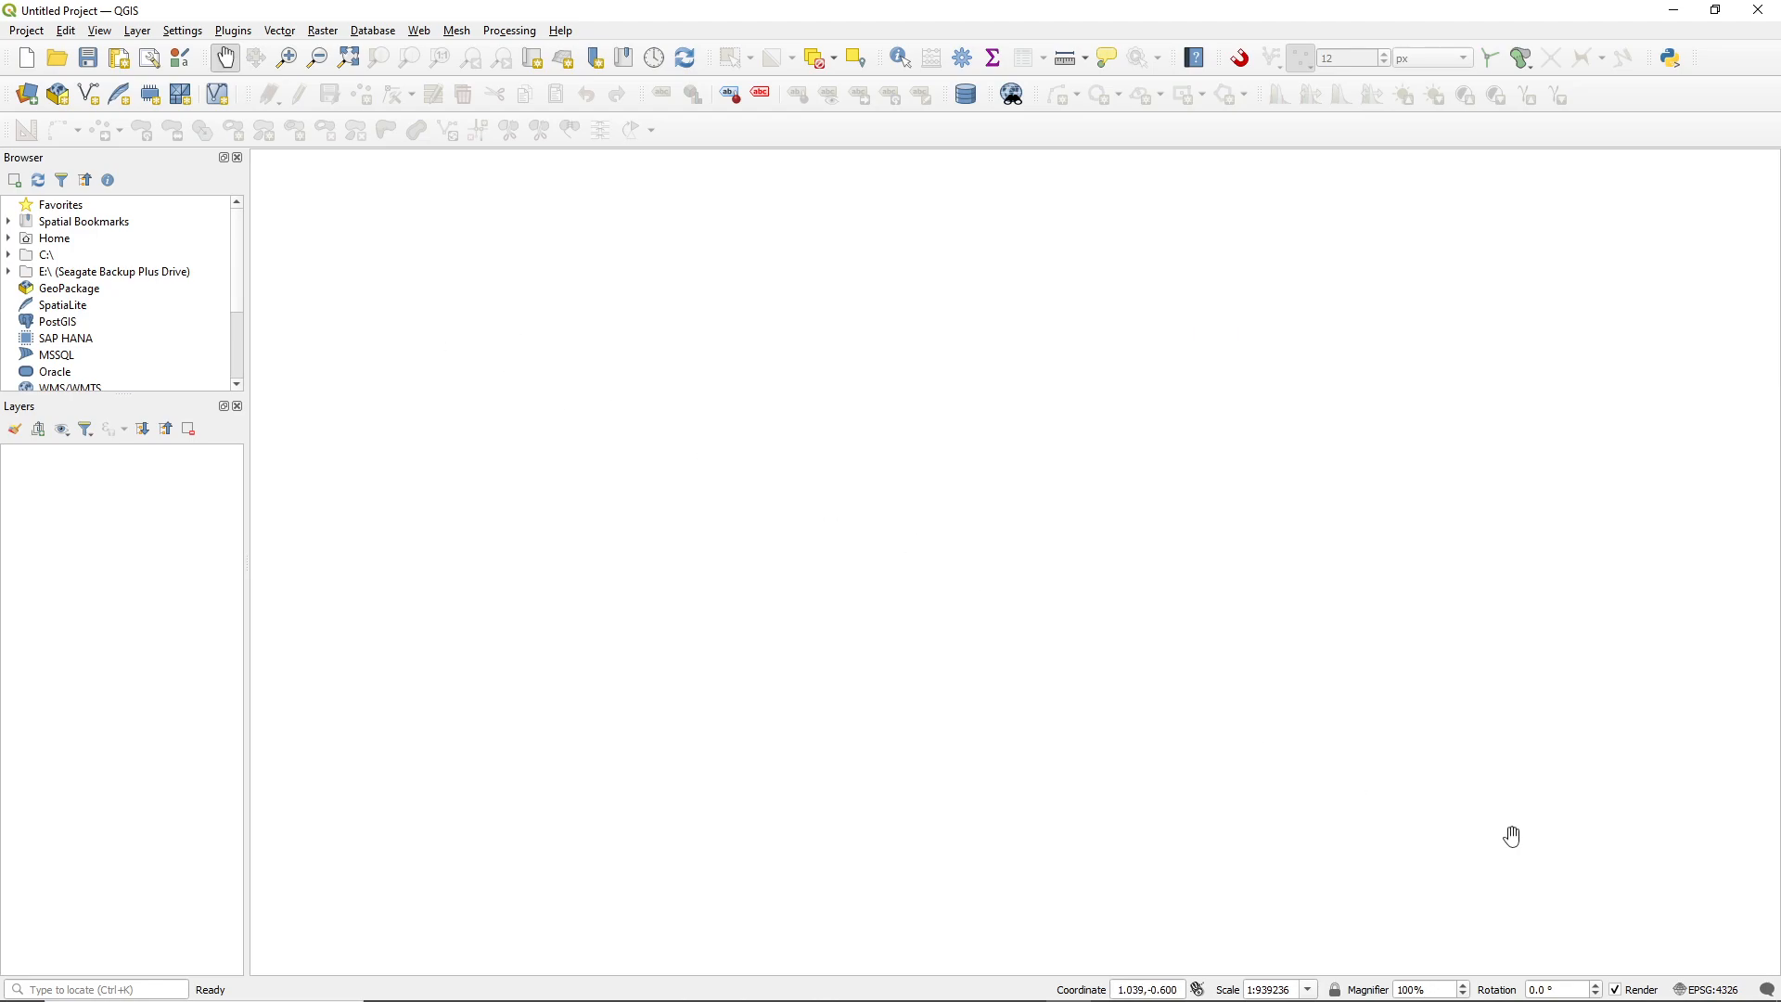
# - Set the project coordinate reference system to WGS 84 / UTM zone 51N (EPSG:32651)
pyautogui.click(1720, 987)
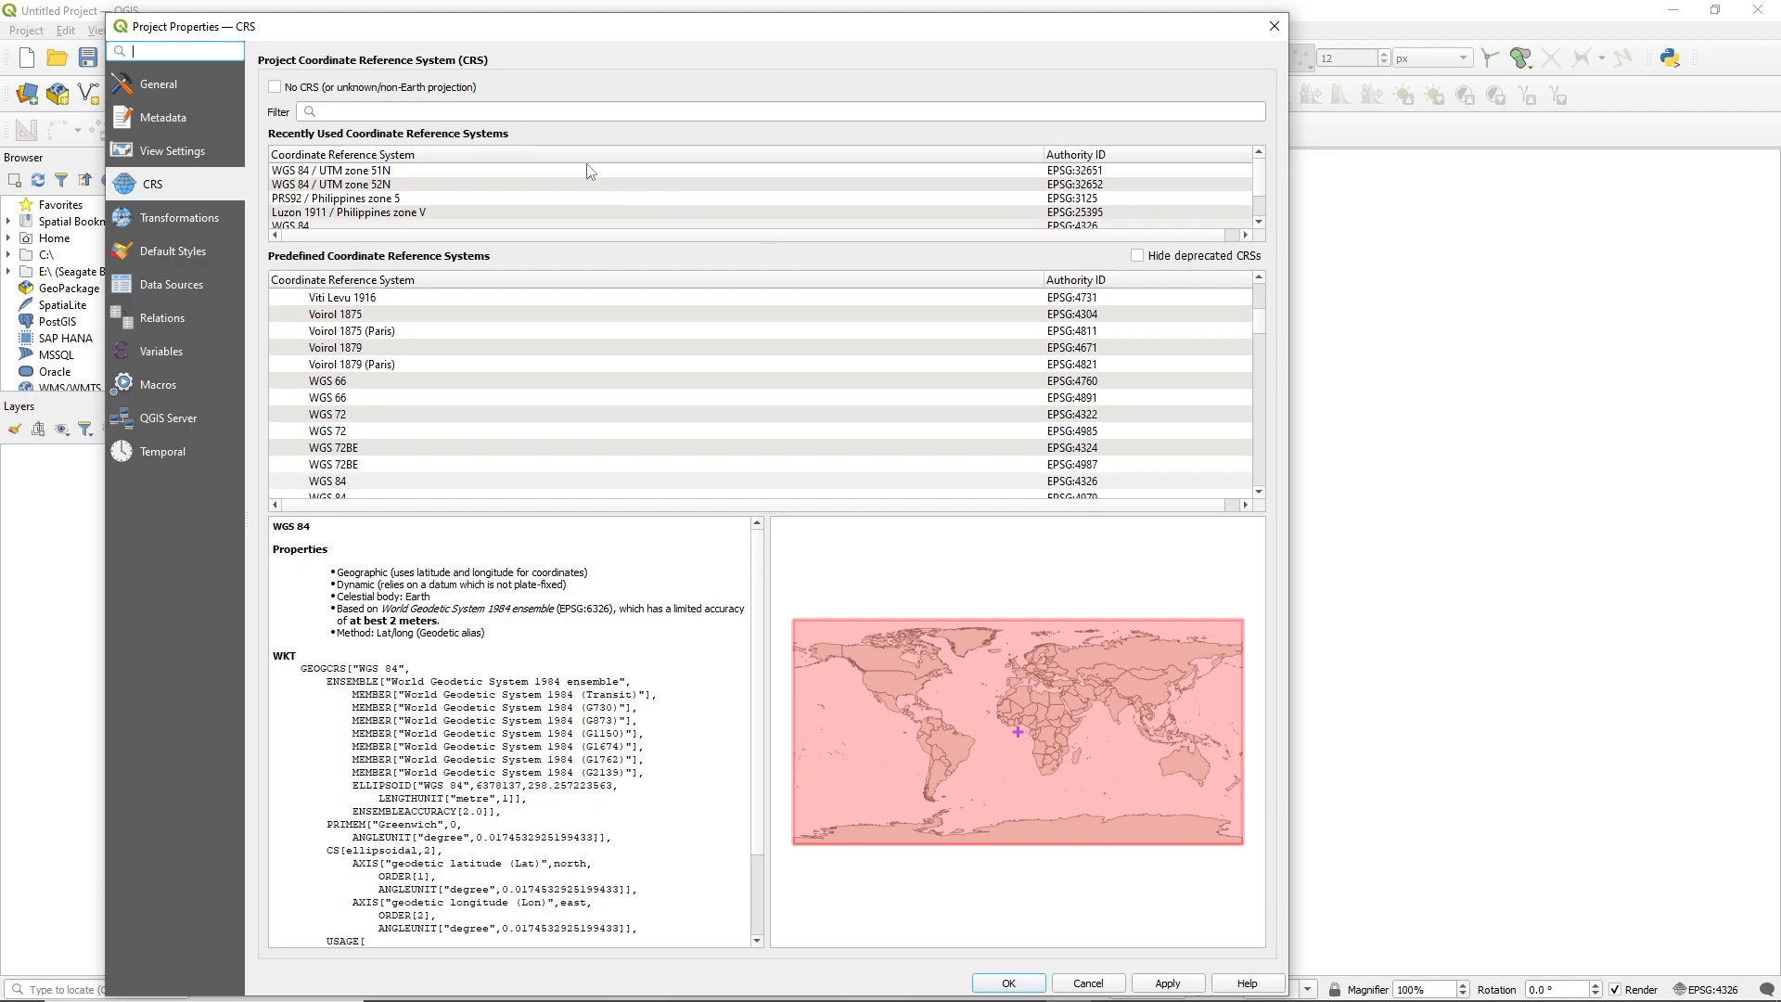
pyautogui.click(538, 172)
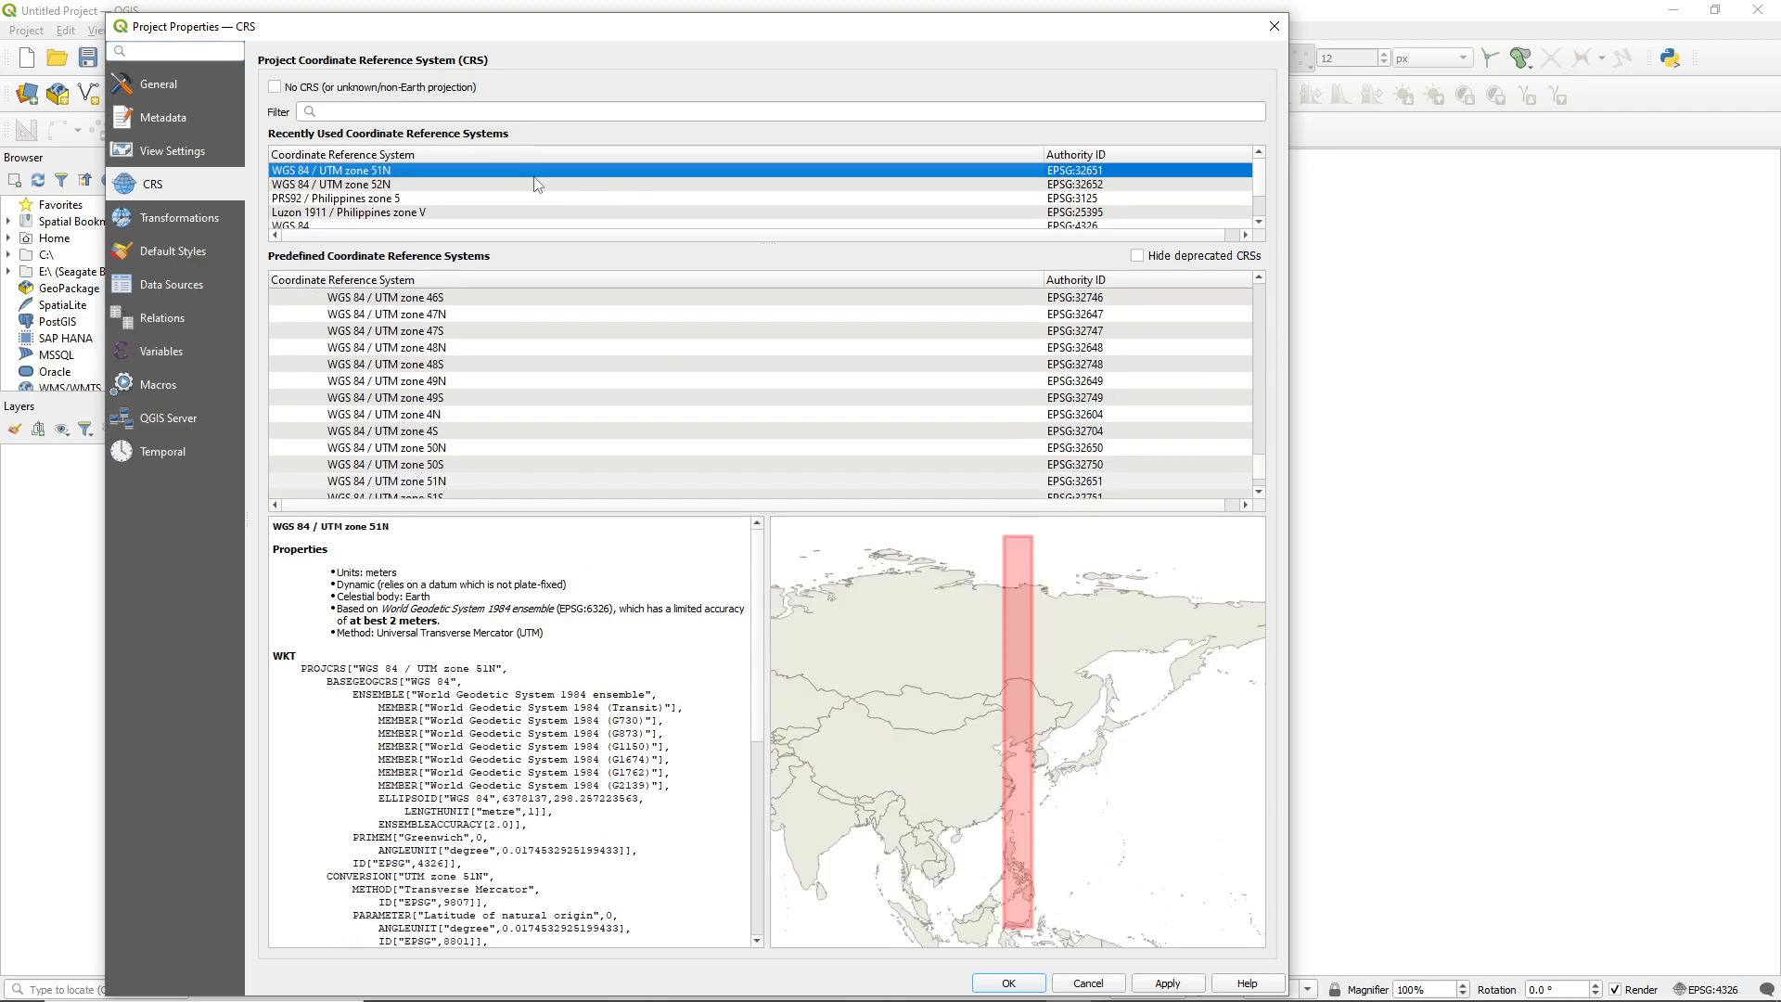
pyautogui.click(1161, 985)
pyautogui.click(1008, 983)
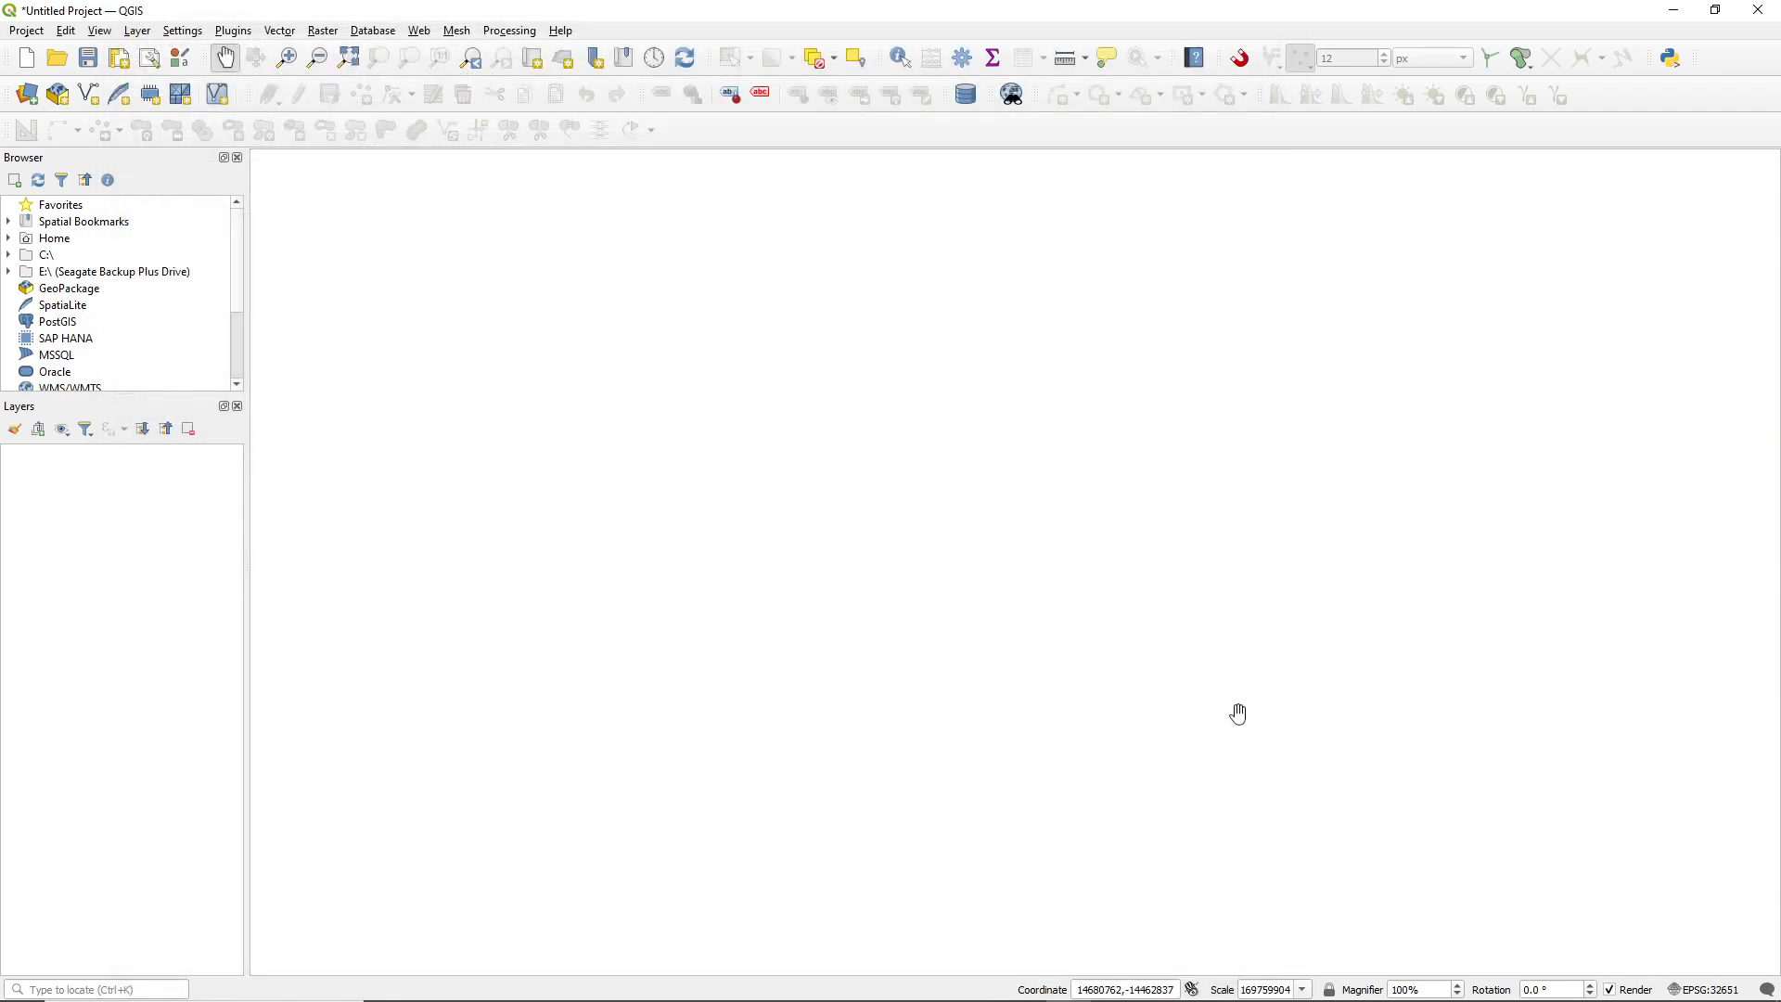
# - Start saving the project and create a folder named "05 Table Operations and Attribute Editing" inside the DEMO folder
pyautogui.hotkey('ctrl', 's')
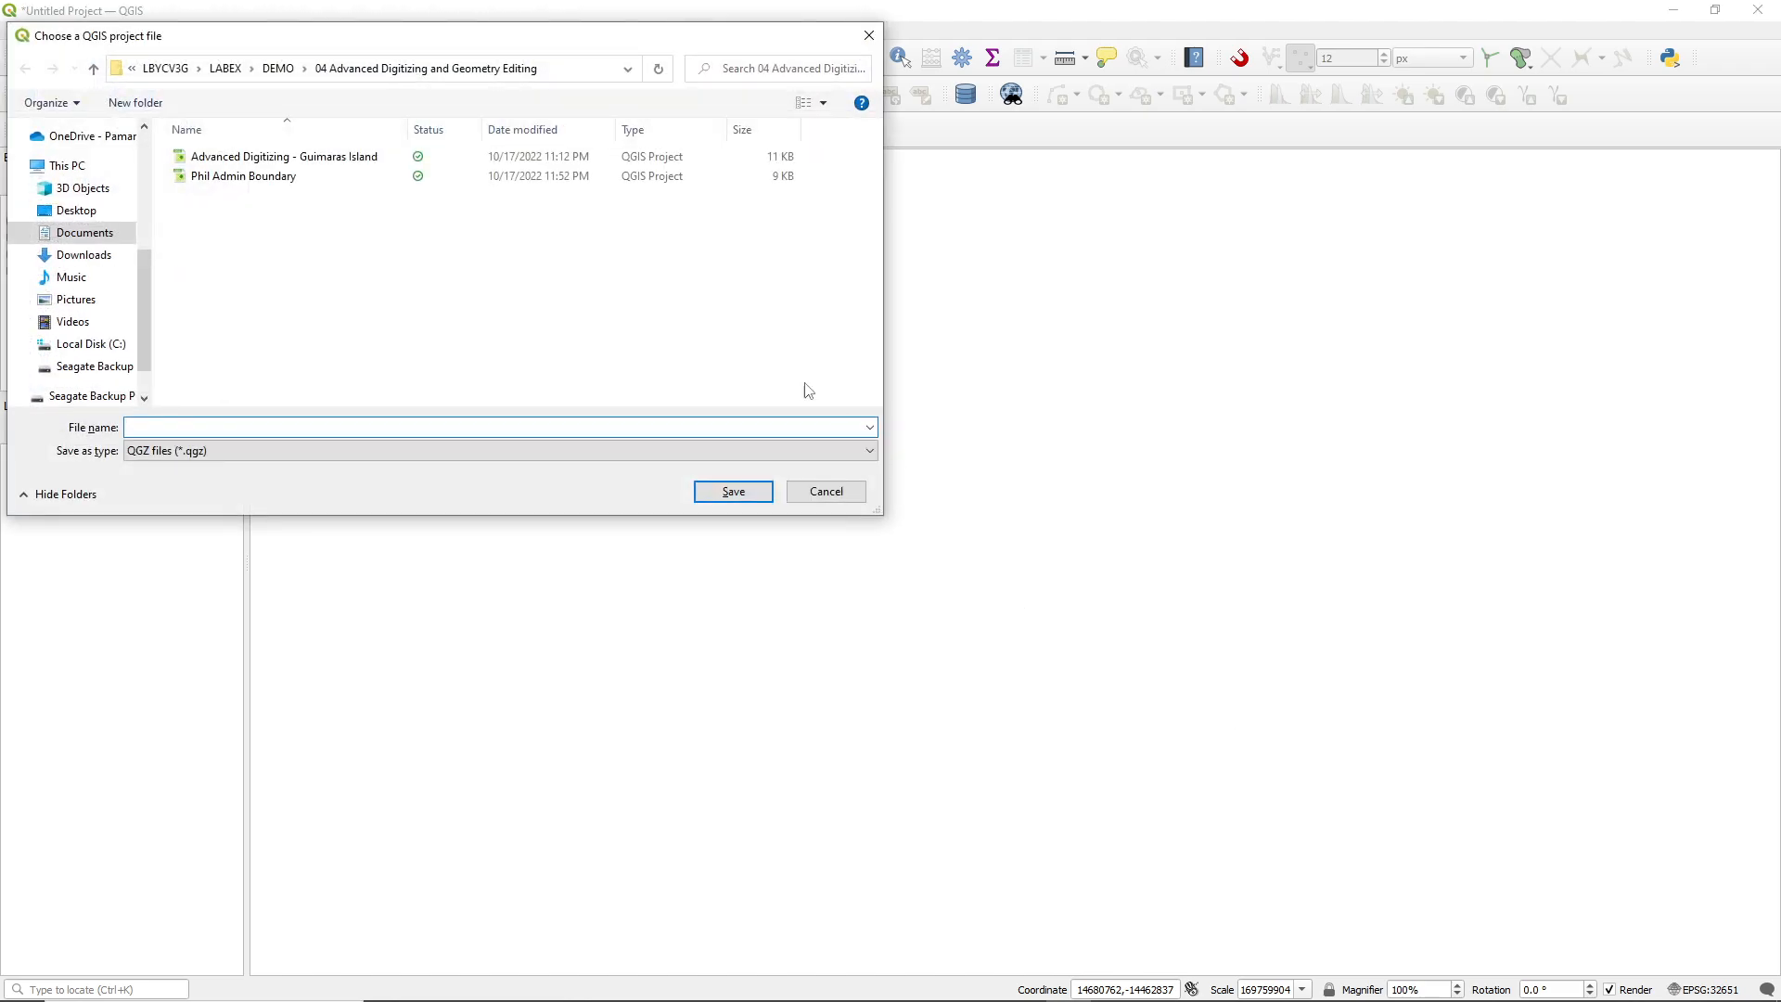
pyautogui.click(277, 68)
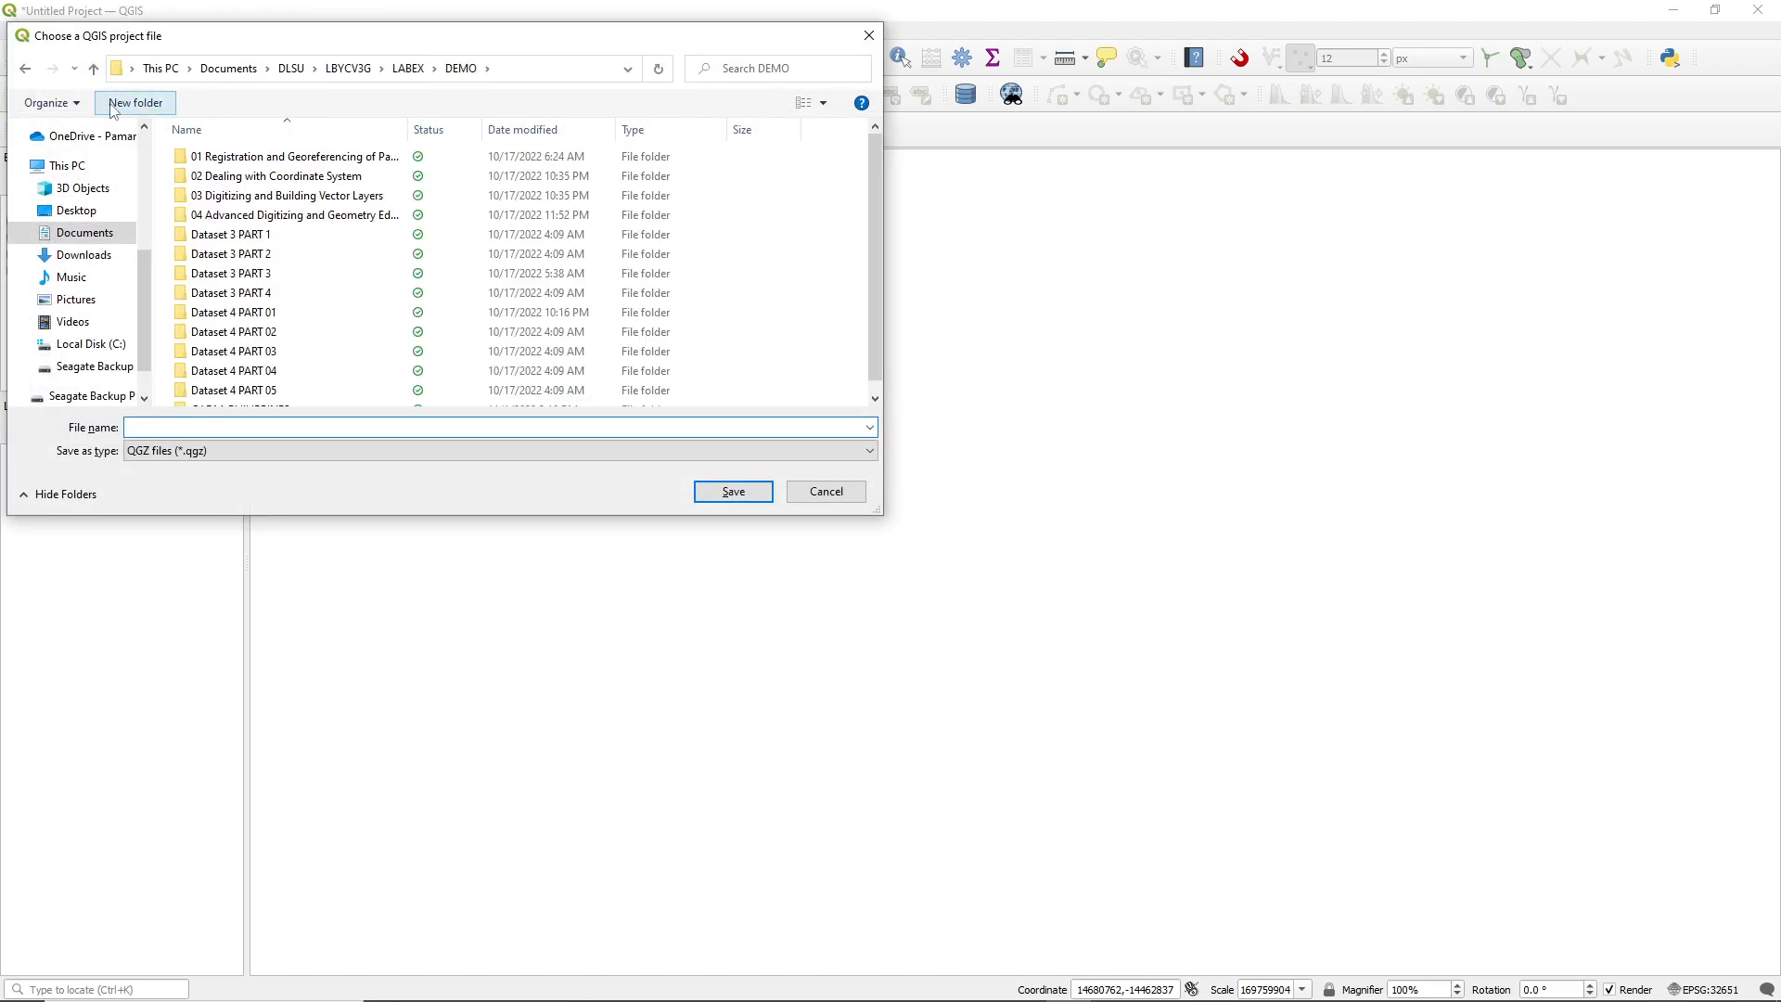
pyautogui.click(134, 102)
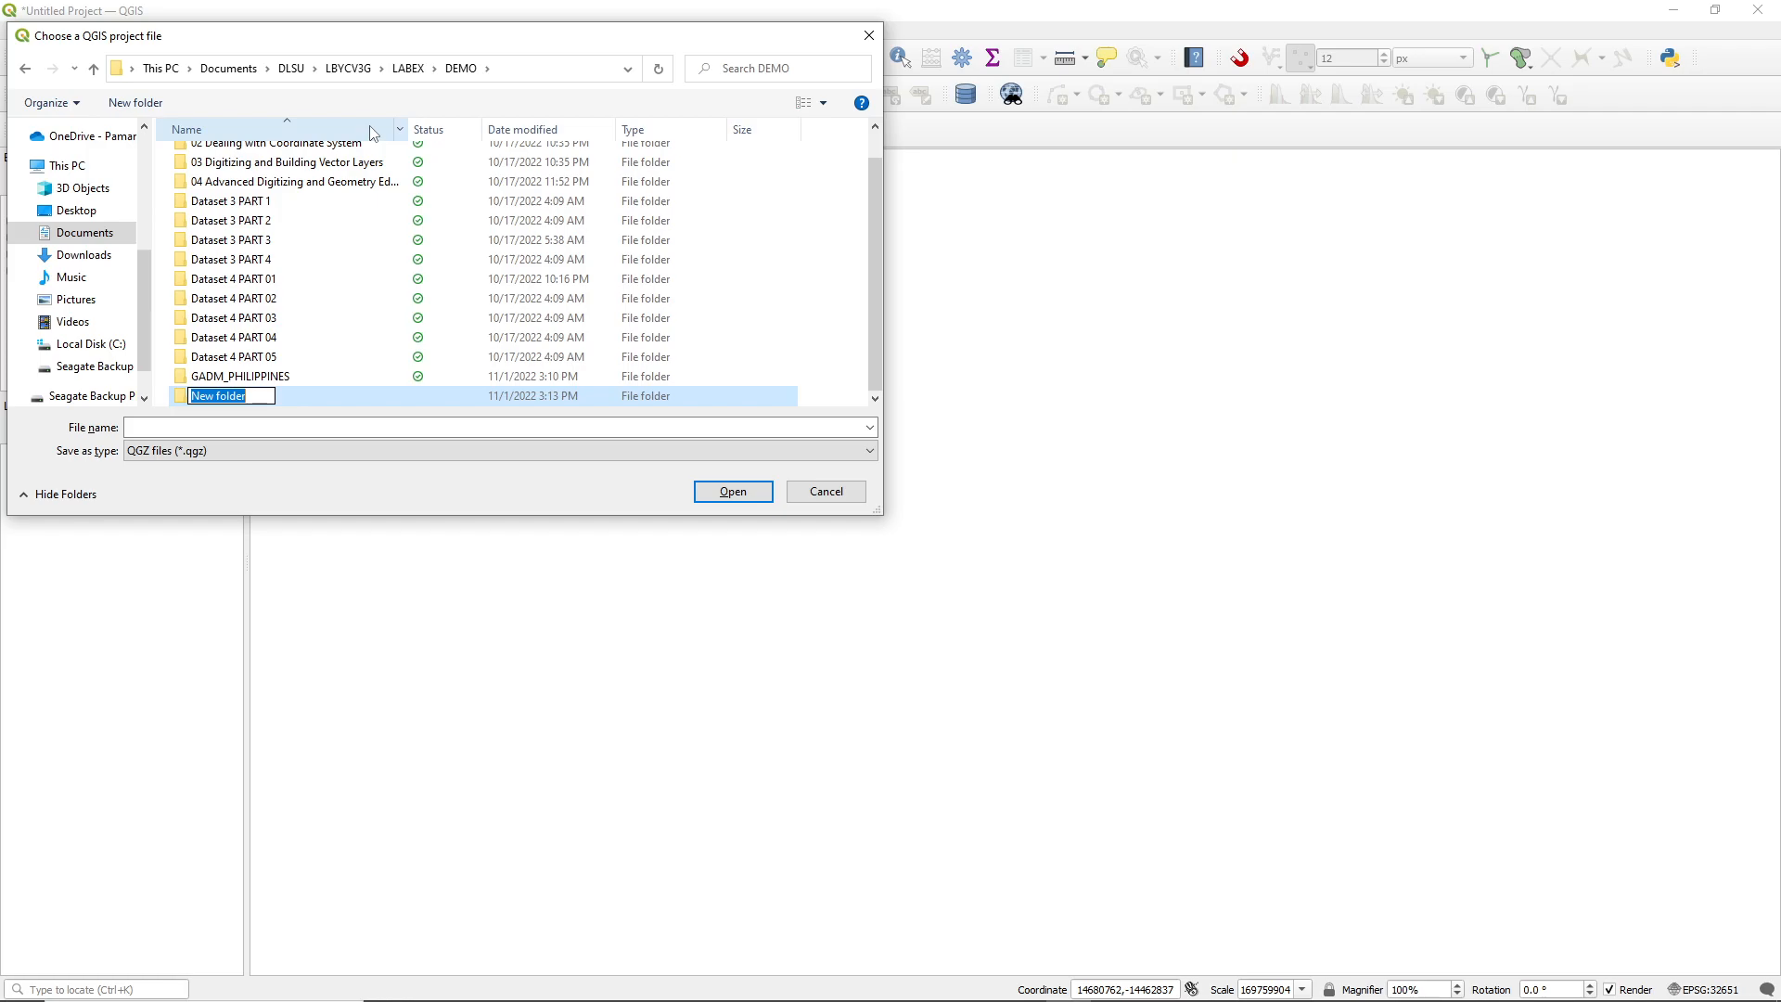
pyautogui.write('05 Tabel')
pyautogui.press('BackSpace')
pyautogui.write('le ')
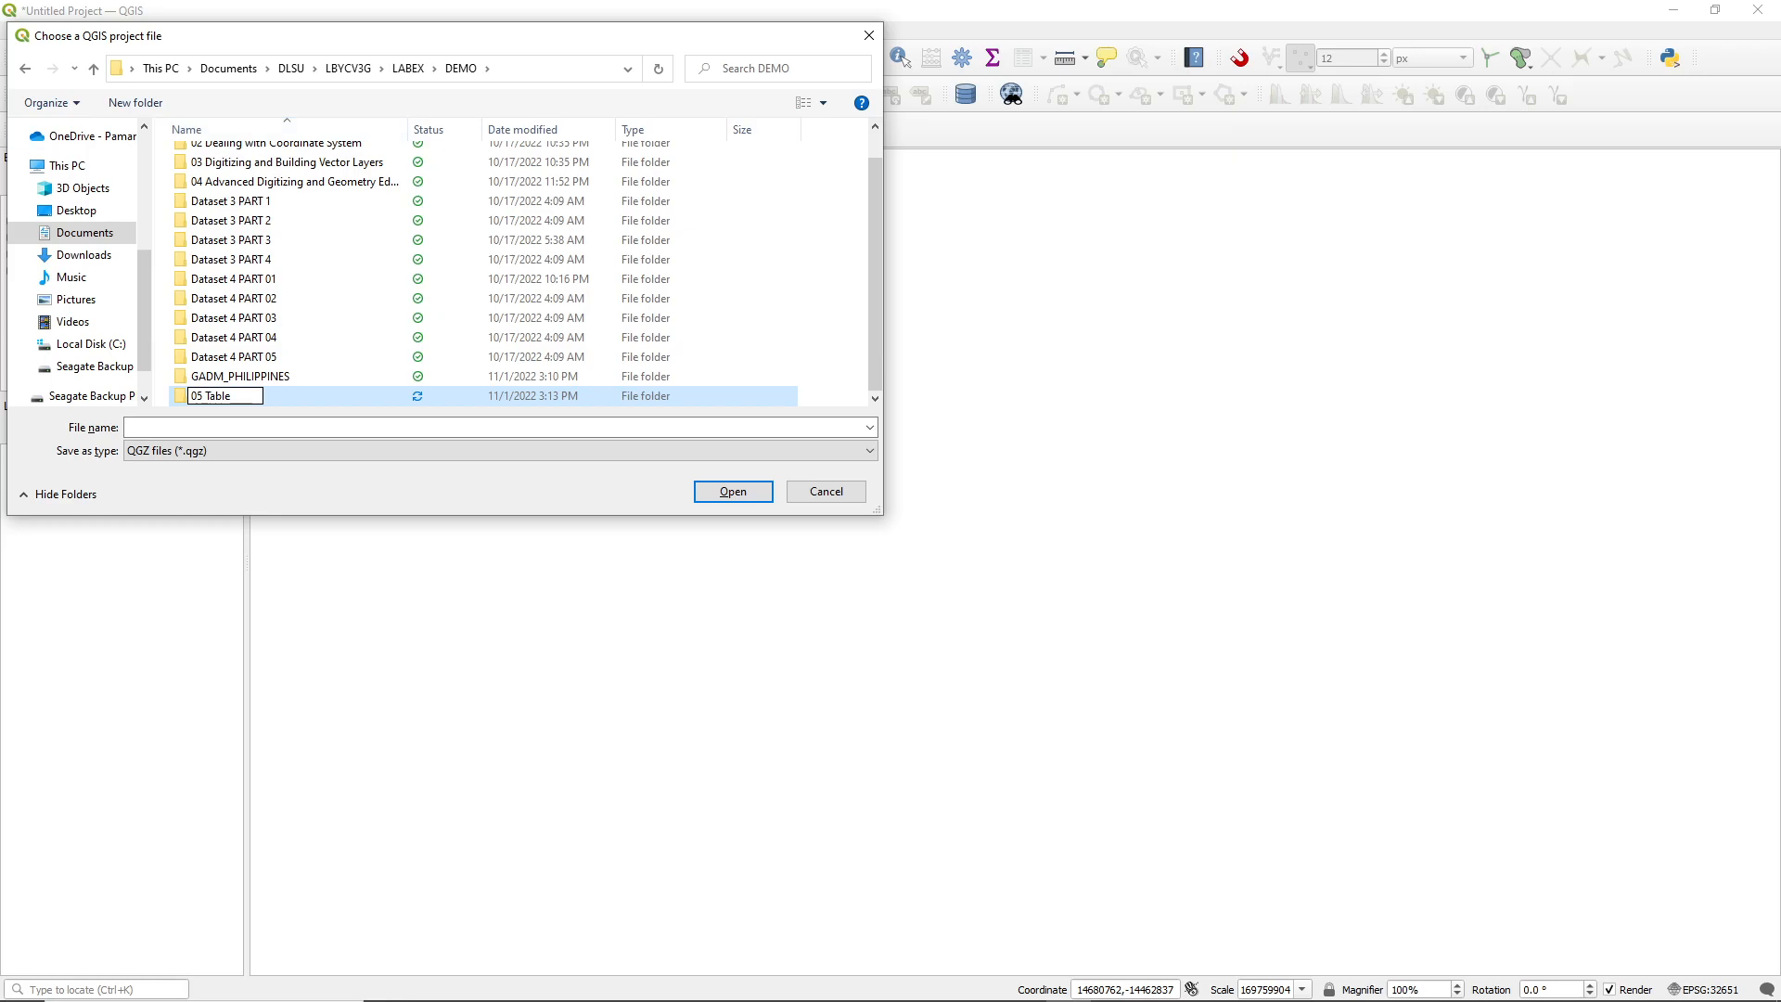
pyautogui.write('Operations and A')
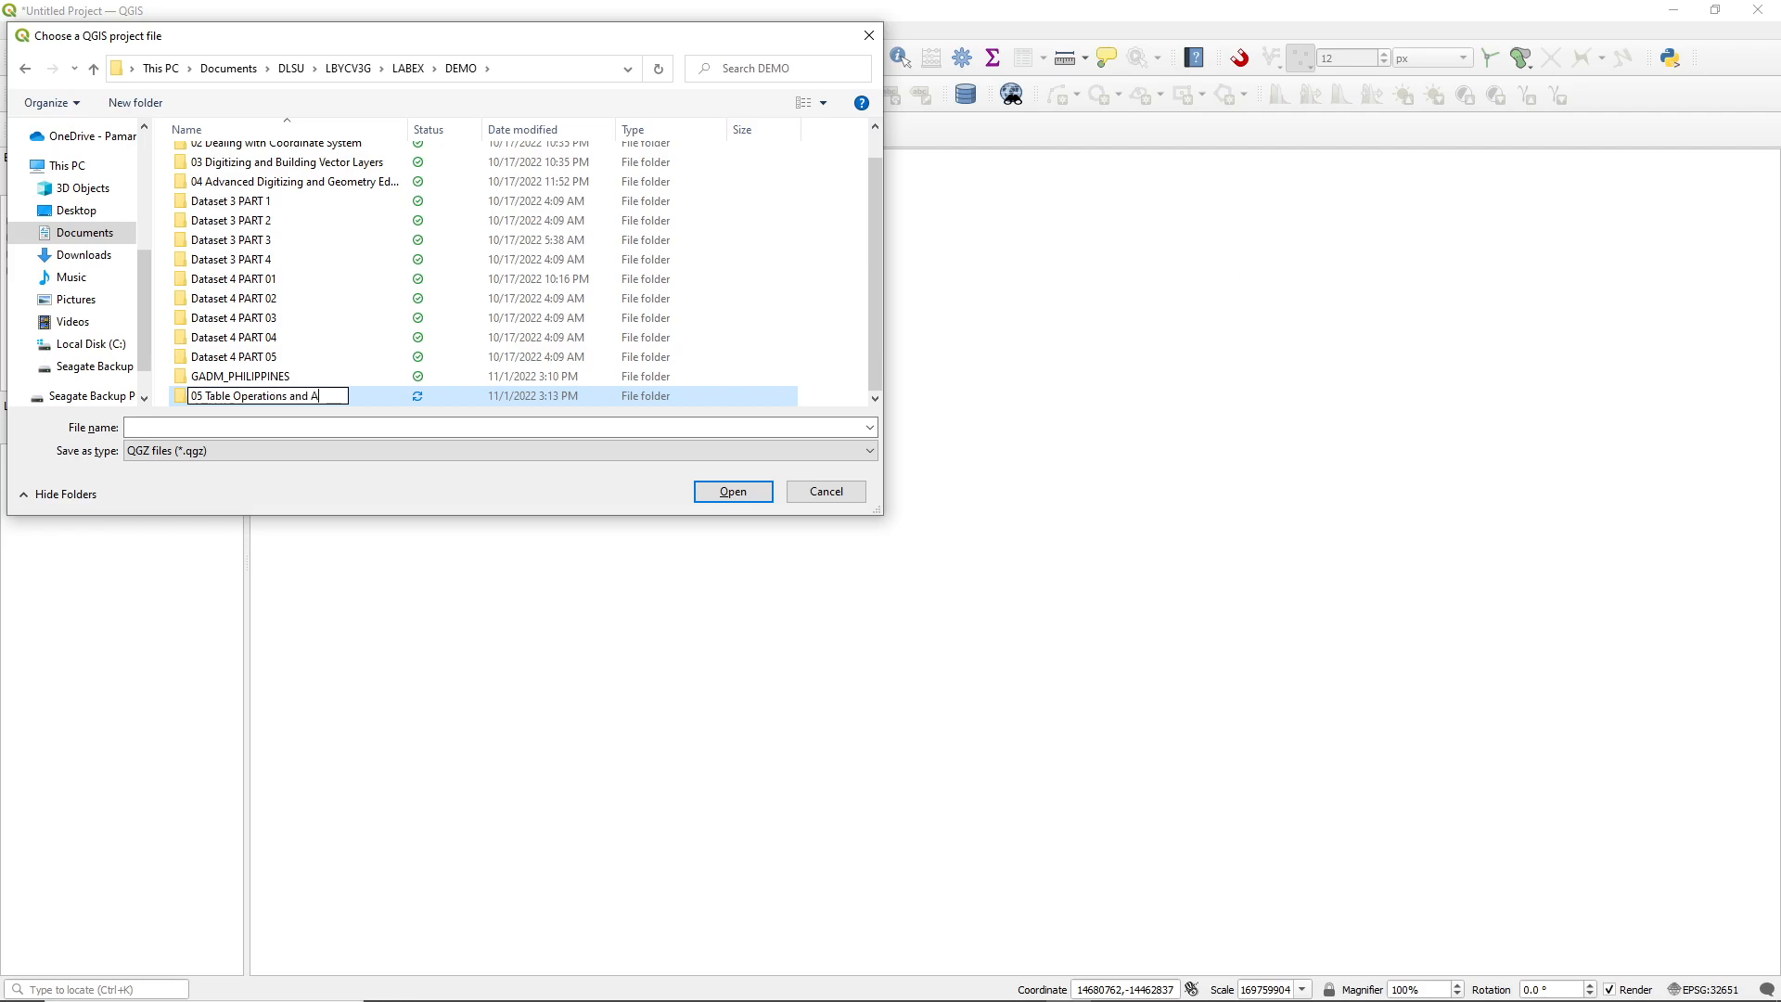
pyautogui.write('ttribute Eddi')
pyautogui.press('BackSpace')
pyautogui.write('iting')
pyautogui.press('Return')
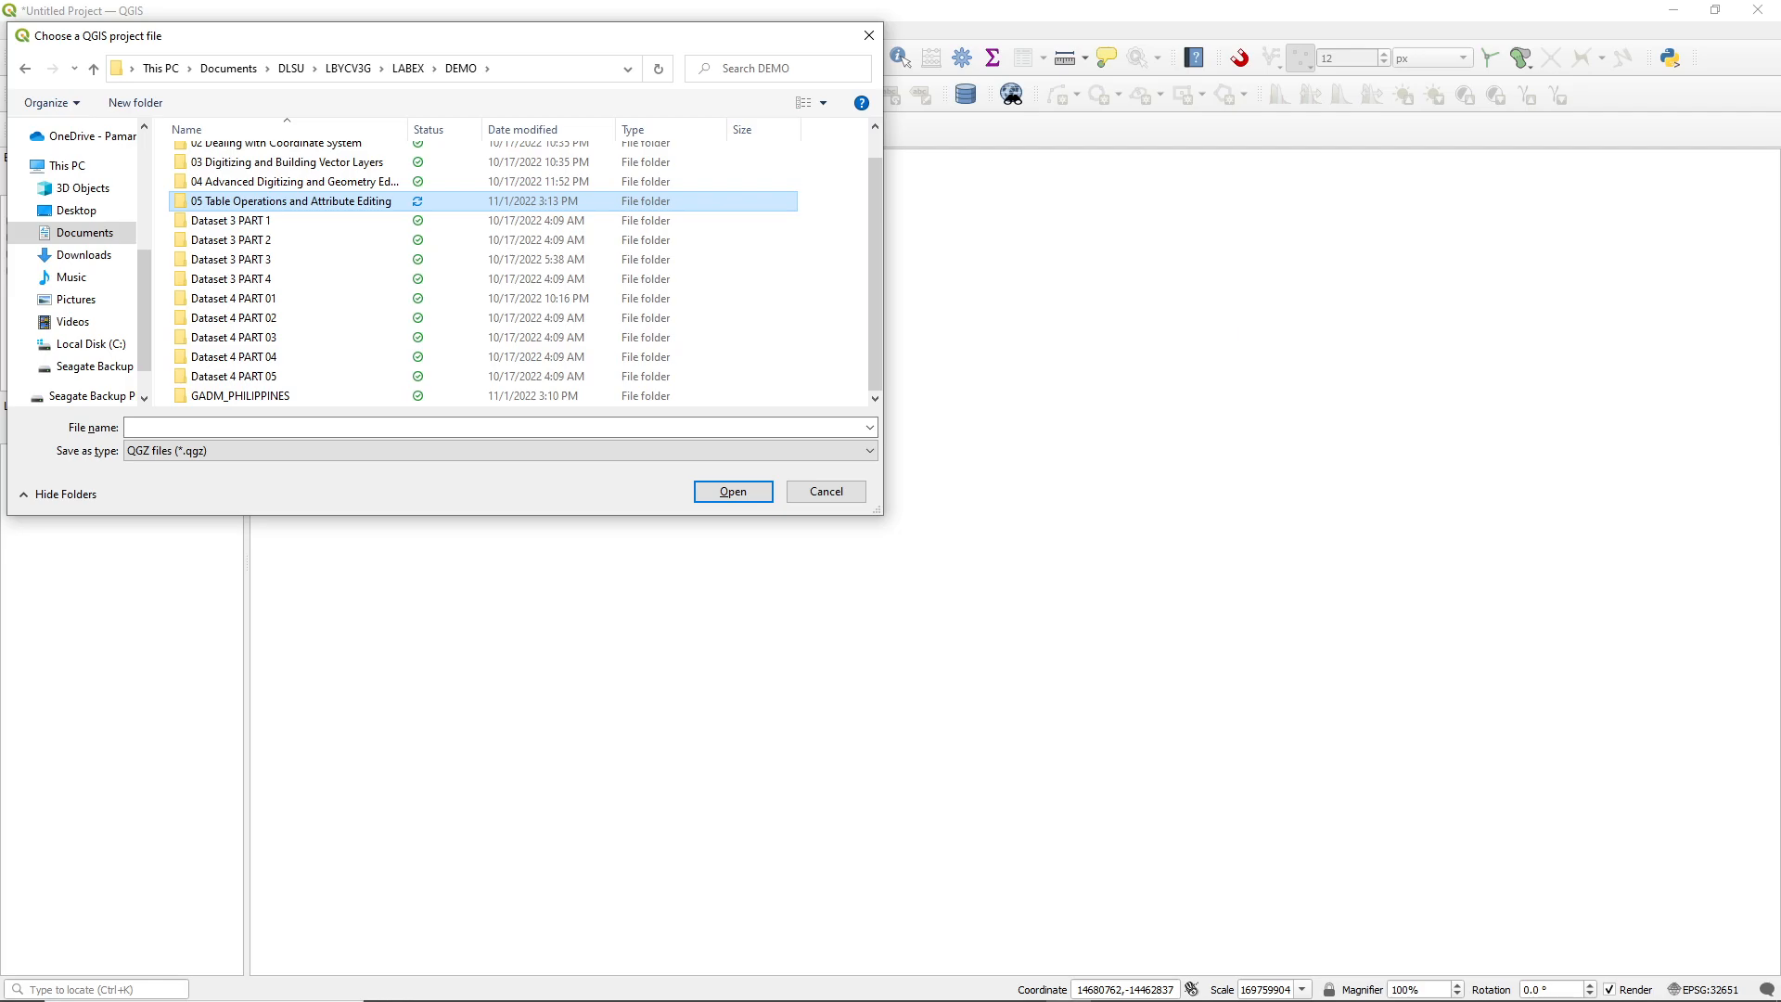
# - Save the project as "Province of Bataan" in the 05 Table Operations and Attribute Editing folder
pyautogui.doubleClick(385, 209)
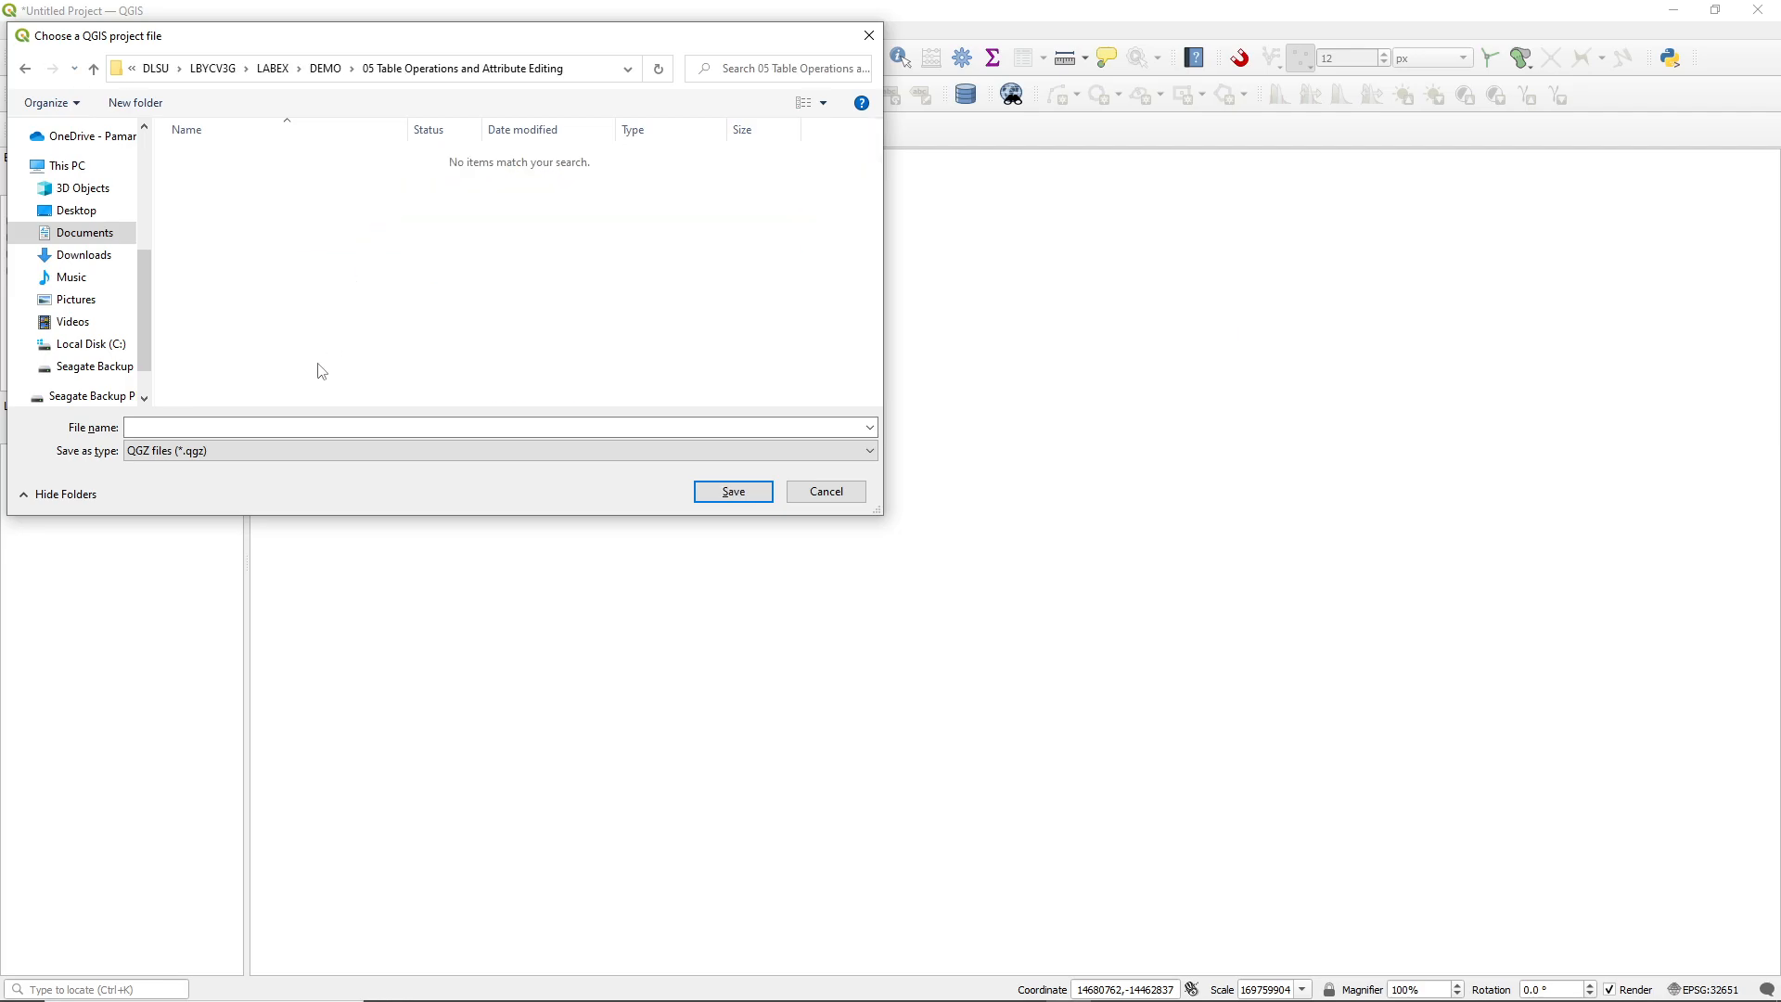
pyautogui.click(288, 433)
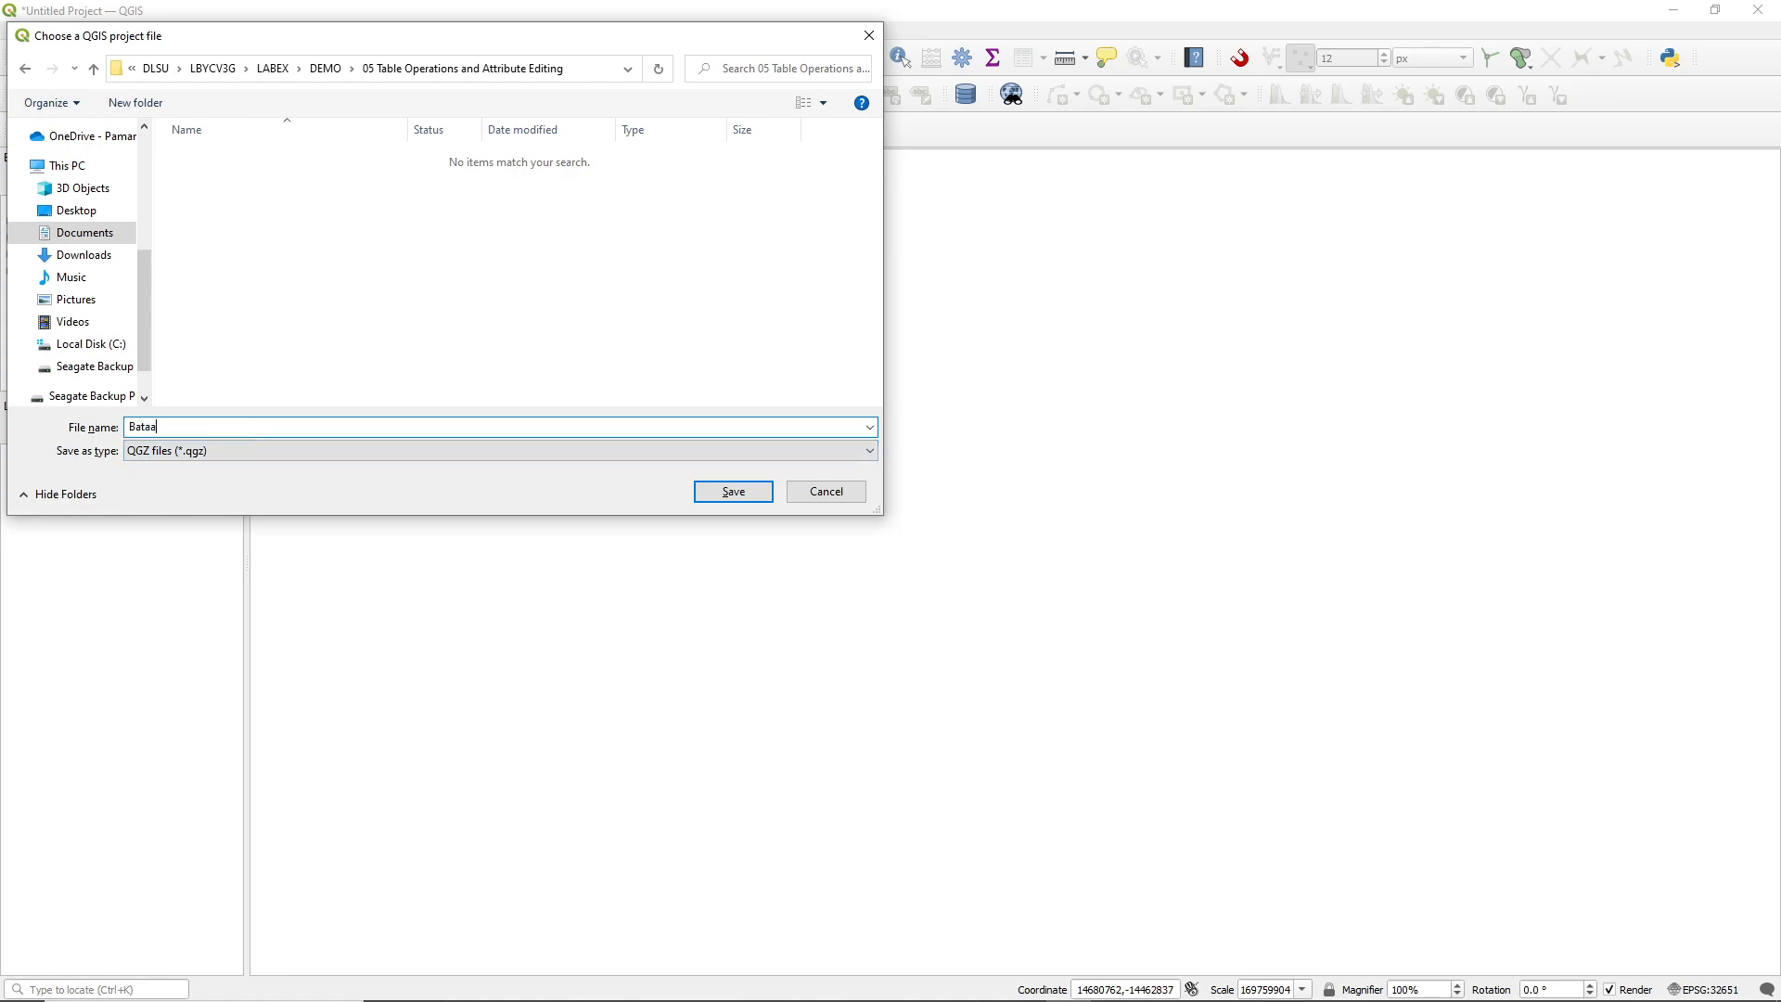
pyautogui.hotkey('ctrl', 'a')
pyautogui.write('Pr')
pyautogui.press('Return')
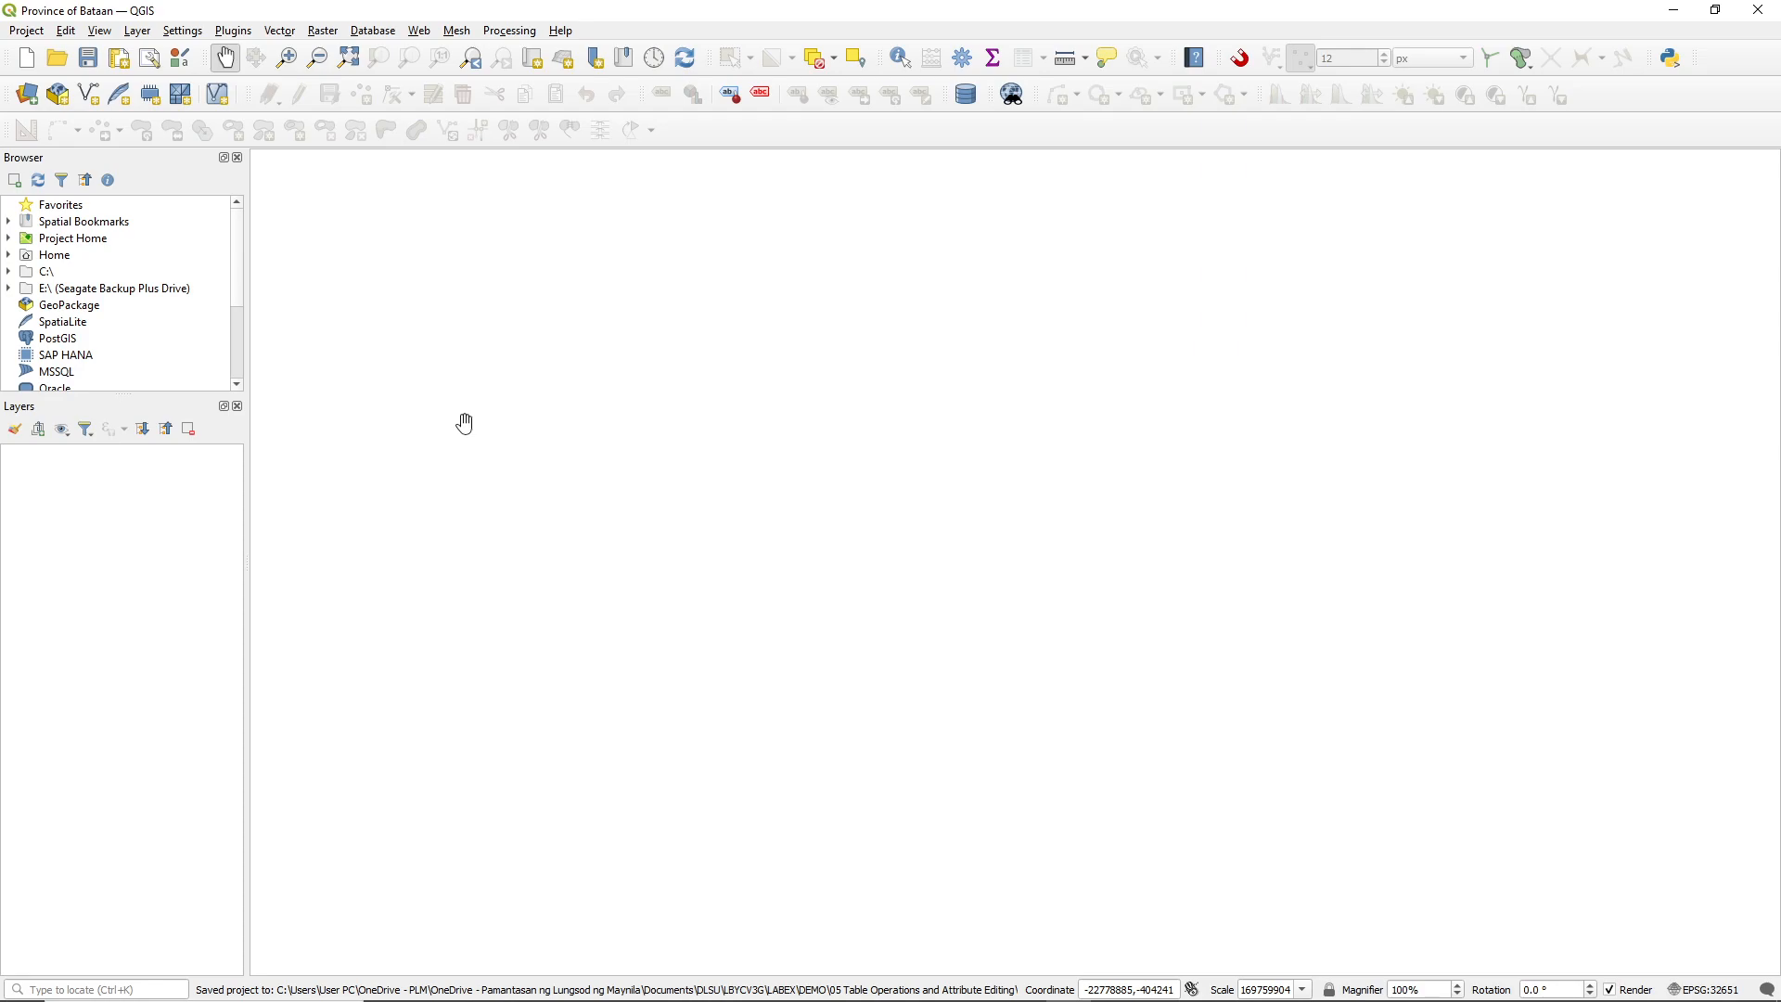
# - Browse for a vector dataset in DEMO's Dataset 3 PART 4 folder and preview the Pop_Spreadsheet file
pyautogui.hotkey('ctrl', 'shift', 'v')
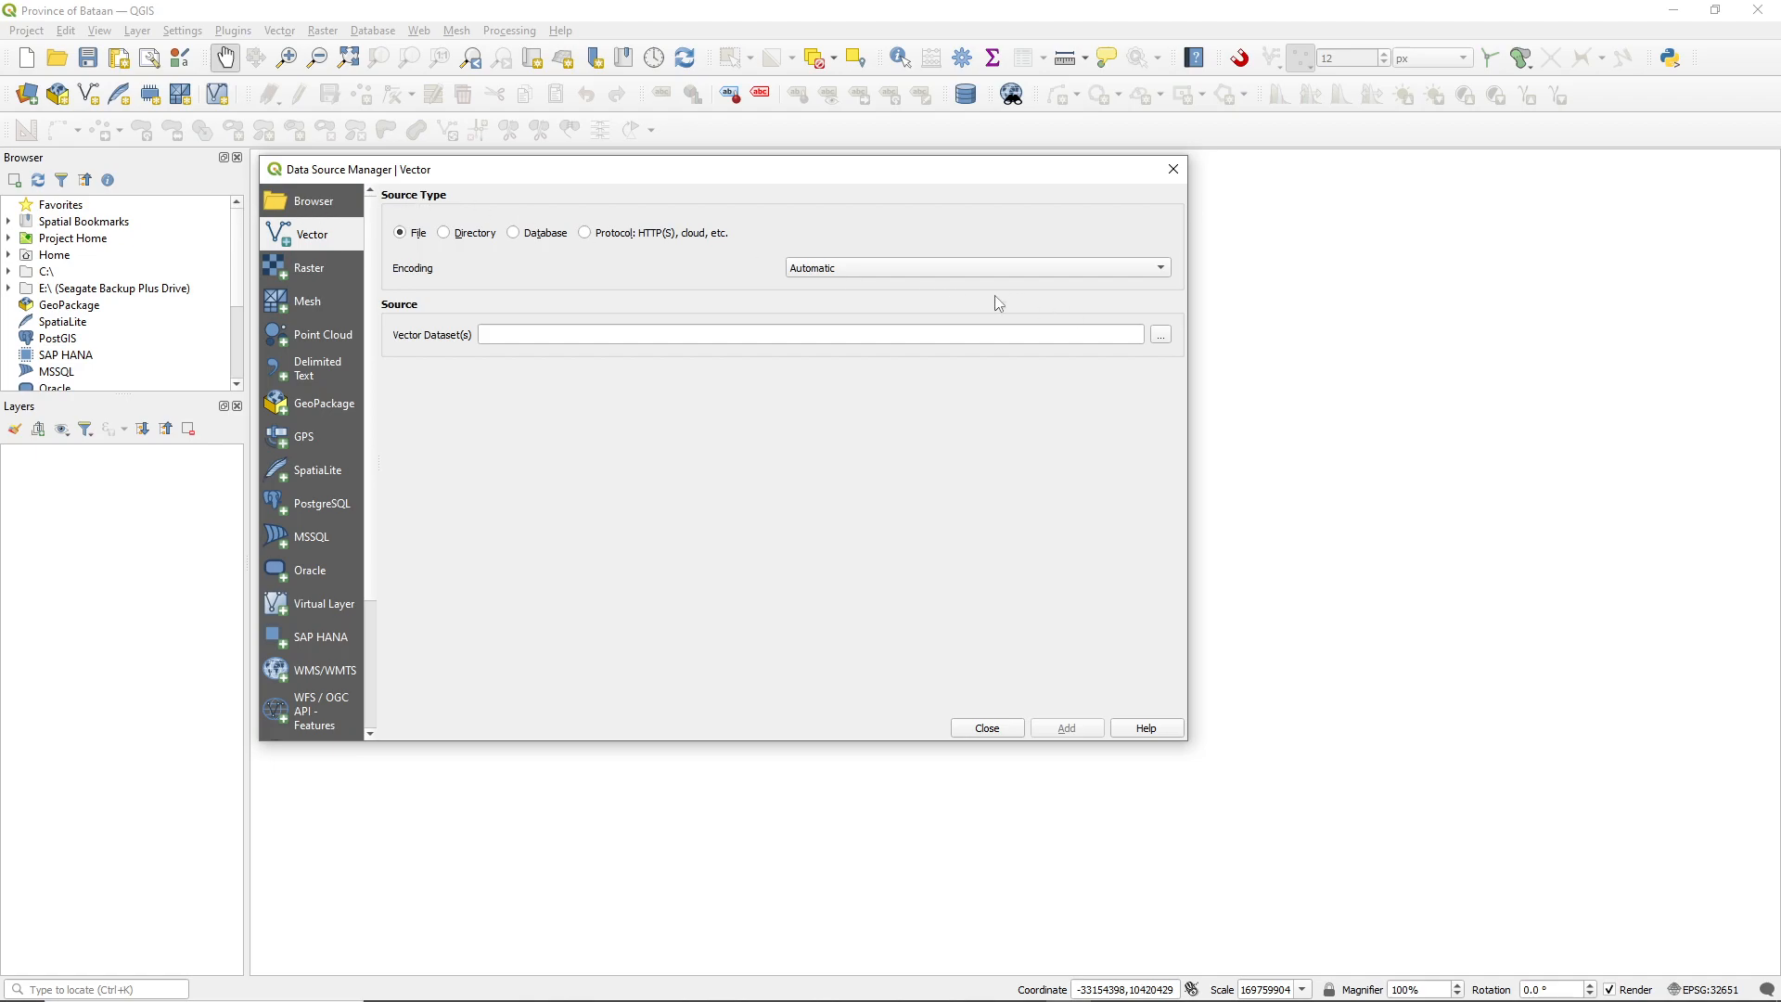
pyautogui.click(1161, 336)
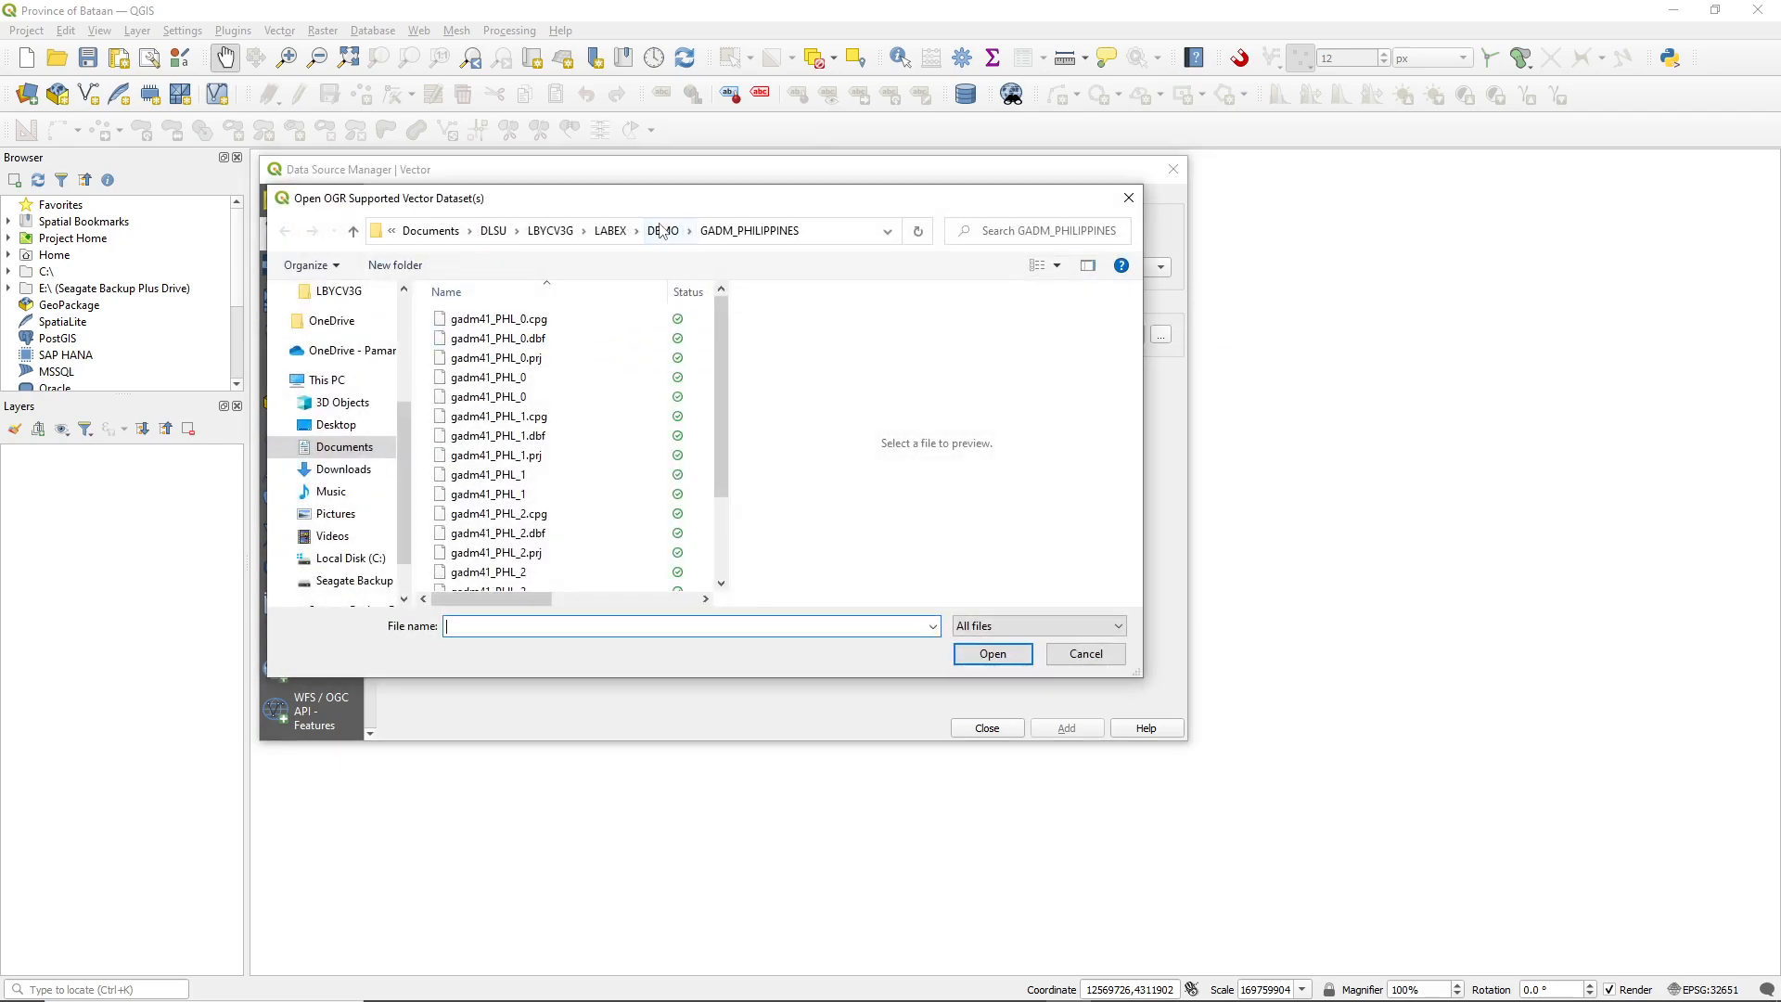
pyautogui.click(661, 234)
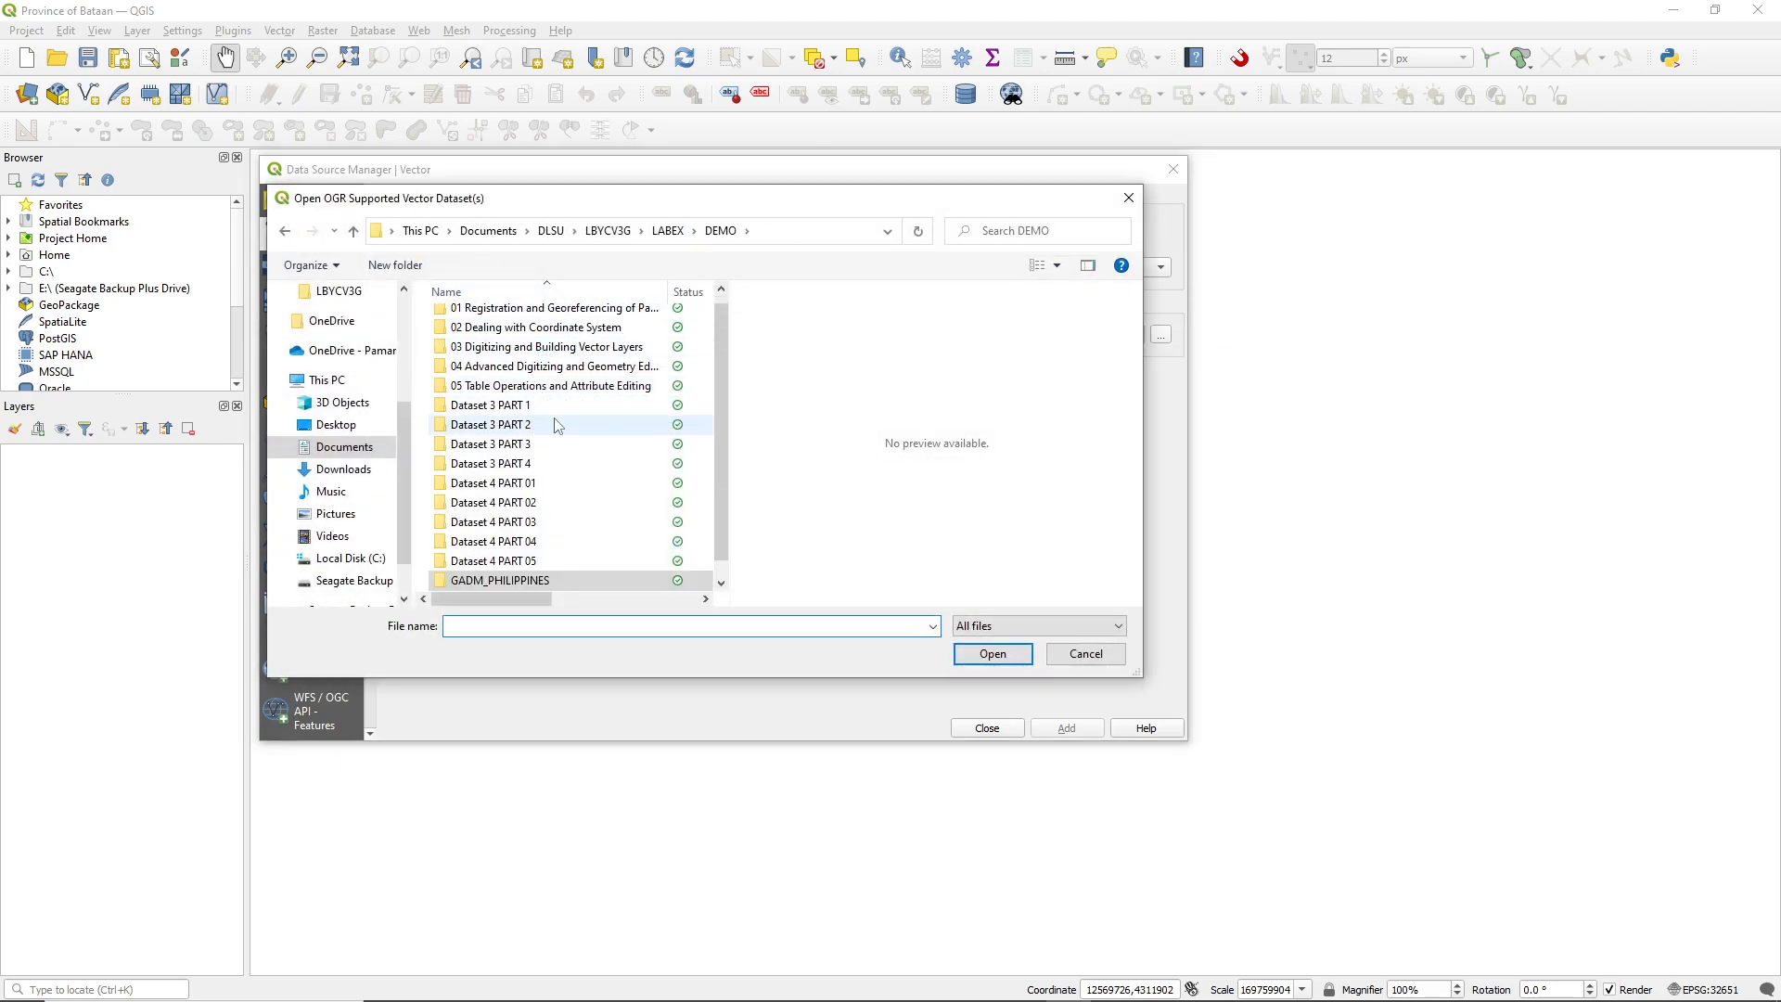
pyautogui.doubleClick(513, 467)
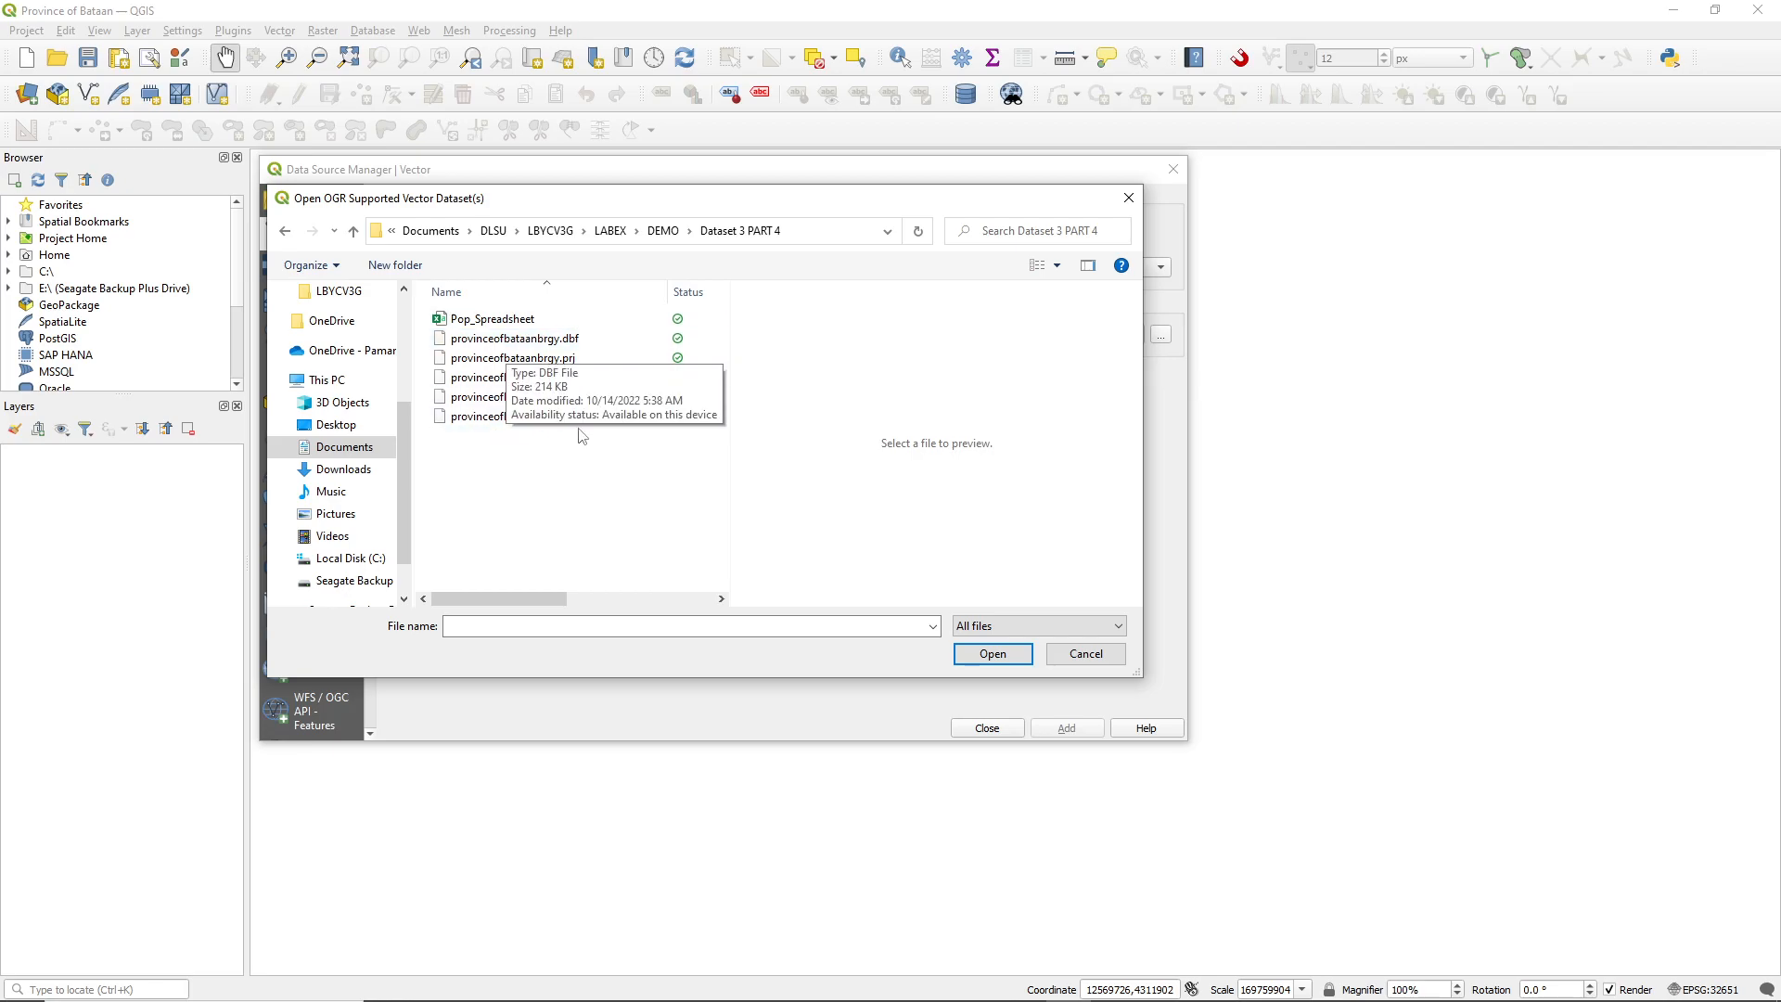
pyautogui.click(513, 318)
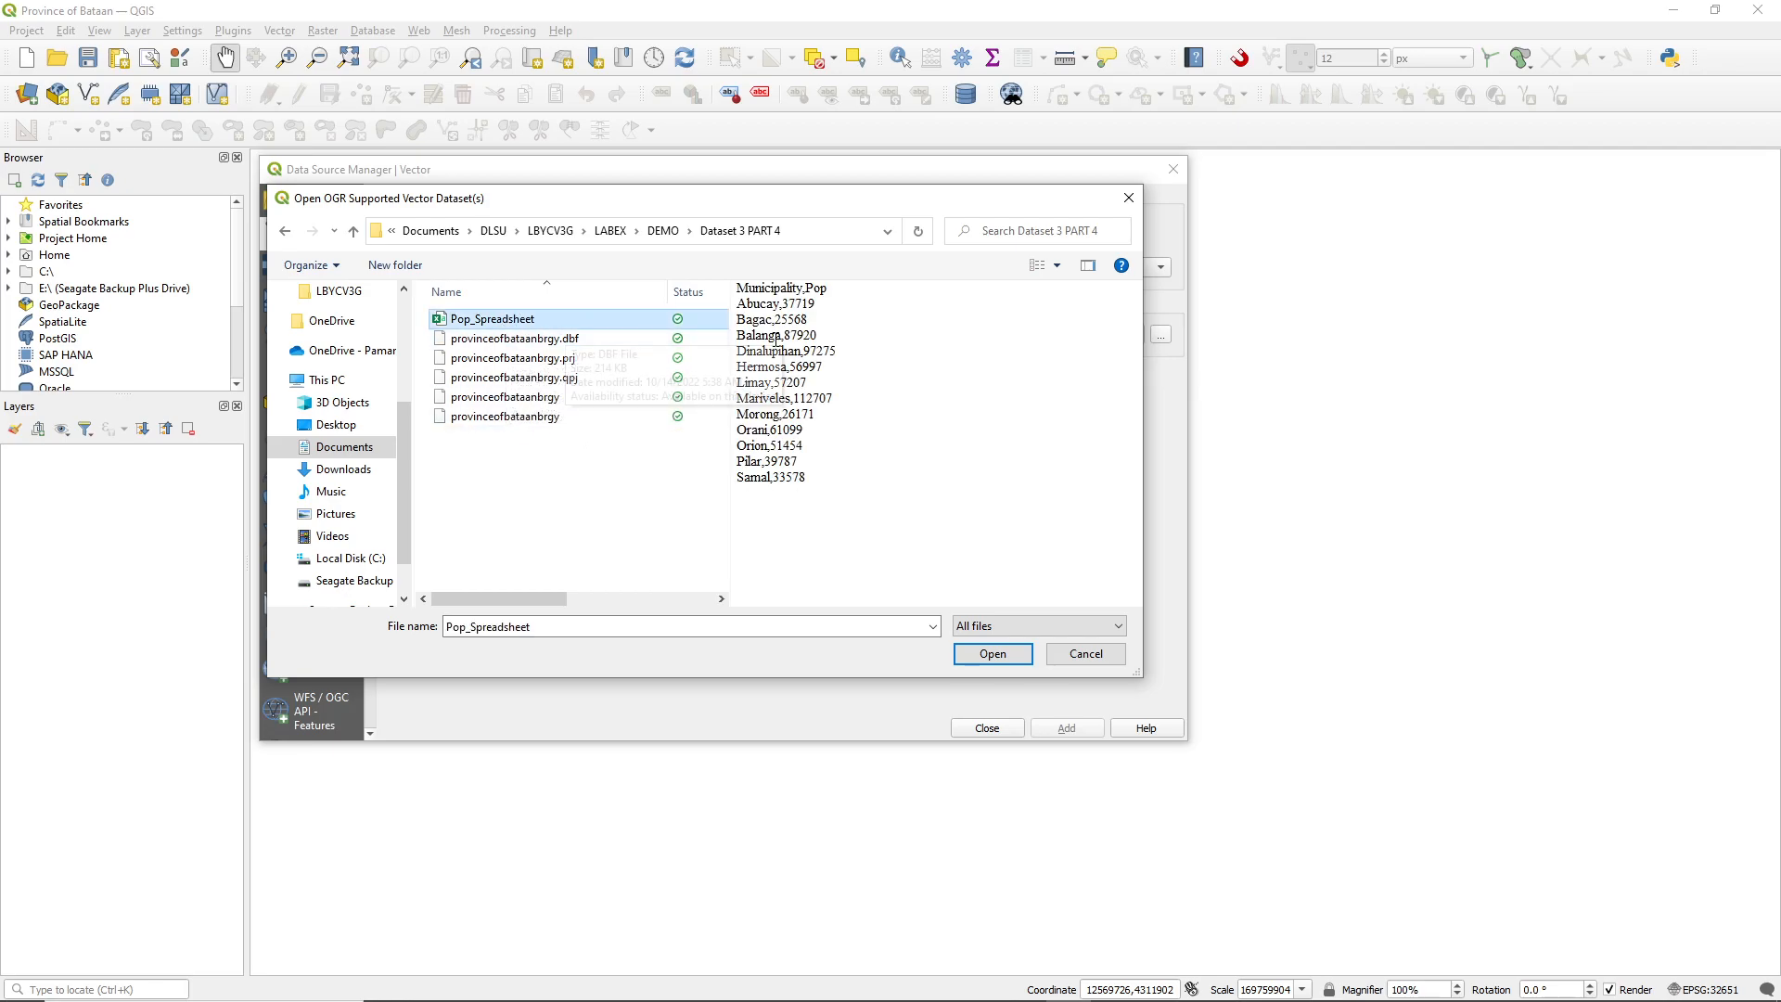
pyautogui.press('ctrl')
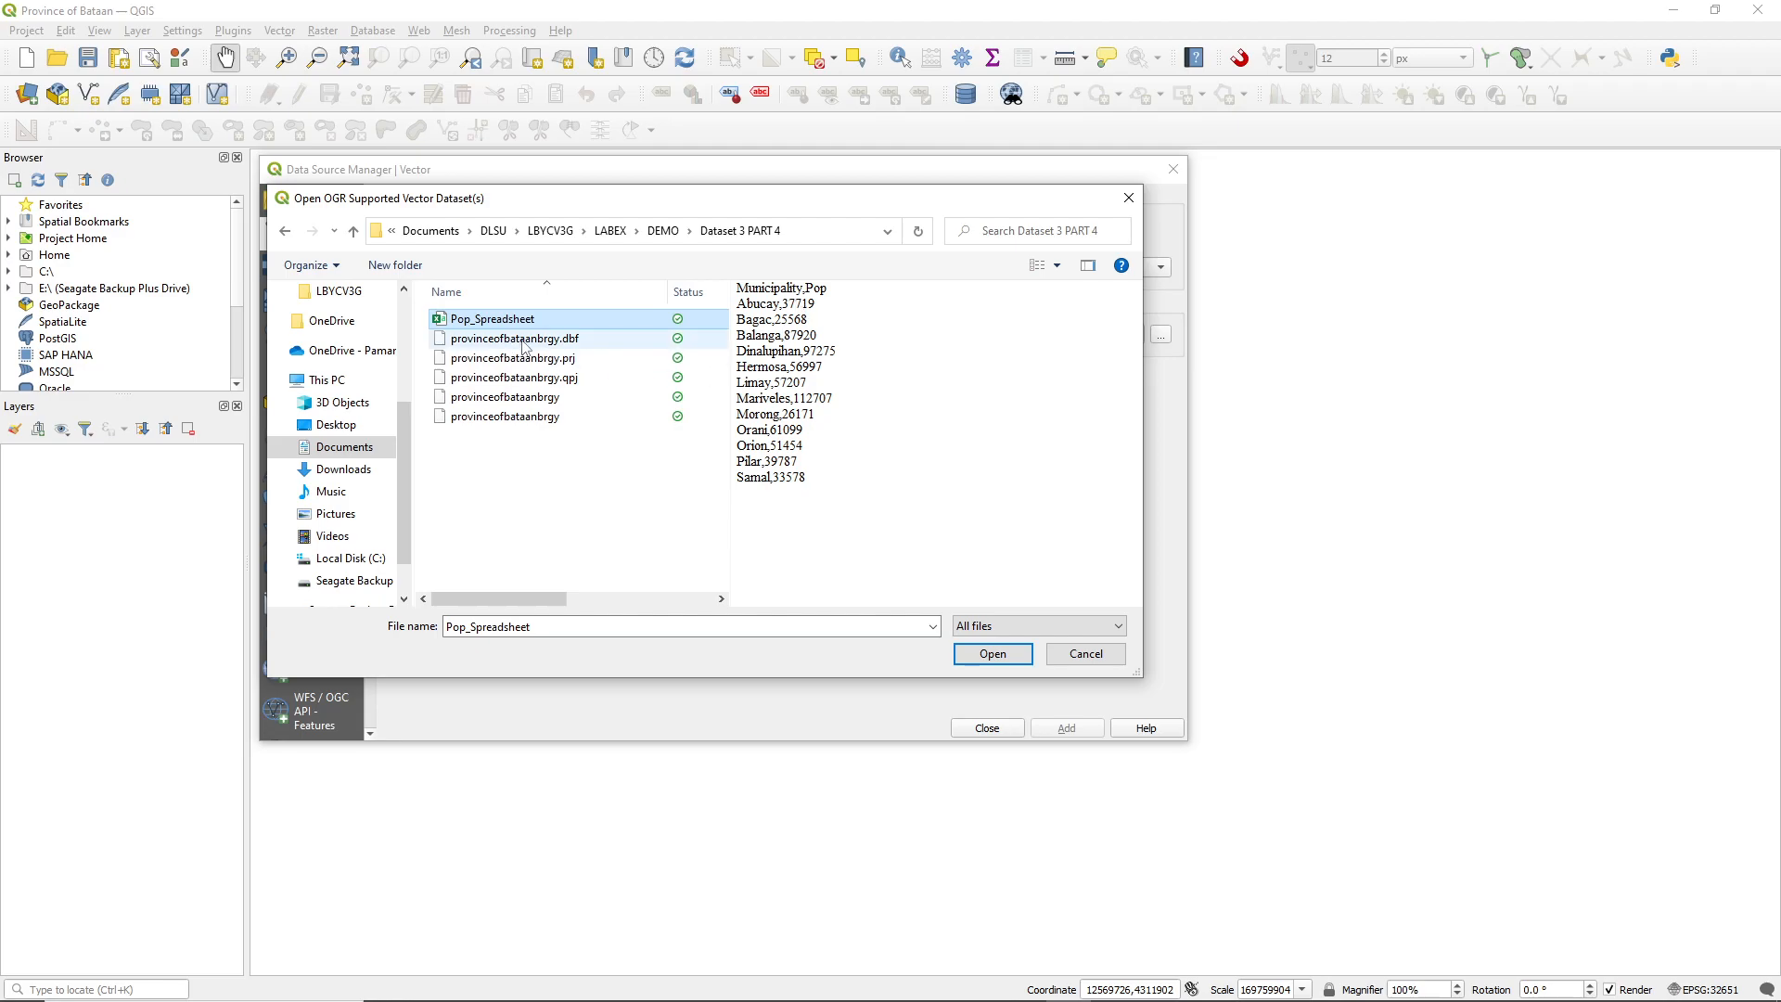
# - Limit the file list to ESRI Shapefiles and add provinceofbataanbrgy to the project as a vector layer
pyautogui.click(631, 491)
pyautogui.moveTo(523, 592); pyautogui.dragTo(652, 603)
pyautogui.click(1039, 627)
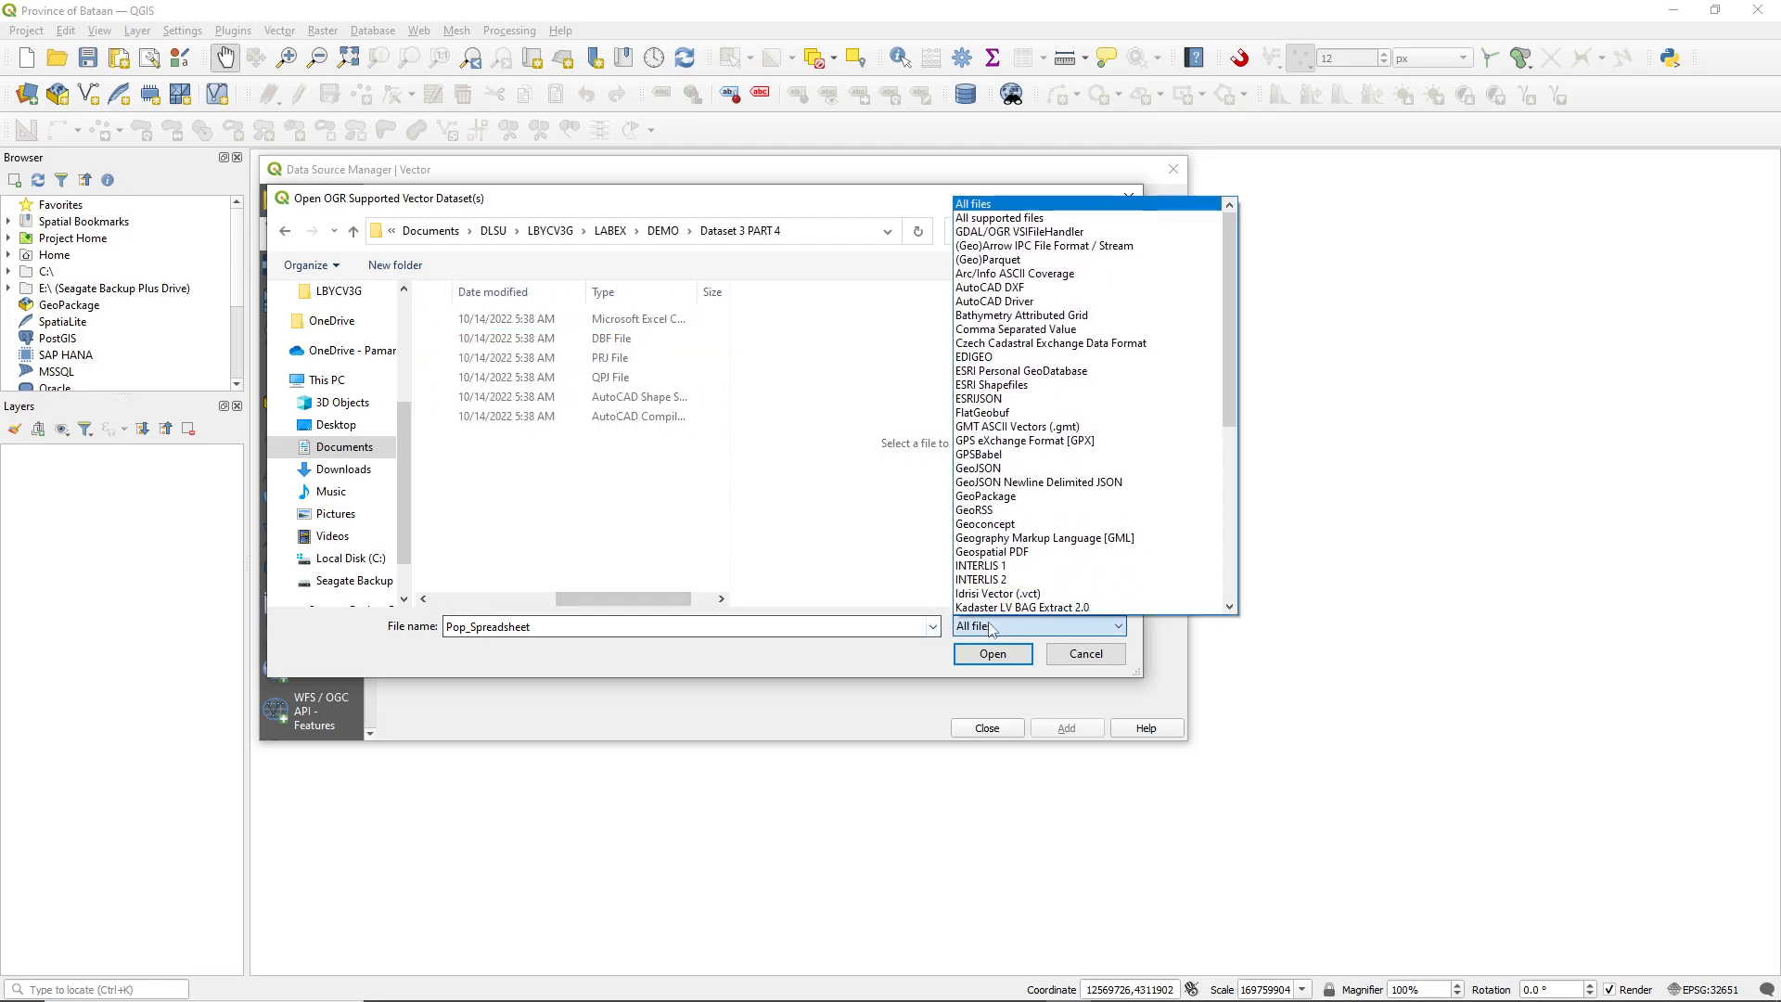
pyautogui.click(991, 384)
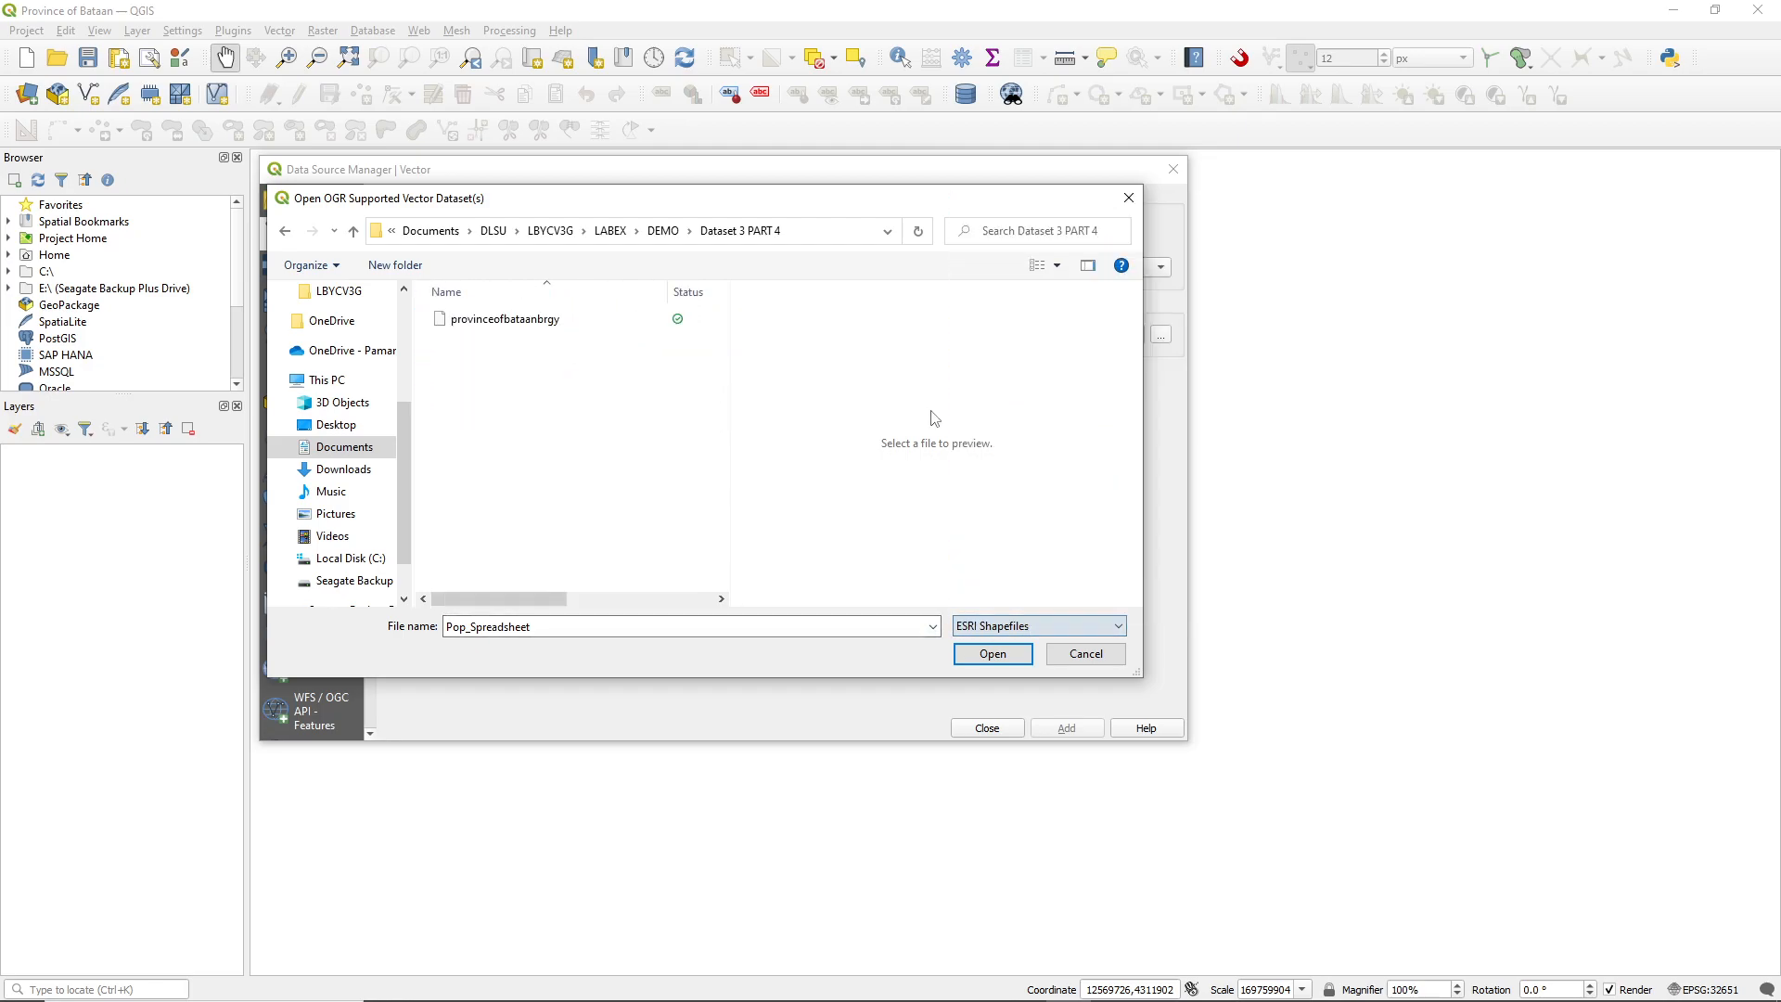
pyautogui.click(489, 322)
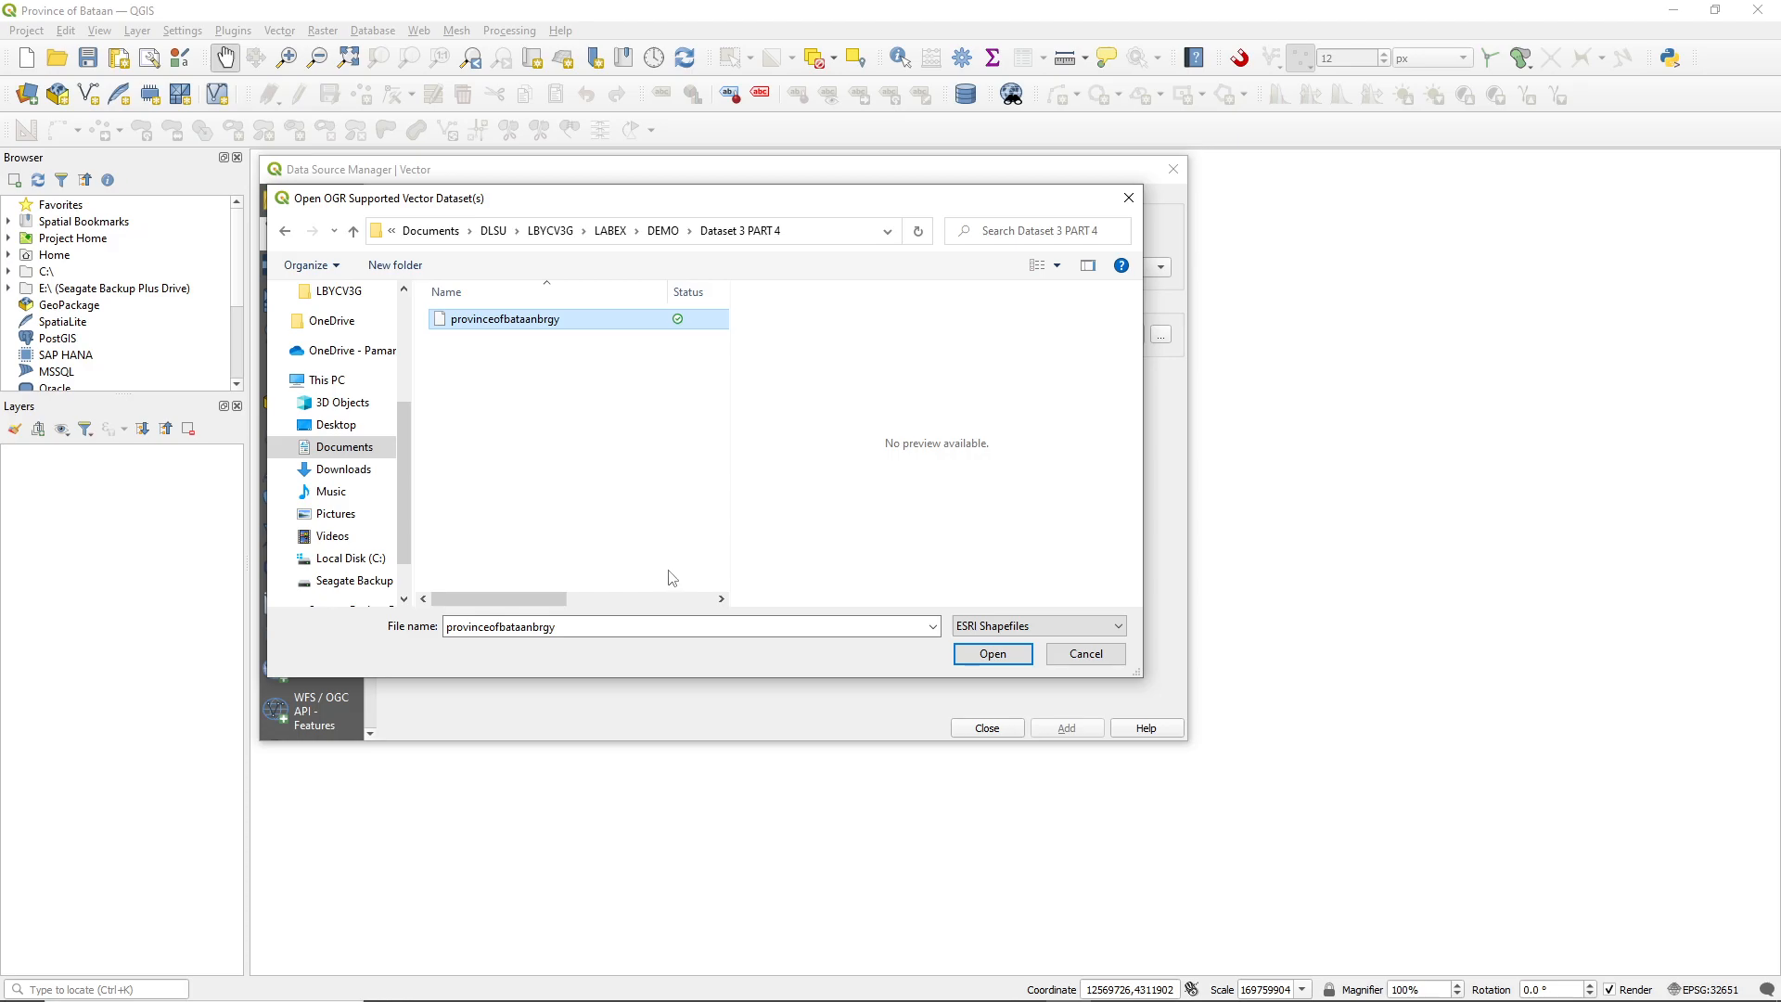
pyautogui.click(992, 655)
pyautogui.click(1064, 728)
pyautogui.click(986, 727)
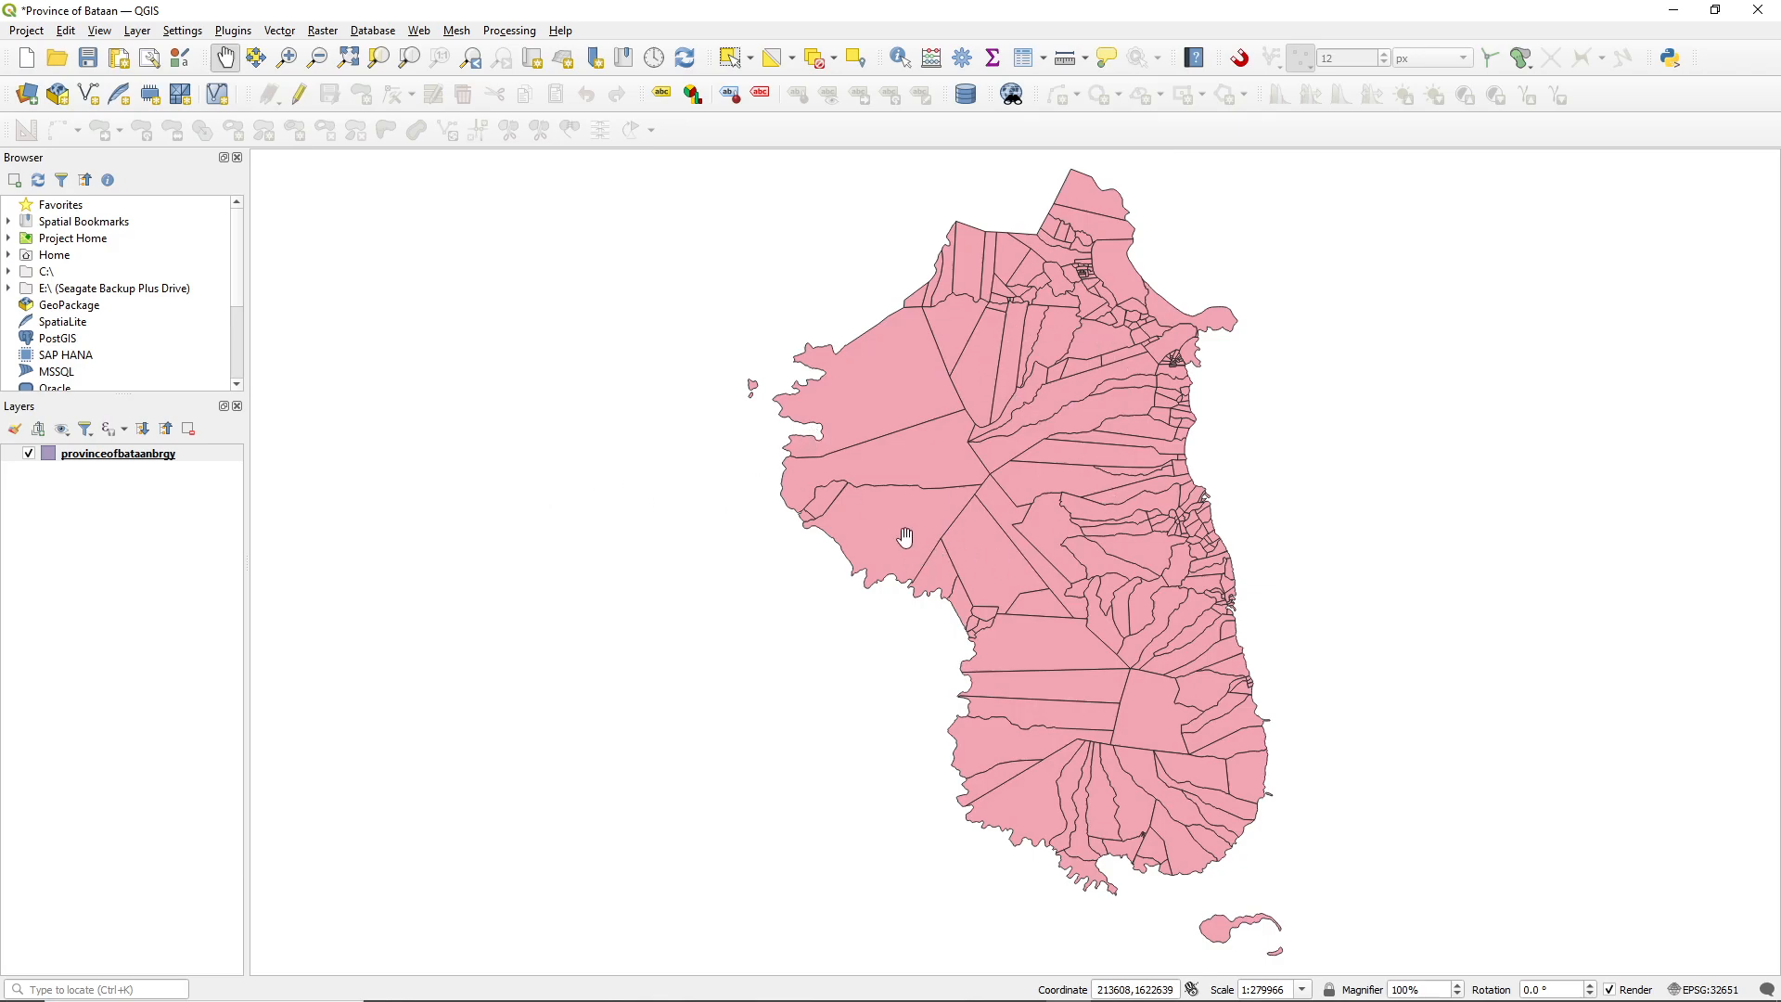
# - Open the attribute table of the provinceofbataanbrgy layer, sort it by MUNICIPAL and look through the municipalities
pyautogui.rightClick(108, 453)
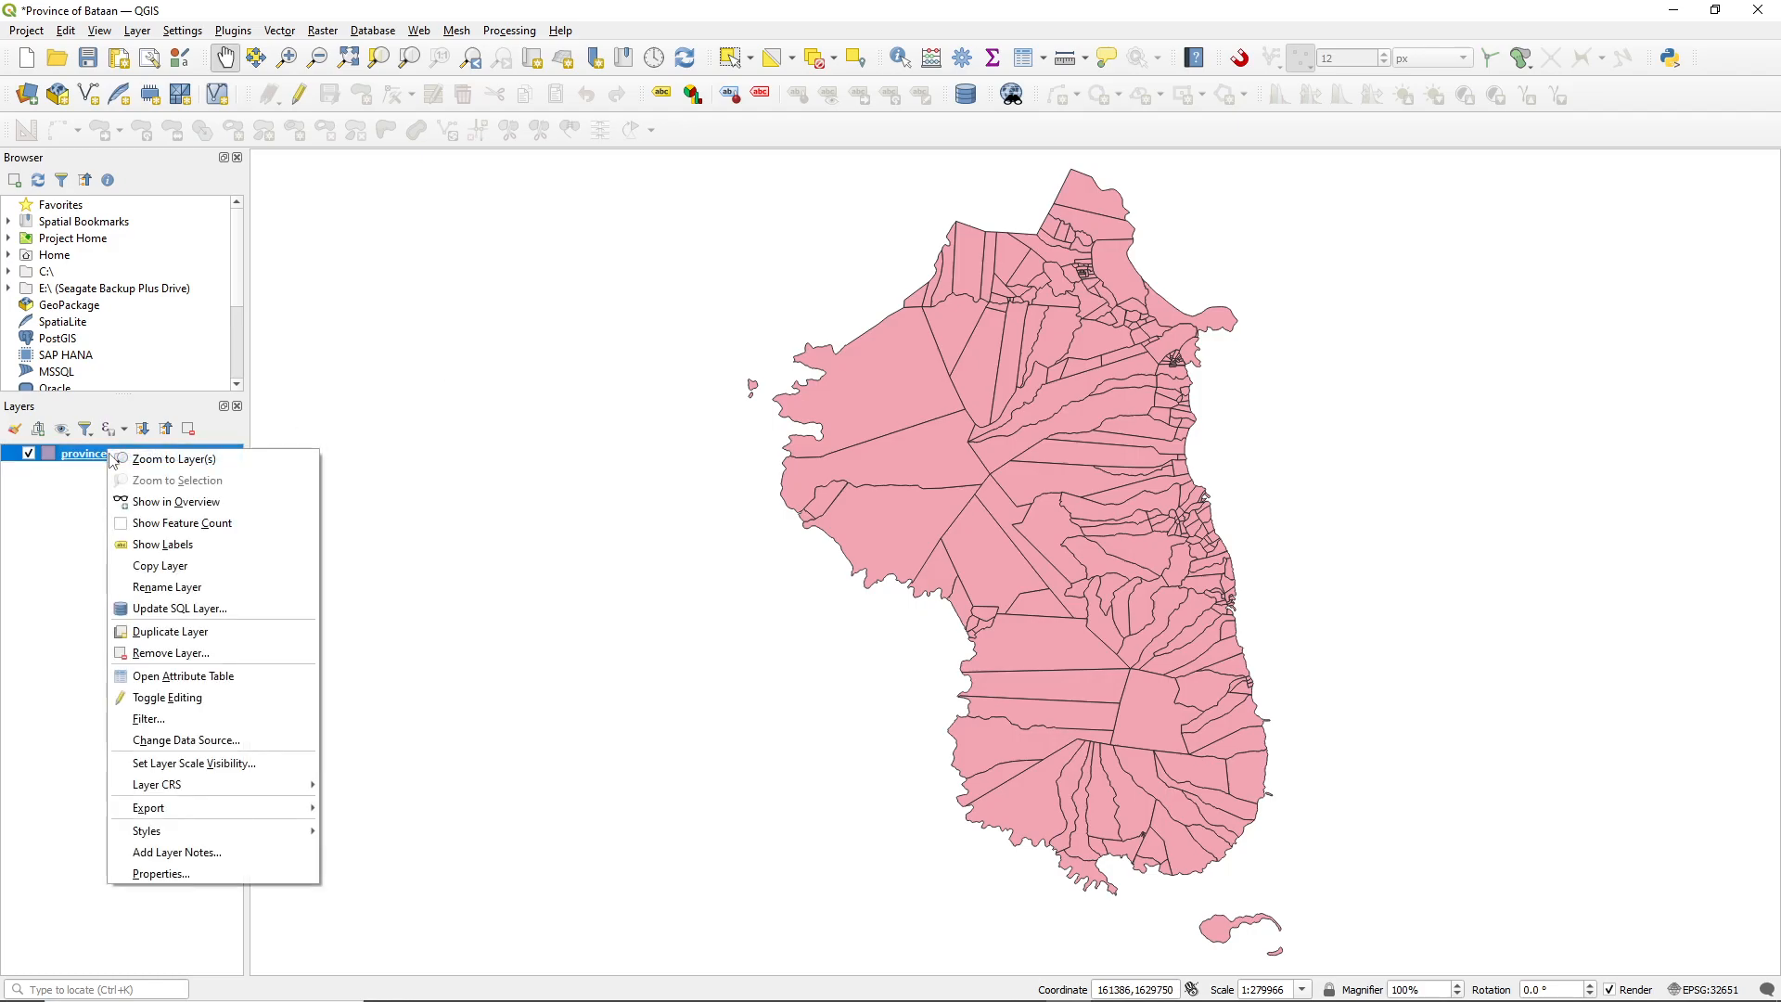
pyautogui.click(212, 676)
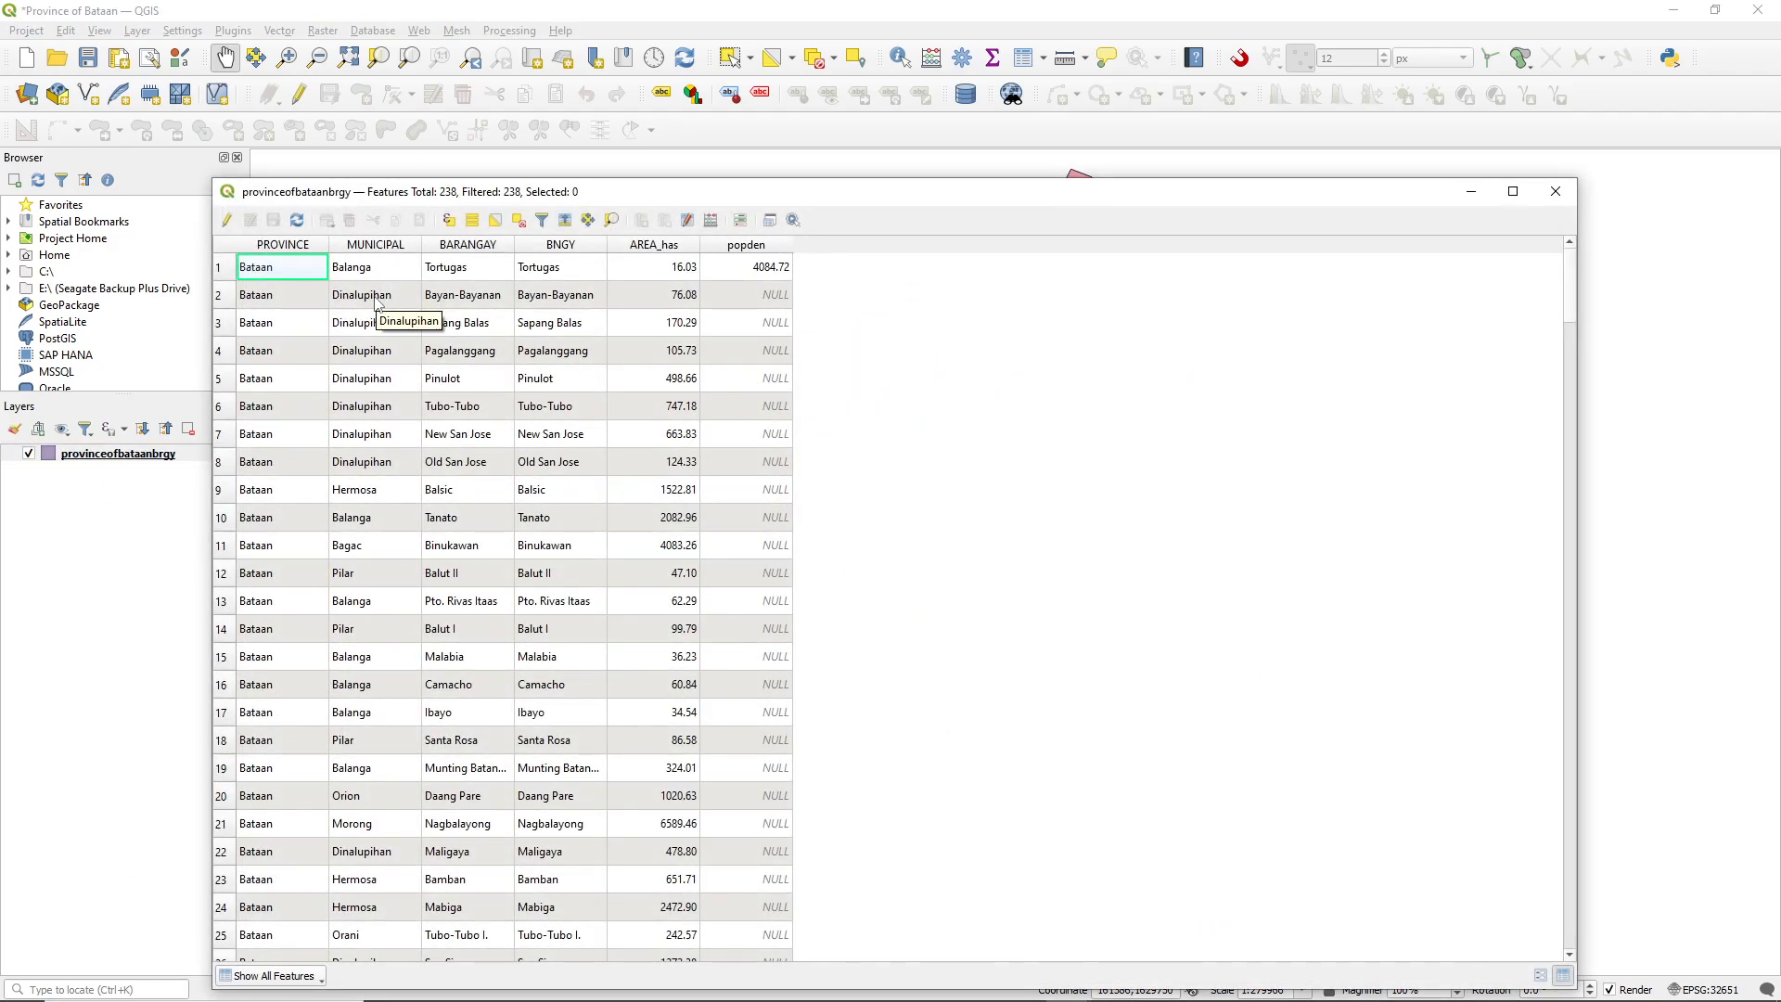
pyautogui.scroll(-5, 374, 406)
pyautogui.scroll(5, 373, 406)
pyautogui.click(376, 244)
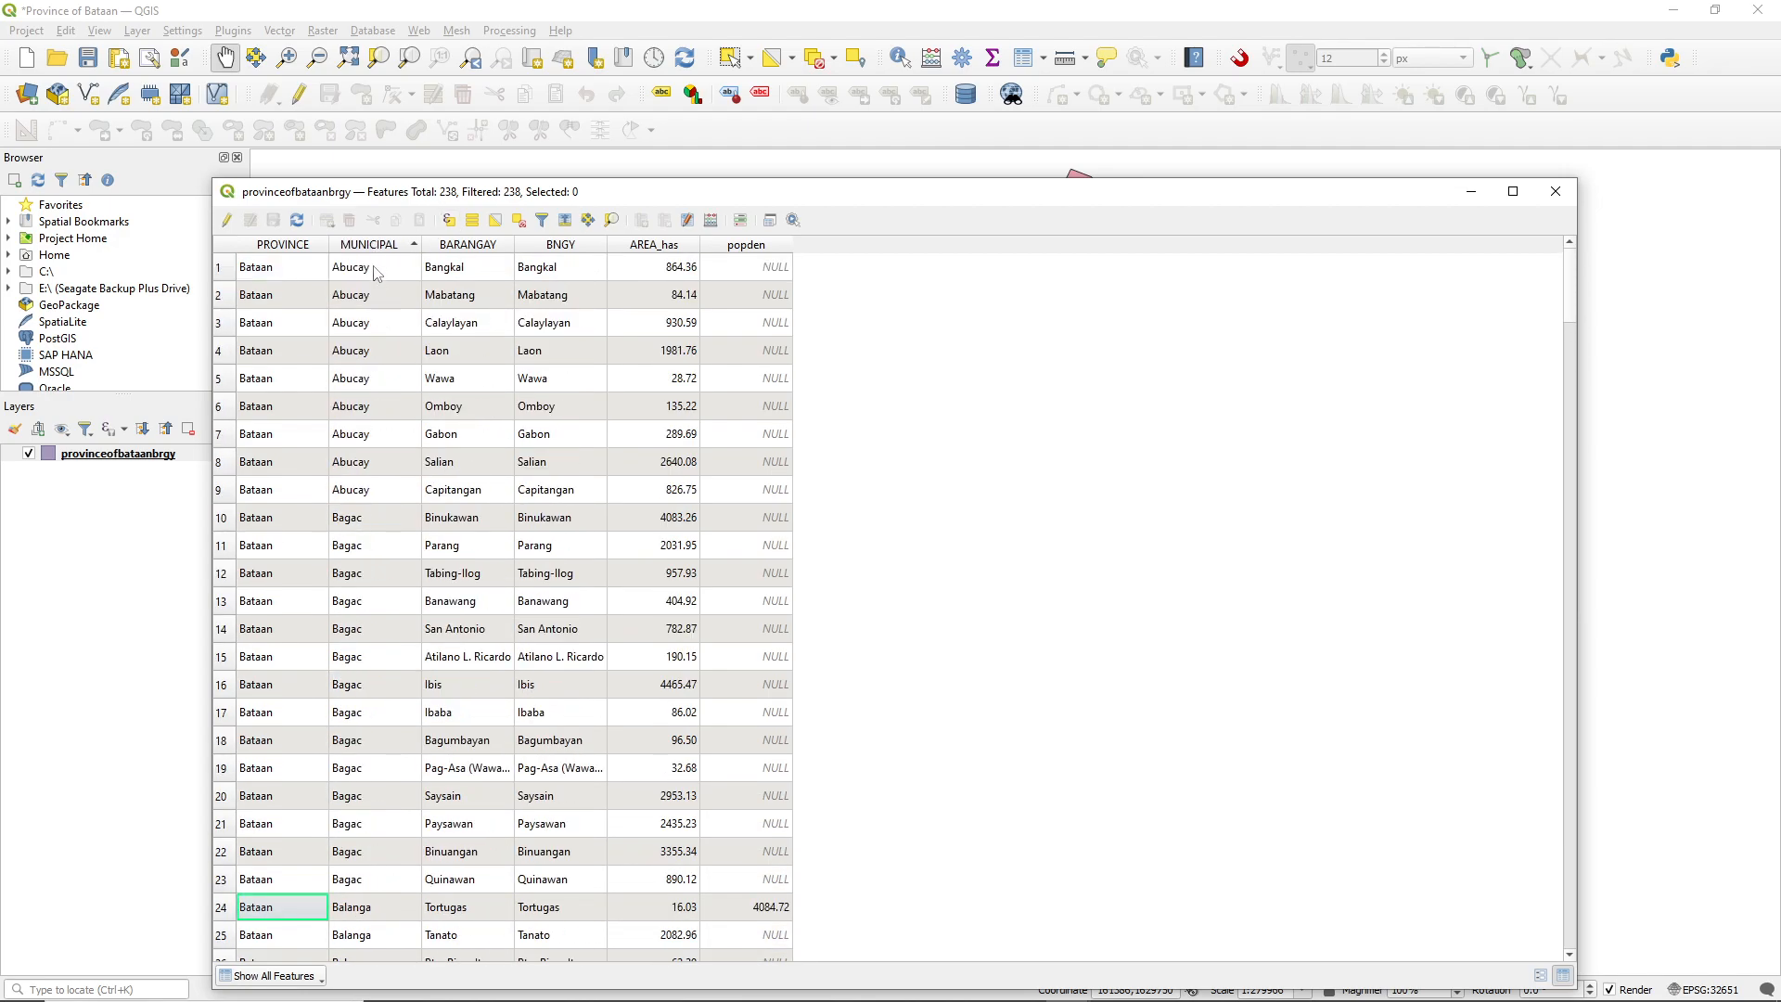
pyautogui.scroll(-20, 372, 361)
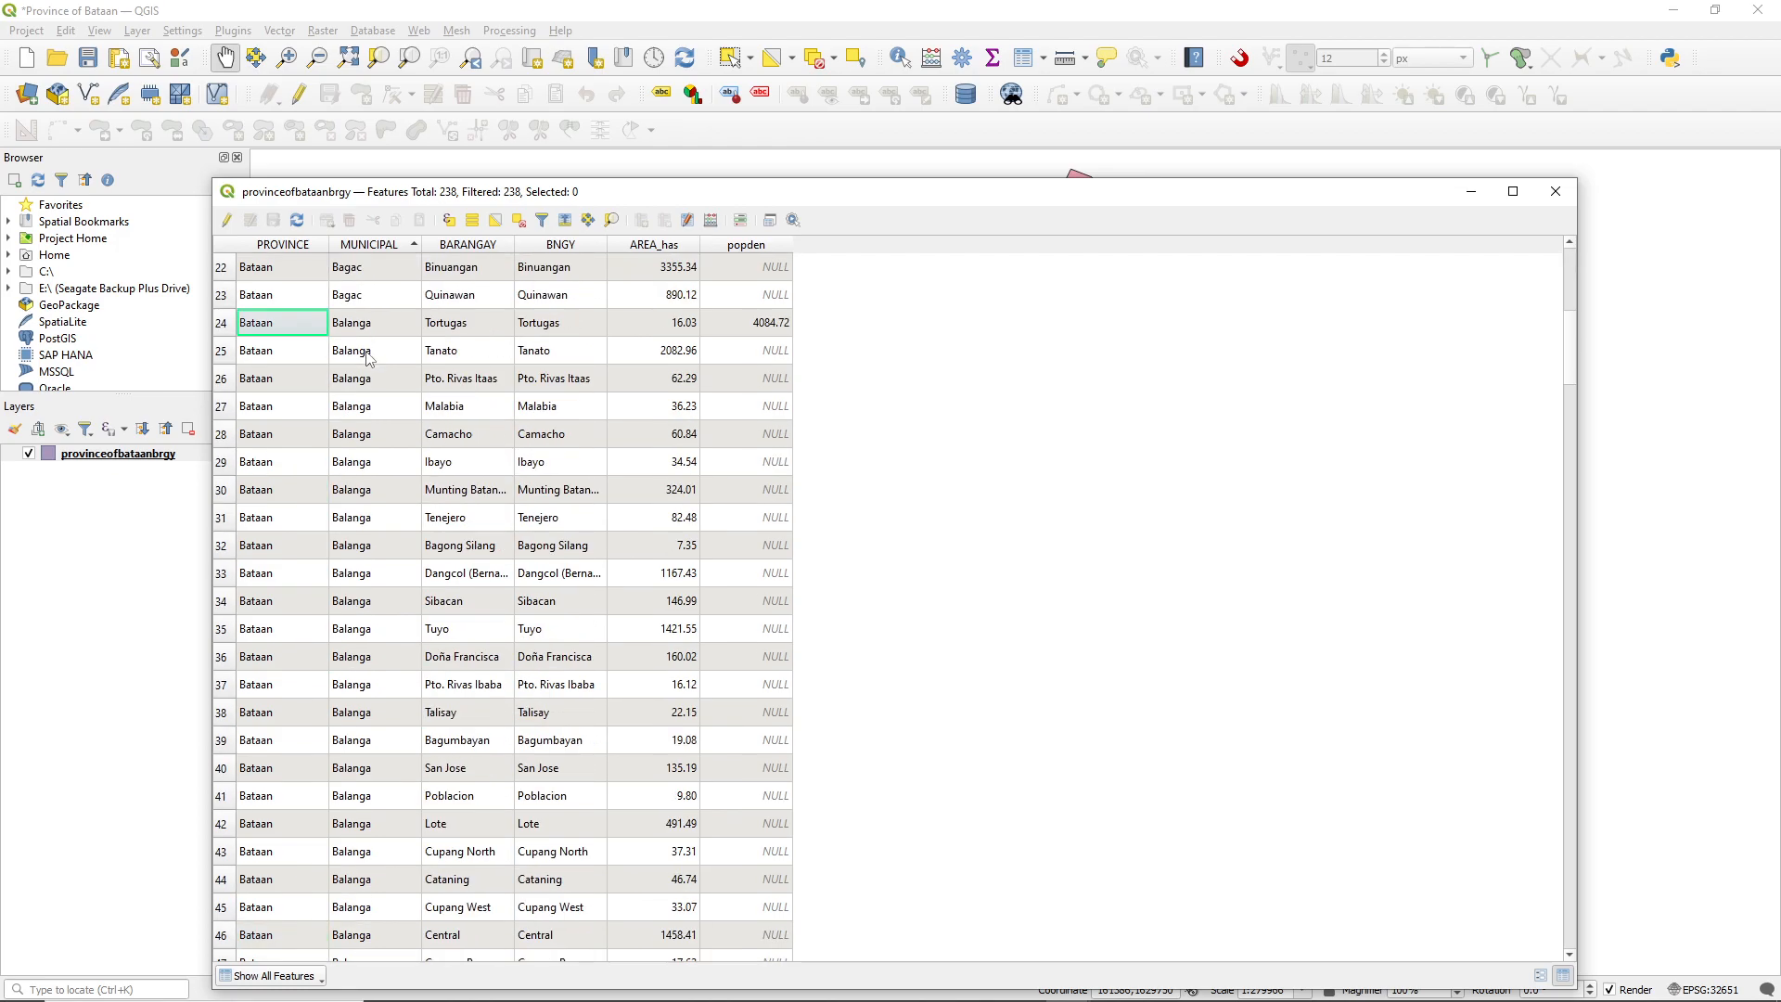
pyautogui.scroll(20, 372, 361)
# - Examine the BARANGAY, AREA_has and popden columns of the attribute table, and close the table
pyautogui.click(480, 270)
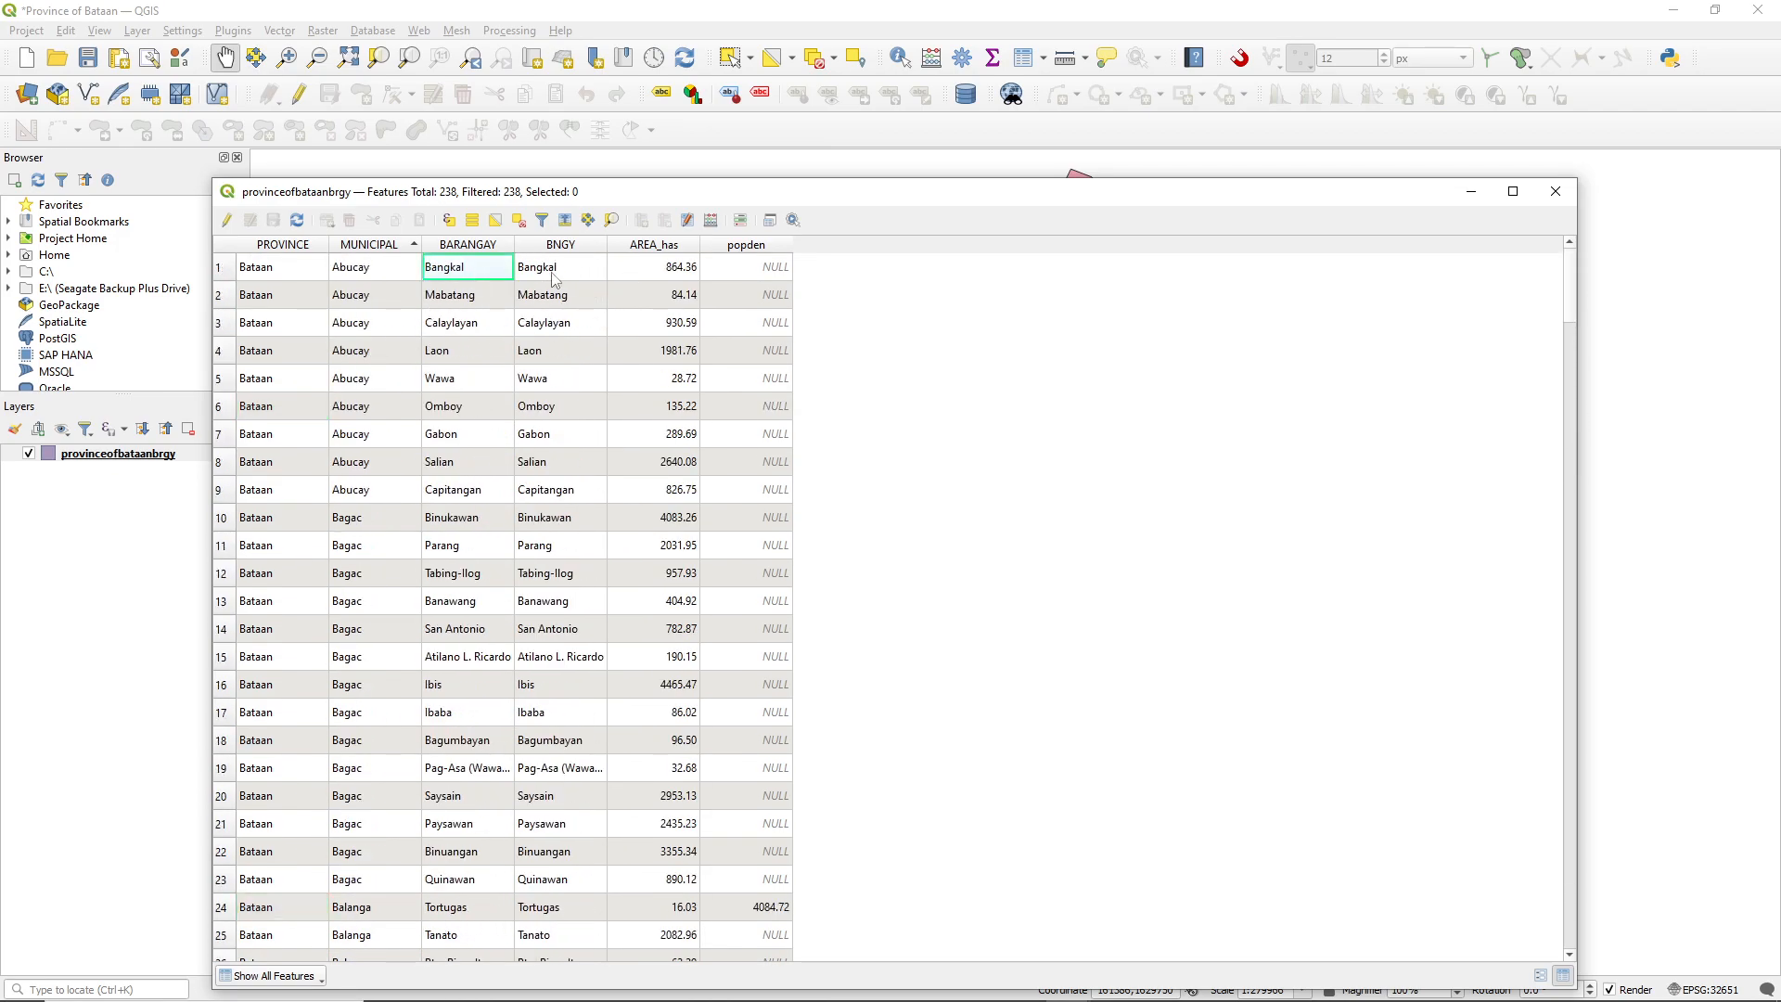
pyautogui.click(675, 269)
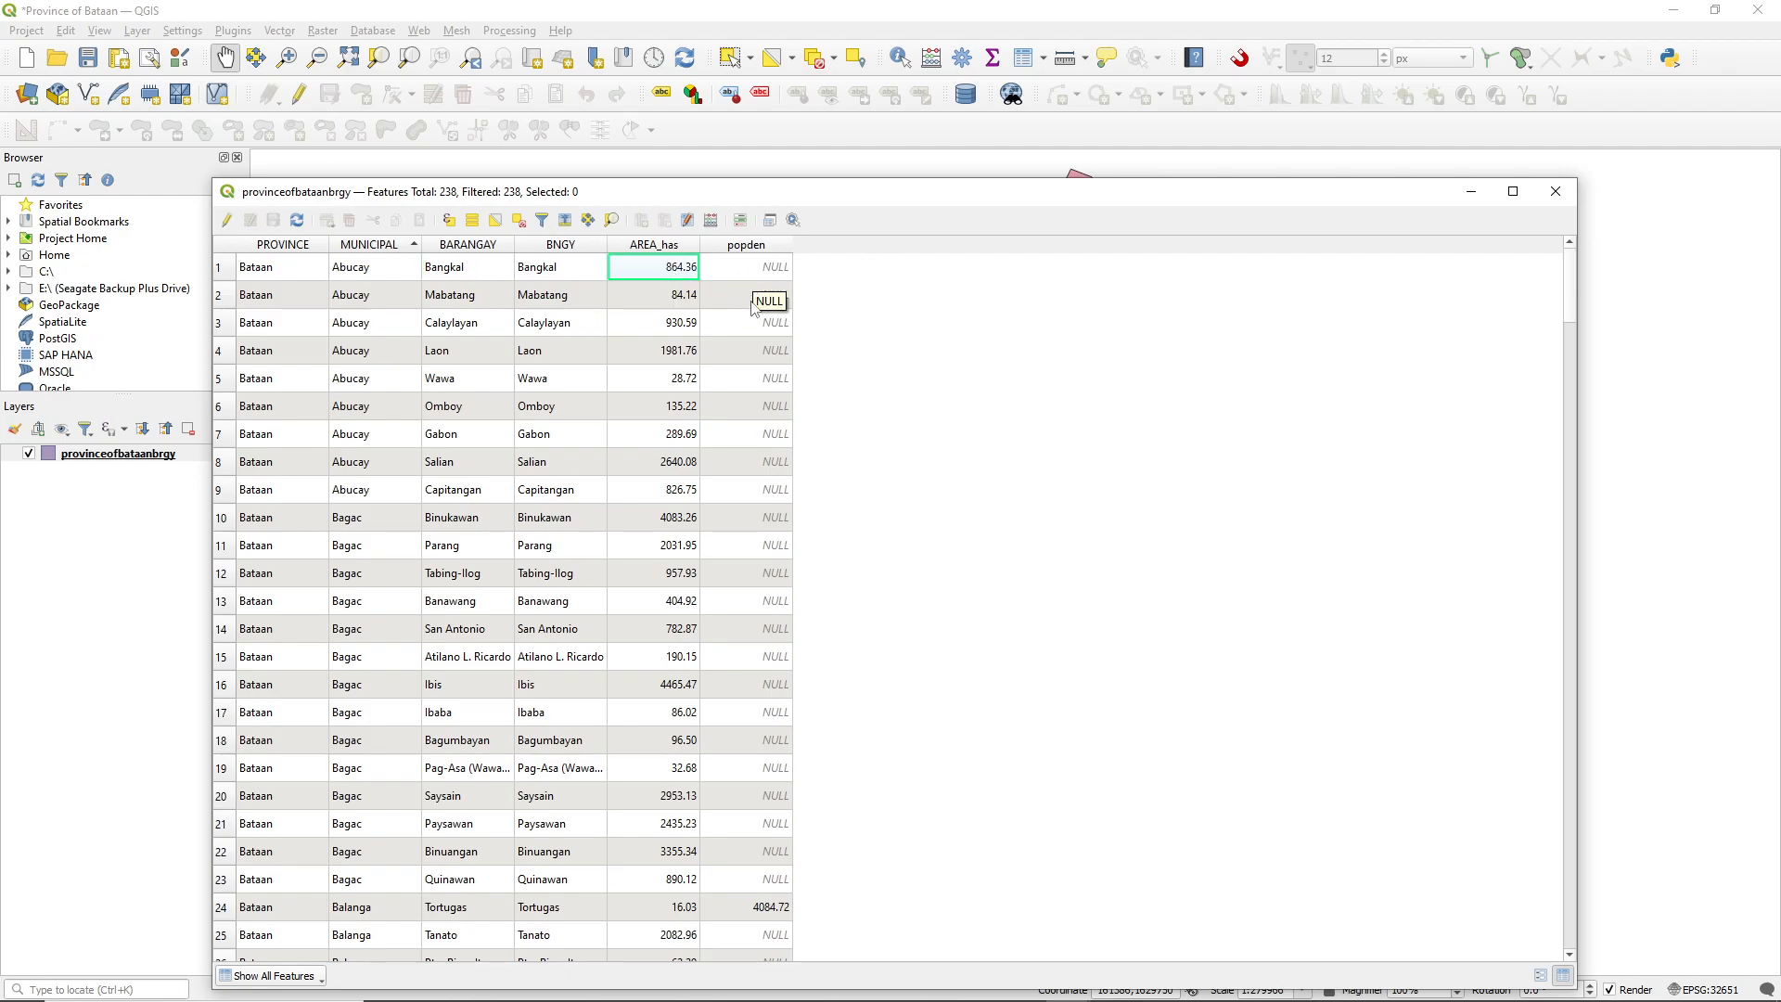
pyautogui.scroll(-1, 758, 330)
pyautogui.scroll(1, 762, 310)
pyautogui.click(1555, 191)
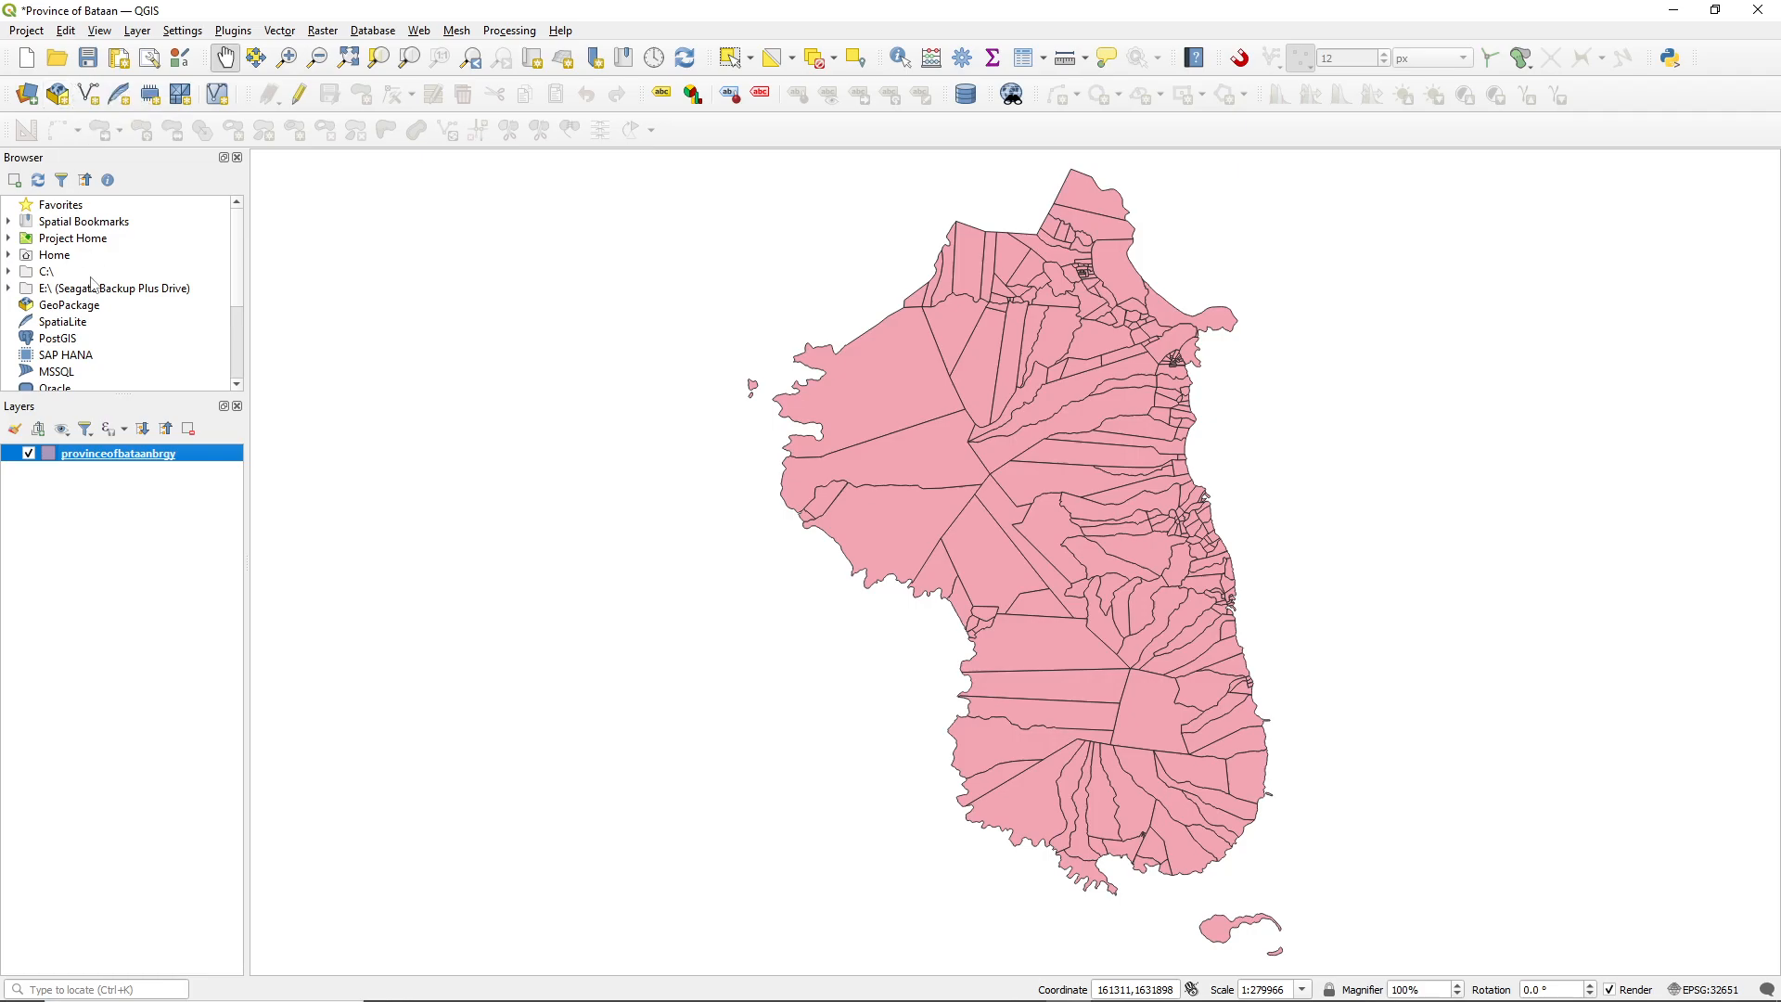
# - Add the gadm41_PHL_3 shapefile from DEMO's GADM_PHILIPPINES folder to the project as a vector layer
pyautogui.hotkey('ctrl', 'shift', 'v')
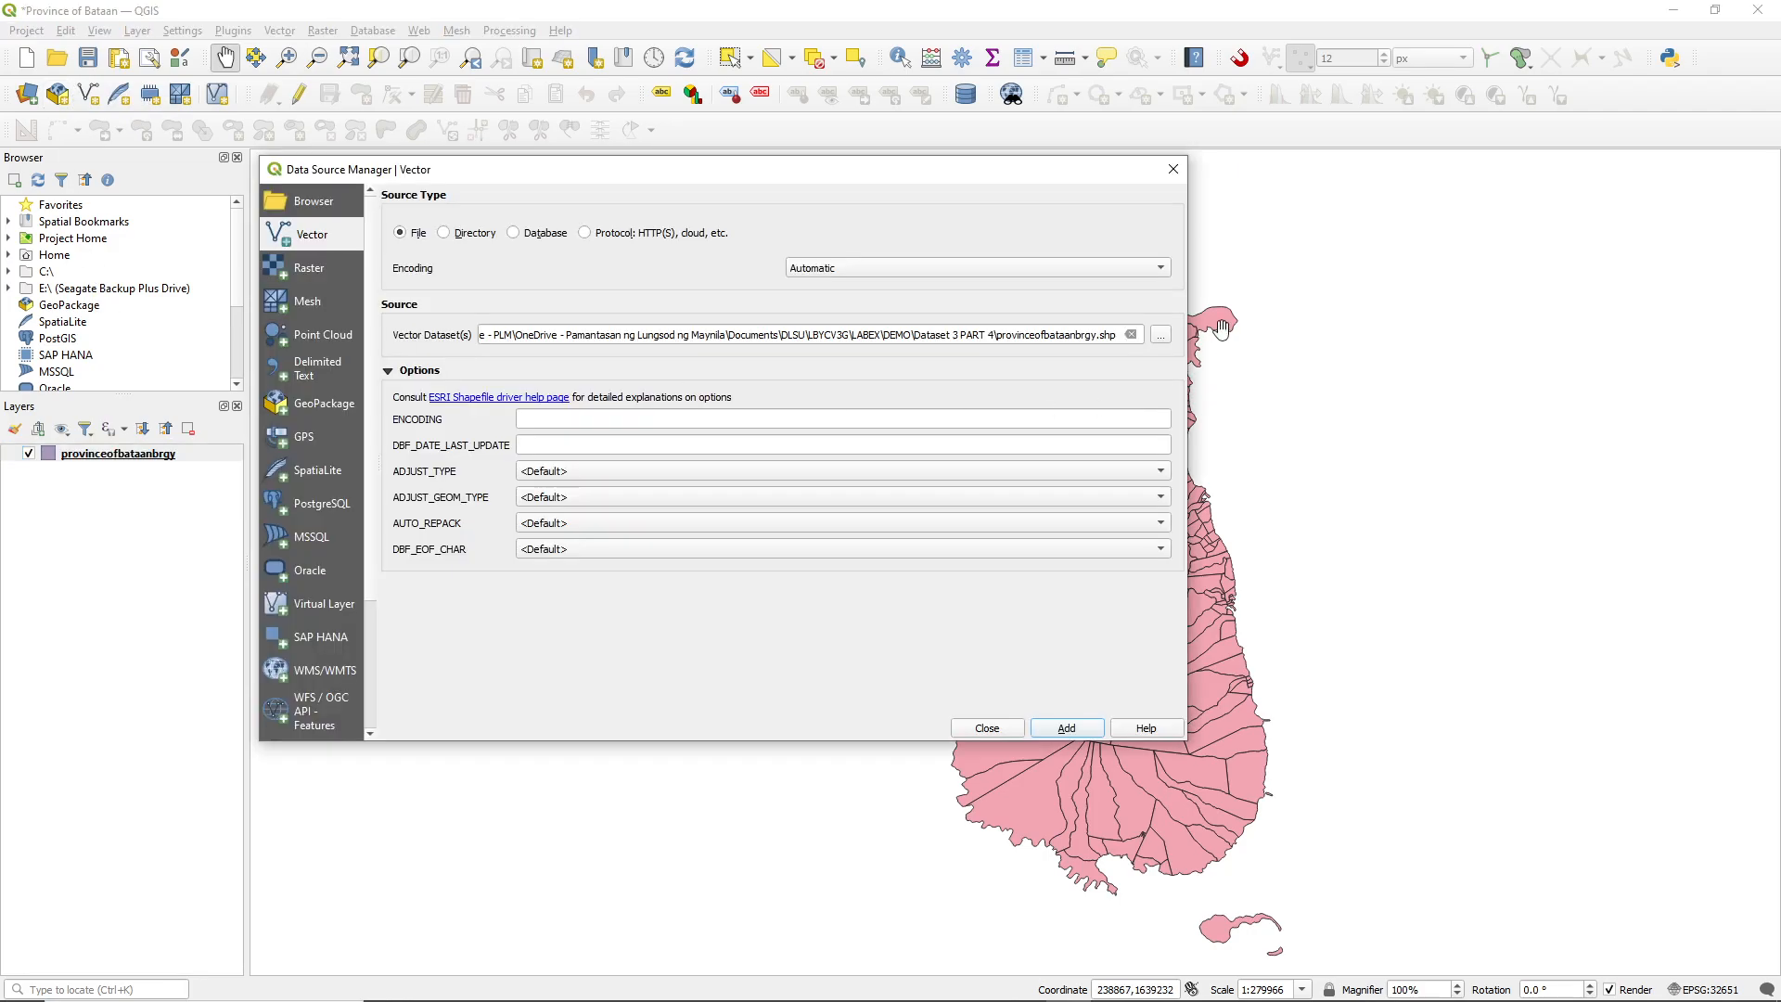
pyautogui.click(1167, 338)
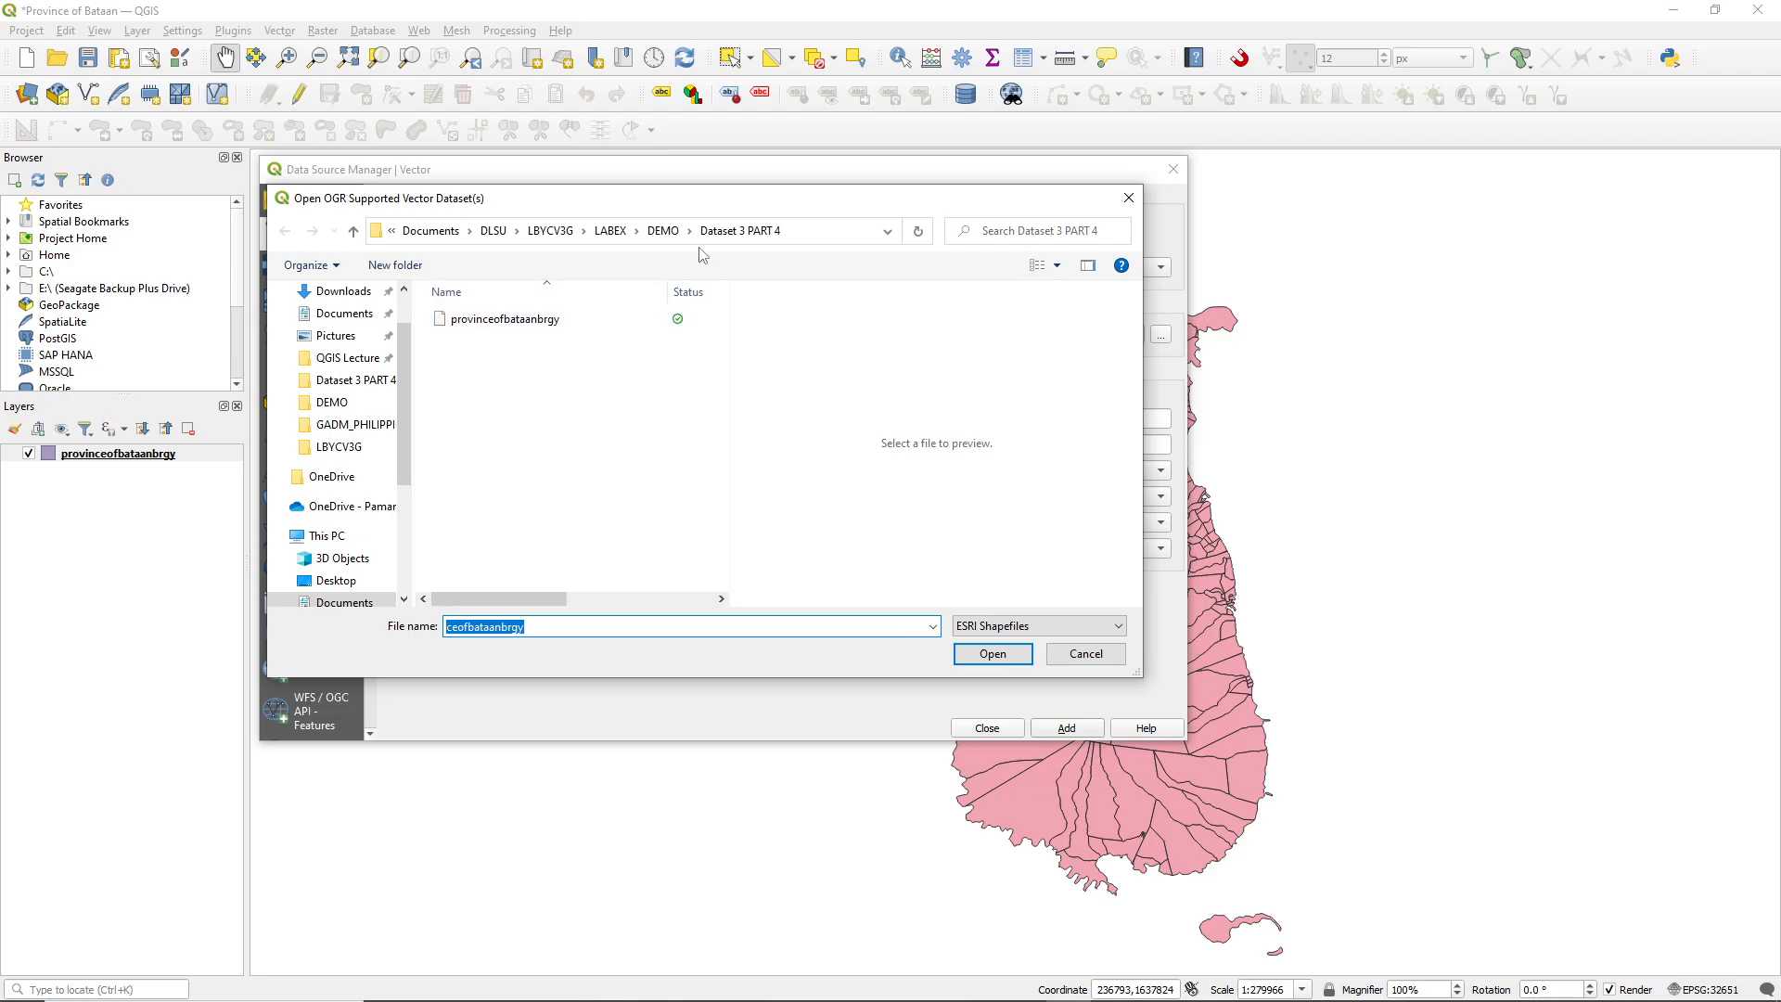
pyautogui.click(688, 231)
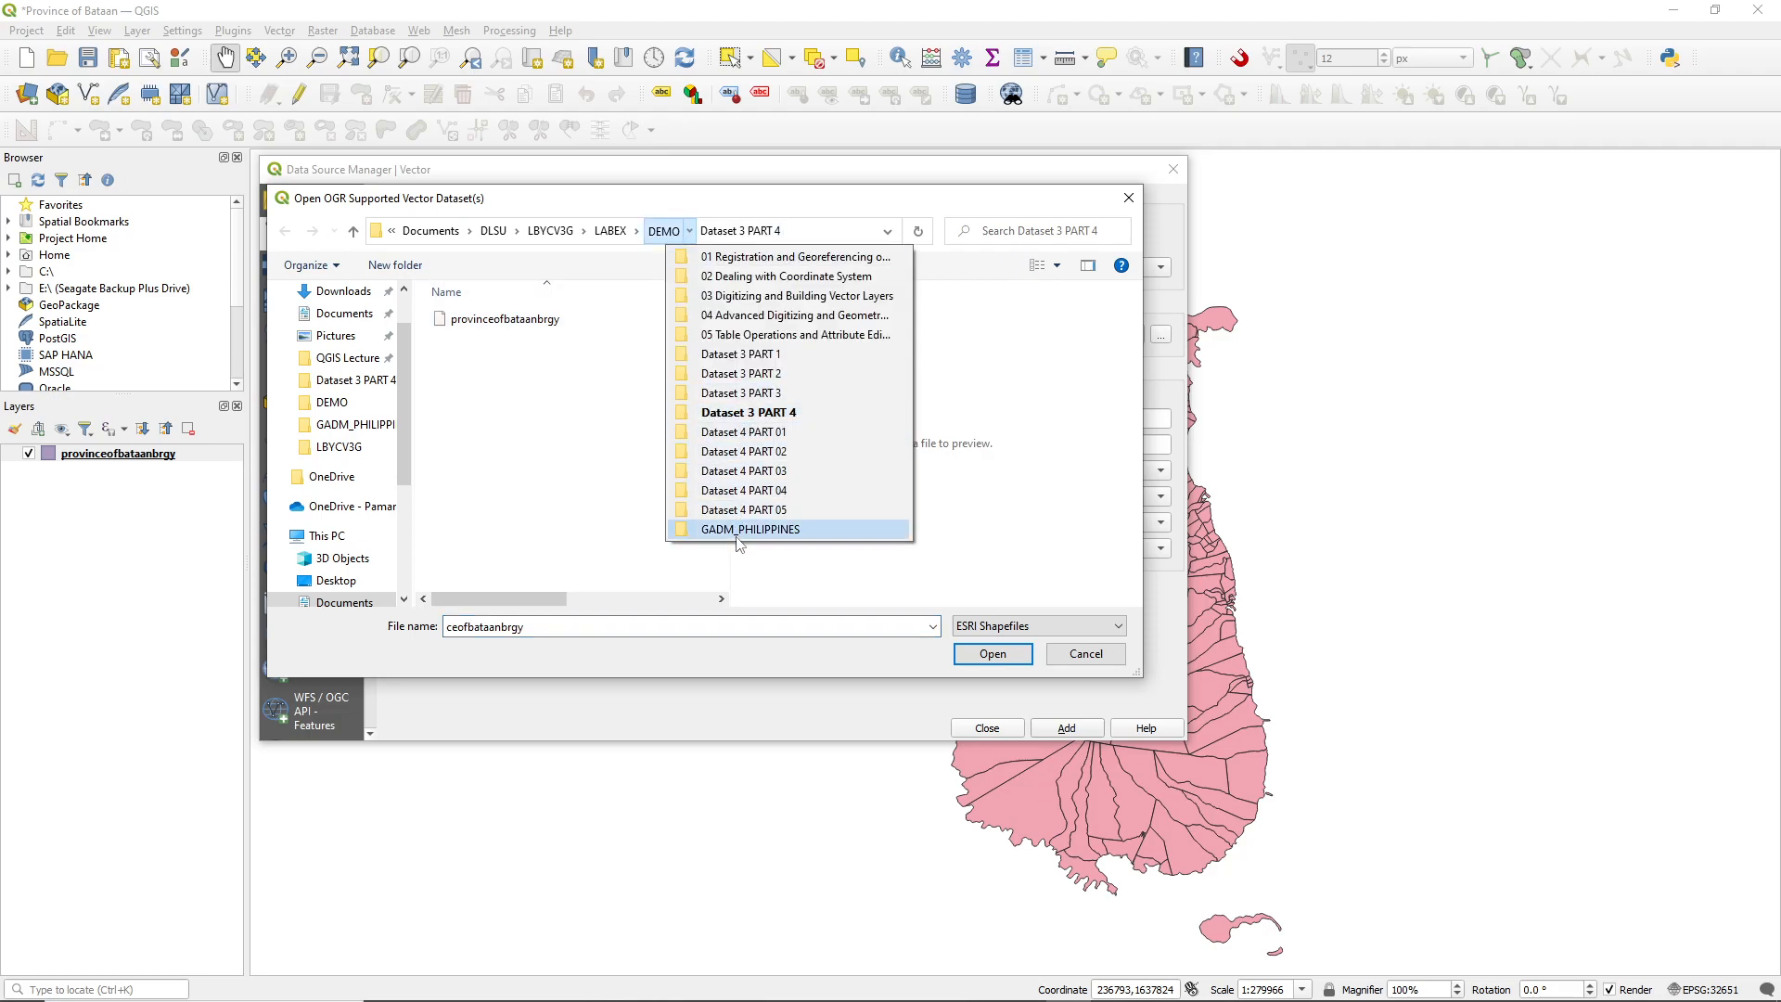
pyautogui.click(742, 529)
pyautogui.click(487, 380)
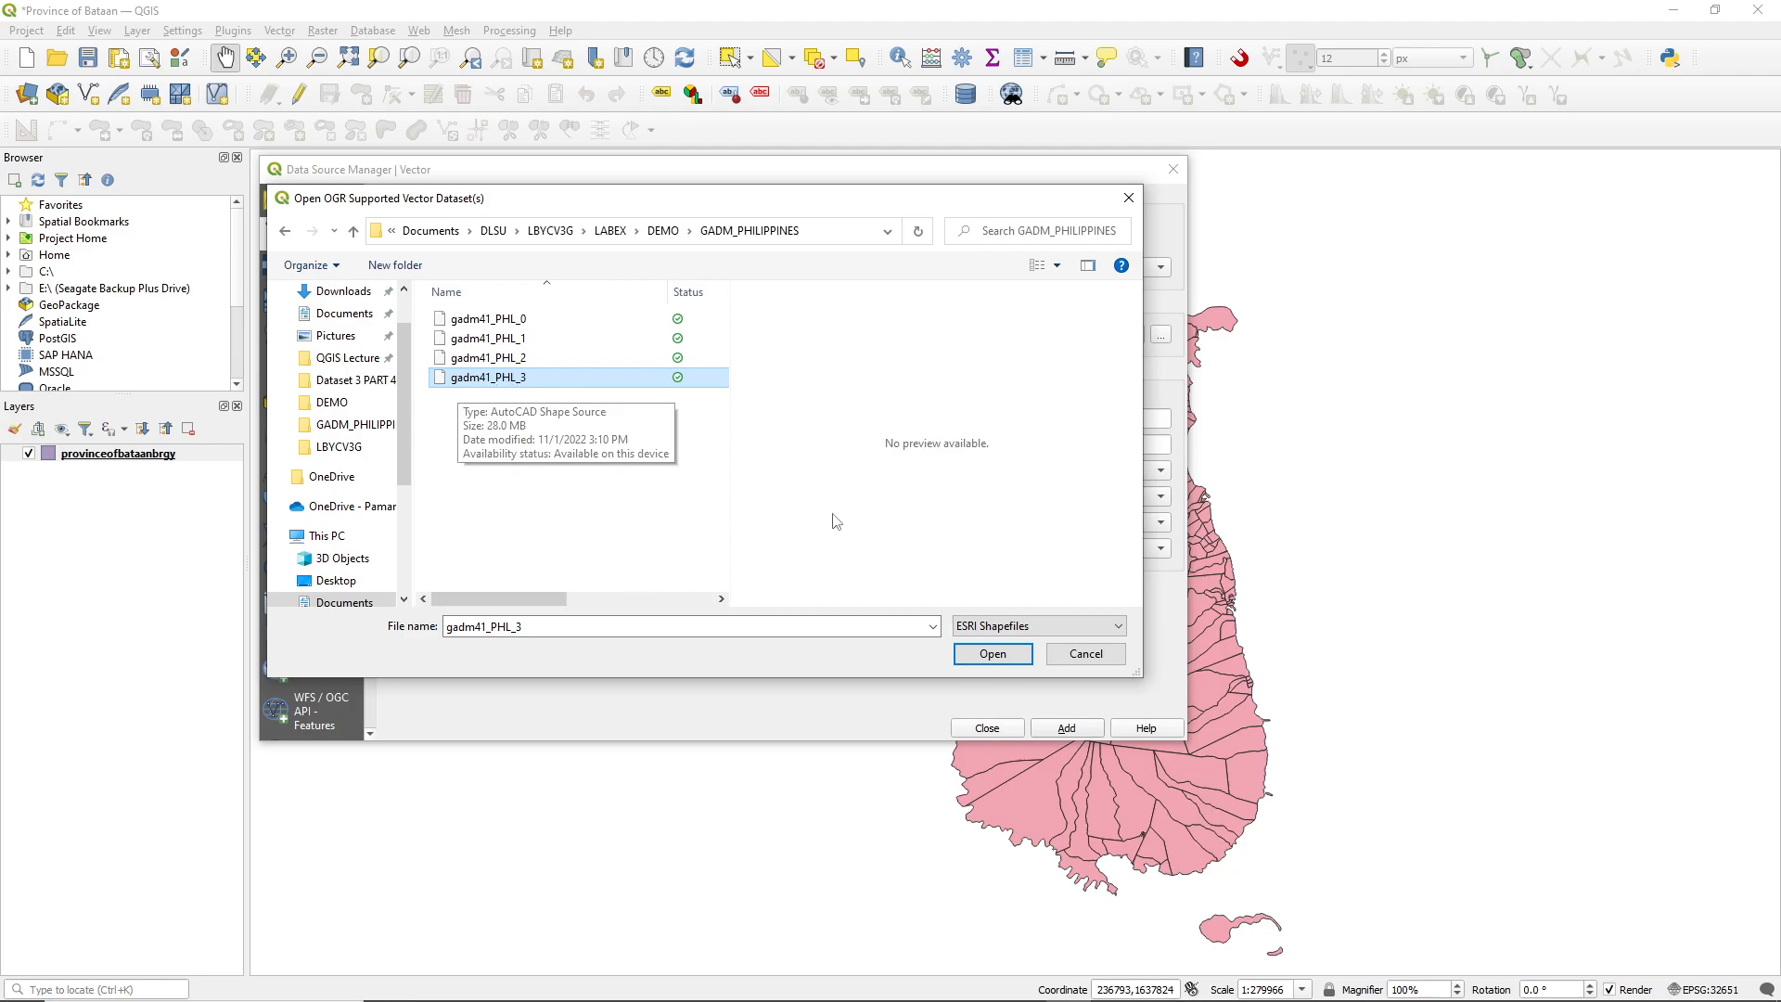
pyautogui.click(976, 651)
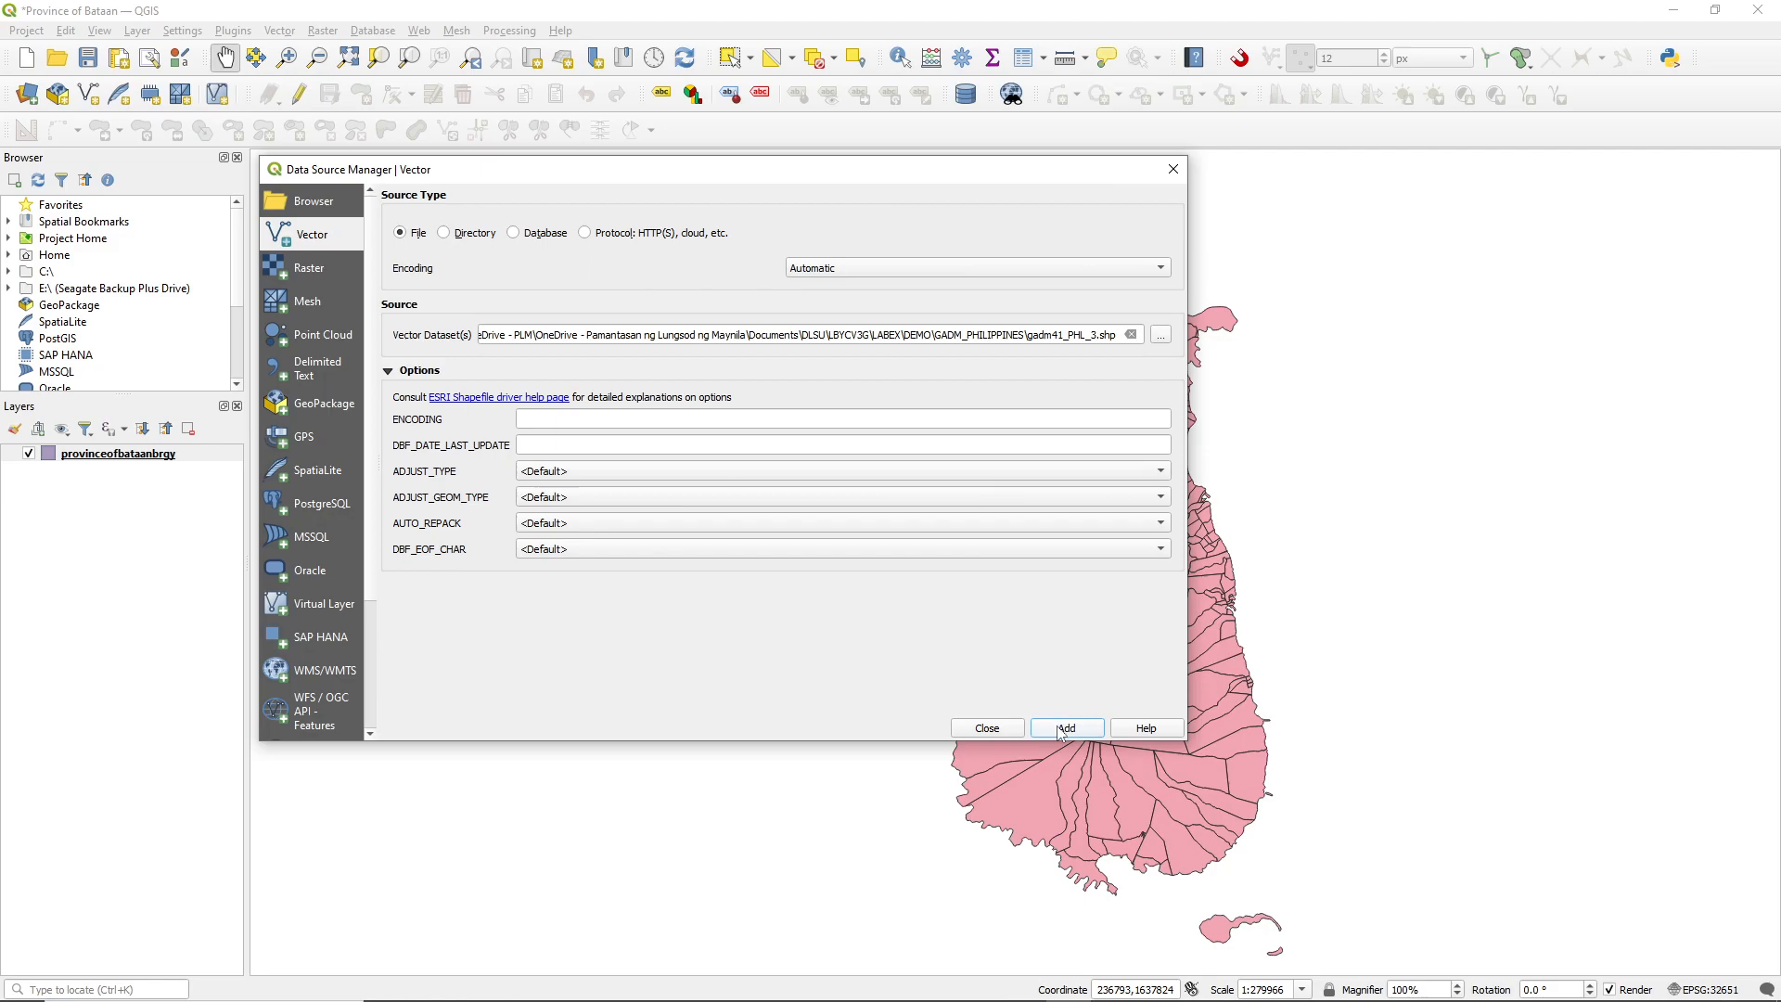
pyautogui.click(1065, 728)
pyautogui.click(987, 728)
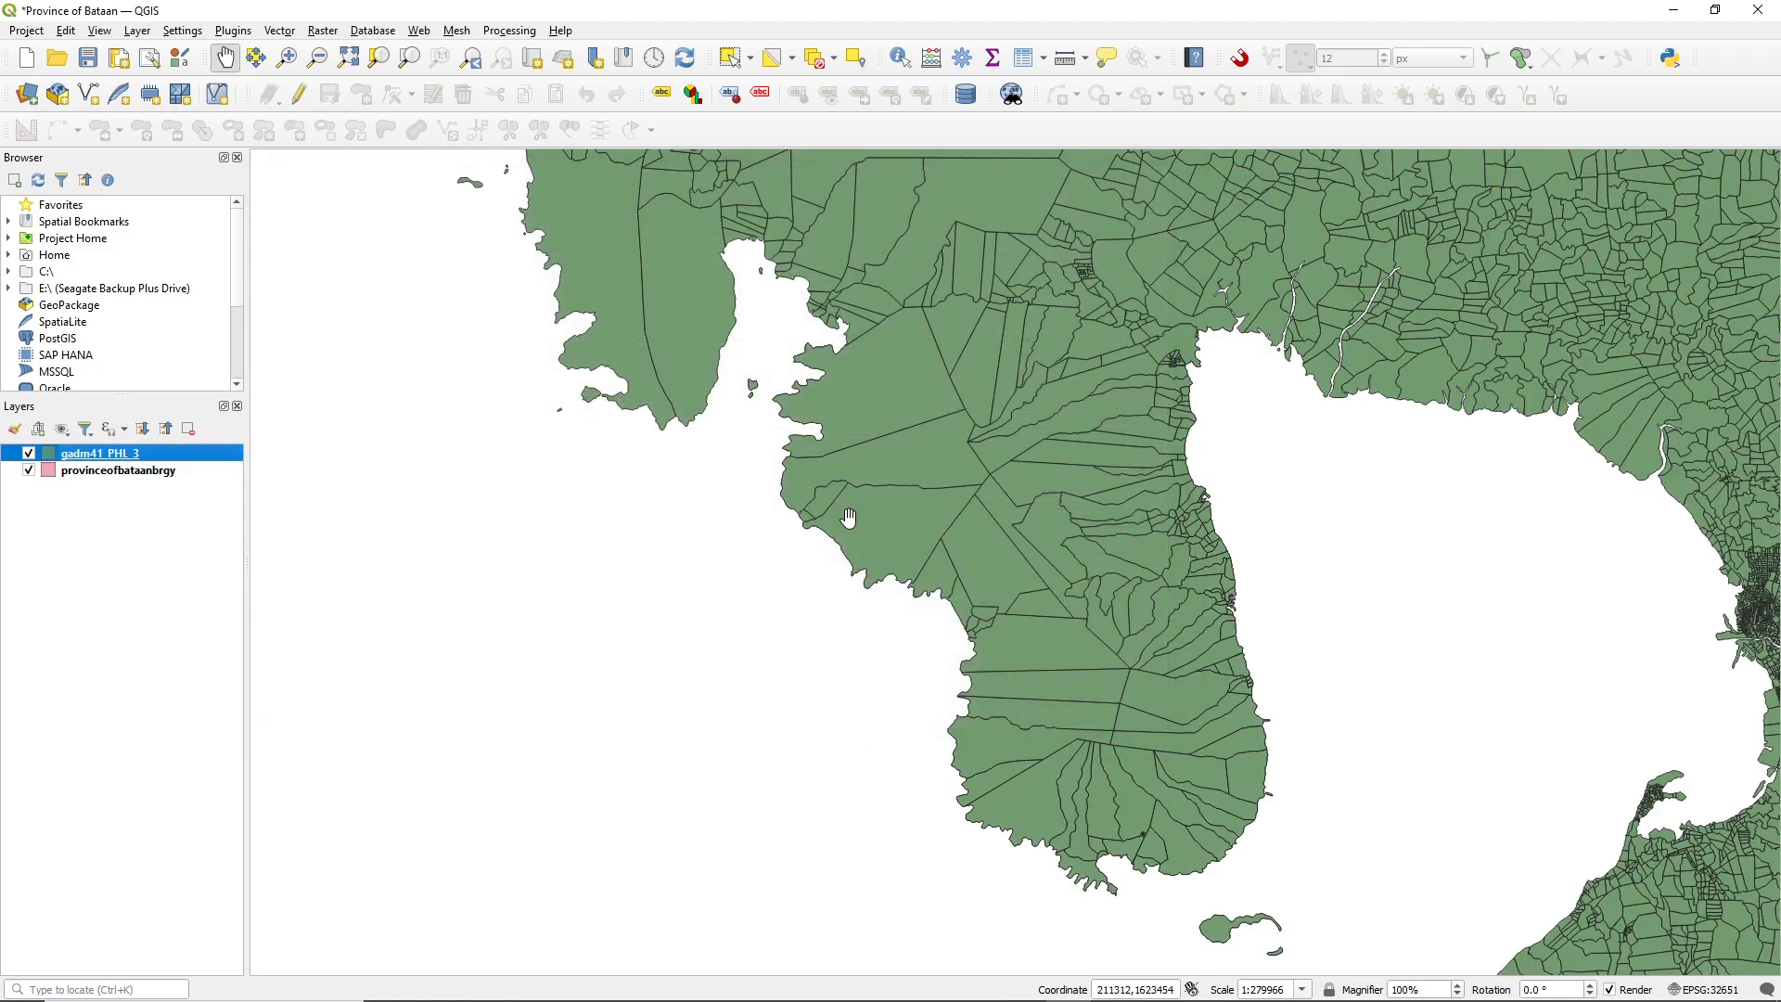
# - Move the provinceofbataanbrgy layer above gadm41_PHL_3 in the layer order and view Bataan on the map
pyautogui.scroll(-4, 802, 508)
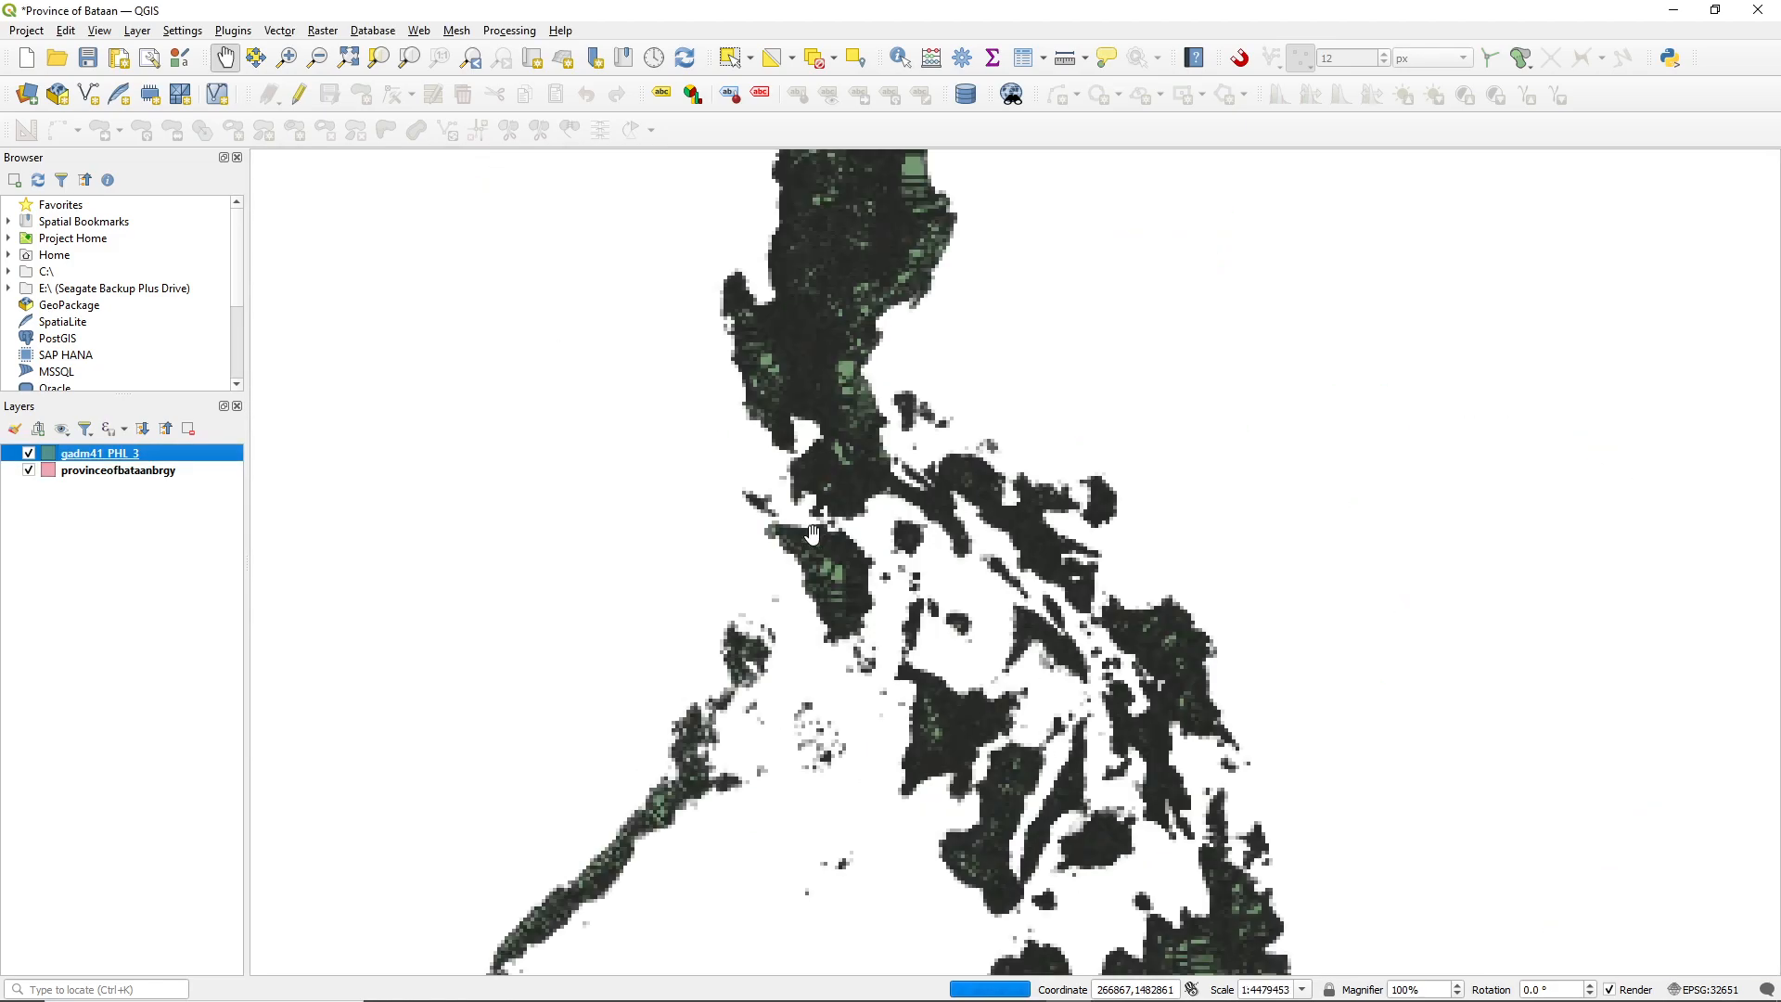
pyautogui.scroll(-1, 813, 534)
pyautogui.moveTo(110, 459); pyautogui.dragTo(100, 488)
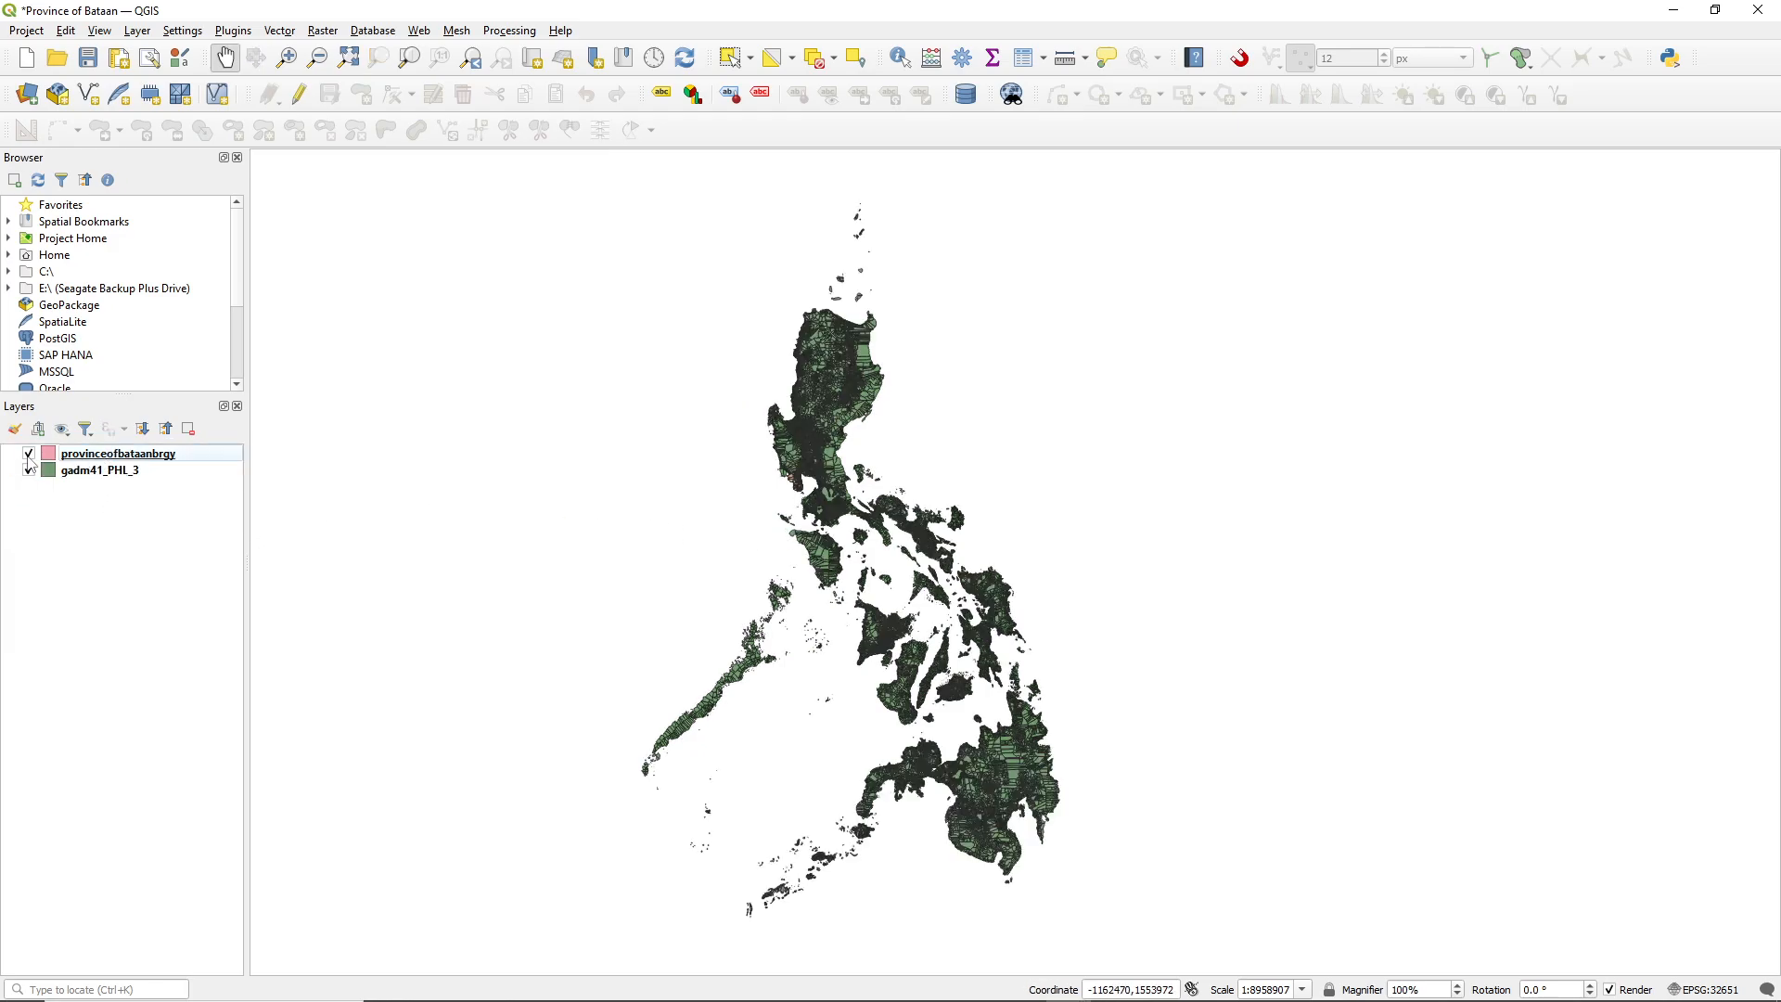
pyautogui.scroll(3, 690, 482)
pyautogui.moveTo(1491, 410); pyautogui.dragTo(938, 292)
pyautogui.scroll(1, 1012, 417)
pyautogui.scroll(1, 1012, 417)
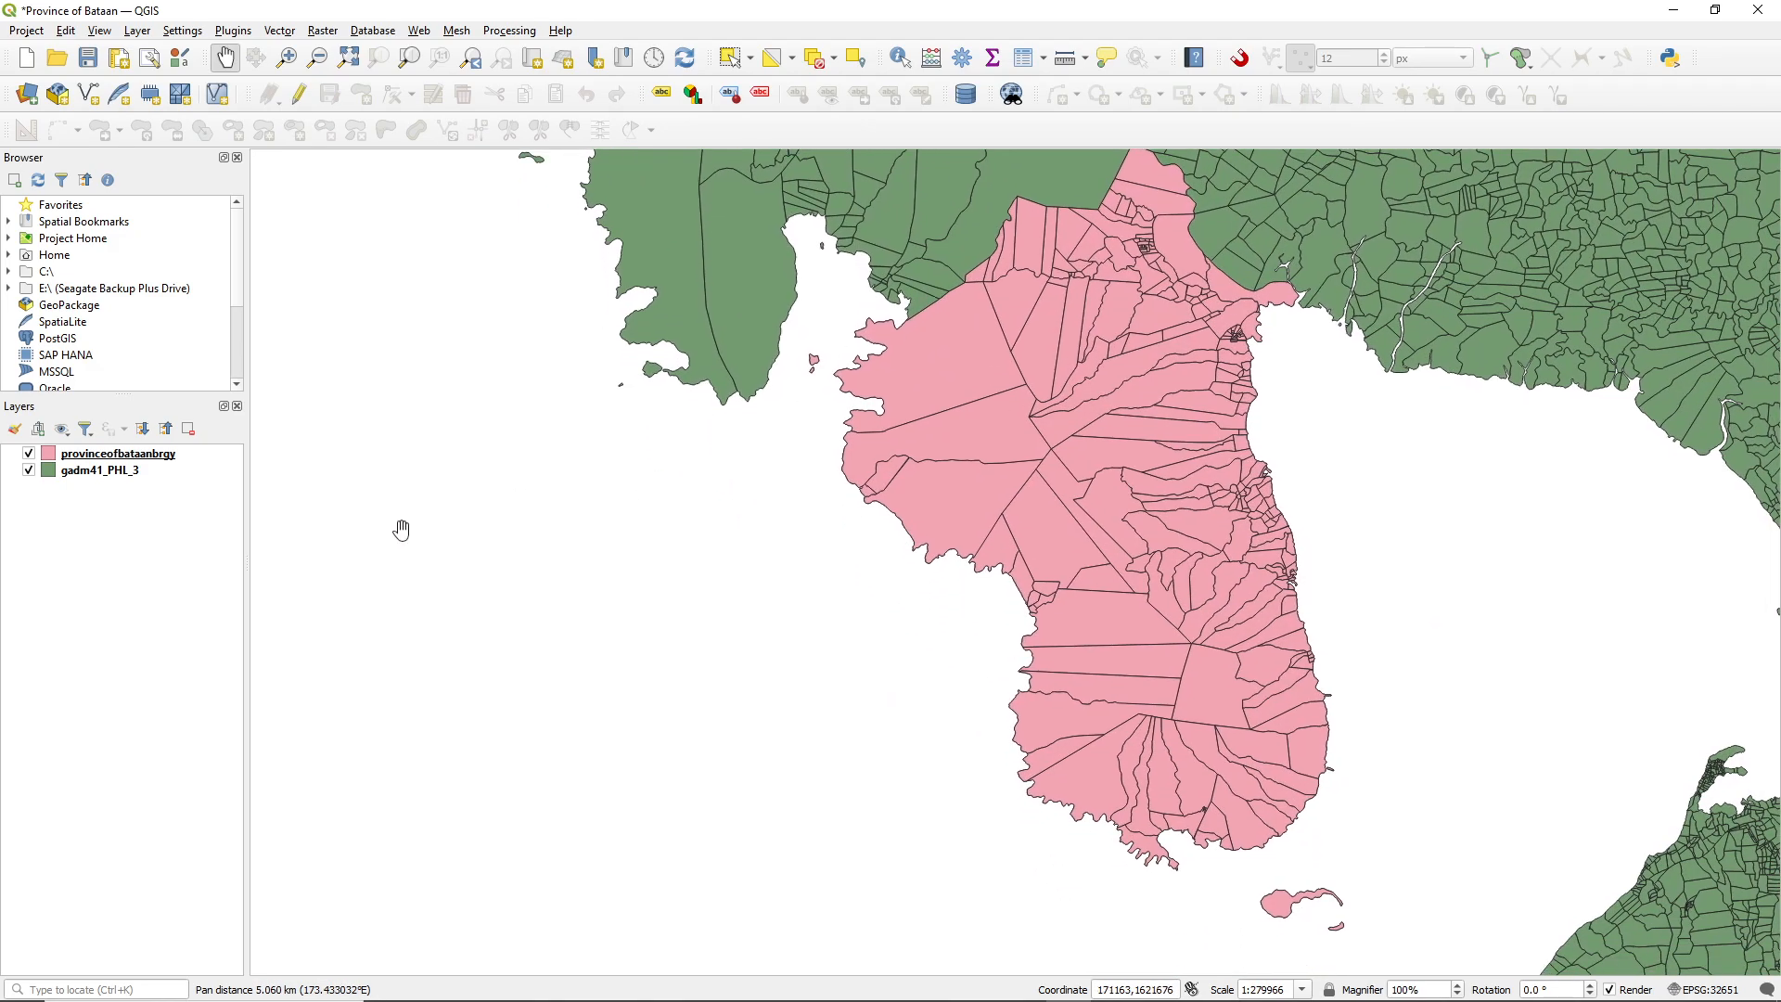
# - From the attribute table of gadm41_PHL_3, select the features matching the expression "NAME_1" = 'Bataan'
pyautogui.click(101, 477)
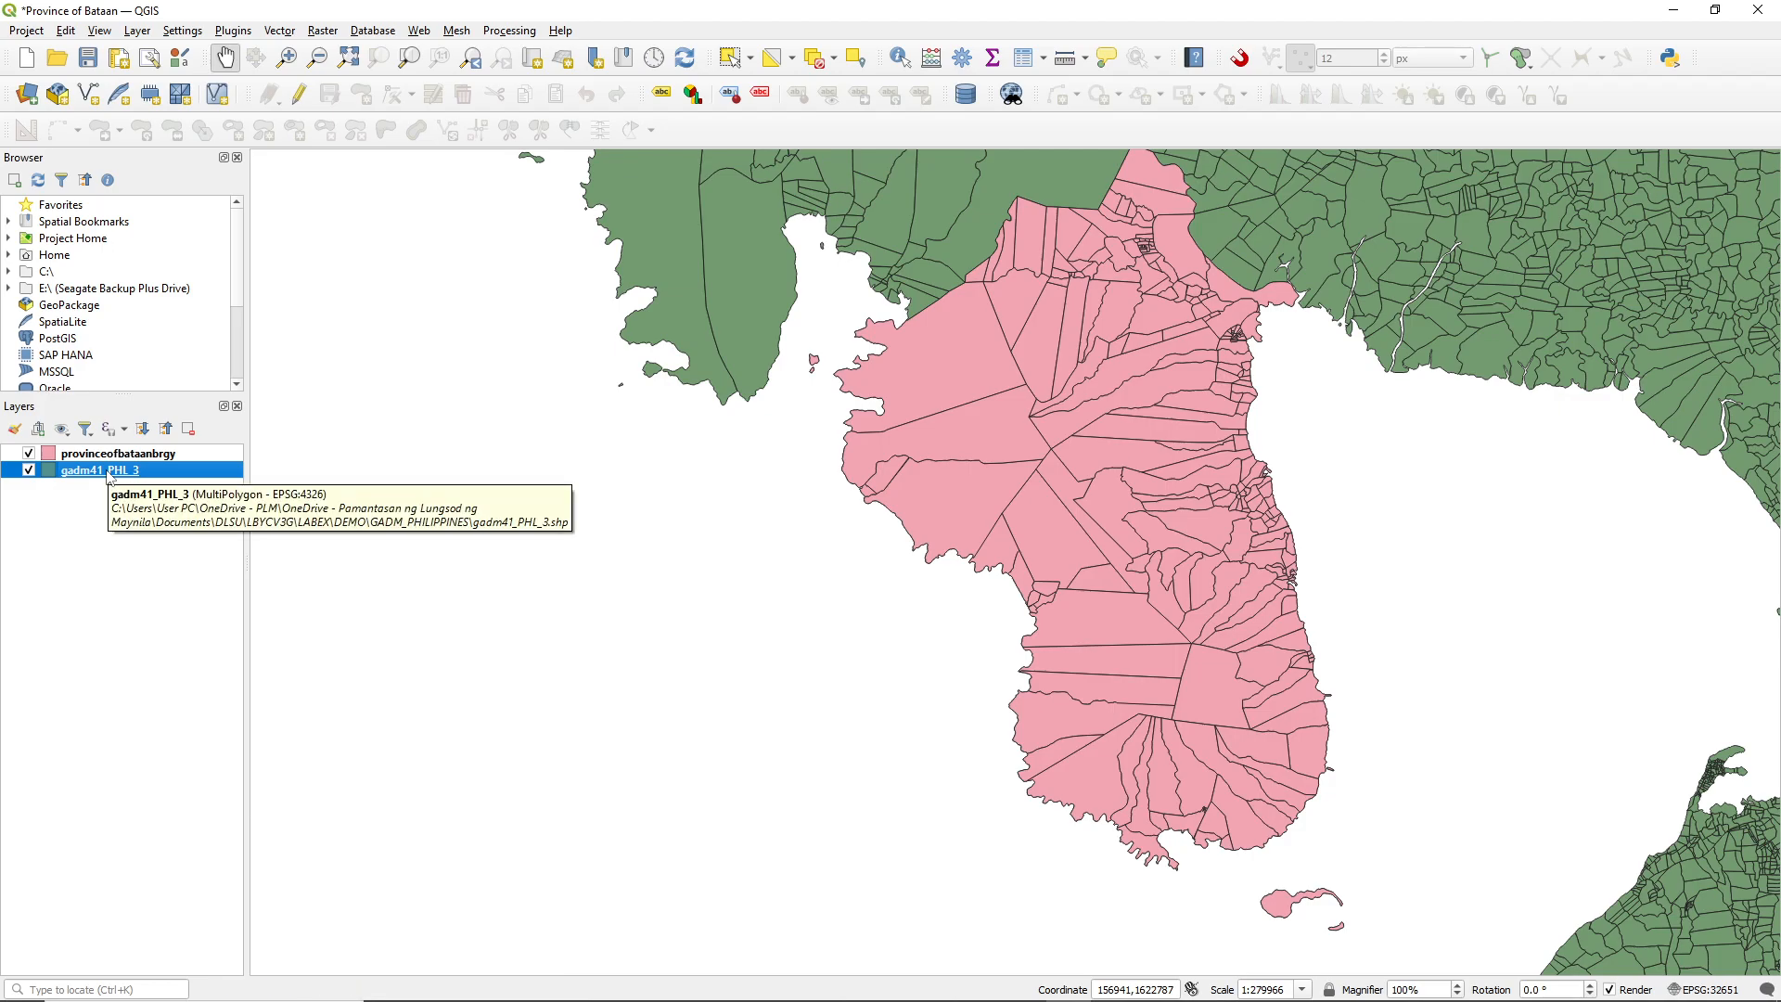
pyautogui.press('F6')
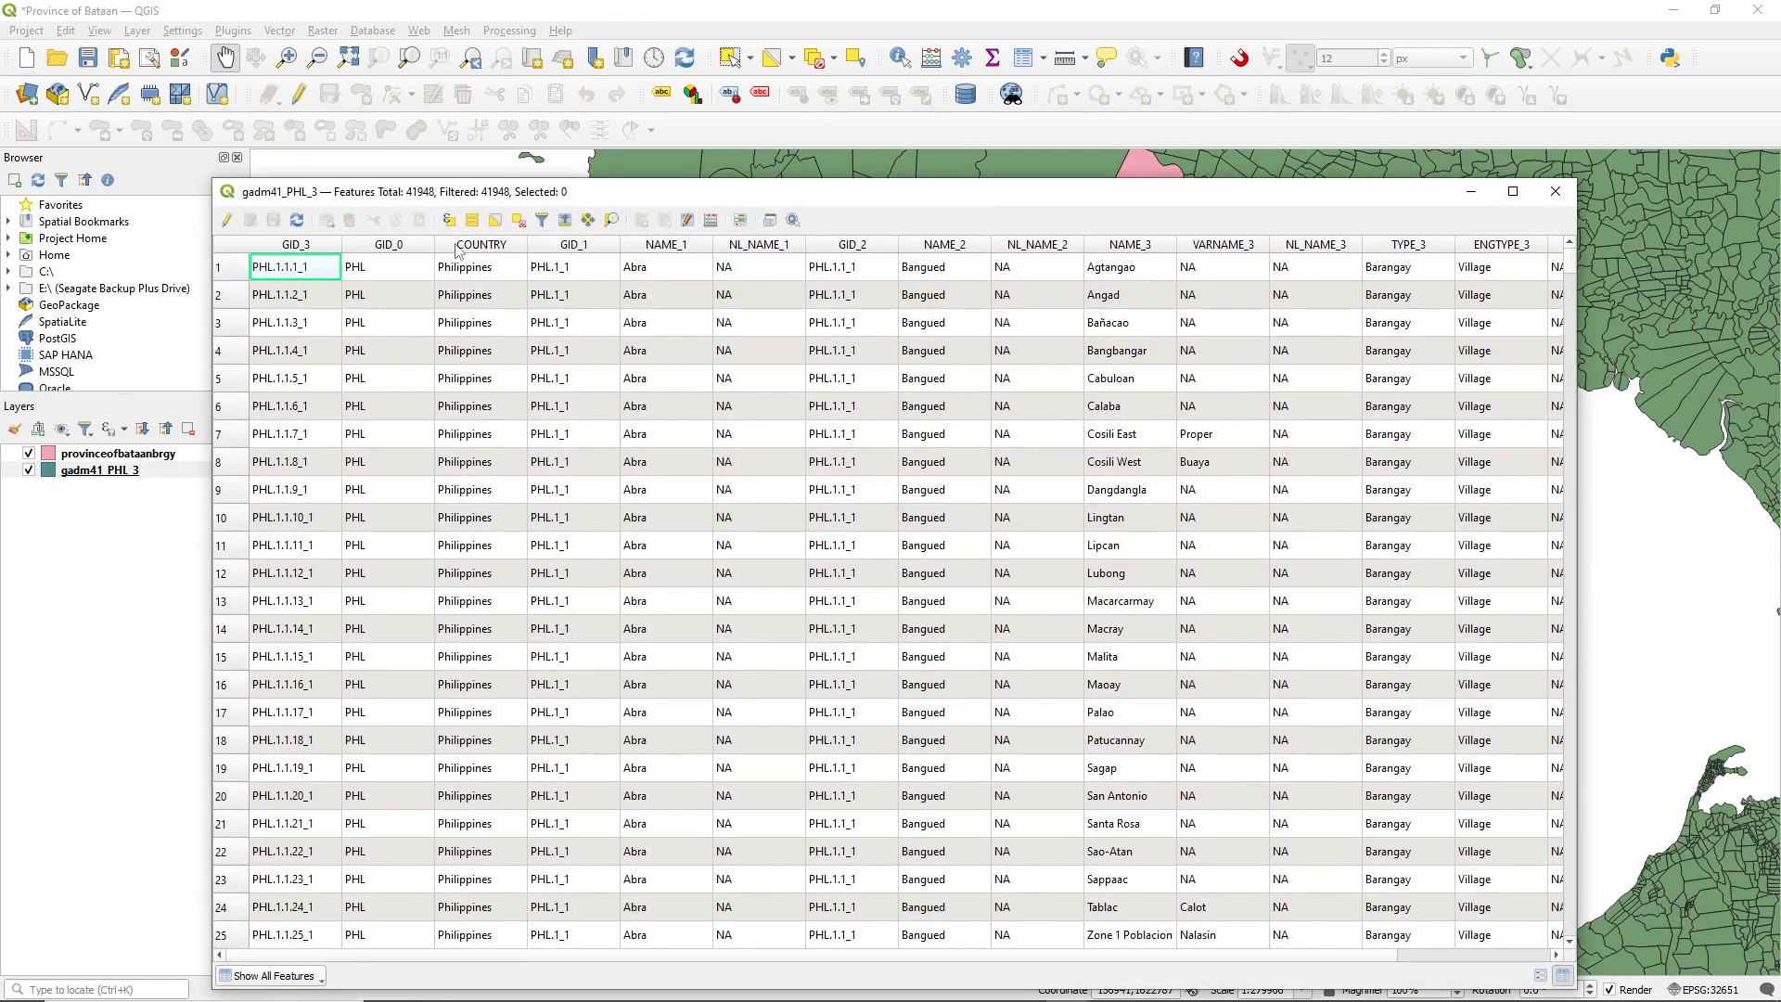
pyautogui.click(448, 221)
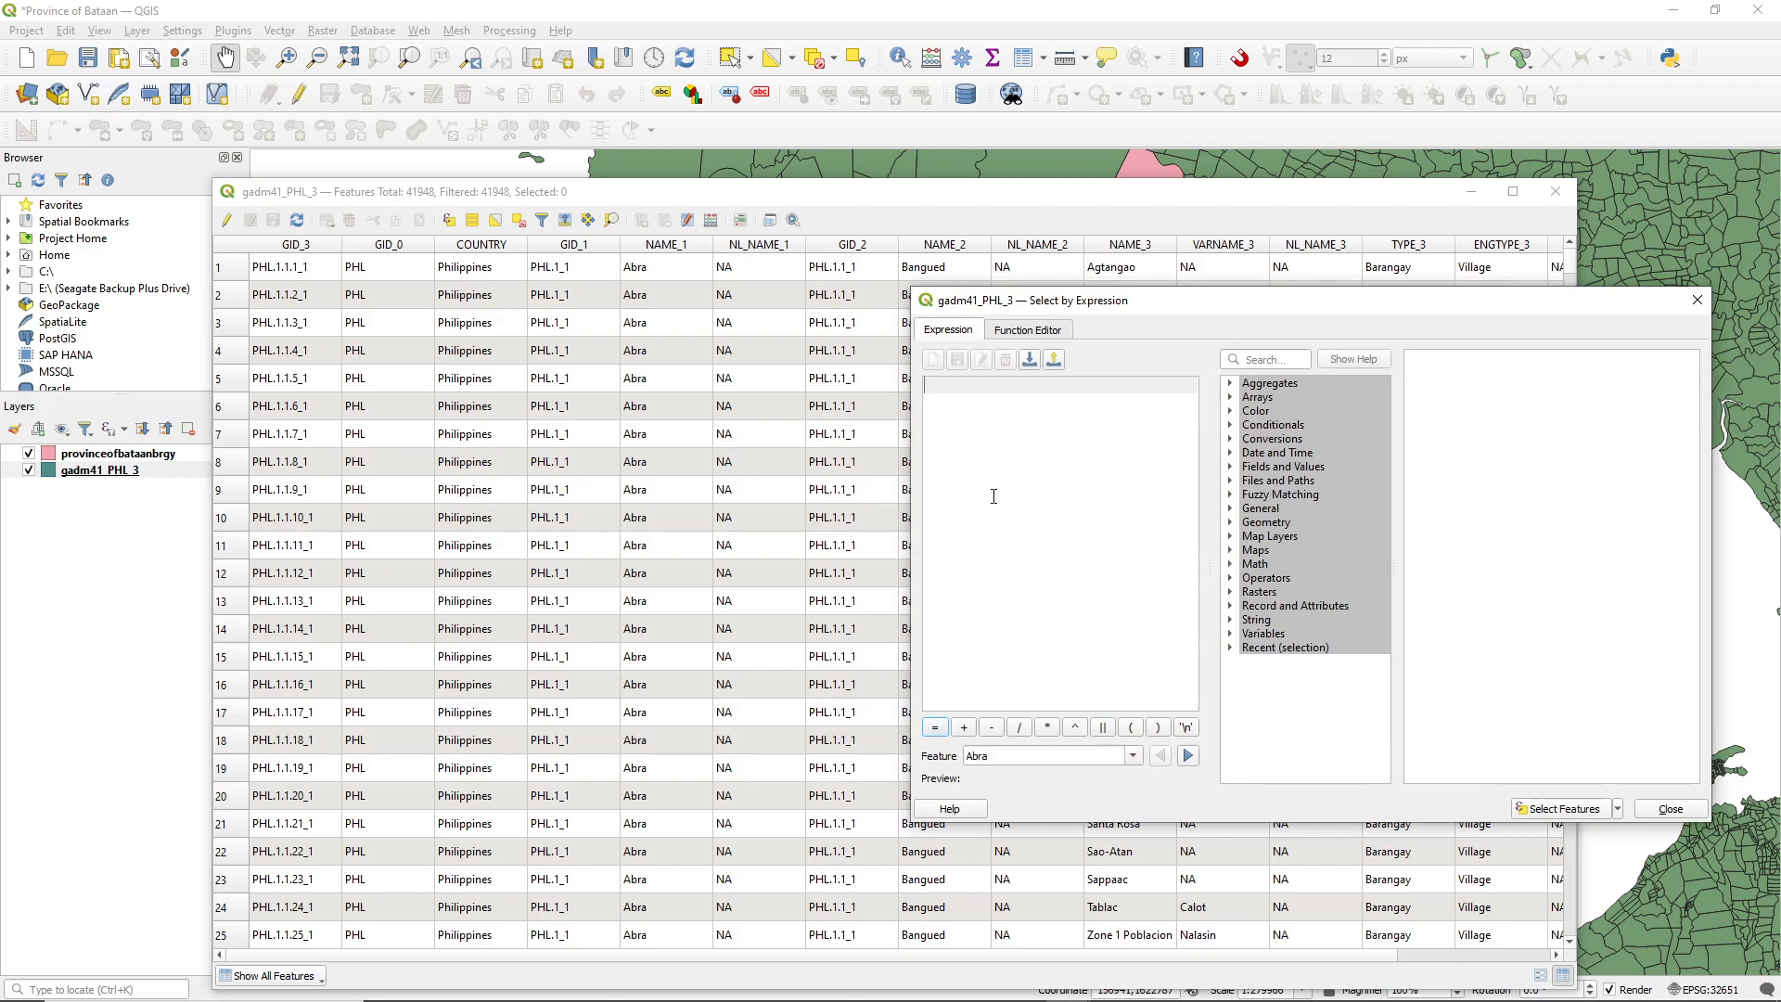
pyautogui.click(1231, 467)
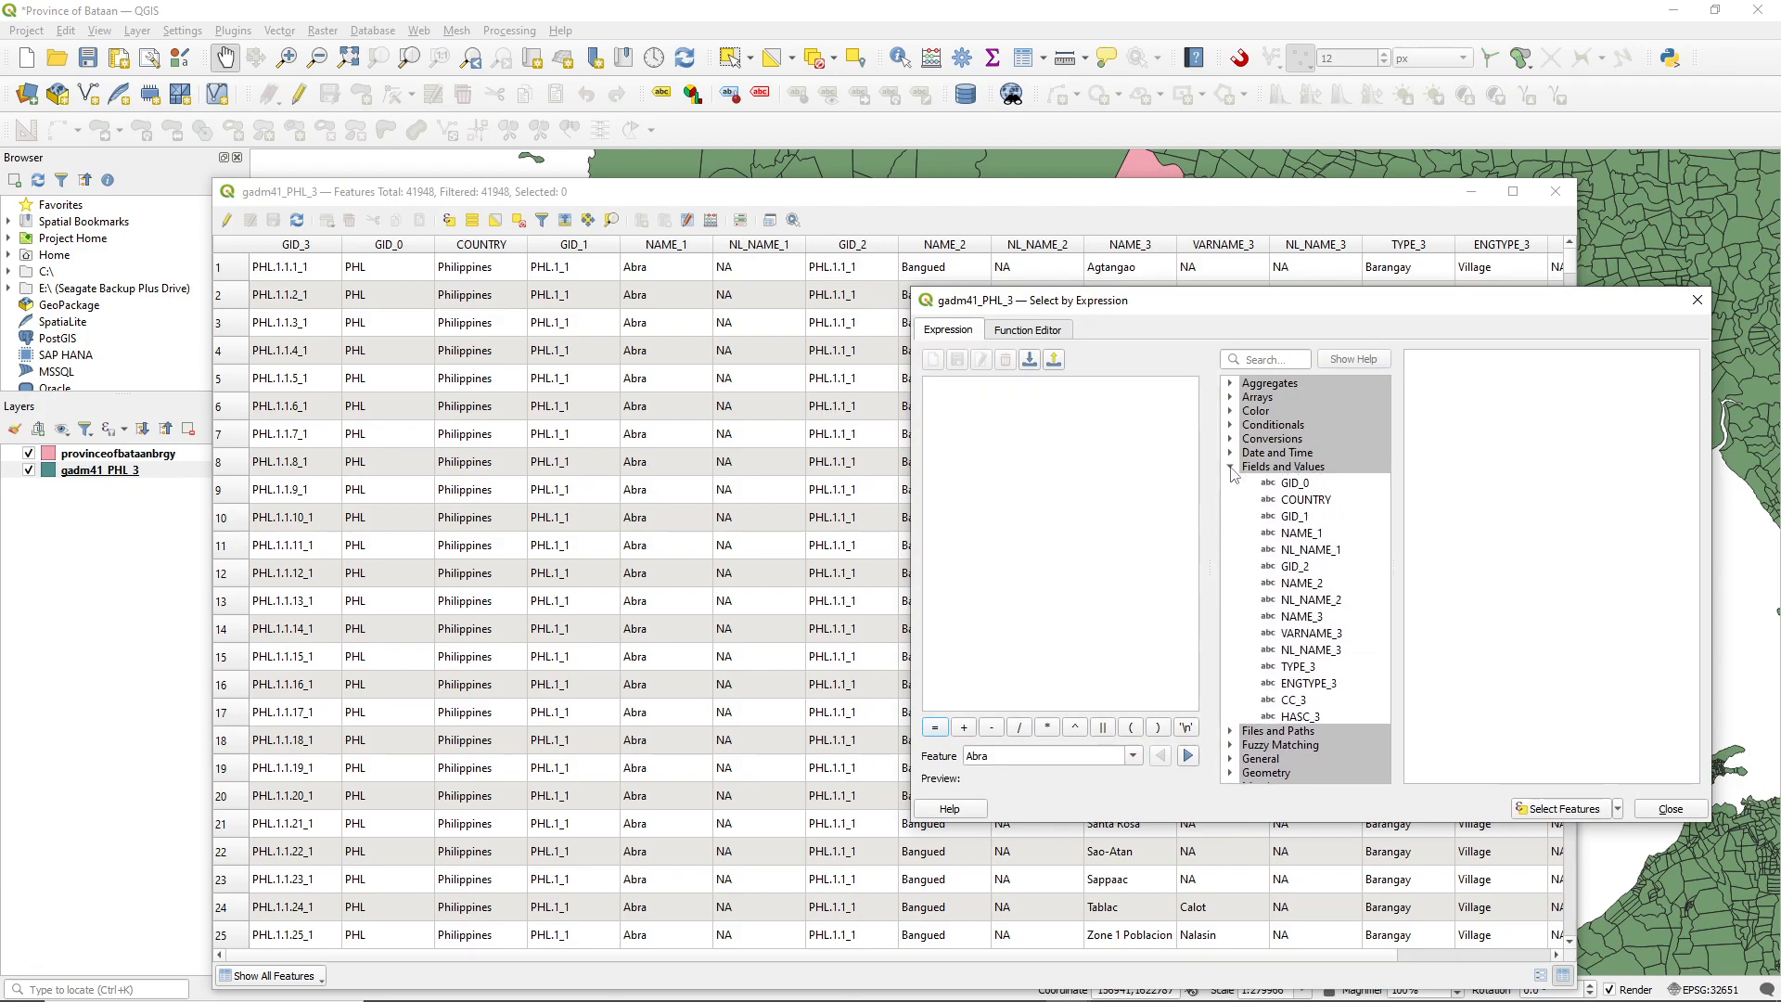
pyautogui.click(1323, 563)
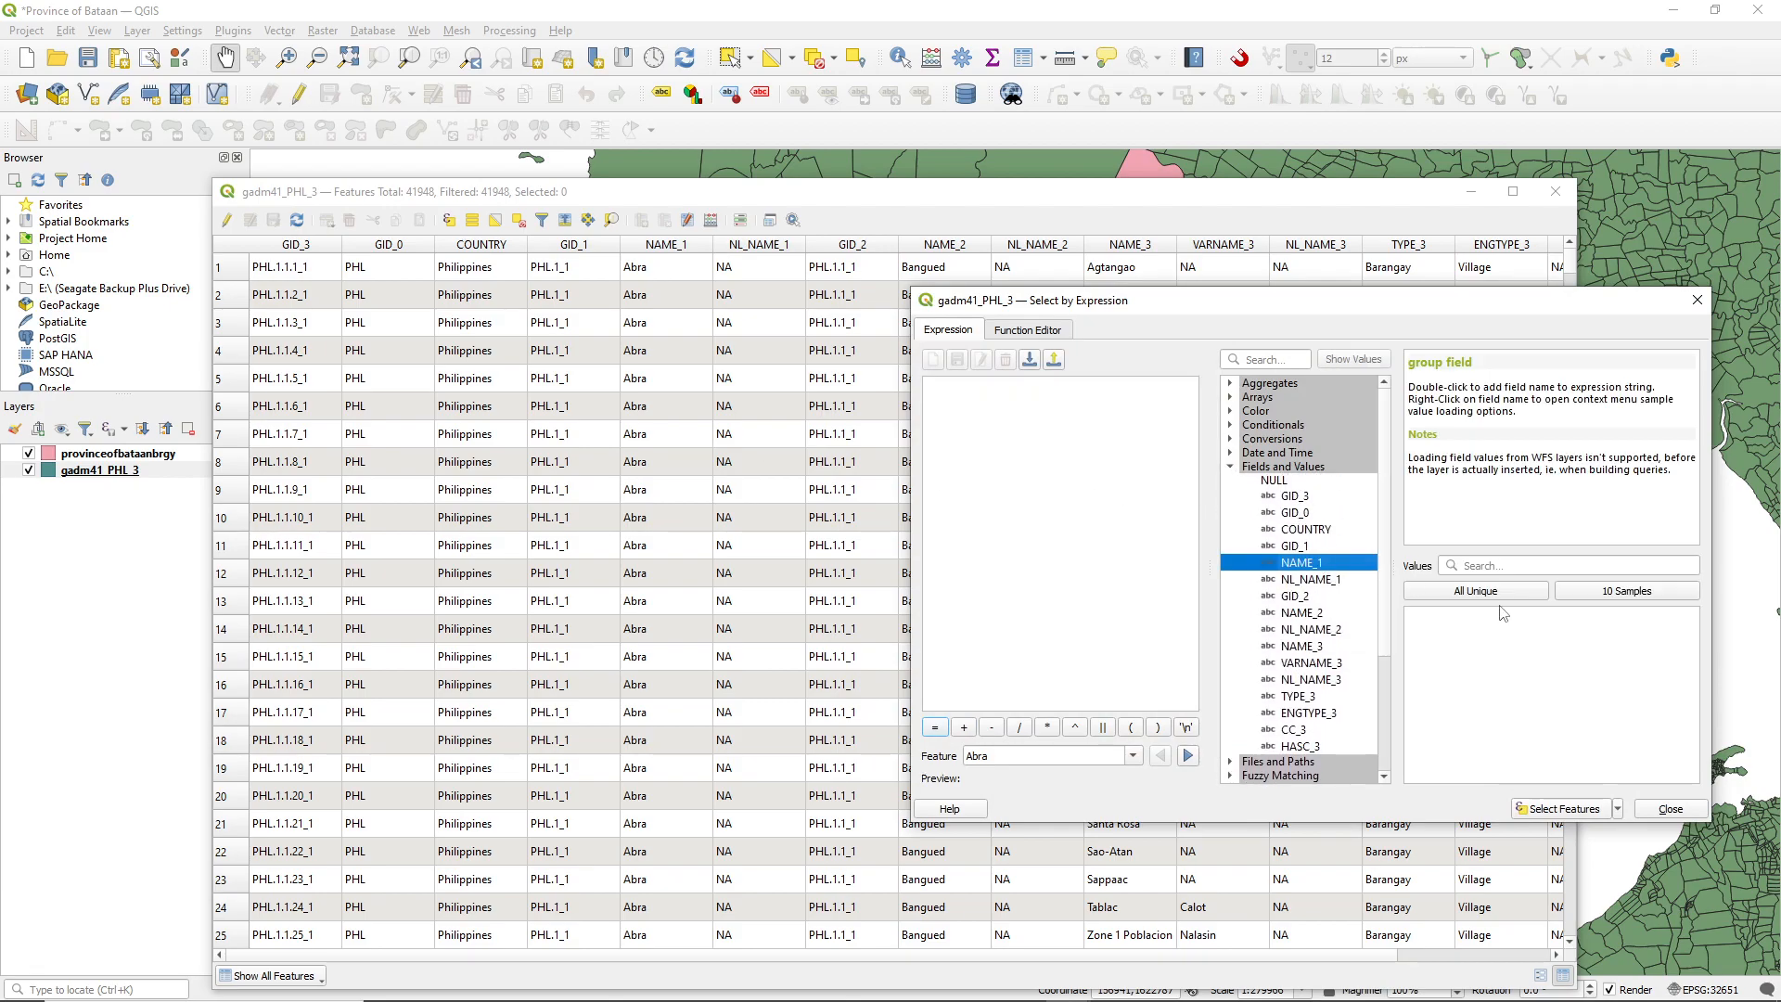
pyautogui.click(1566, 809)
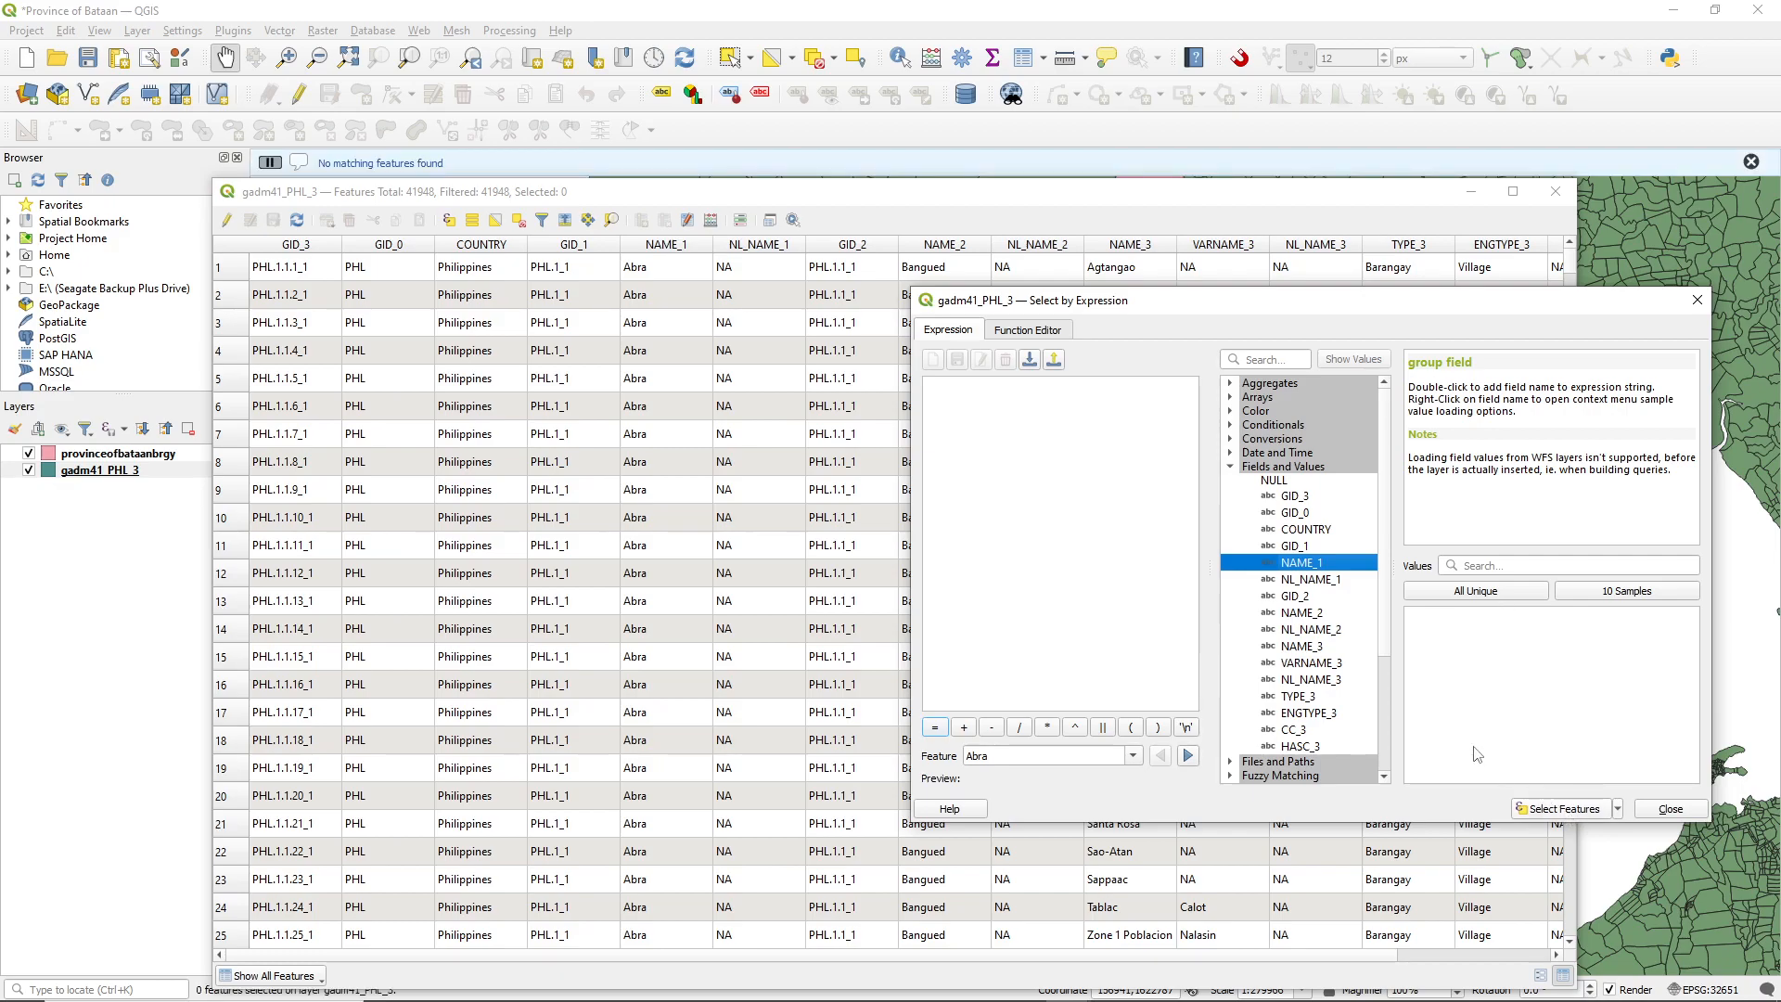
pyautogui.doubleClick(1310, 563)
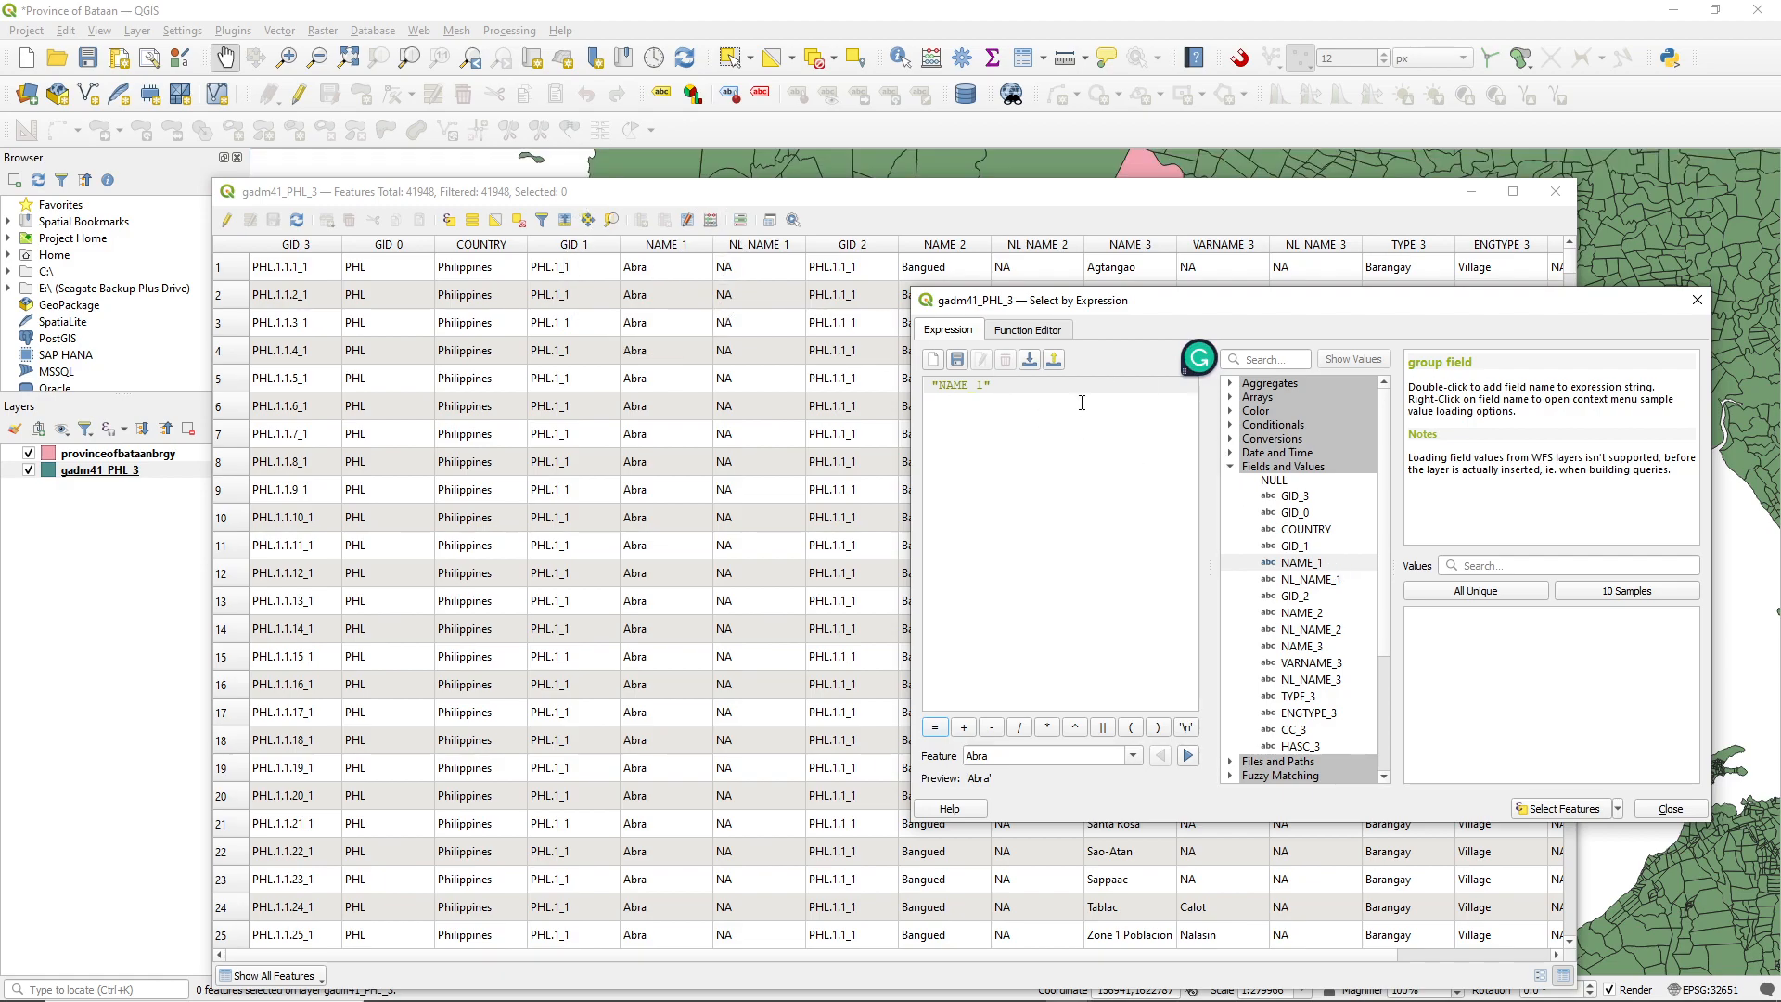
pyautogui.write('=')
pyautogui.write("'Bataan'")
pyautogui.click(1558, 810)
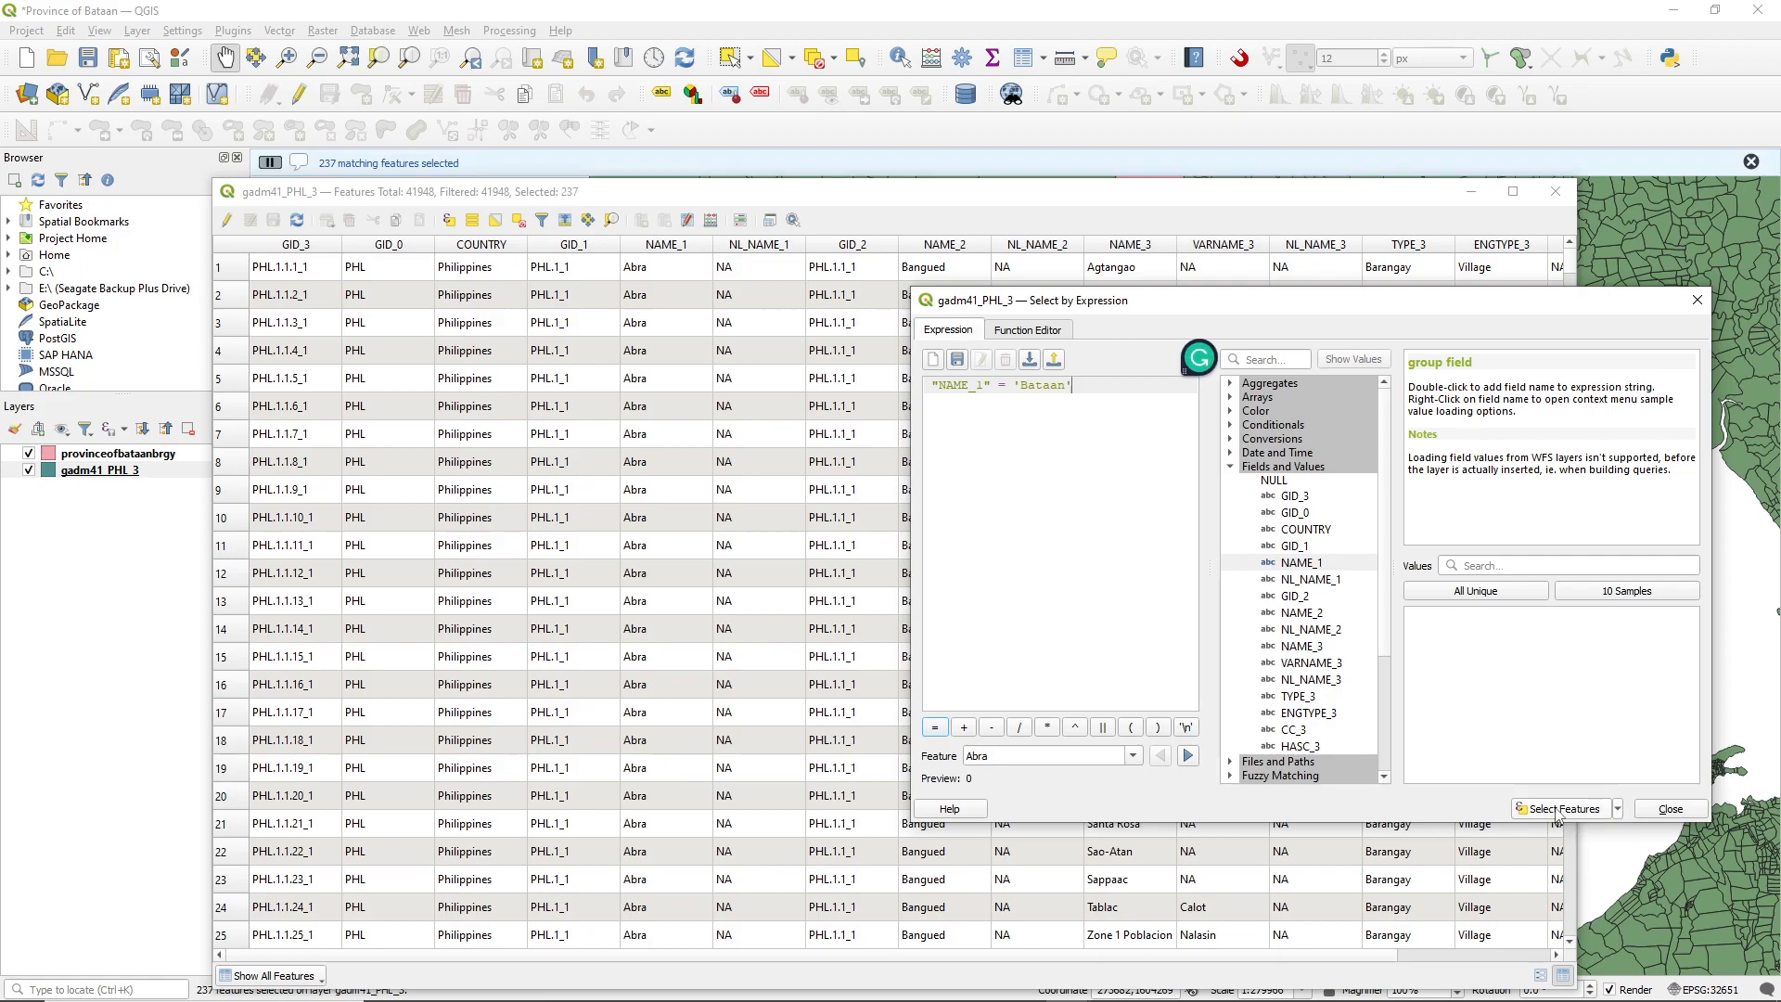
pyautogui.click(1684, 811)
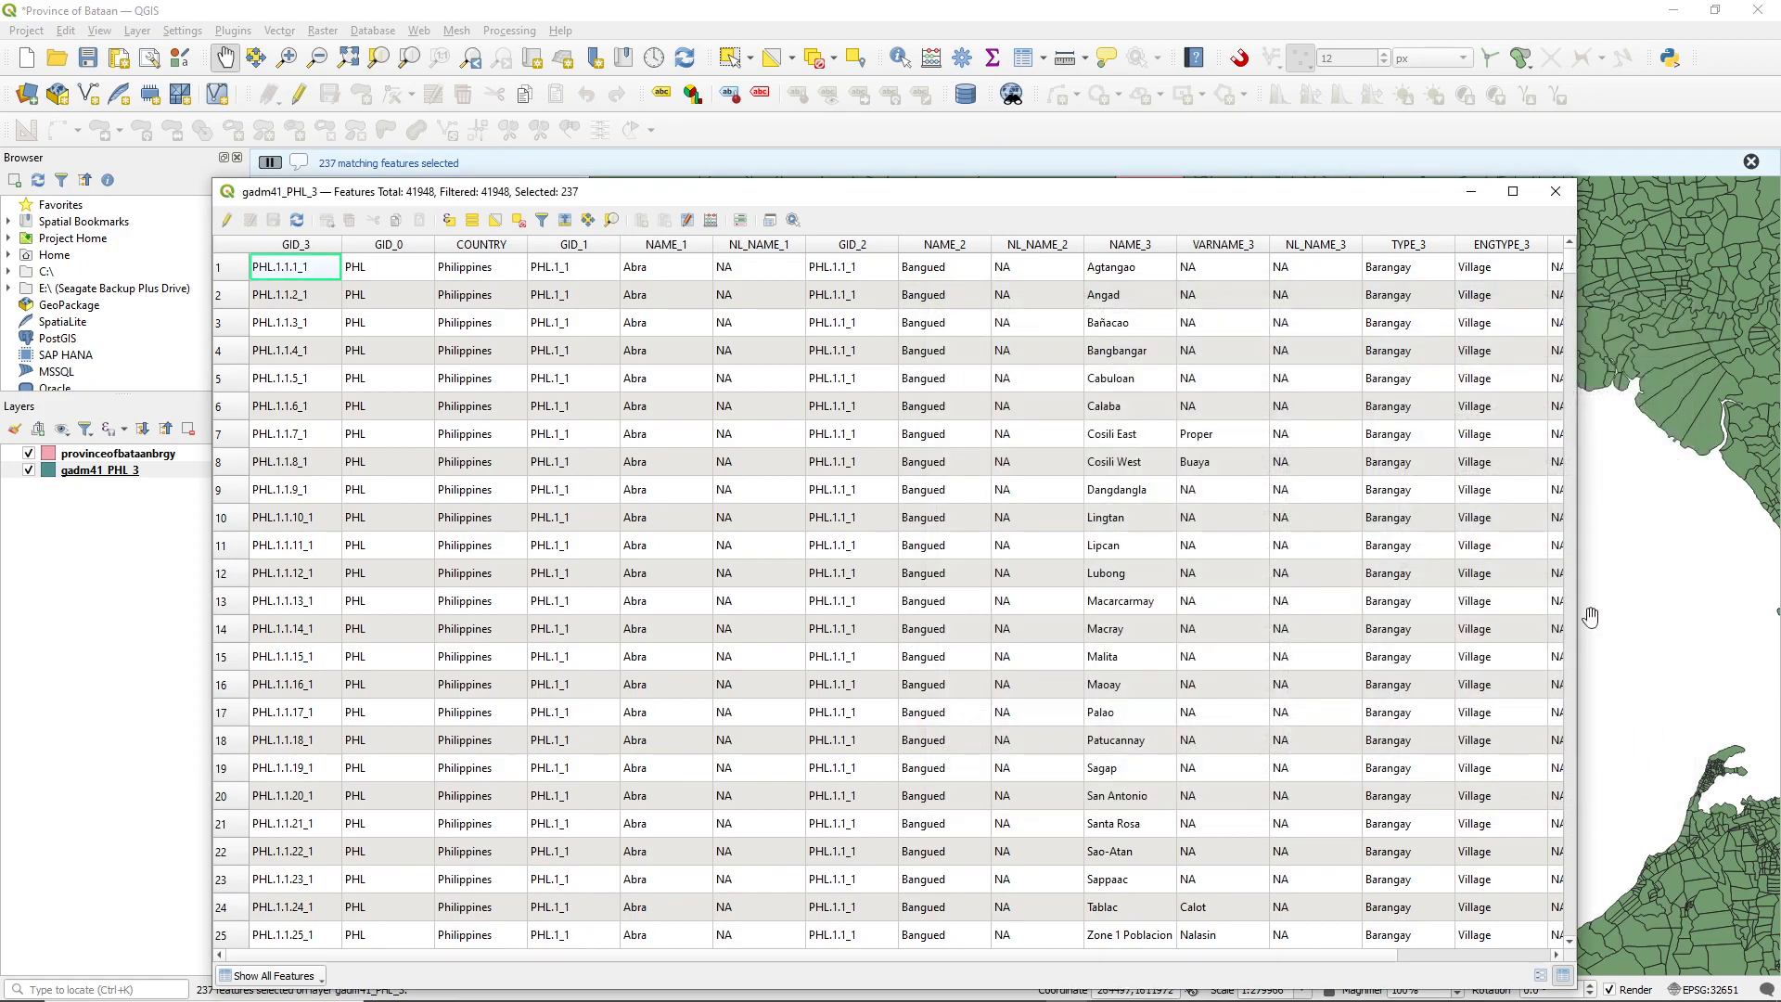
# - Minimize the attribute table, compare provinceofbataanbrgy with the selected Bataan features by toggling its visibility, and leave it hidden
pyautogui.click(1472, 200)
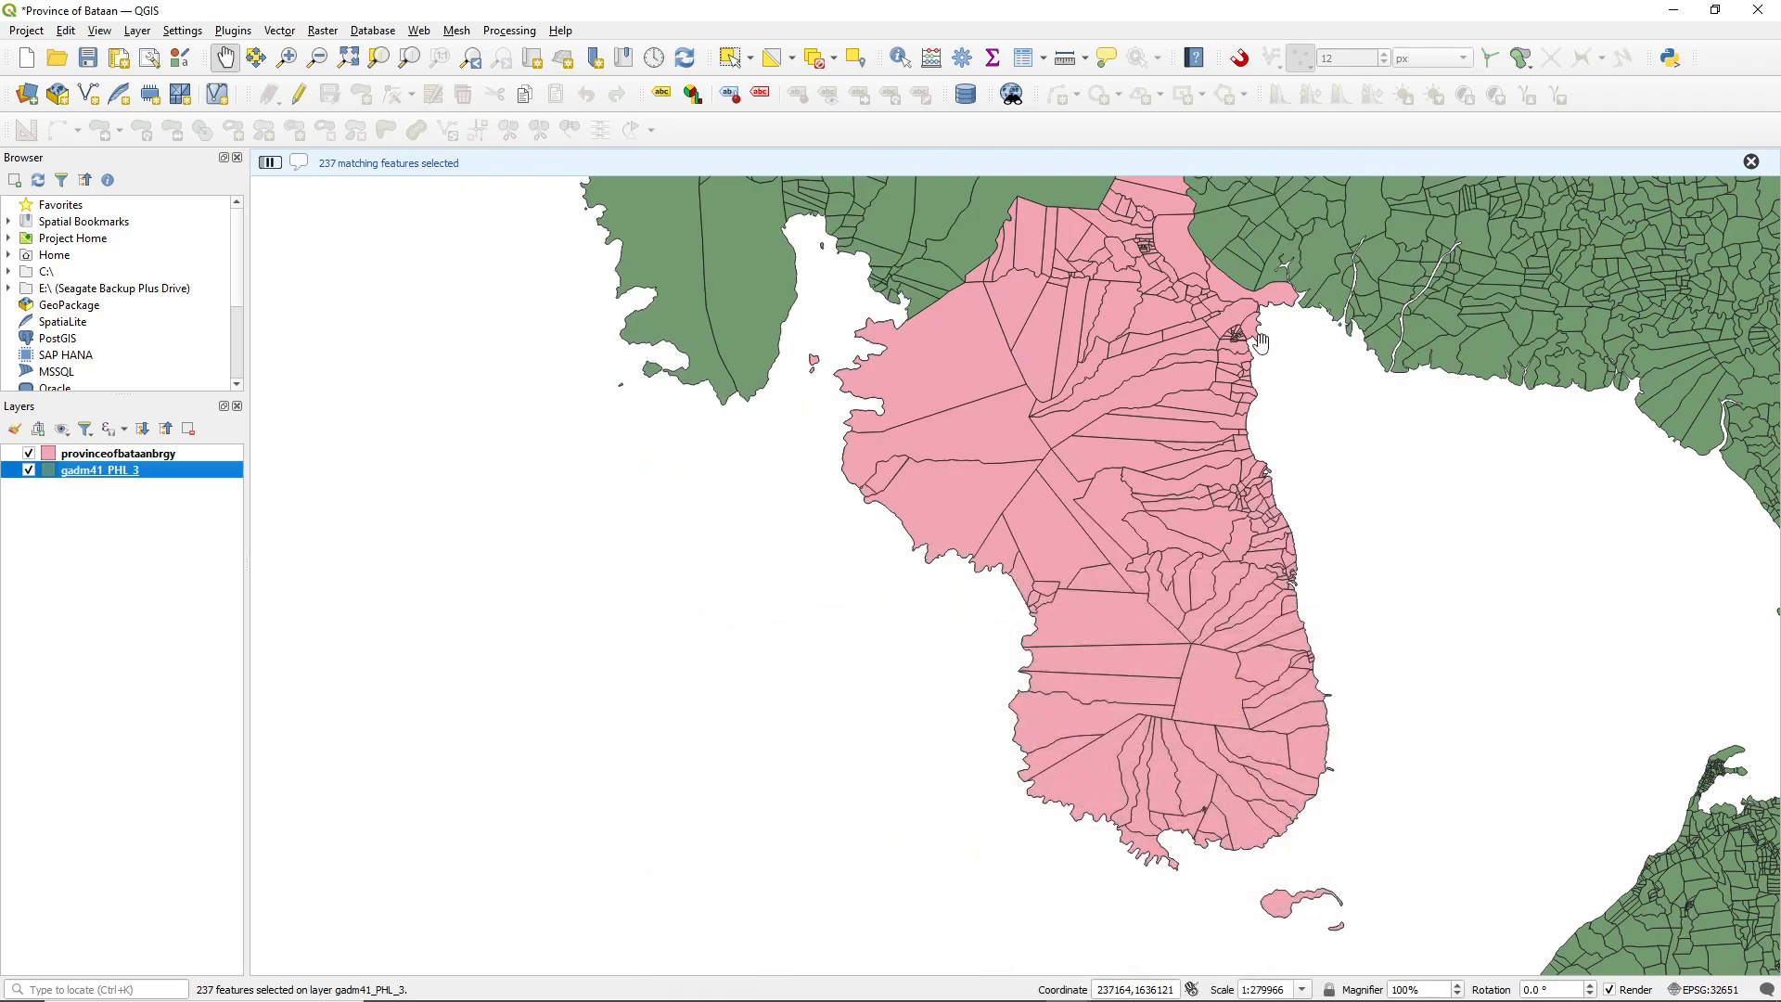
pyautogui.scroll(-2, 1255, 447)
pyautogui.scroll(1, 1255, 446)
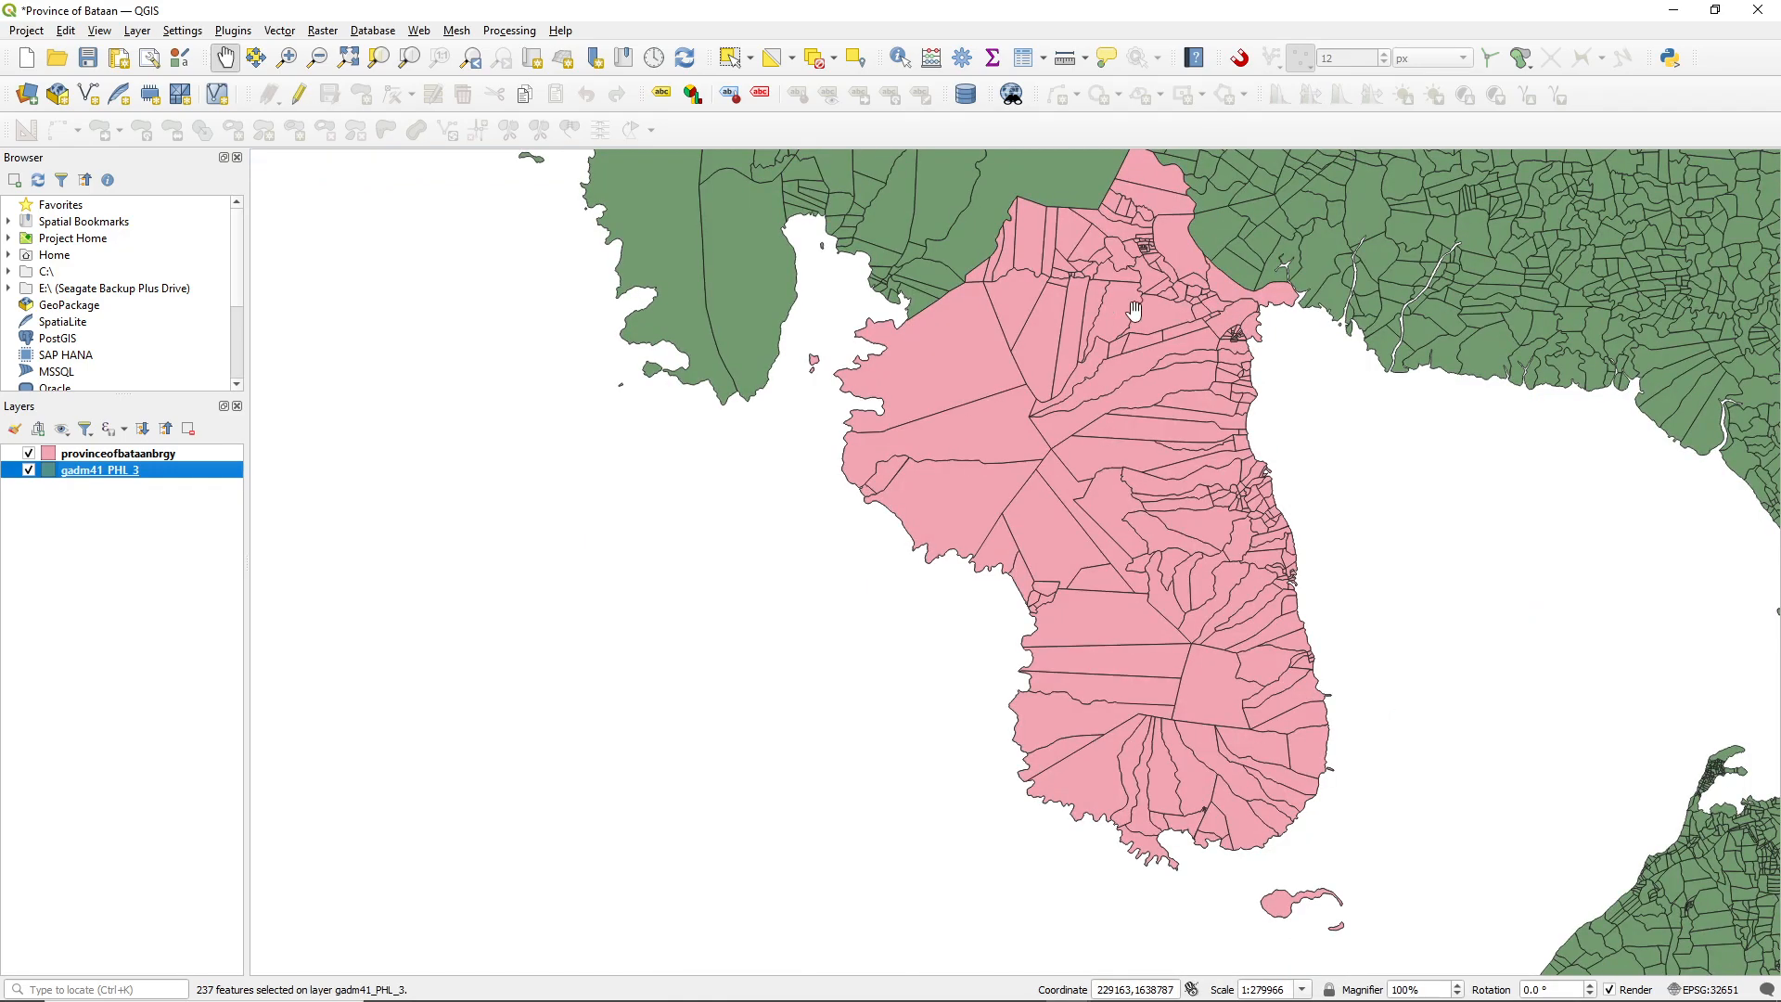
pyautogui.moveTo(1092, 285); pyautogui.dragTo(1101, 316)
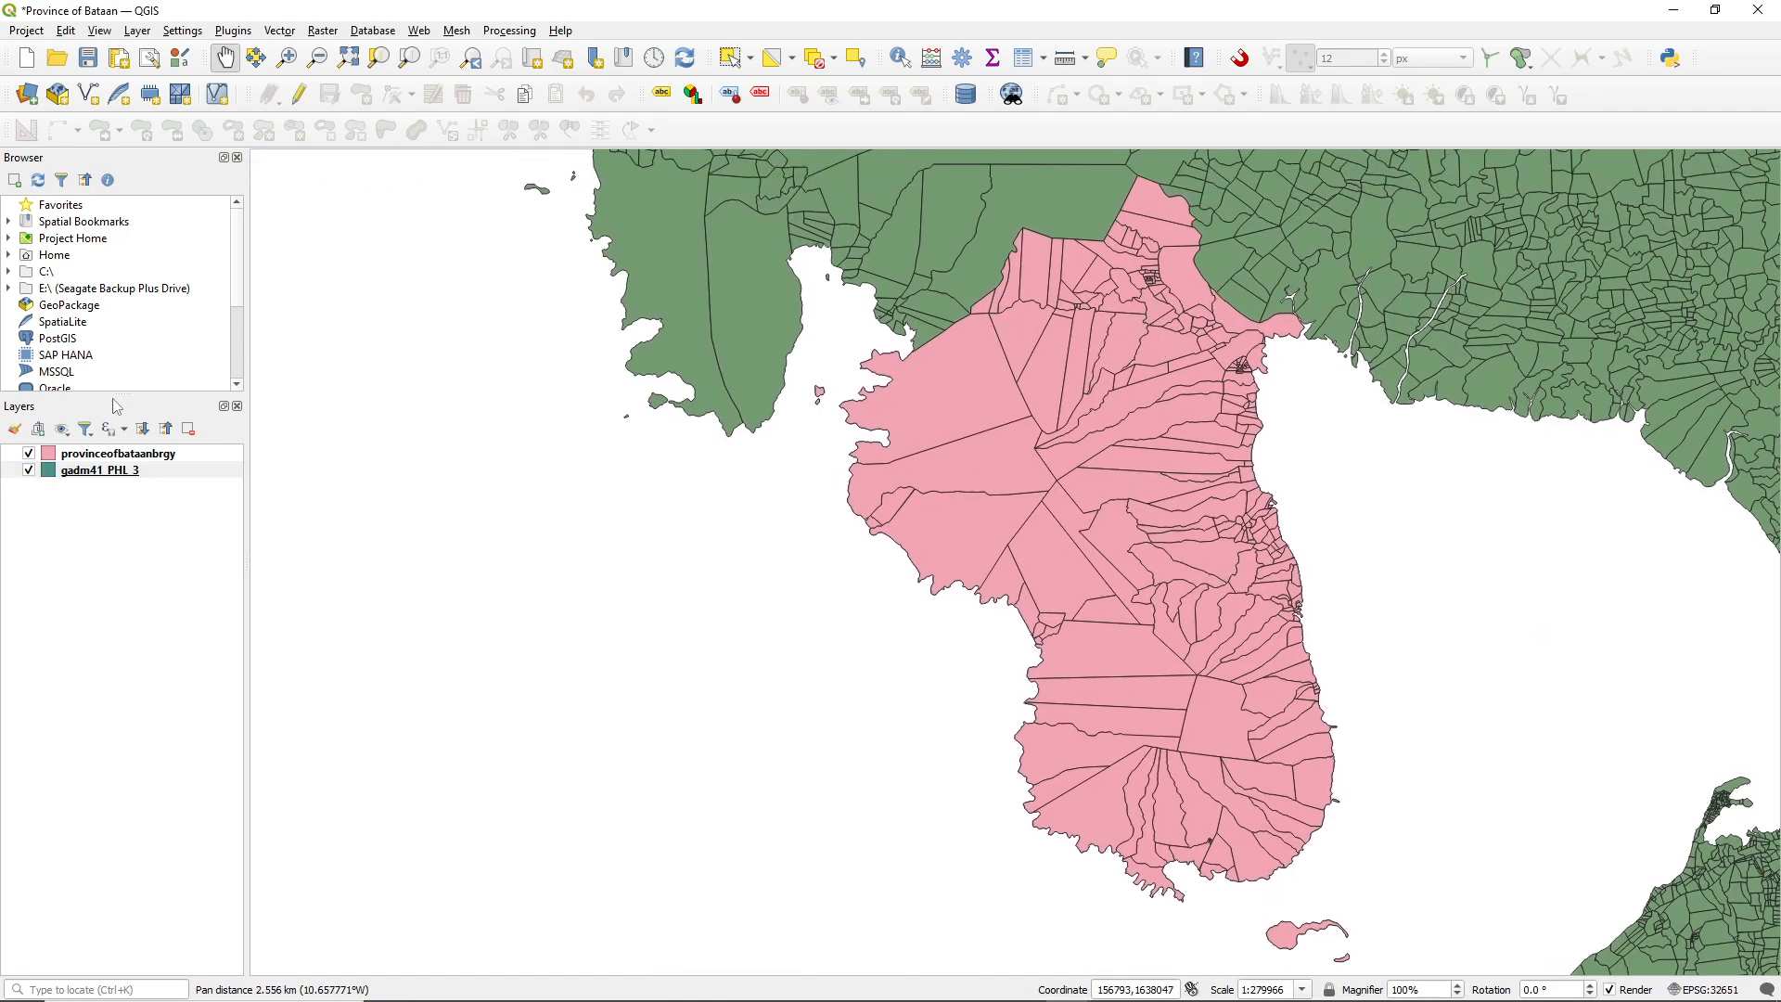
pyautogui.click(28, 454)
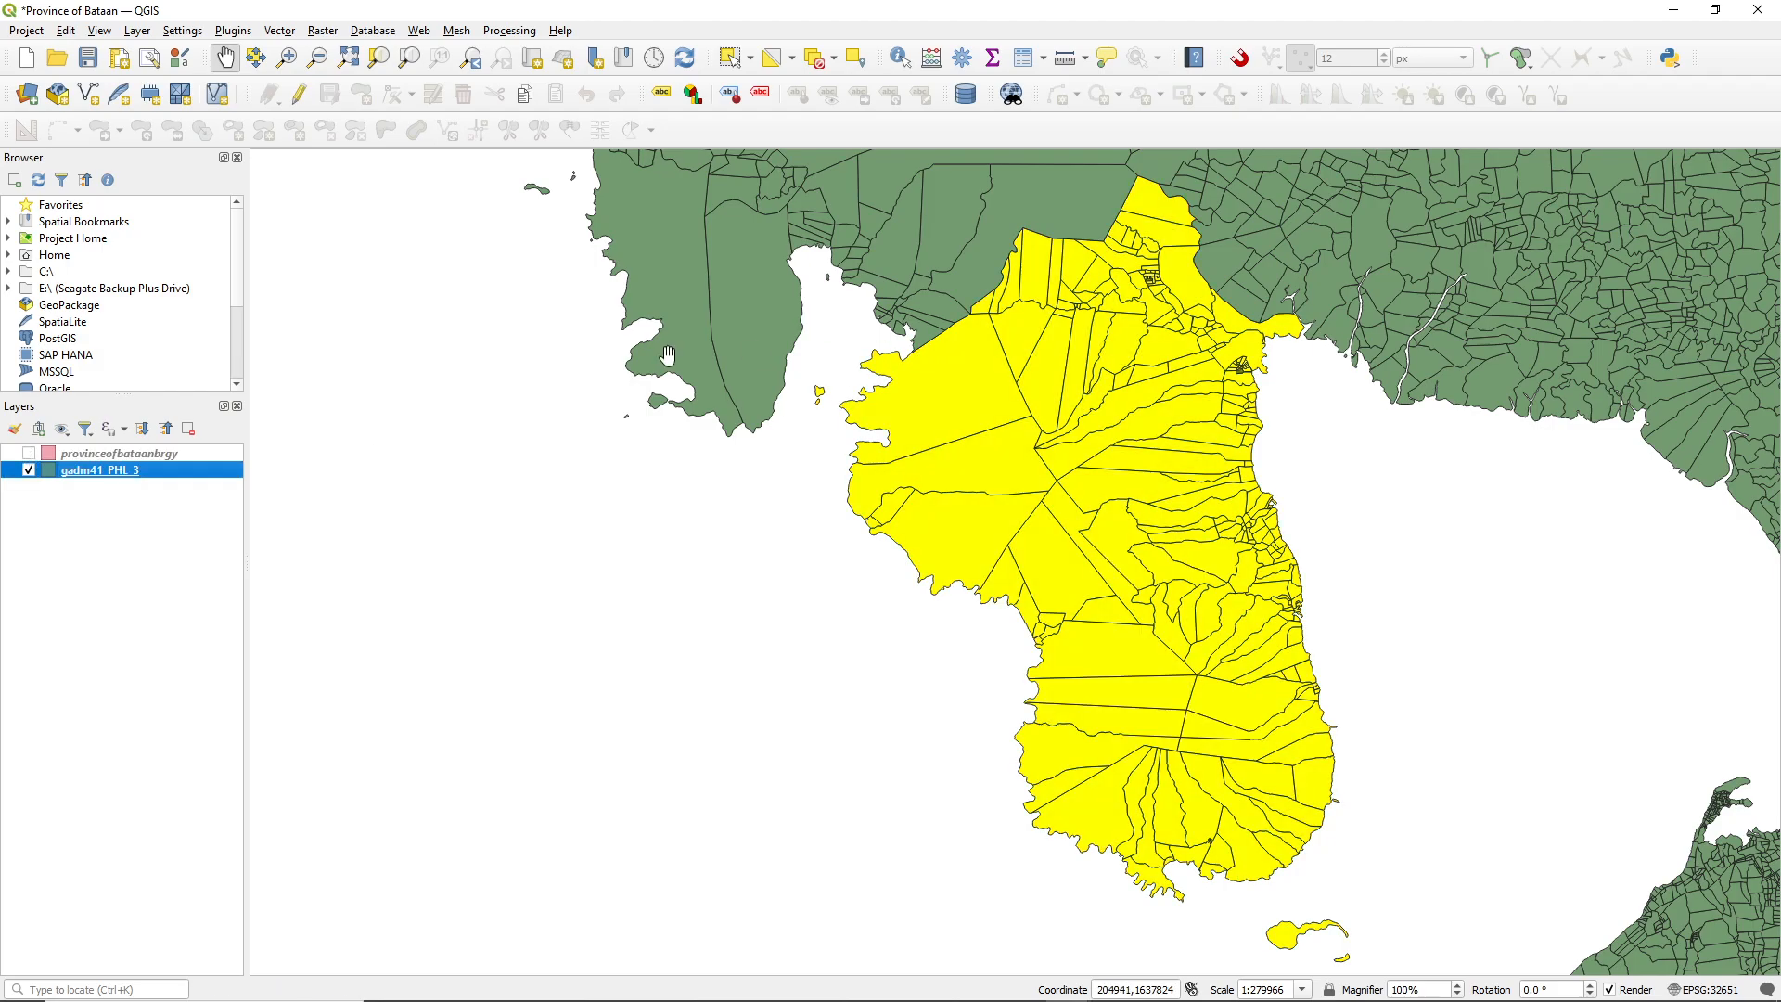
pyautogui.click(29, 453)
pyautogui.click(29, 454)
pyautogui.click(29, 454)
pyautogui.click(29, 454)
pyautogui.click(29, 453)
pyautogui.click(29, 454)
pyautogui.click(29, 454)
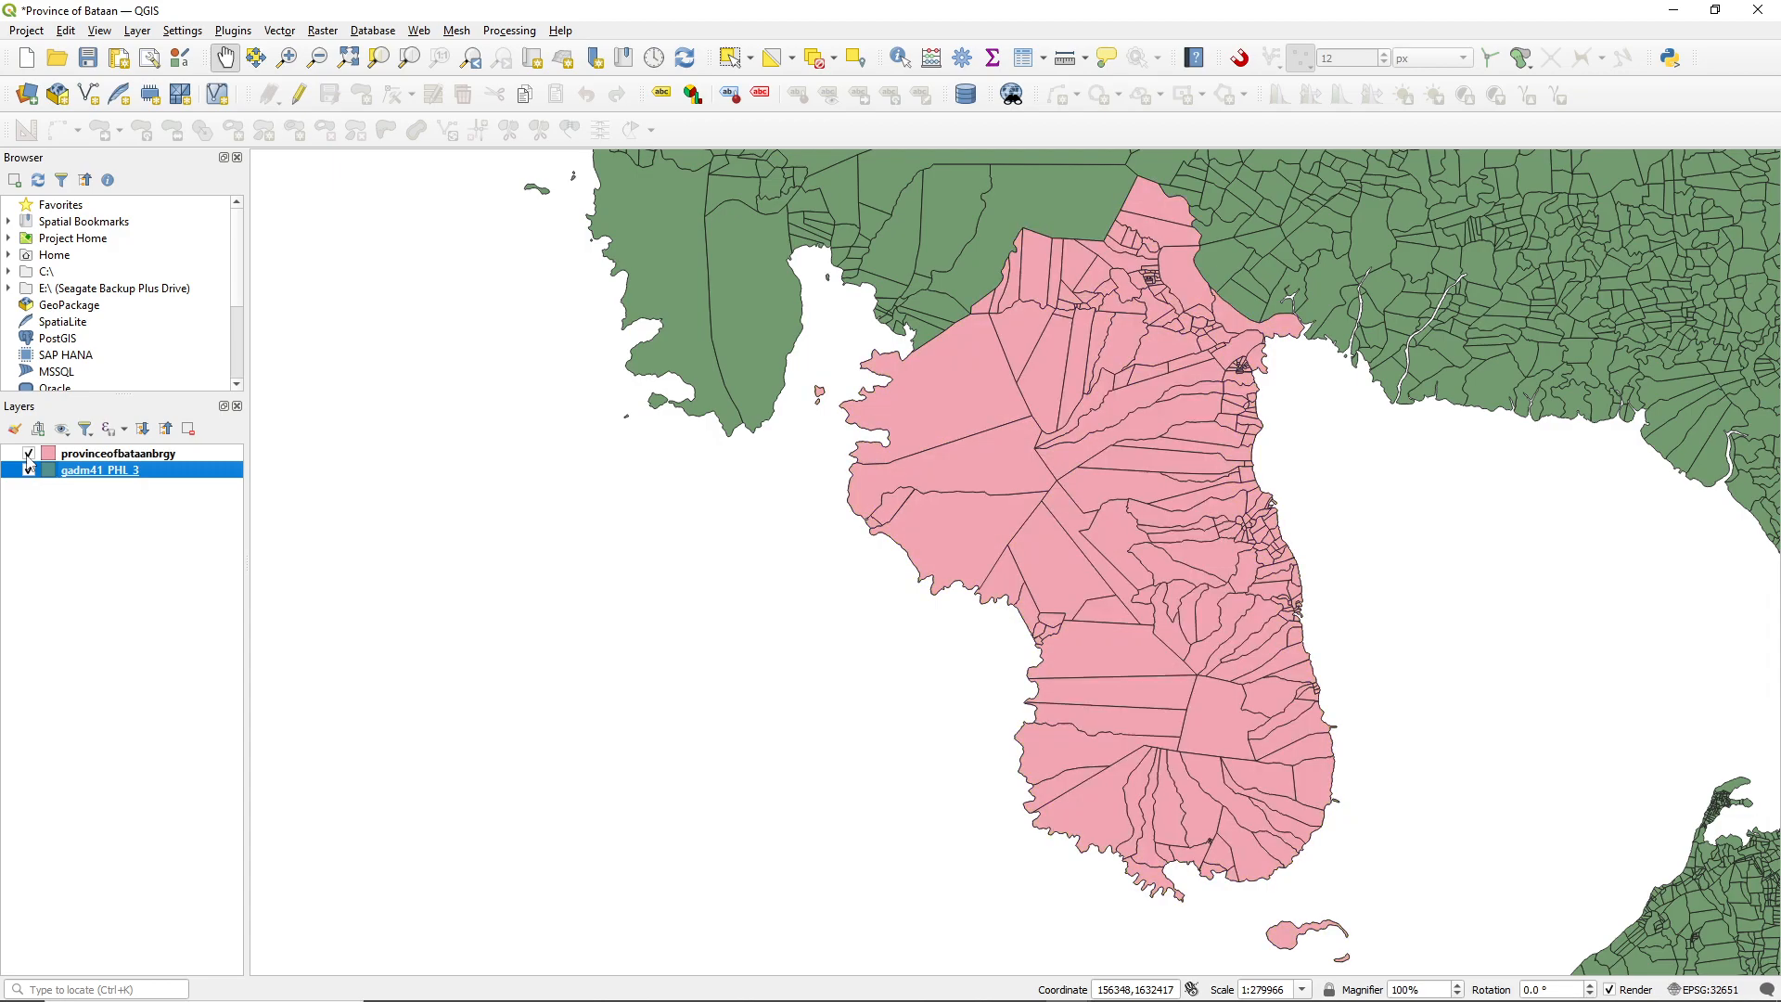
pyautogui.click(29, 453)
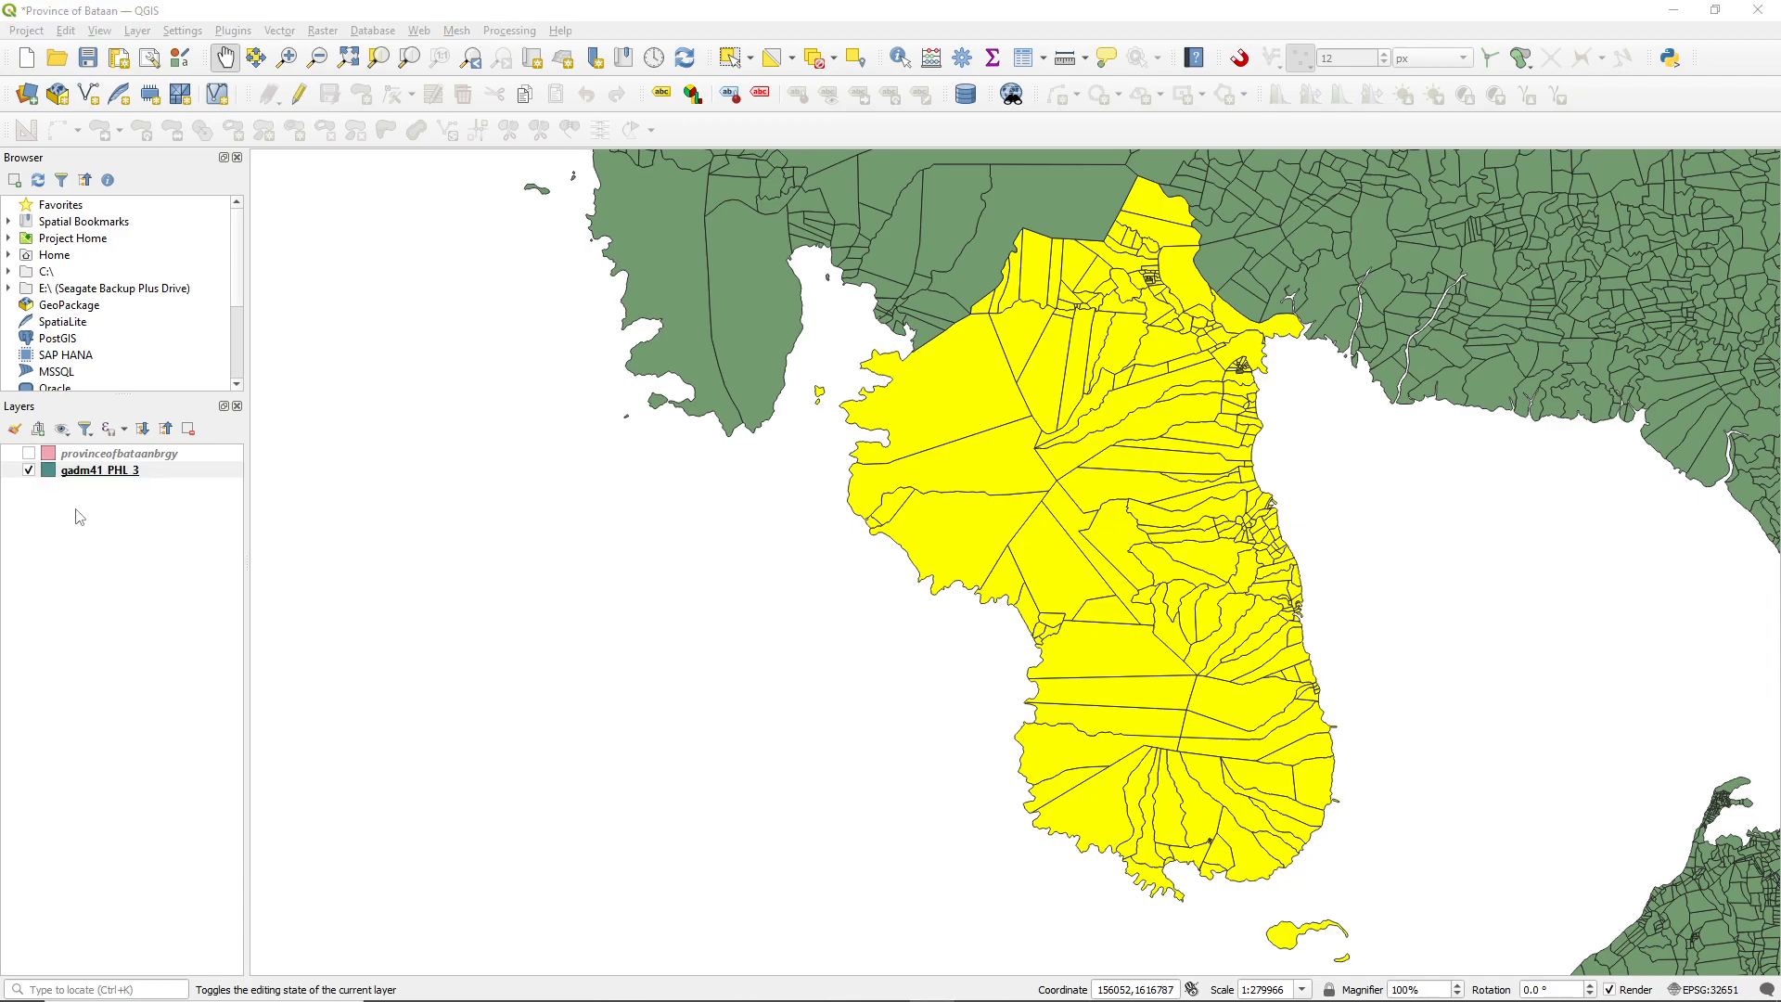
# - Set up an export of the selected gadm41_PHL_3 features to a GeoPackage named Bataan in DEMO's 05 Table Operations and Attribute Editing folder
pyautogui.rightClick(88, 471)
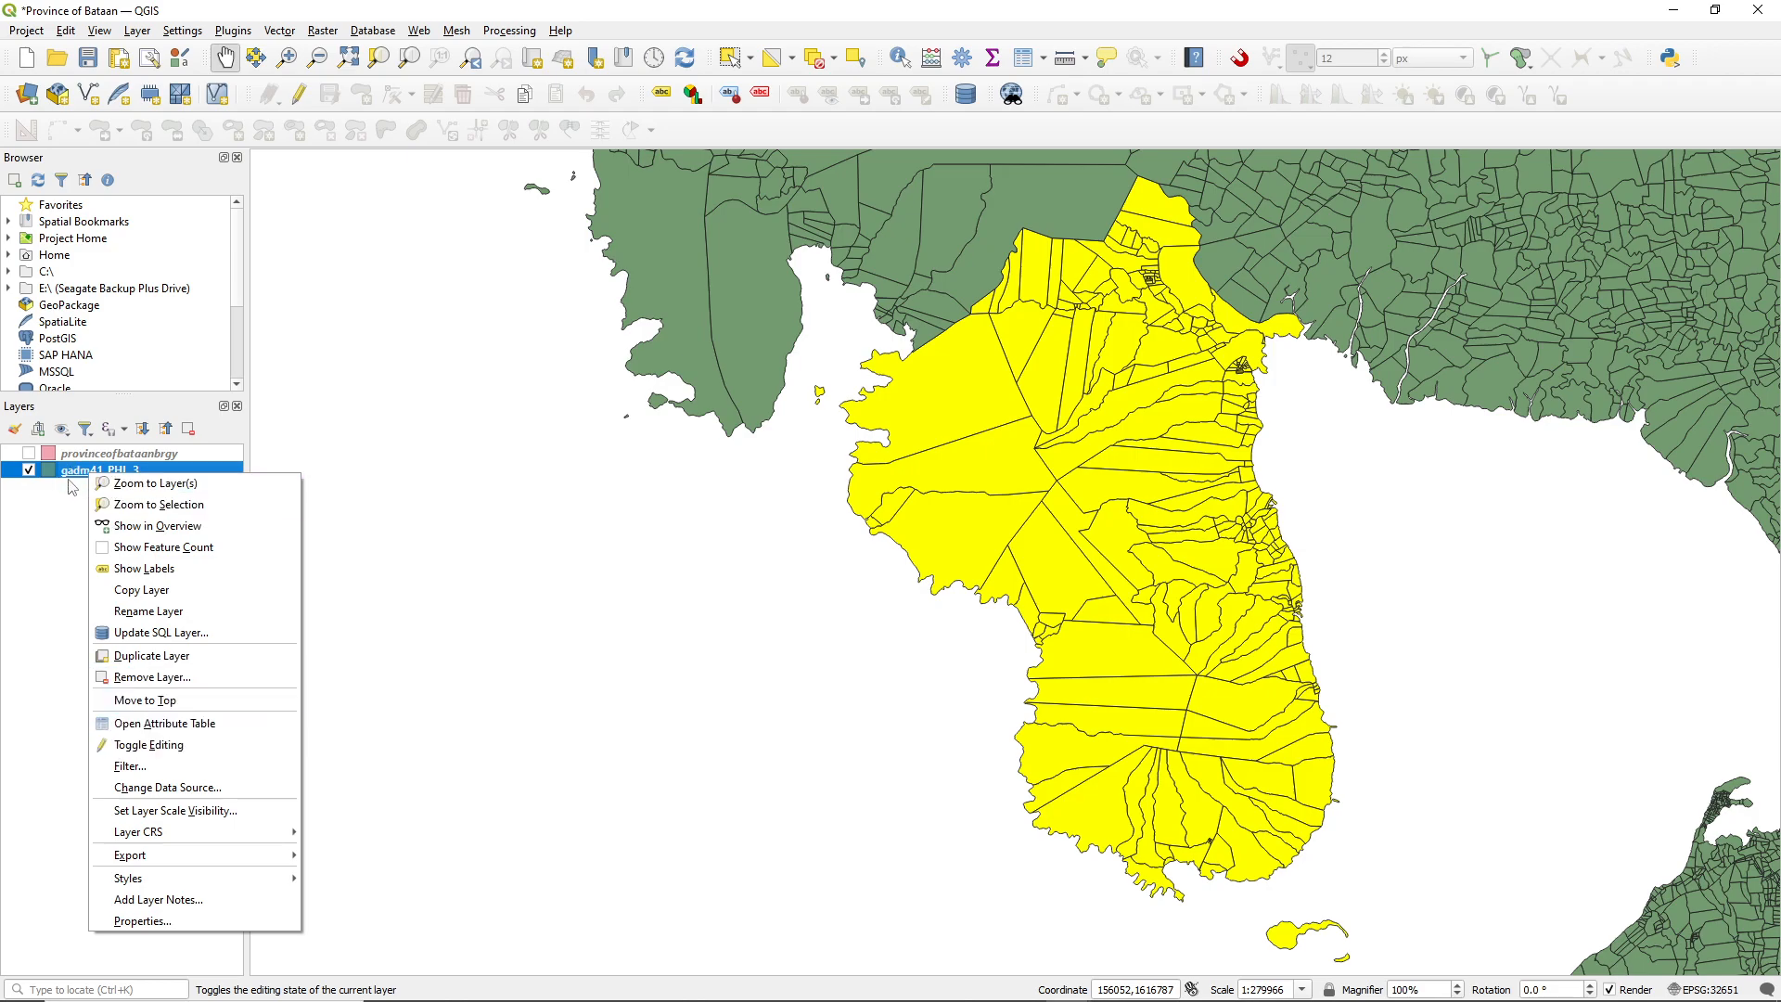
pyautogui.moveTo(190, 858)
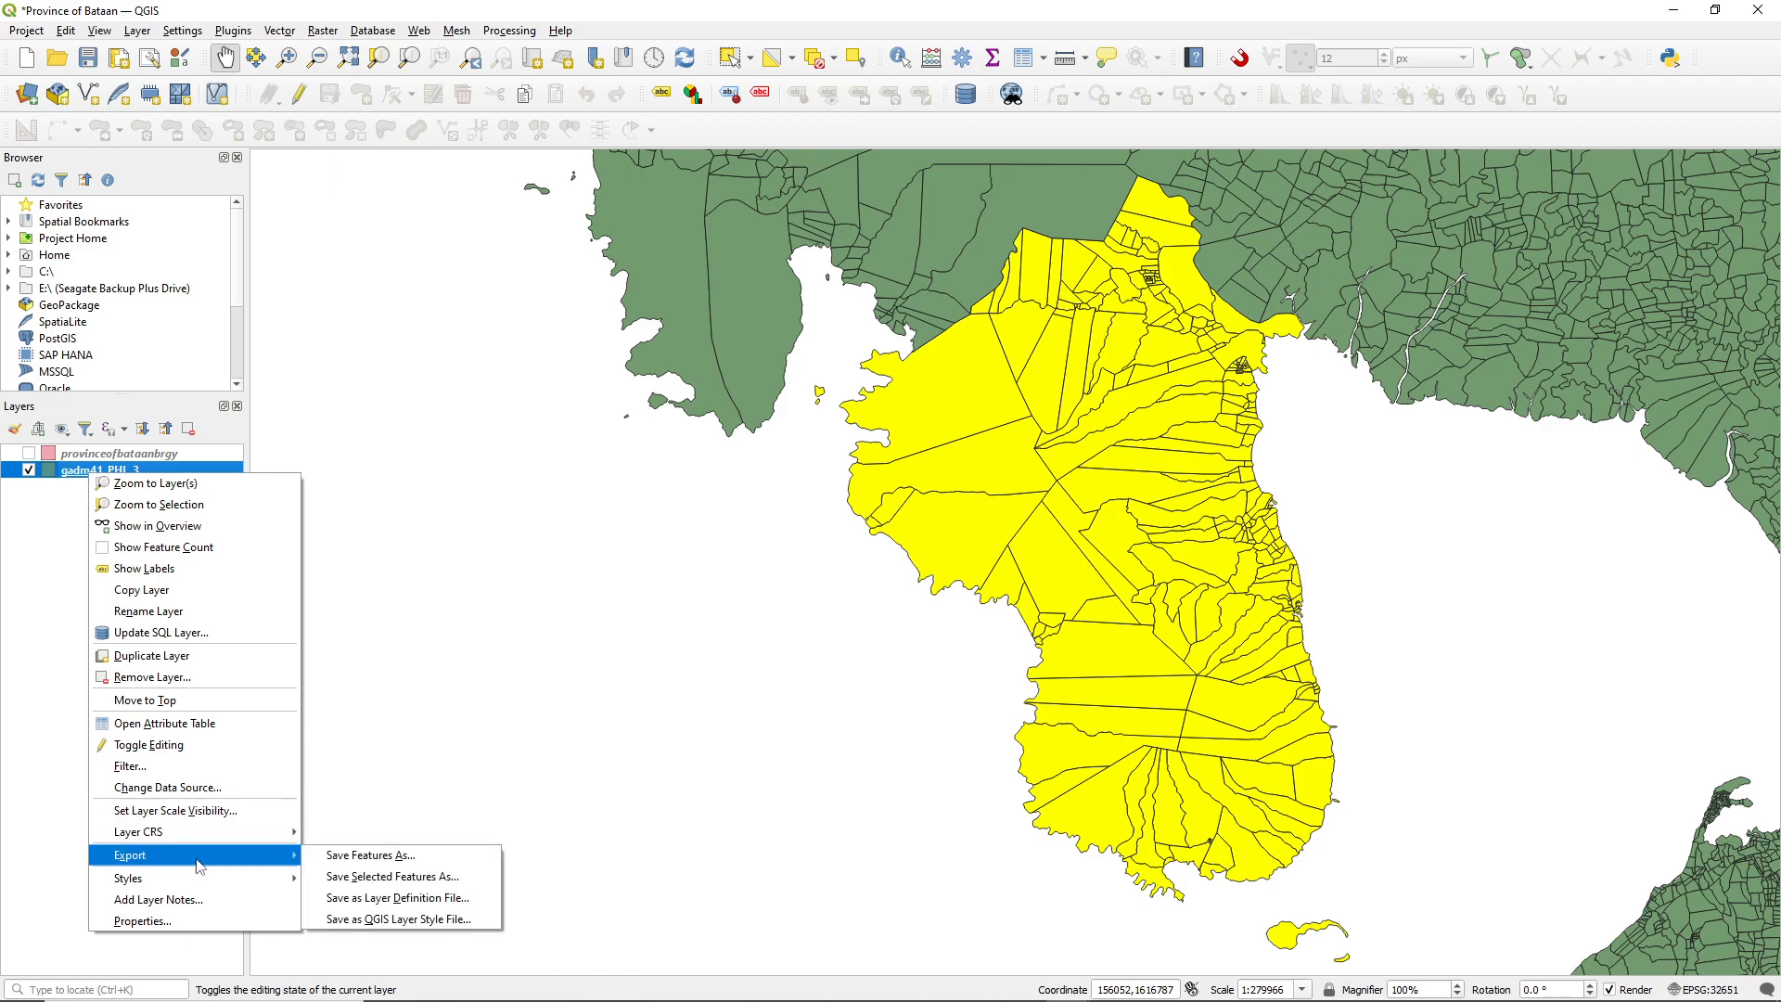
pyautogui.click(345, 878)
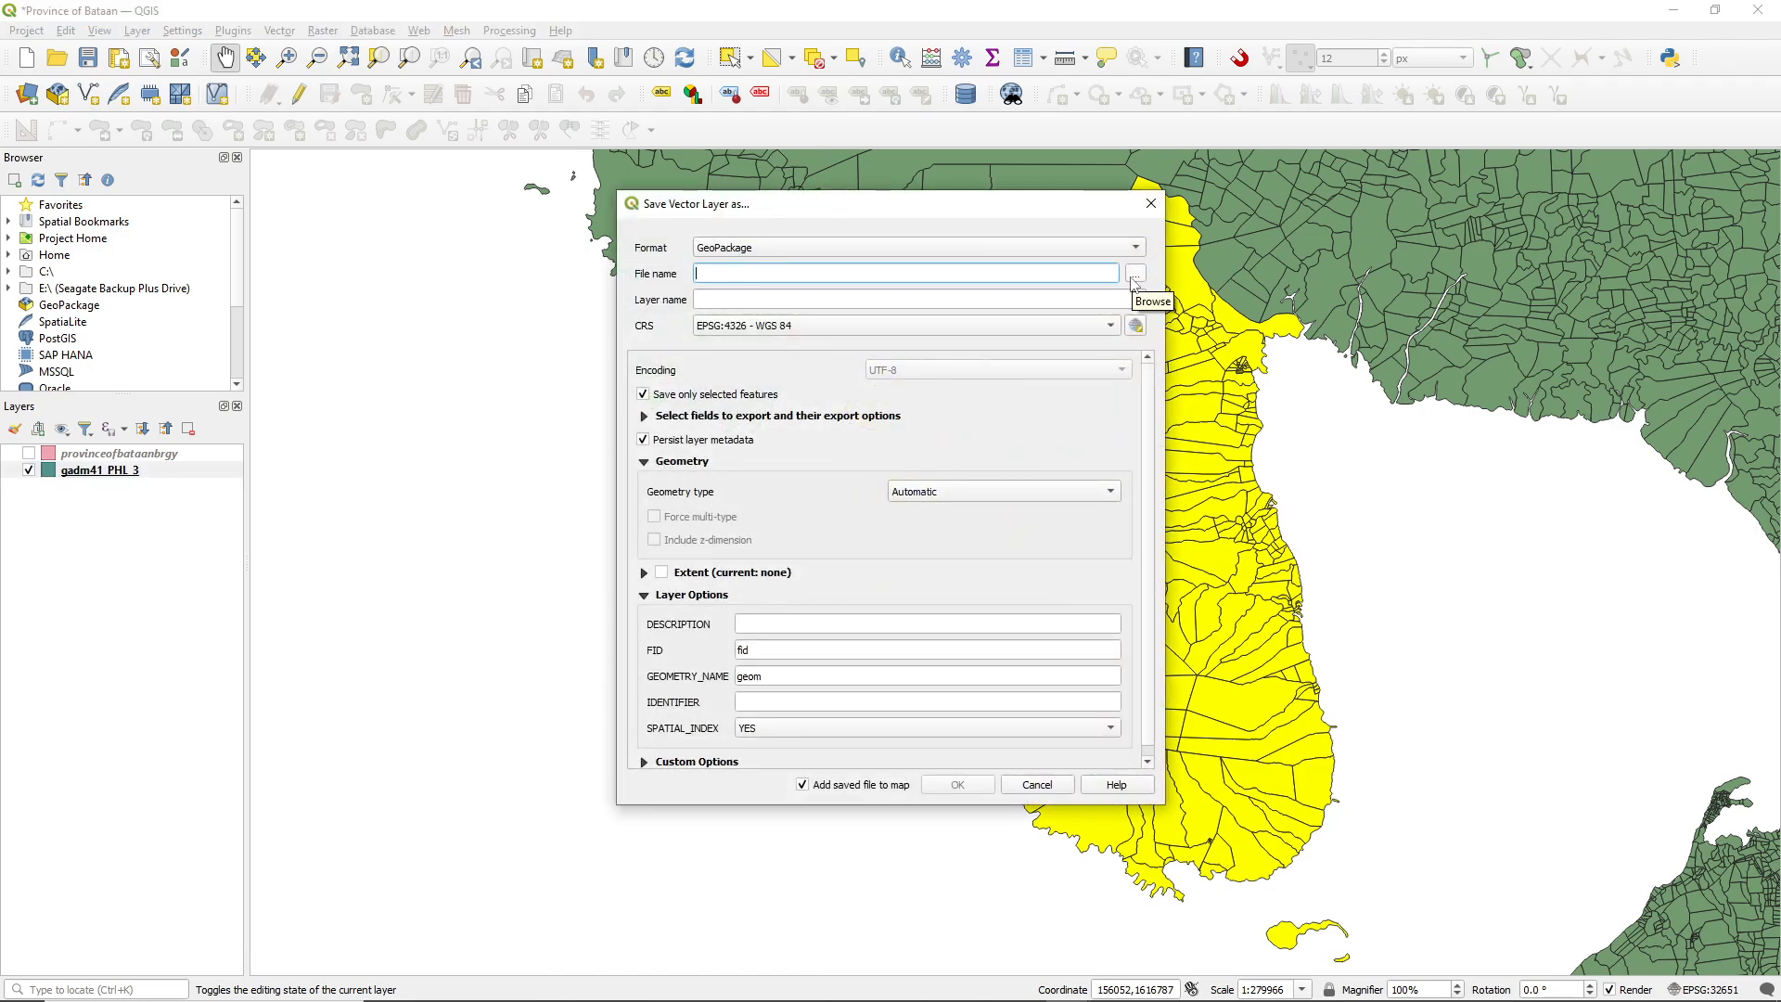
pyautogui.click(1133, 279)
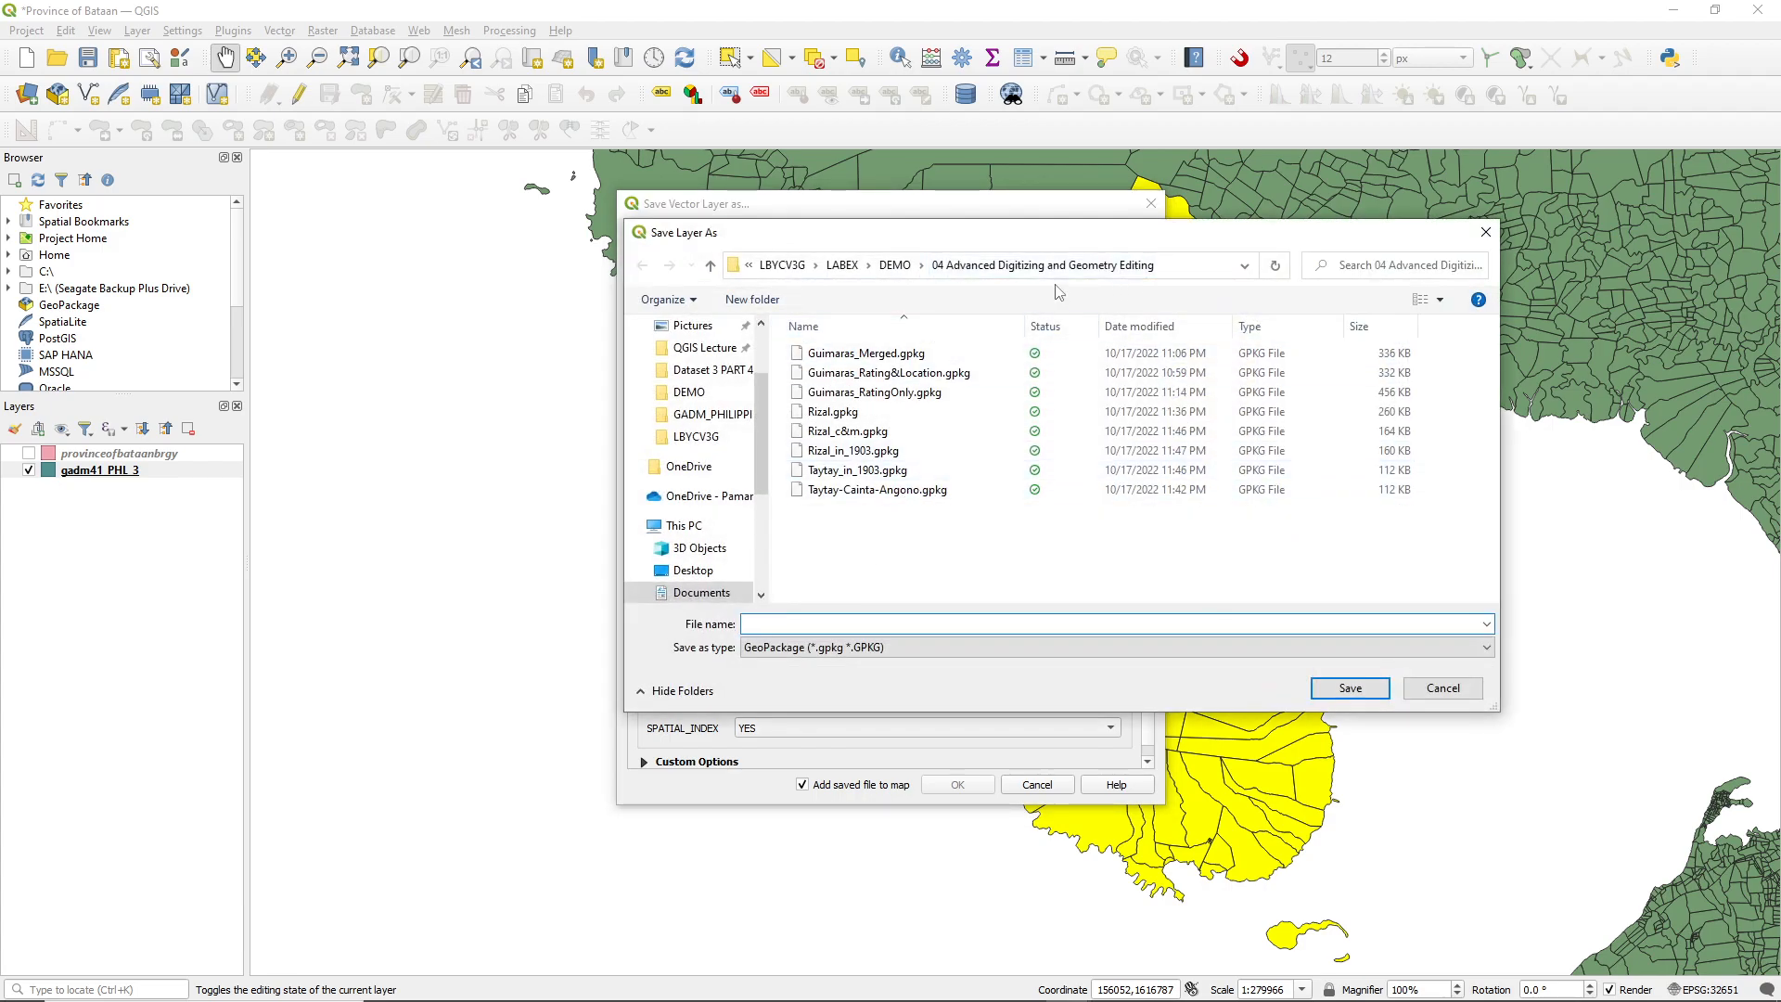
pyautogui.click(925, 266)
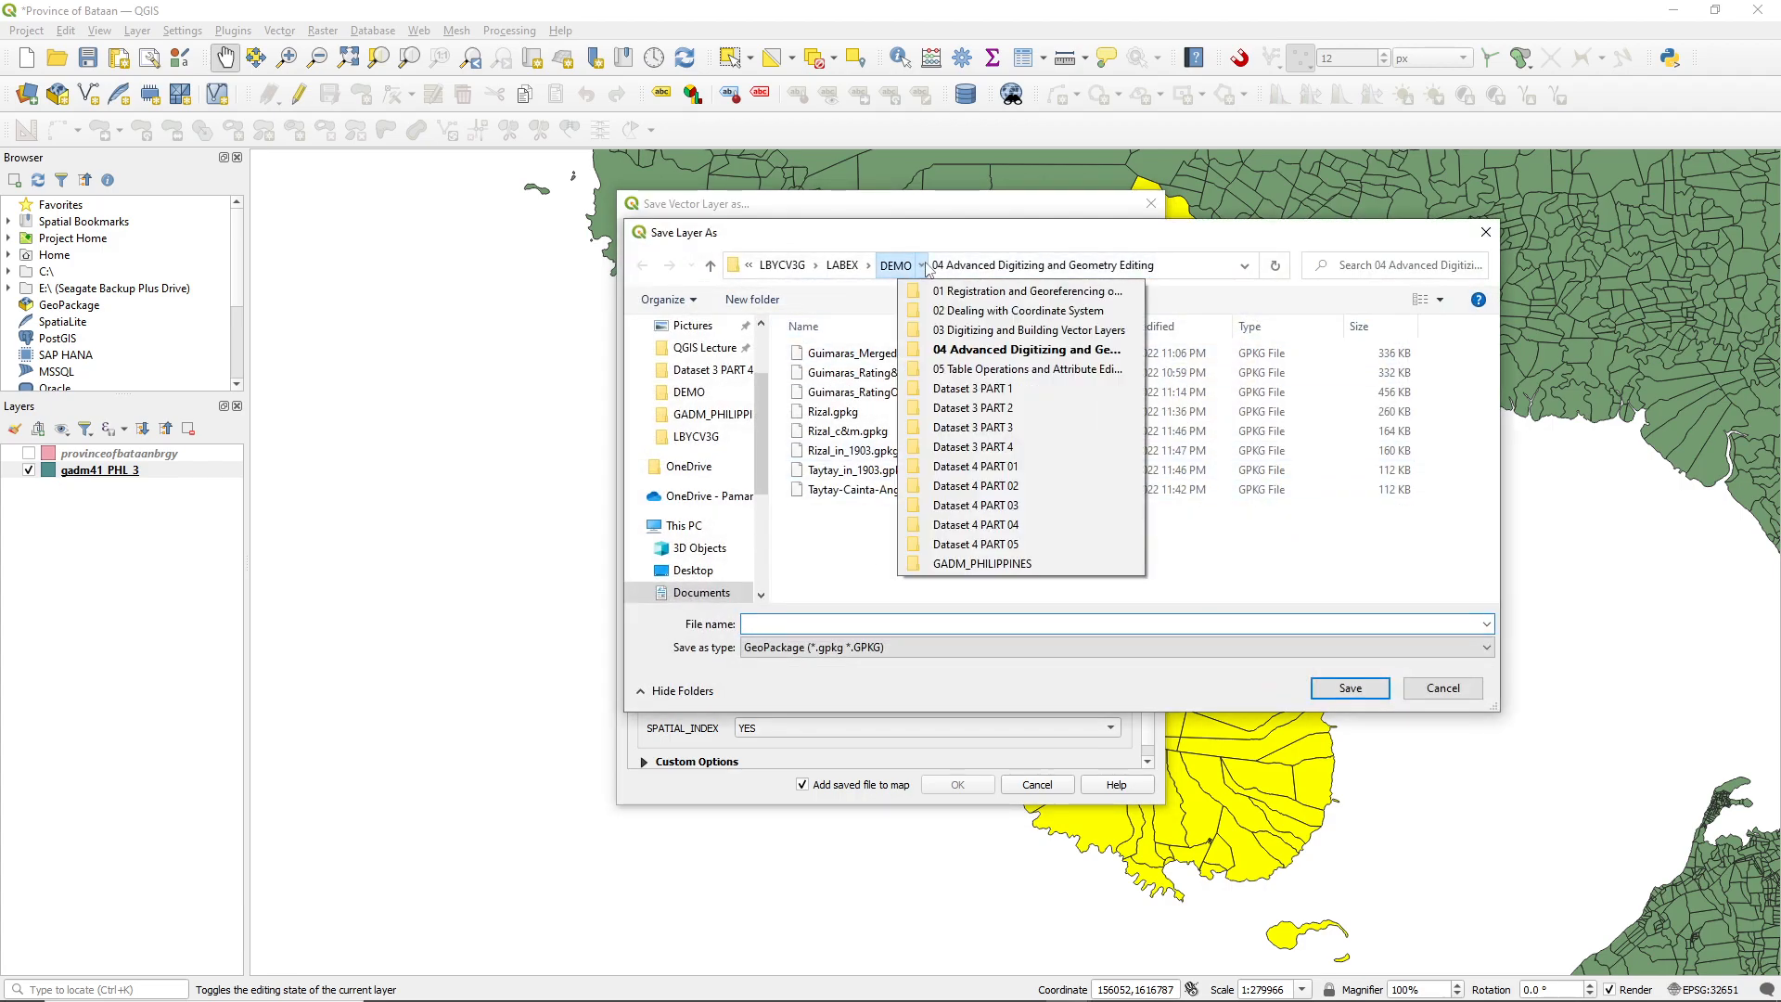
pyautogui.click(989, 369)
pyautogui.click(882, 625)
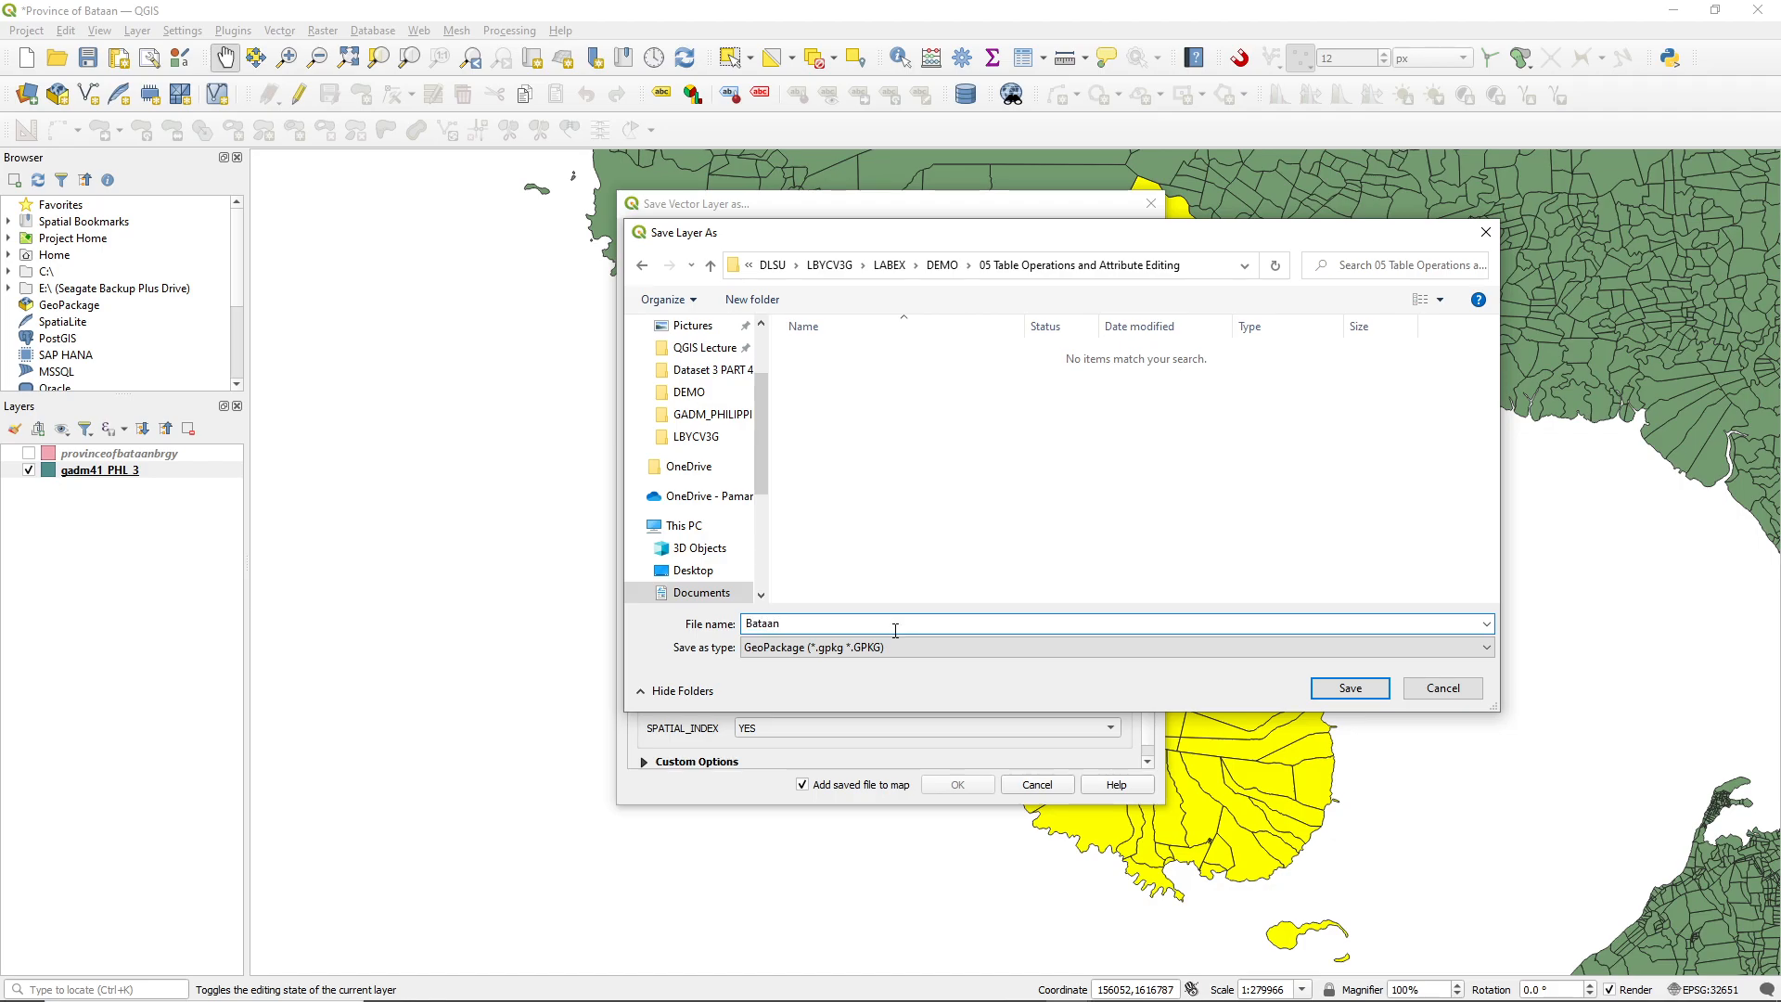
pyautogui.click(1342, 690)
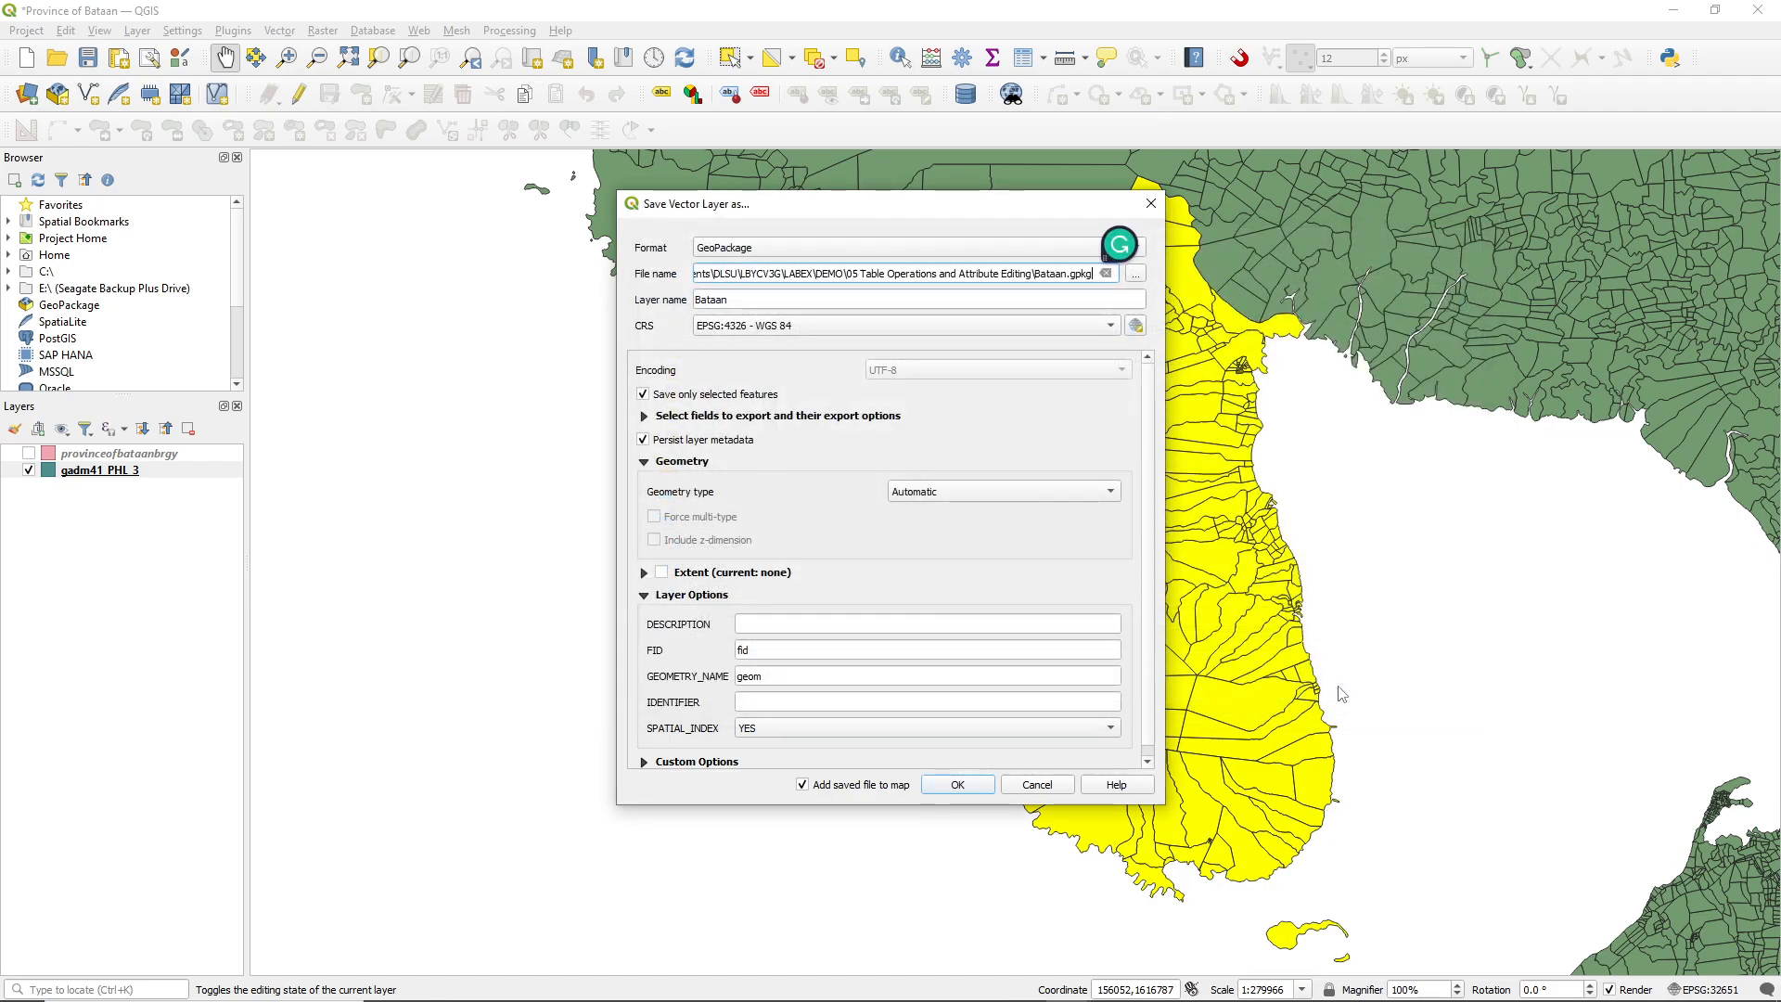
# - Set the export's CRS to the project CRS, EPSG:32651 - WGS 84 / UTM zone 51N, and save the layer
pyautogui.click(864, 327)
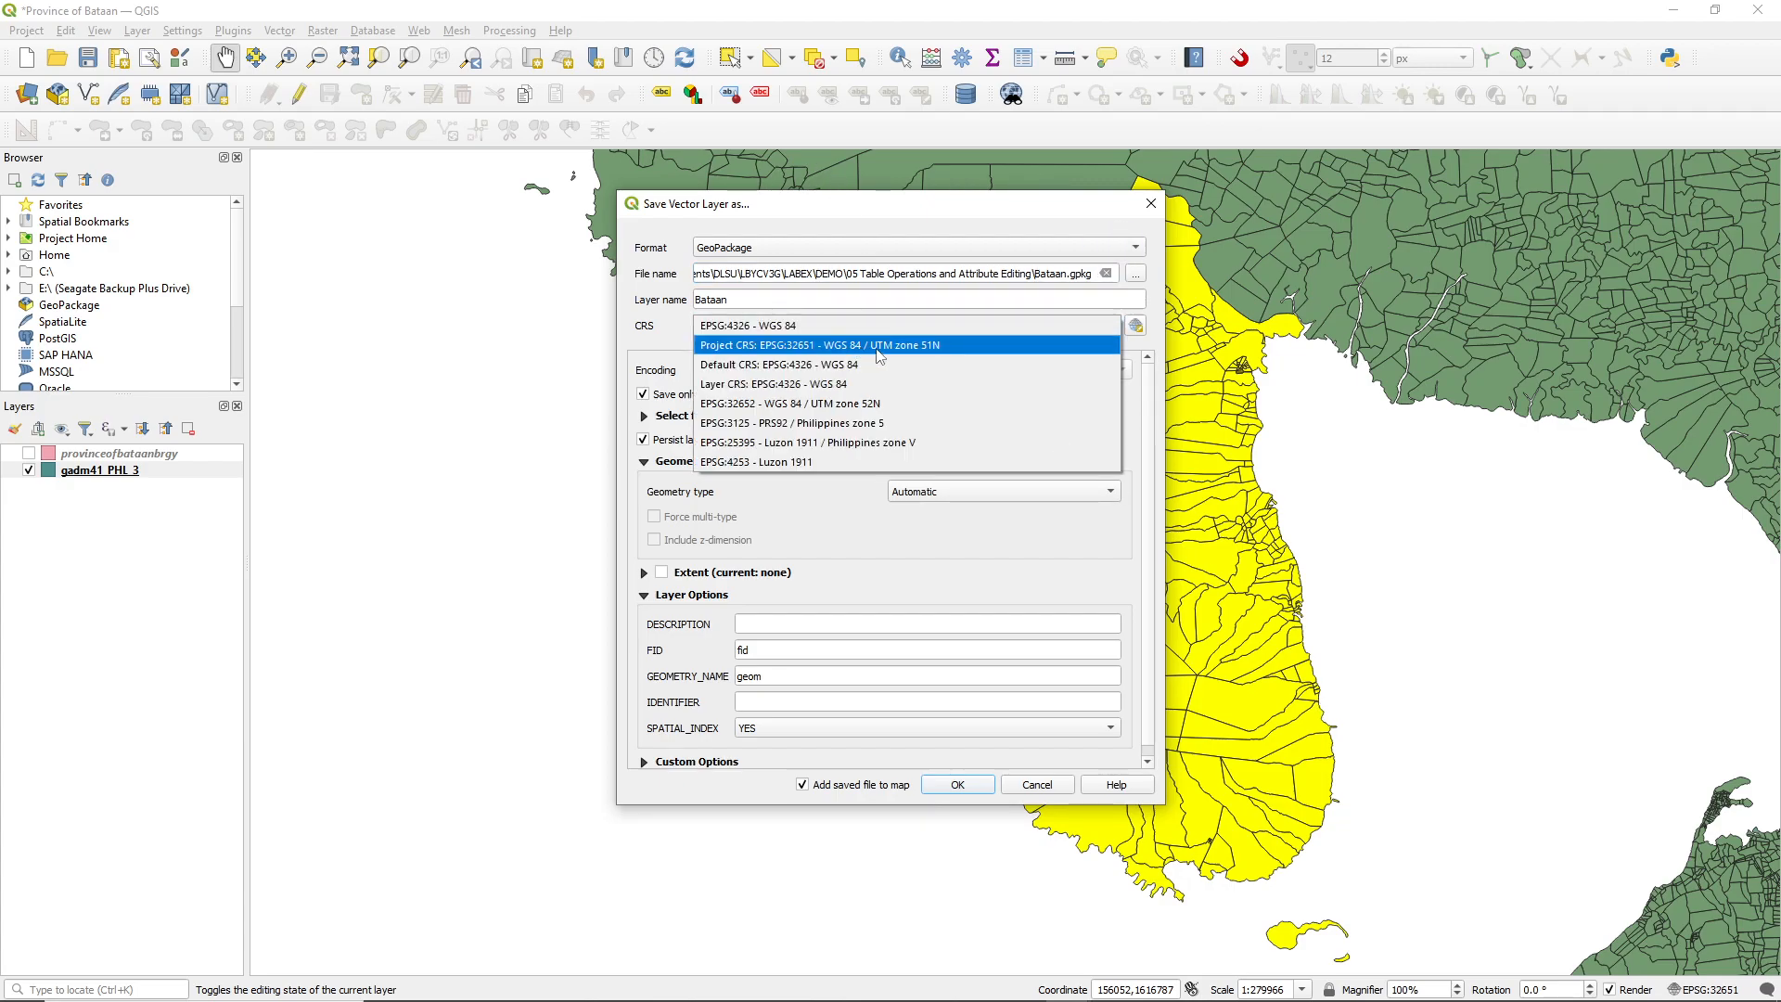
pyautogui.click(878, 346)
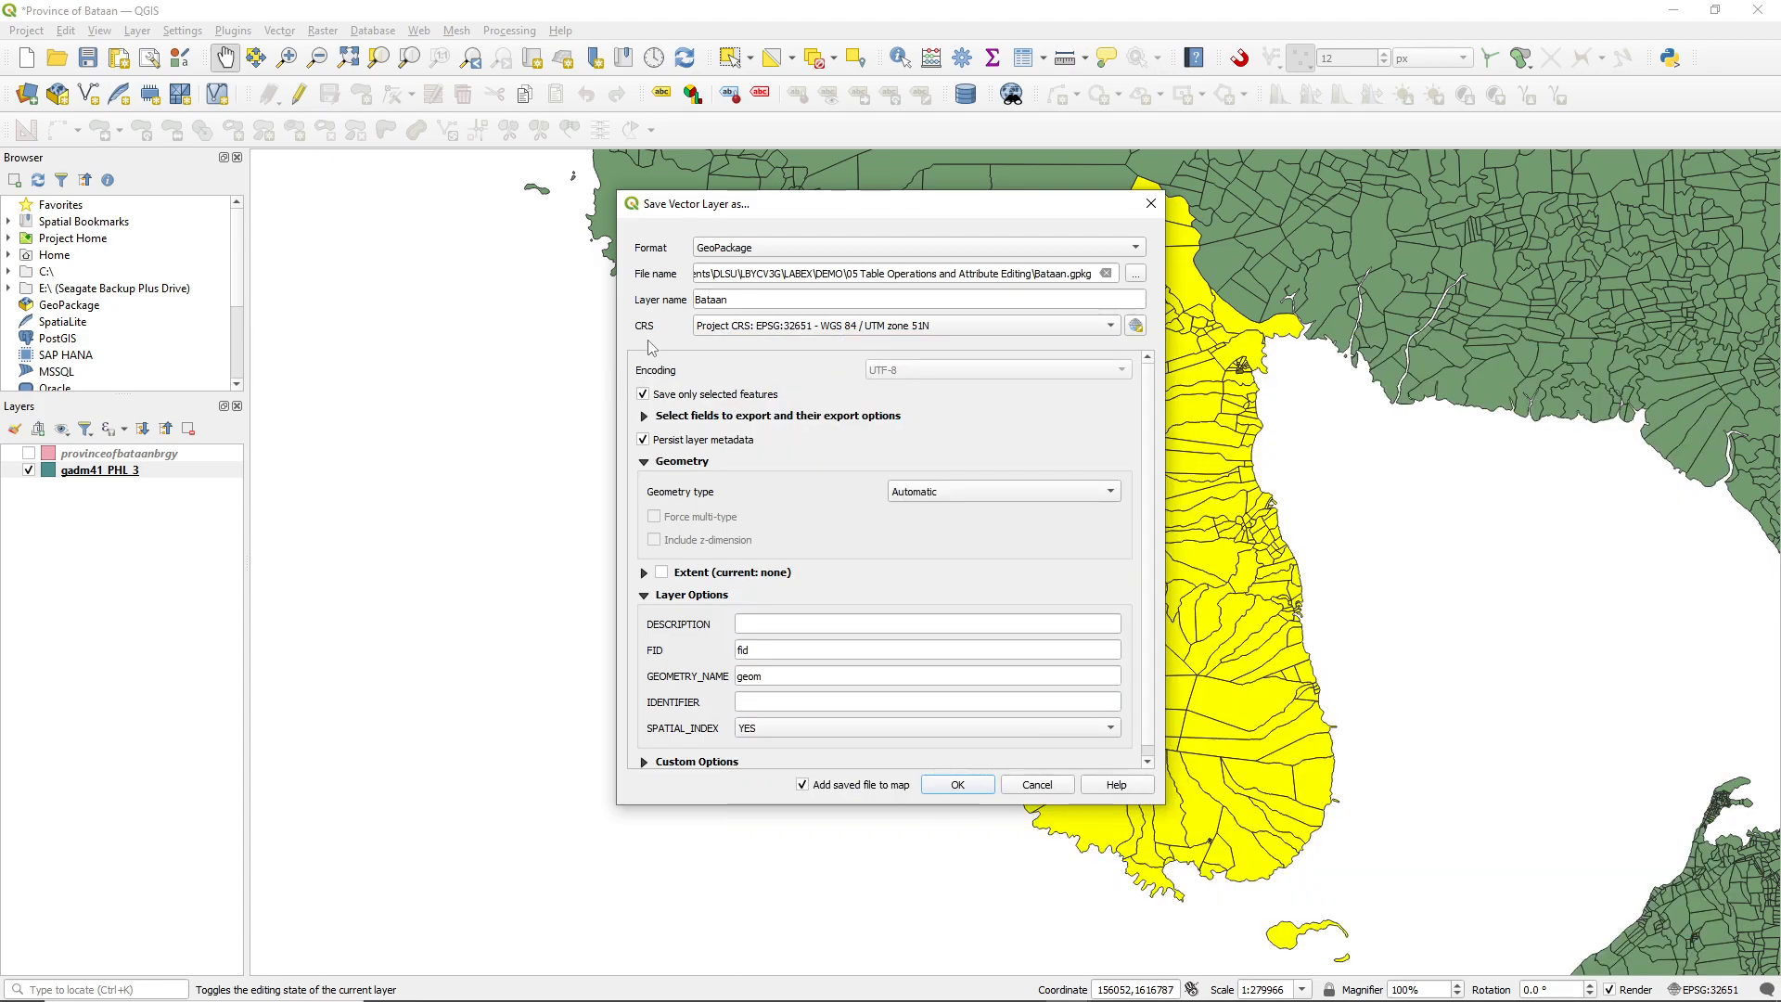
pyautogui.scroll(-1, 862, 548)
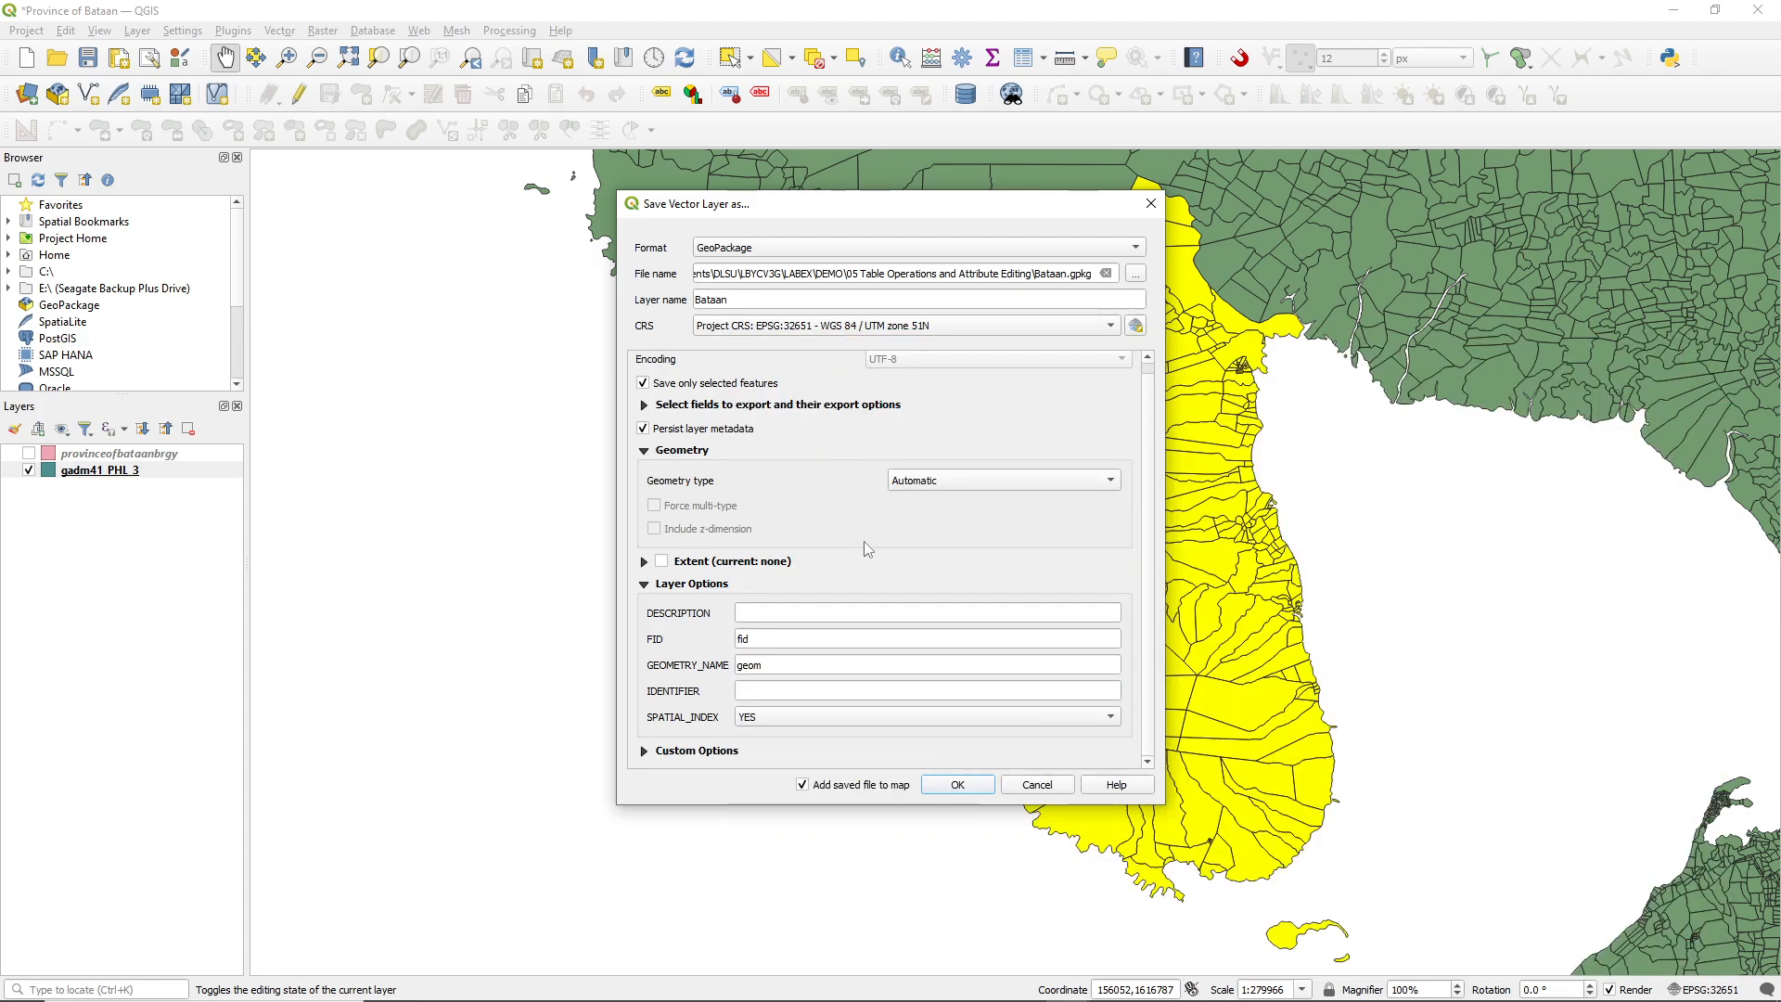
pyautogui.click(958, 787)
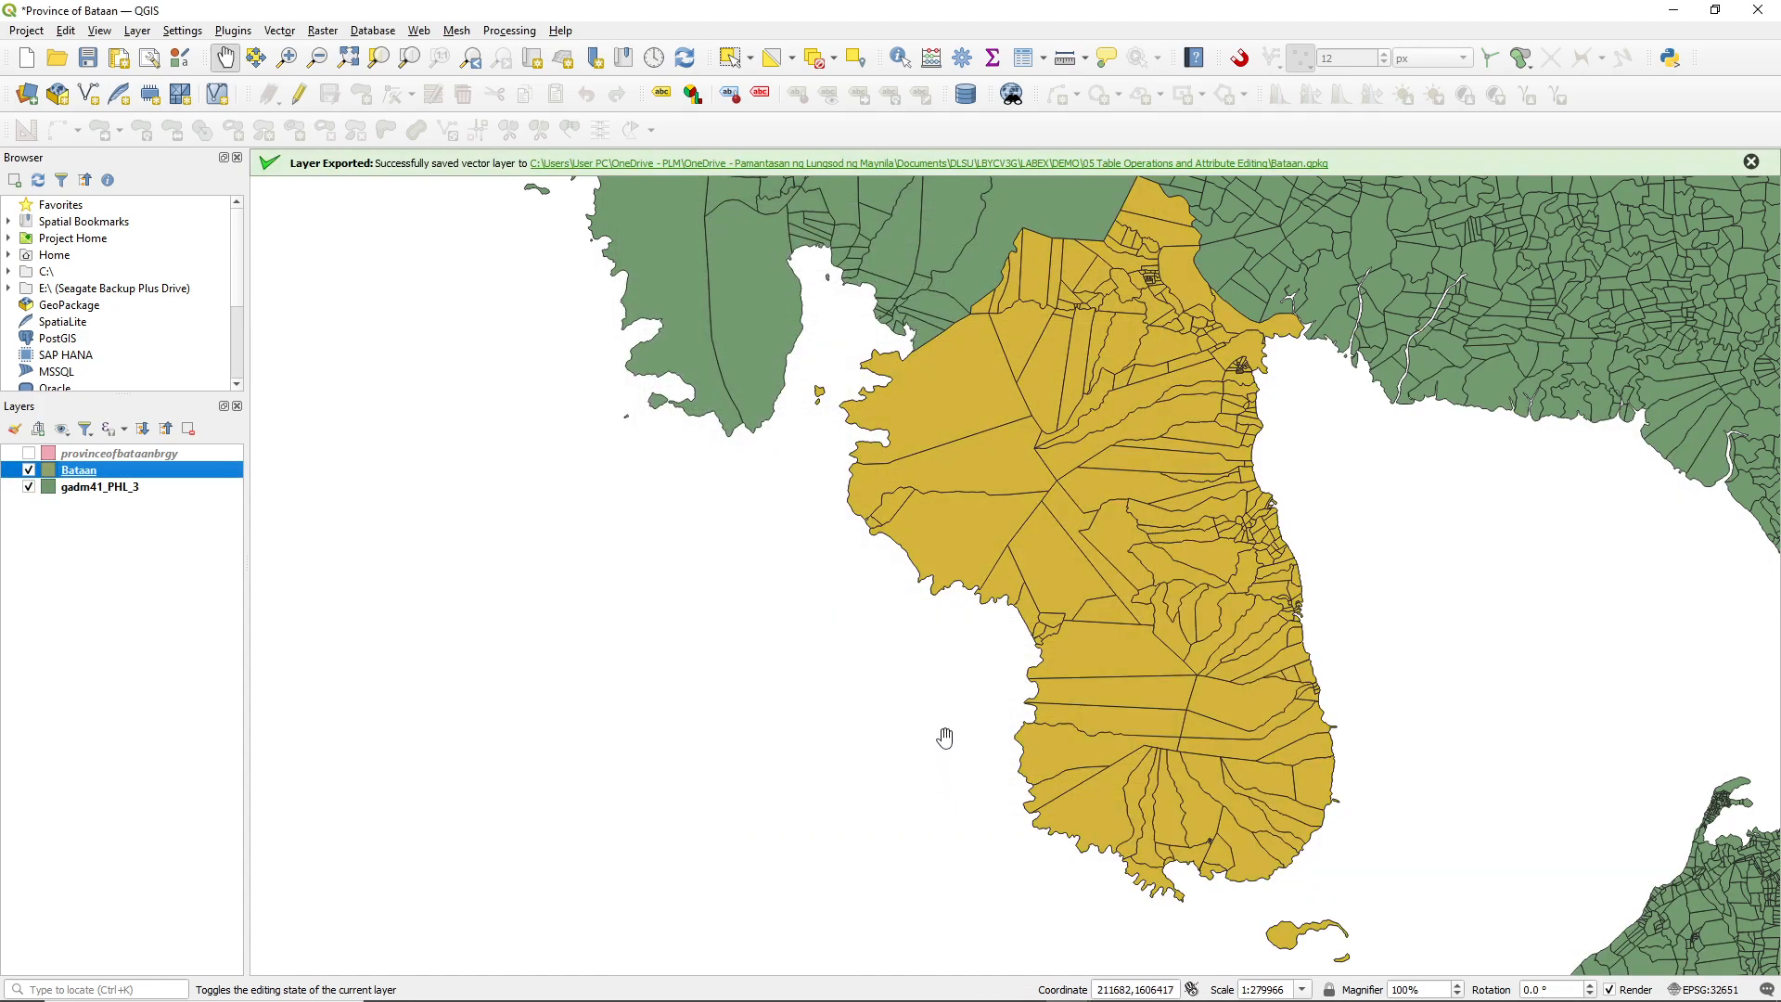
# - Hide the gadm41_PHL_3 layer and check the exported Bataan layer by toggling its visibility off and on
pyautogui.click(28, 487)
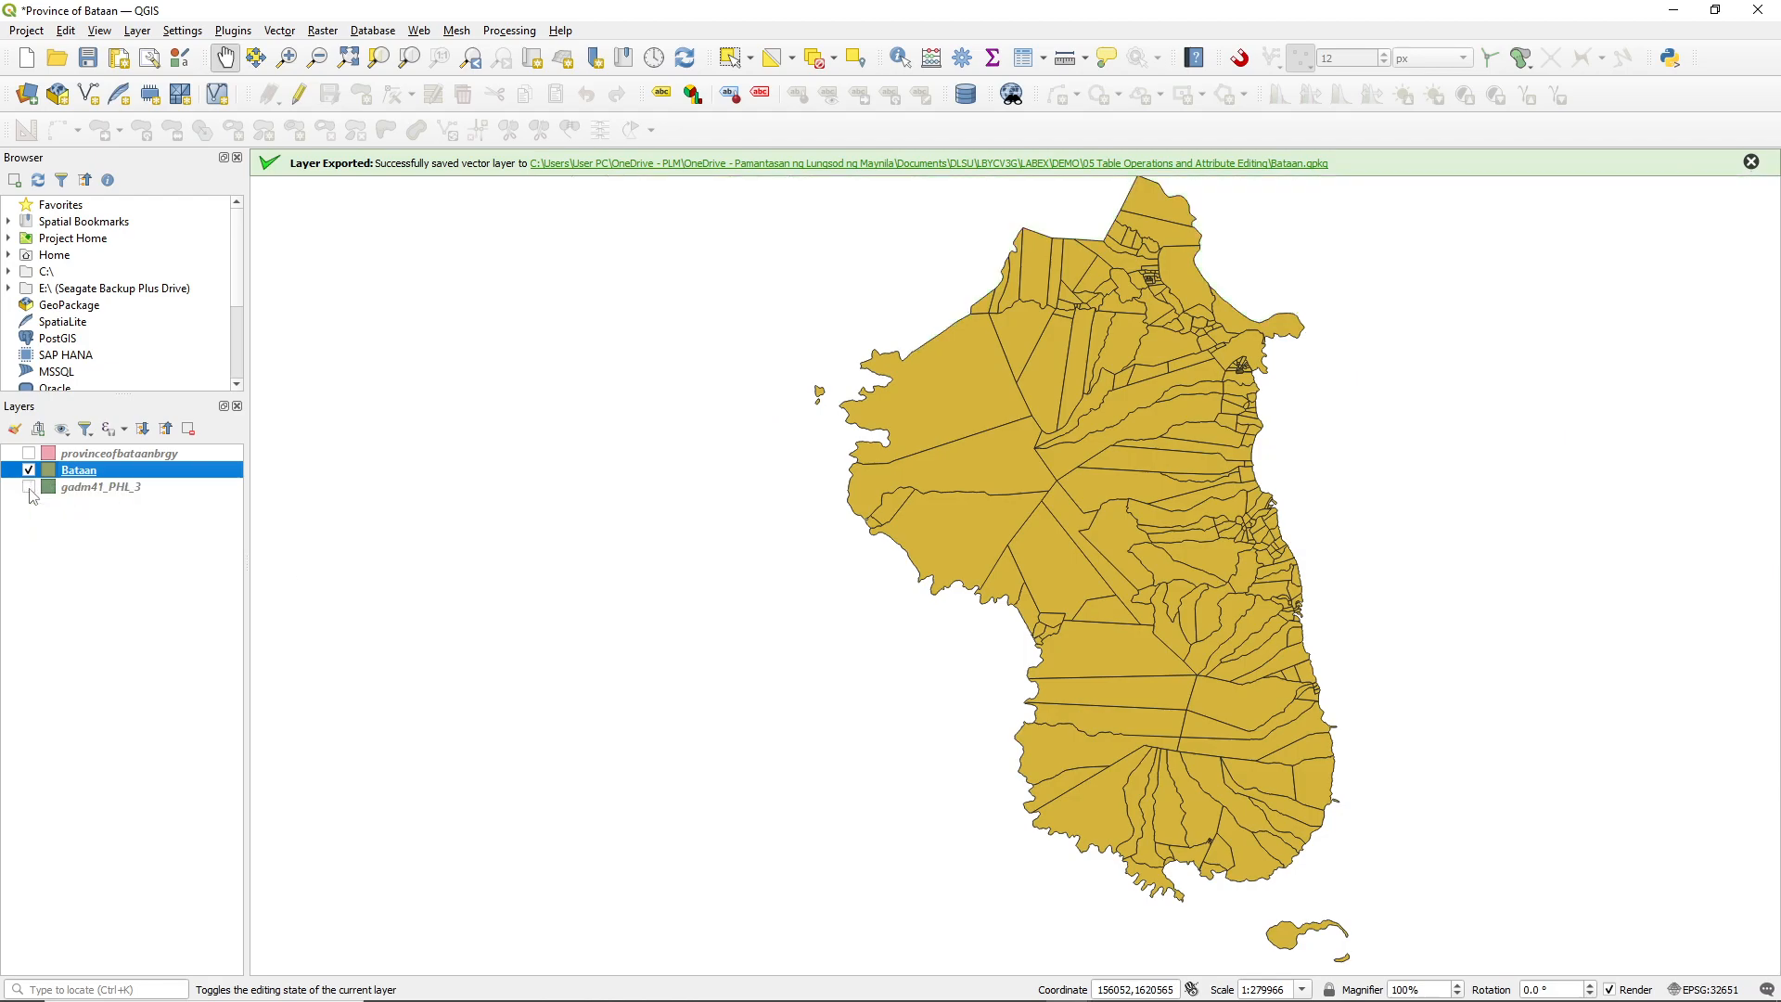
pyautogui.click(29, 470)
pyautogui.click(28, 469)
pyautogui.scroll(1, 1159, 557)
pyautogui.scroll(-1, 1159, 556)
# - Open the attribute table of the Bataan layer, look through its records and turn on editing
pyautogui.press('F6')
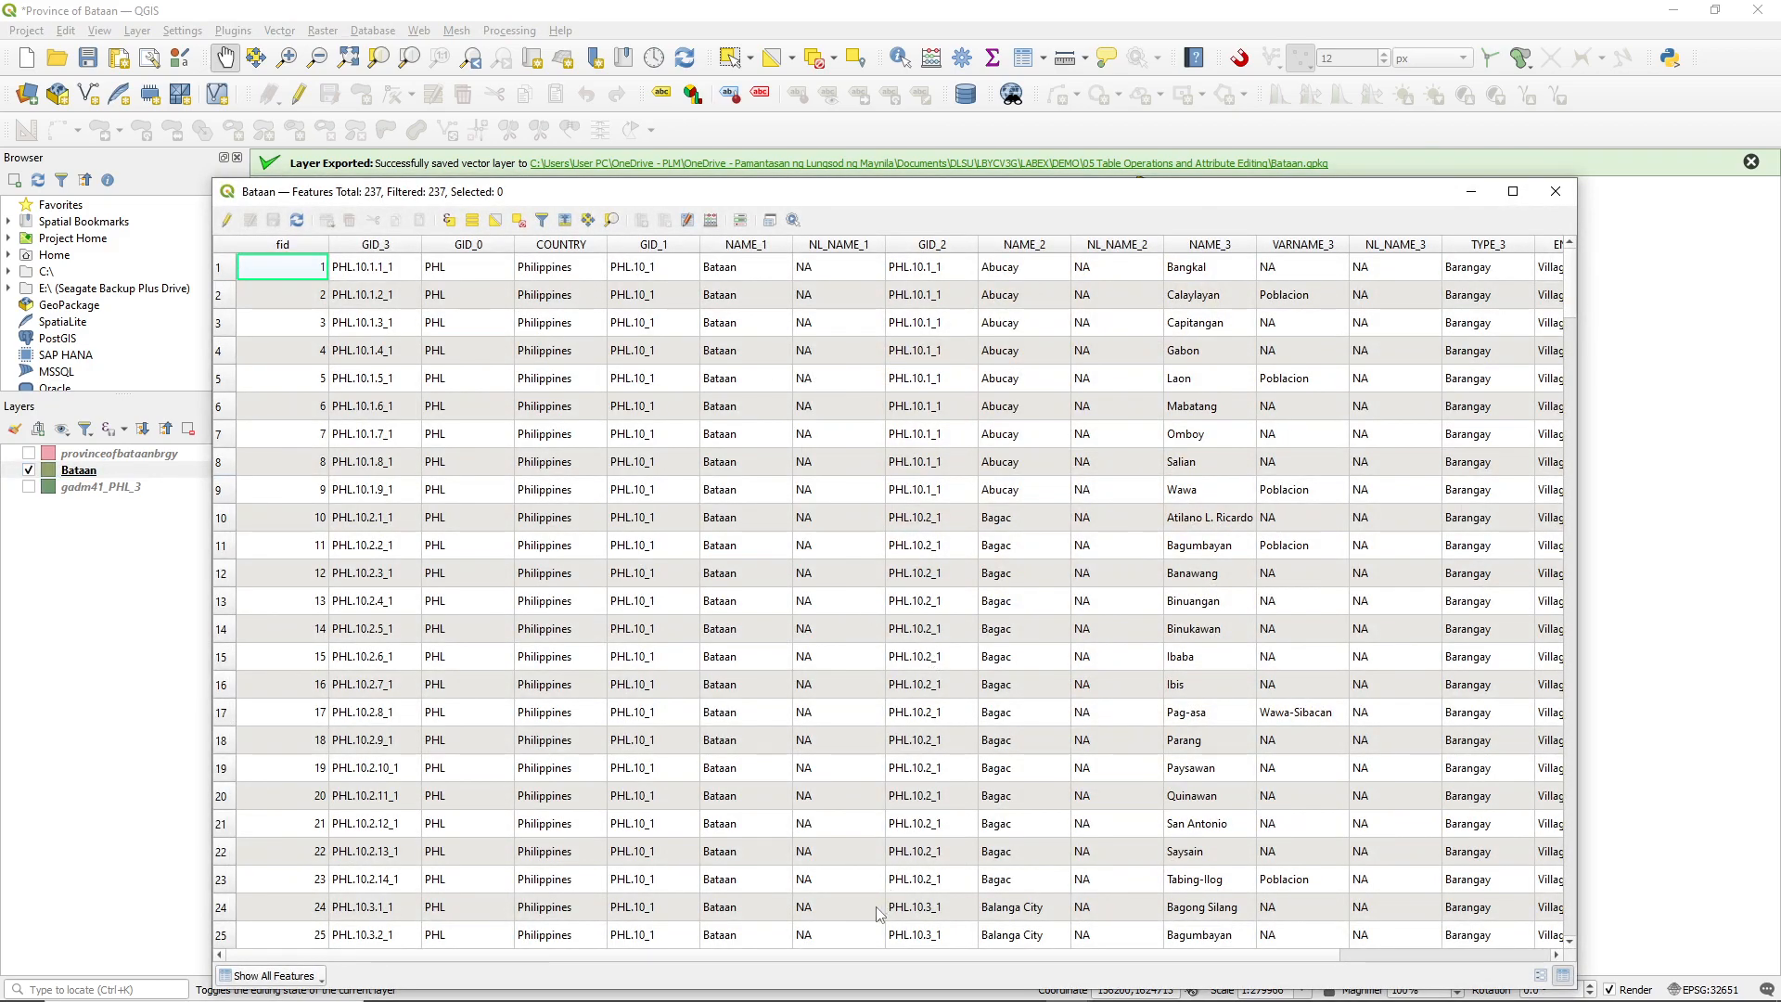
pyautogui.moveTo(1324, 957)
pyautogui.mouseDown()
pyautogui.moveTo(1347, 956)
pyautogui.moveTo(1213, 955)
pyautogui.moveTo(1535, 961)
pyautogui.moveTo(1375, 946)
pyautogui.moveTo(1328, 982)
pyautogui.mouseUp()
pyautogui.scroll(-3, 742, 547)
pyautogui.scroll(3, 742, 548)
pyautogui.click(226, 220)
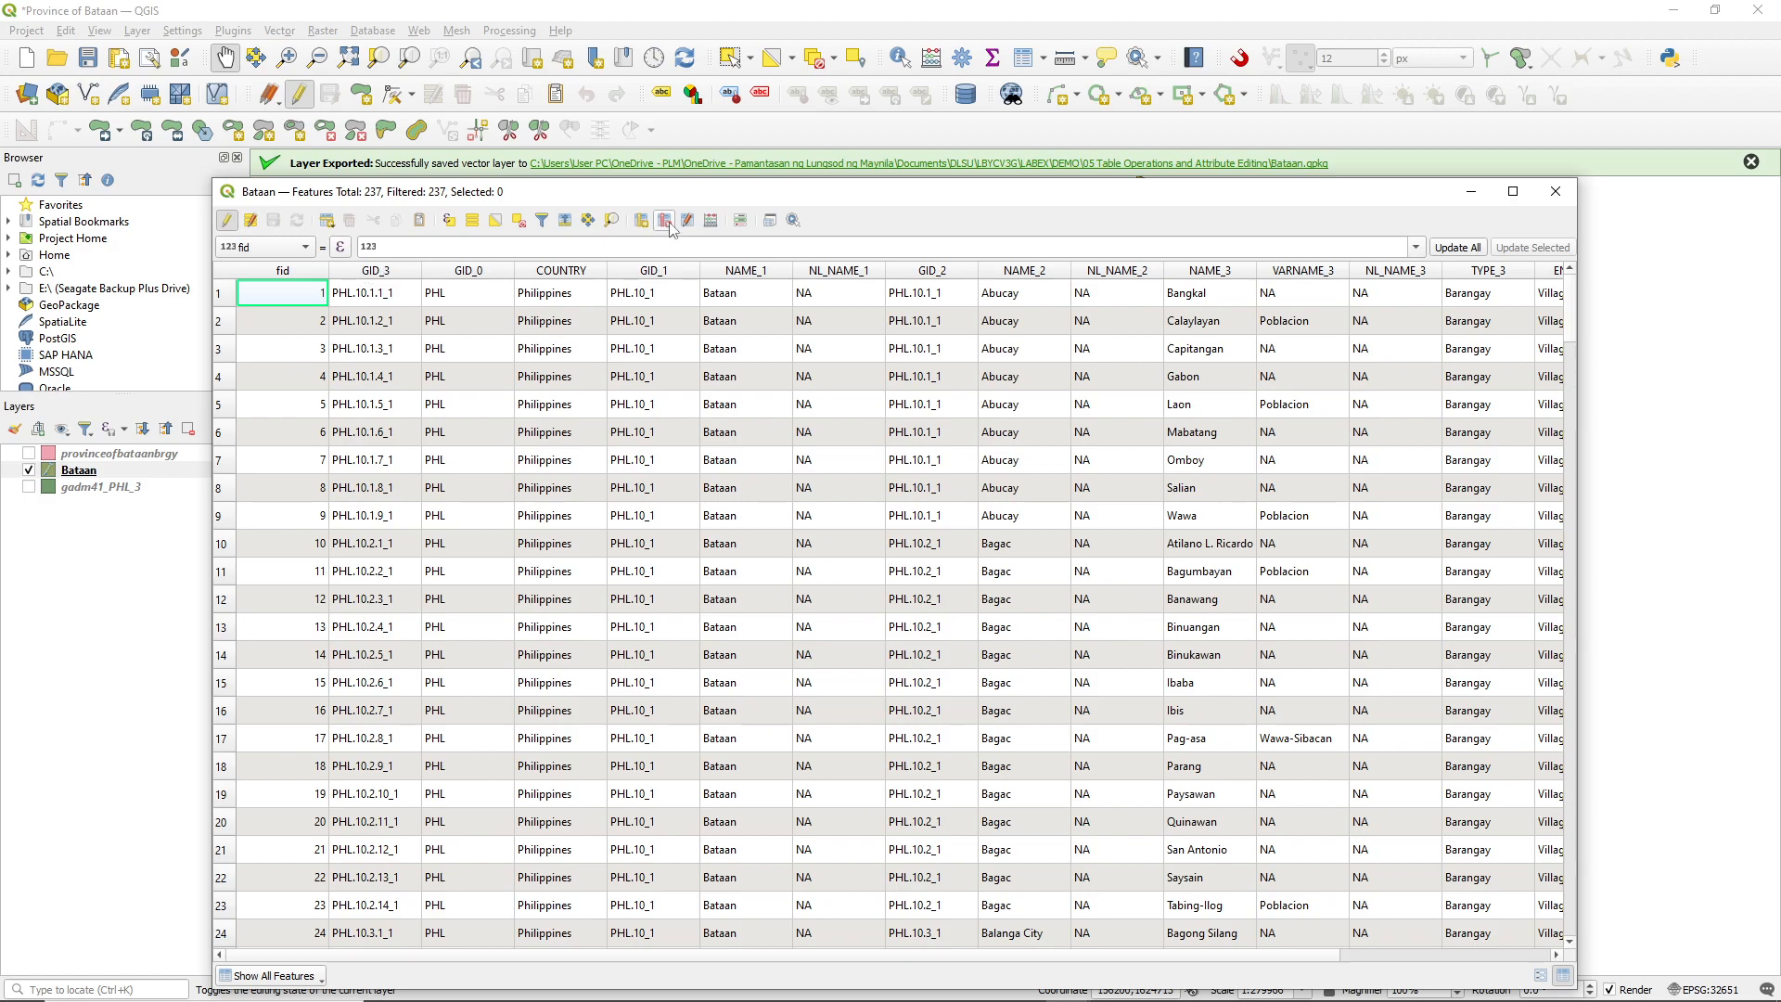
# - Delete the fields GID_3, GID_0, GID_1, NL_NAME_1, GID_2 and NL_NAME_2 from the Bataan attribute table
pyautogui.press('ctrl')
pyautogui.press('ctrl')
pyautogui.click(665, 220)
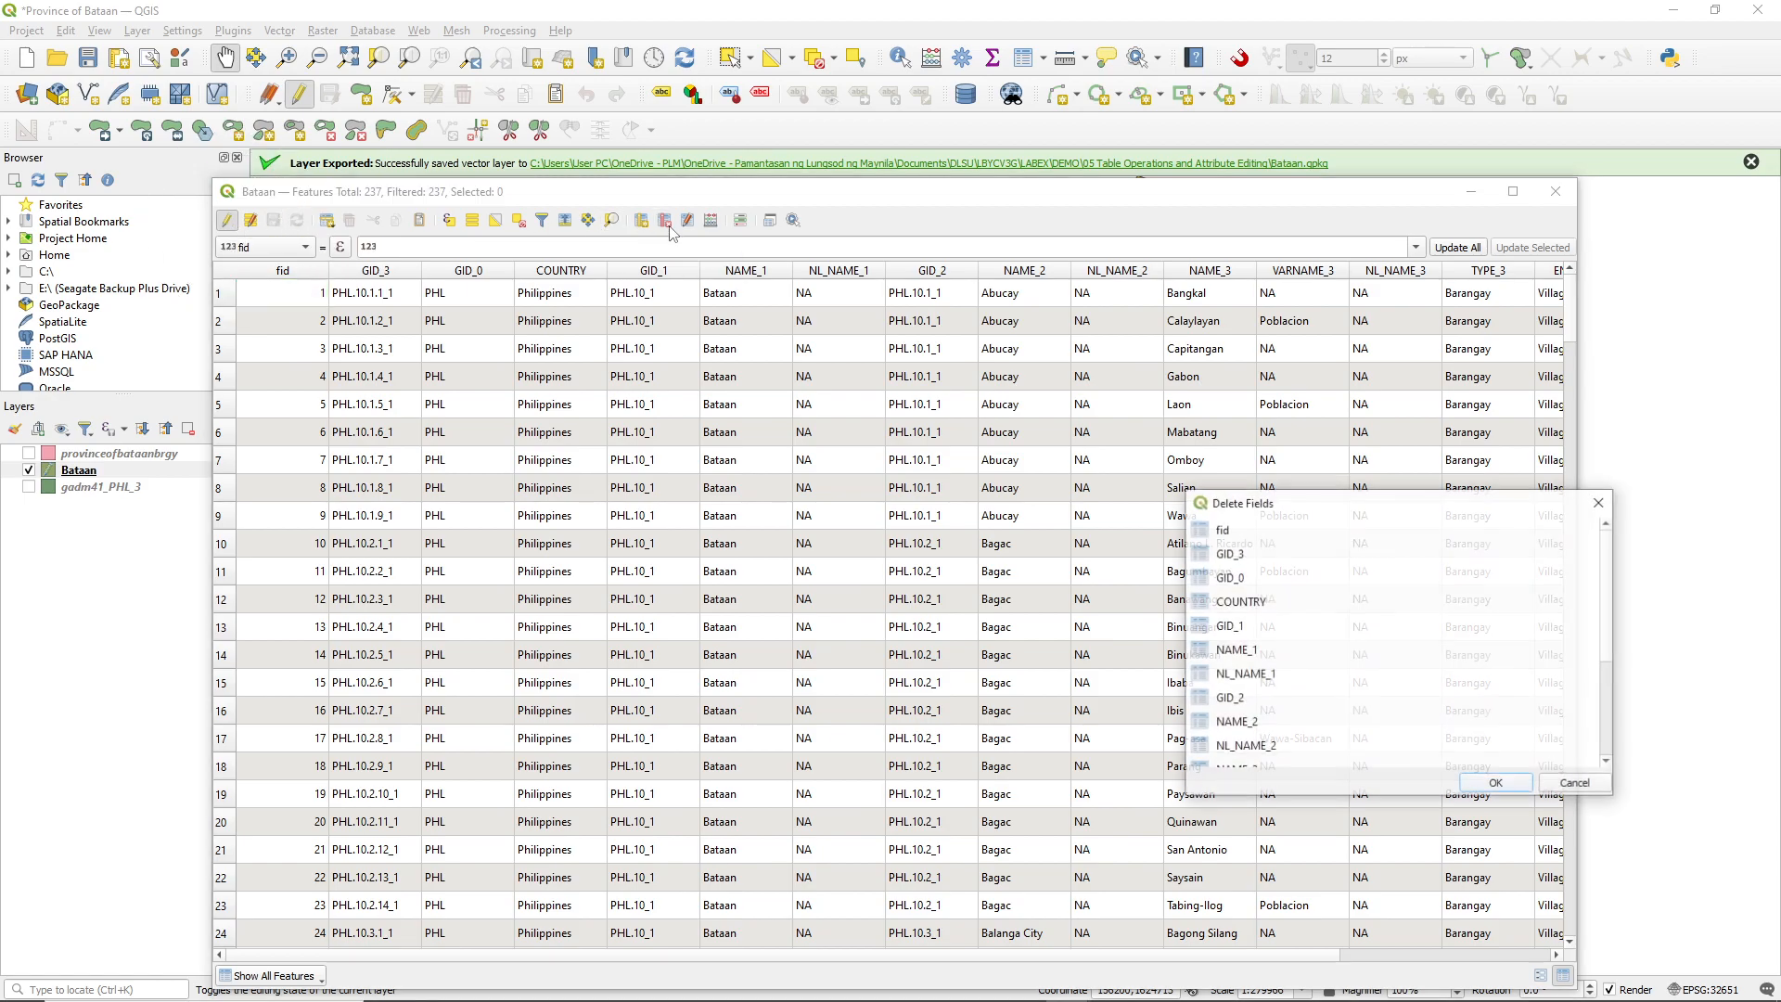
pyautogui.moveTo(1307, 510); pyautogui.dragTo(1049, 306)
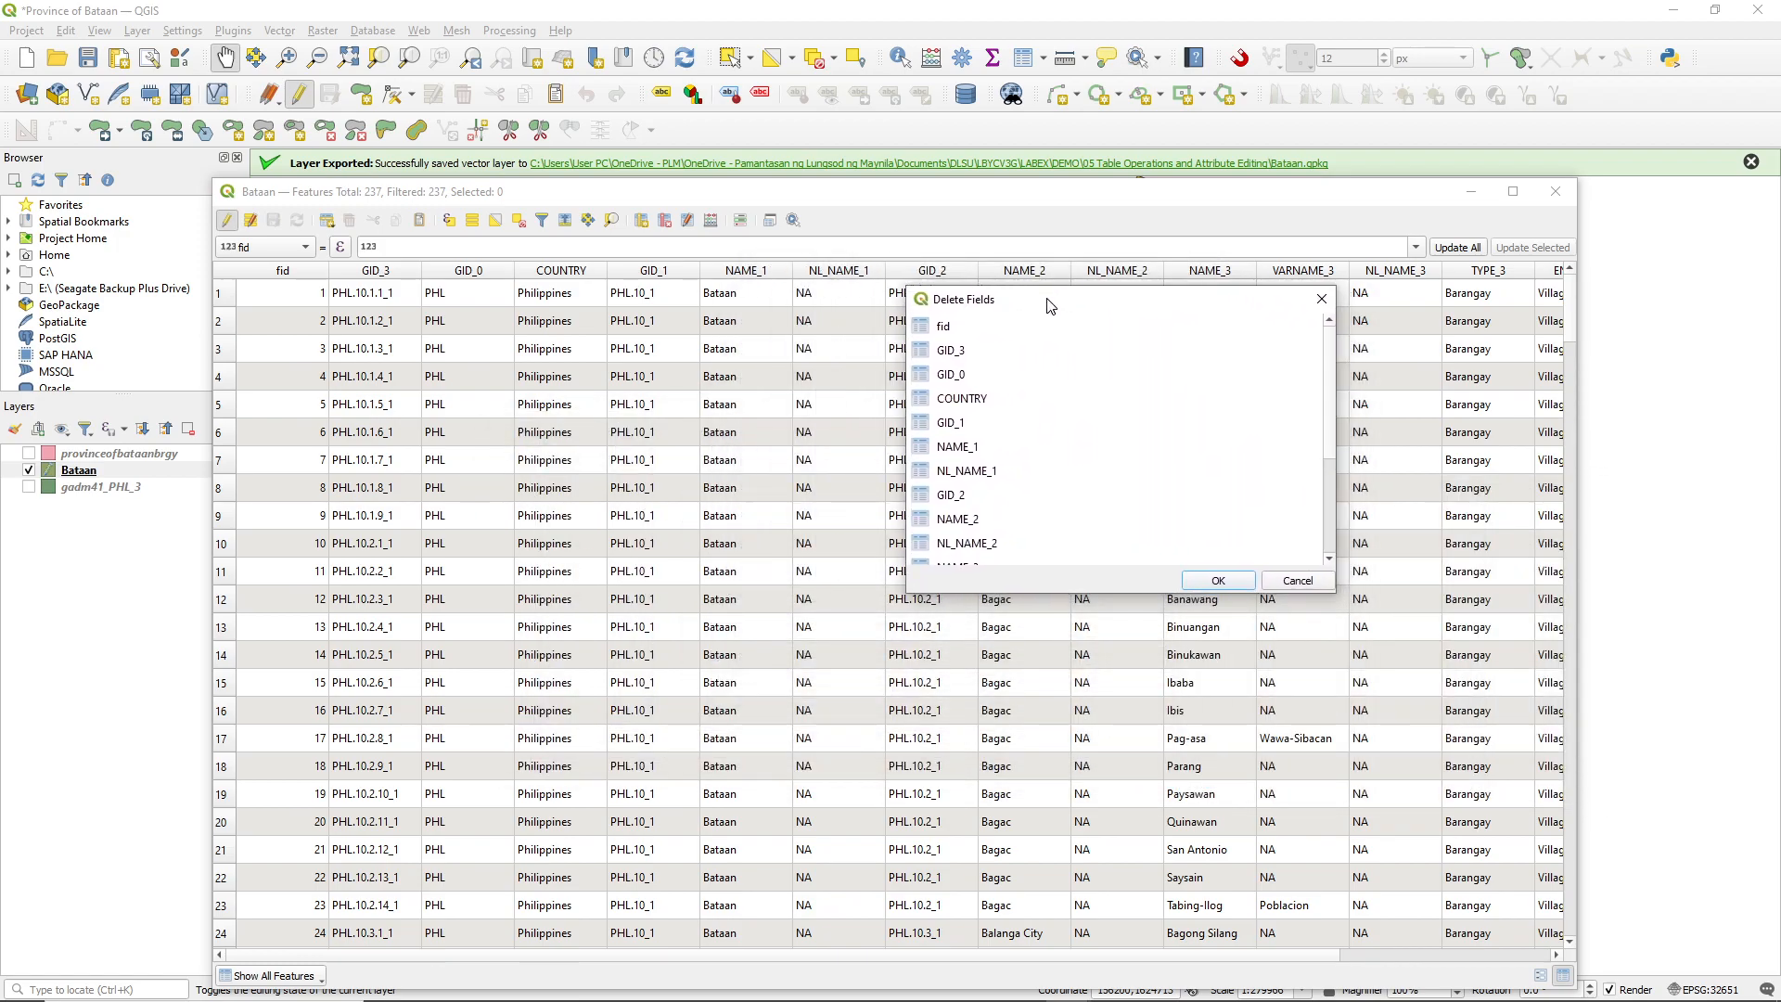
pyautogui.click(962, 354)
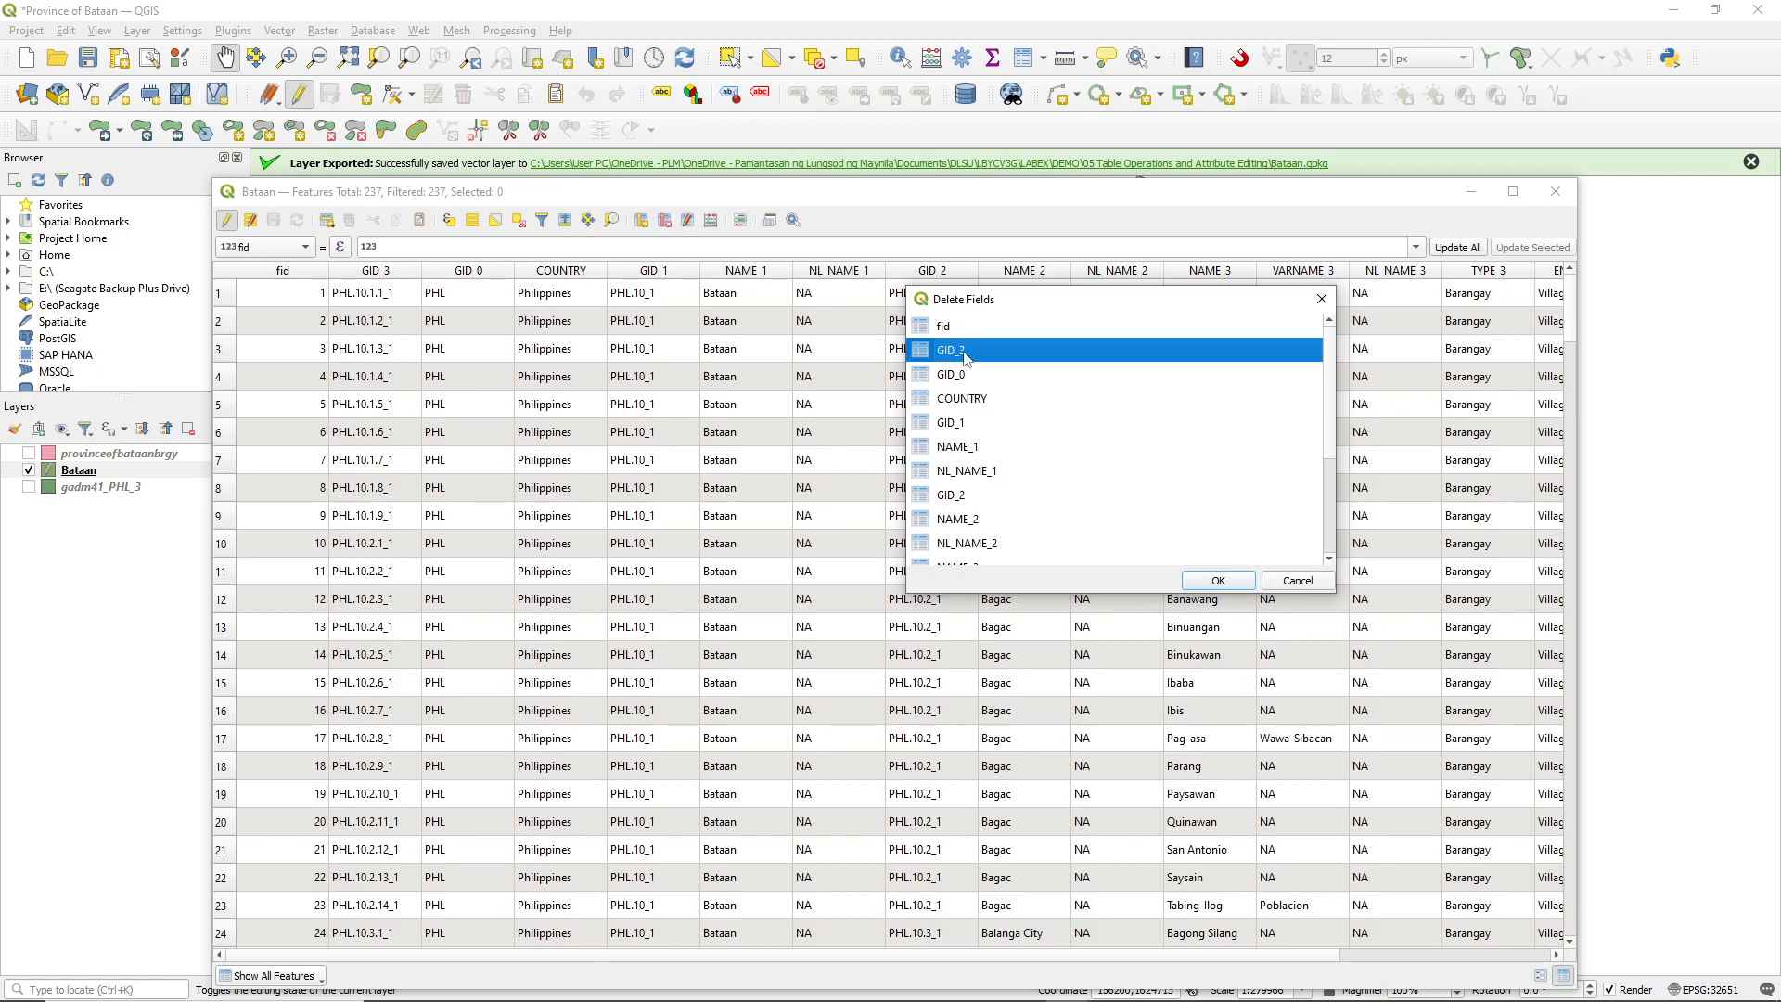
pyautogui.keyDown('ctrl'); pyautogui.click(965, 381); pyautogui.keyUp('ctrl')
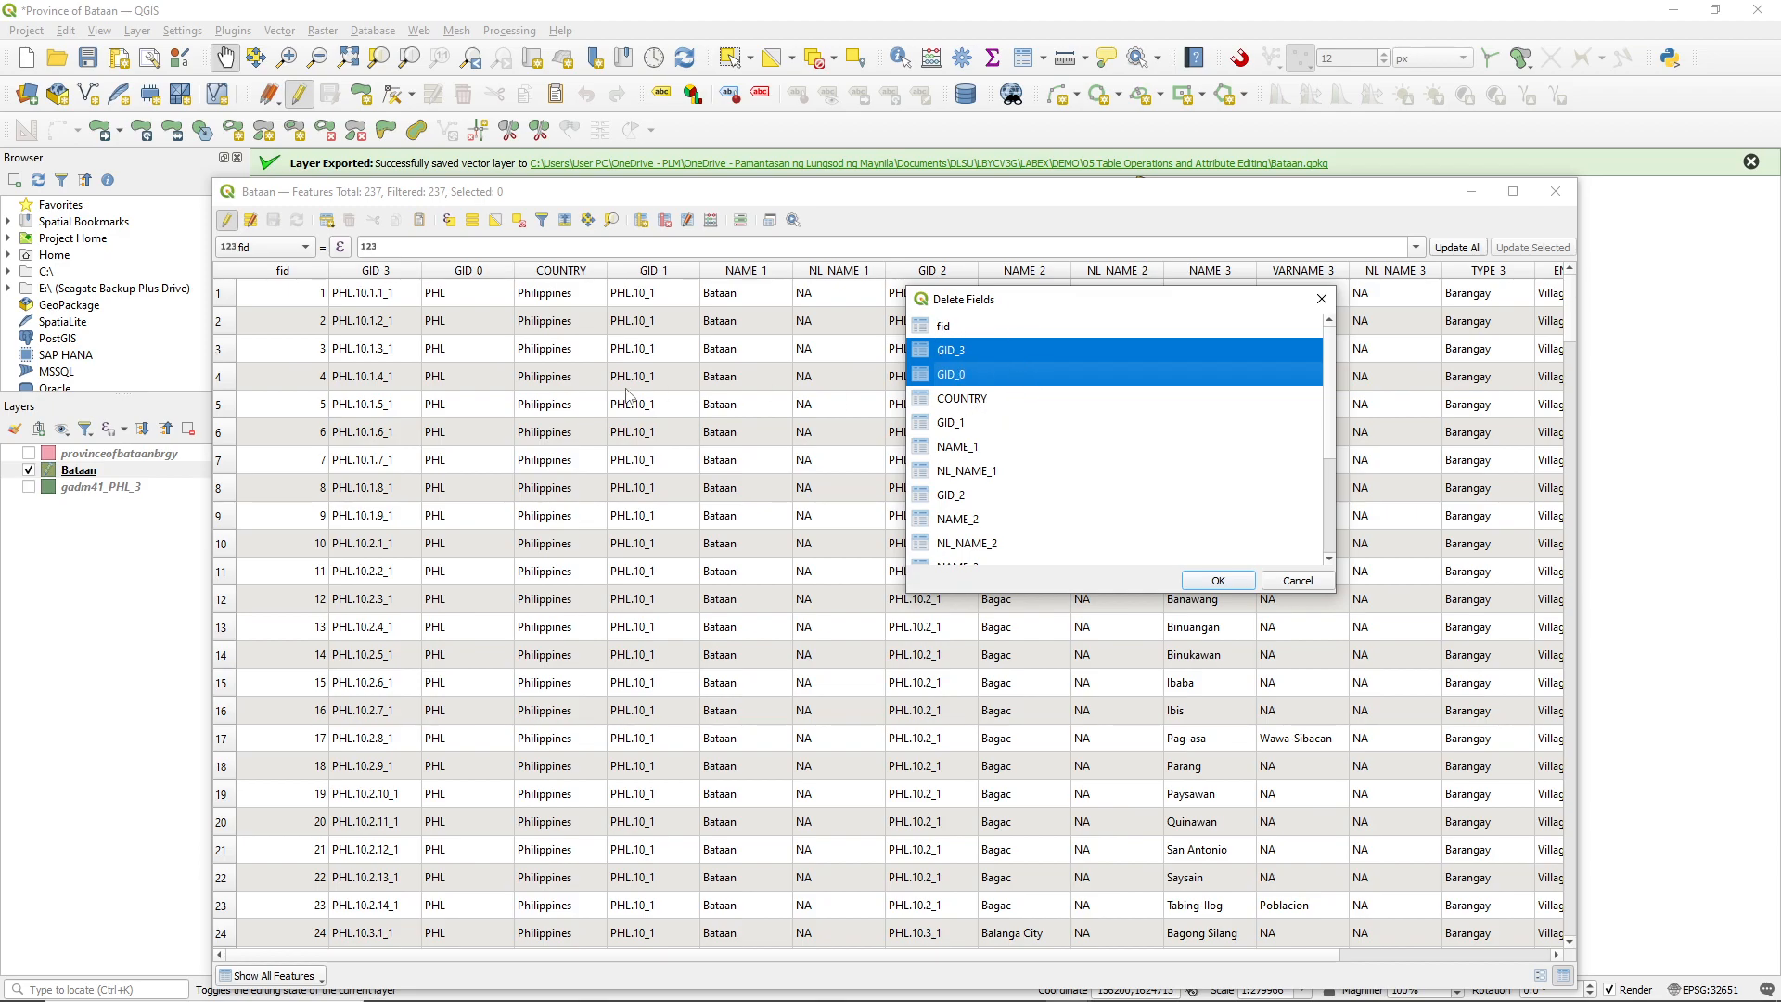
pyautogui.keyDown('ctrl'); pyautogui.click(948, 425); pyautogui.keyUp('ctrl')
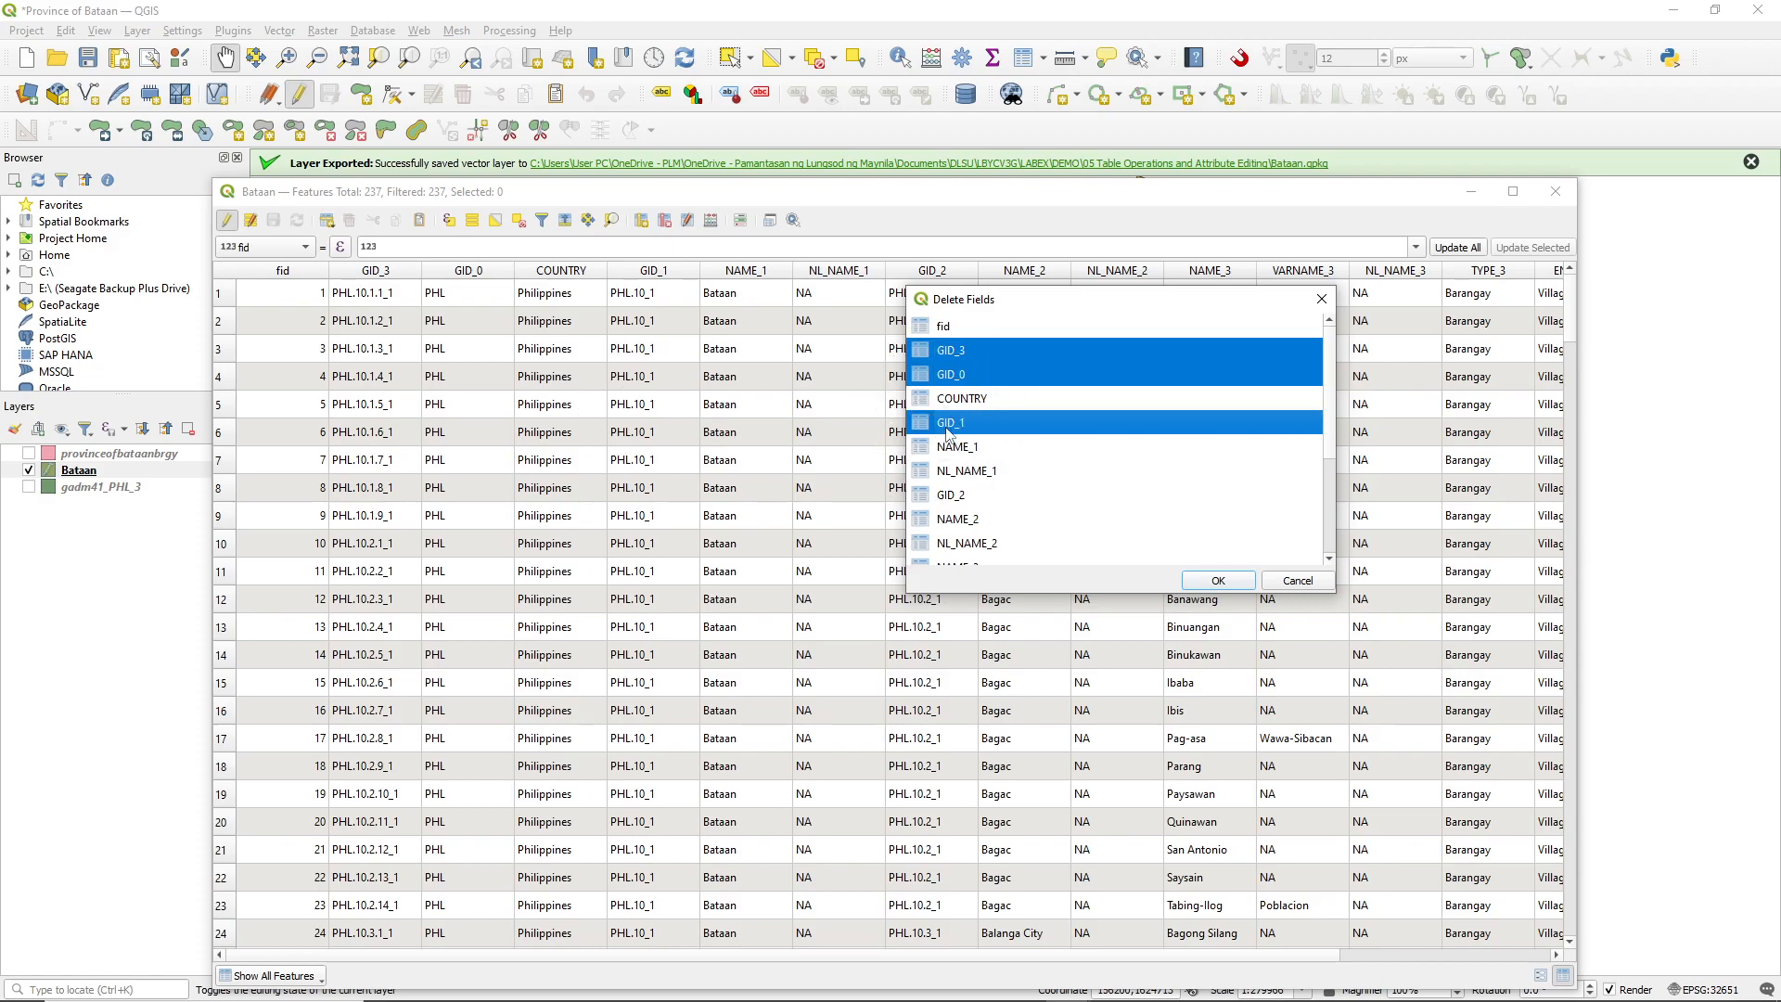
pyautogui.keyDown('ctrl'); pyautogui.click(990, 473); pyautogui.keyUp('ctrl')
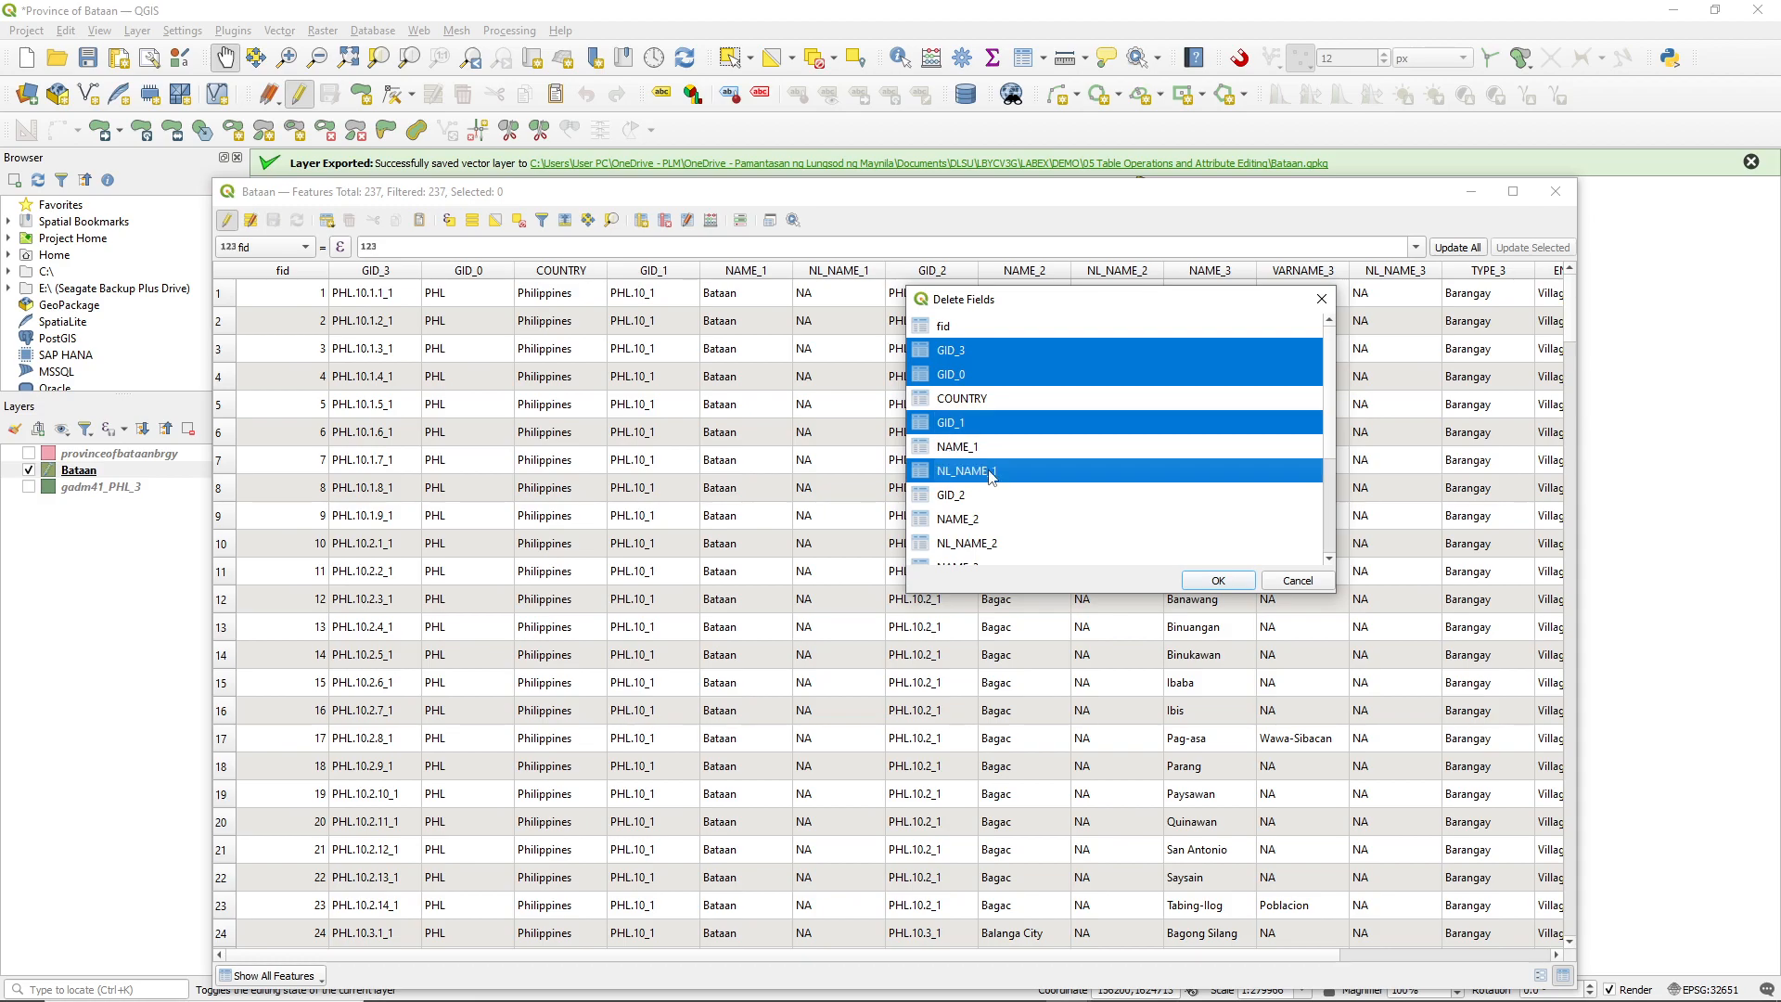
pyautogui.moveTo(1044, 306); pyautogui.dragTo(1205, 305)
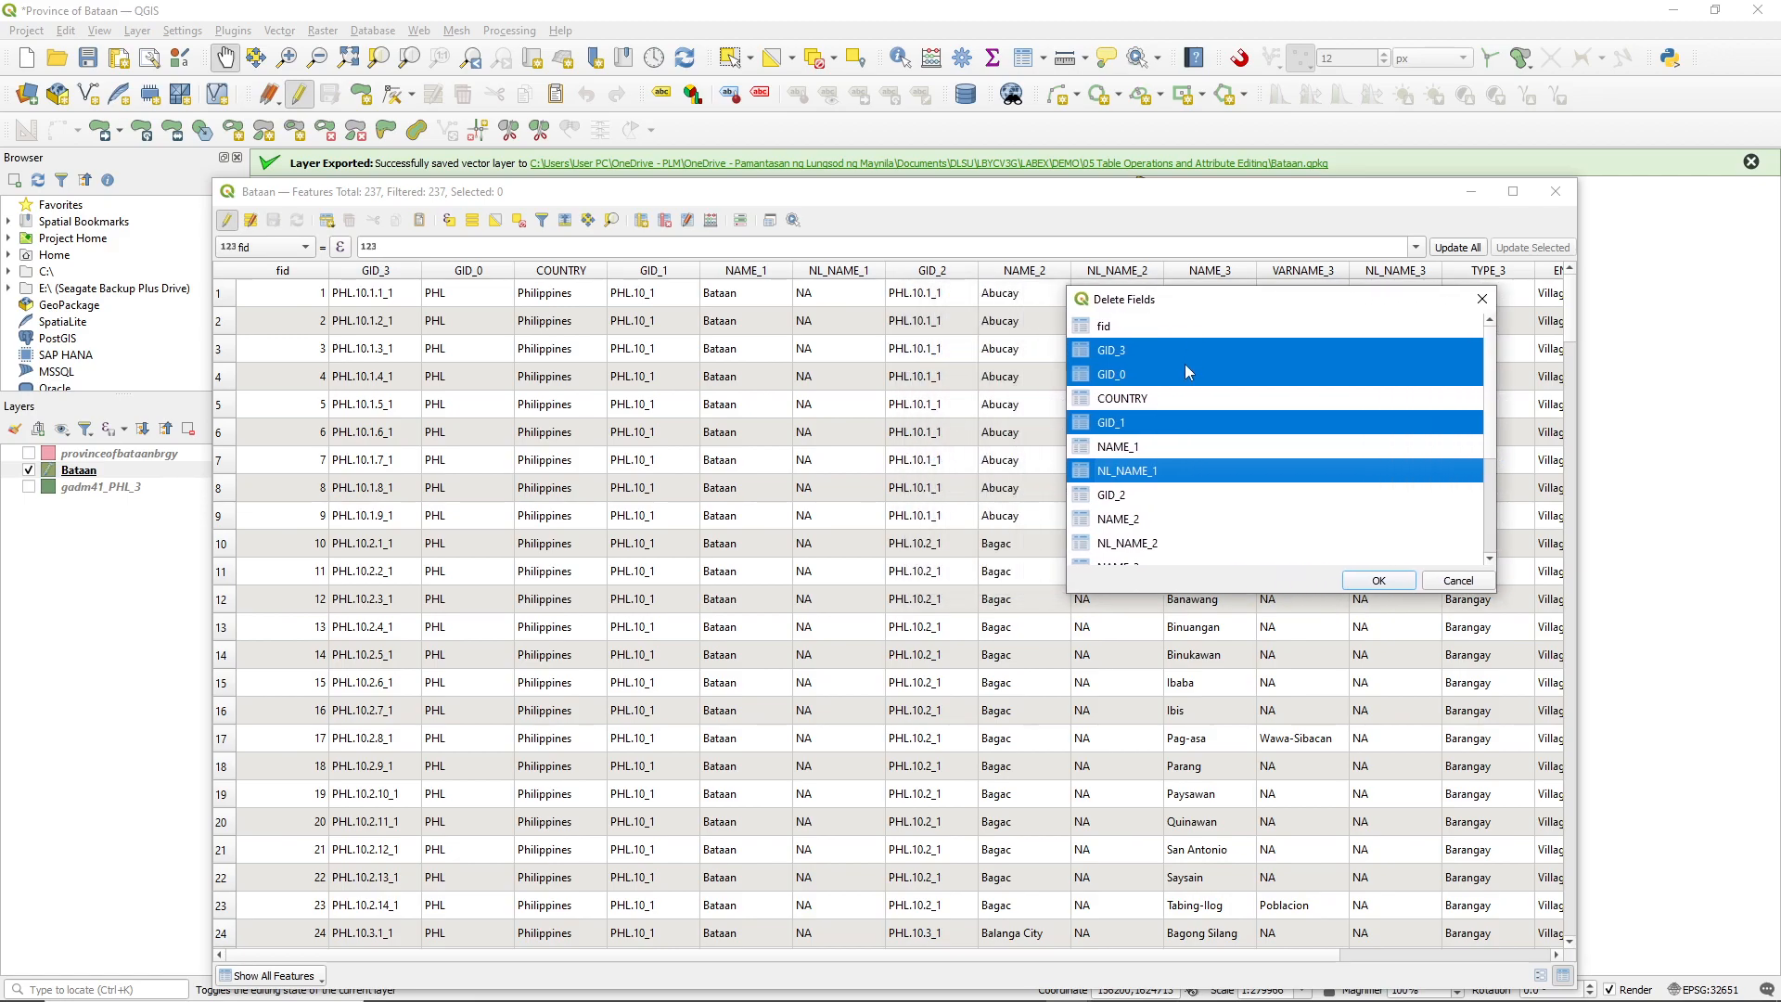
pyautogui.keyDown('ctrl'); pyautogui.click(1152, 496); pyautogui.keyUp('ctrl')
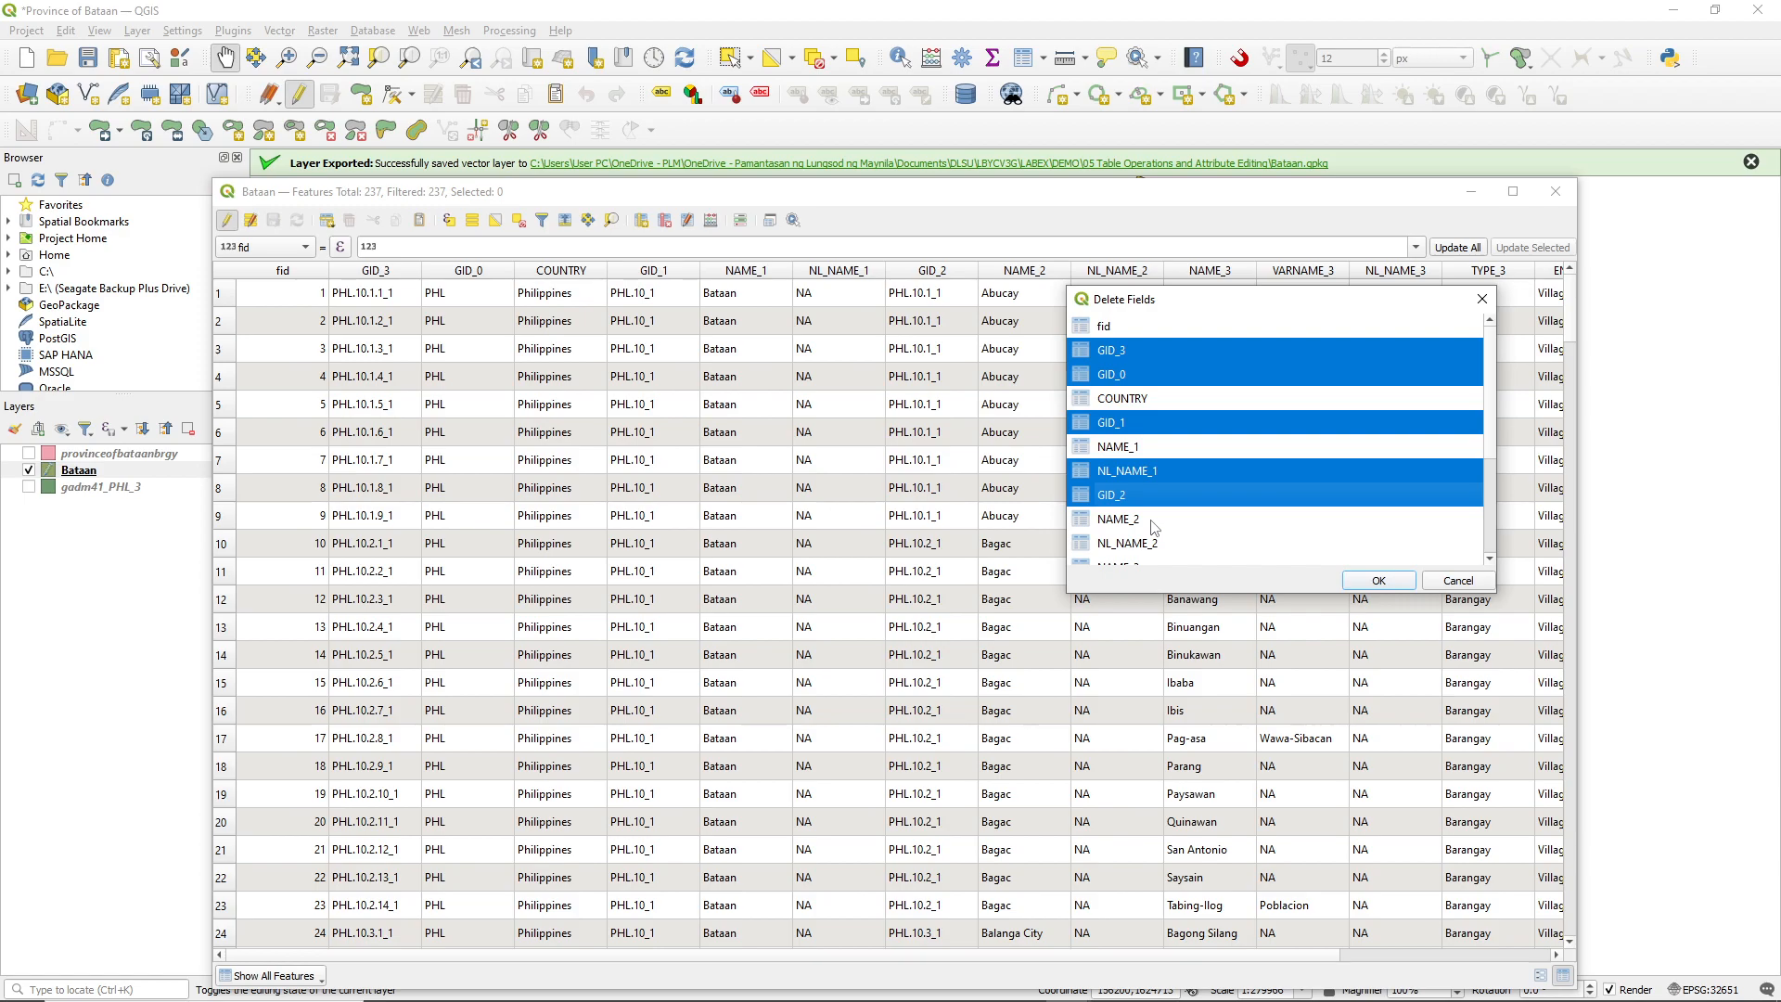
pyautogui.scroll(-2, 1154, 527)
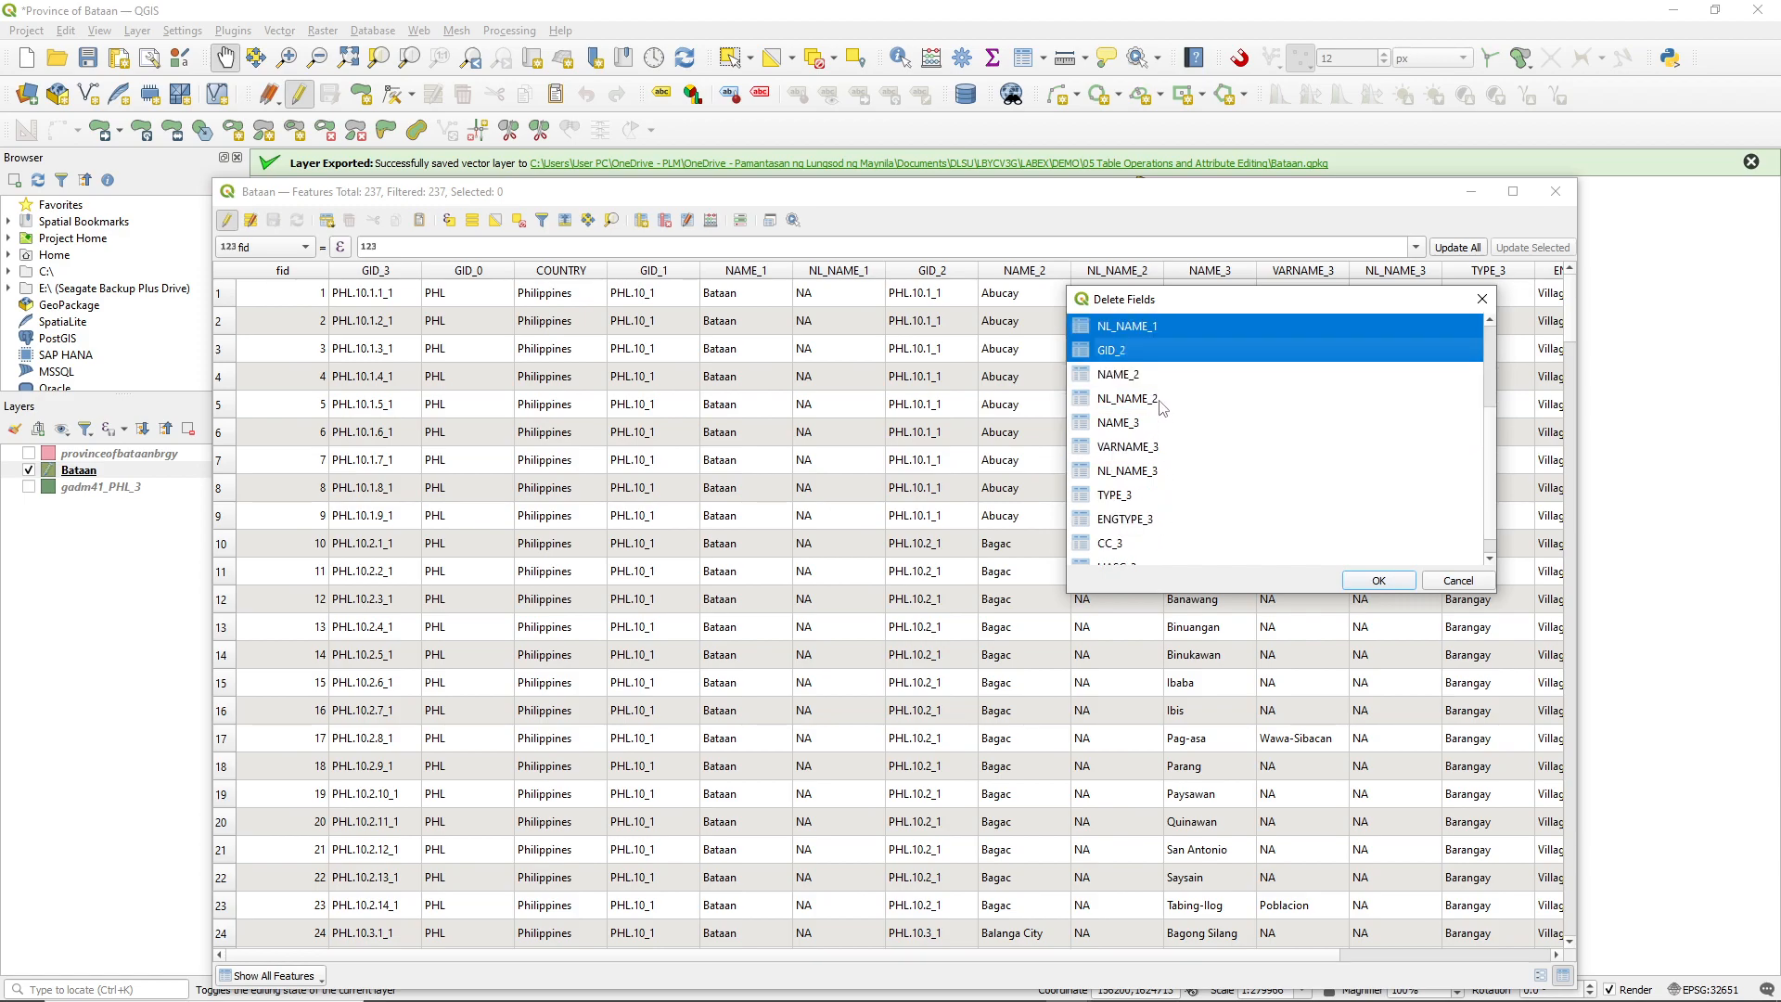
pyautogui.click(1162, 401)
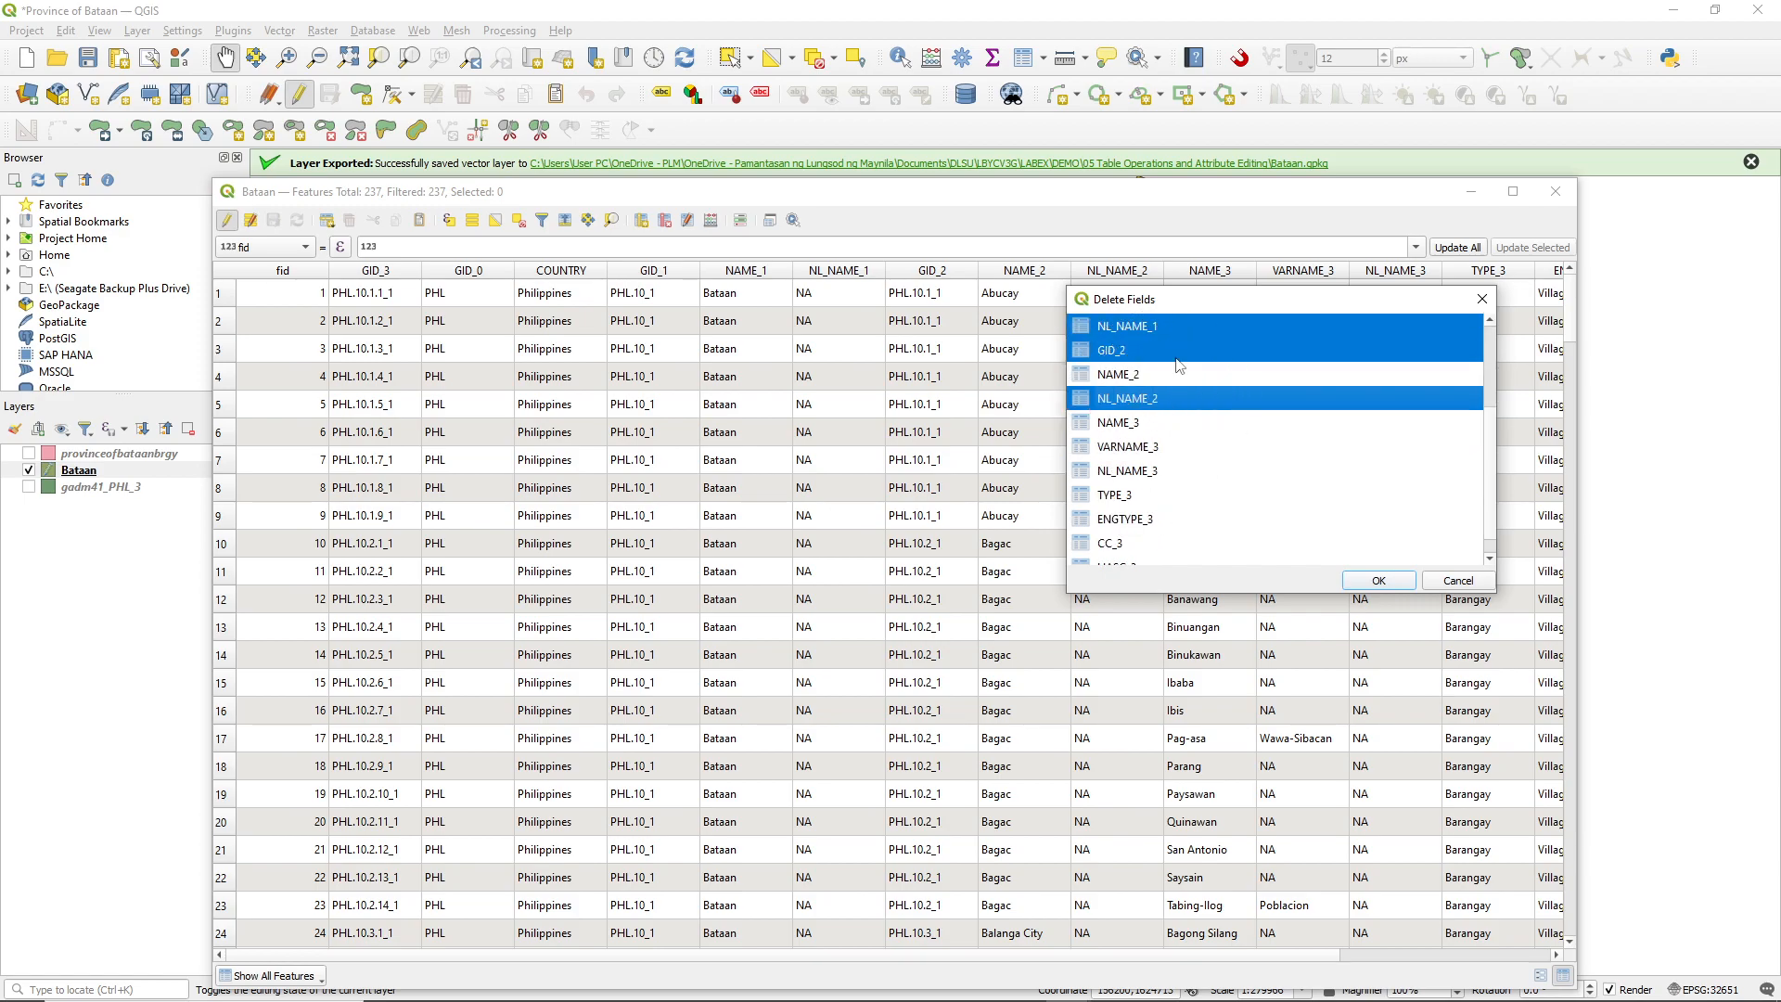
pyautogui.moveTo(1192, 301); pyautogui.dragTo(1343, 304)
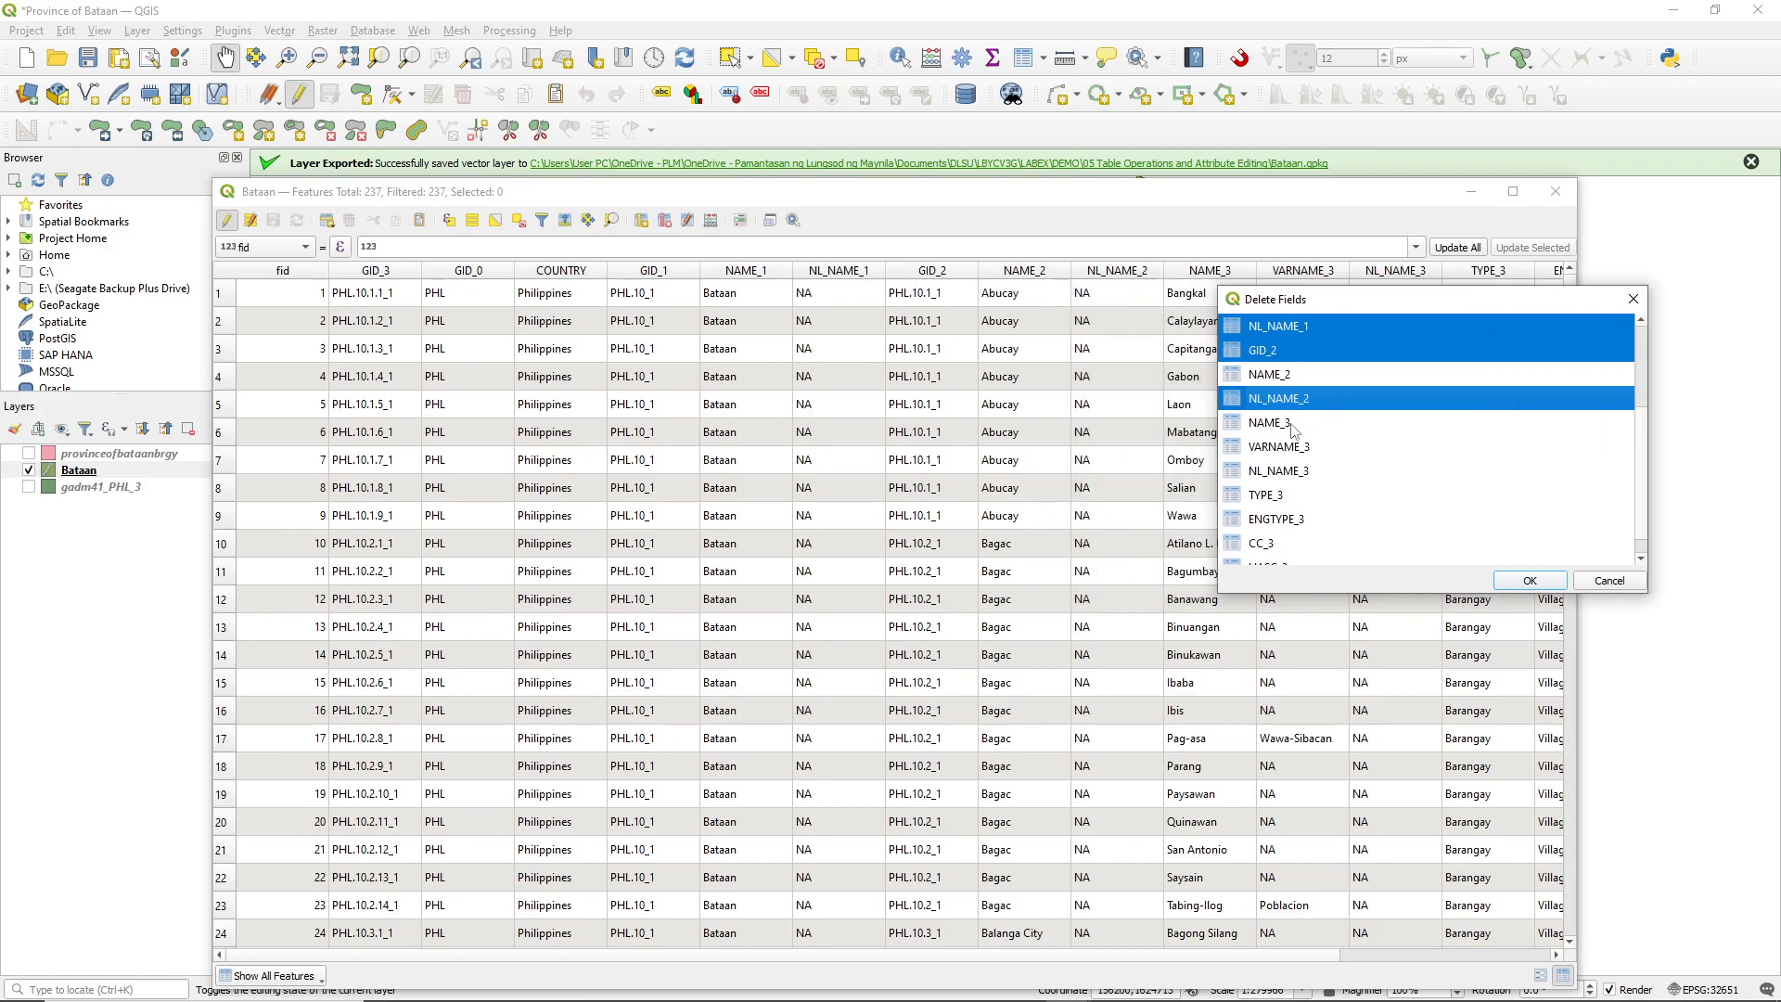
pyautogui.moveTo(1354, 304); pyautogui.dragTo(560, 373)
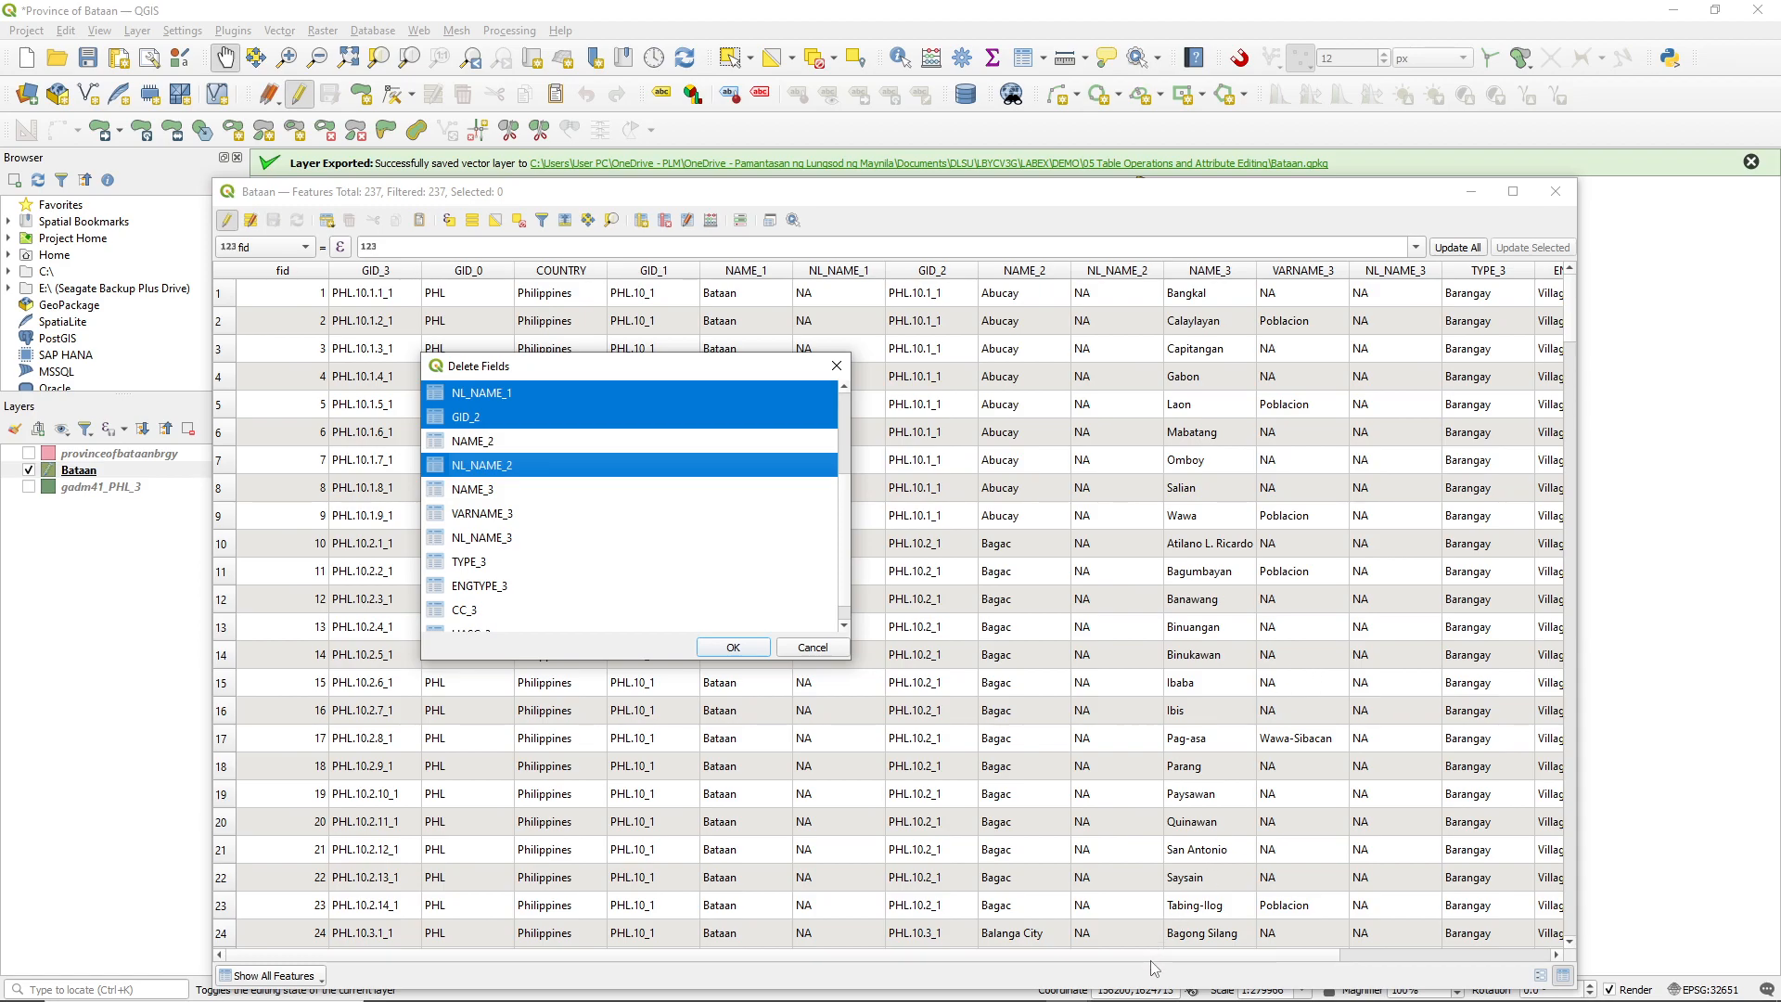
pyautogui.scroll(-1, 670, 527)
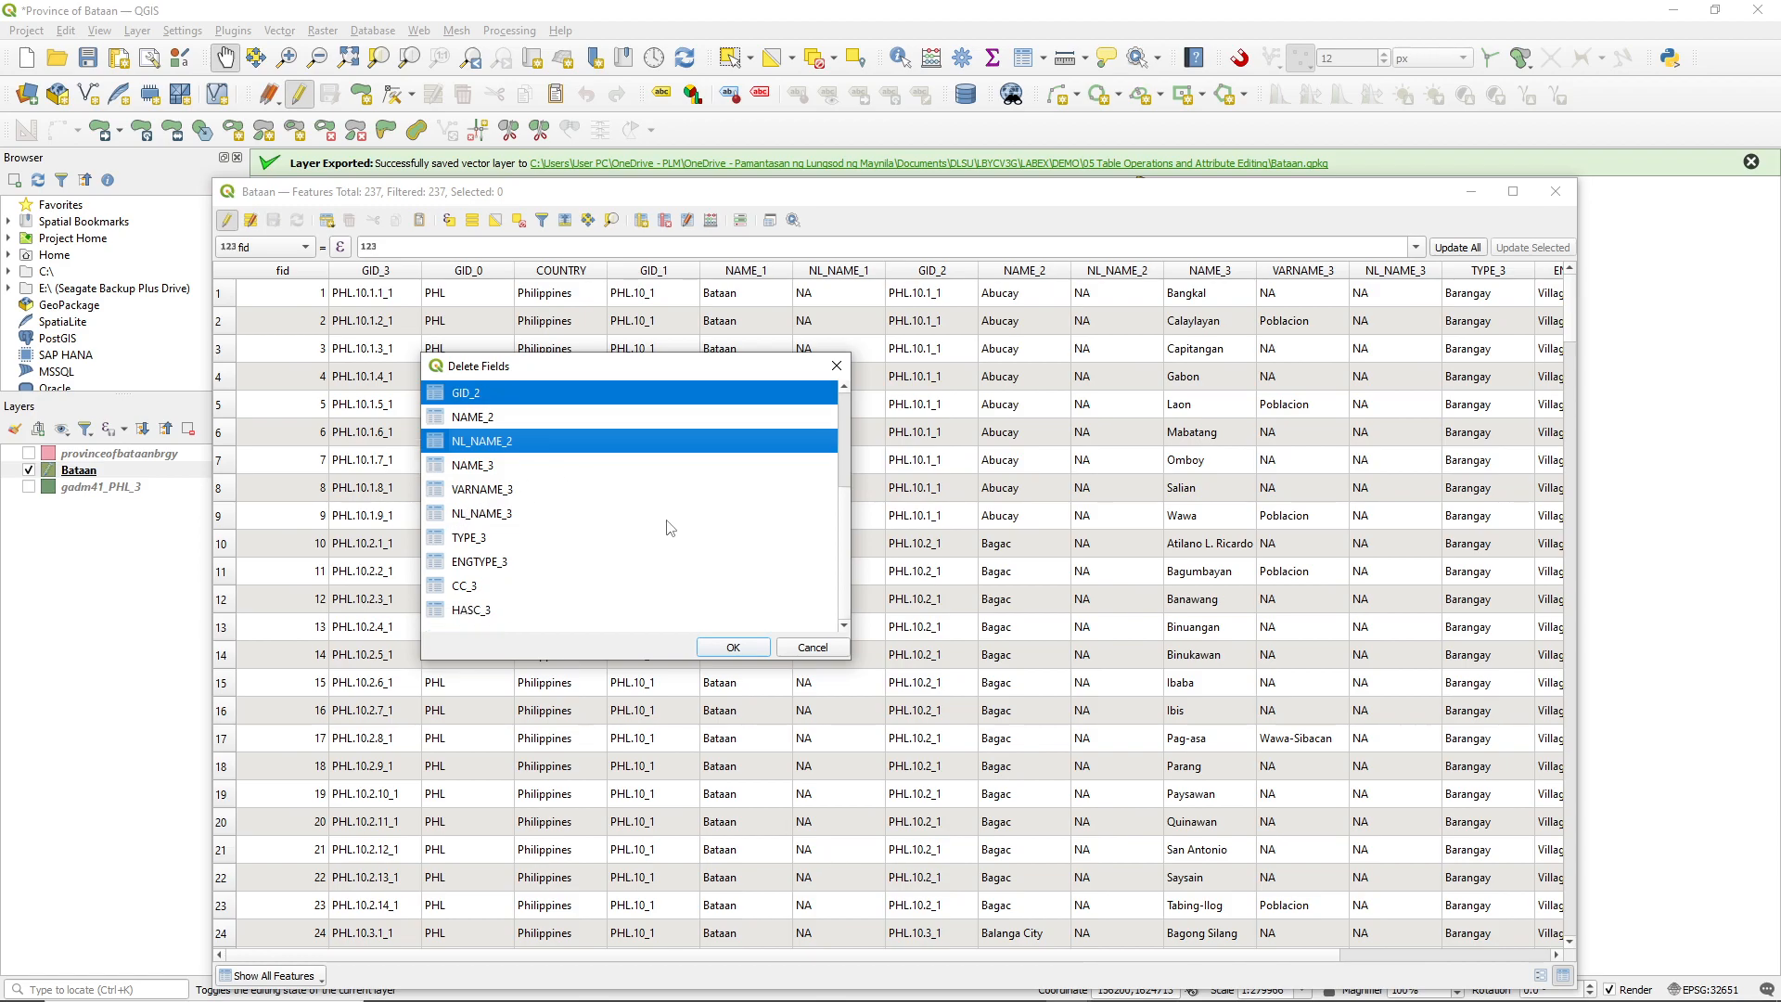
pyautogui.scroll(3, 671, 528)
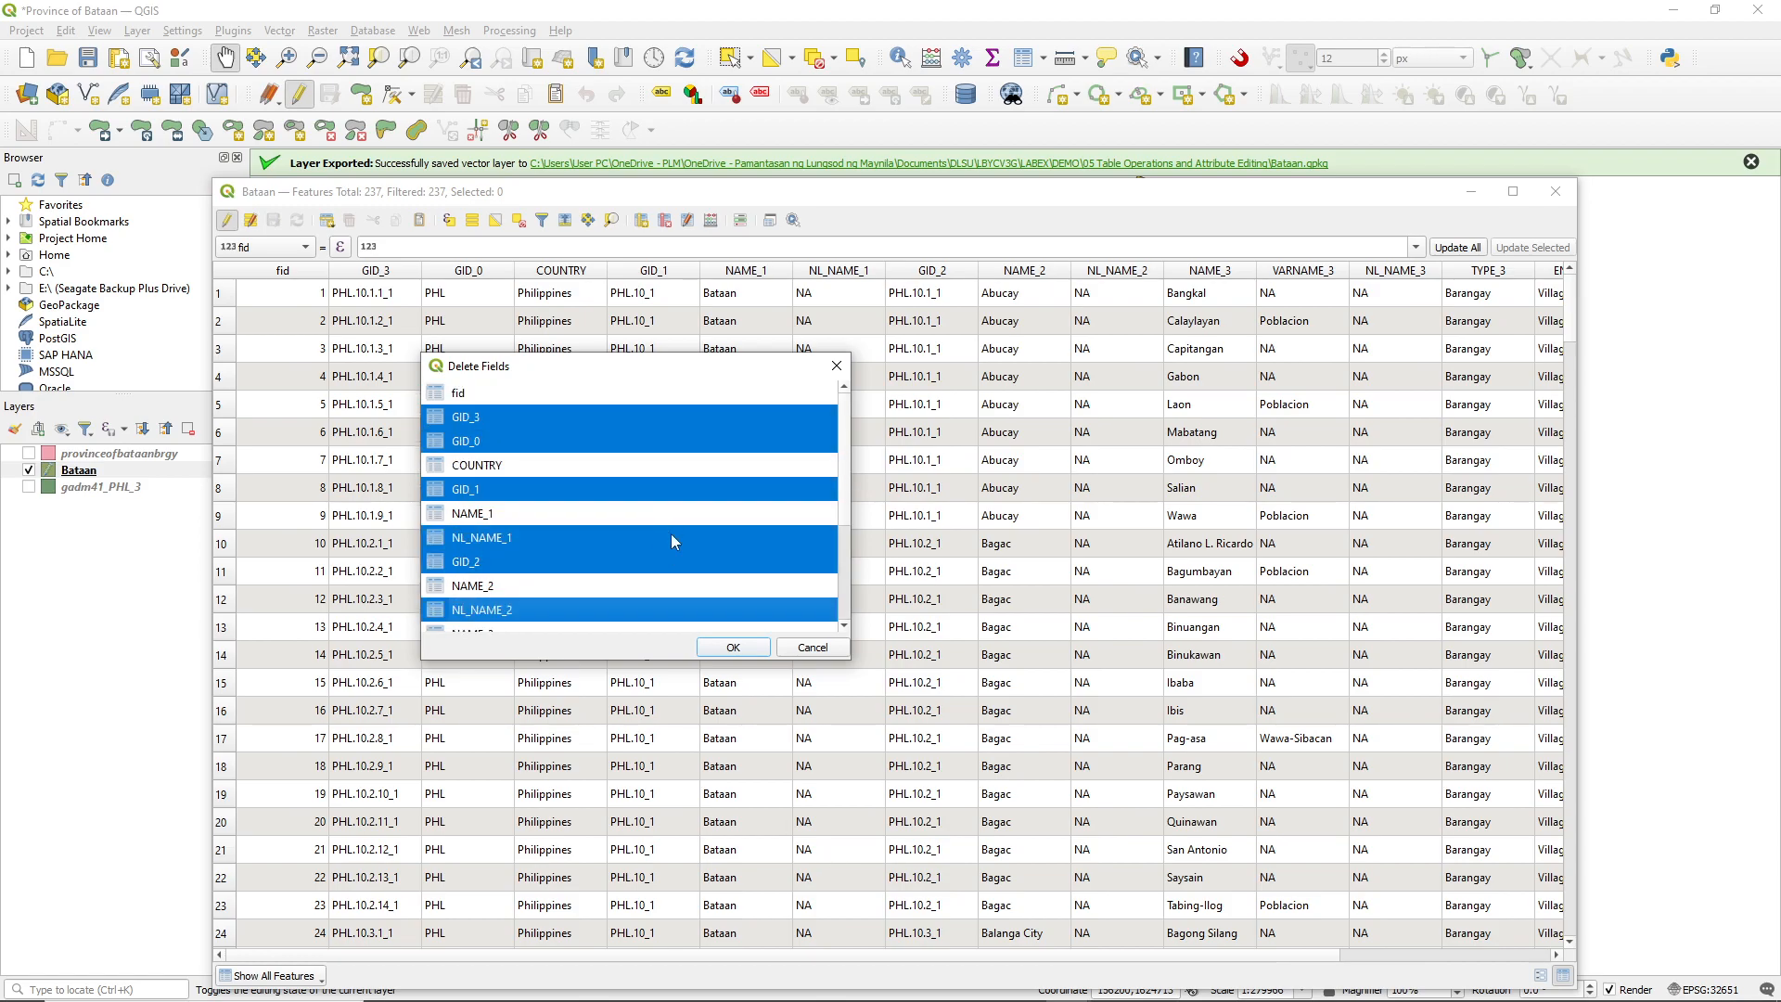
pyautogui.click(734, 648)
# - Look through the Bataan records to examine which of the remaining fields hold useful values
pyautogui.scroll(-8, 1002, 548)
pyautogui.scroll(8, 998, 548)
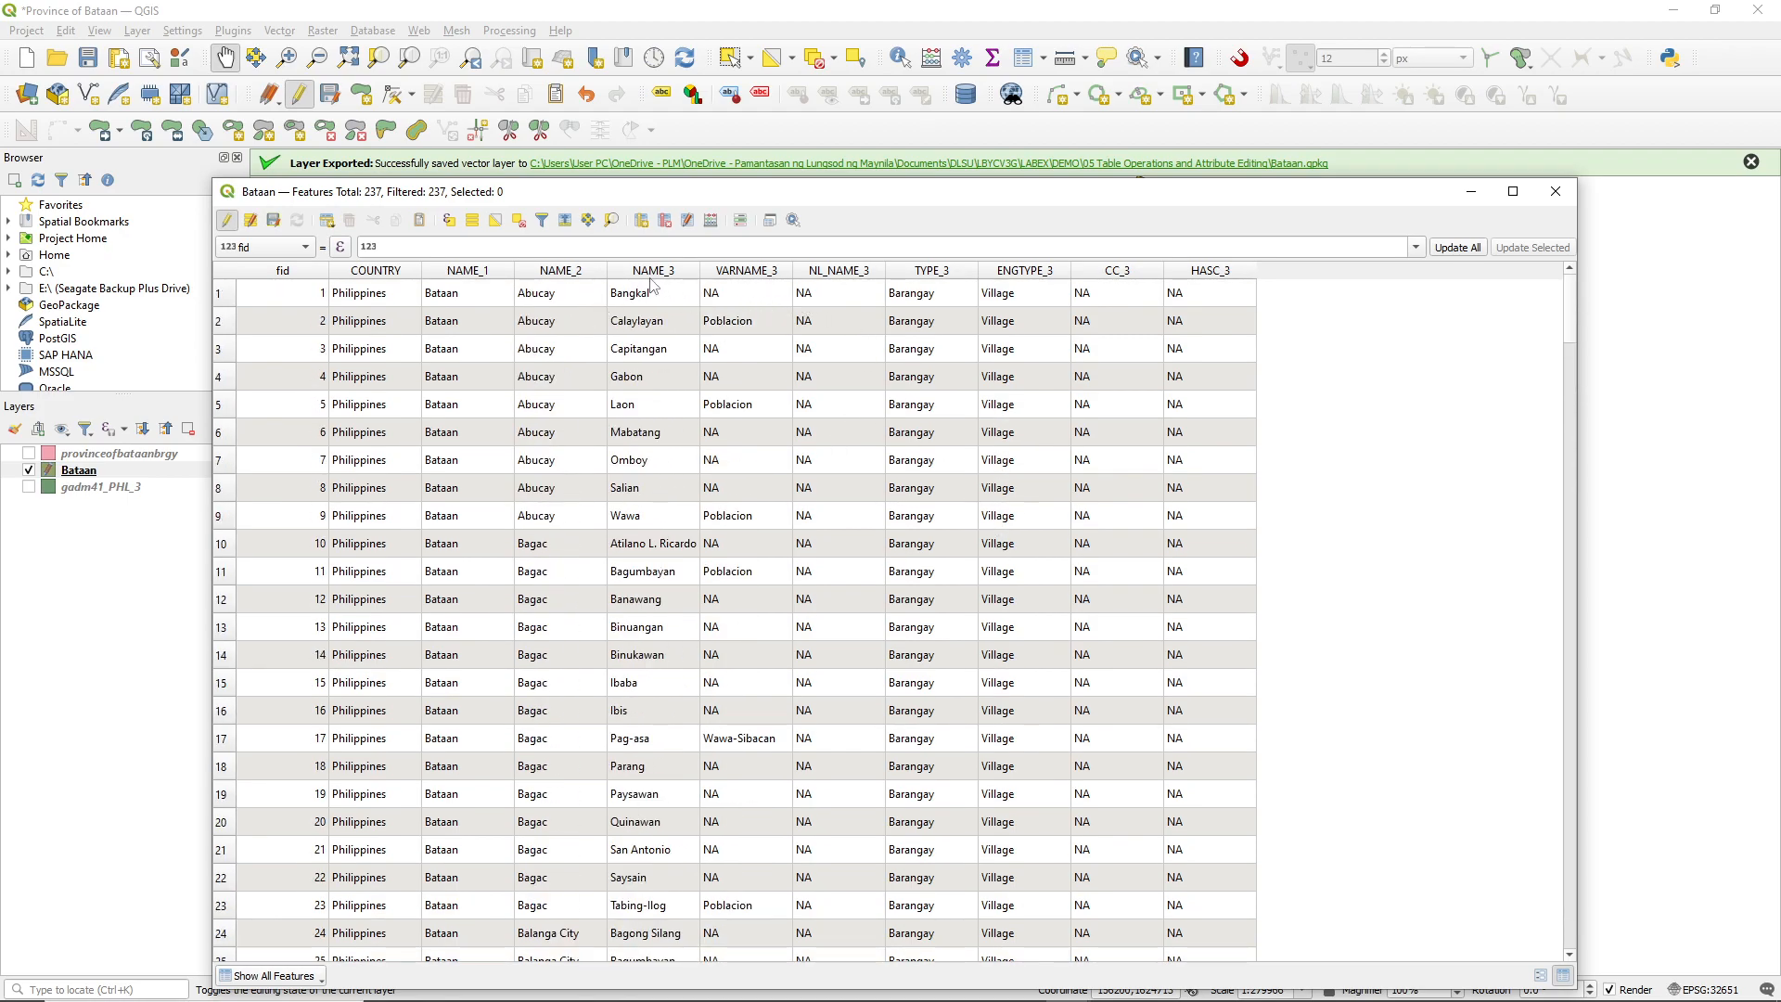
pyautogui.scroll(-13, 881, 378)
pyautogui.scroll(13, 884, 380)
pyautogui.scroll(-20, 847, 371)
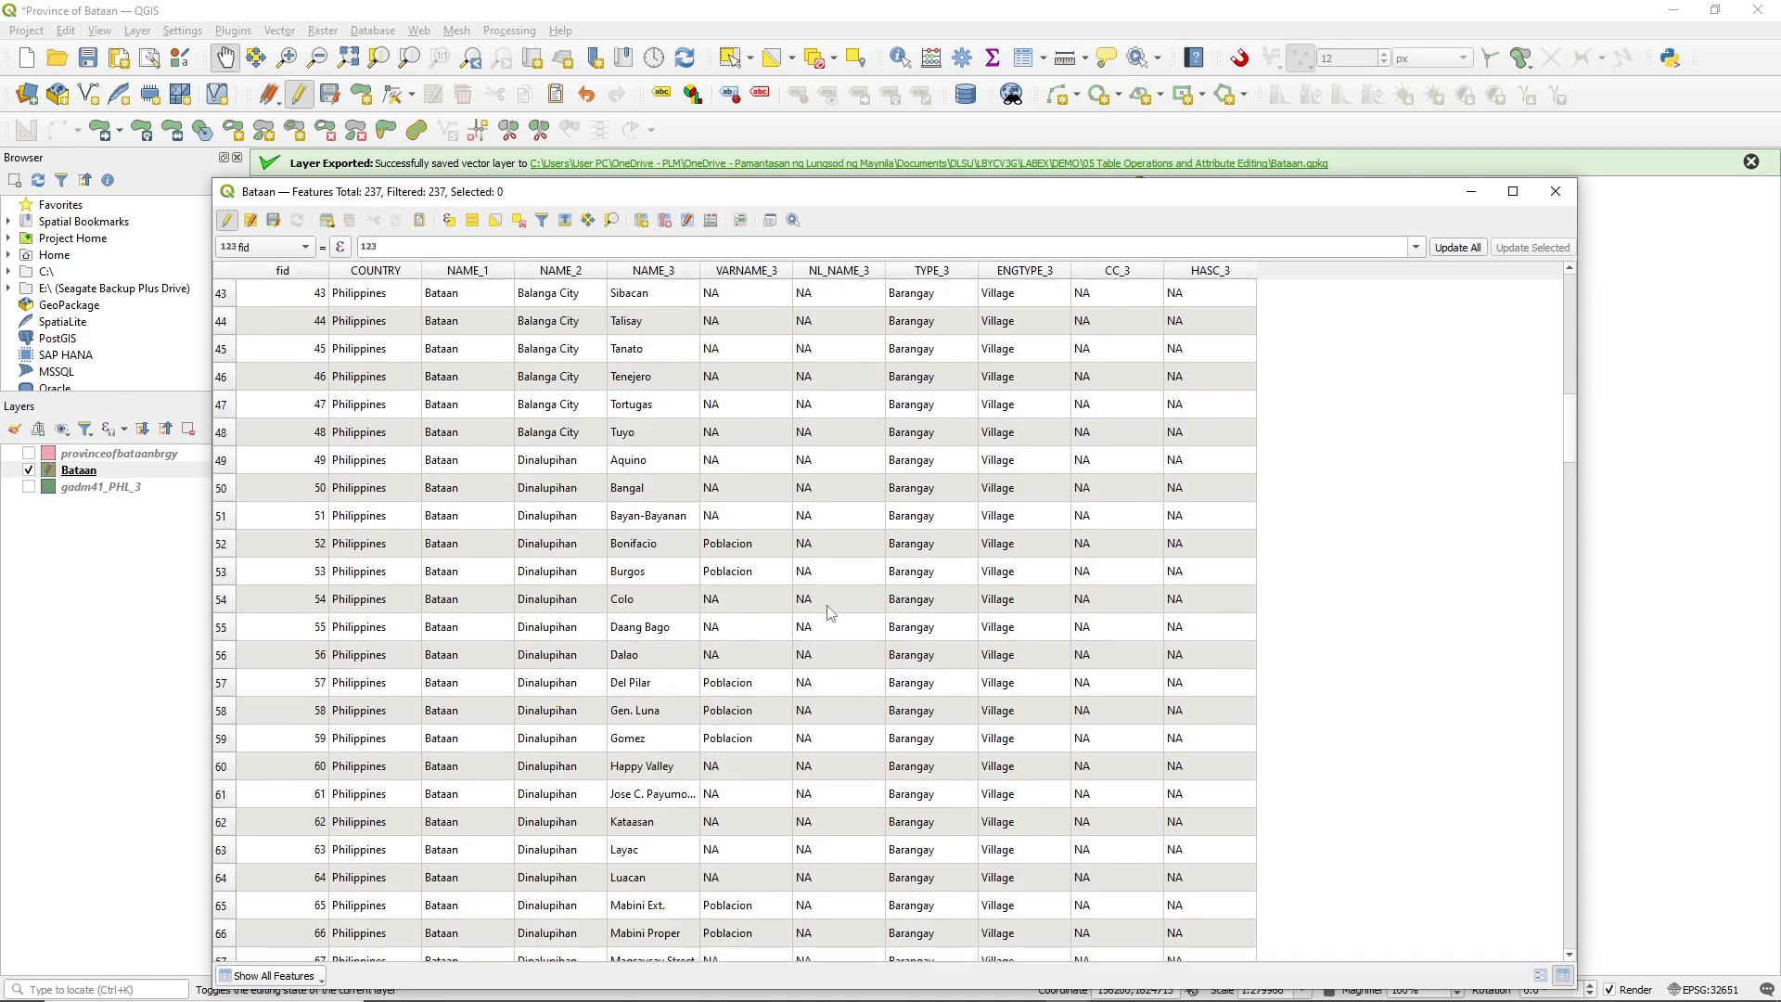
pyautogui.scroll(-17, 838, 607)
pyautogui.scroll(15, 888, 605)
pyautogui.scroll(-8, 907, 604)
pyautogui.scroll(-20, 914, 612)
pyautogui.scroll(17, 943, 629)
pyautogui.scroll(20, 948, 636)
pyautogui.scroll(13, 1178, 403)
pyautogui.scroll(5, 1178, 404)
# - Delete the fields NL_NAME_3, TYPE_3, ENGTYPE_3, CC_3 and HASC_3 from the Bataan attribute table
pyautogui.click(664, 220)
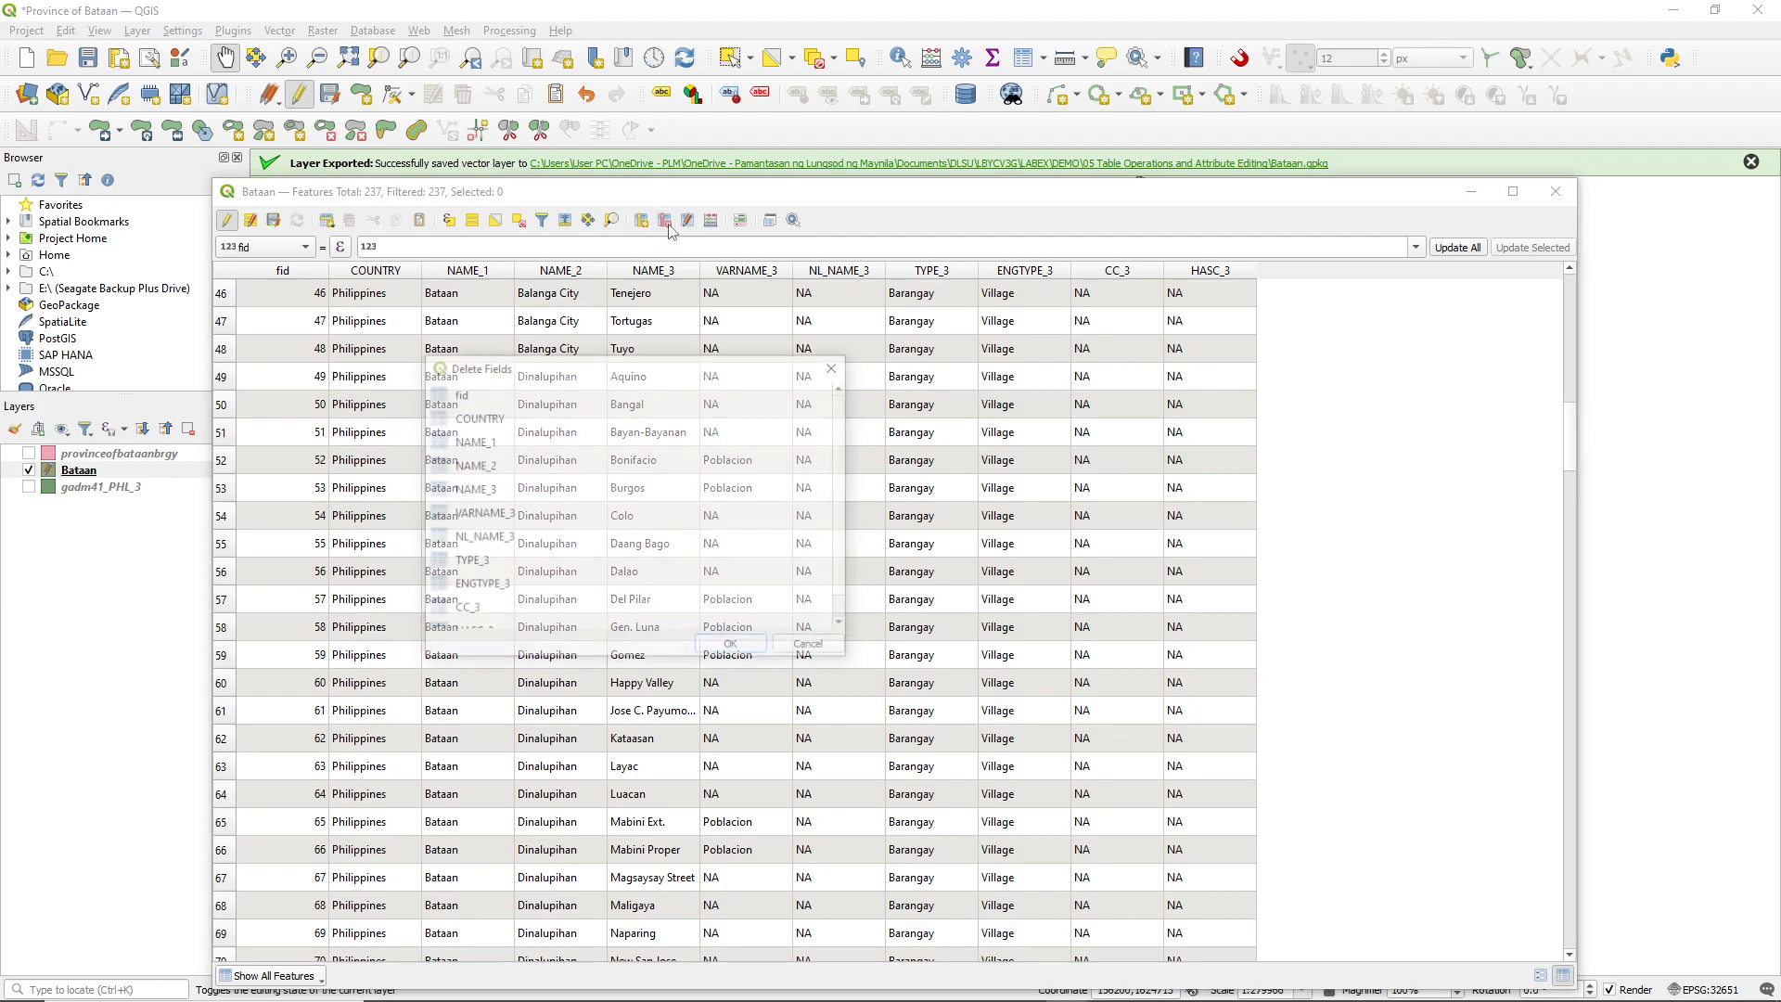
pyautogui.scroll(-1, 547, 478)
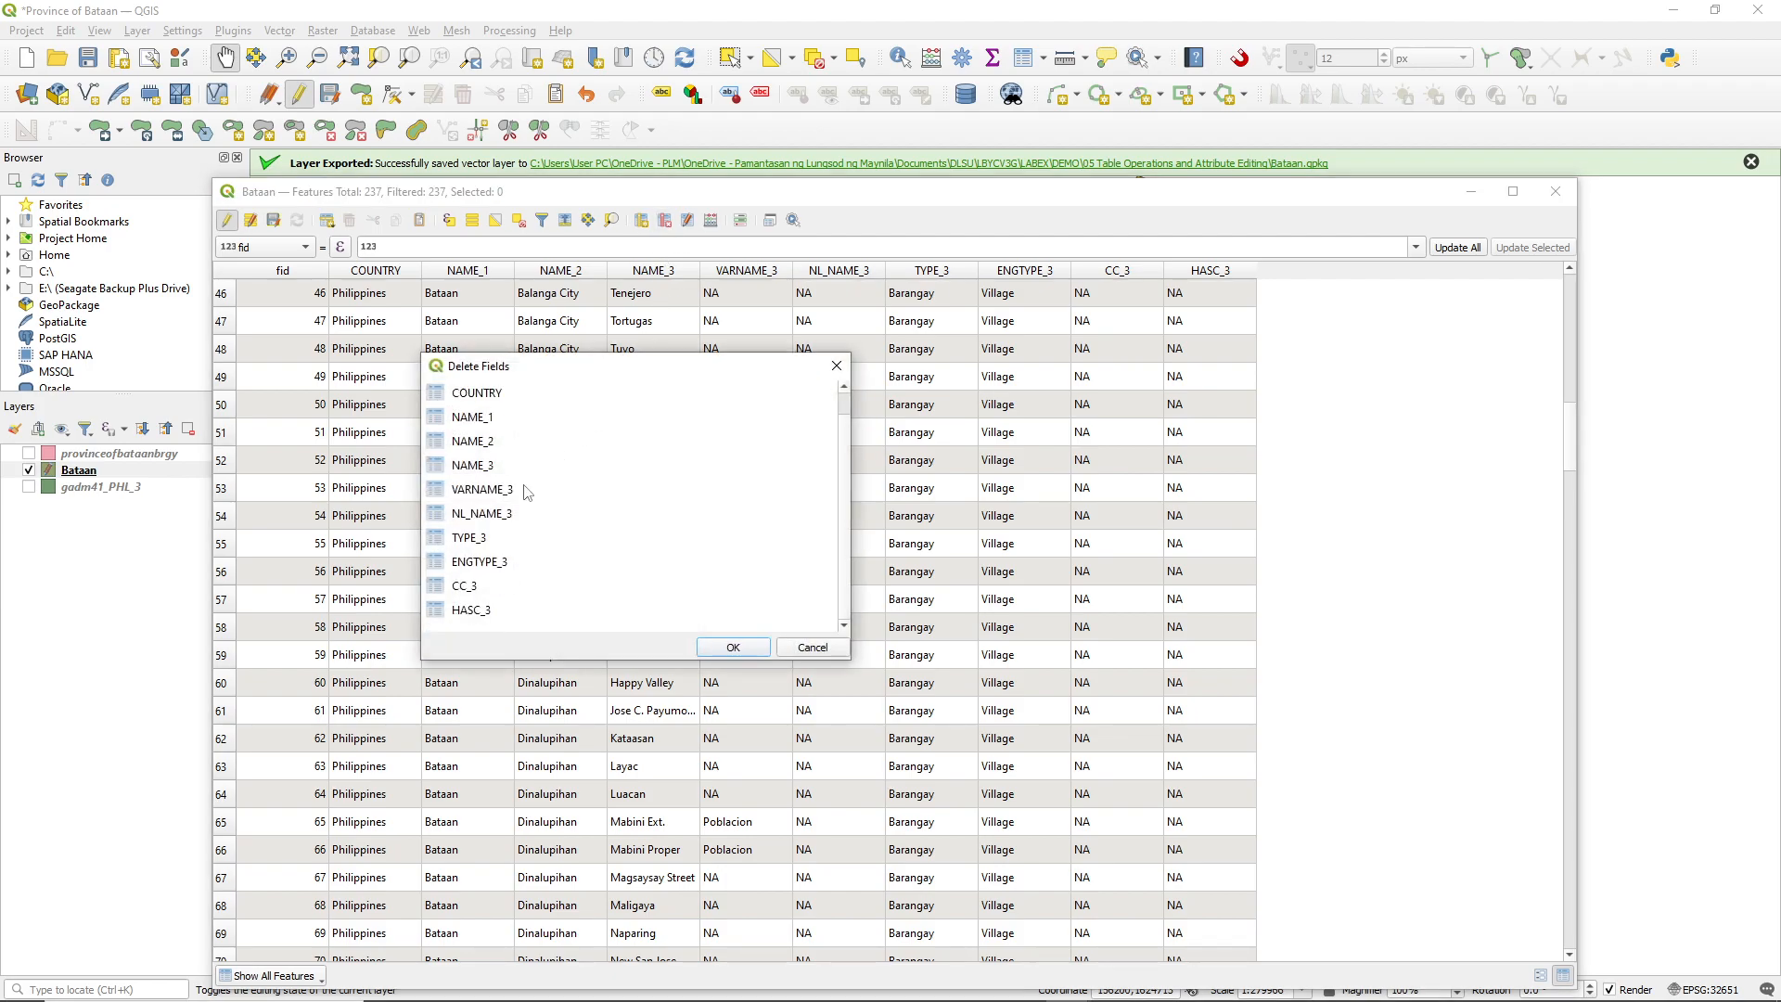
pyautogui.click(501, 521)
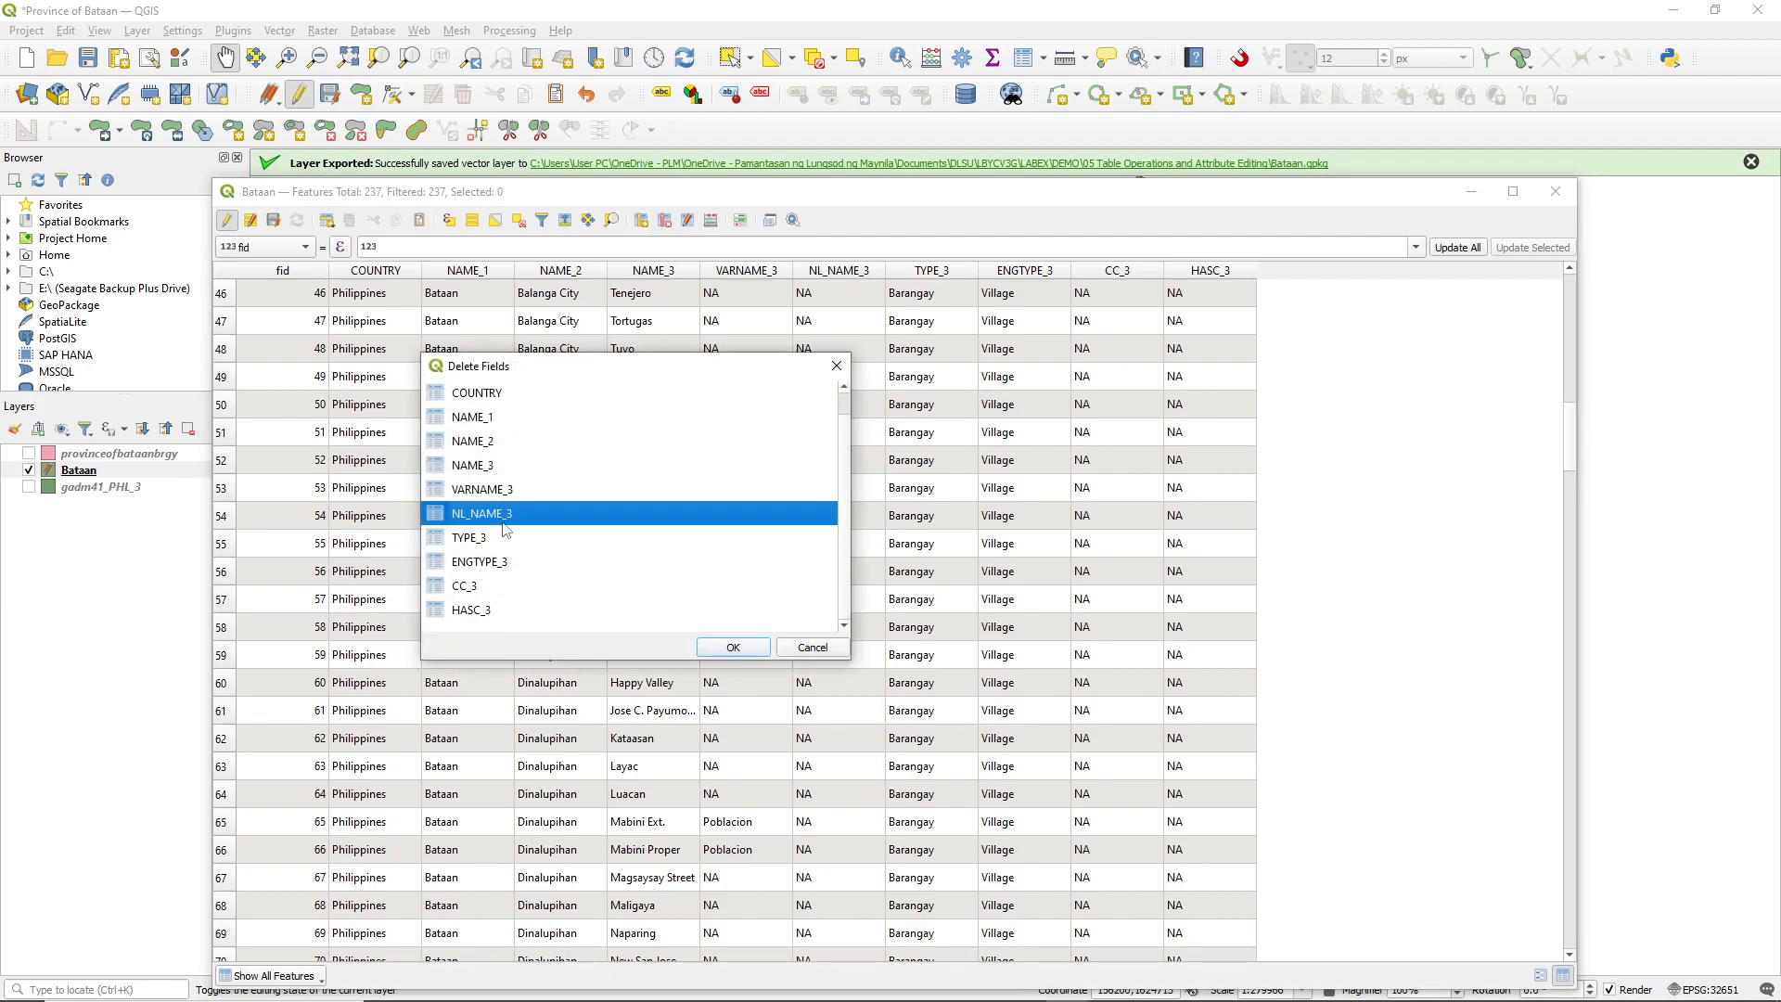
pyautogui.keyDown('ctrl'); pyautogui.click(499, 541); pyautogui.keyUp('ctrl')
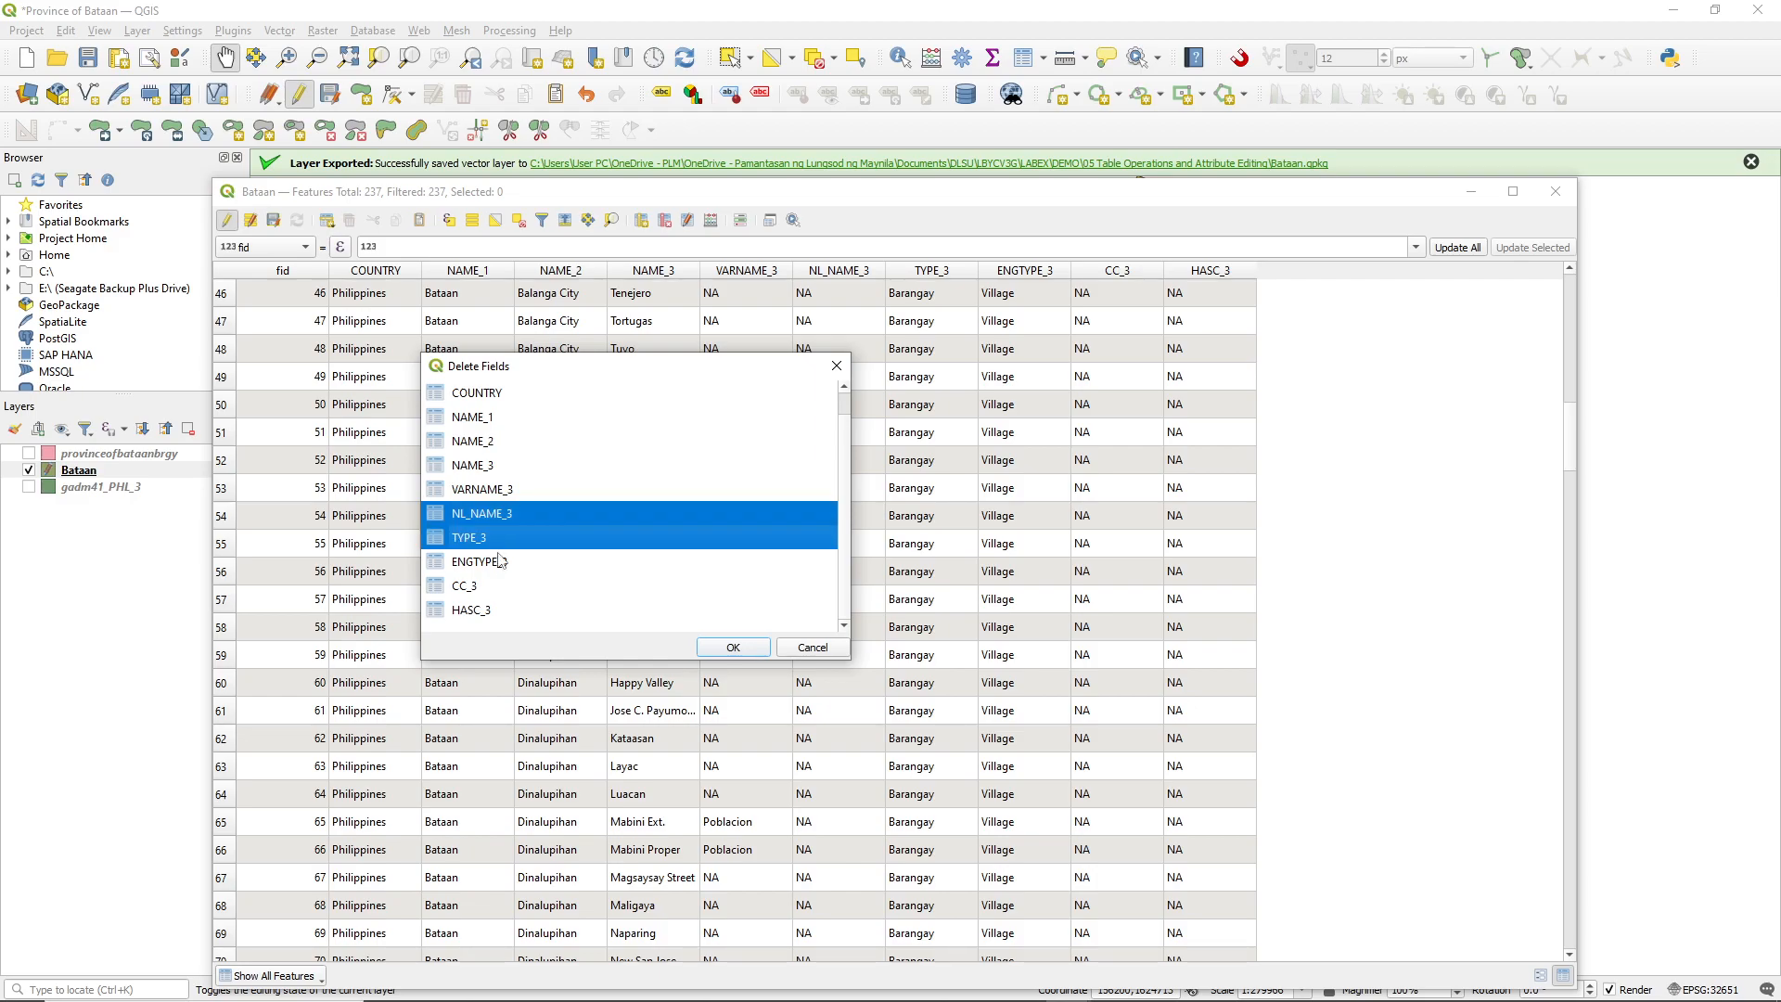
pyautogui.keyDown('ctrl'); pyautogui.click(498, 563); pyautogui.keyUp('ctrl')
pyautogui.keyDown('ctrl'); pyautogui.click(493, 591); pyautogui.keyUp('ctrl')
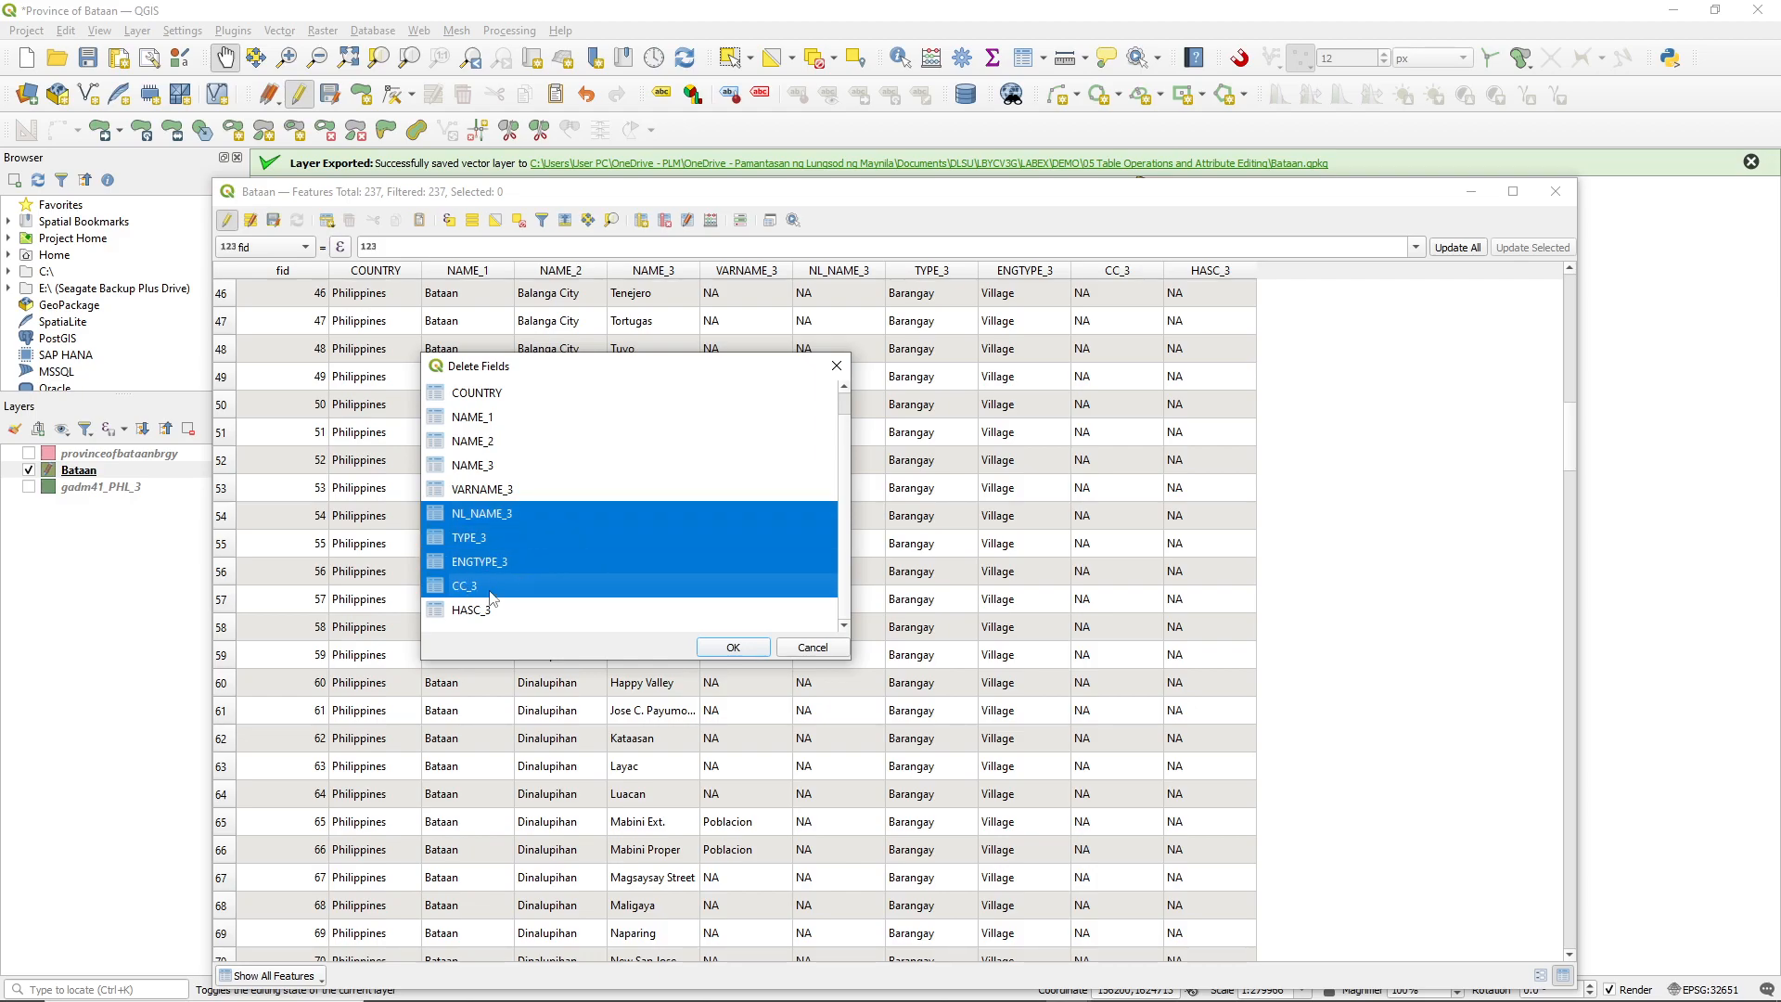
pyautogui.keyDown('ctrl'); pyautogui.click(502, 616); pyautogui.keyUp('ctrl')
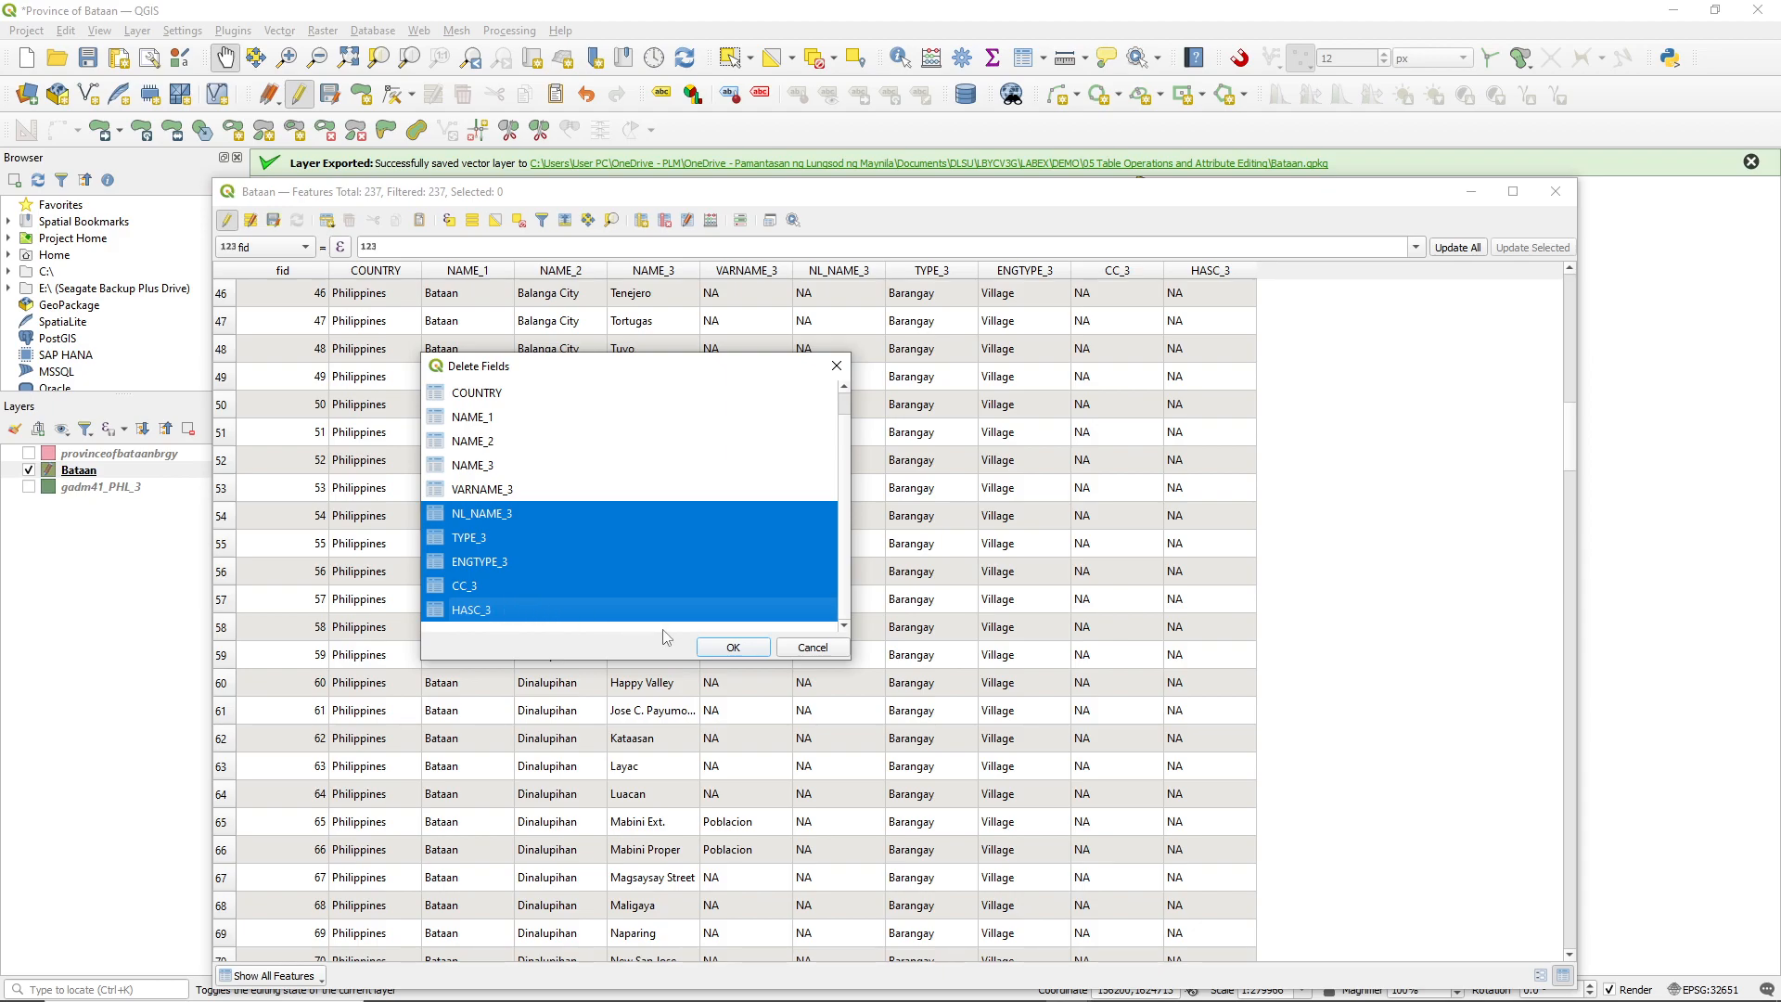
pyautogui.click(734, 643)
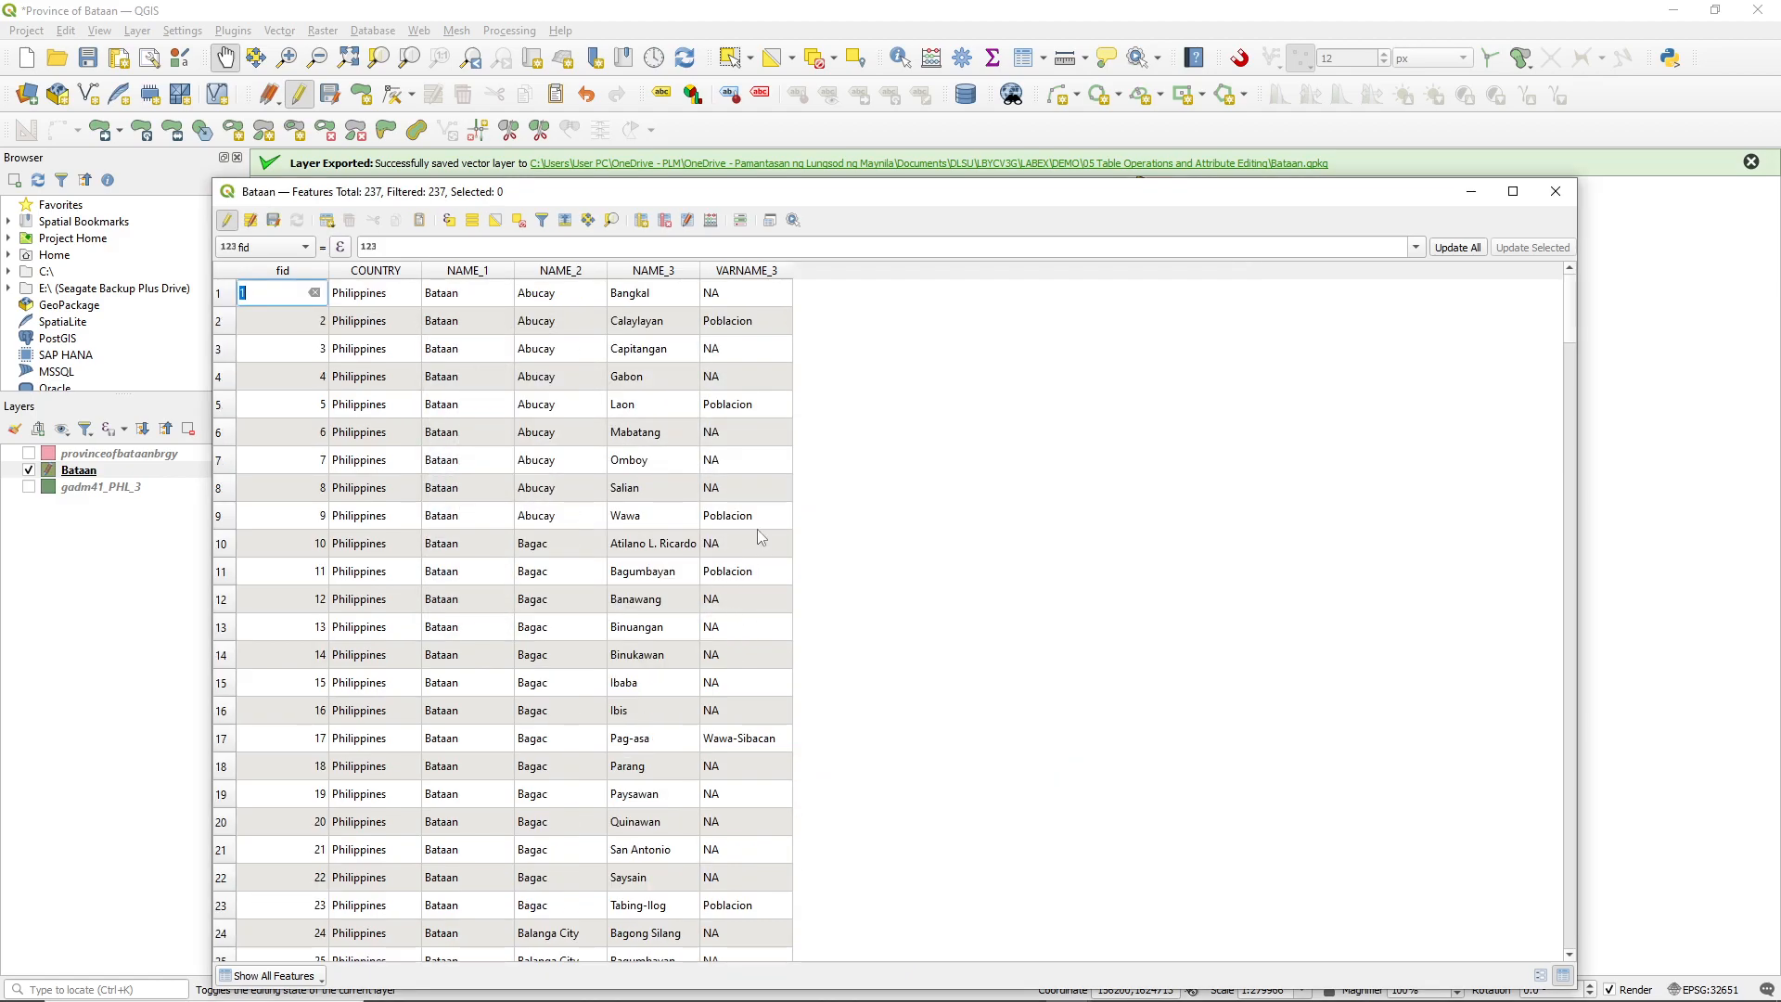
# - Review the remaining Bataan records, sort them by COUNTRY and check the column list in Organize Table columns
pyautogui.scroll(-4, 766, 570)
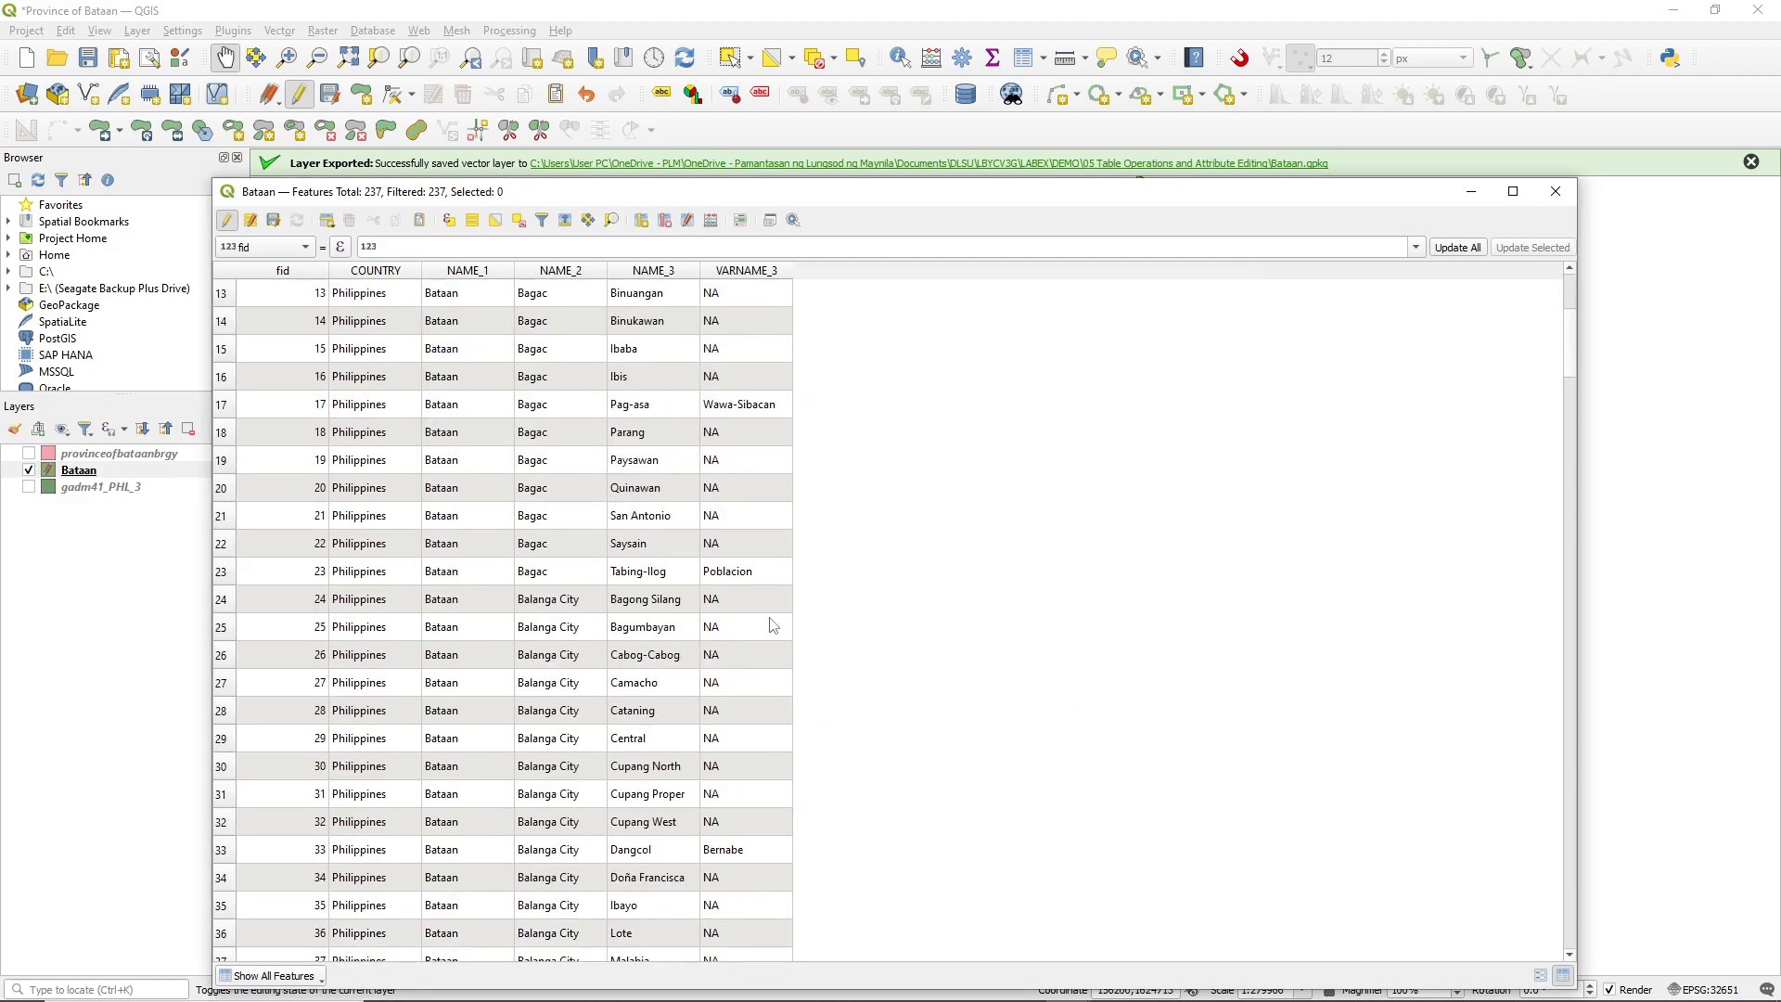
pyautogui.scroll(-10, 729, 694)
pyautogui.scroll(8, 729, 694)
pyautogui.scroll(6, 729, 694)
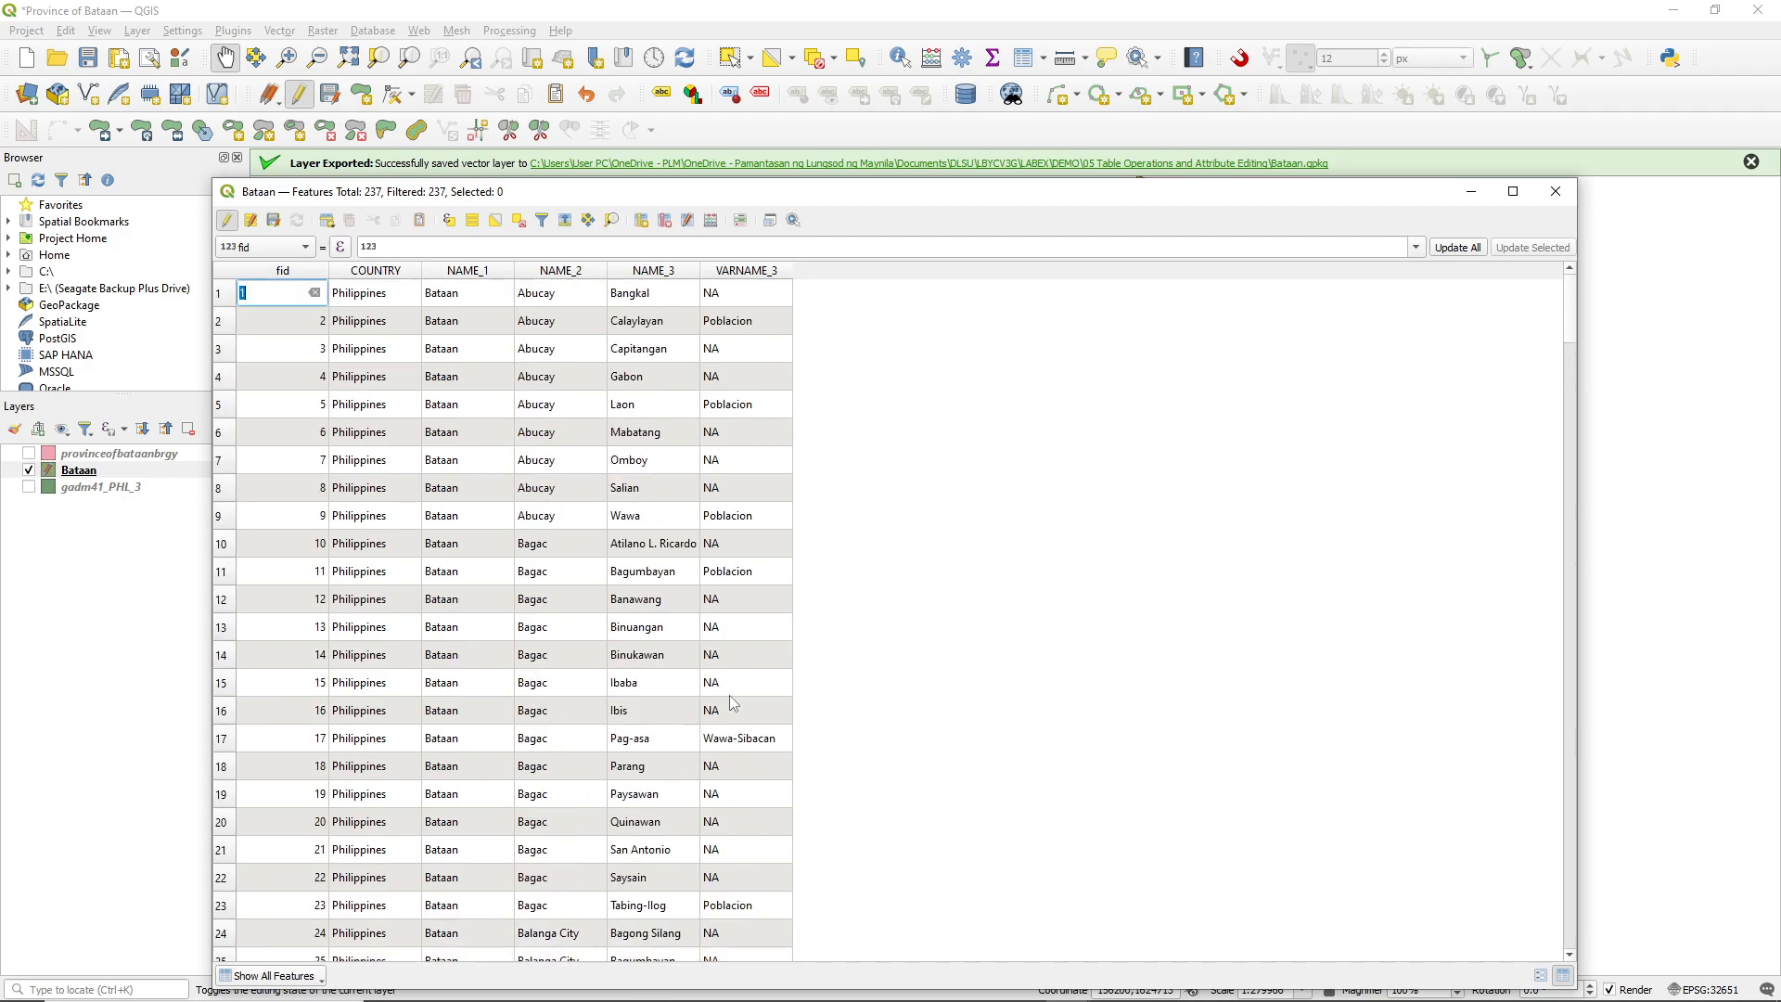
pyautogui.click(382, 270)
pyautogui.click(688, 223)
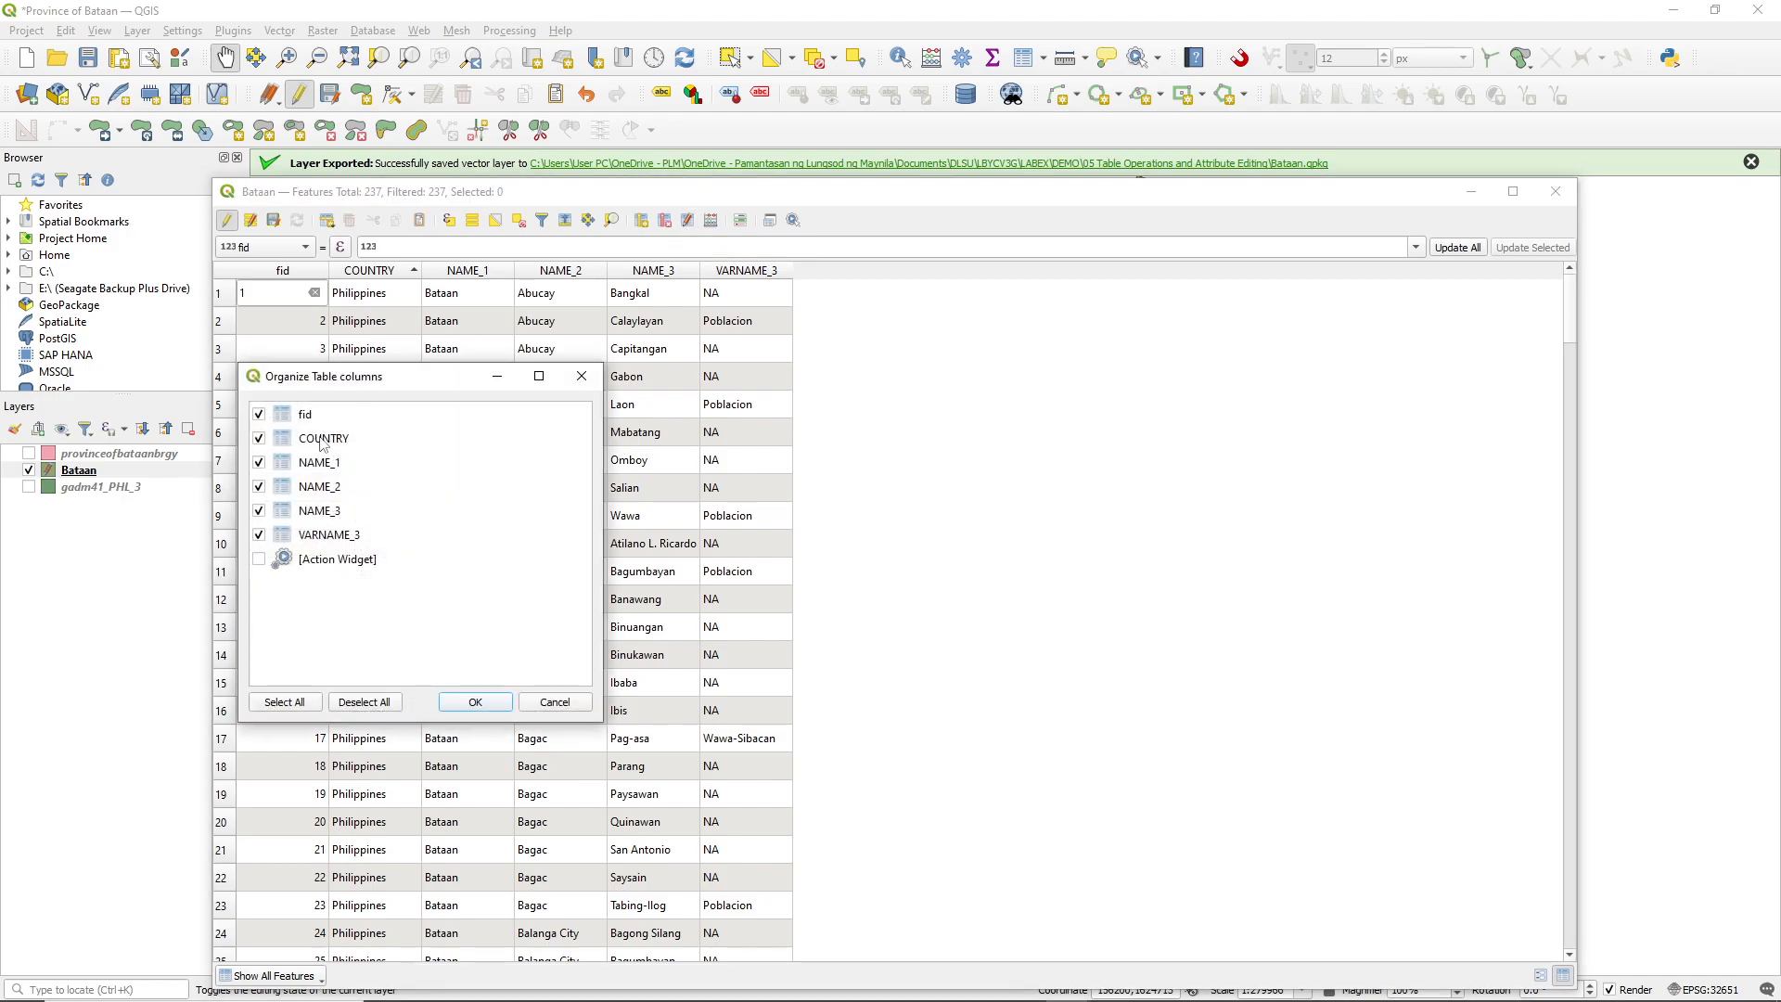
pyautogui.click(582, 376)
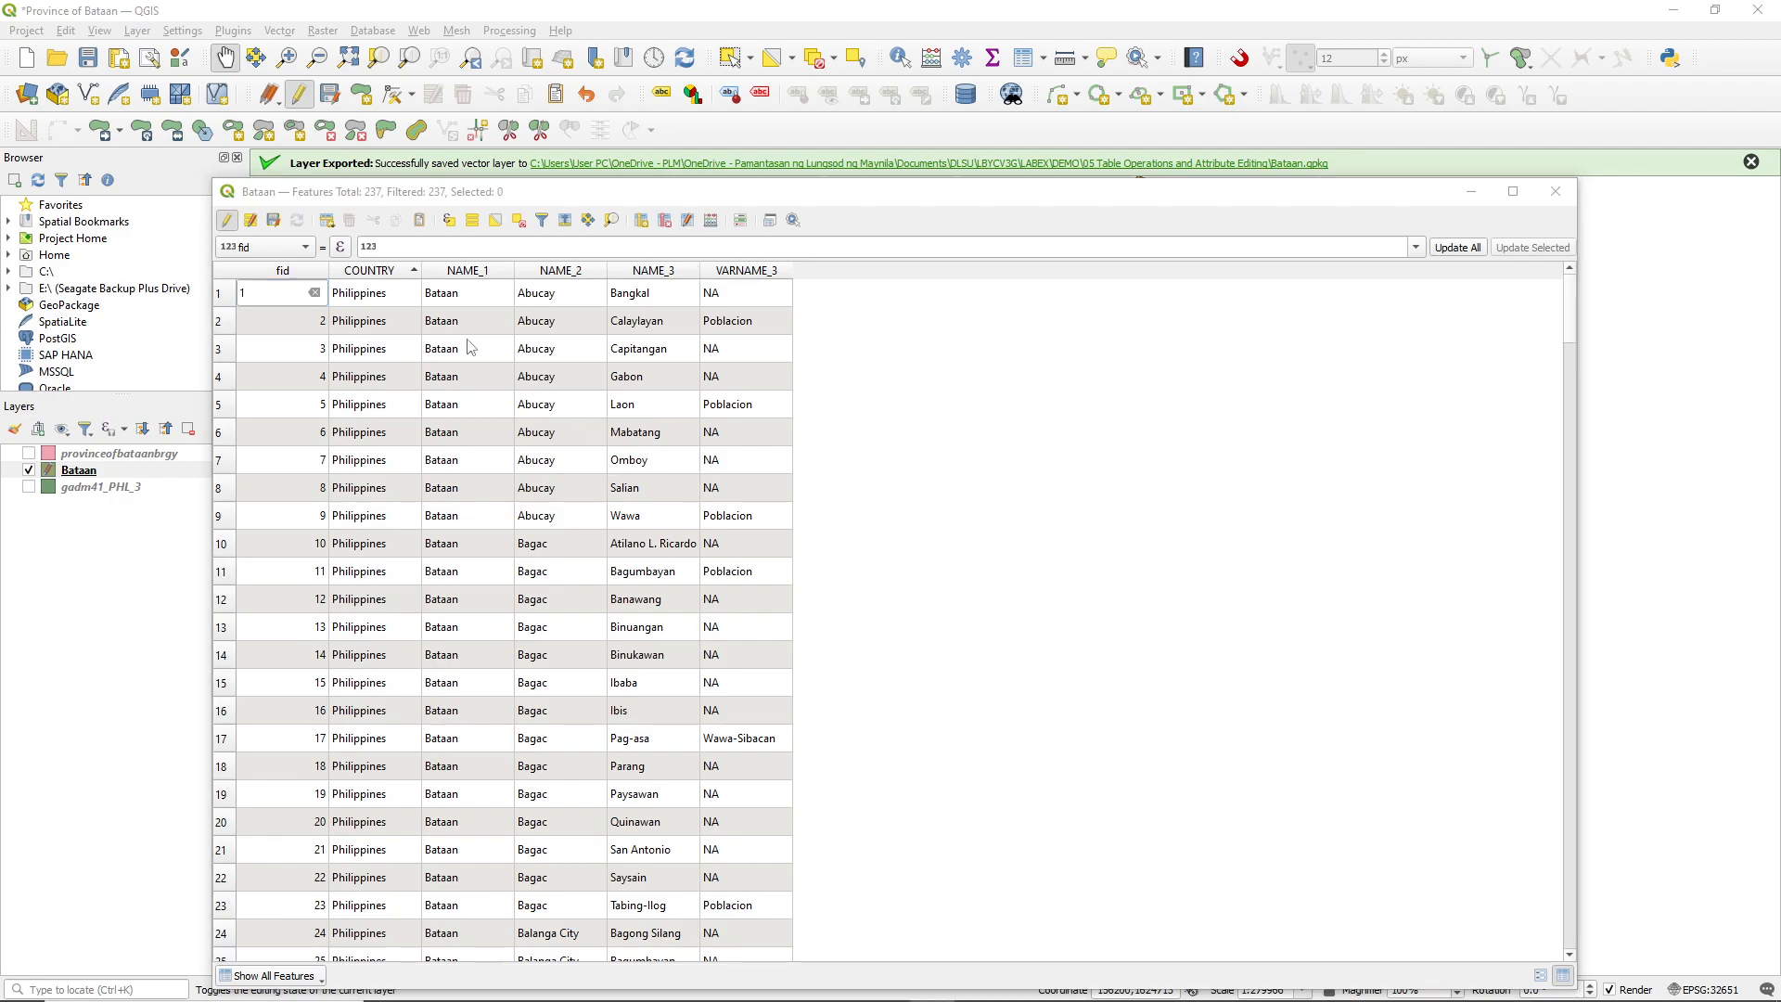
# - Save the field deletions to the Bataan layer and close its attribute table
pyautogui.click(274, 222)
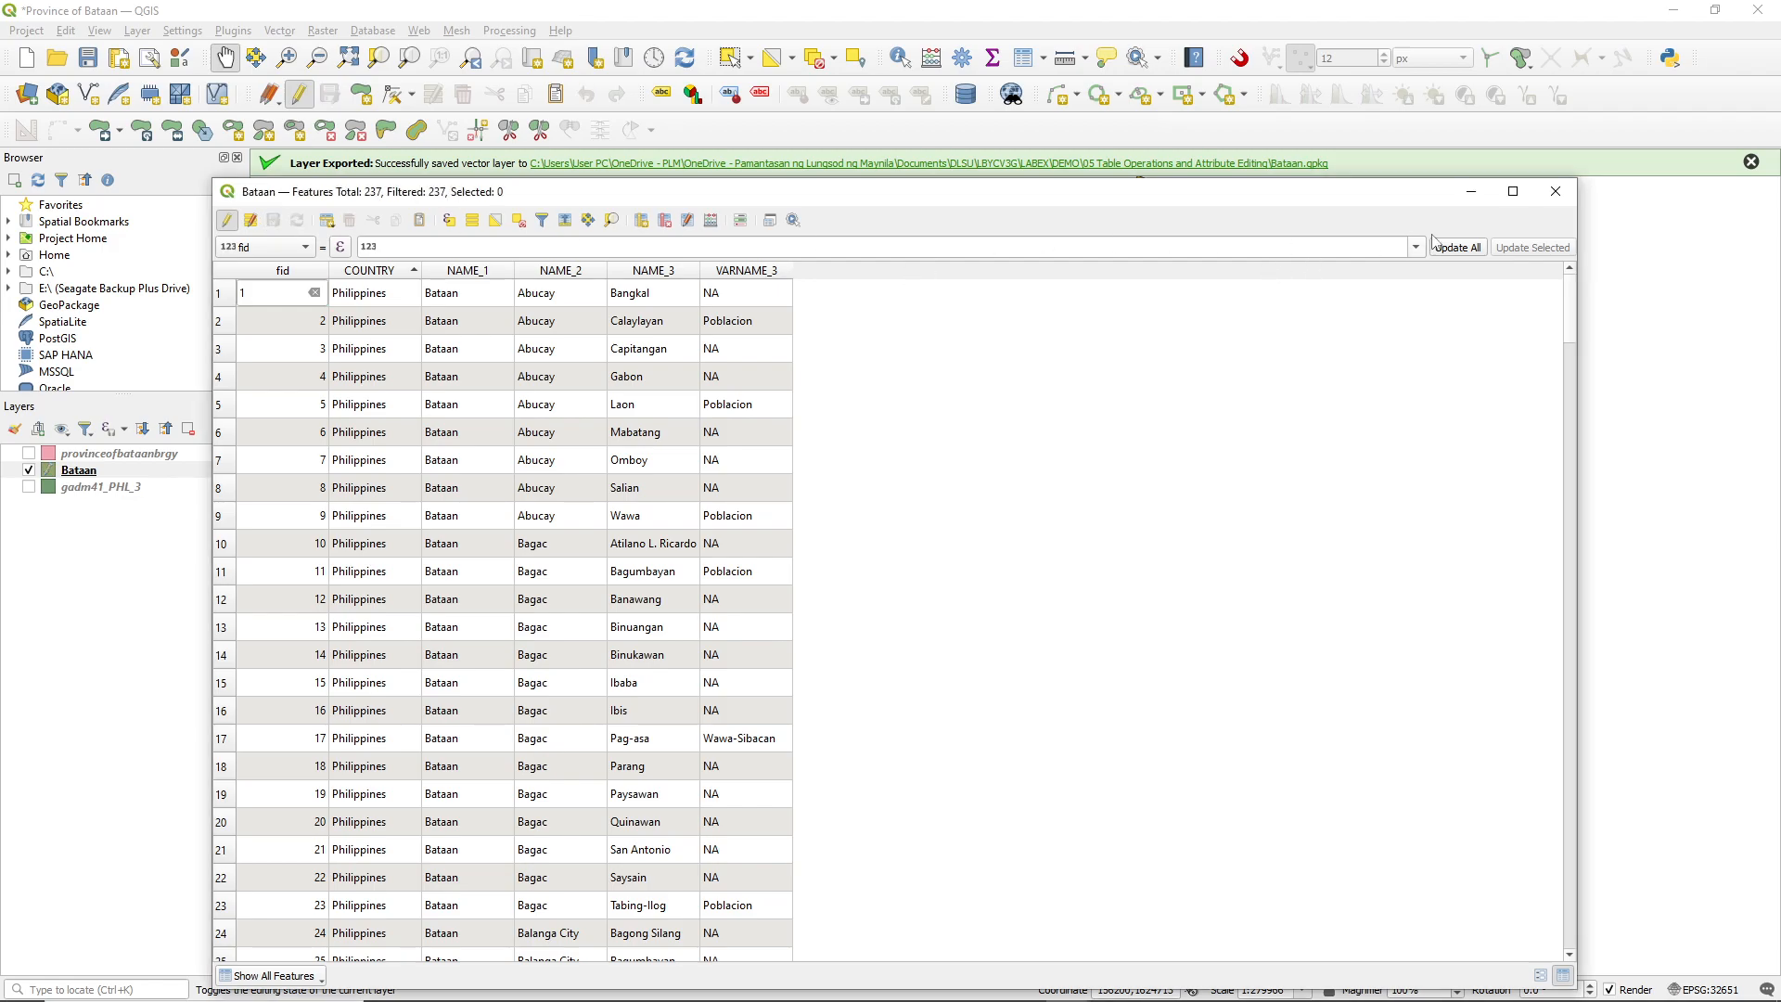
pyautogui.click(1545, 195)
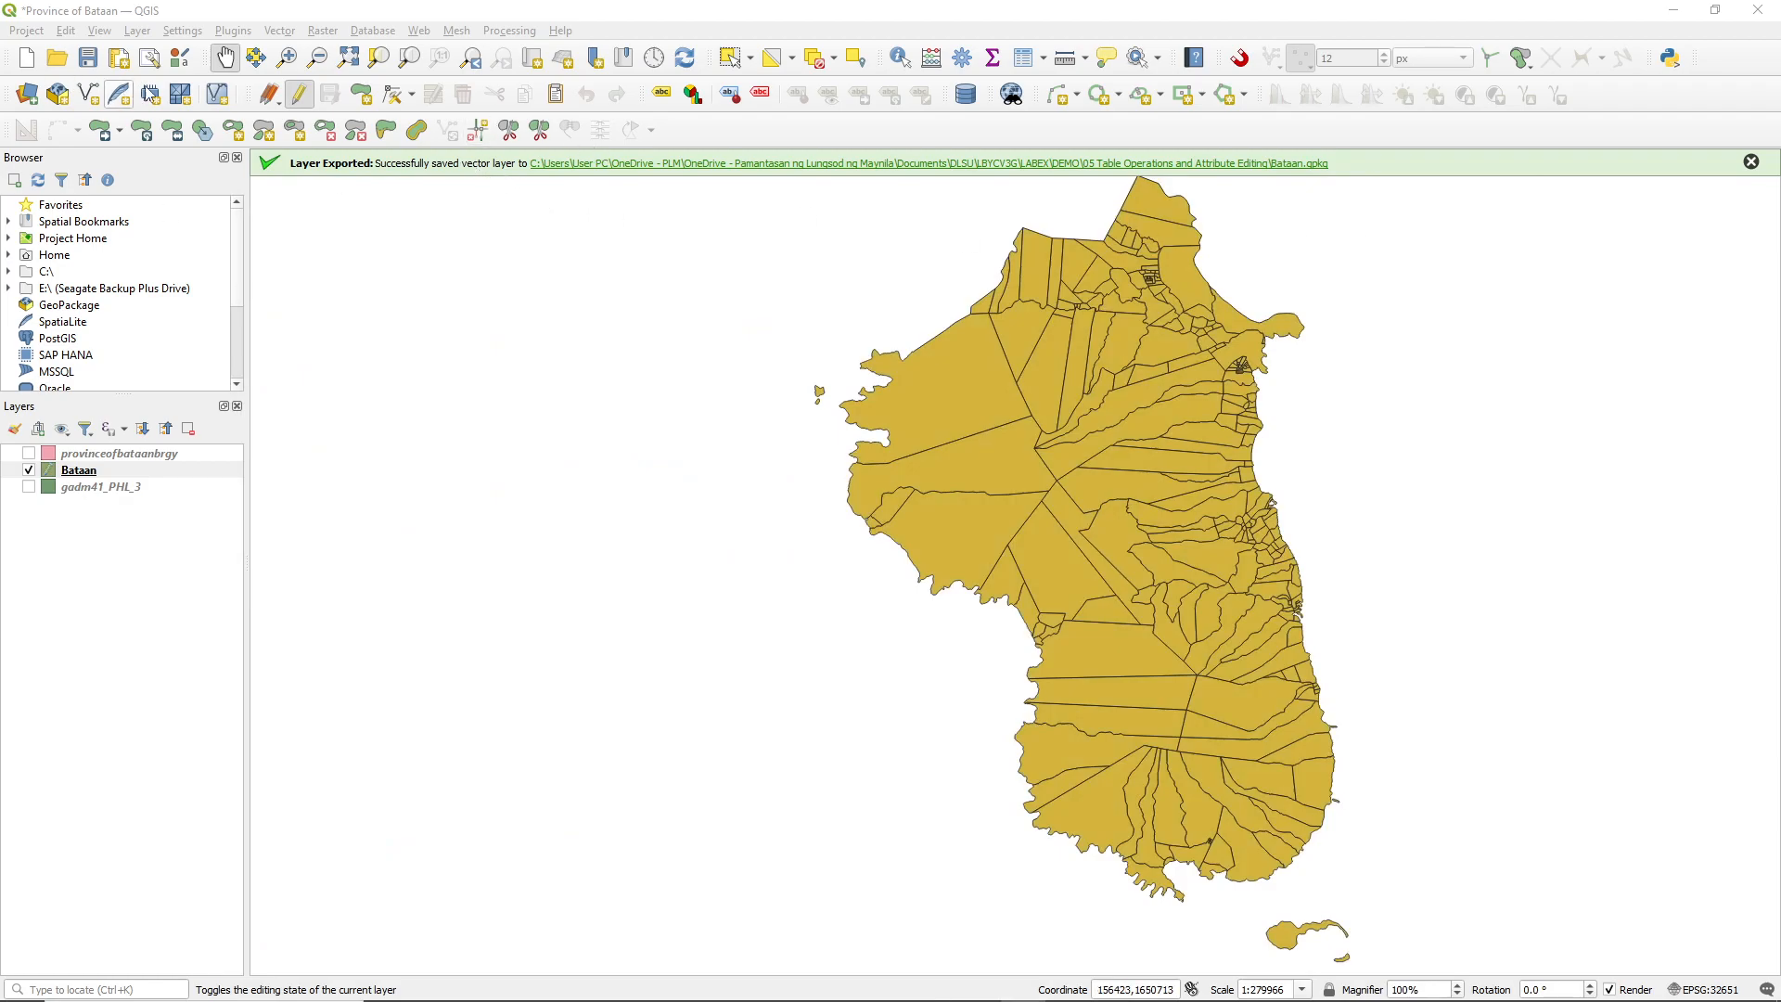
pyautogui.click(222, 32)
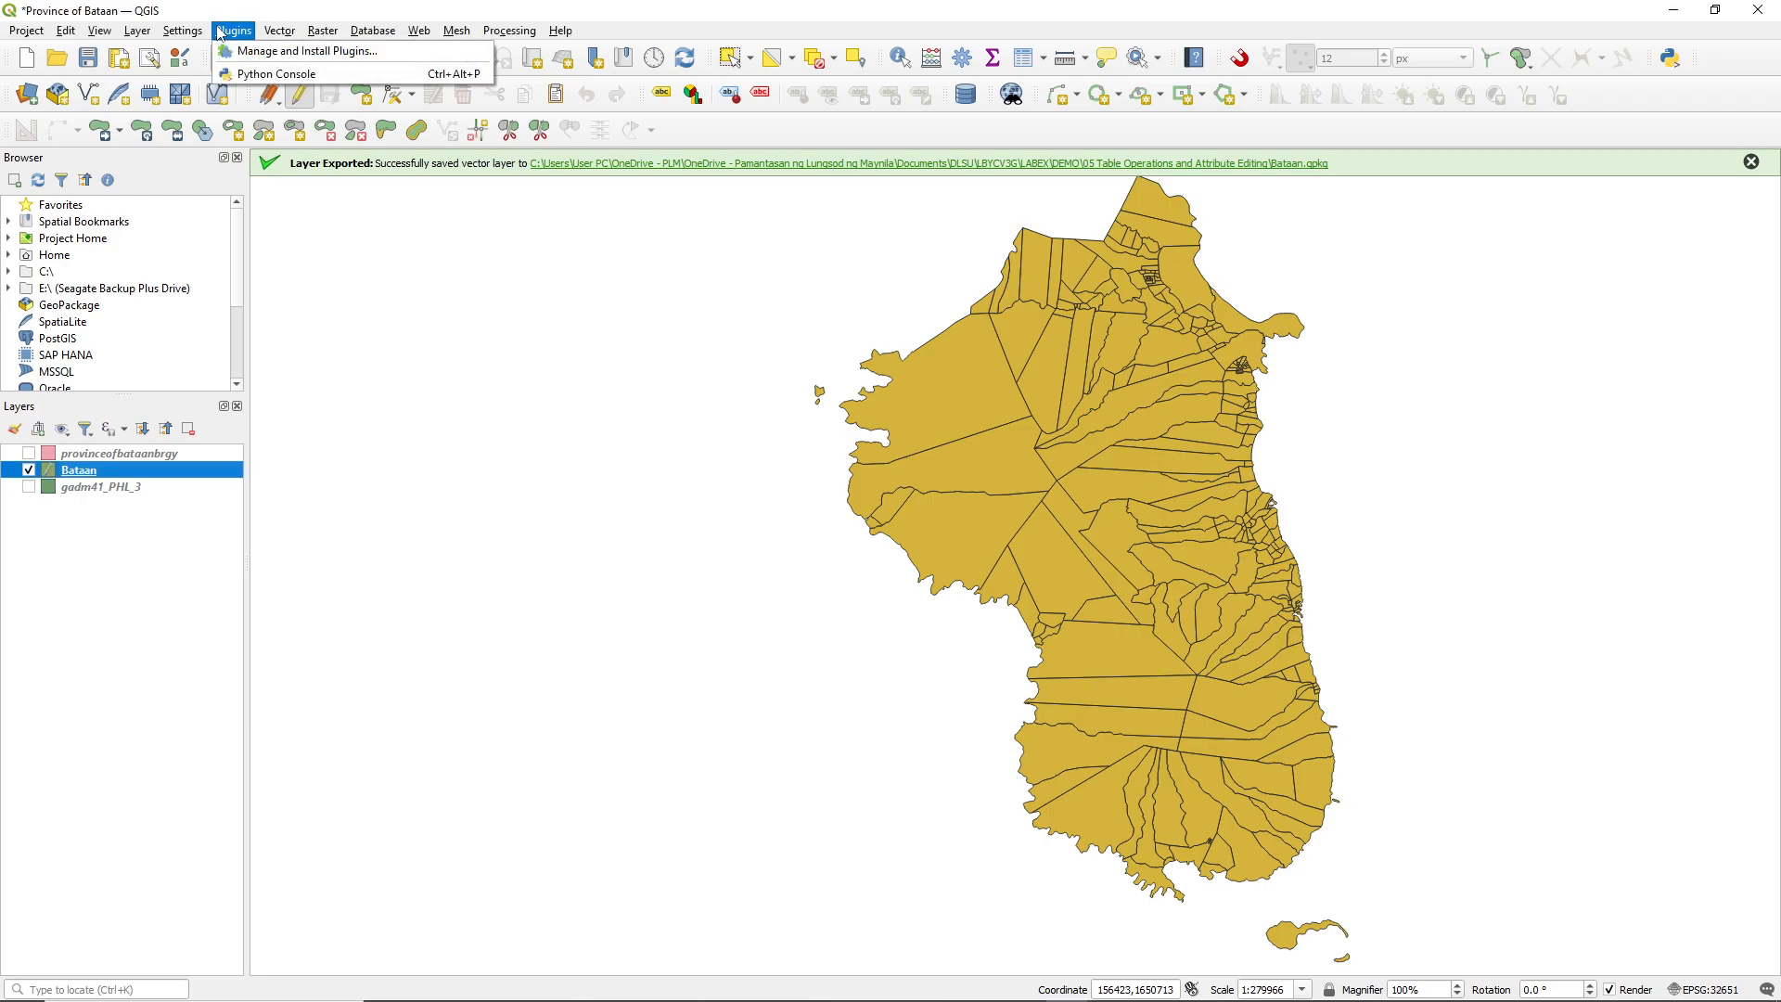
pyautogui.moveTo(293, 34)
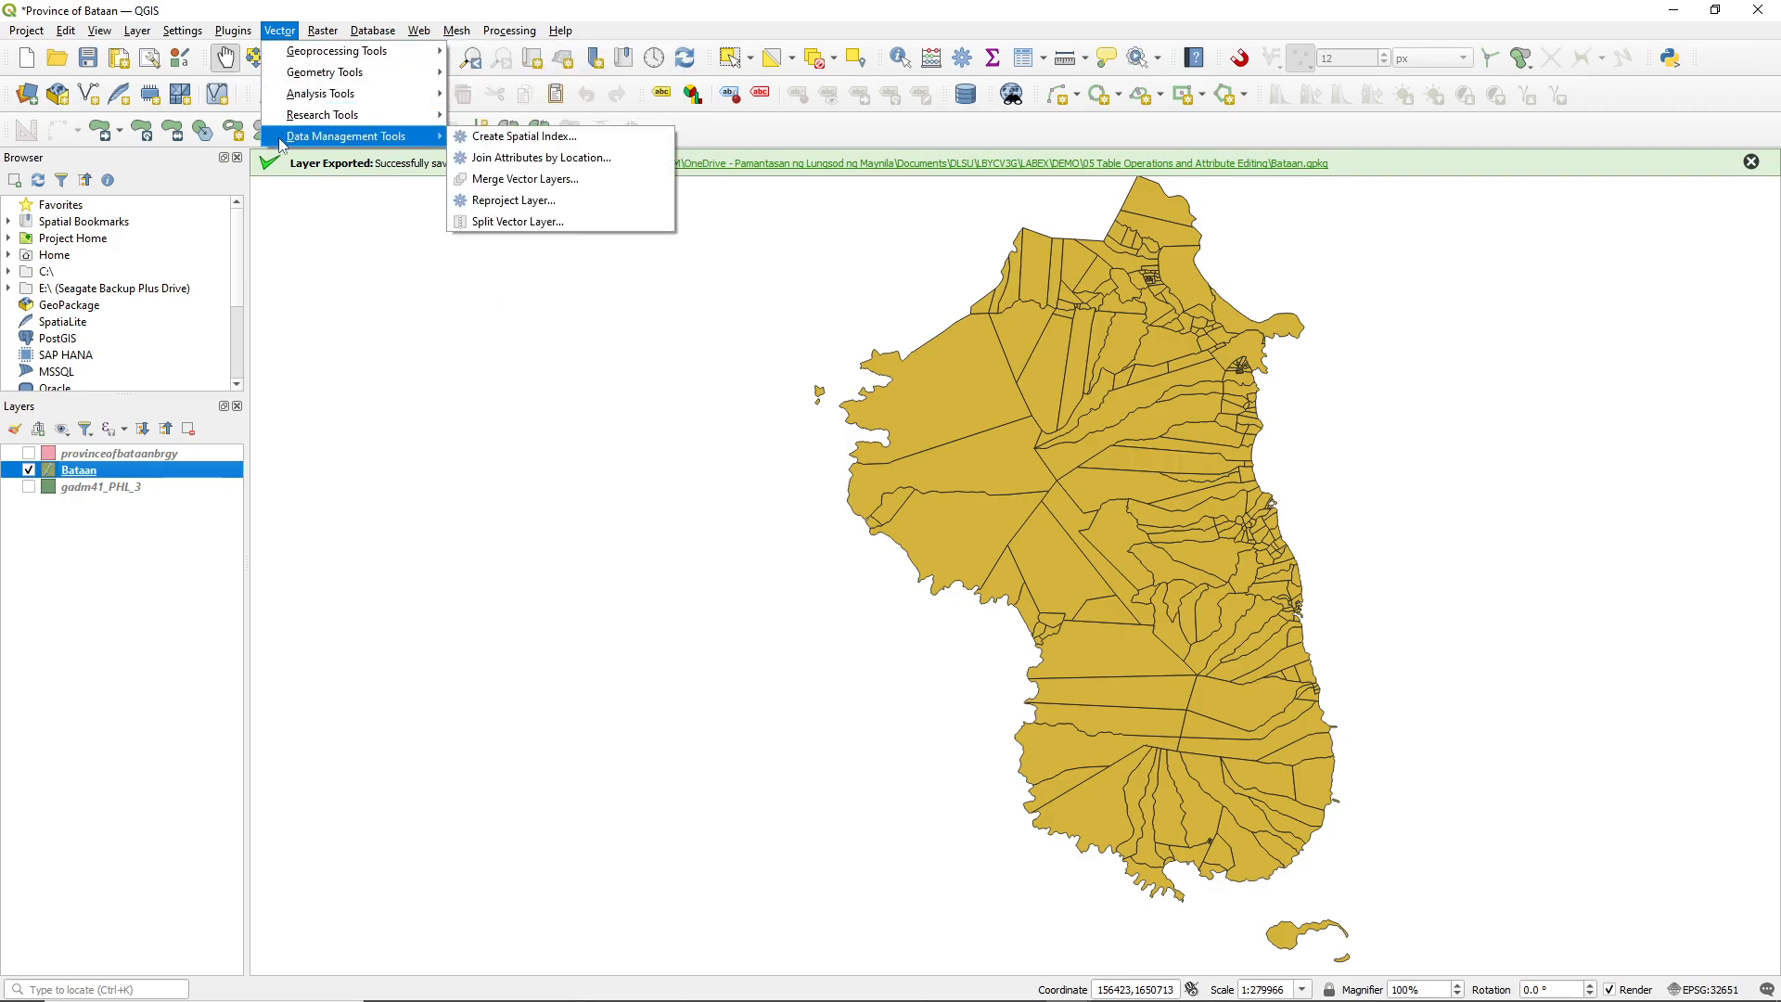
pyautogui.moveTo(293, 141)
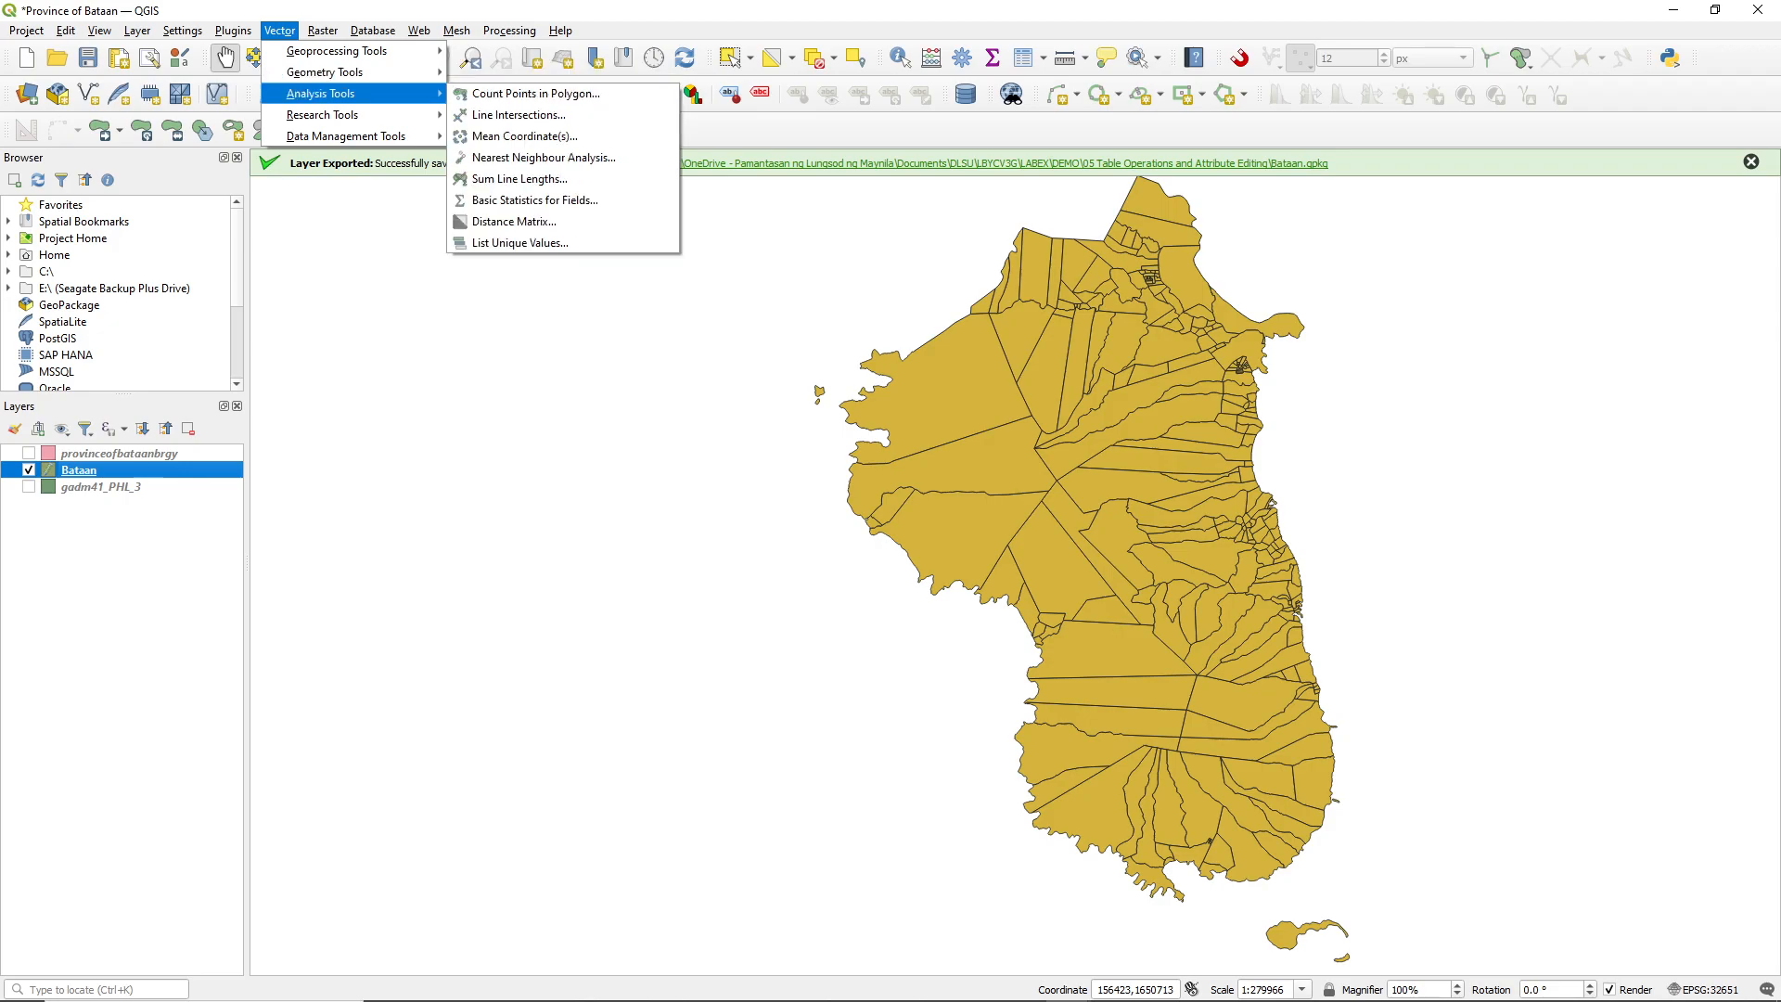
pyautogui.hotkey('alt', 'Tab')
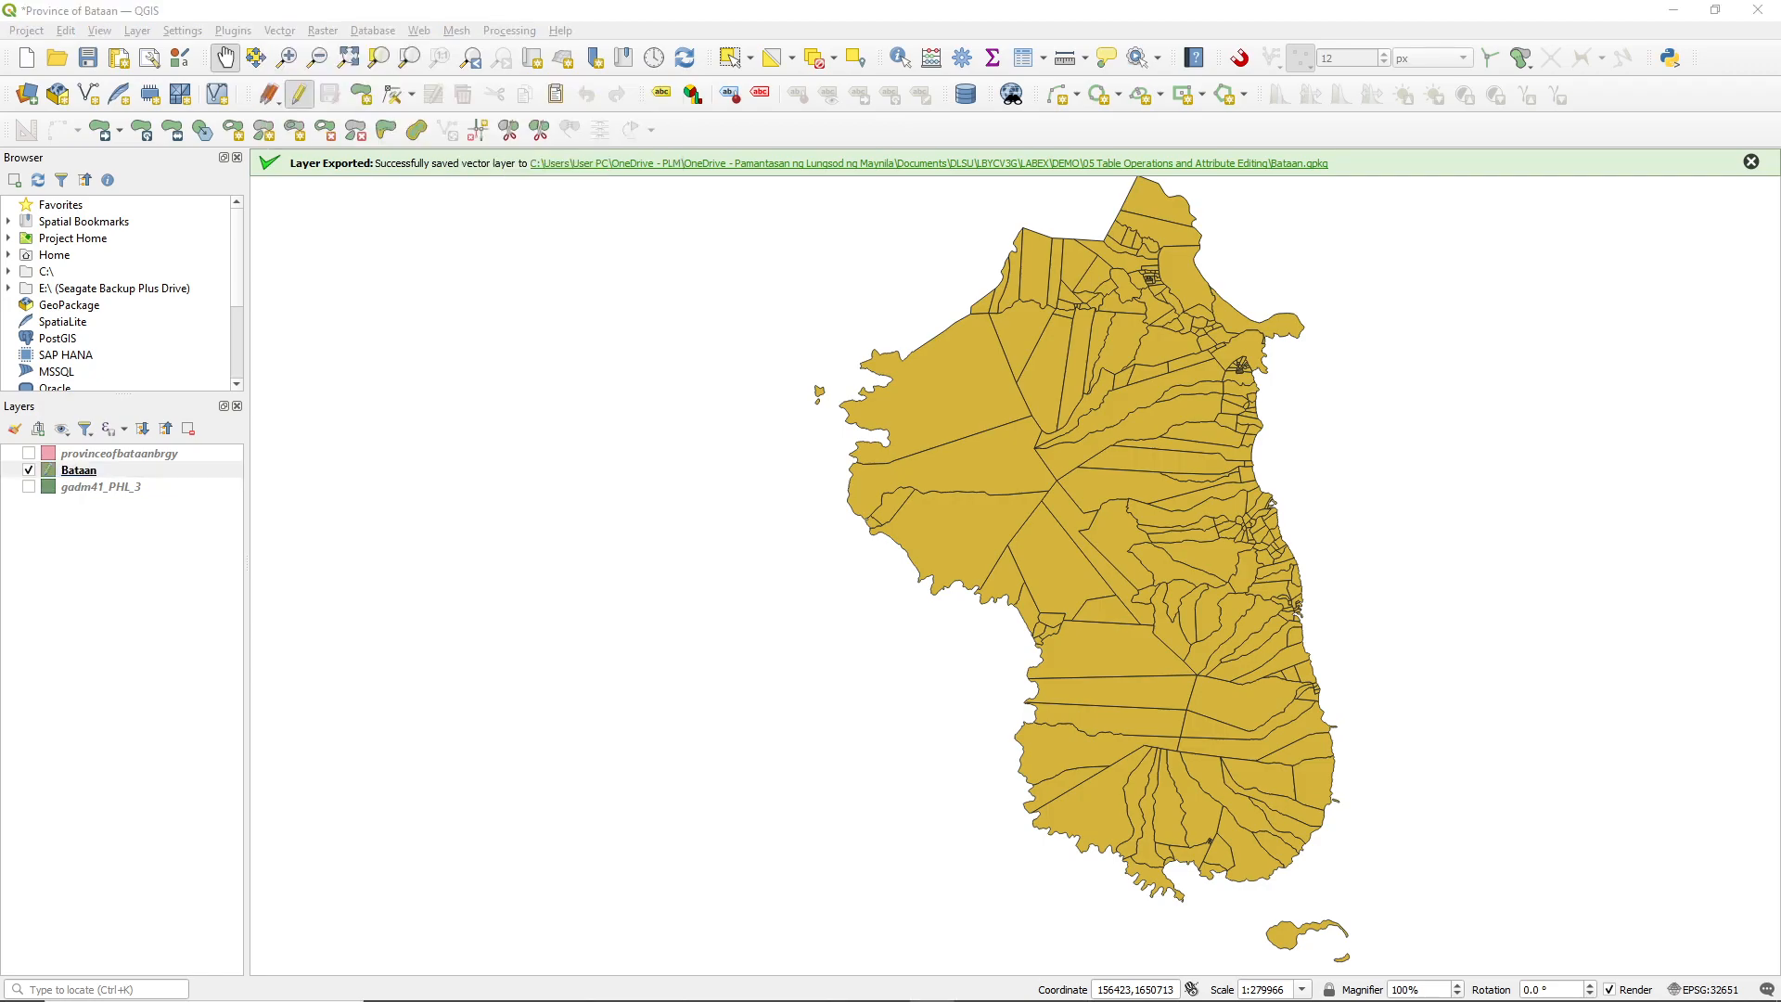
# - Open the Processing Toolbox and start the Rename field algorithm from the Vector table group for the Bataan layer
pyautogui.click(126, 472)
pyautogui.click(249, 35)
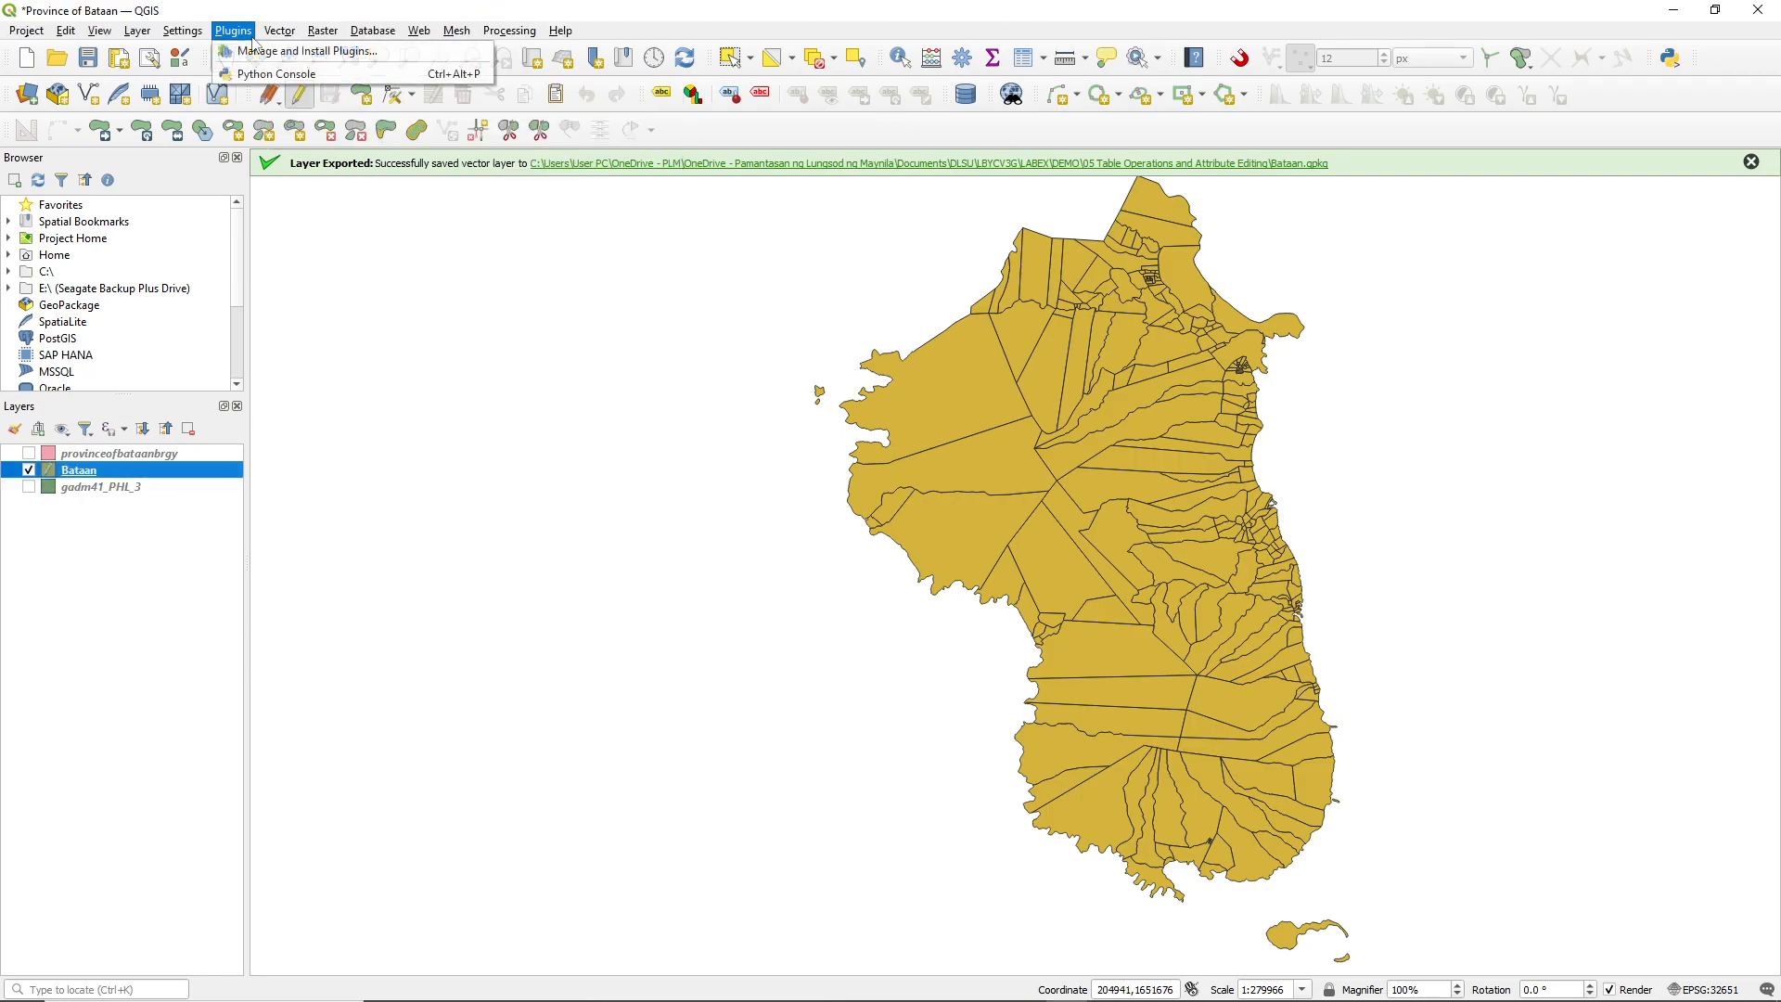
pyautogui.moveTo(522, 32)
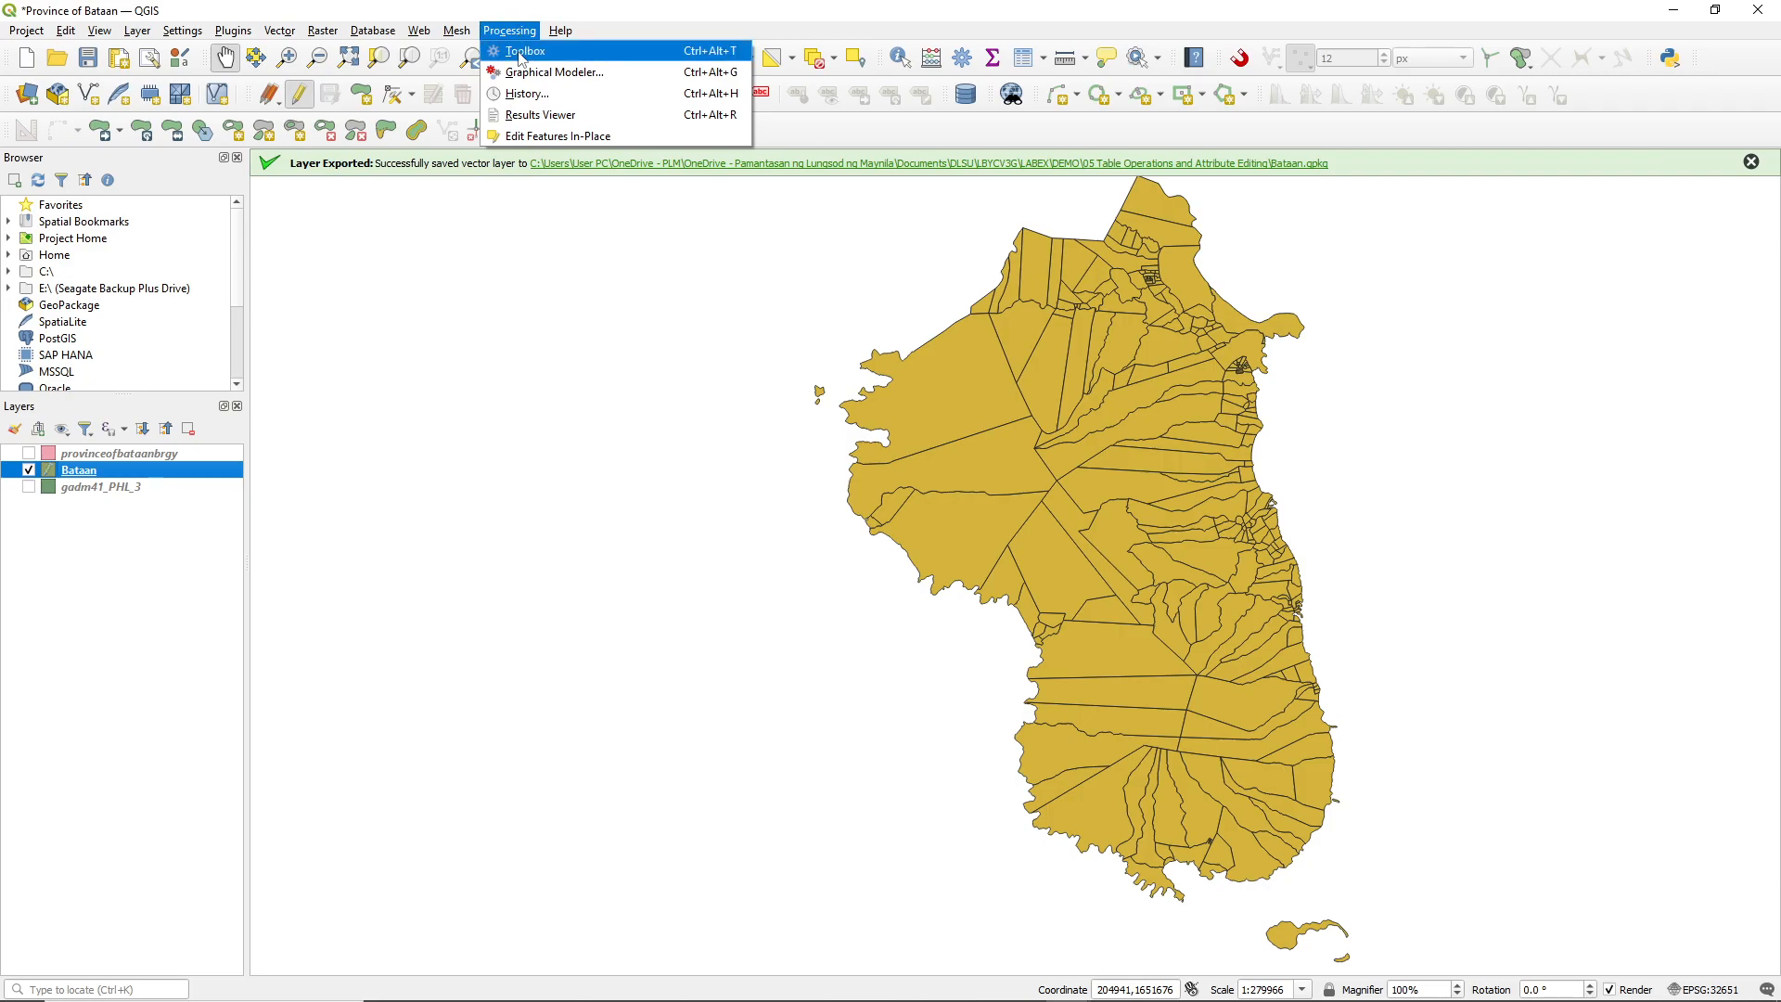
pyautogui.click(522, 52)
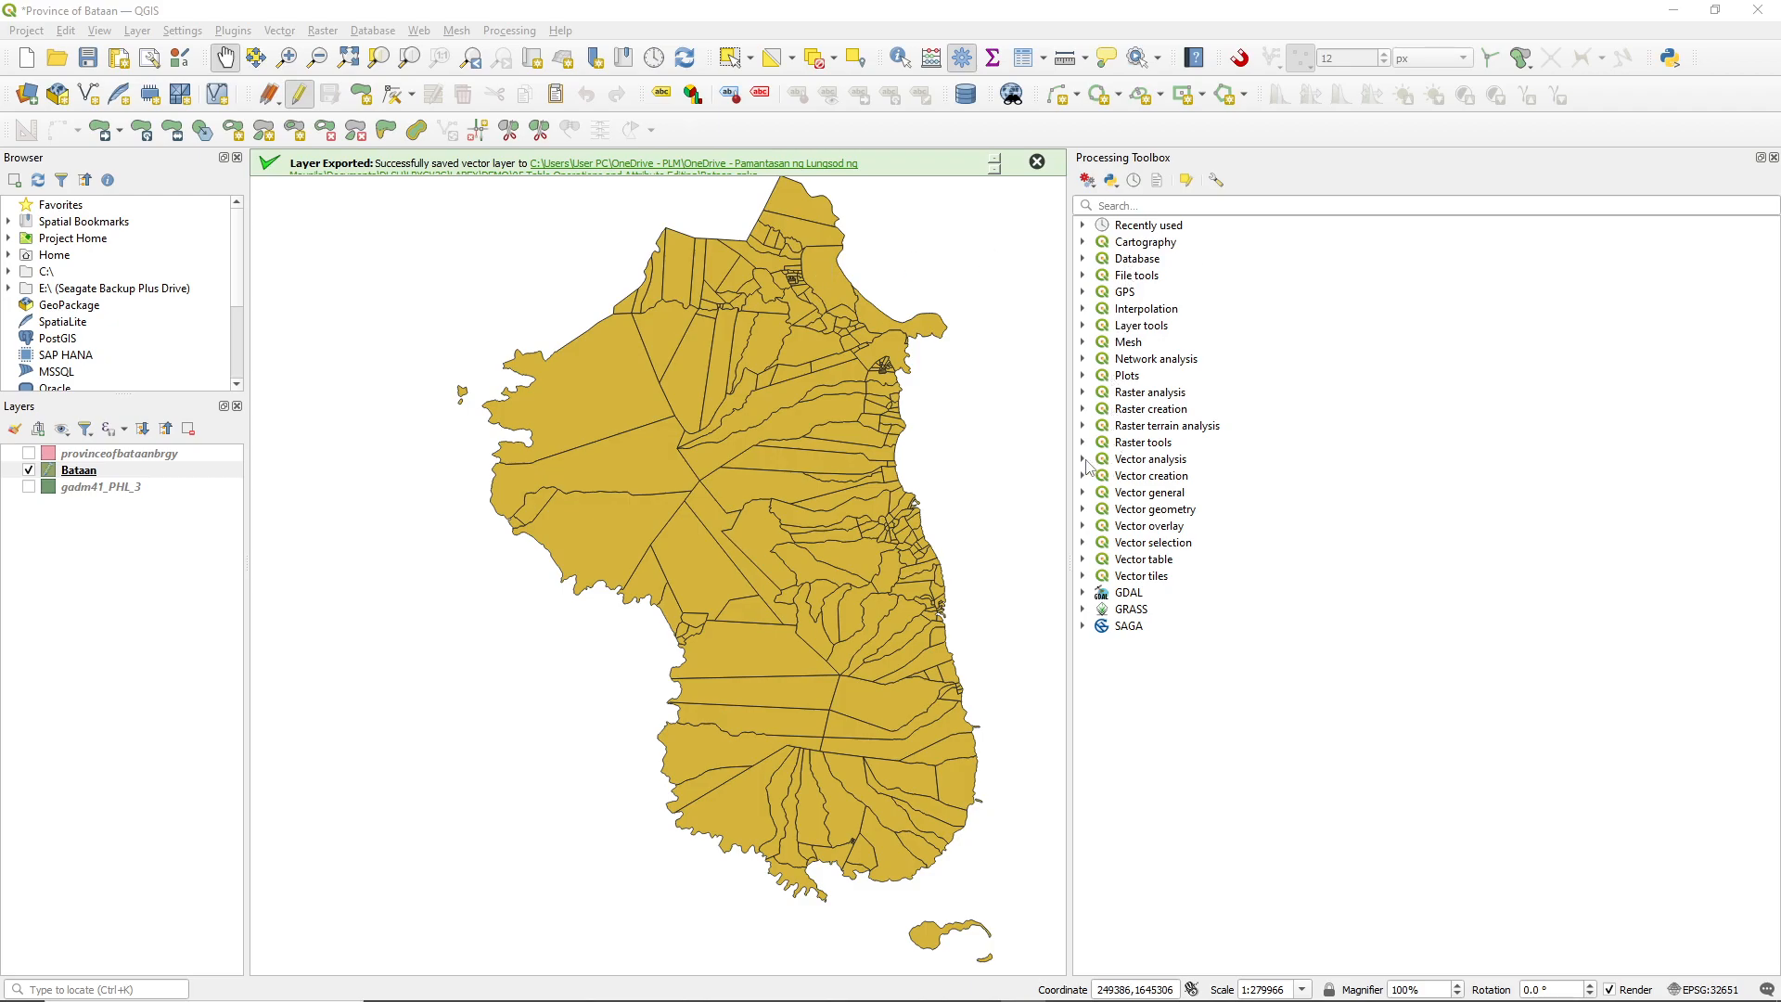
pyautogui.click(1082, 559)
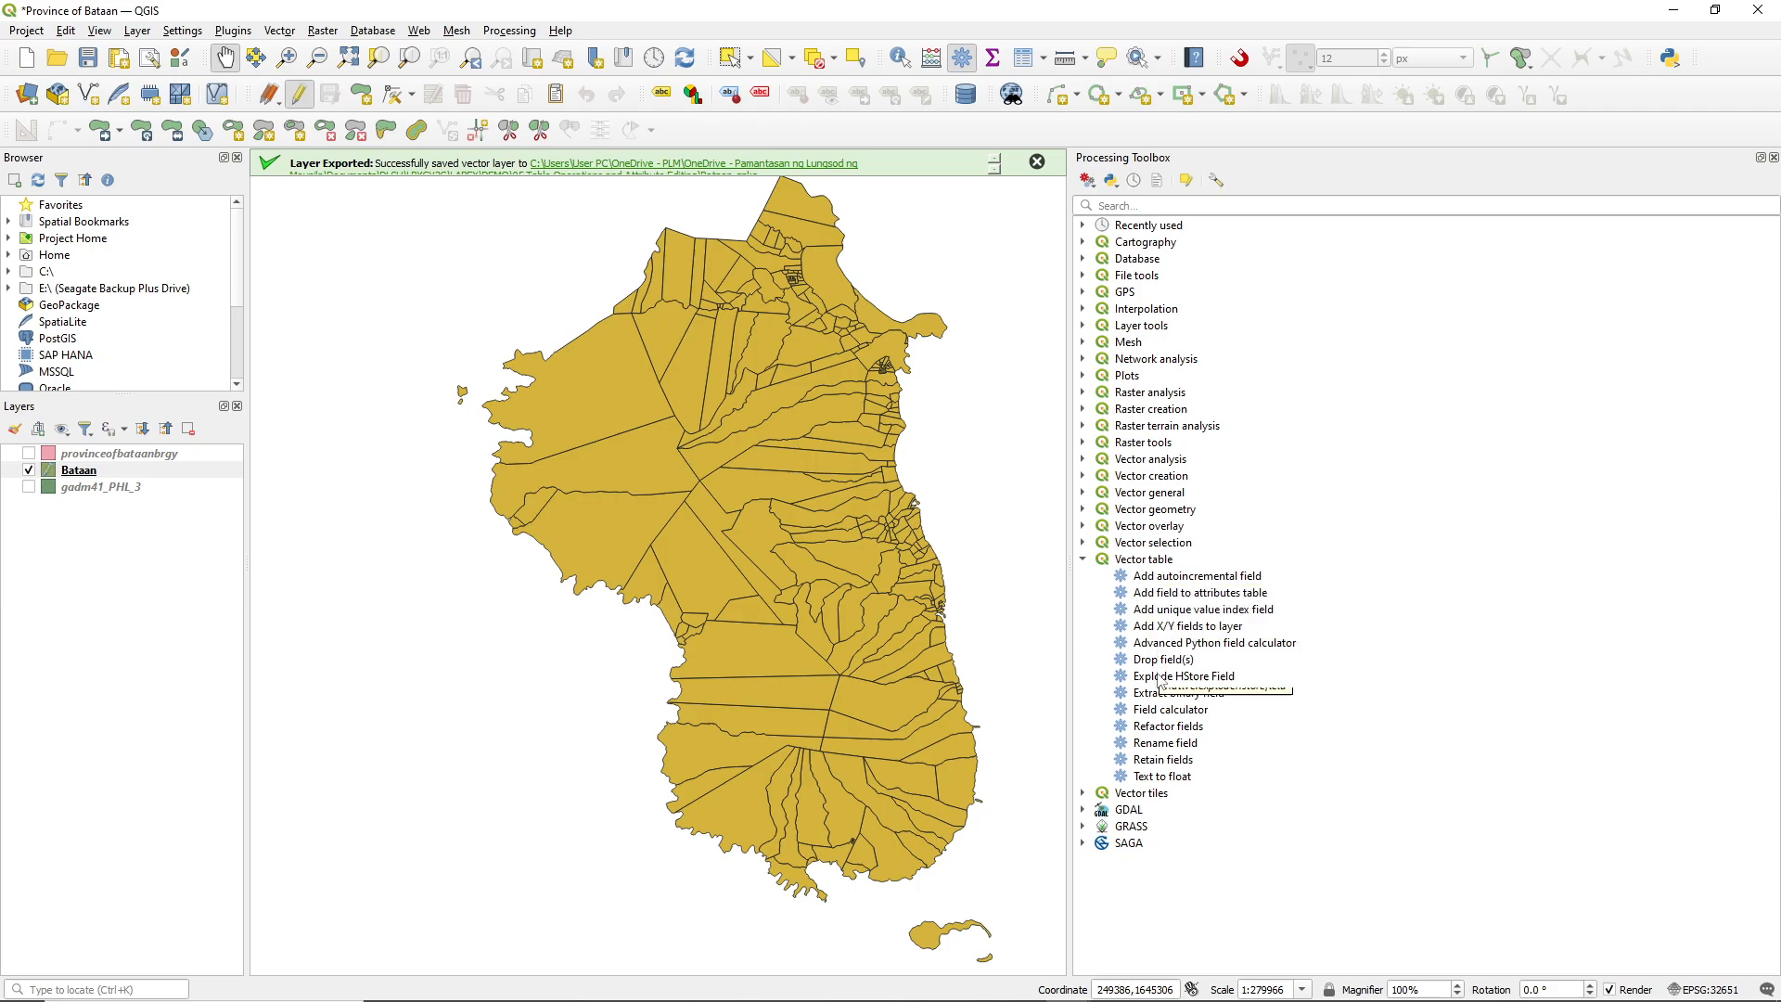
pyautogui.click(1171, 745)
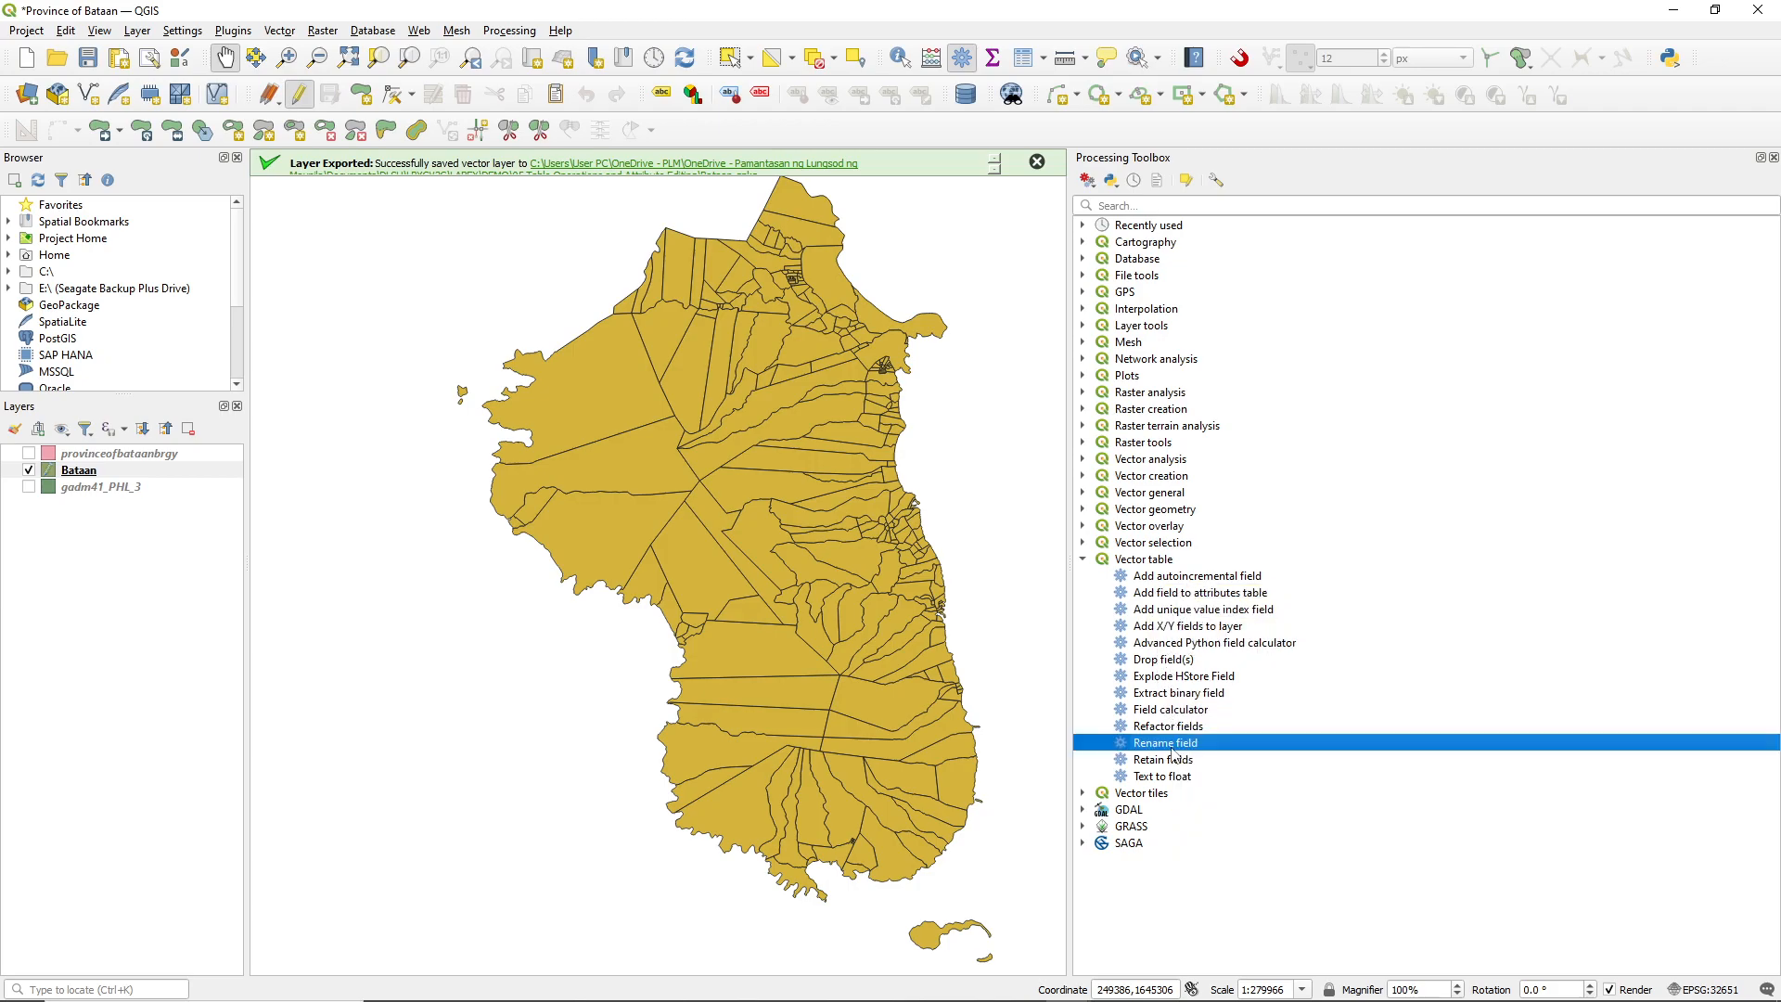
pyautogui.doubleClick(1173, 752)
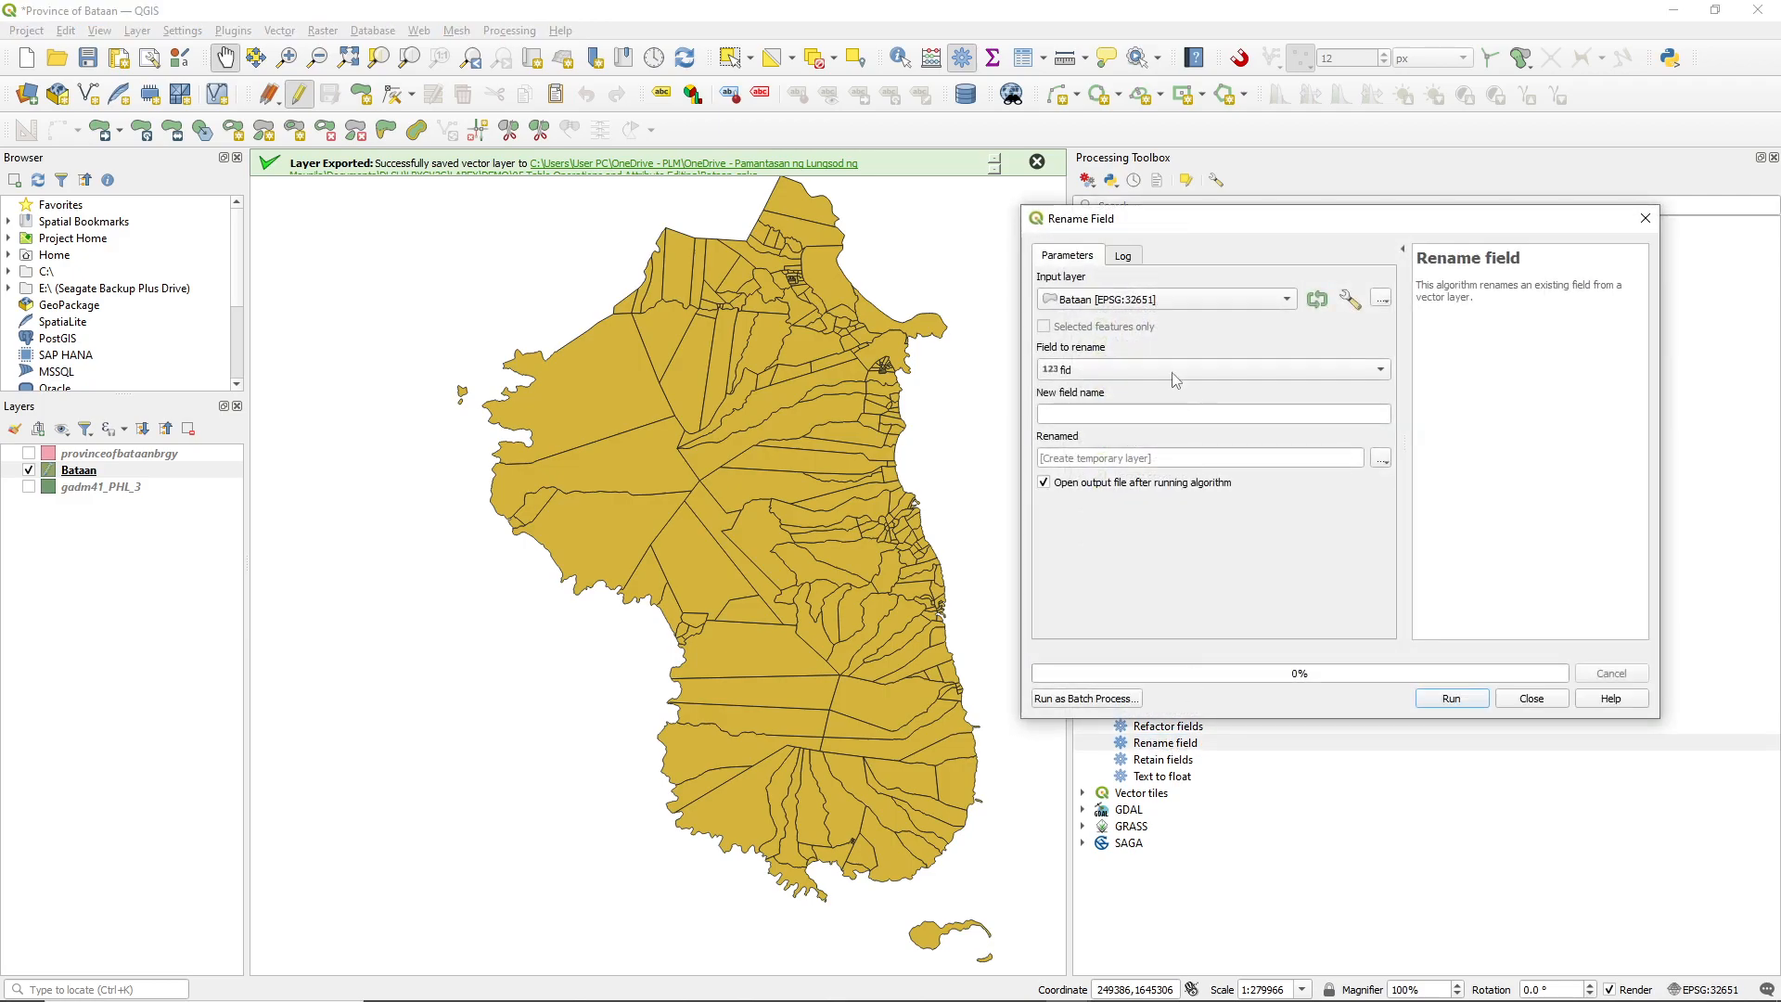
# - Set Bataan [EPSG:32651] as the input layer and NAME_1 as the field to rename
pyautogui.moveTo(1220, 229); pyautogui.dragTo(1031, 273)
pyautogui.click(1025, 351)
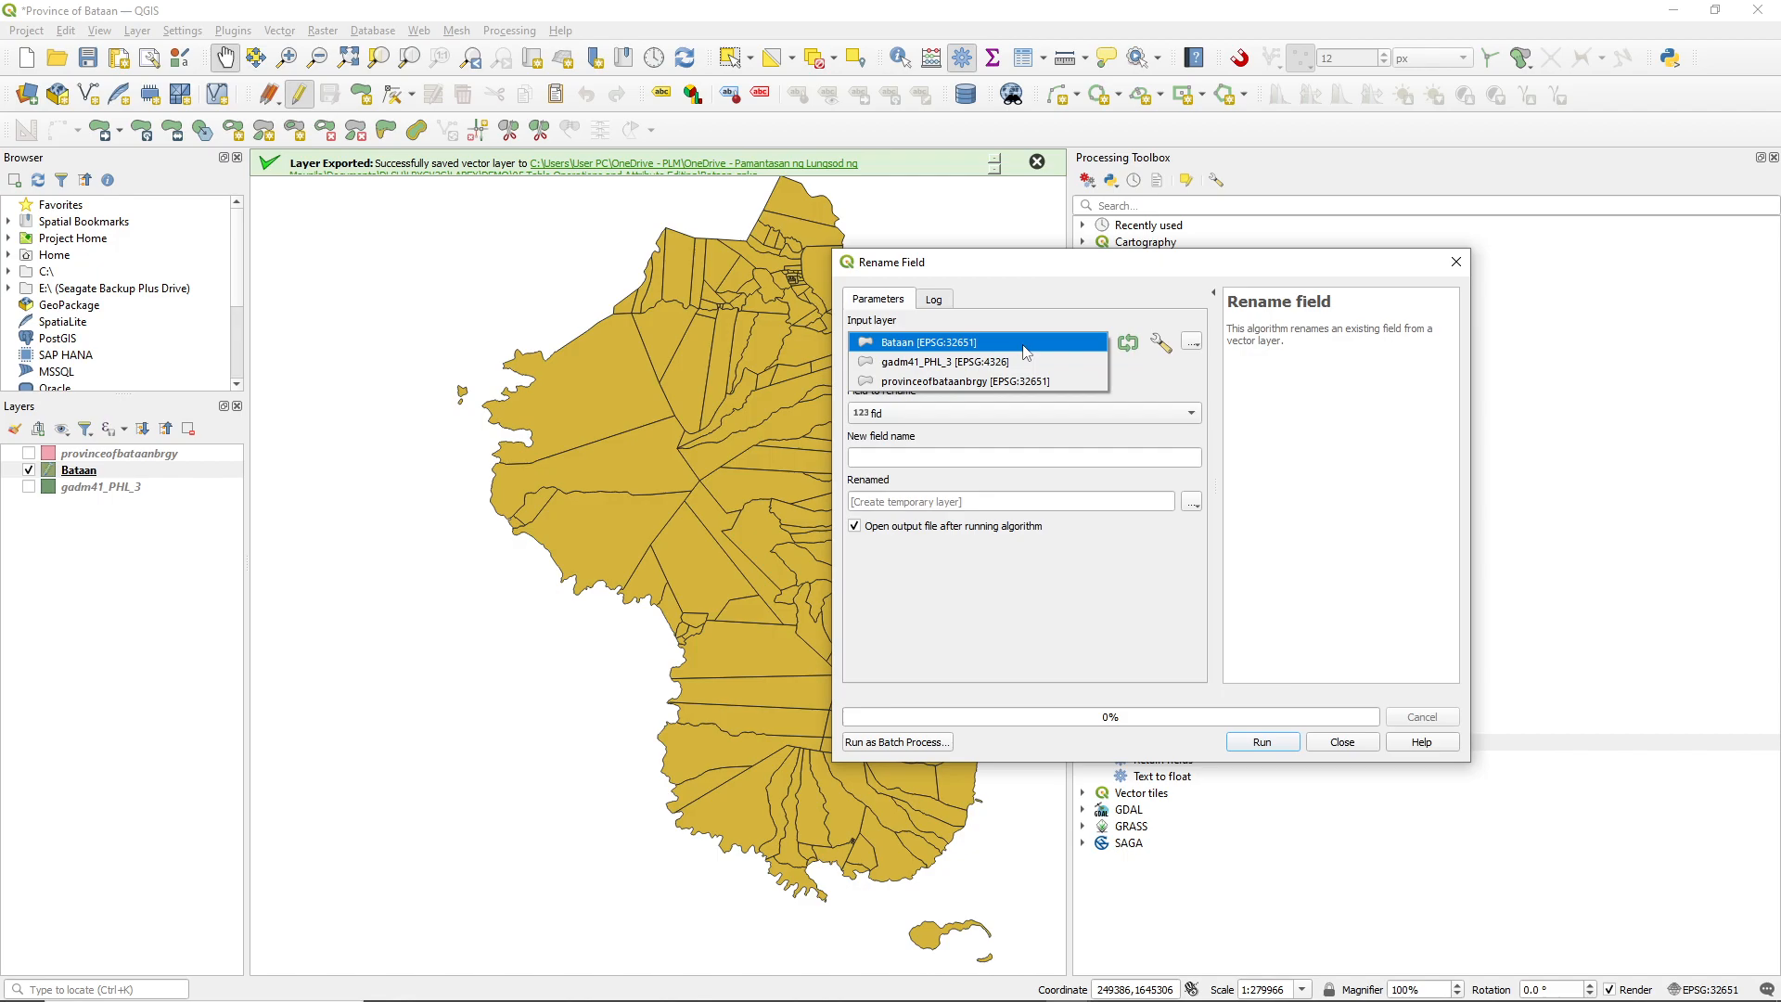
pyautogui.click(969, 343)
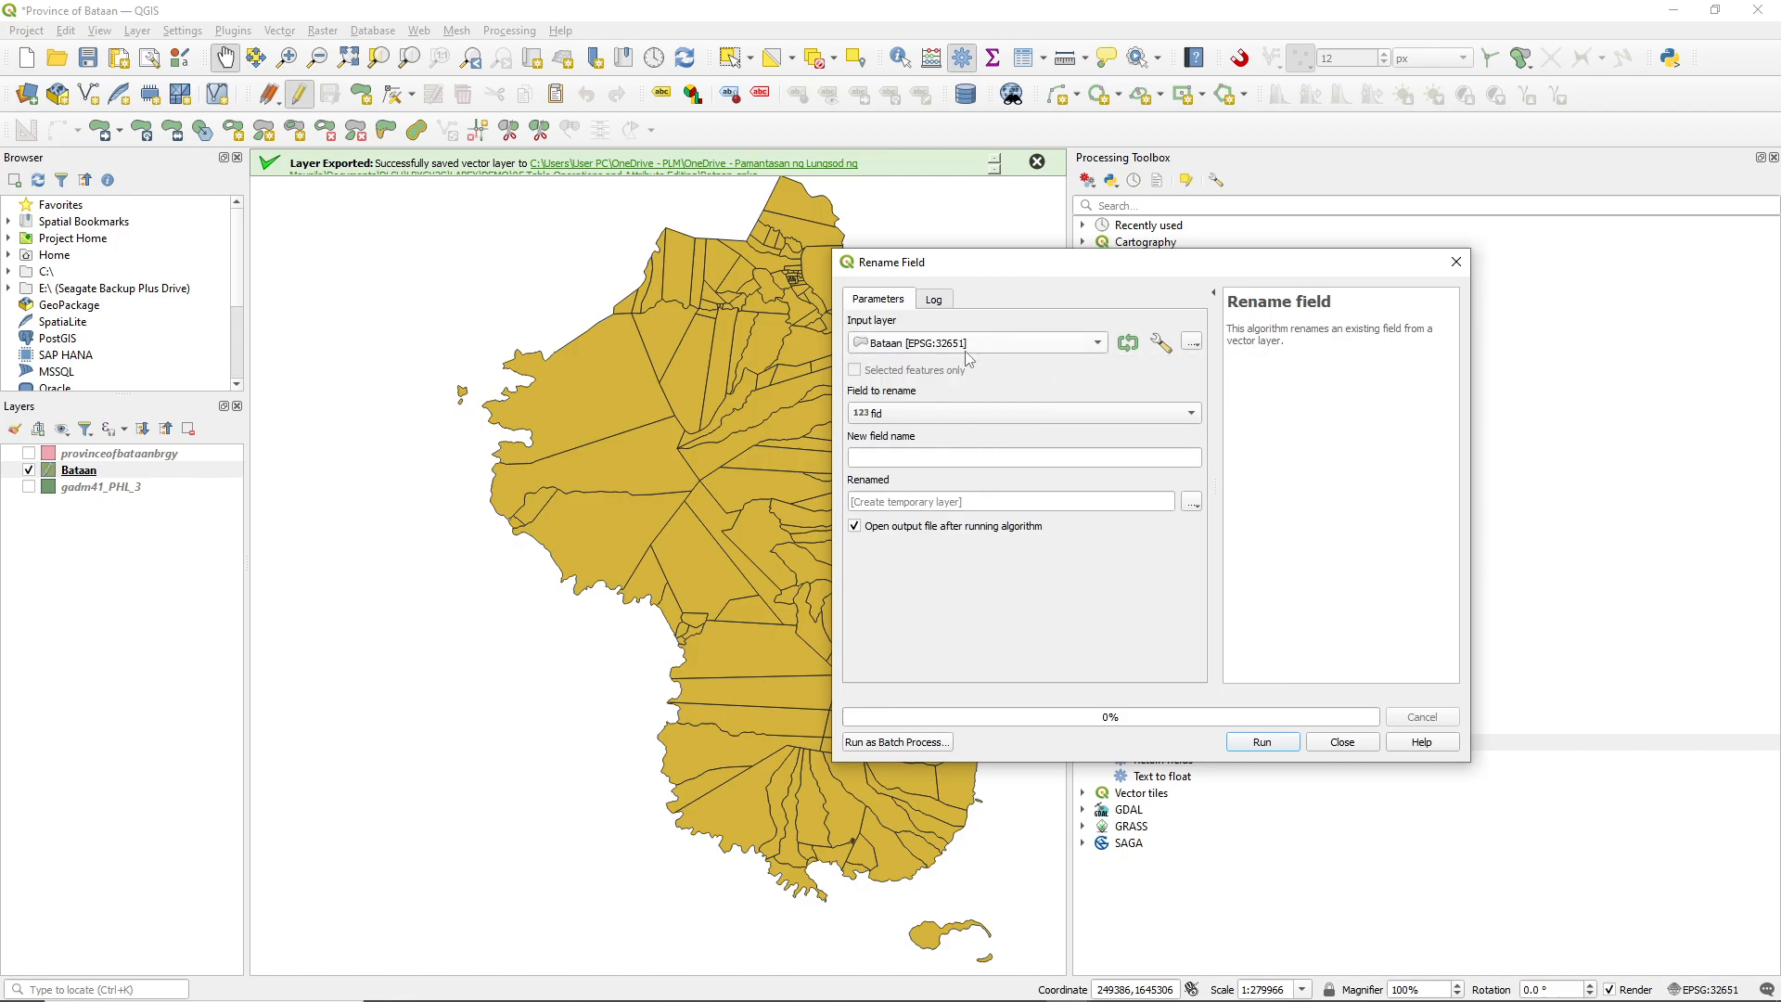
pyautogui.click(941, 419)
pyautogui.click(942, 420)
pyautogui.click(940, 413)
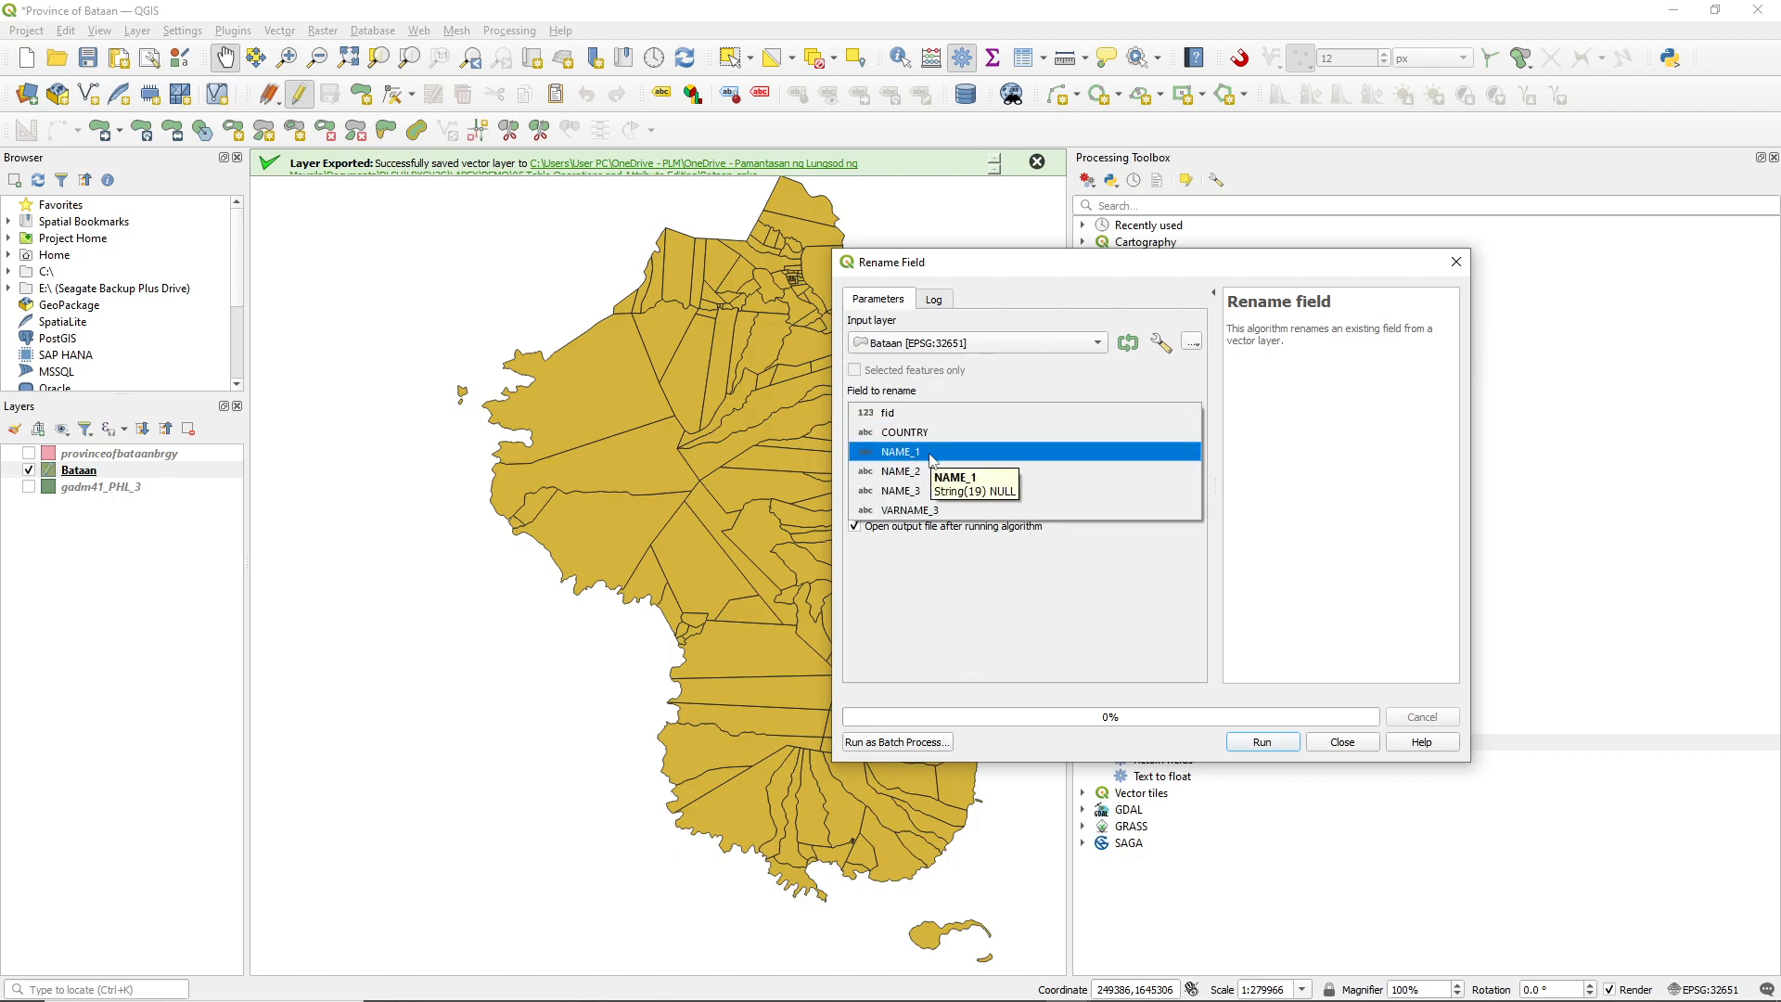
pyautogui.click(931, 455)
pyautogui.click(967, 415)
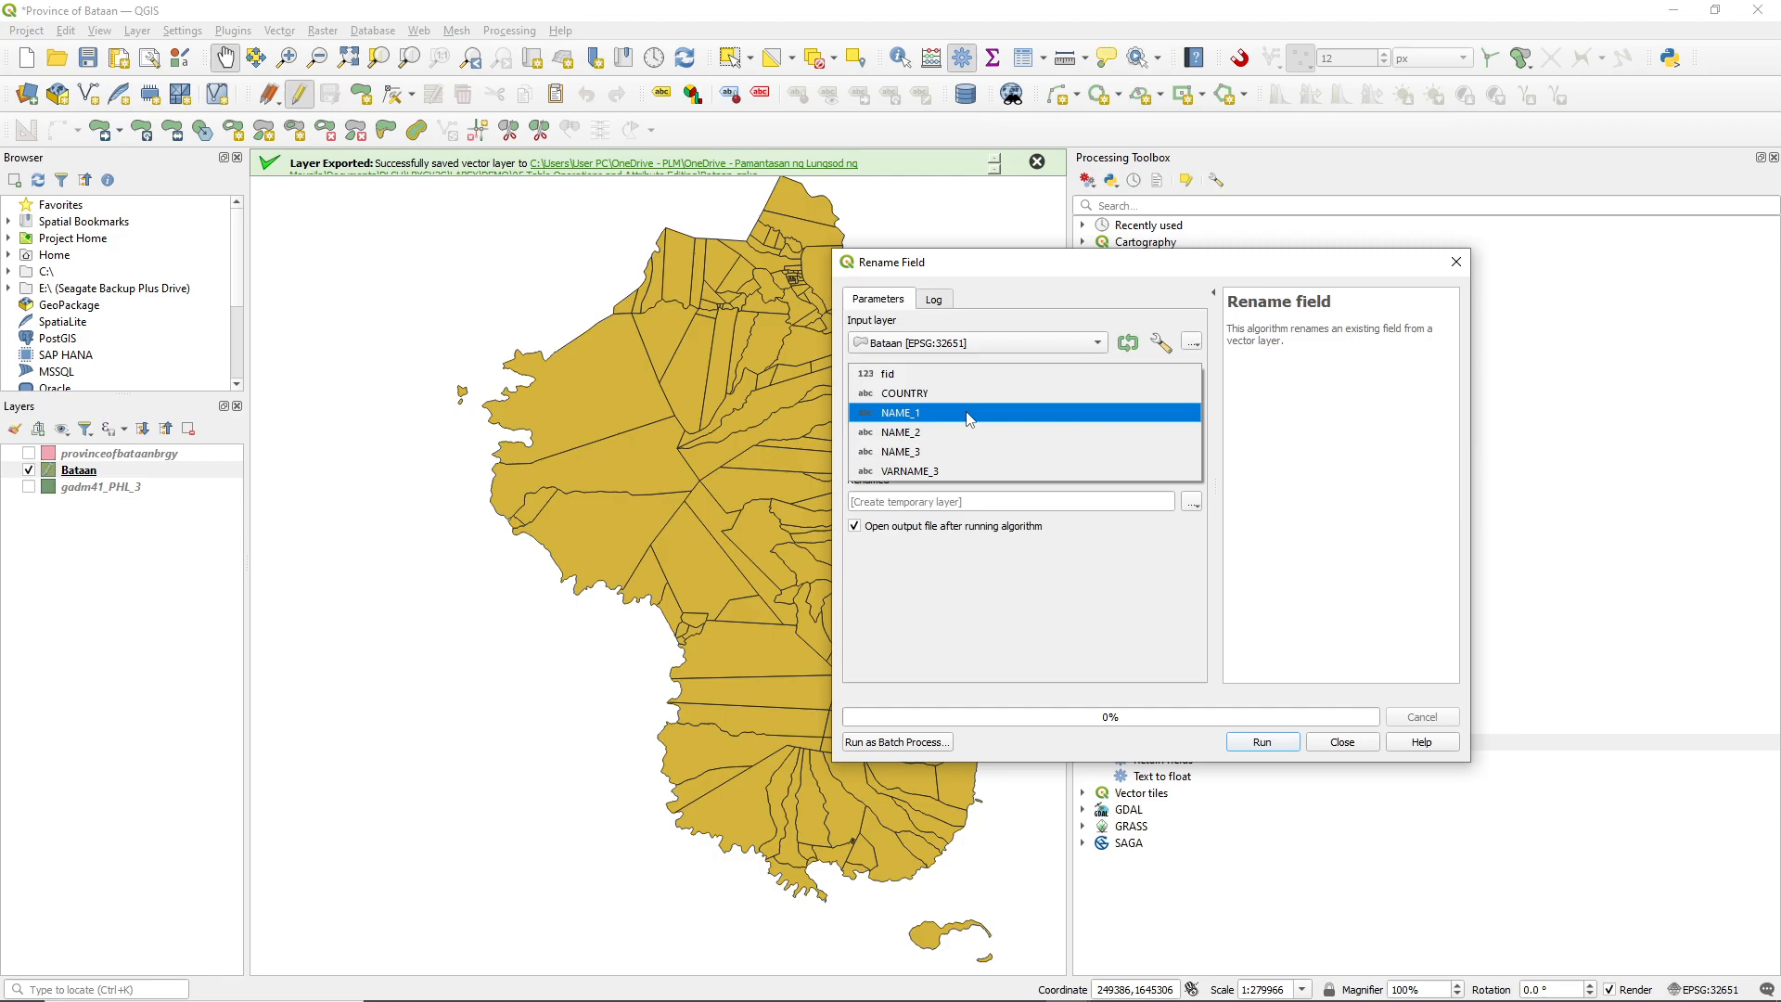
pyautogui.click(969, 418)
pyautogui.click(964, 432)
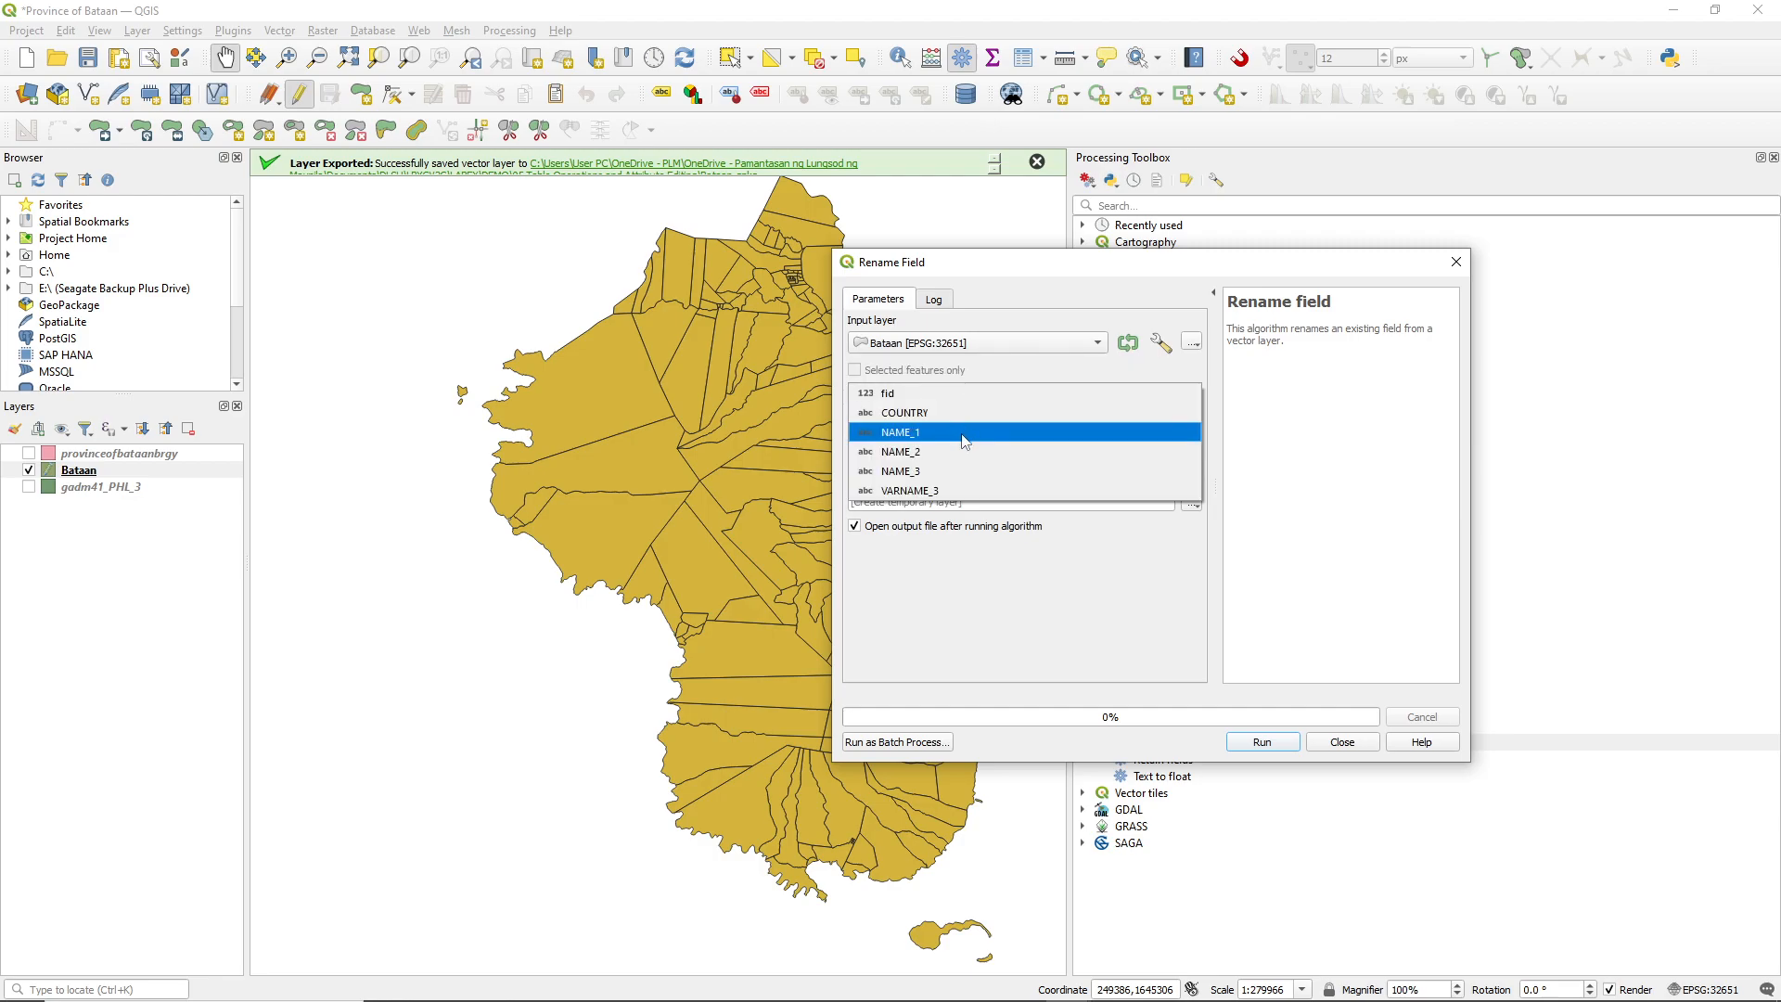
pyautogui.click(965, 442)
# - Set the new field name to Province, run the renaming into a temporary layer and return to the parameters
pyautogui.click(957, 457)
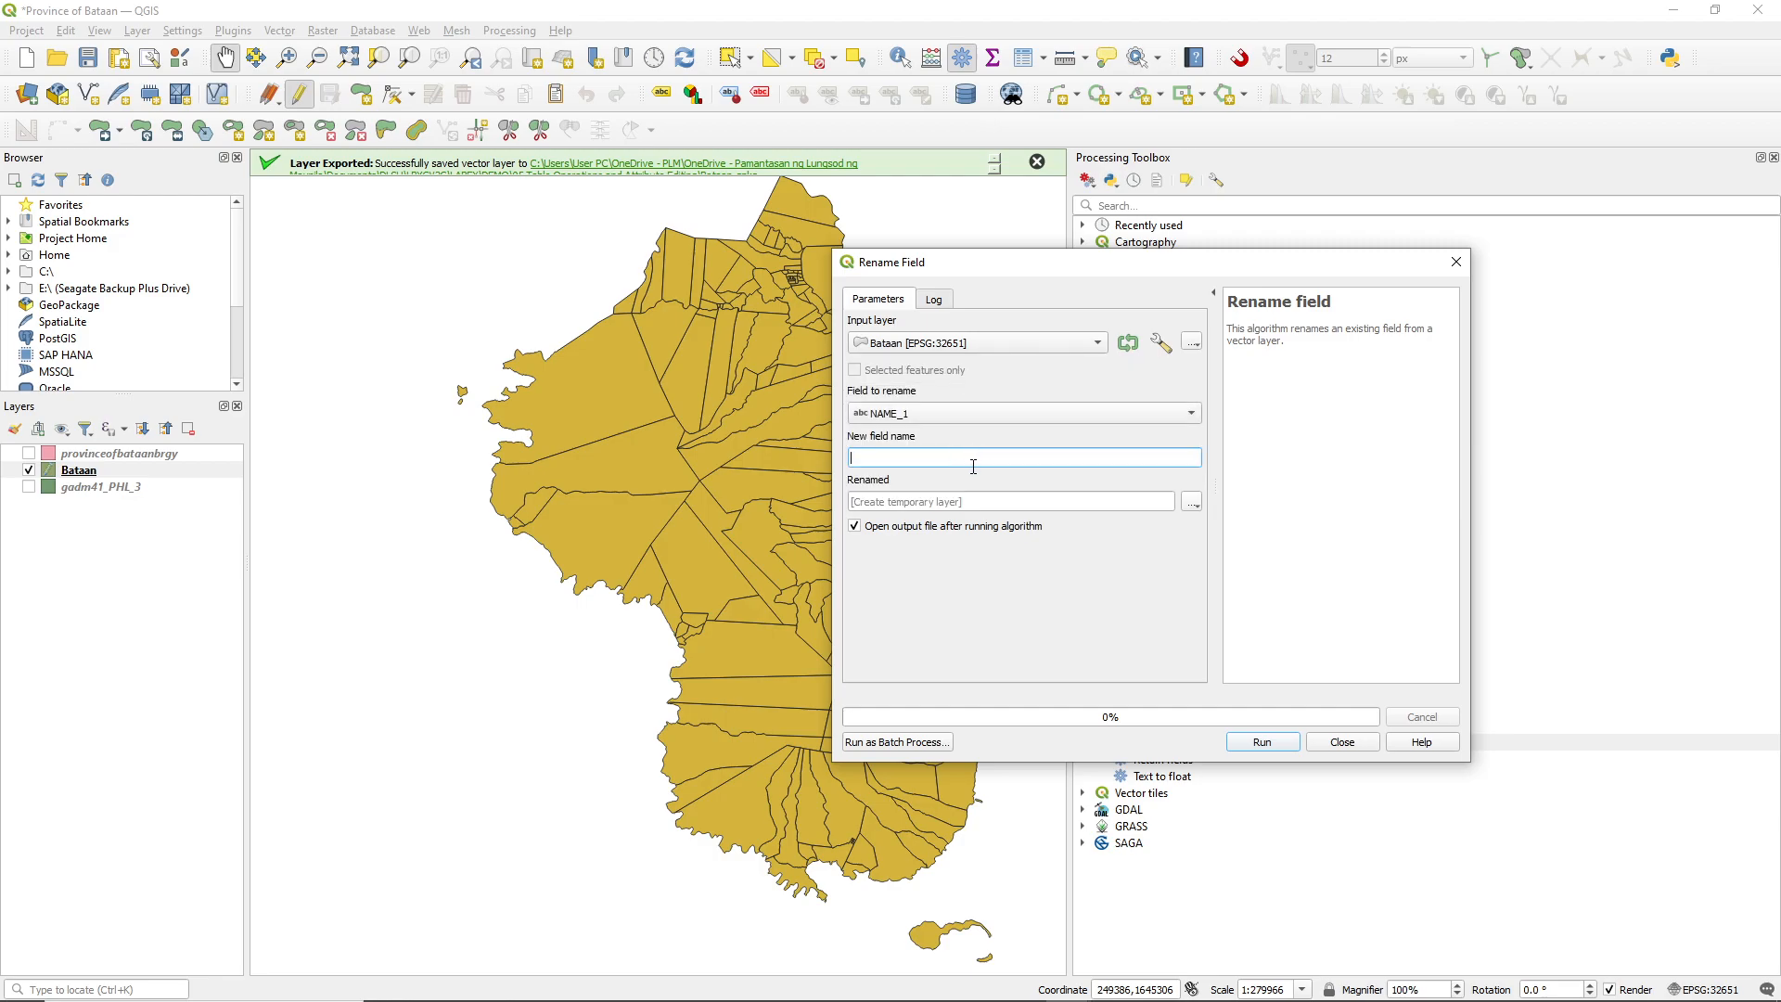
pyautogui.write('Province')
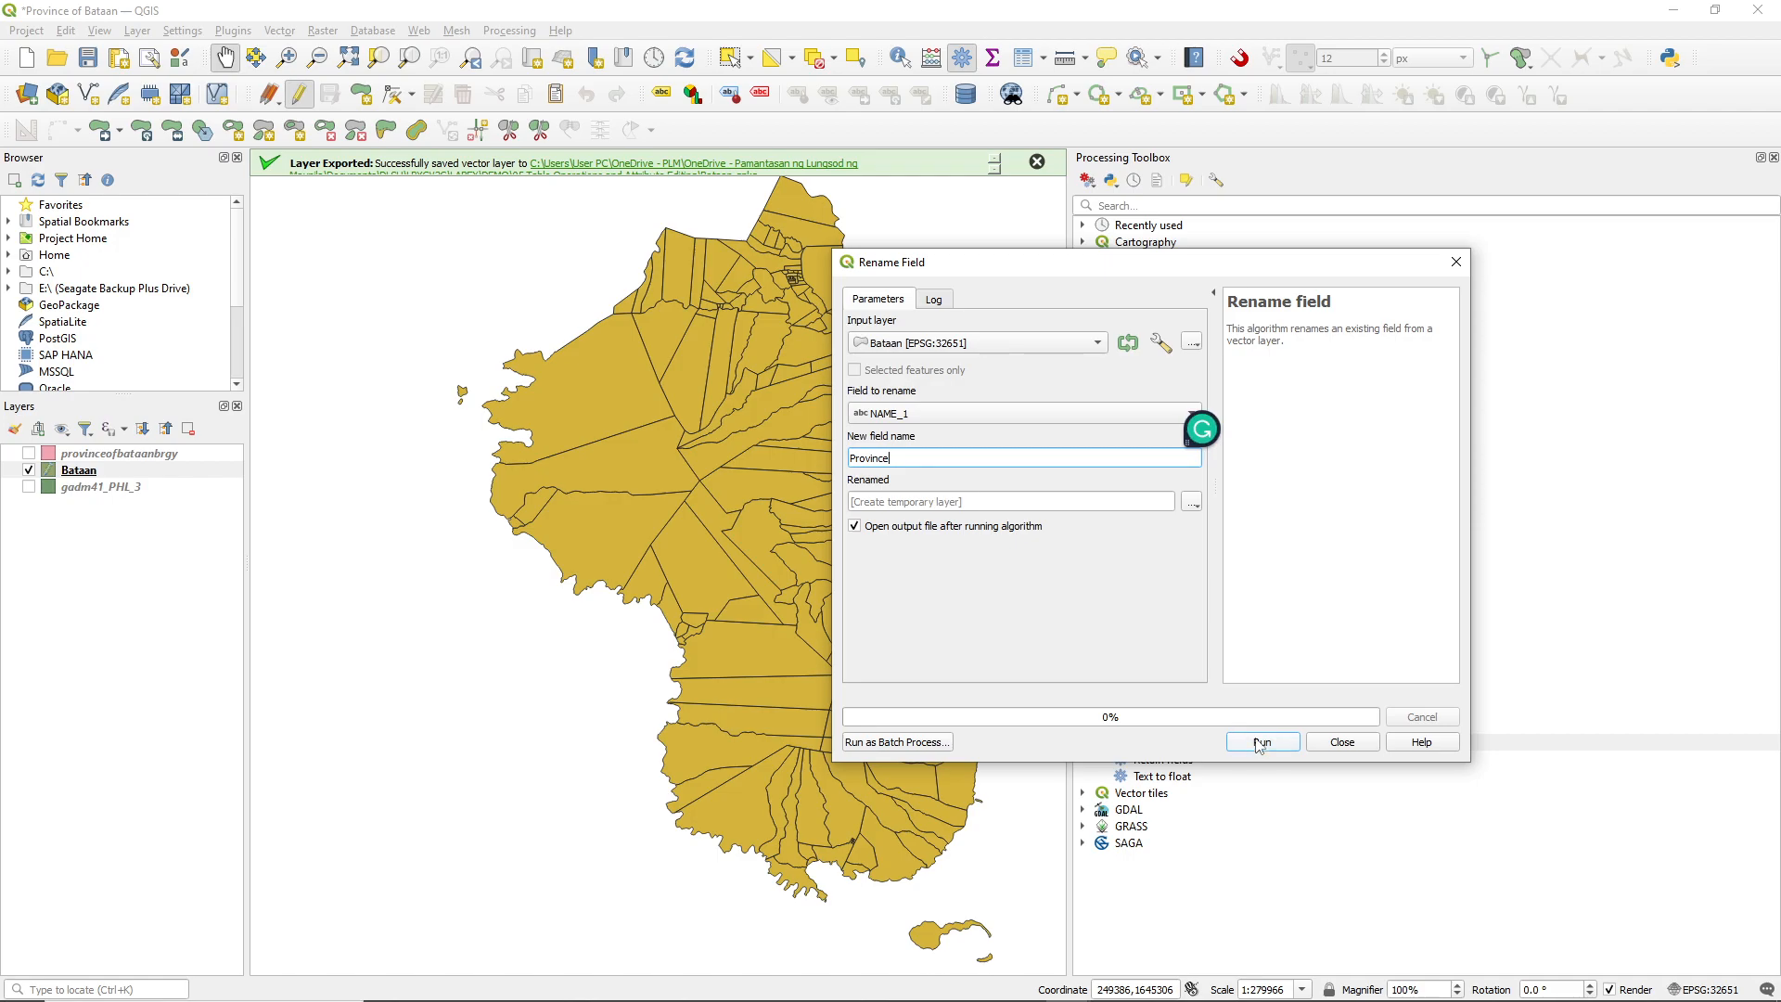
pyautogui.moveTo(1214, 432); pyautogui.dragTo(1495, 422)
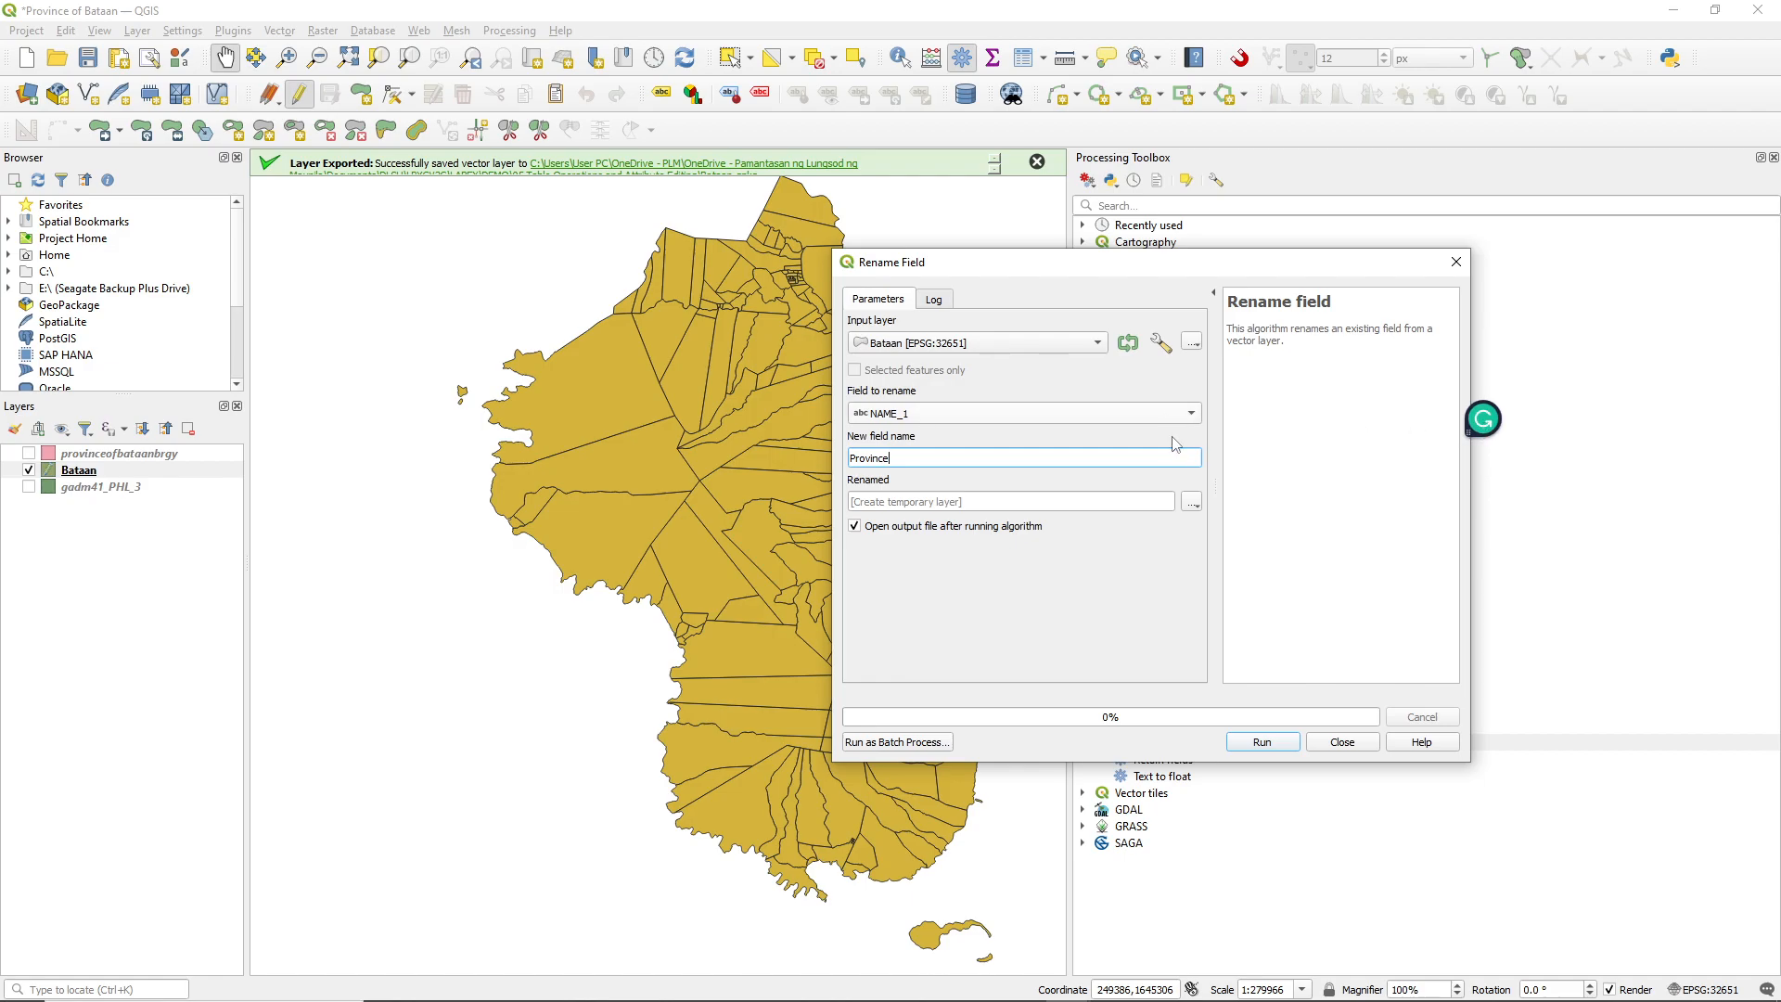
pyautogui.click(1269, 744)
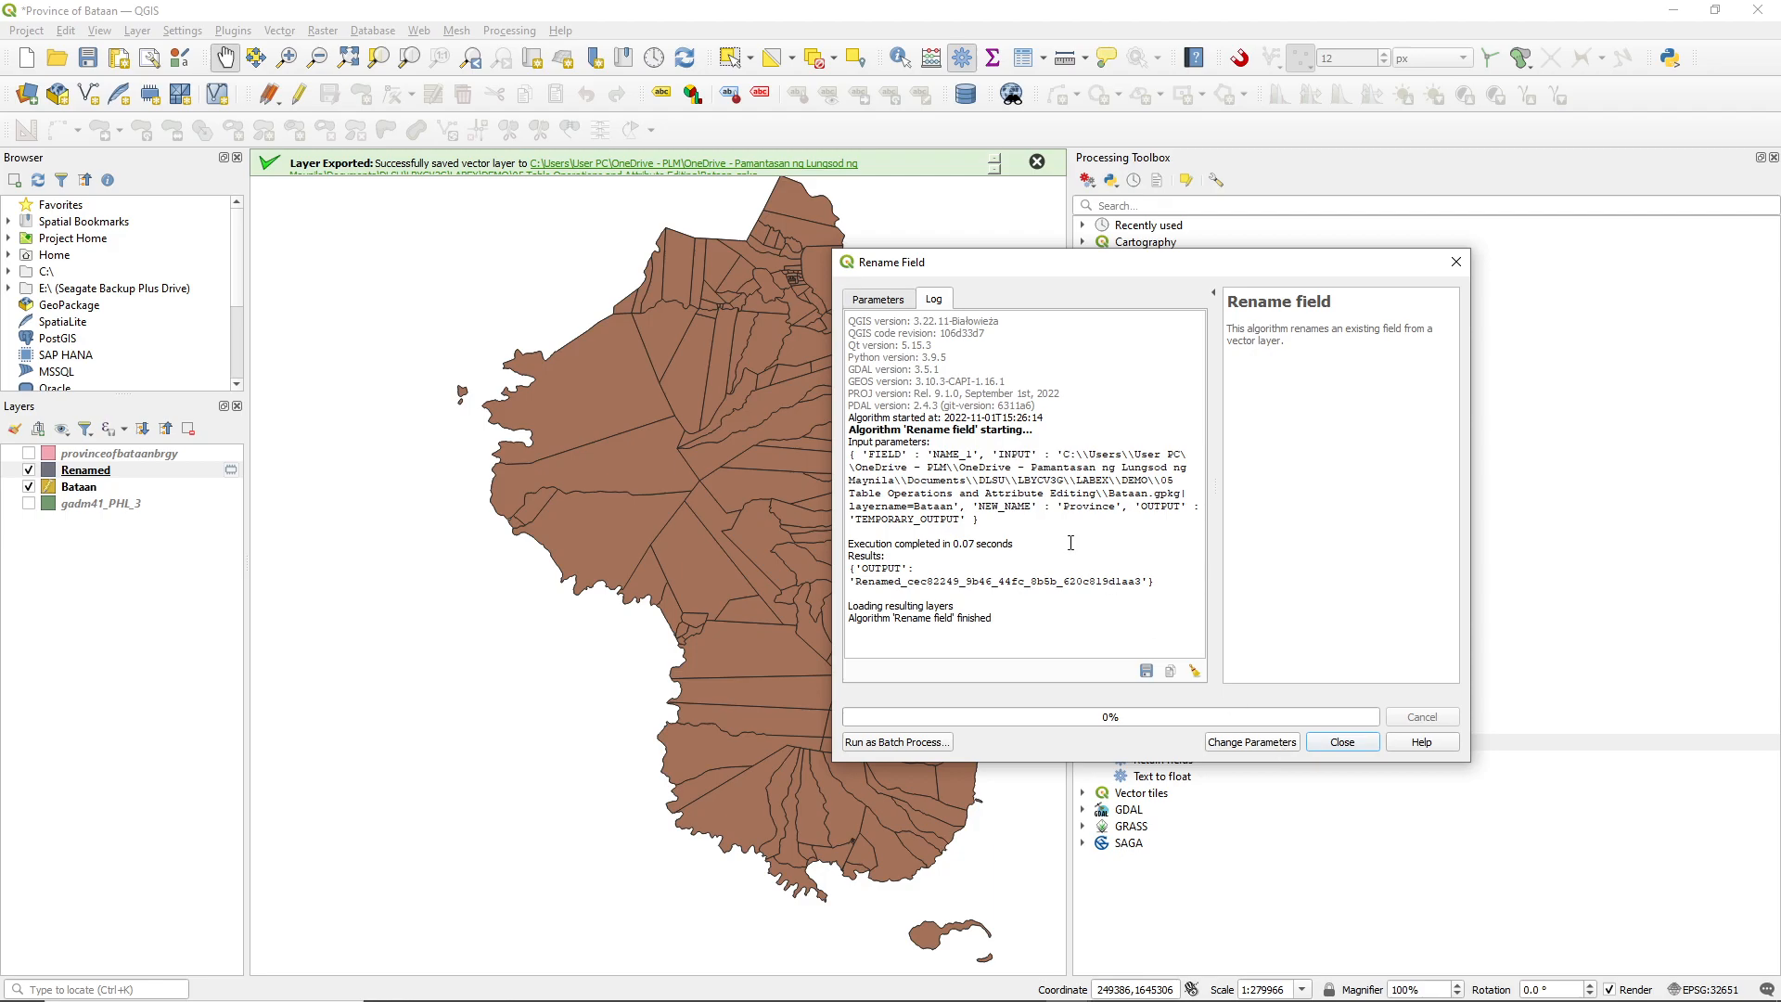
pyautogui.click(877, 299)
pyautogui.click(1192, 342)
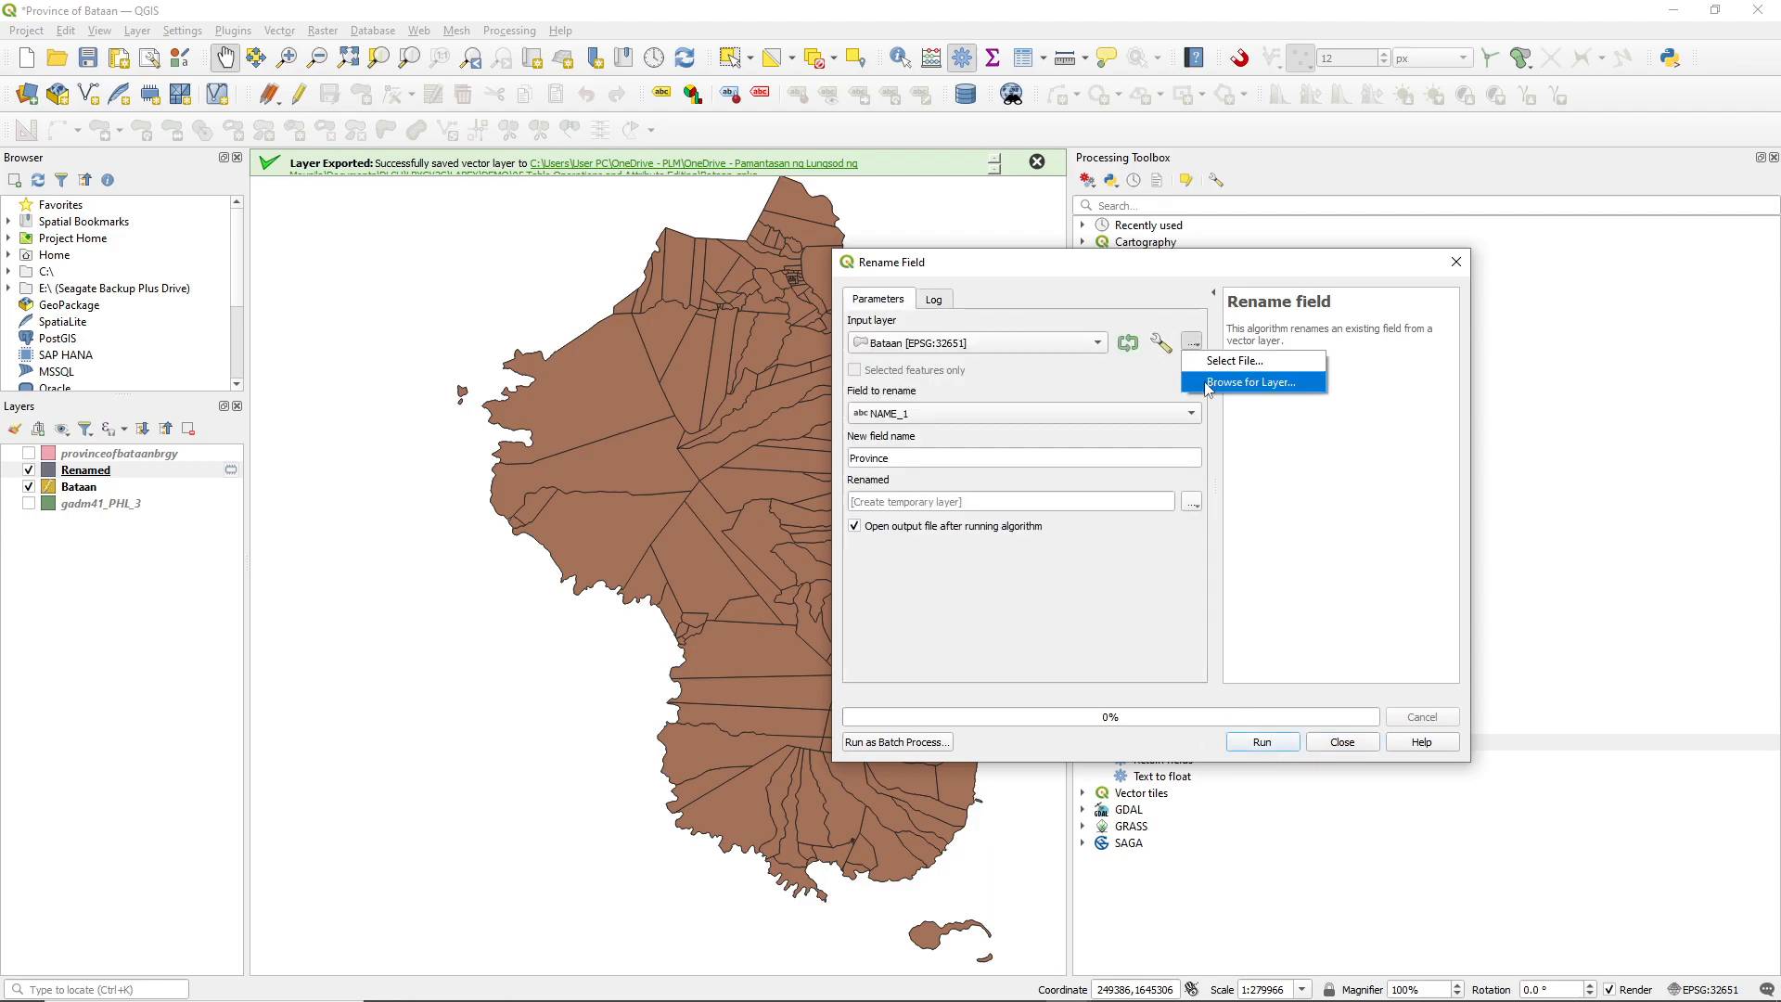
pyautogui.click(1021, 413)
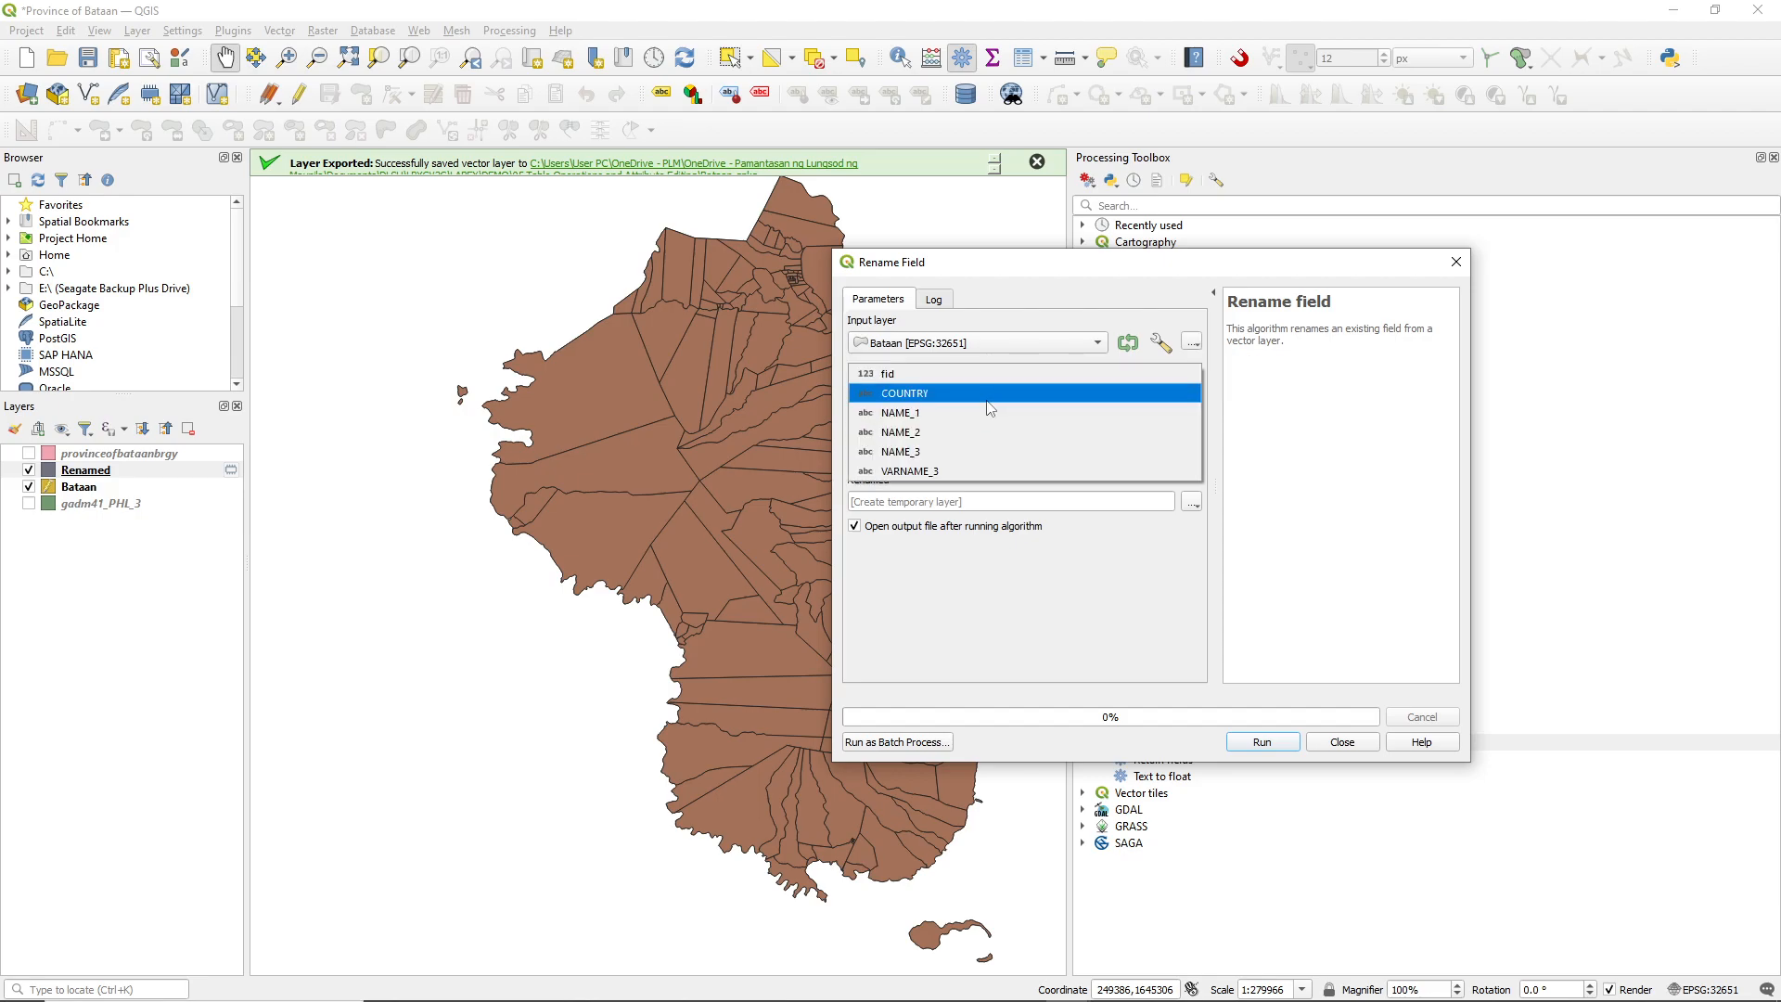
pyautogui.click(983, 349)
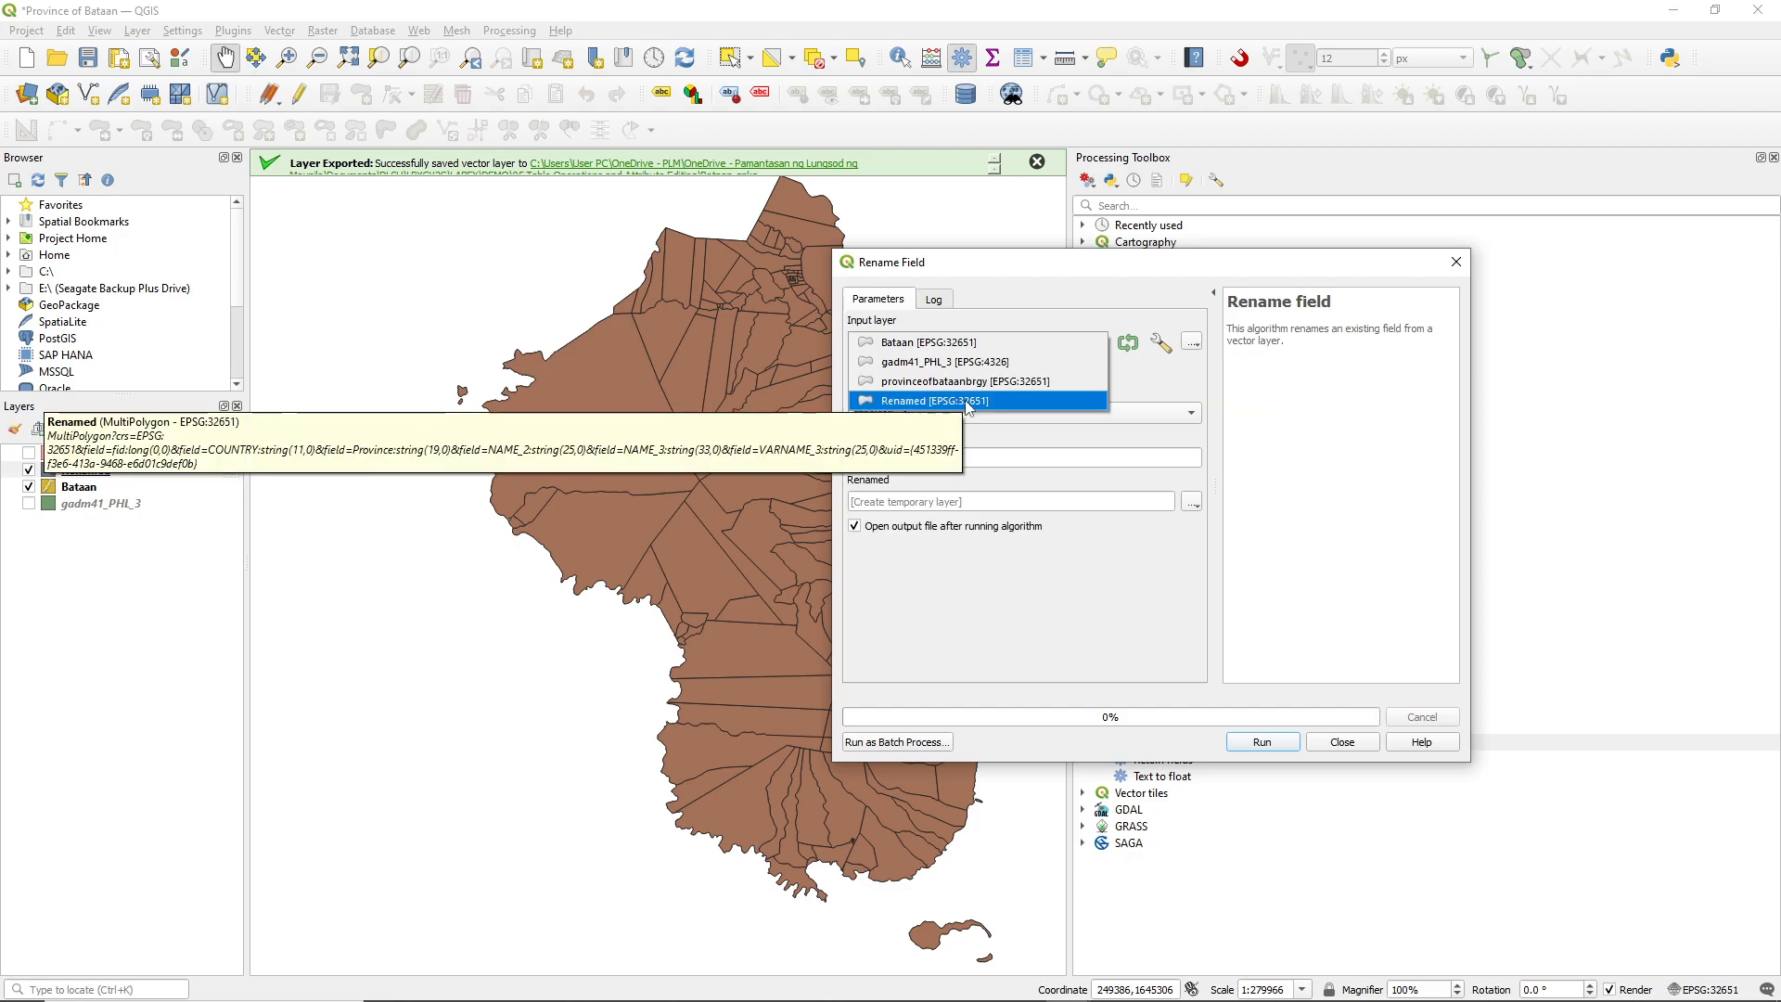
pyautogui.click(1191, 367)
pyautogui.click(1192, 345)
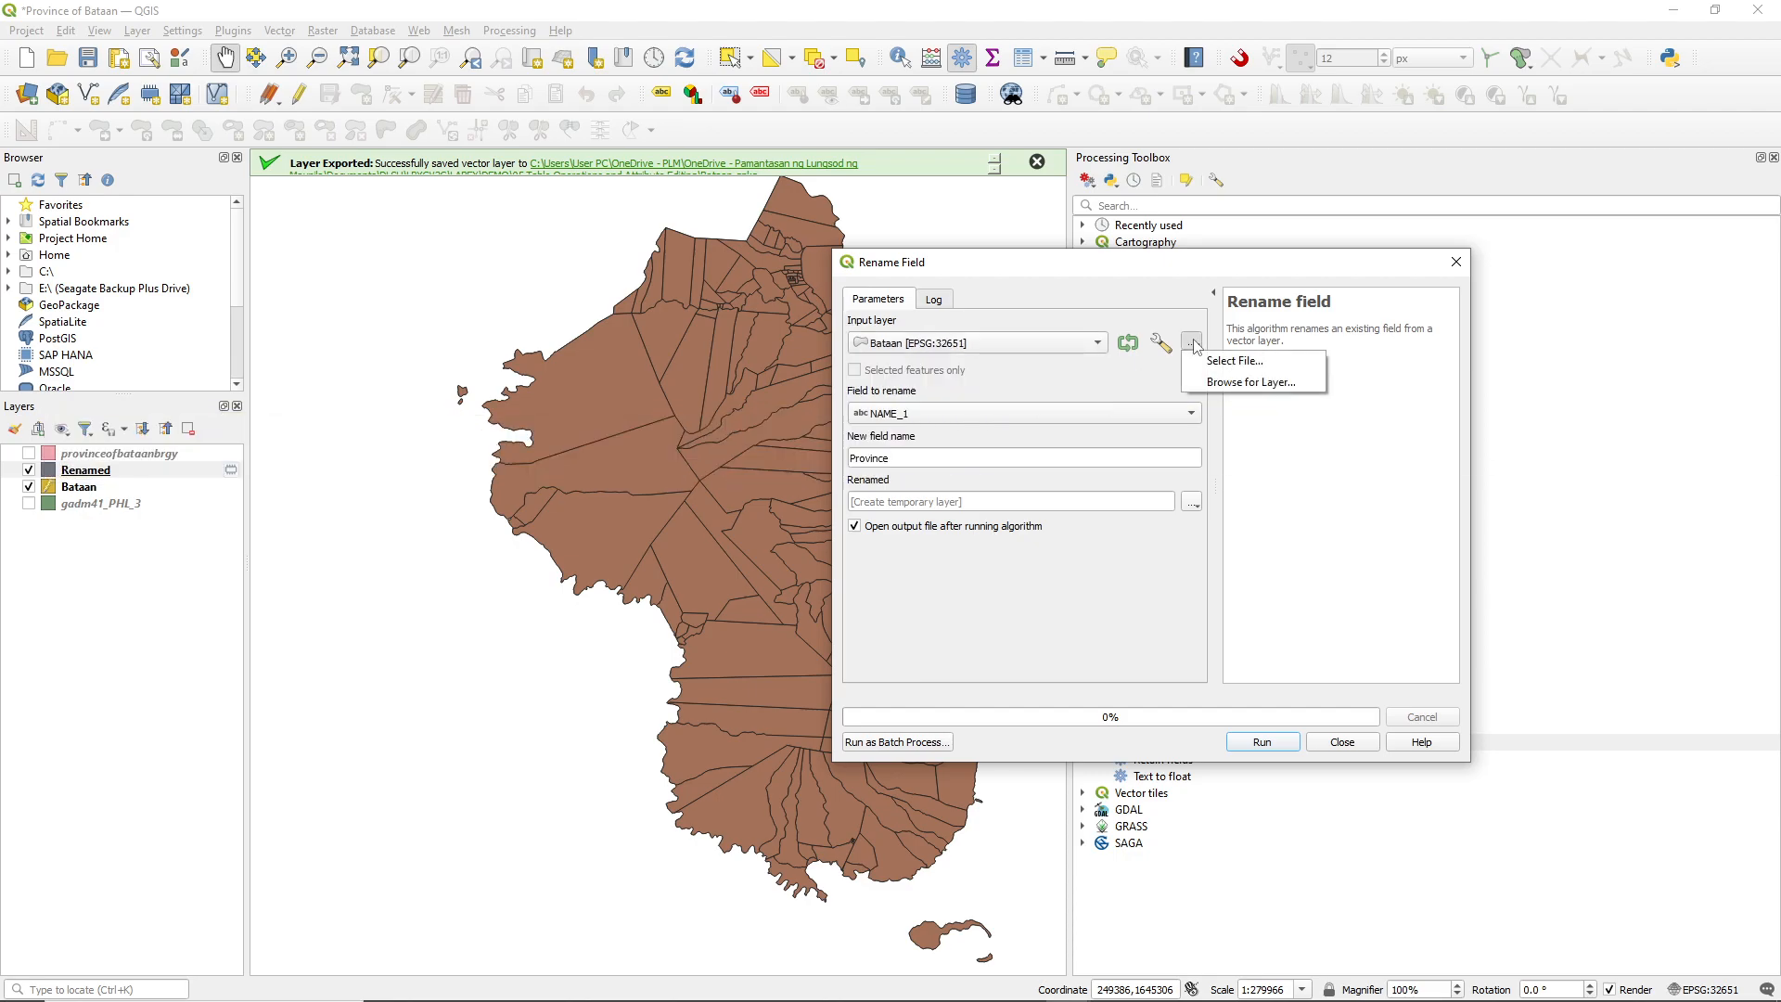
pyautogui.click(1251, 381)
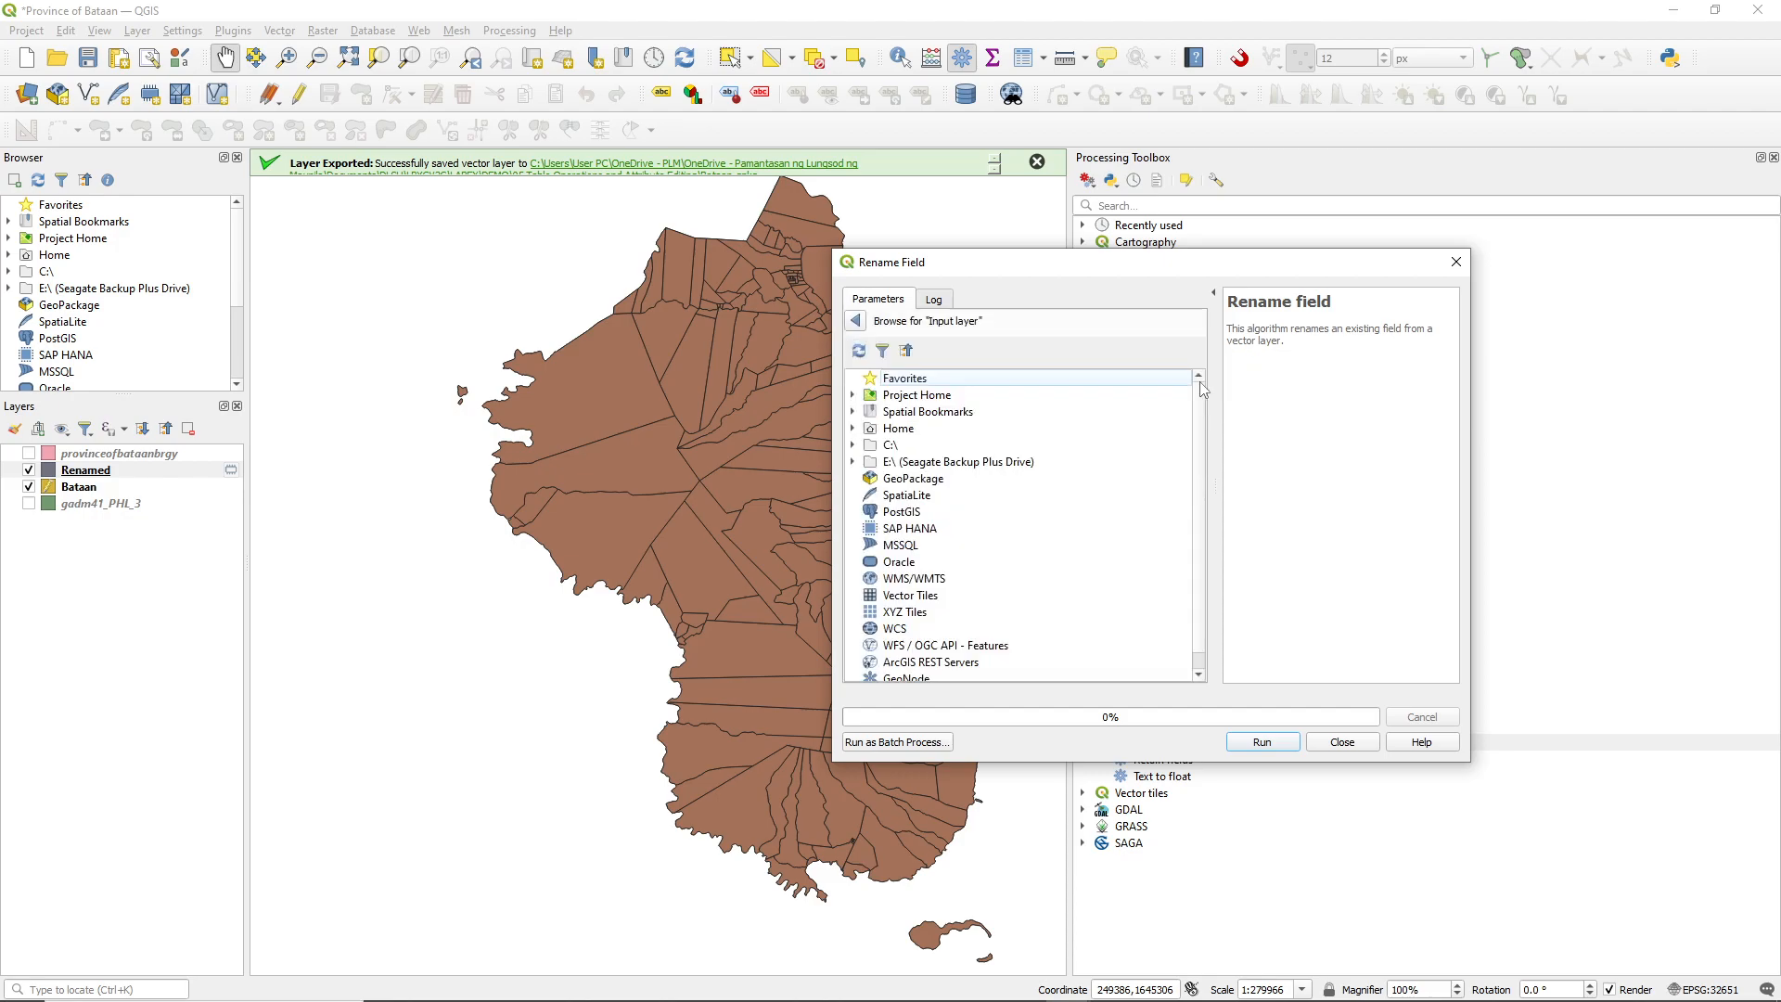
pyautogui.click(856, 320)
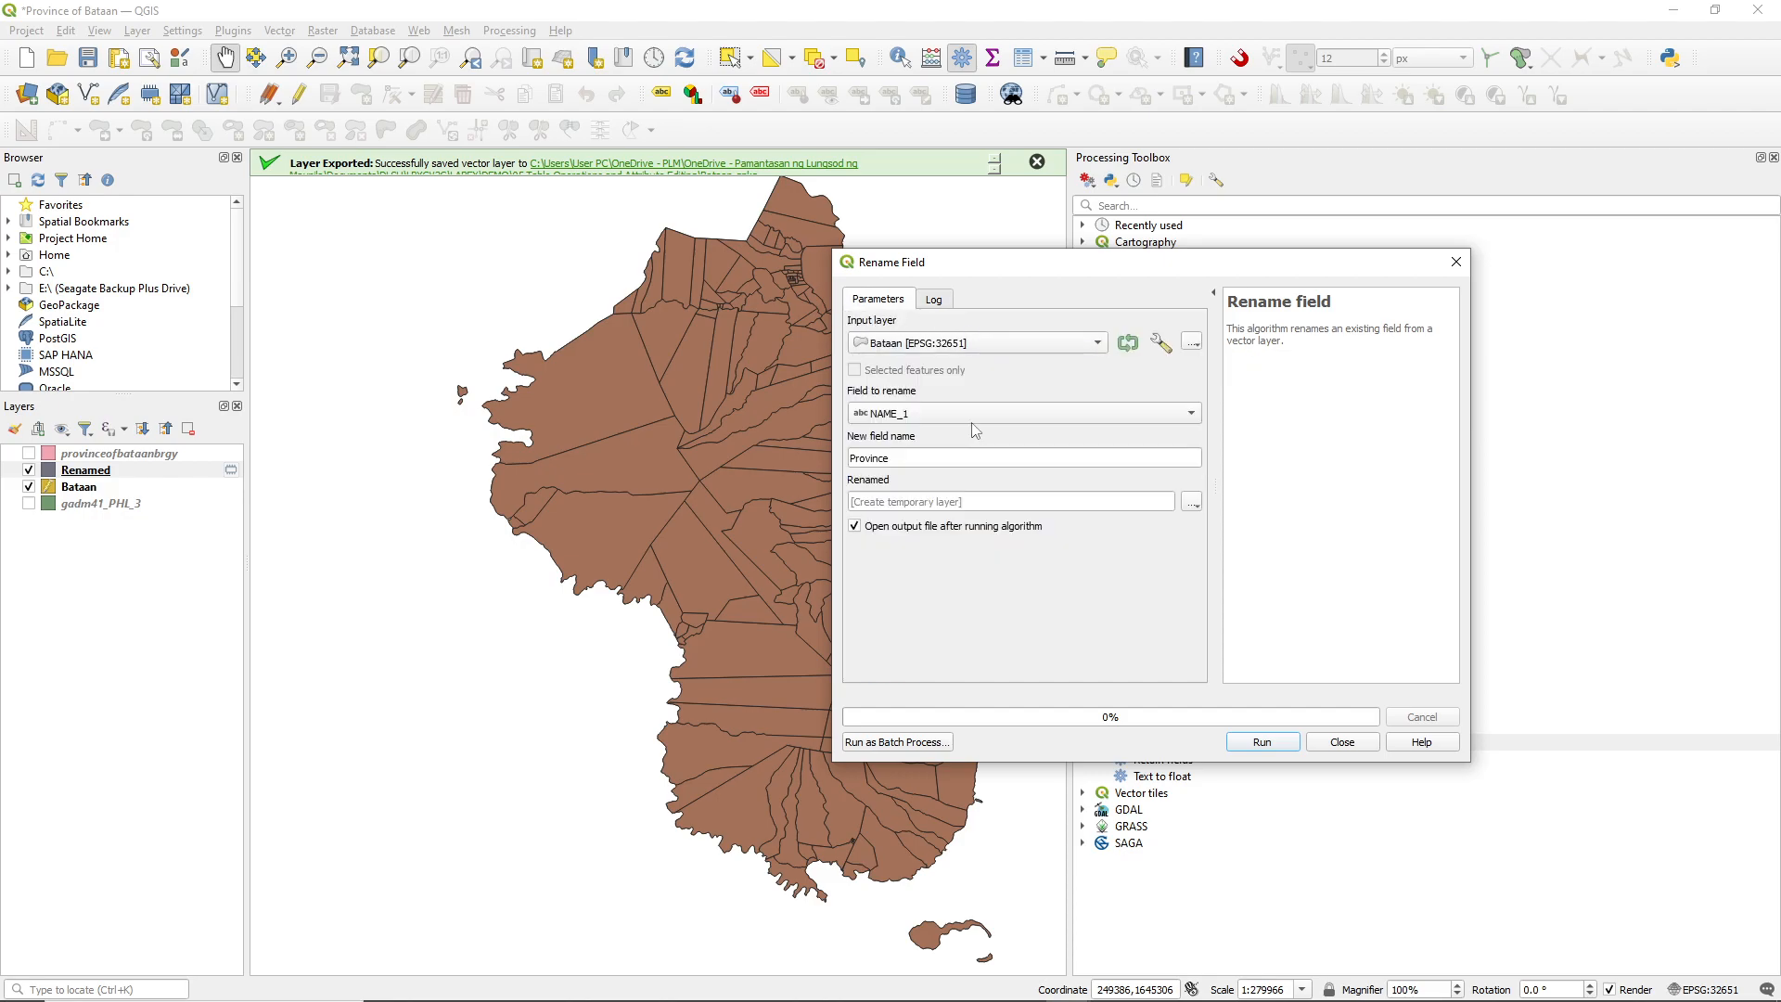
# - Rename the field NAME_2 to Municipality, using the temporary Renamed layer as input and a new temporary layer as output
pyautogui.click(988, 344)
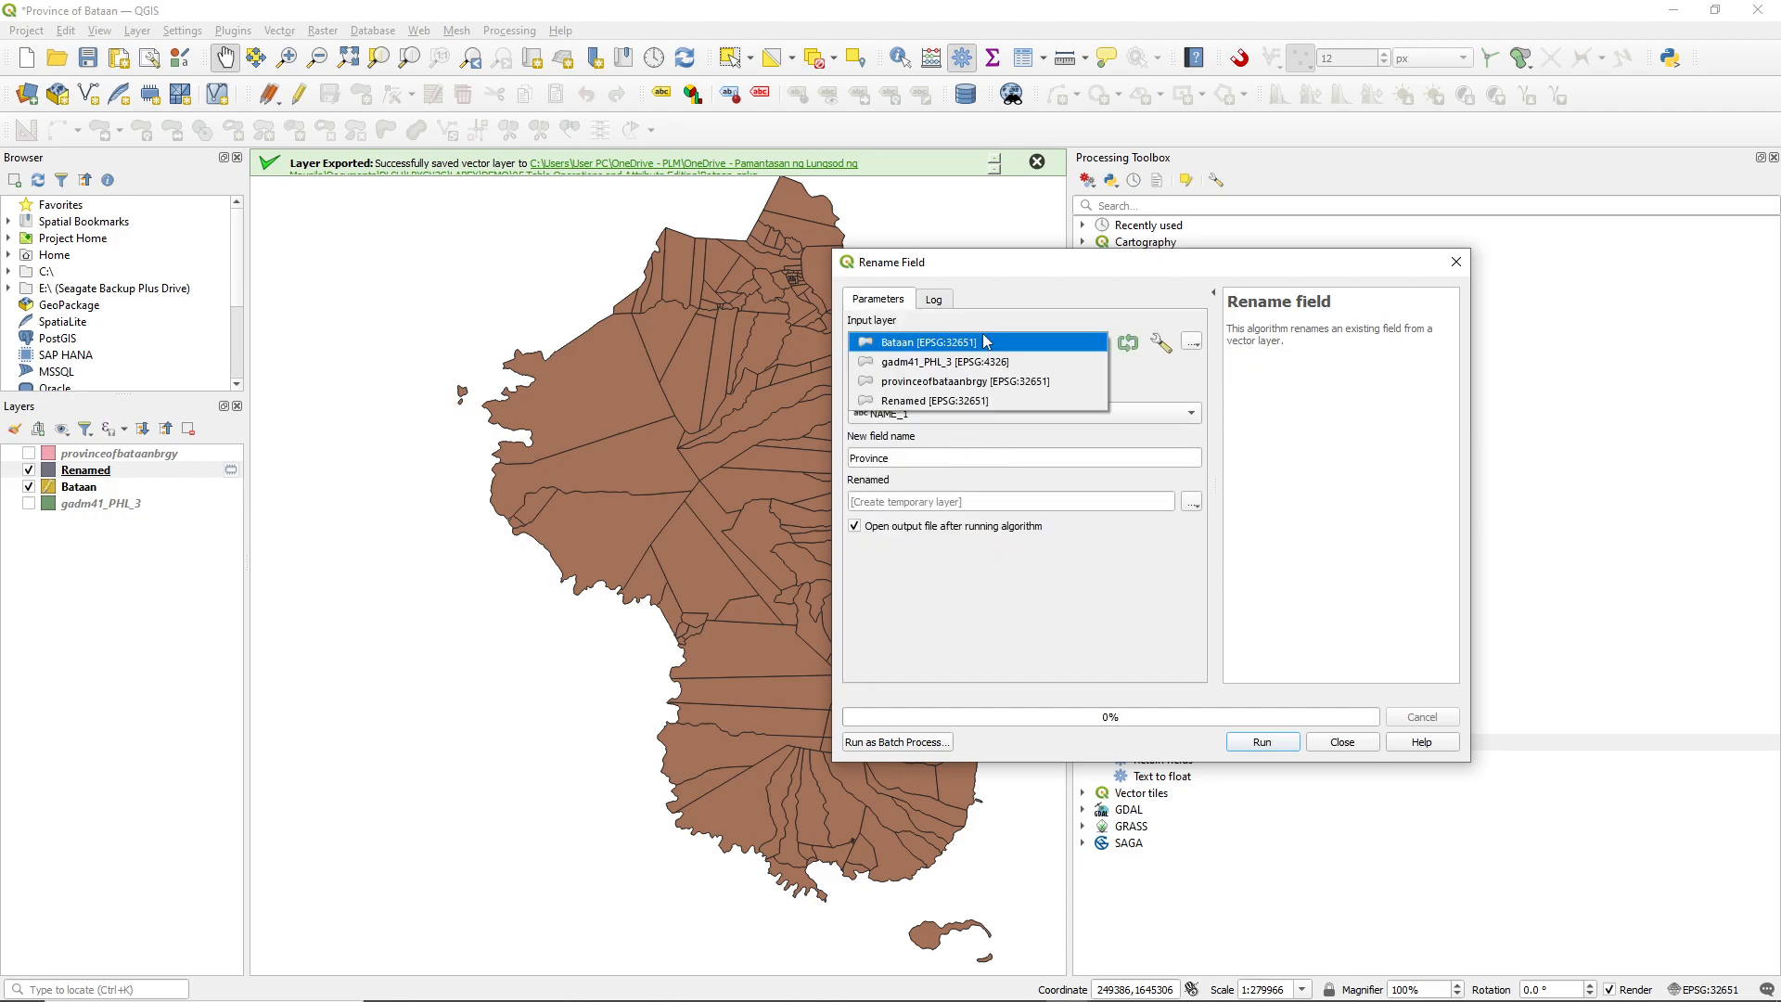
pyautogui.click(963, 401)
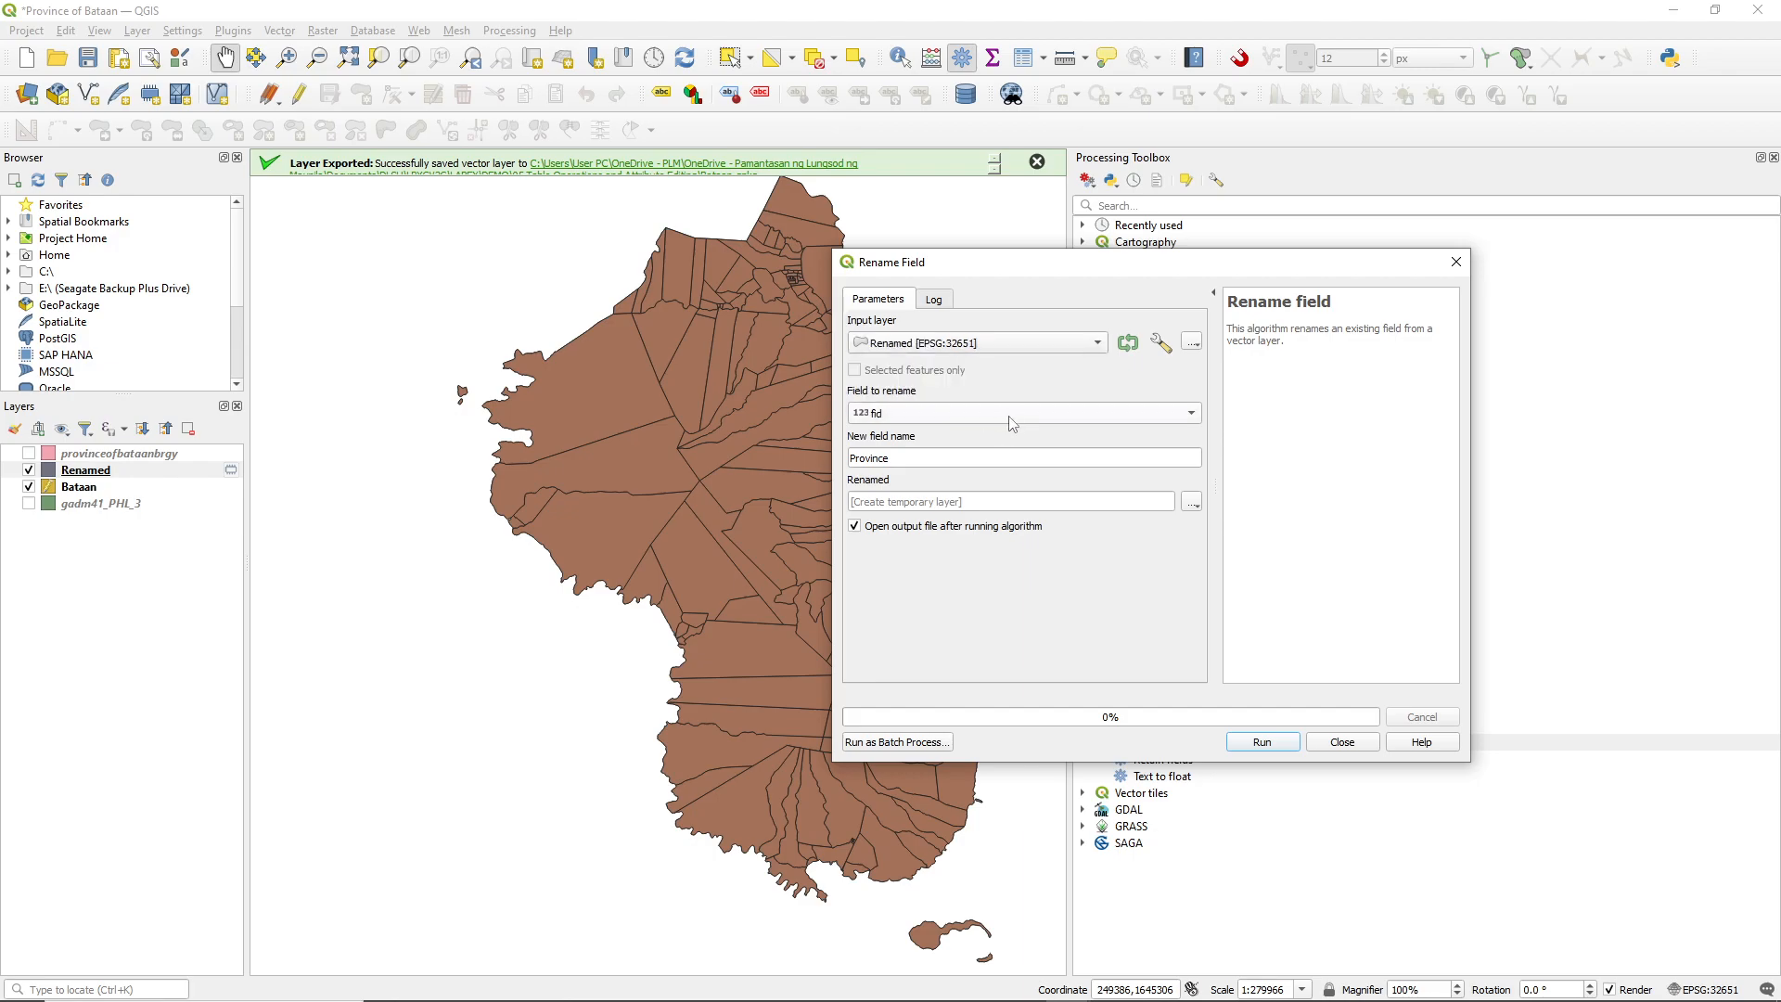
pyautogui.click(1014, 422)
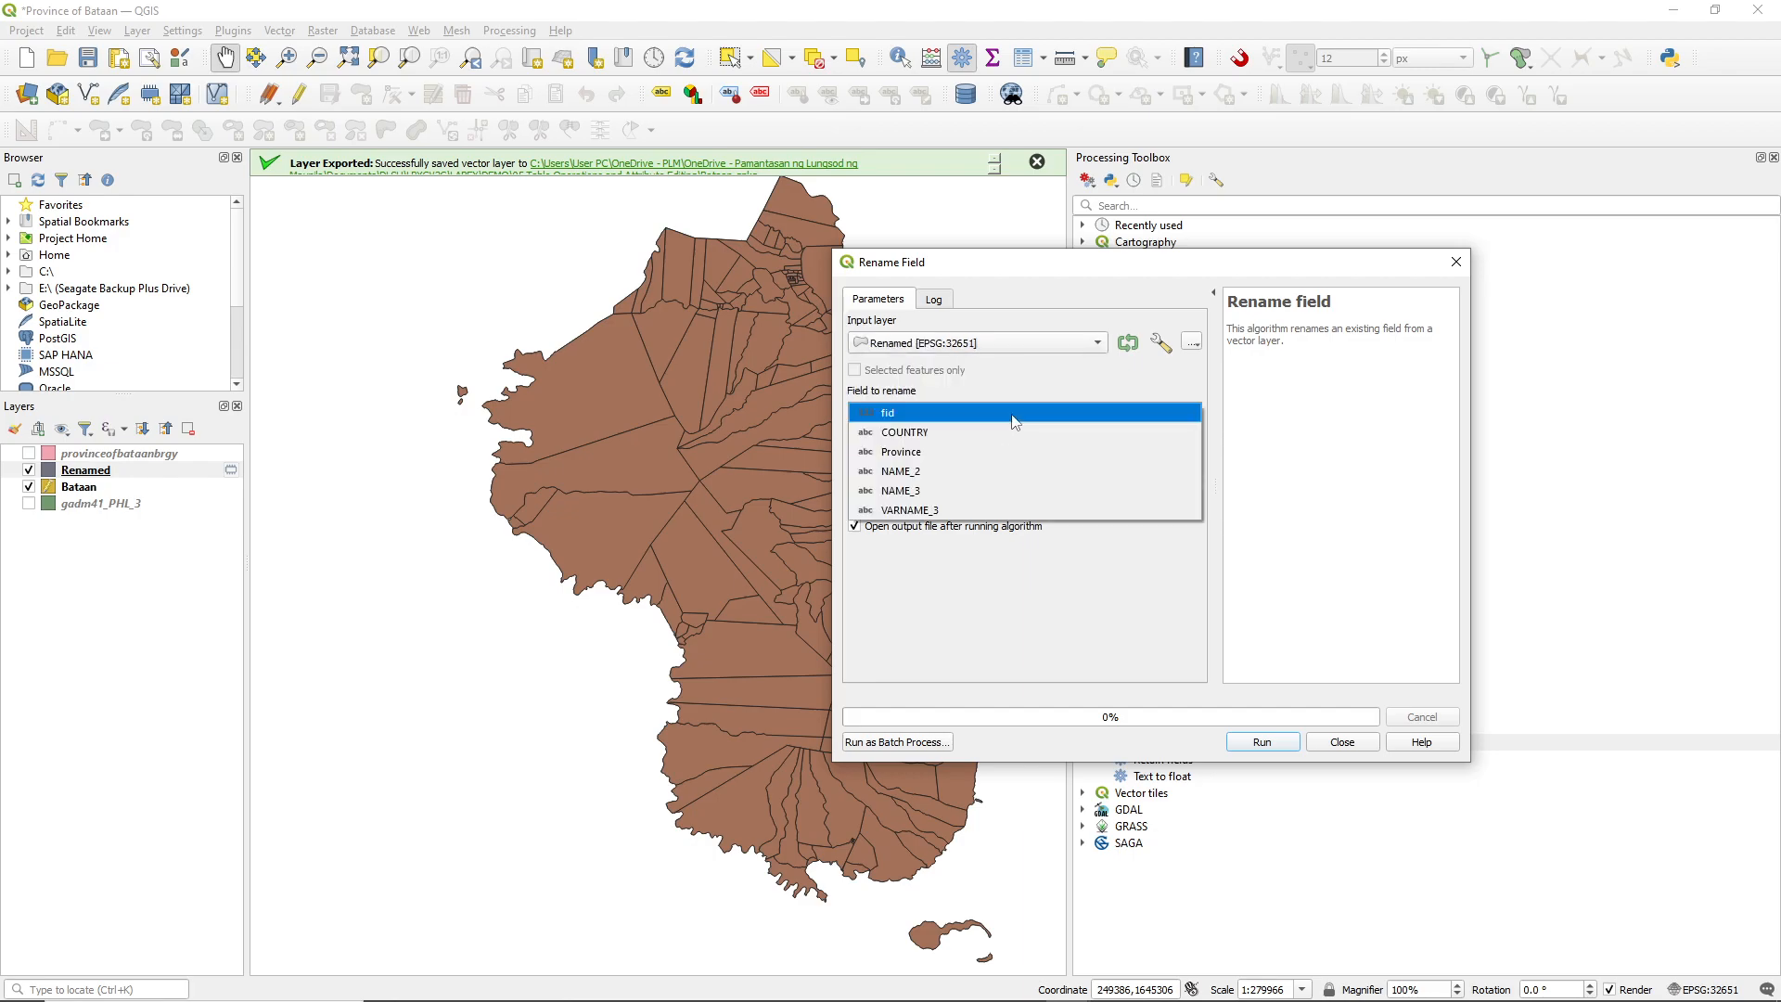
pyautogui.click(984, 477)
pyautogui.click(985, 459)
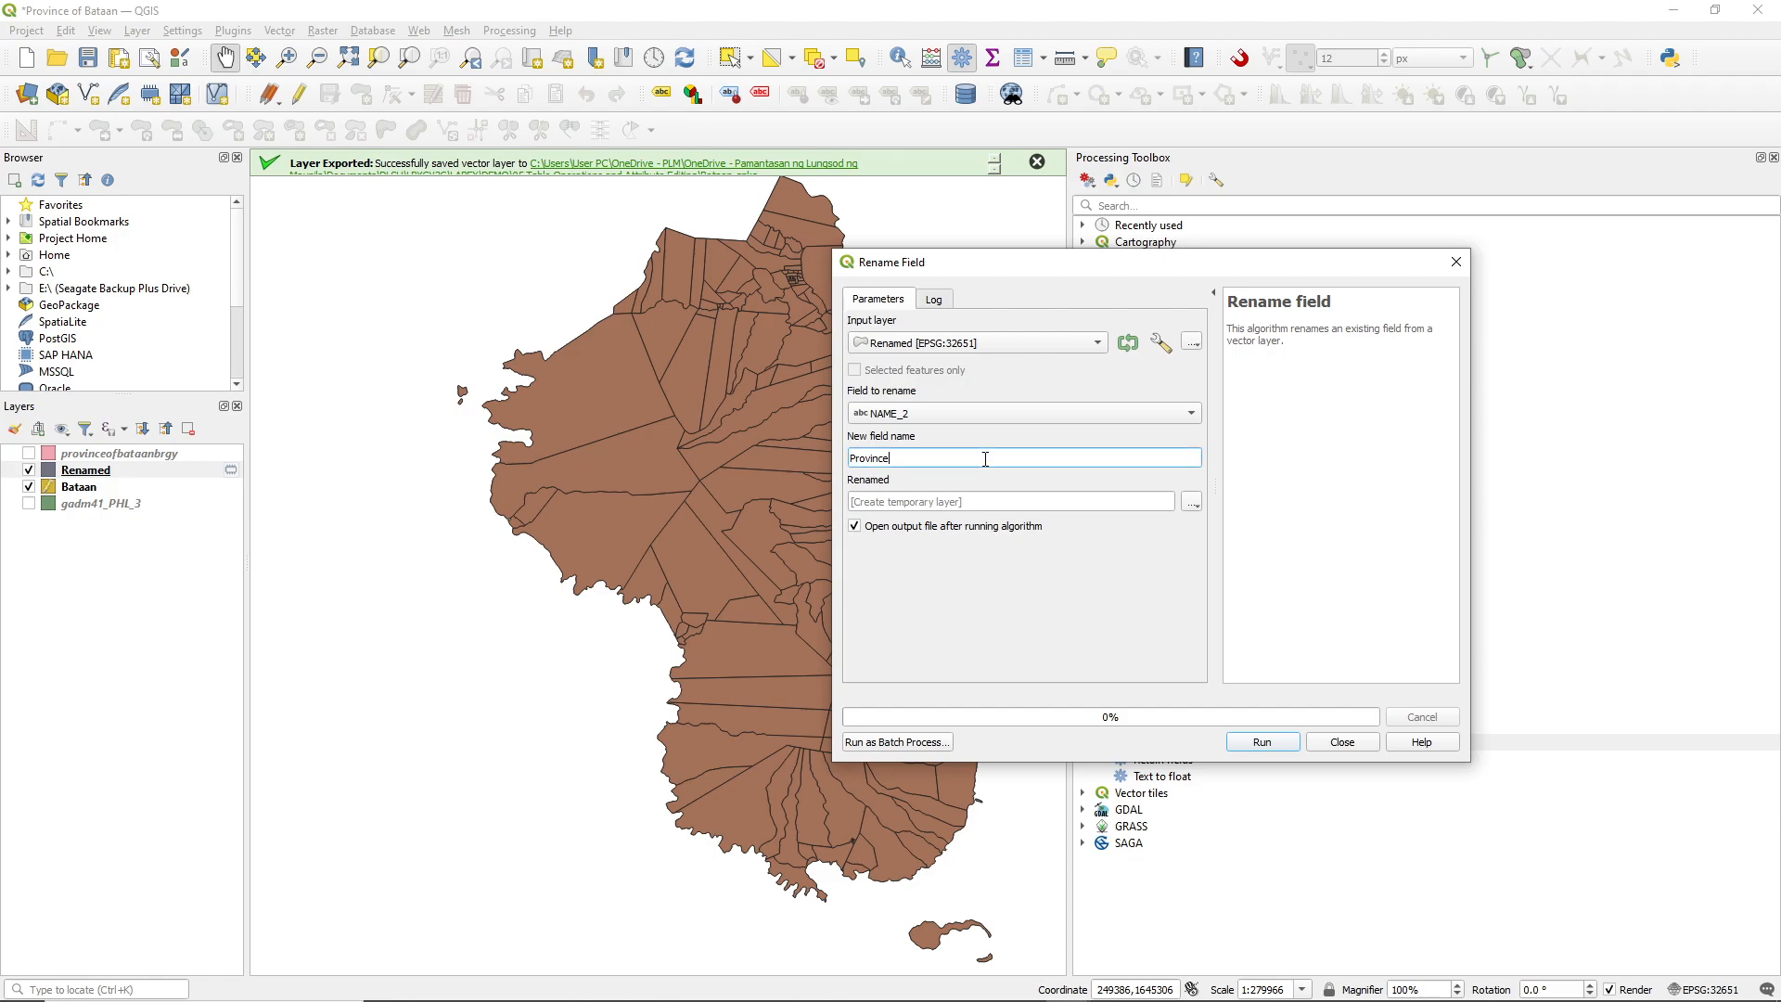
pyautogui.hotkey('ctrl', 'a')
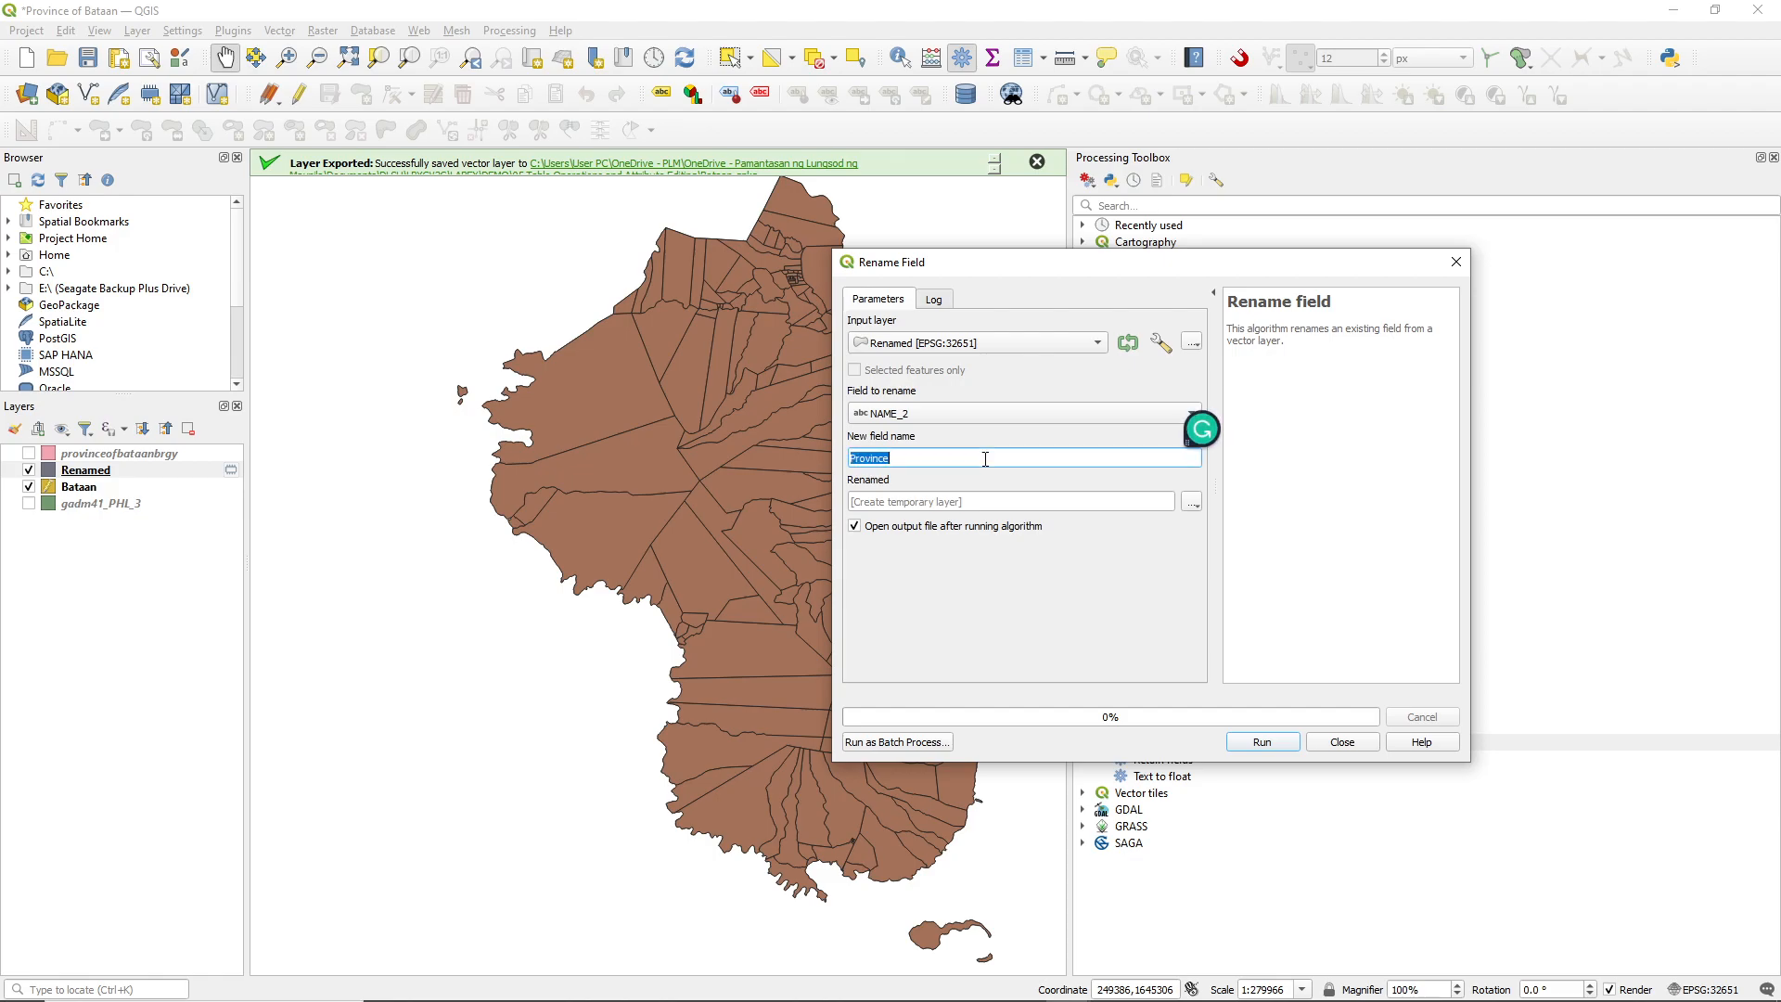
pyautogui.click(1025, 417)
pyautogui.click(1025, 423)
pyautogui.moveTo(974, 458); pyautogui.dragTo(824, 462)
pyautogui.write('Munici')
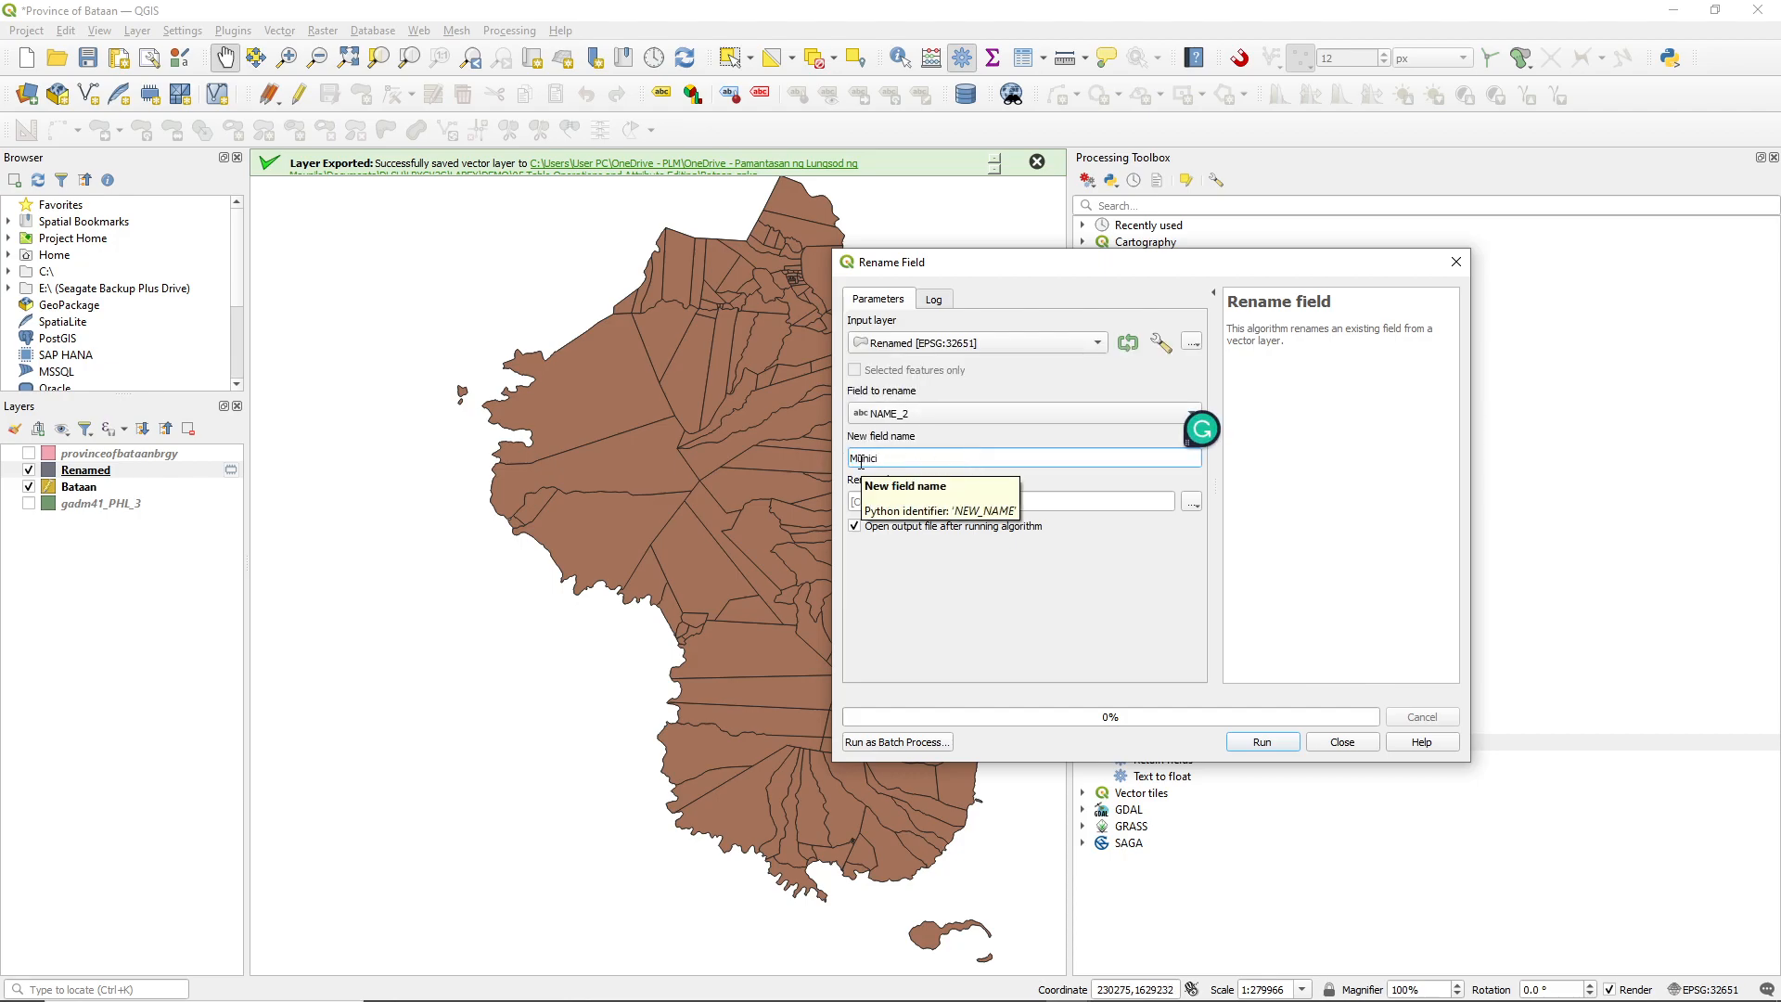
pyautogui.write('pality')
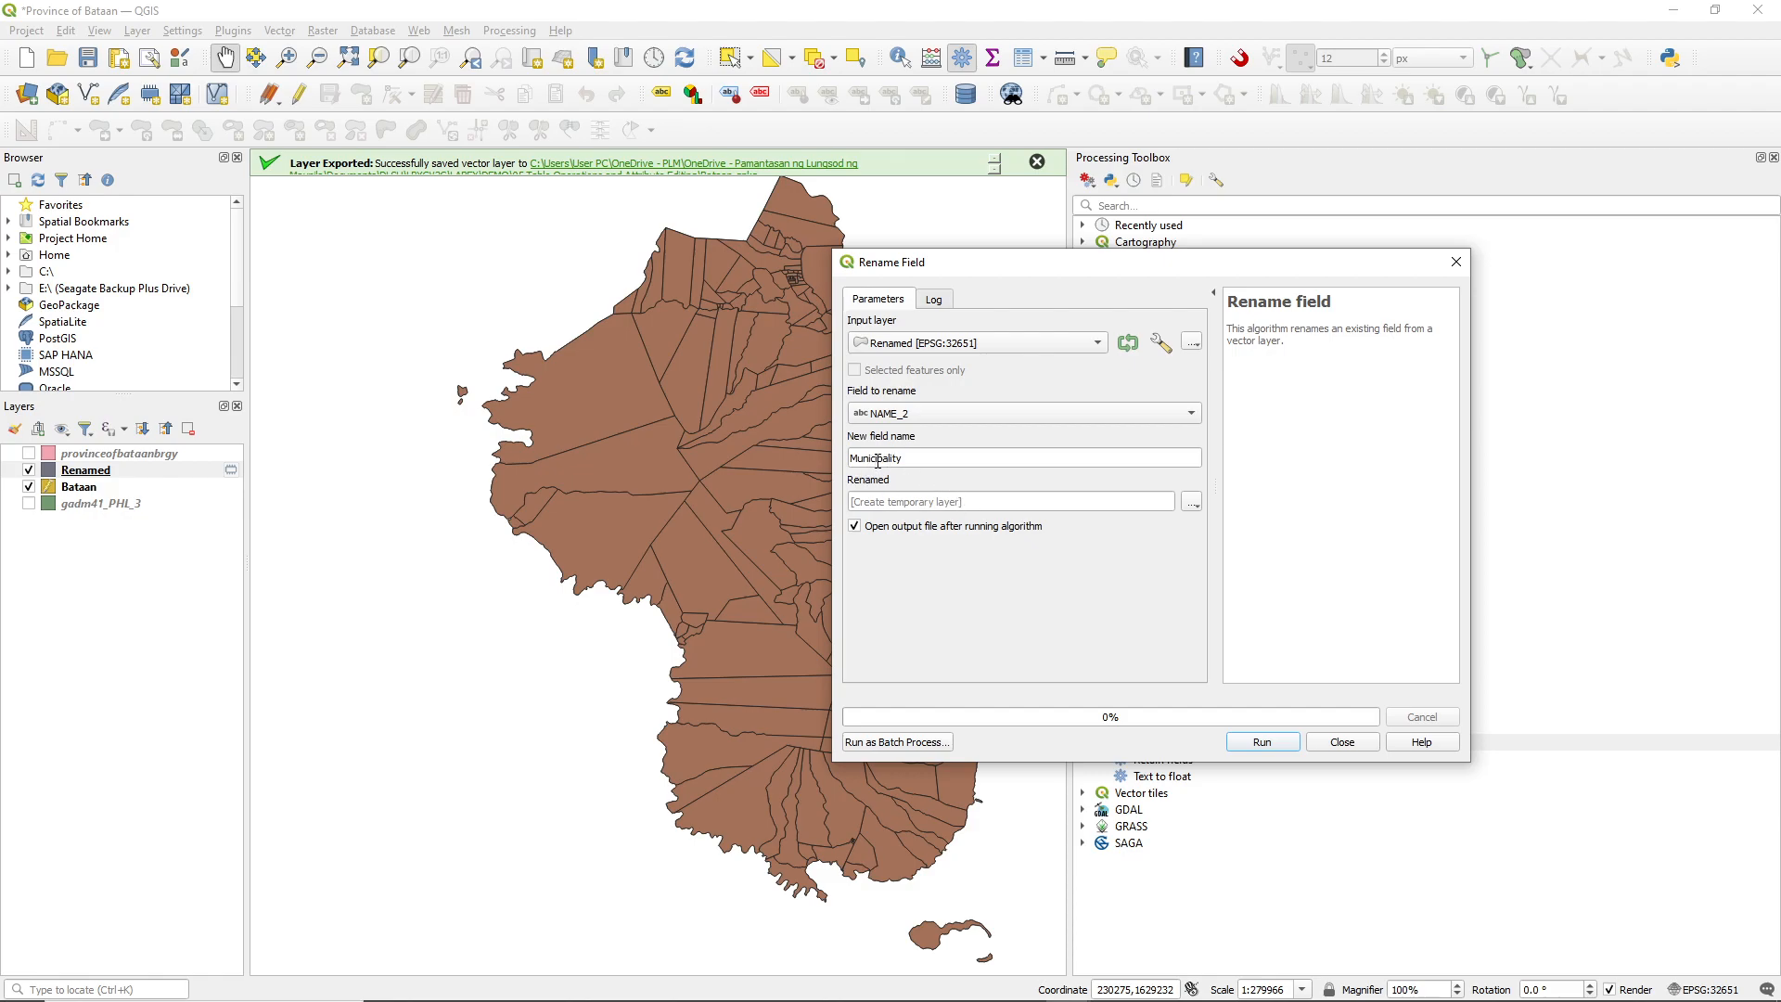
pyautogui.click(1263, 741)
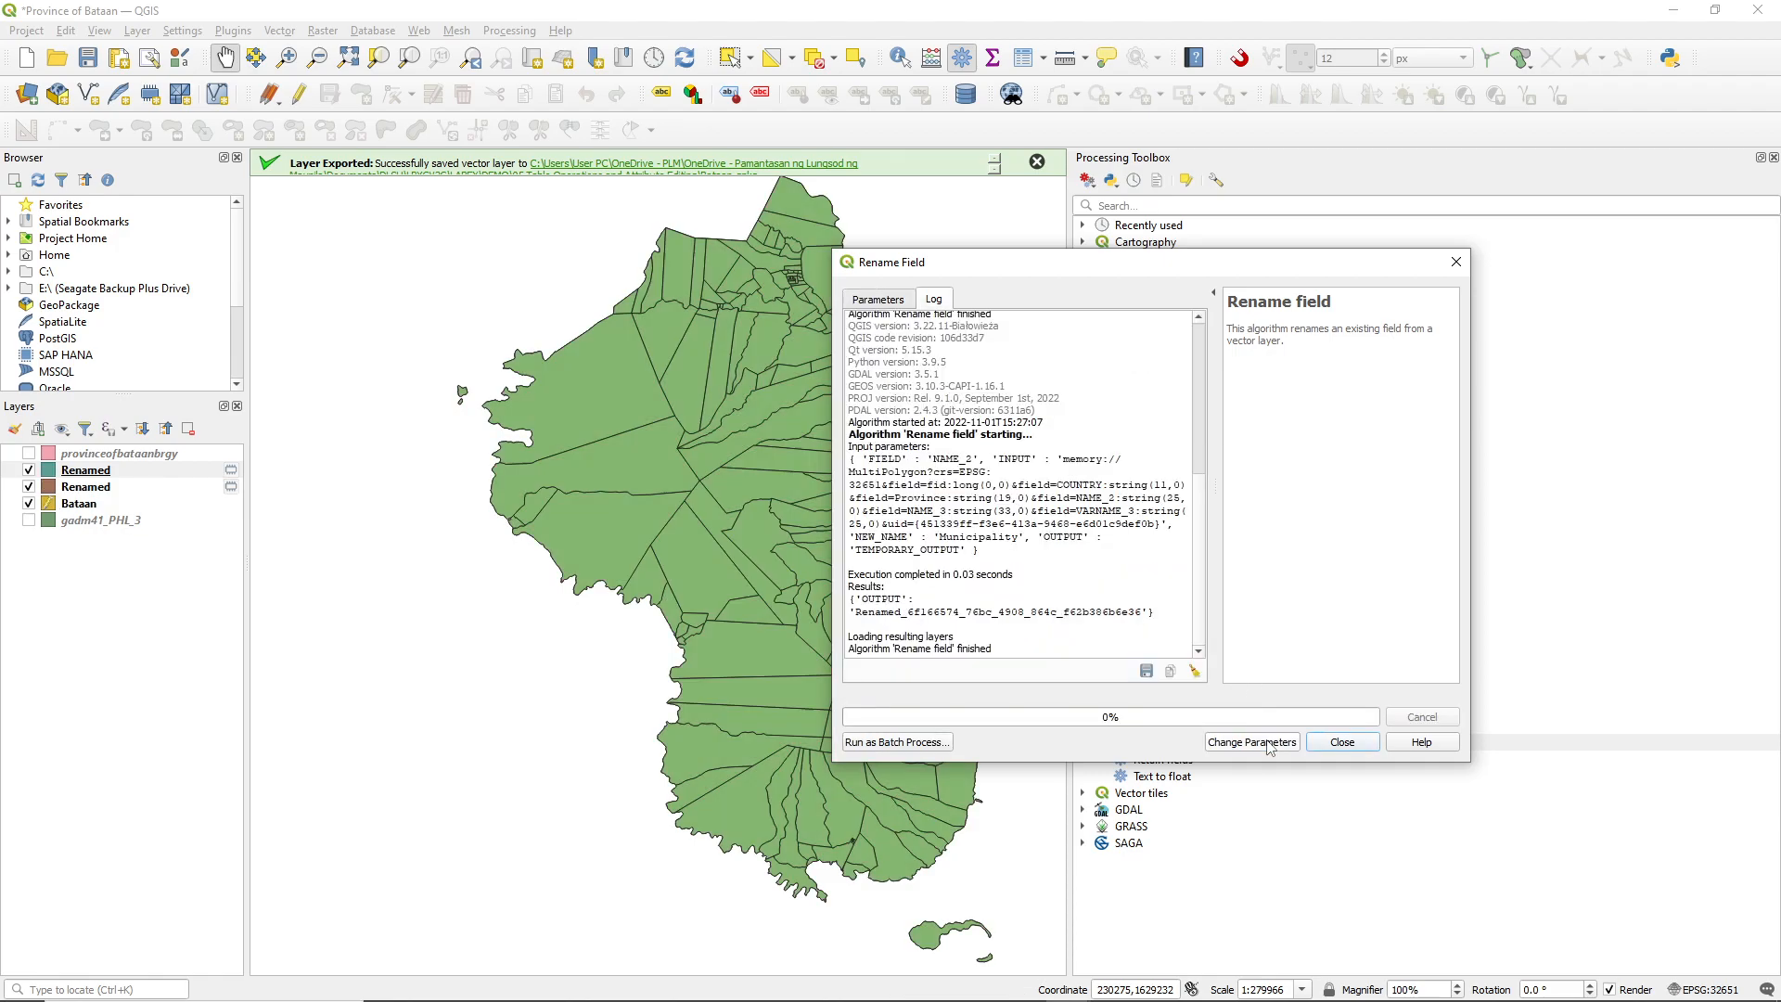
# - Set the latest temporary Renamed layer as the input layer and NAME_3 as the field to rename
pyautogui.click(878, 298)
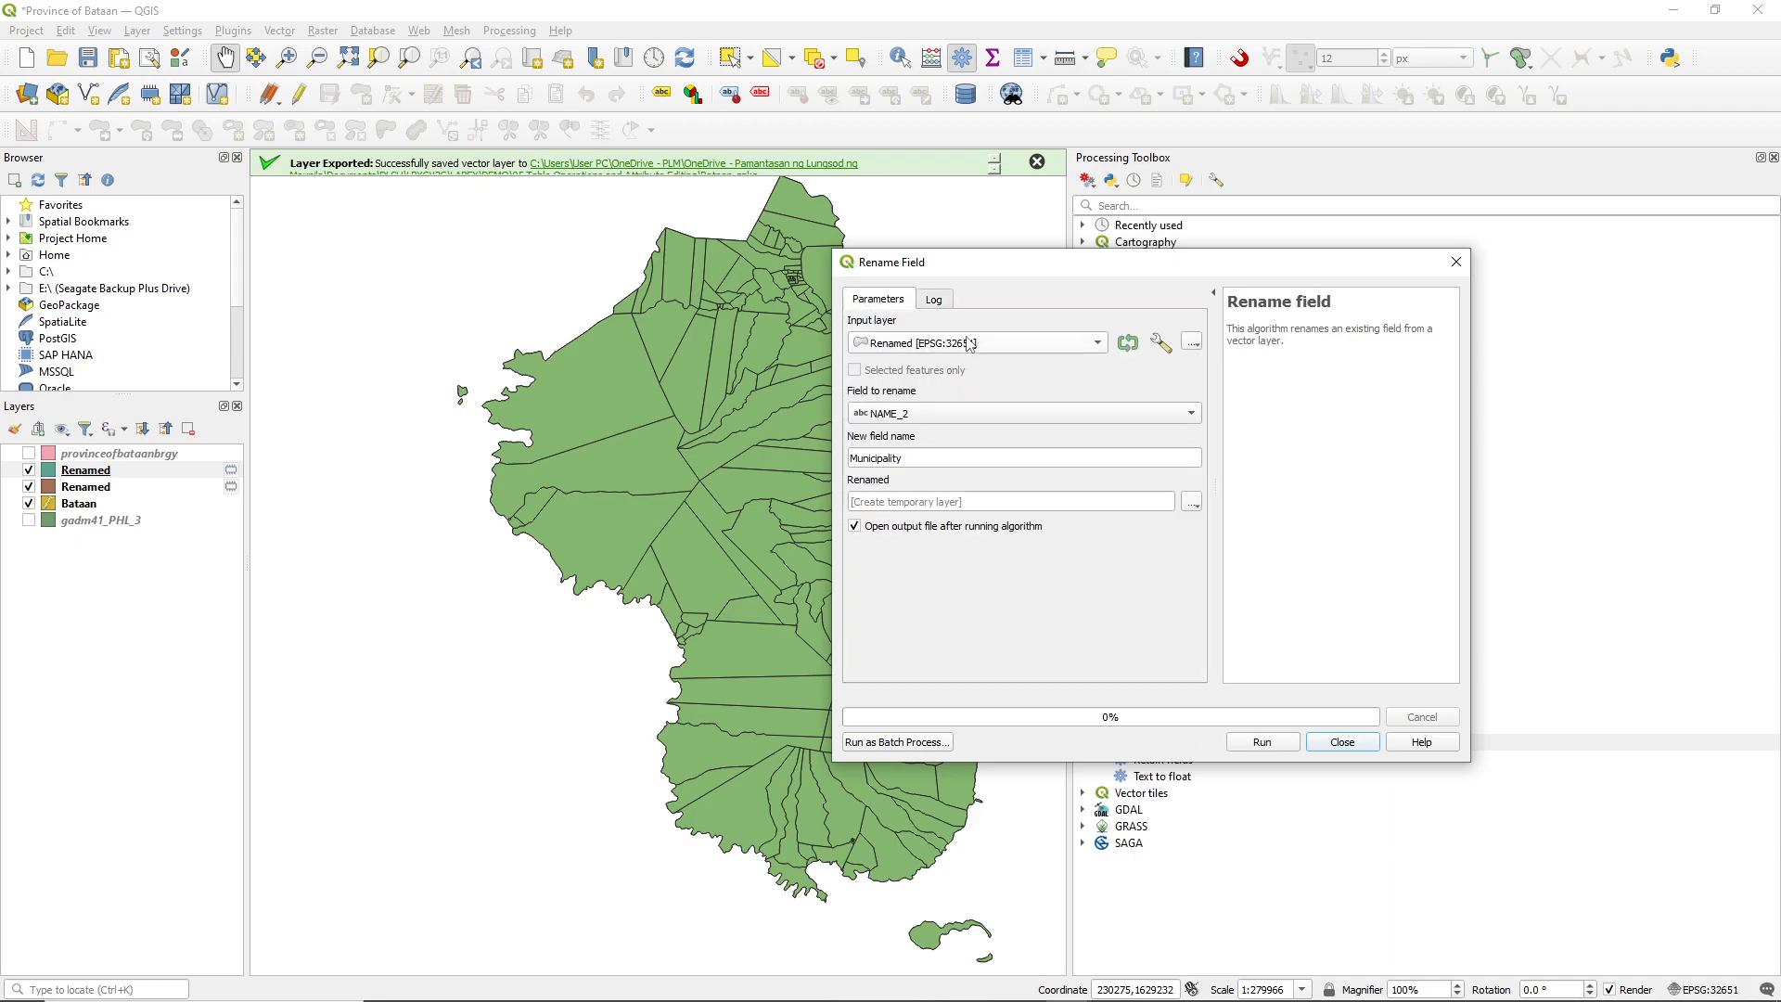
pyautogui.click(969, 343)
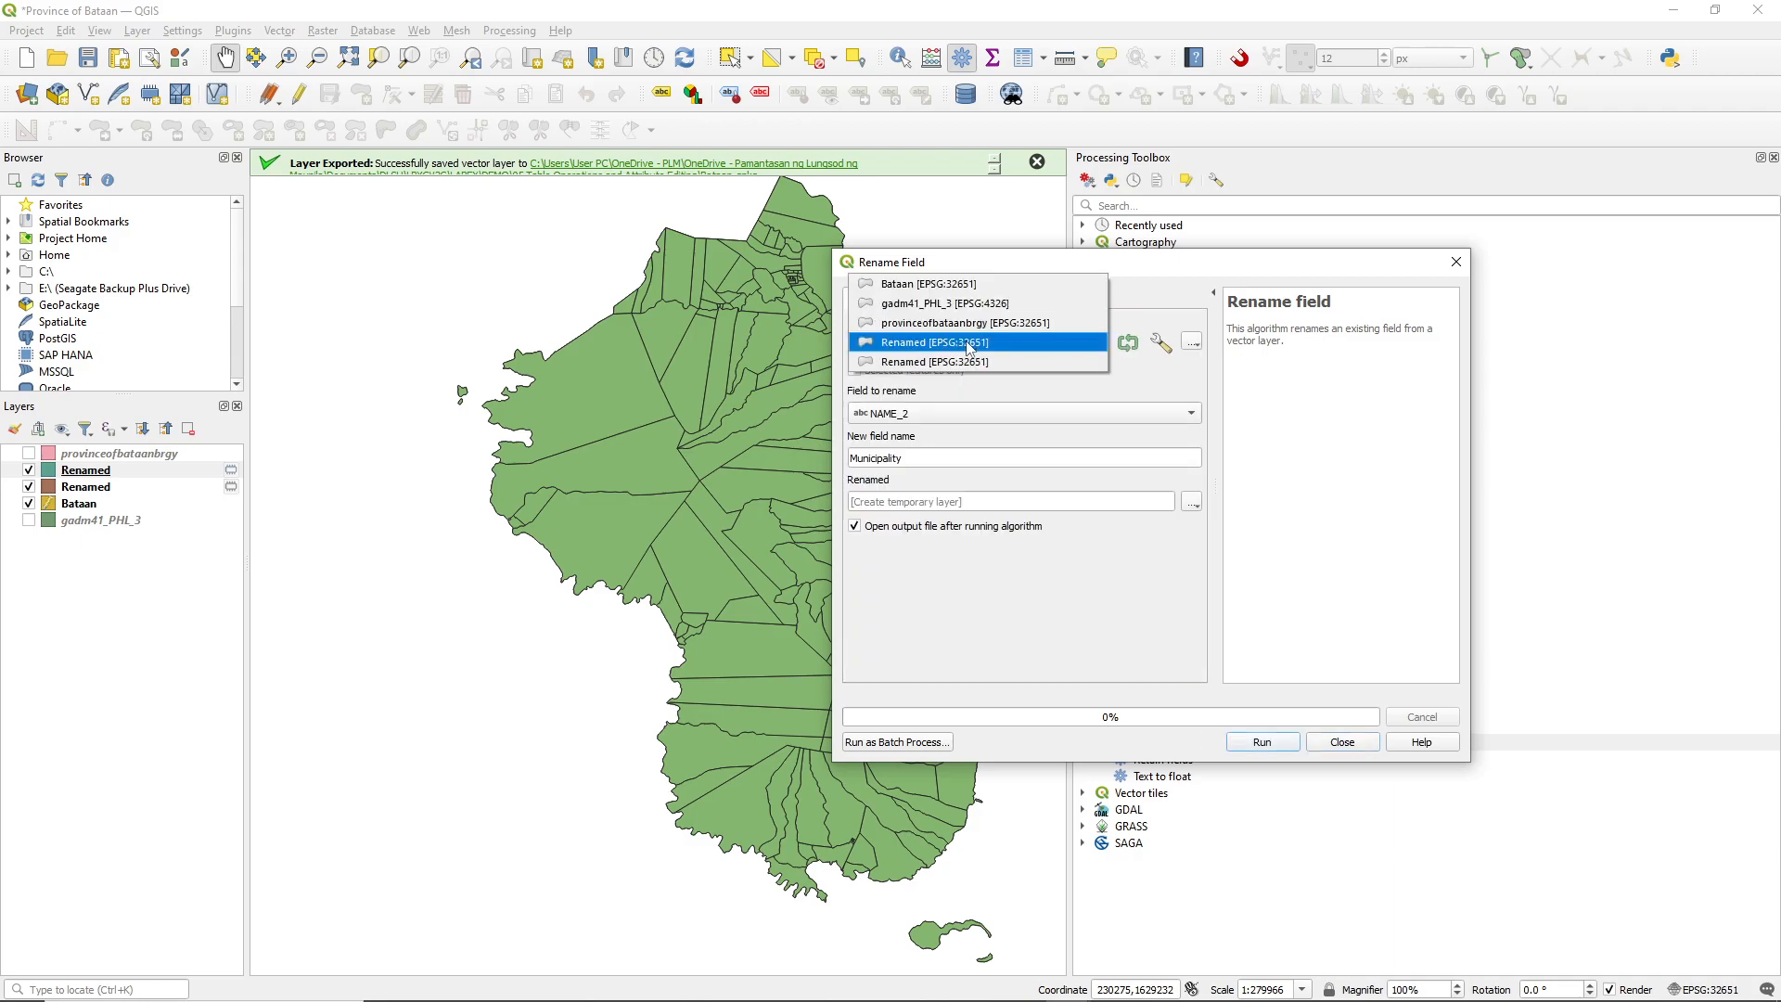
pyautogui.click(962, 361)
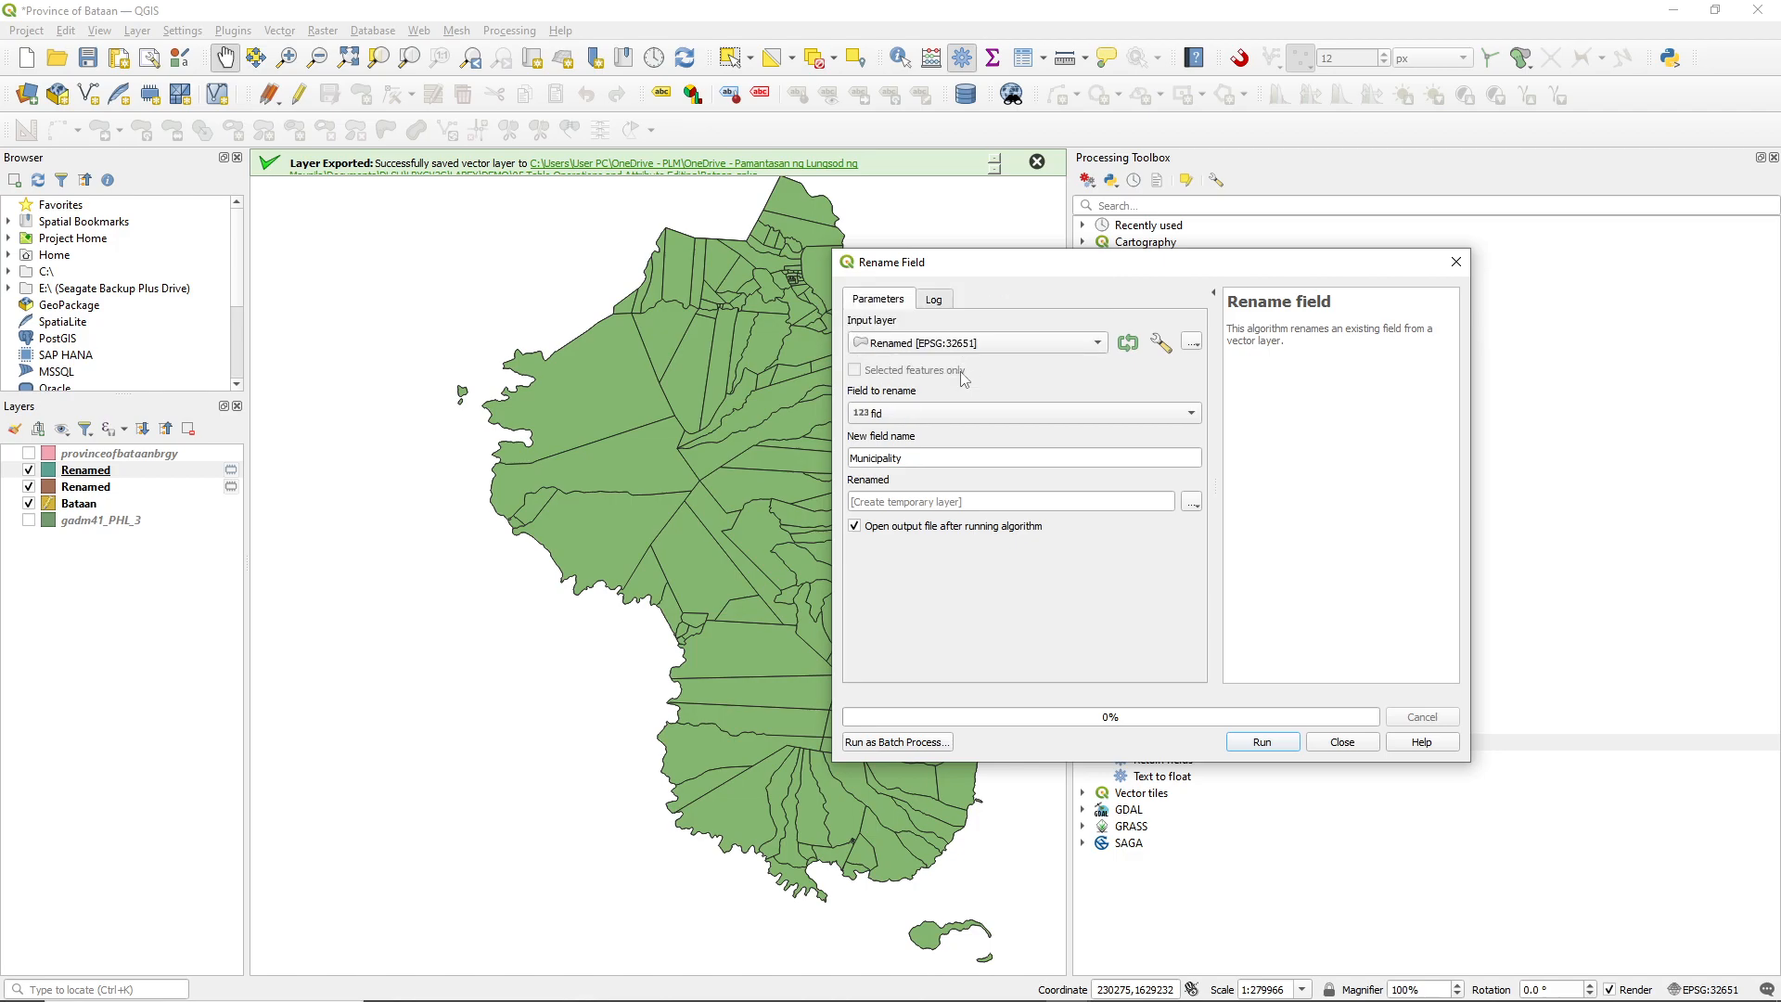
pyautogui.click(964, 412)
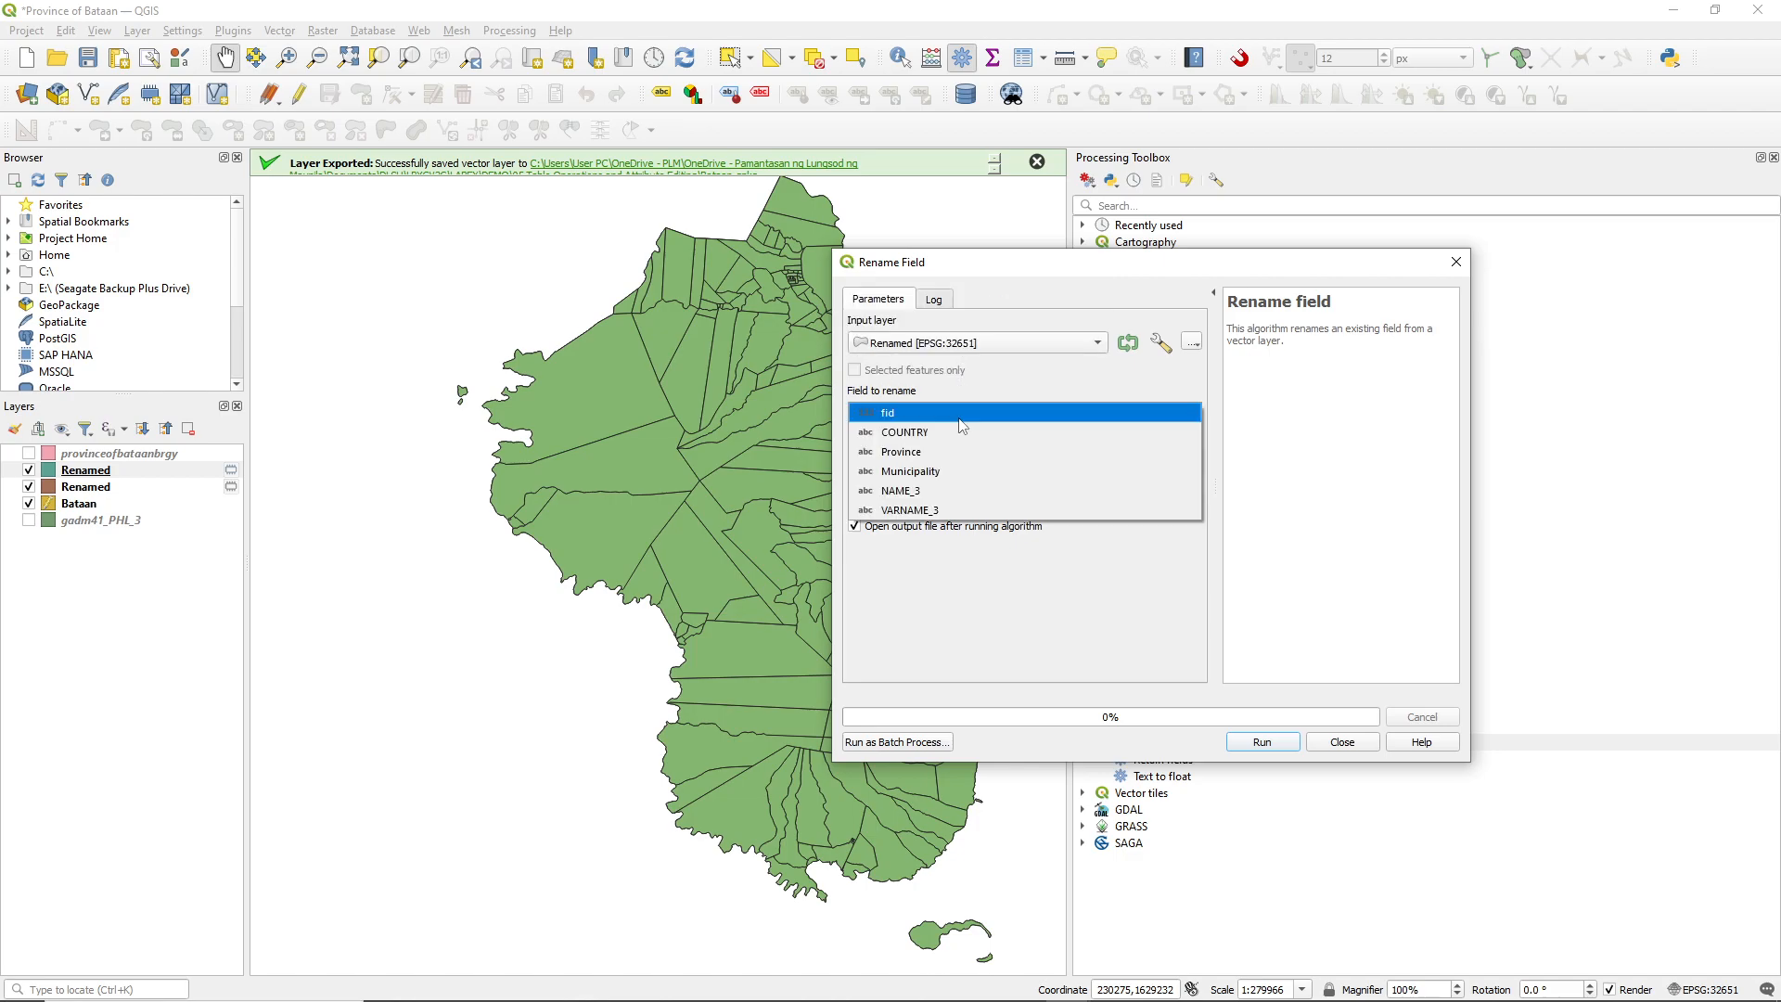
pyautogui.click(915, 495)
# - Set the new field name to Barangay, run the renaming into a temporary layer and close the Rename field algorithm
pyautogui.moveTo(926, 456); pyautogui.dragTo(824, 440)
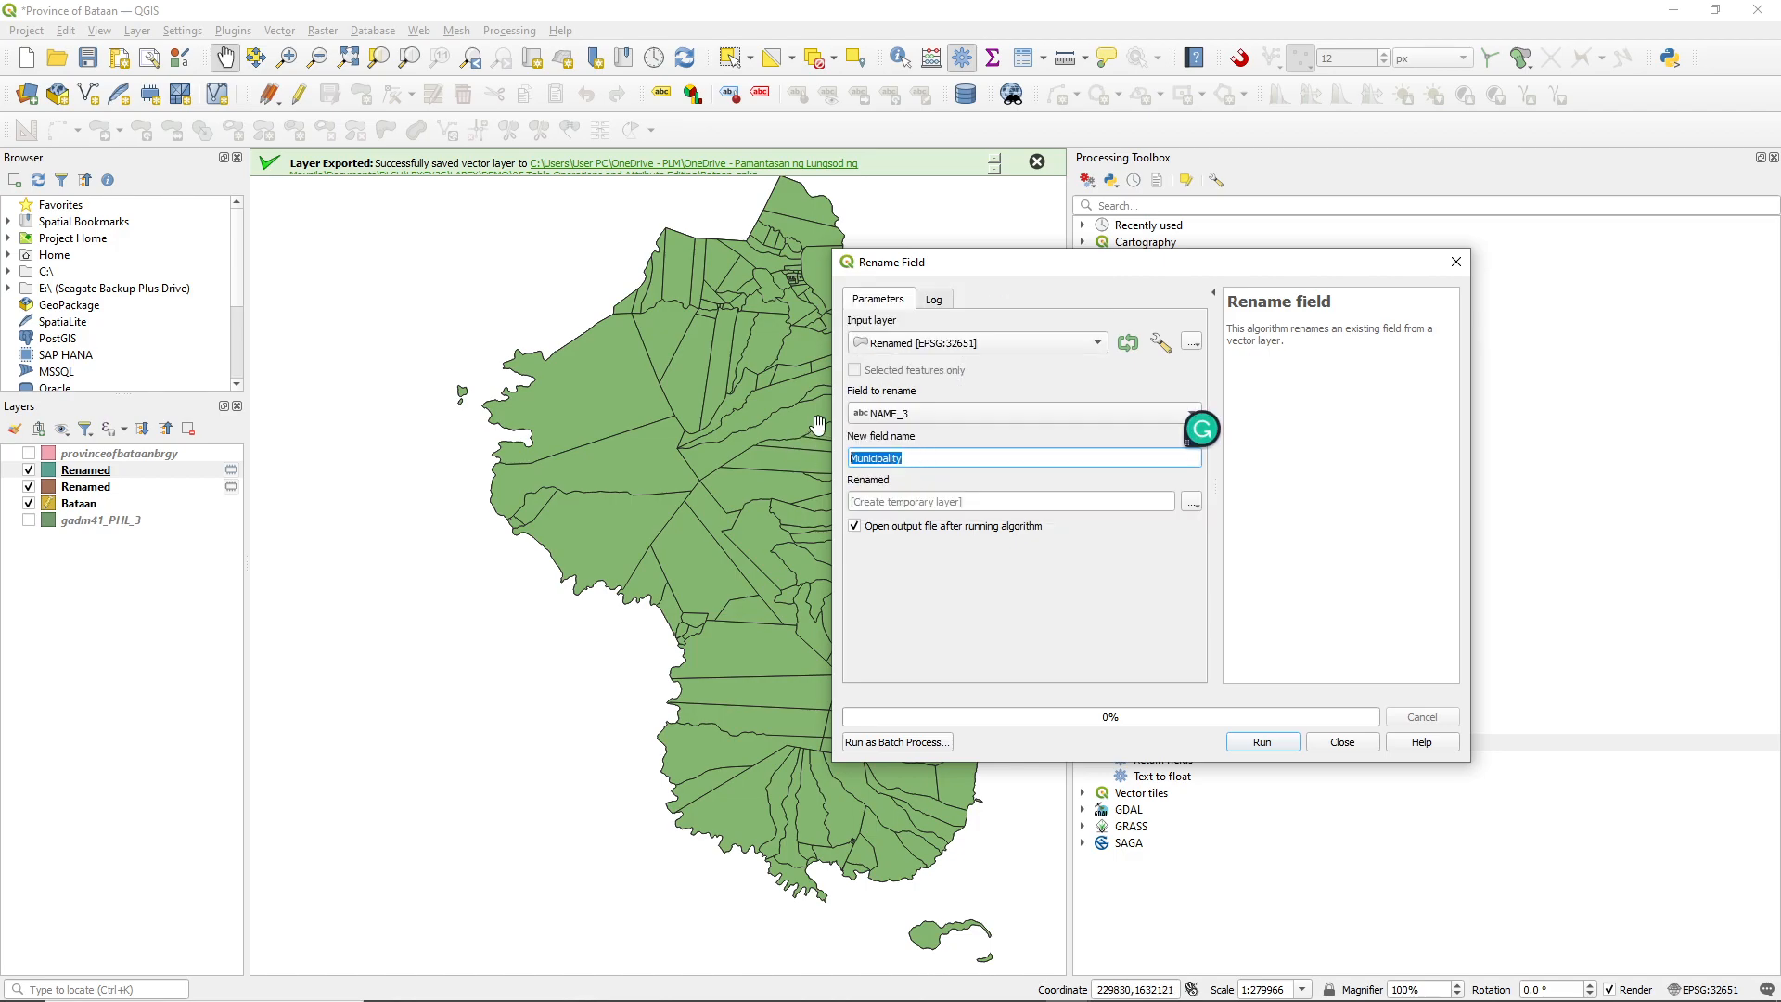
pyautogui.write('Barangay')
pyautogui.click(907, 420)
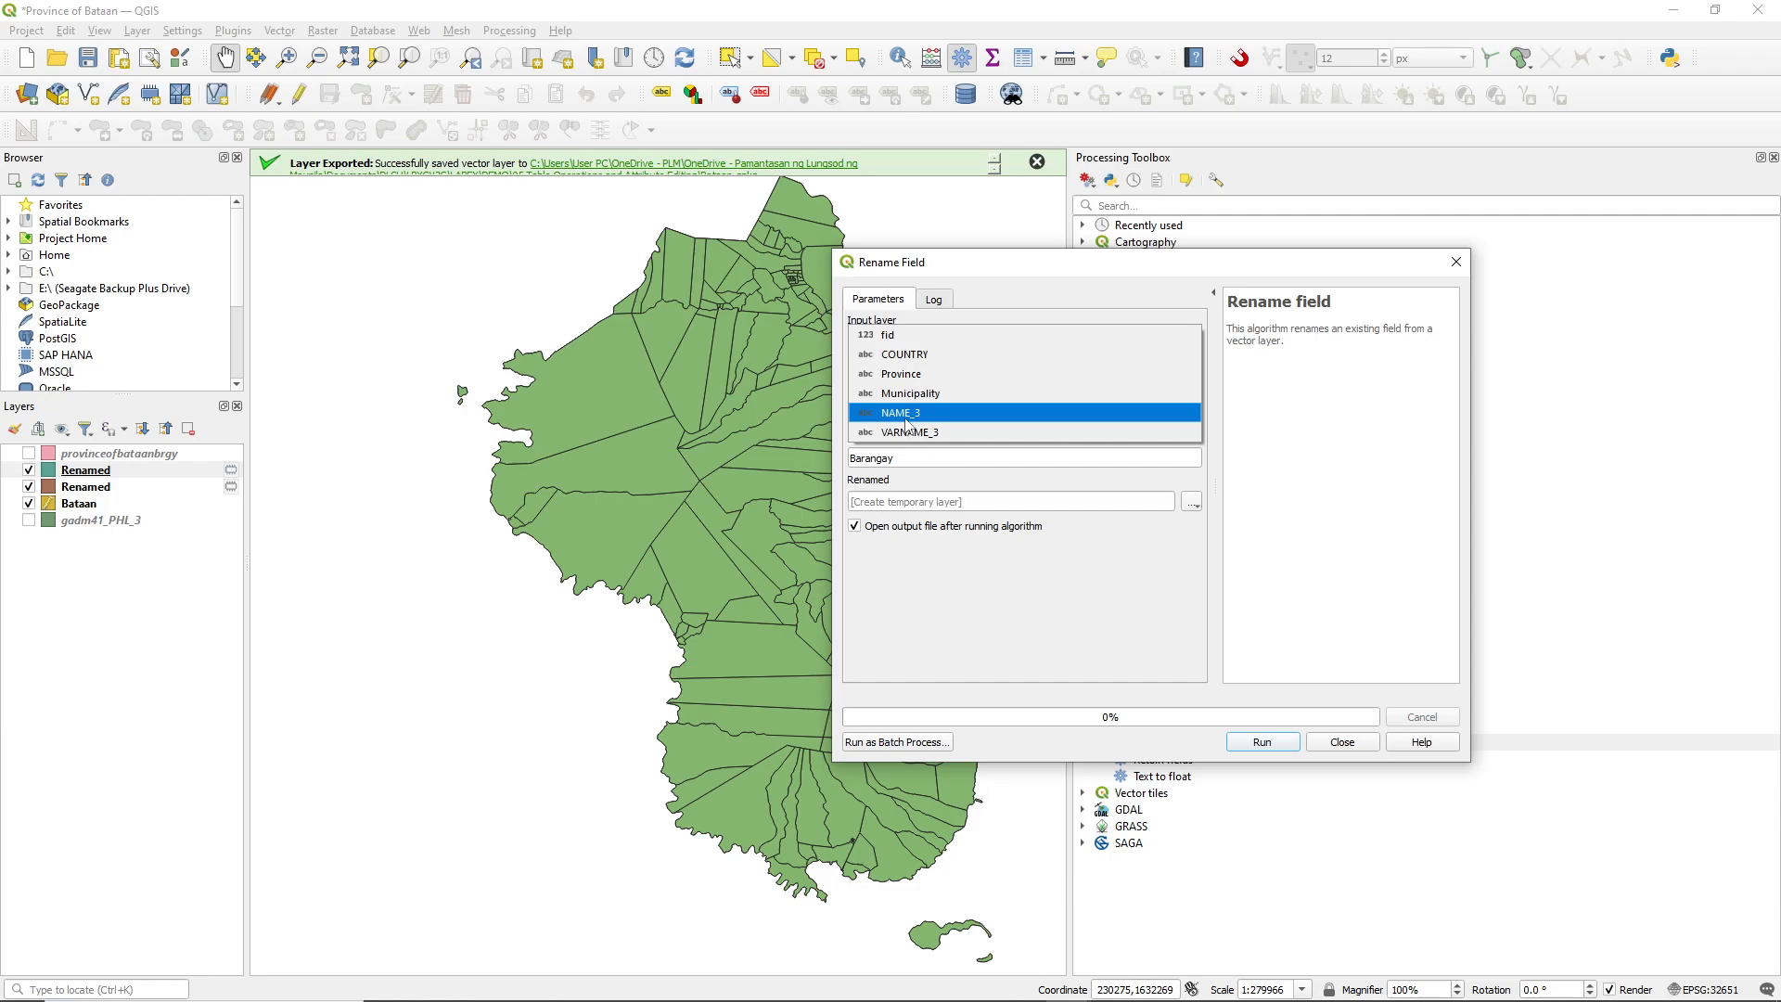
pyautogui.click(981, 654)
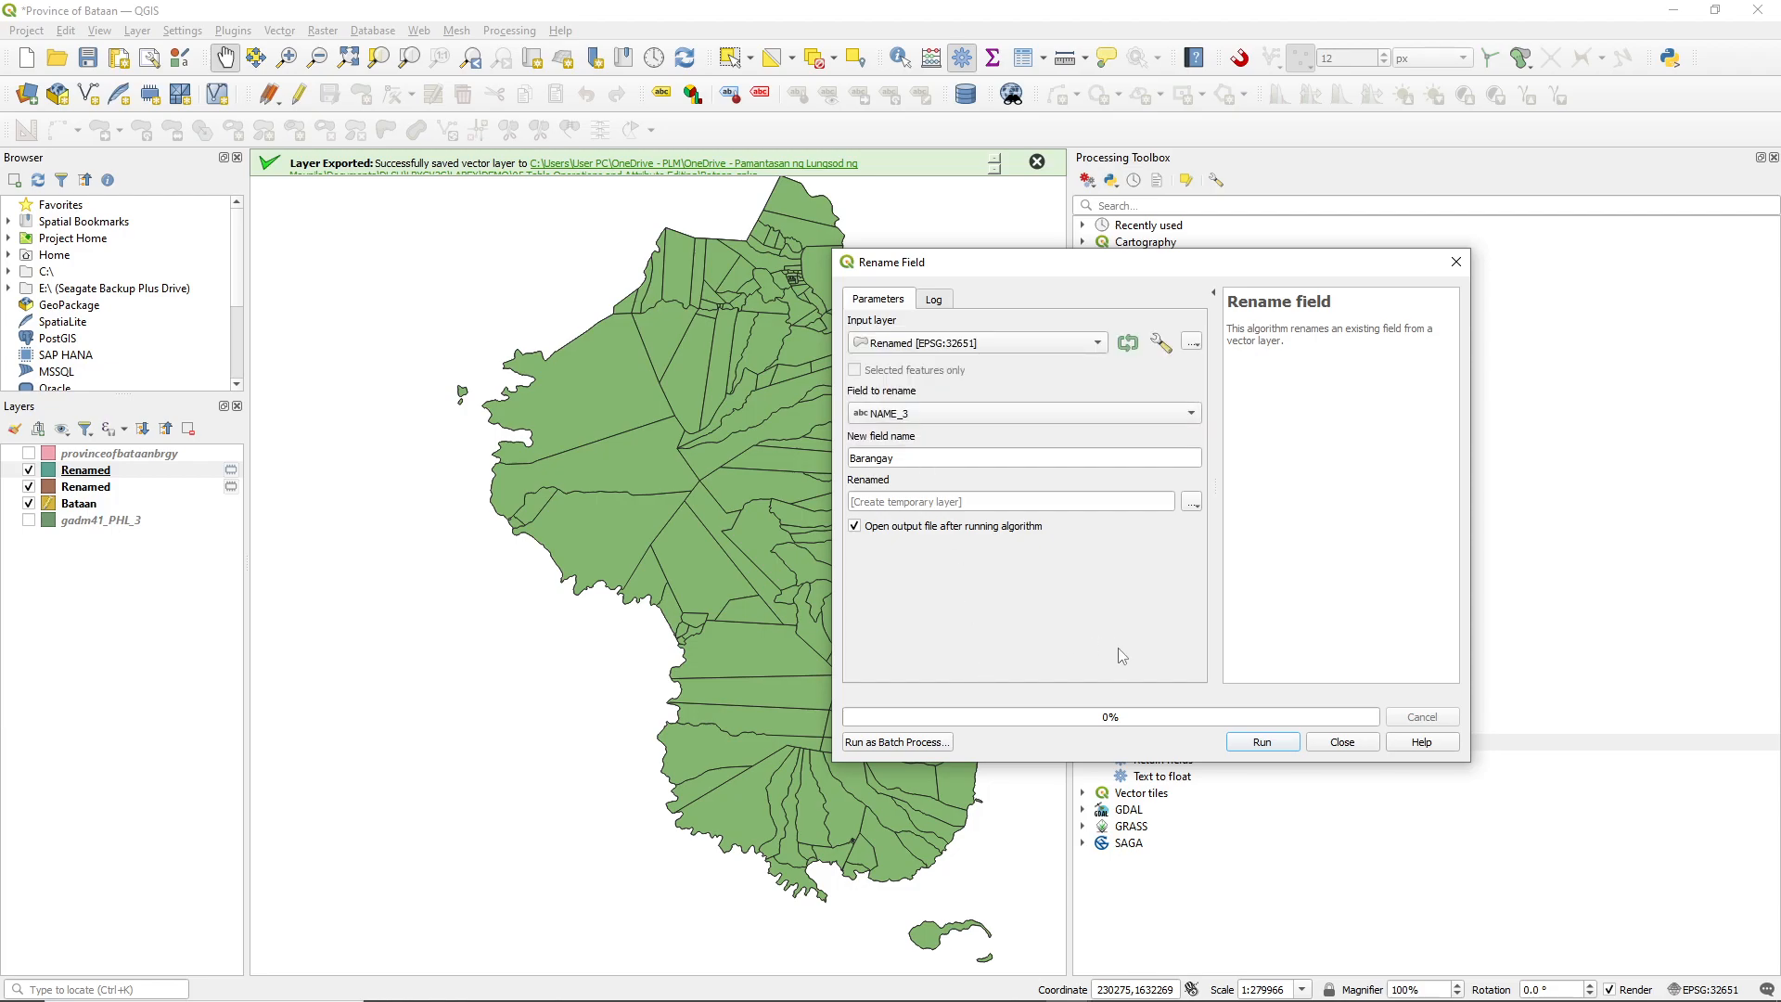
pyautogui.click(1285, 744)
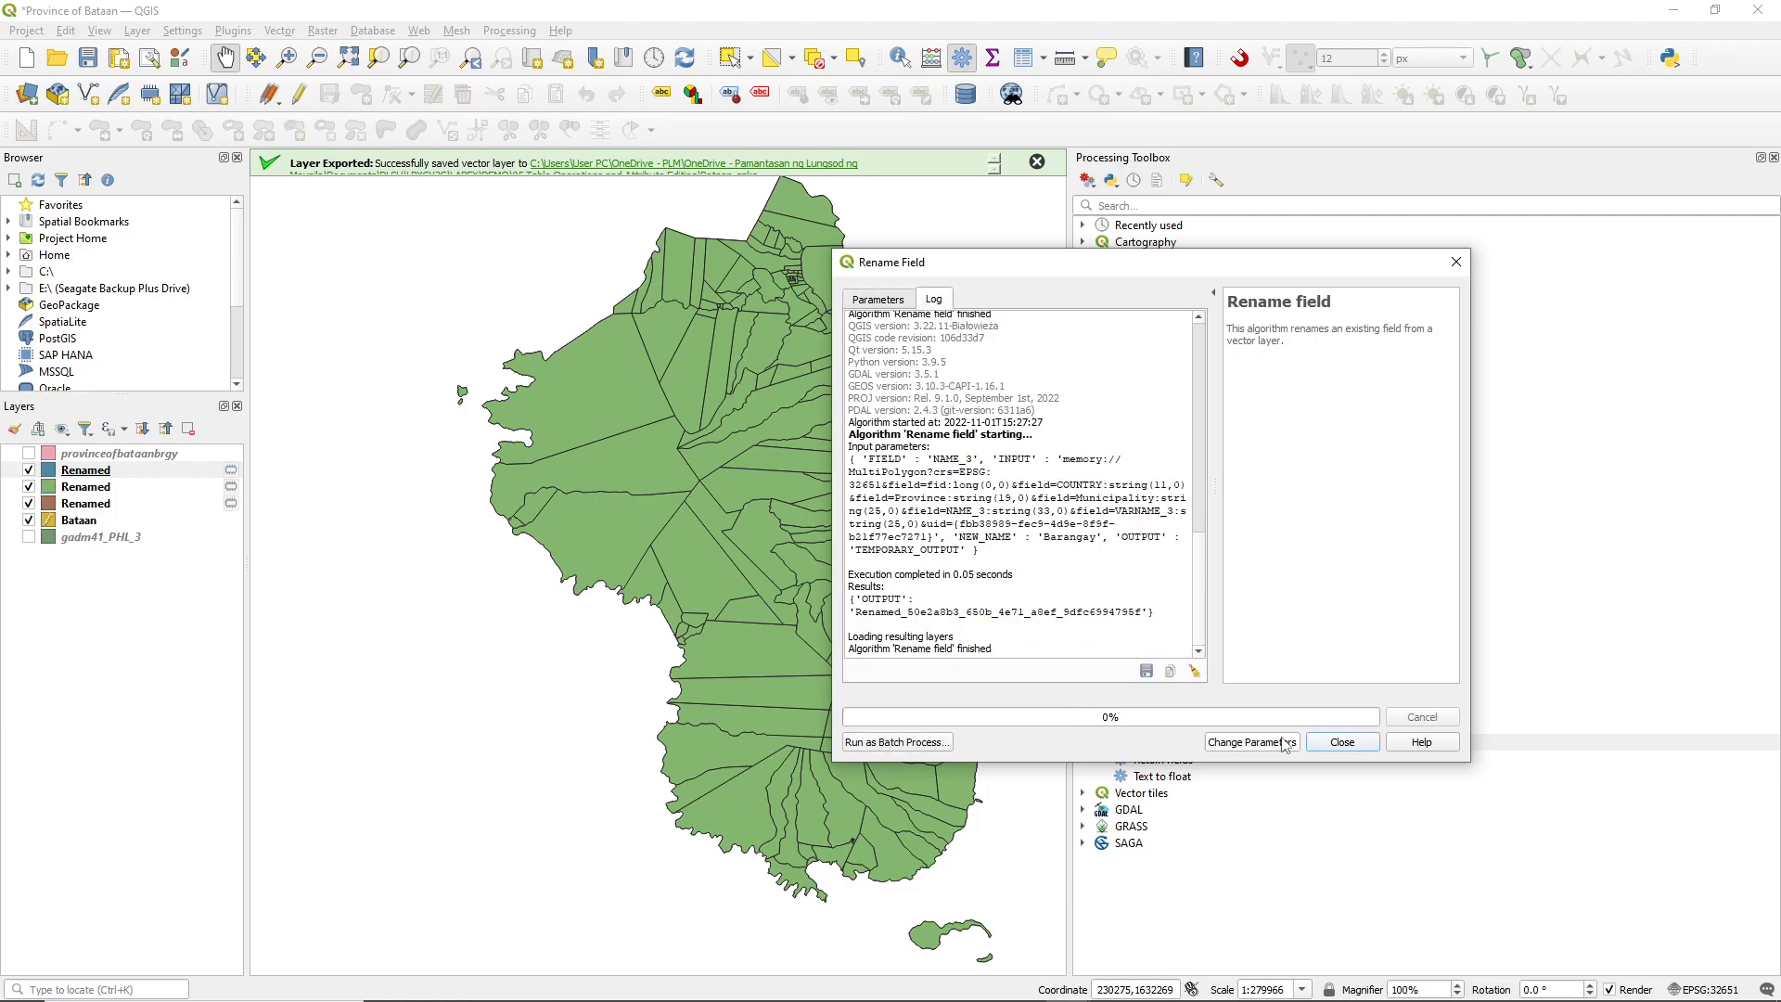
pyautogui.click(1341, 742)
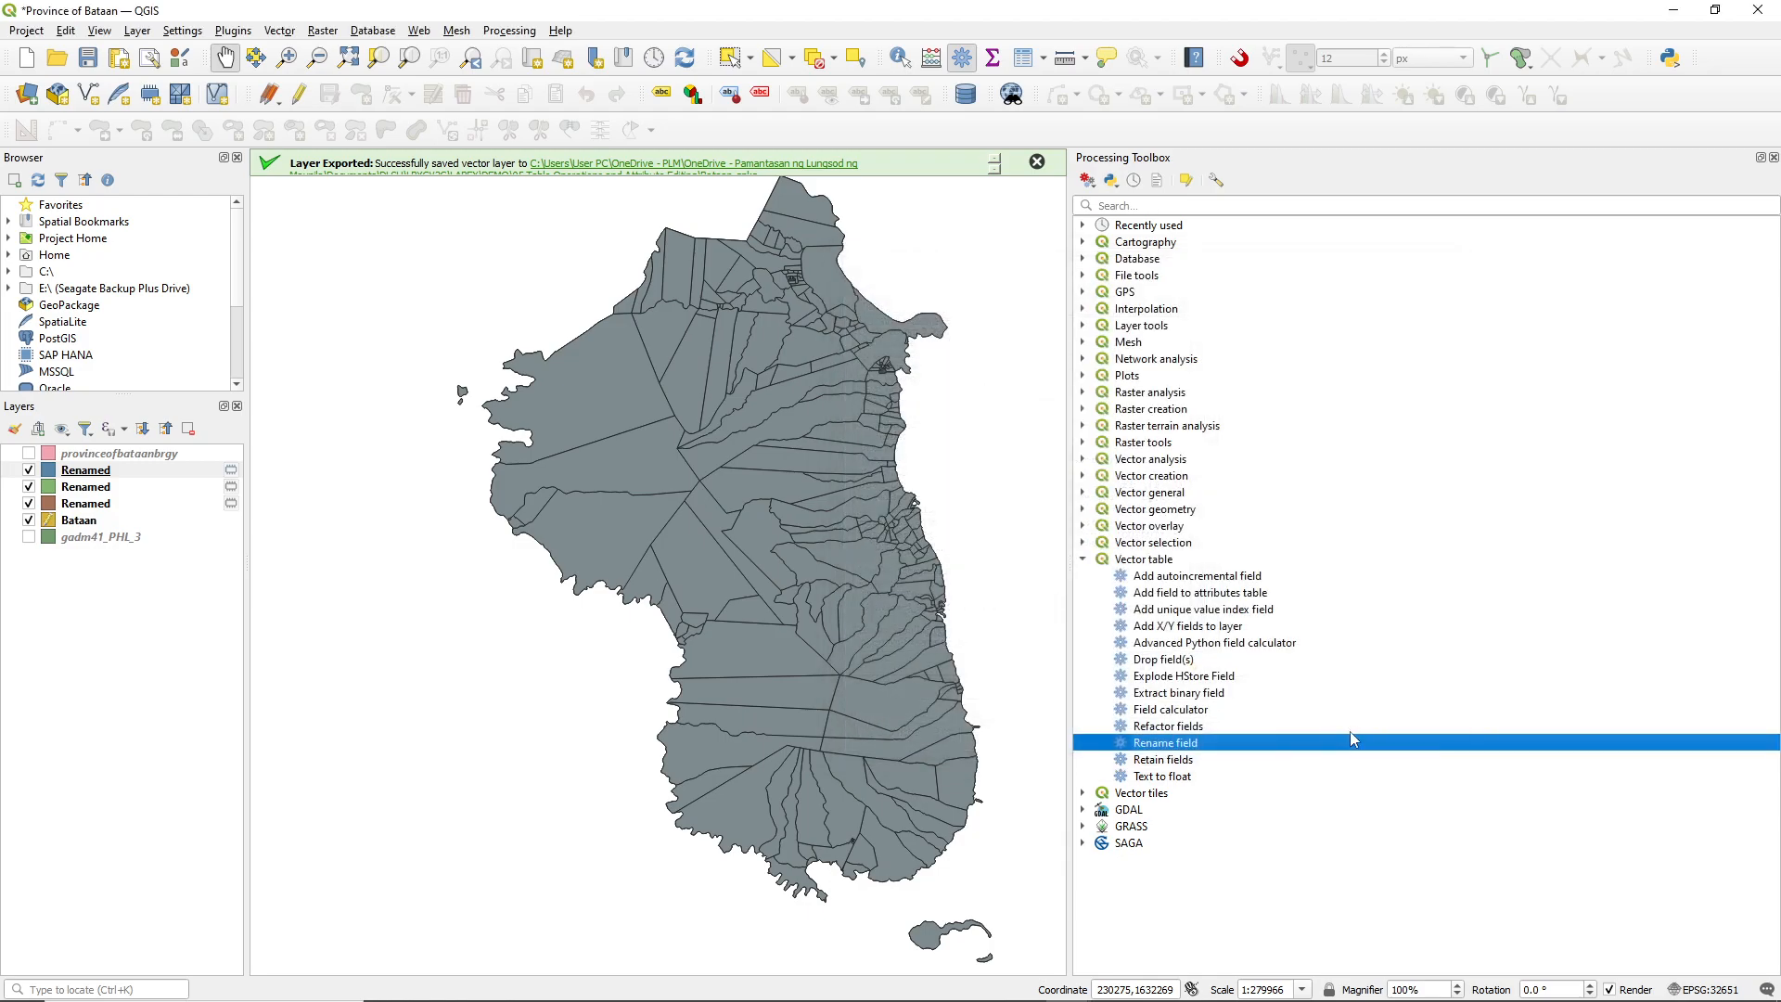
pyautogui.click(29, 520)
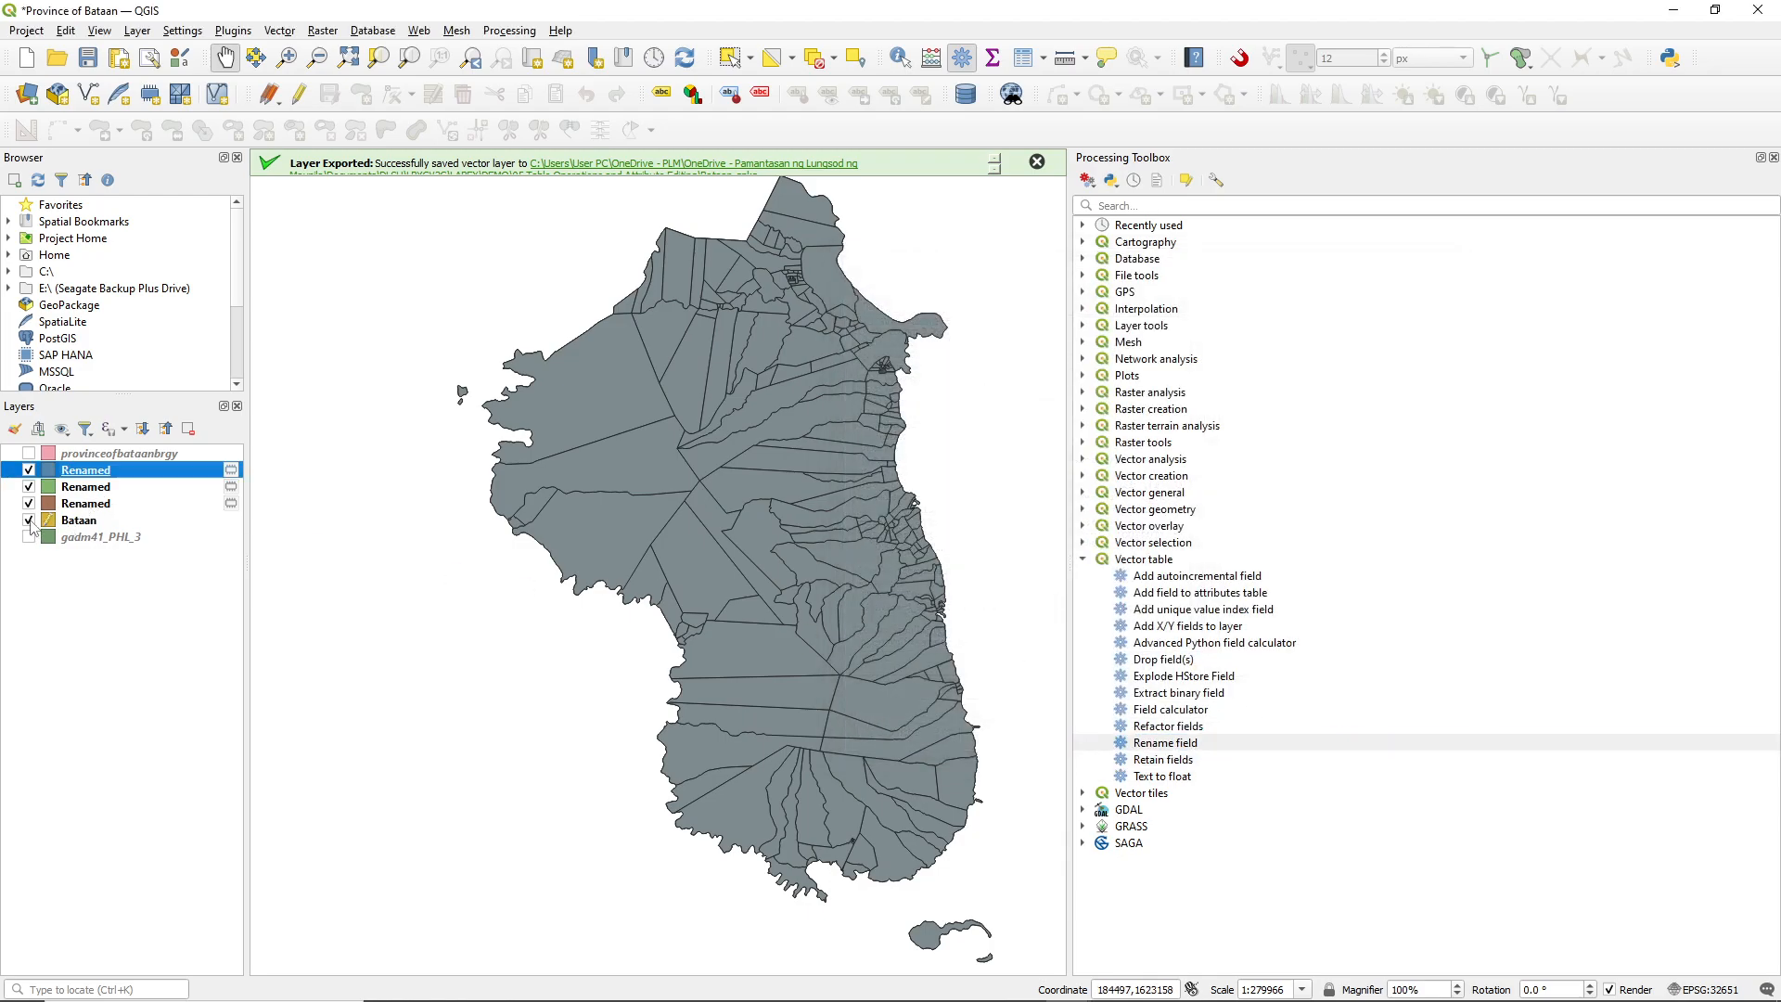
pyautogui.click(24, 525)
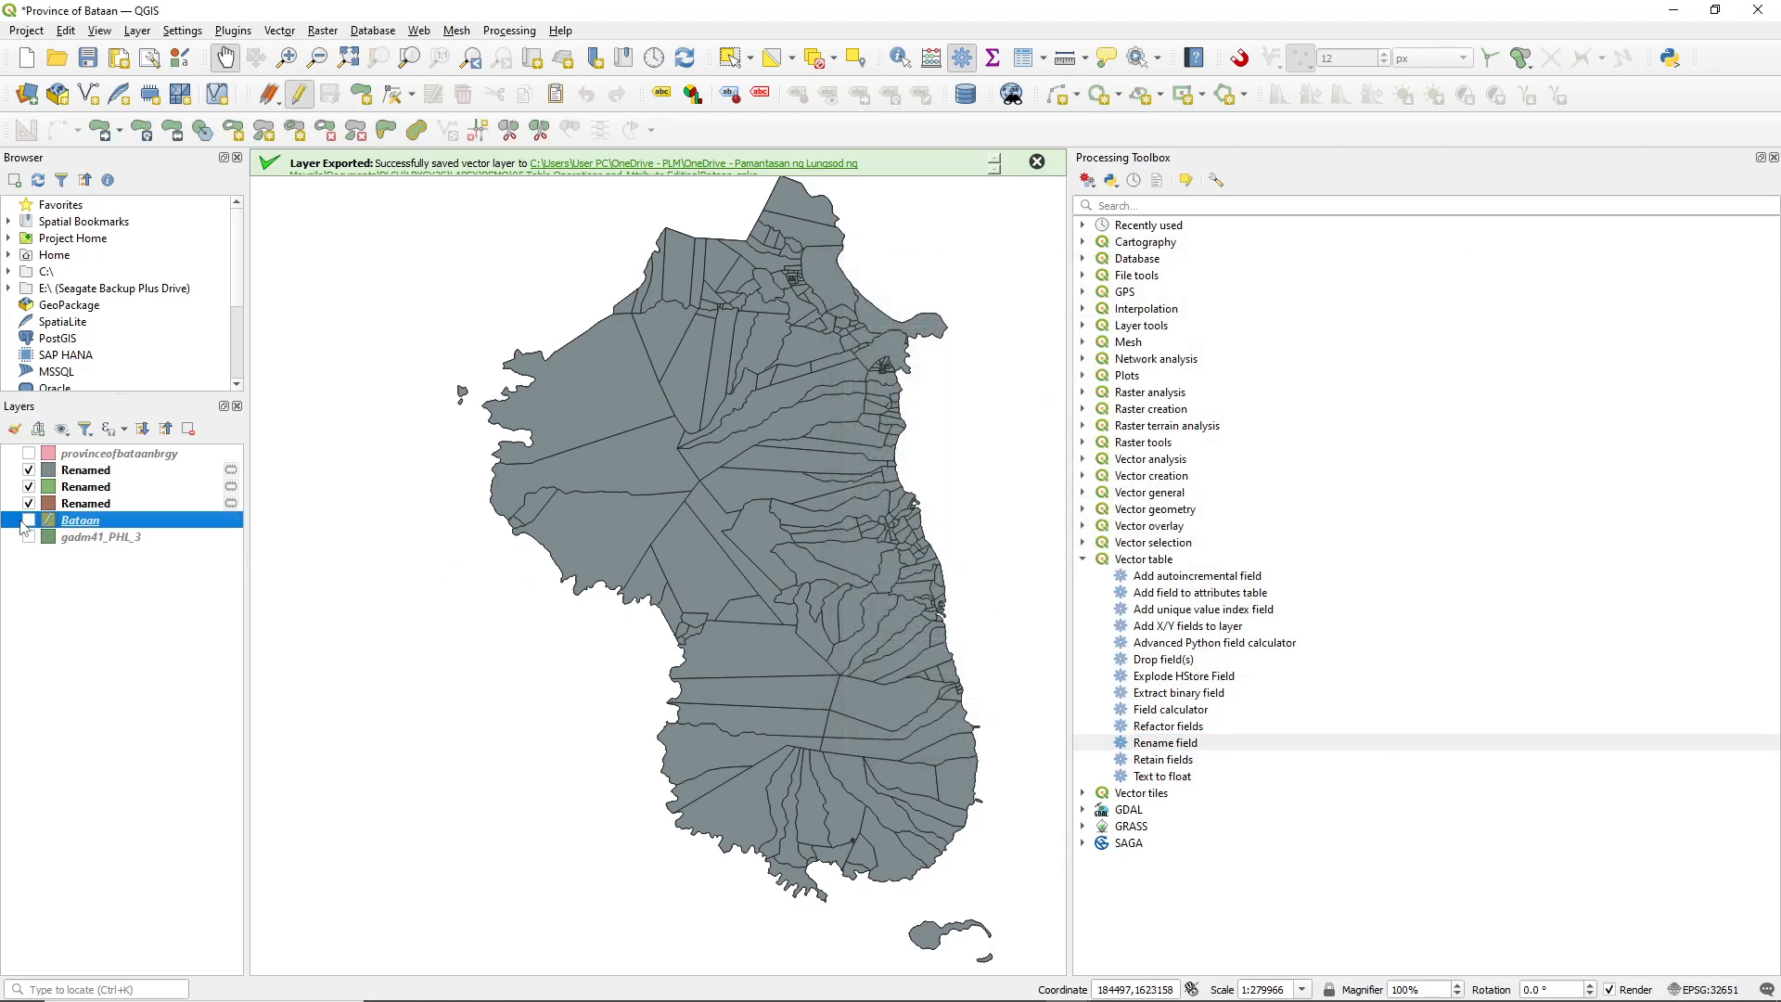
pyautogui.click(109, 475)
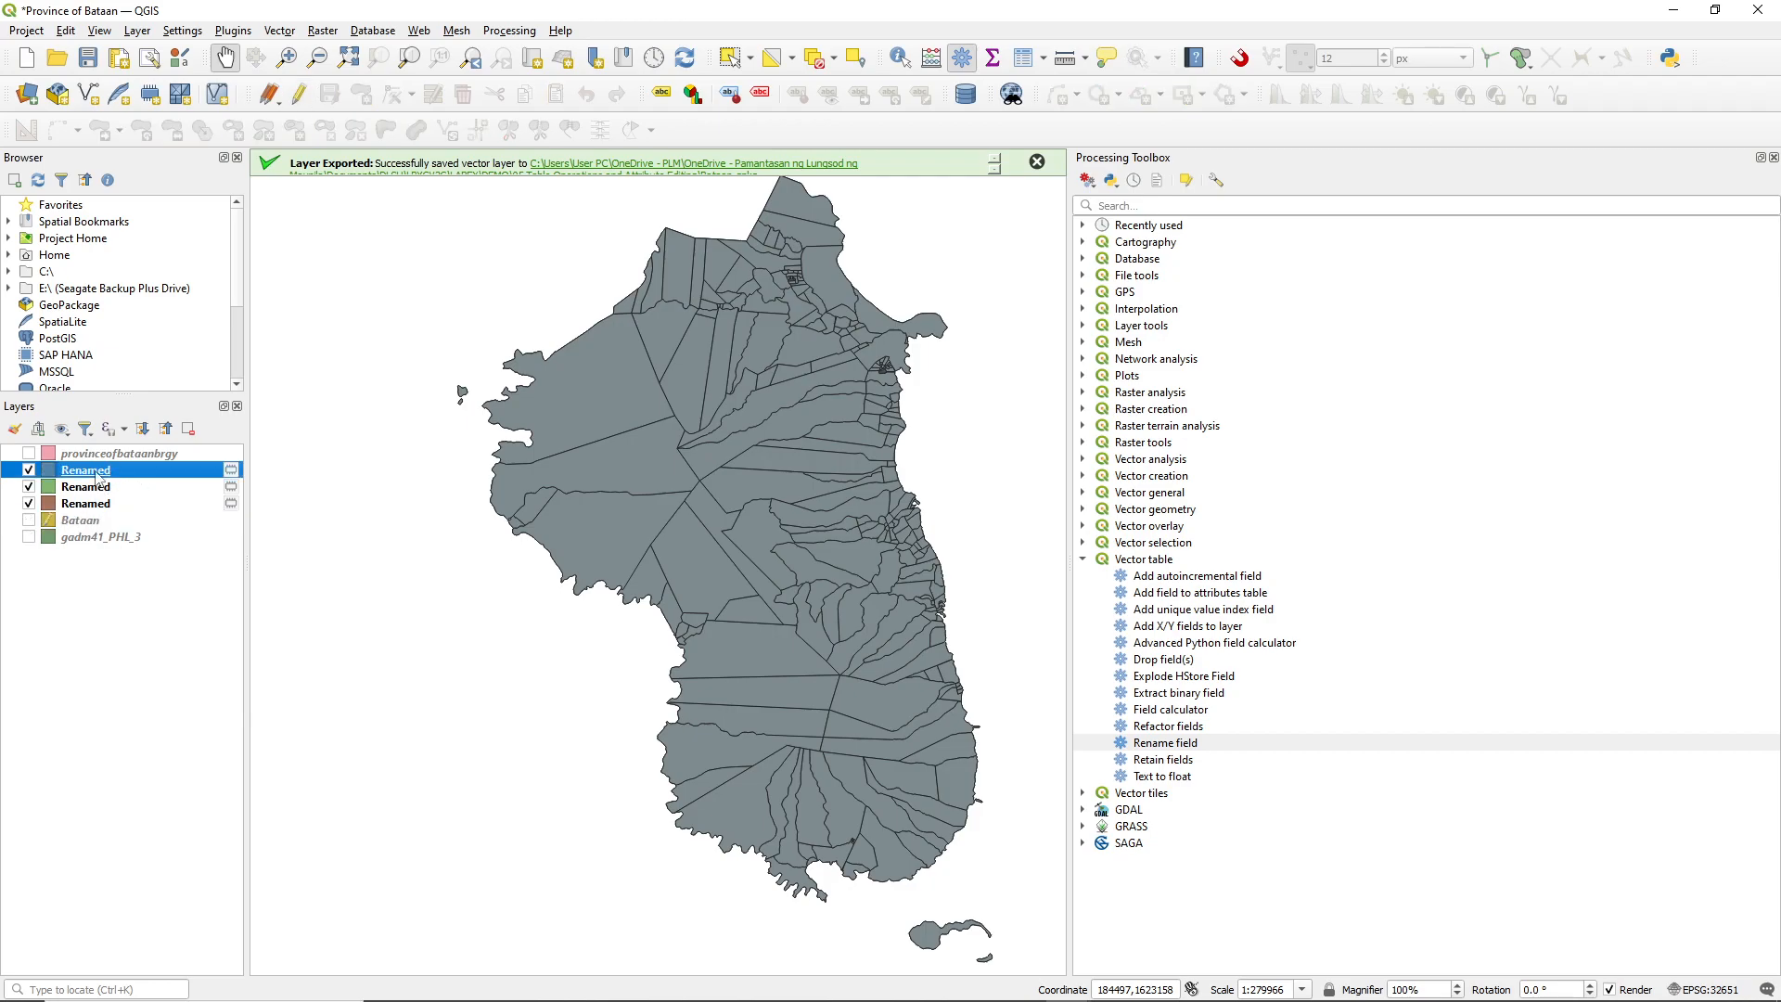
pyautogui.rightClick(200, 471)
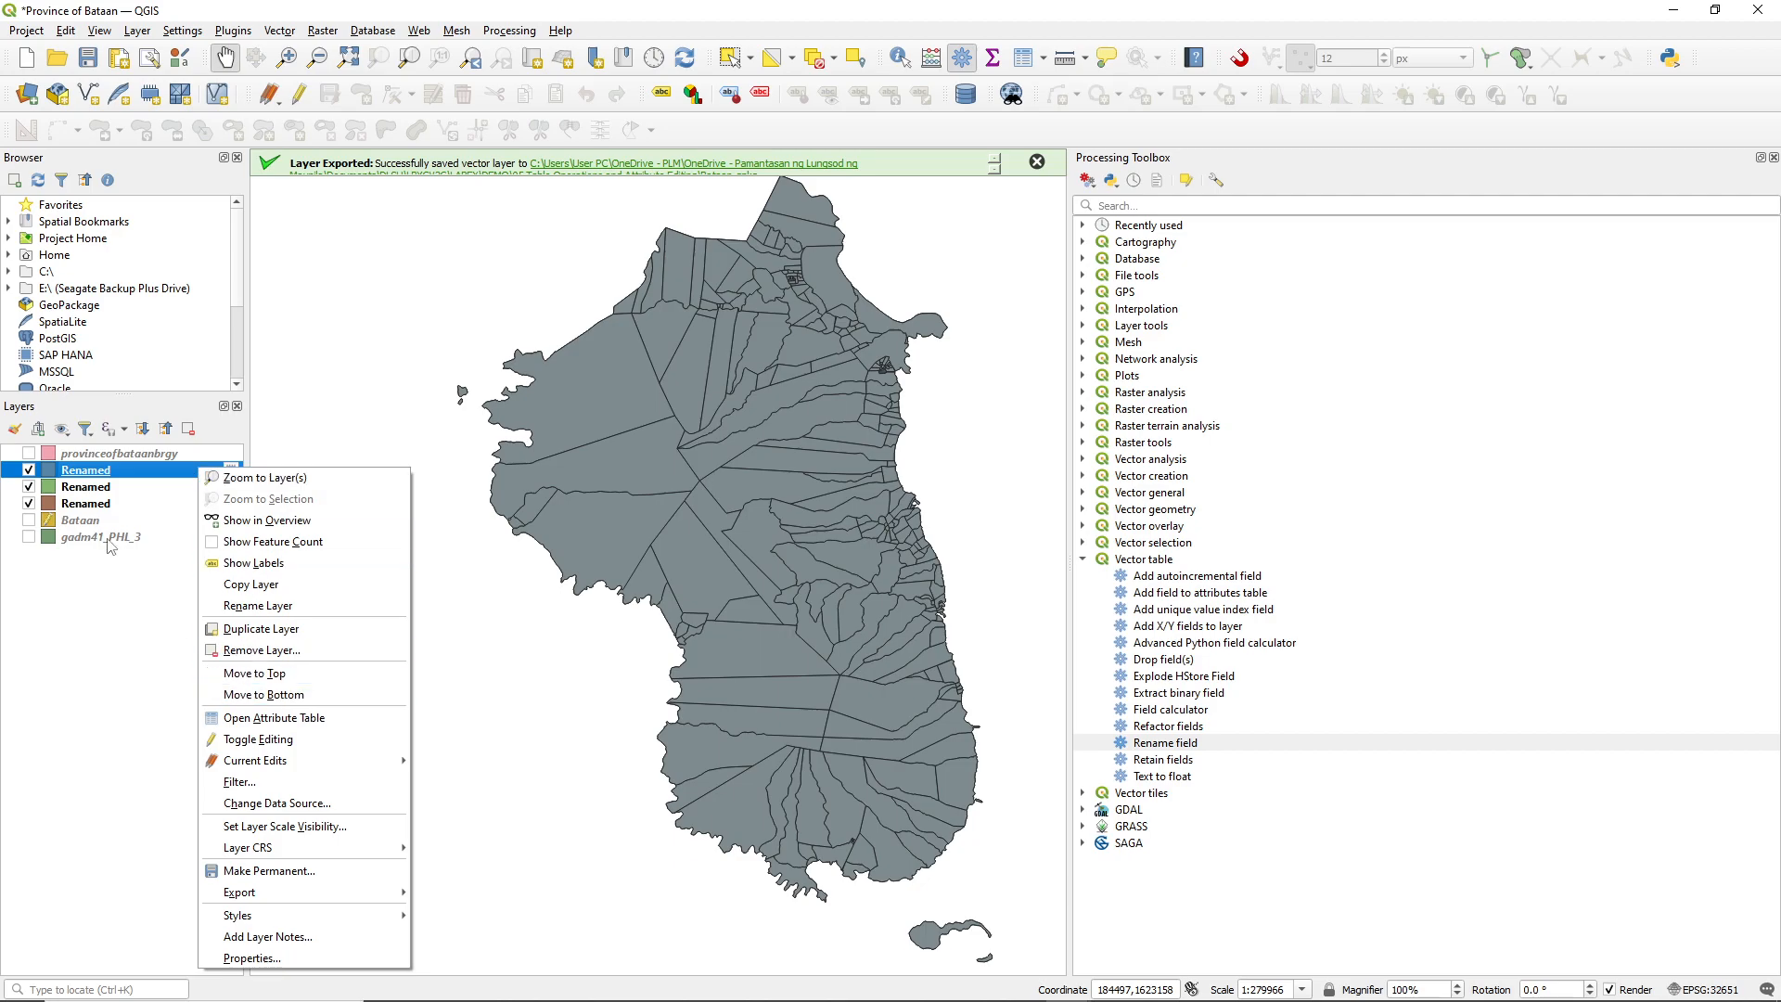
pyautogui.click(37, 527)
pyautogui.click(31, 520)
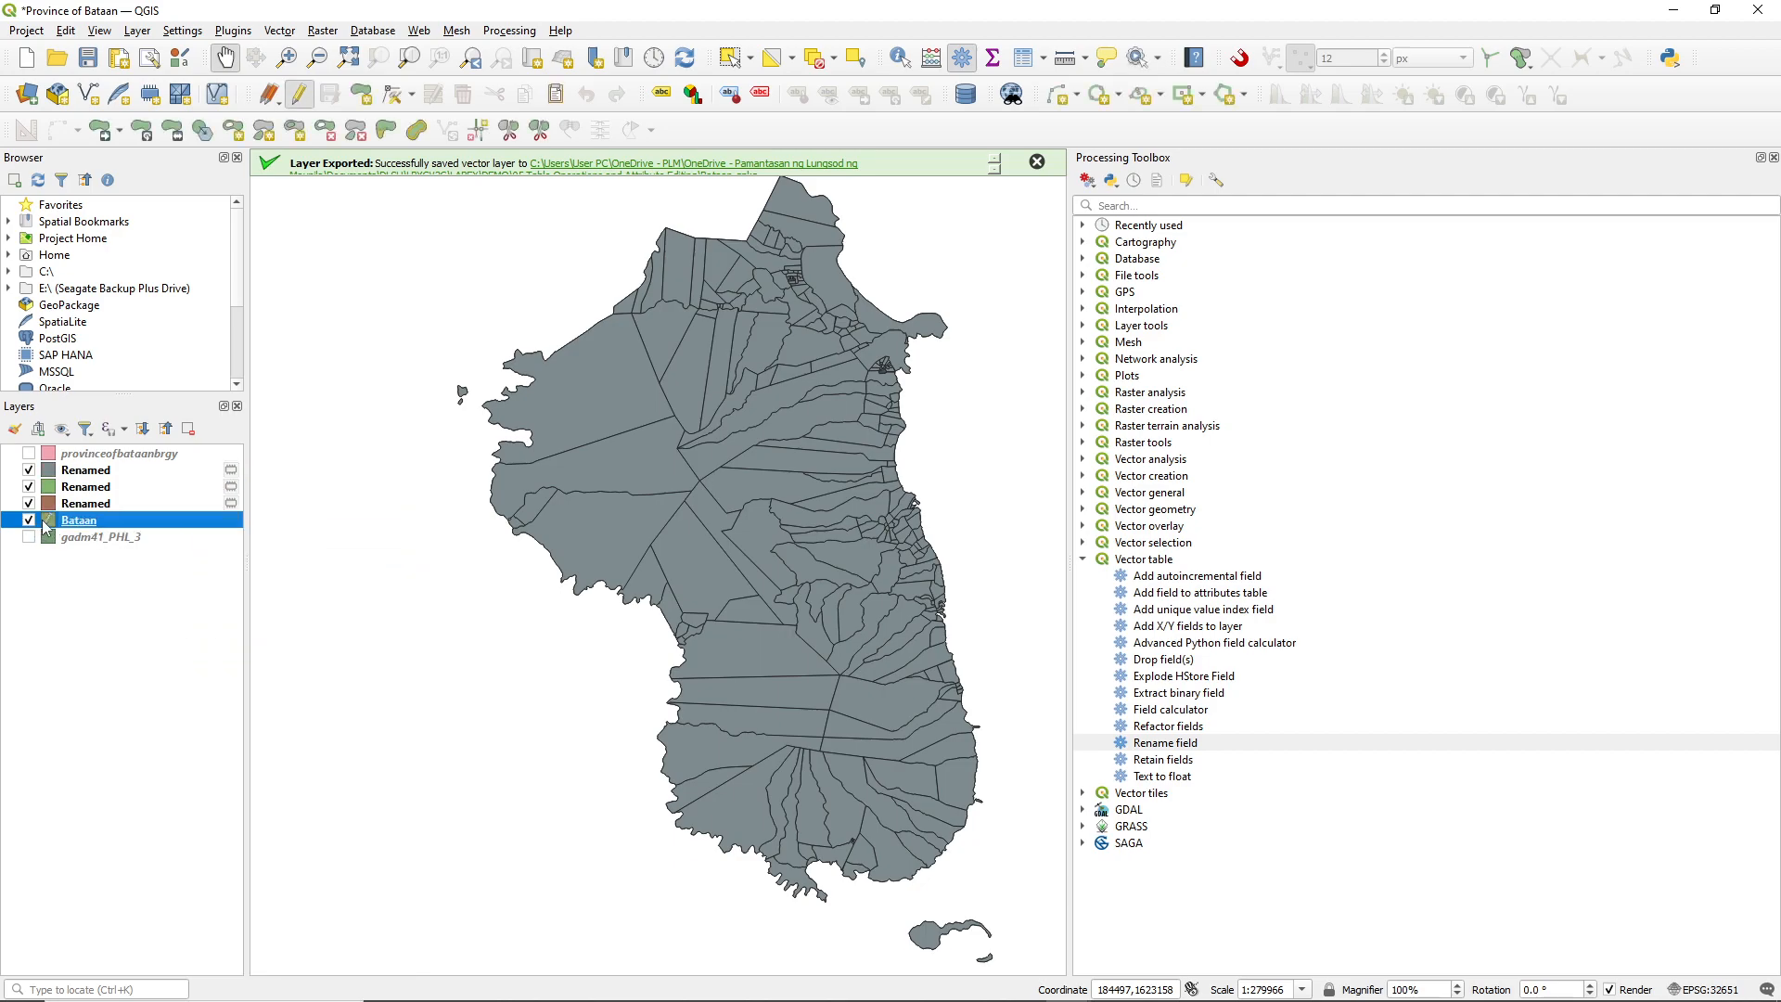
# - Stop editing the Bataan layer and try to save the newest temporary Renamed layer permanently over Bataan.gpkg
pyautogui.click(298, 93)
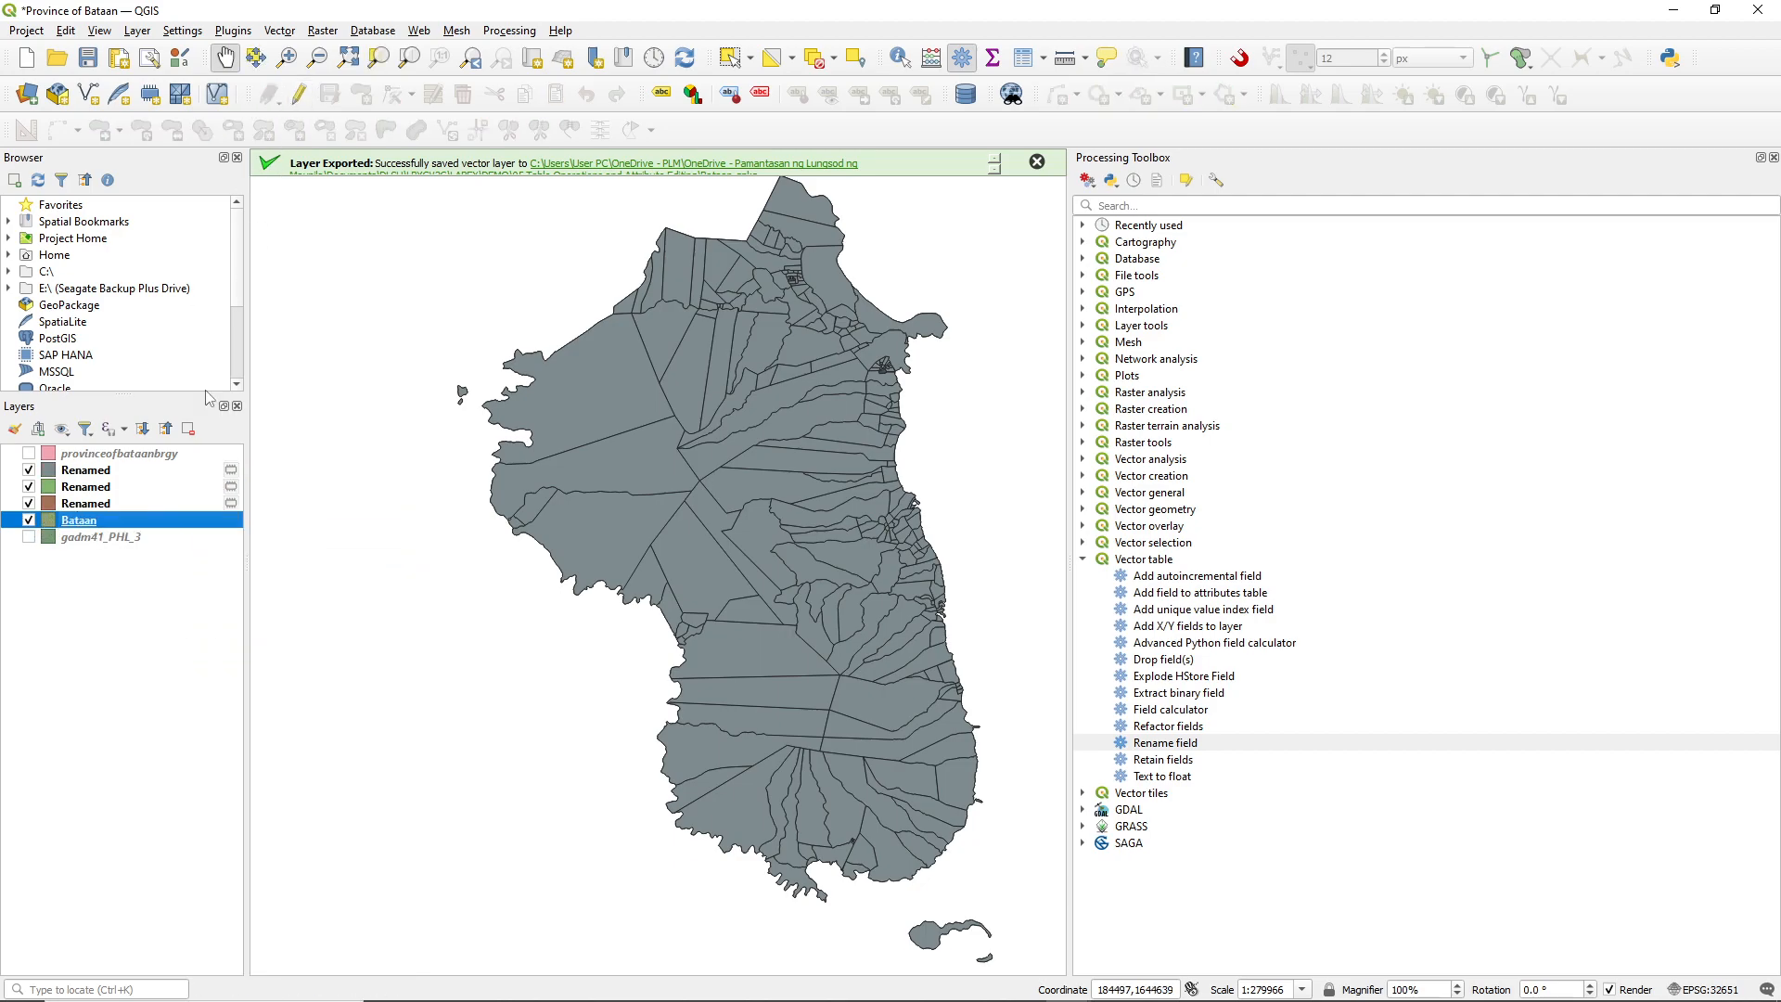
pyautogui.click(102, 471)
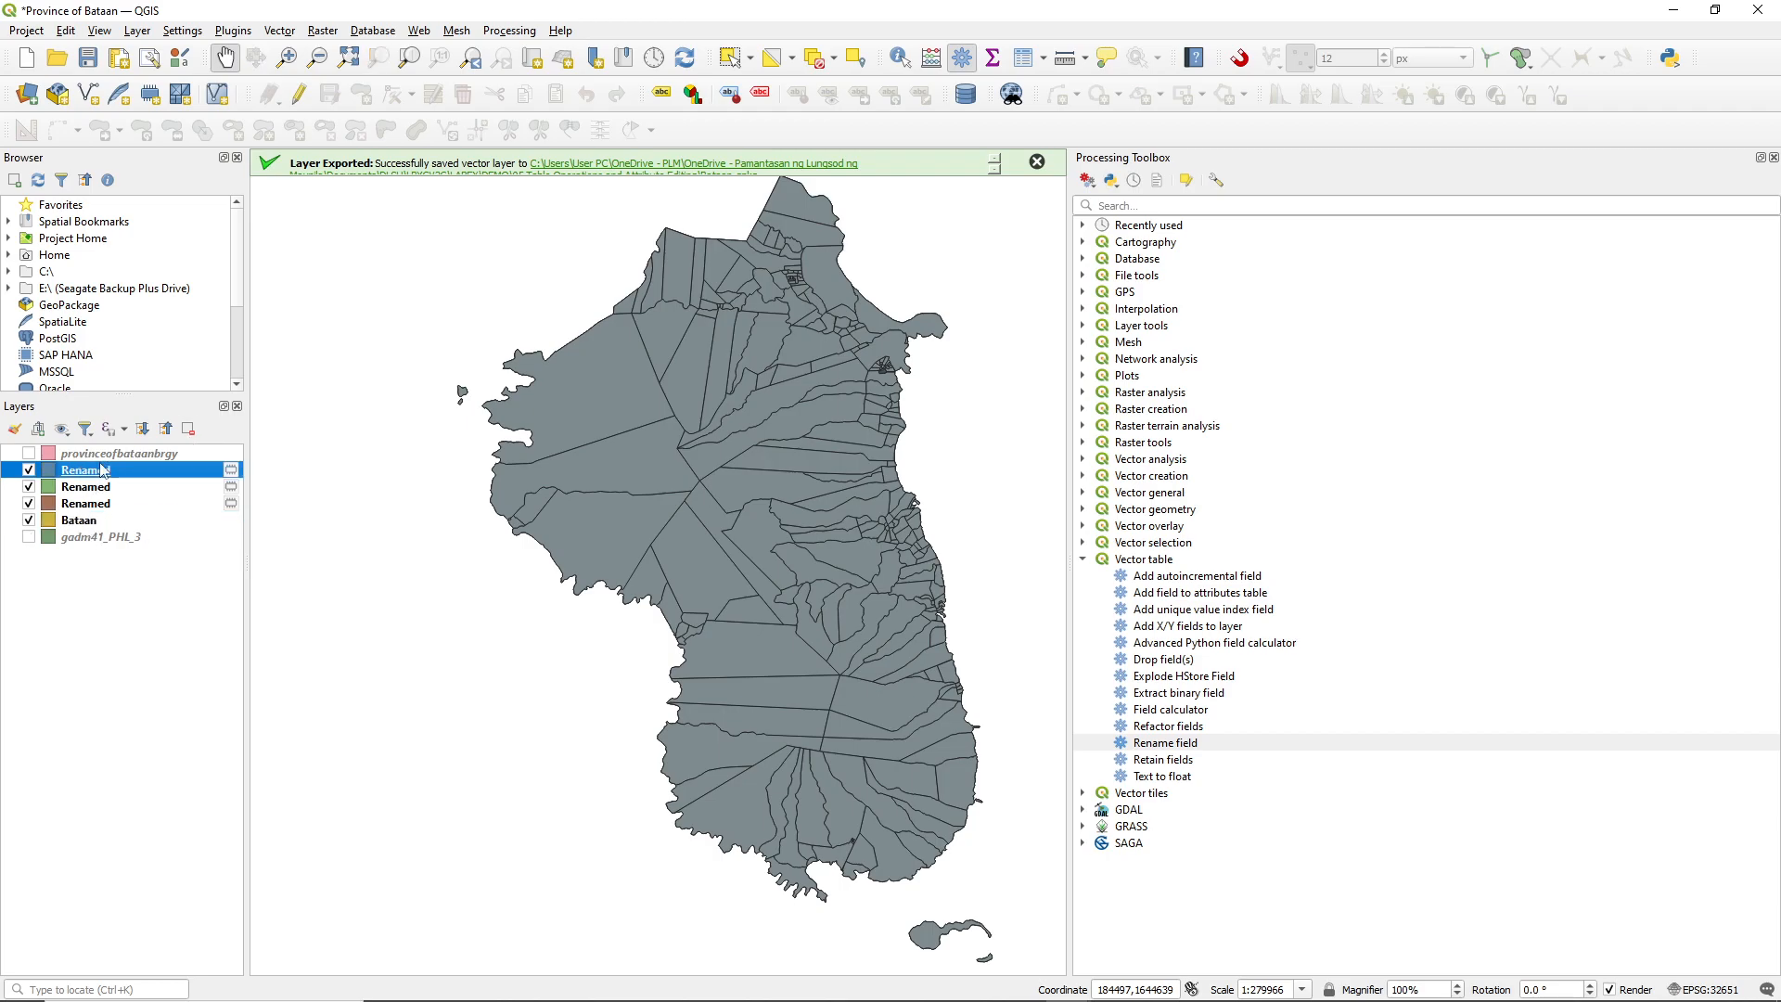
pyautogui.click(231, 471)
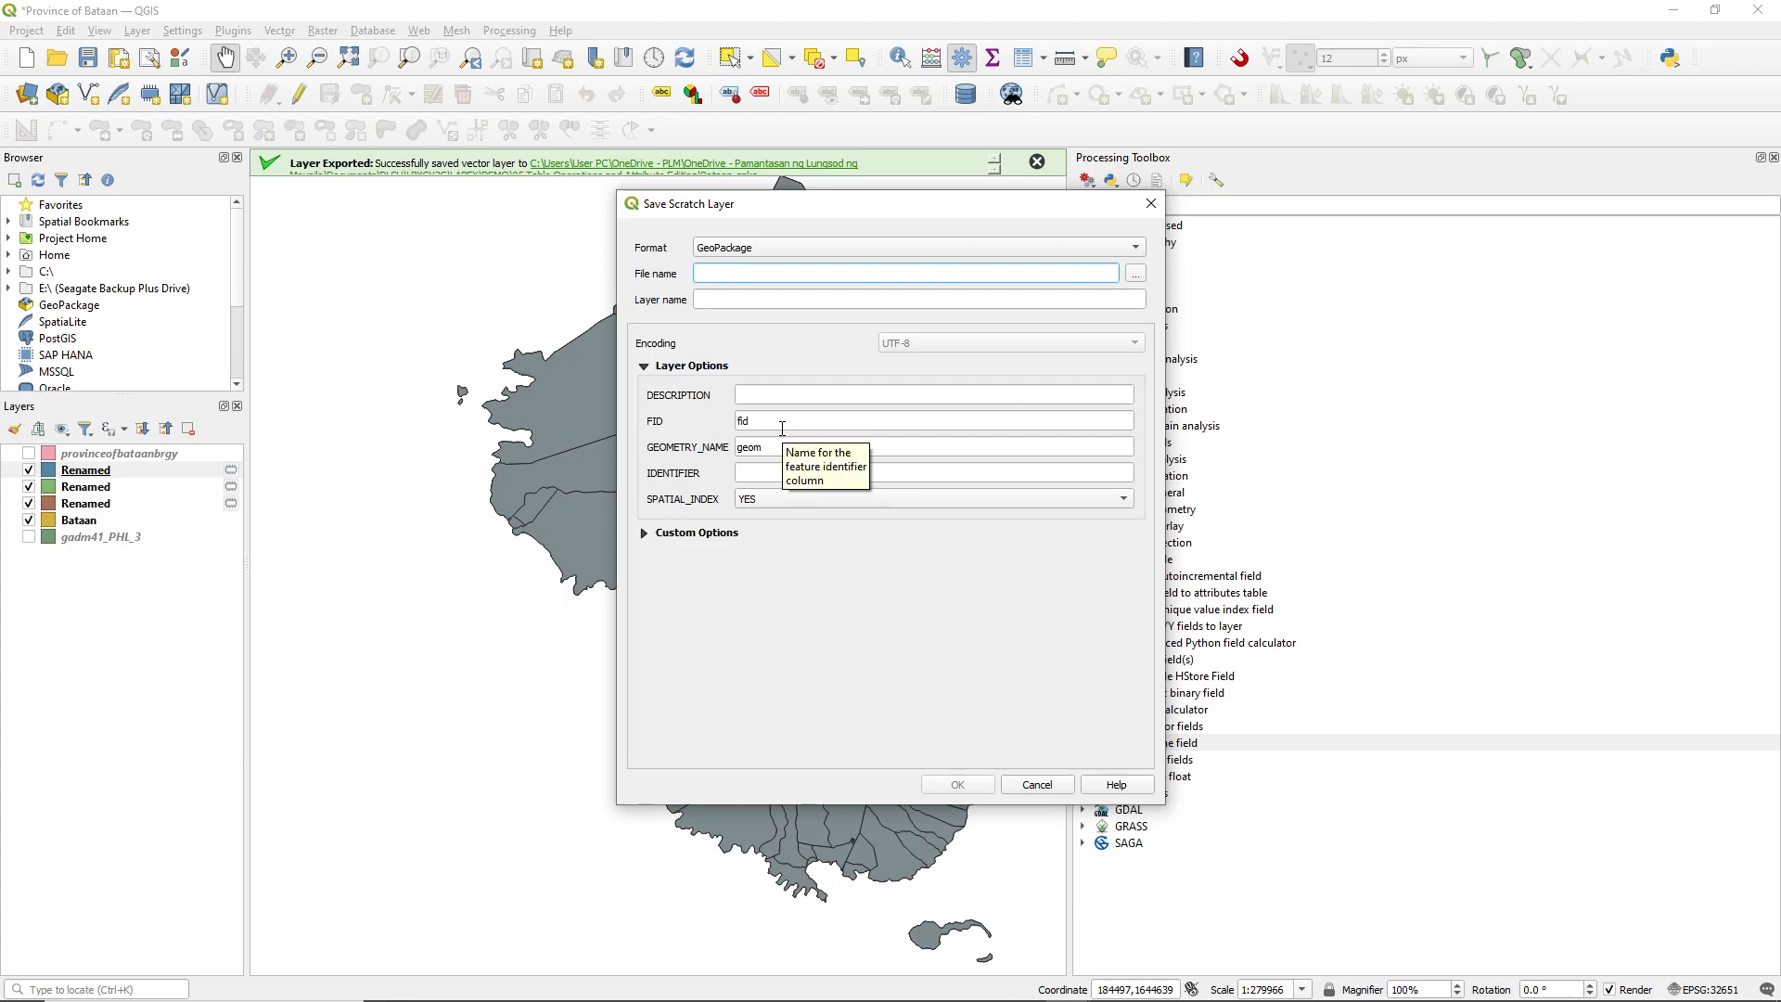
pyautogui.click(1137, 277)
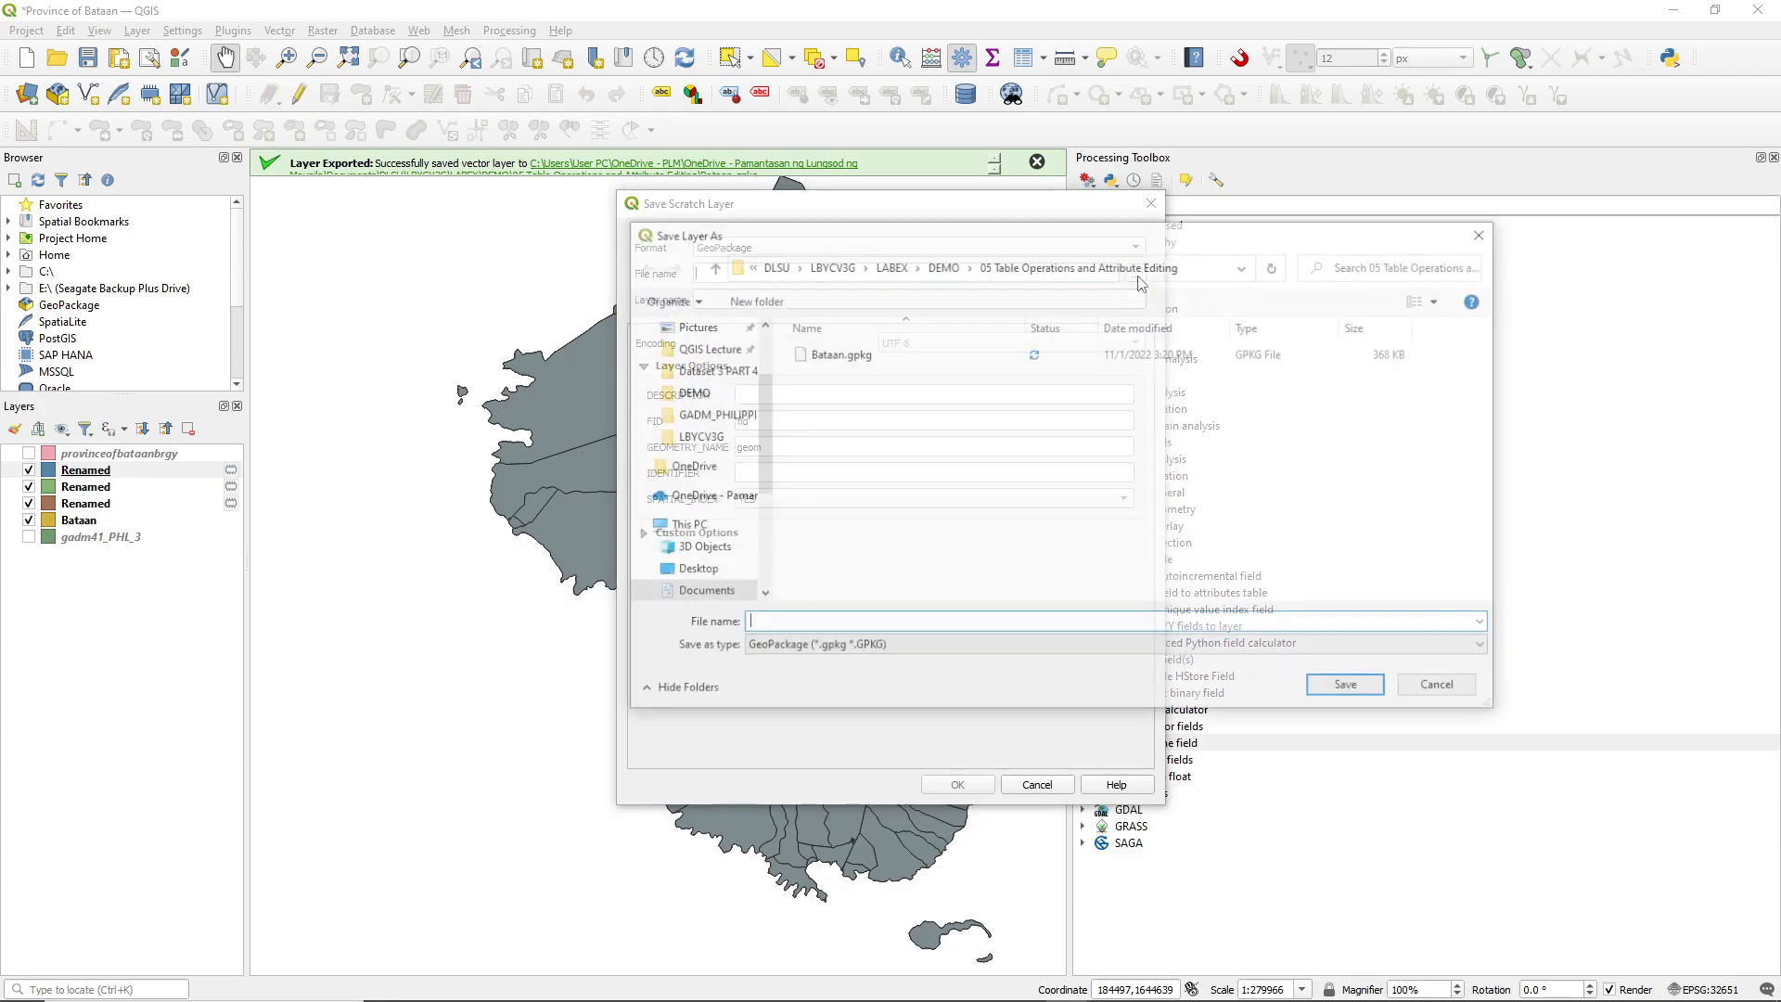
pyautogui.click(836, 358)
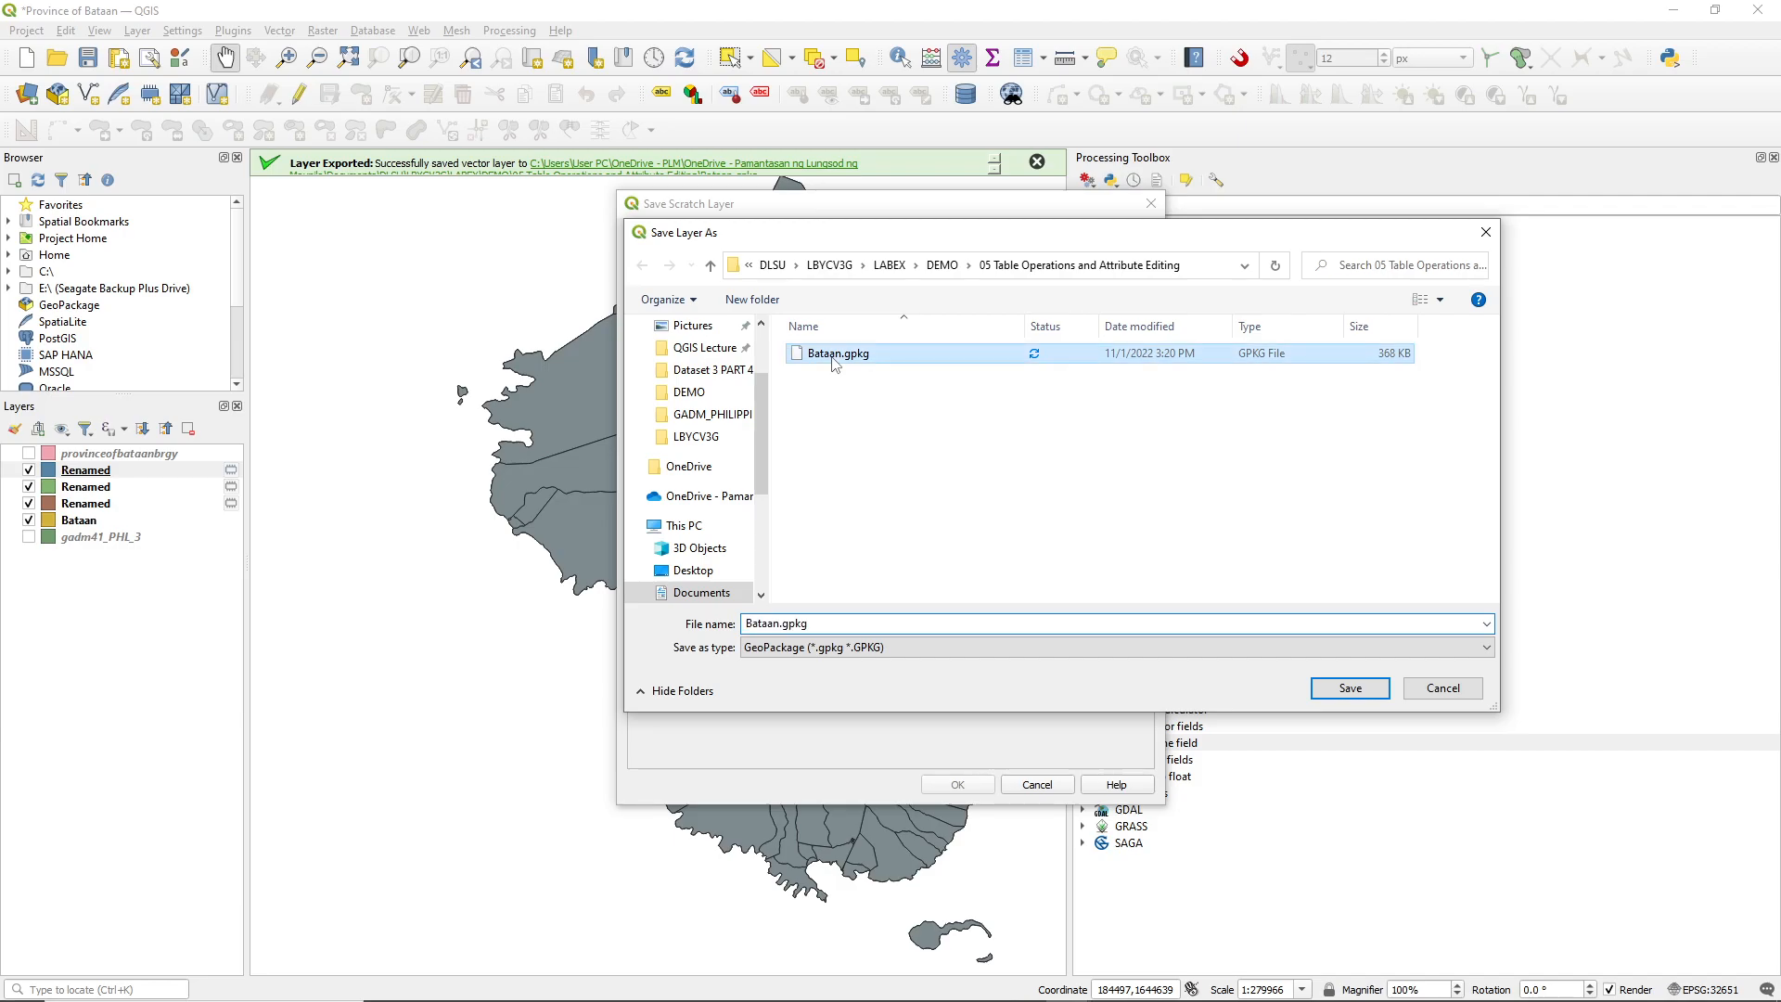
pyautogui.click(1344, 694)
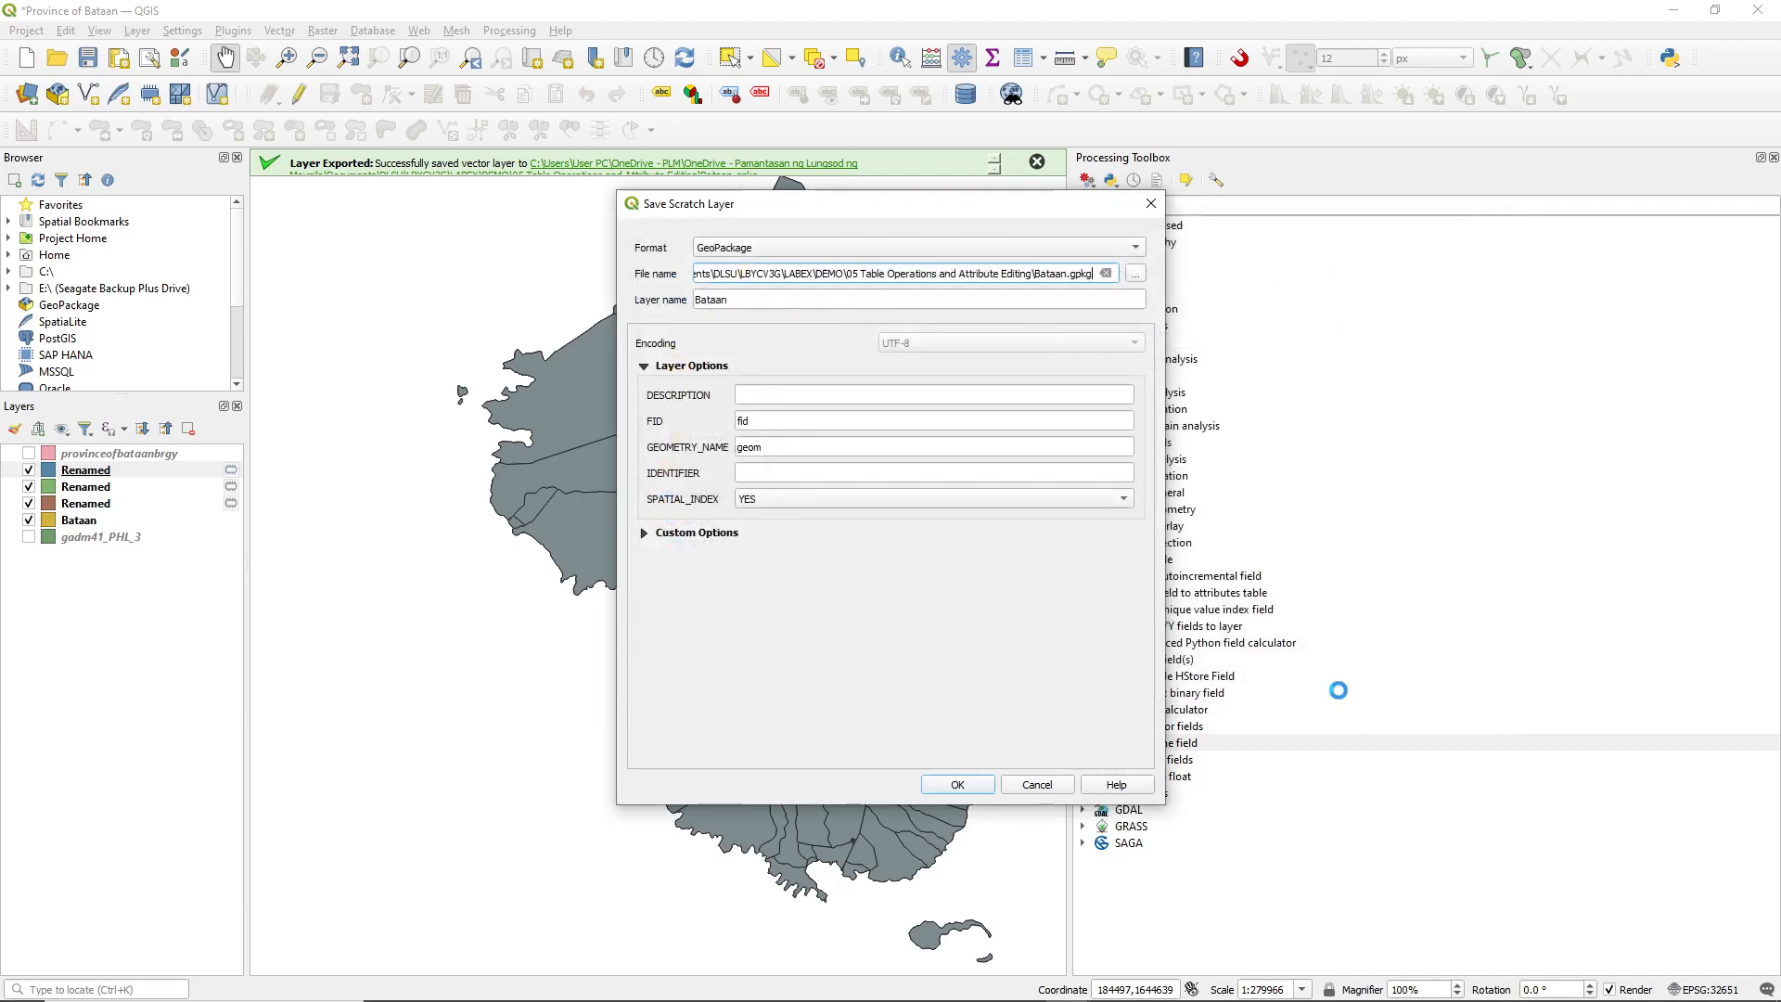
pyautogui.press('Return')
# - Remove the Bataan layer from the project
pyautogui.rightClick(61, 522)
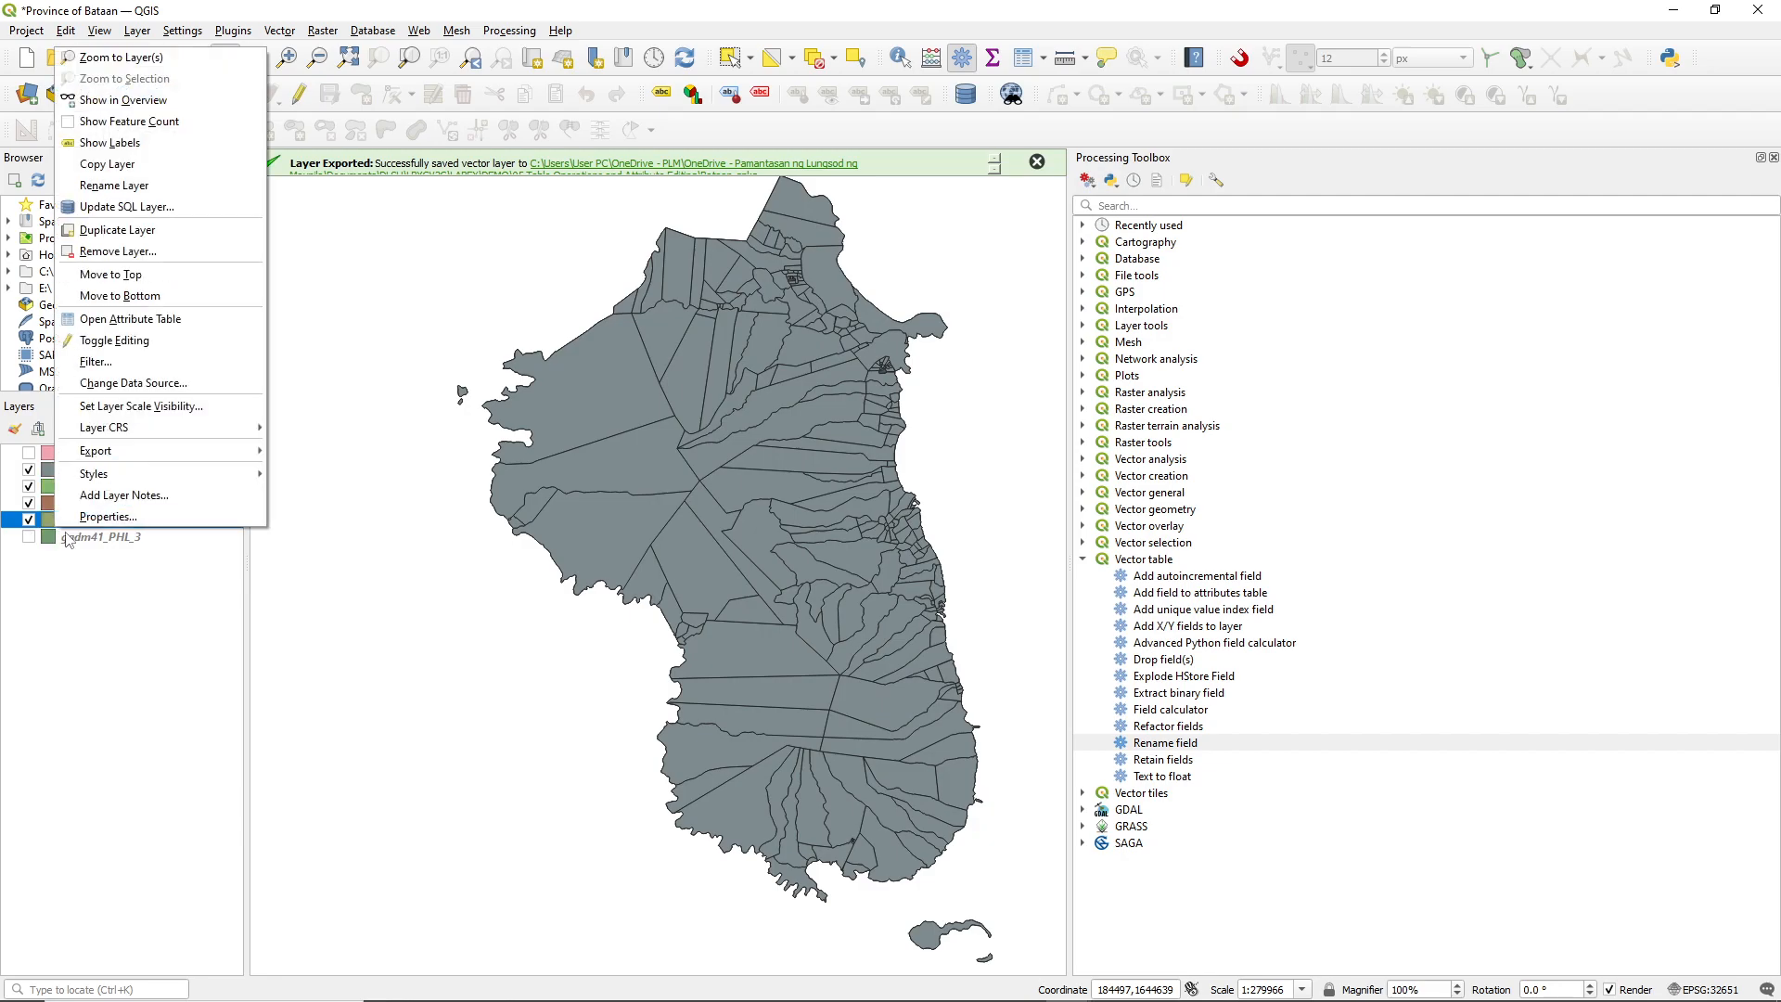
pyautogui.click(118, 251)
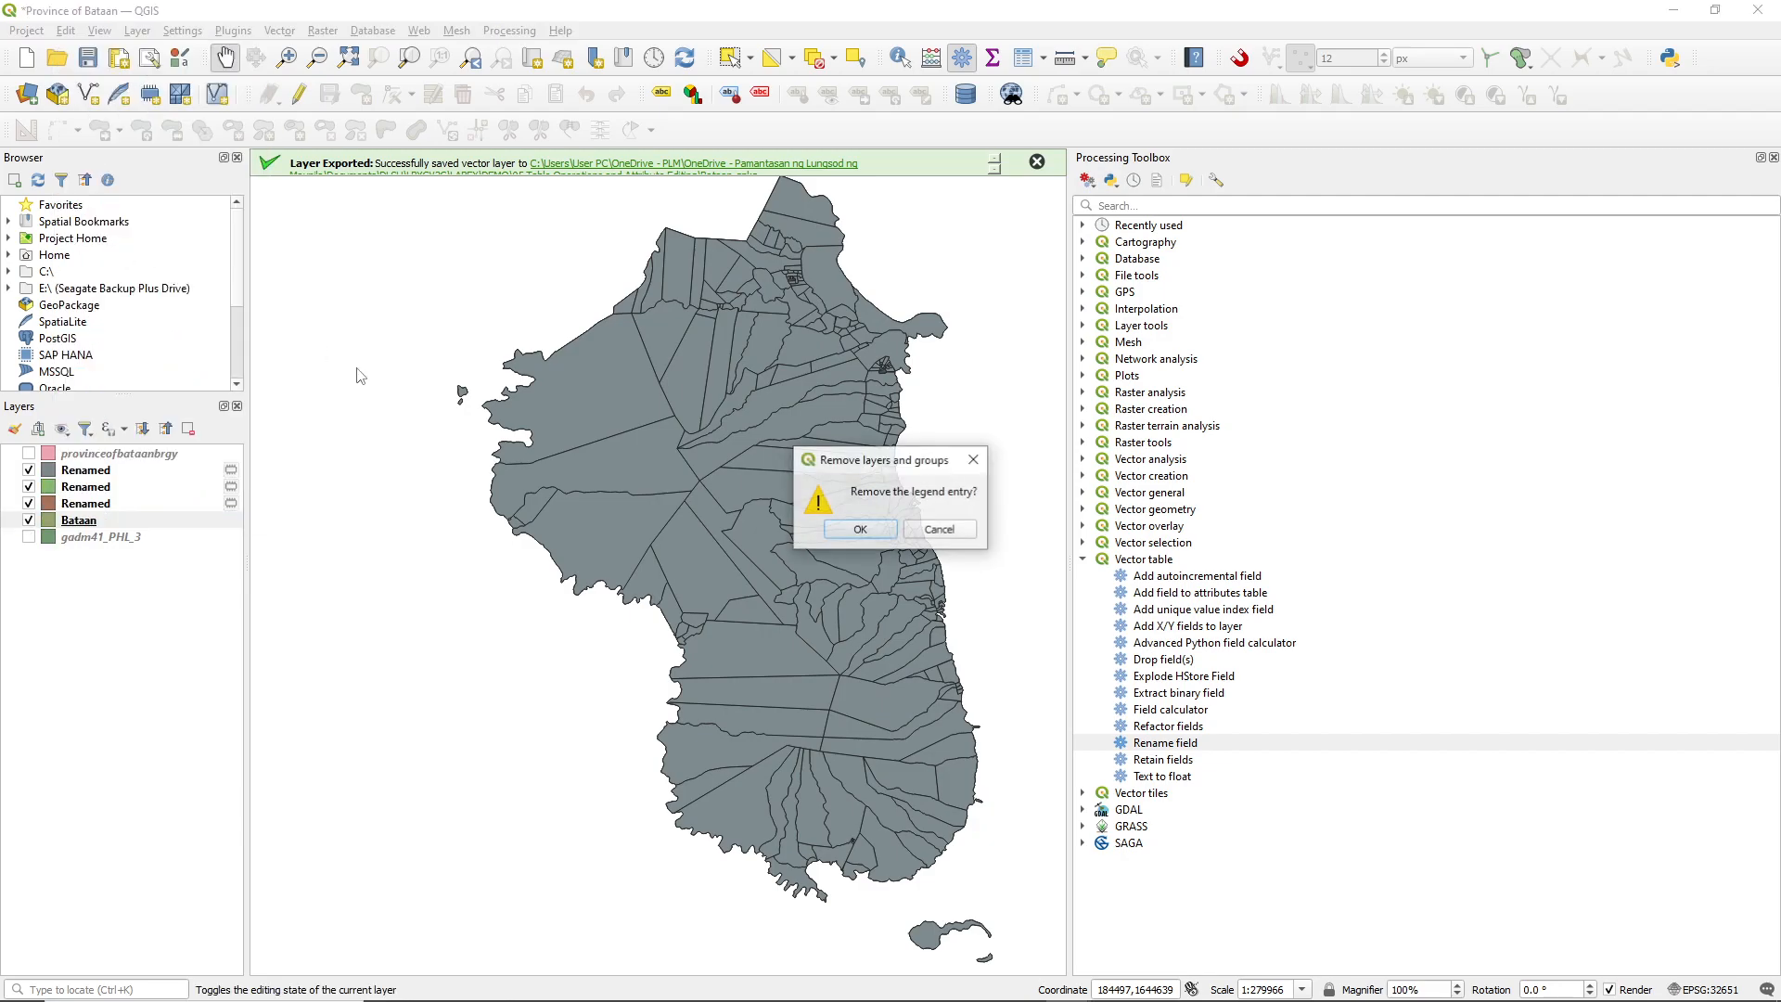
pyautogui.click(860, 530)
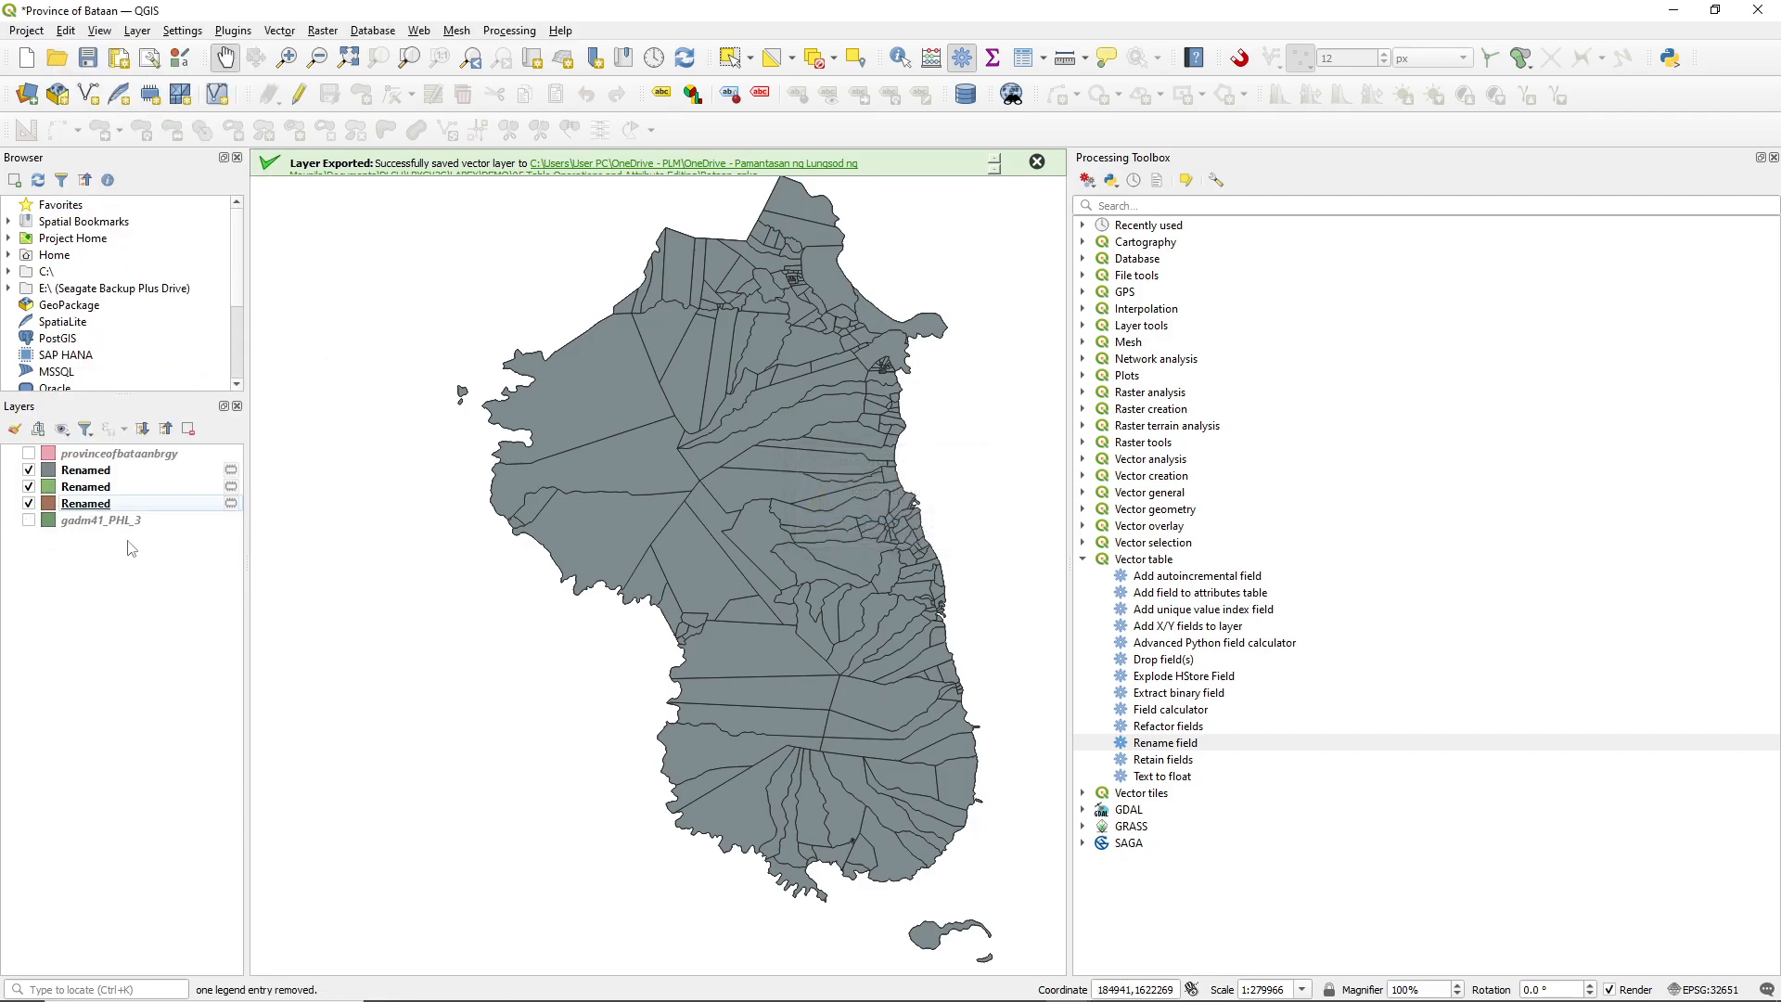
# - Remove the two older temporary Renamed layers that hold the intermediate Province and Municipality results
pyautogui.click(99, 473)
pyautogui.rightClick(99, 473)
pyautogui.rightClick(75, 486)
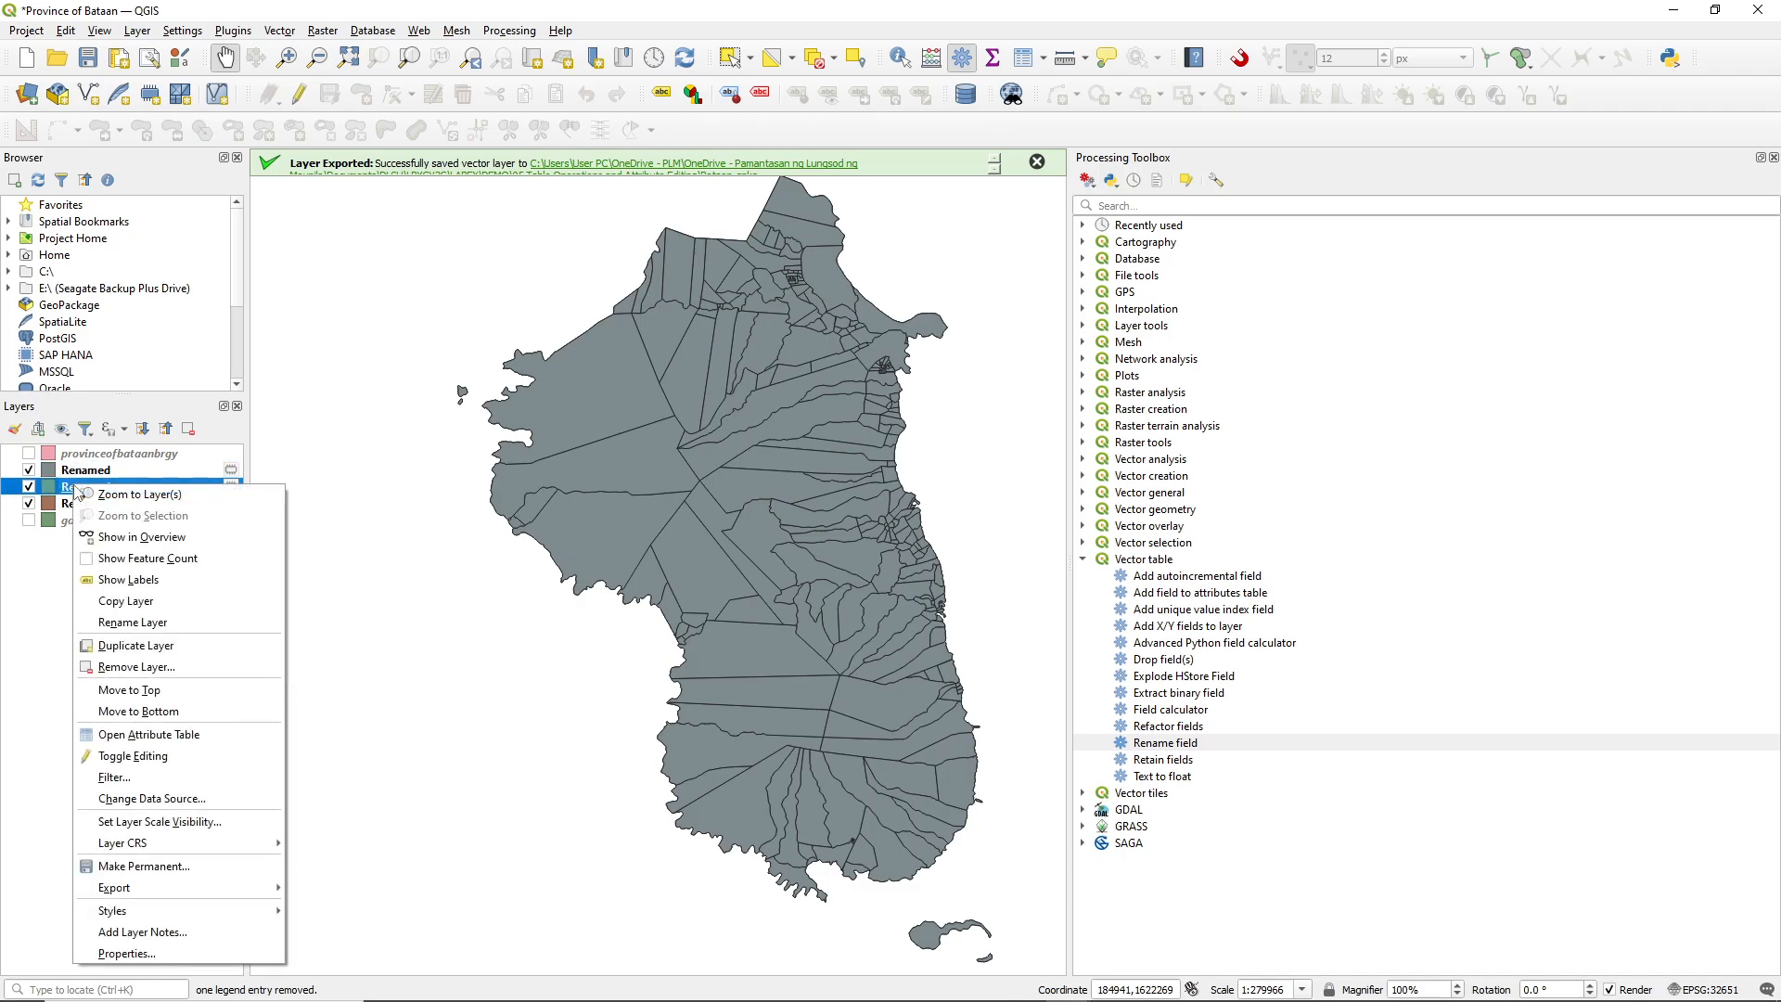
pyautogui.click(106, 668)
pyautogui.click(844, 530)
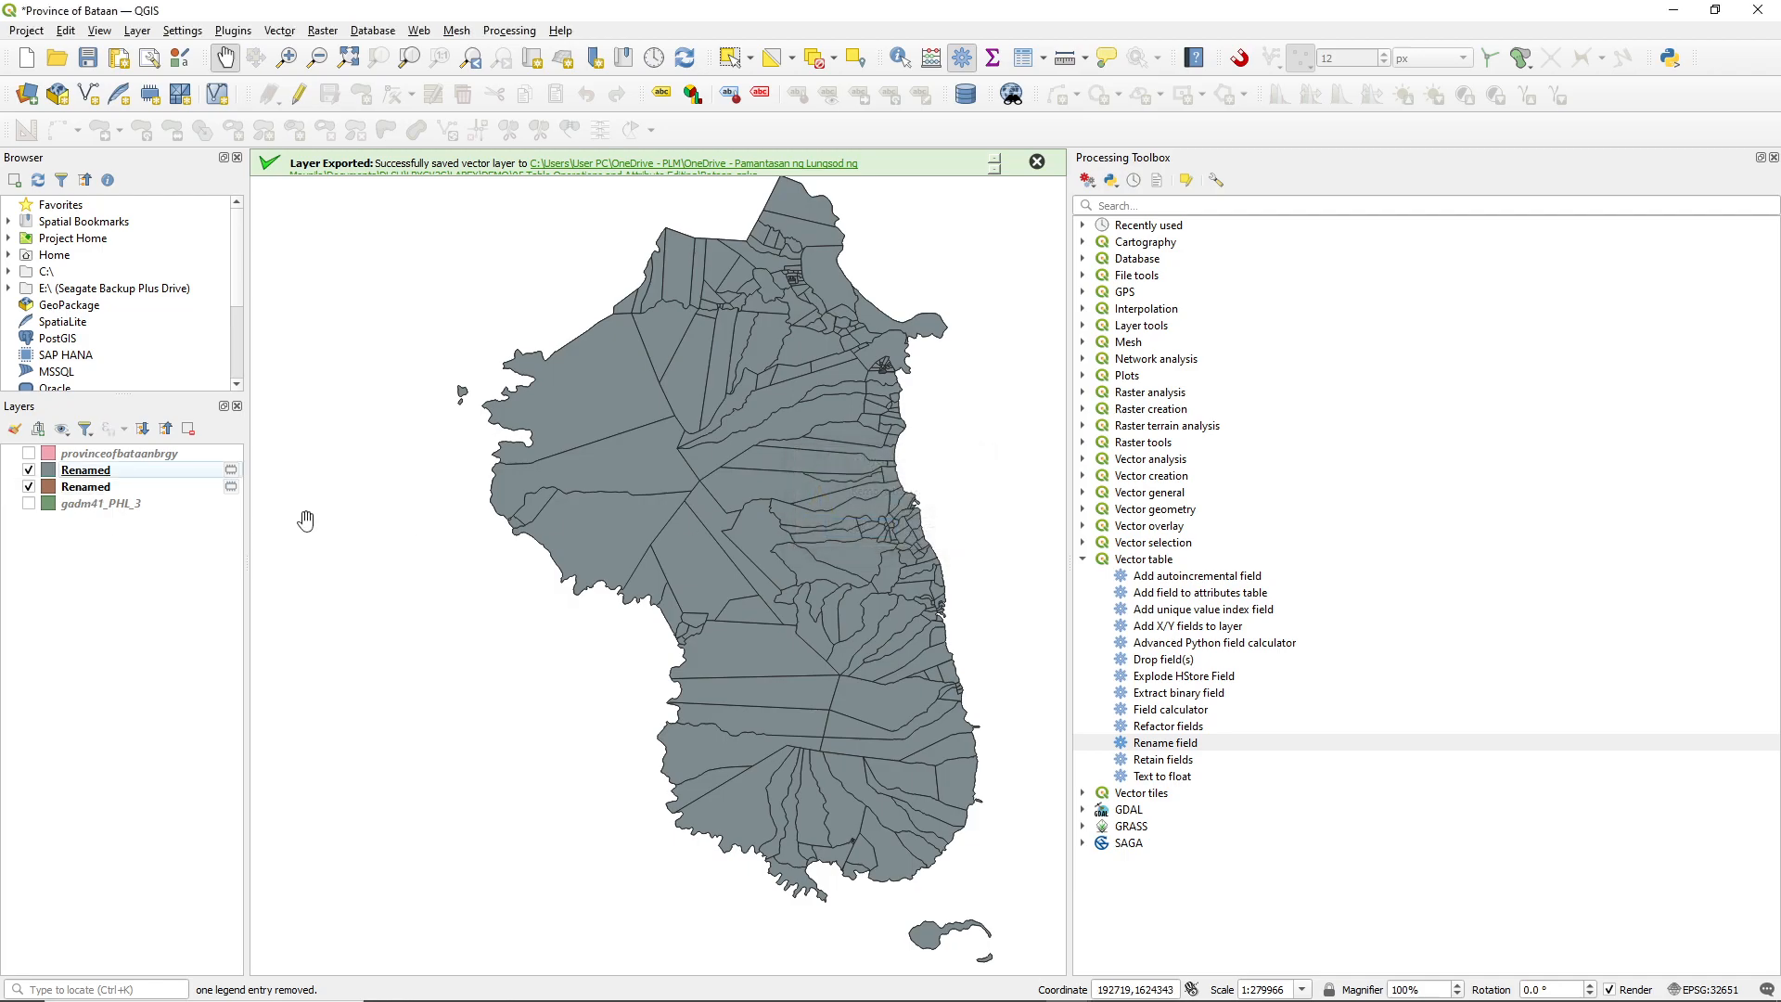
pyautogui.rightClick(76, 487)
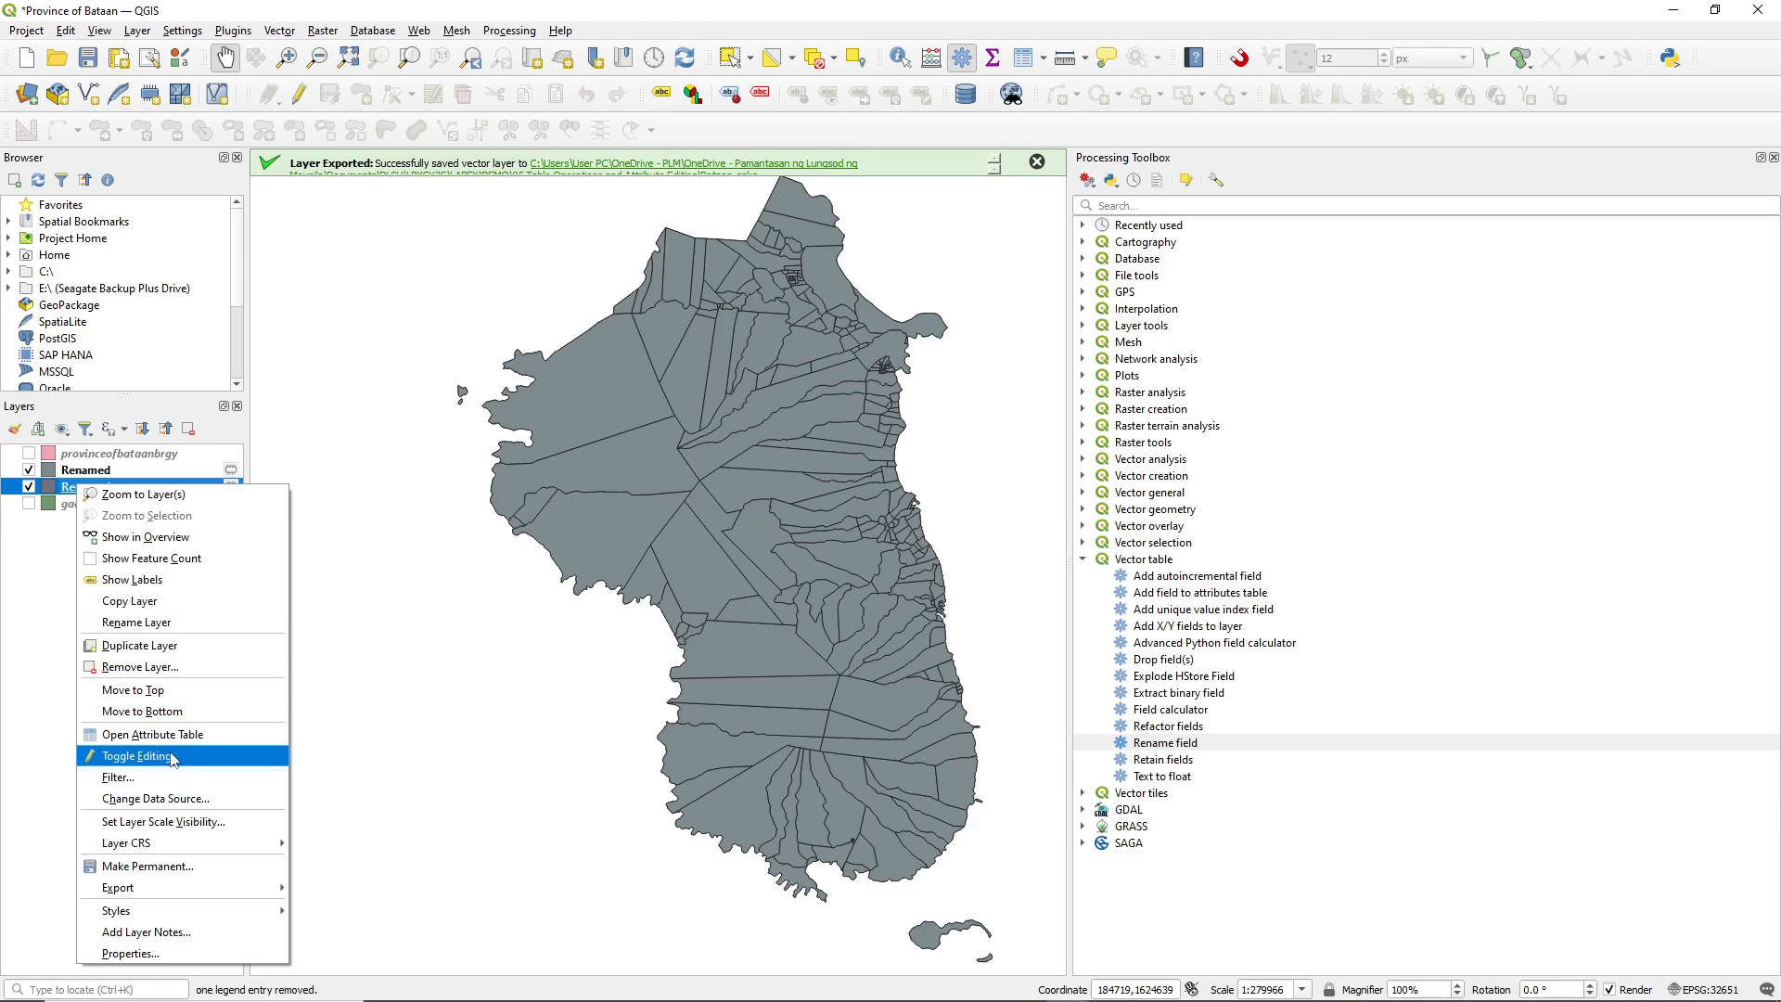
pyautogui.click(157, 668)
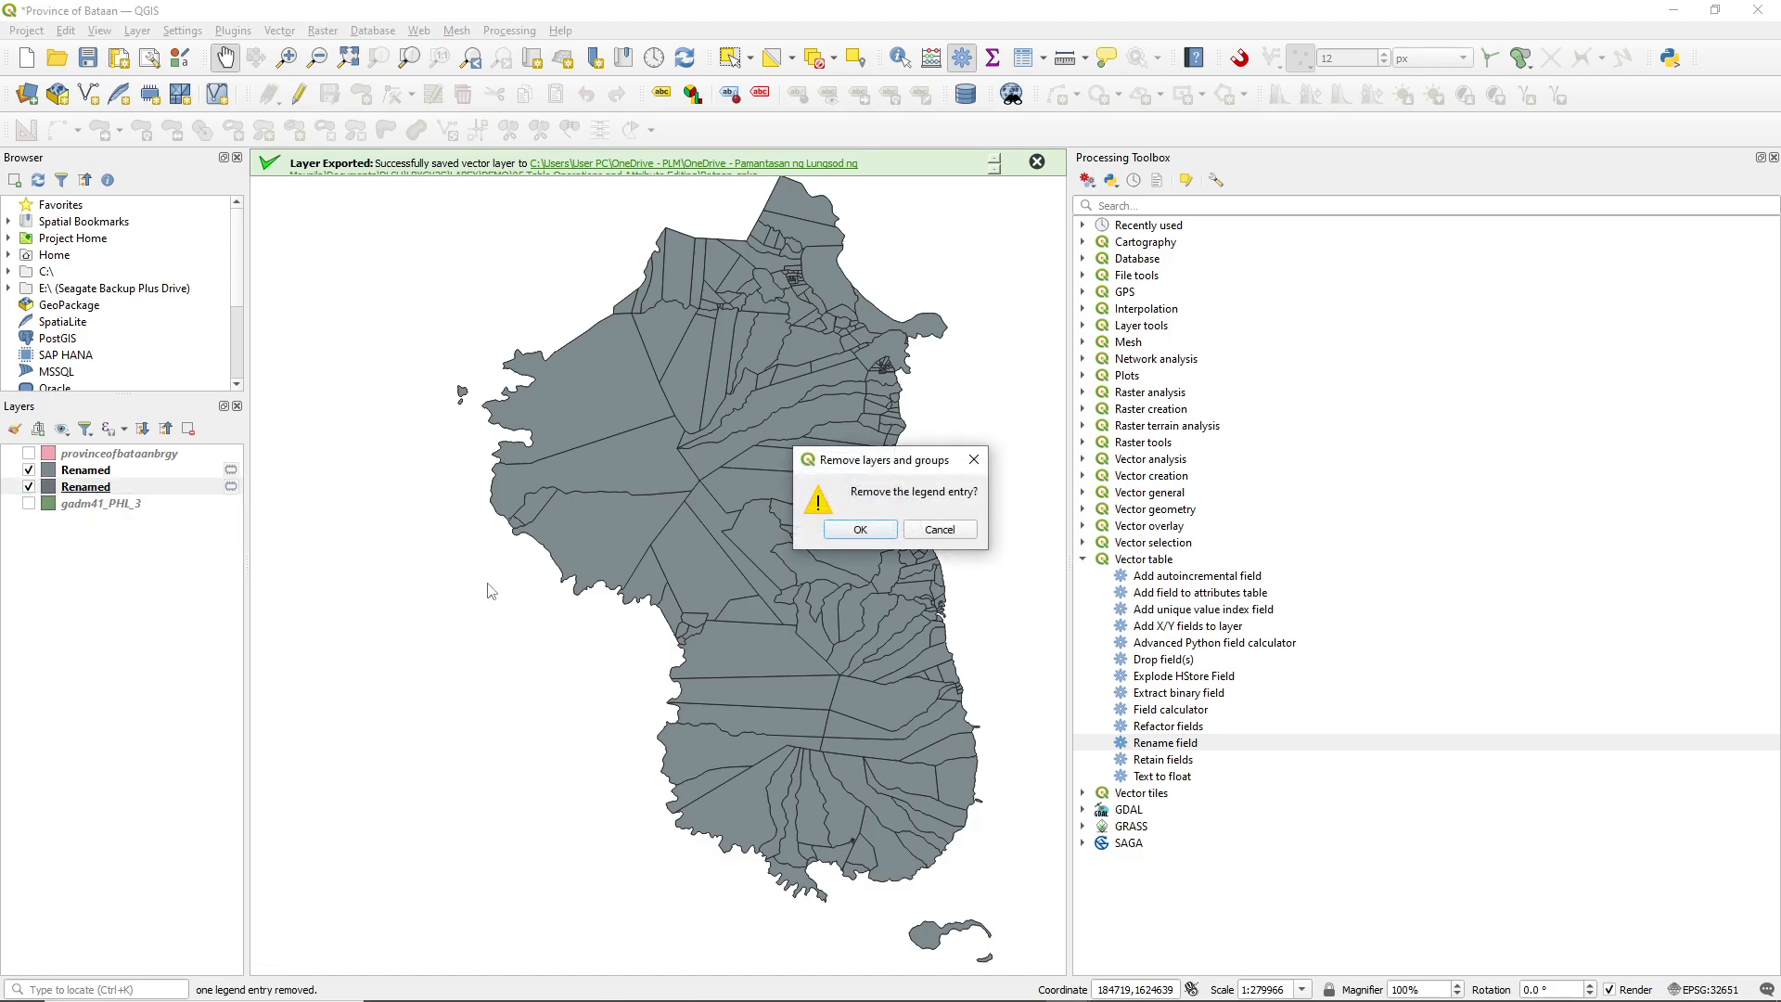
pyautogui.click(828, 530)
# - Check the field names in the remaining Renamed layer's attribute table and close it
pyautogui.click(109, 471)
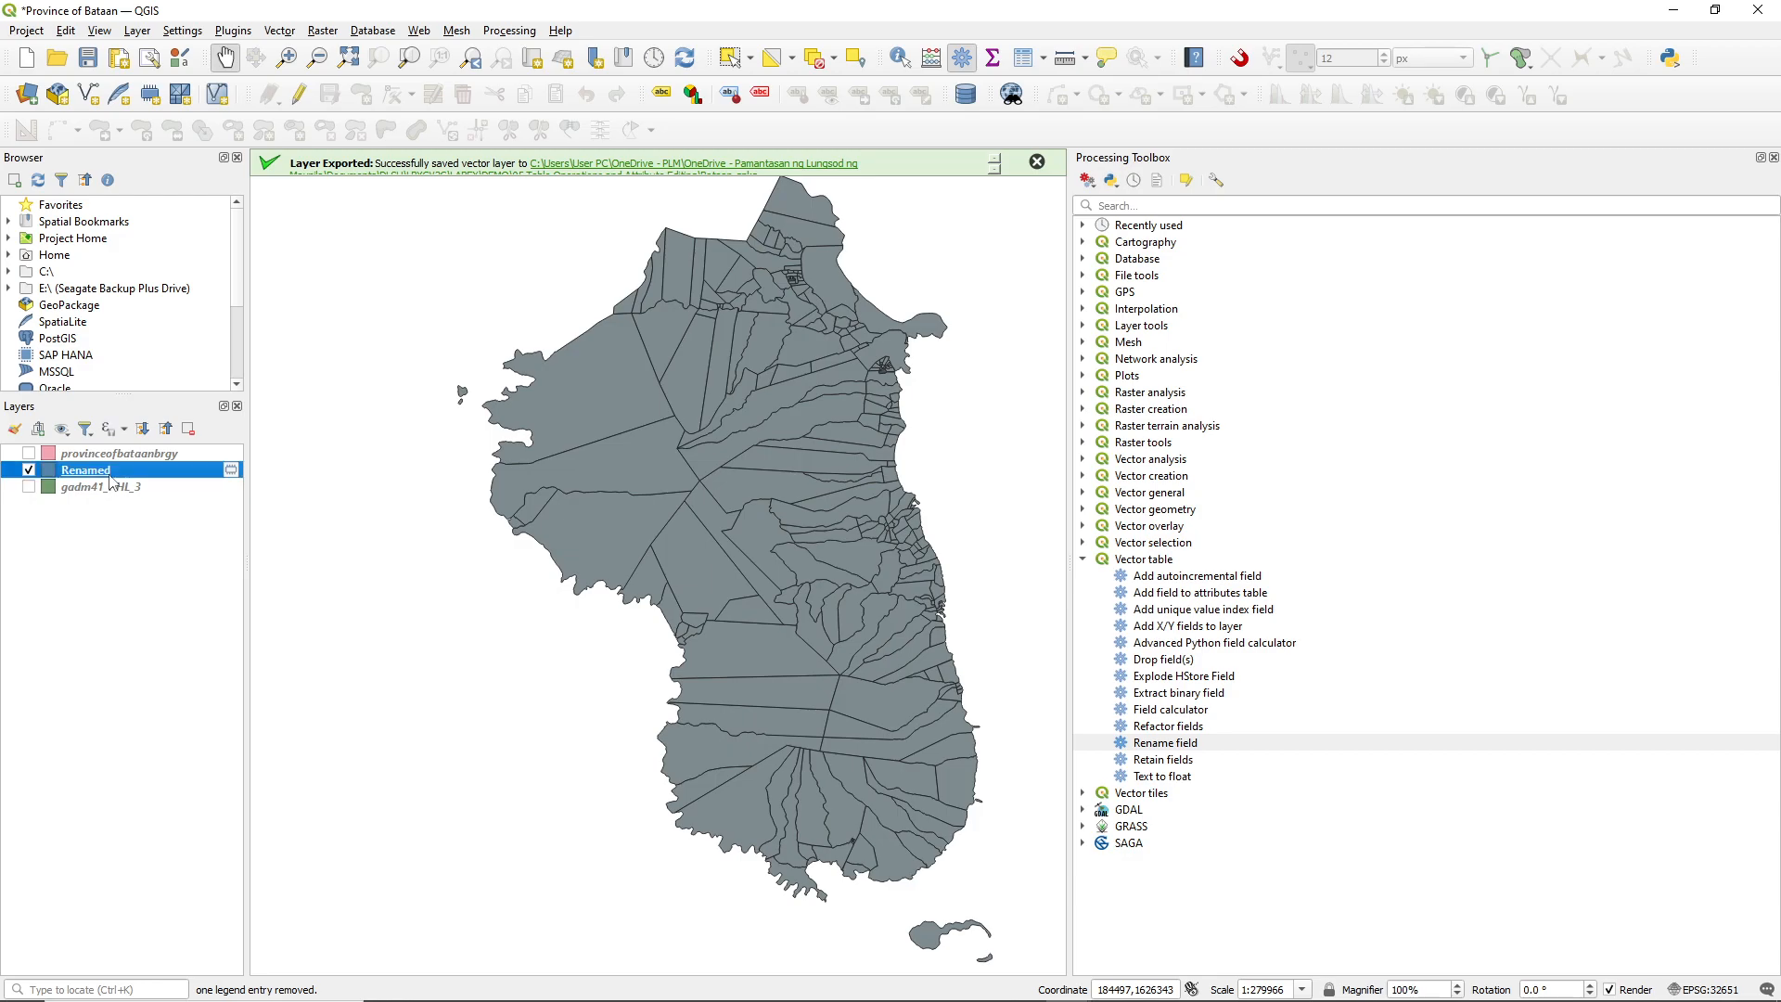
pyautogui.press('F6')
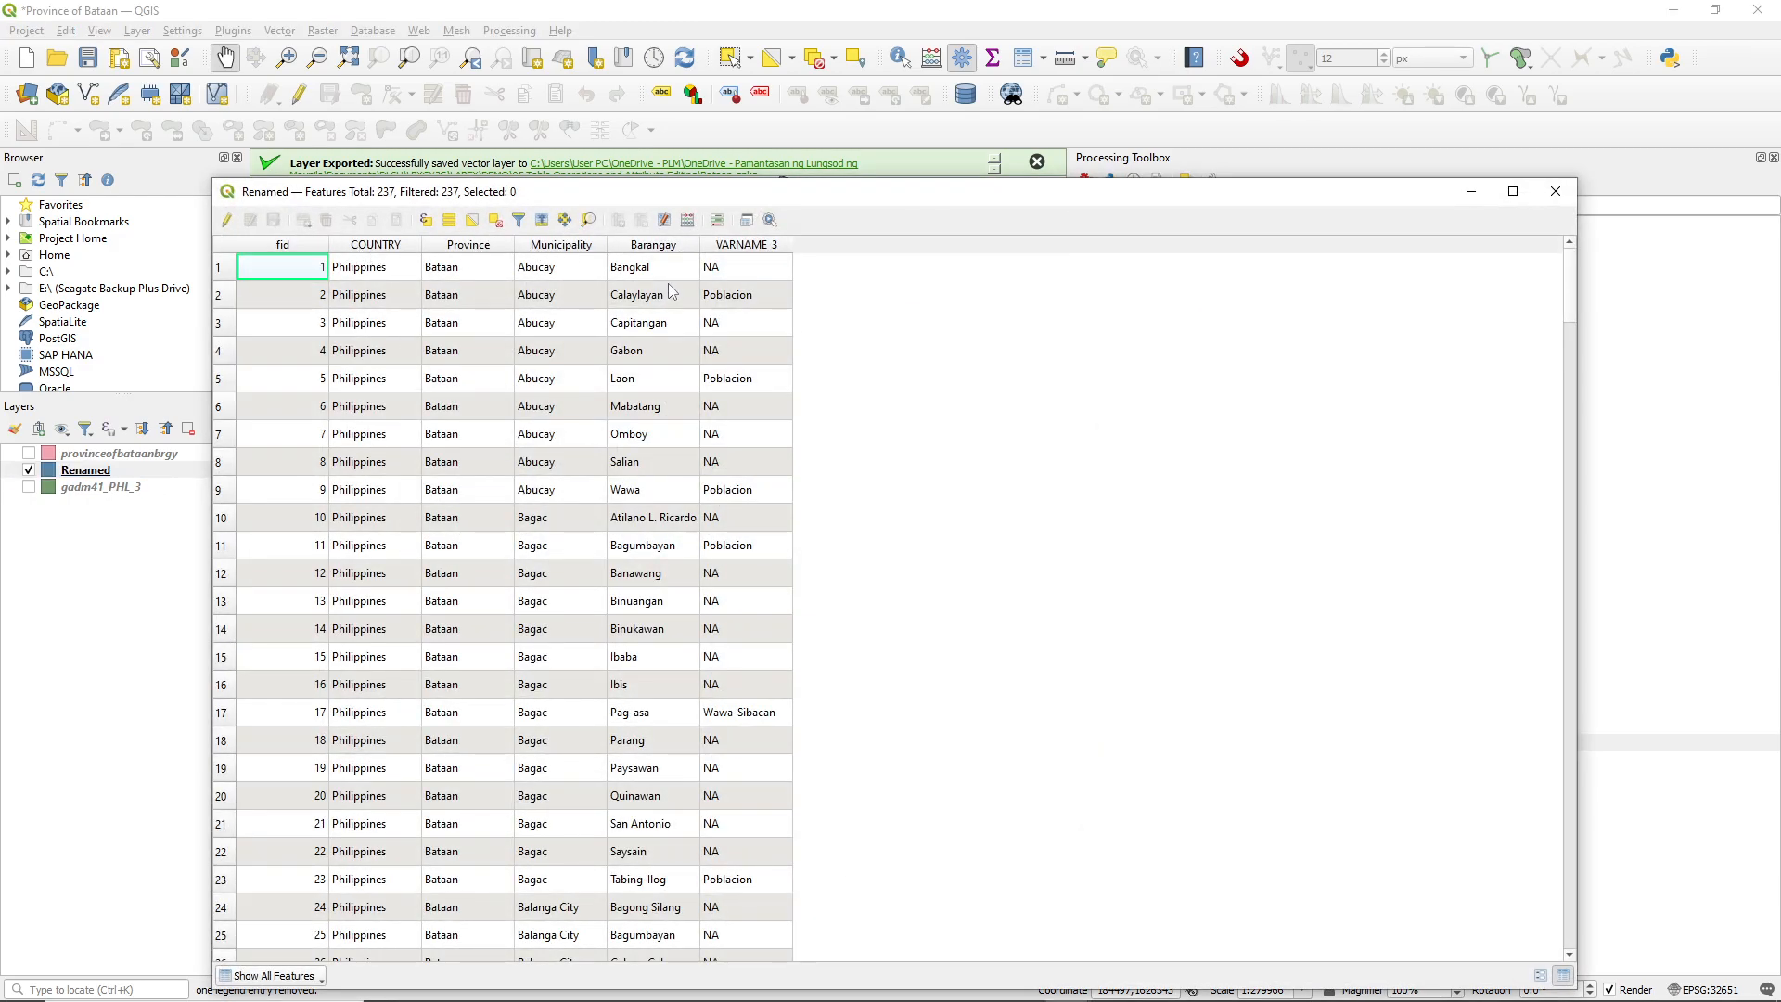
pyautogui.click(1555, 191)
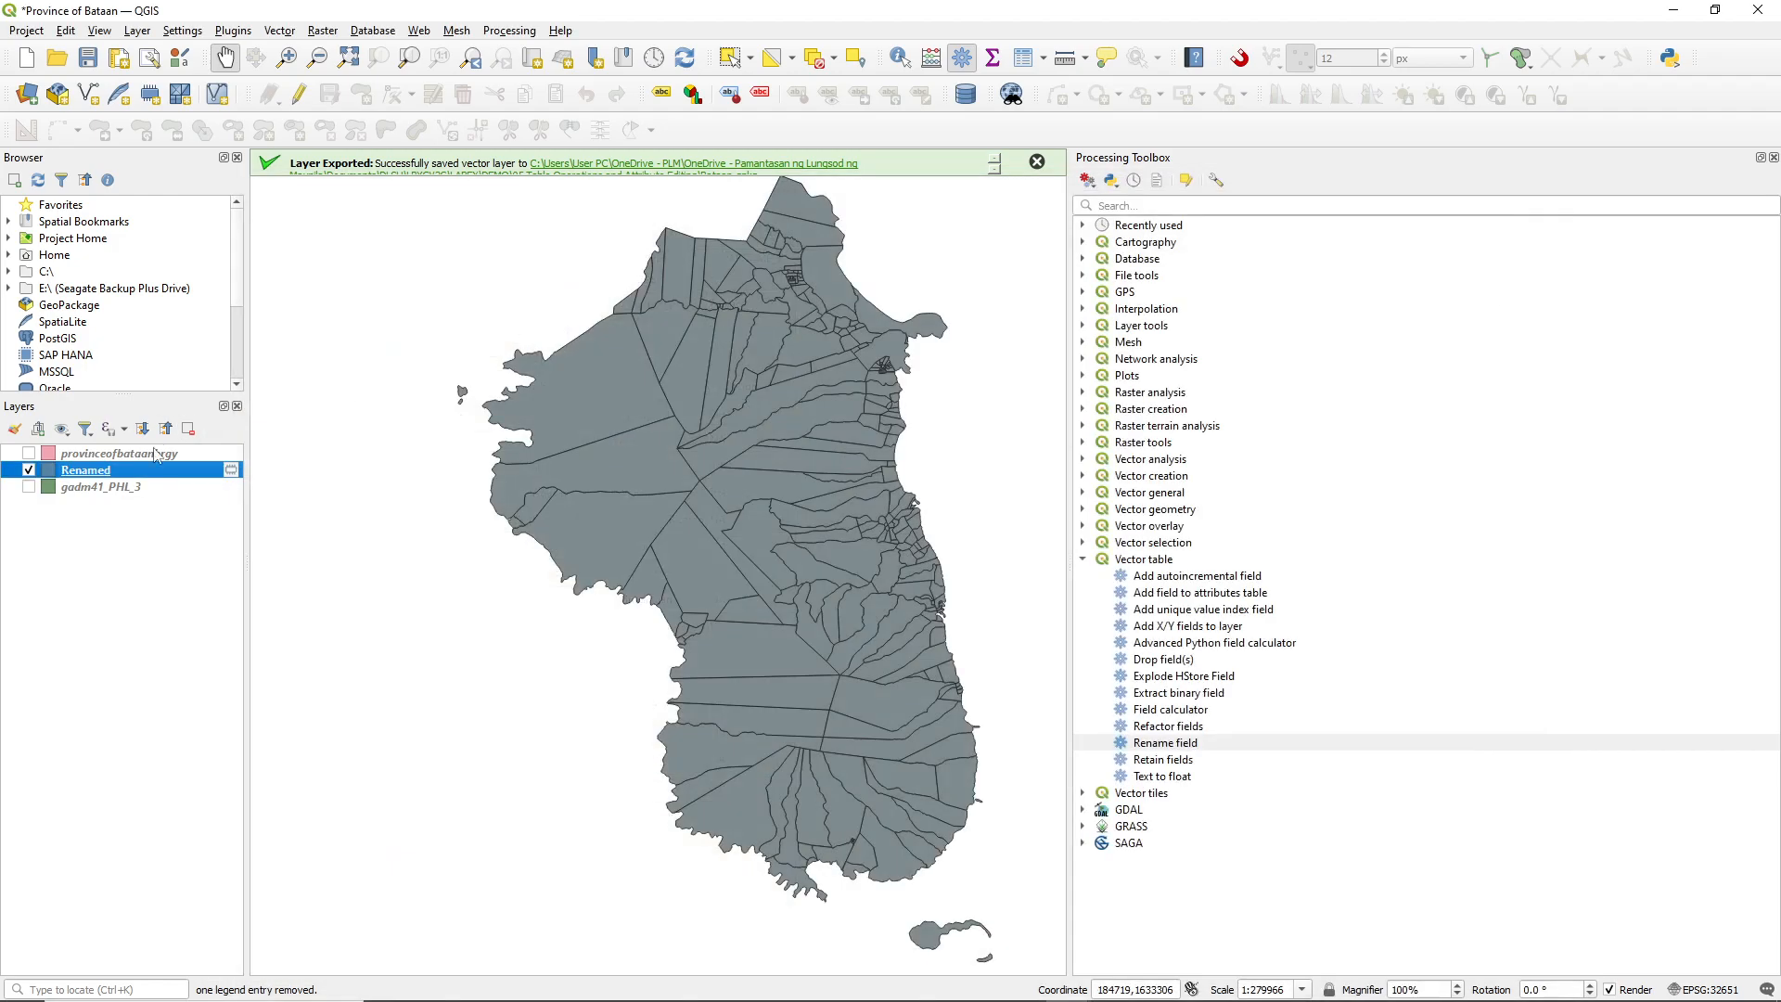
# - Export the temporary Renamed layer as a GeoPackage to Bataan.gpkg, overwriting the whole existing file and adding it to the map
pyautogui.rightClick(205, 469)
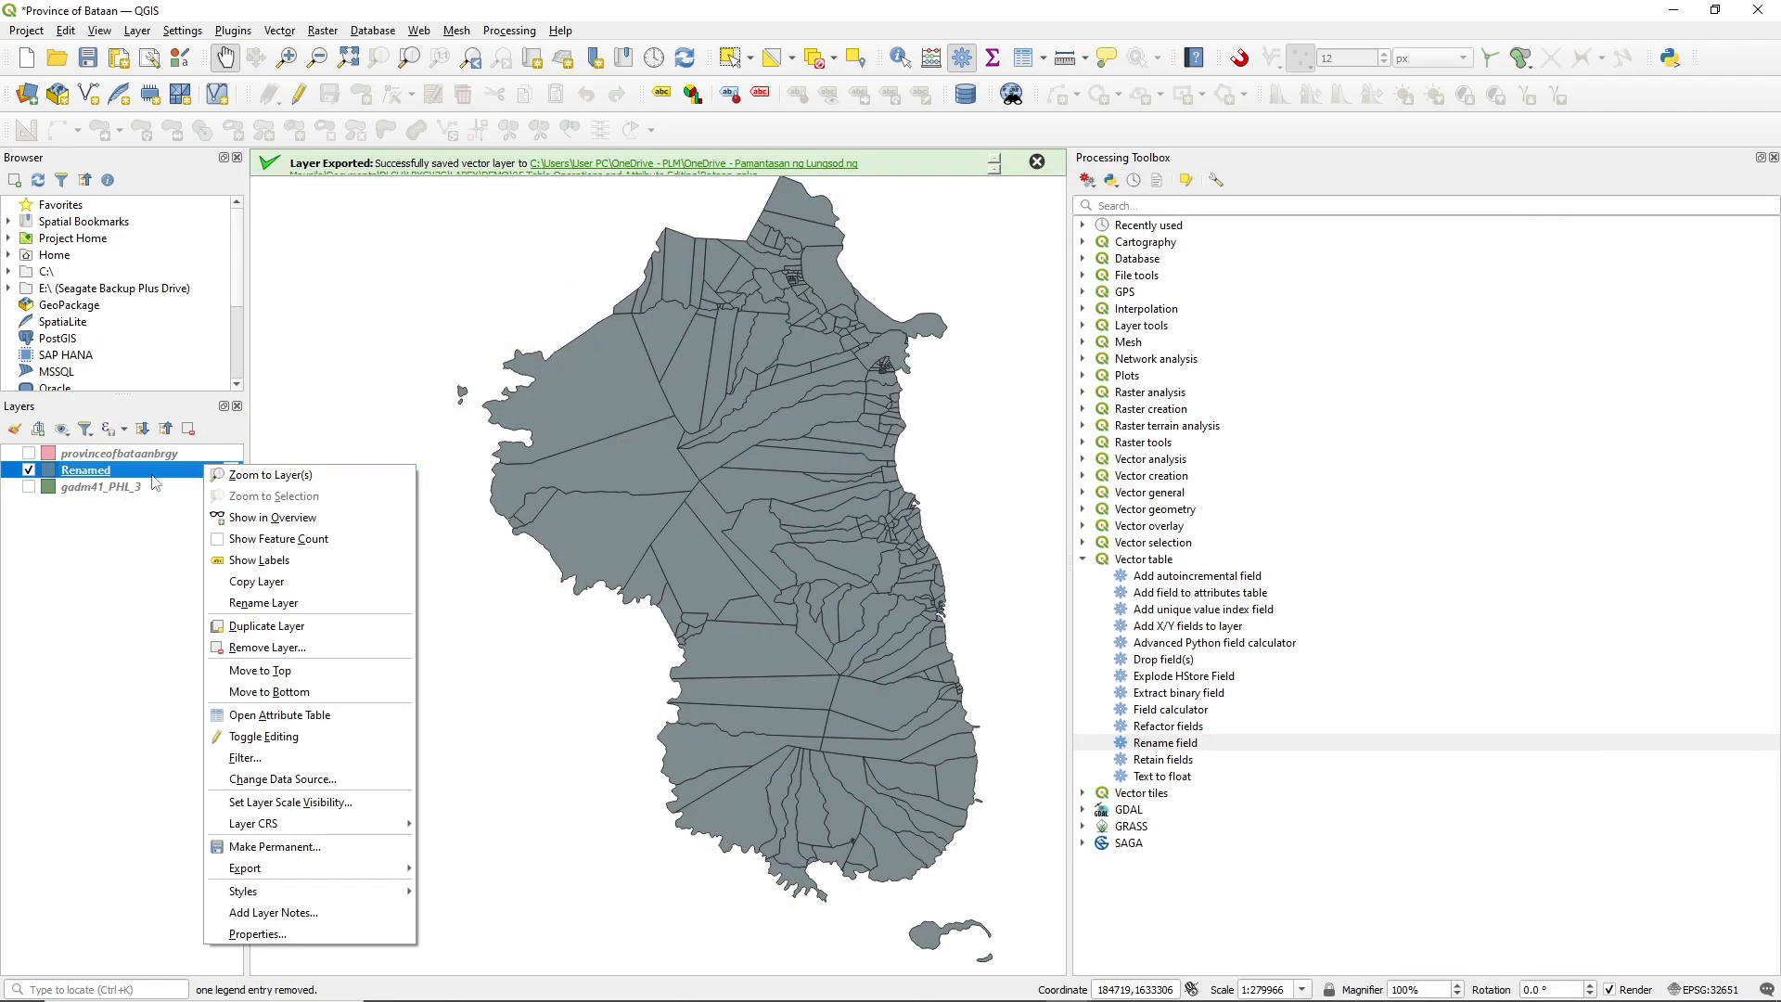
pyautogui.moveTo(322, 891)
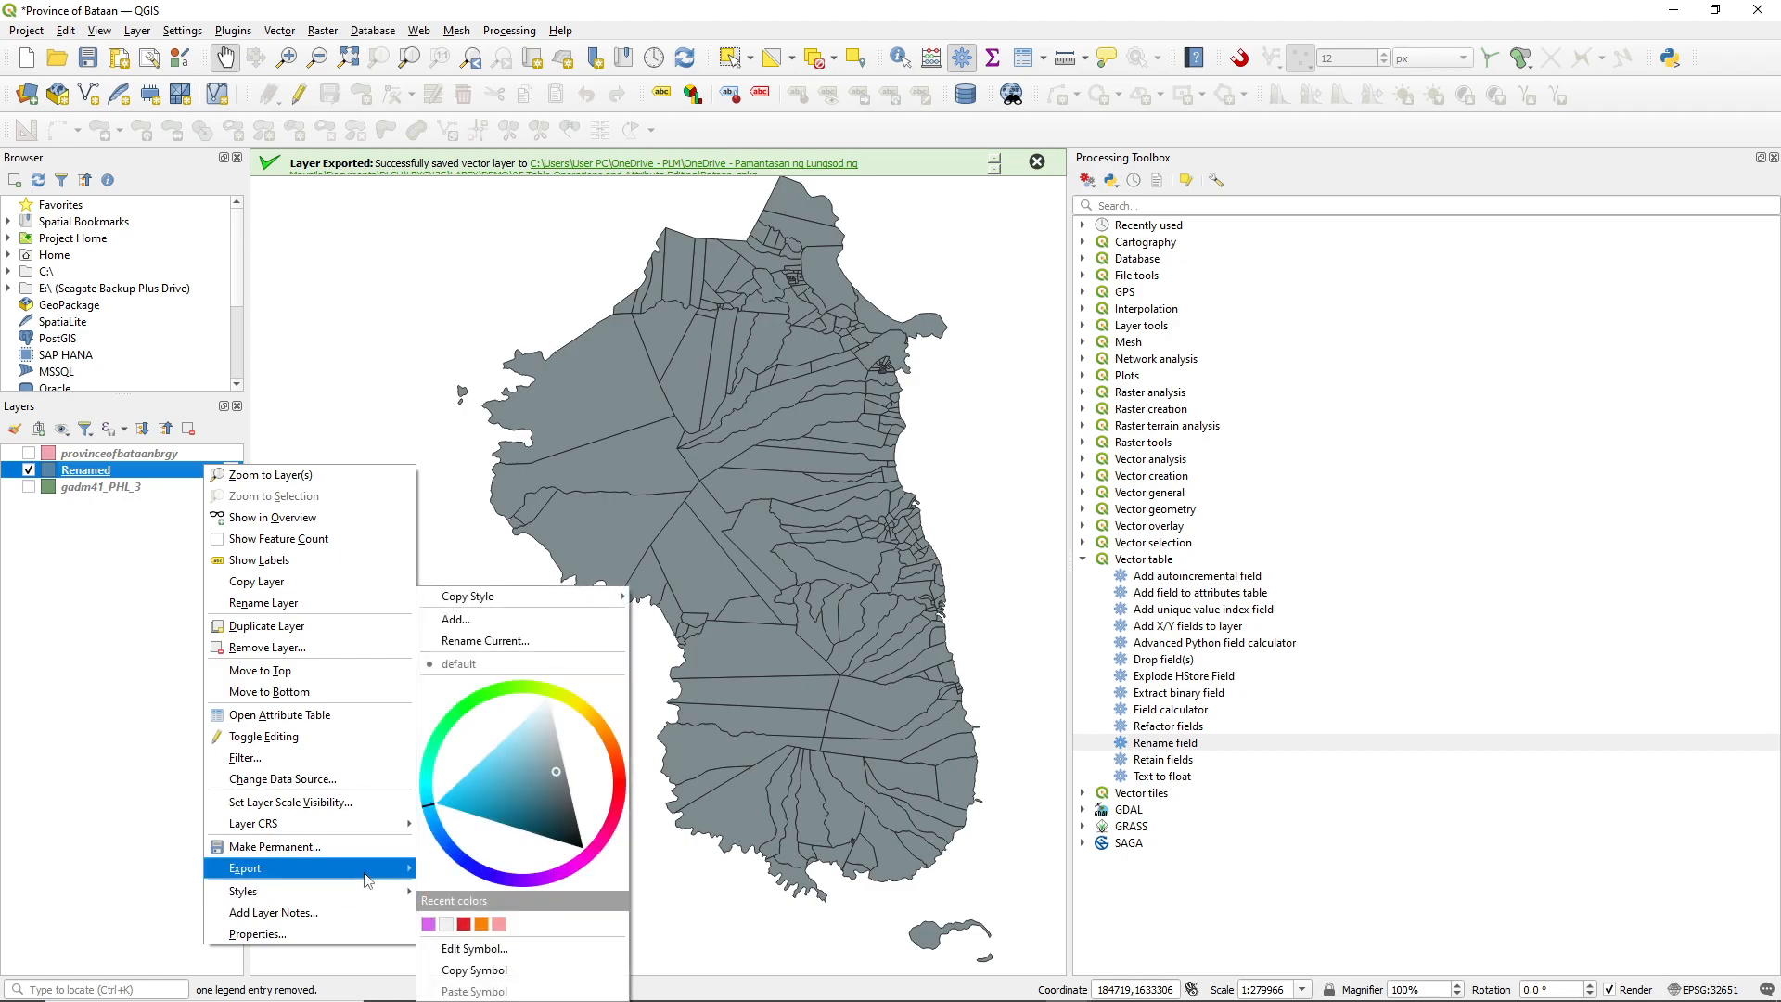
pyautogui.moveTo(371, 872)
pyautogui.click(483, 881)
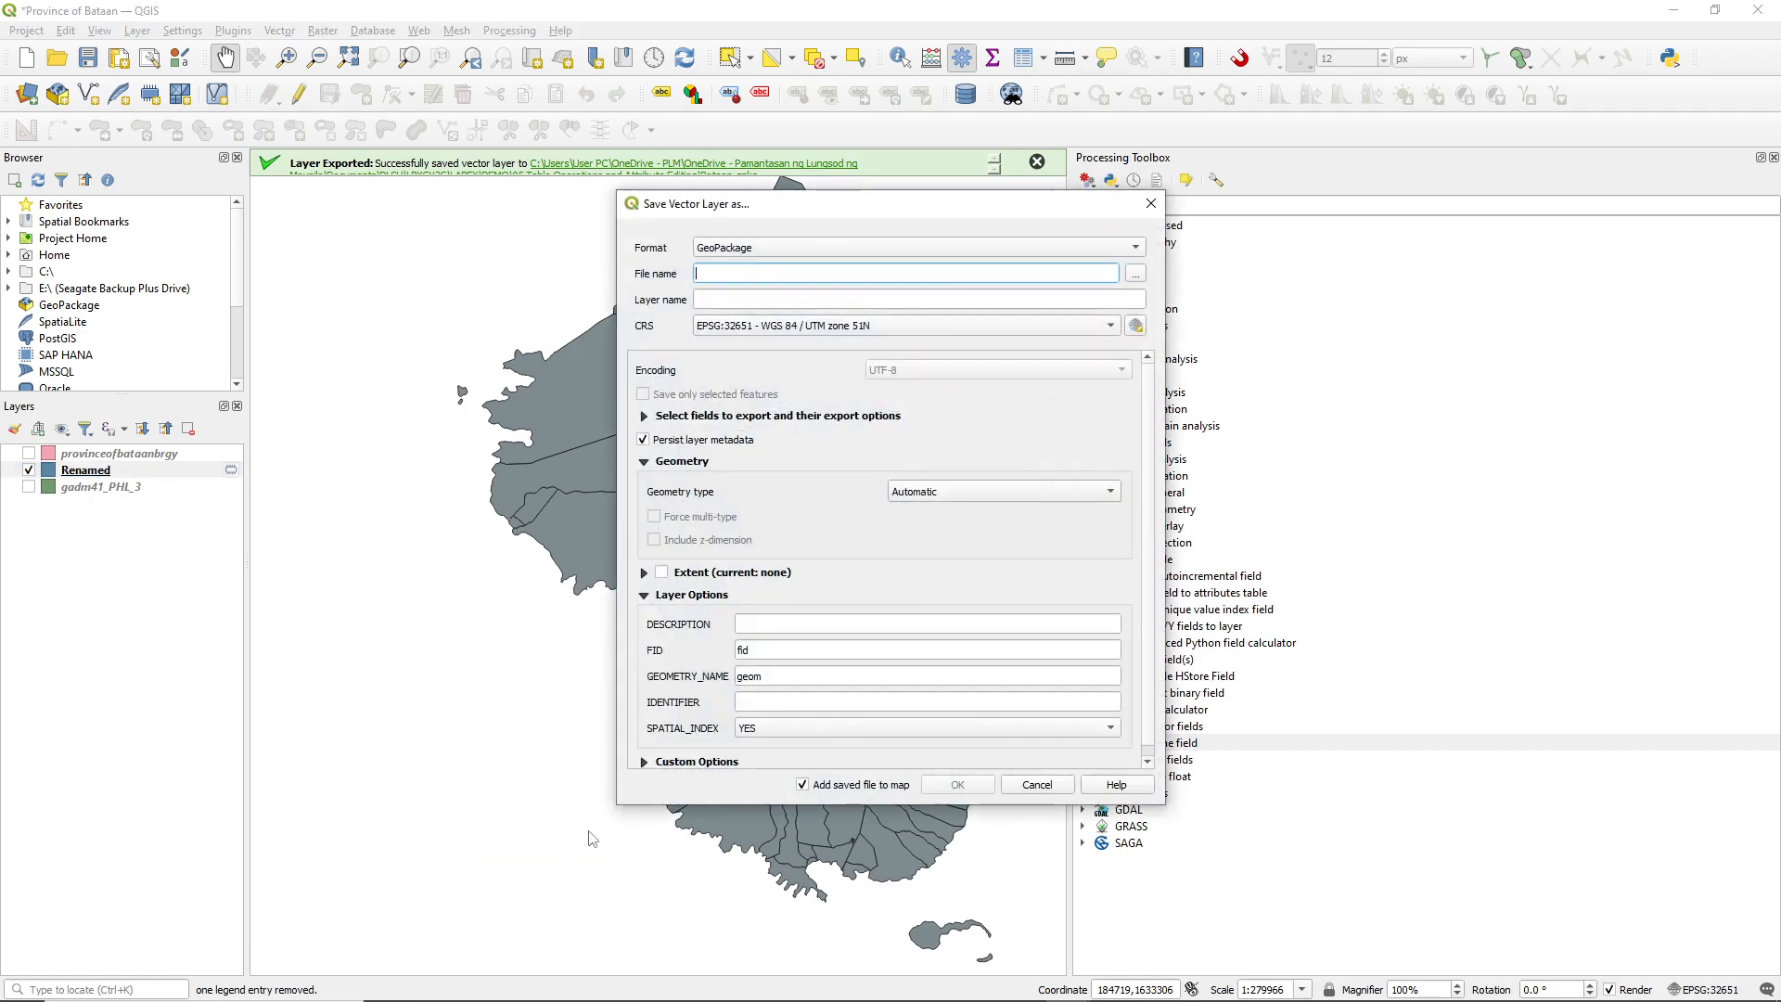
pyautogui.click(1140, 275)
pyautogui.click(838, 356)
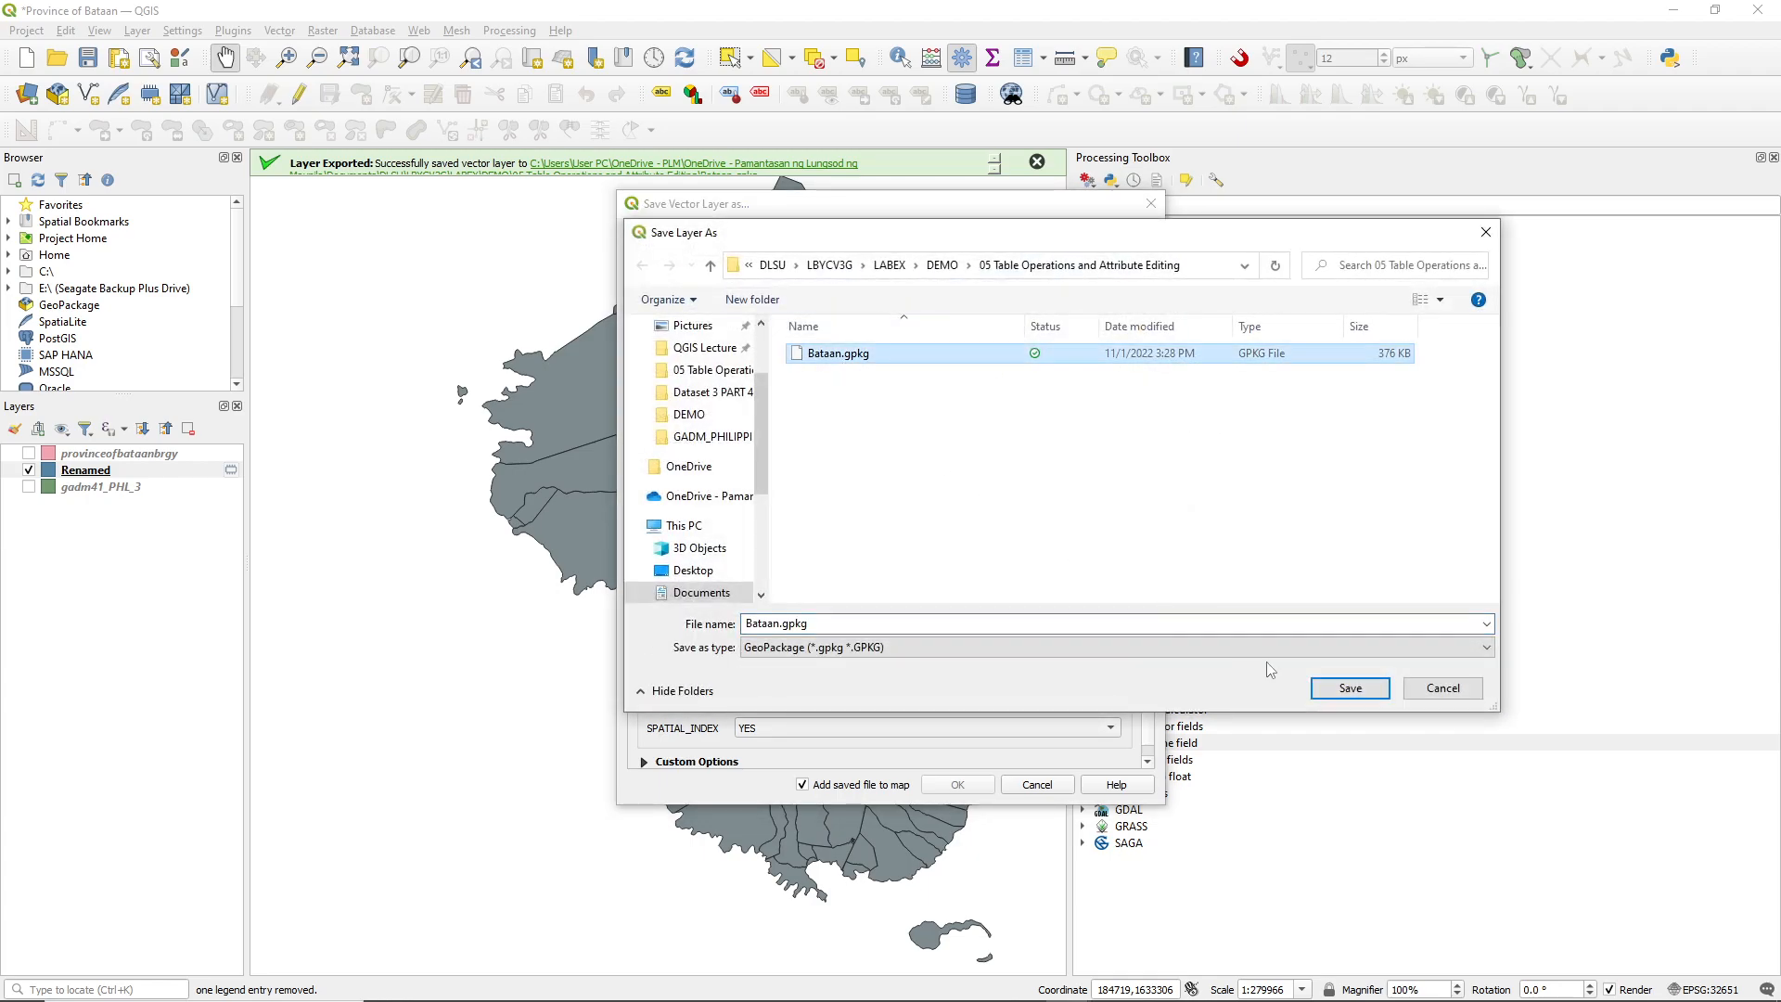
pyautogui.click(1353, 698)
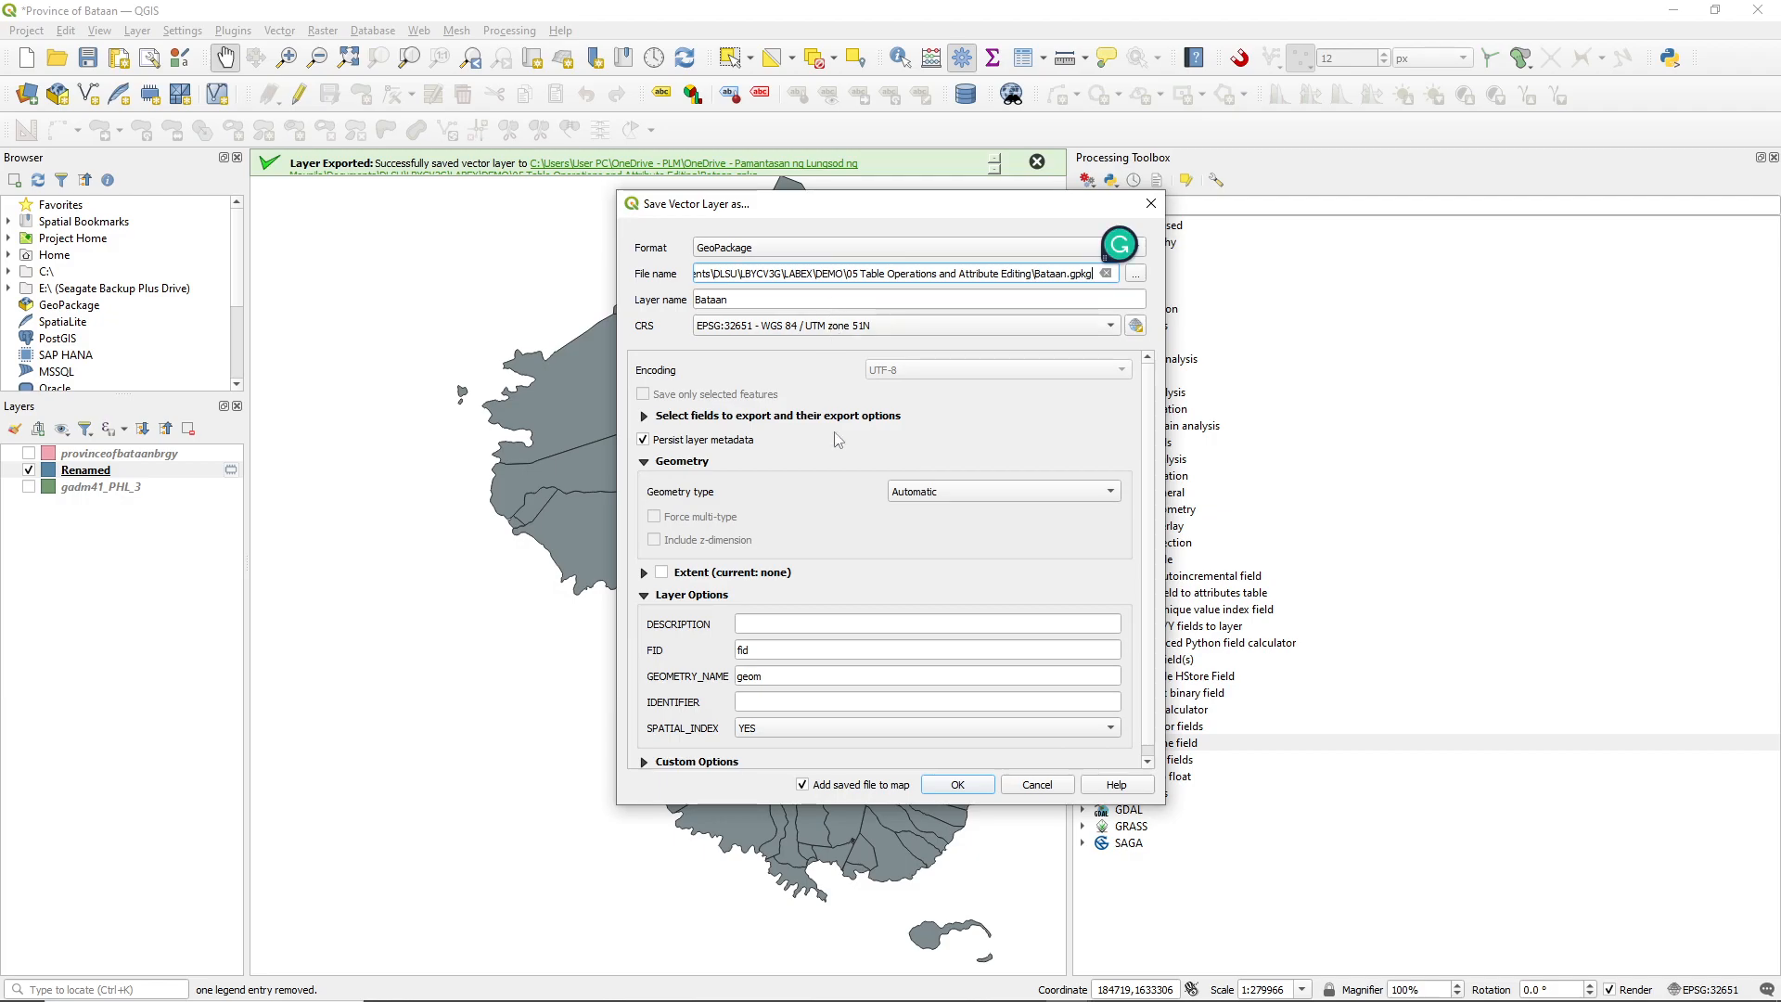
pyautogui.click(956, 787)
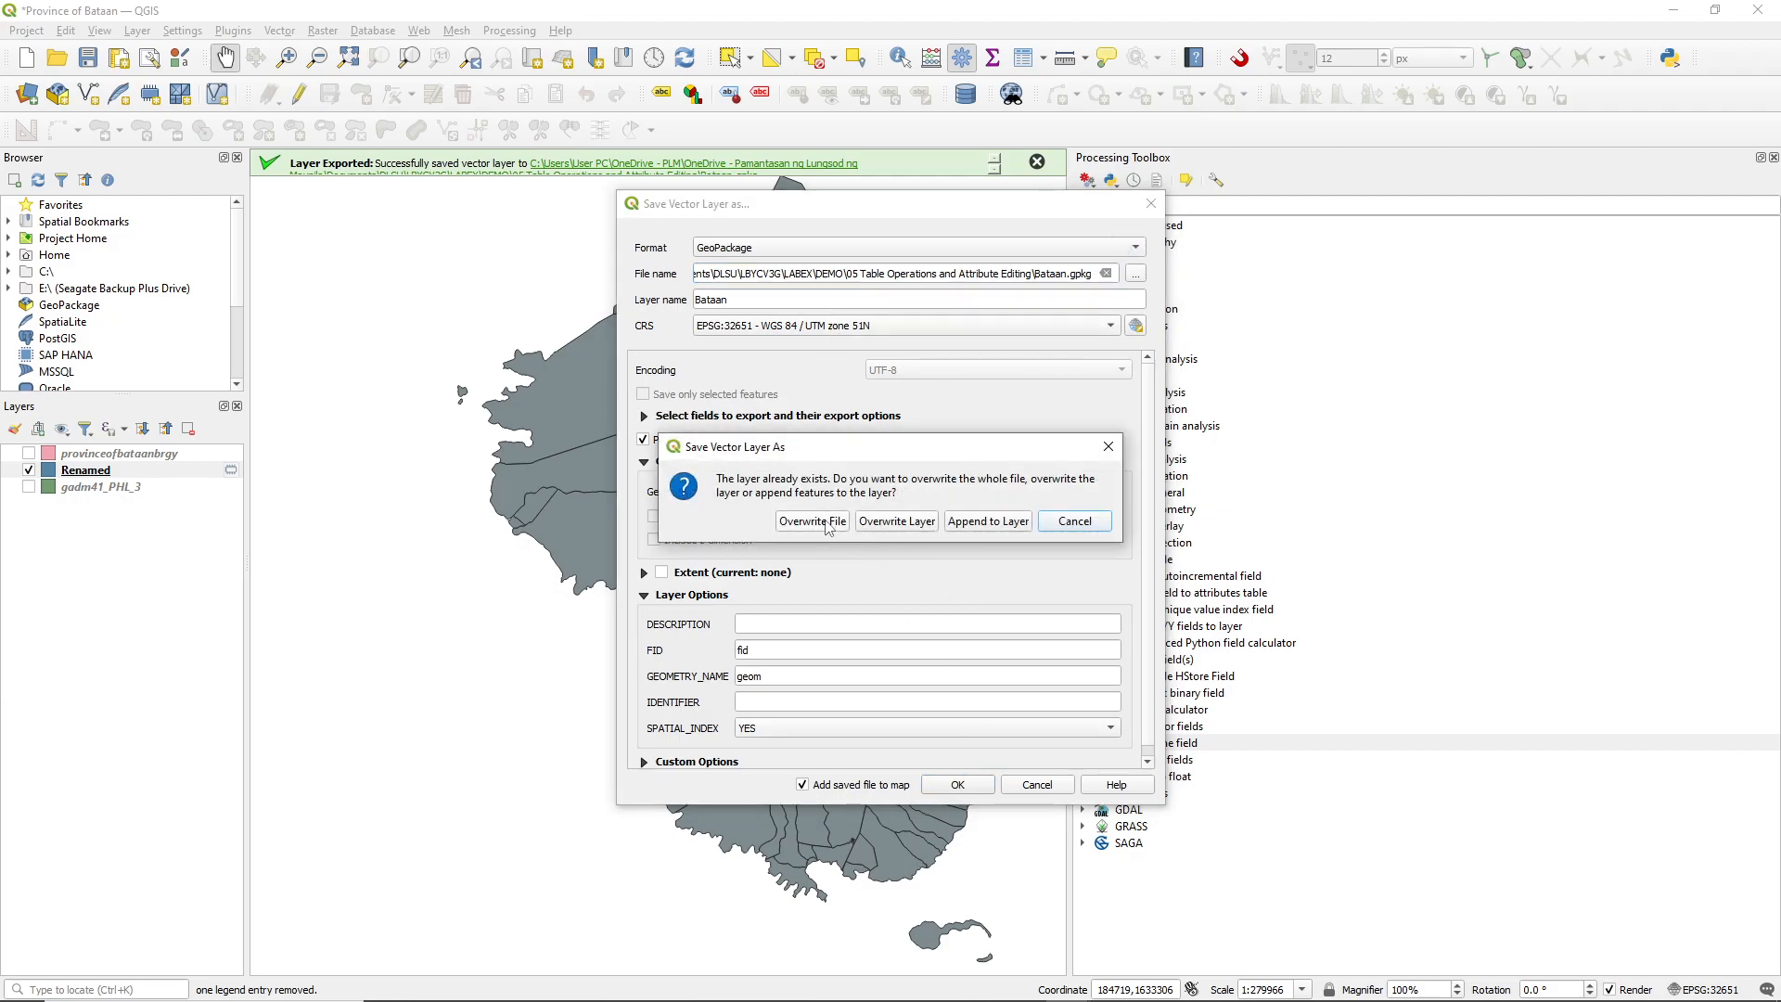
pyautogui.click(813, 521)
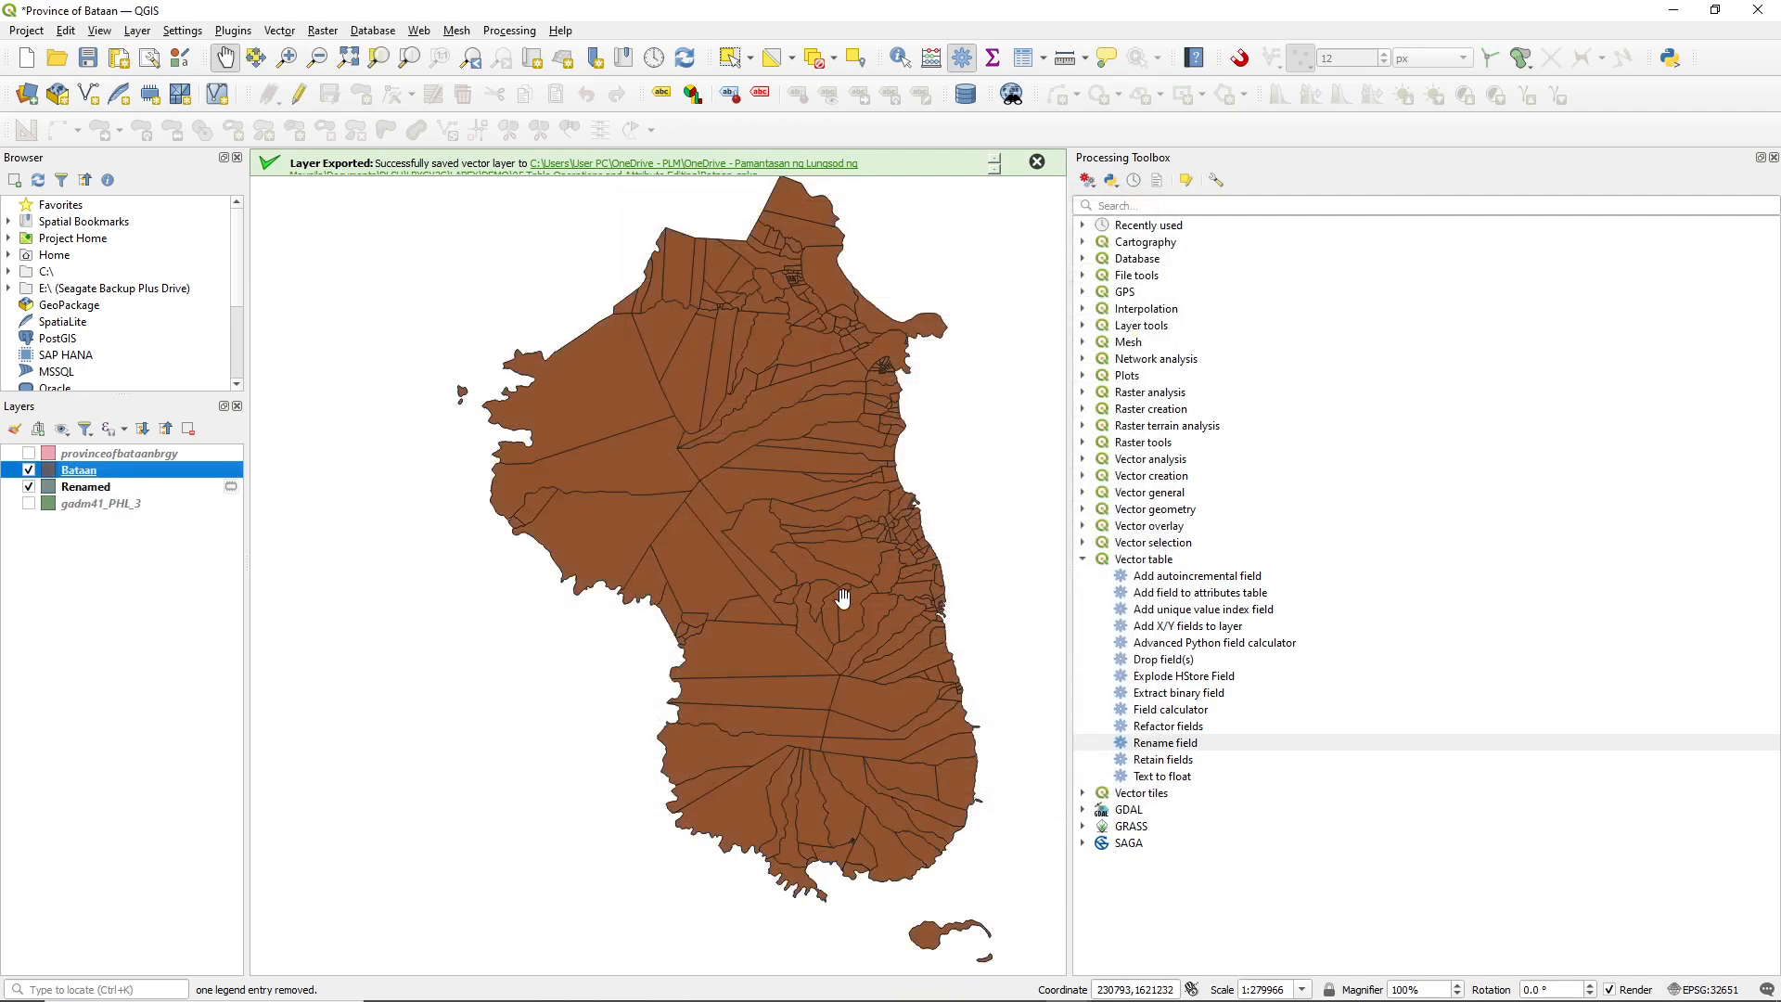
# - Remove the temporary Renamed layer from the project
pyautogui.rightClick(98, 485)
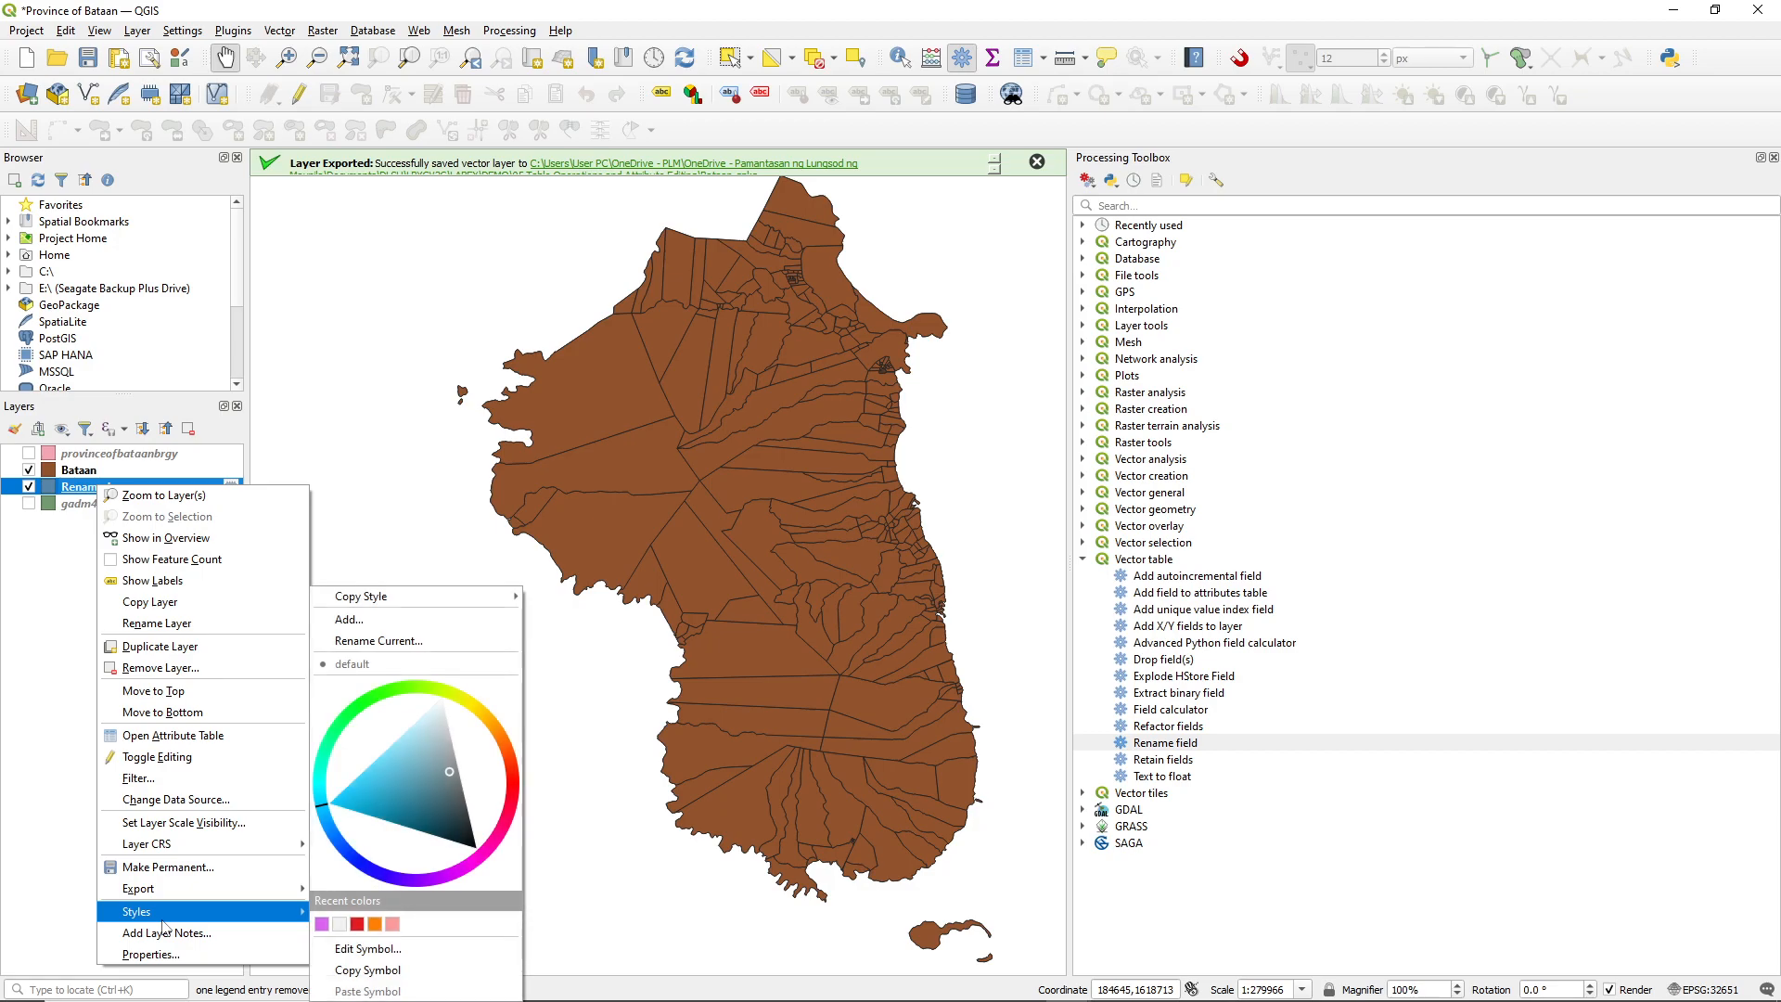
pyautogui.click(165, 668)
pyautogui.click(833, 536)
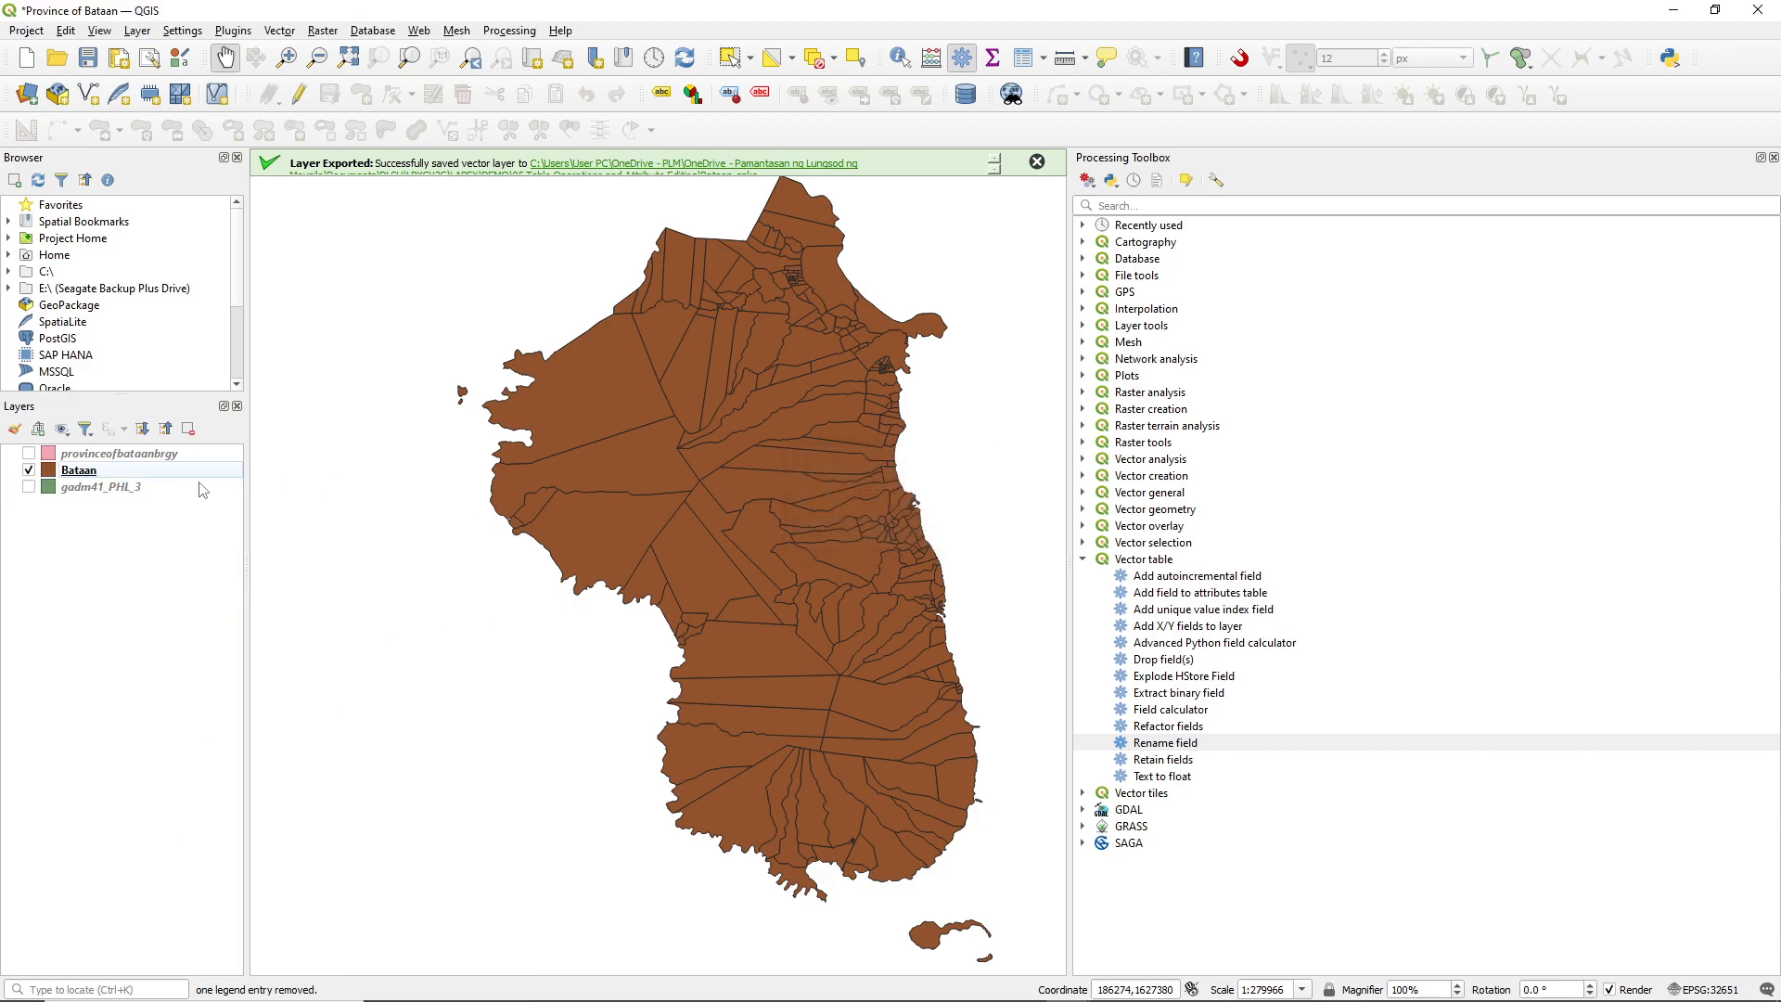
# - Review the field names and records in the new Bataan layer's attribute table, then close the table and the Processing Toolbox
pyautogui.click(88, 474)
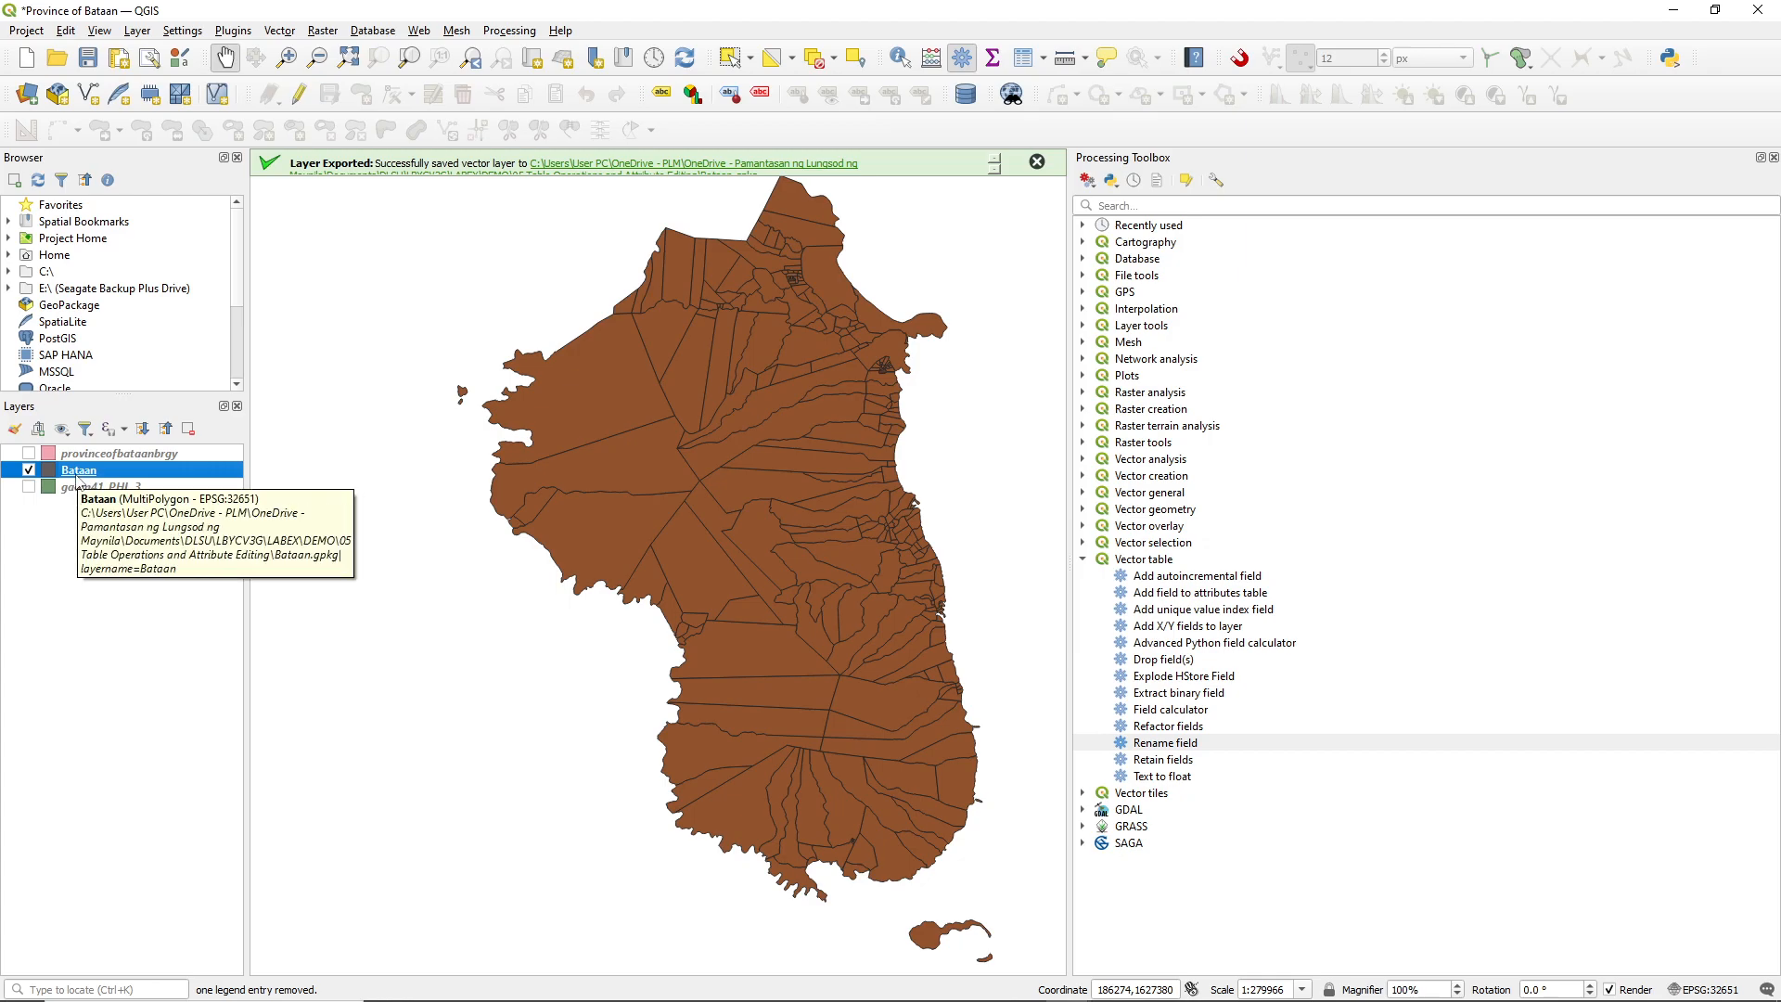
pyautogui.press('F6')
pyautogui.scroll(-6, 602, 566)
pyautogui.scroll(6, 538, 418)
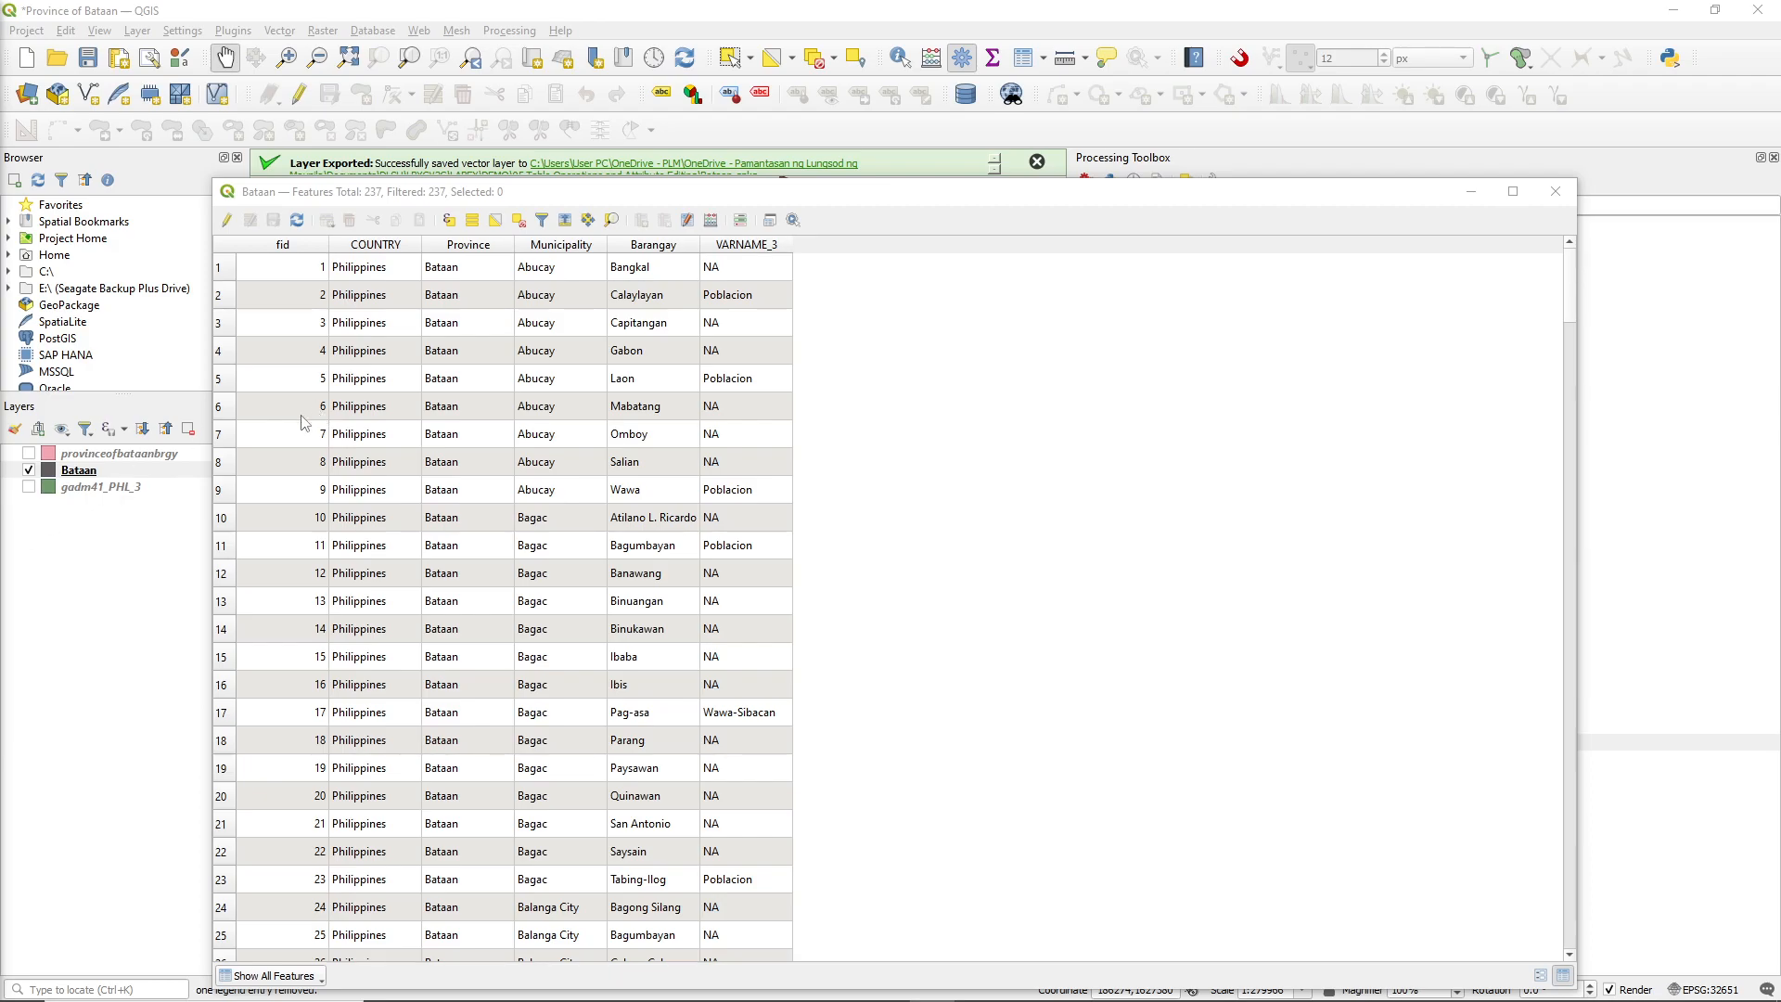
pyautogui.click(1556, 193)
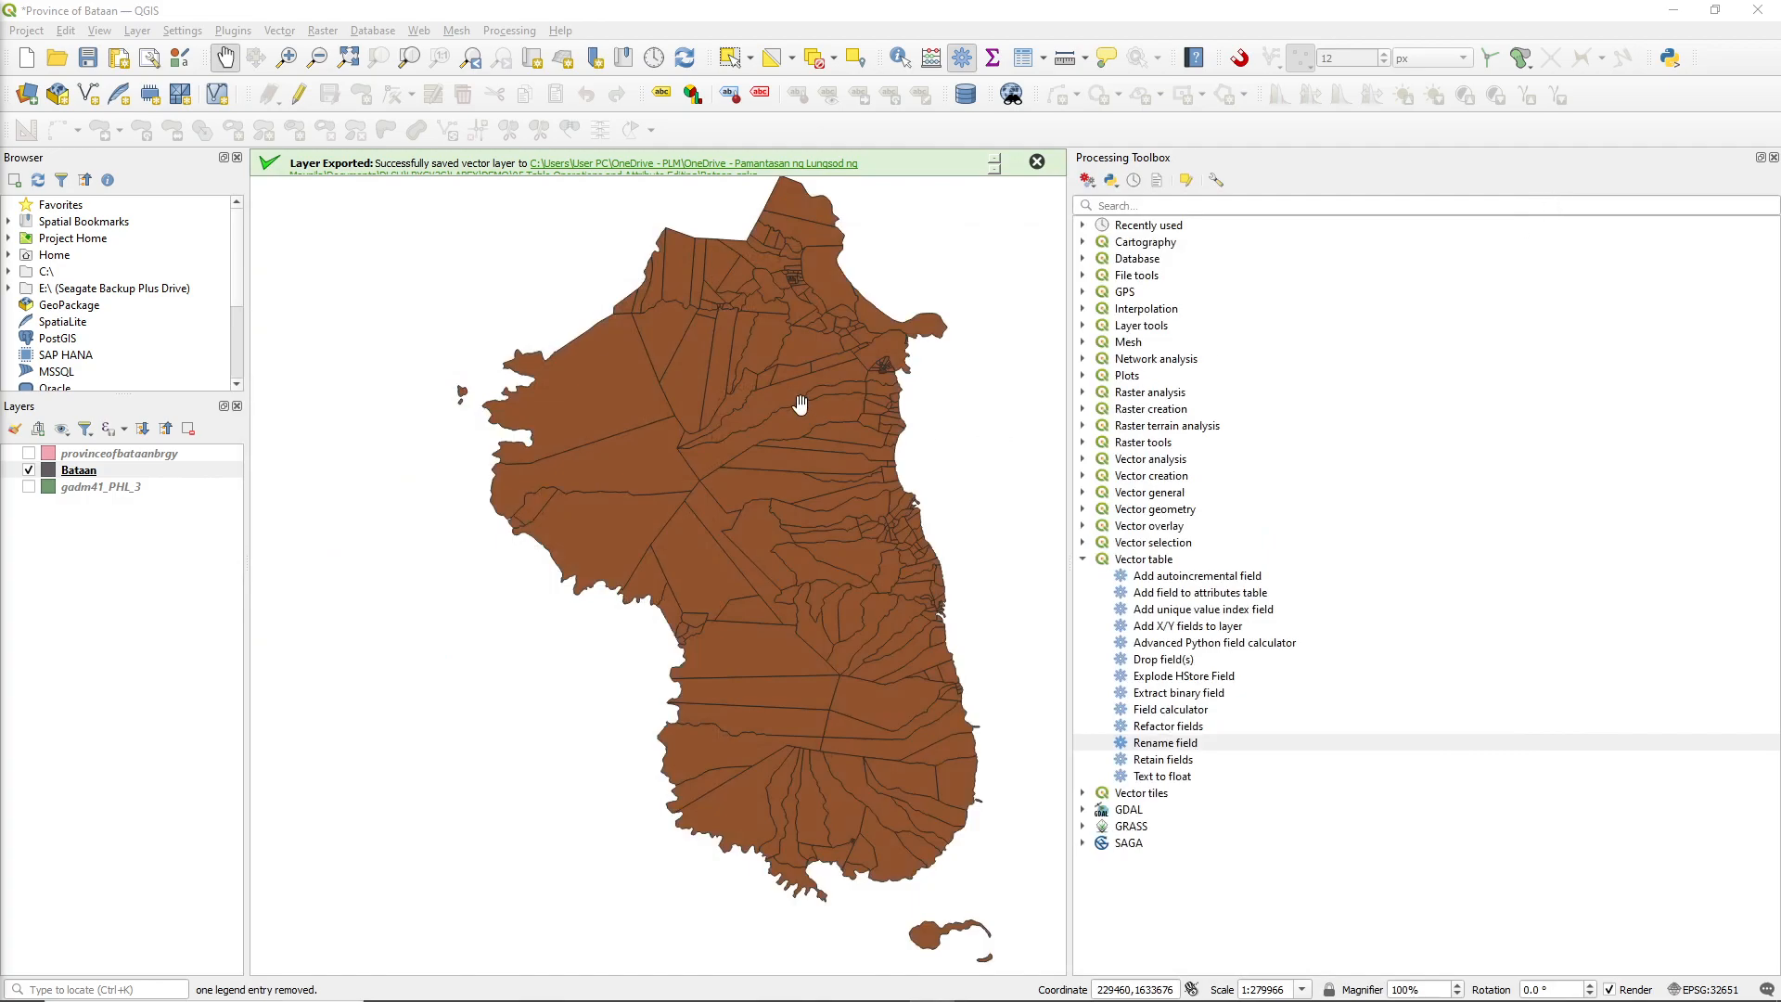
pyautogui.click(1773, 158)
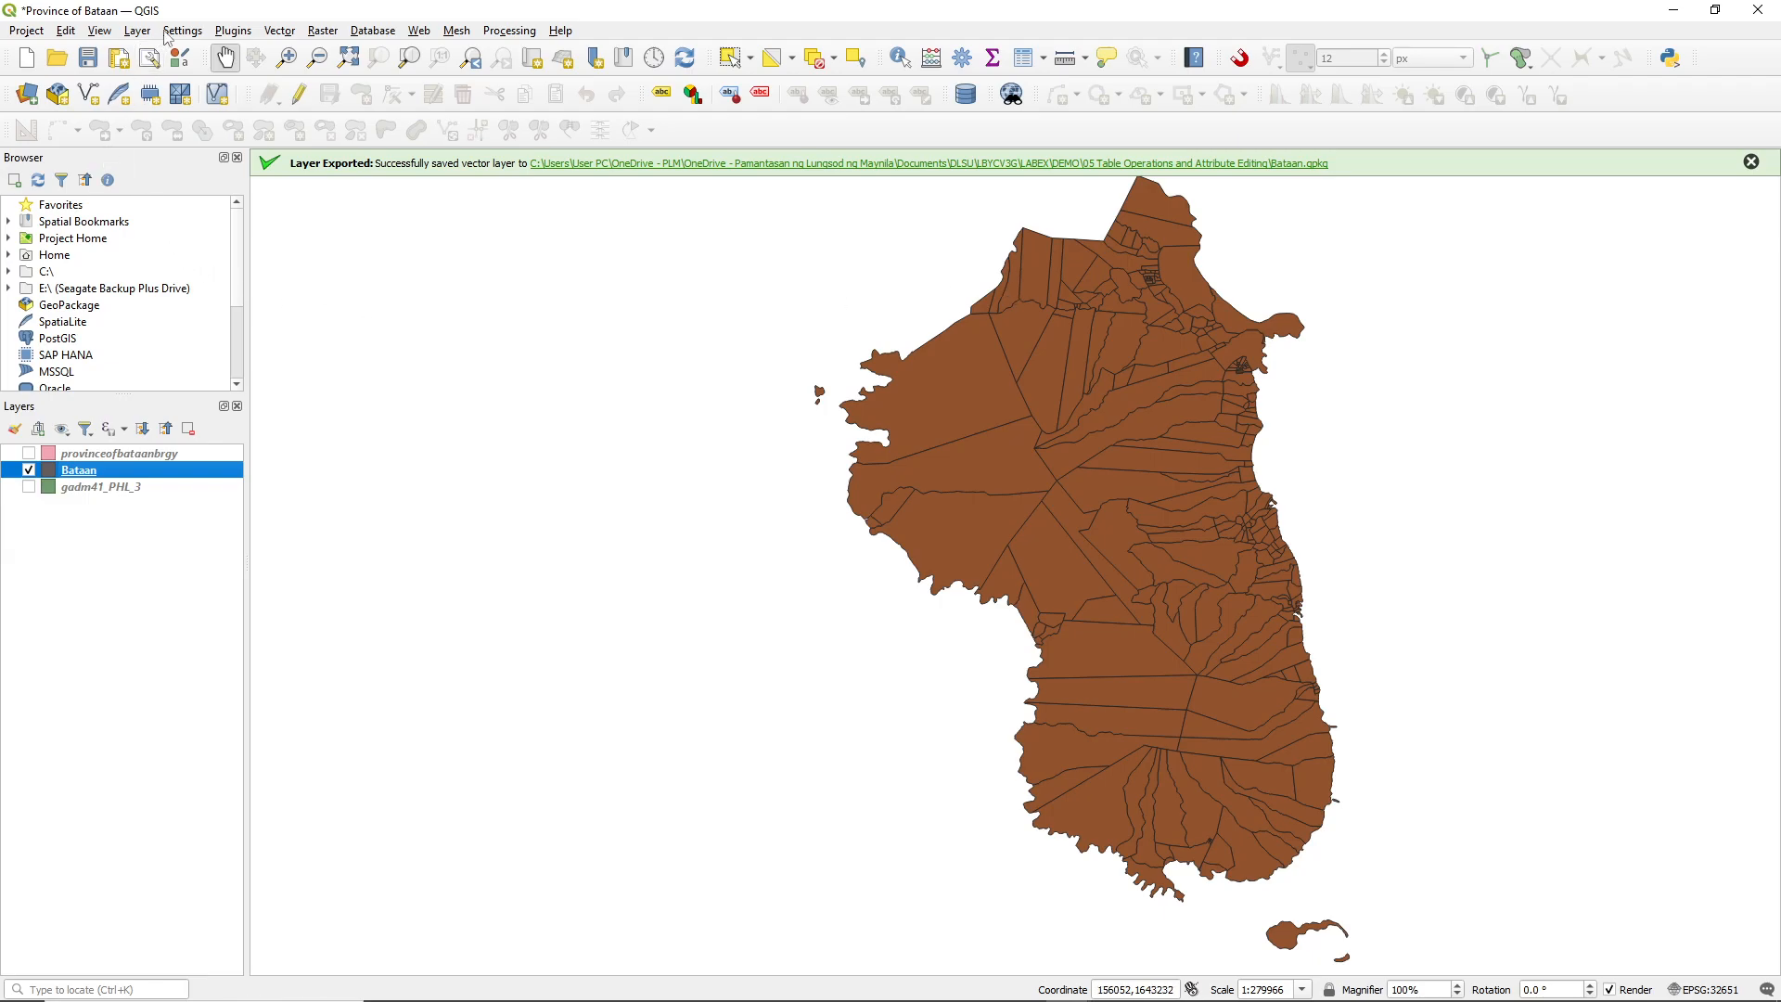
pyautogui.click(281, 31)
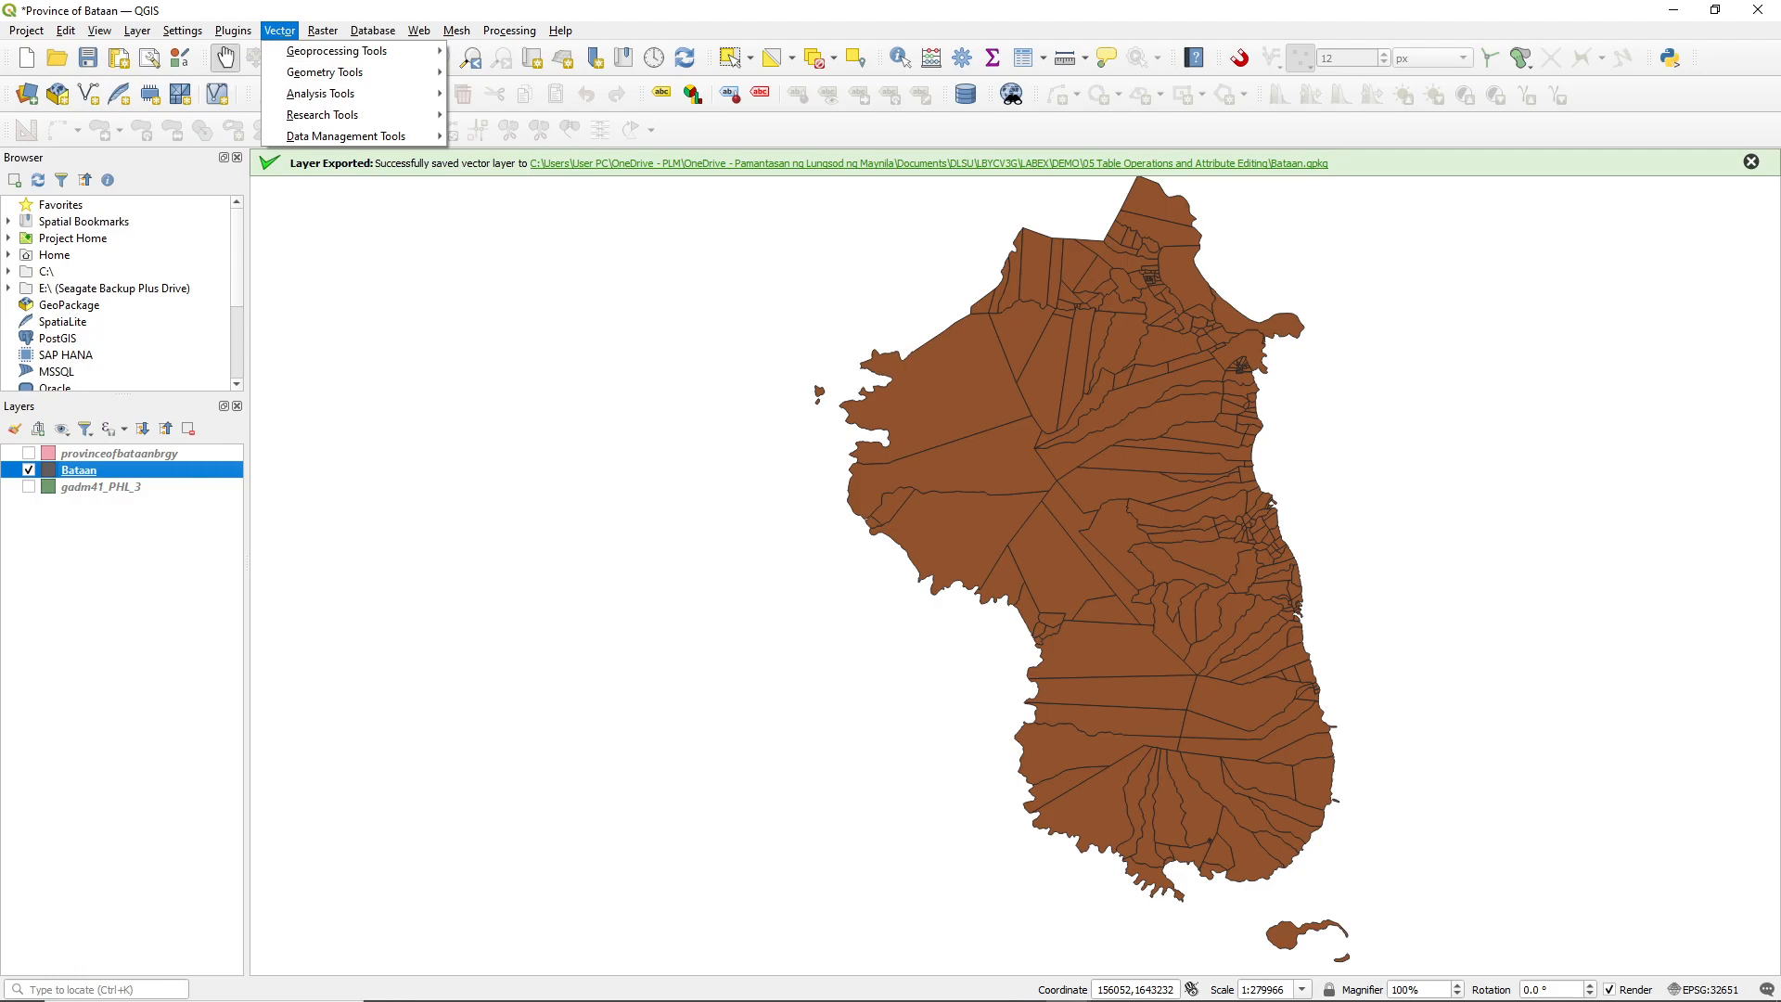
pyautogui.moveTo(353, 82)
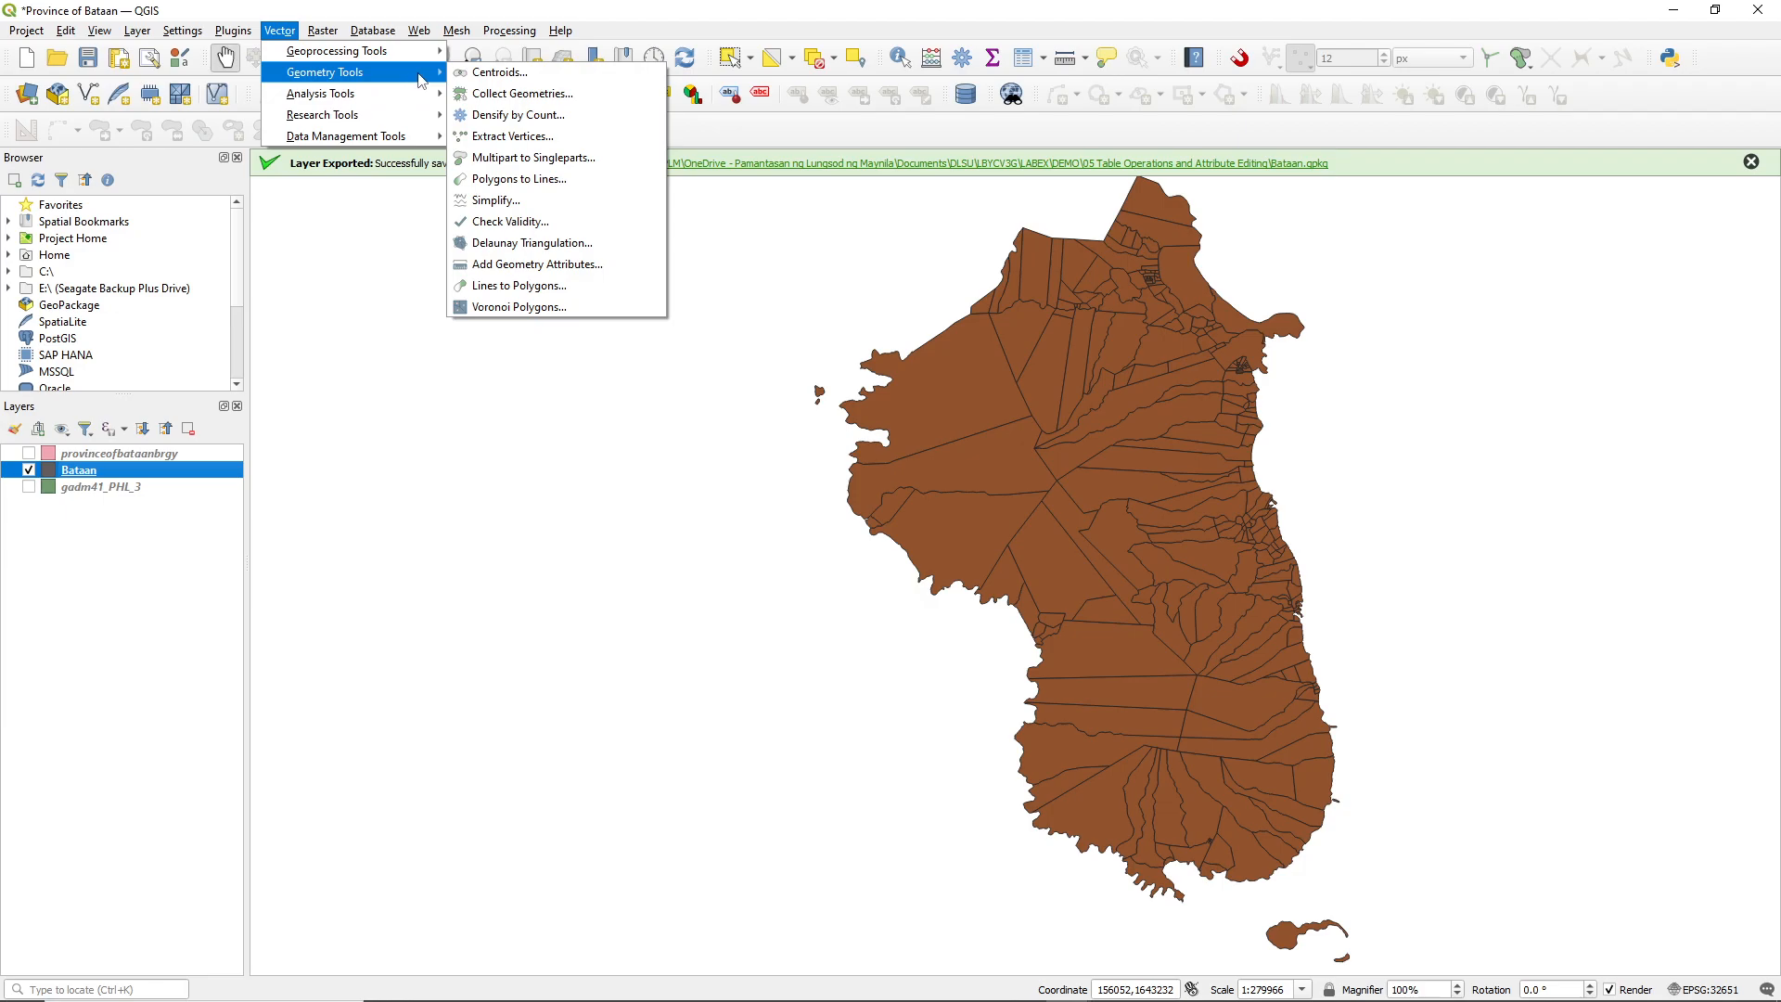
pyautogui.click(505, 97)
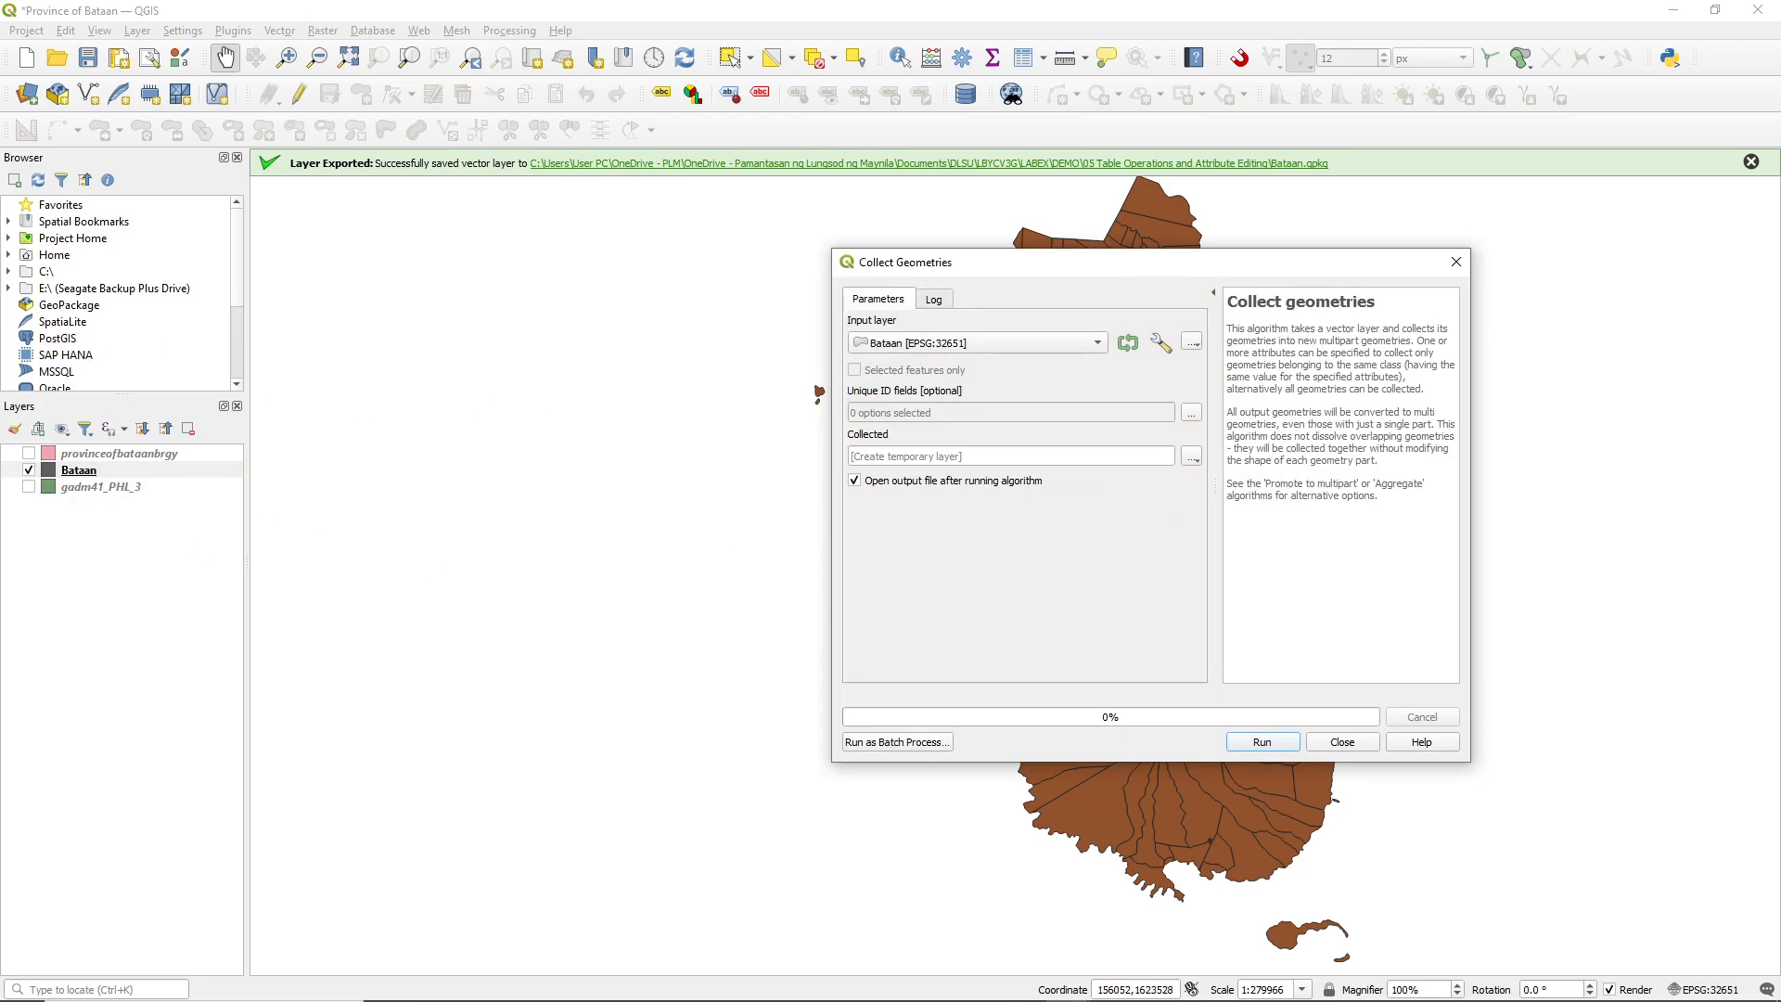
pyautogui.click(1347, 742)
# - Run Add Geometry Attributes on the Bataan layer, calculating with the Layer CRS into a temporary layer
pyautogui.click(280, 31)
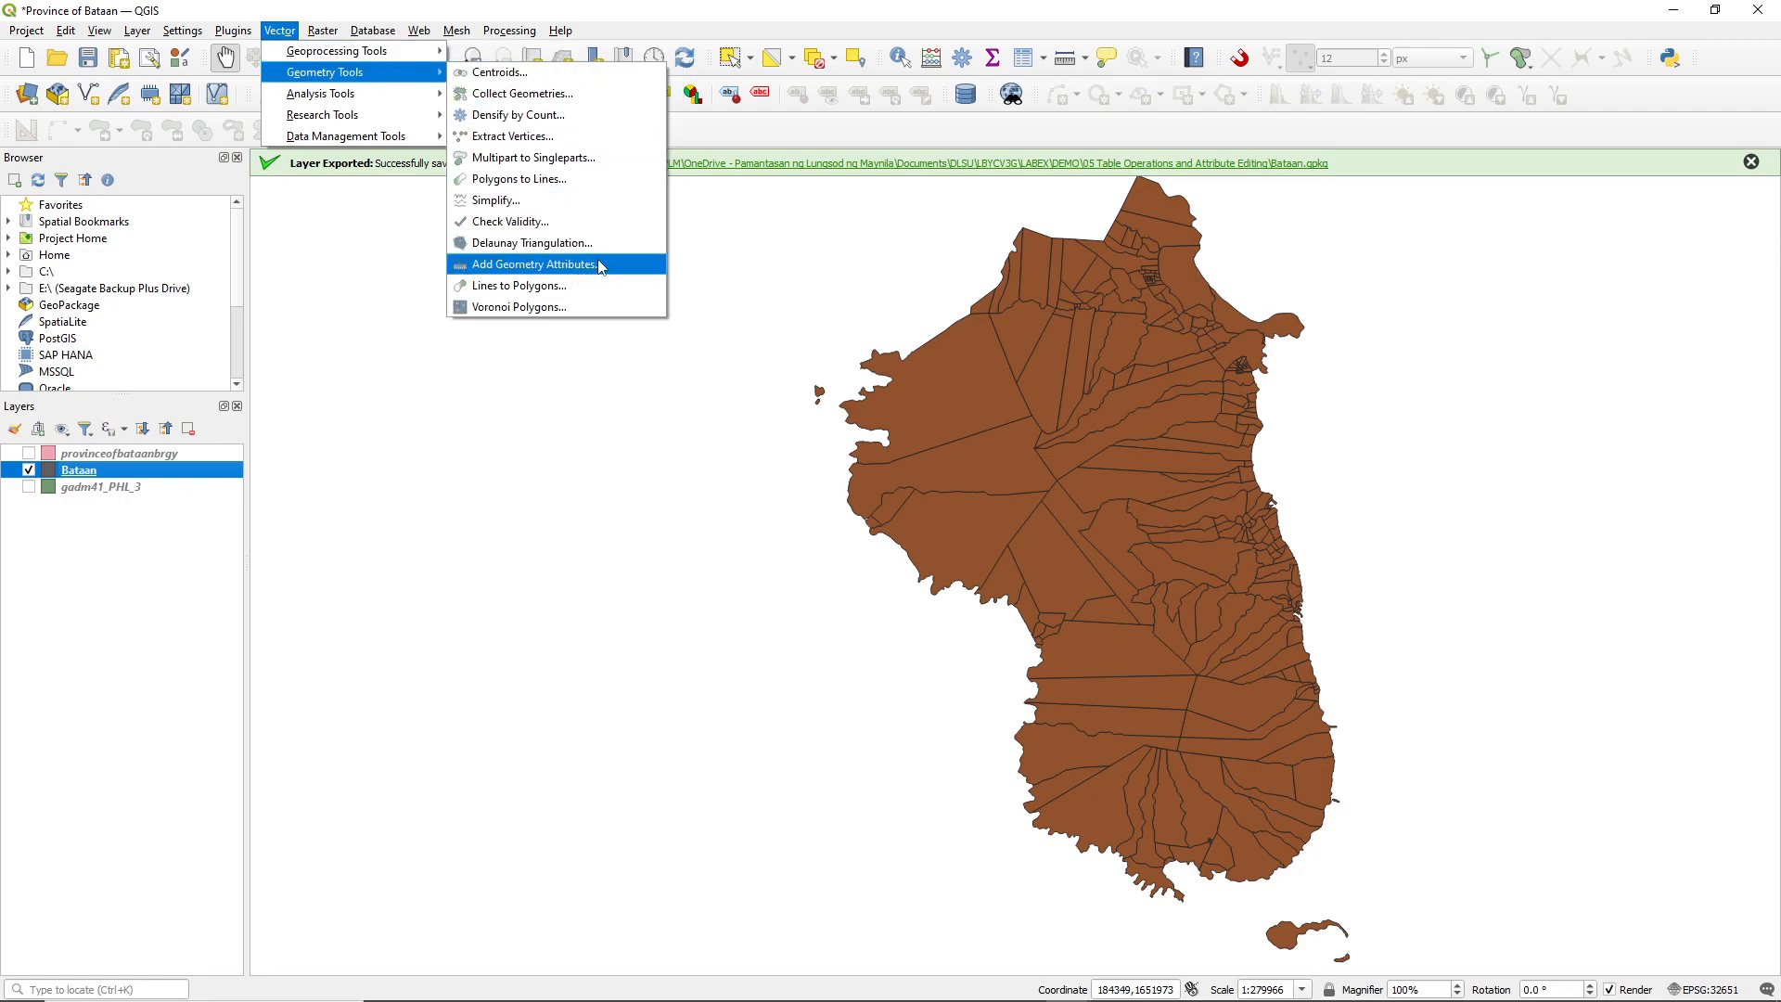
pyautogui.click(538, 264)
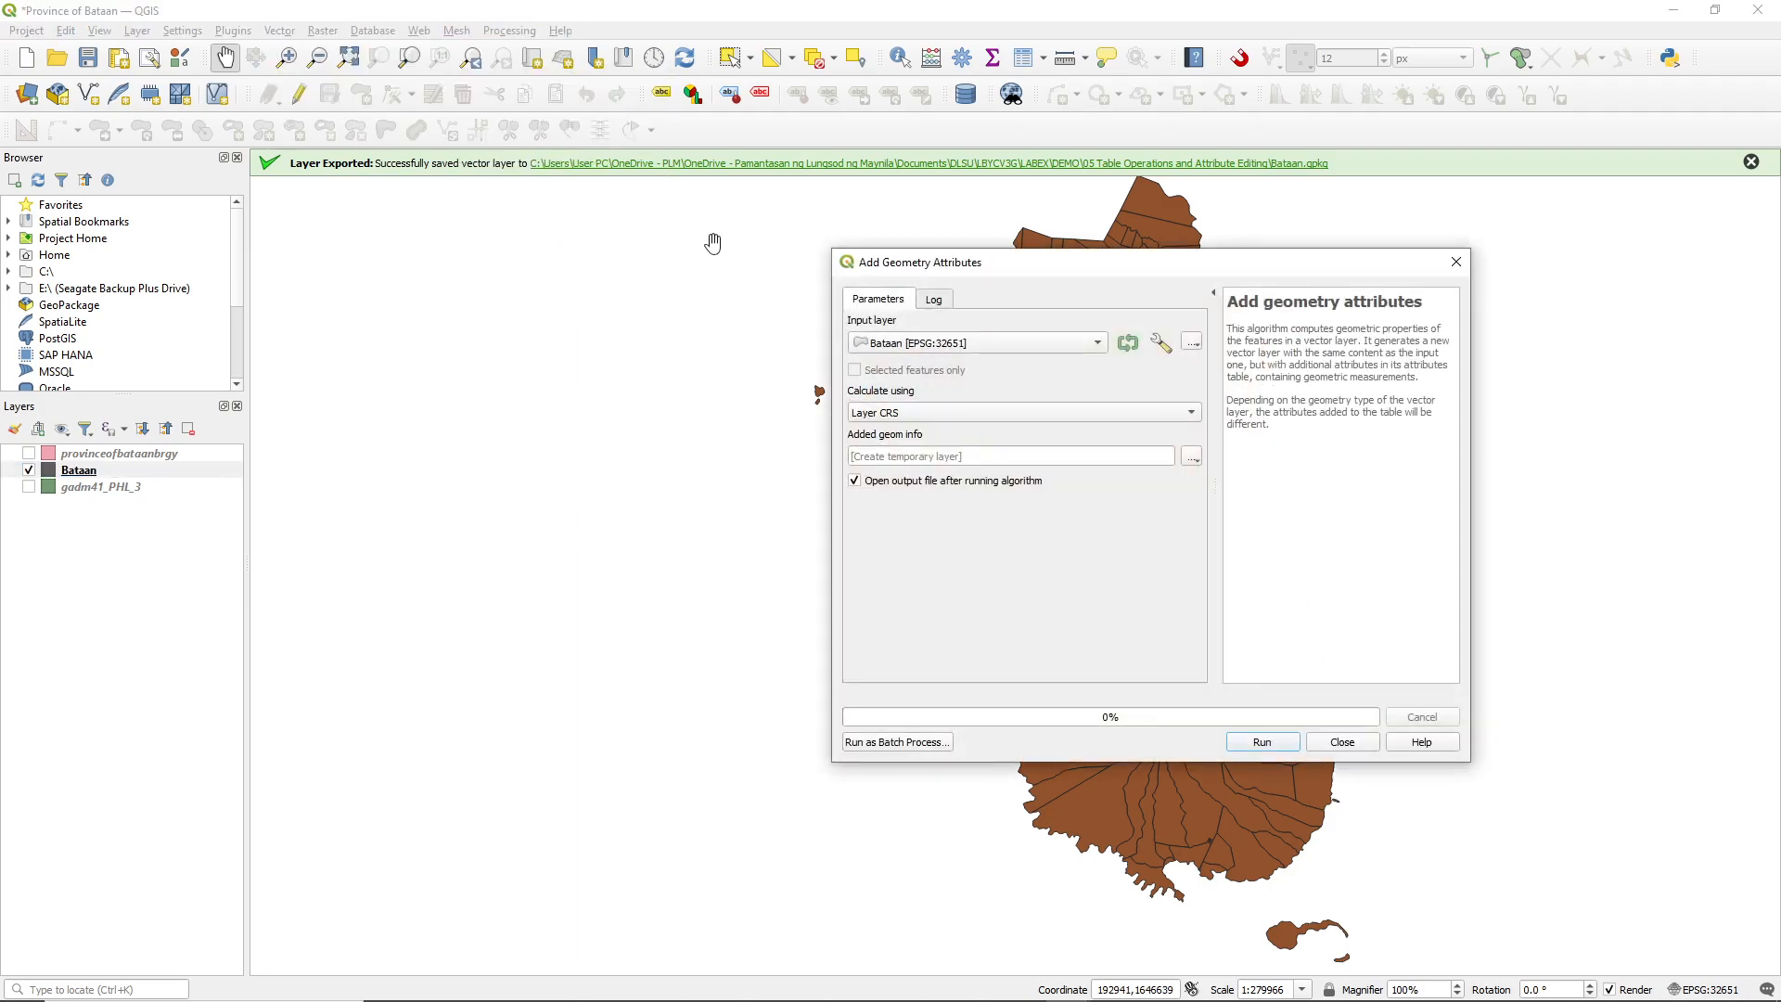
pyautogui.click(970, 349)
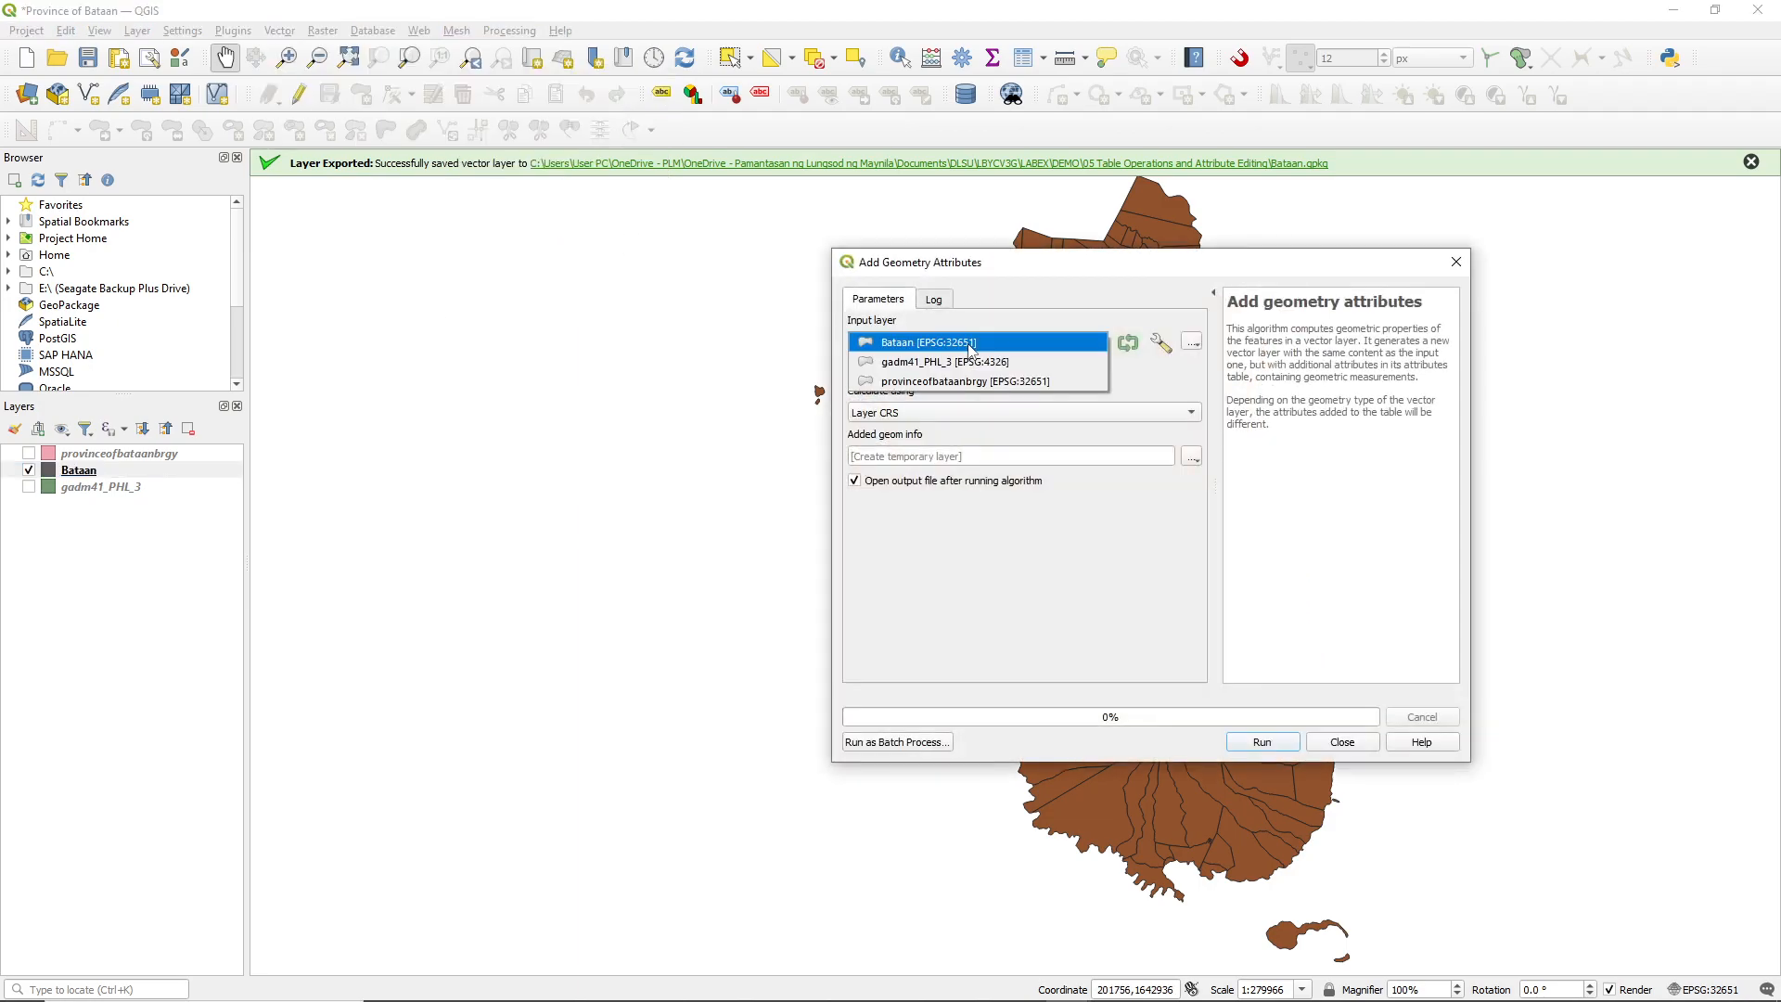
pyautogui.click(970, 347)
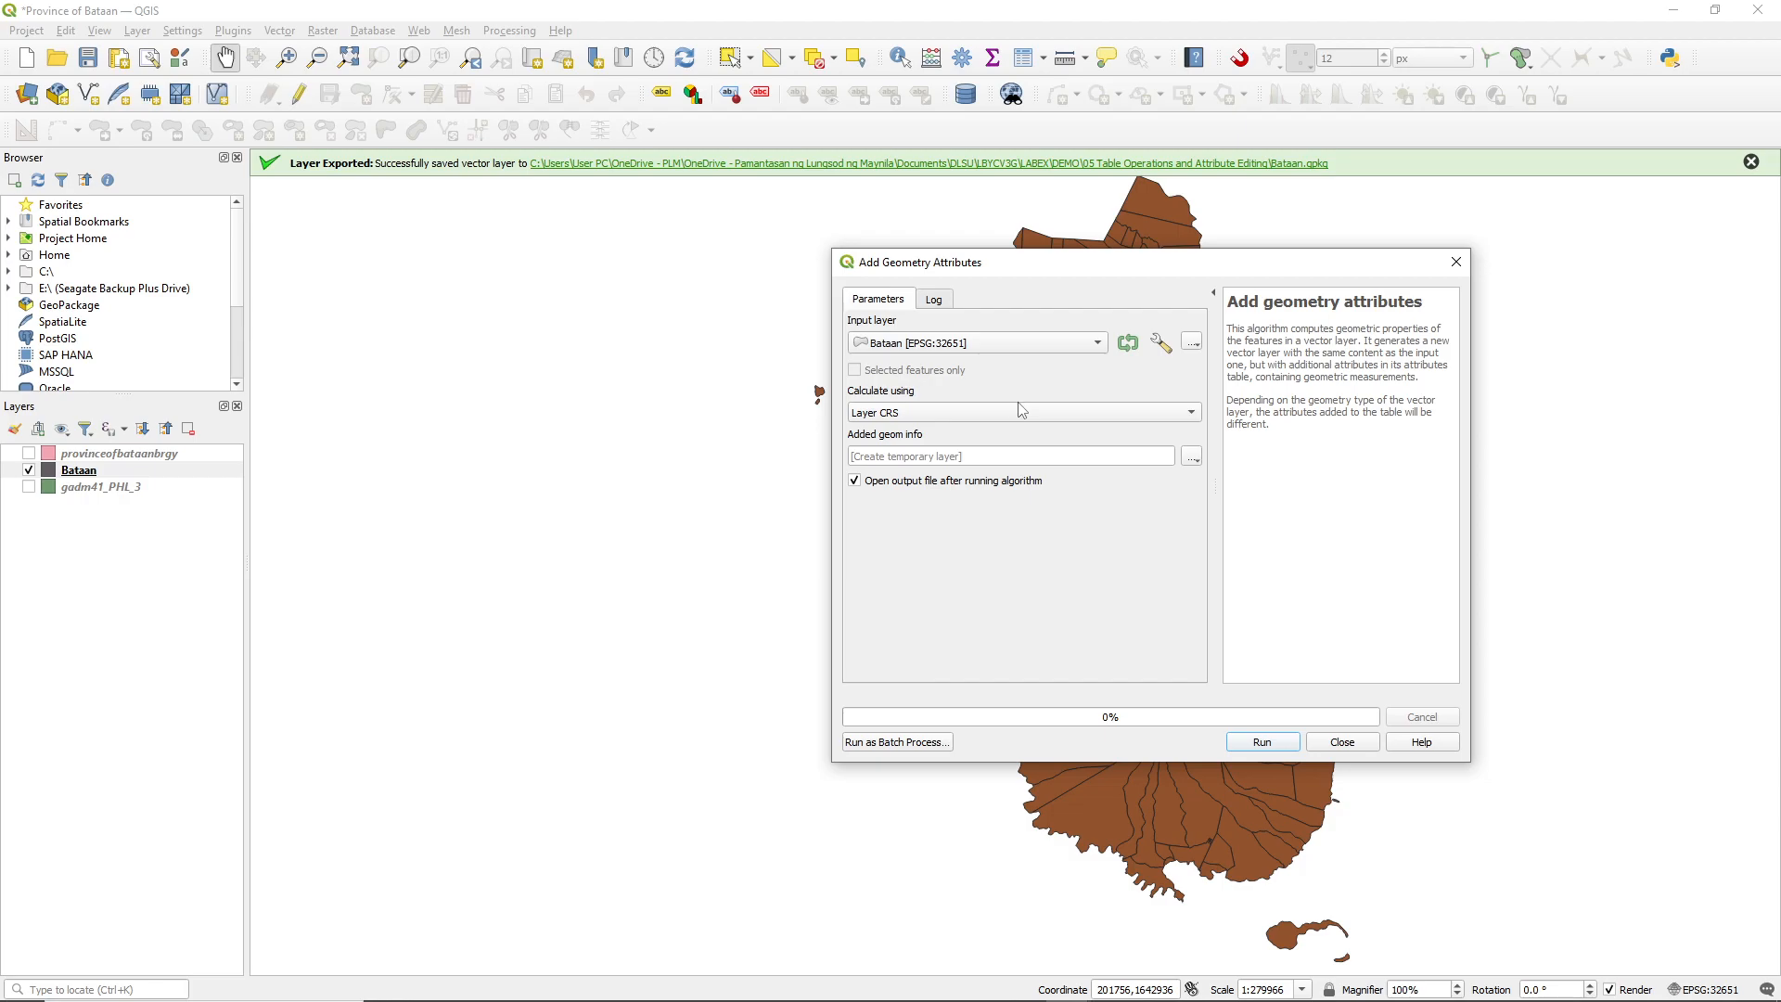
pyautogui.click(1117, 414)
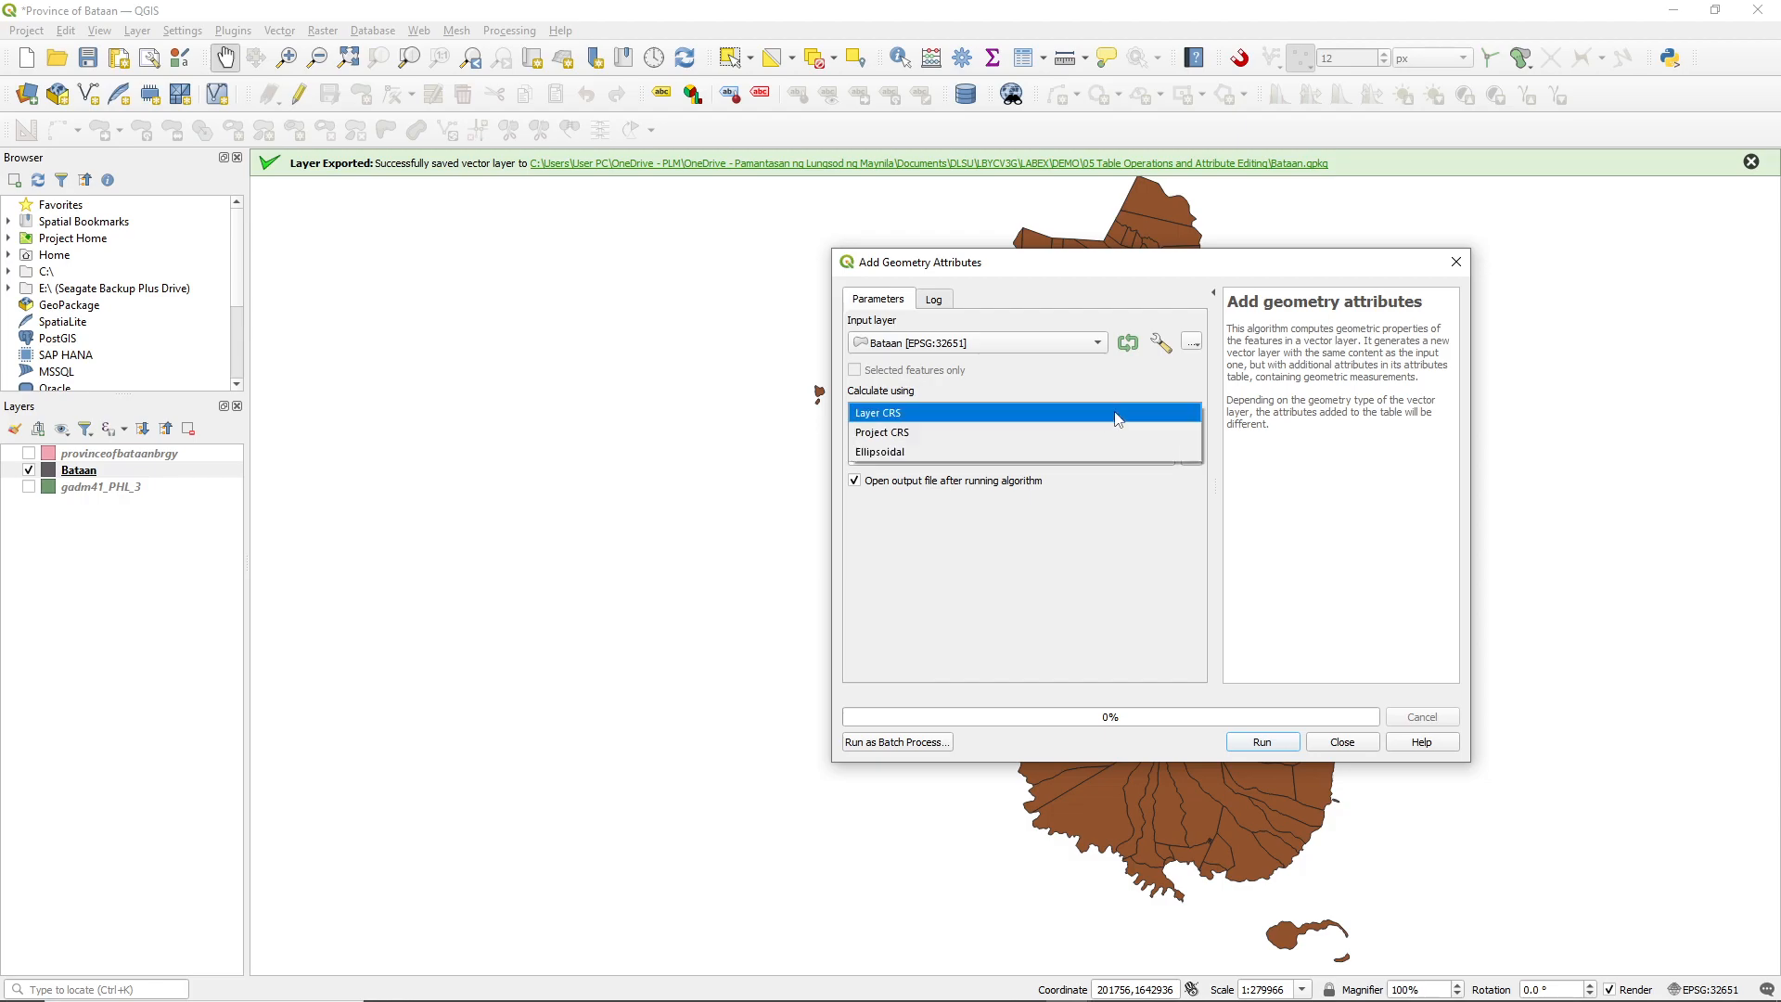
pyautogui.click(1117, 419)
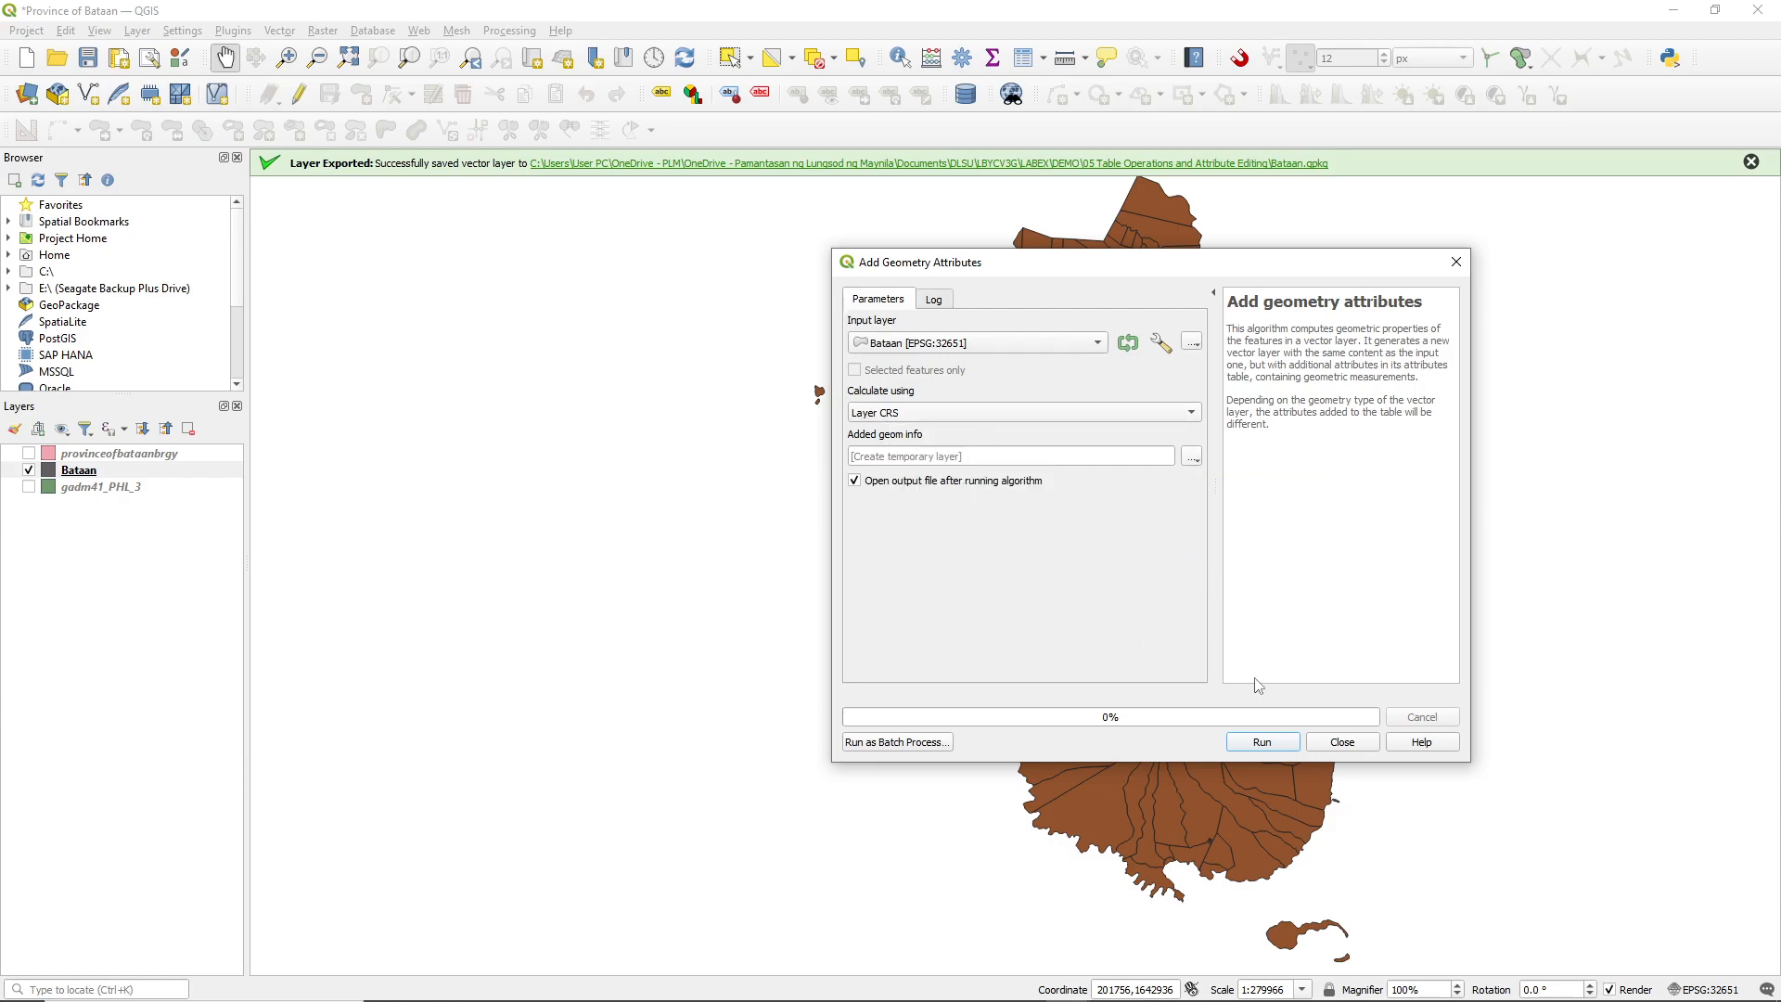
pyautogui.click(1263, 744)
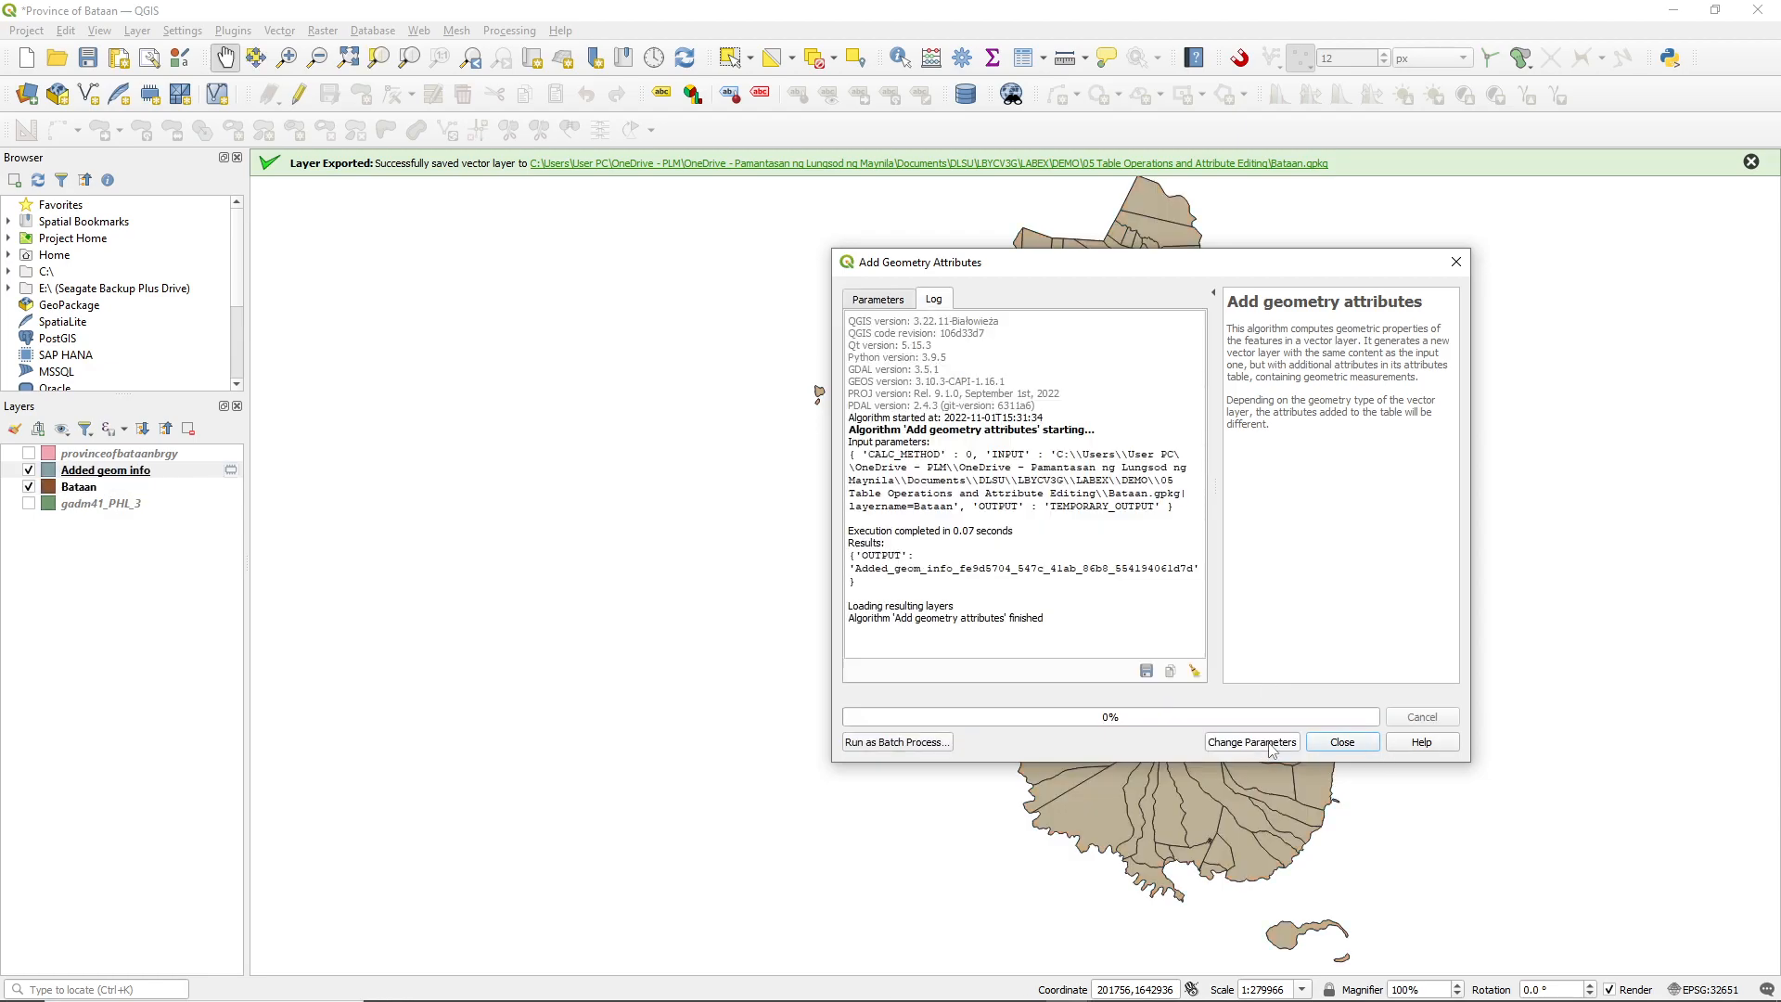
pyautogui.click(1342, 742)
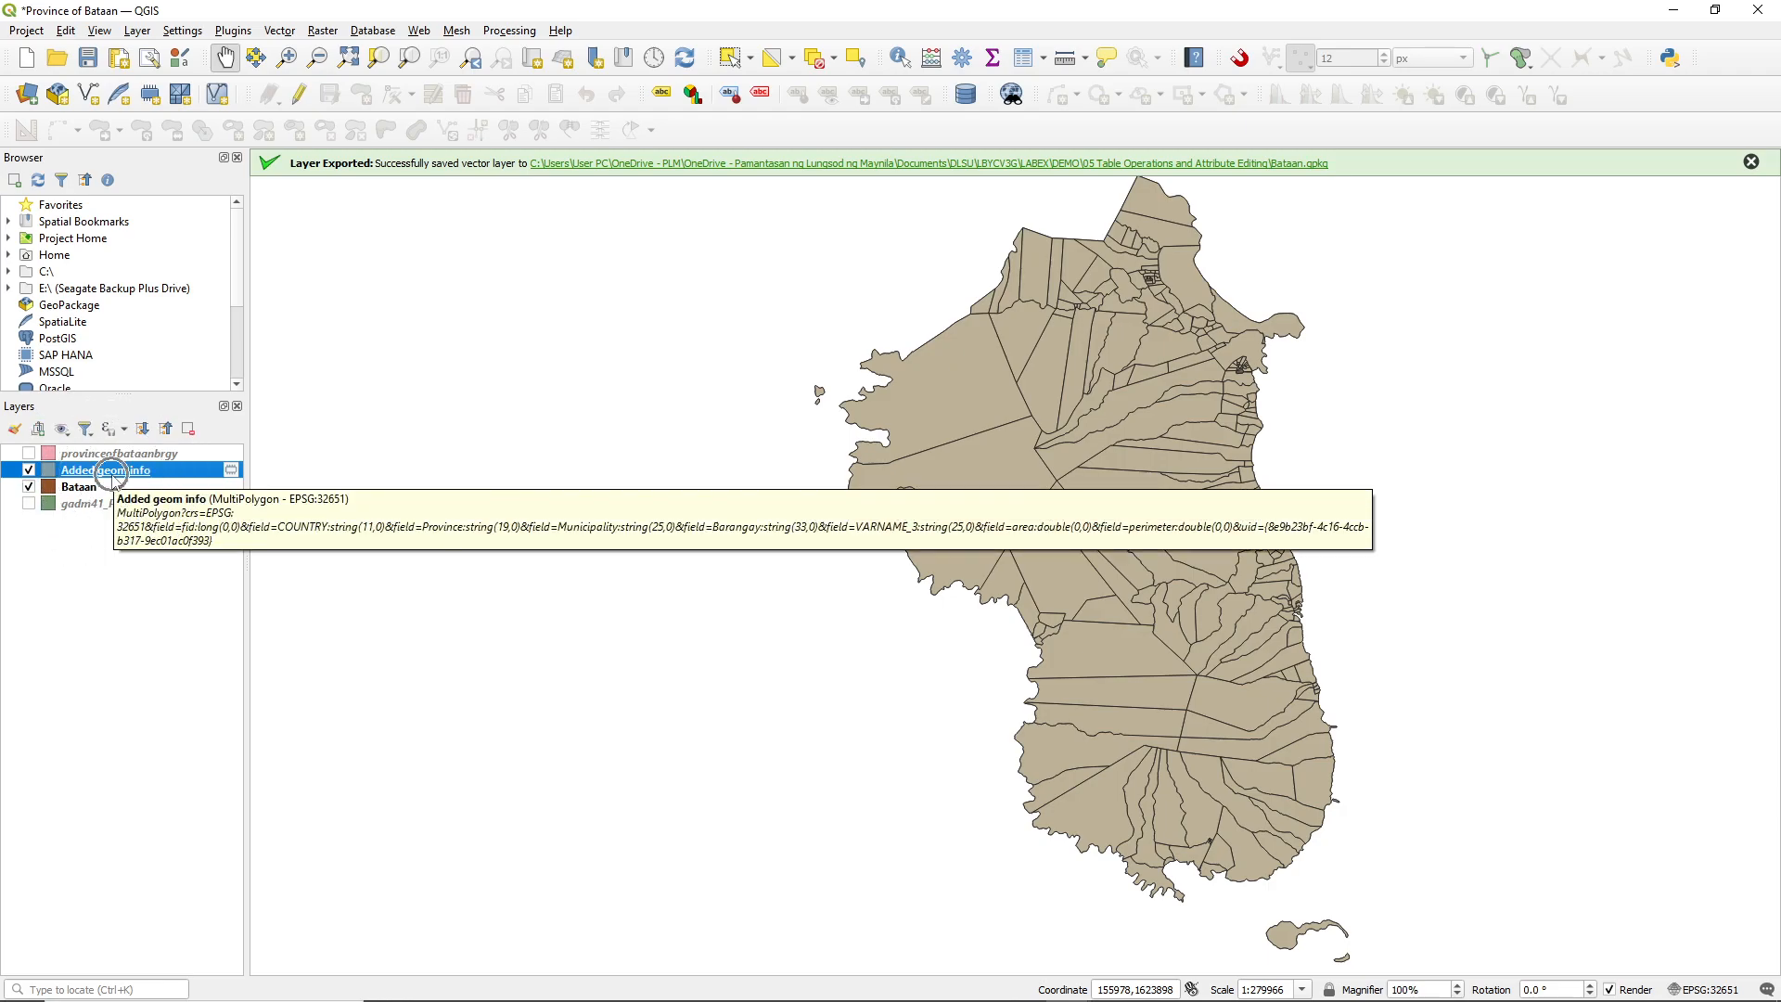
# - Open the Added geom info layer's attribute table and widen the area and perimeter columns to show their full values
pyautogui.rightClick(123, 473)
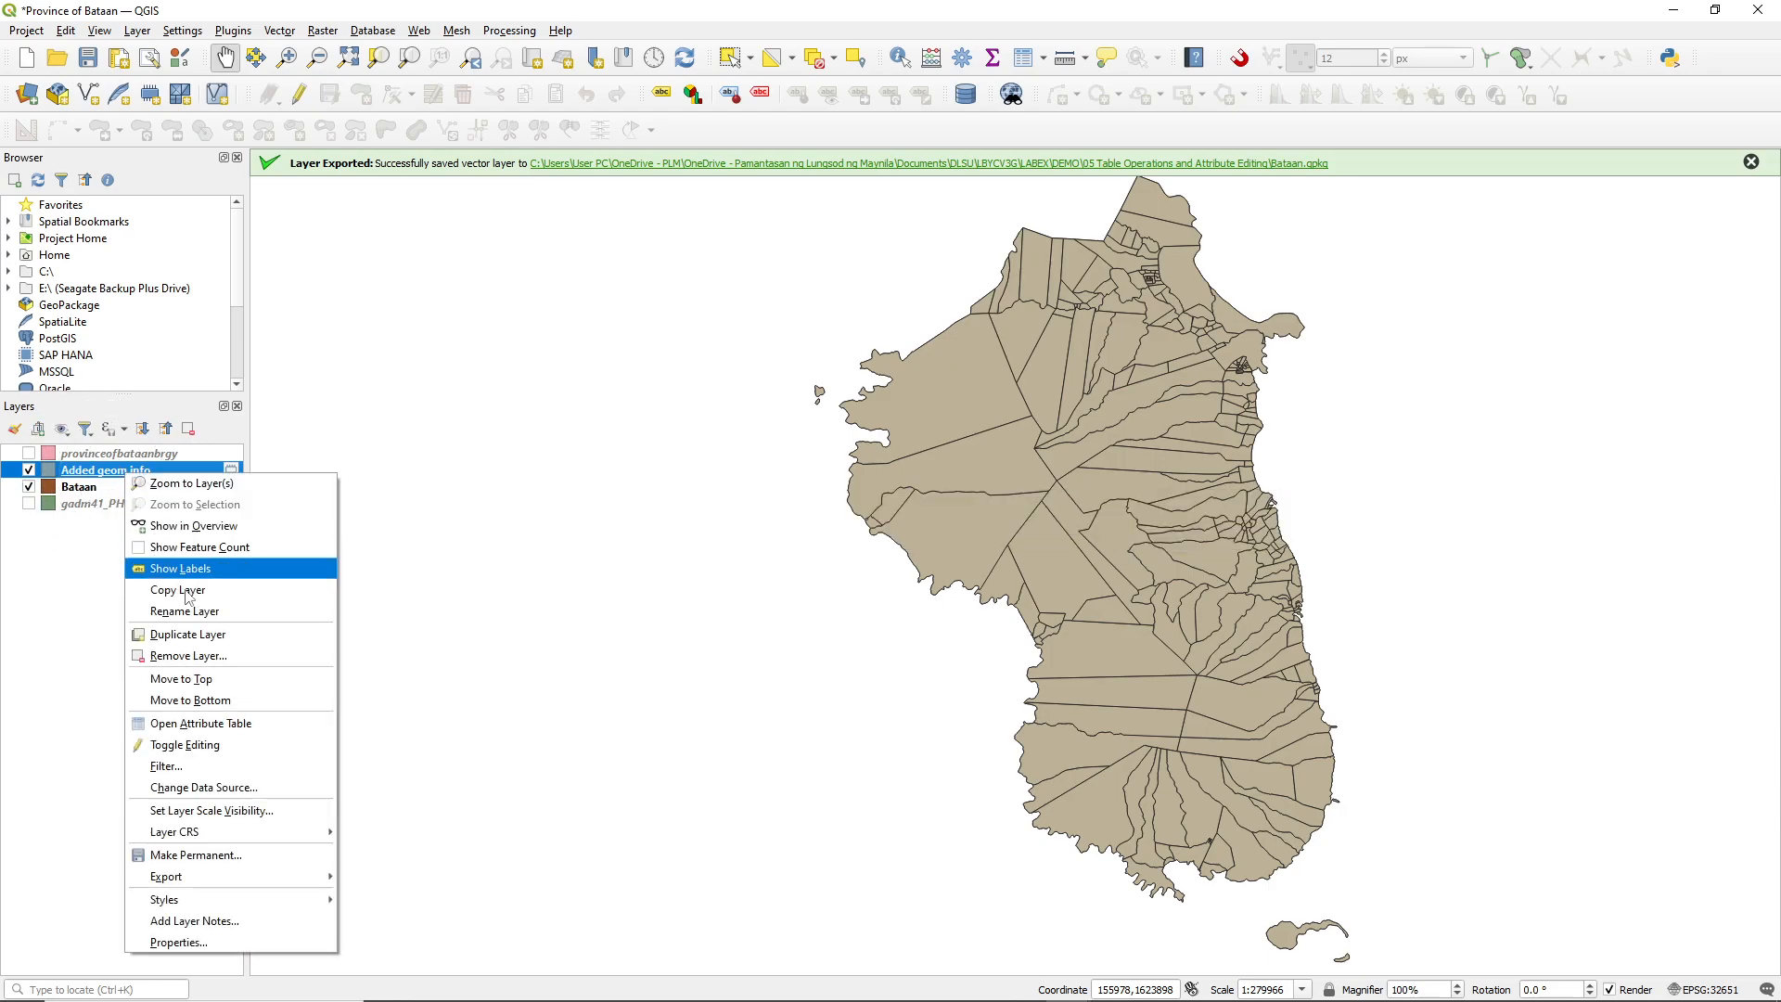
pyautogui.click(206, 730)
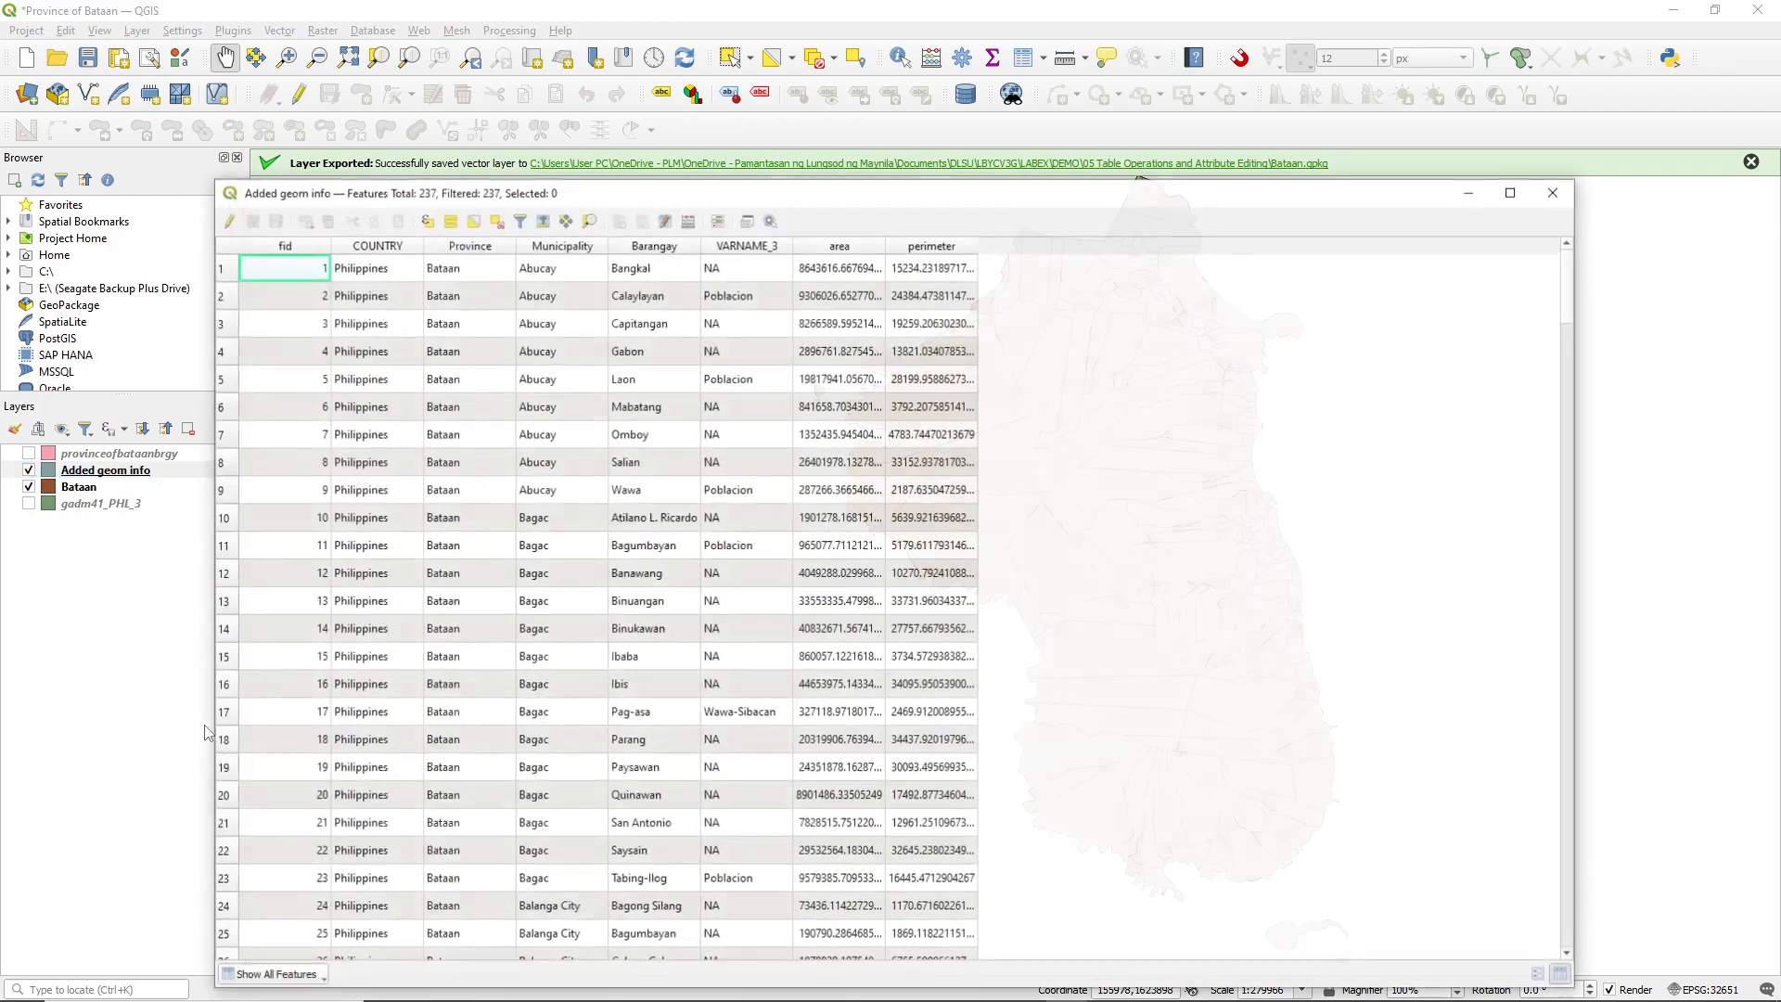
pyautogui.doubleClick(886, 245)
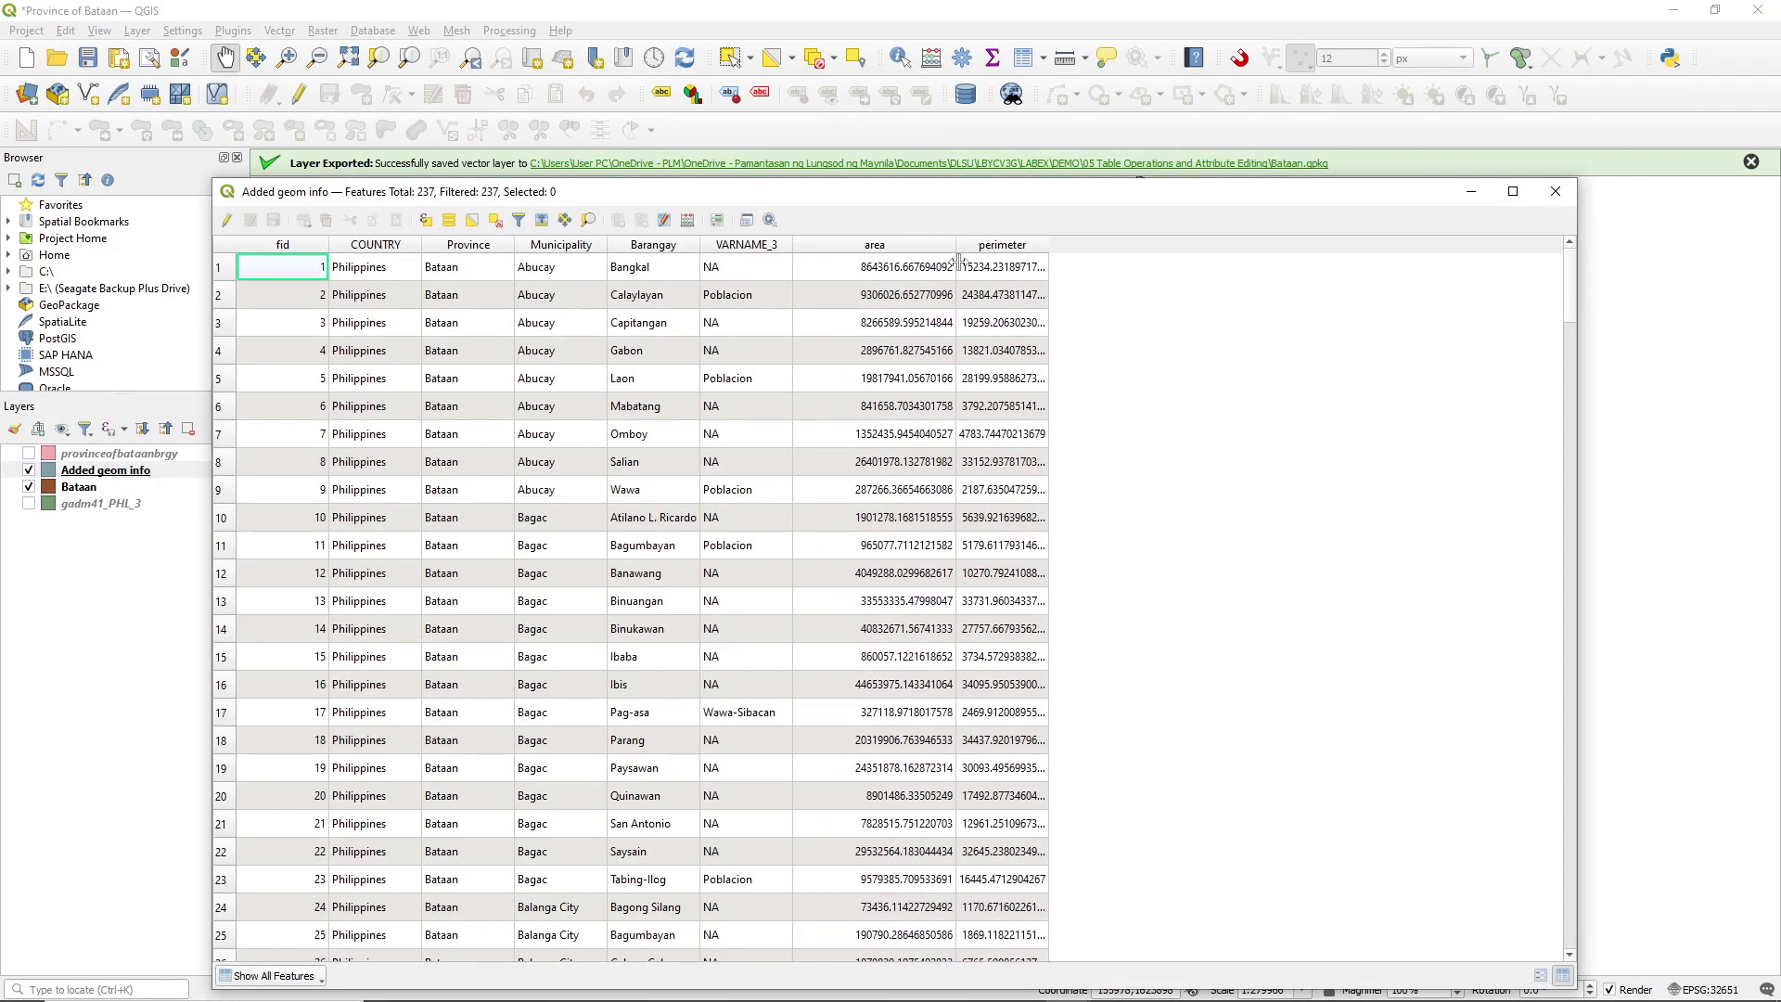
pyautogui.doubleClick(1048, 244)
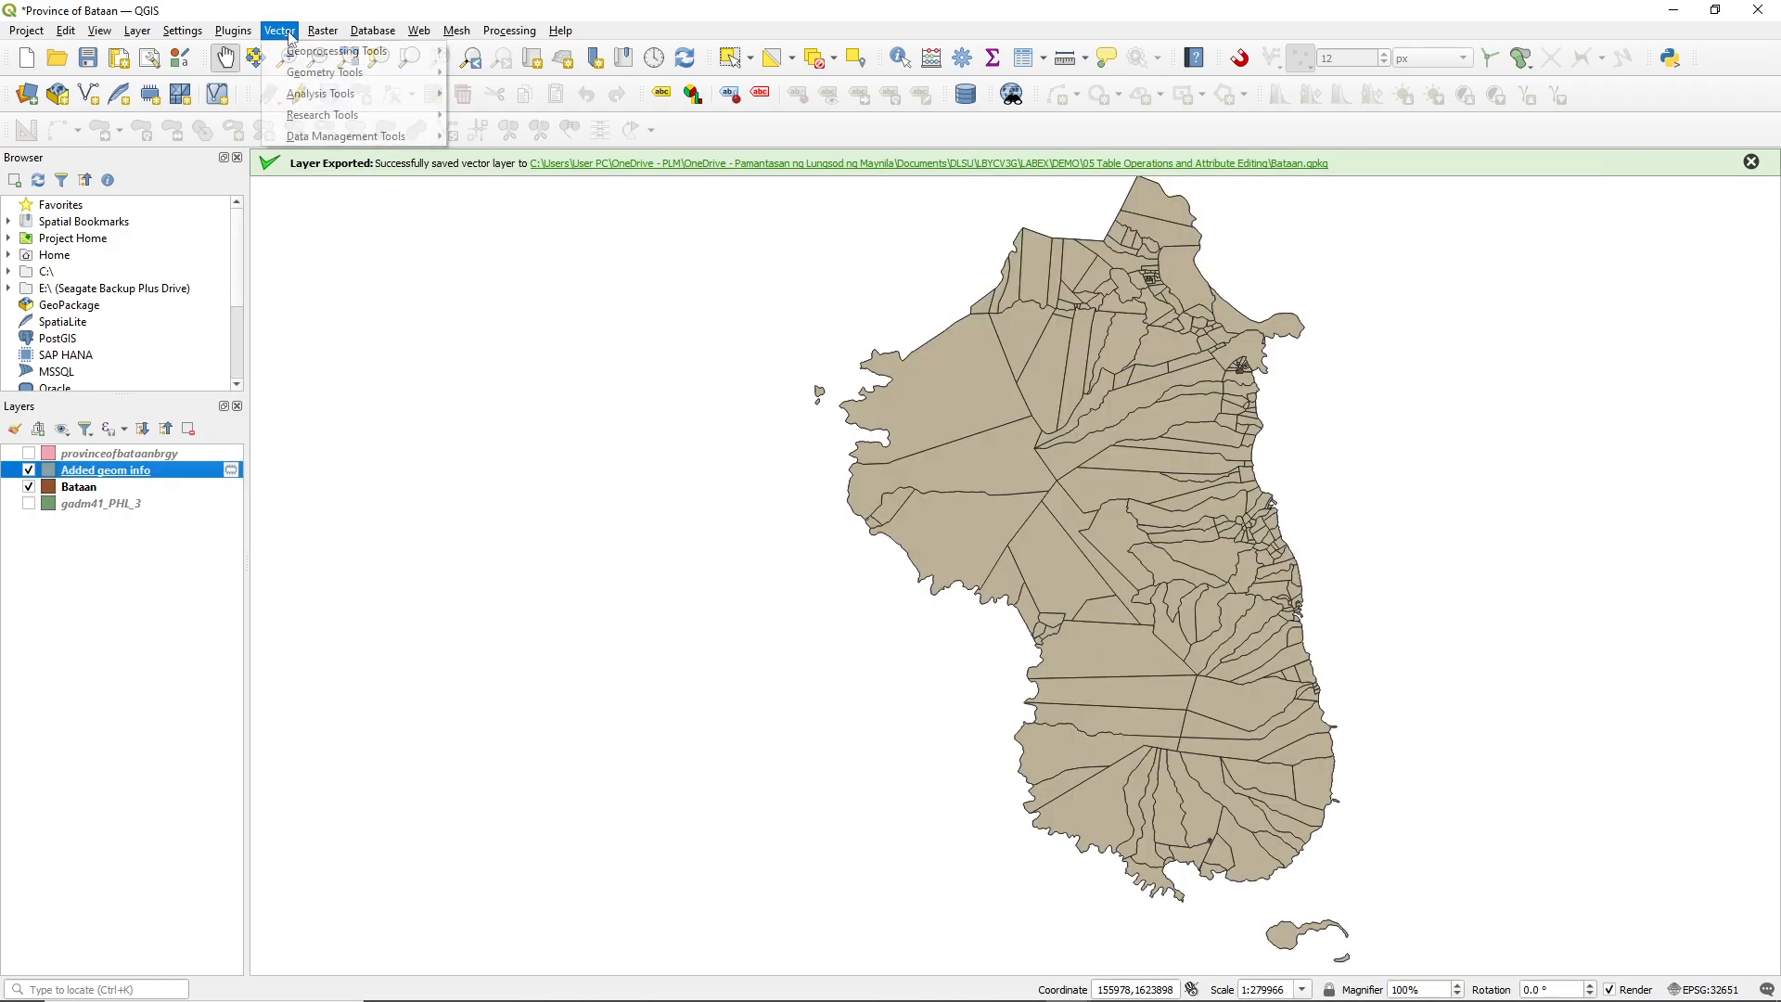
pyautogui.click(279, 30)
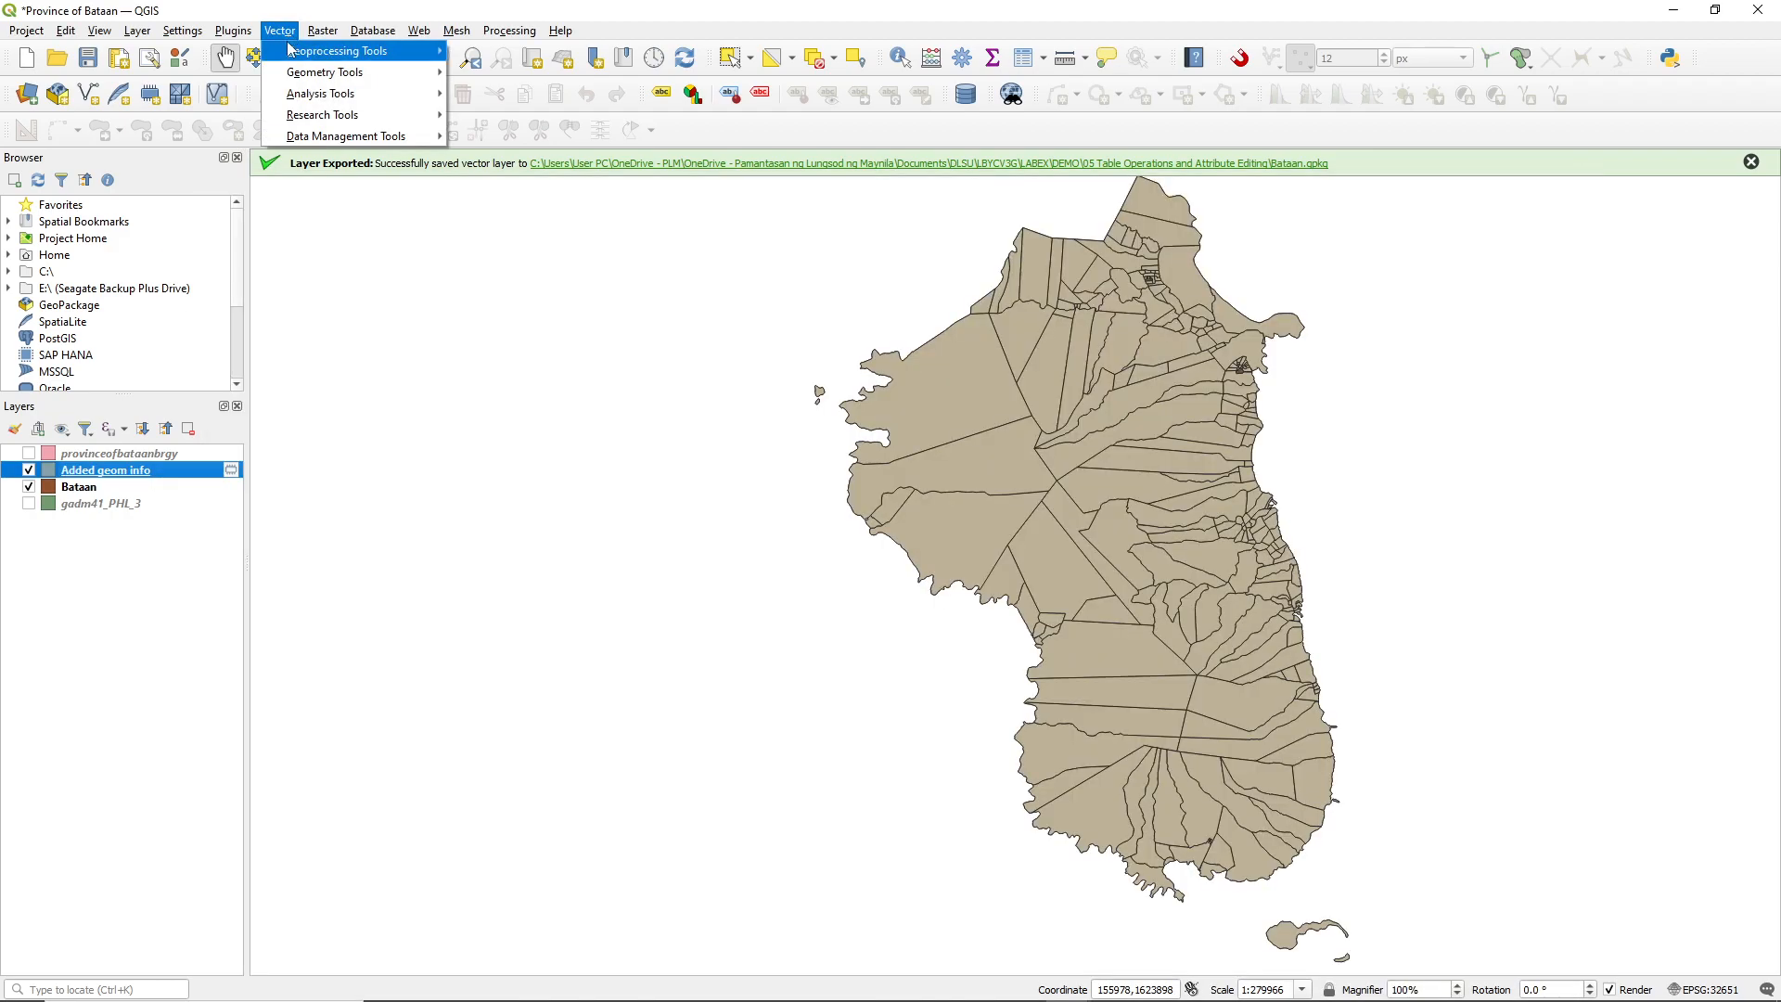
pyautogui.moveTo(289, 76)
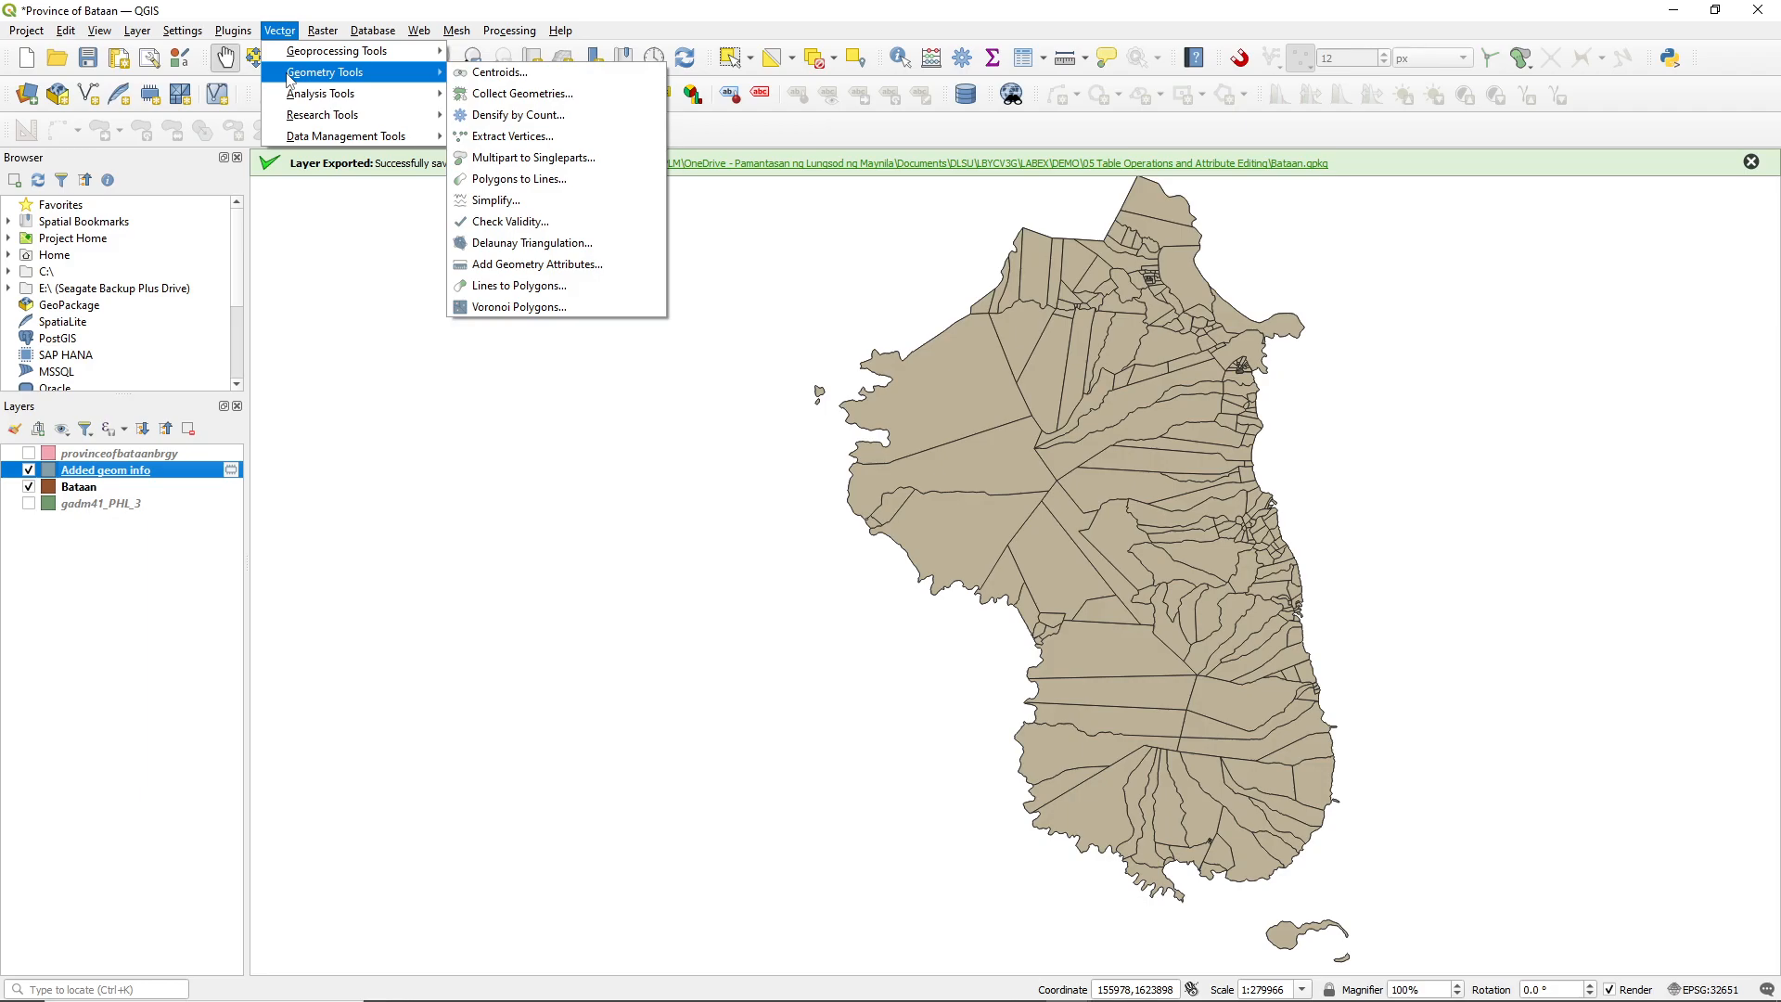
pyautogui.click(586, 273)
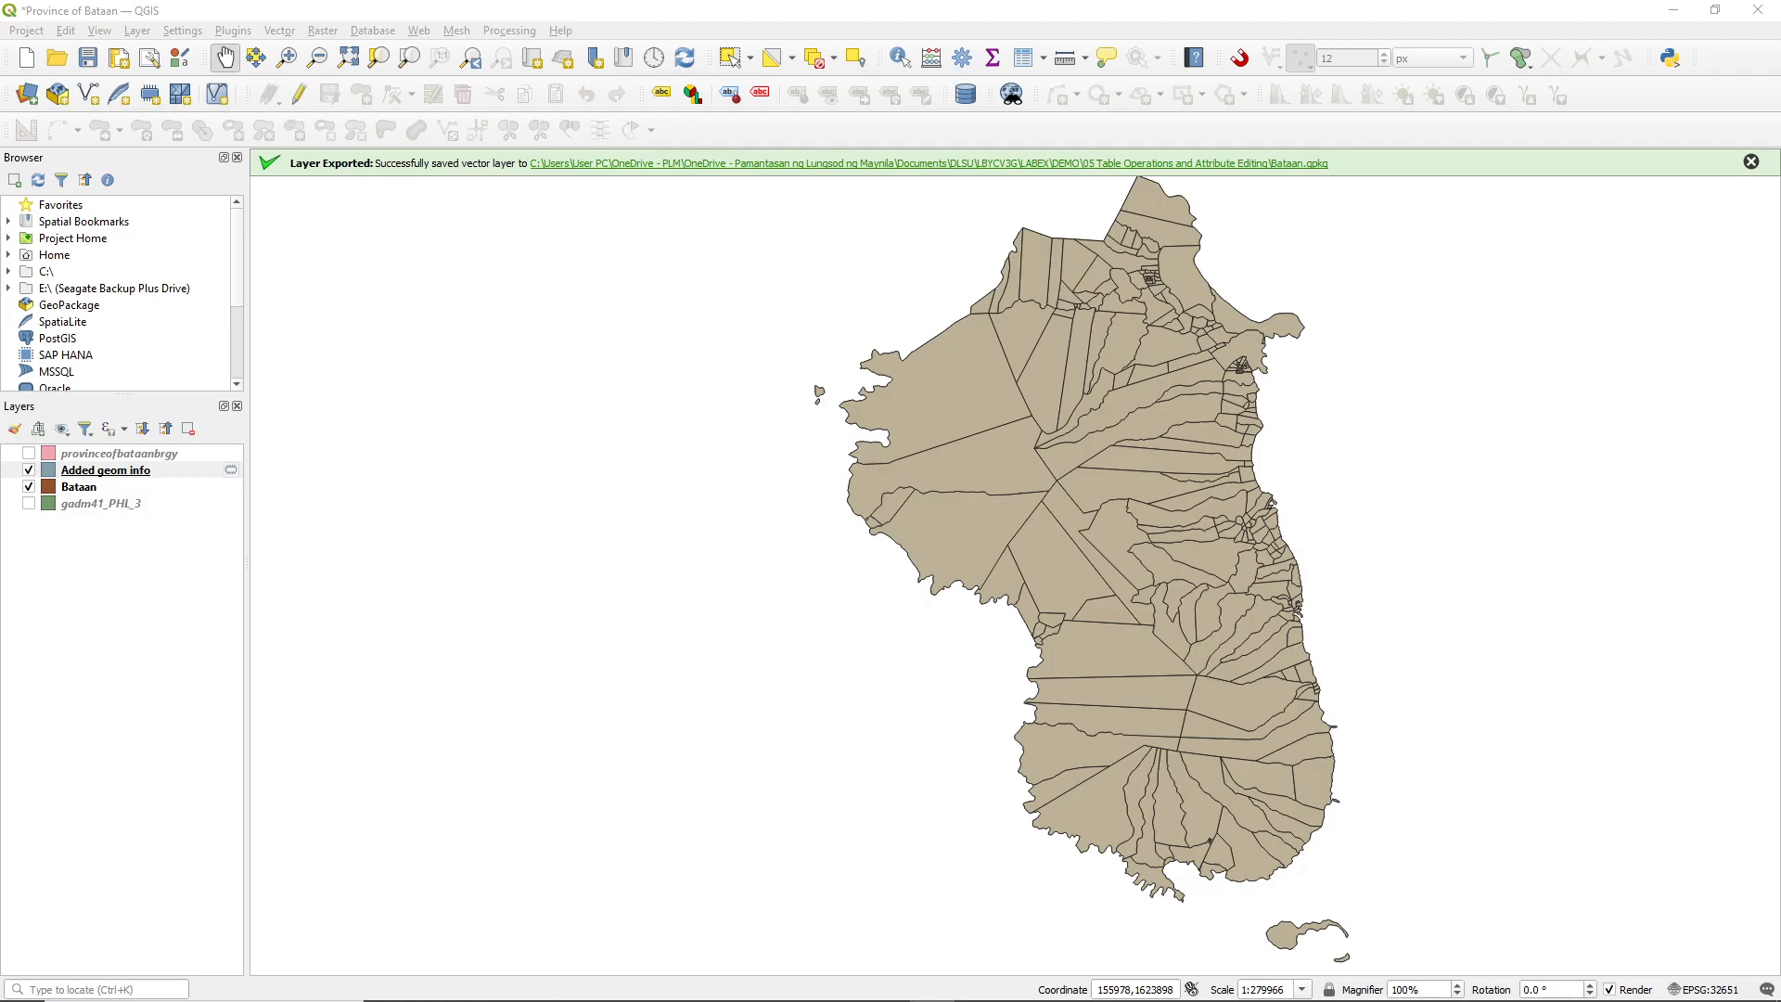
# - Review the area and perimeter fields in the Added geom info attribute table again and close it
pyautogui.press('F6')
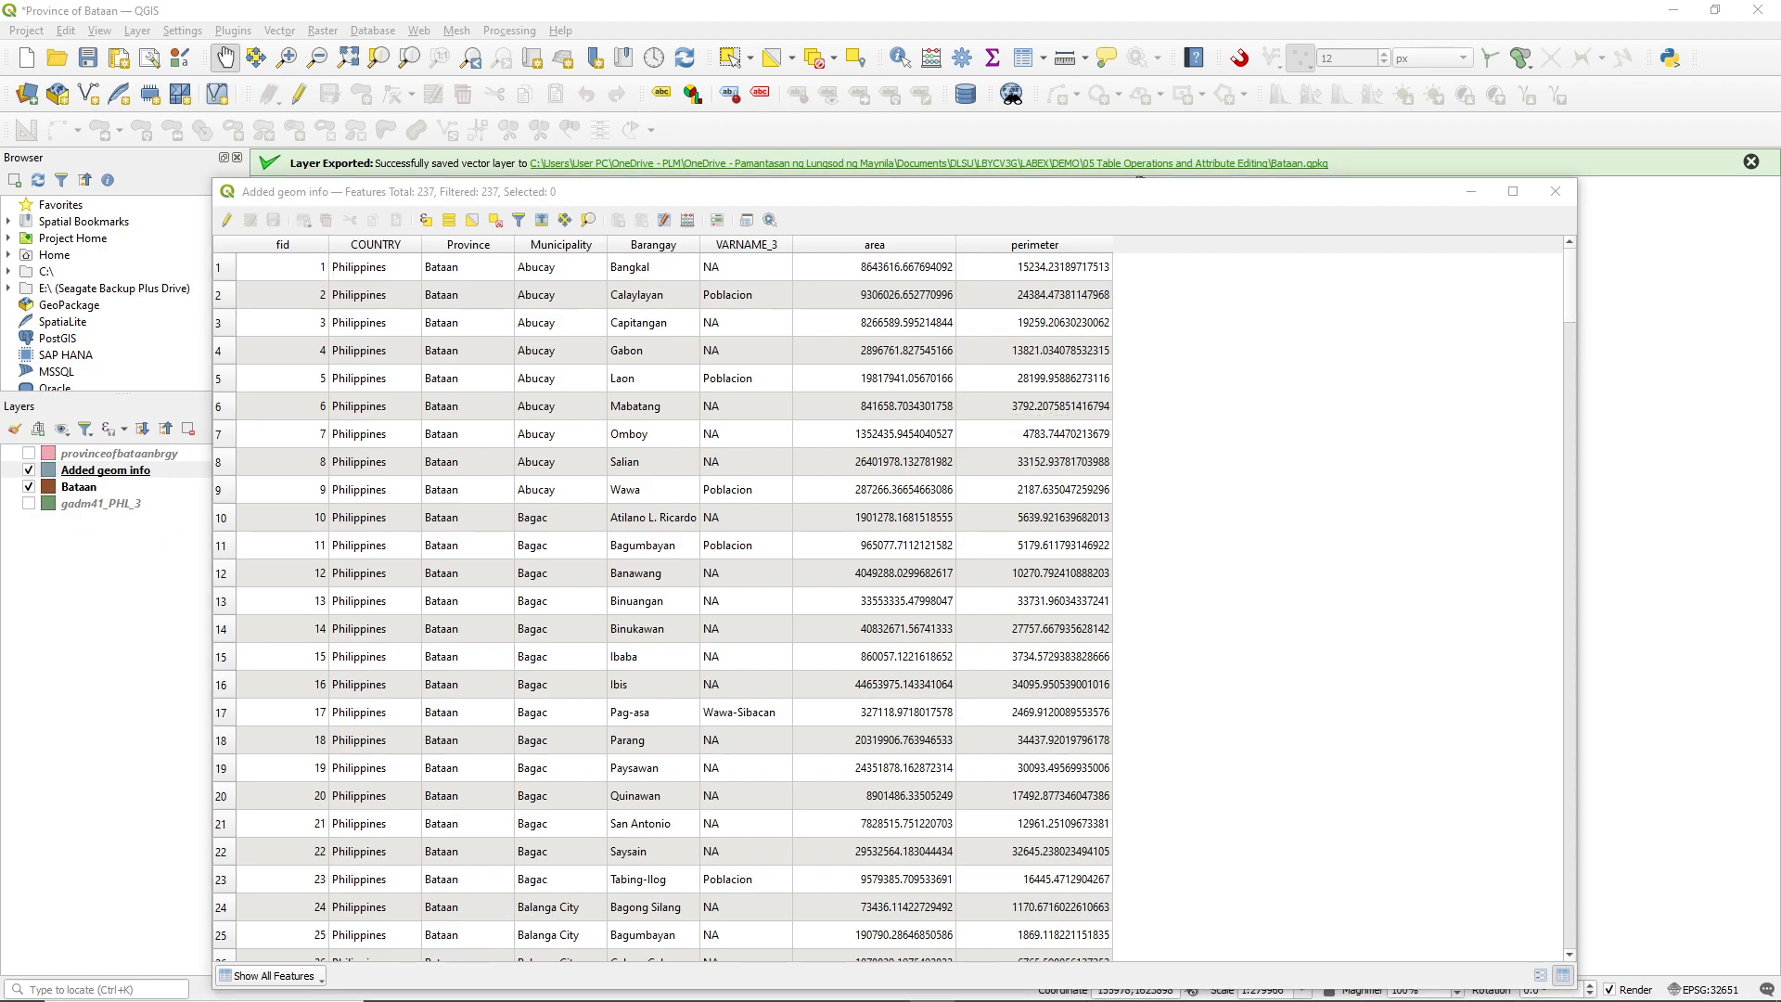
pyautogui.click(1561, 203)
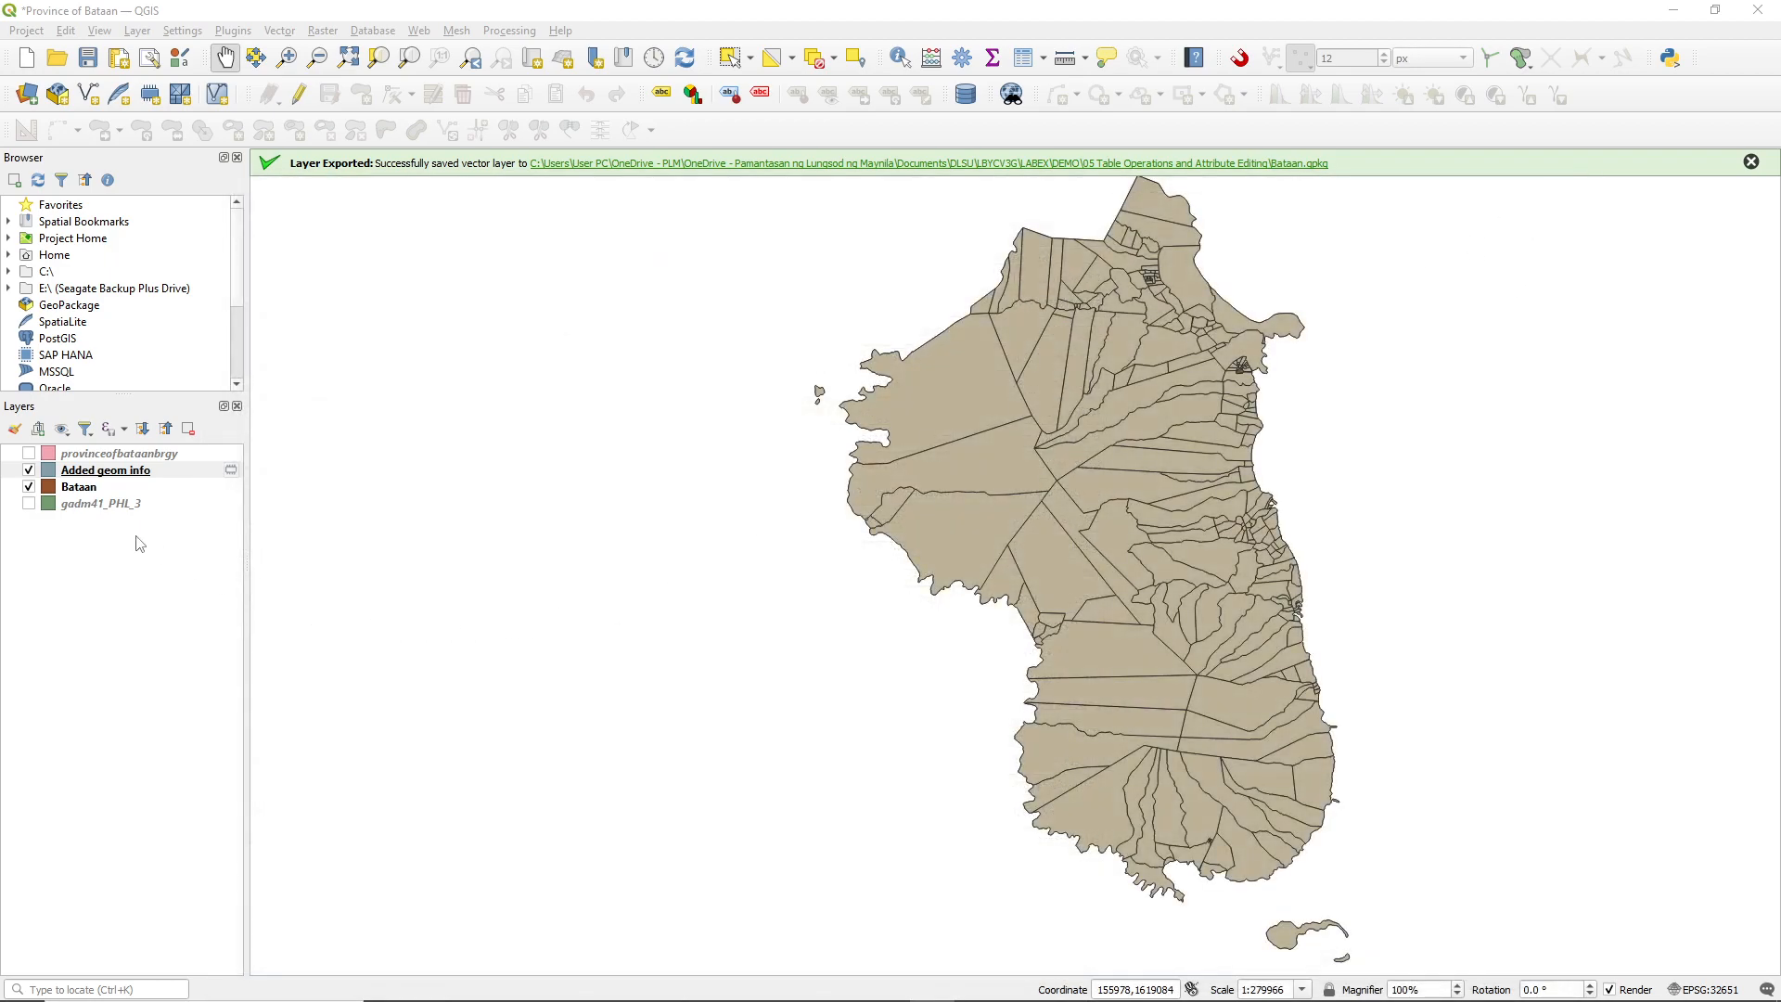
# - Hide the Added geom info layer and open the Bataan layer's attribute table
pyautogui.click(29, 471)
pyautogui.click(75, 490)
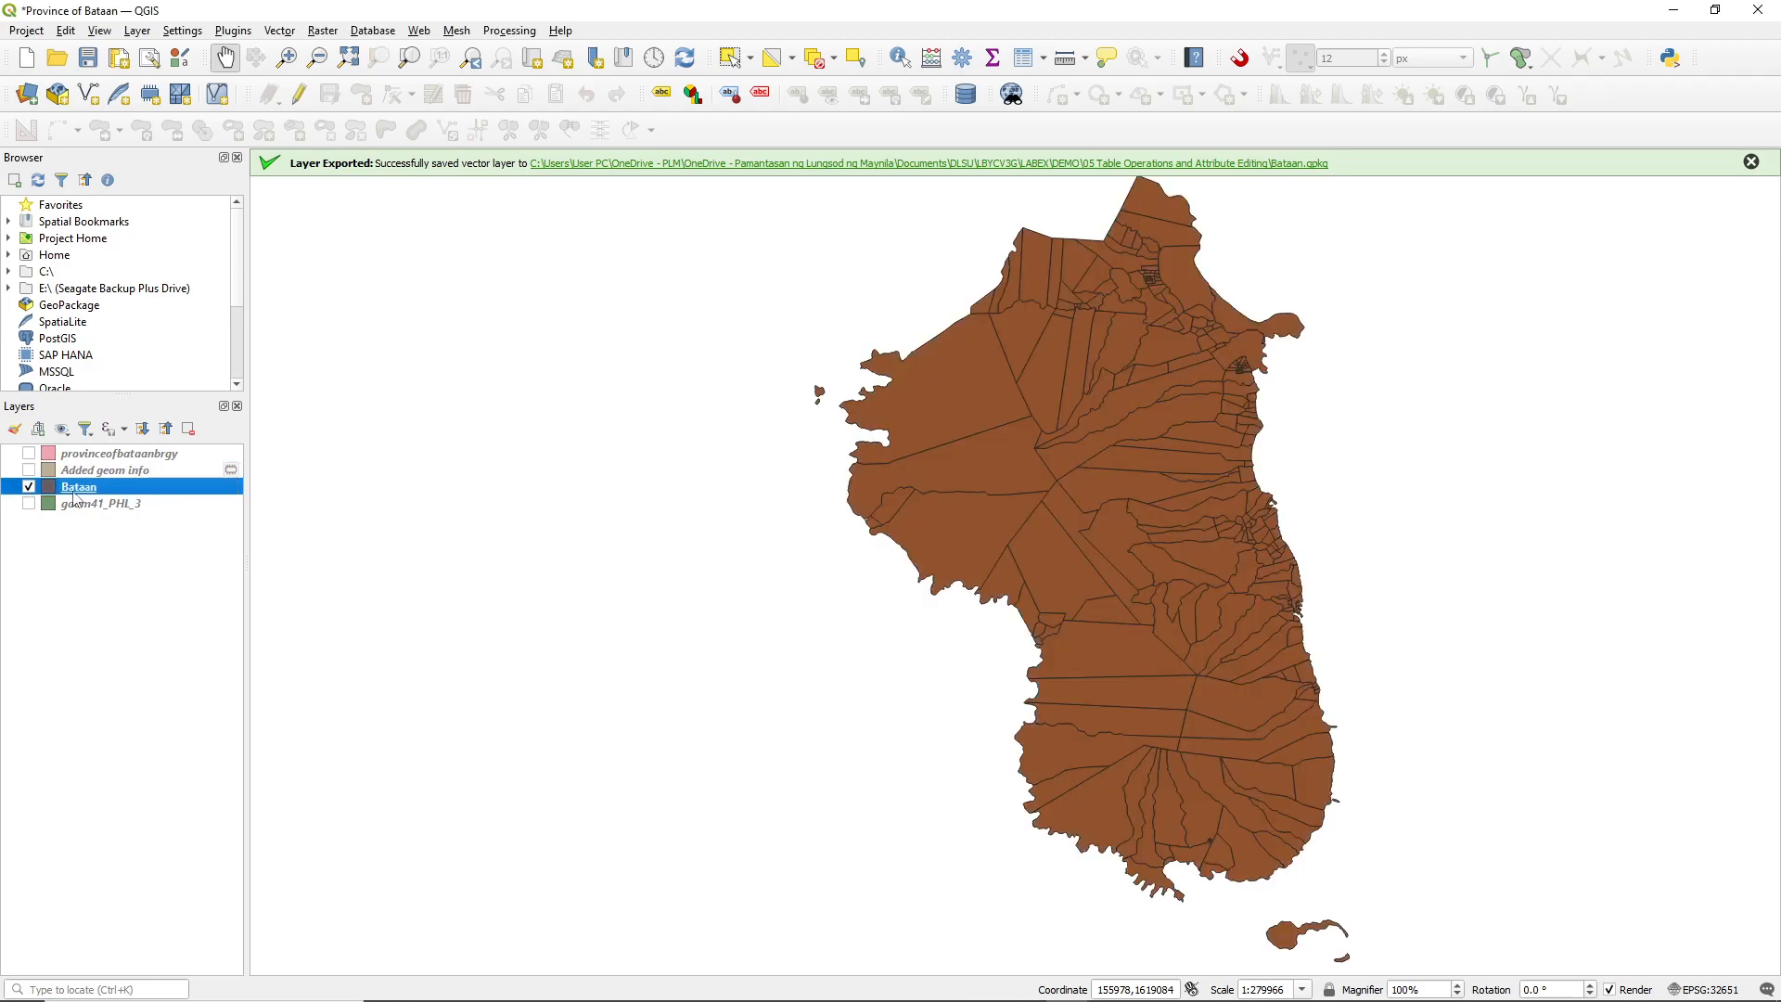
pyautogui.rightClick(74, 499)
pyautogui.press('Escape')
pyautogui.press('F6')
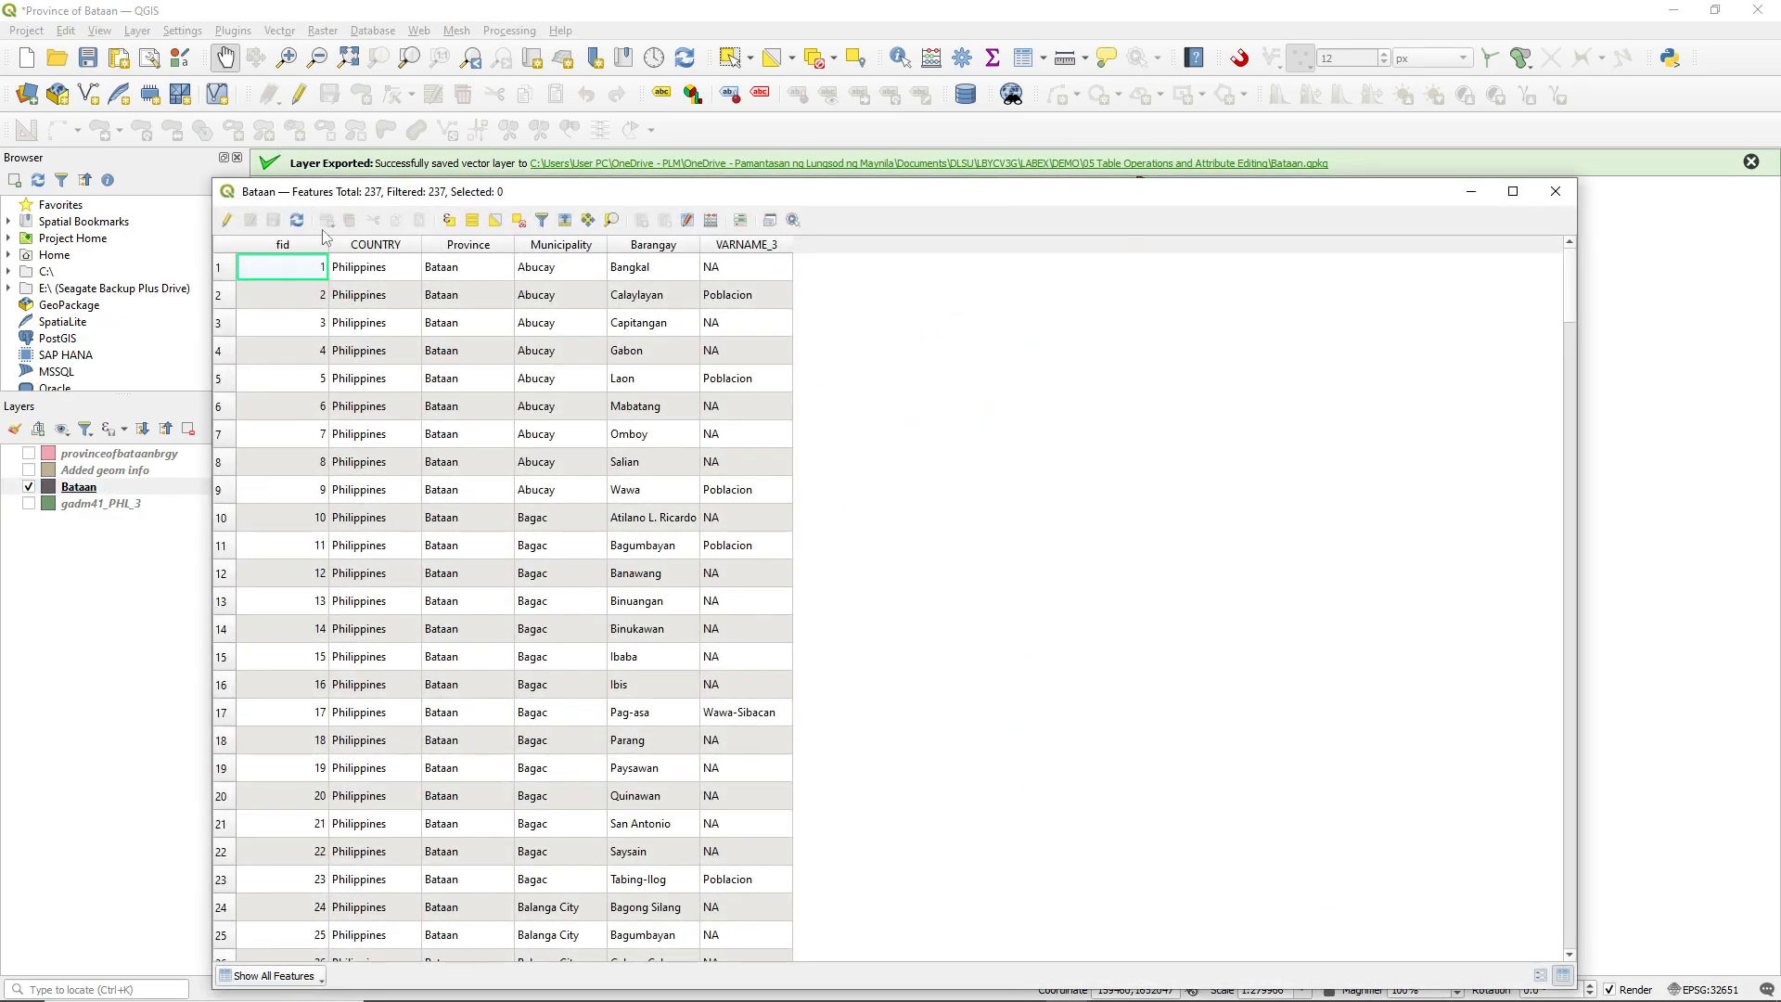
# - Start editing the Bataan layer and set up a new decimal number (real) field named Area in the Field Calculator
pyautogui.click(225, 221)
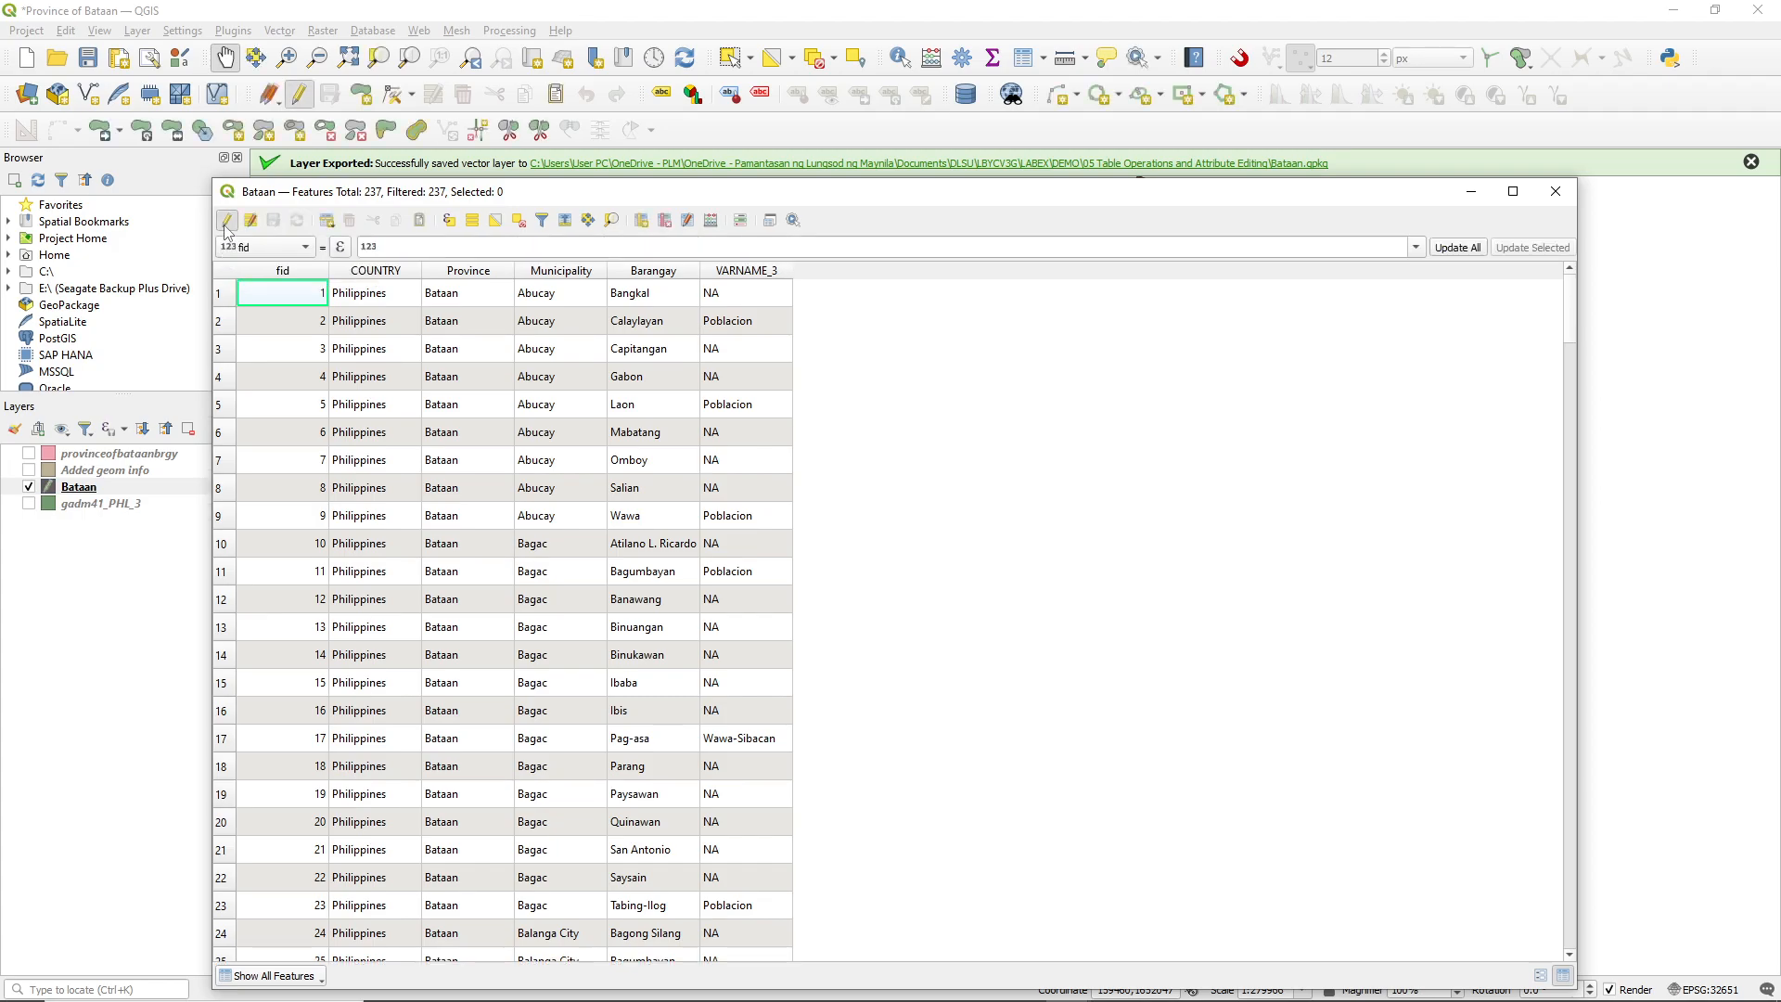
pyautogui.click(718, 226)
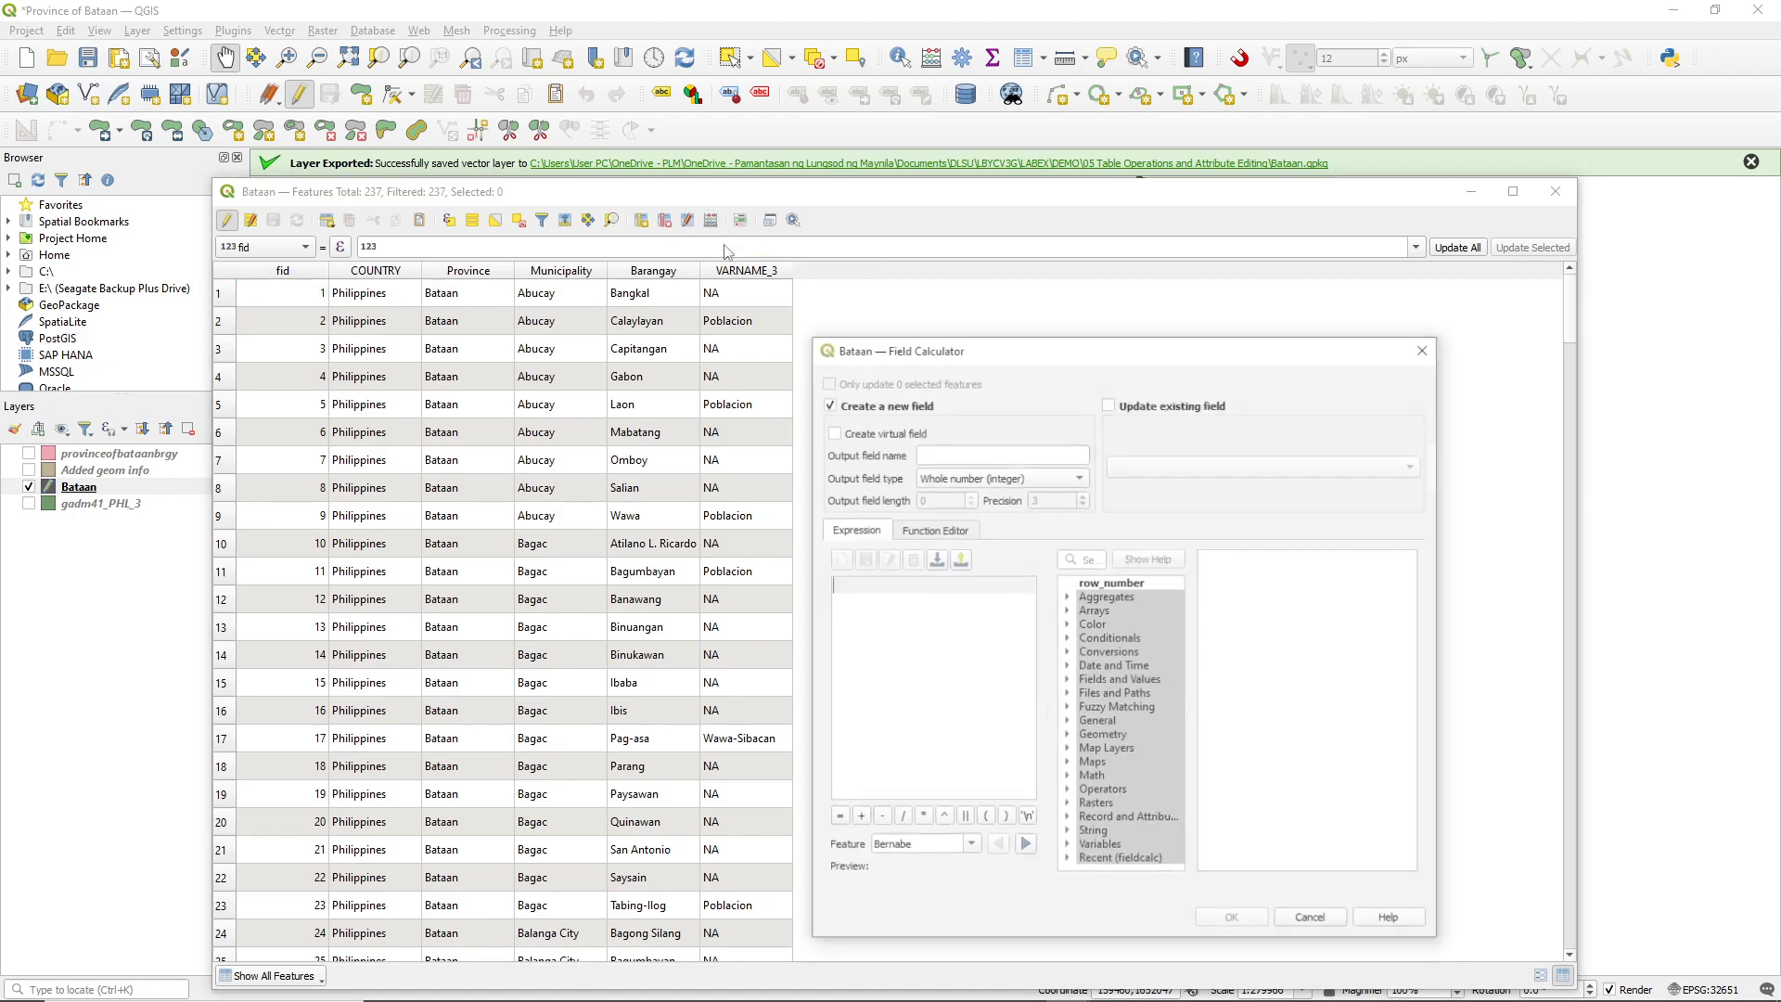
pyautogui.moveTo(1025, 358); pyautogui.dragTo(1072, 264)
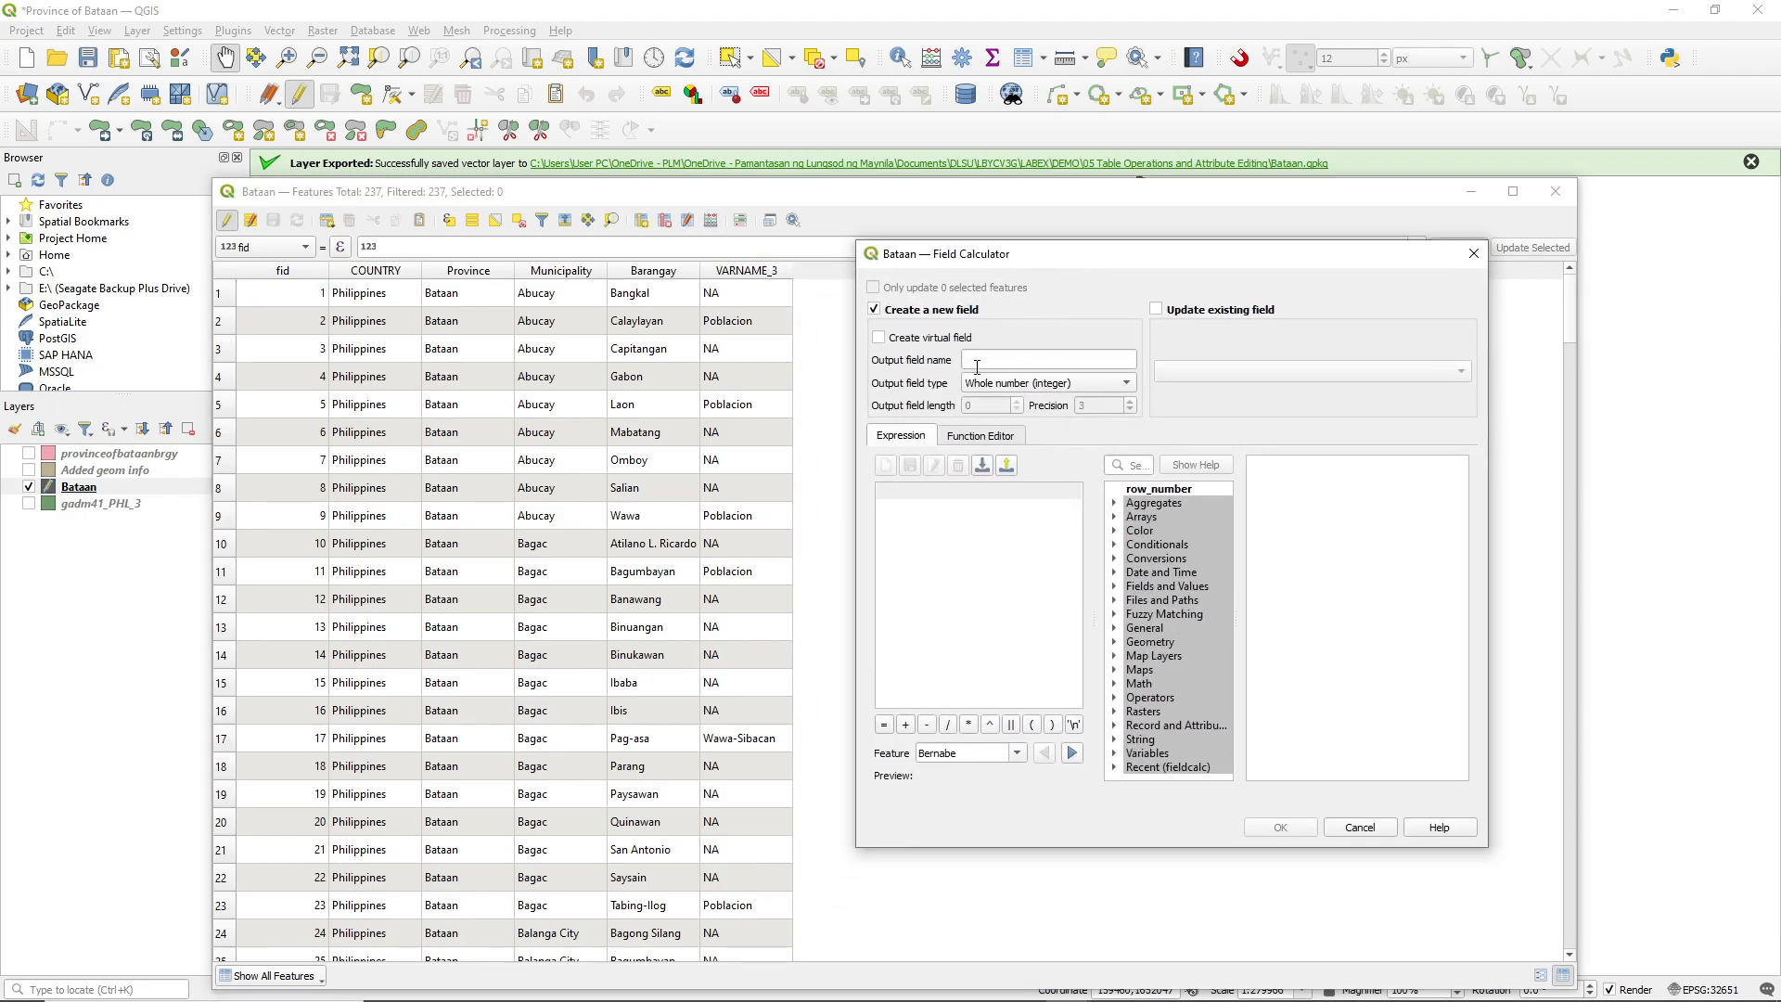
pyautogui.click(1007, 362)
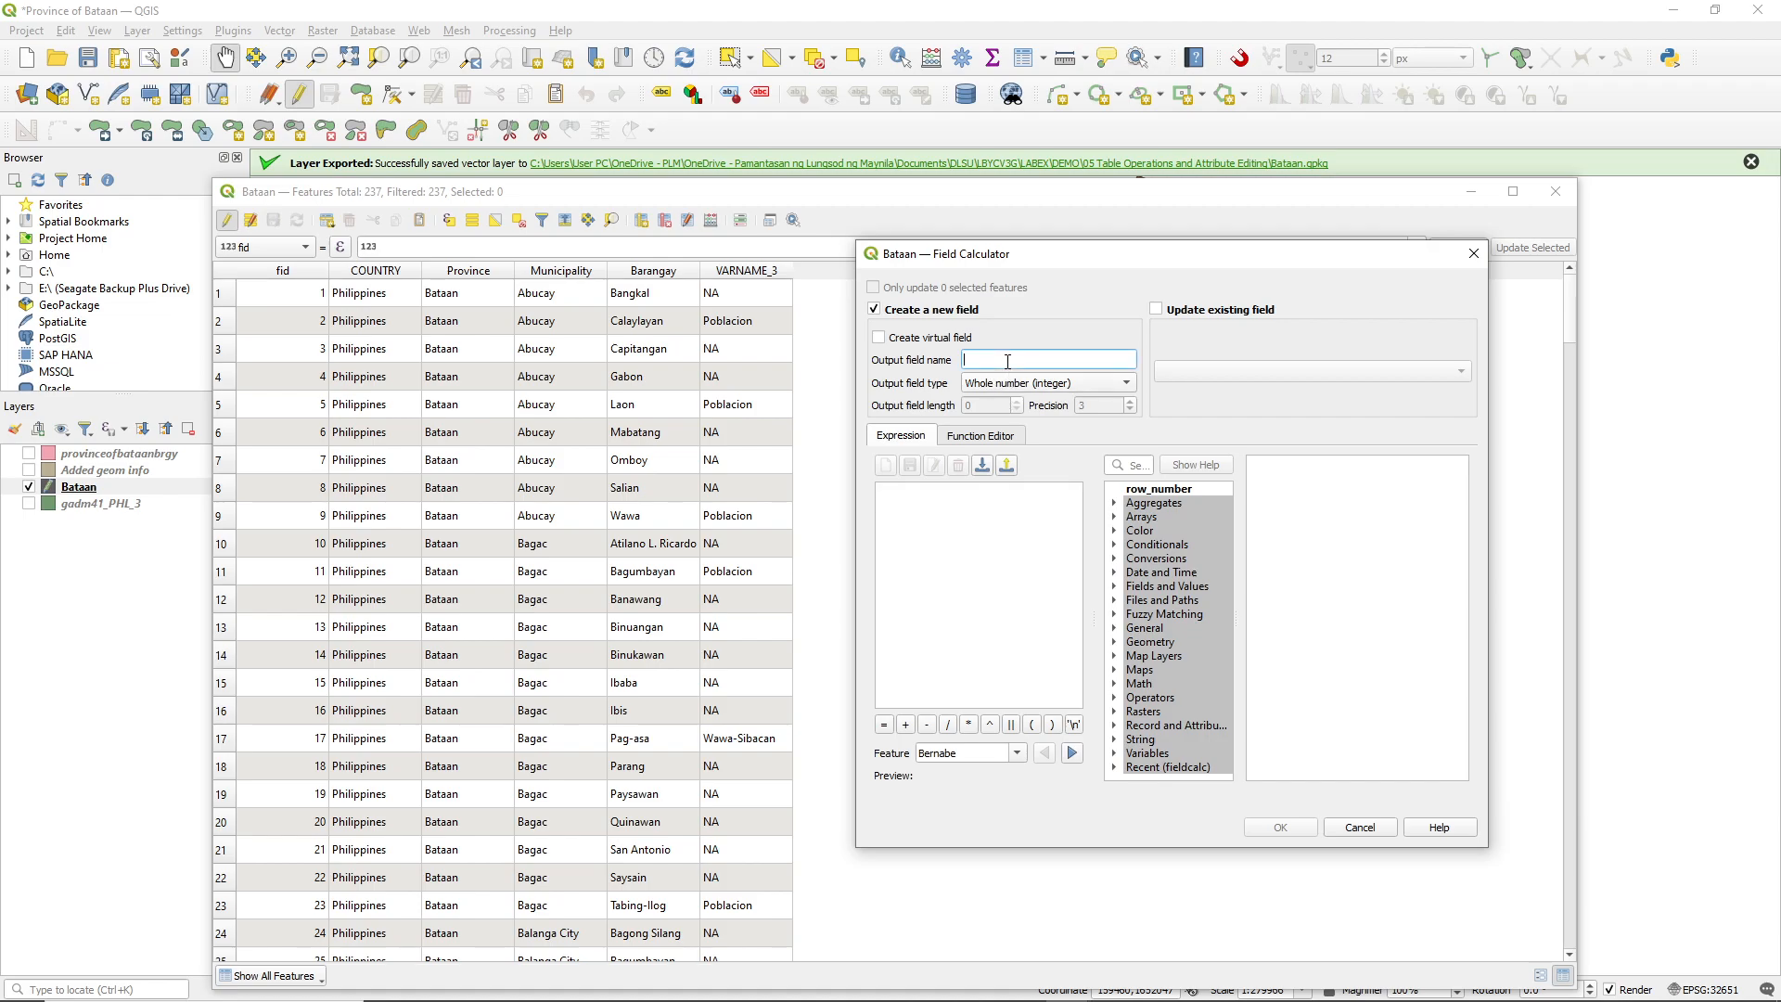
pyautogui.write('Area')
pyautogui.click(975, 384)
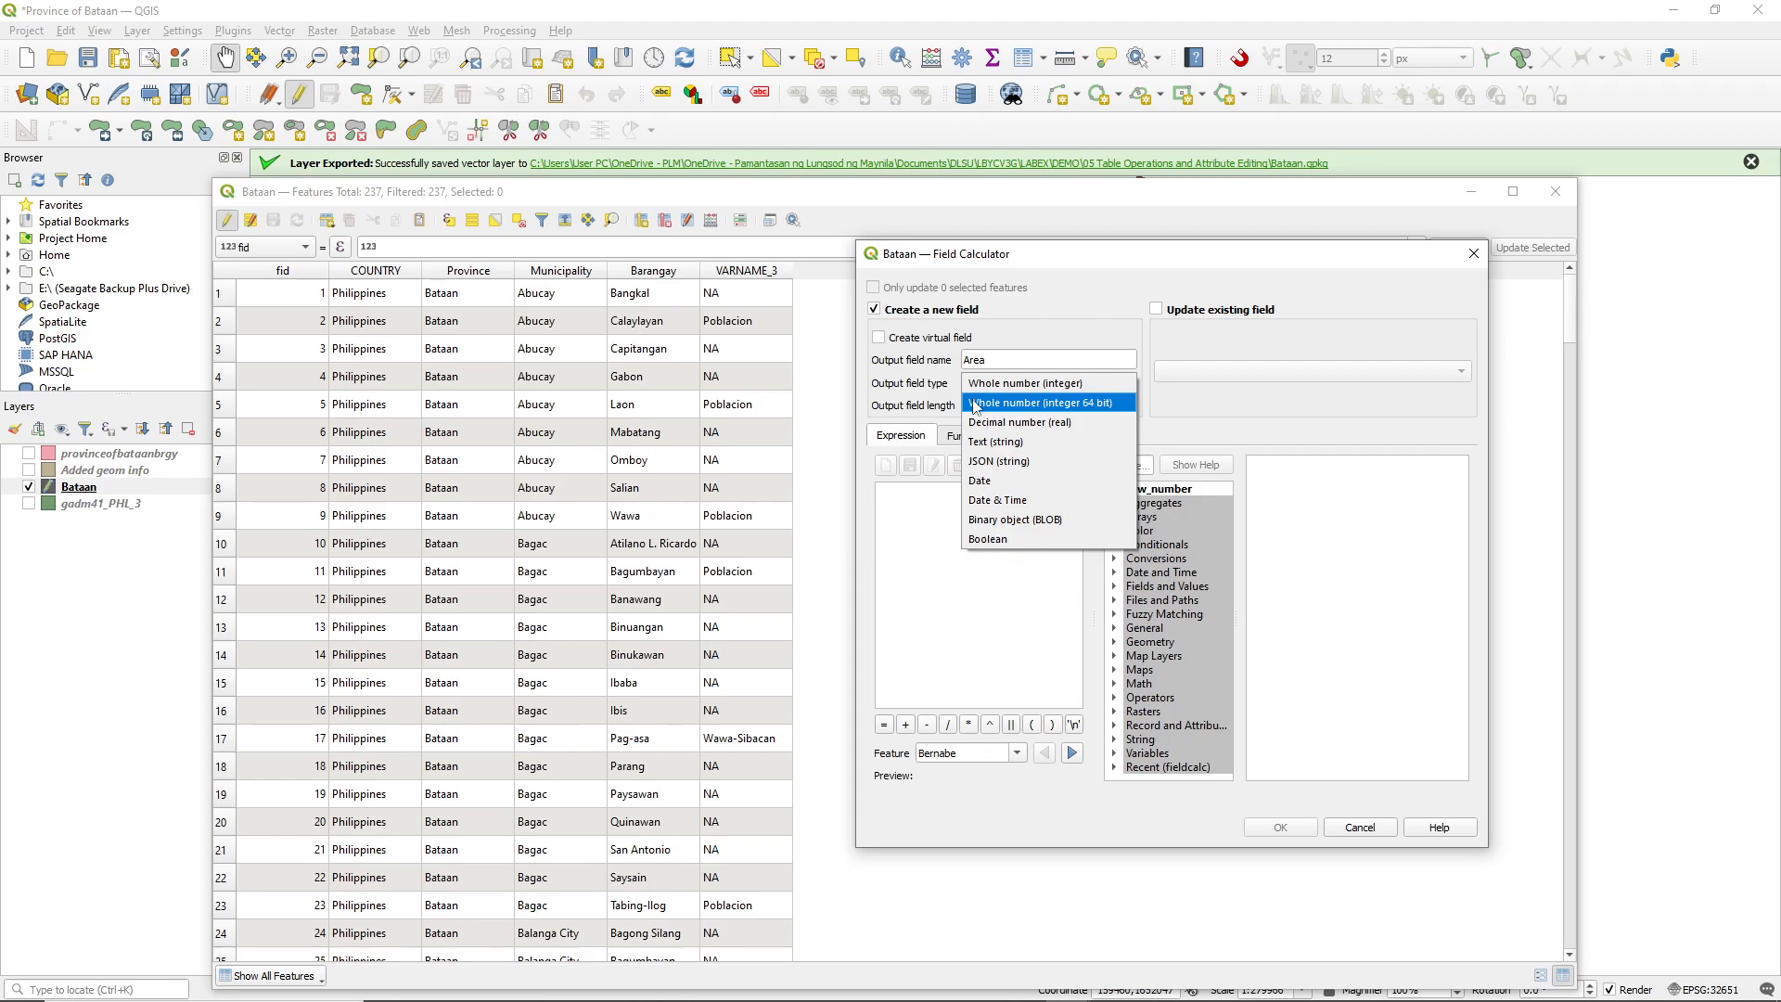
pyautogui.click(1043, 423)
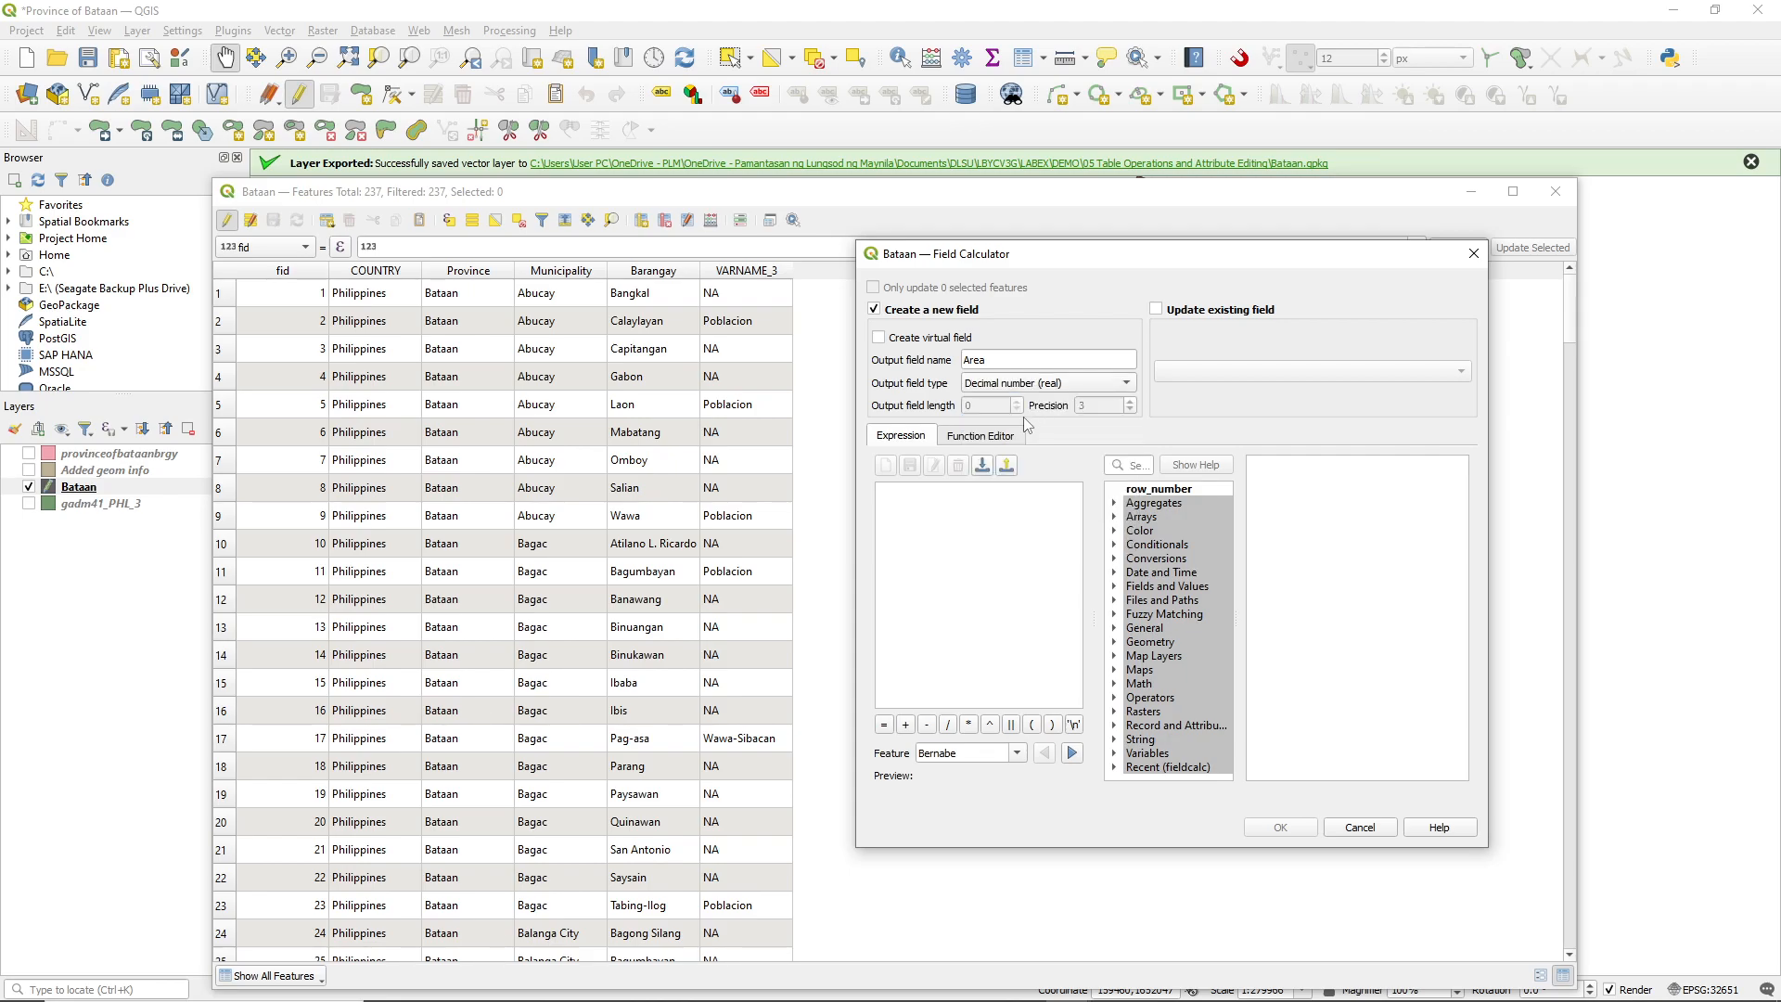
pyautogui.click(1039, 386)
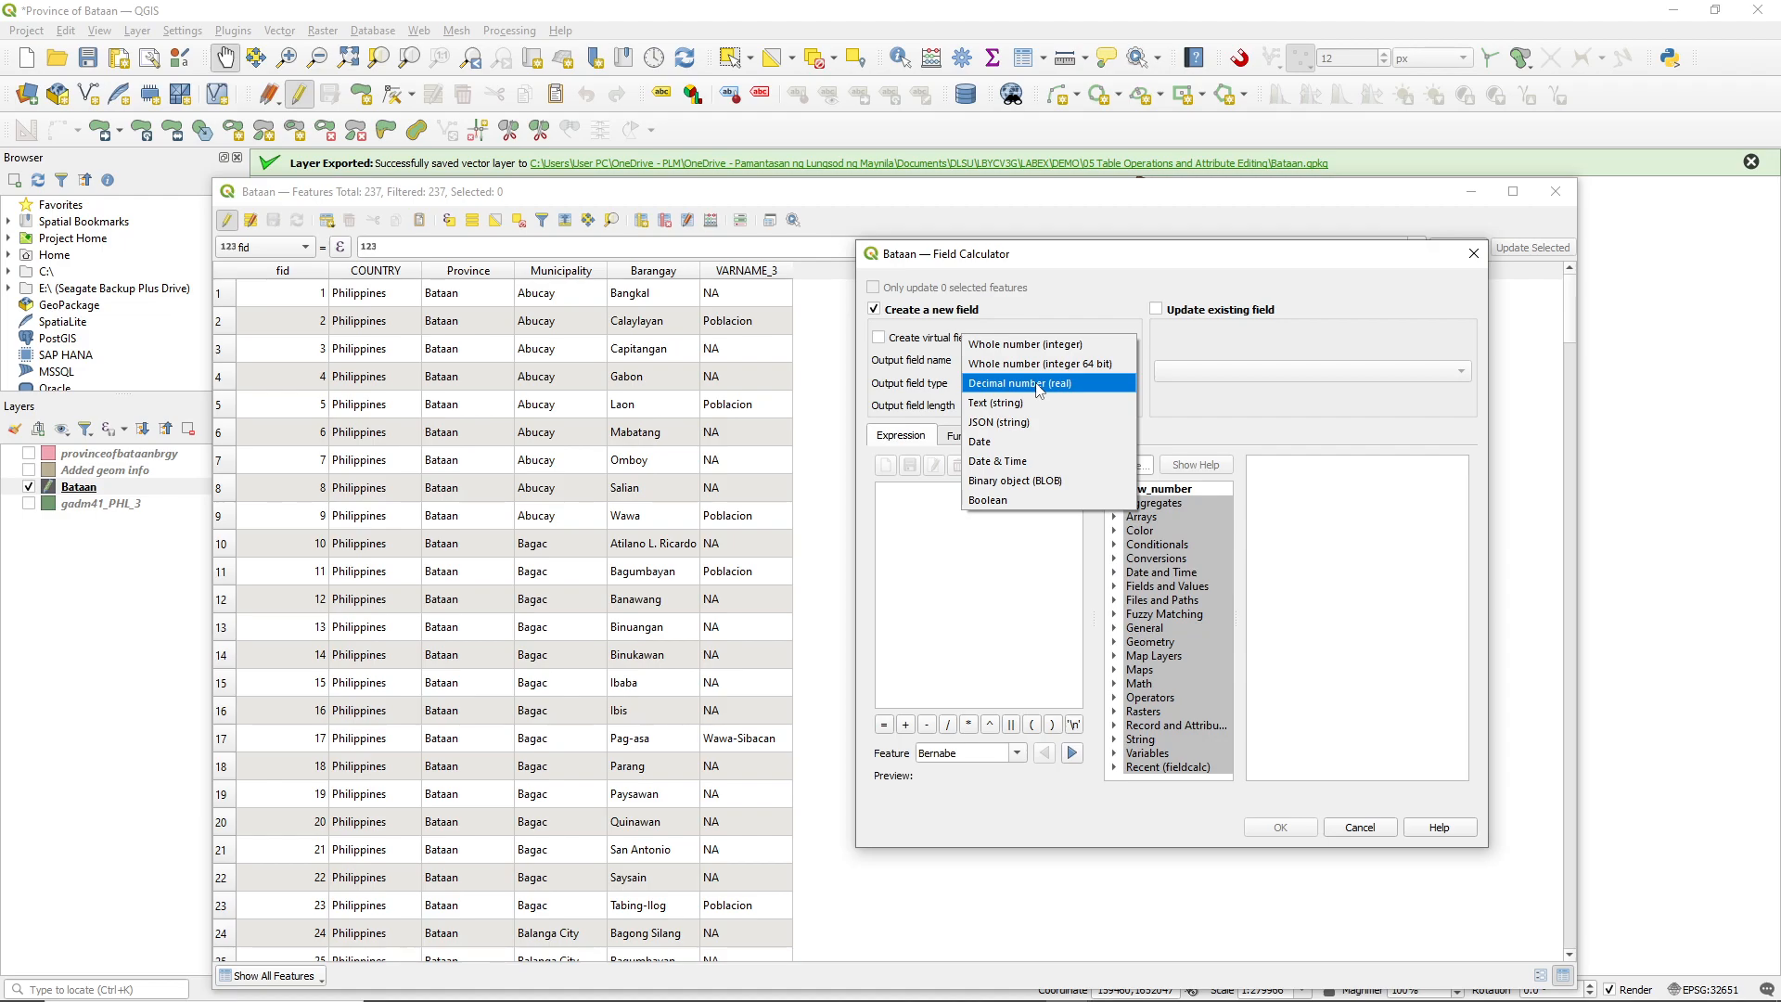
pyautogui.click(1039, 384)
# - Fill the new Area field using the $area geometry function and check the calculated column
pyautogui.click(1132, 466)
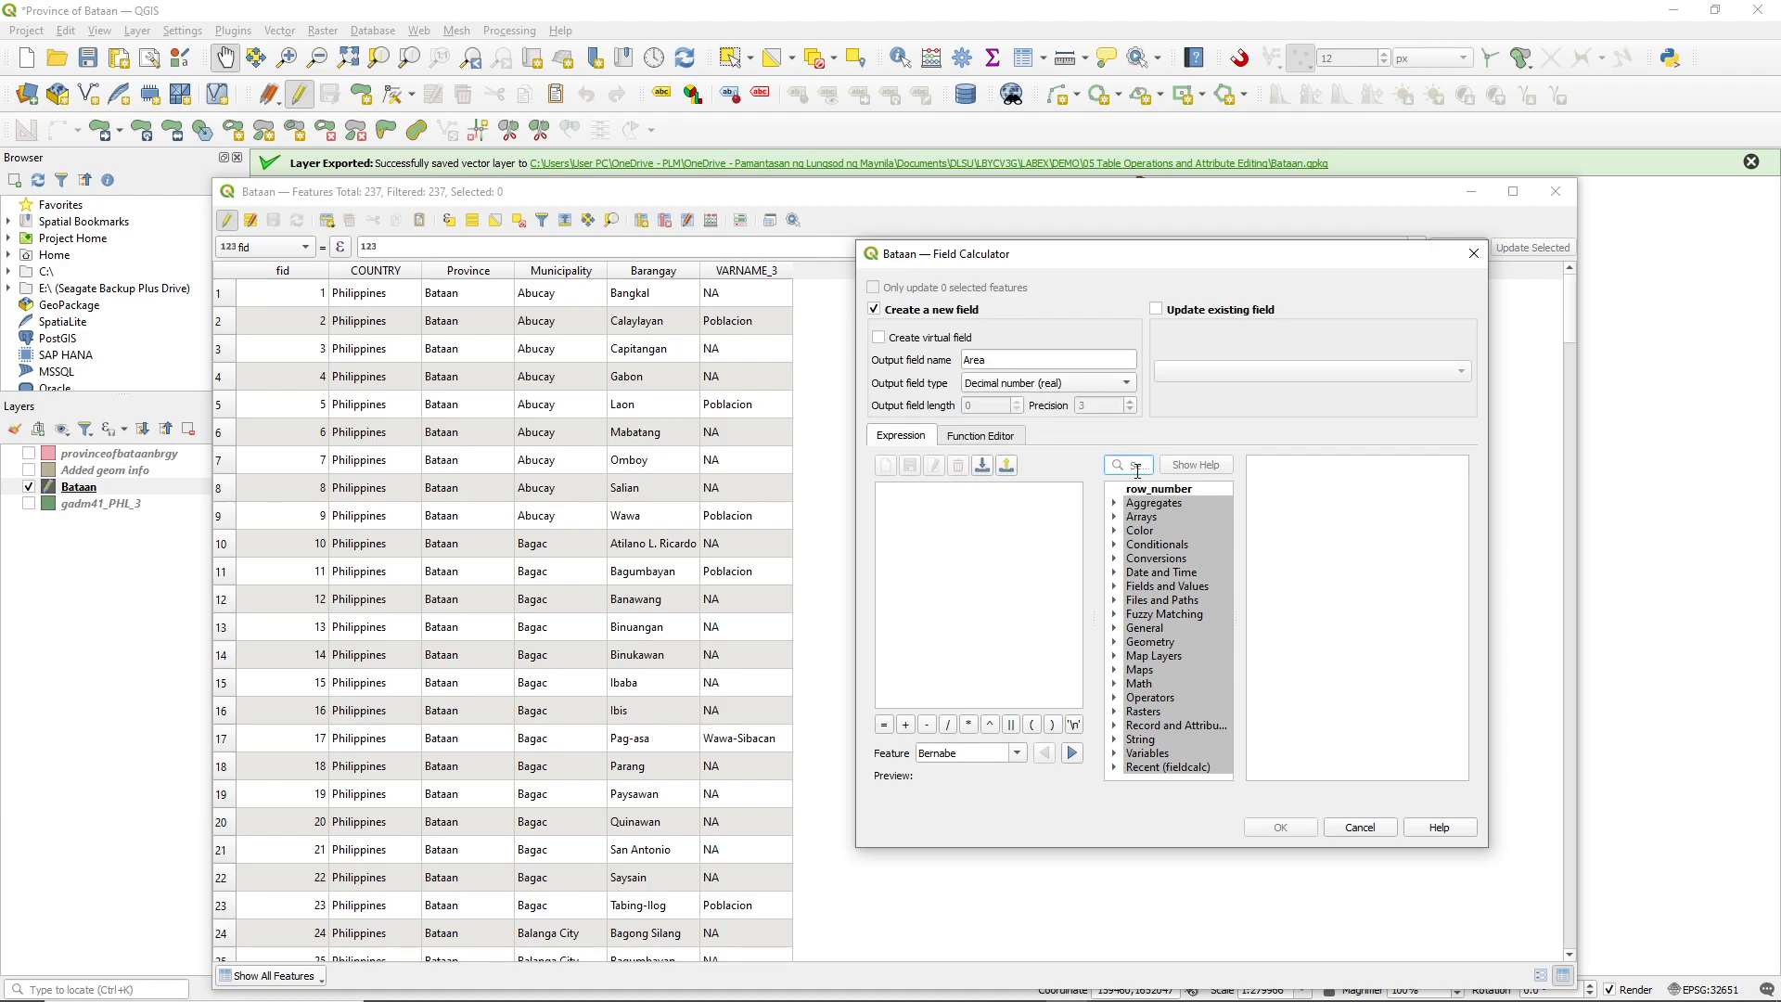
pyautogui.write('area')
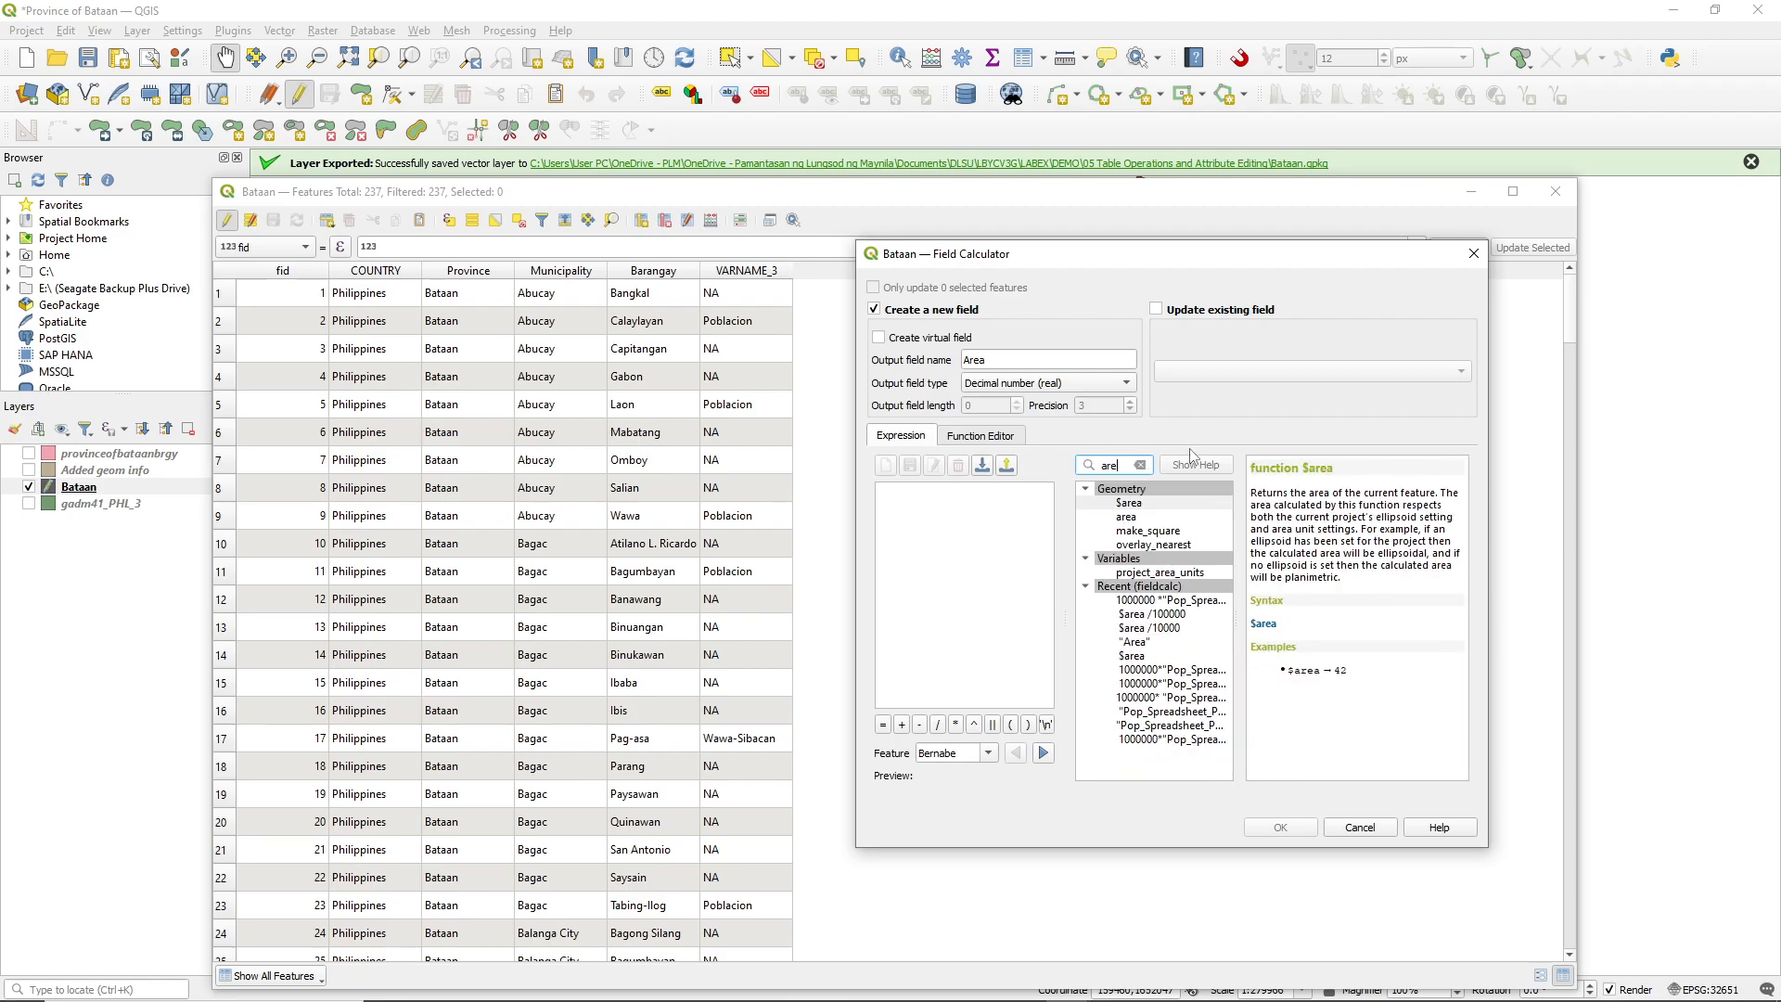
pyautogui.doubleClick(1131, 504)
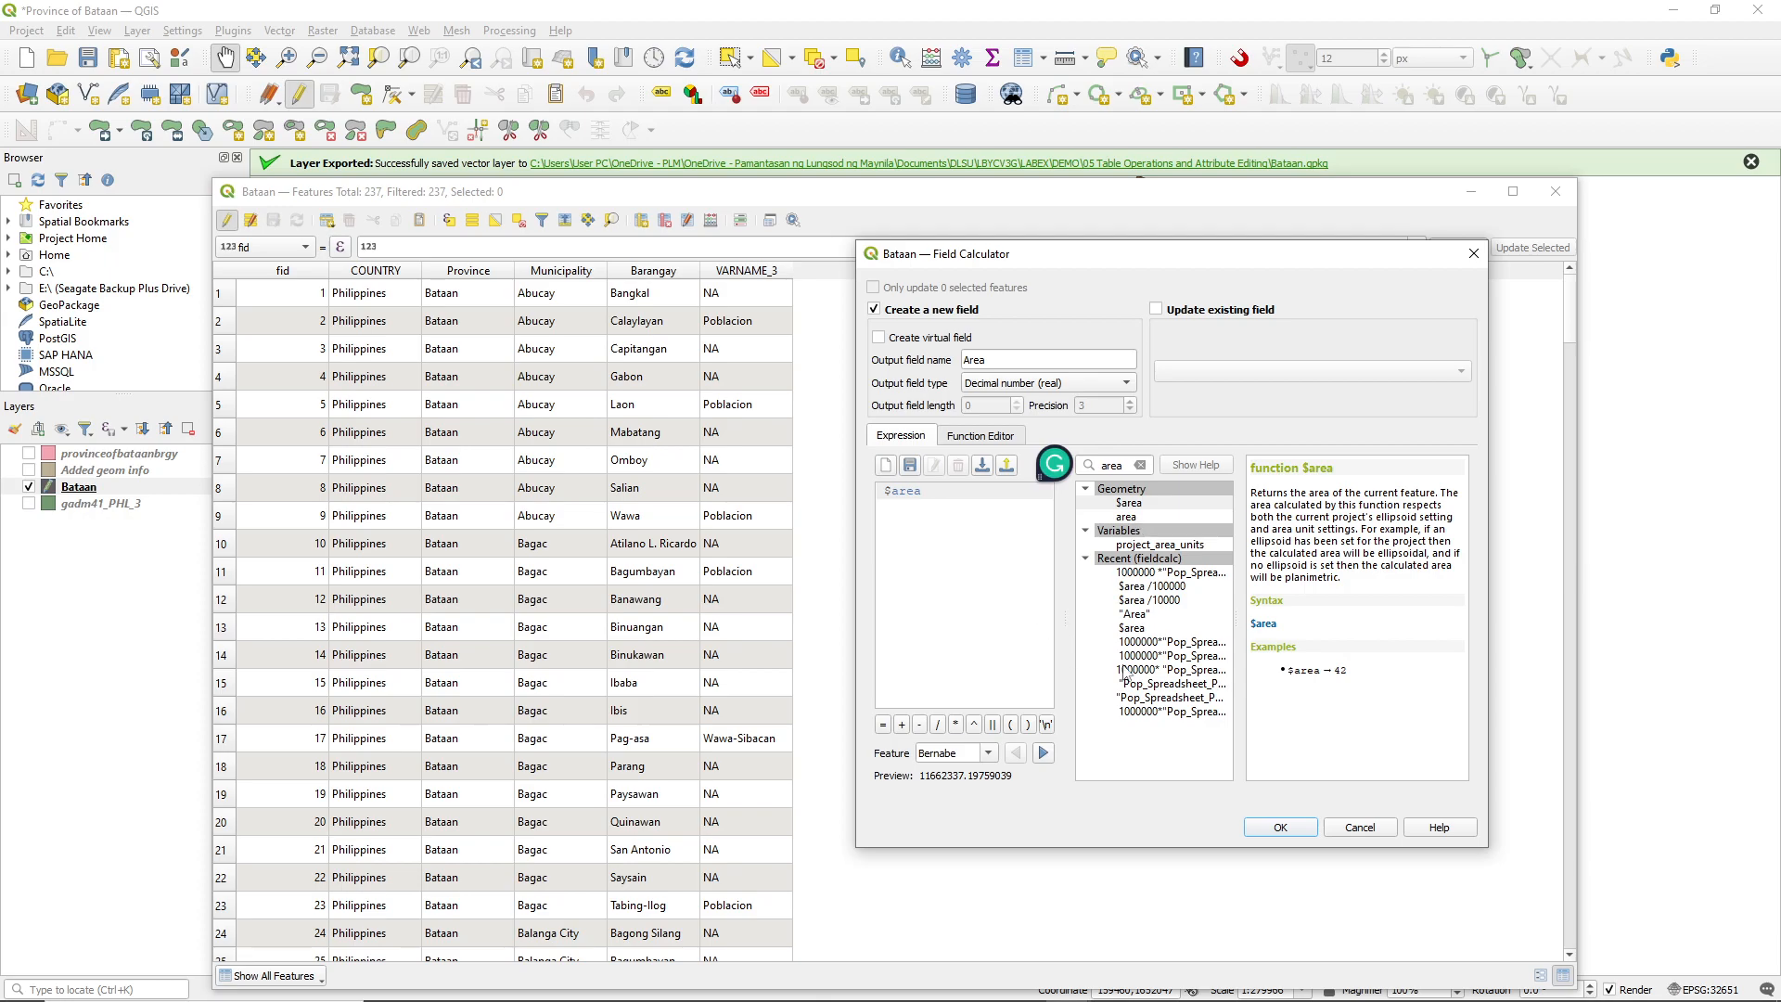
pyautogui.click(1277, 829)
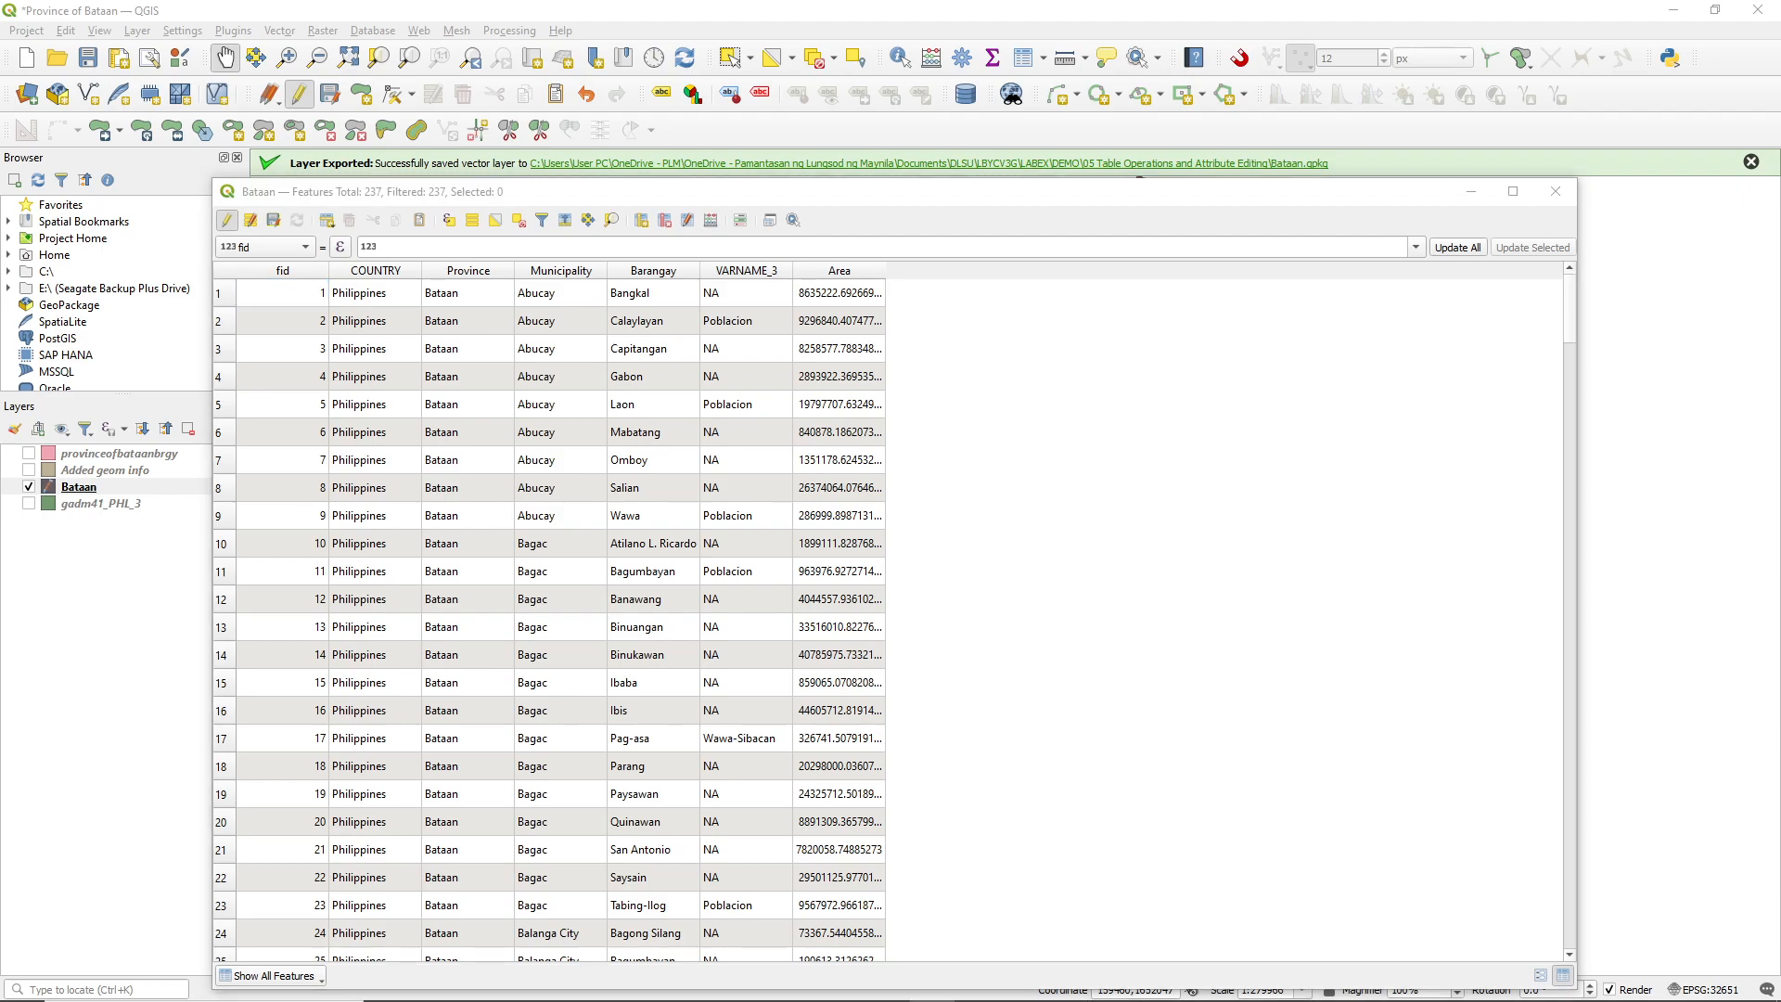
pyautogui.scroll(-4, 859, 428)
pyautogui.scroll(4, 860, 428)
# - Add a decimal number (real) field named Perimeter to the Bataan layer, calculated with the $perimeter function
pyautogui.click(710, 221)
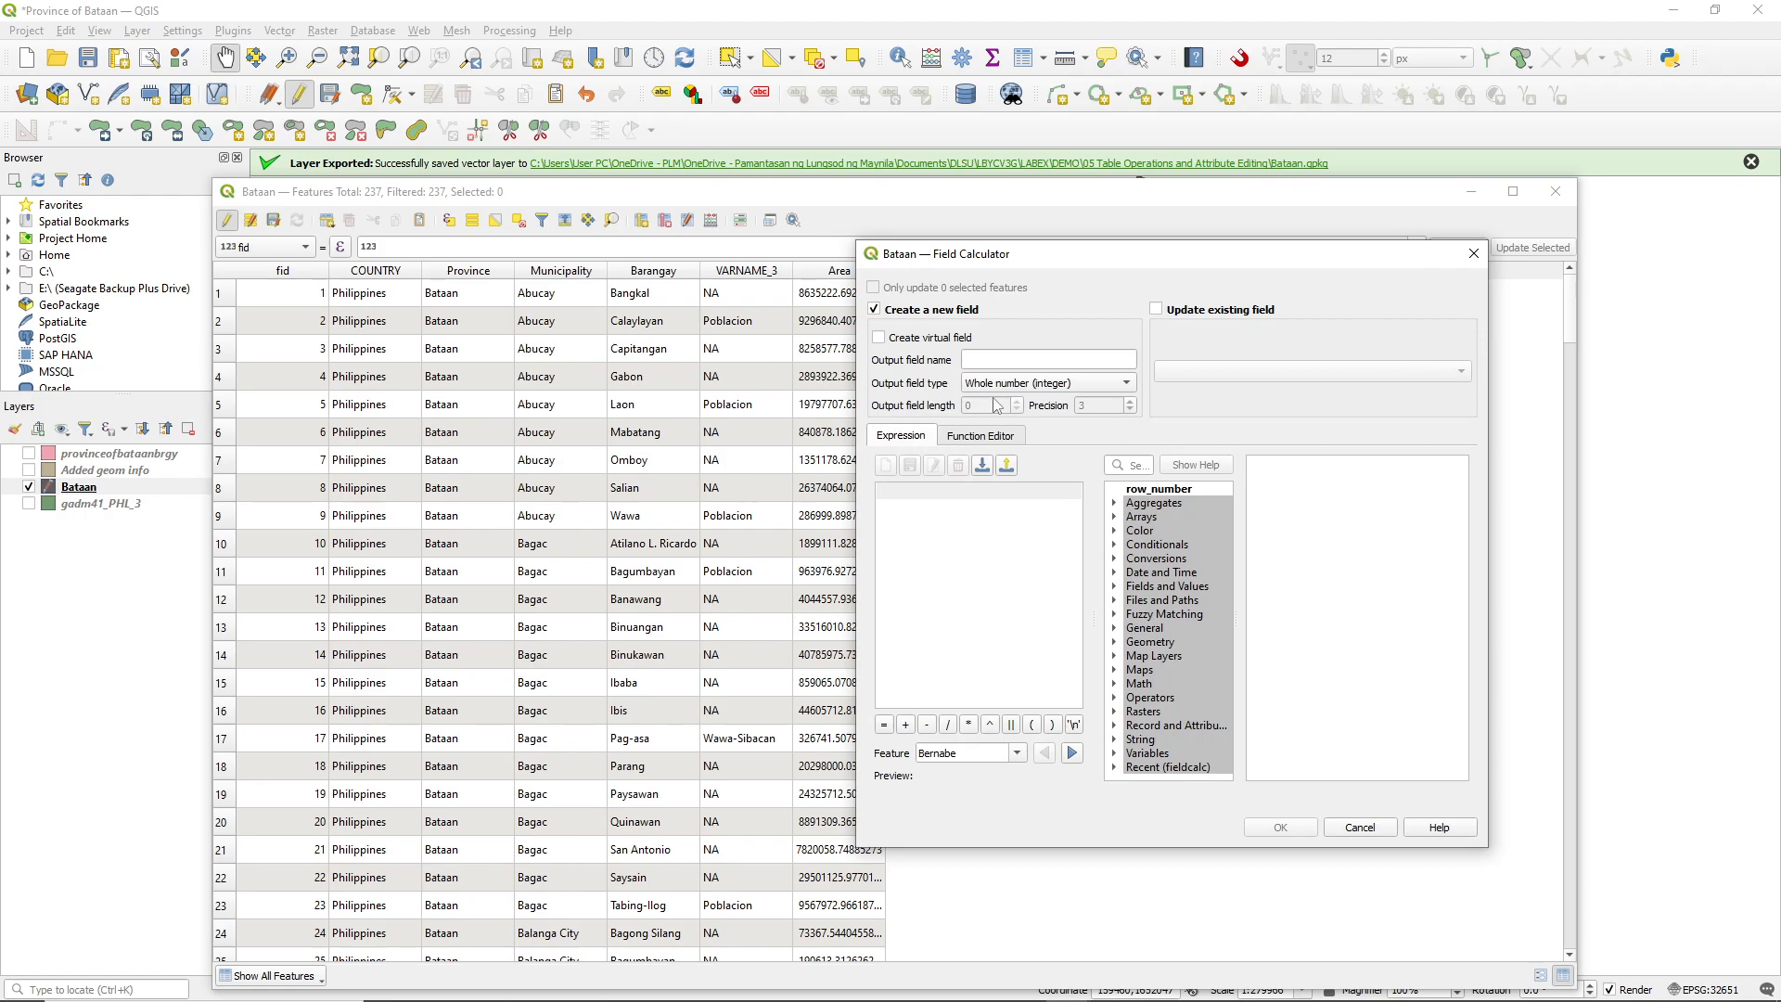
pyautogui.click(1019, 360)
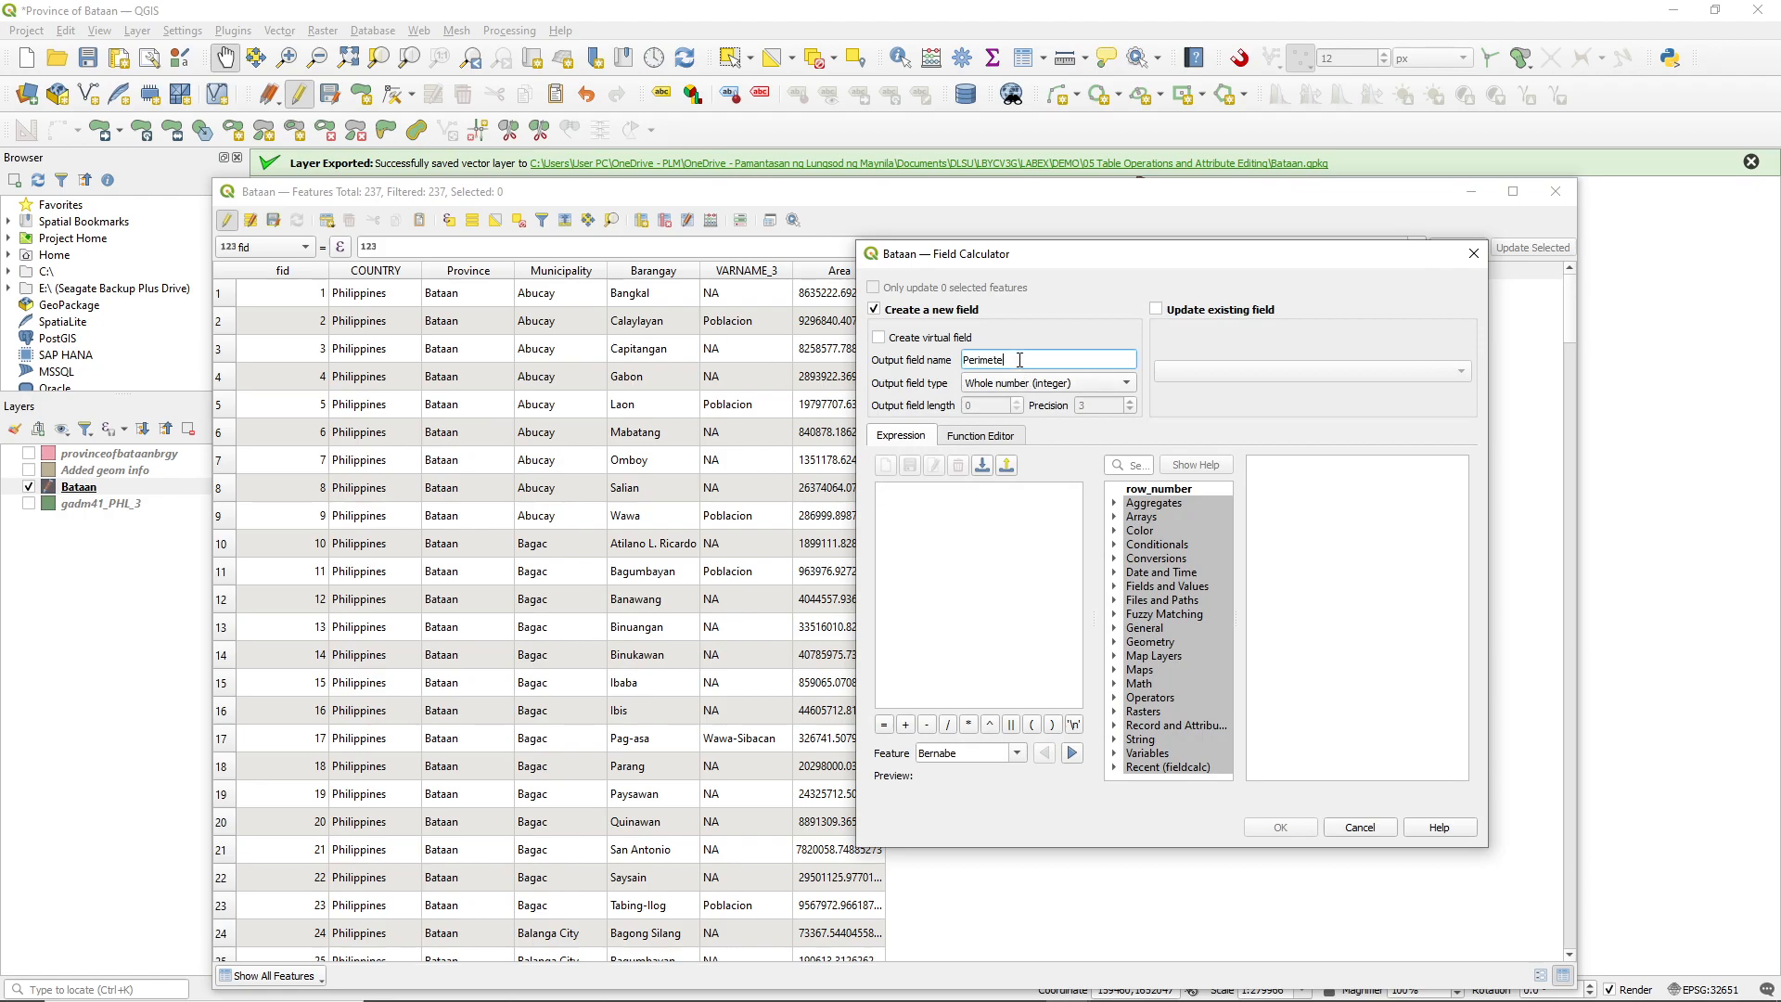
pyautogui.click(1020, 383)
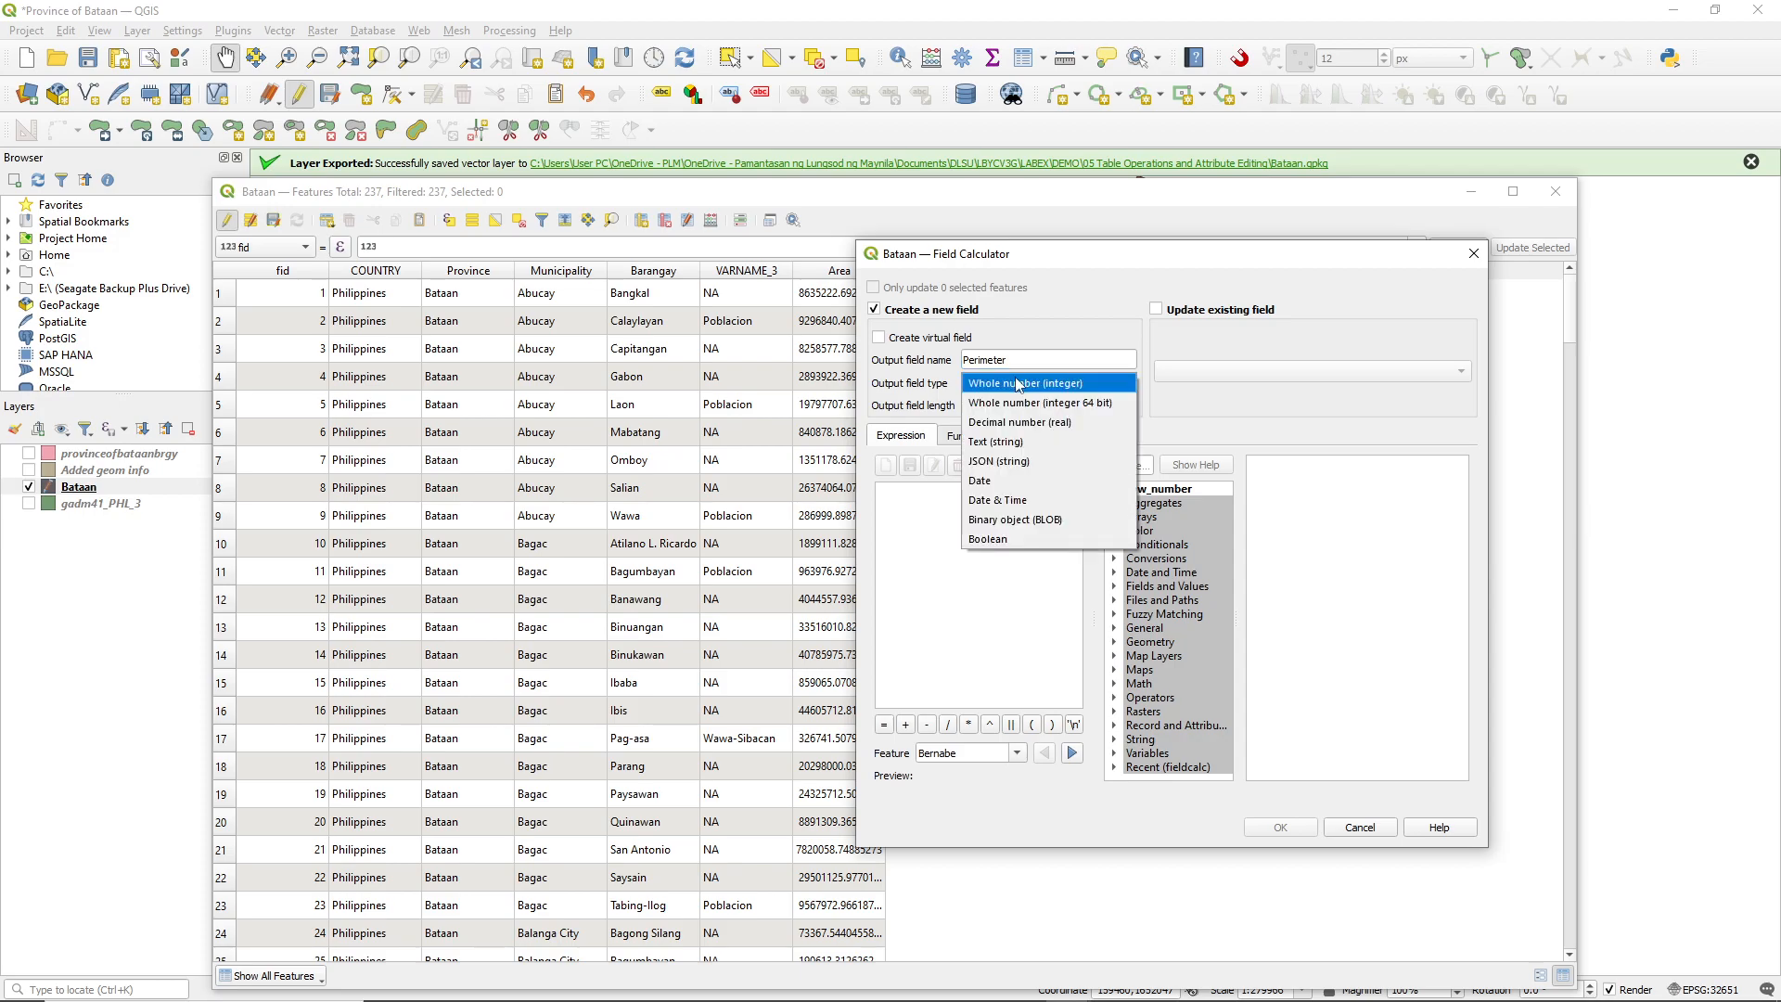
pyautogui.click(1018, 422)
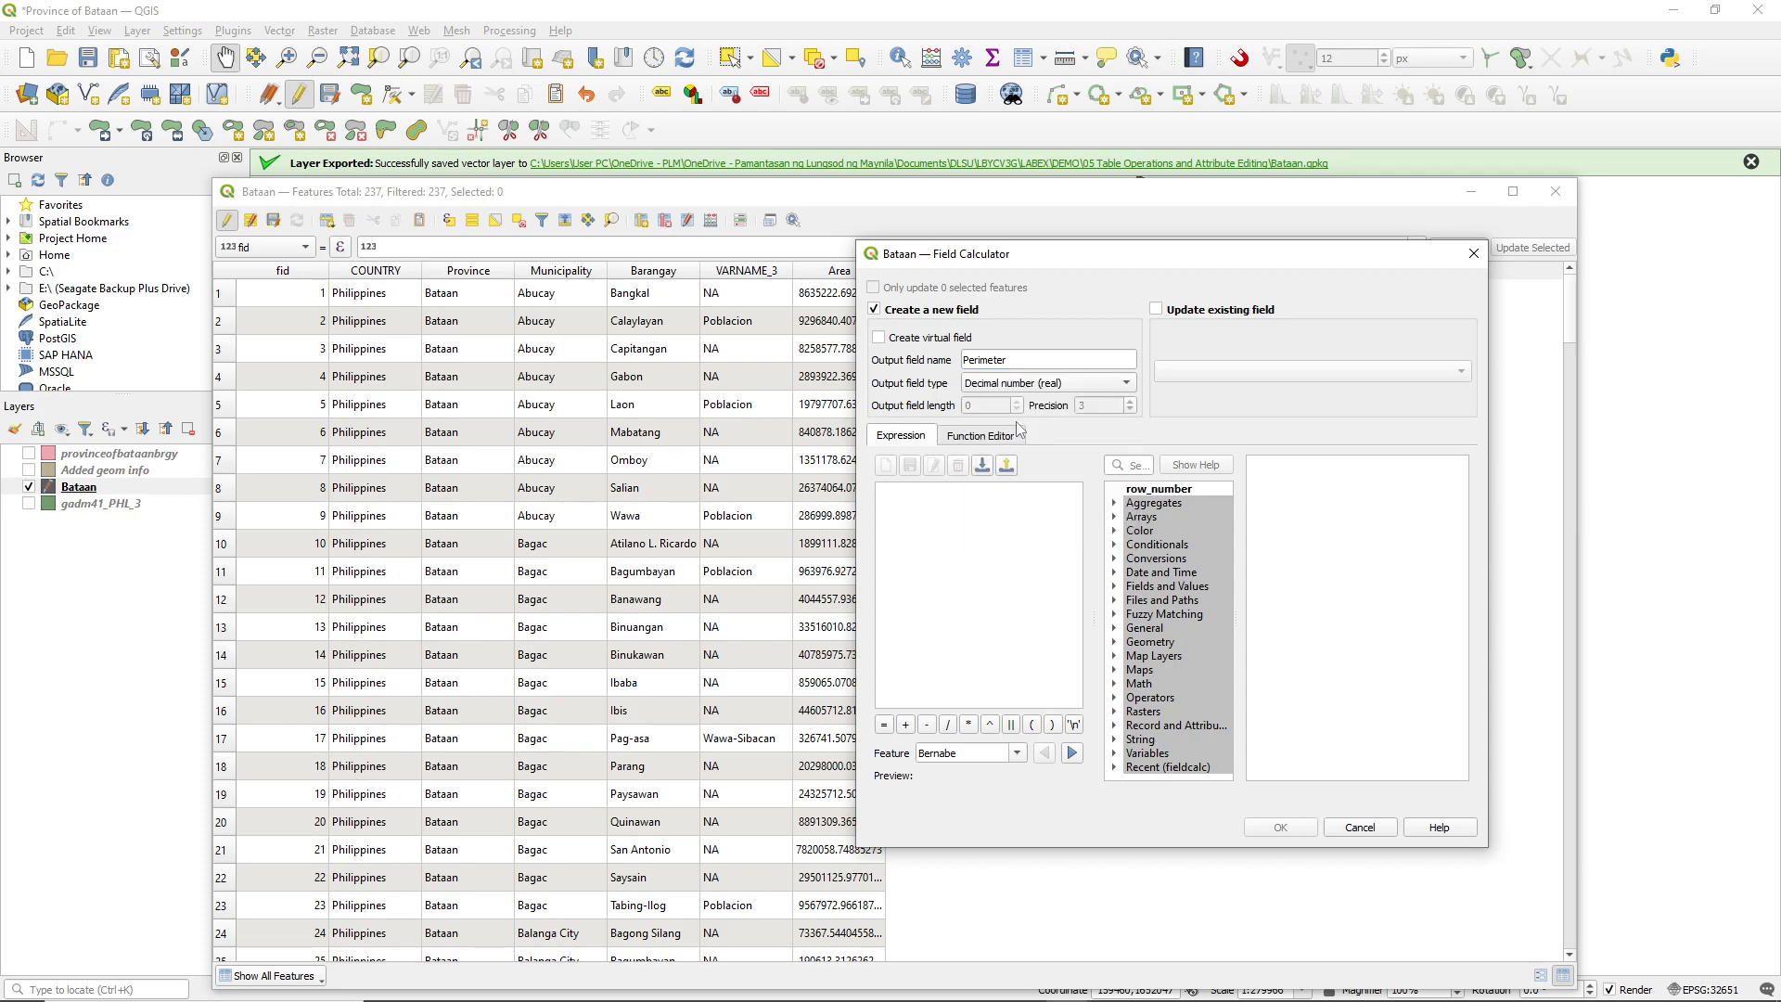
pyautogui.click(1139, 467)
pyautogui.write('peri')
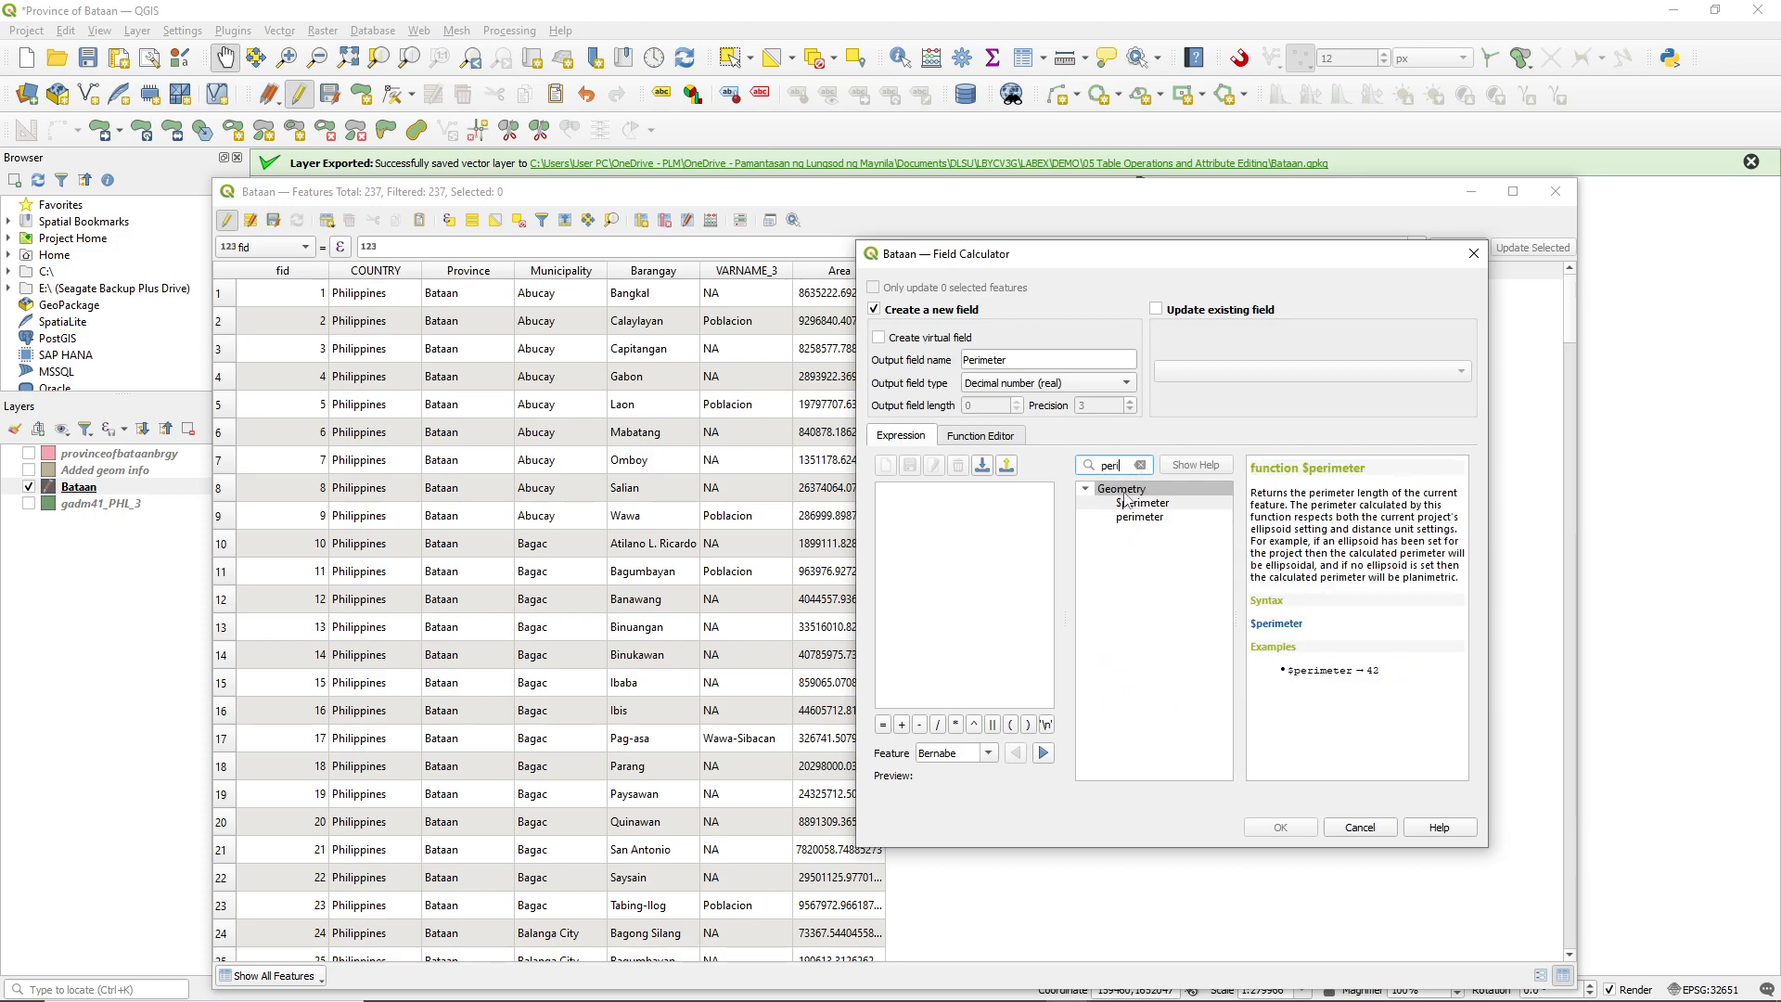
pyautogui.click(1134, 503)
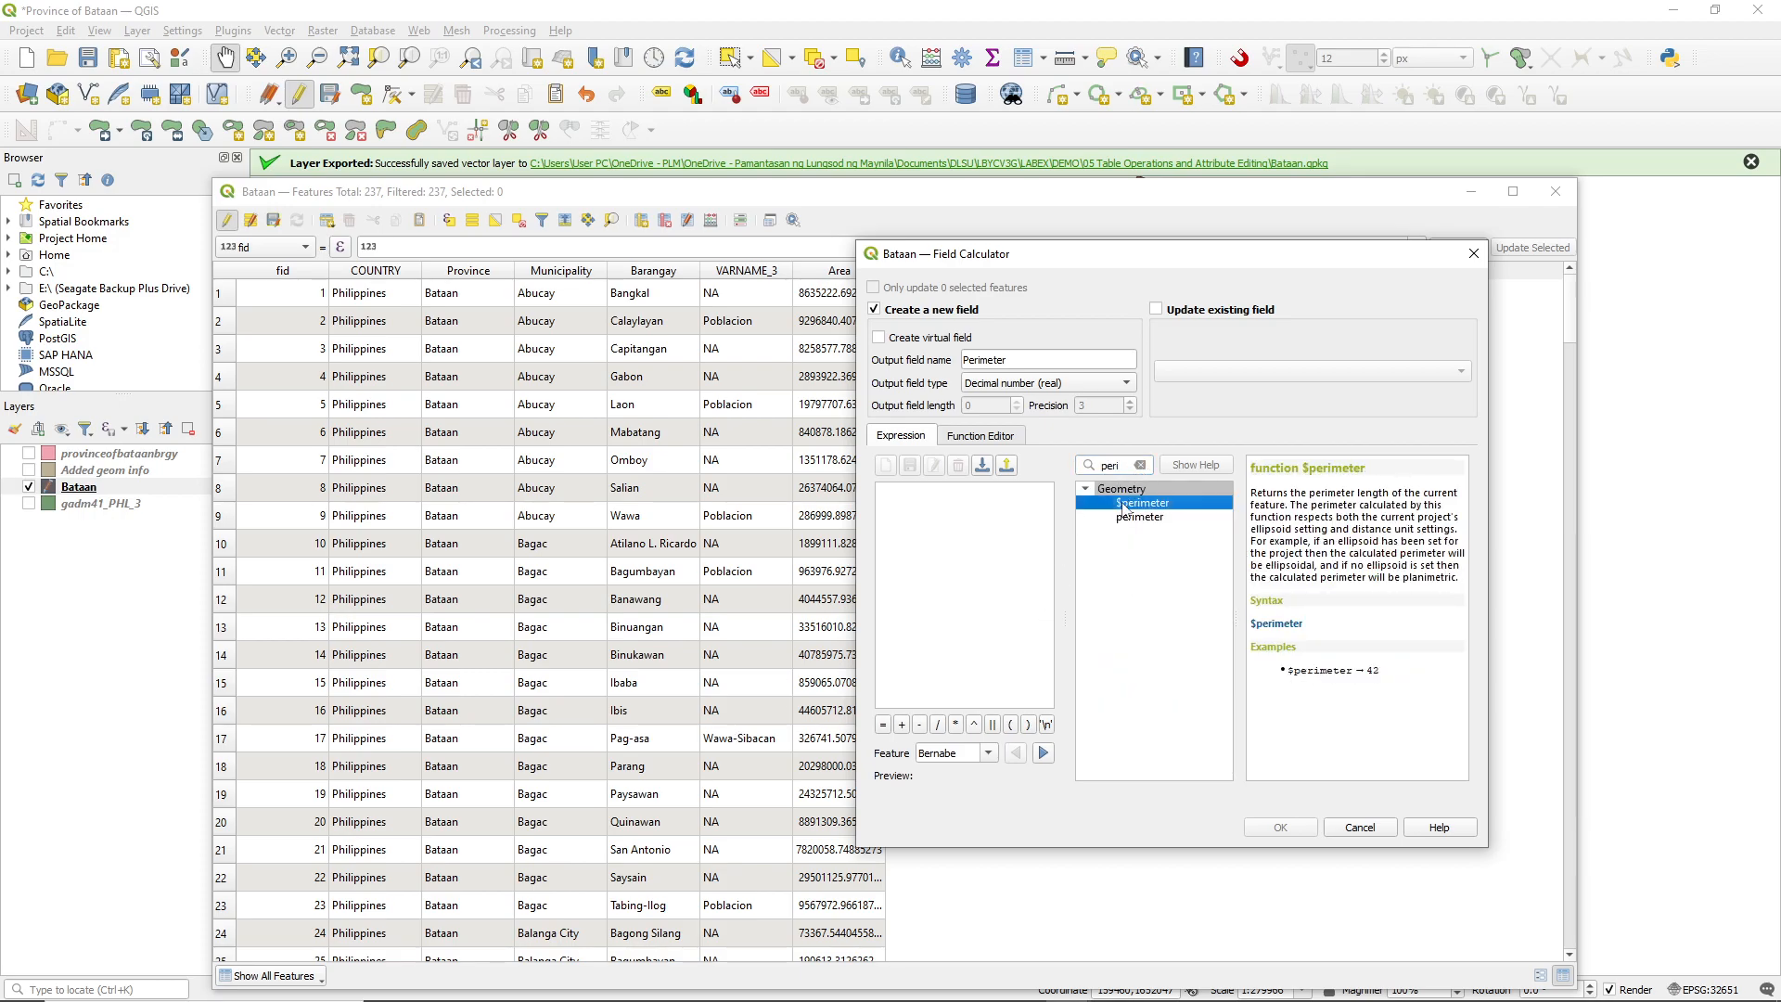
pyautogui.doubleClick(1127, 503)
pyautogui.click(1297, 831)
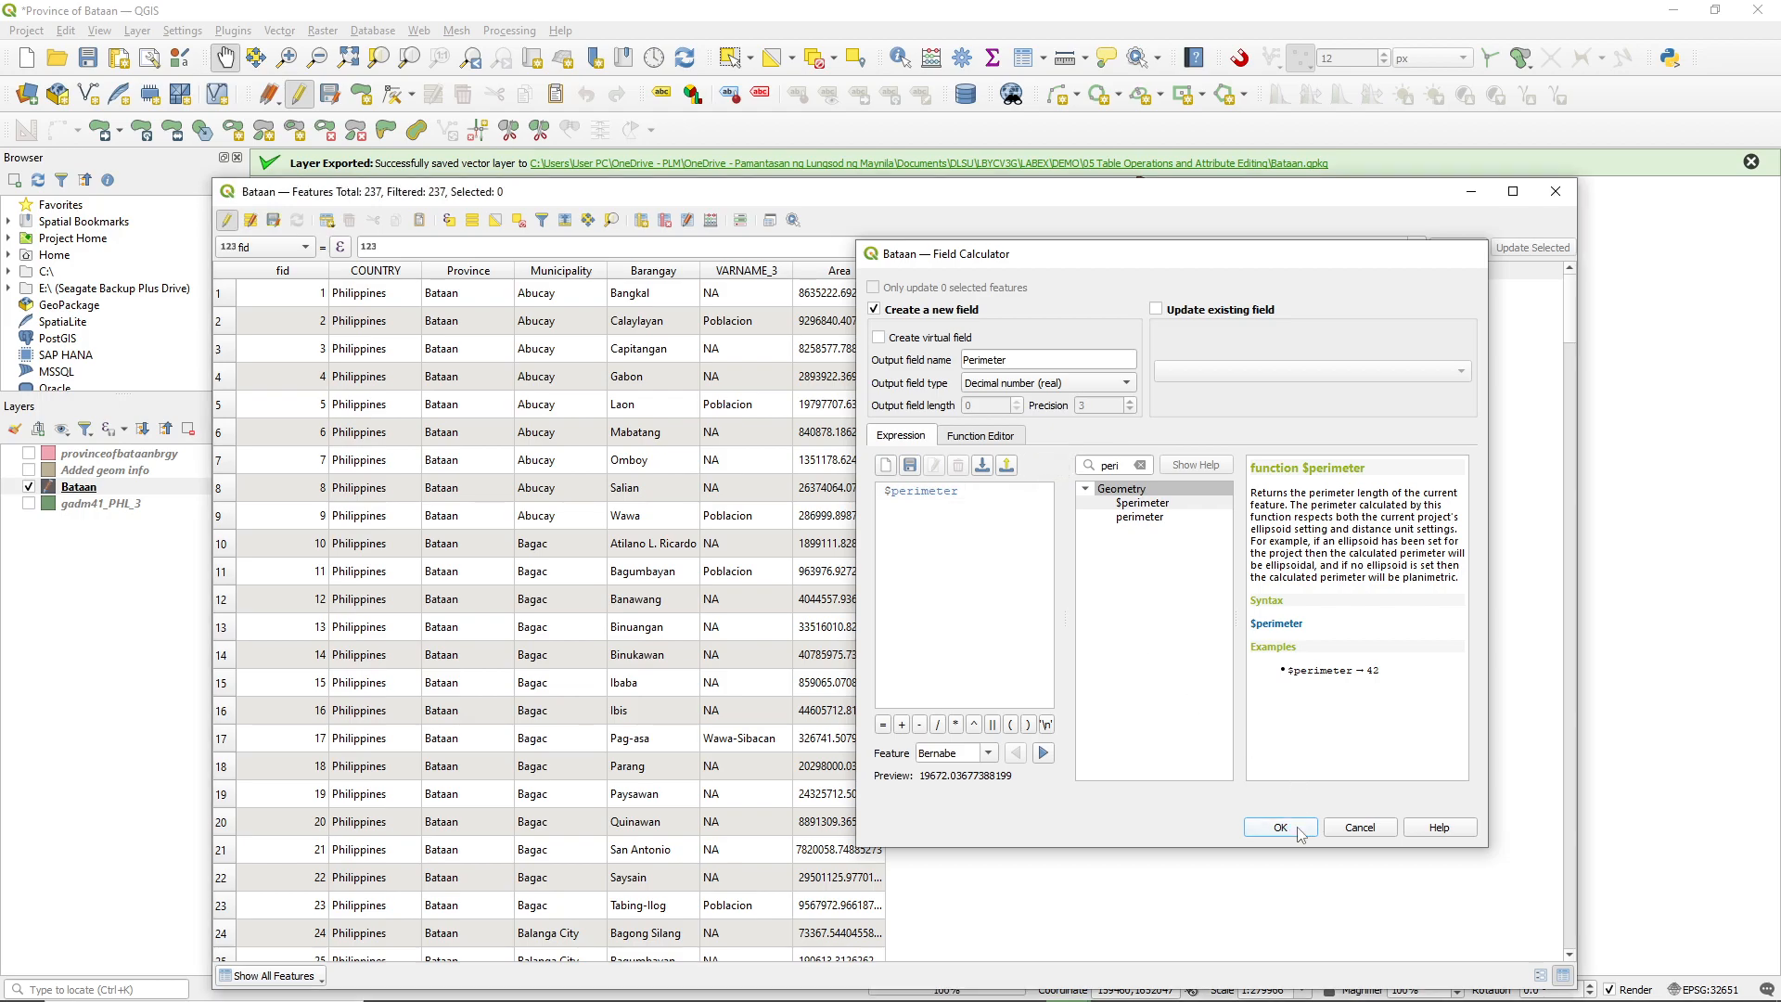
pyautogui.doubleClick(725, 323)
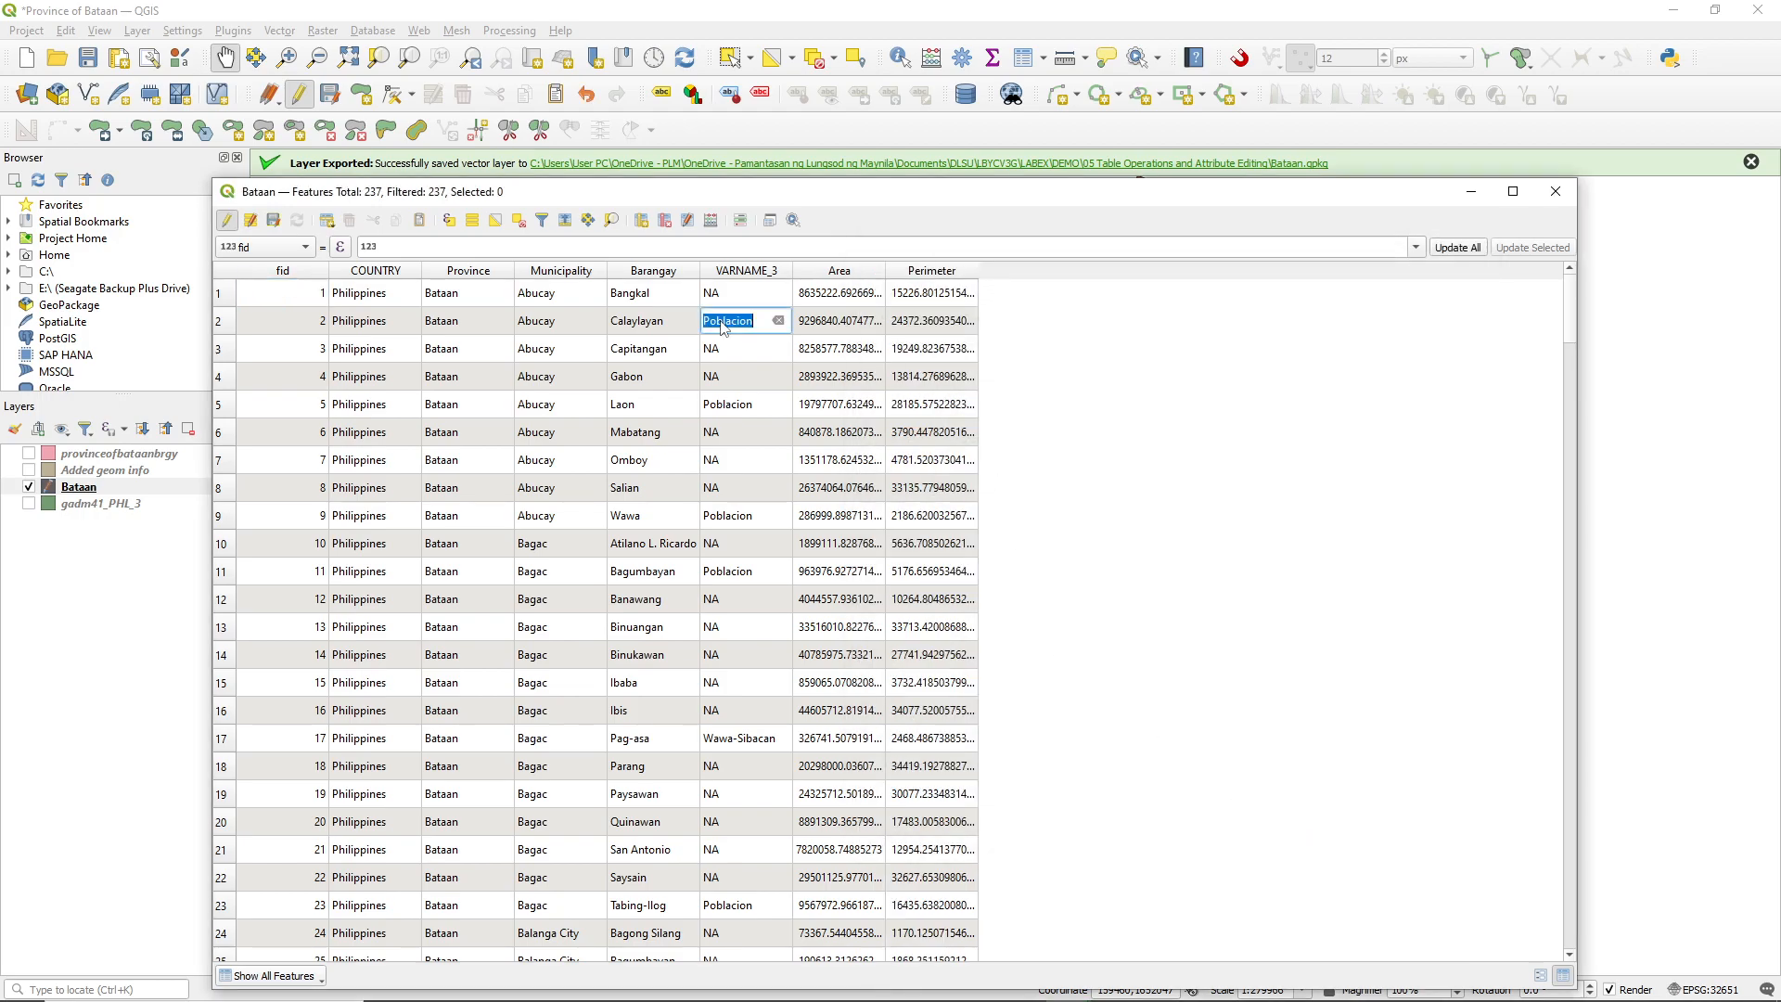
pyautogui.doubleClick(778, 406)
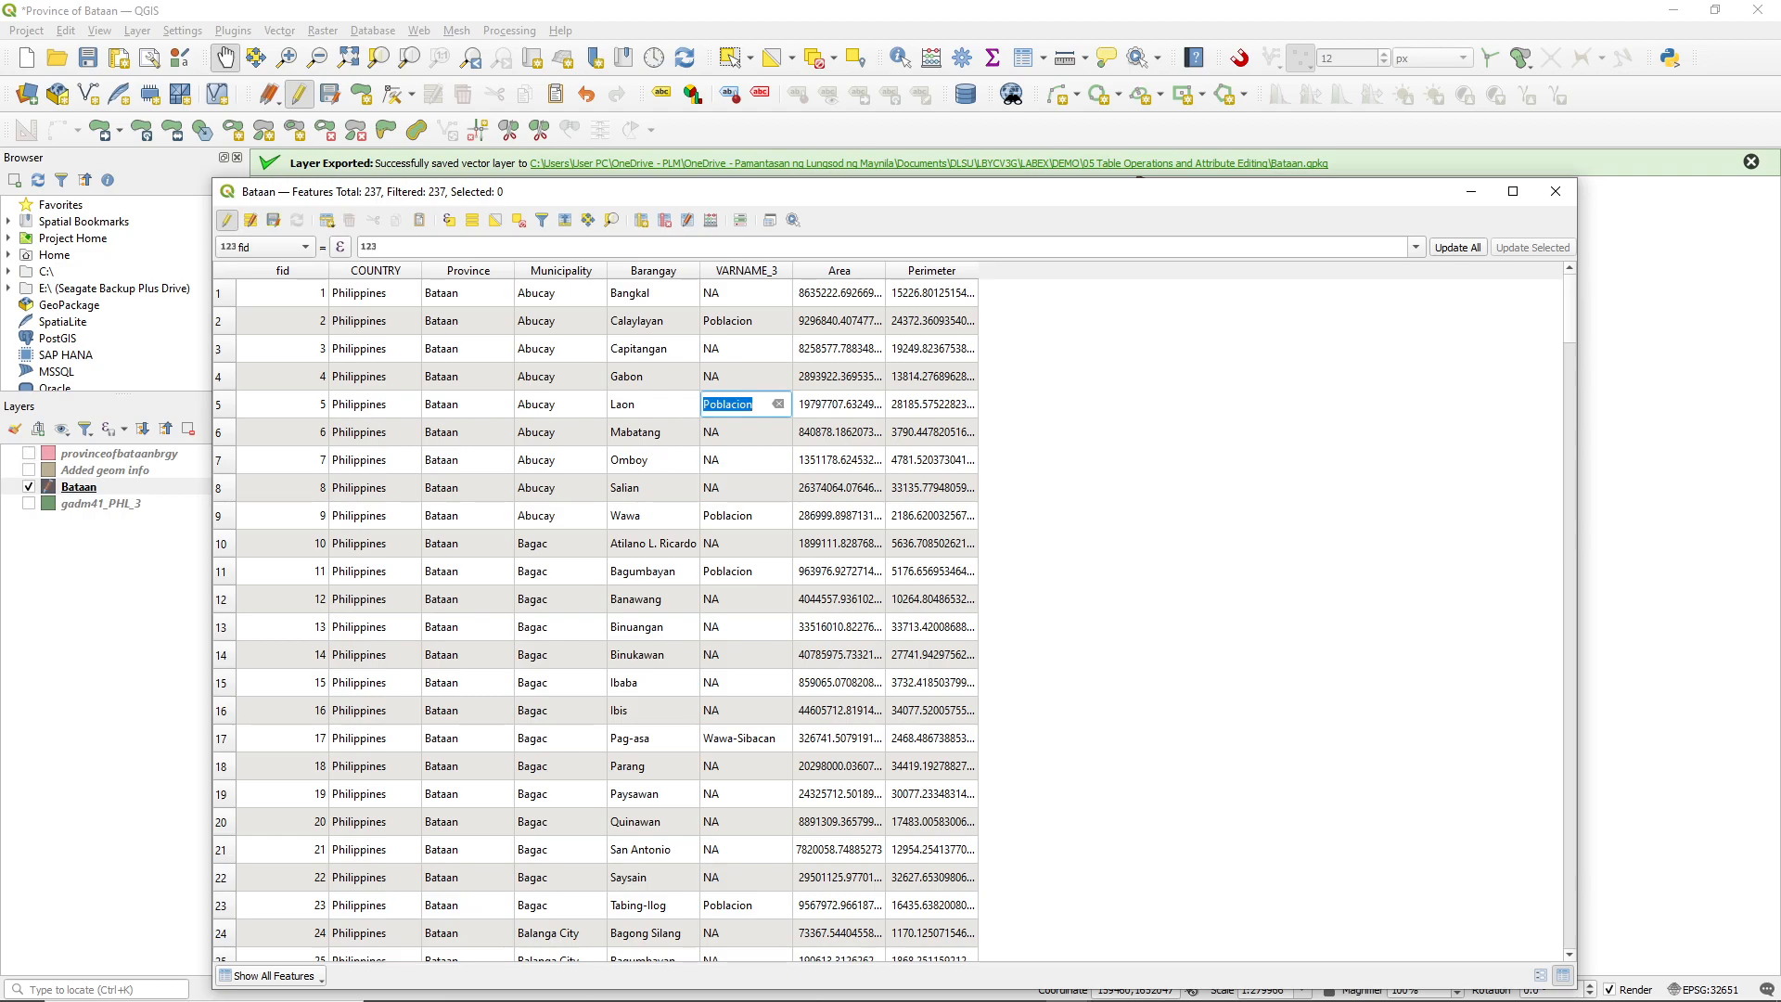
pyautogui.click(279, 30)
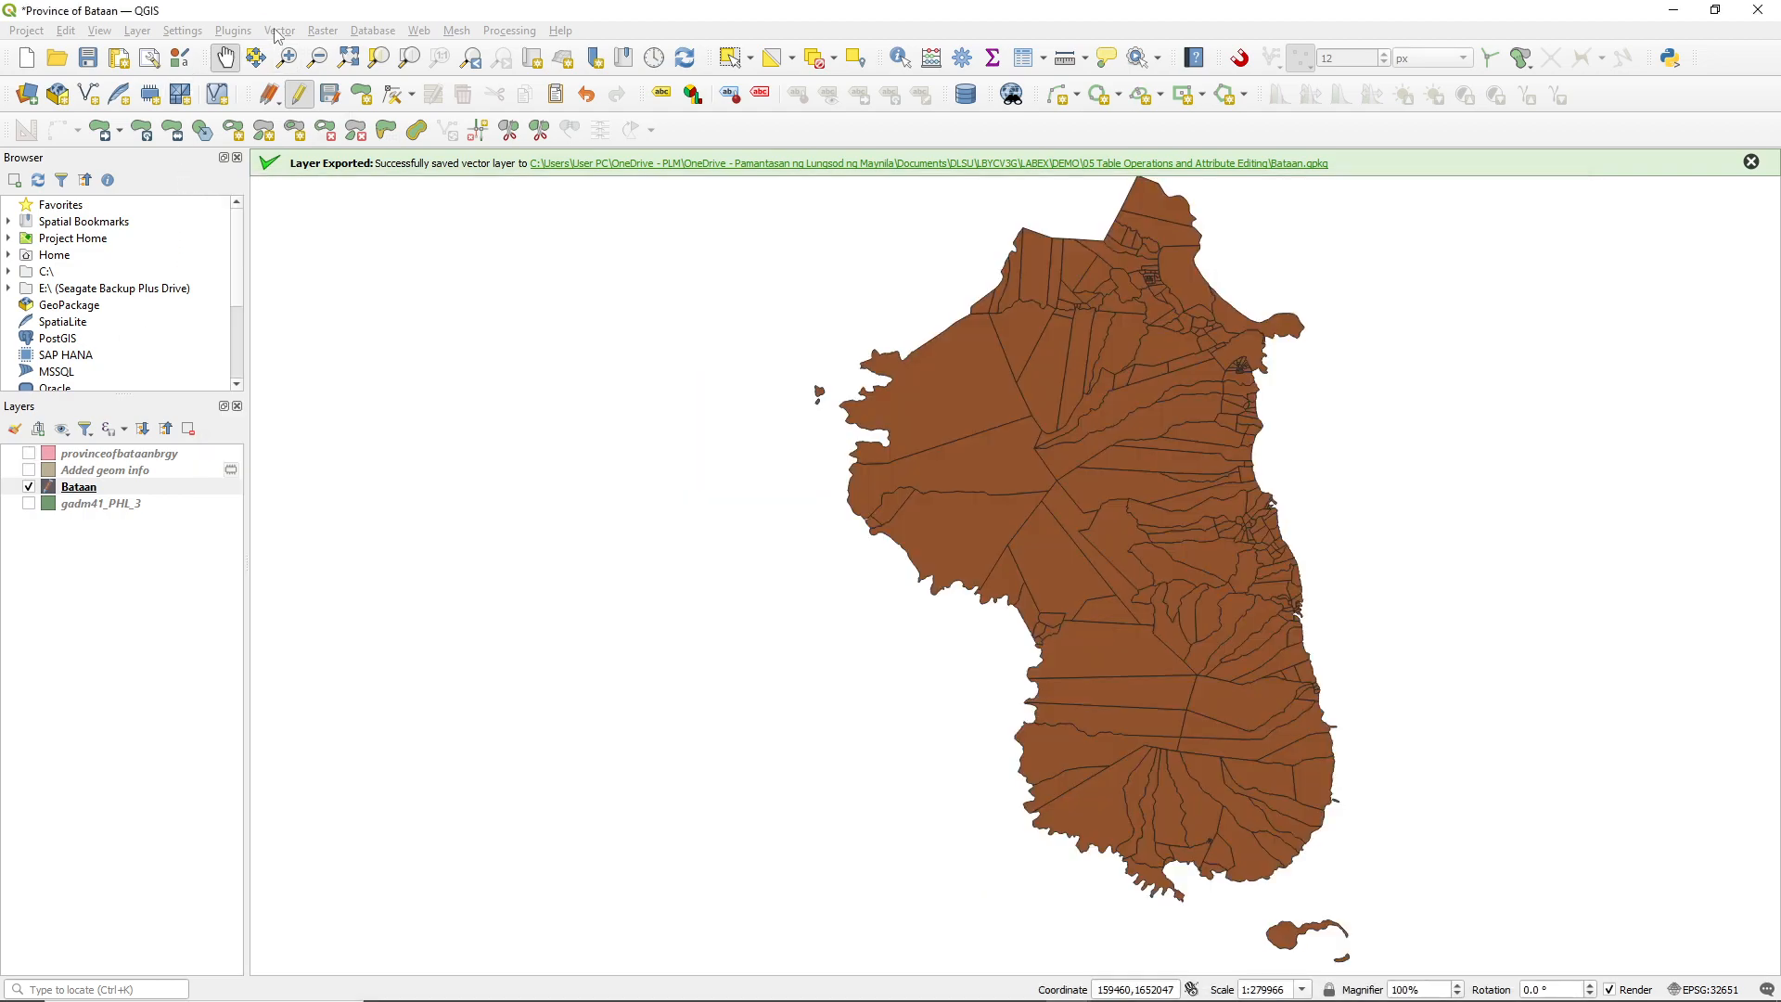
pyautogui.moveTo(290, 71)
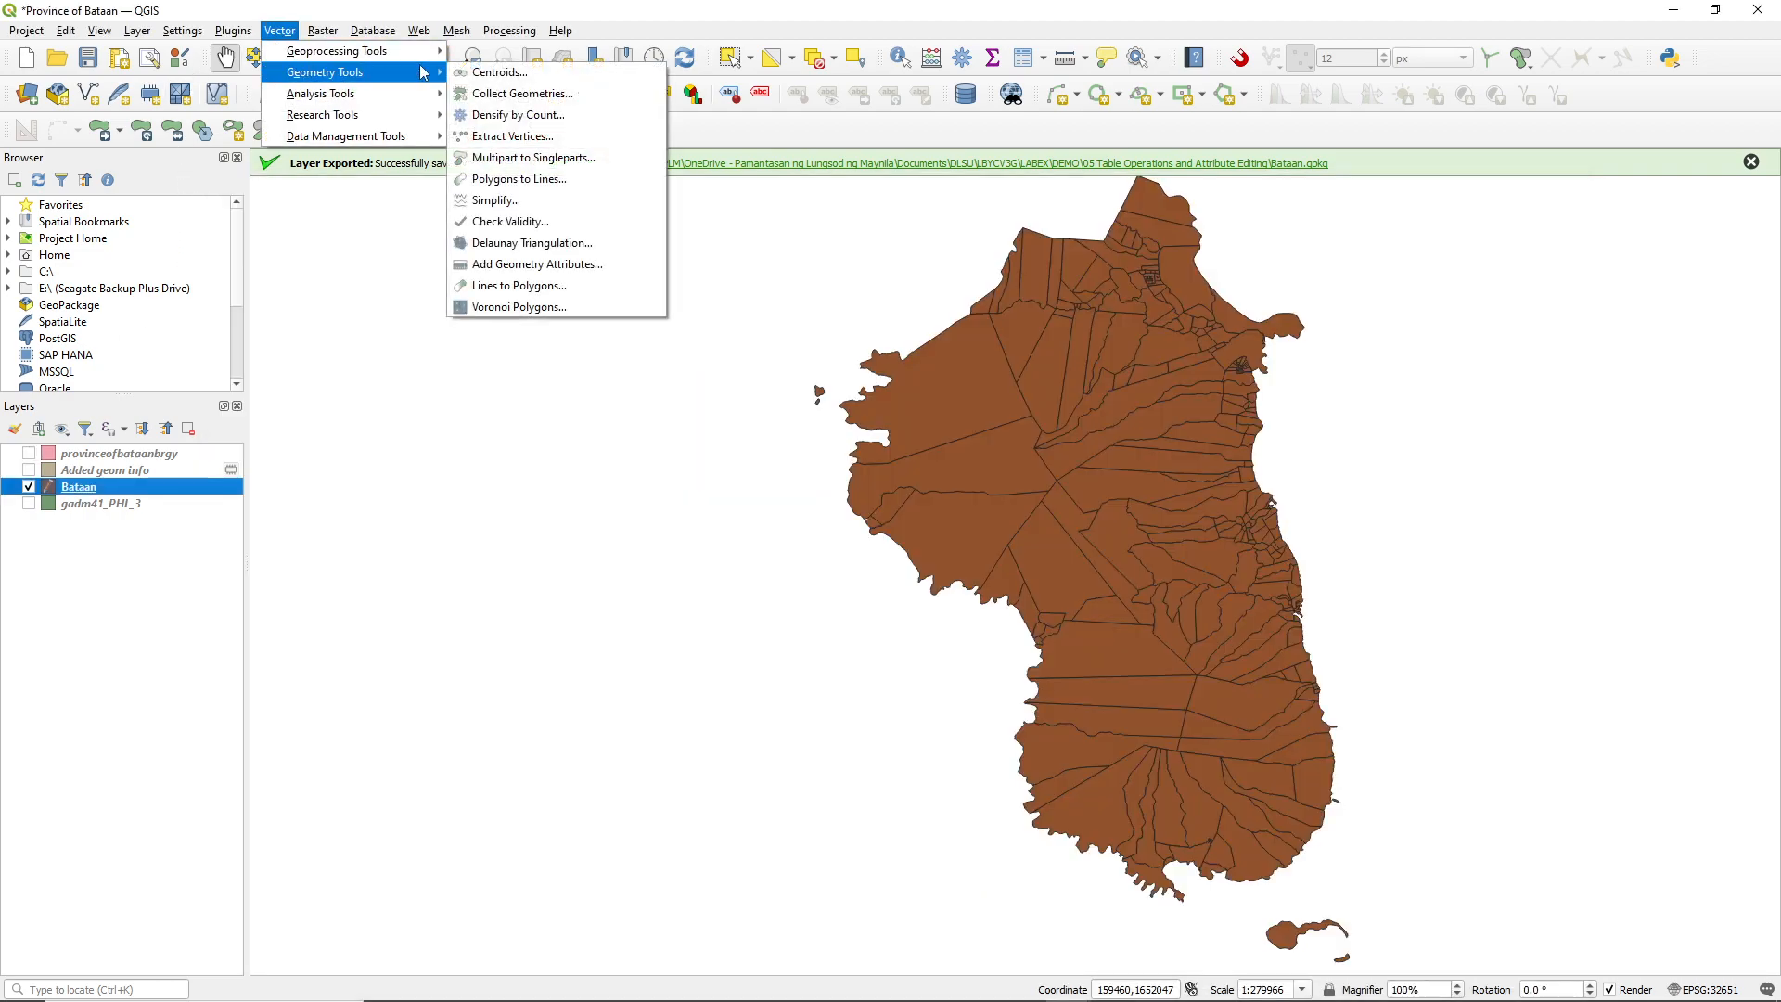
pyautogui.click(542, 269)
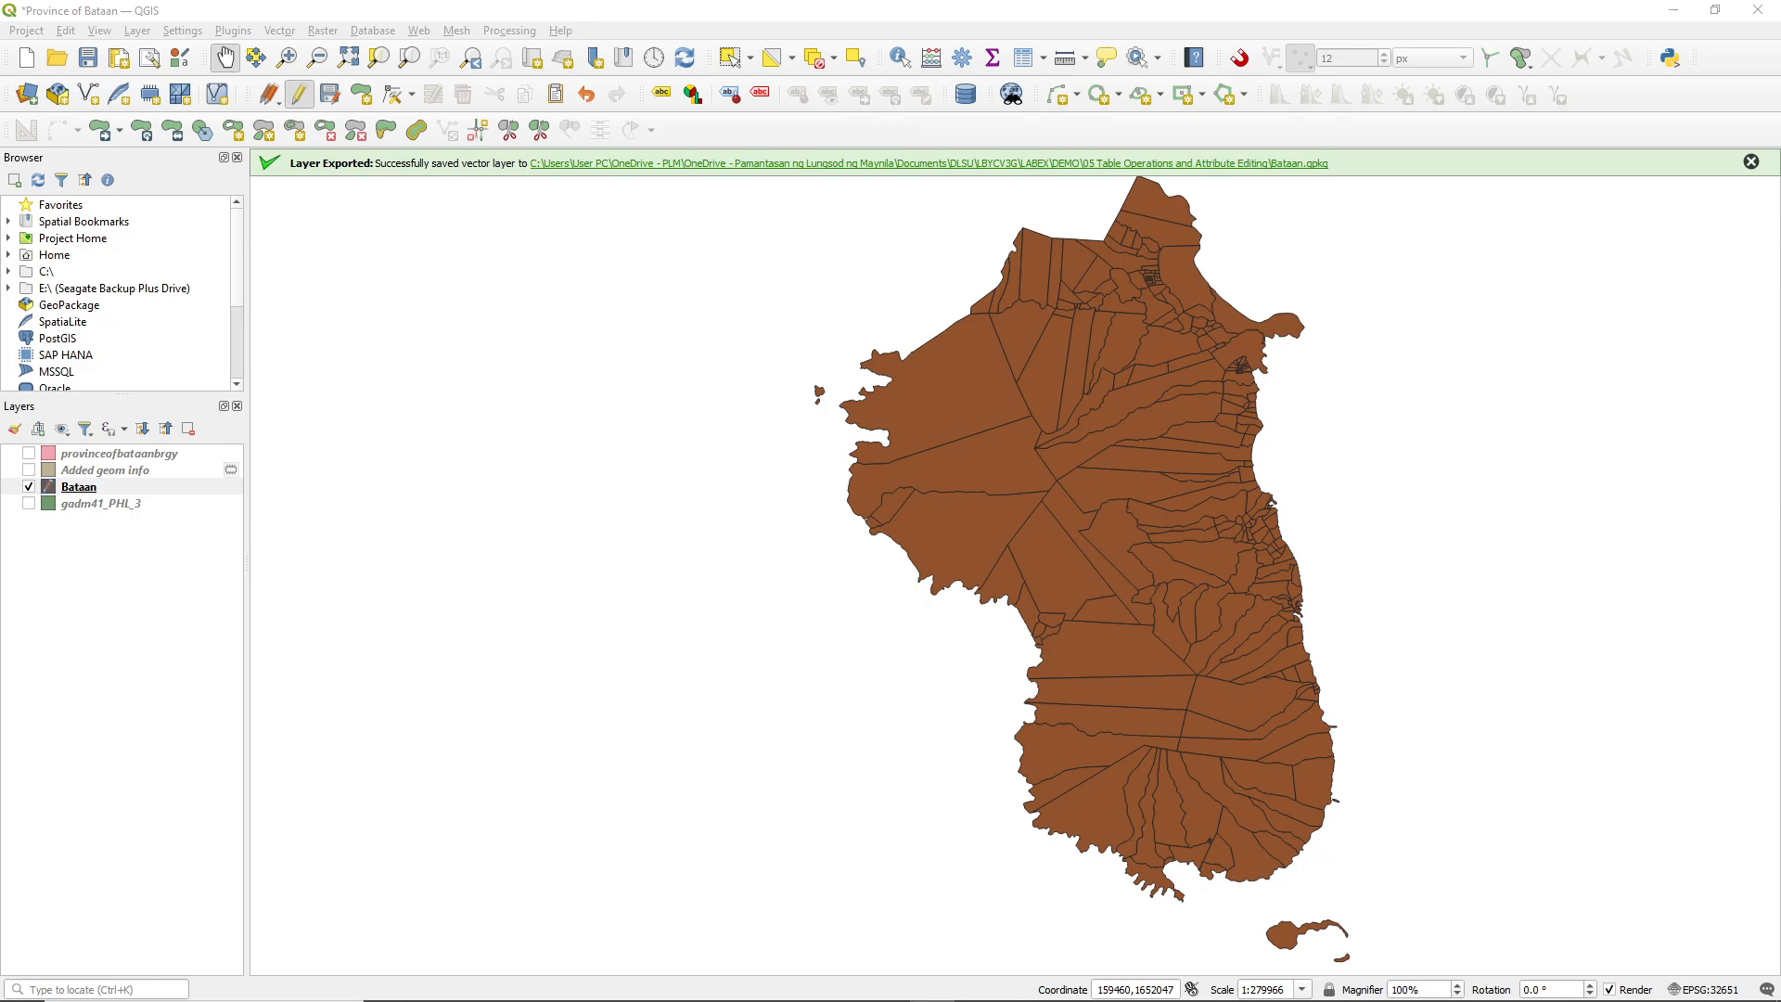
pyautogui.press('F6')
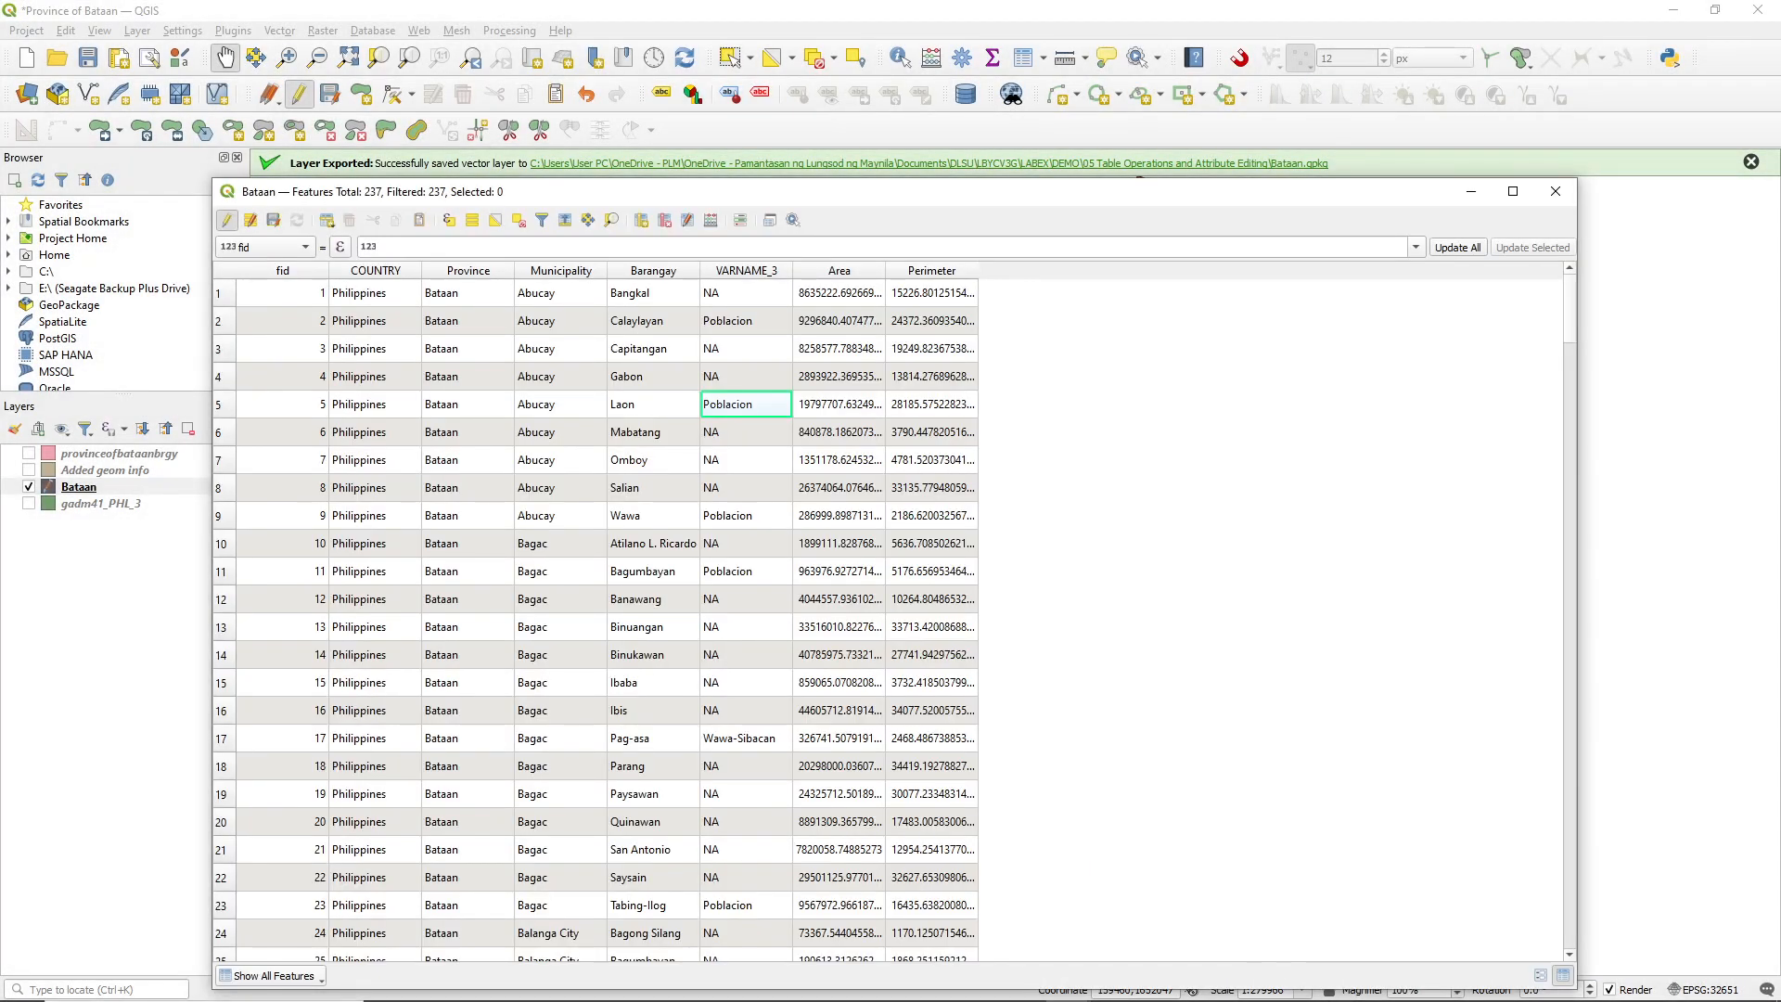
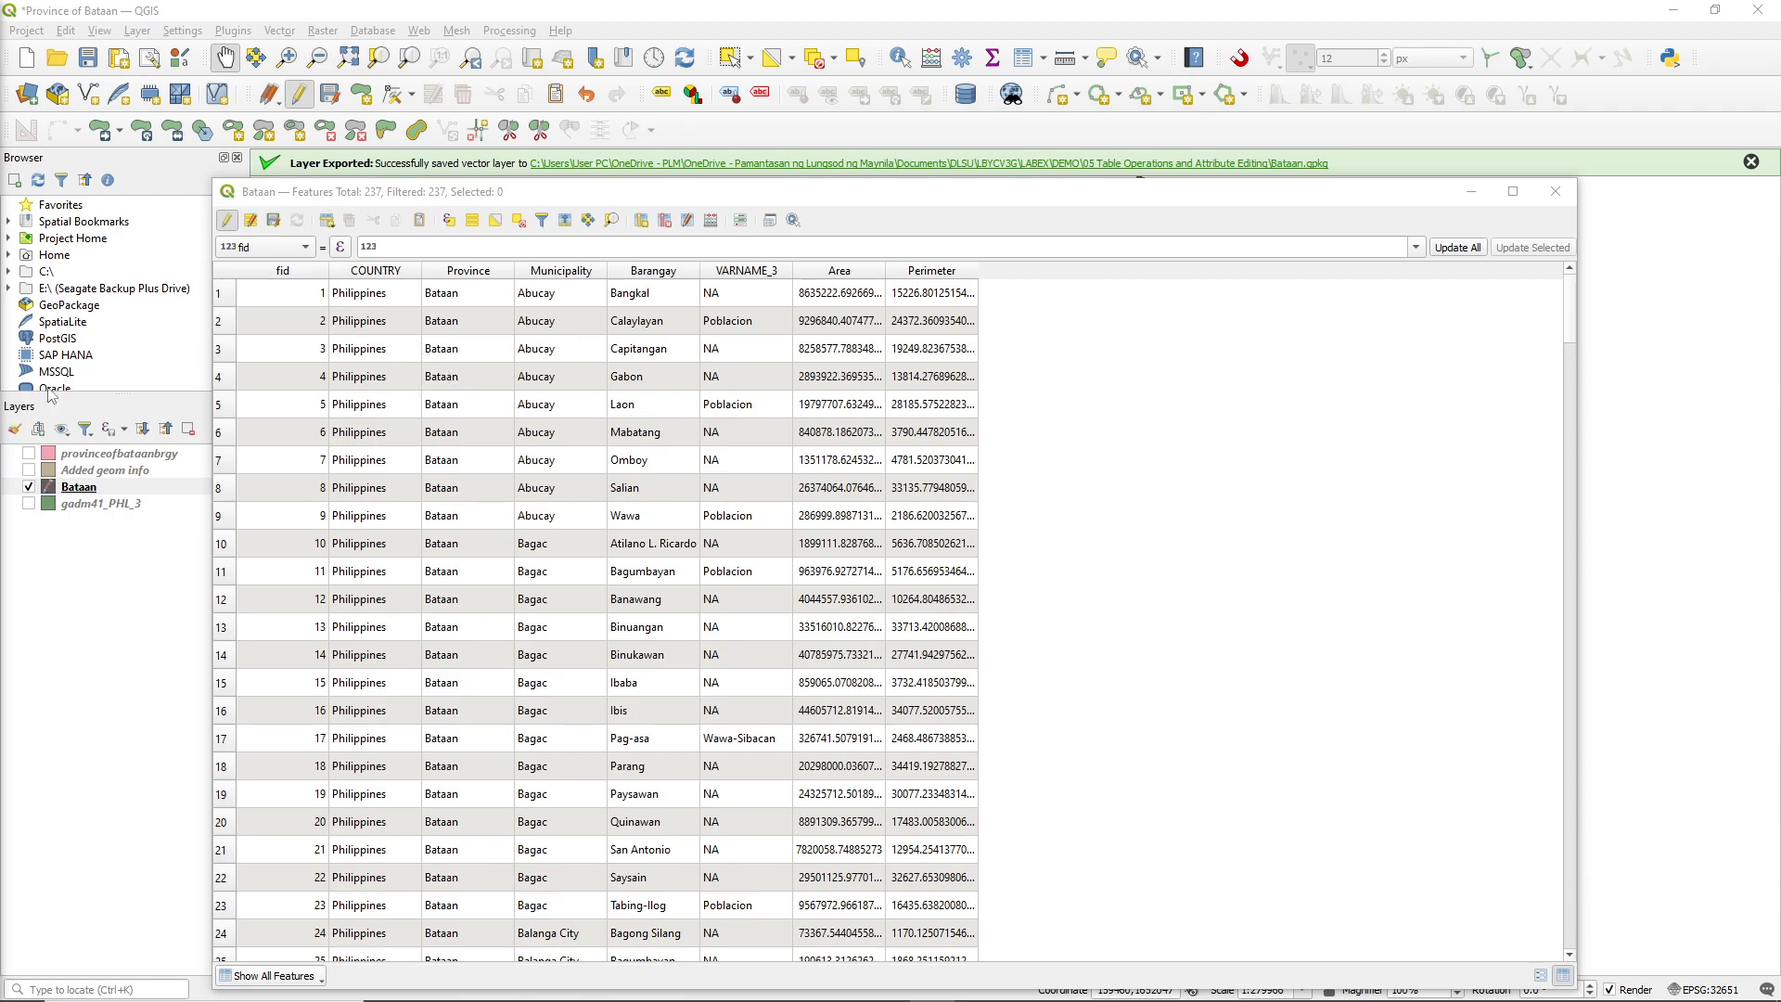
# - Save the Bataan layer edits, end editing and close its attribute table
pyautogui.click(273, 224)
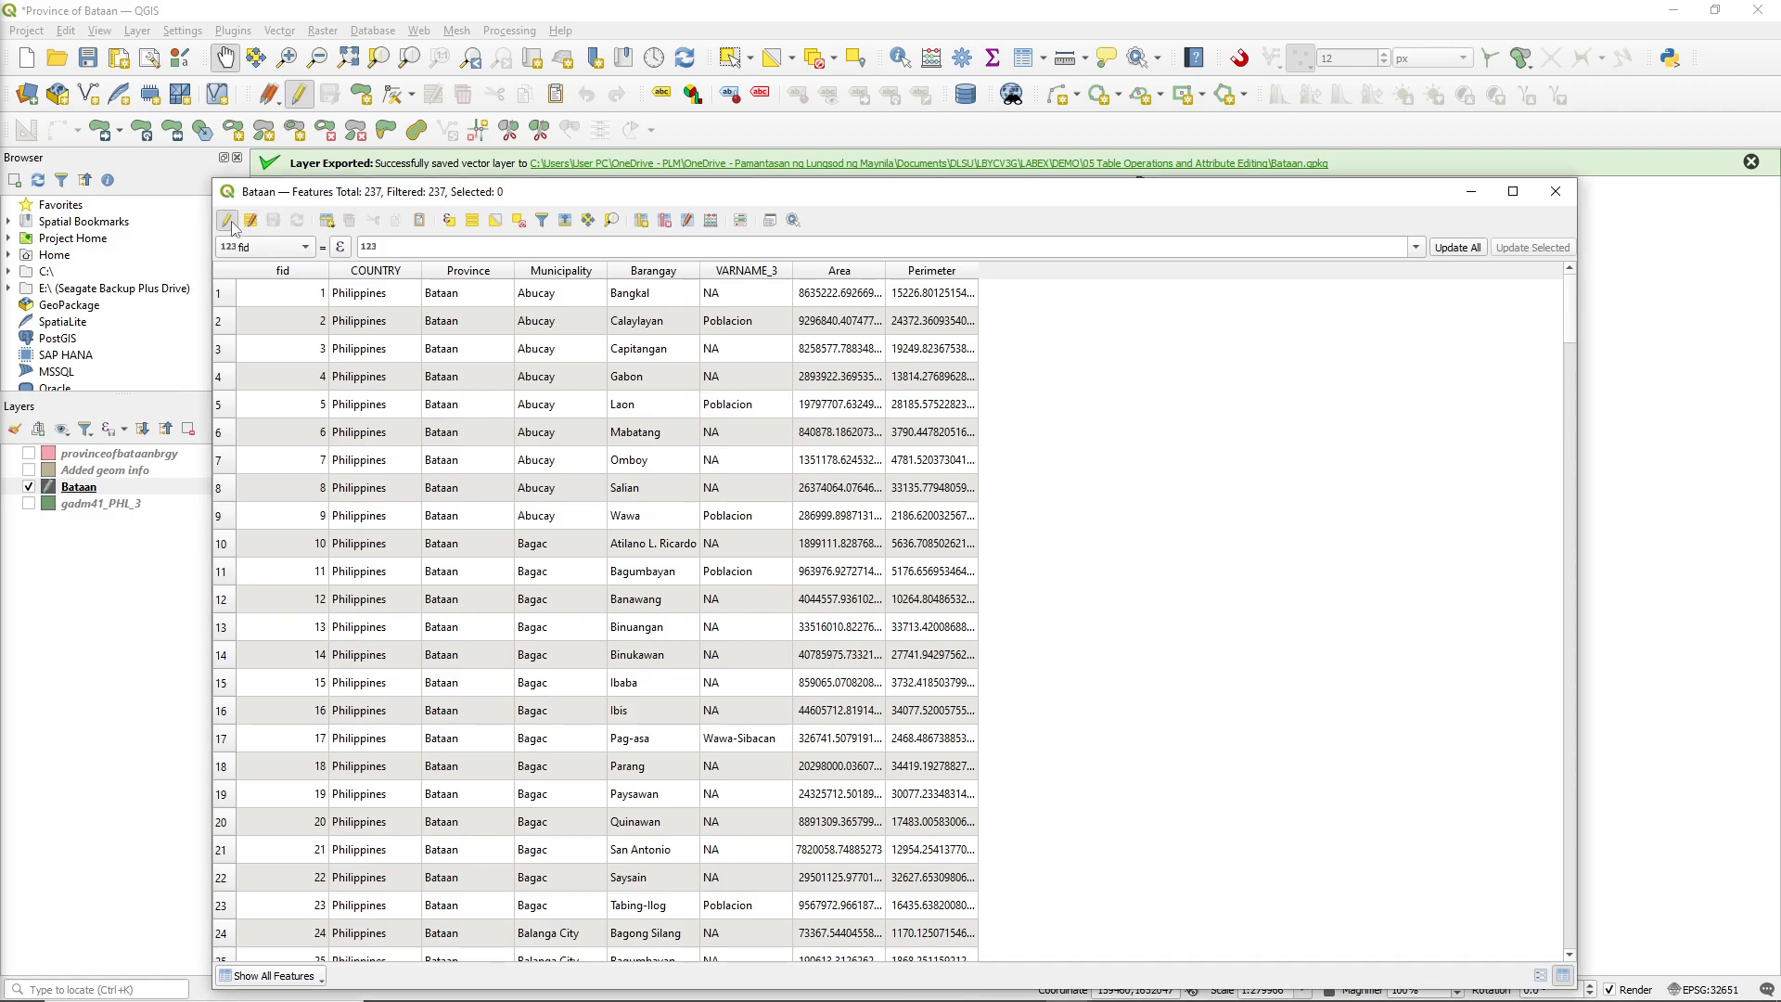
pyautogui.click(231, 221)
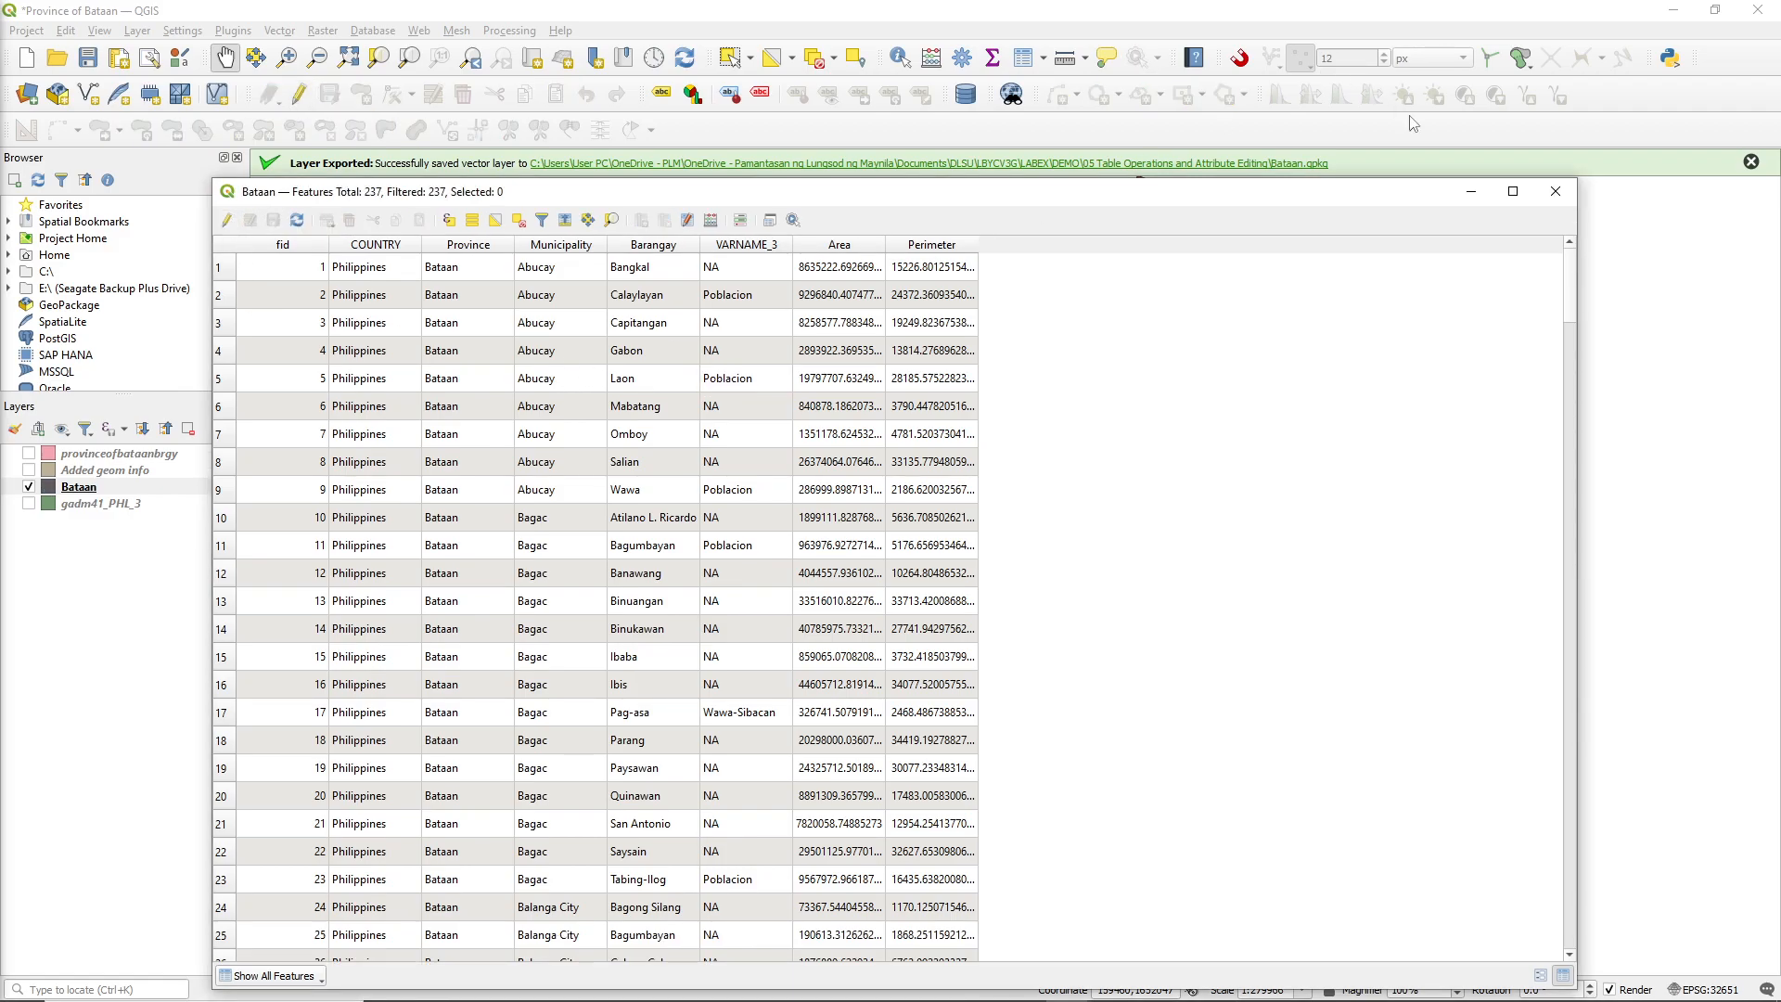
pyautogui.click(1555, 191)
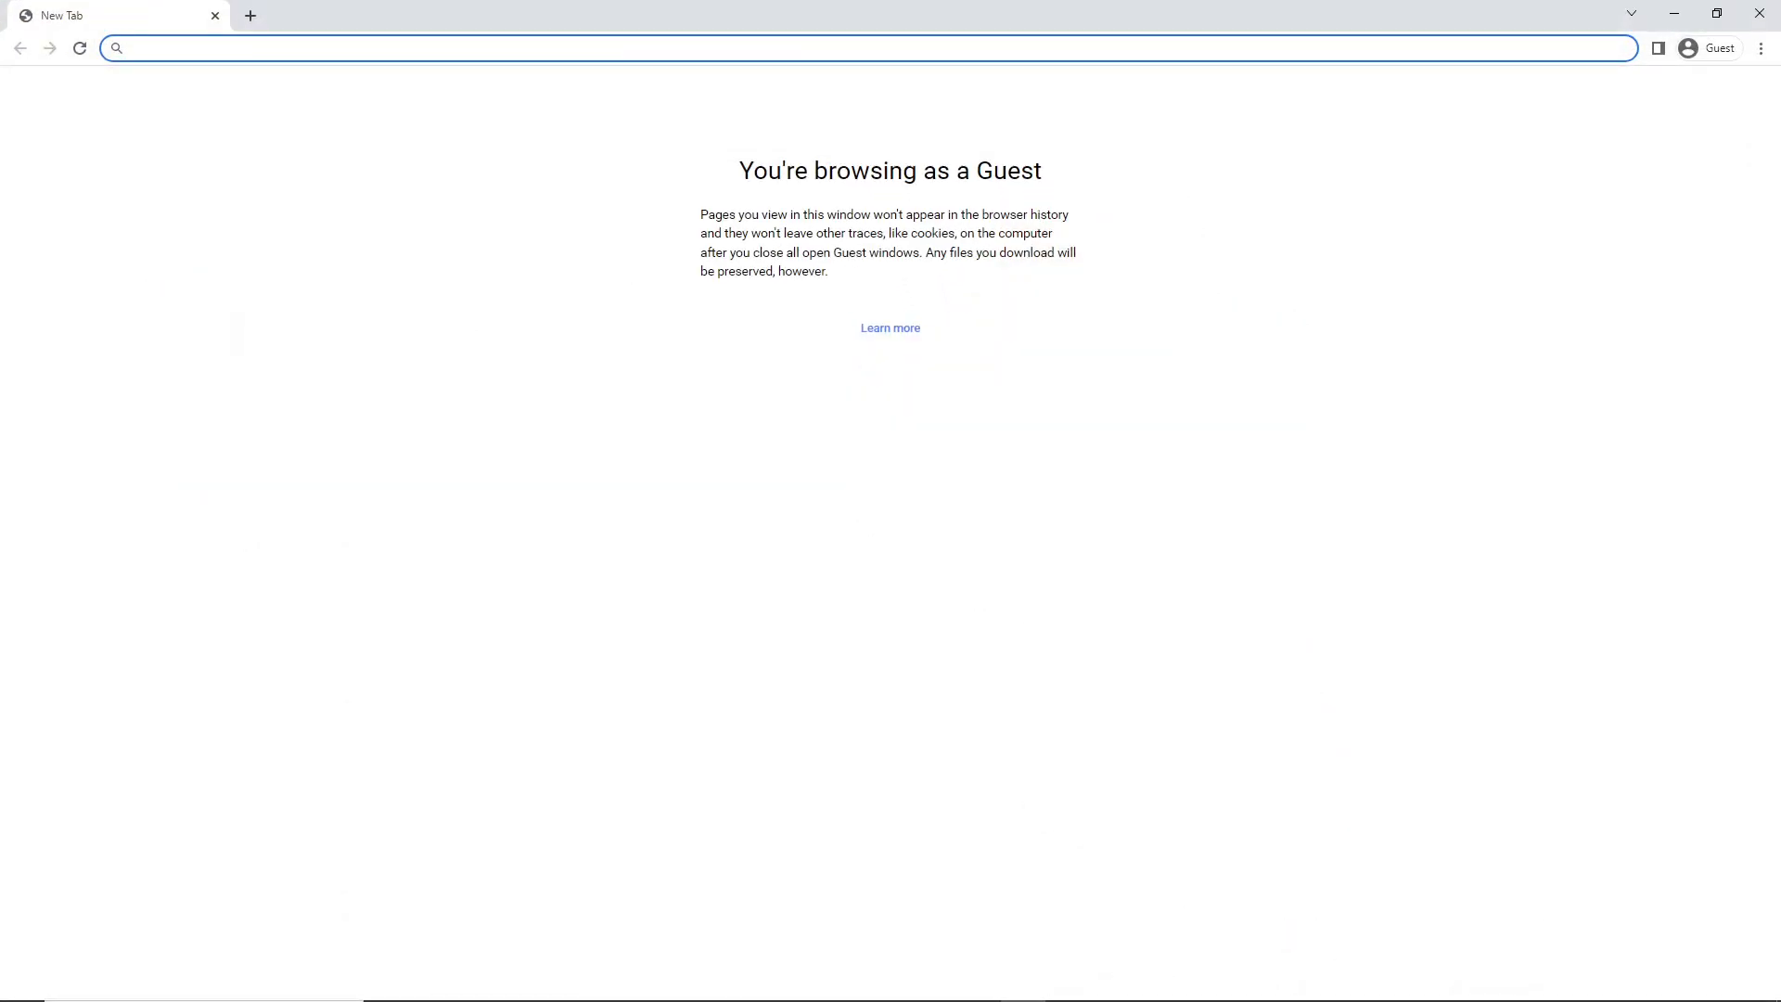
# - Switch to the Chrome browser, search Google for PSA and open the Philippine Statistics Authority website
pyautogui.write('PSA')
pyautogui.press('Return')
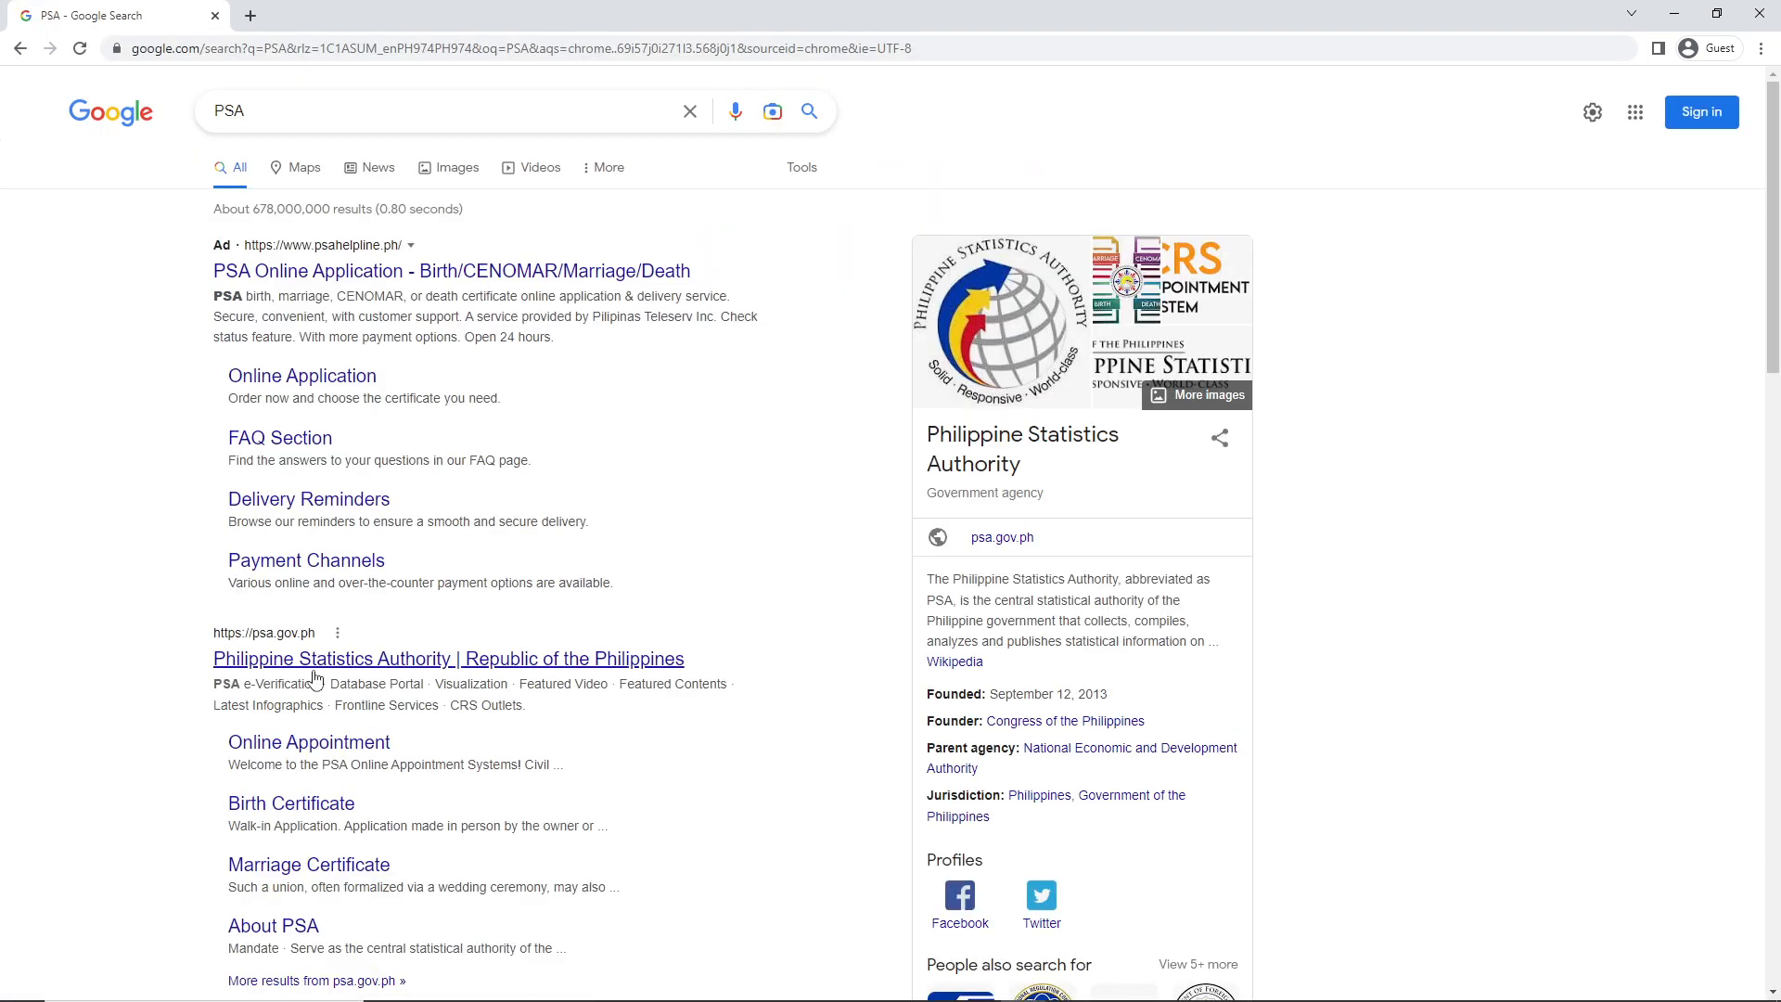
pyautogui.click(299, 660)
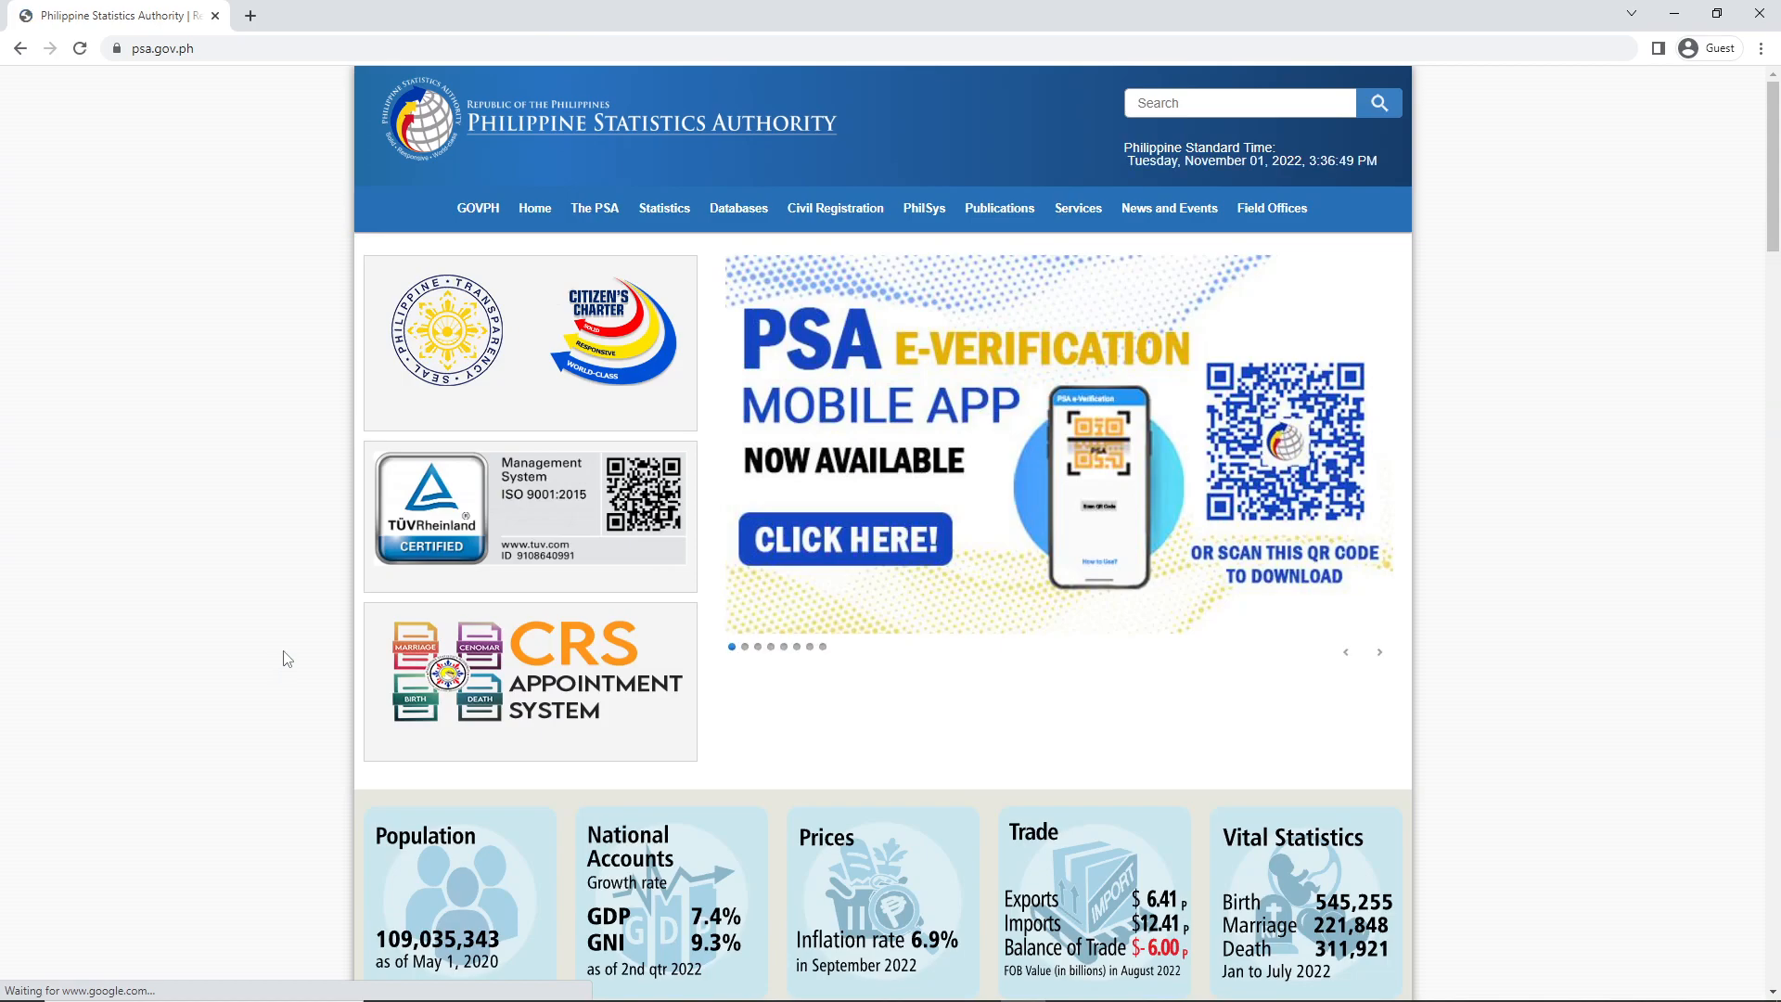
# - Open the site's Population page on the 2020 census counts and download the Region III attachment
pyautogui.scroll(-7, 287, 658)
pyautogui.click(453, 424)
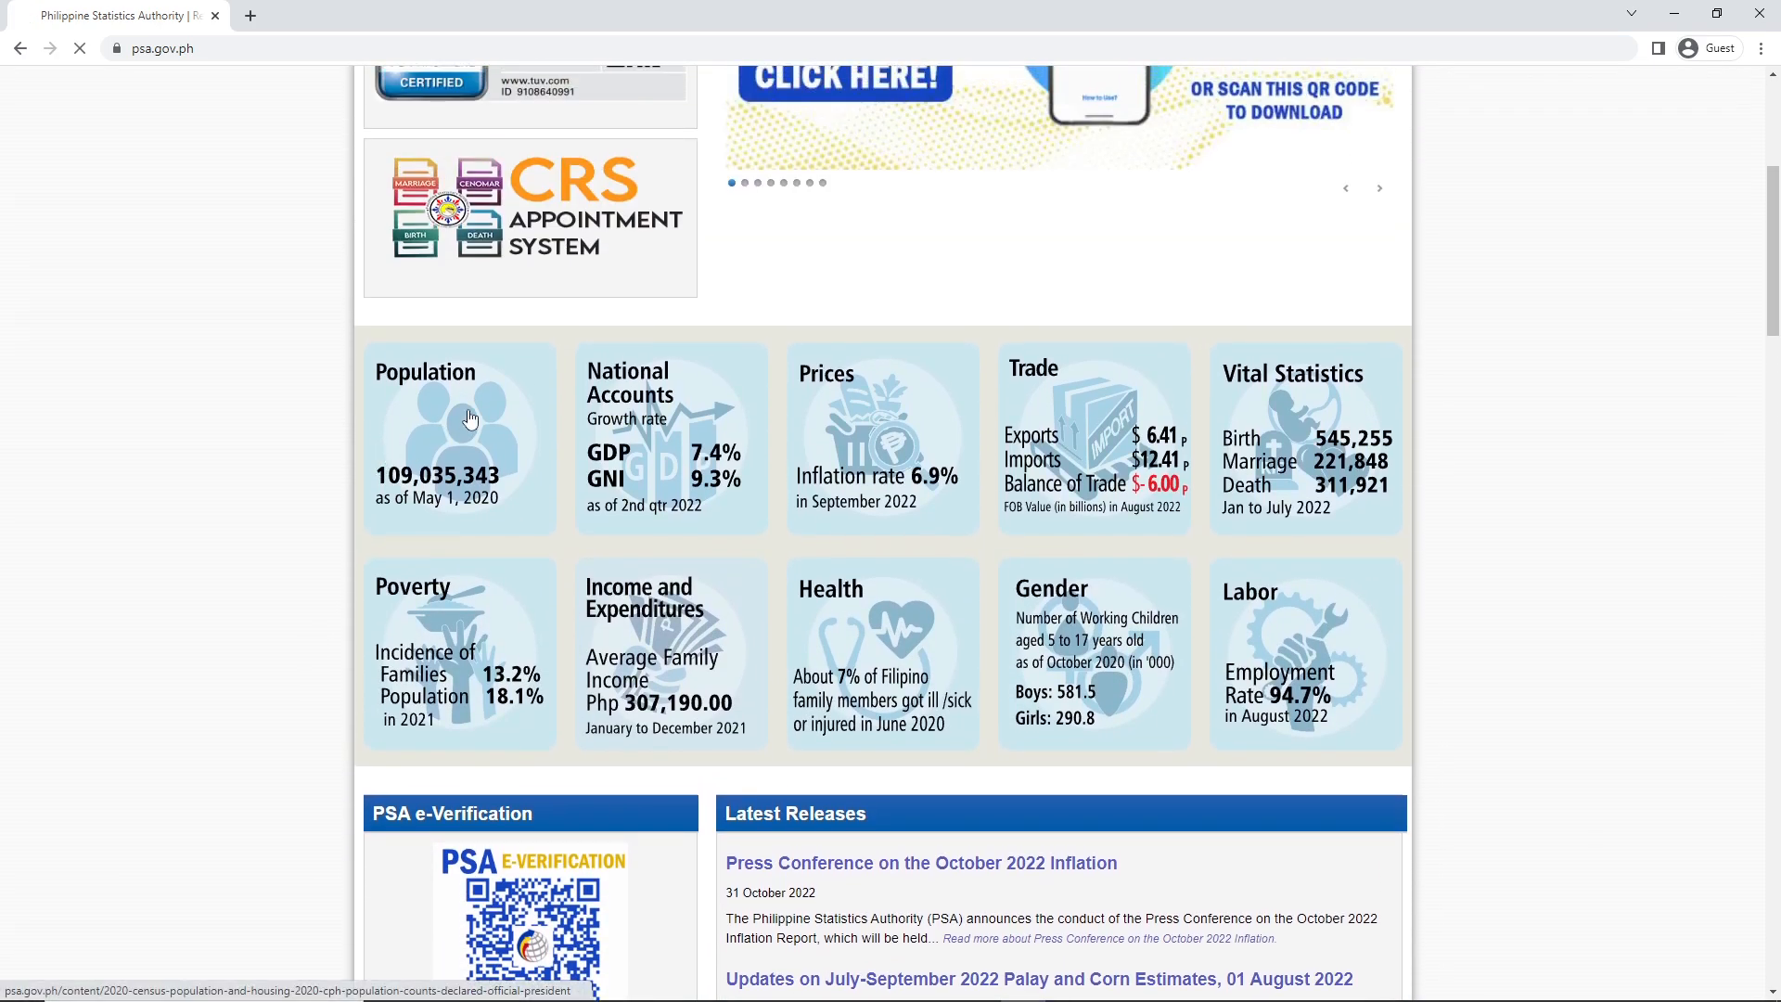
pyautogui.scroll(-10, 509, 421)
pyautogui.scroll(-4, 509, 420)
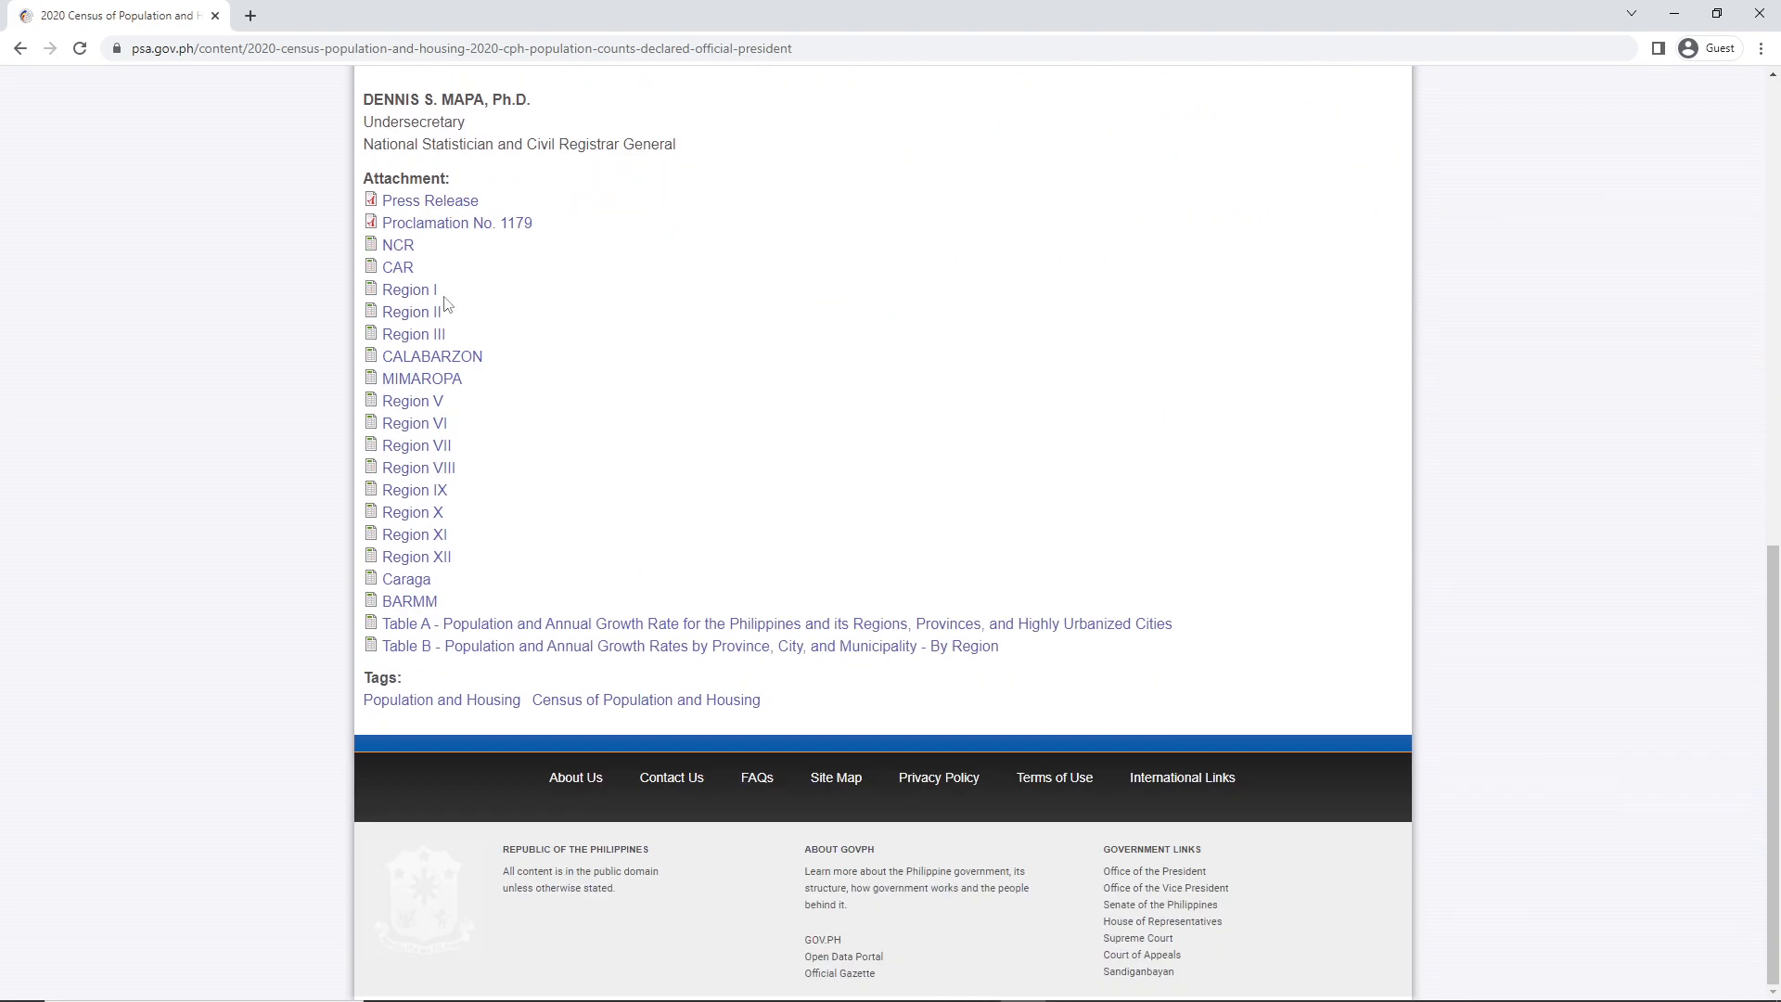
pyautogui.click(403, 341)
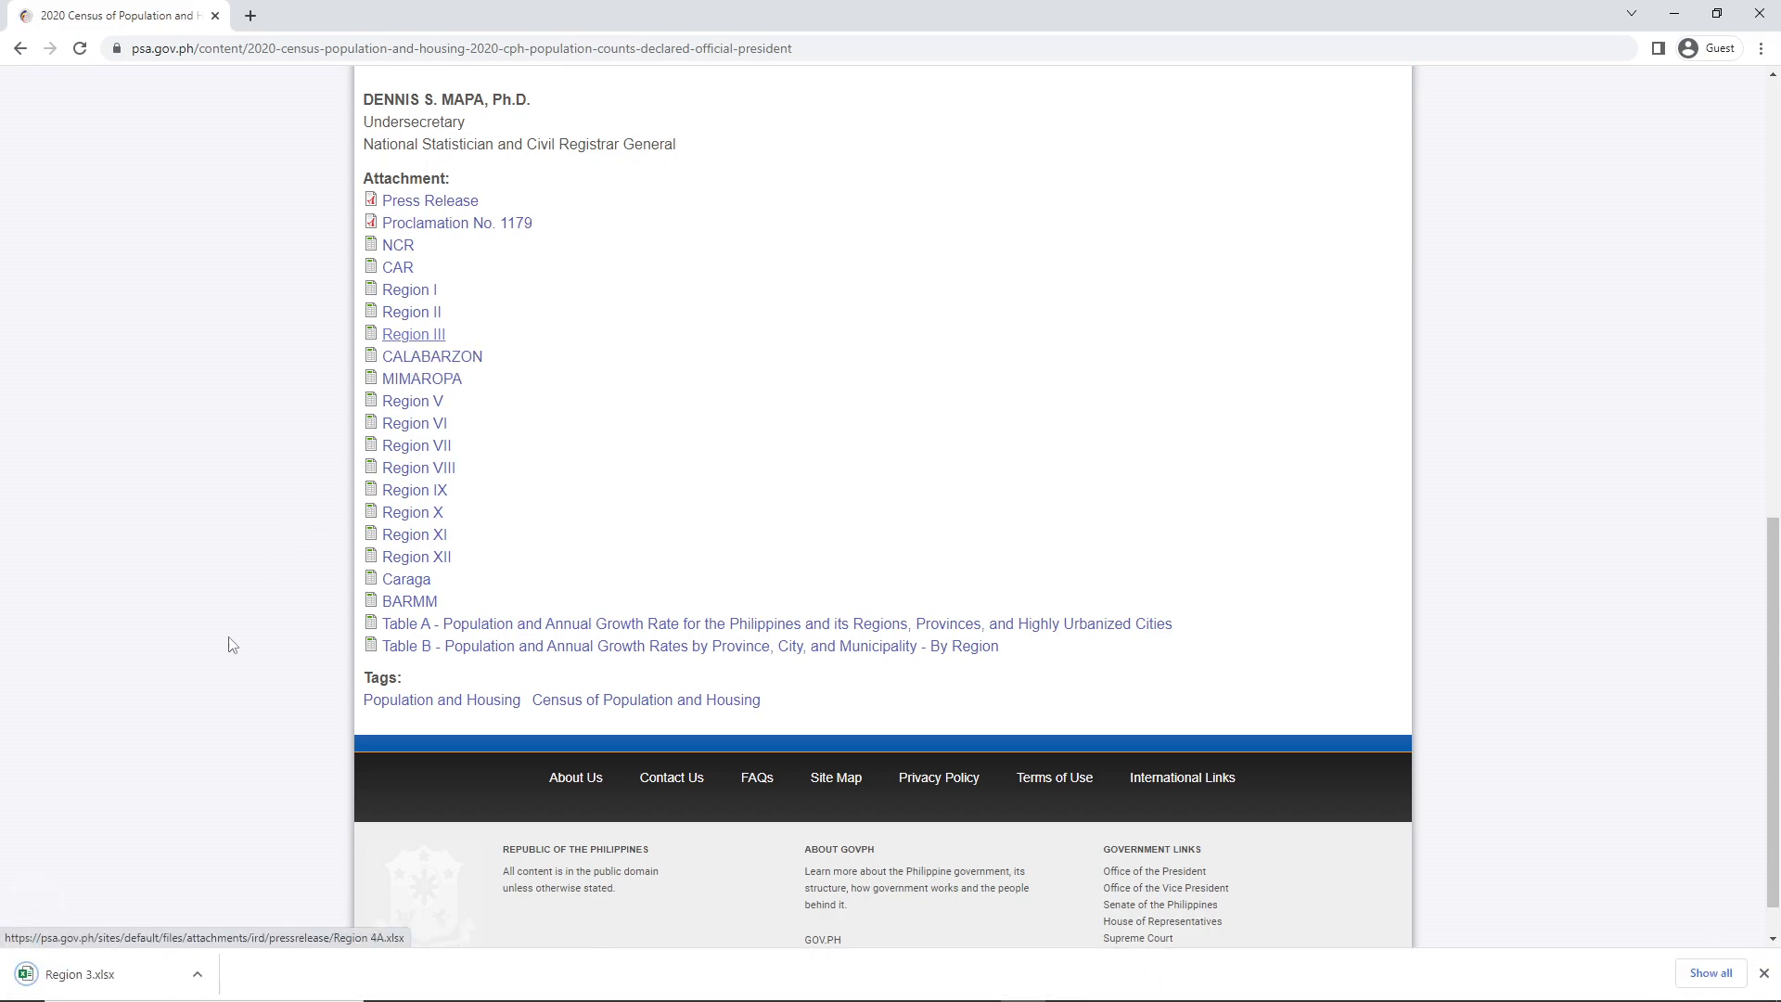
# - Open the downloaded Region 3.xlsx in Excel and show the bataan sheet
pyautogui.click(84, 974)
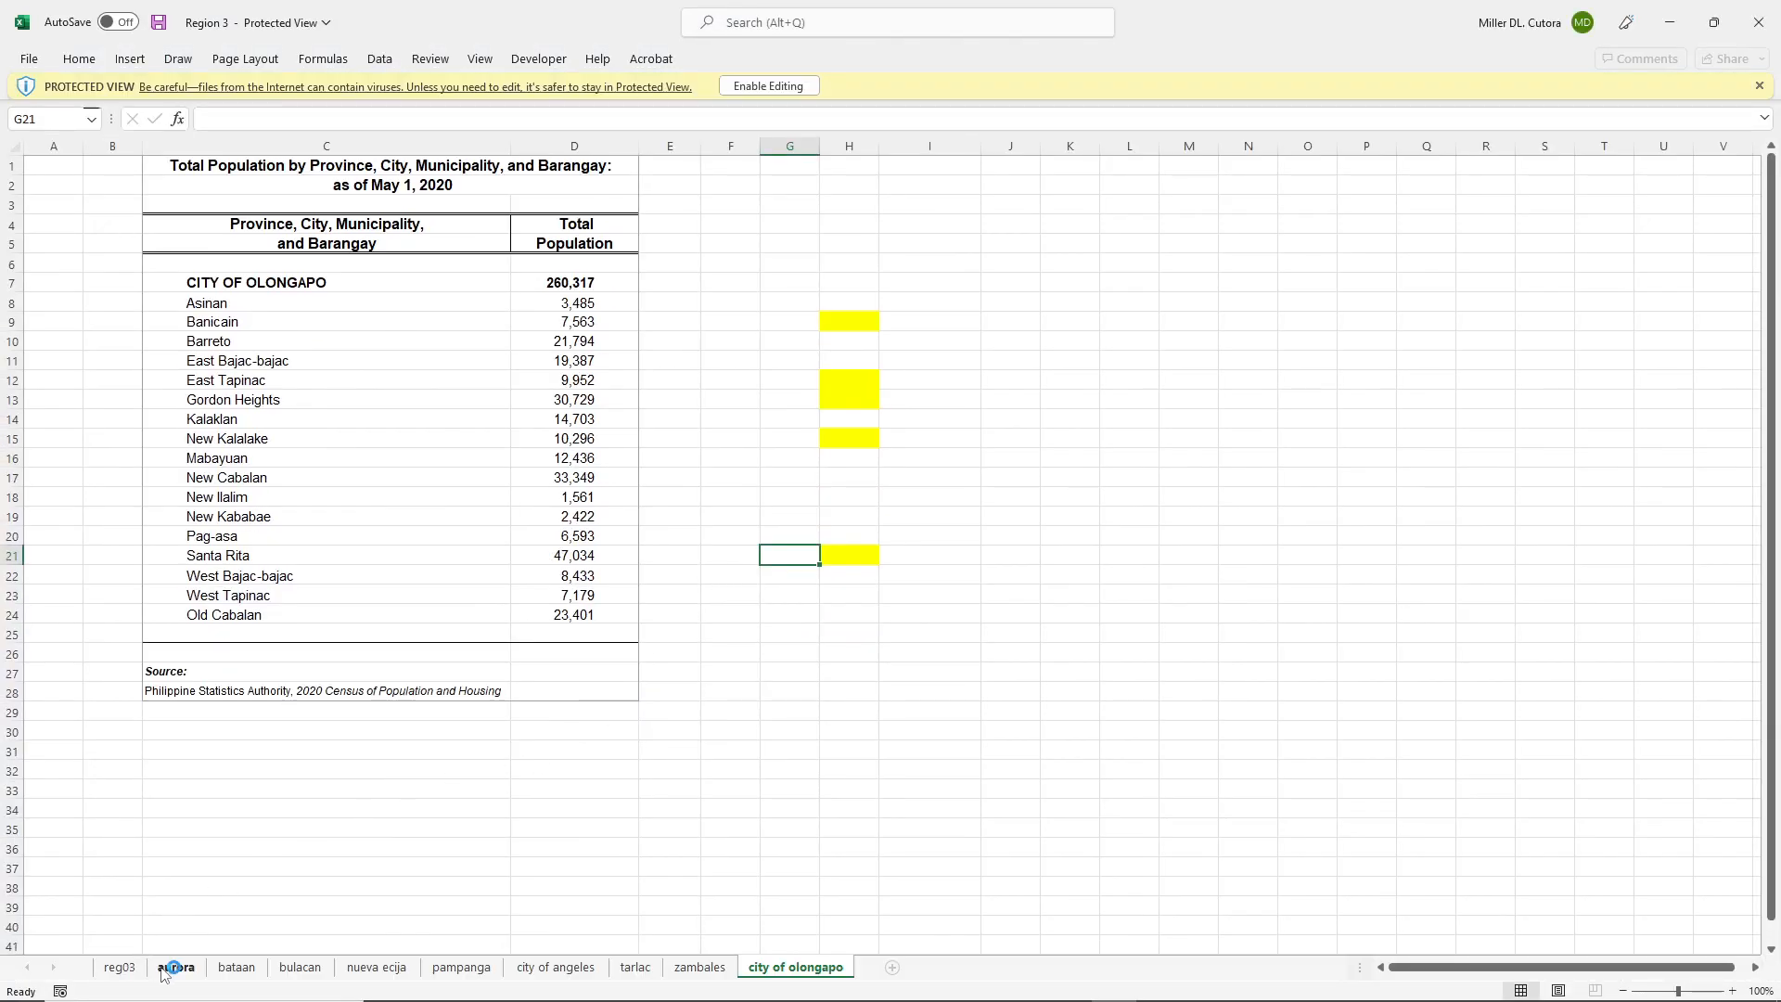
pyautogui.click(299, 967)
pyautogui.click(236, 967)
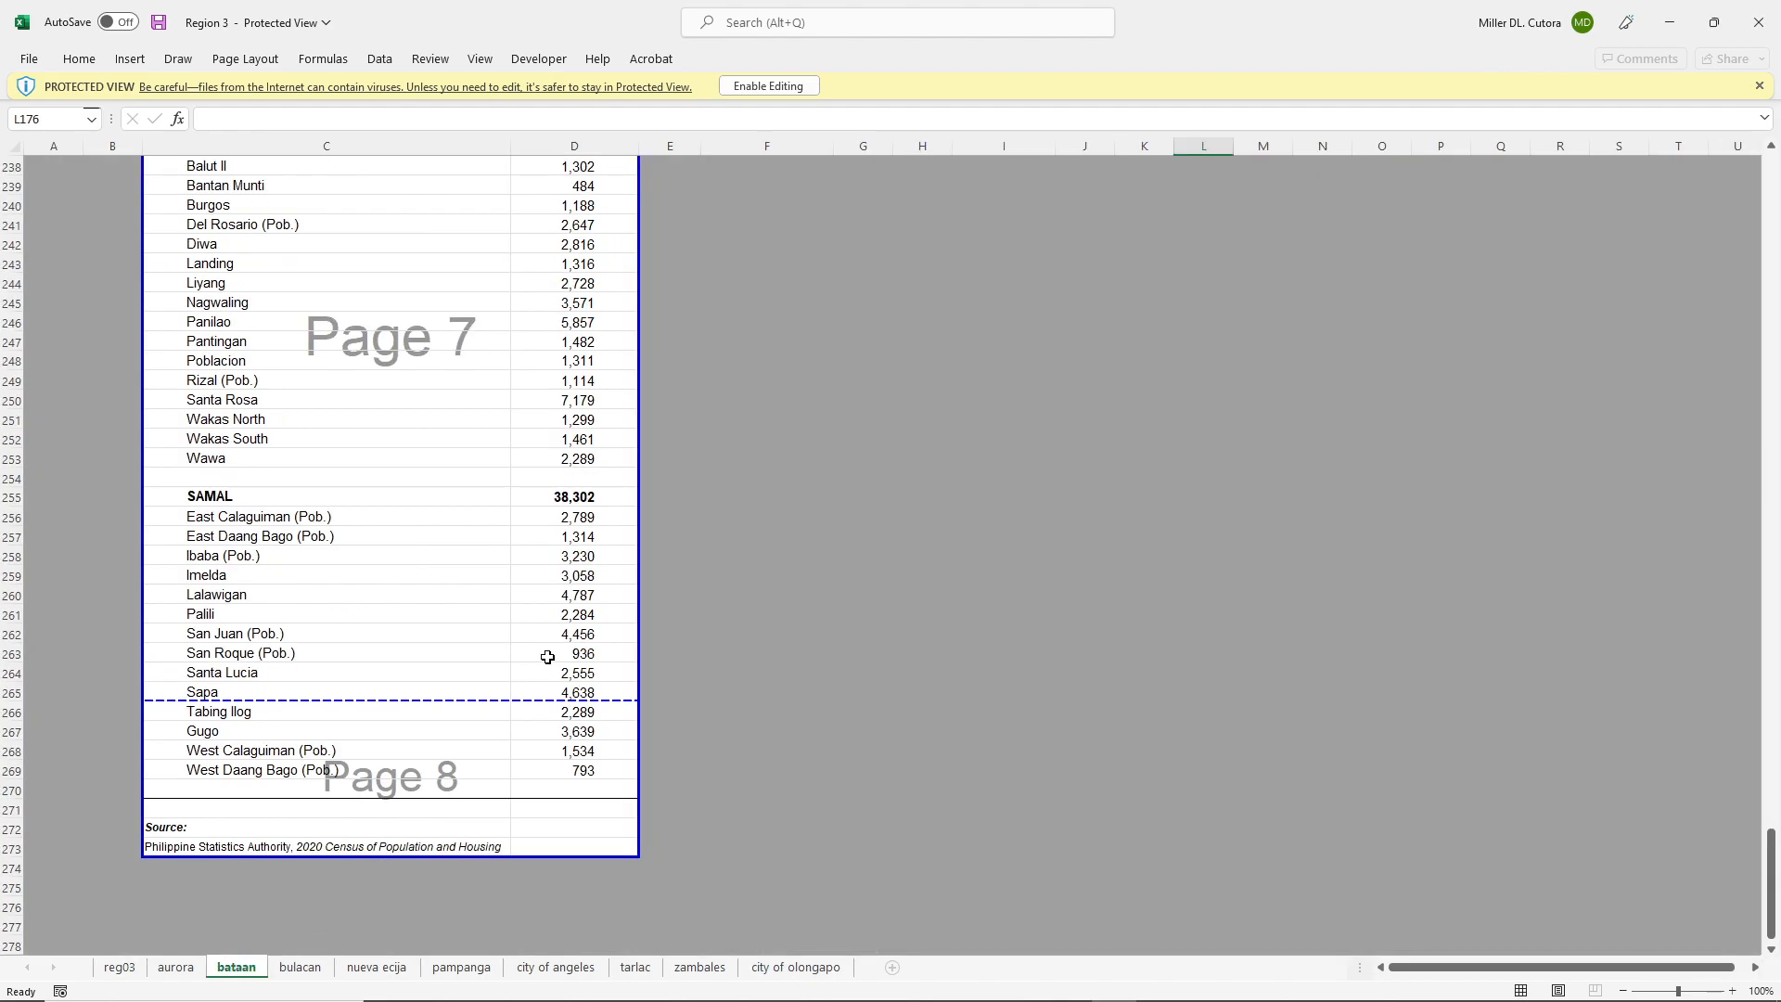
# - Examine the bataan sheet's total population figures for the province, Abucay municipality and the barangays listed under it
pyautogui.scroll(20, 547, 657)
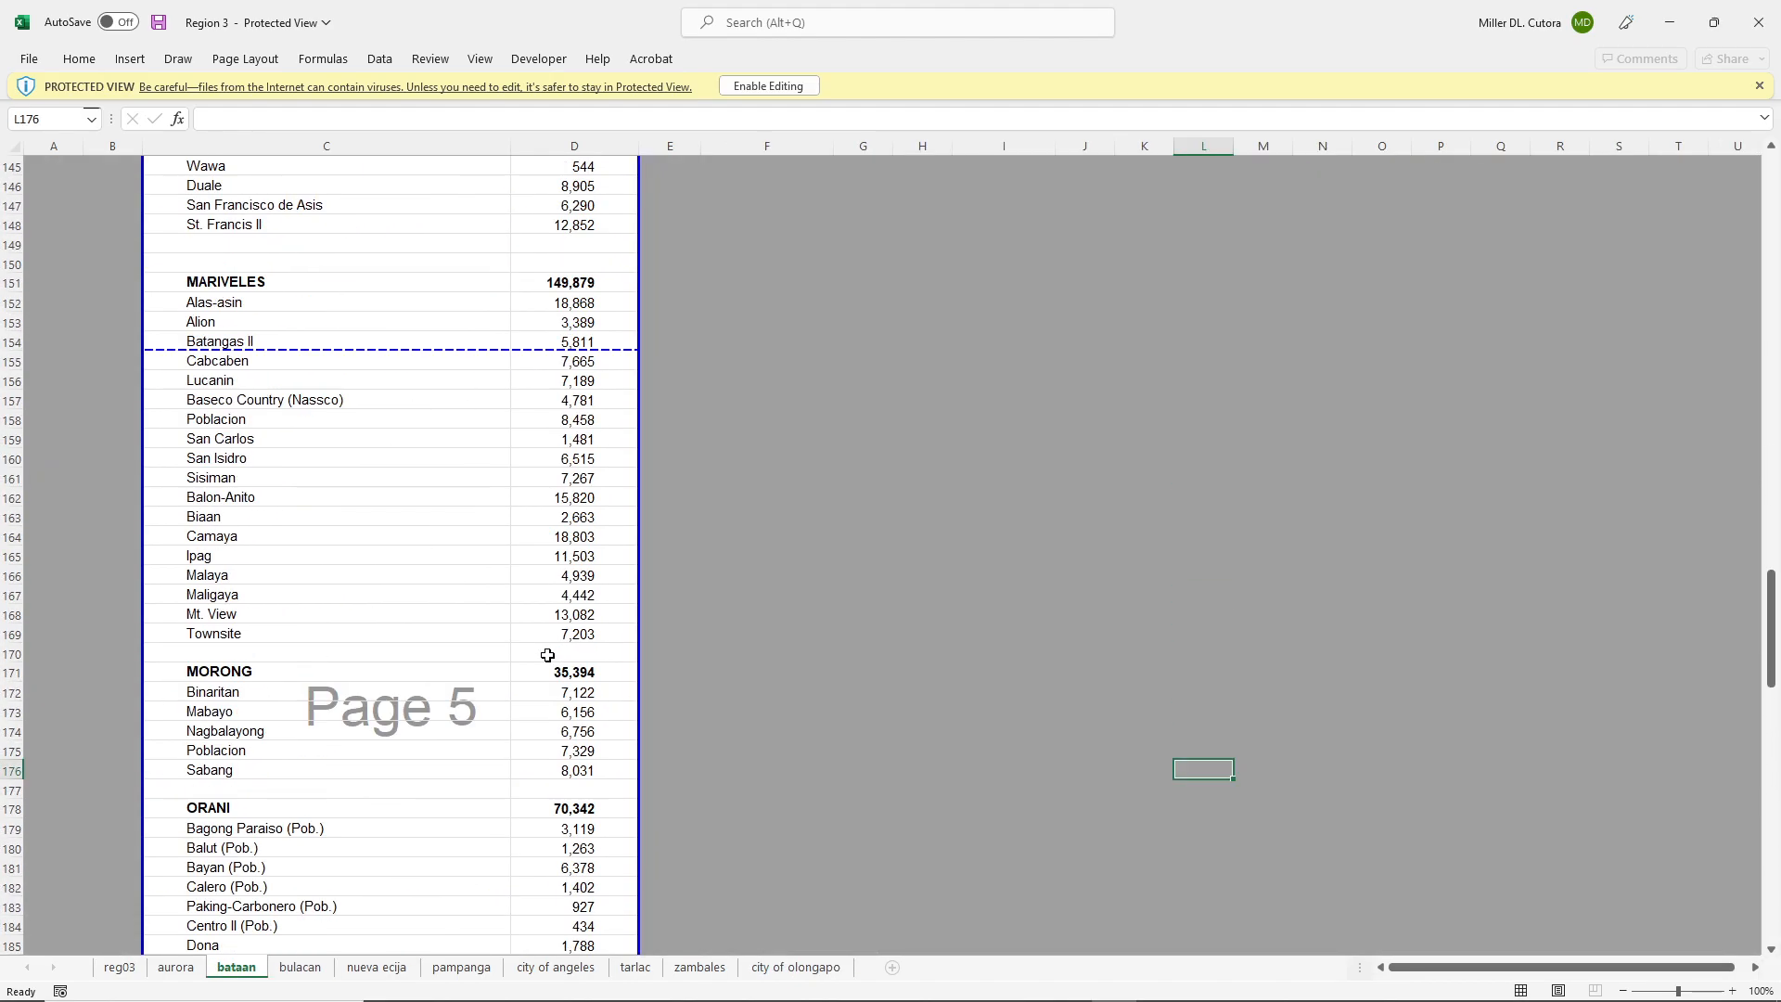
pyautogui.scroll(20, 548, 655)
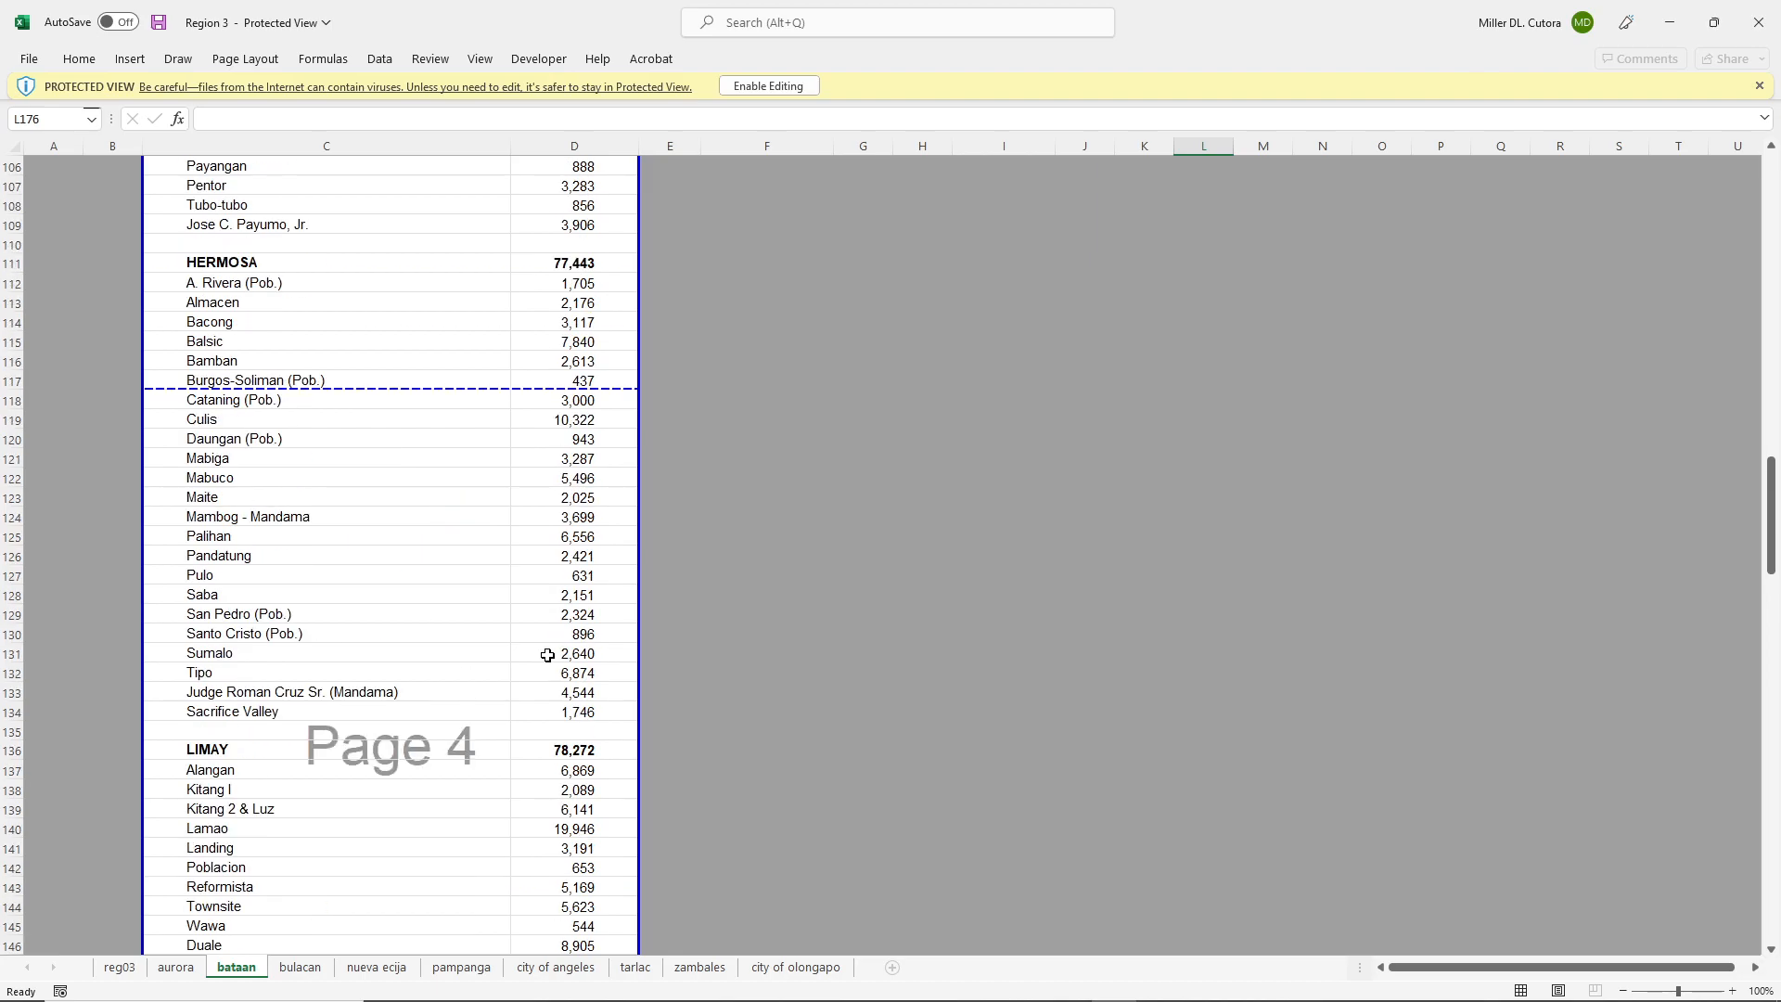
pyautogui.scroll(8, 1197, 371)
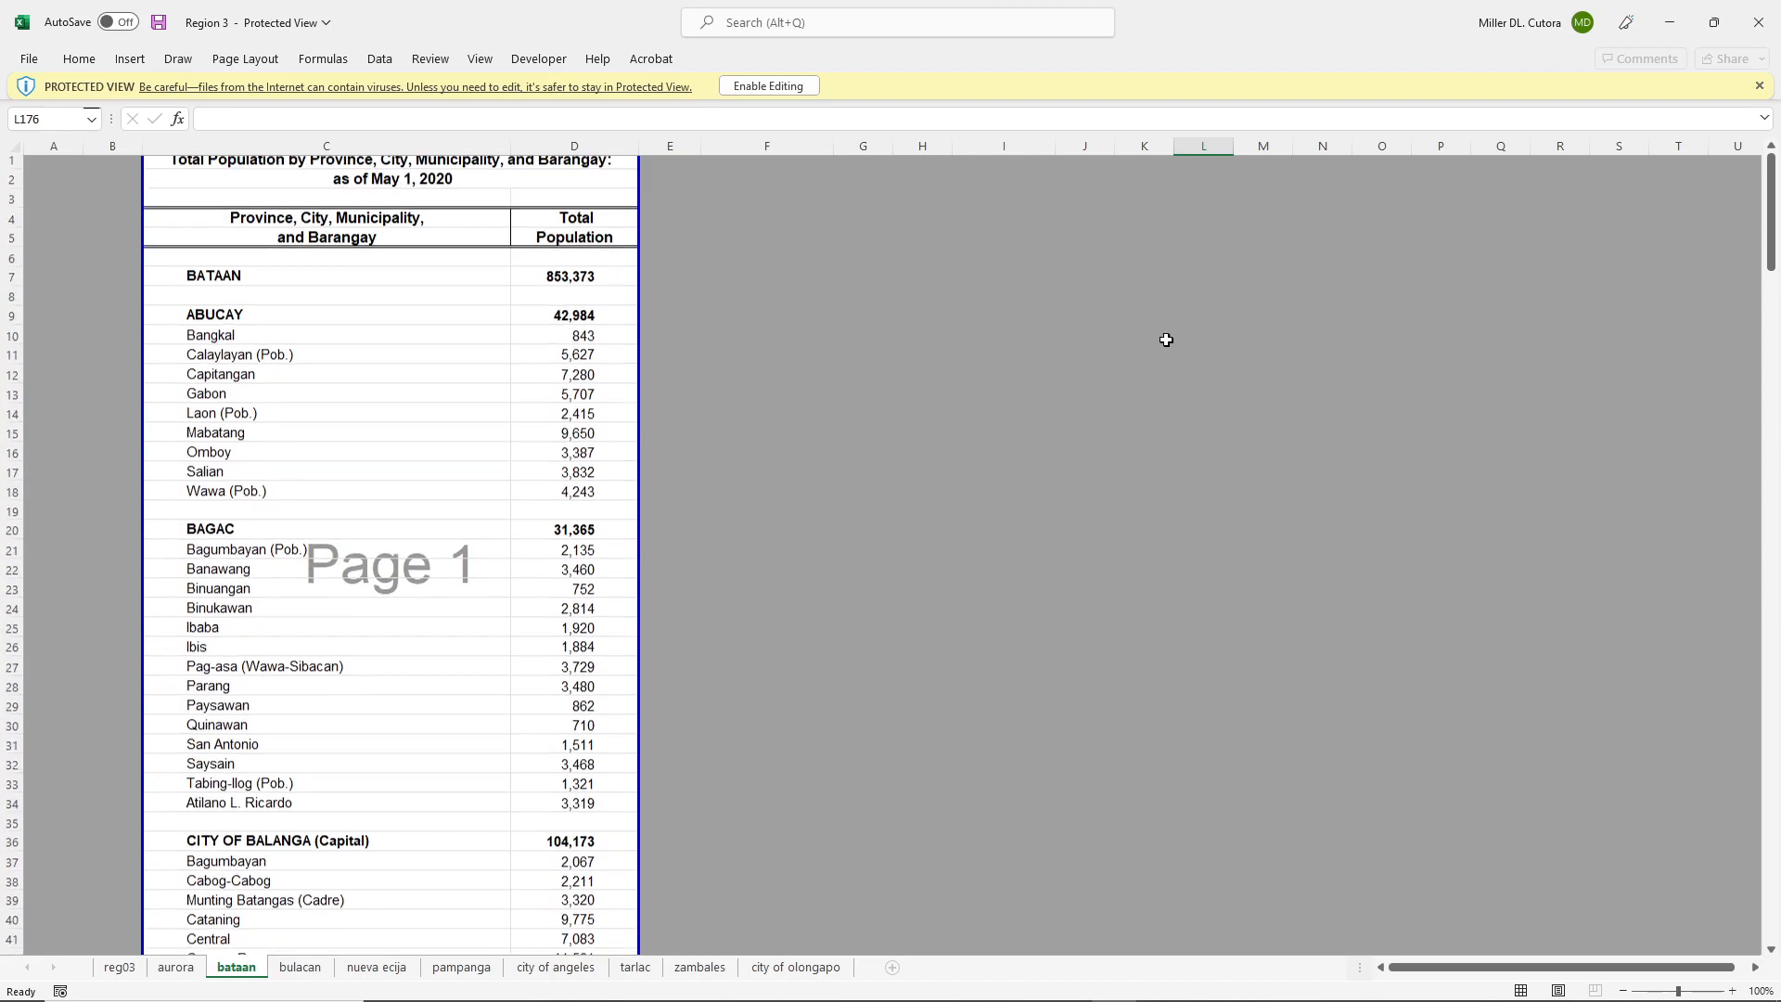
pyautogui.click(583, 280)
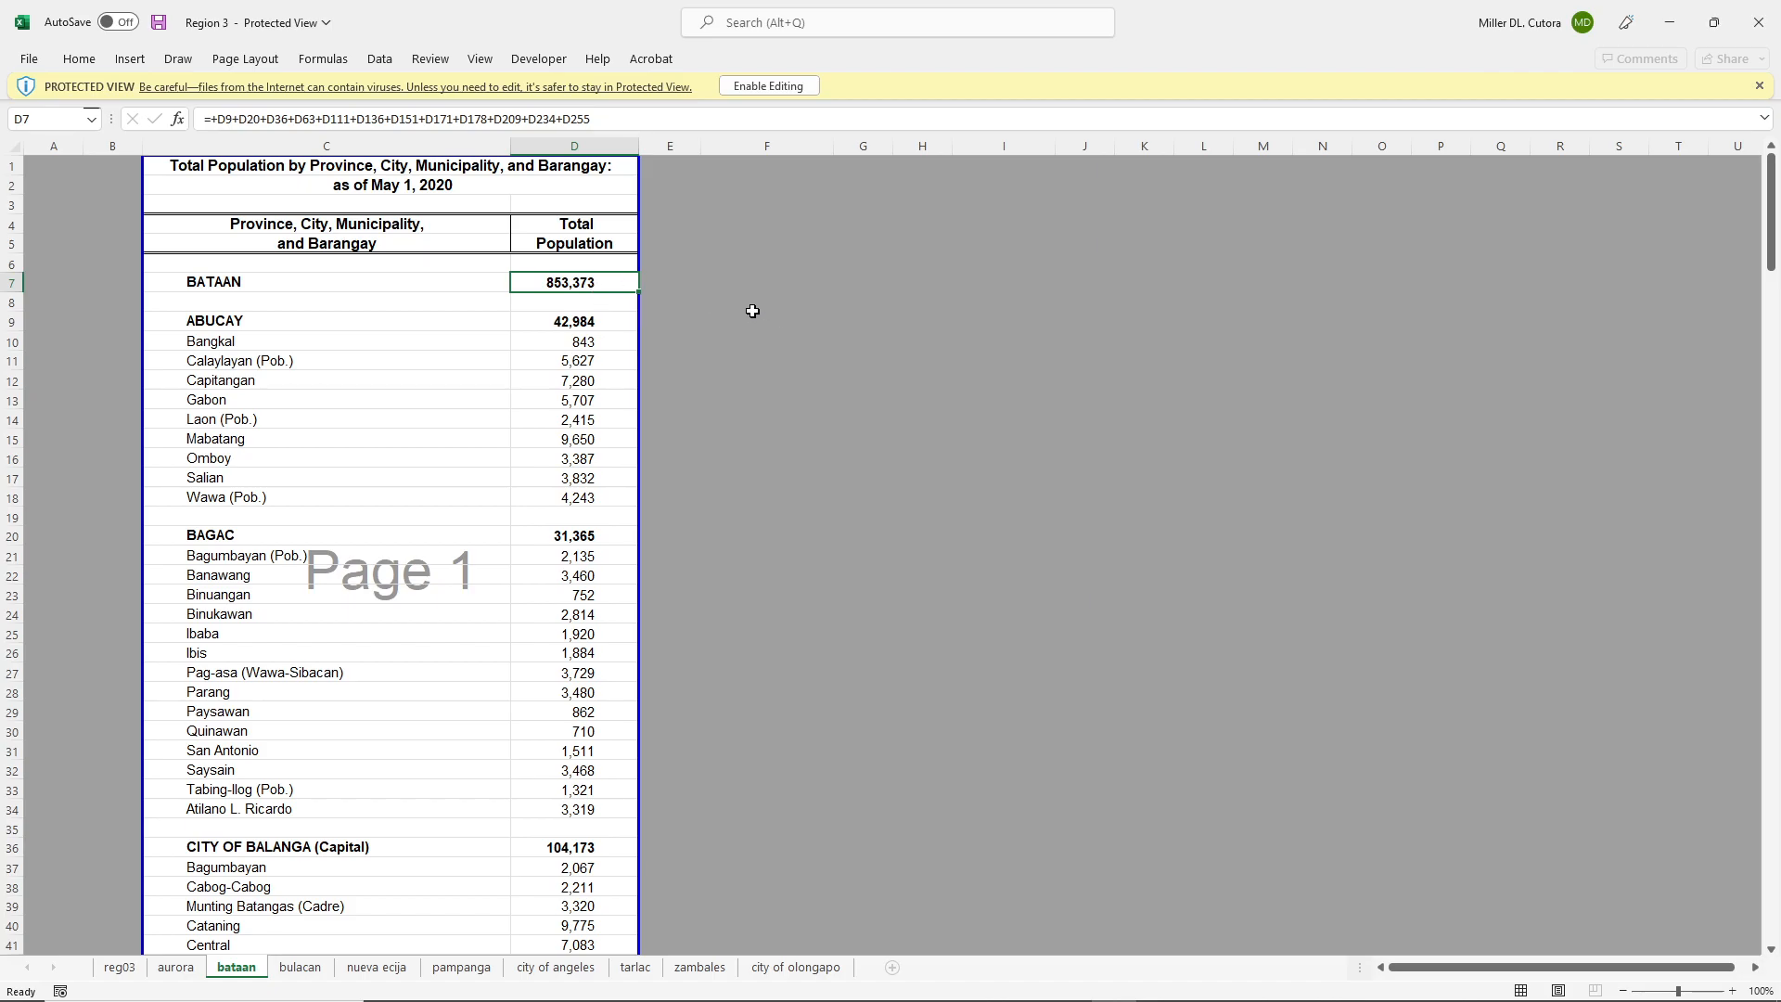
pyautogui.press('ctrl')
pyautogui.click(449, 326)
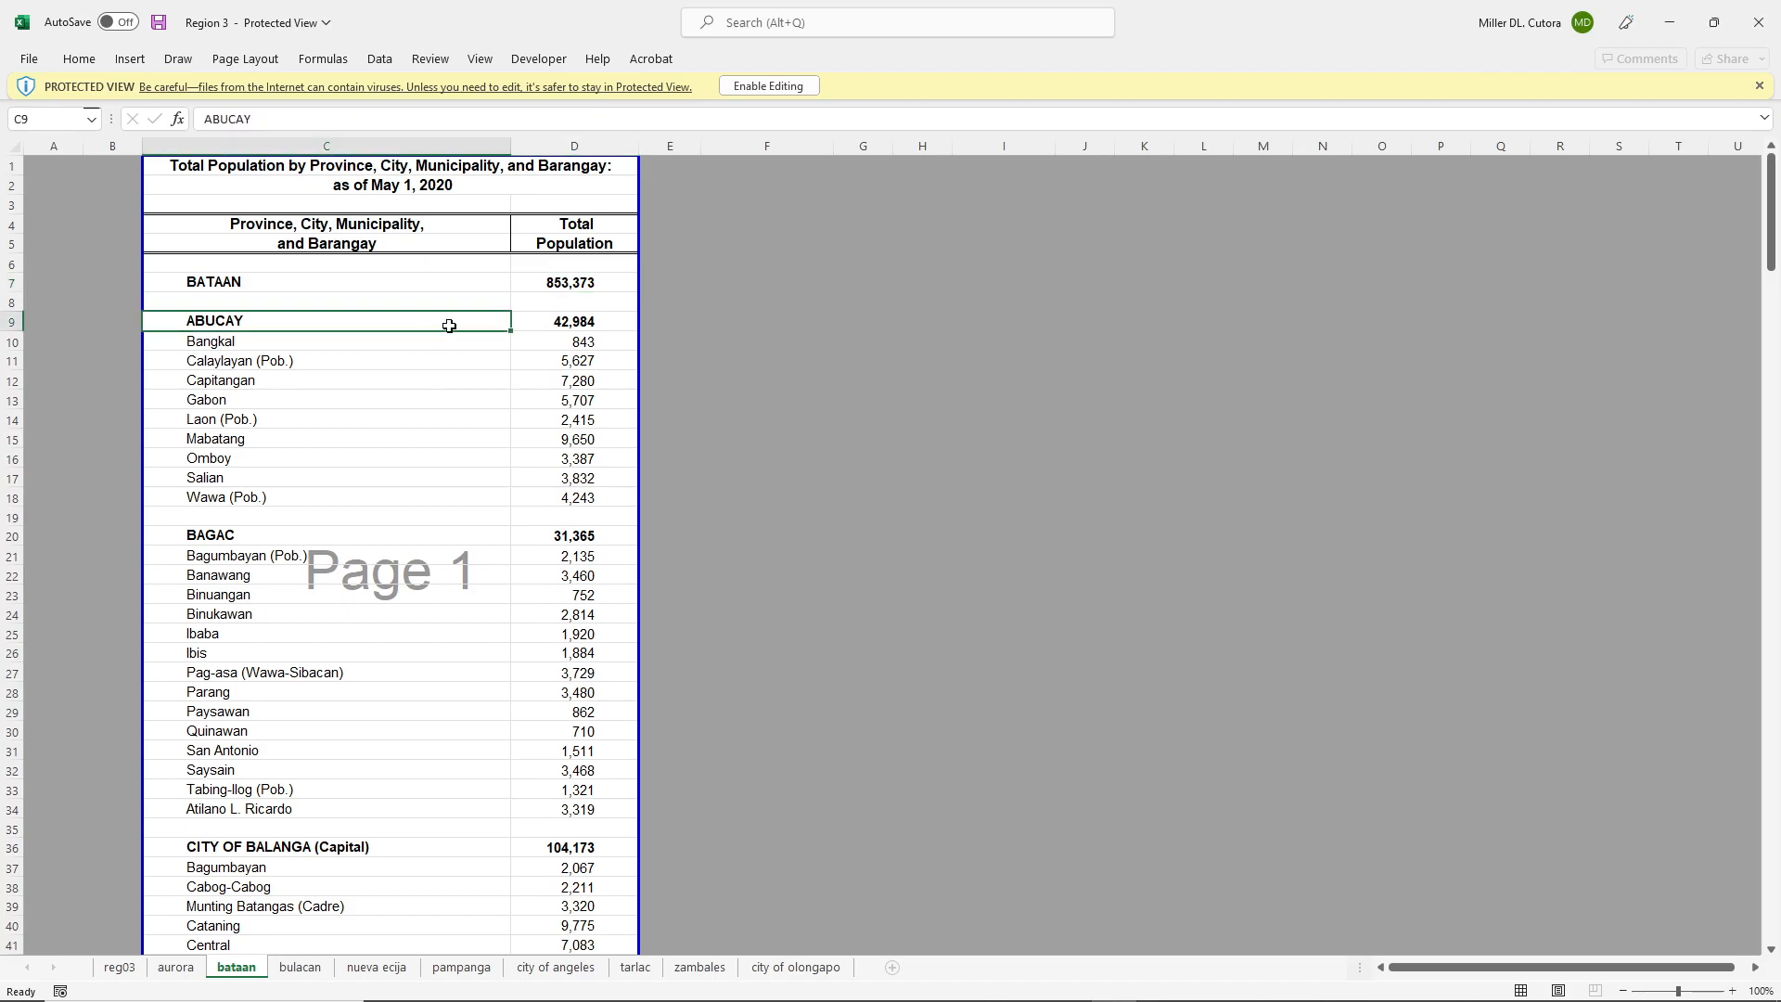
pyautogui.click(563, 326)
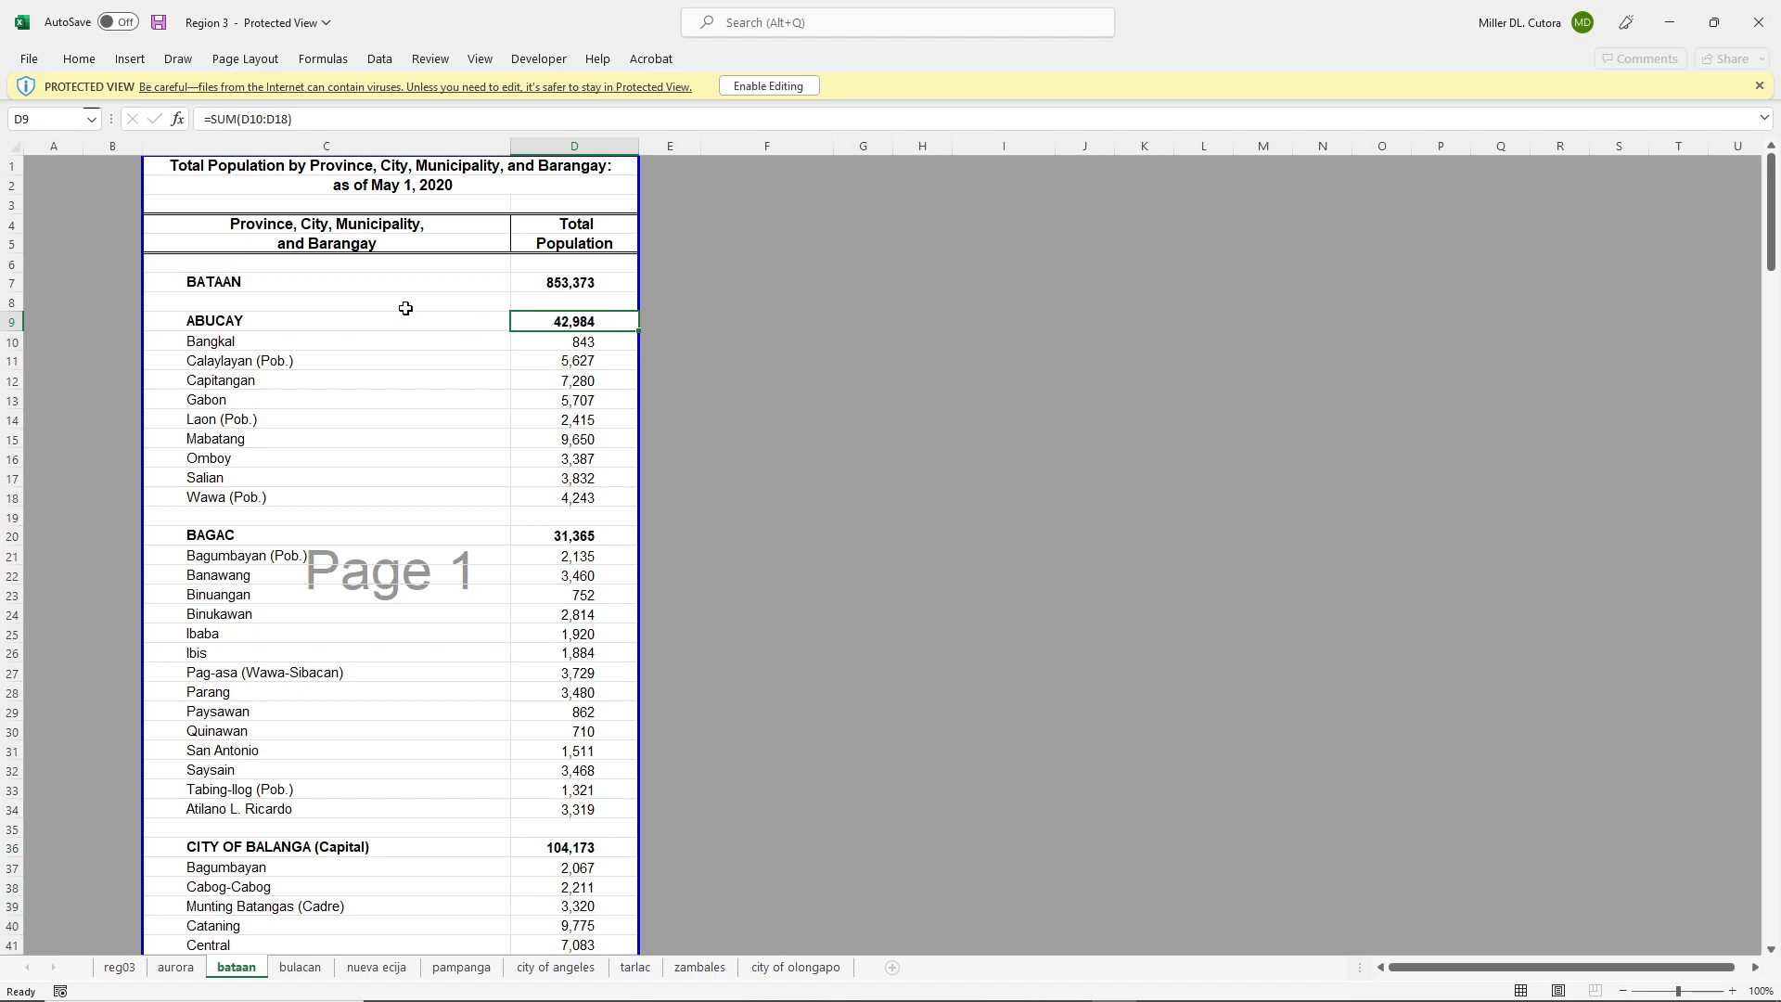
pyautogui.click(597, 280)
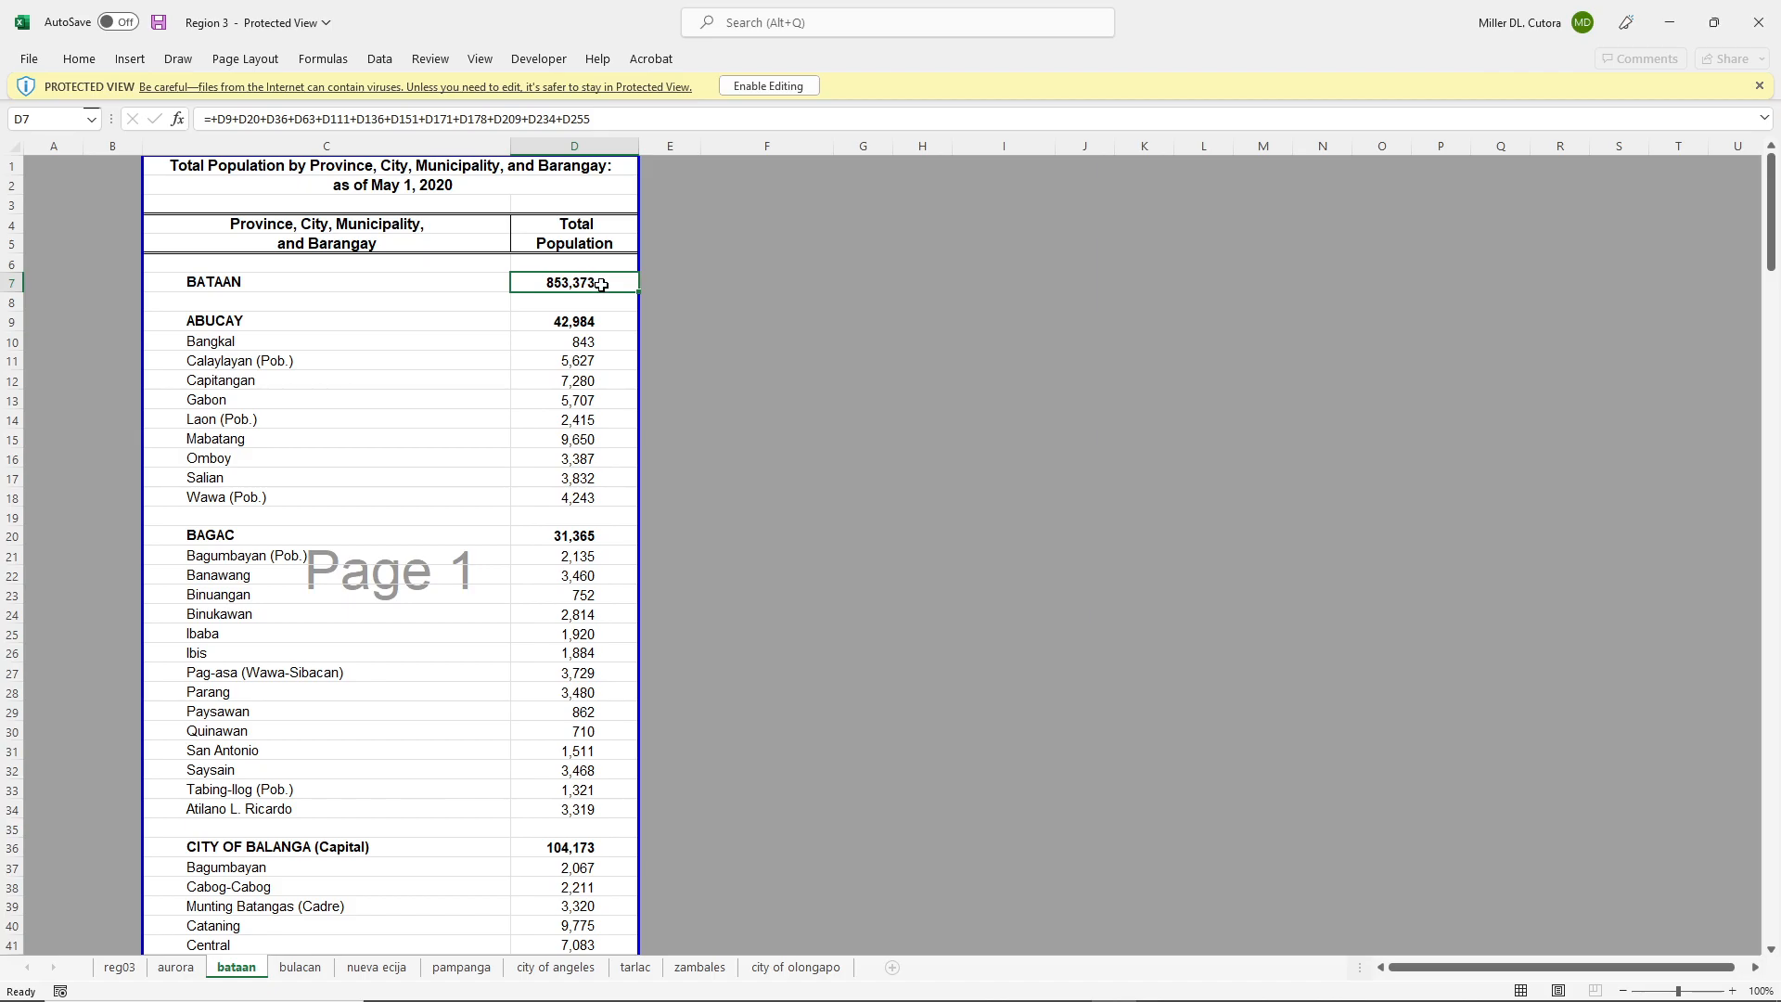
pyautogui.click(378, 285)
pyautogui.click(585, 318)
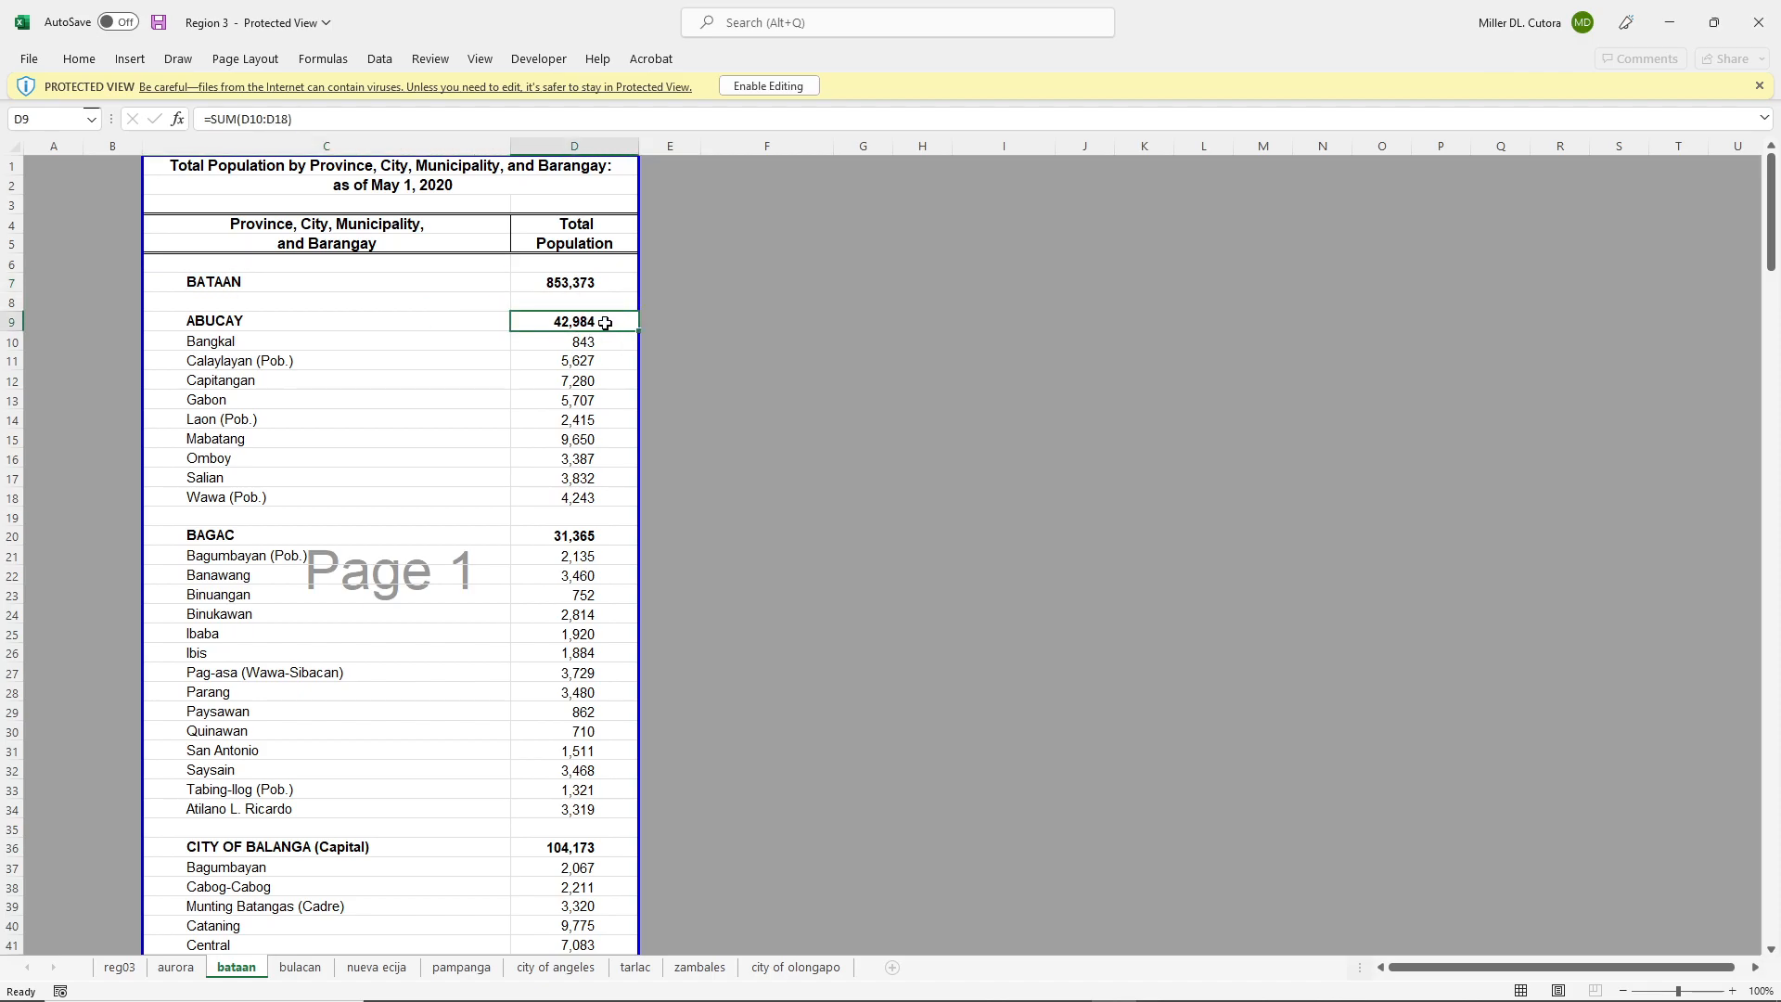
pyautogui.click(378, 318)
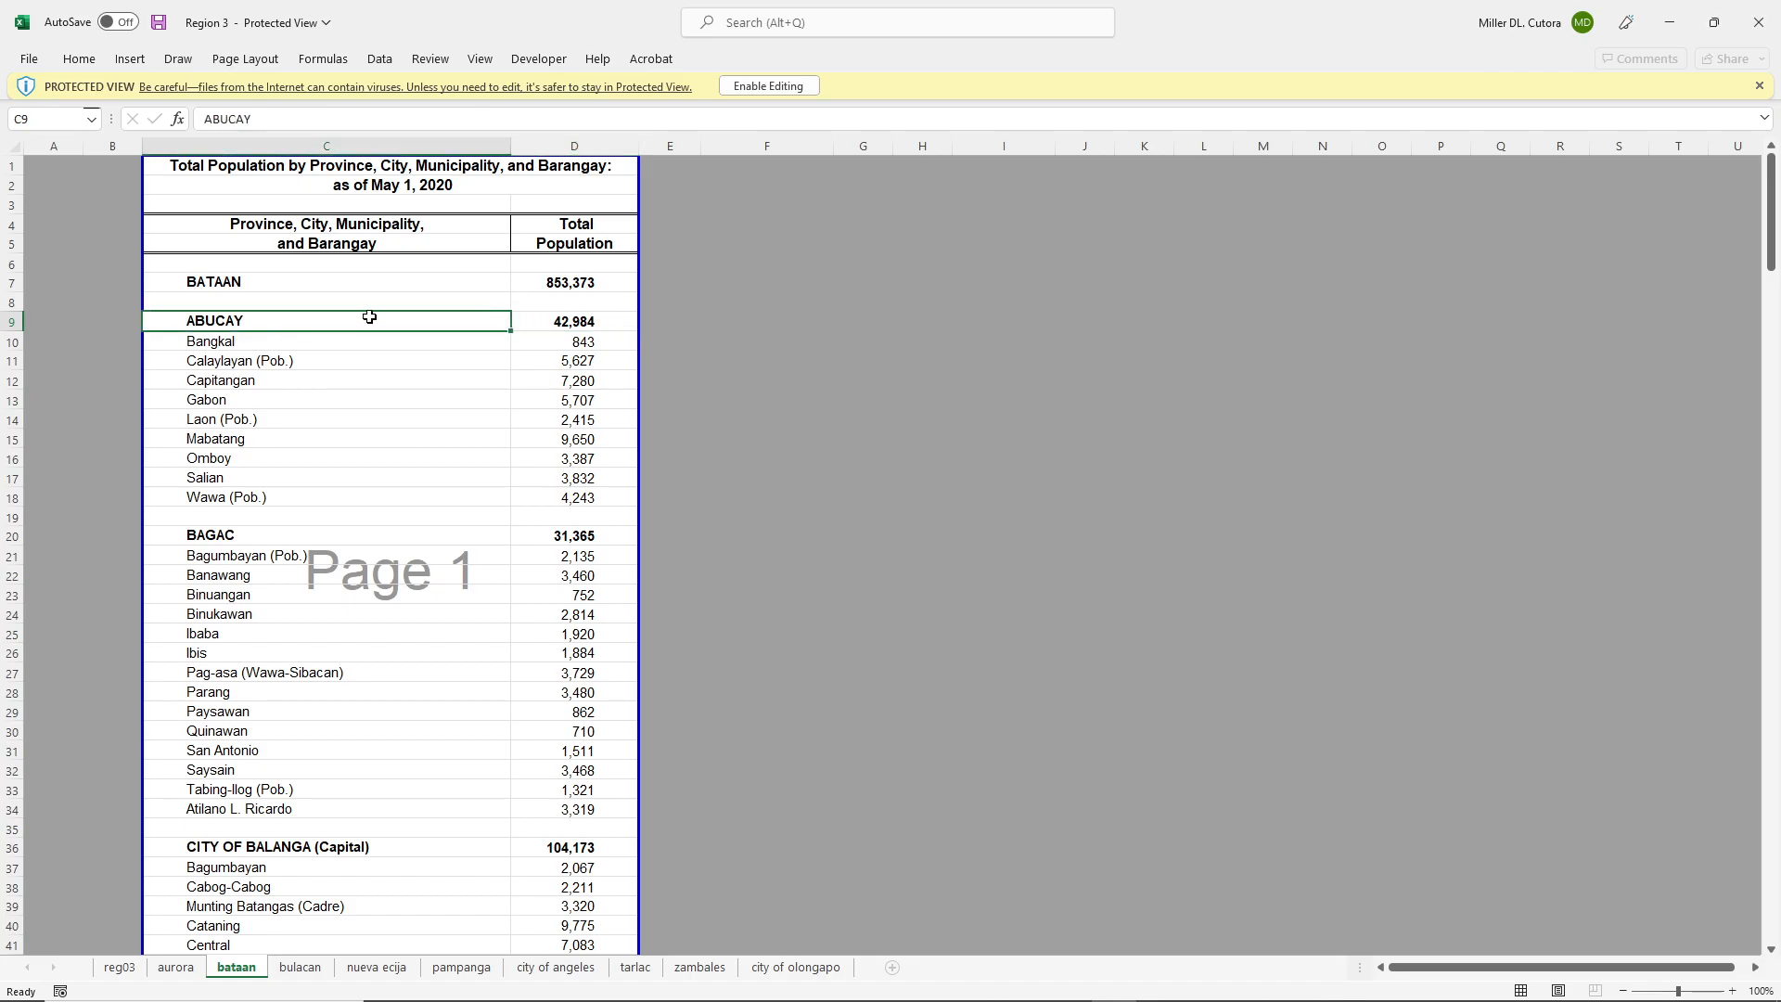
pyautogui.click(581, 343)
pyautogui.moveTo(608, 338); pyautogui.dragTo(576, 500)
pyautogui.click(584, 473)
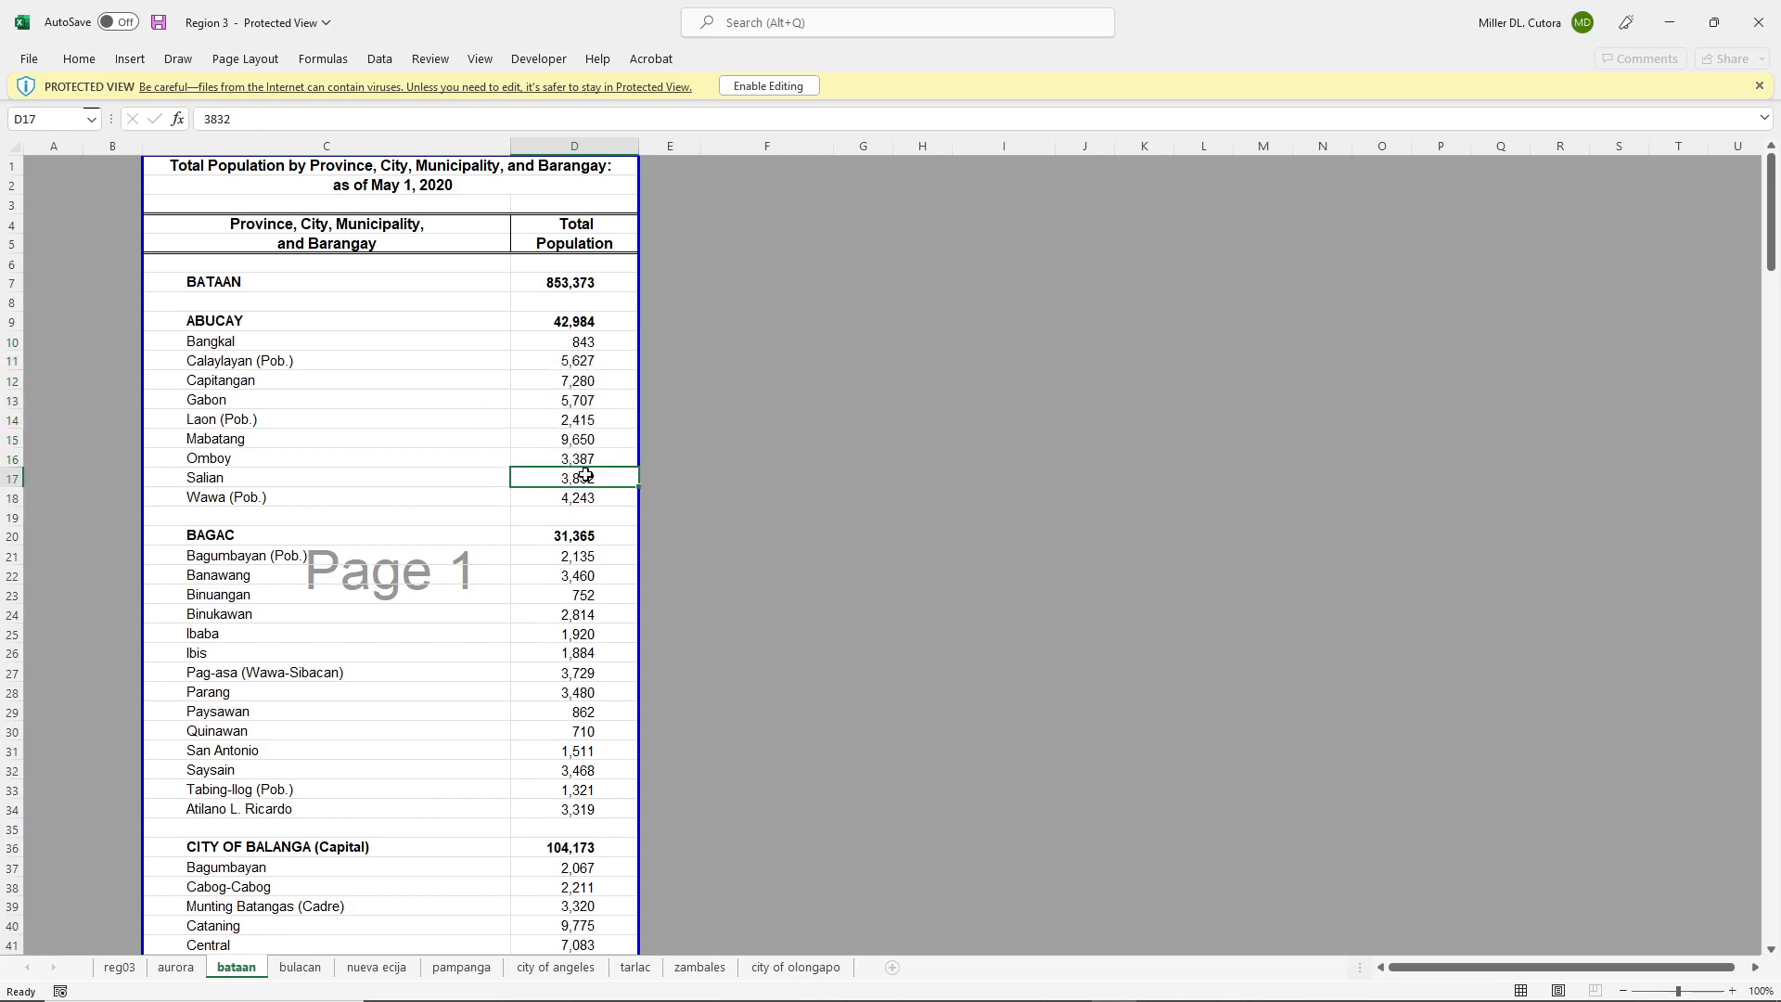
pyautogui.scroll(-17, 594, 455)
pyautogui.scroll(4, 489, 438)
pyautogui.scroll(13, 488, 438)
# - Copy columns C and D of the bataan sheet and paste them into the blank workbook Book1 starting at cell A1
pyautogui.click(197, 149)
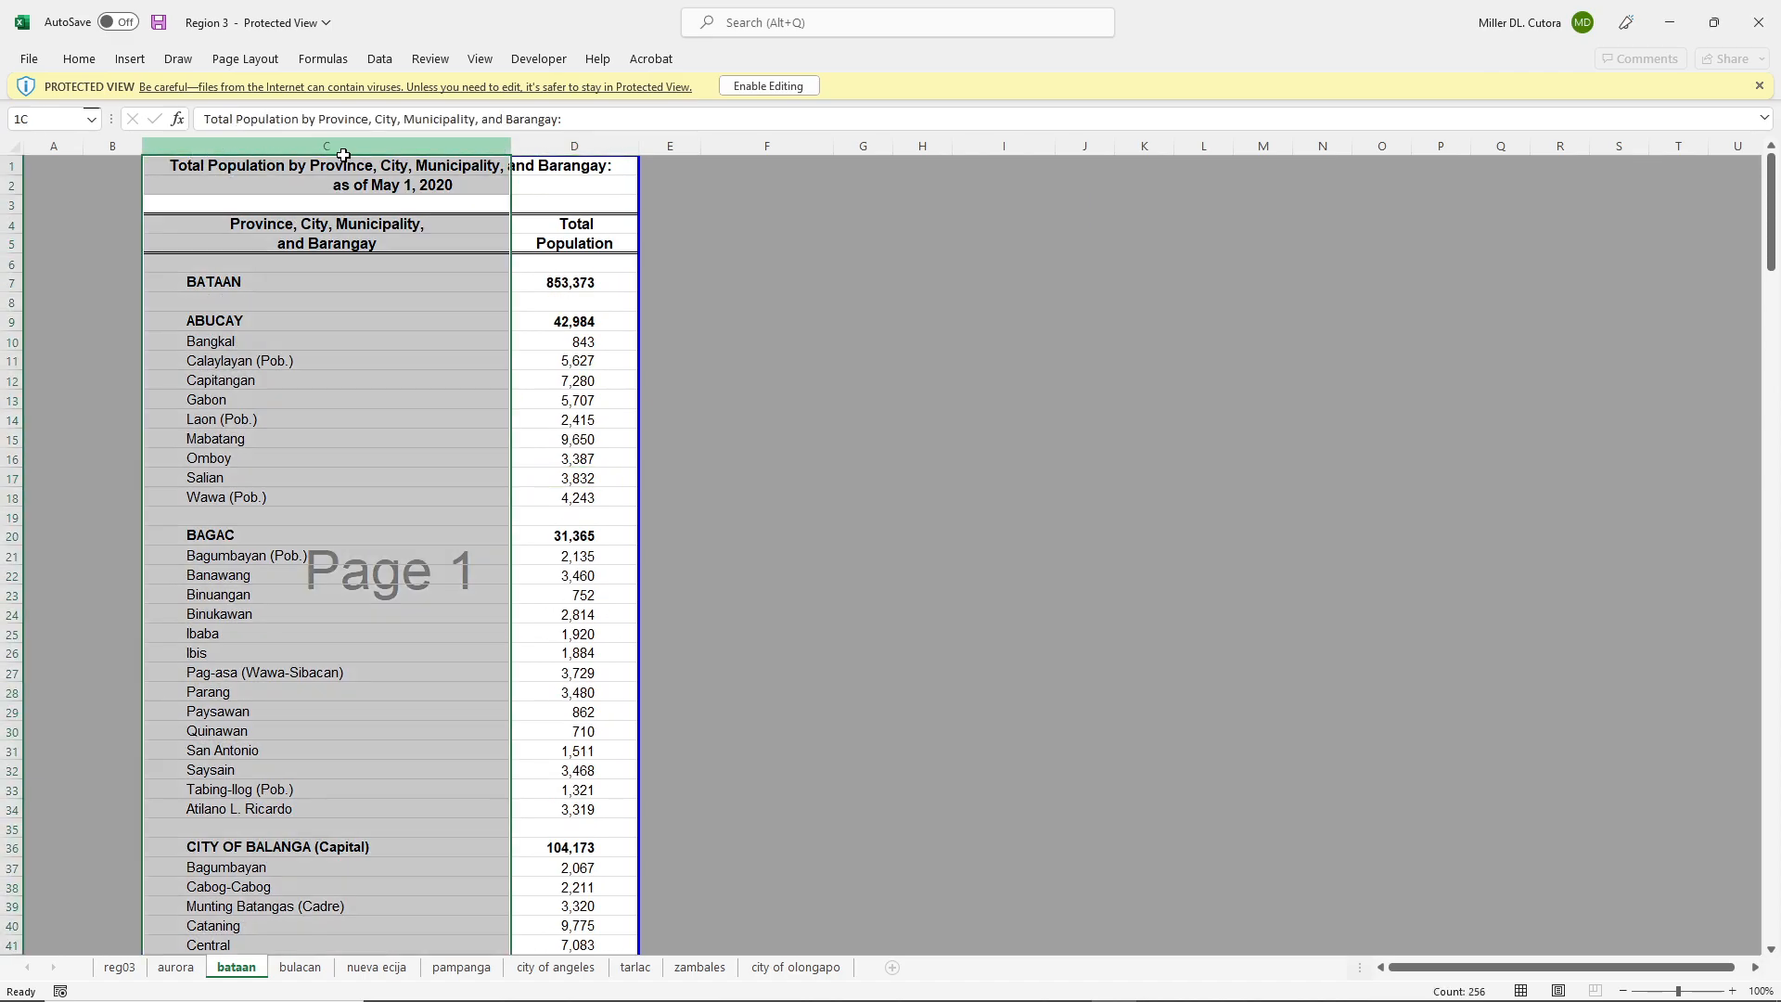
pyautogui.moveTo(322, 155); pyautogui.dragTo(548, 159)
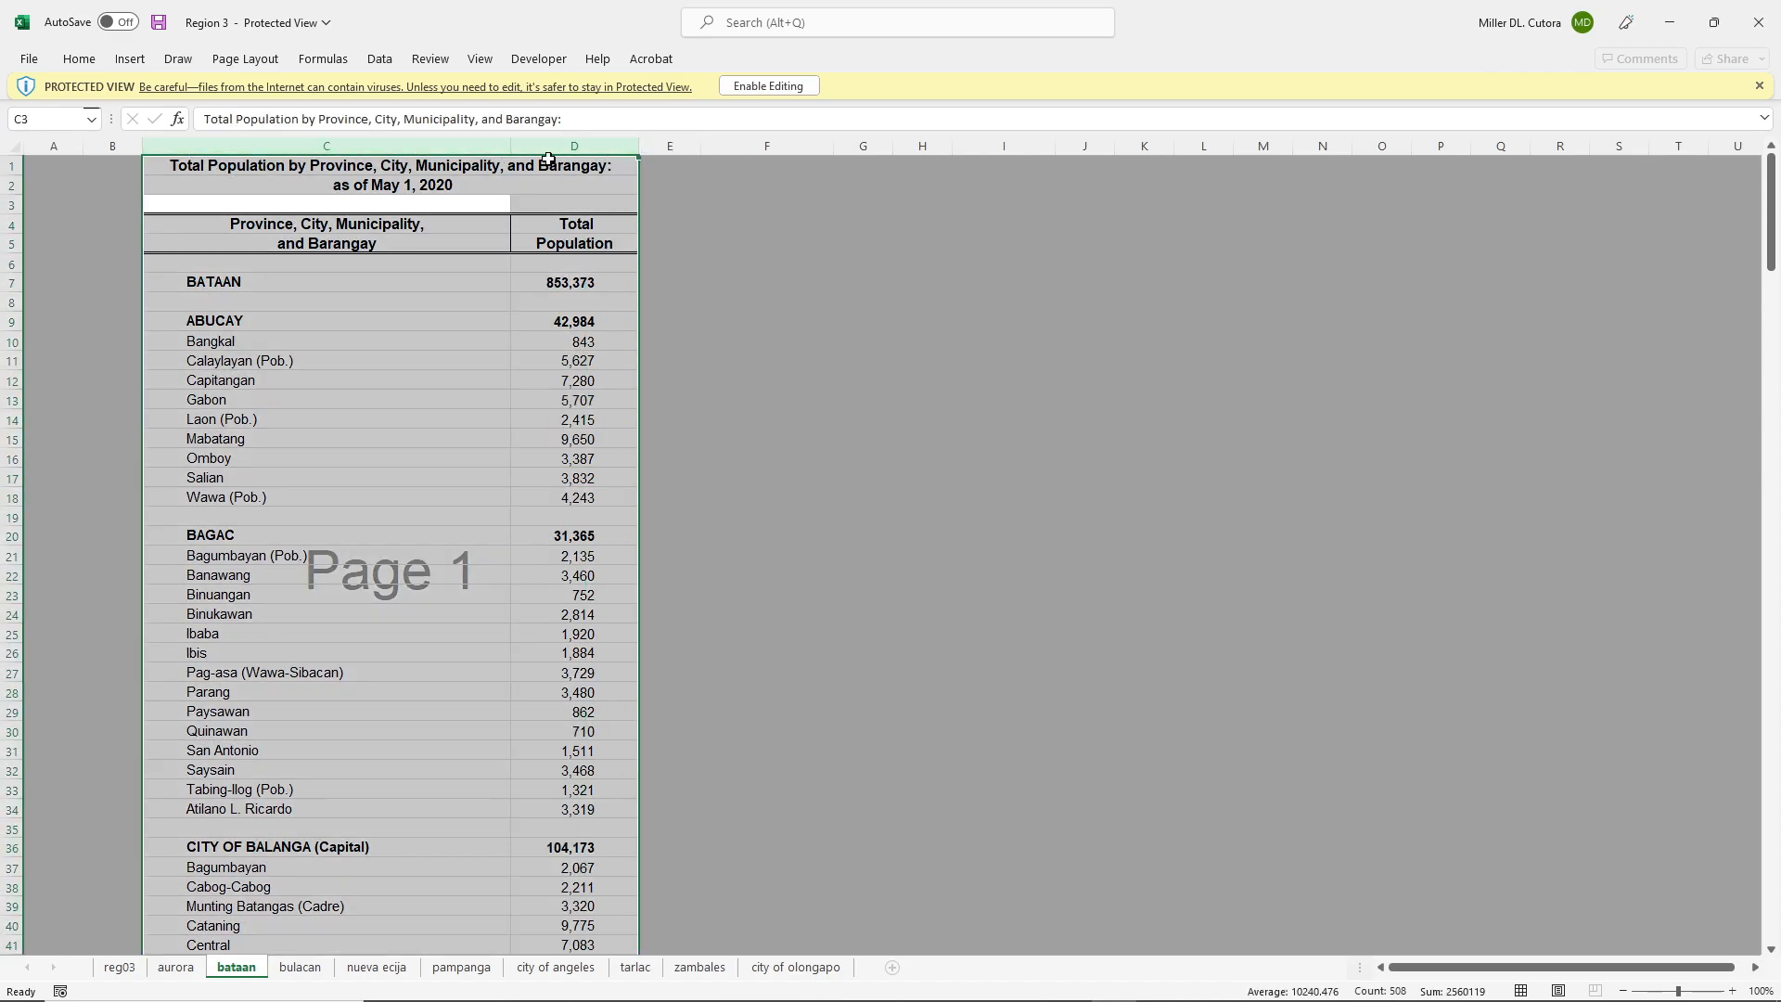
pyautogui.hotkey('ctrl', 'c')
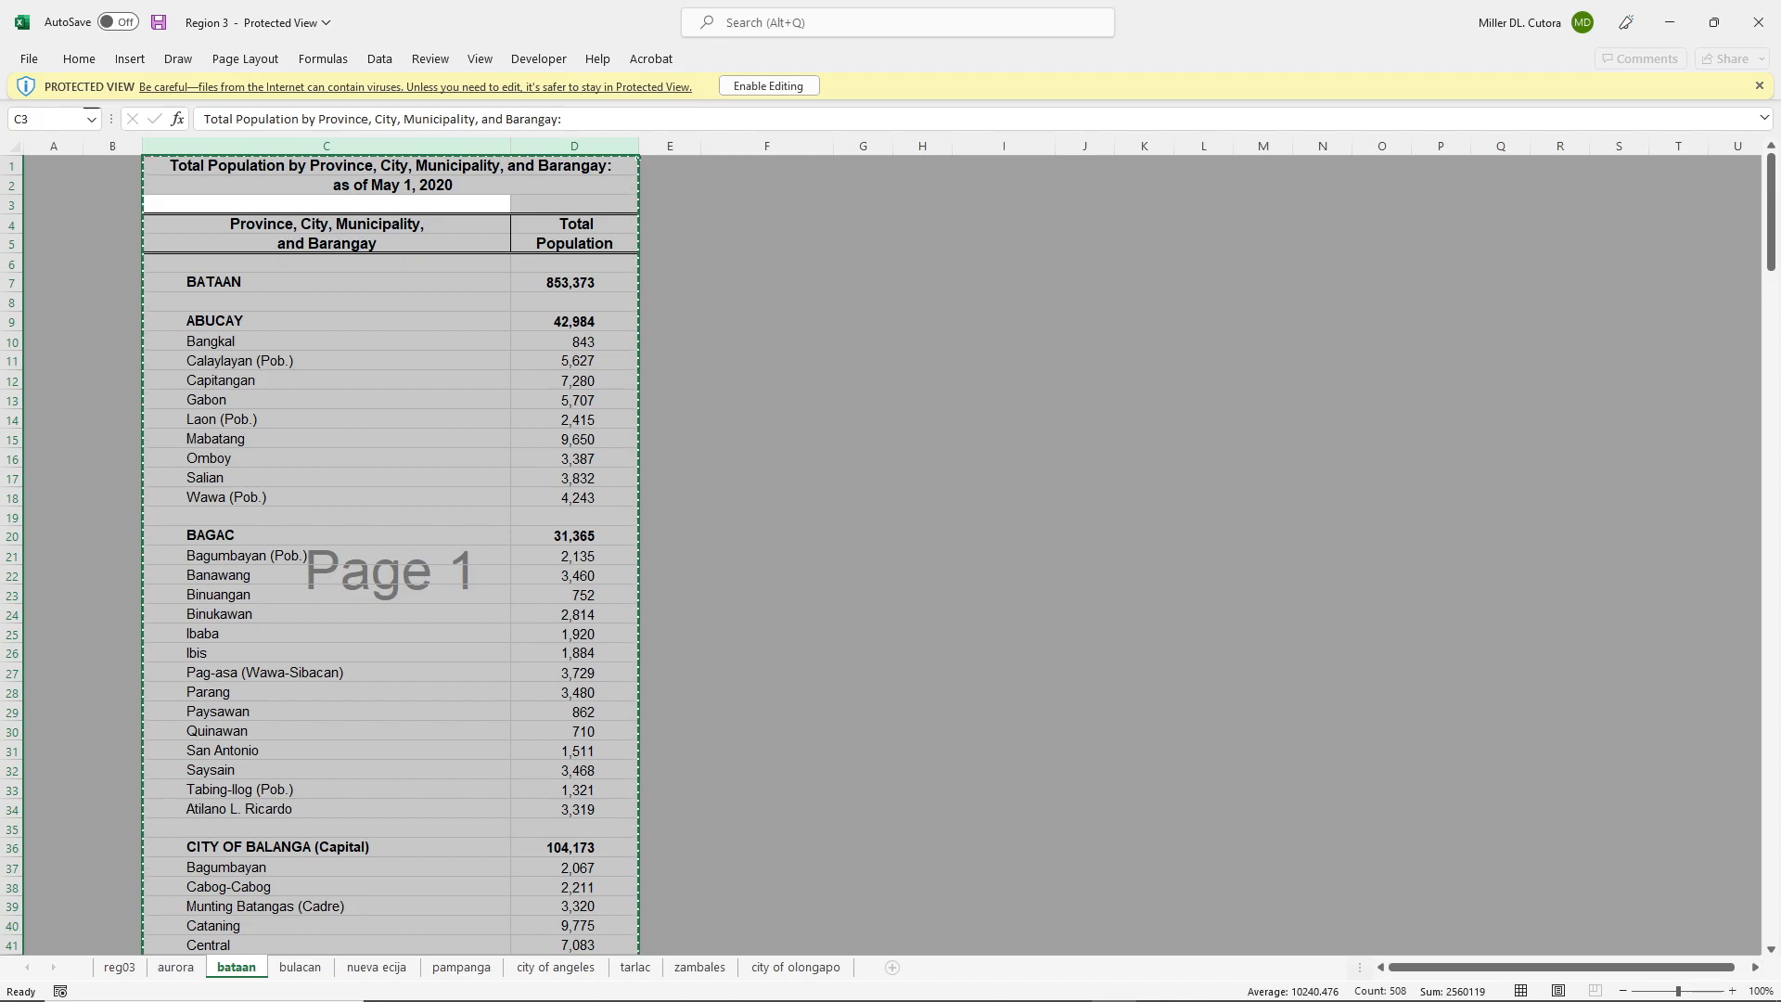
pyautogui.hotkey('alt', 'Tab')
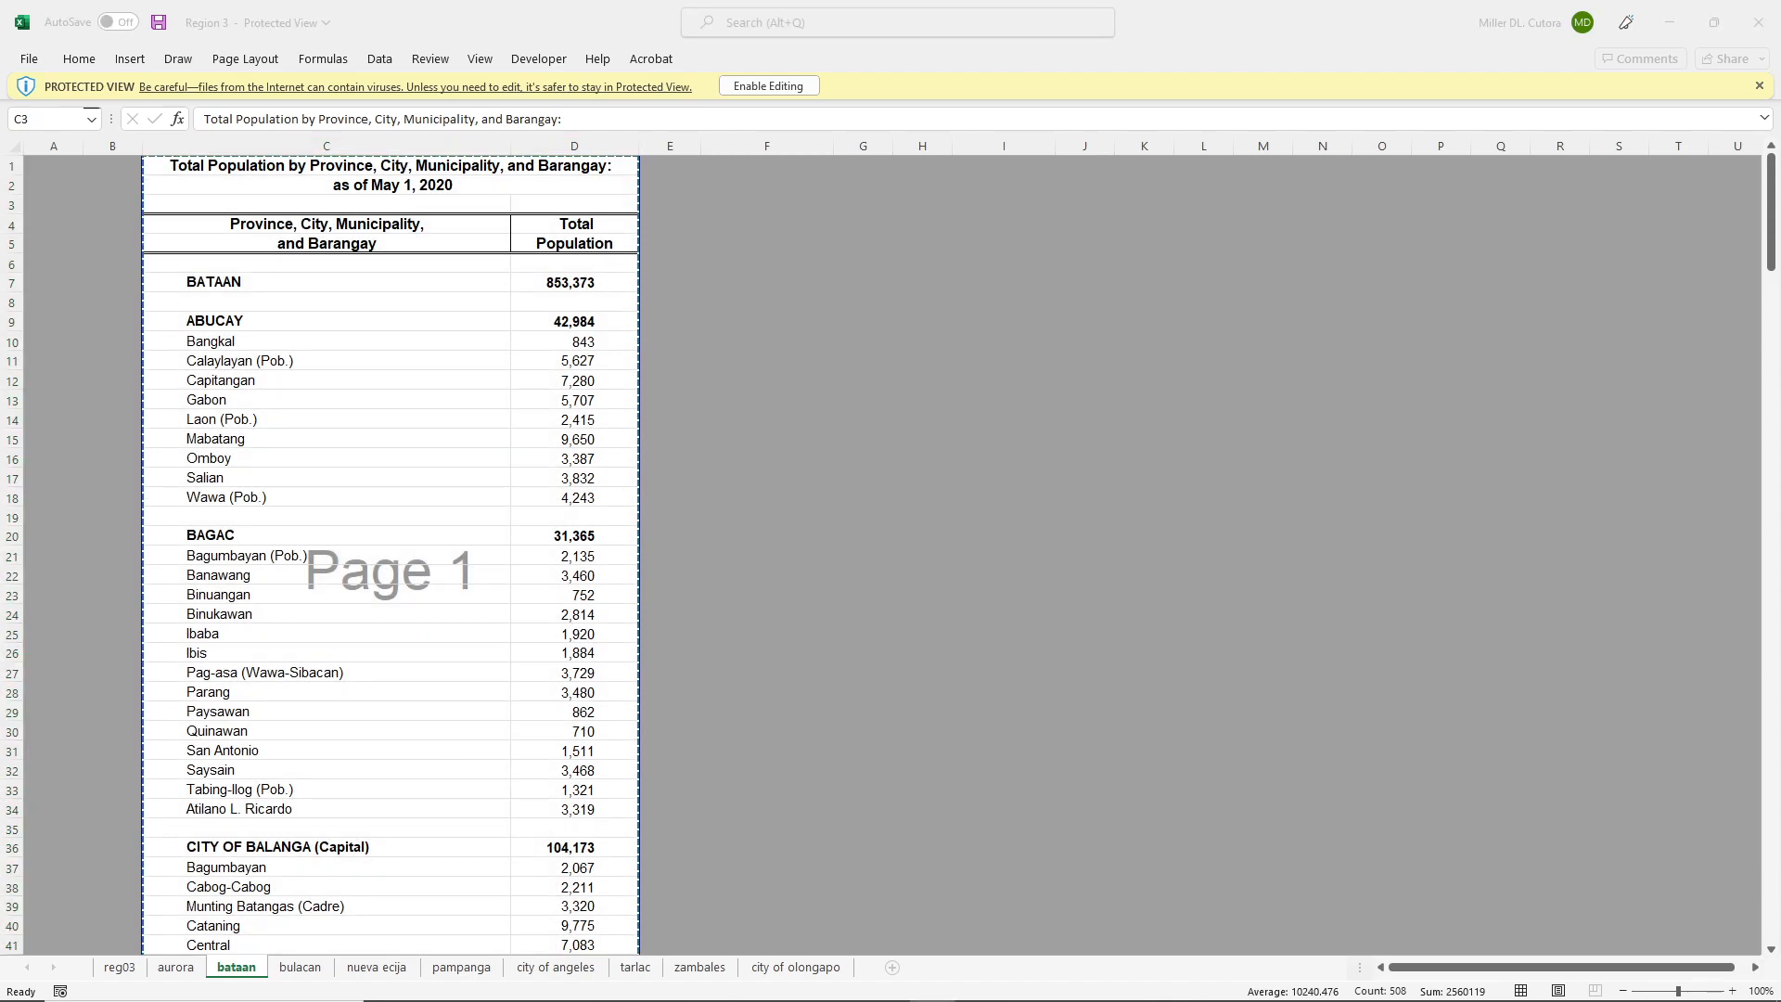
pyautogui.hotkey('alt', 'Tab')
pyautogui.click(121, 468)
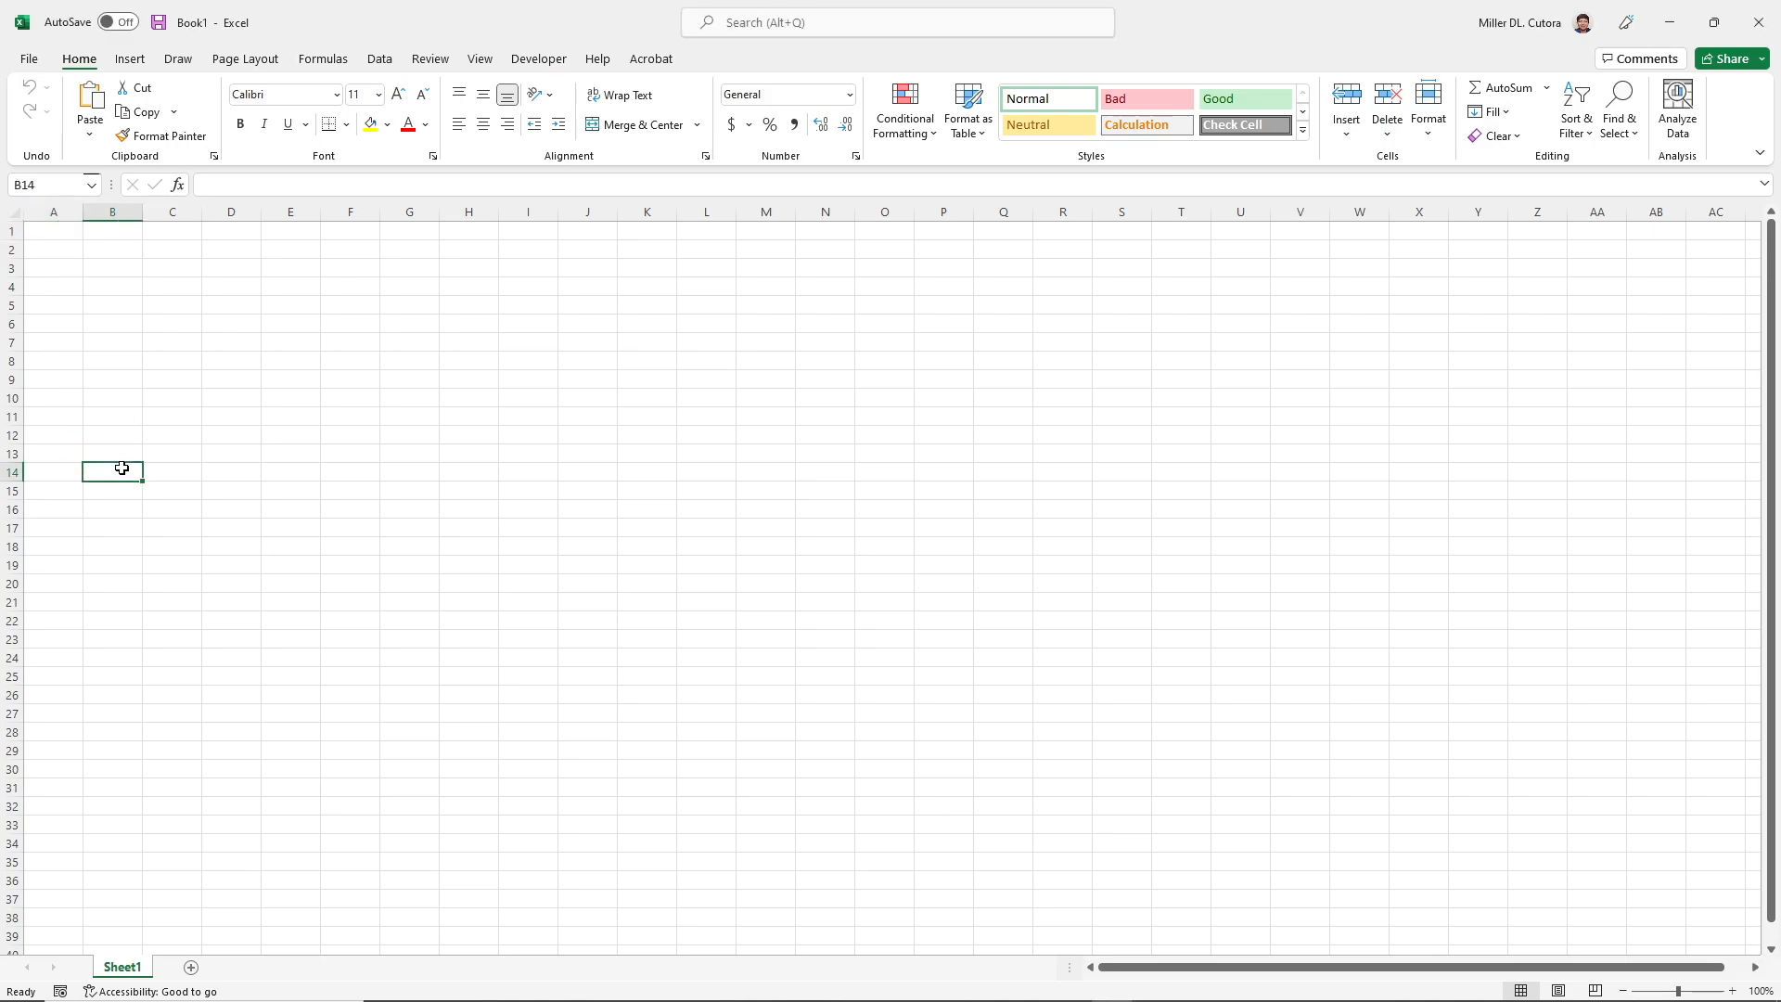
pyautogui.click(63, 228)
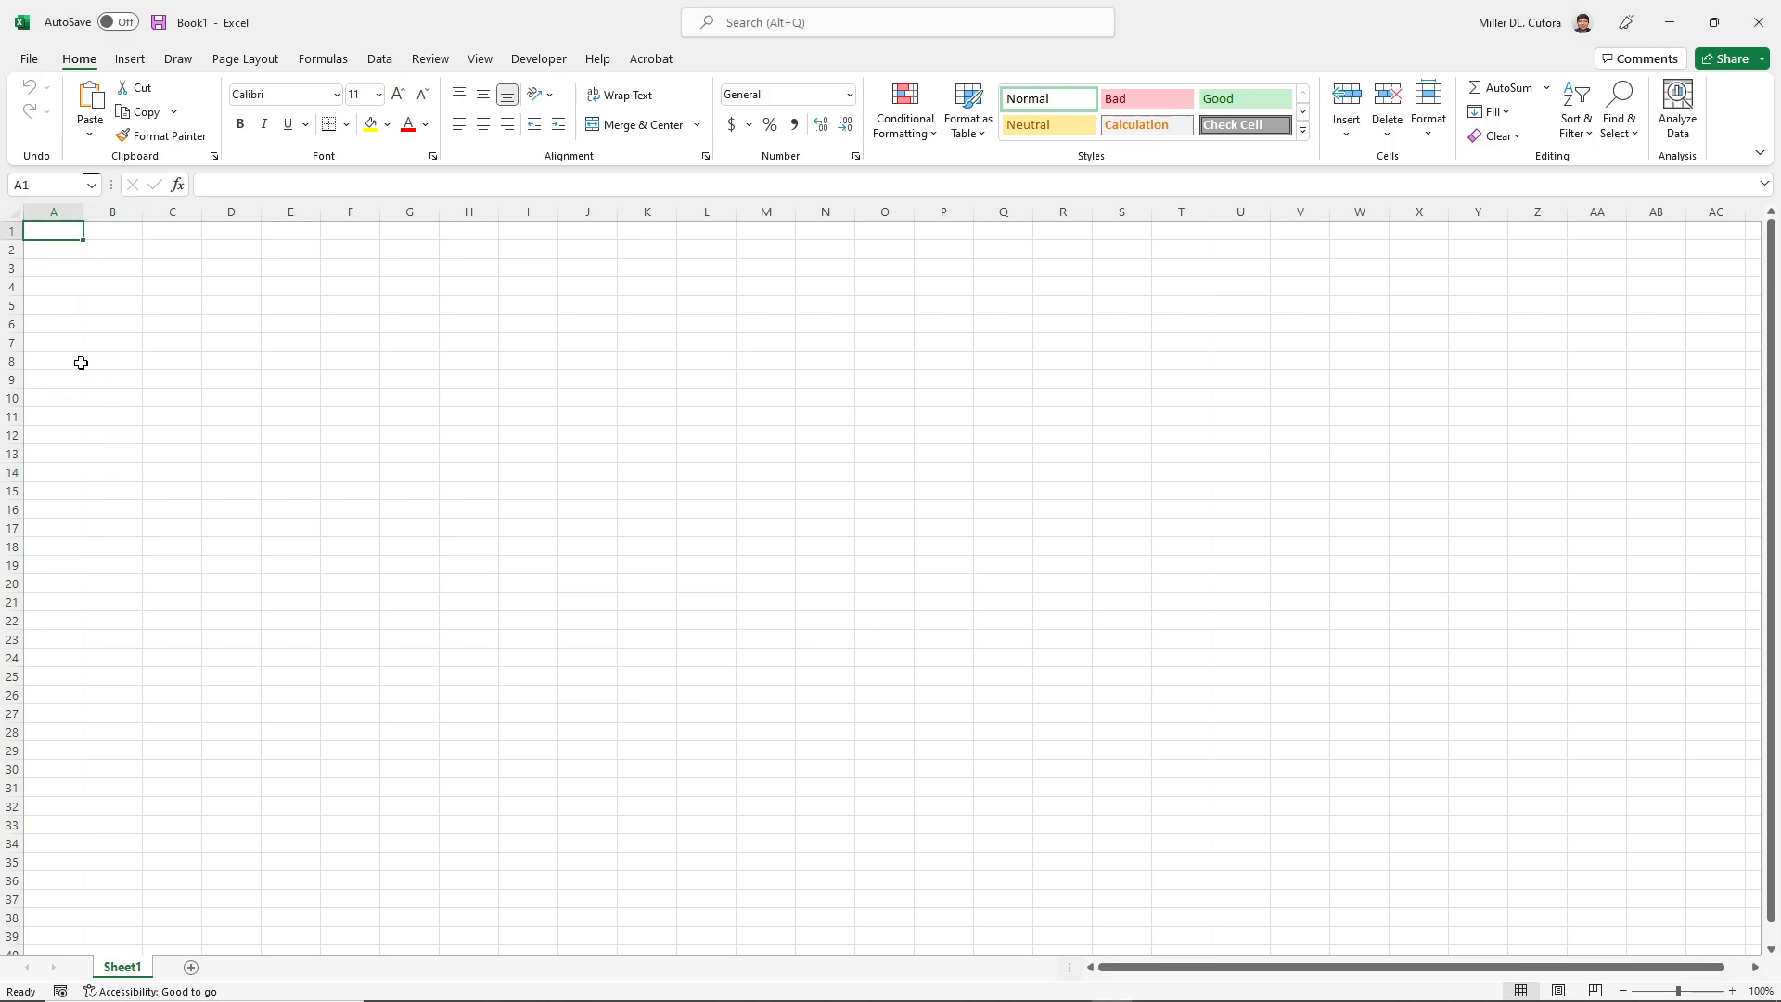
pyautogui.hotkey('ctrl', 'v')
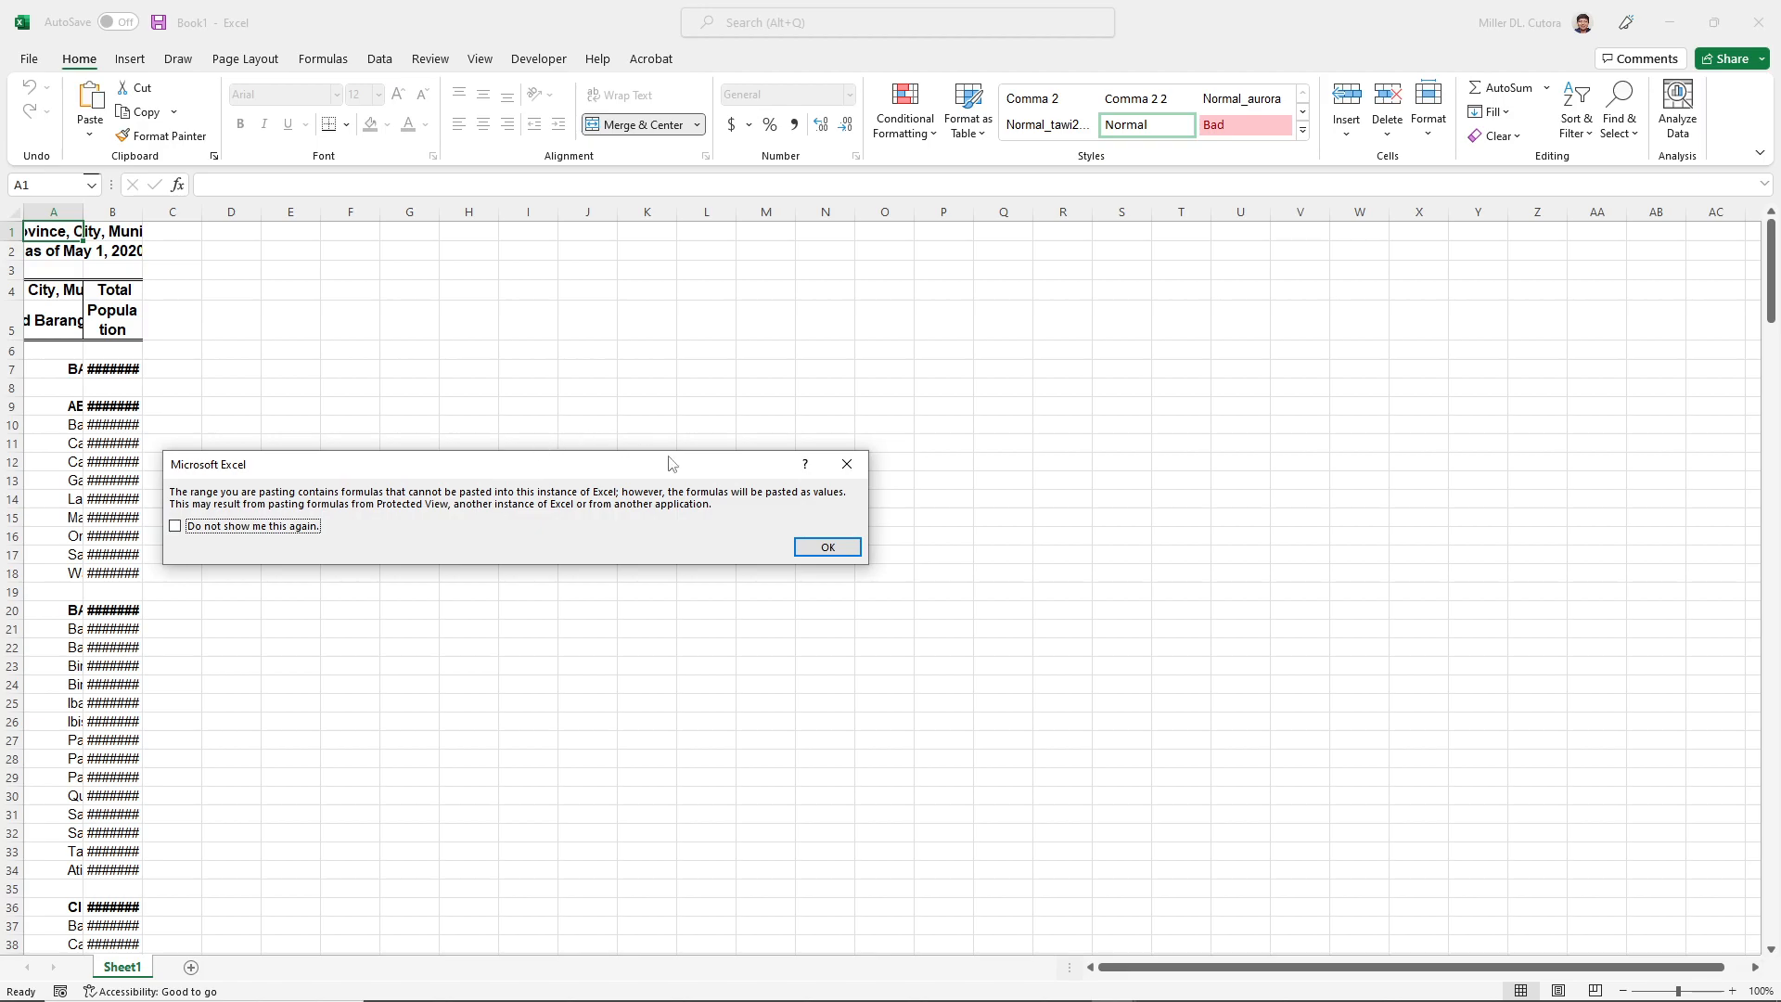
pyautogui.click(815, 539)
# - Autofit the widths of columns A and B in Book1 and look through the pasted population list
pyautogui.moveTo(63, 213)
pyautogui.mouseDown()
pyautogui.moveTo(146, 214)
pyautogui.moveTo(78, 214)
pyautogui.mouseUp()
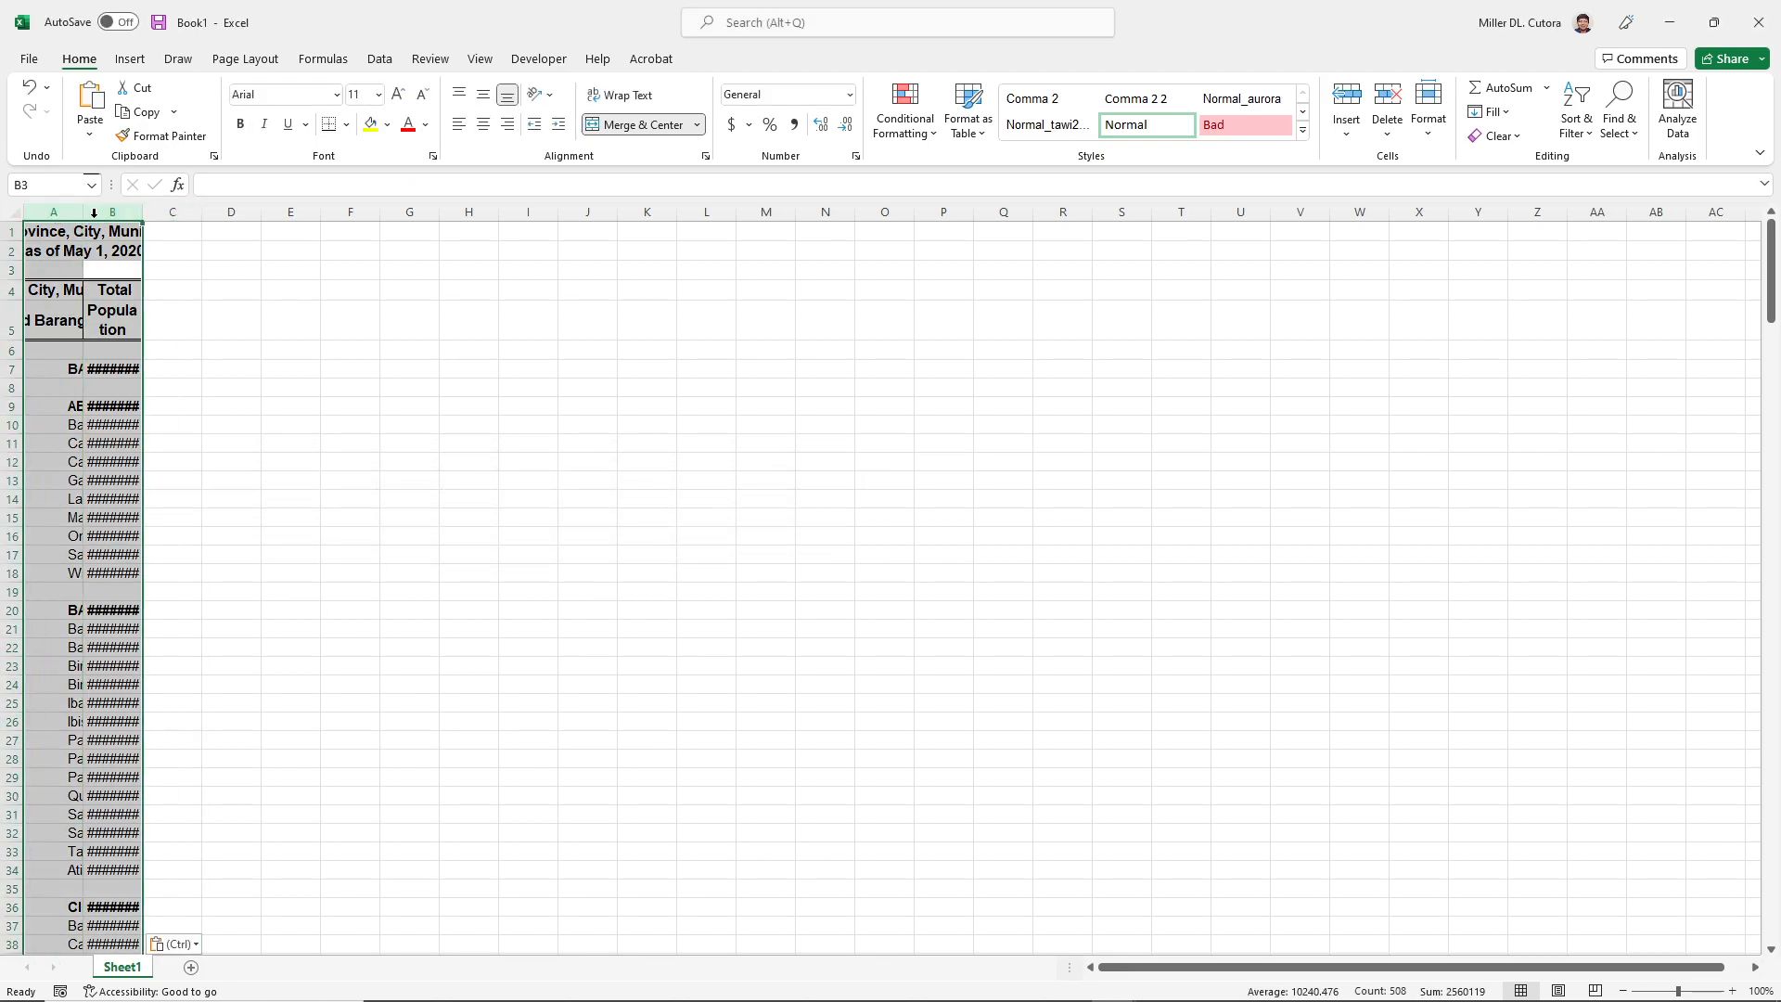
pyautogui.doubleClick(141, 212)
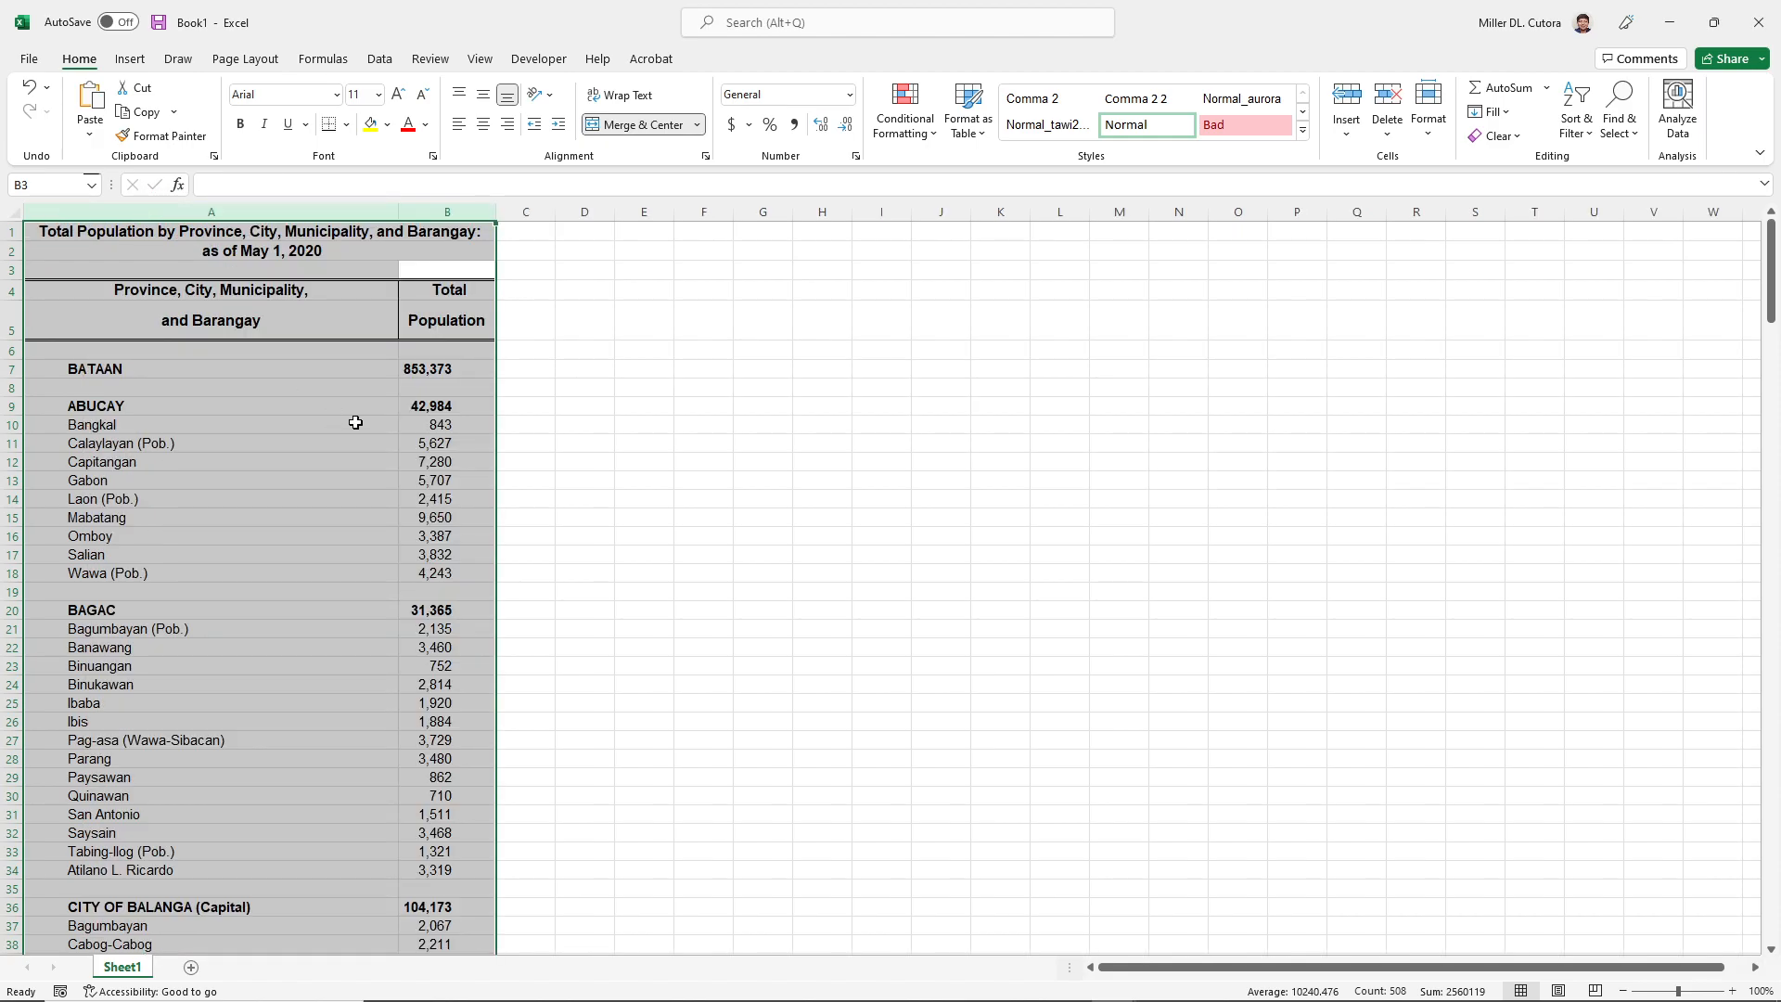
pyautogui.scroll(-7, 356, 423)
pyautogui.scroll(-20, 355, 422)
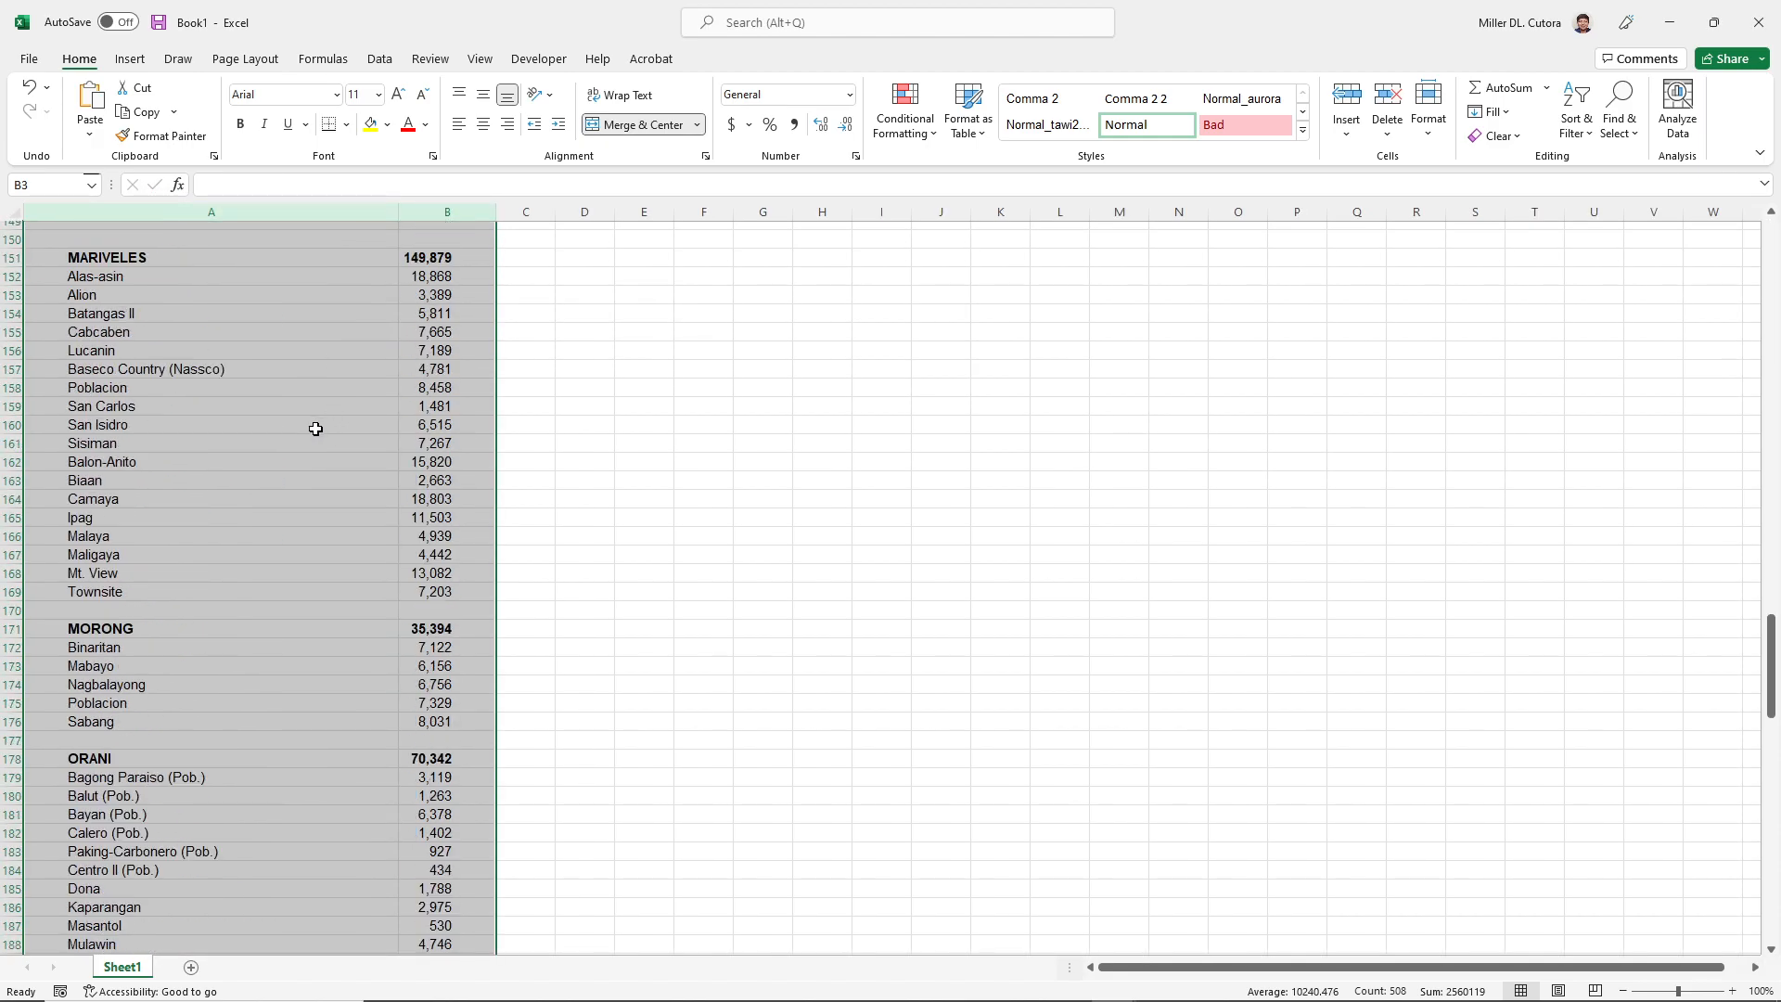
pyautogui.scroll(20, 319, 428)
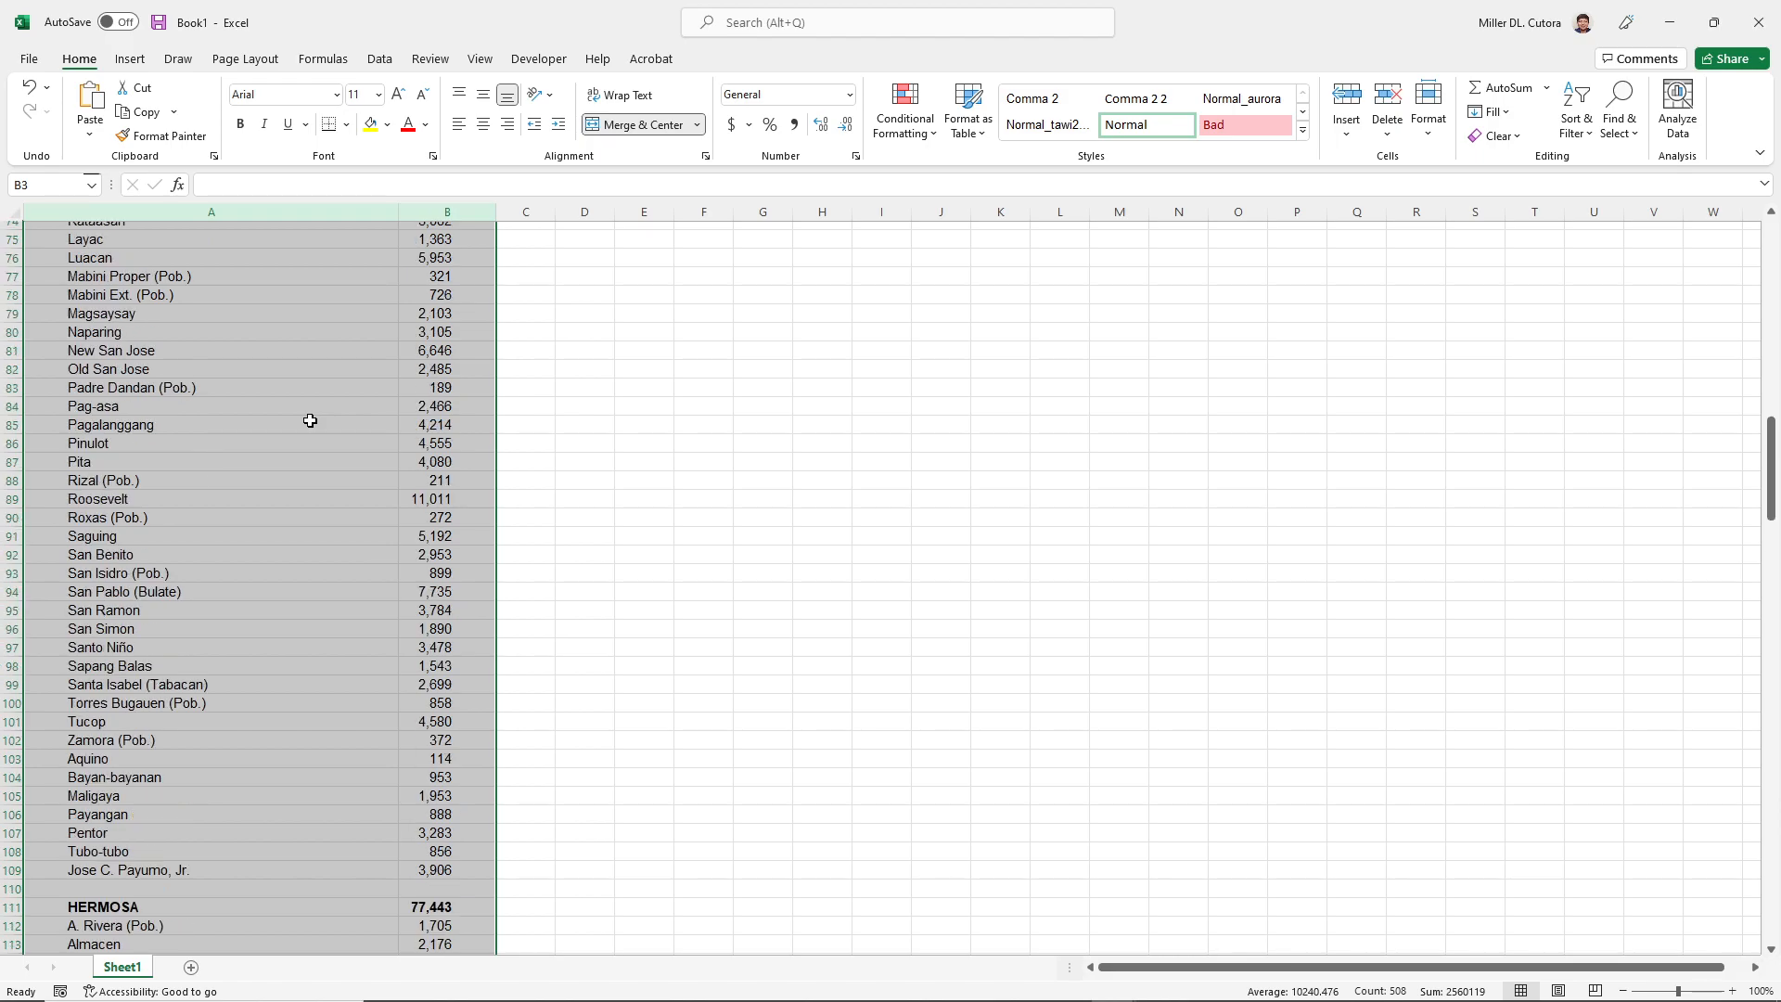
pyautogui.scroll(10, 309, 419)
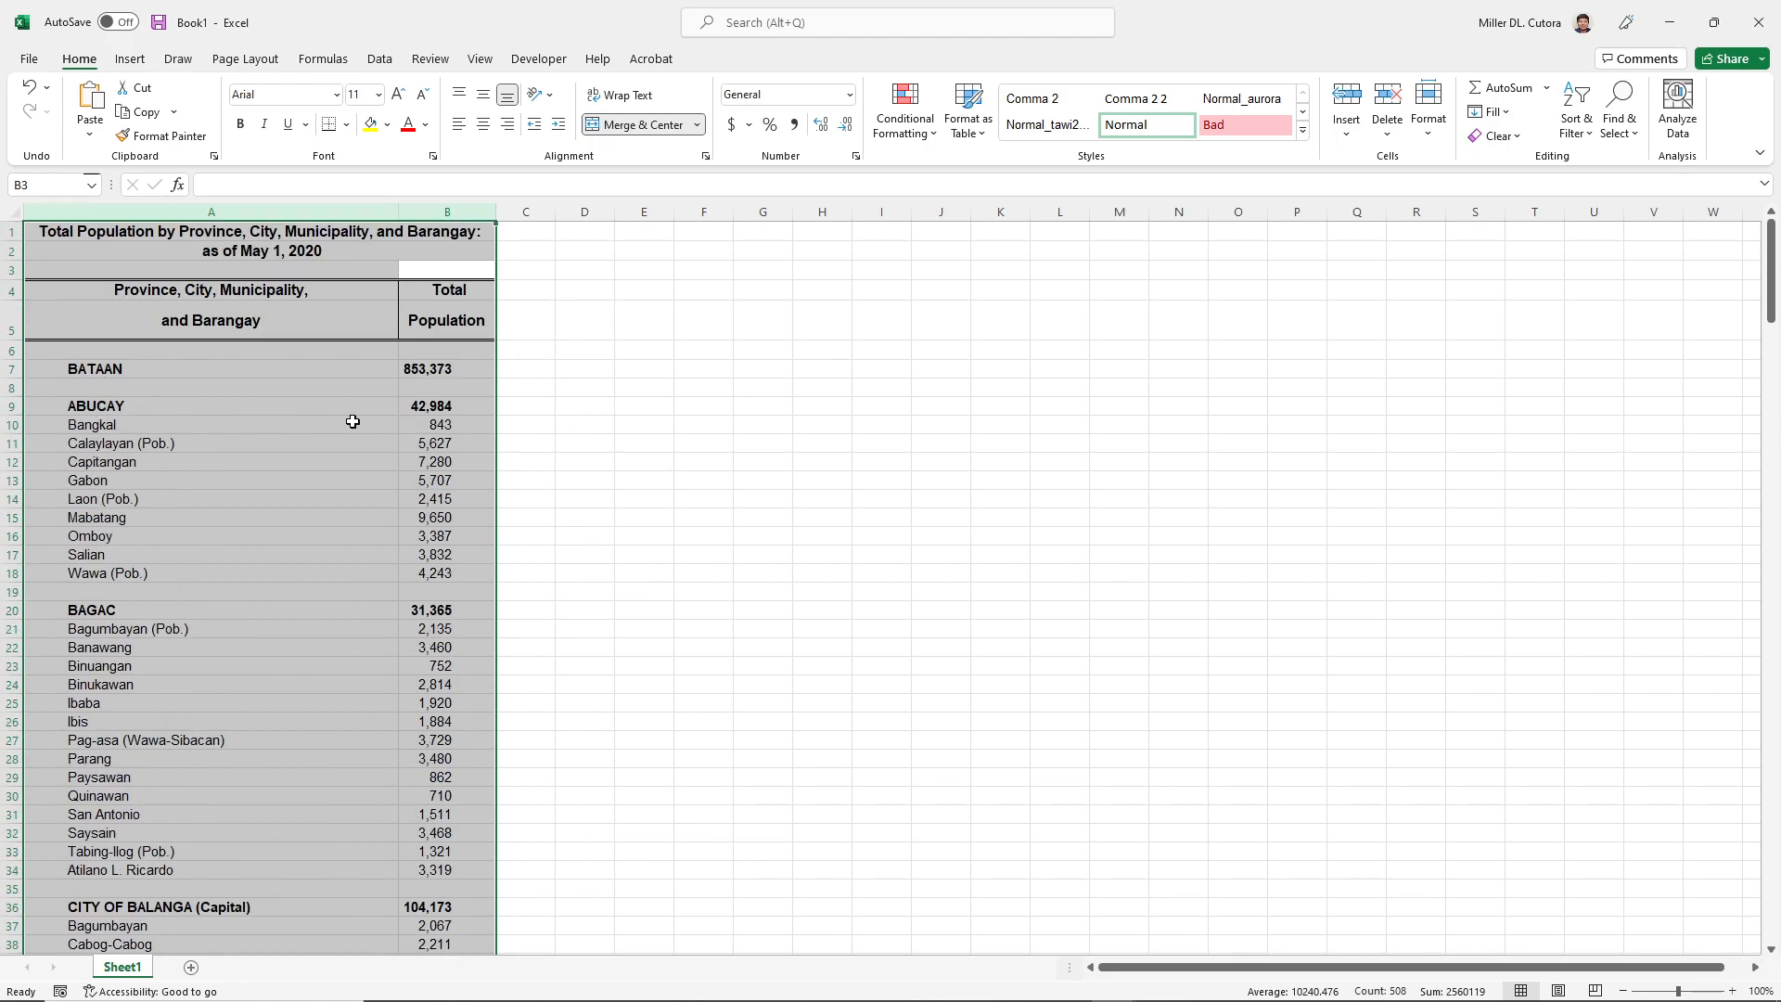
pyautogui.click(78, 410)
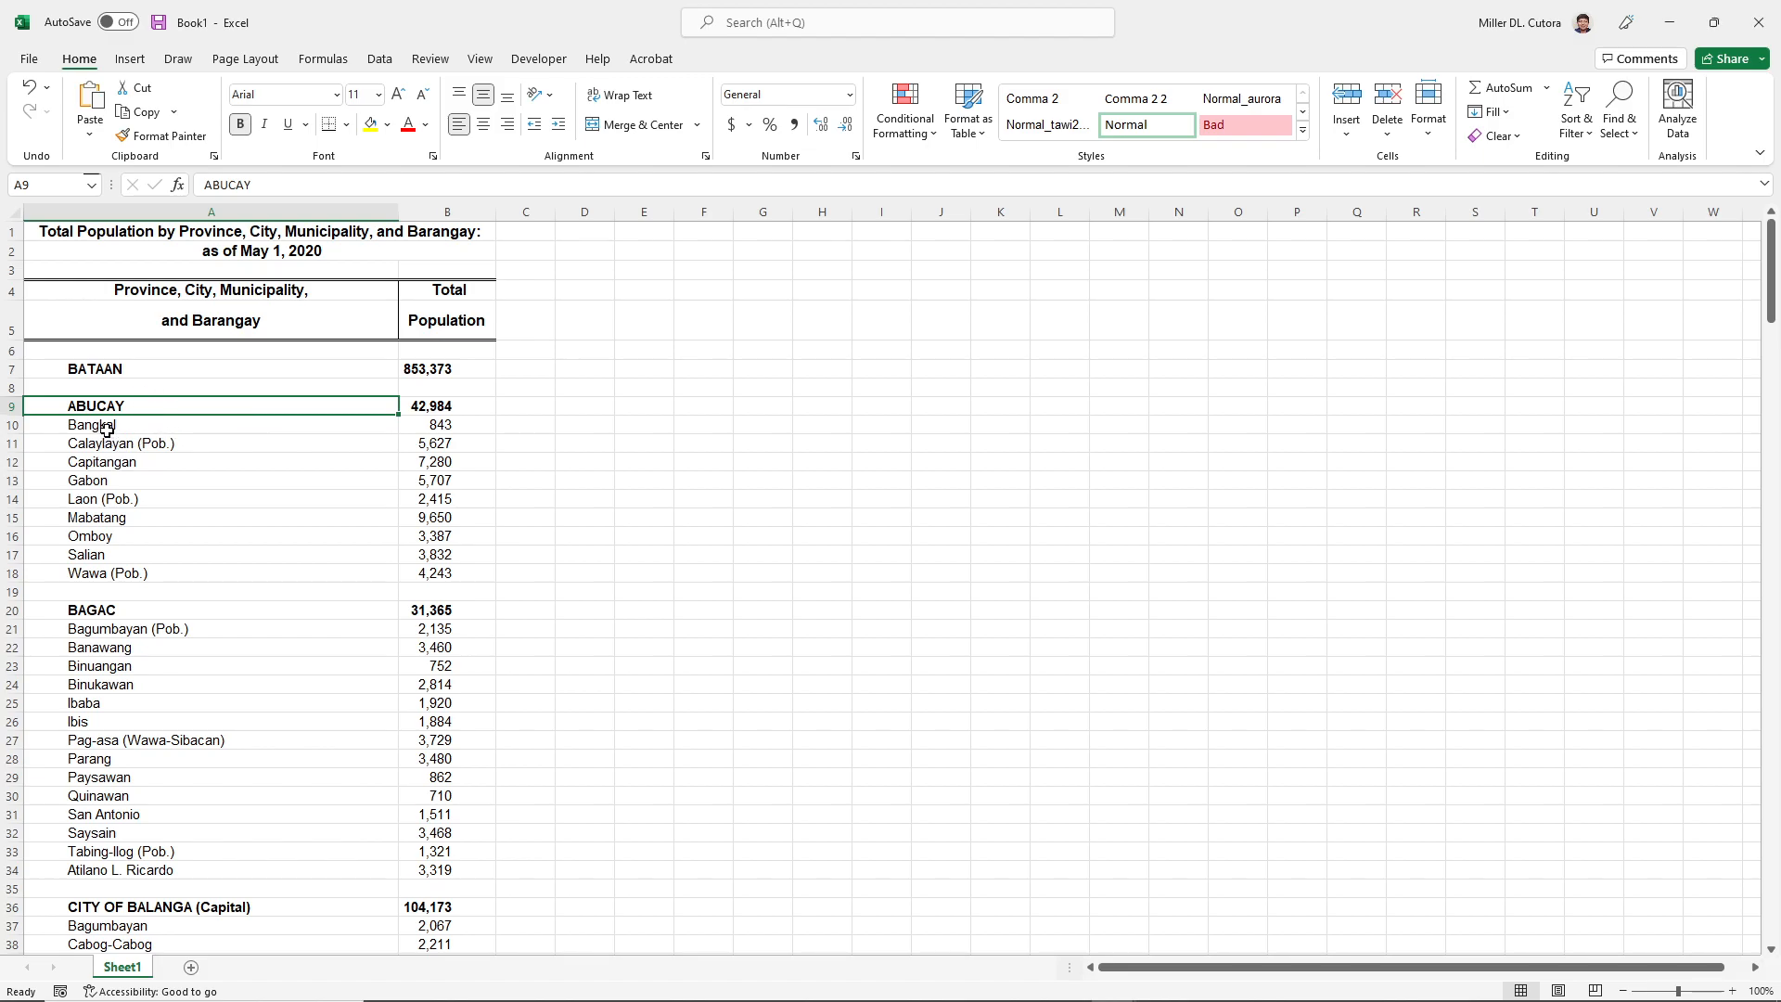
pyautogui.hotkey('ctrl', 'a')
pyautogui.moveTo(77, 204); pyautogui.dragTo(450, 212)
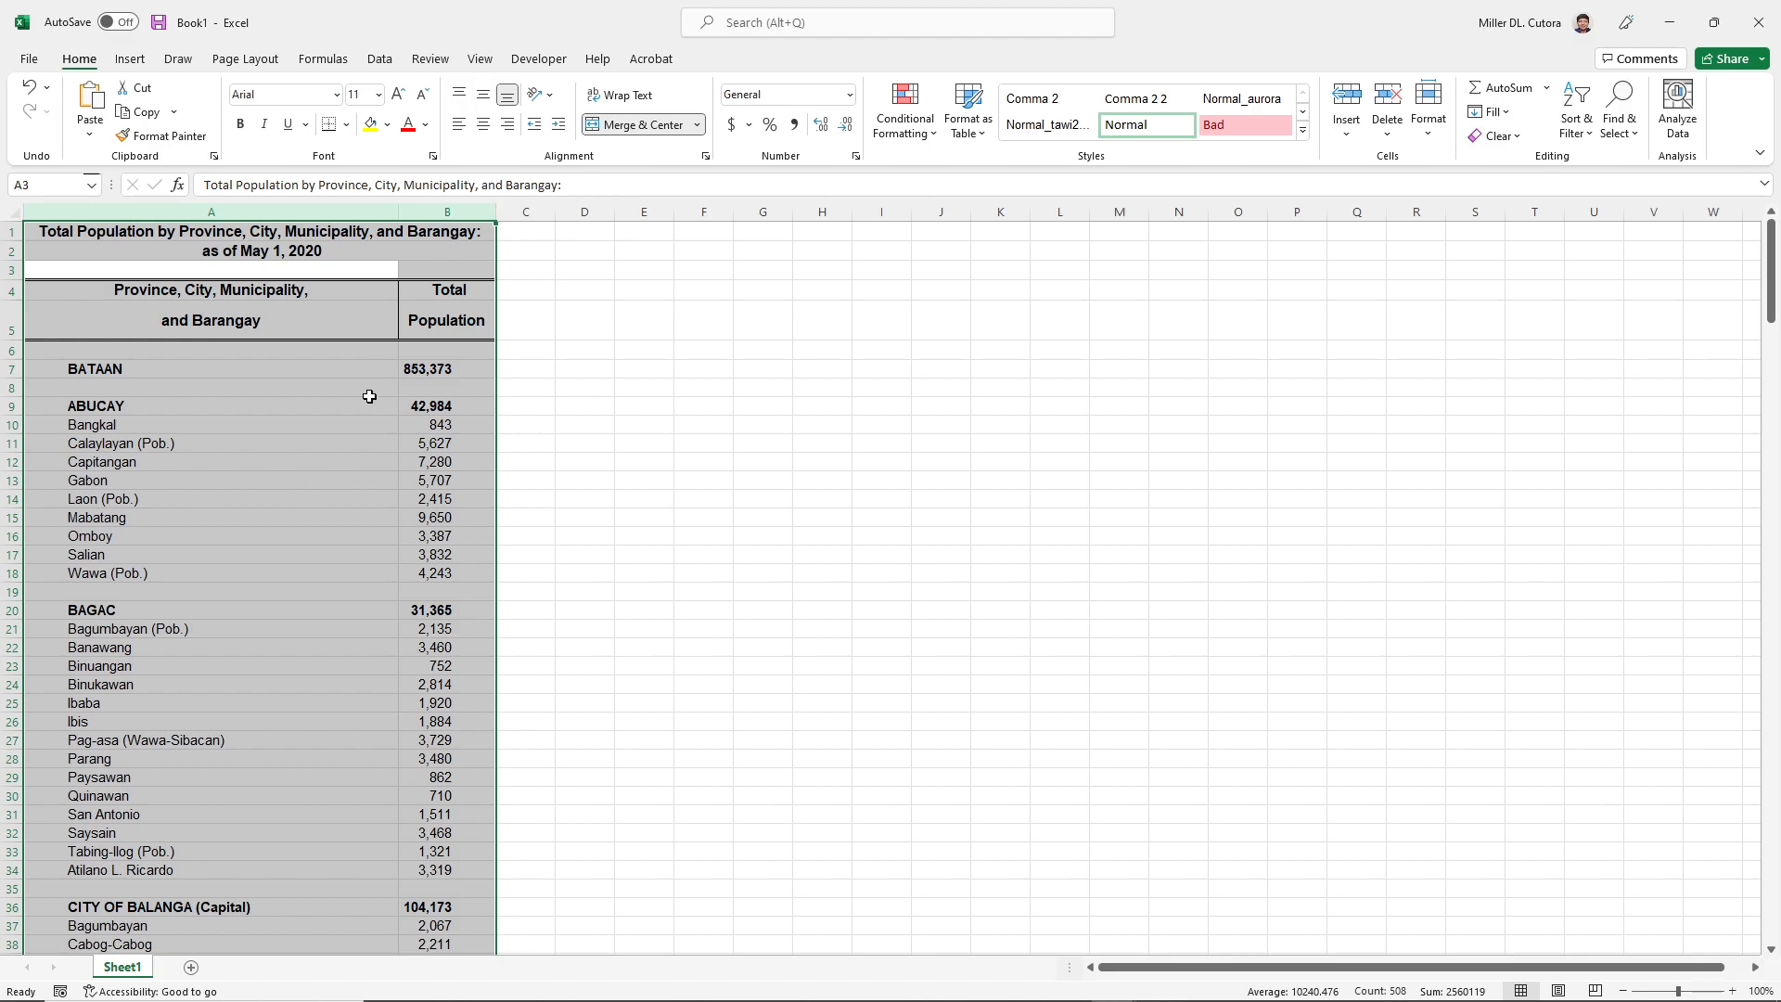
pyautogui.click(208, 442)
pyautogui.click(164, 422)
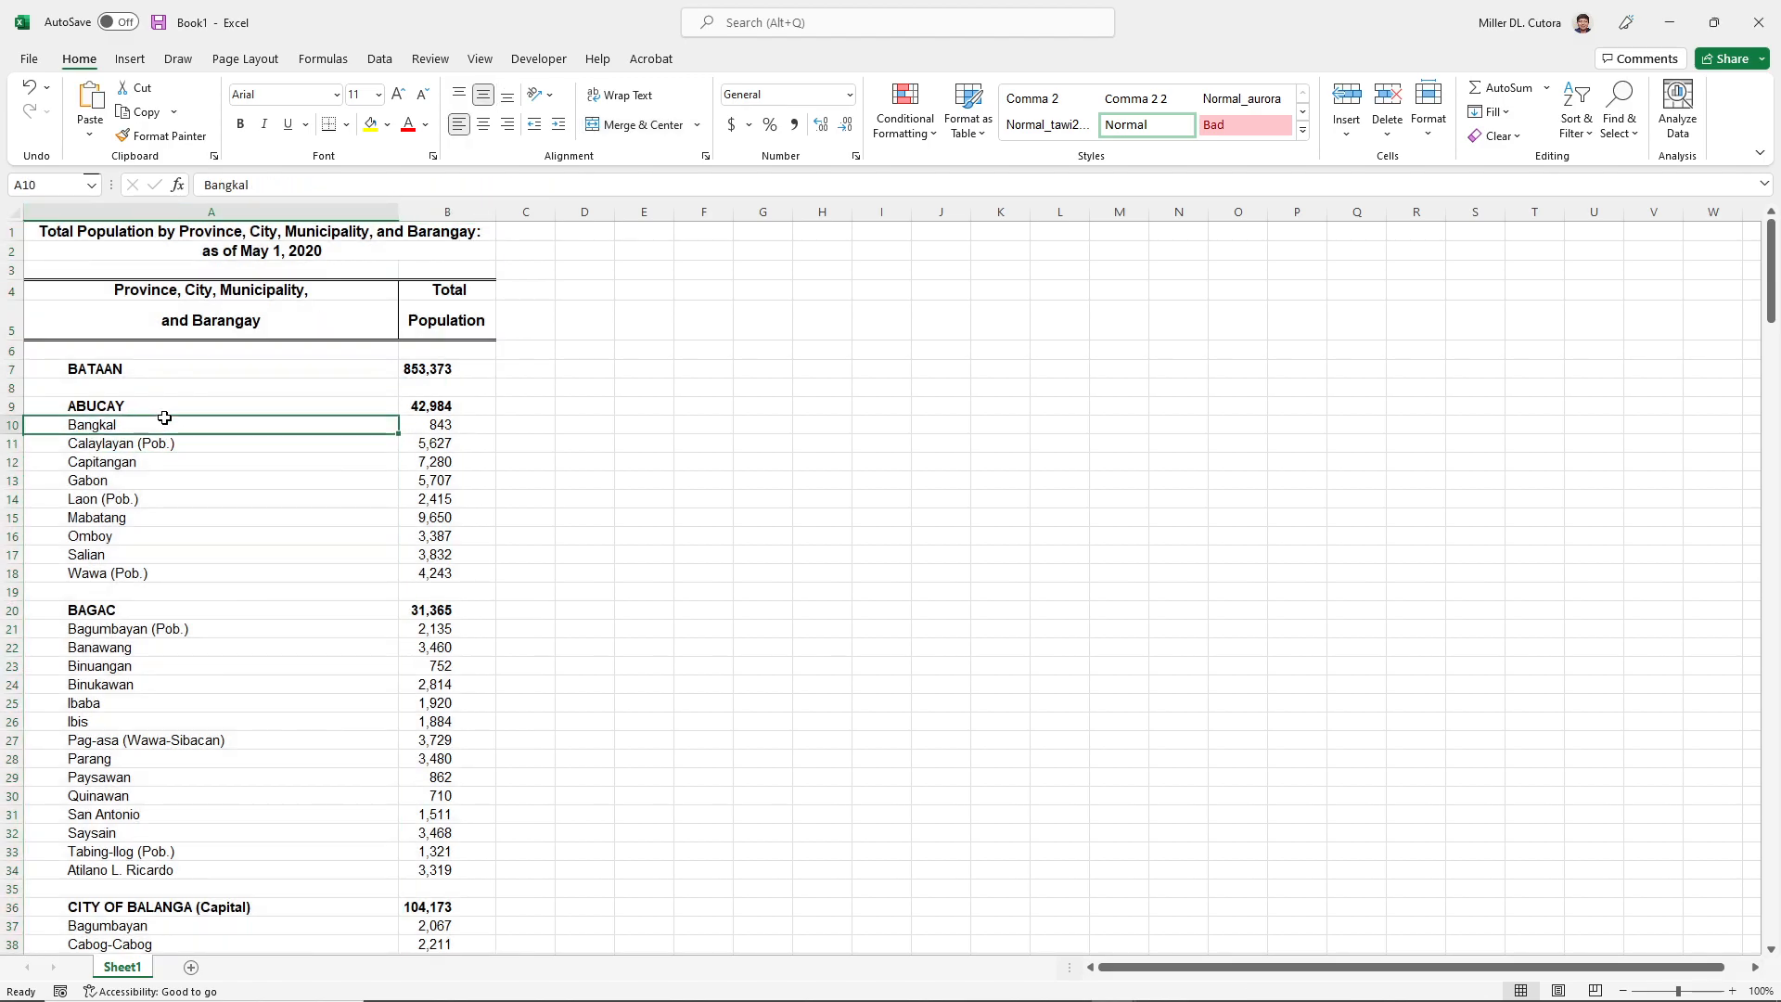
pyautogui.click(521, 422)
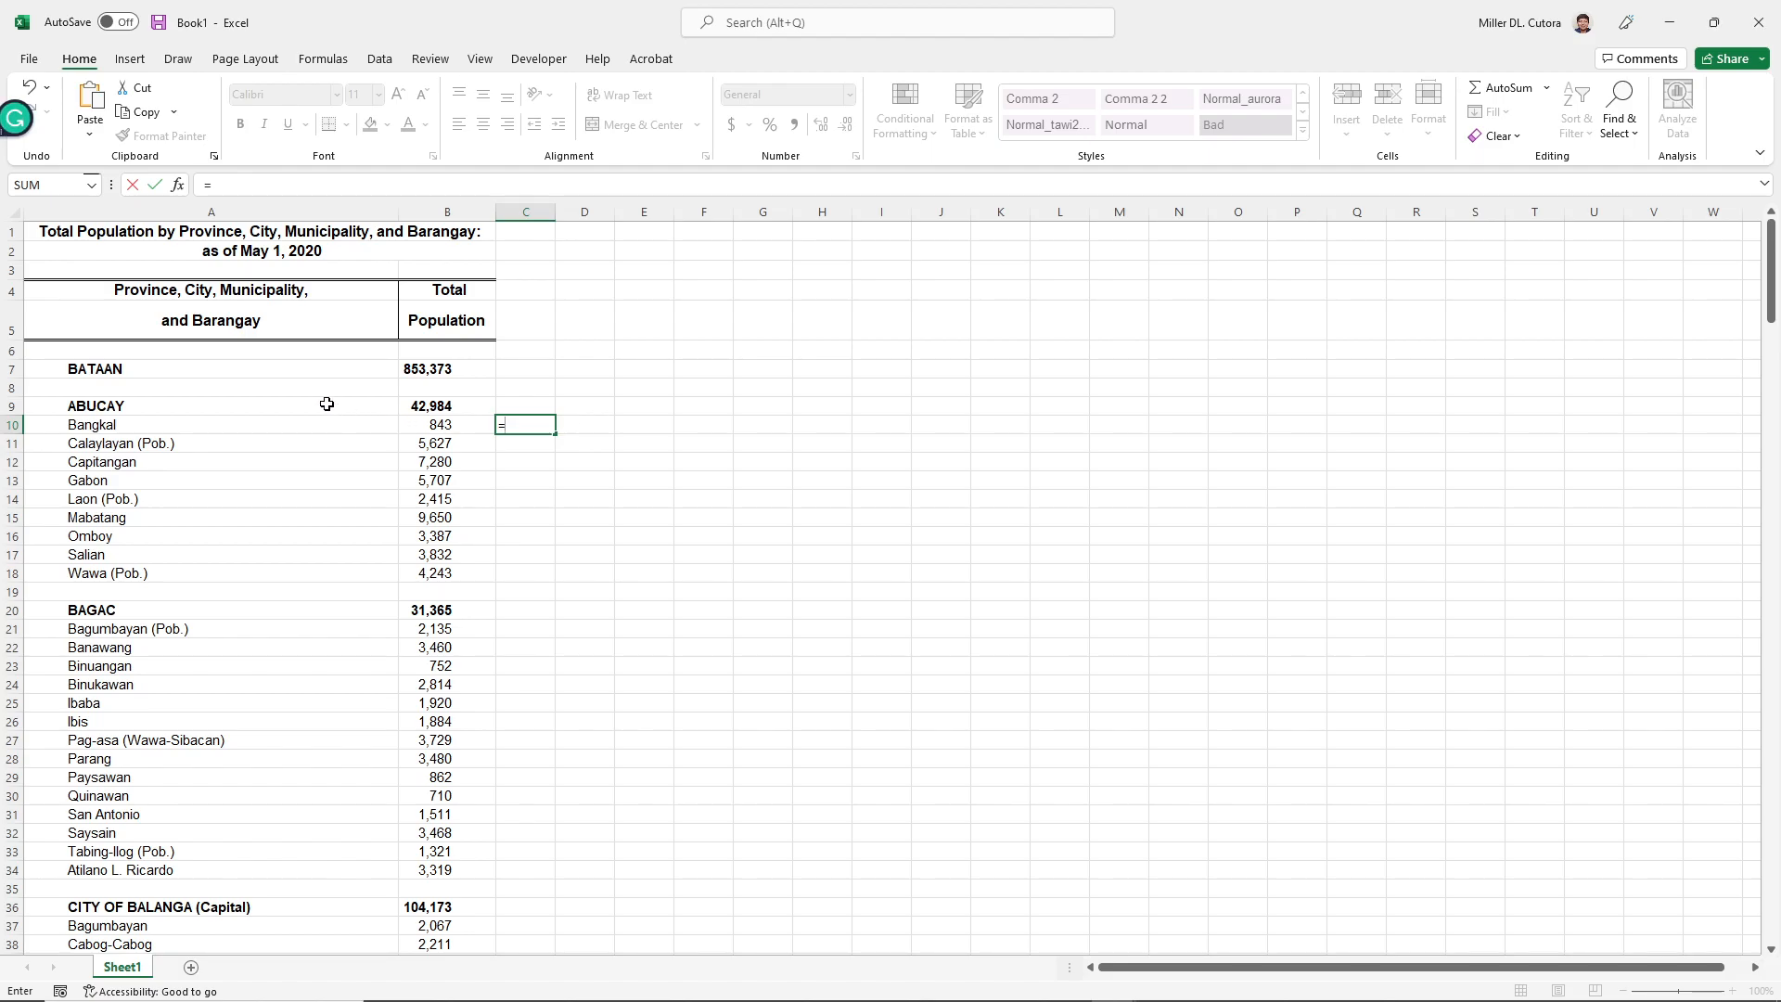
pyautogui.press('Escape')
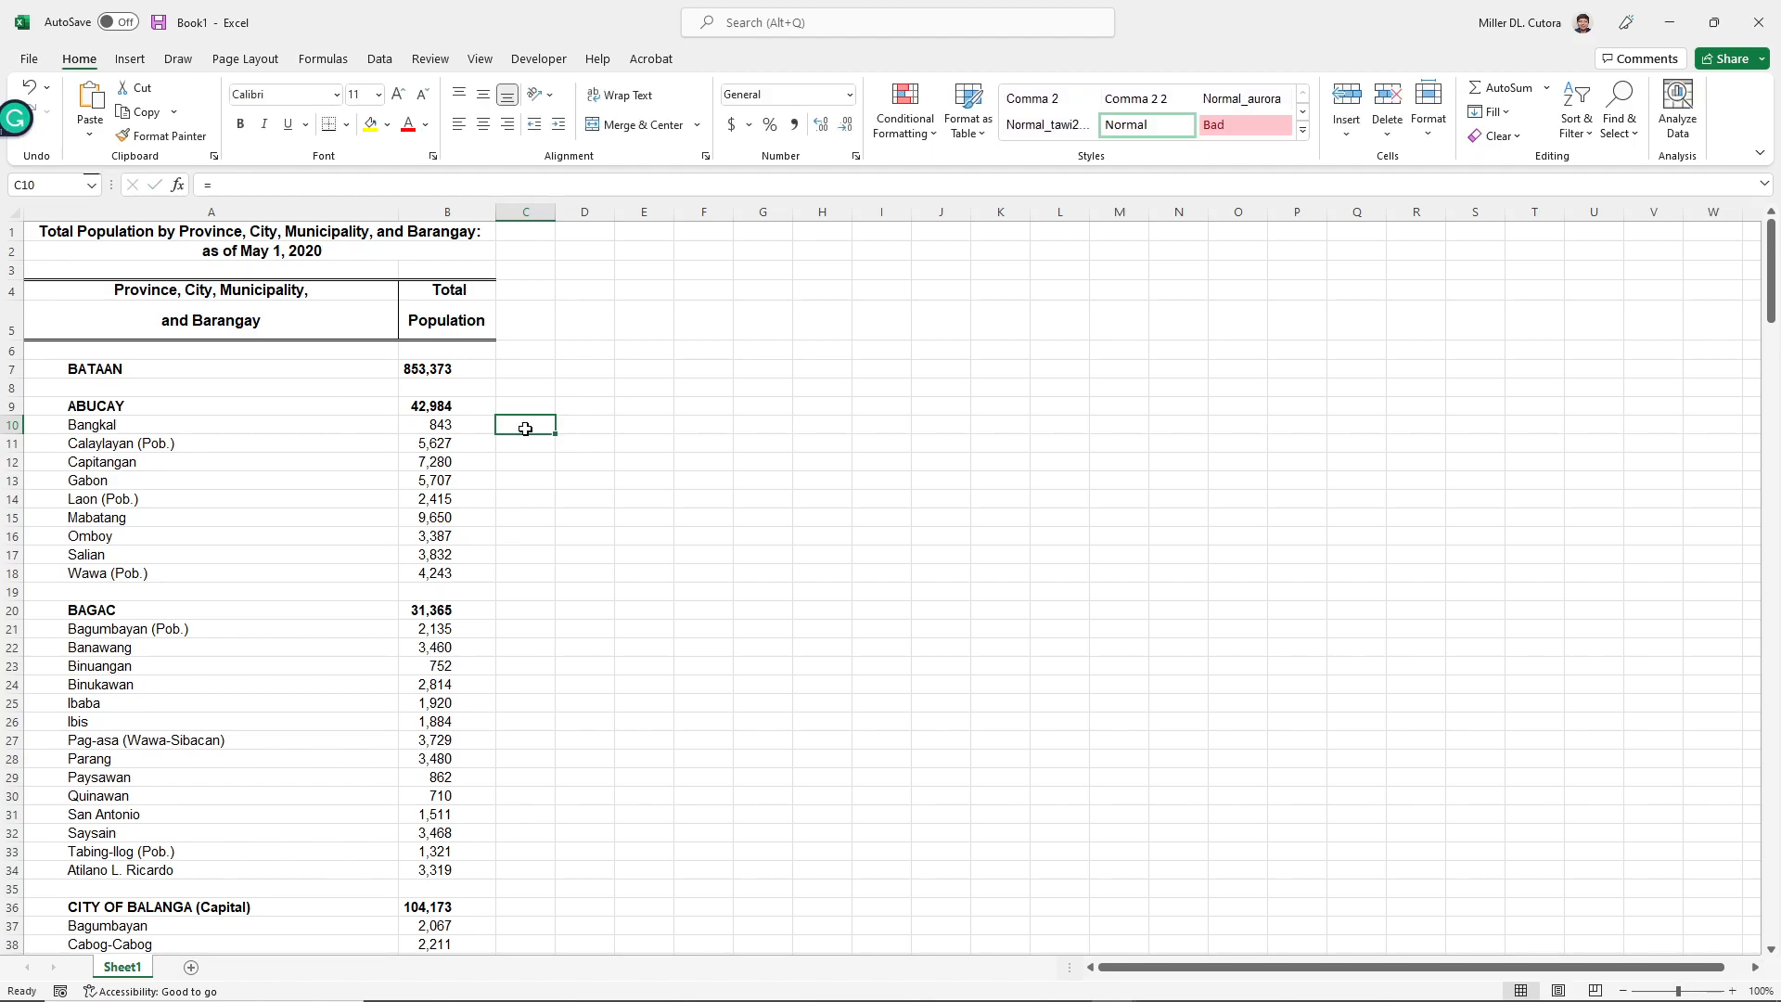
# - Fill cells C10:C18, beside the Abucay barangays, with the formula =A9
pyautogui.moveTo(525, 428); pyautogui.dragTo(514, 576)
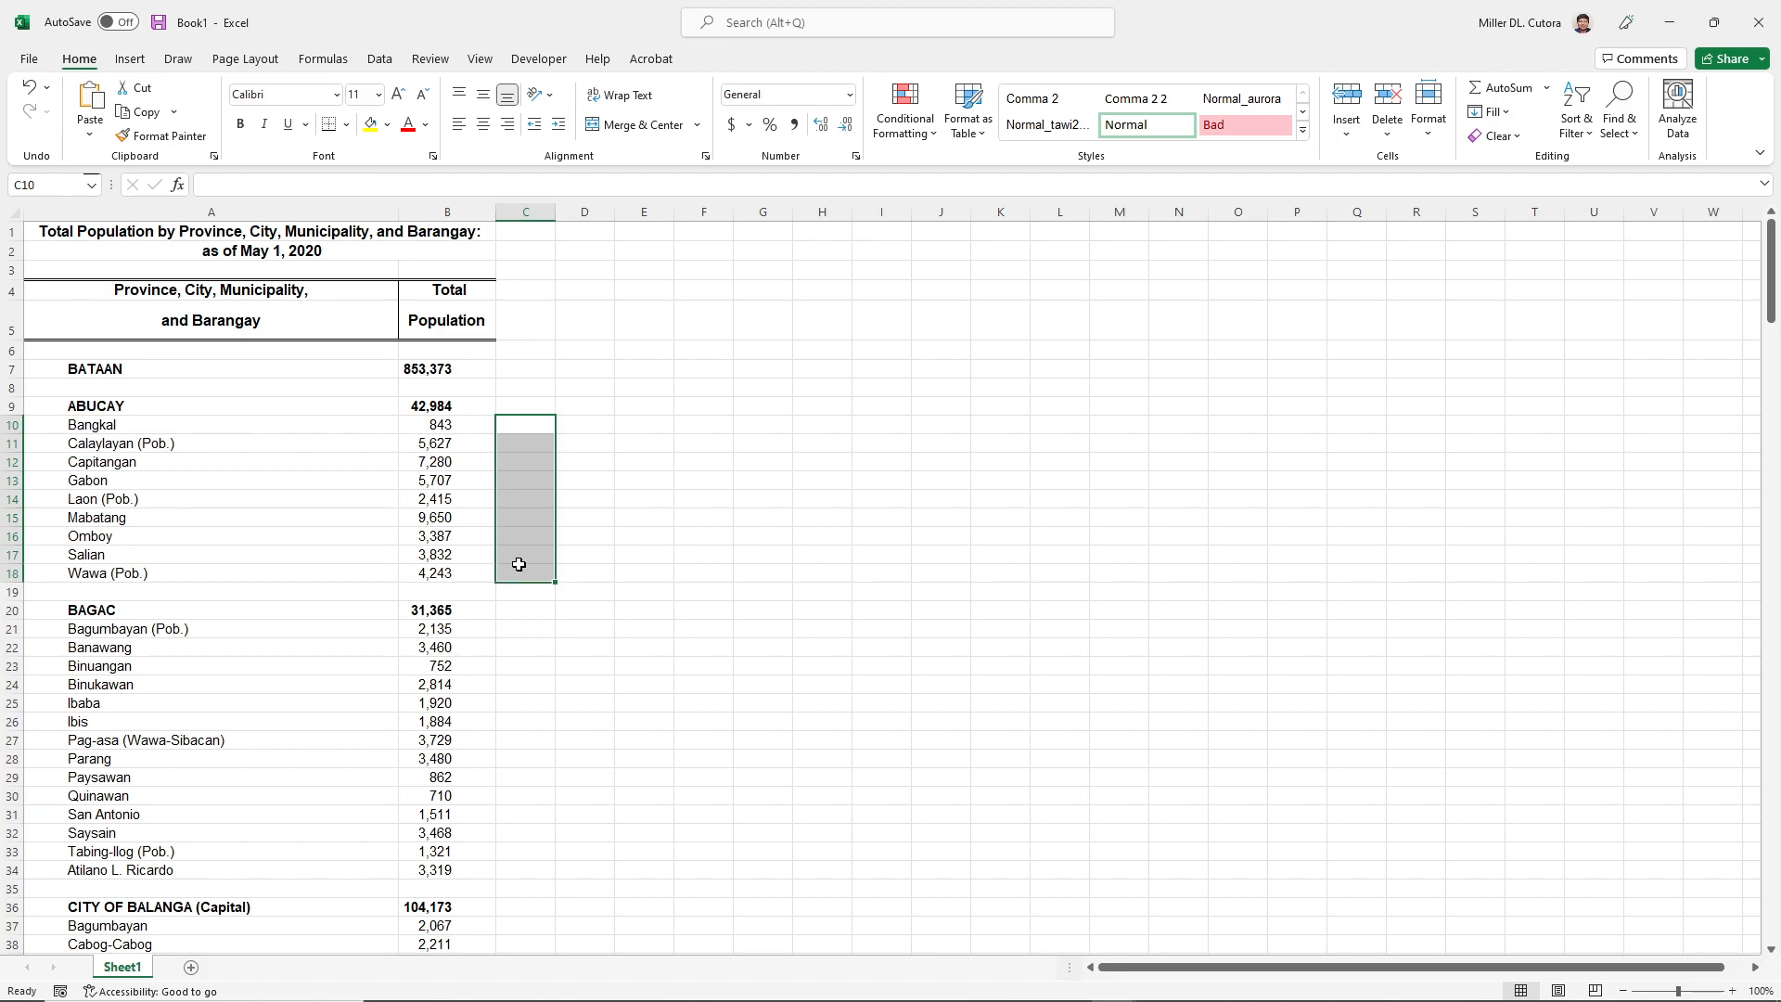
pyautogui.write('=')
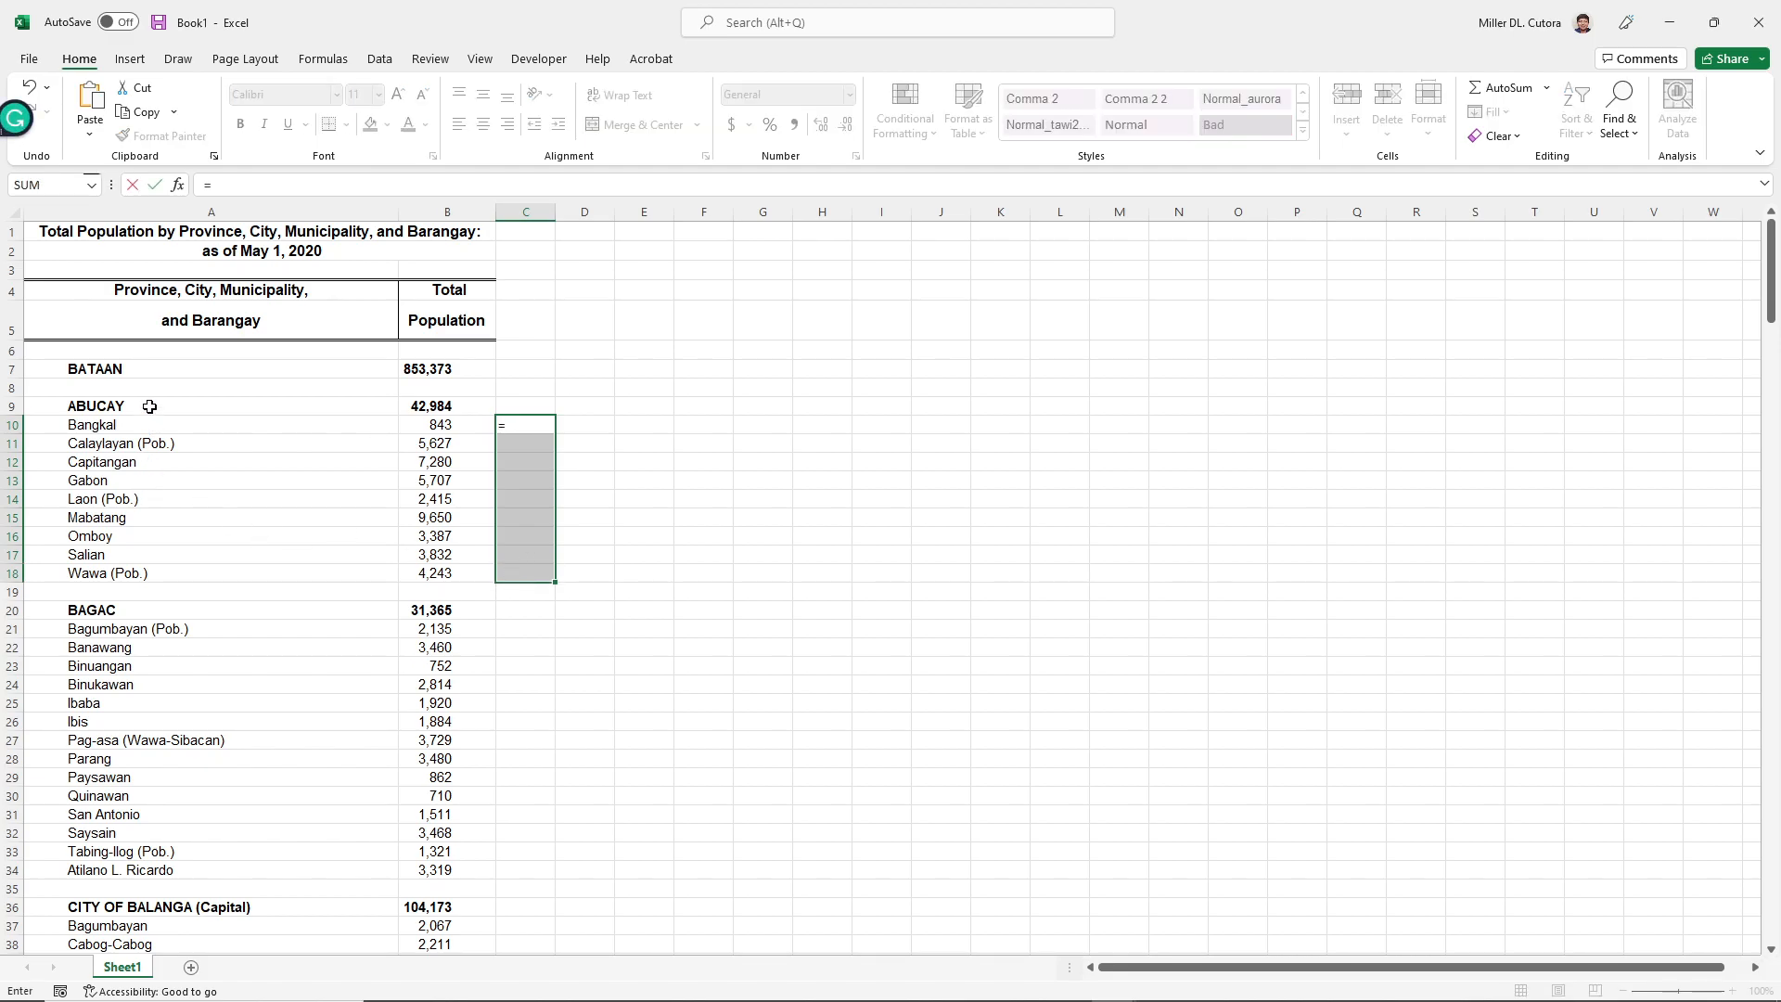
pyautogui.click(149, 406)
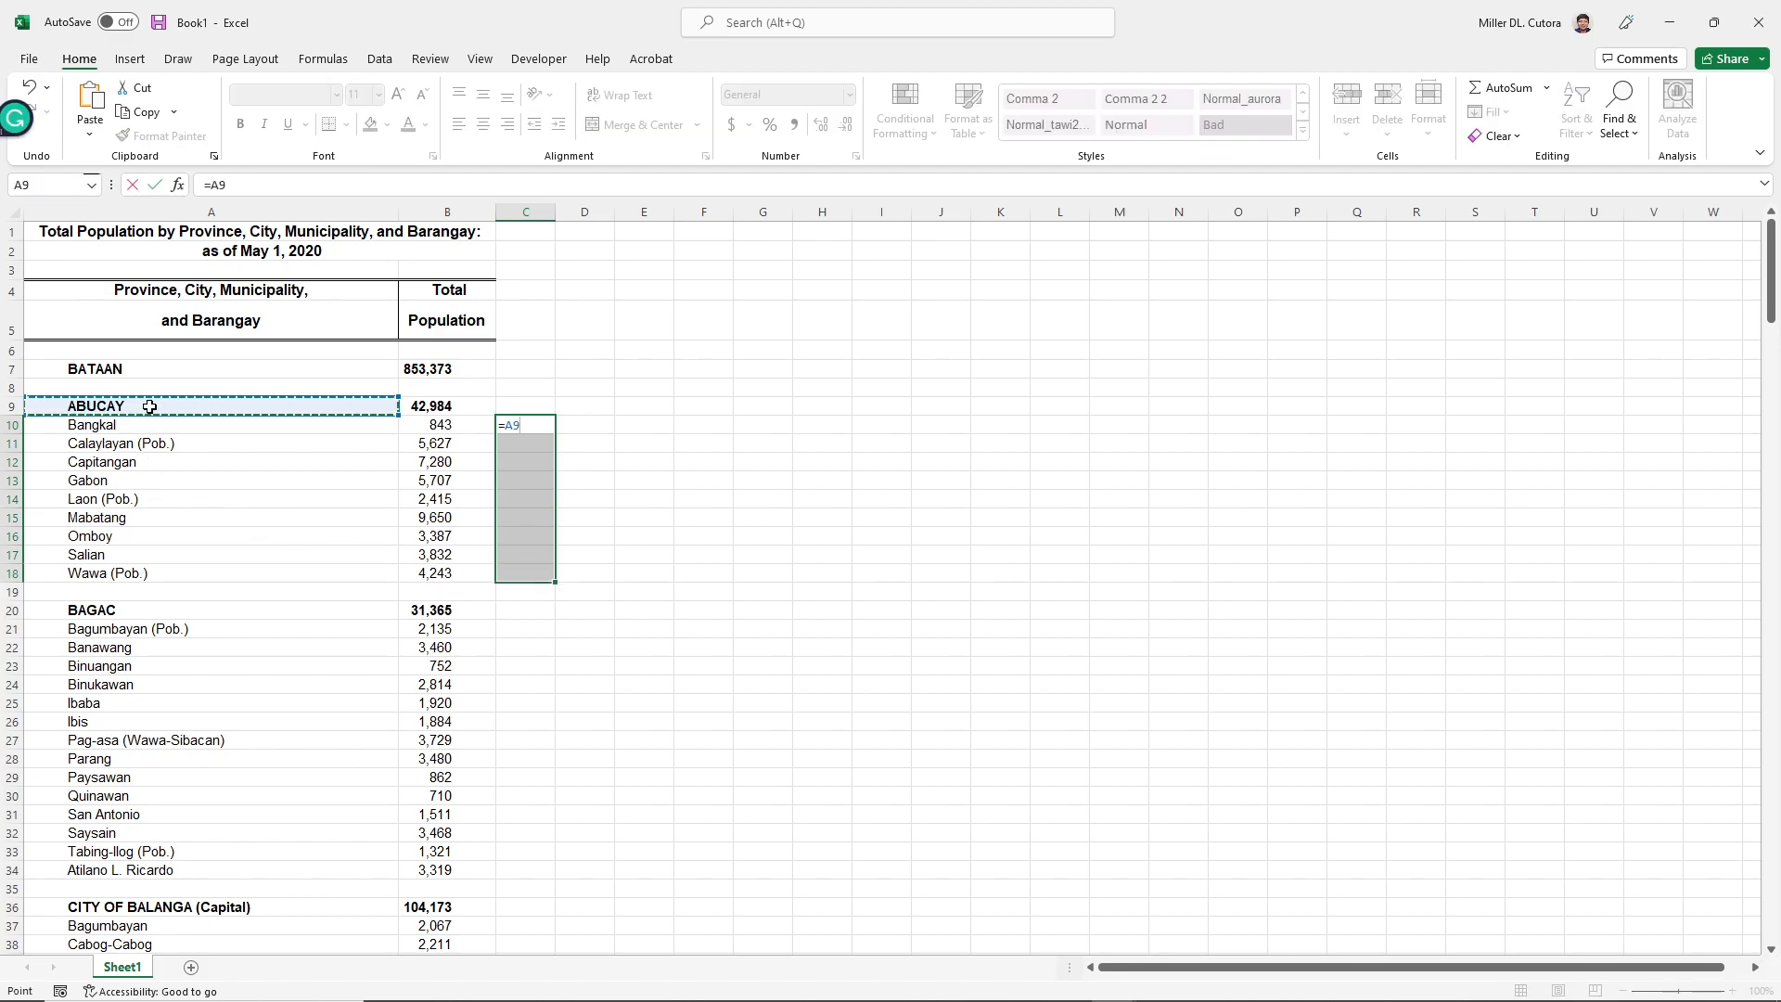
pyautogui.hotkey('ctrl', 'Return')
# - Make the reference absolute as =$A$9 in all cells C10:C18 so each Abucay barangay row takes the municipality name
pyautogui.moveTo(505, 419); pyautogui.dragTo(510, 573)
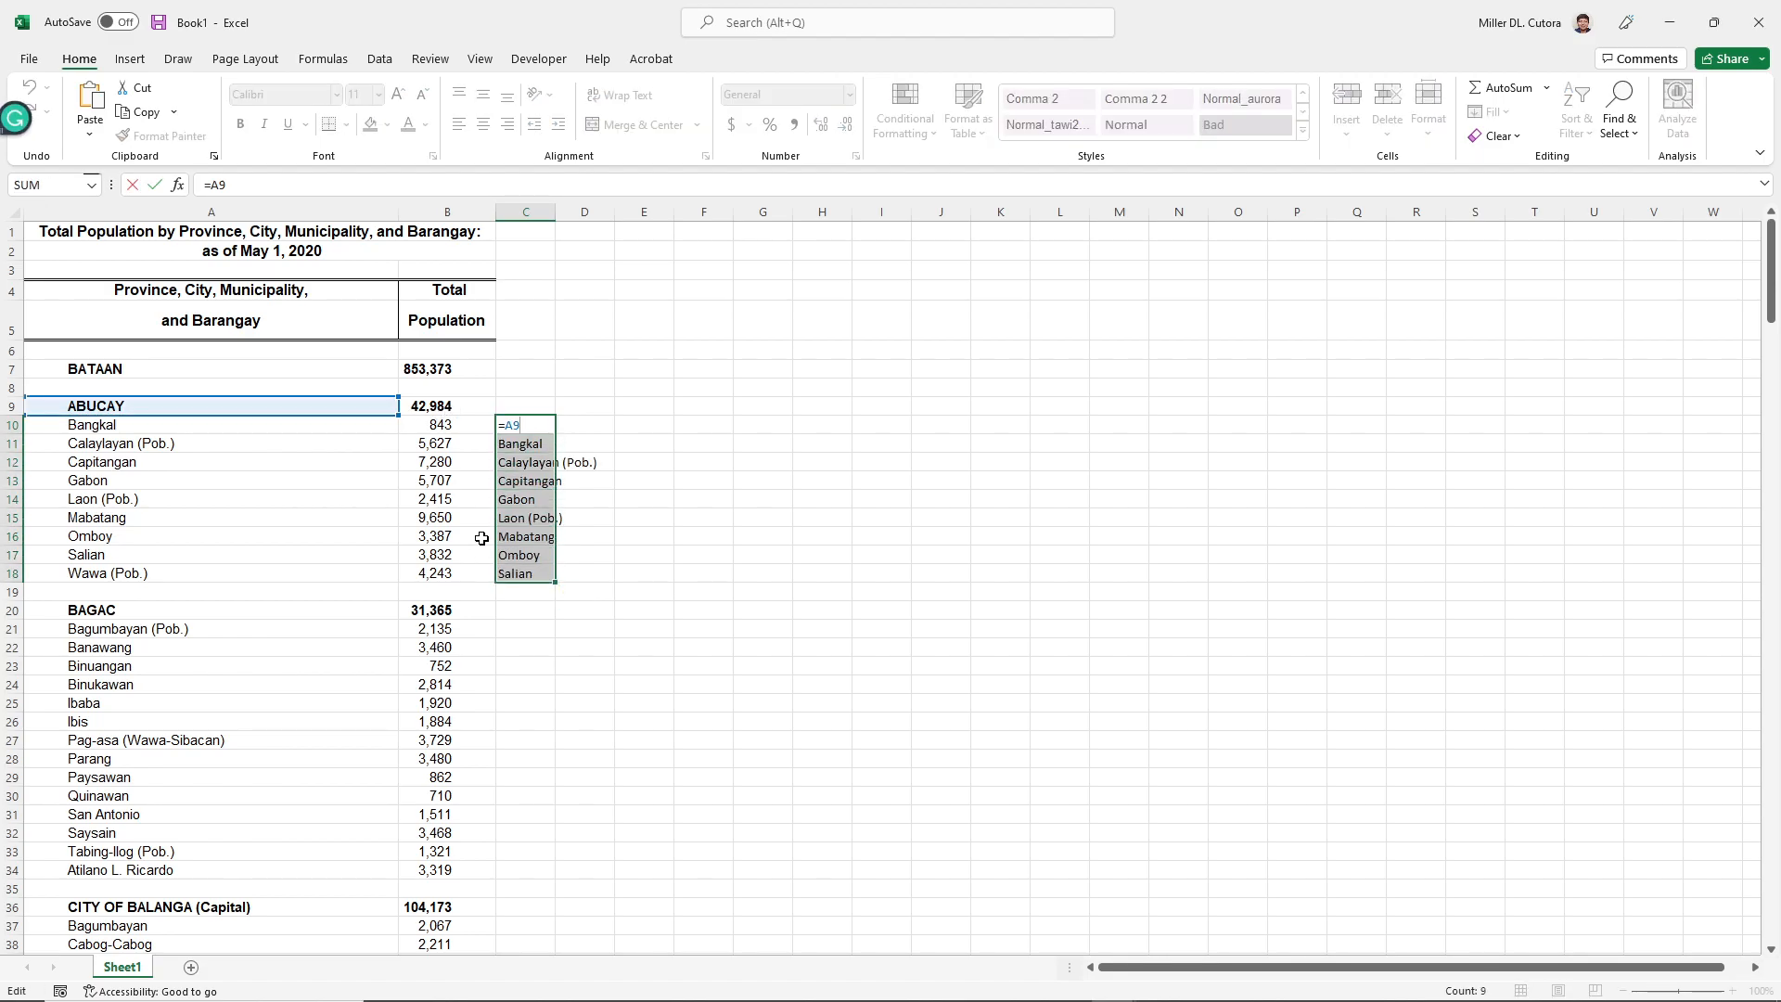
pyautogui.click(542, 427)
pyautogui.doubleClick(556, 433)
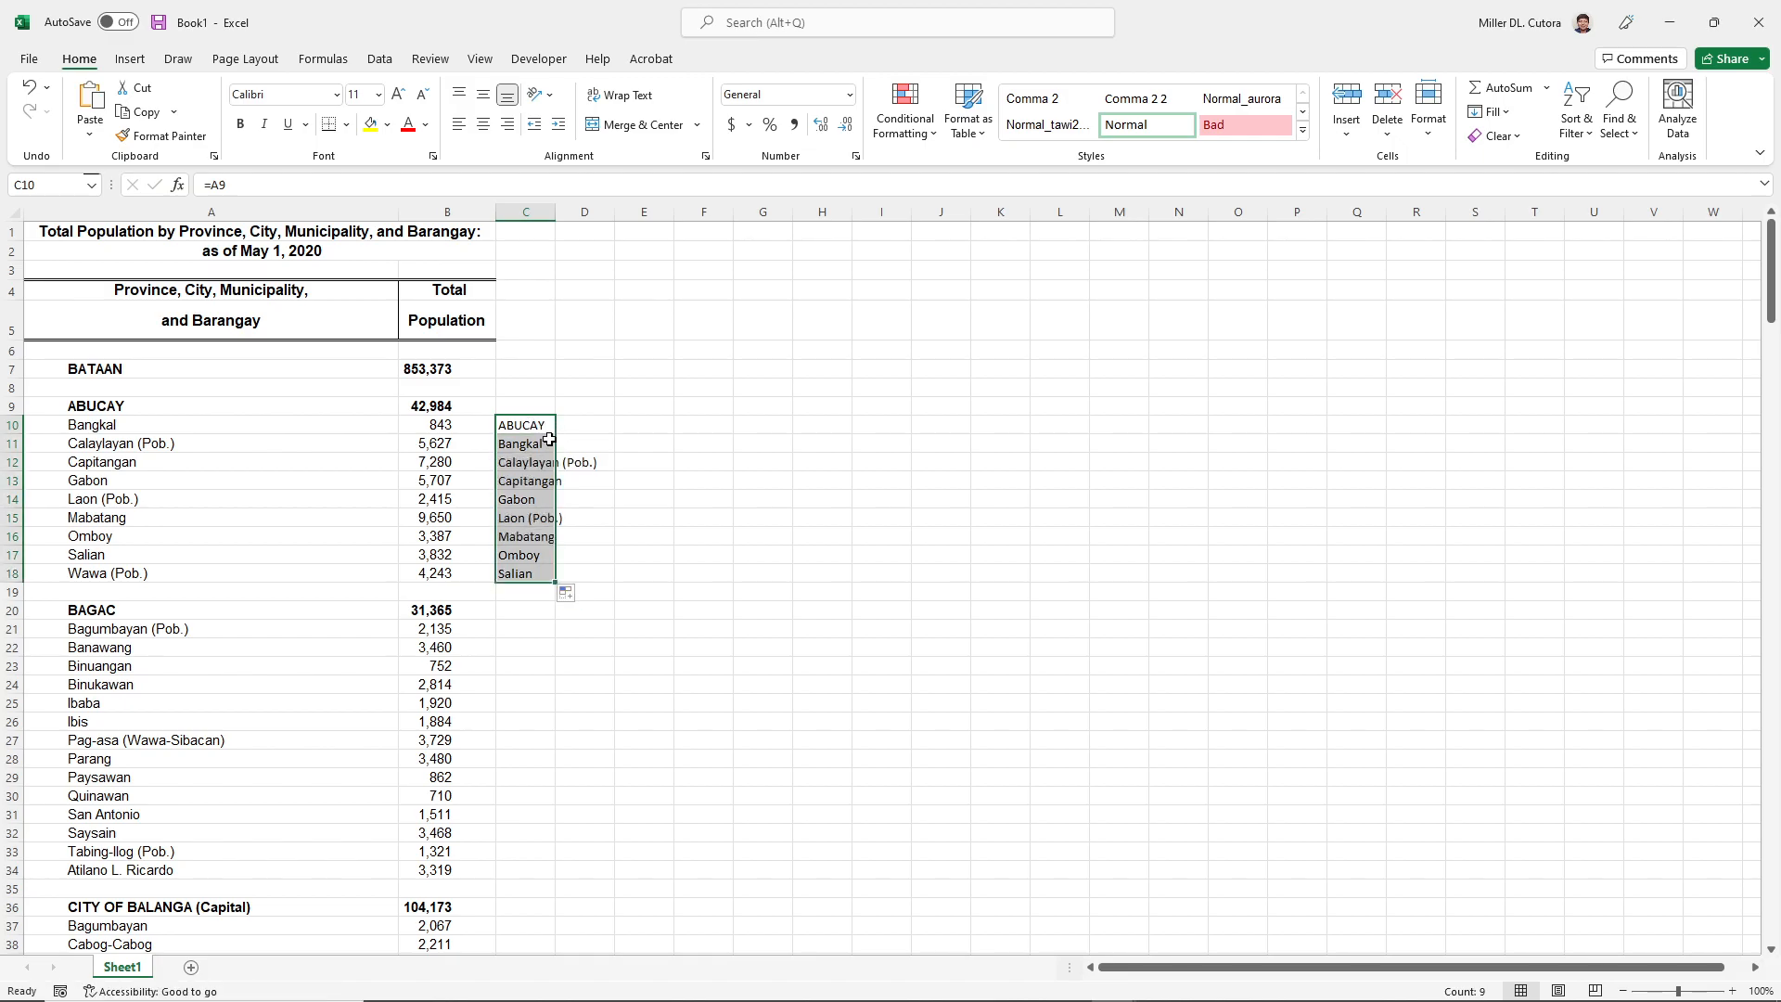
pyautogui.doubleClick(537, 424)
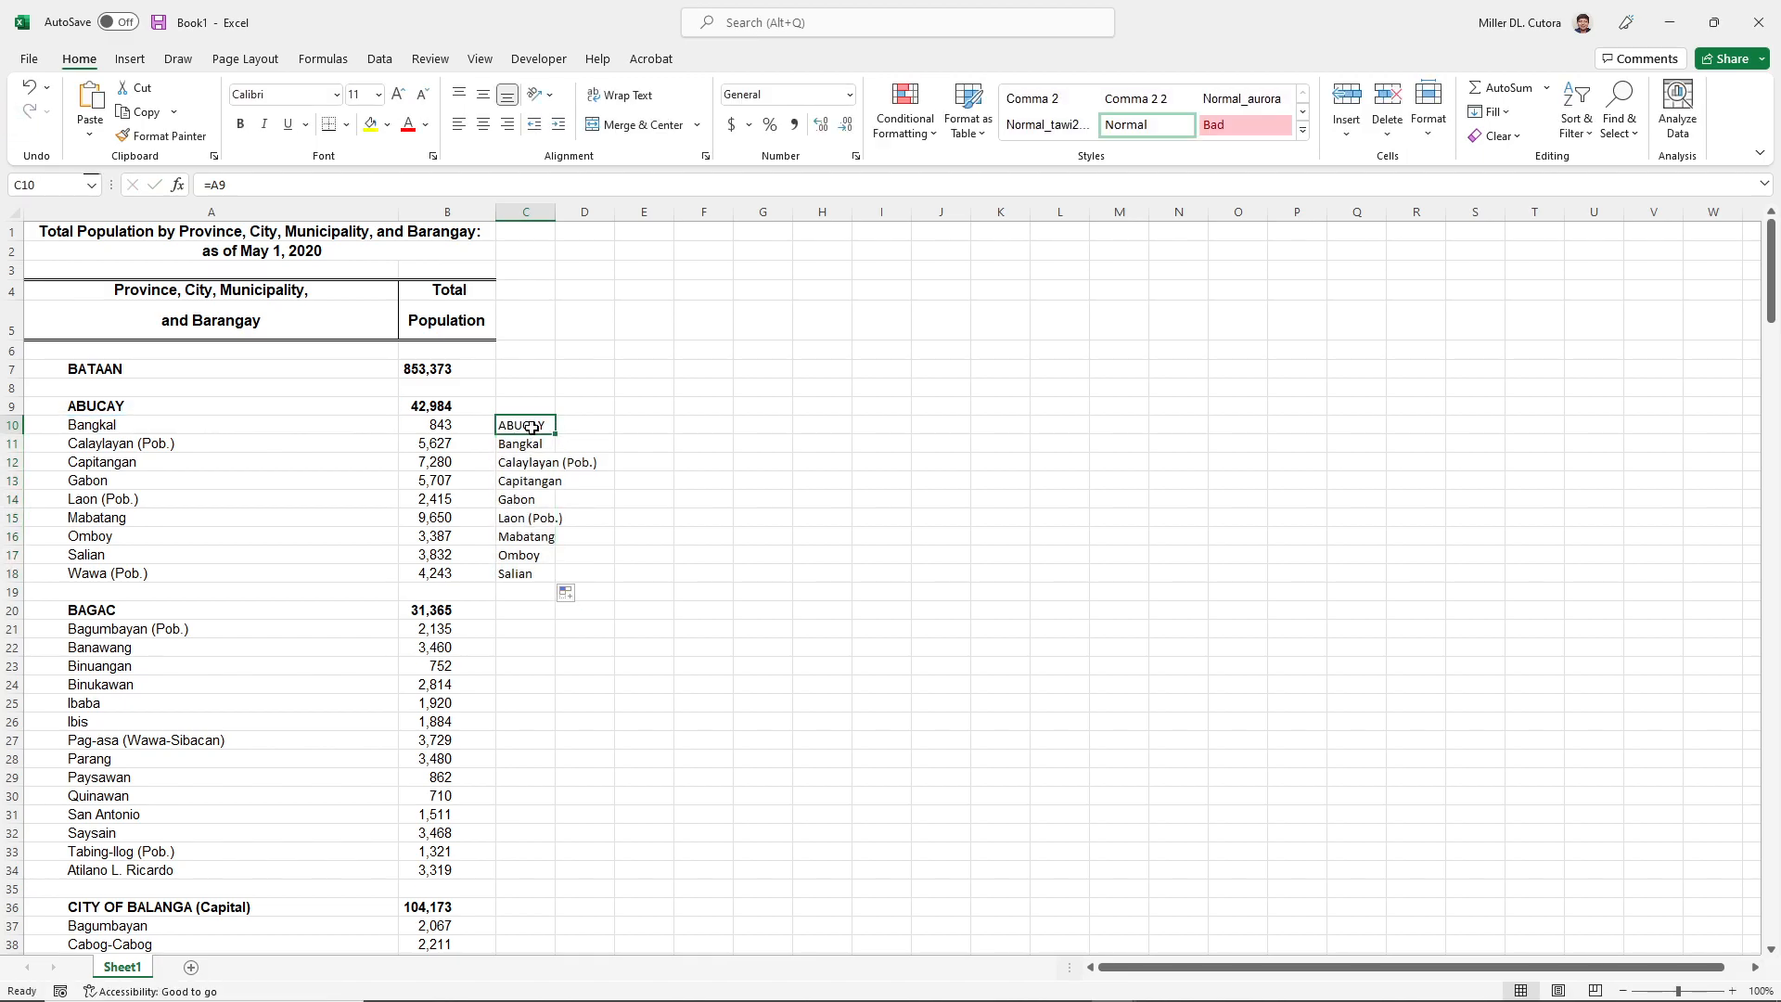
pyautogui.press('Escape')
pyautogui.hotkey('ctrl', 'shift', 'Down')
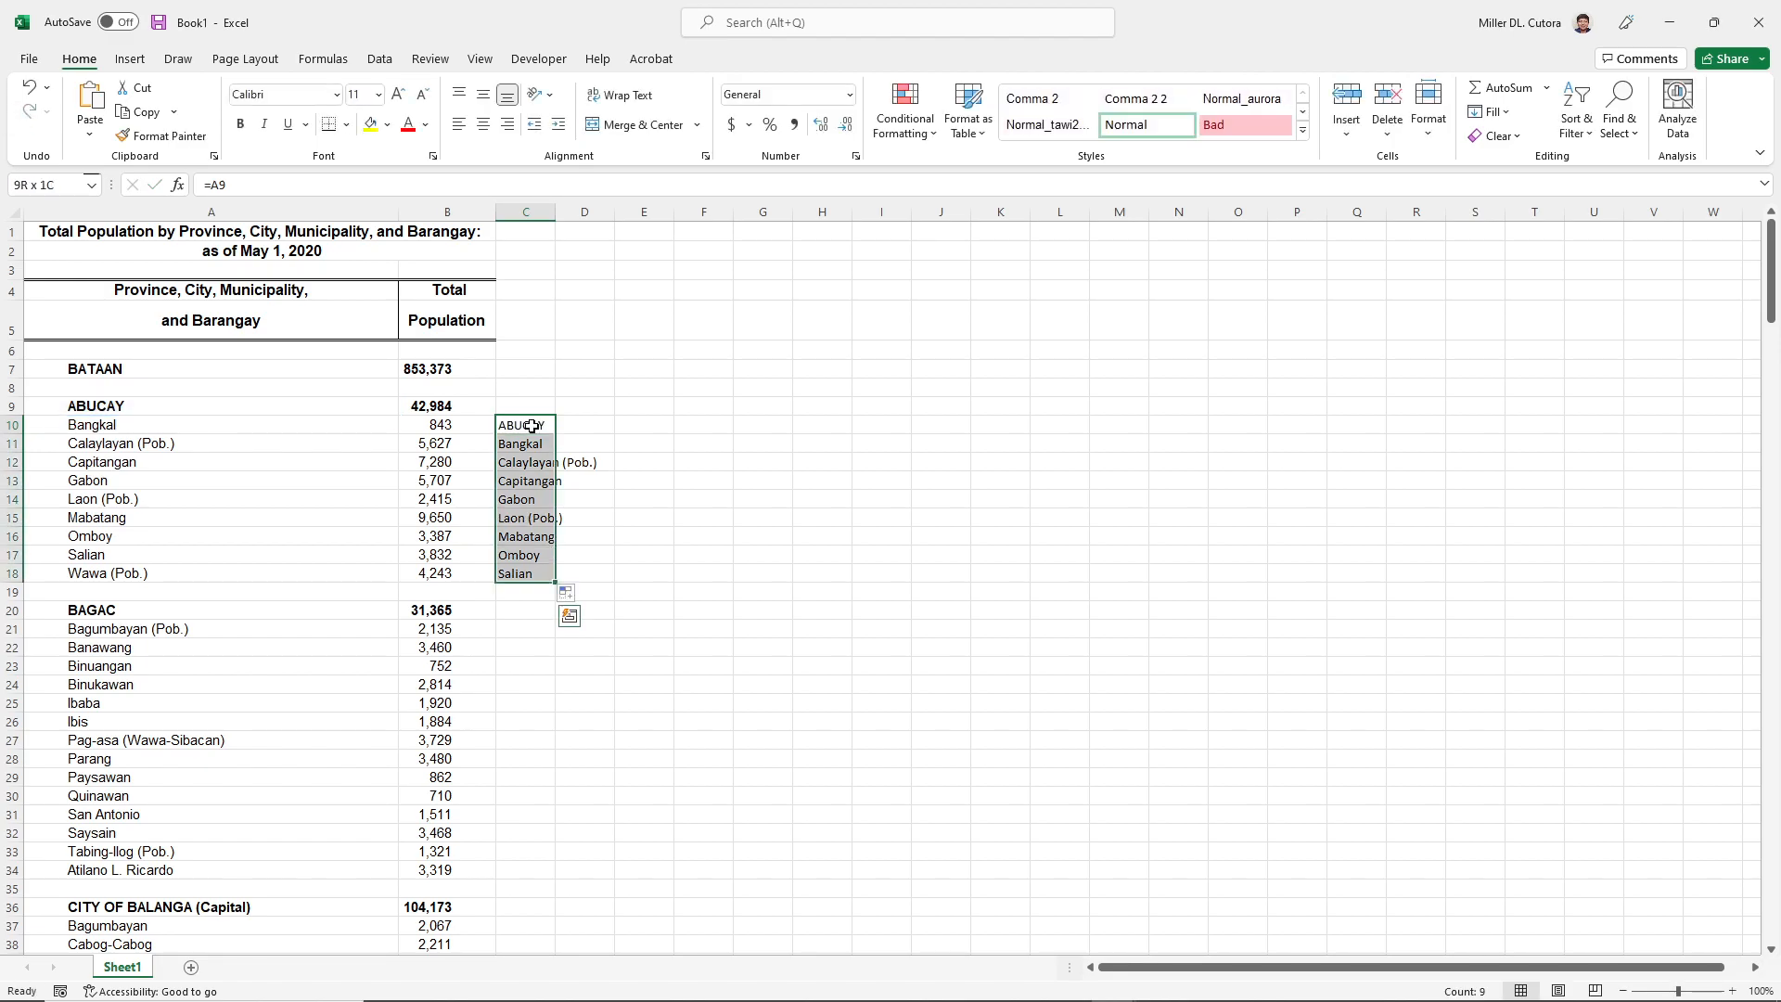
pyautogui.press('F2')
pyautogui.press('F4')
pyautogui.hotkey('ctrl', 'Return')
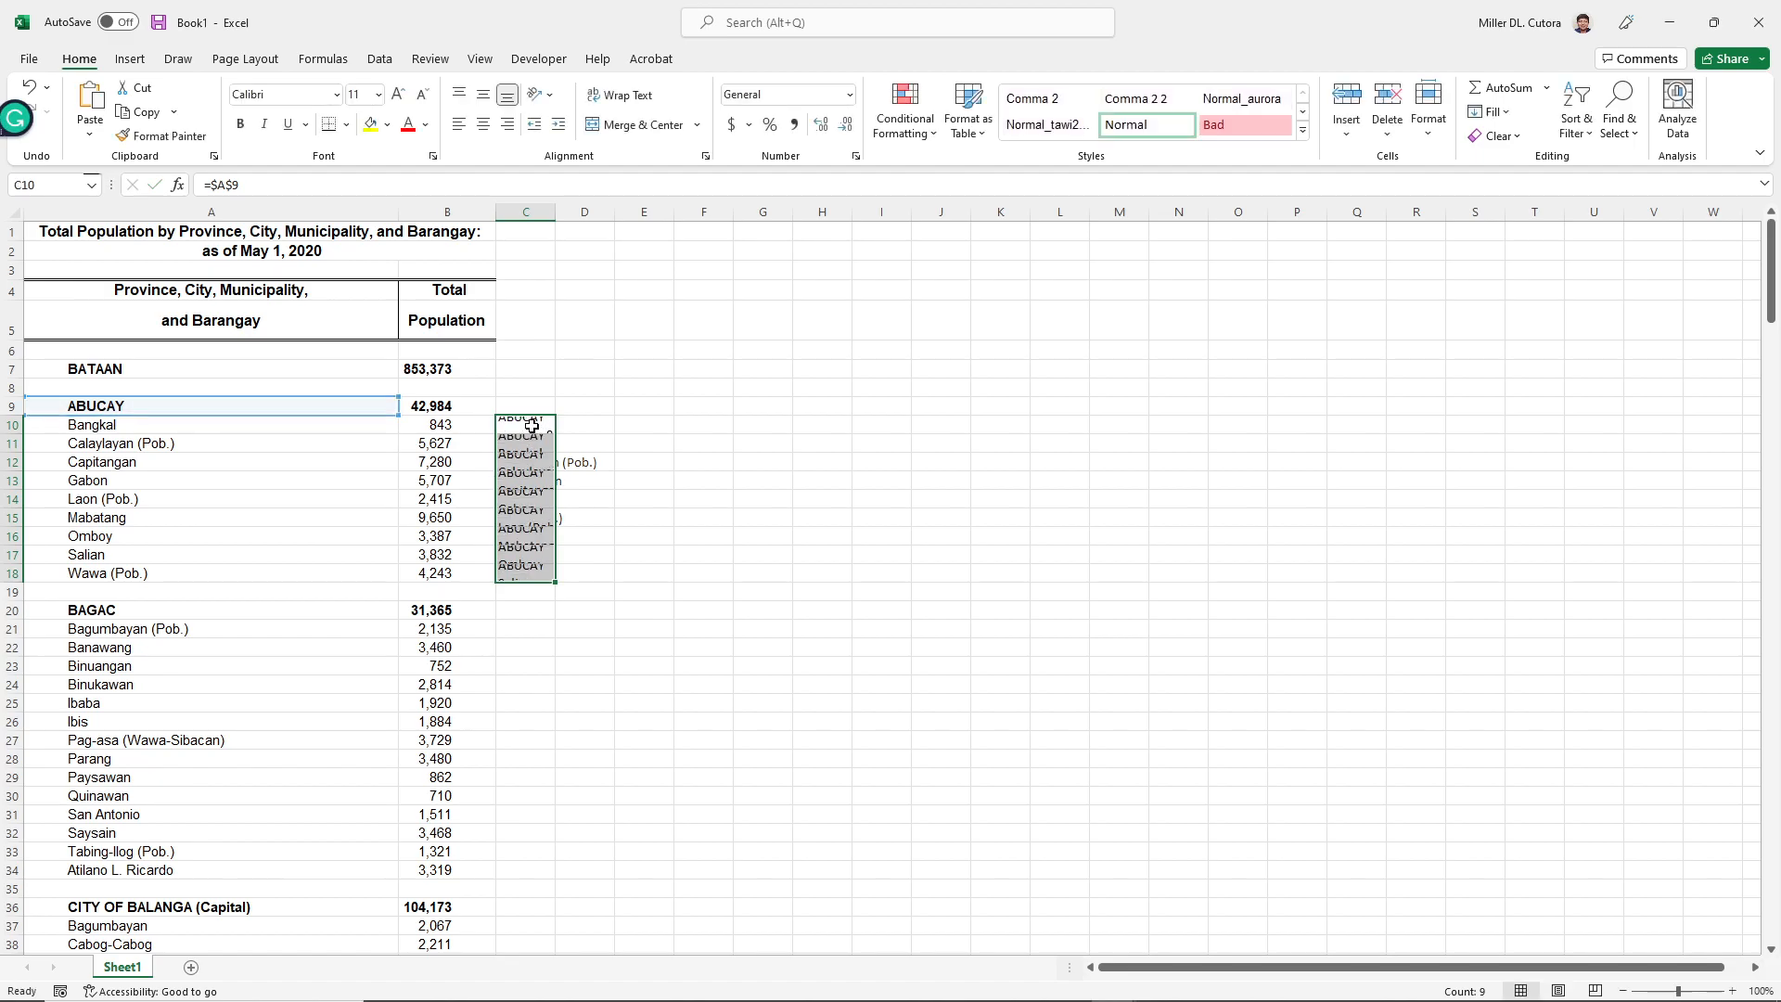
# - Fill D10:D18 with the array formula =$B$9 so each Abucay barangay row takes the municipality's total population
pyautogui.moveTo(564, 423); pyautogui.dragTo(582, 570)
pyautogui.write('=')
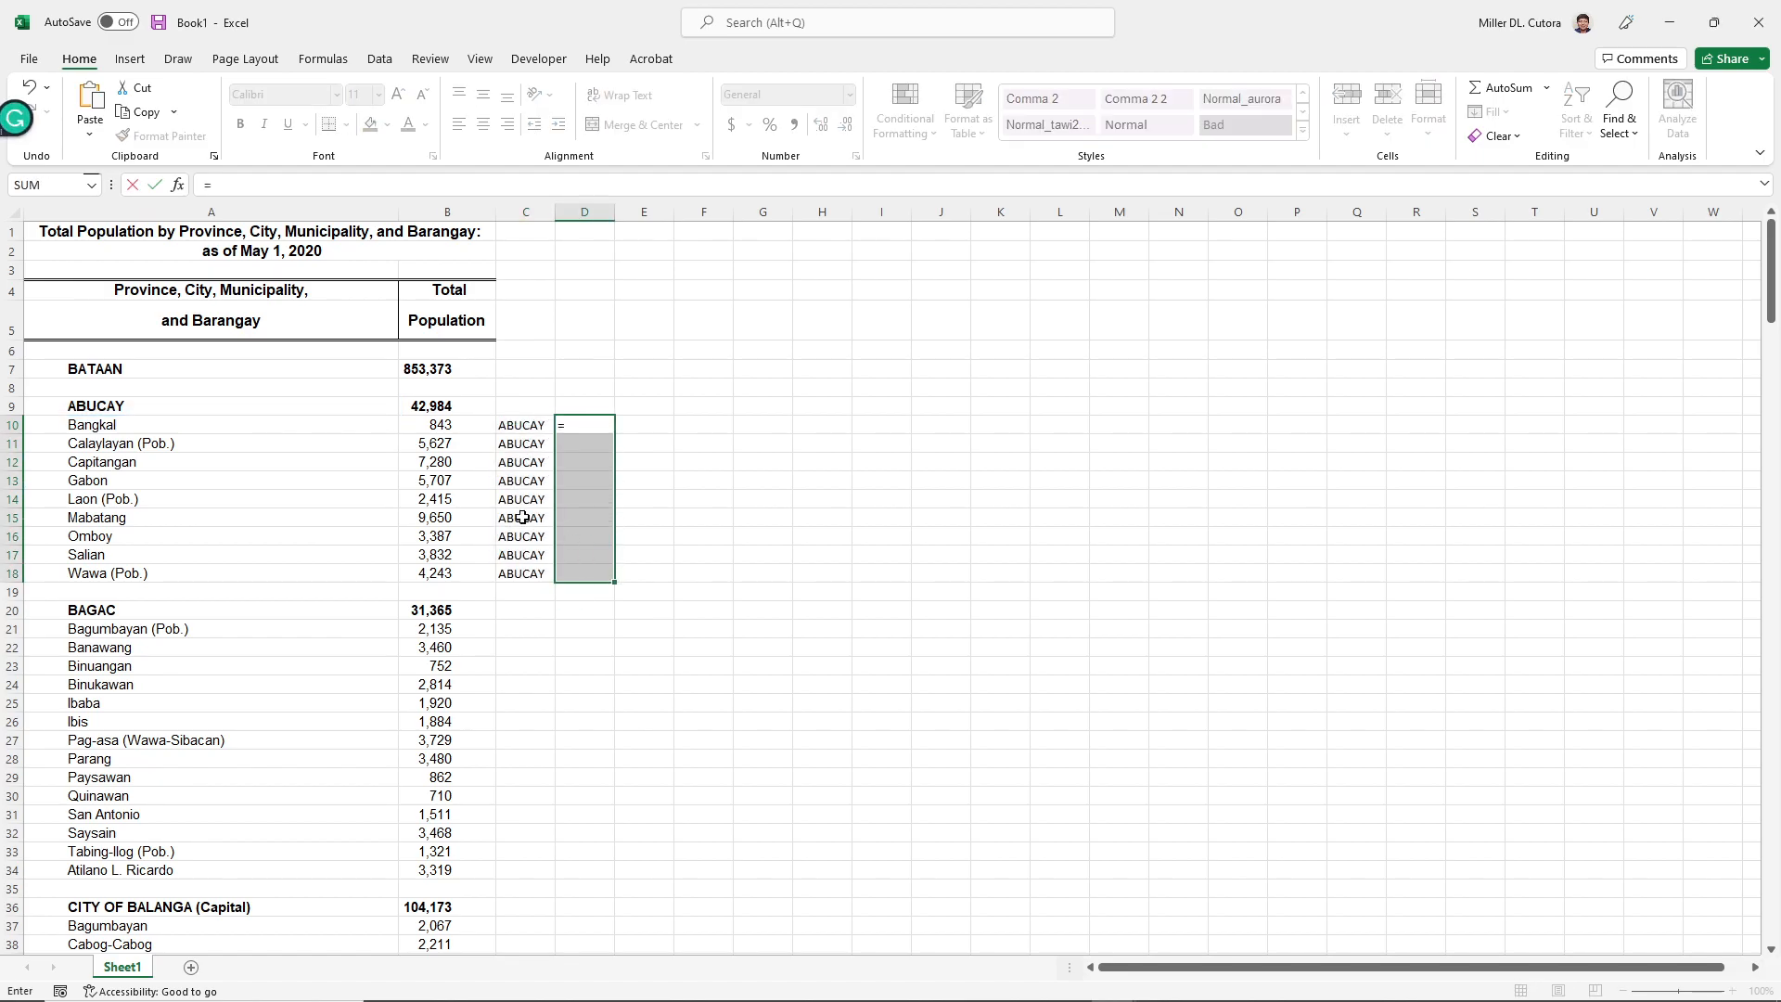
pyautogui.moveTo(446, 426)
pyautogui.mouseDown()
pyautogui.moveTo(450, 555)
pyautogui.moveTo(434, 431)
pyautogui.mouseUp()
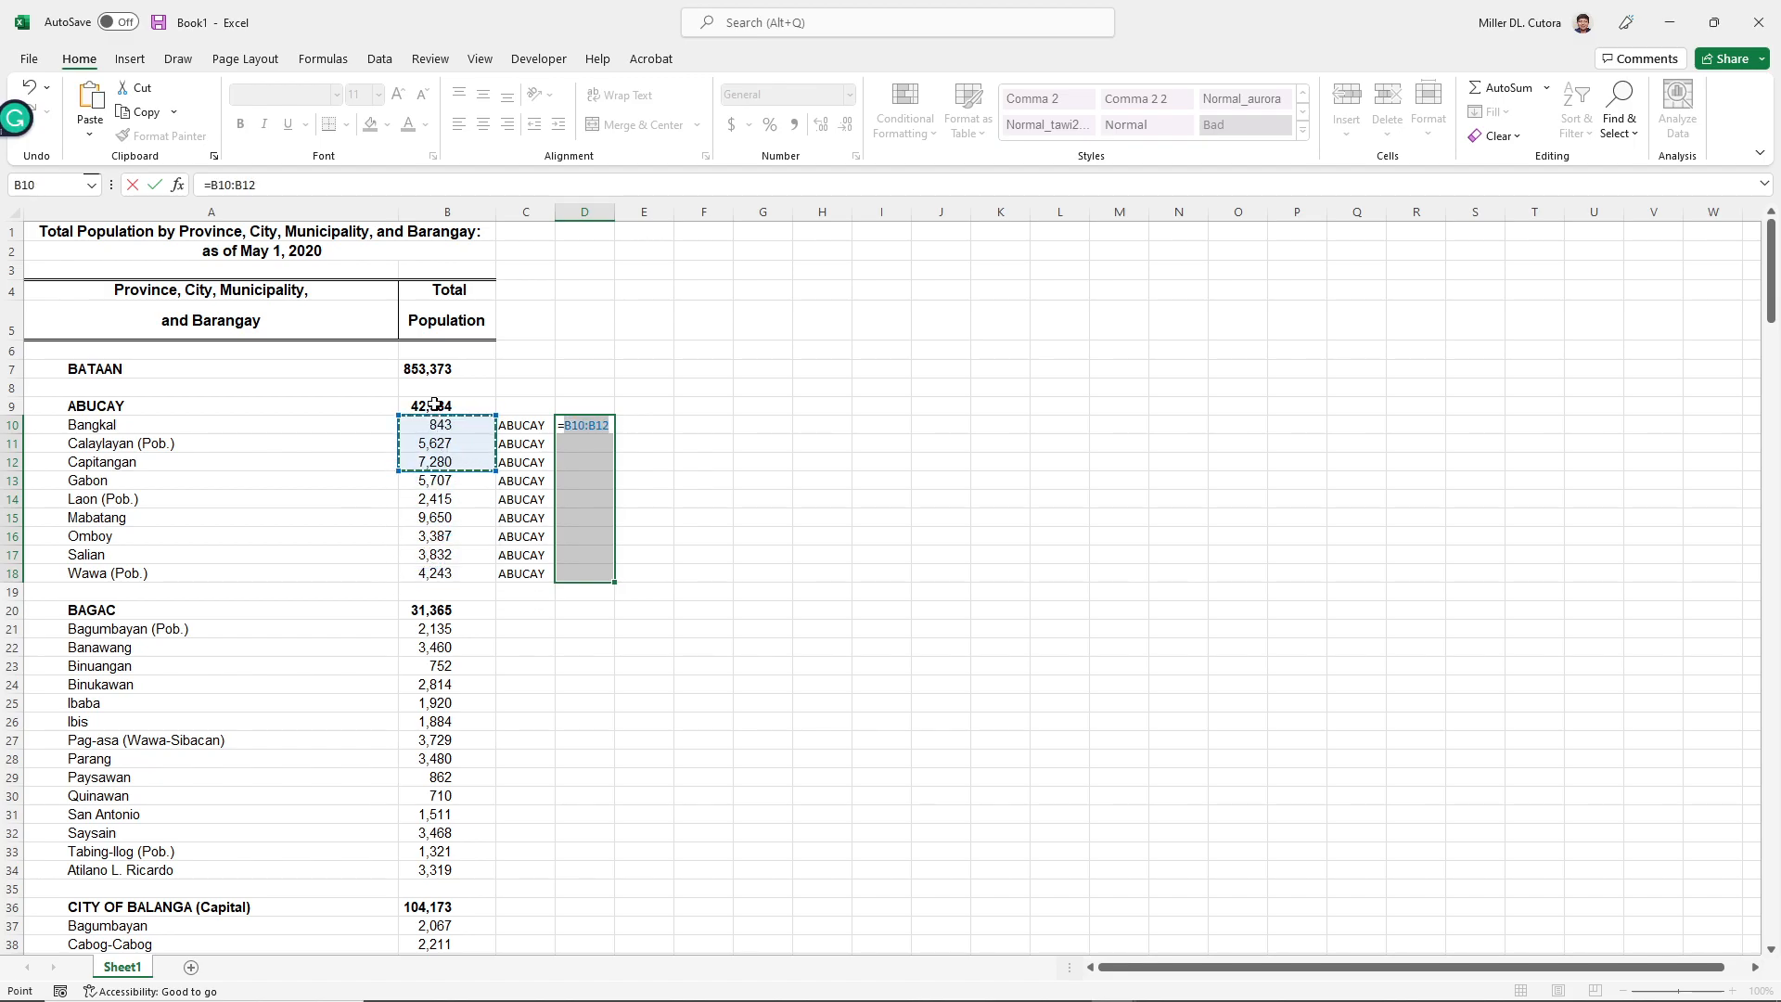
pyautogui.click(434, 405)
pyautogui.press('F4')
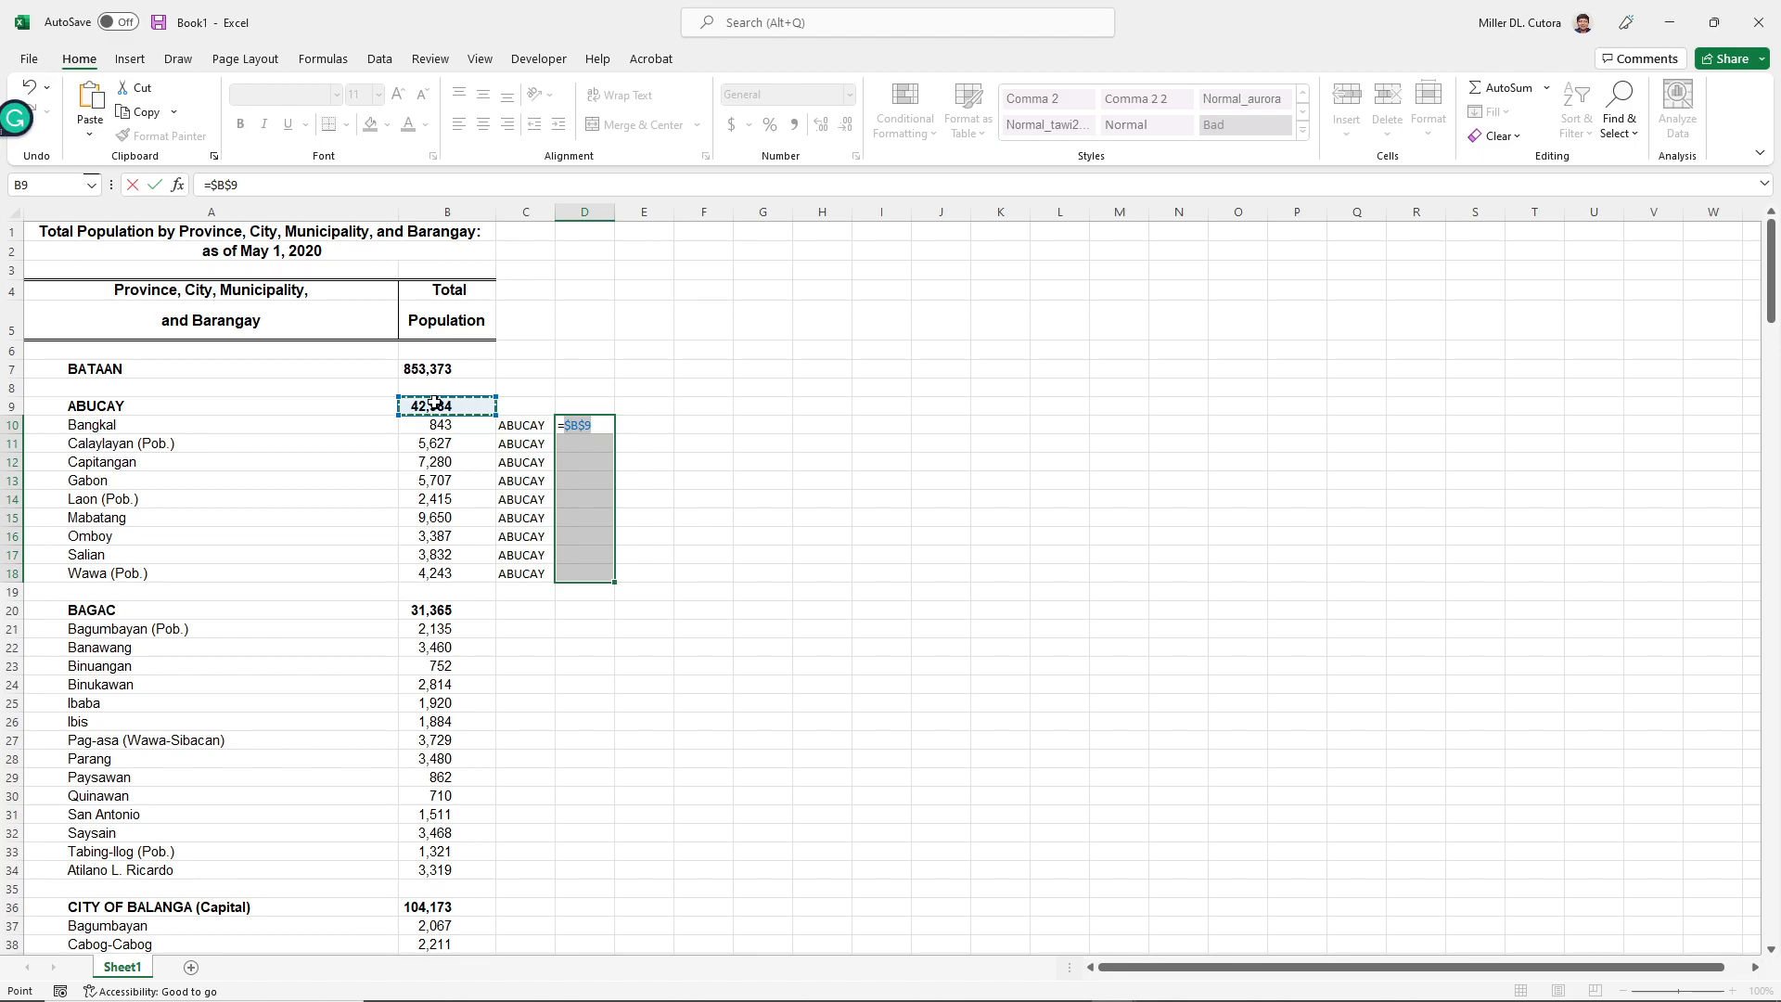
pyautogui.hotkey('ctrl', 'shift', 'Return')
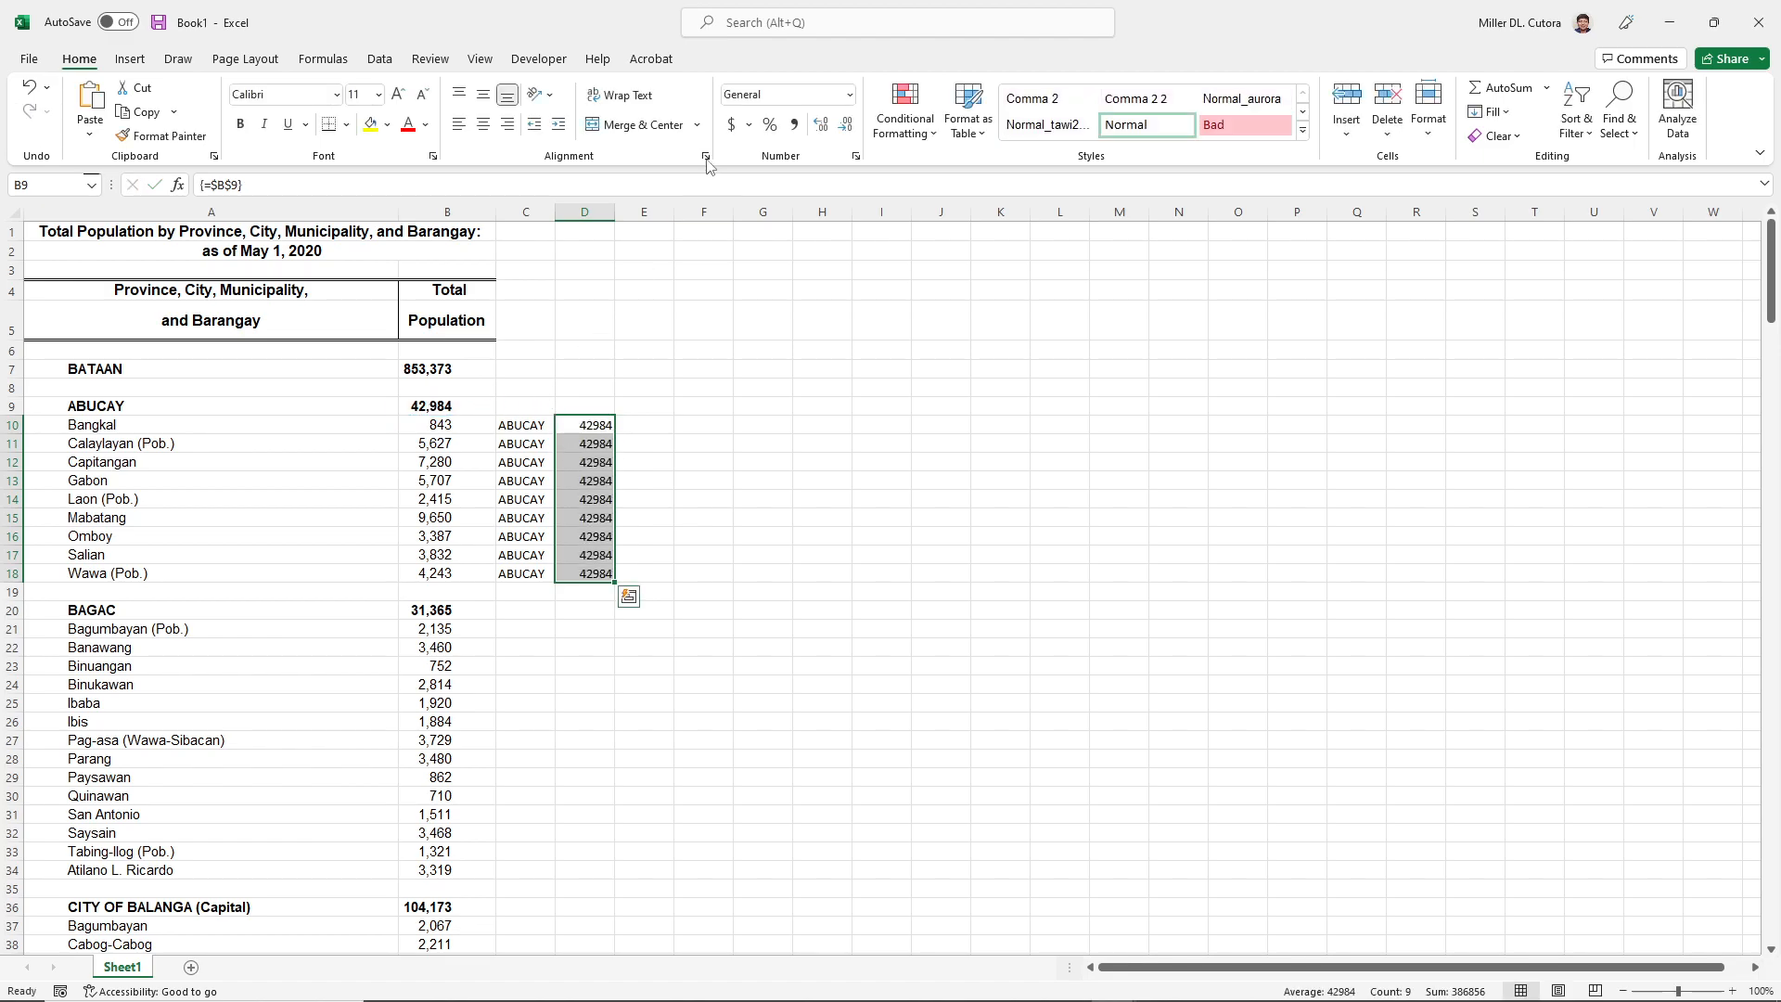
# - Format the municipality populations in D10:D18 with the comma style and no decimal places
pyautogui.click(793, 124)
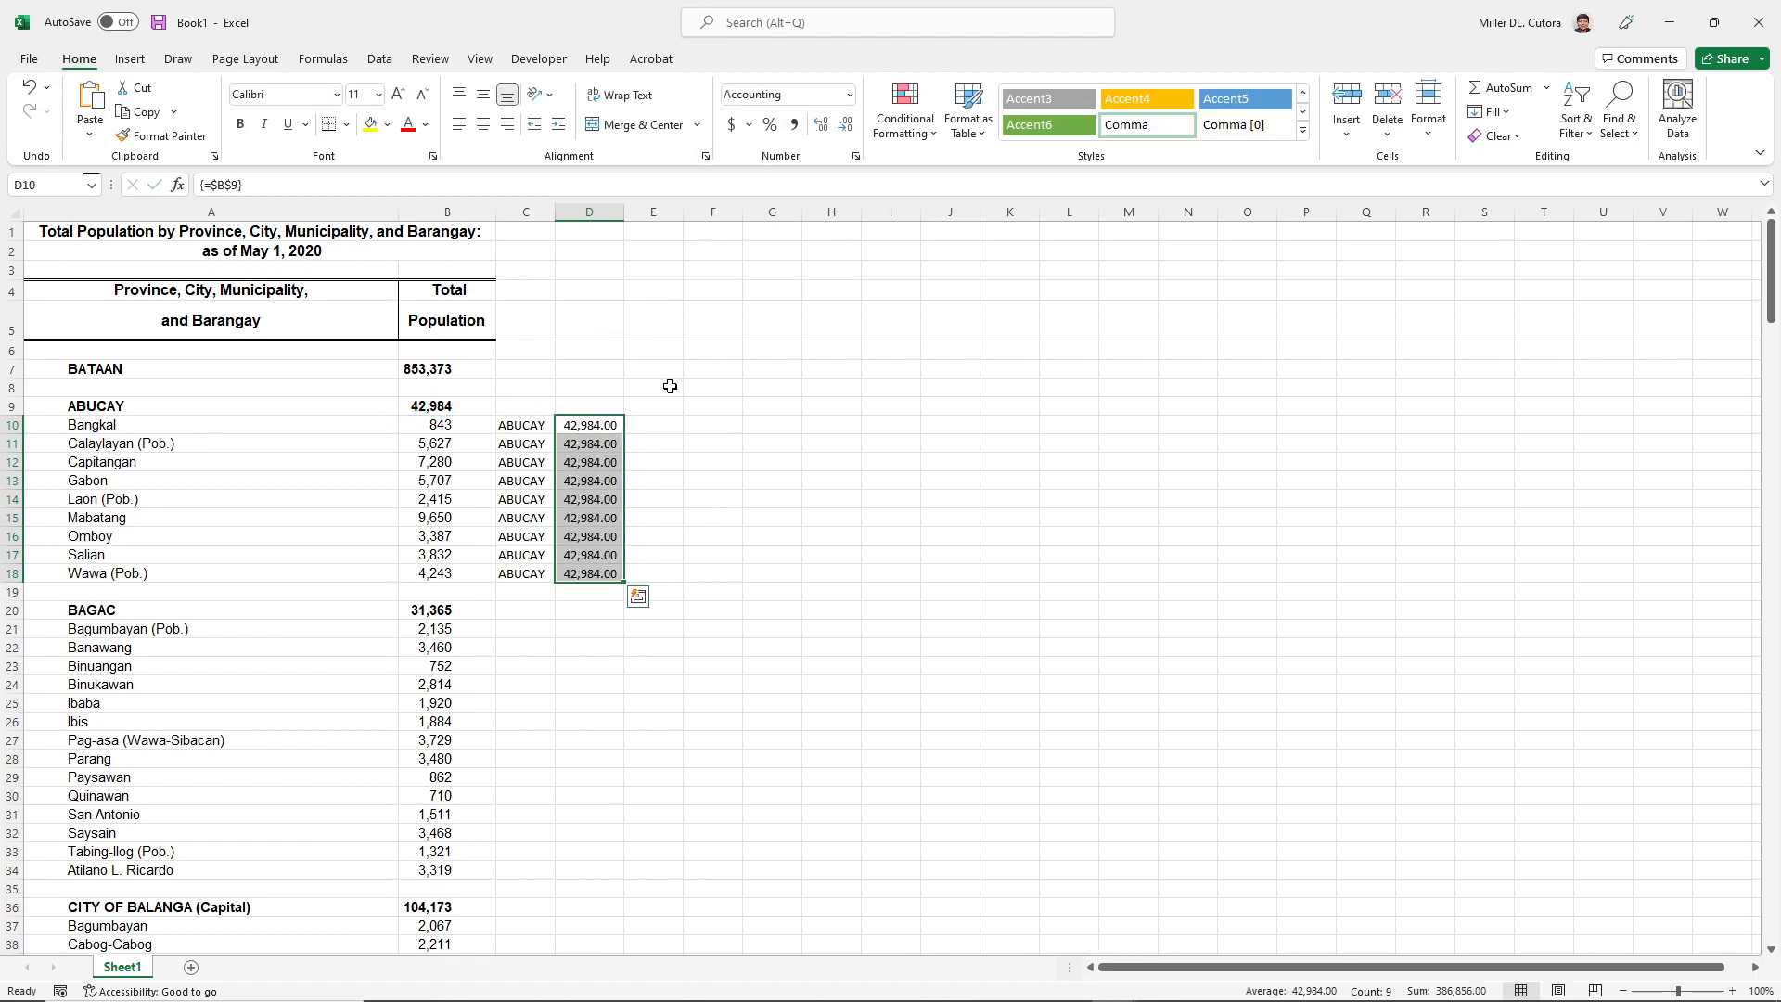
pyautogui.click(844, 125)
pyautogui.click(844, 124)
# - Enter =A10 in cell E10 and fill it down to E18 to list the Abucay barangay names
pyautogui.click(649, 423)
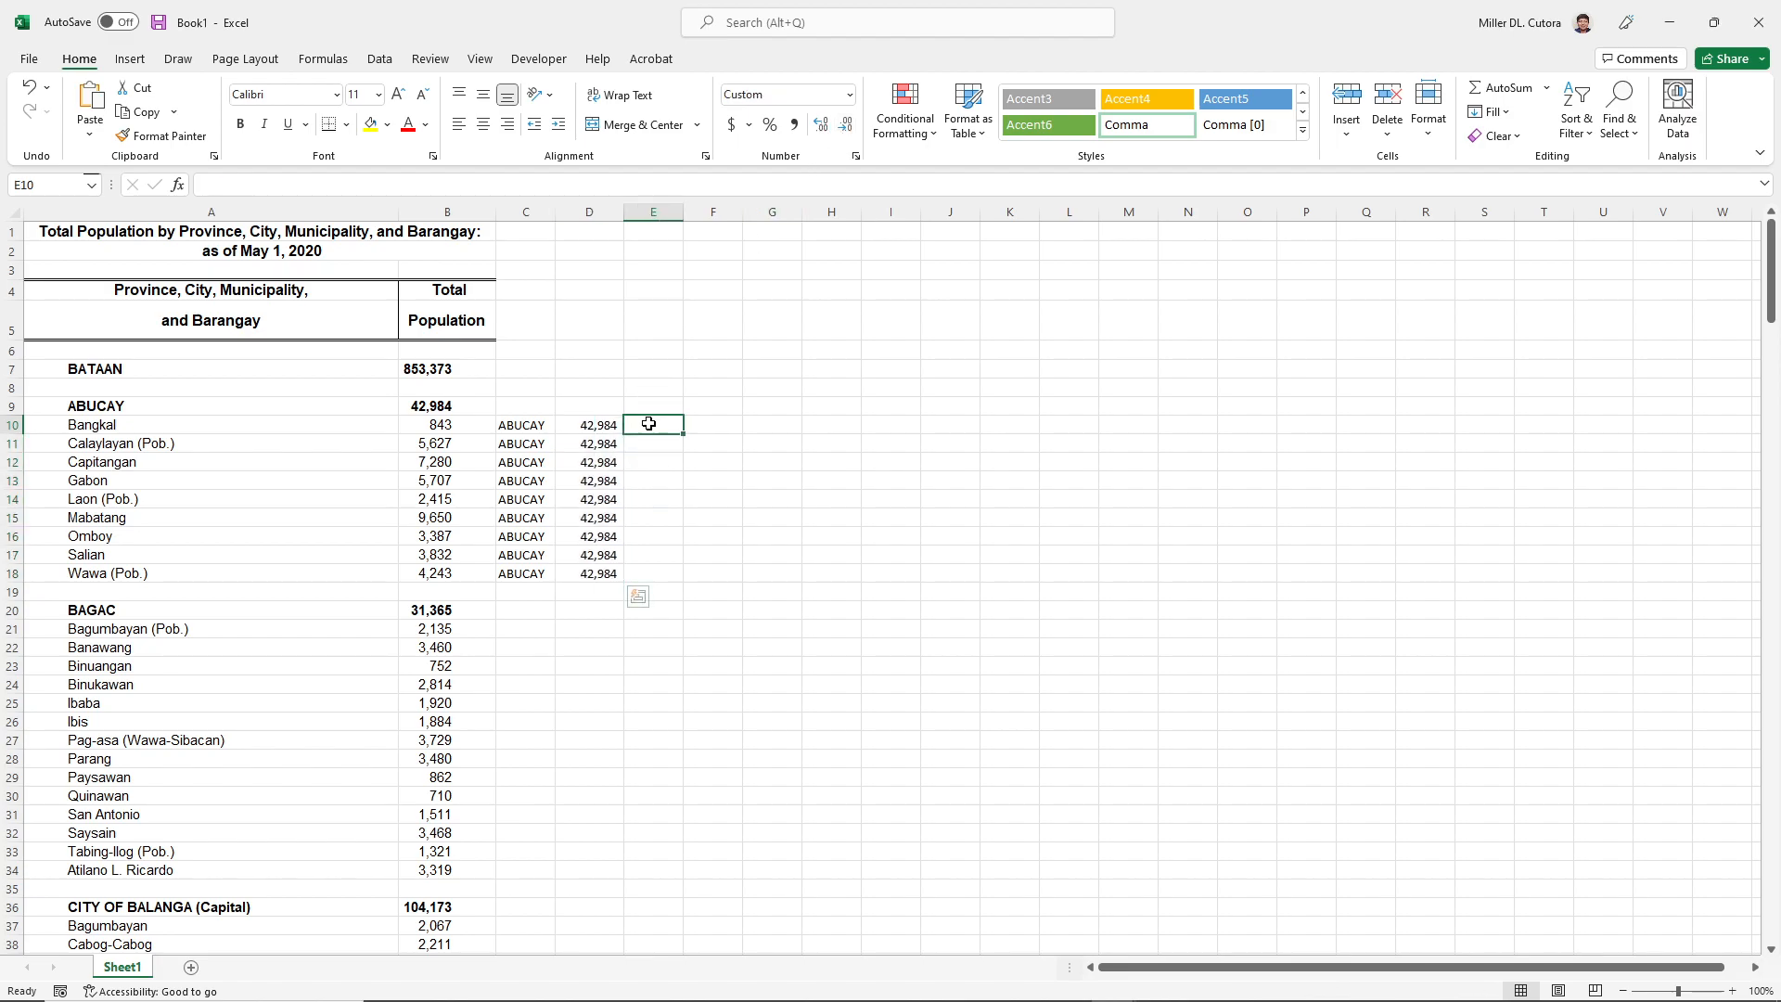
pyautogui.write('=')
pyautogui.press('Left')
pyautogui.press('Left')
pyautogui.press('Left')
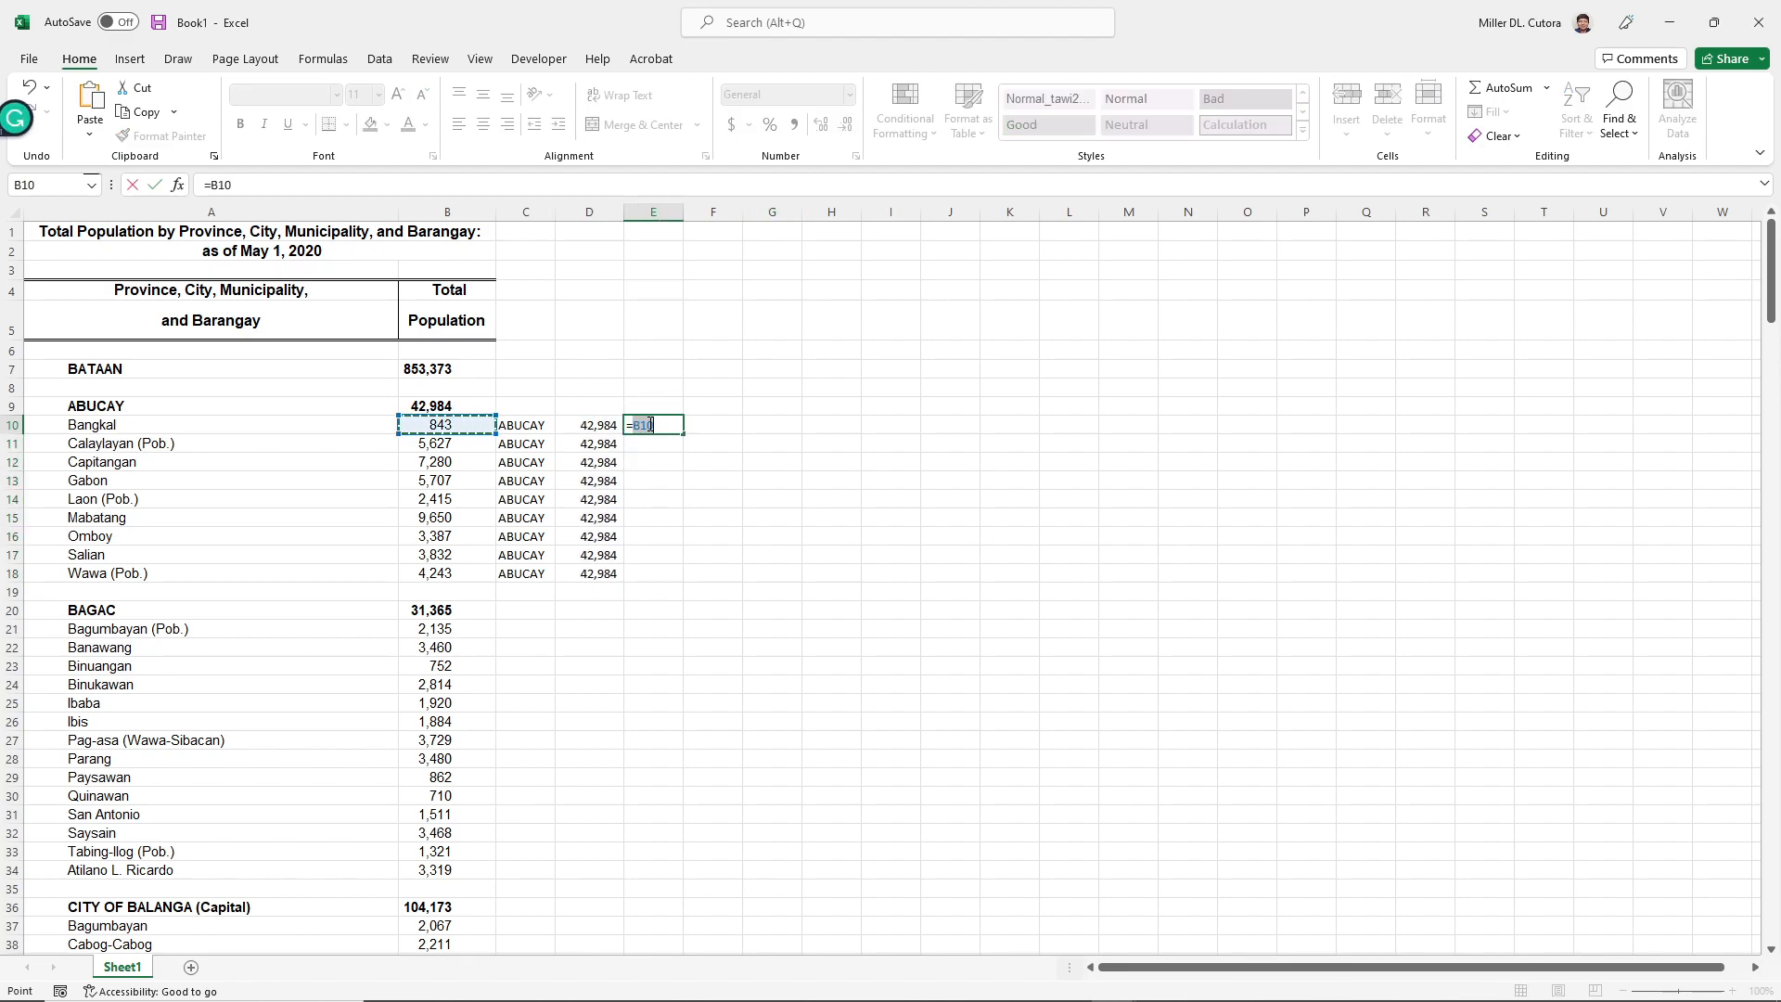
pyautogui.press('Left')
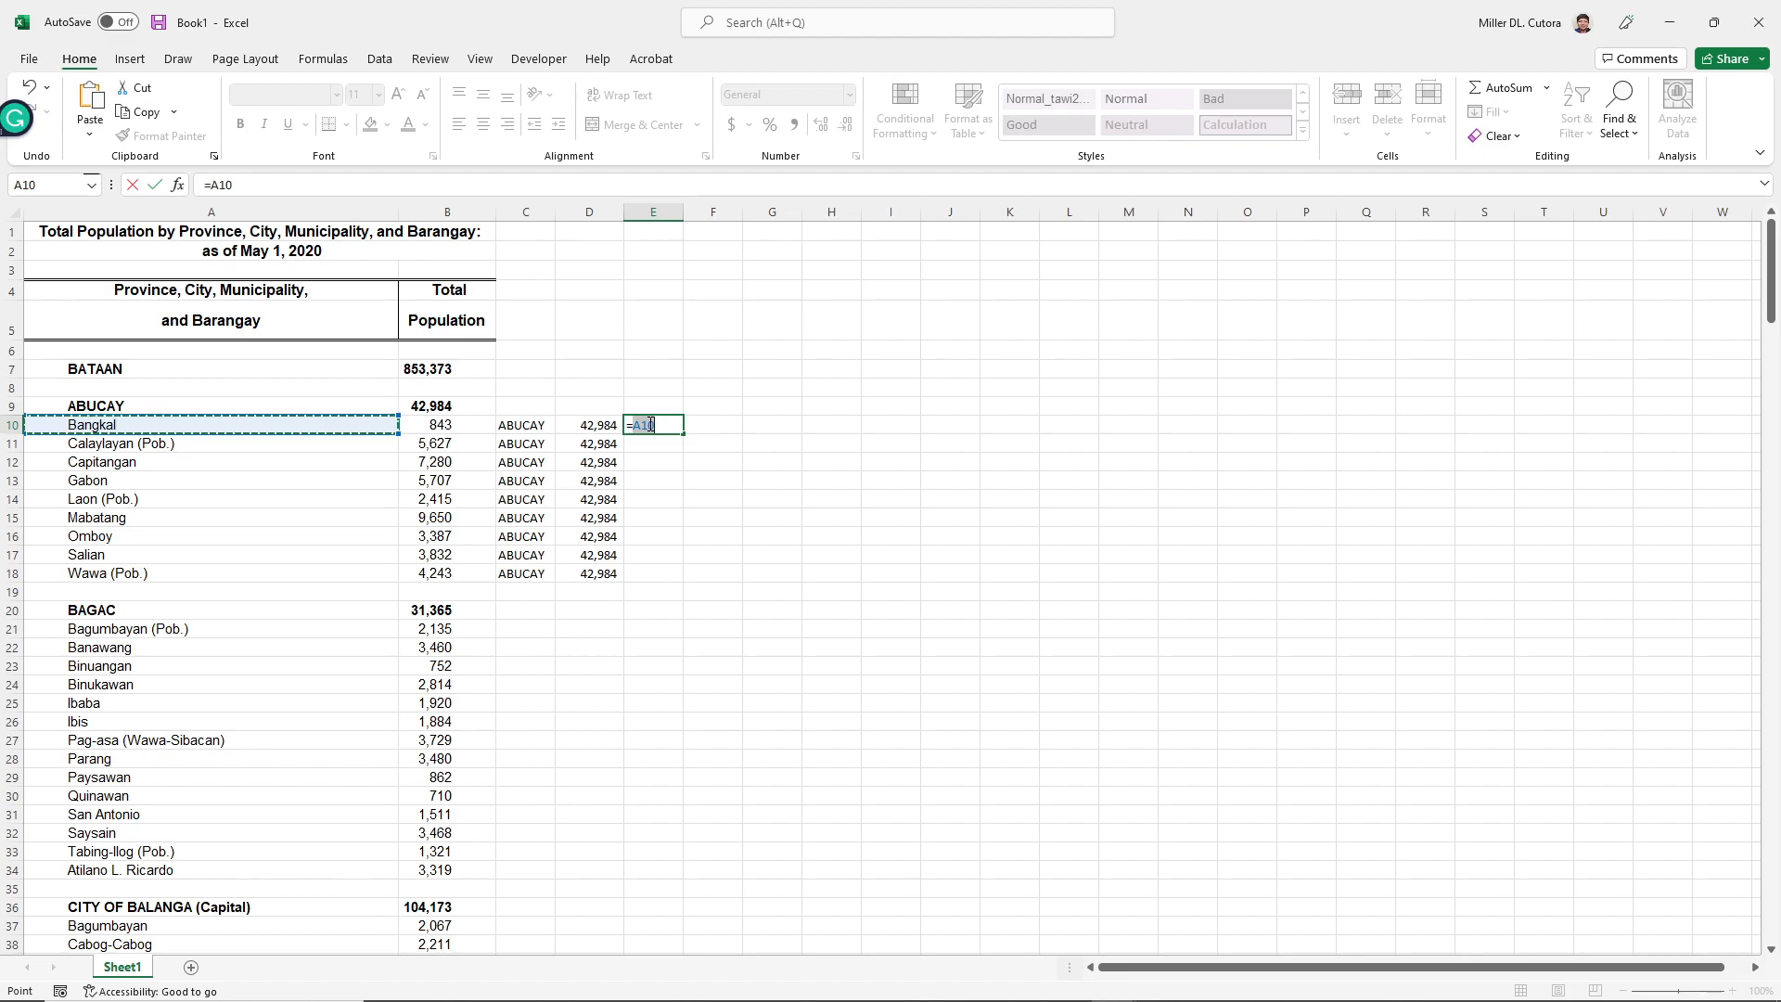
pyautogui.press('Return')
pyautogui.click(648, 423)
pyautogui.doubleClick(680, 427)
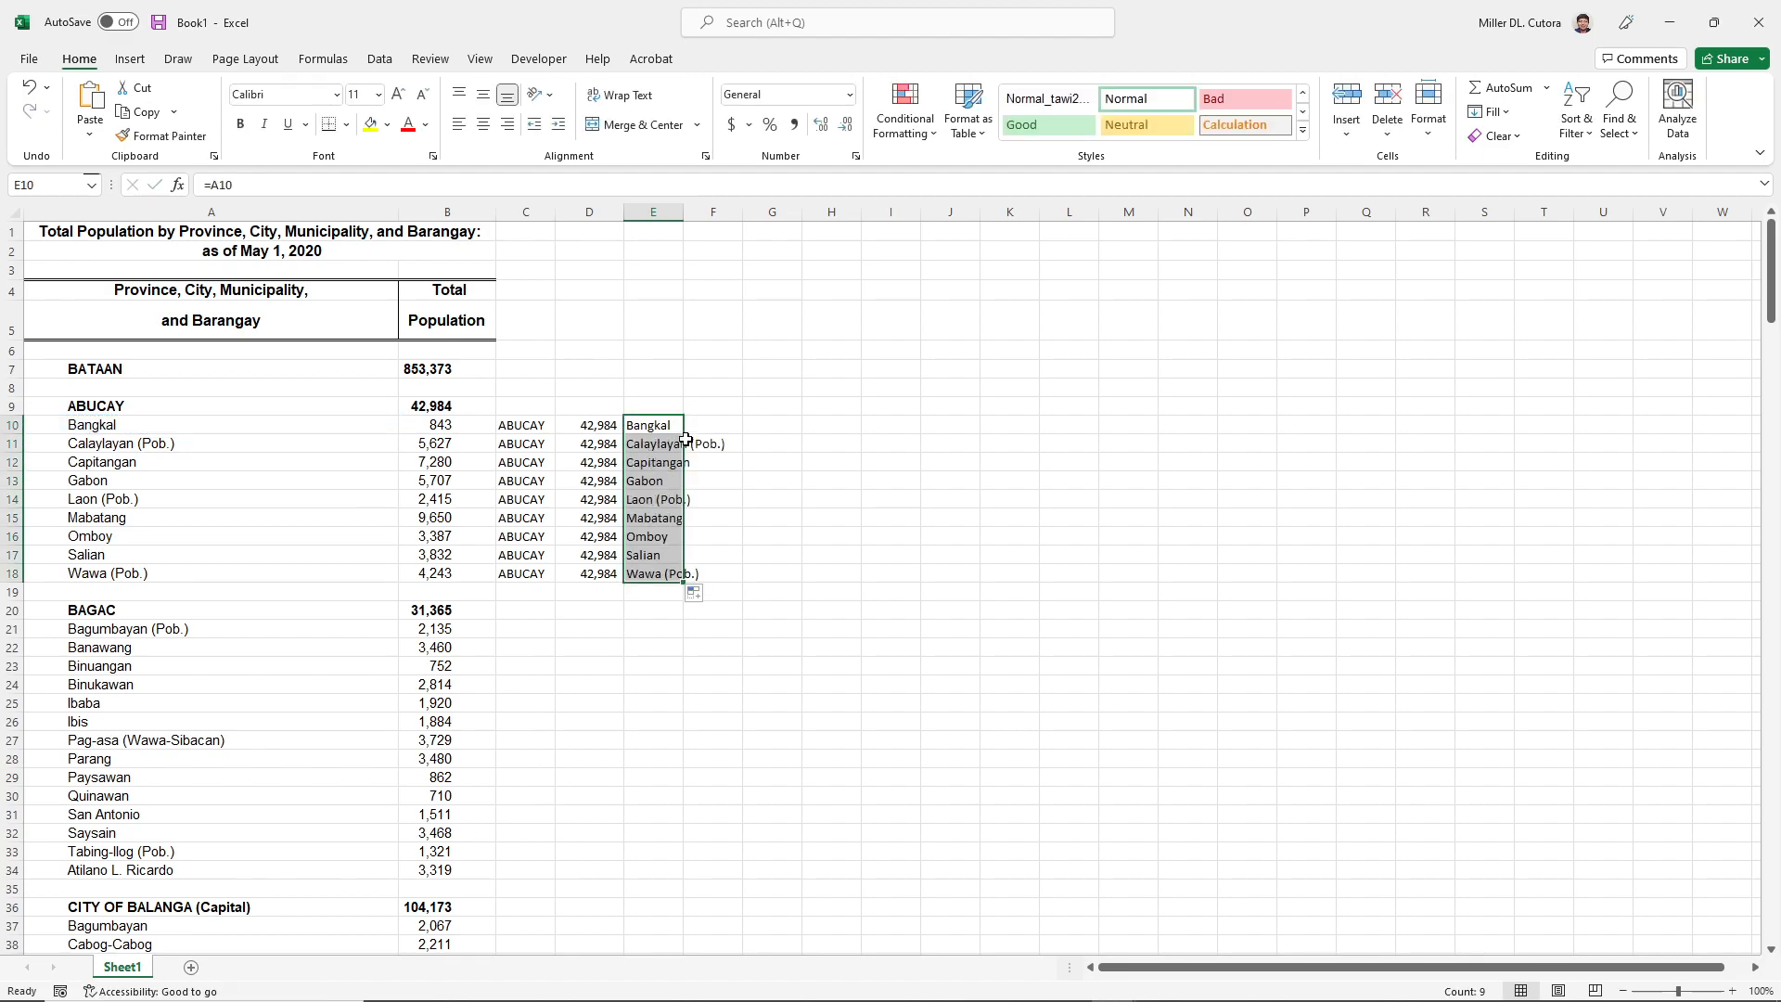
# - Enter =B10 in cell F10, fill it down to F18 for the barangay populations, and autofit column E
pyautogui.click(700, 423)
pyautogui.write('=')
pyautogui.press('Left')
pyautogui.press('Left')
pyautogui.press('Left')
pyautogui.press('Left')
pyautogui.press('Left')
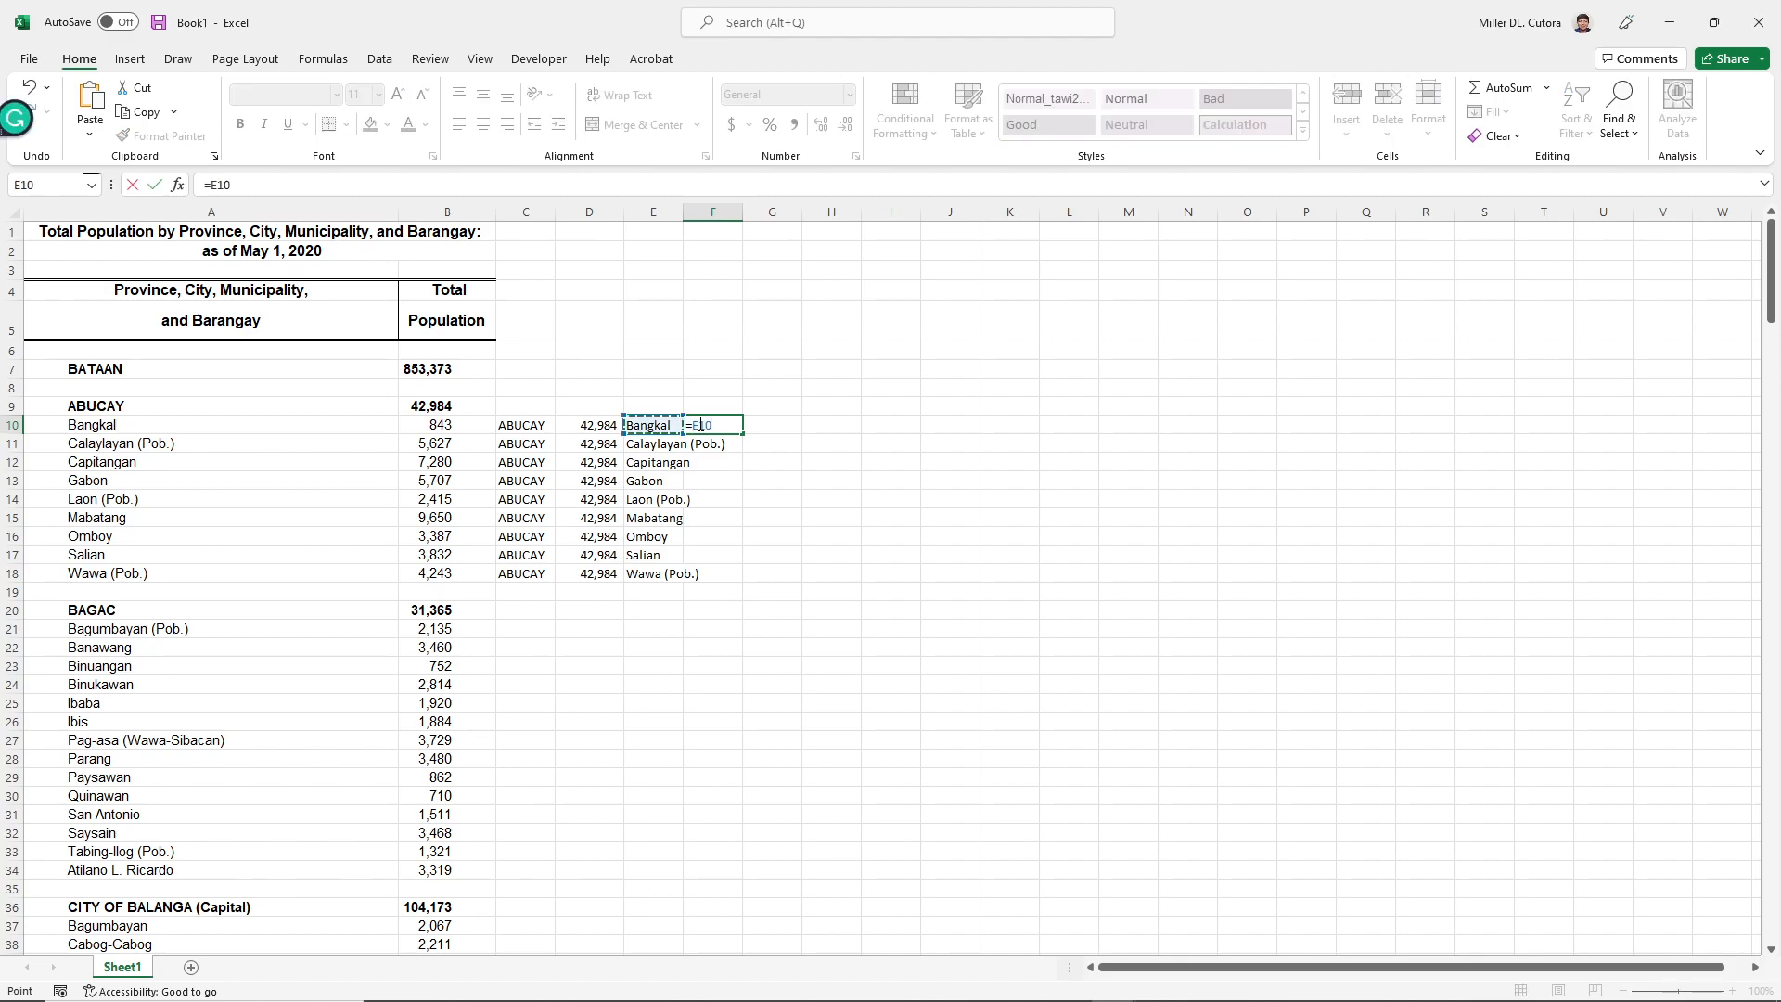
pyautogui.press('Right')
pyautogui.press('Return')
pyautogui.click(696, 422)
pyautogui.doubleClick(742, 432)
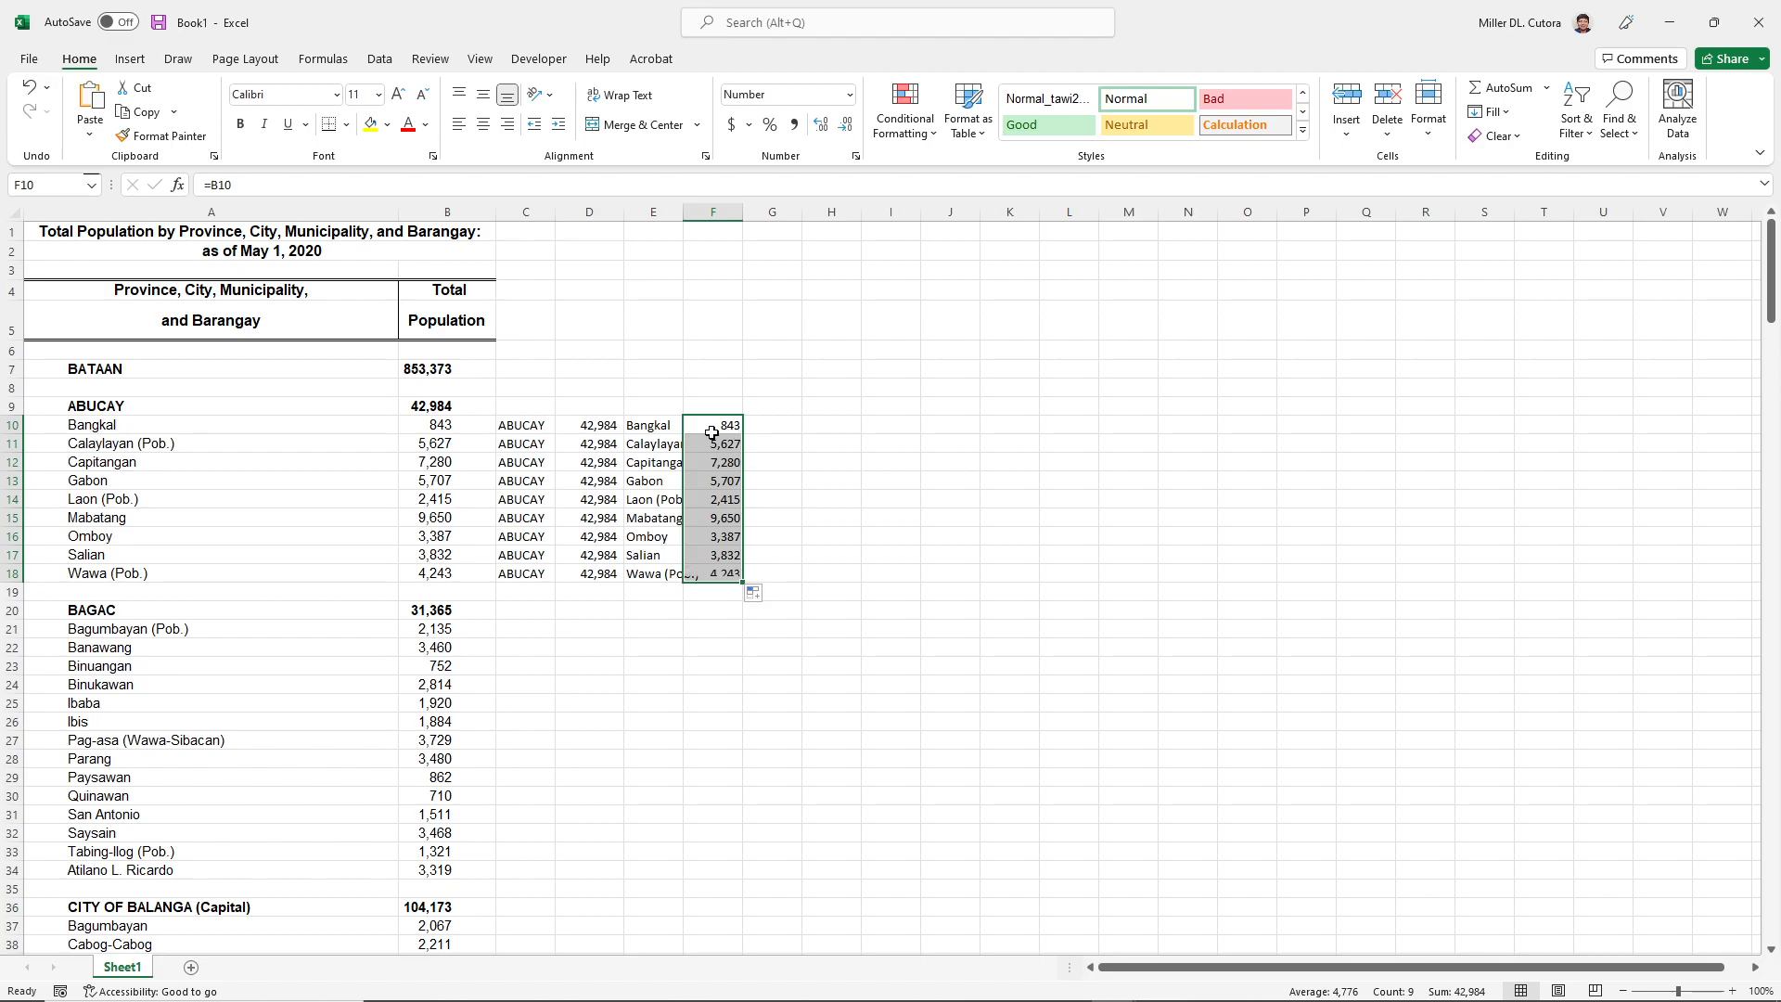
pyautogui.doubleClick(689, 208)
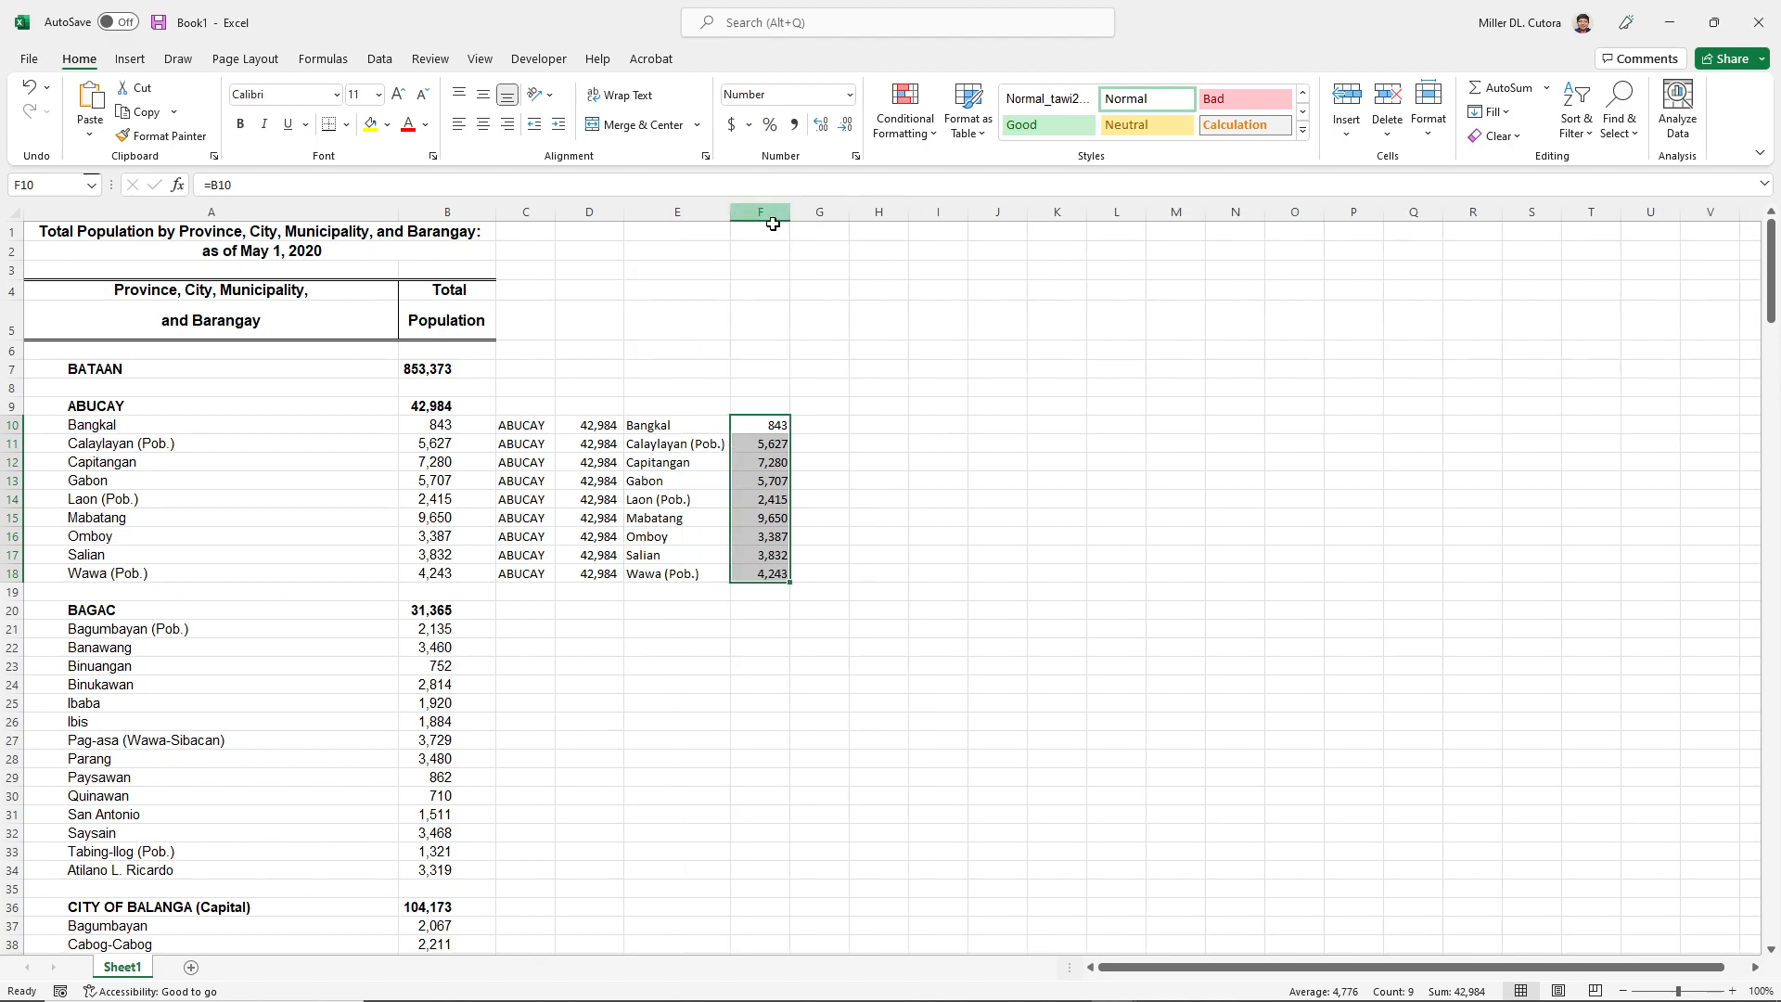
# - Copy the formula row C10:F10 and paste it at C21, beside the first Bagac barangay
pyautogui.moveTo(665, 424); pyautogui.dragTo(774, 581)
pyautogui.moveTo(675, 425); pyautogui.dragTo(773, 425)
pyautogui.moveTo(529, 425); pyautogui.dragTo(774, 425)
pyautogui.hotkey('ctrl', 'c')
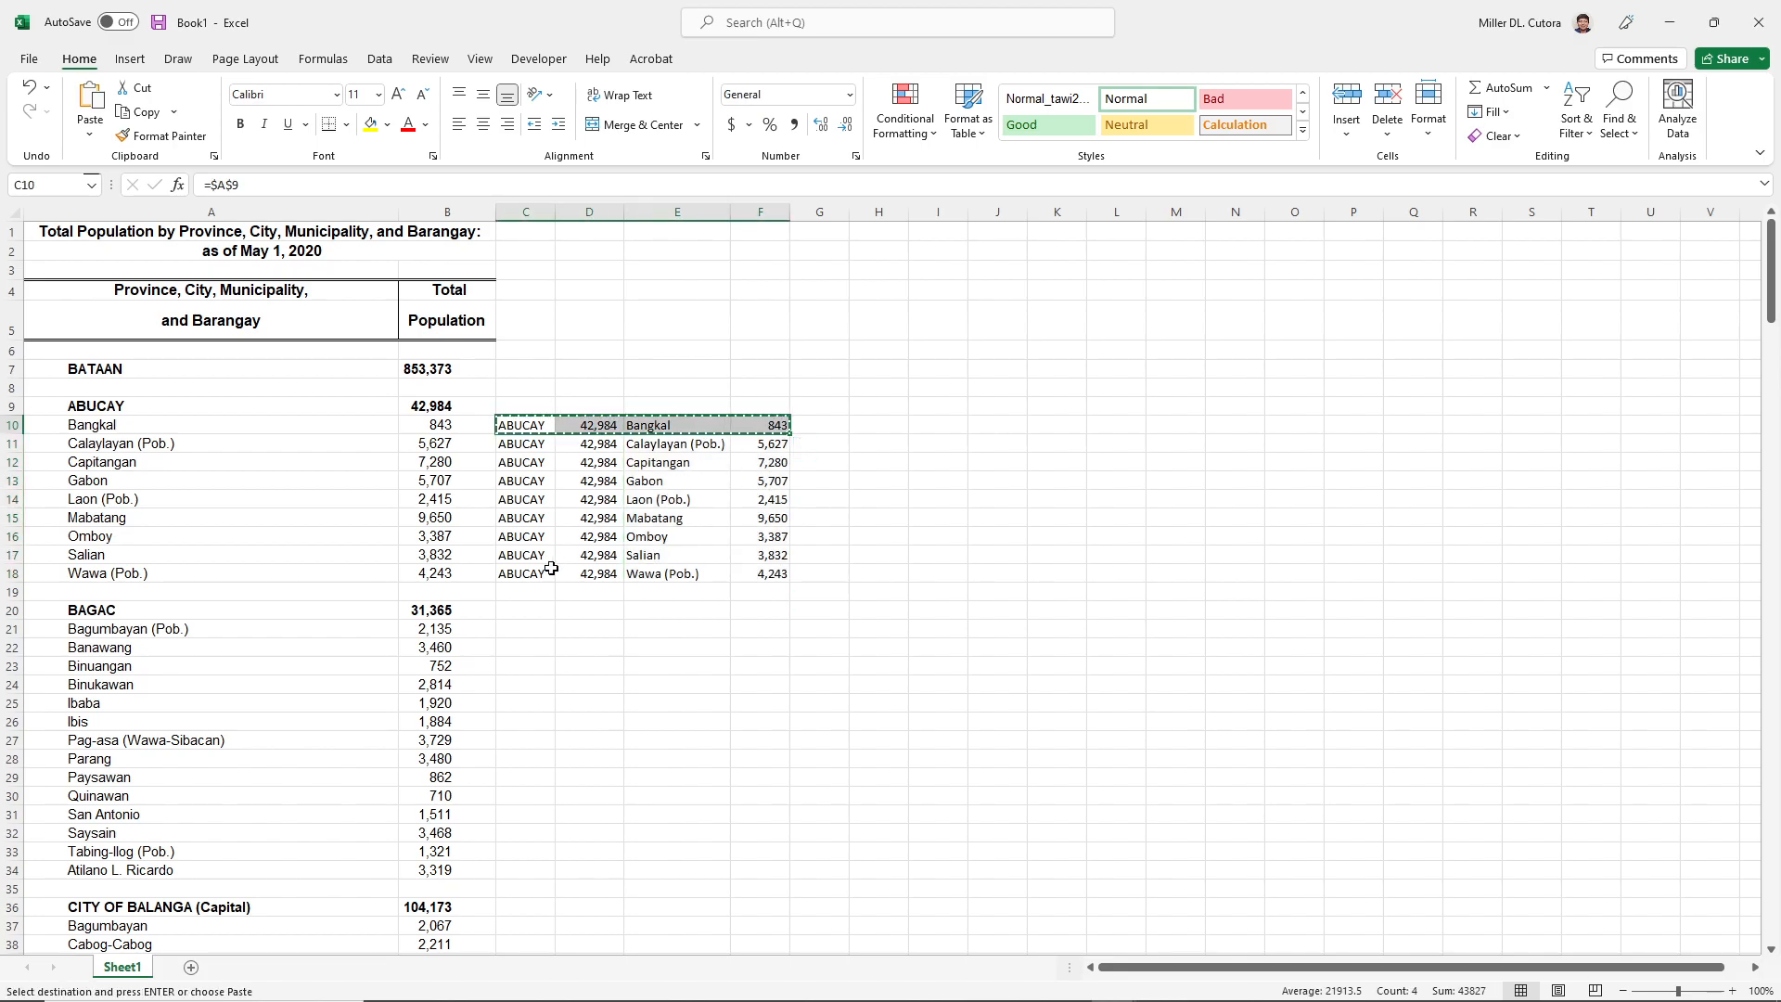
pyautogui.click(525, 628)
pyautogui.hotkey('ctrl', 'v')
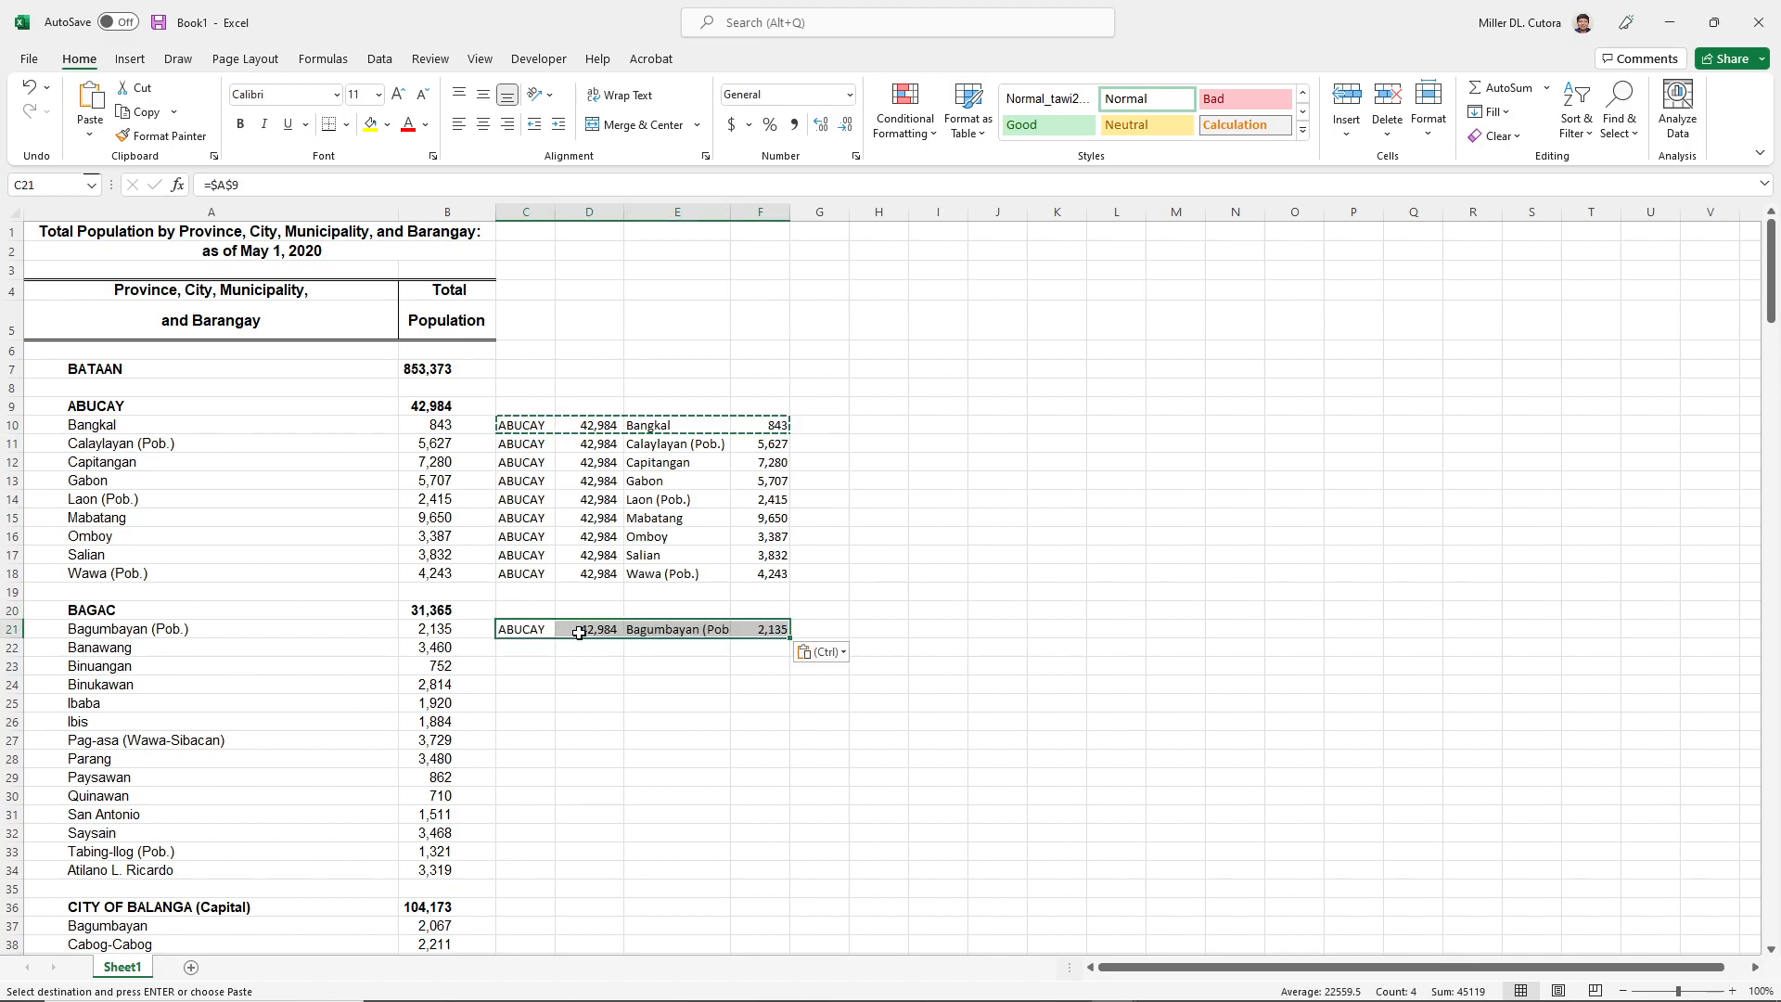
# - Repoint C21 to =$A$20 and D21 to =$B$20 so they take Bagac's name and population
pyautogui.doubleClick(522, 632)
pyautogui.moveTo(152, 415); pyautogui.dragTo(168, 614)
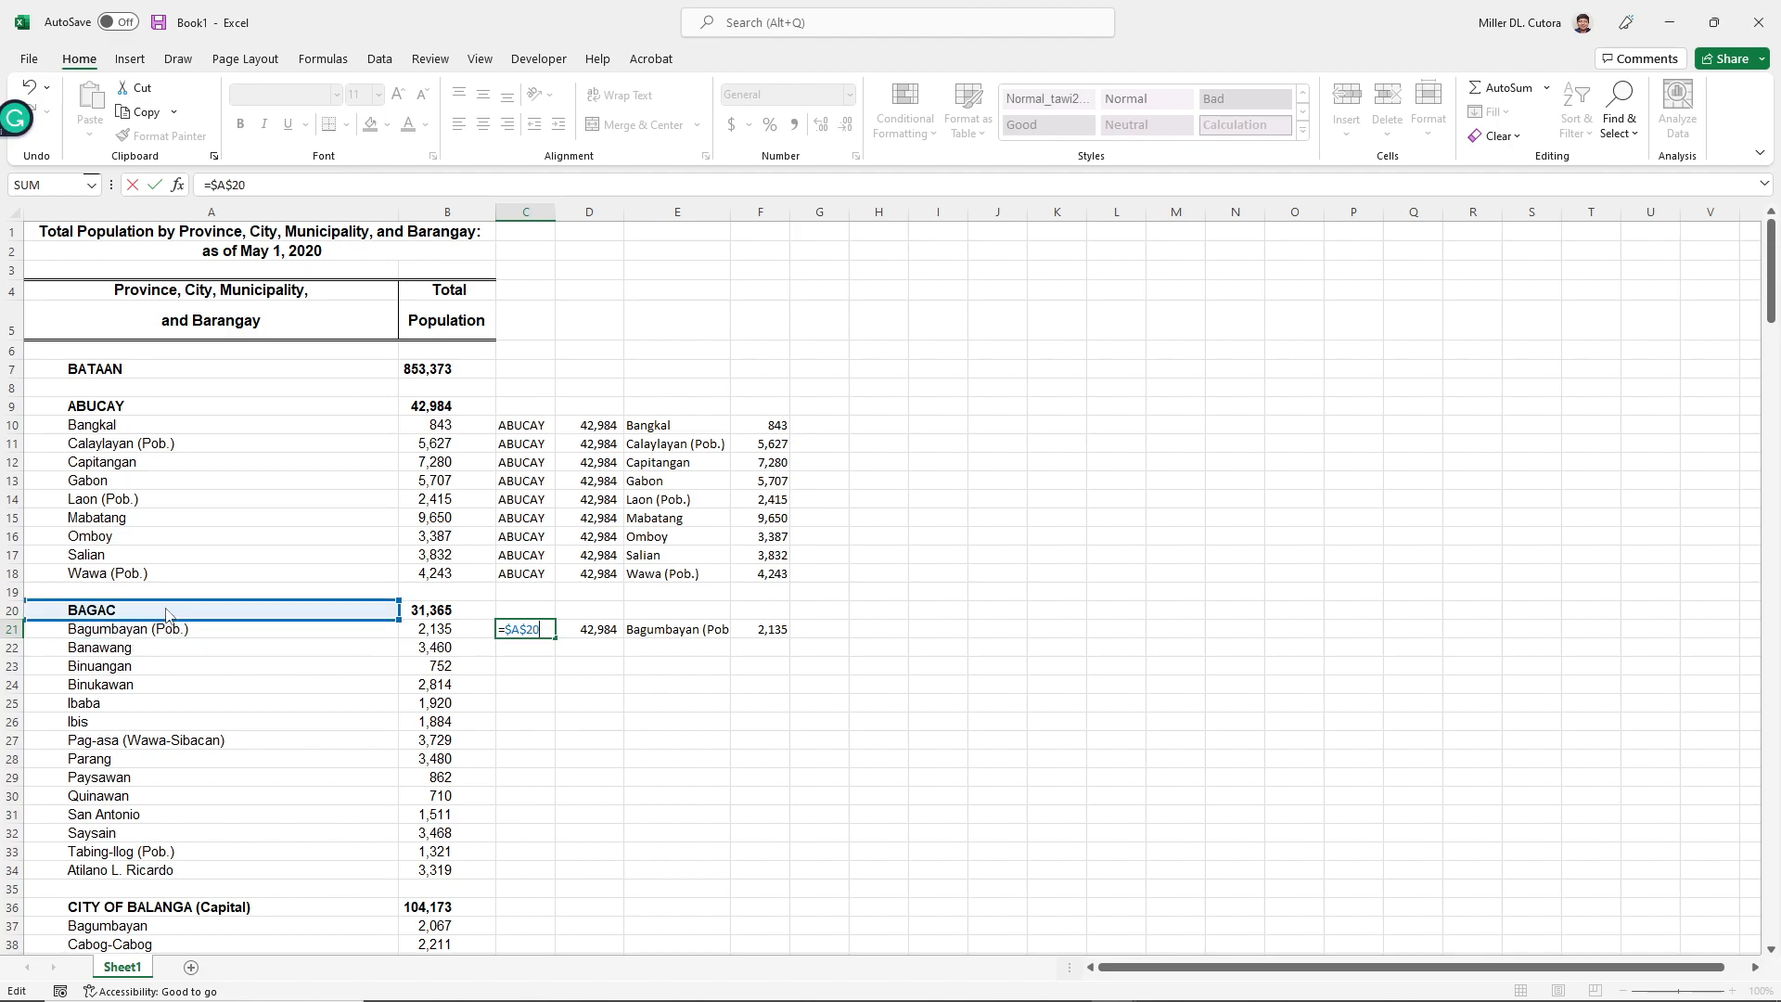
pyautogui.press('Tab')
pyautogui.click(531, 631)
pyautogui.moveTo(556, 638); pyautogui.dragTo(732, 623)
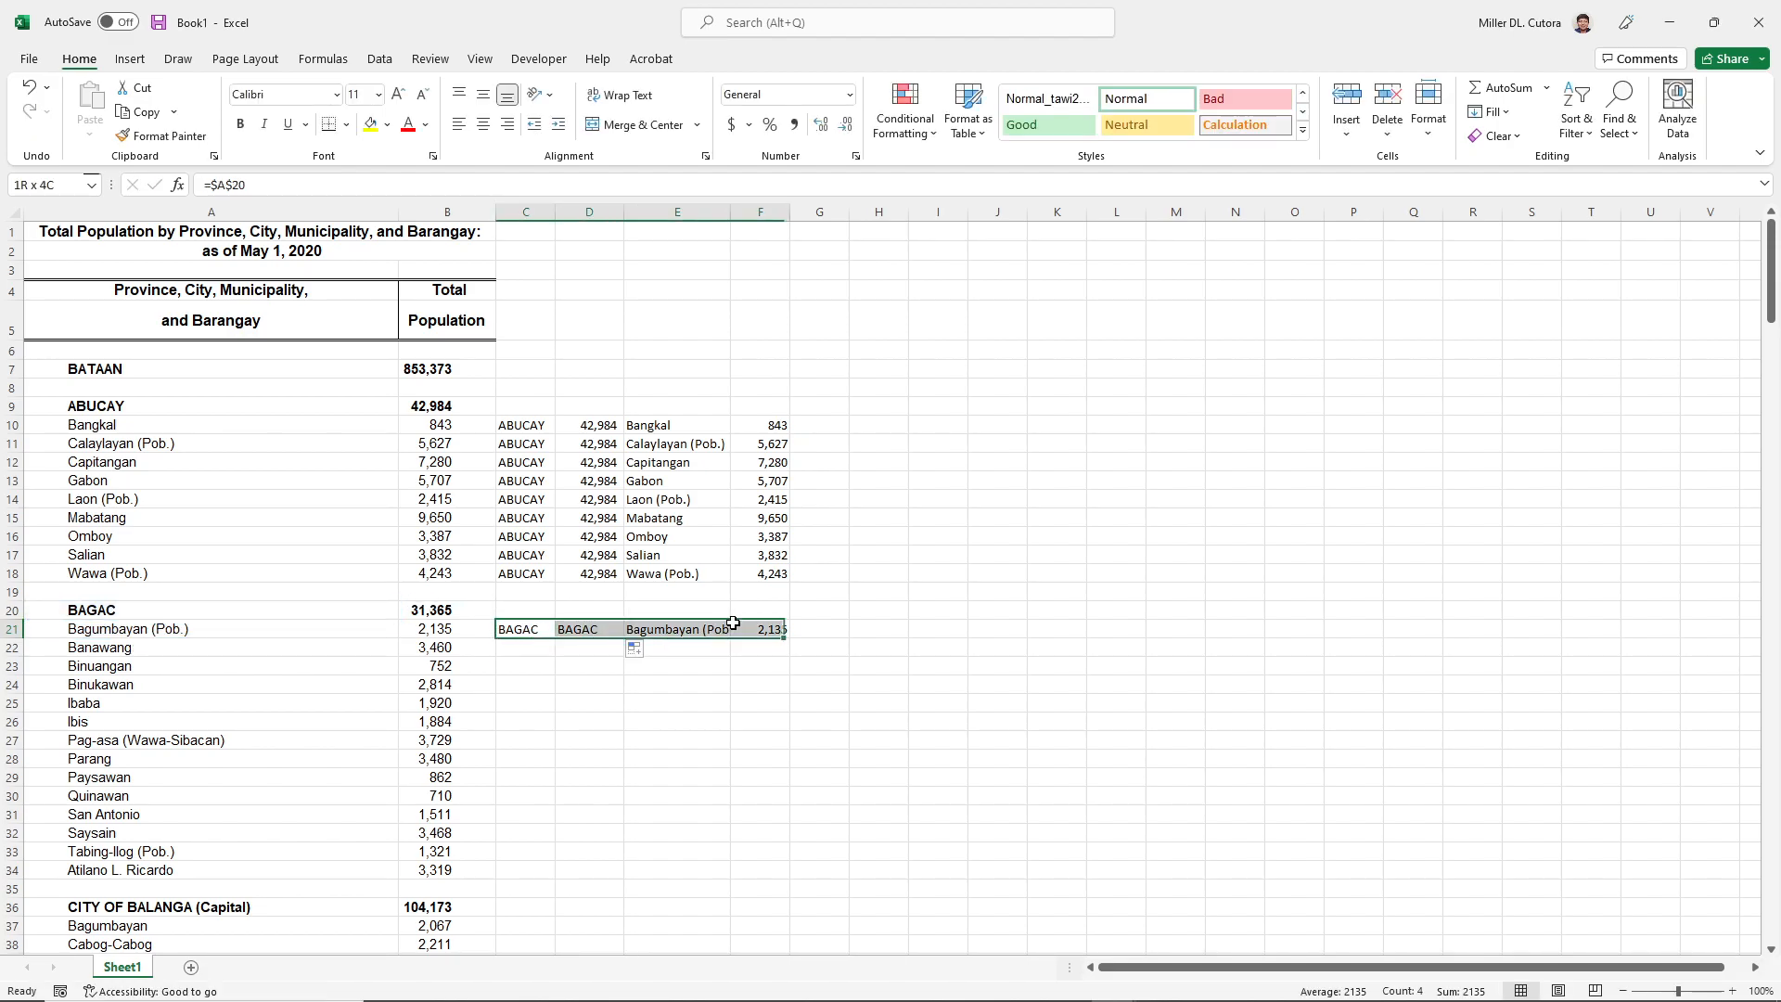
pyautogui.doubleClick(588, 629)
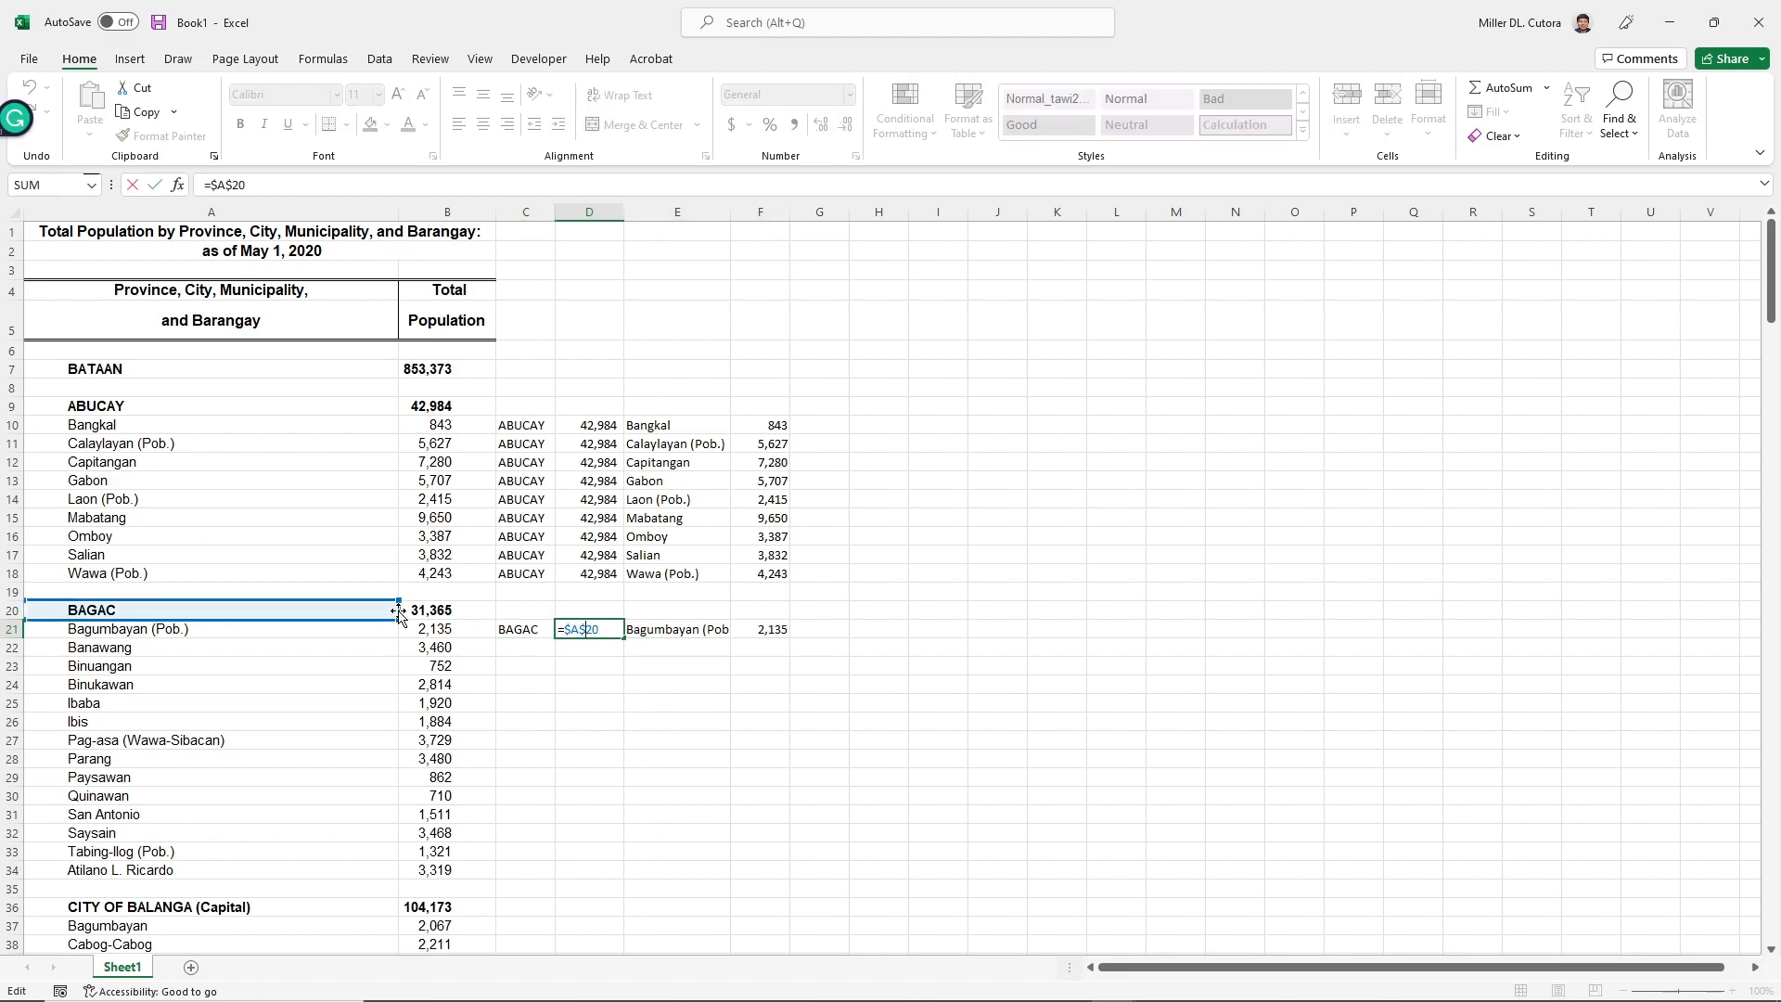
pyautogui.press('Return')
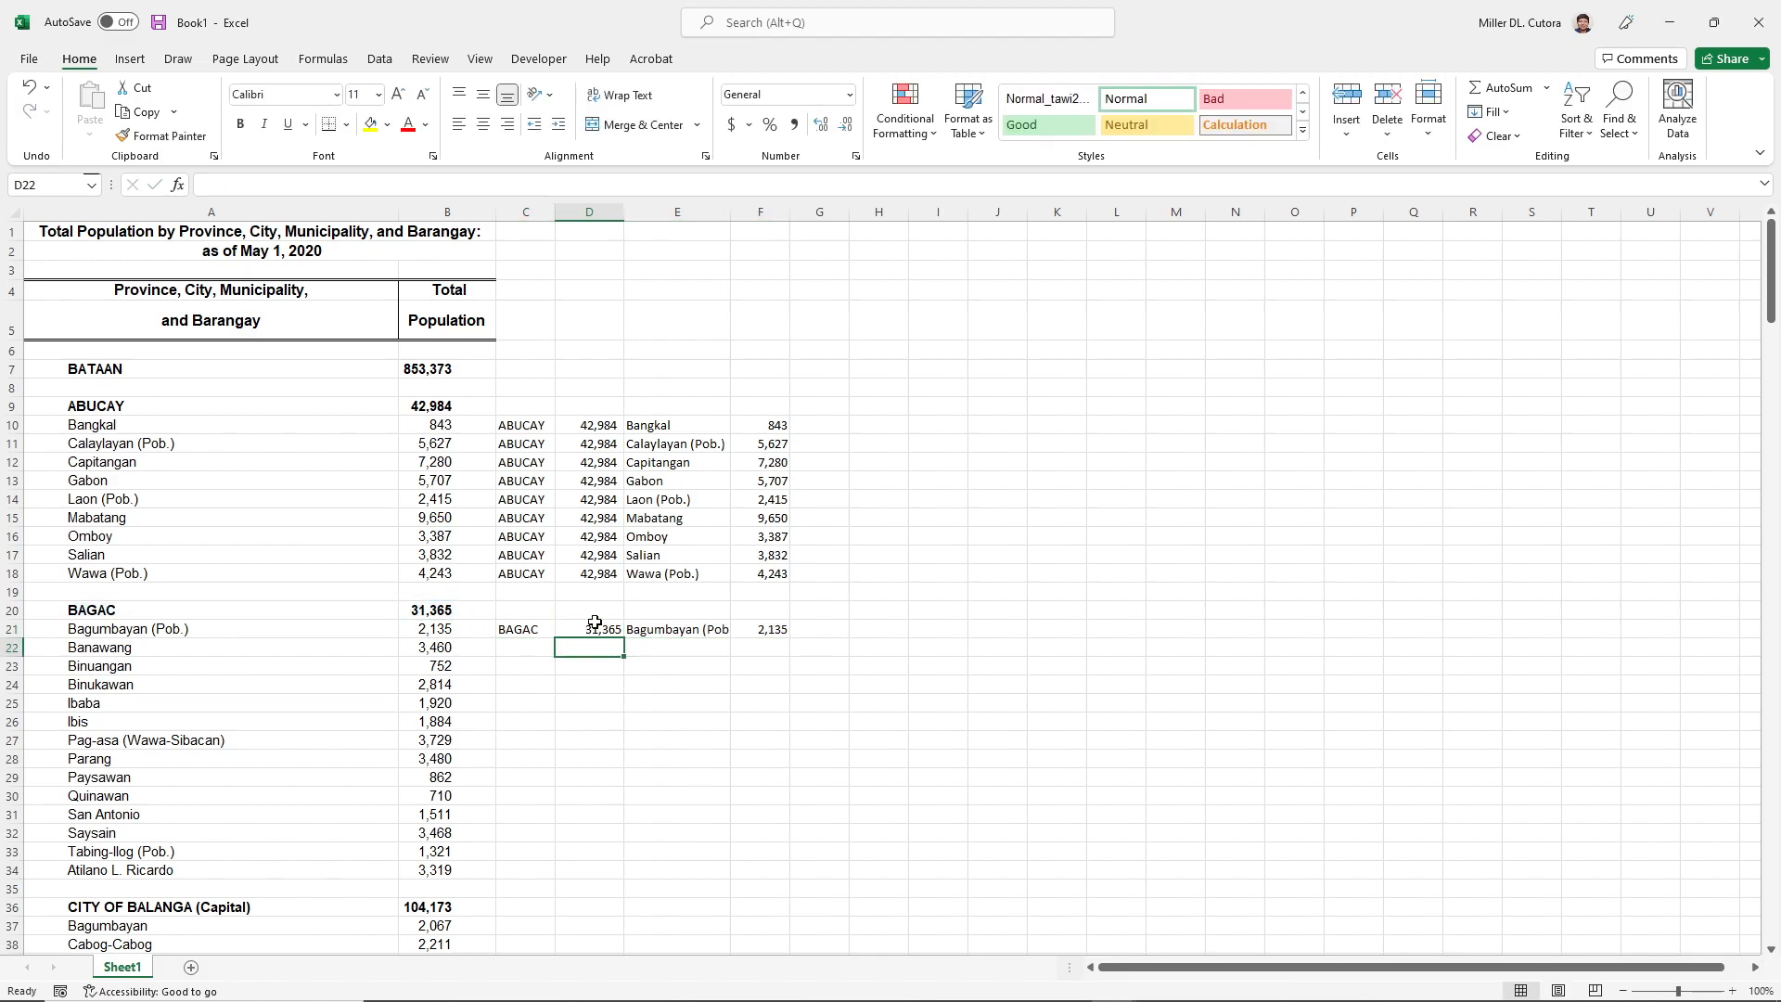
pyautogui.click(606, 633)
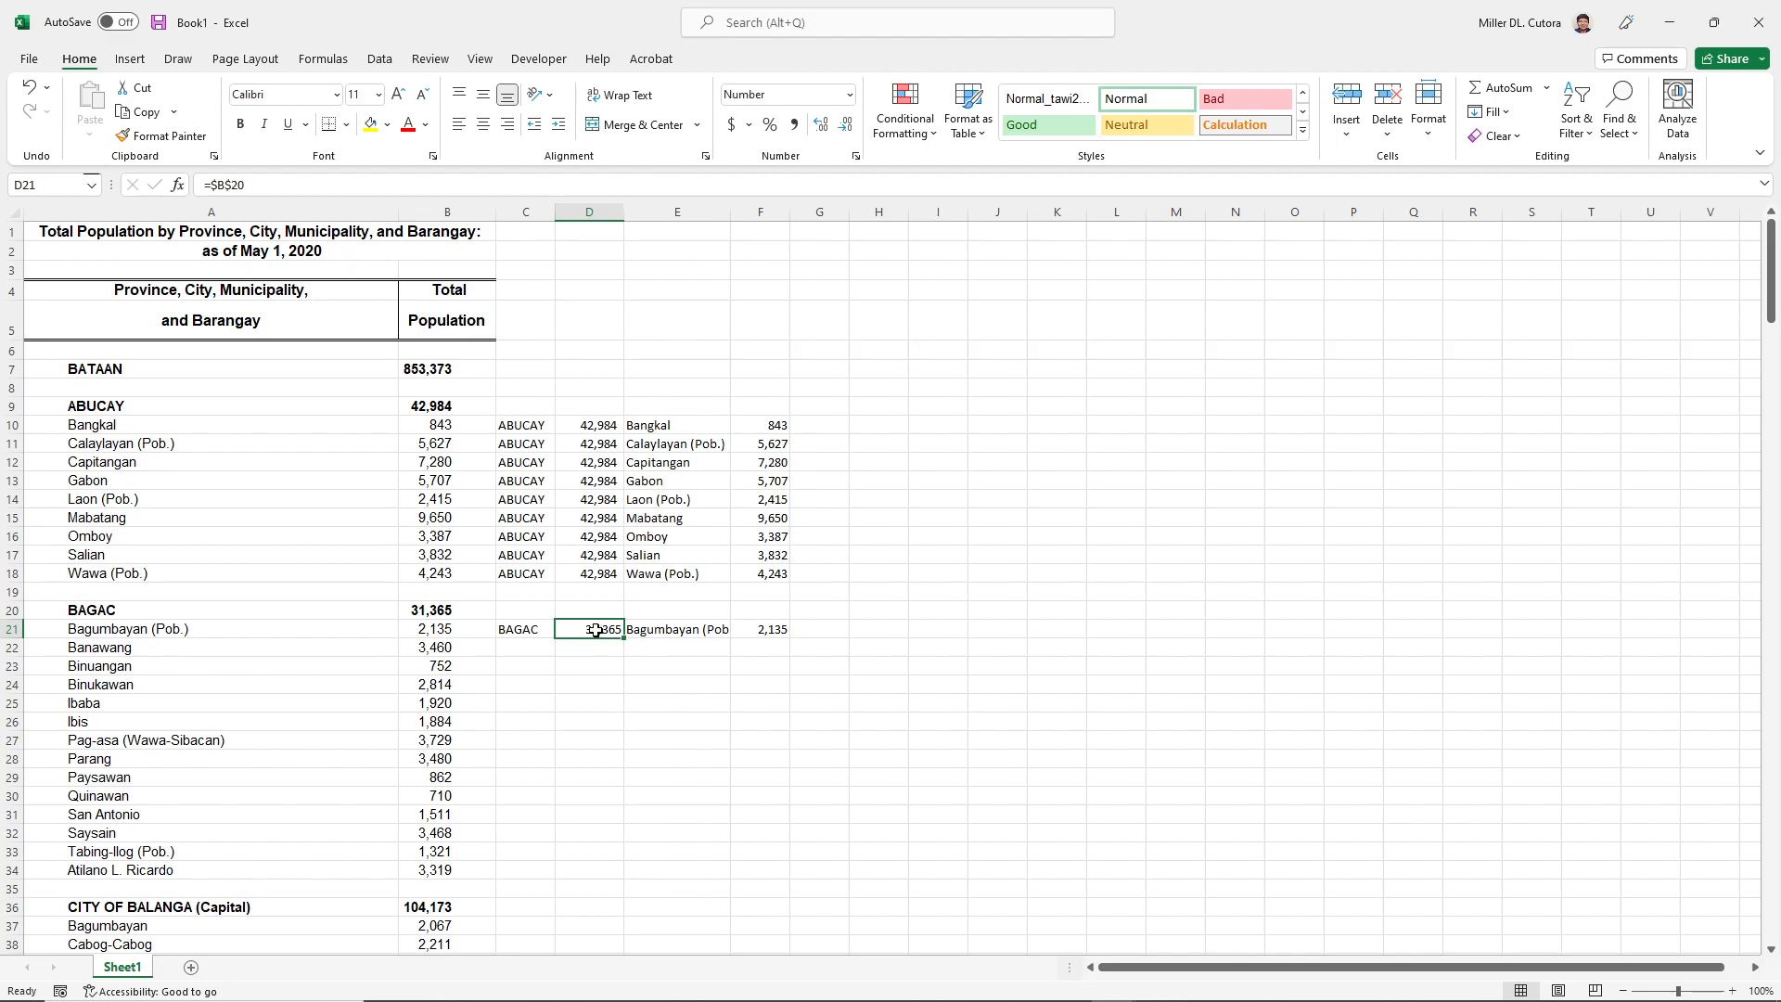
# - Fill C21:F21 down to row 34 for all Bagac barangays and autofit column E
pyautogui.moveTo(494, 629); pyautogui.dragTo(775, 629)
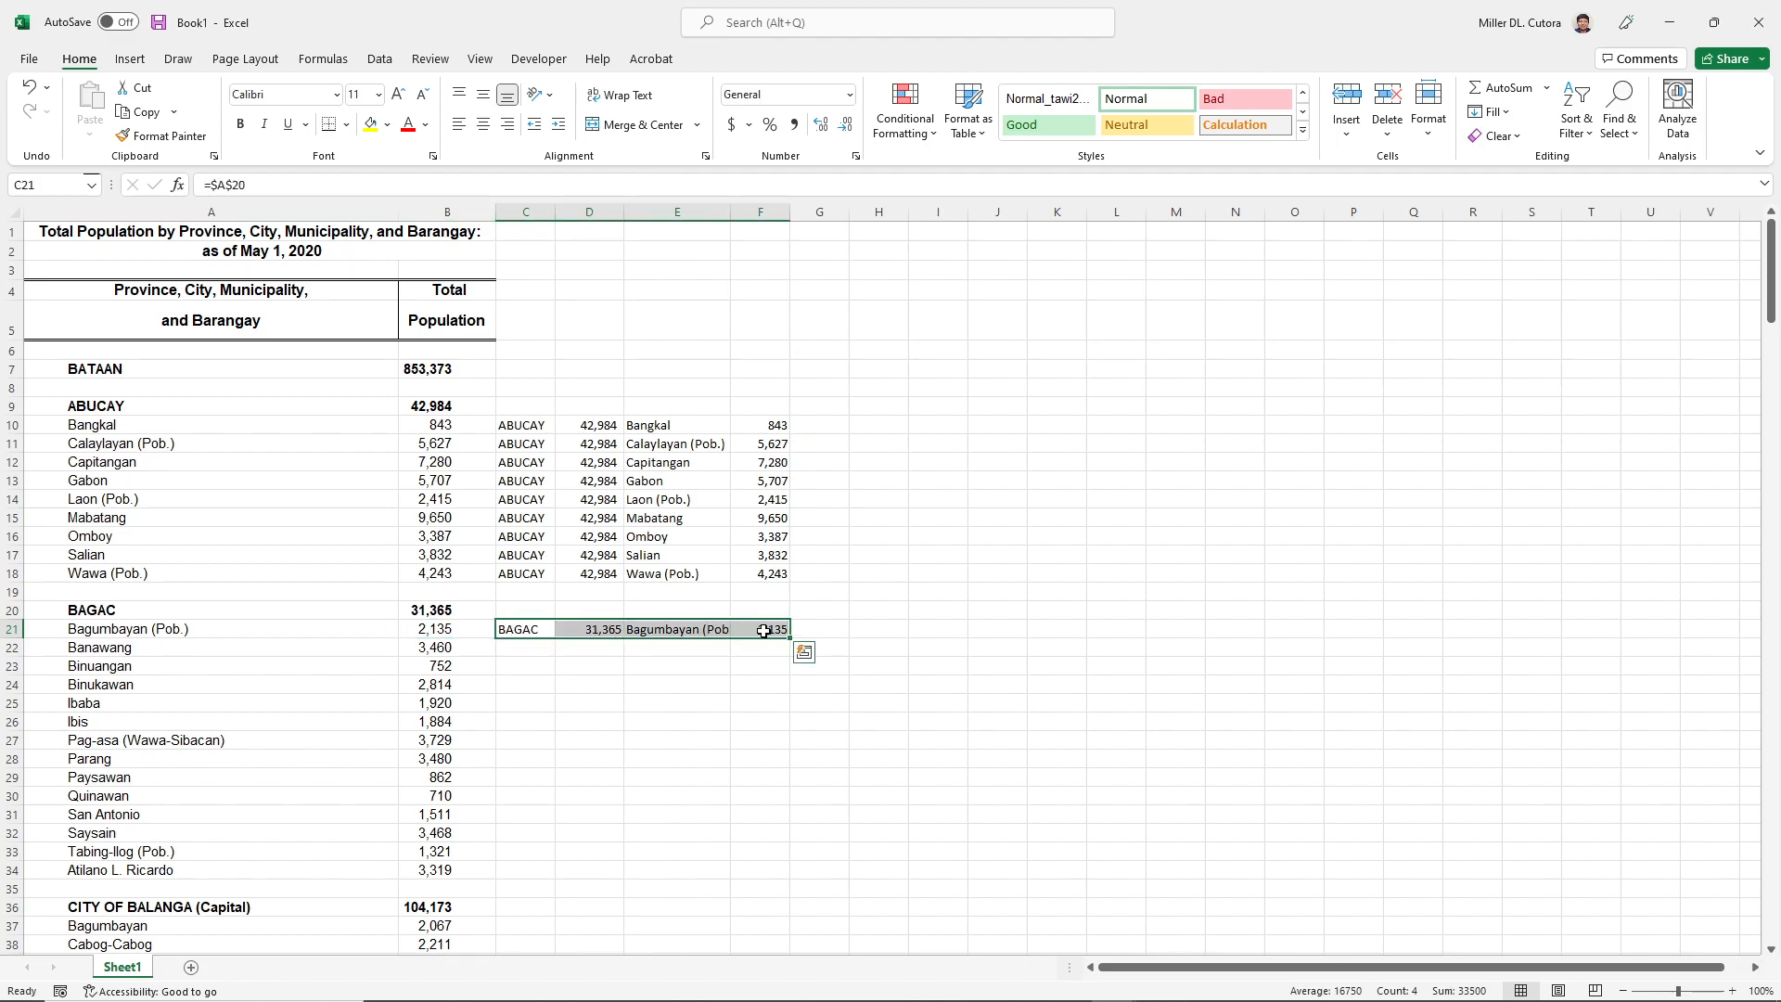
pyautogui.doubleClick(791, 638)
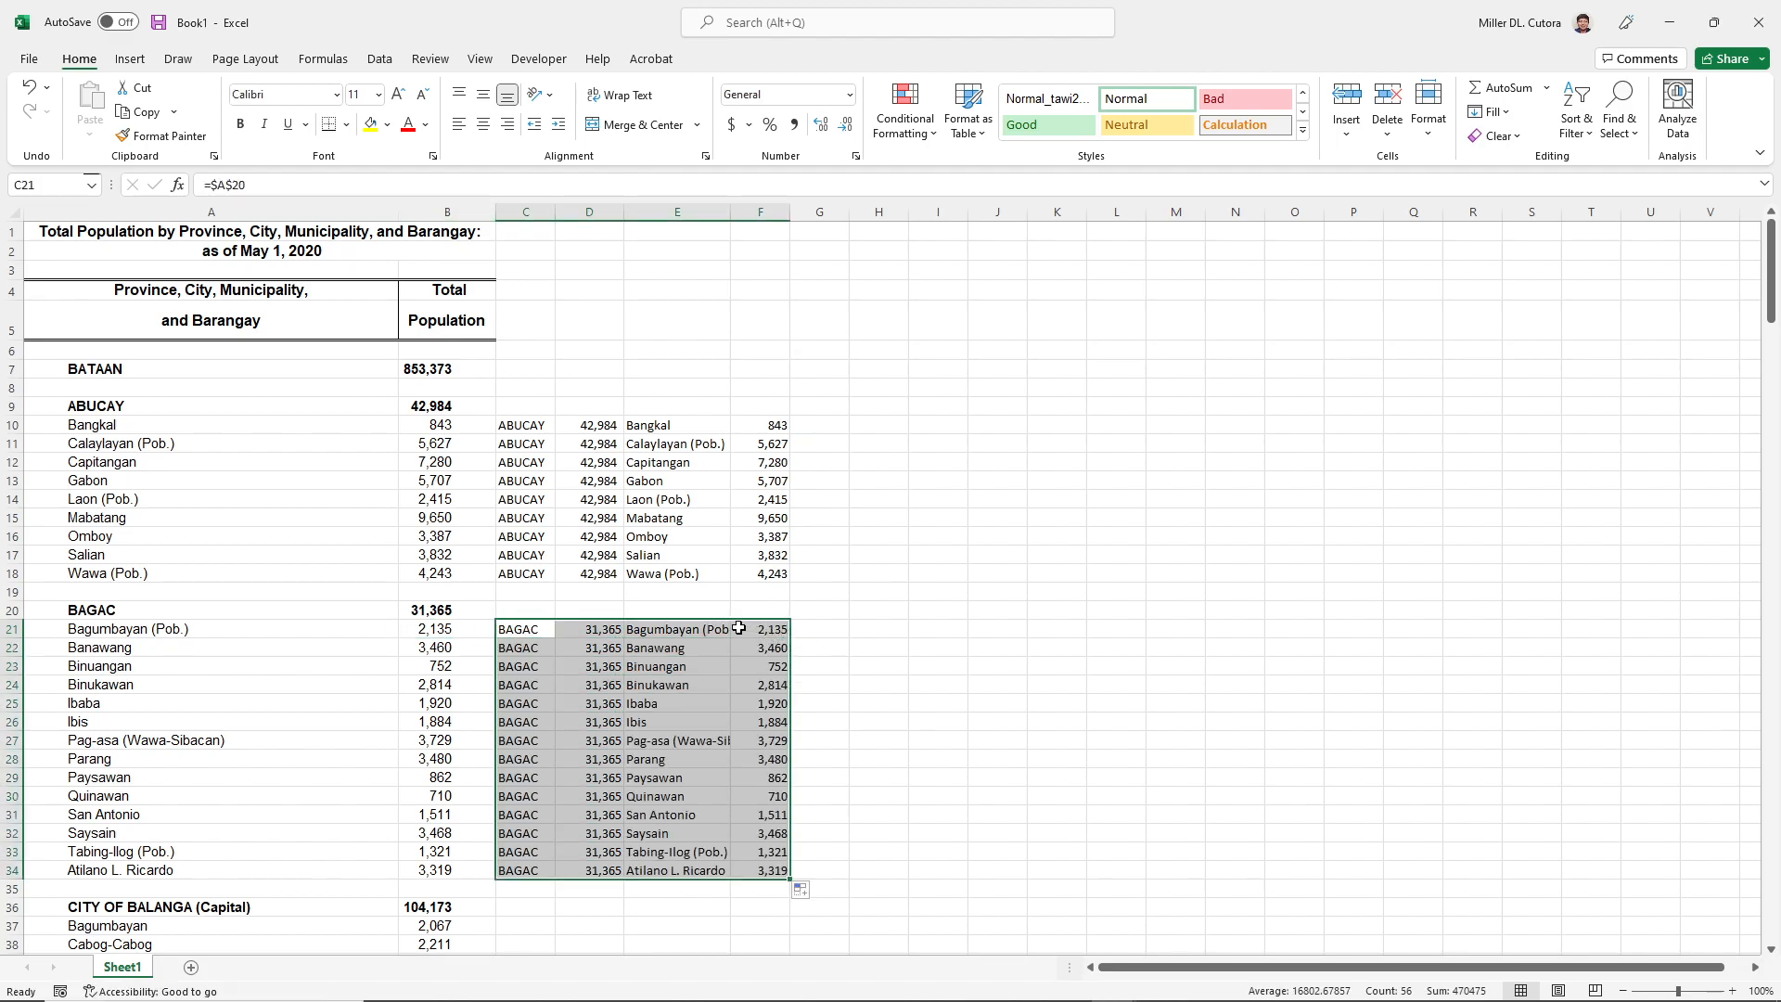
pyautogui.doubleClick(729, 215)
# - Copy the Bagac formula row C21:F21 and paste it at C37, beside the first City of Balanga barangay
pyautogui.scroll(-7, 720, 445)
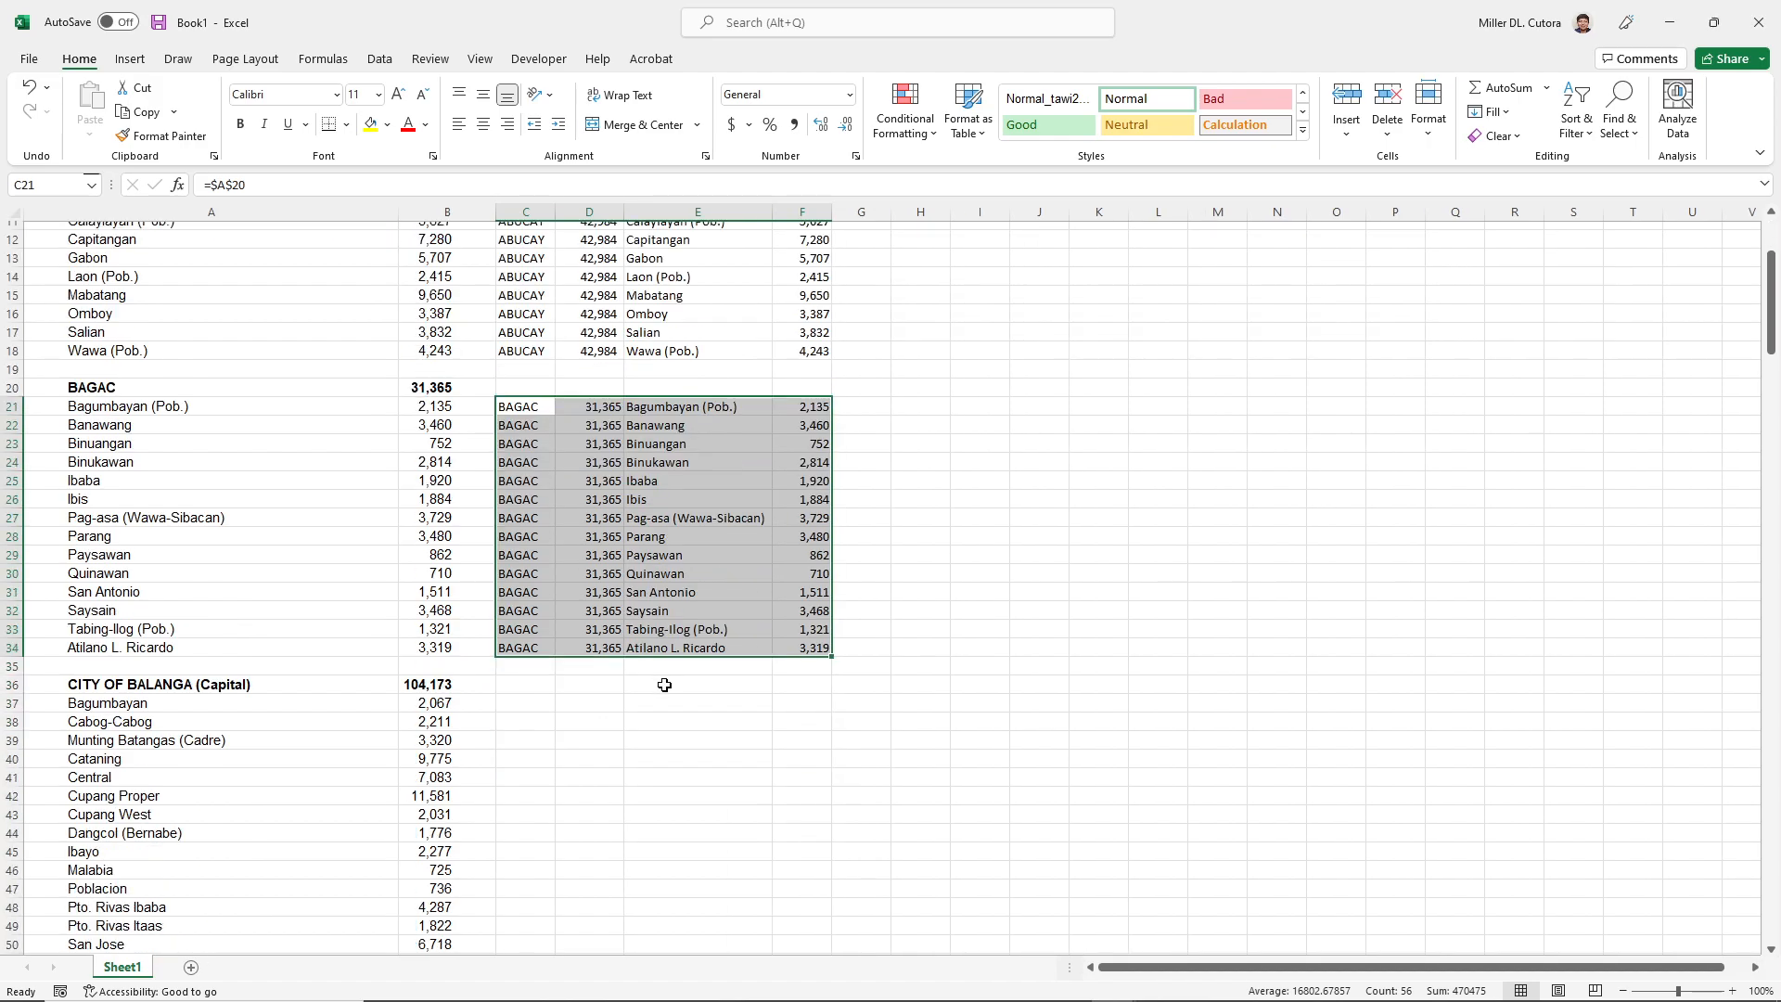
pyautogui.scroll(3, 517, 408)
pyautogui.moveTo(517, 350); pyautogui.dragTo(808, 350)
pyautogui.hotkey('ctrl', 'c')
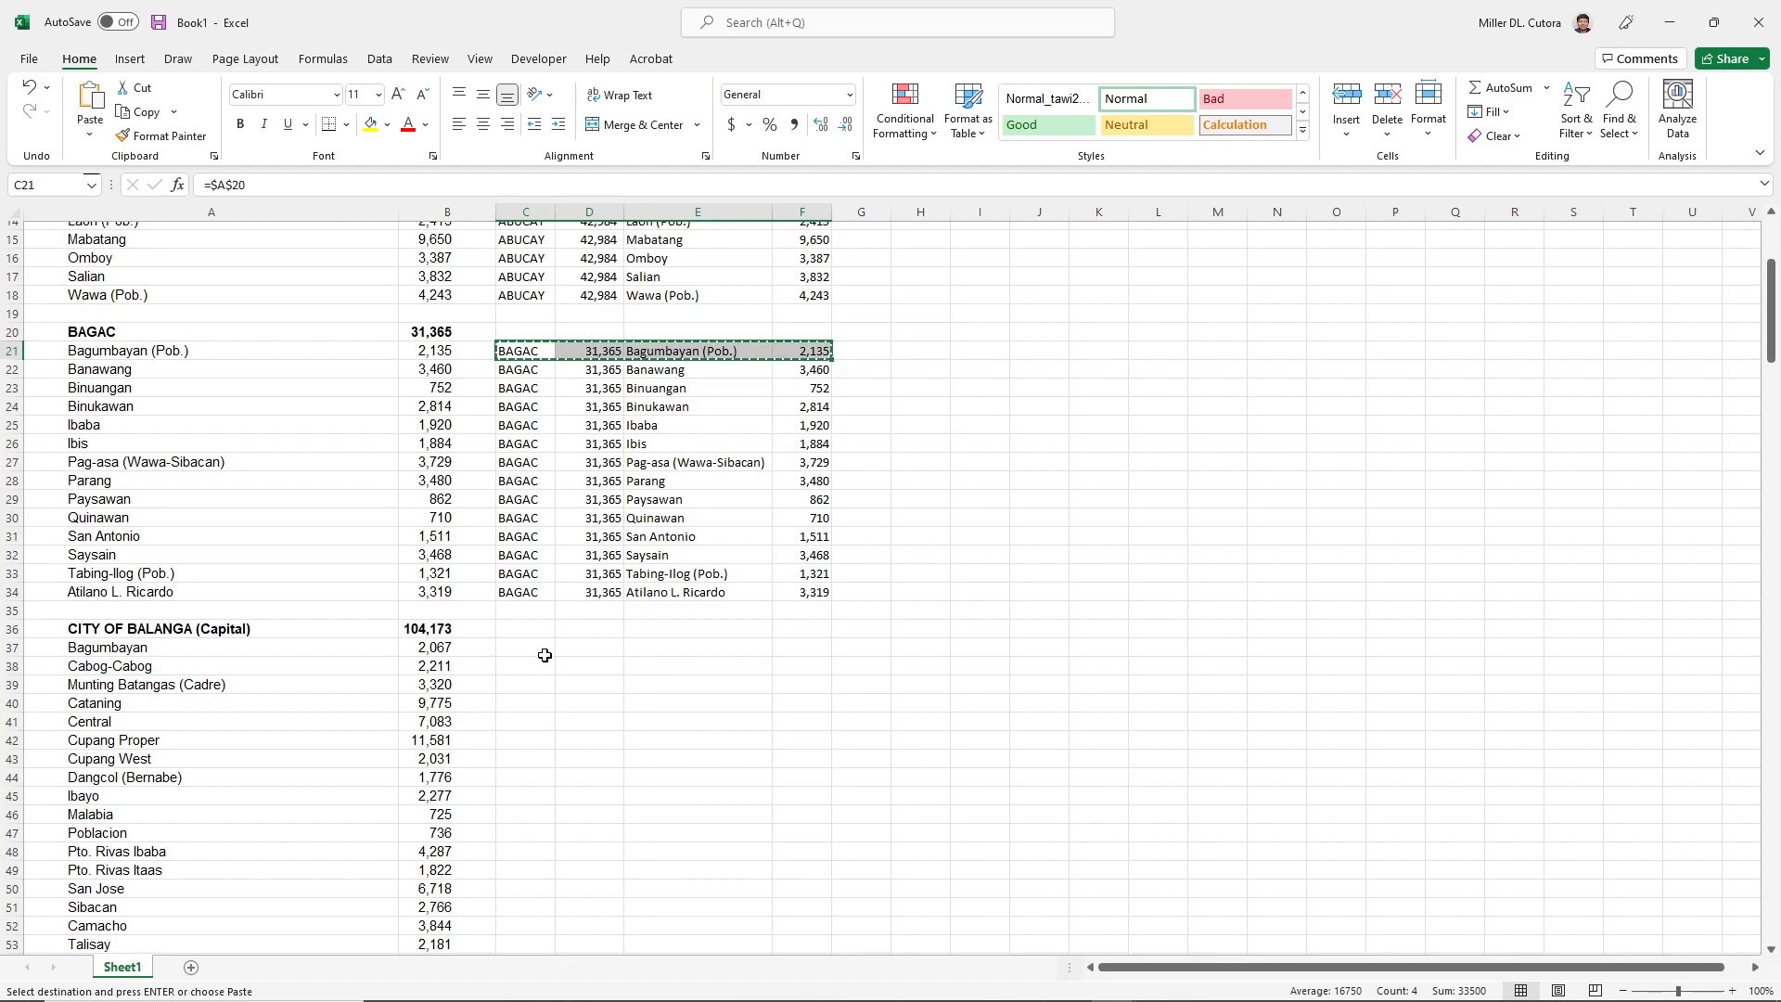
pyautogui.click(527, 646)
pyautogui.hotkey('ctrl', 'v')
# - Repoint C37 to =$A$36 and D37 to =$B$36 so they take City of Balanga's name and population
pyautogui.doubleClick(527, 647)
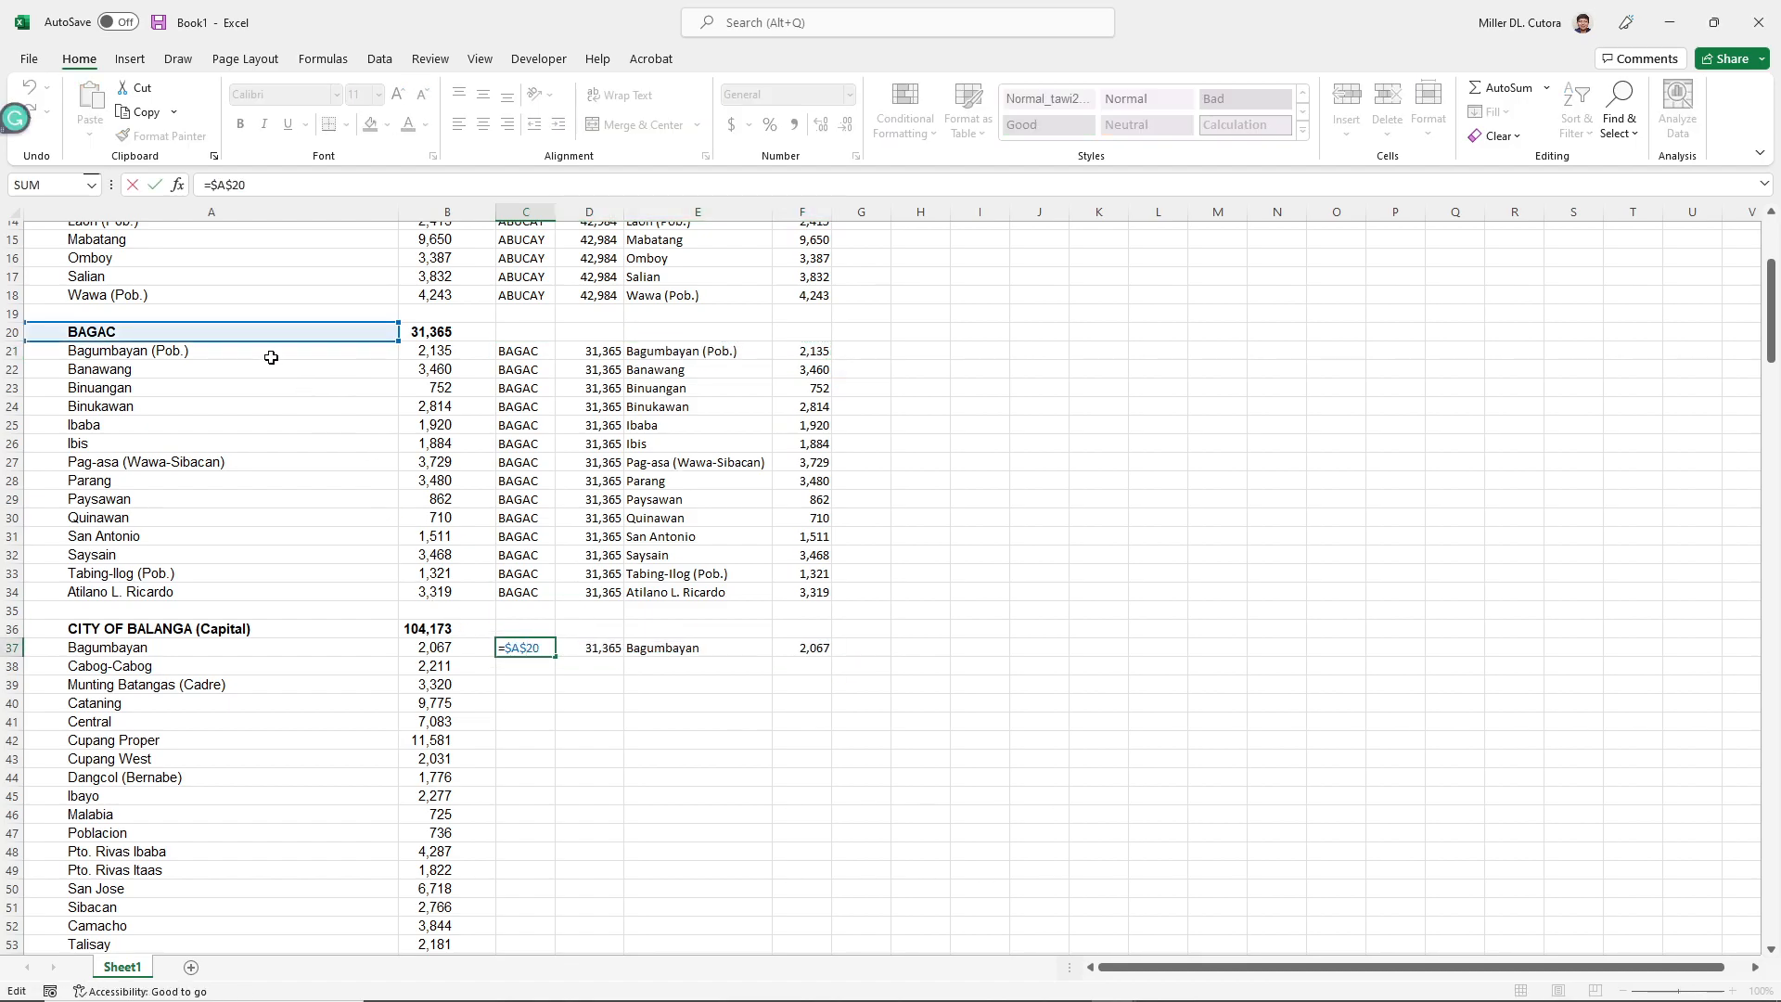
pyautogui.moveTo(275, 341); pyautogui.dragTo(256, 631)
pyautogui.press('Tab')
pyautogui.doubleClick(582, 645)
pyautogui.moveTo(450, 340); pyautogui.dragTo(455, 631)
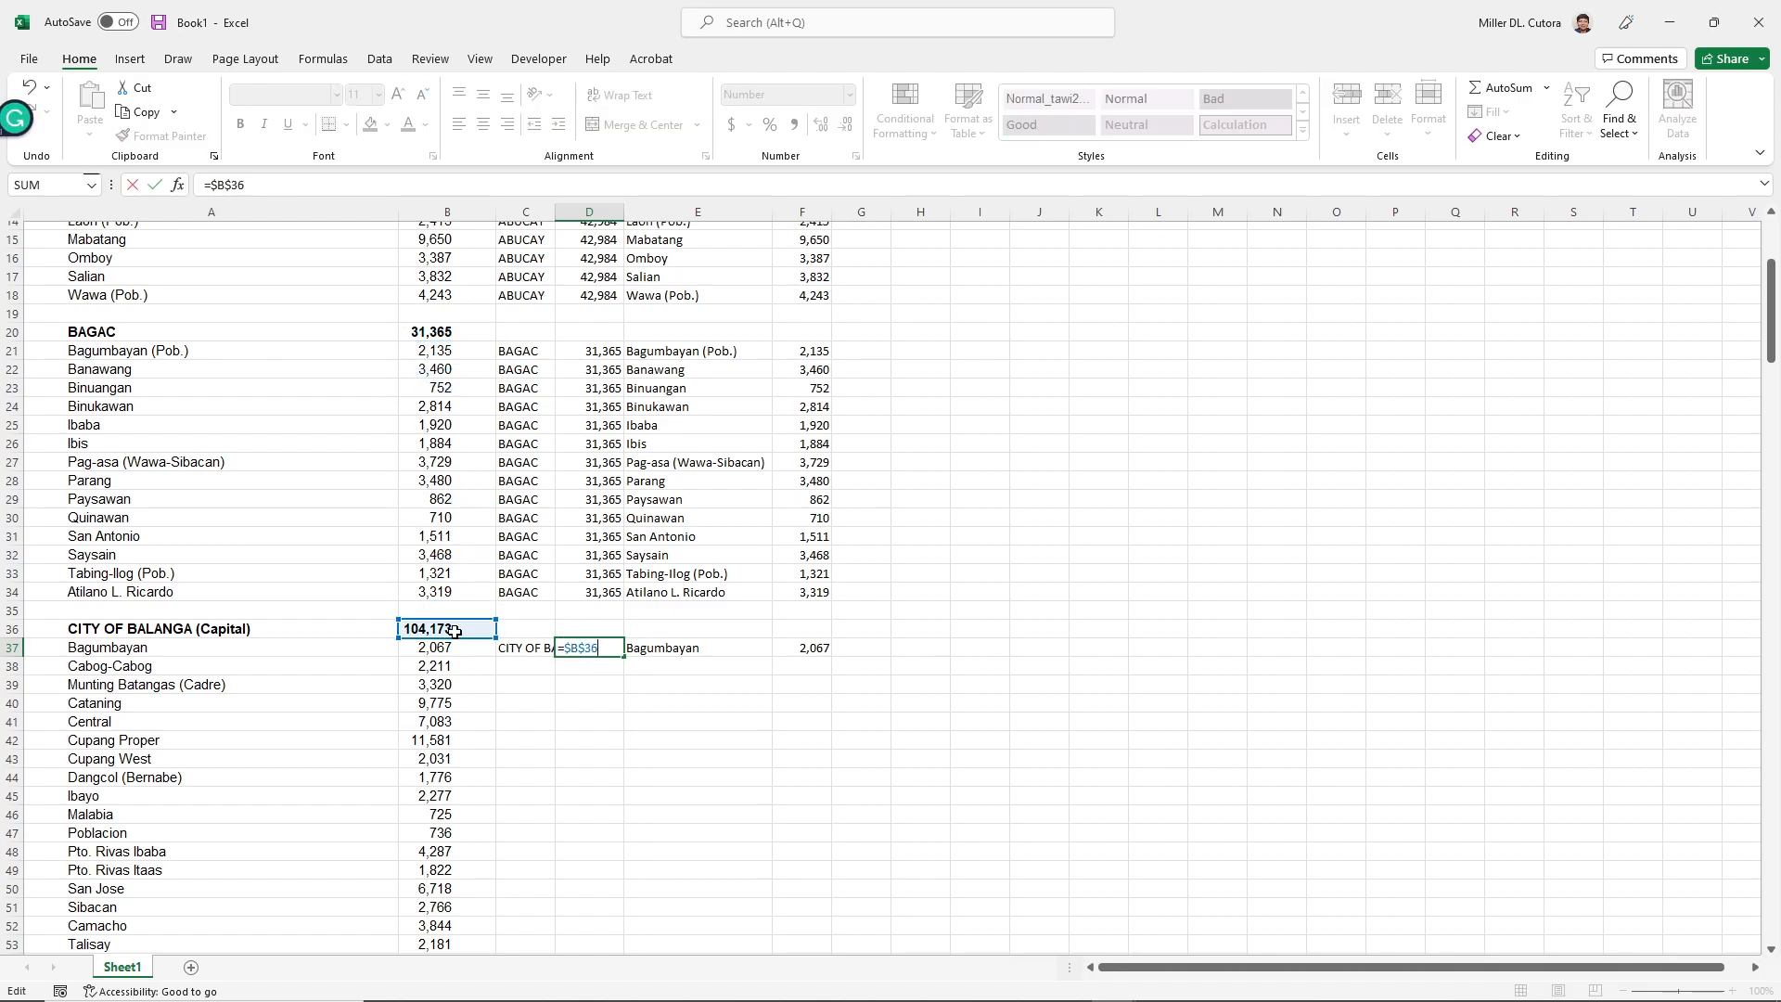
pyautogui.press('F4')
pyautogui.press('Return')
# - Fill C37:F37 down to row 61 for all City of Balanga barangays and autofit column C
pyautogui.moveTo(528, 648); pyautogui.dragTo(824, 652)
pyautogui.doubleClick(833, 657)
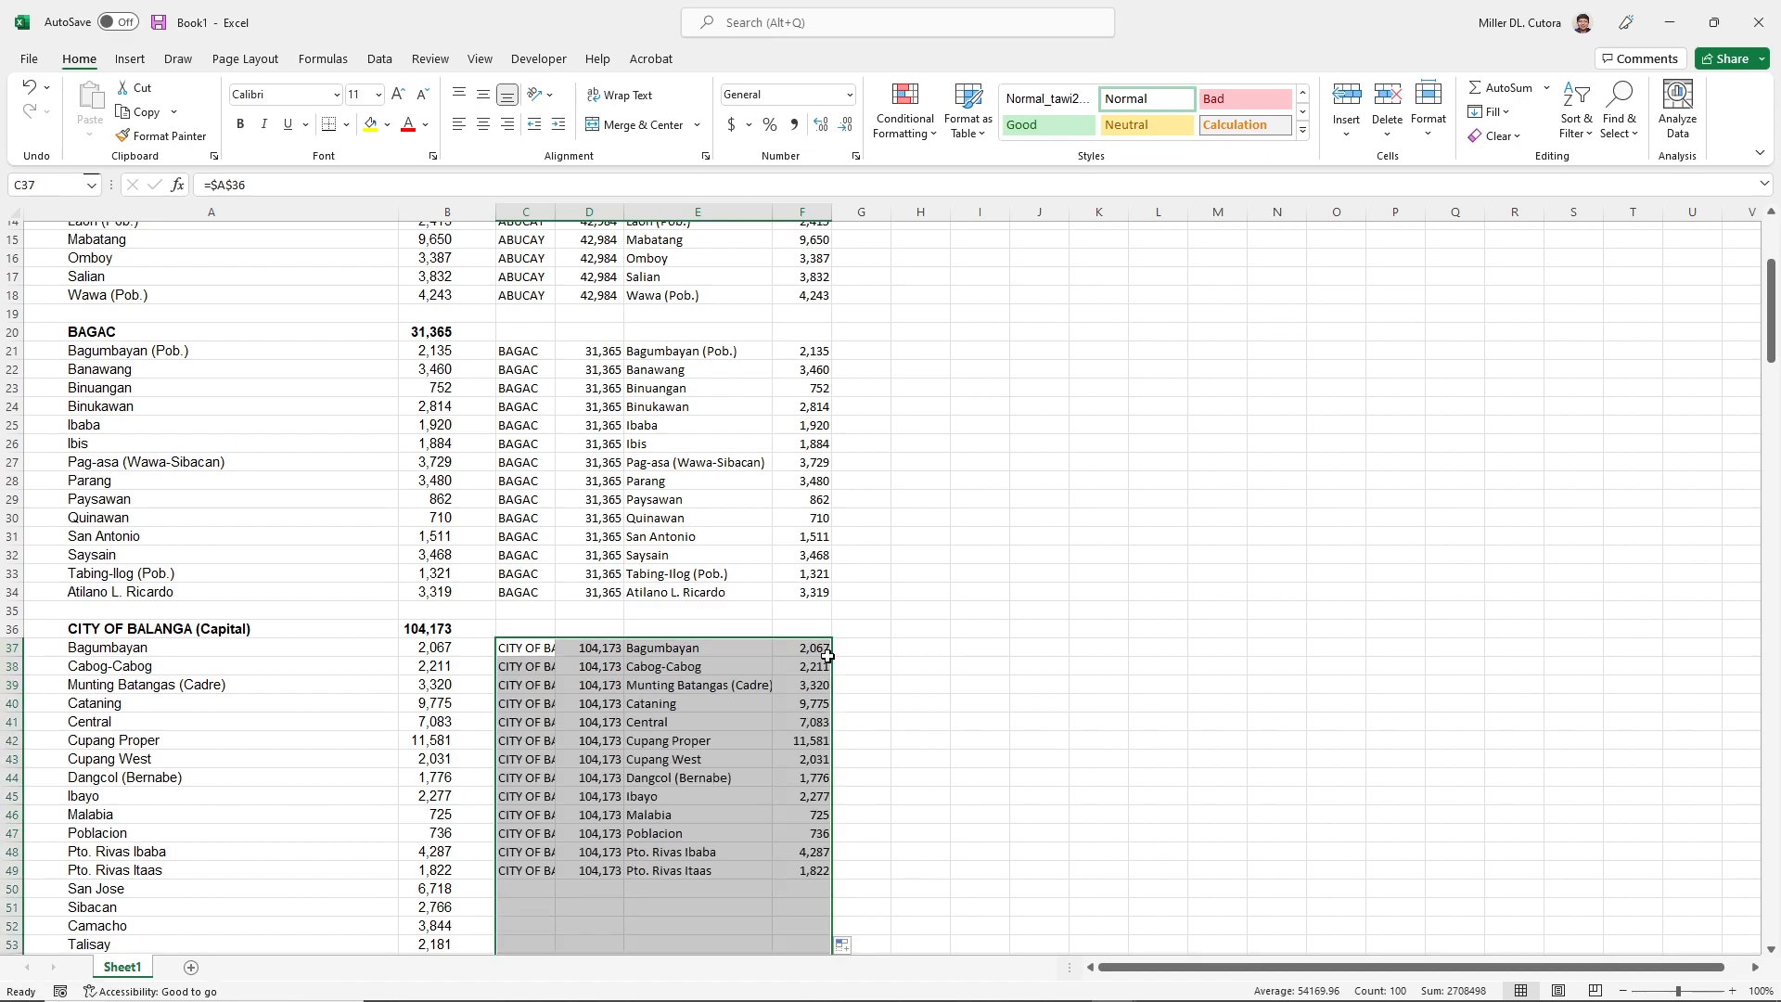
pyautogui.doubleClick(557, 212)
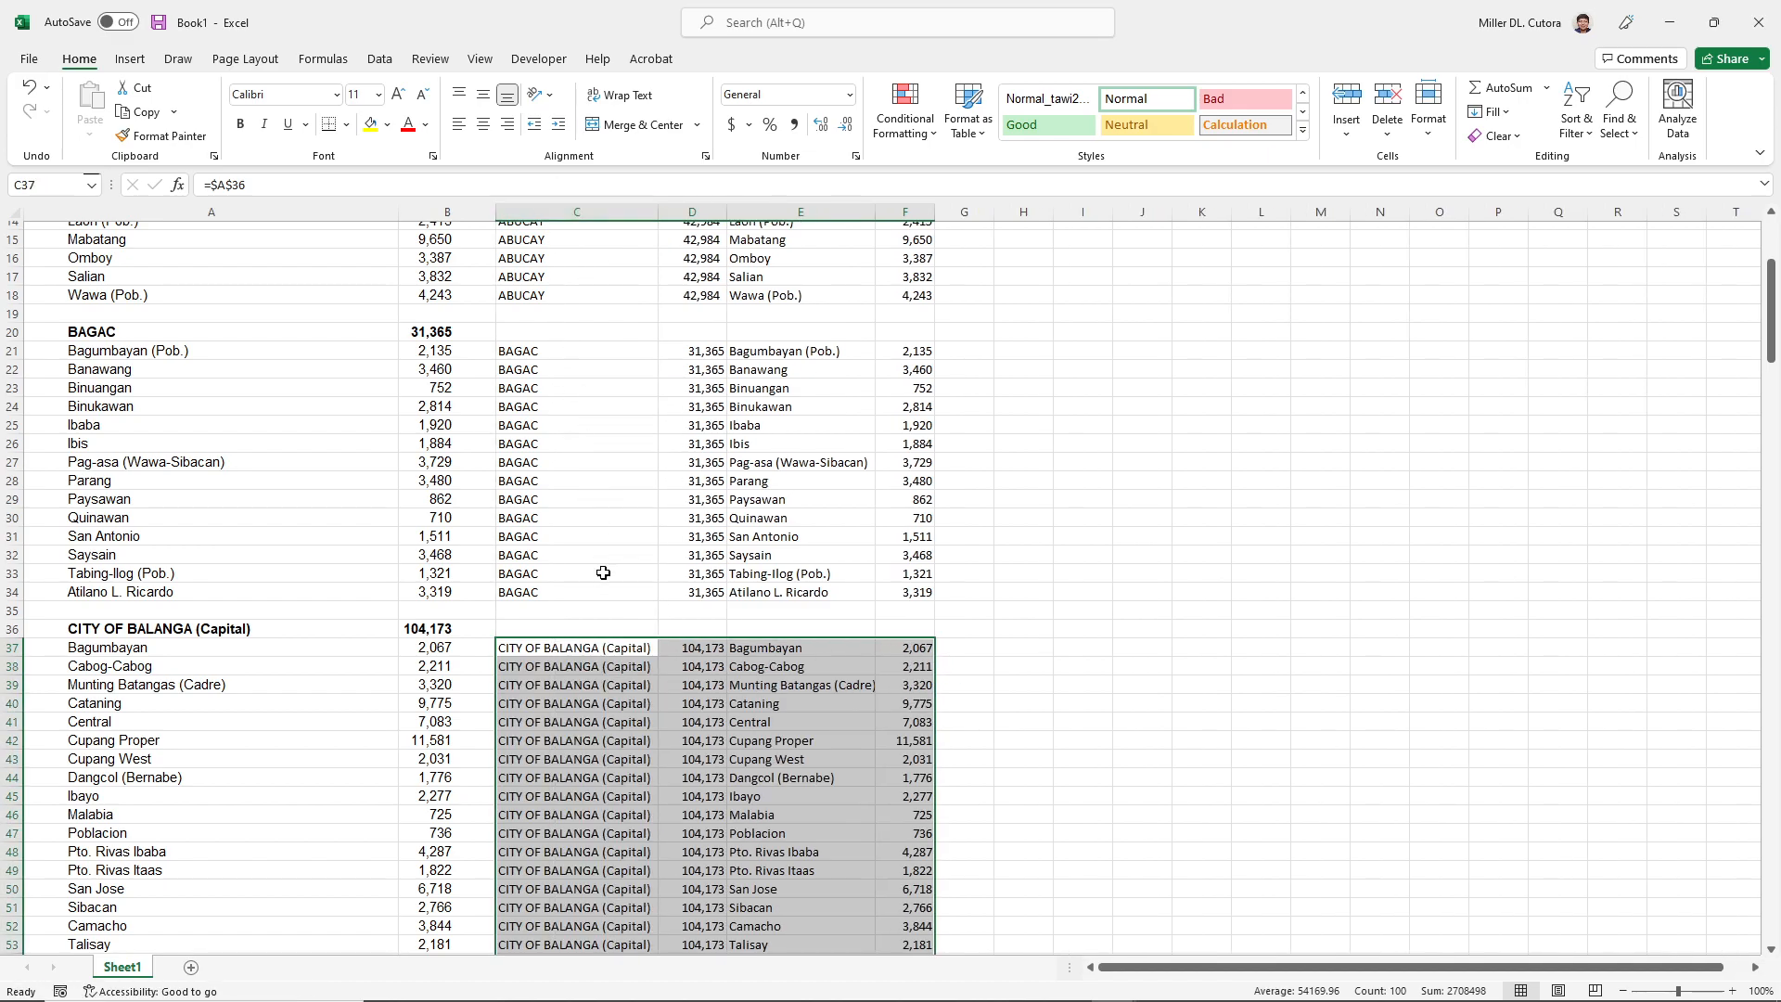
# - Copy the City of Balanga formula row C37:F37 and paste it at C64, beside the first Dinalupihan barangay
pyautogui.scroll(-5, 605, 650)
pyautogui.scroll(-3, 605, 650)
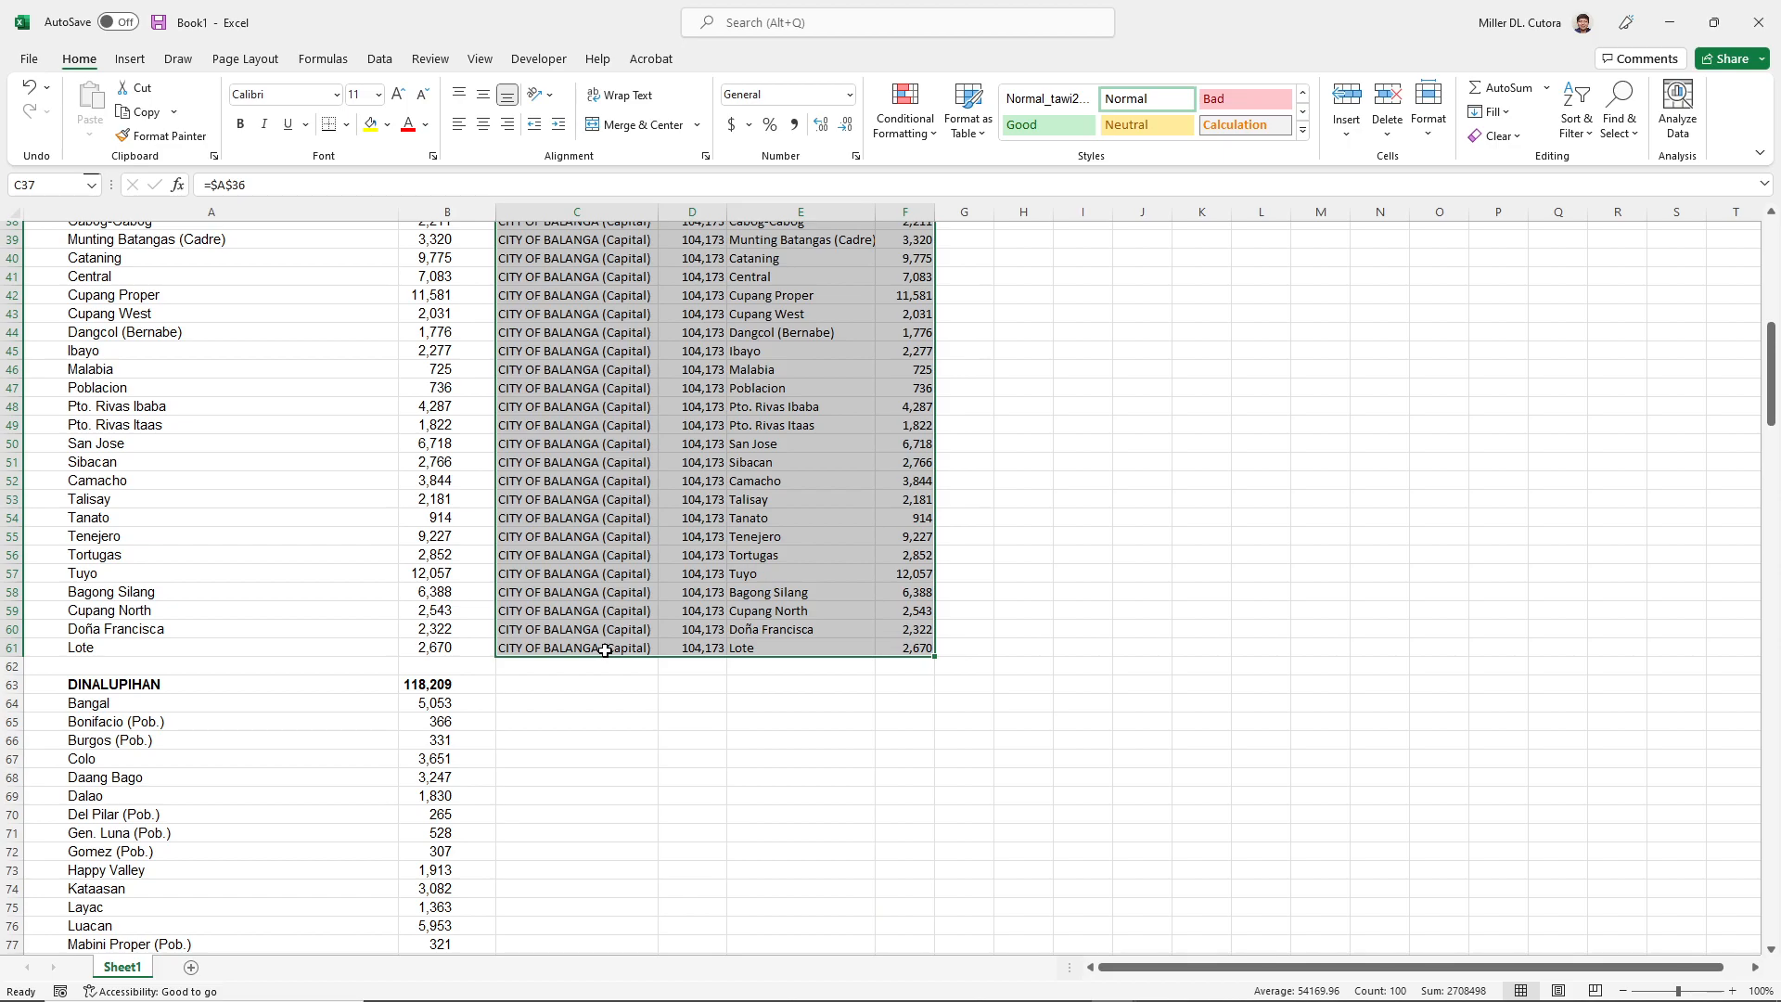
pyautogui.scroll(3, 534, 459)
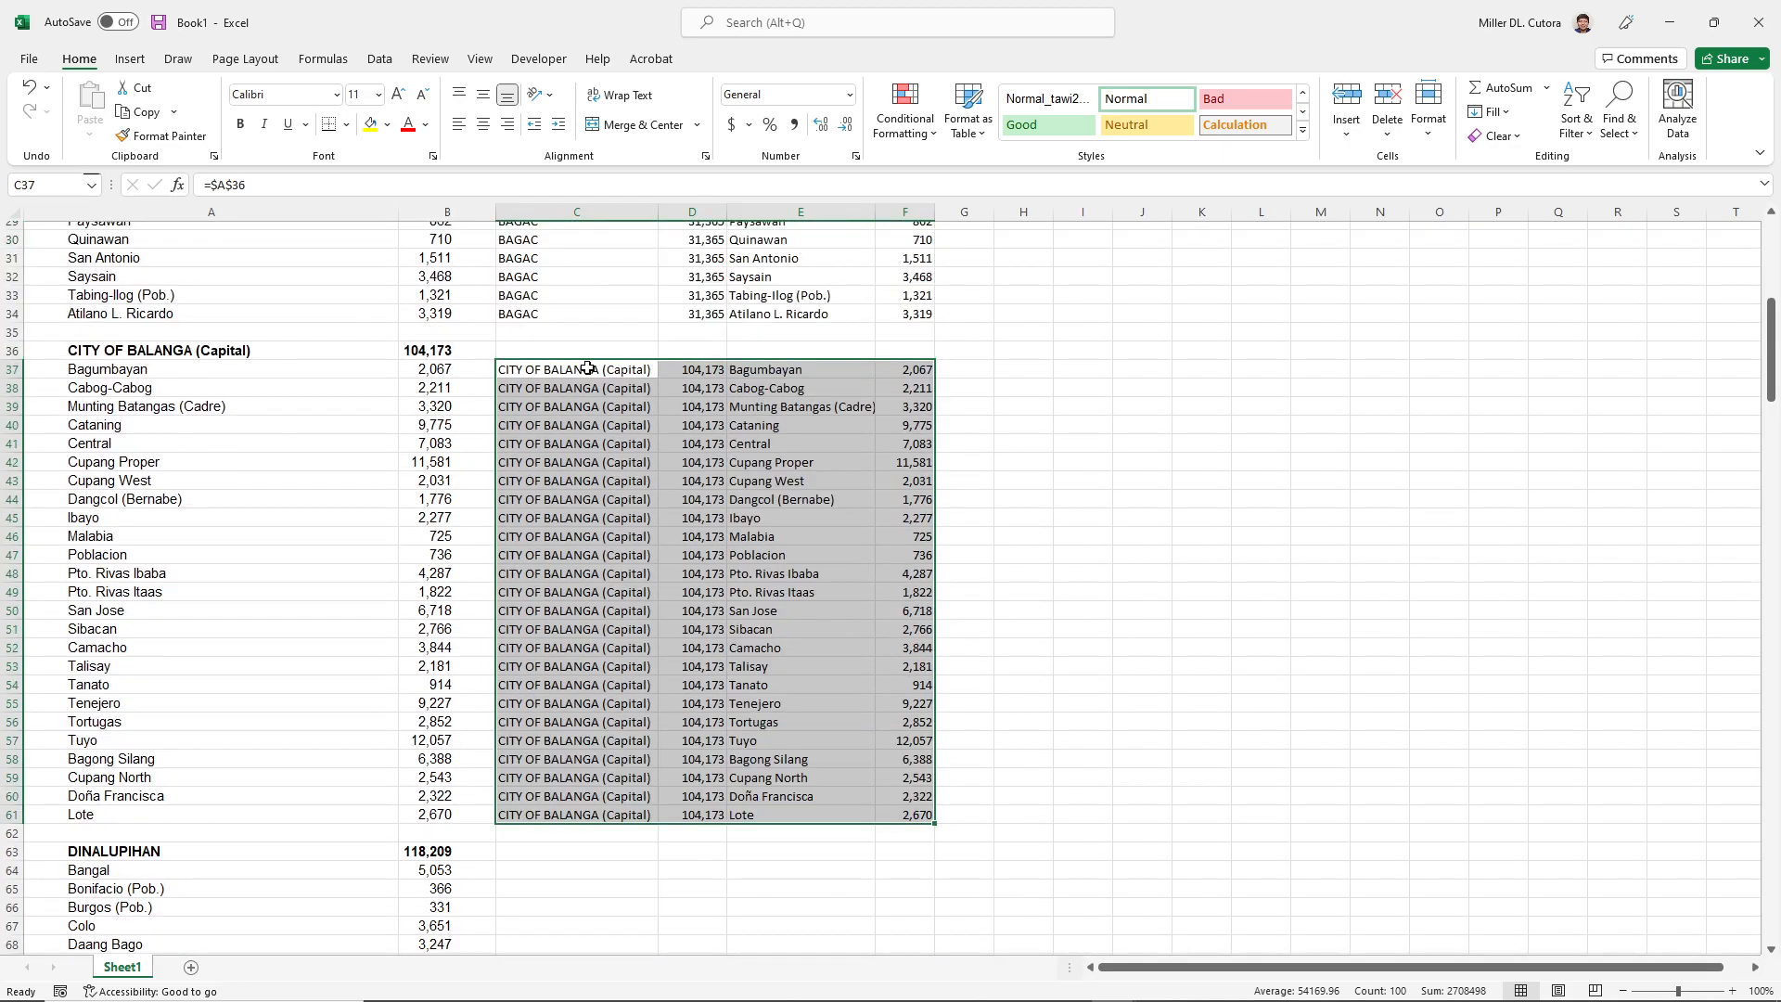
pyautogui.moveTo(587, 368); pyautogui.dragTo(904, 370)
pyautogui.hotkey('ctrl', 'c')
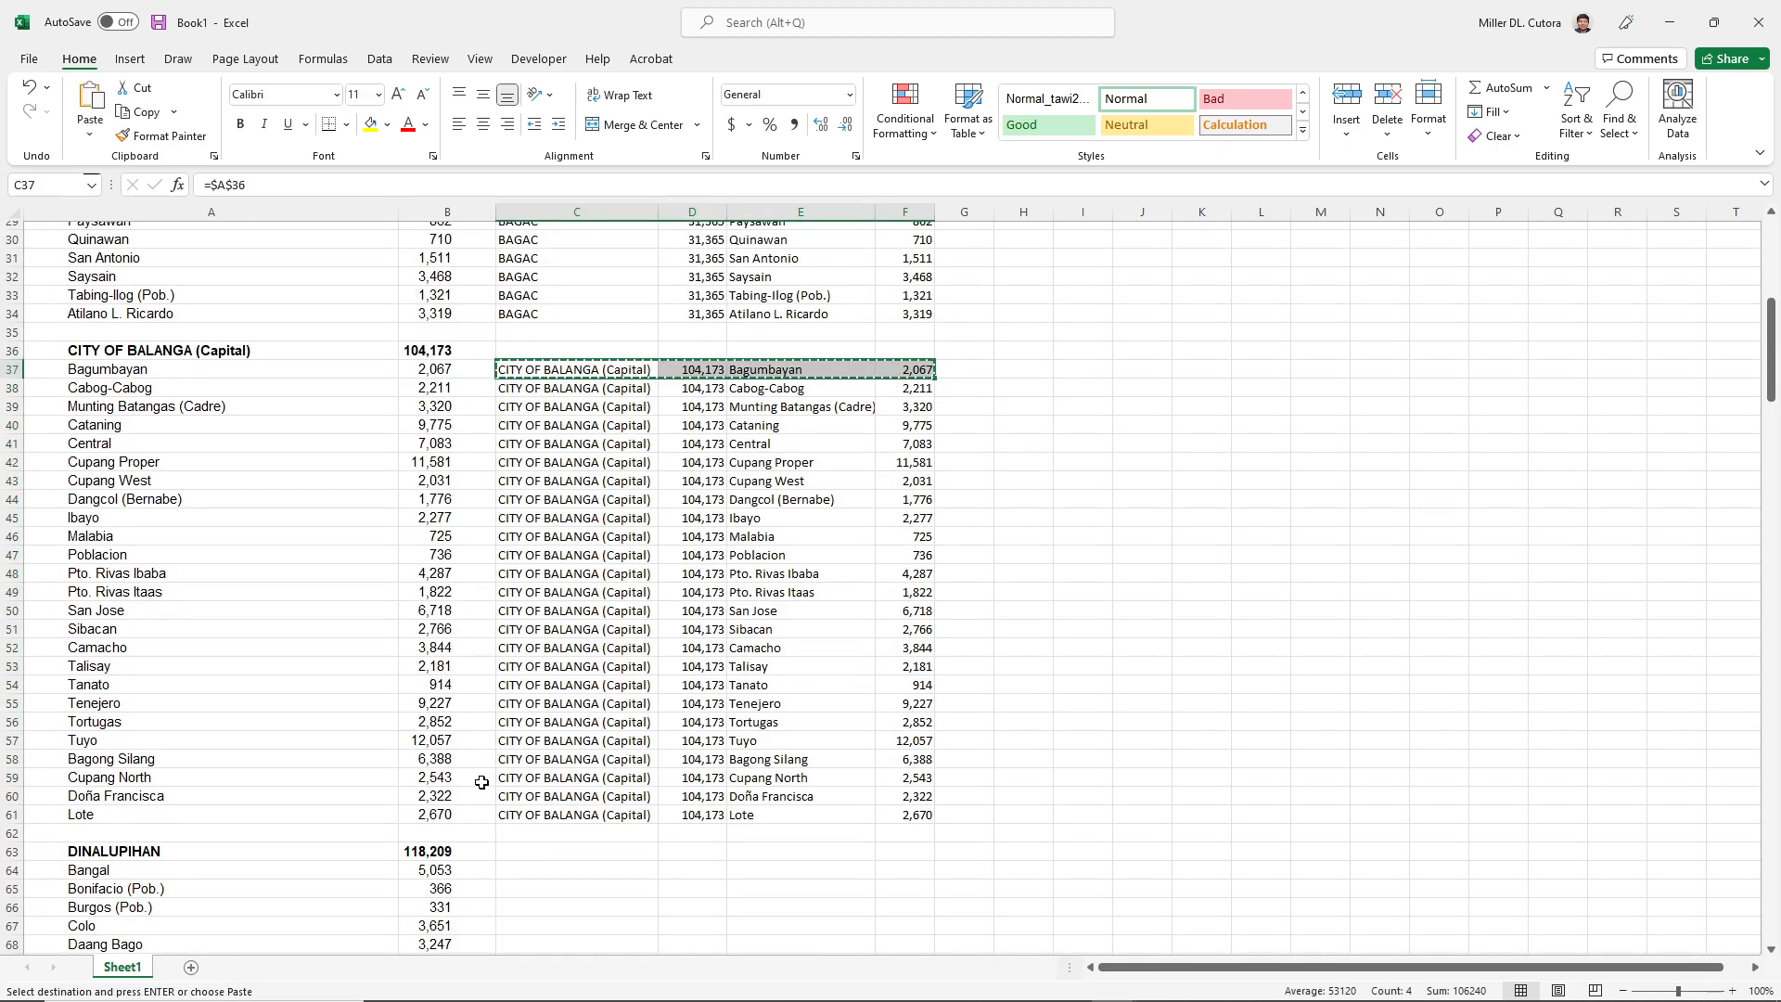
pyautogui.click(515, 869)
pyautogui.press('Return')
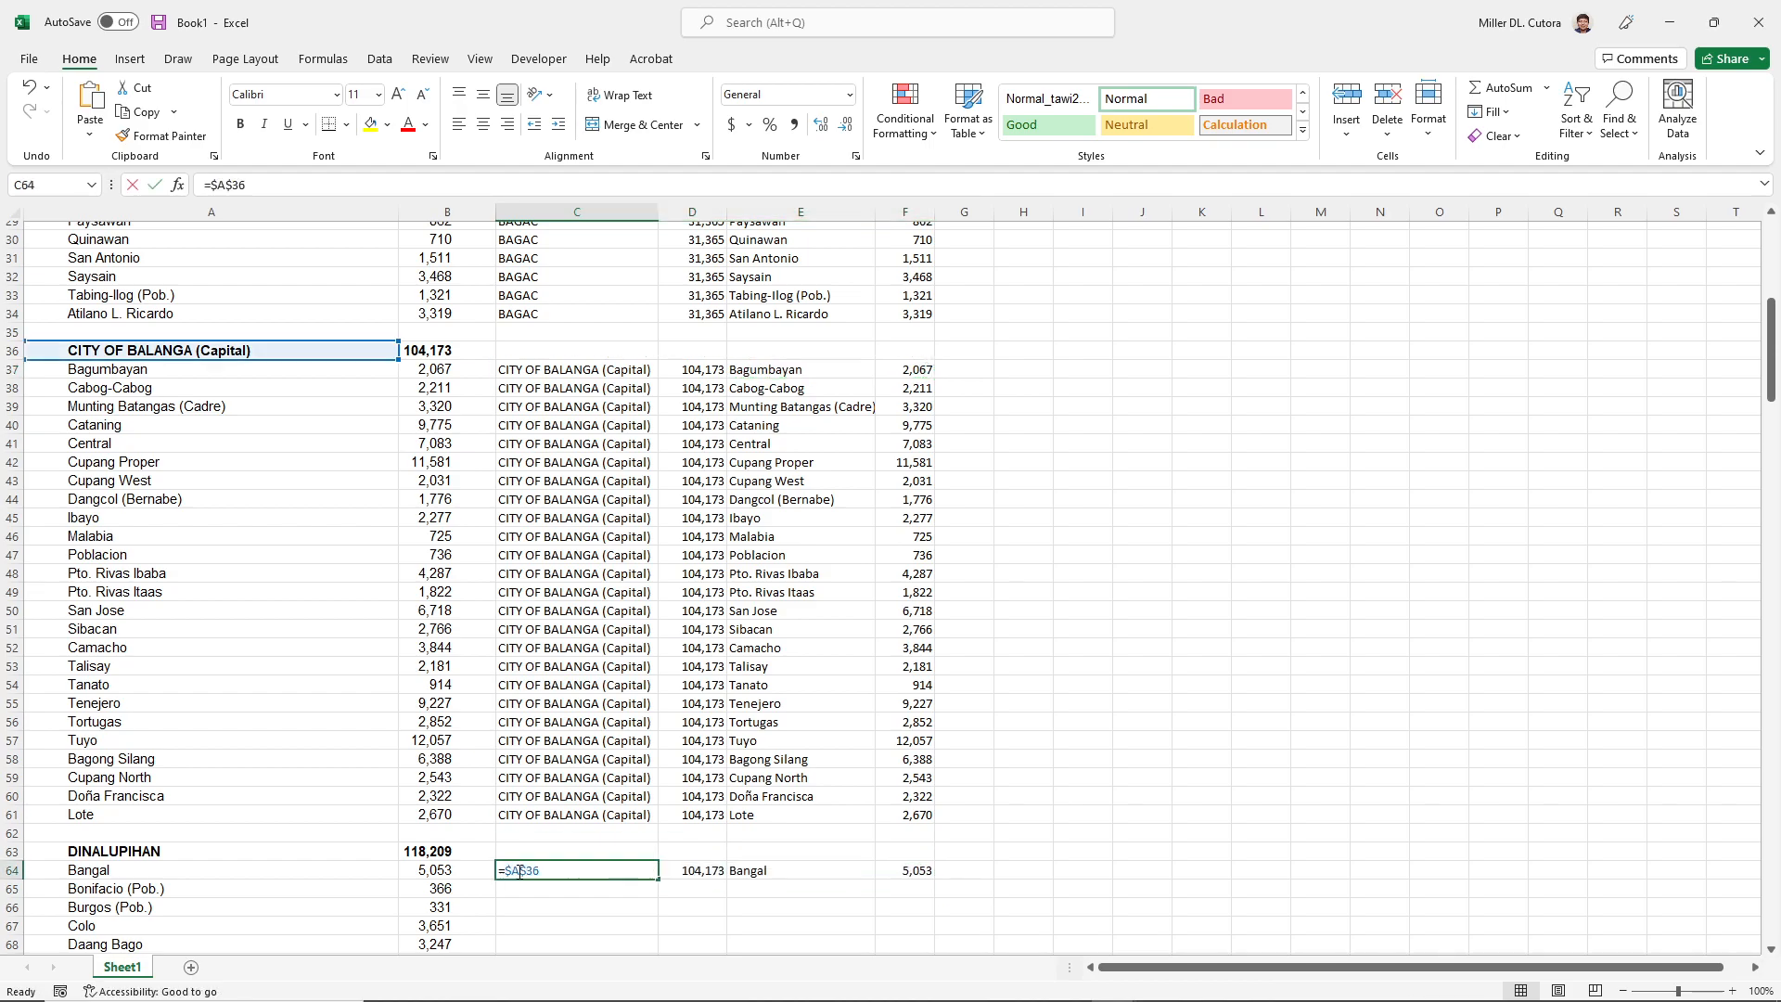
# - Set both C64 and D64 to the Dinalupihan reference =$A$63 and fill C64:F64 down to row 109
pyautogui.doubleClick(520, 870)
pyautogui.moveTo(278, 359); pyautogui.dragTo(269, 851)
pyautogui.press('Tab')
pyautogui.click(654, 875)
pyautogui.moveTo(654, 875); pyautogui.dragTo(913, 872)
pyautogui.doubleClick(934, 879)
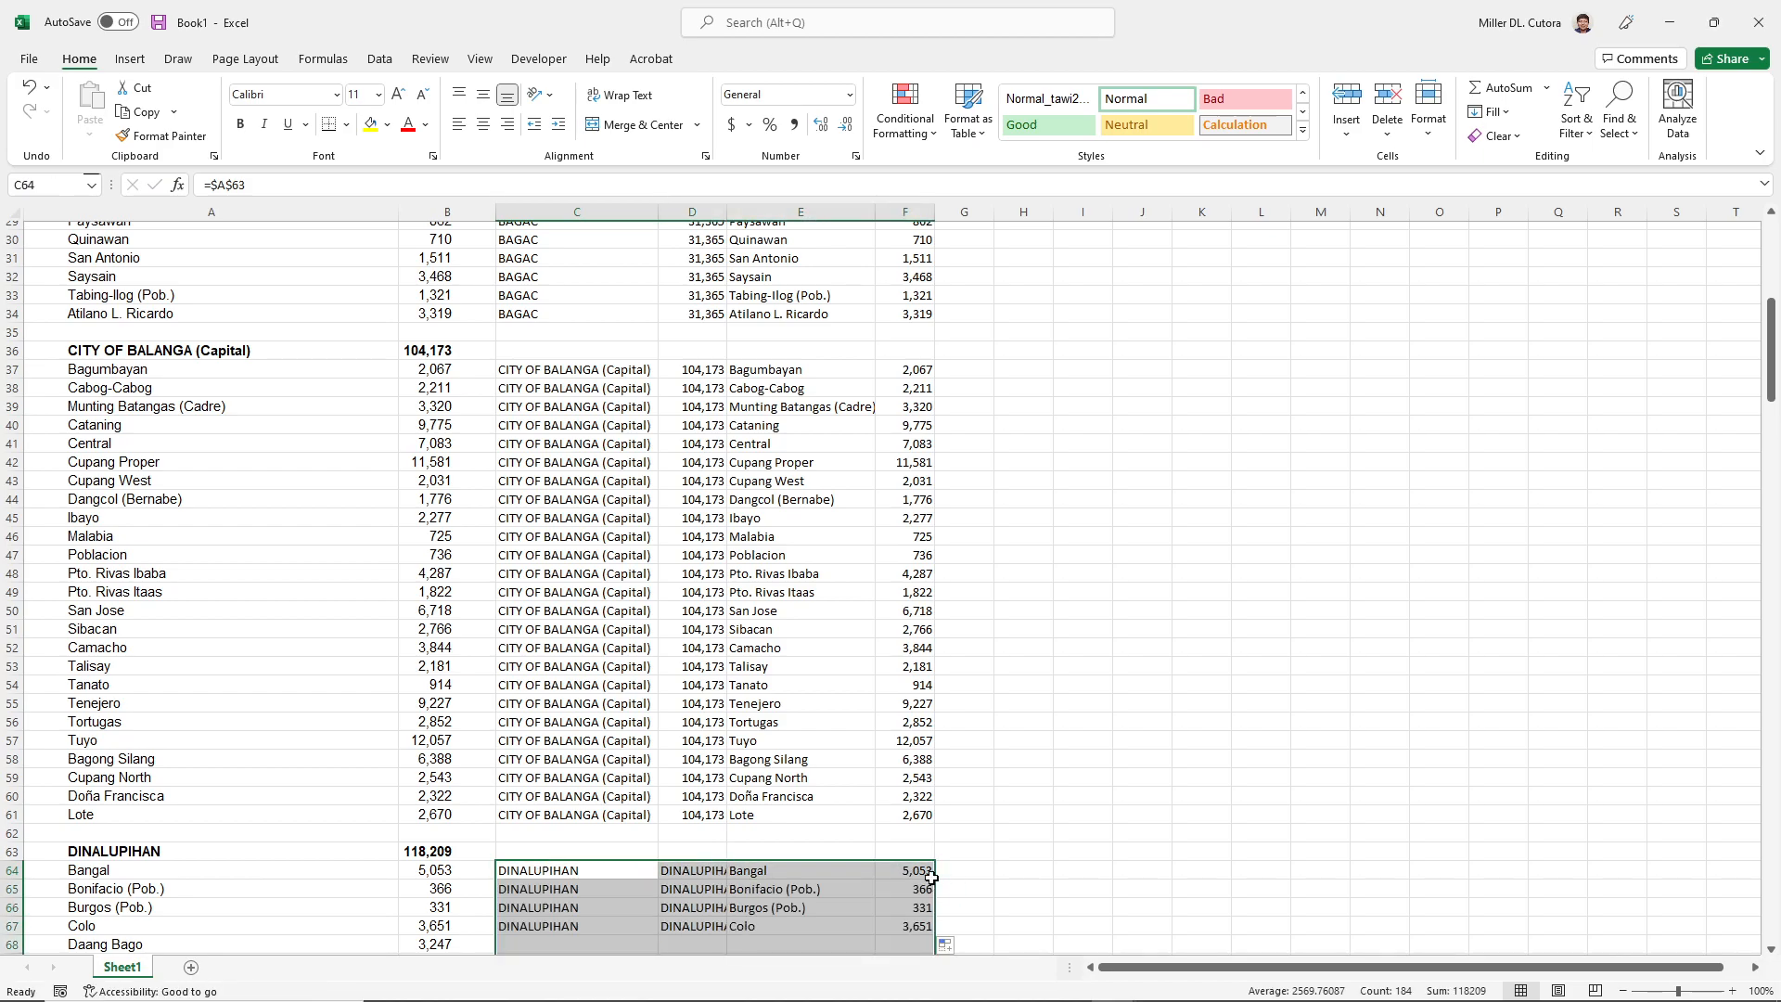
# - Copy the formula columns C:F and paste them as values starting at column H
pyautogui.scroll(-19, 654, 807)
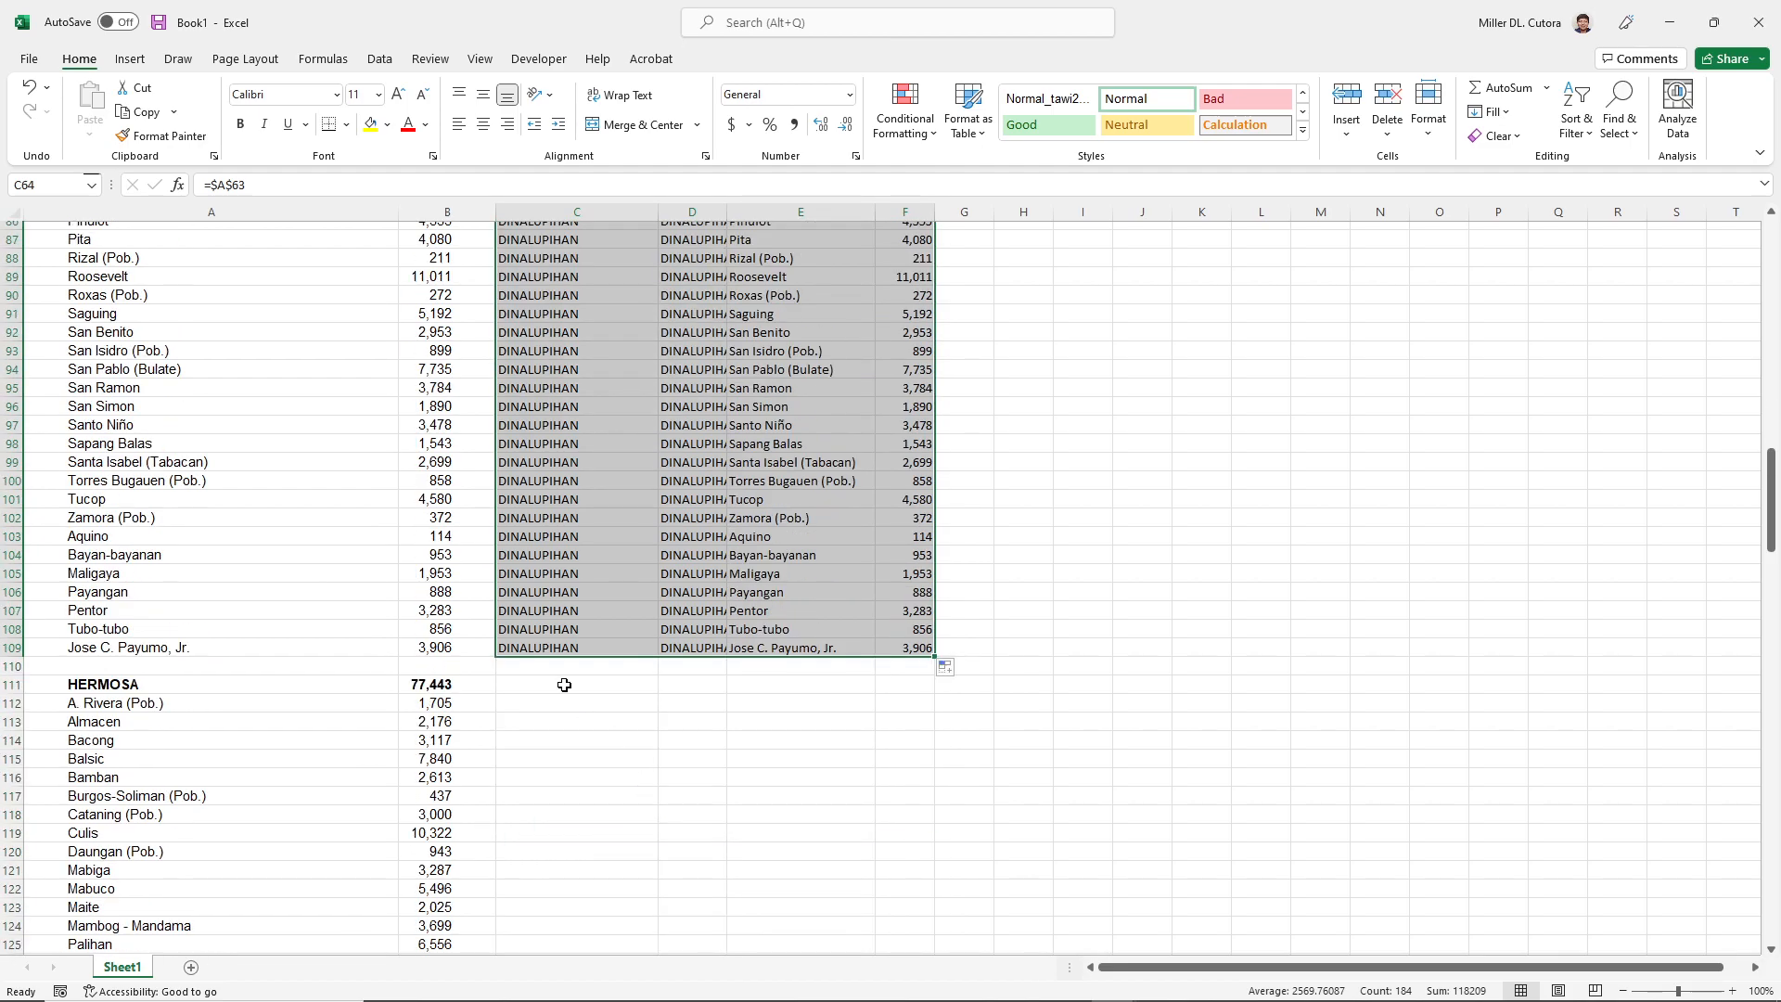
pyautogui.scroll(-20, 329, 798)
pyautogui.scroll(-14, 336, 796)
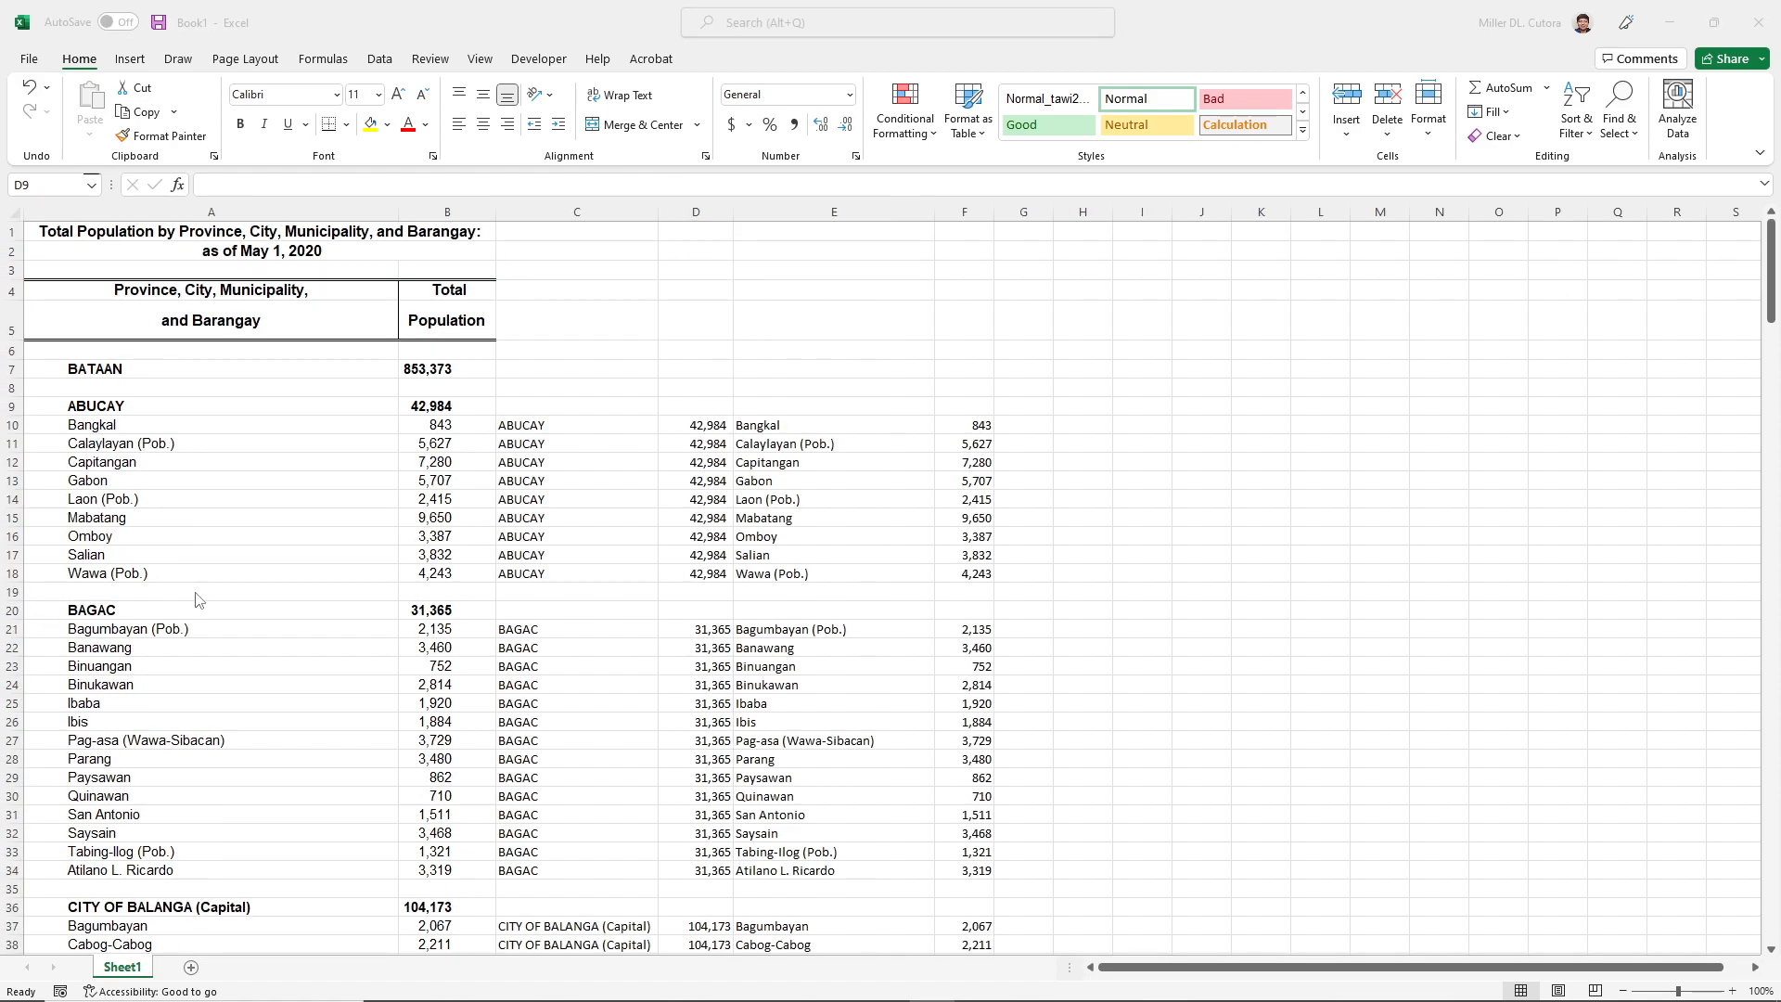
pyautogui.click(572, 355)
pyautogui.moveTo(557, 214); pyautogui.dragTo(946, 270)
pyautogui.hotkey('ctrl', 'c')
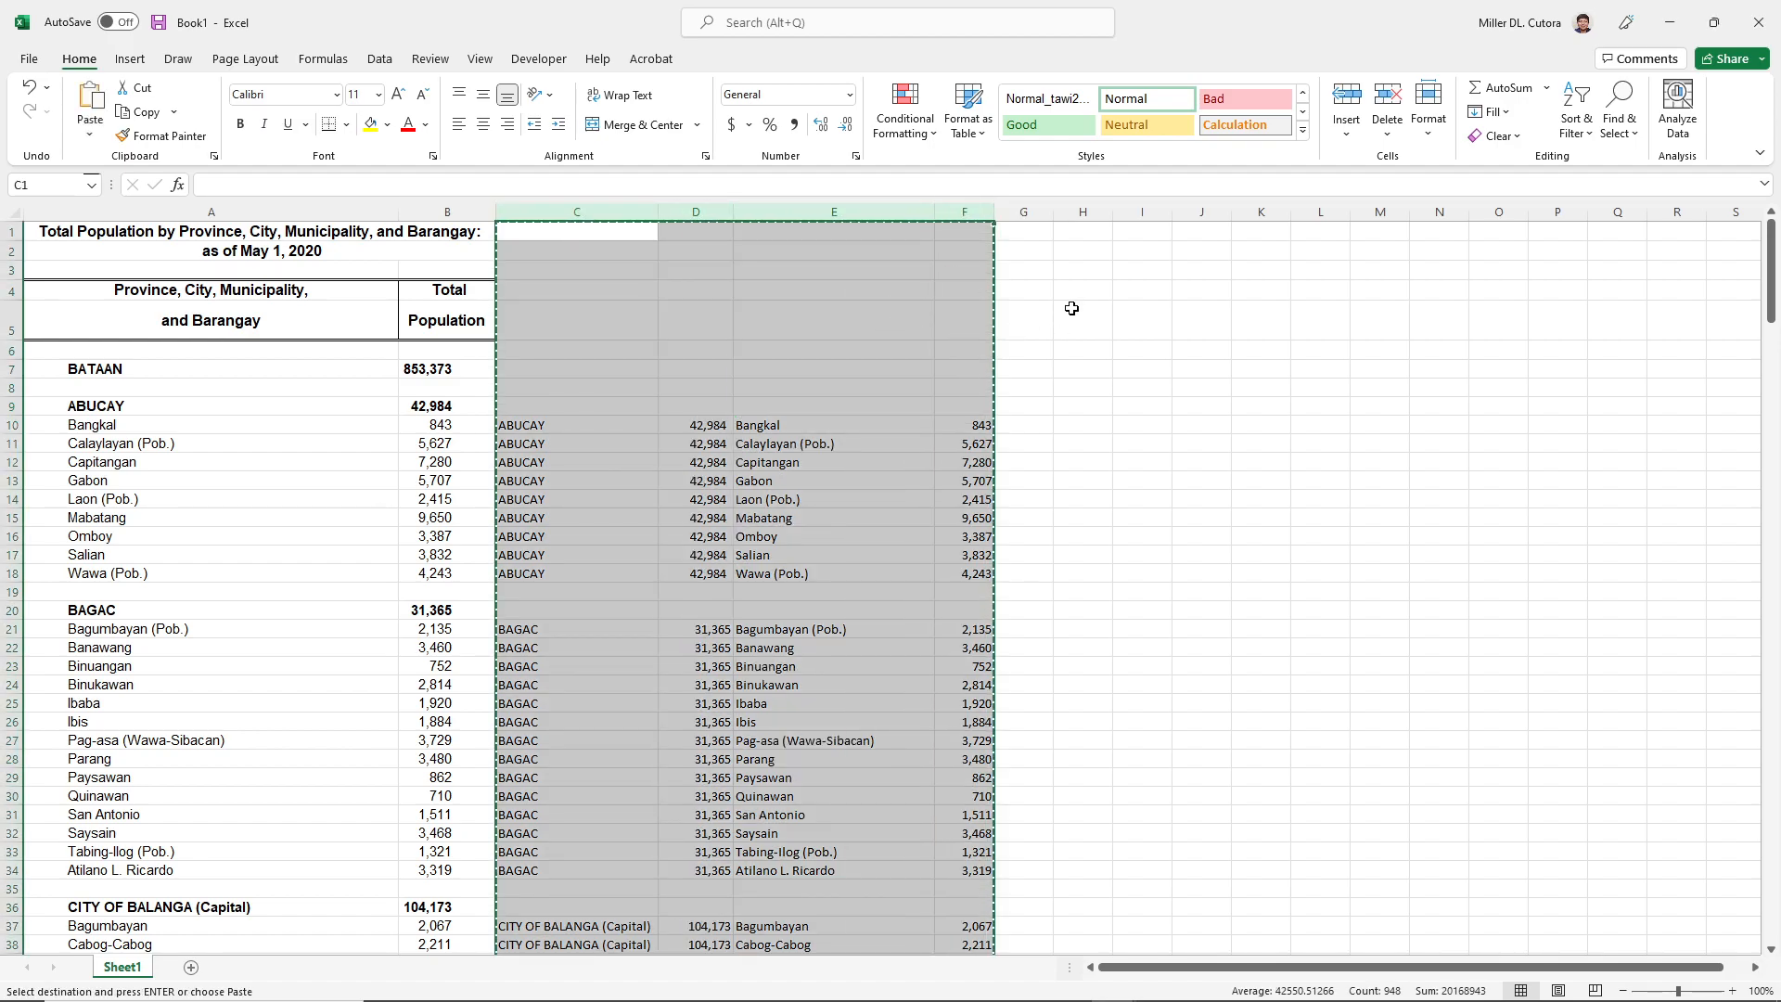
pyautogui.rightClick(1083, 212)
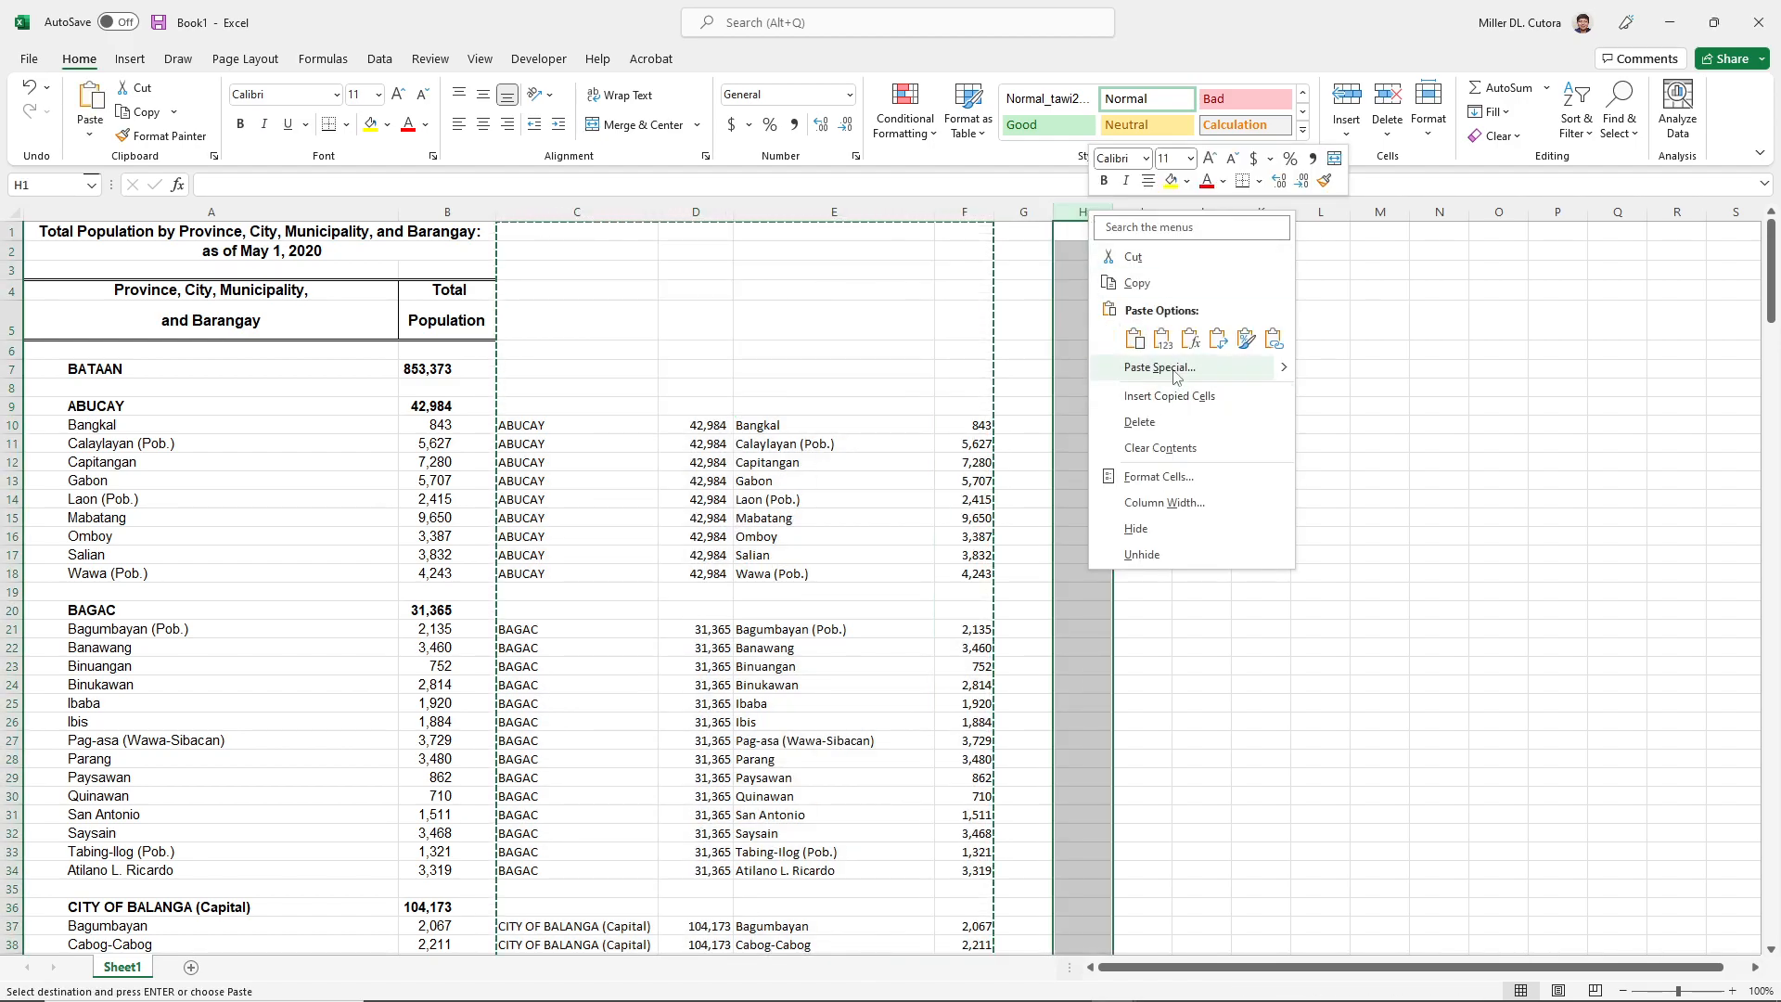
pyautogui.click(1137, 341)
# - Format the pasted population columns I and K with comma style and no decimal places
pyautogui.click(1157, 212)
pyautogui.keyDown('ctrl'); pyautogui.click(1262, 213); pyautogui.keyUp('ctrl')
pyautogui.click(791, 126)
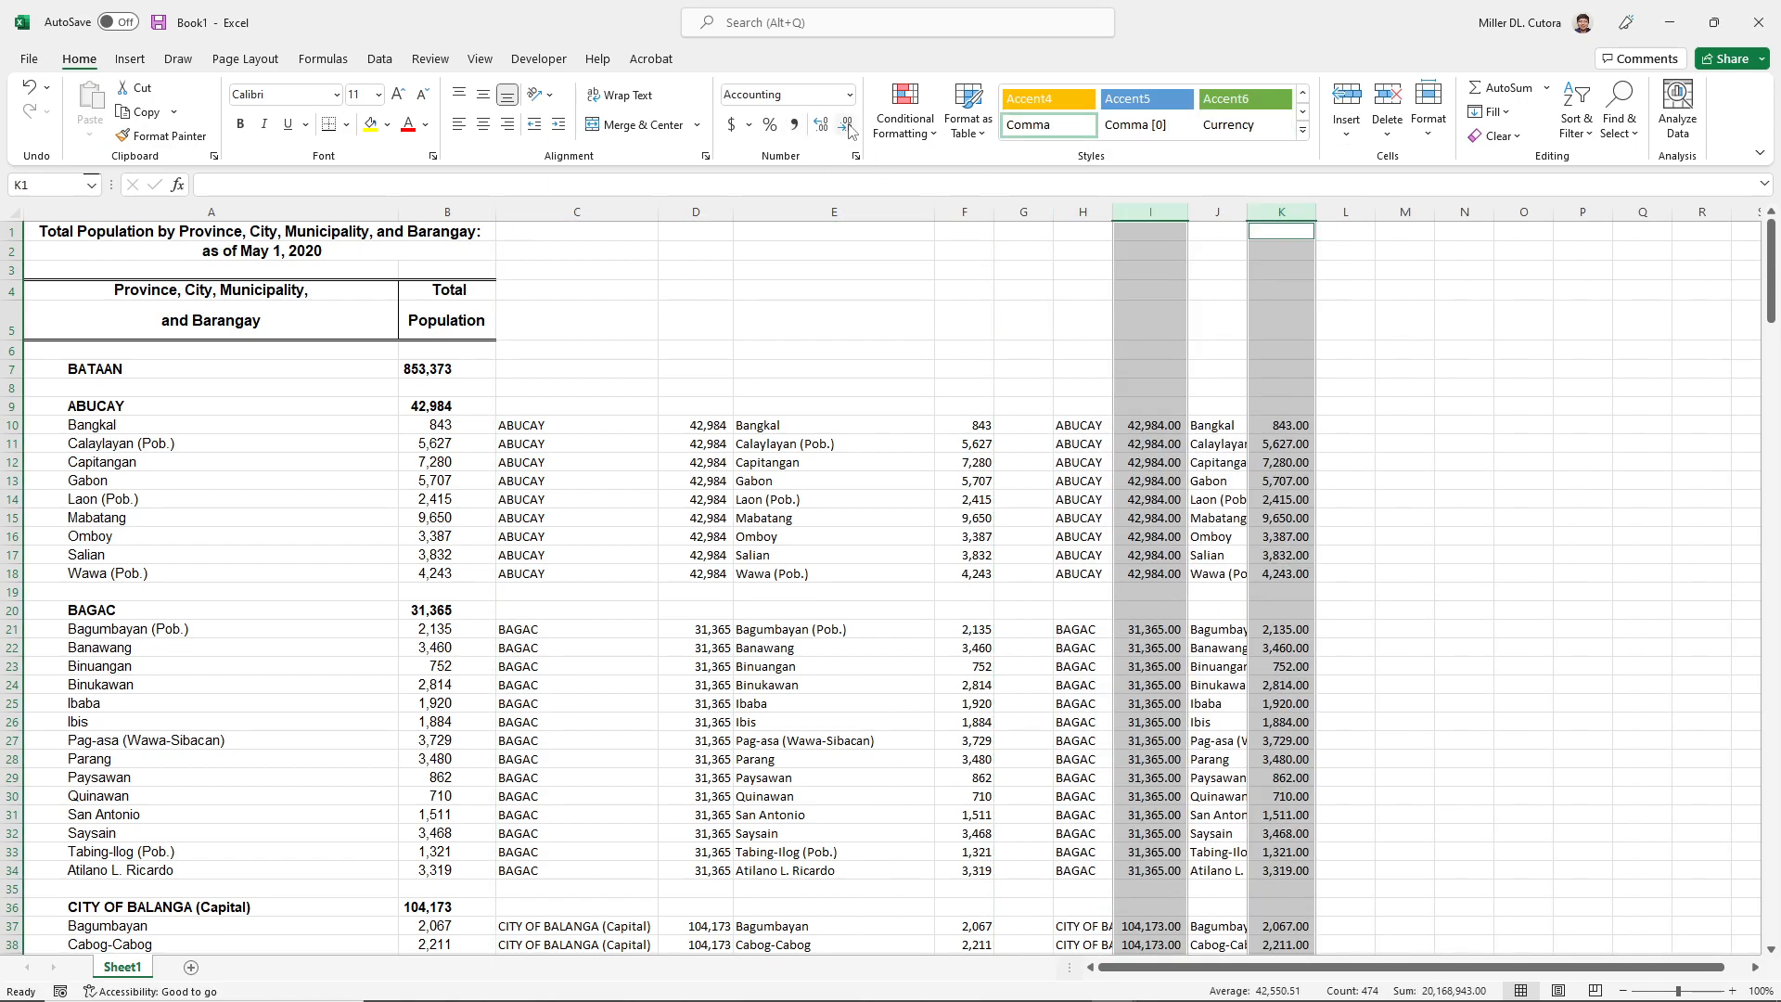
pyautogui.click(845, 123)
pyautogui.click(845, 124)
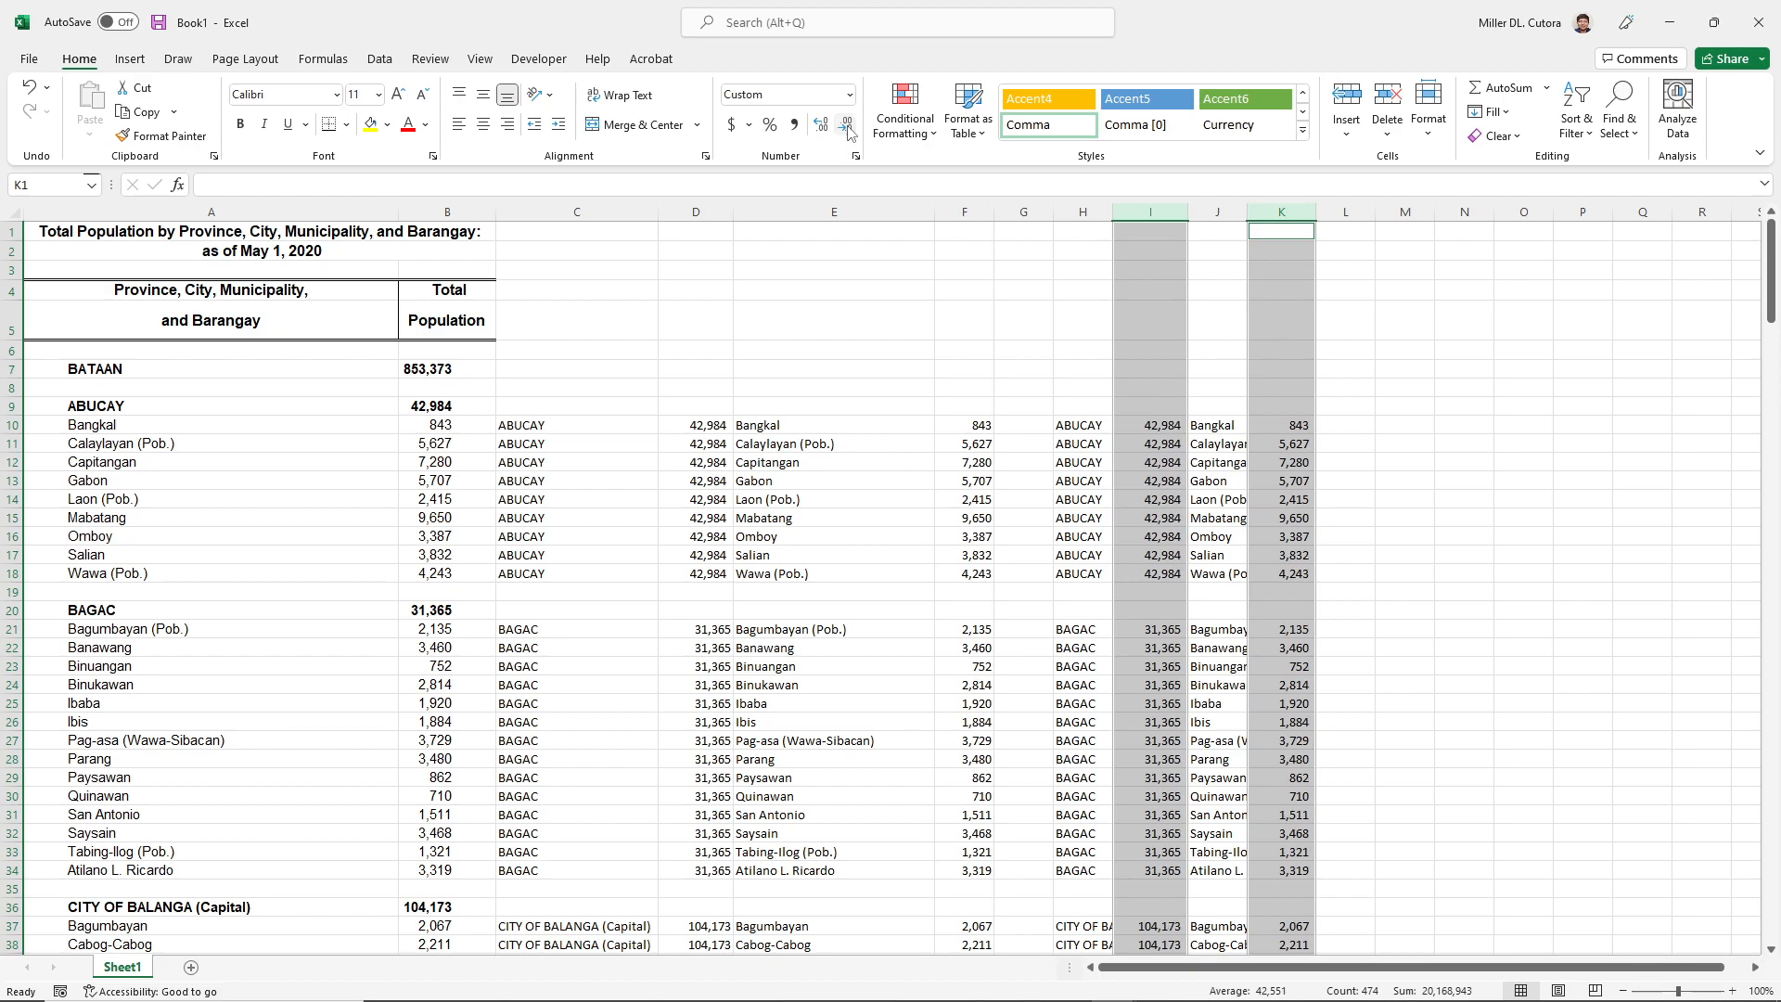
# - Delete the original formula columns C:F, keeping only the pasted values
pyautogui.click(779, 462)
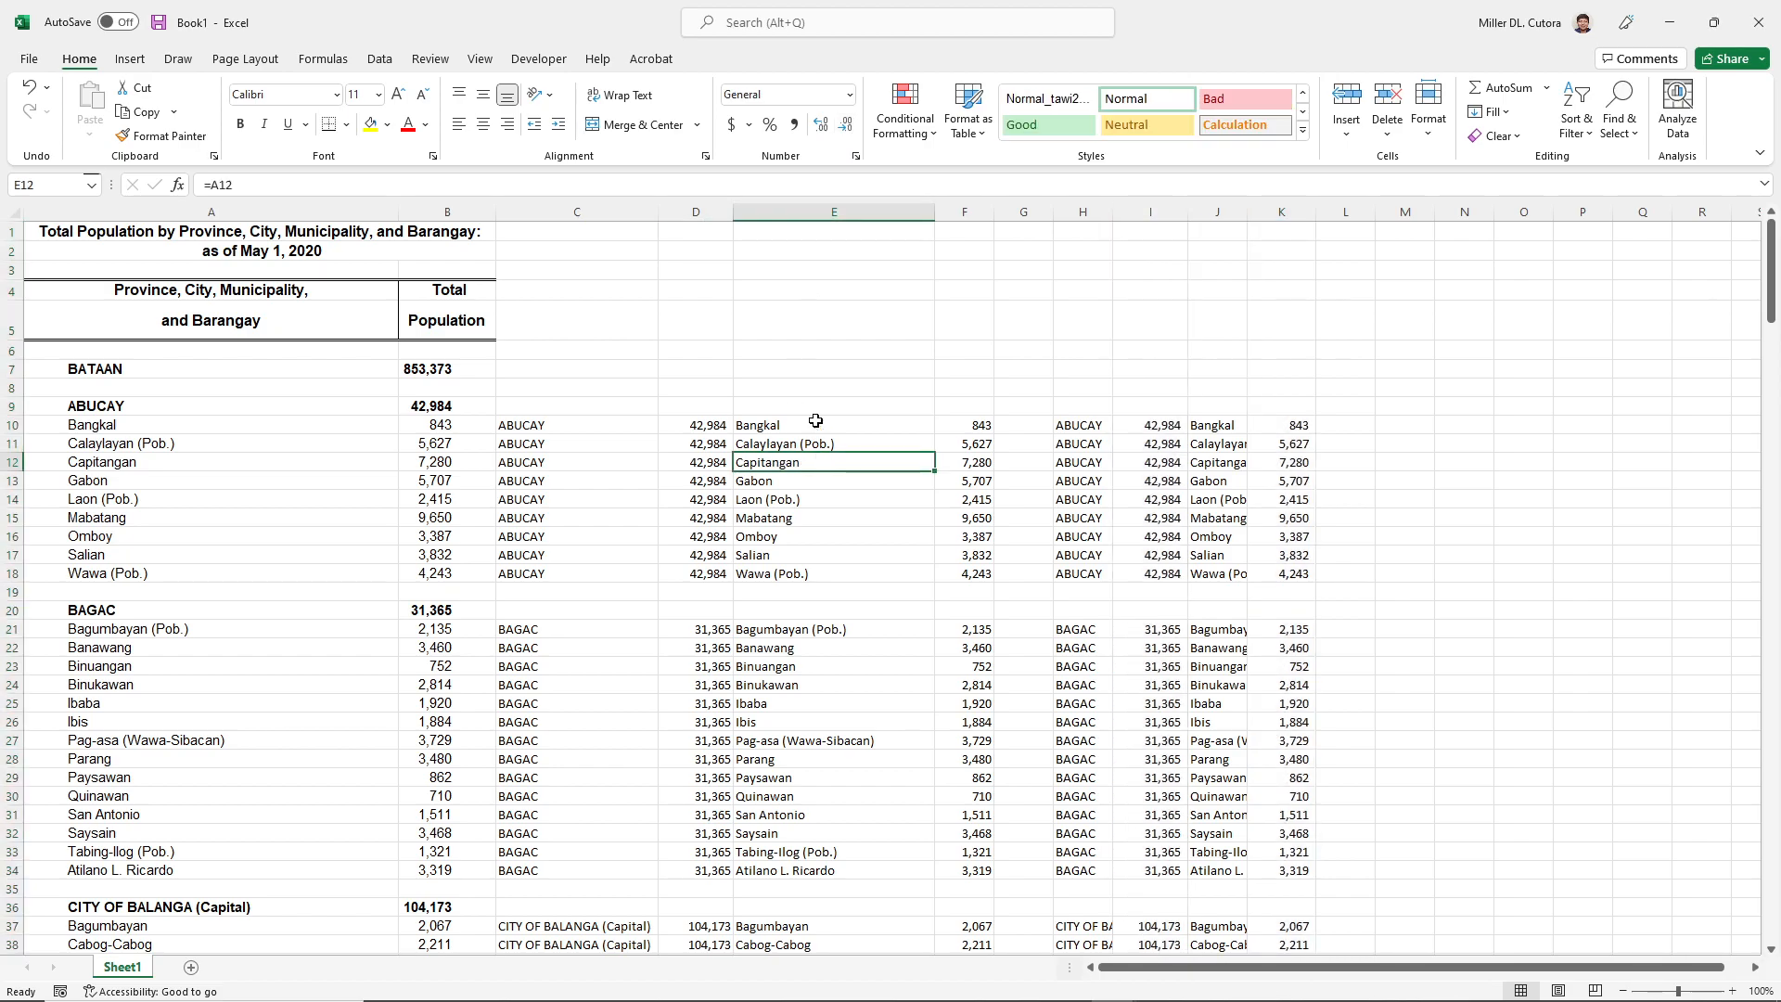
pyautogui.click(1010, 208)
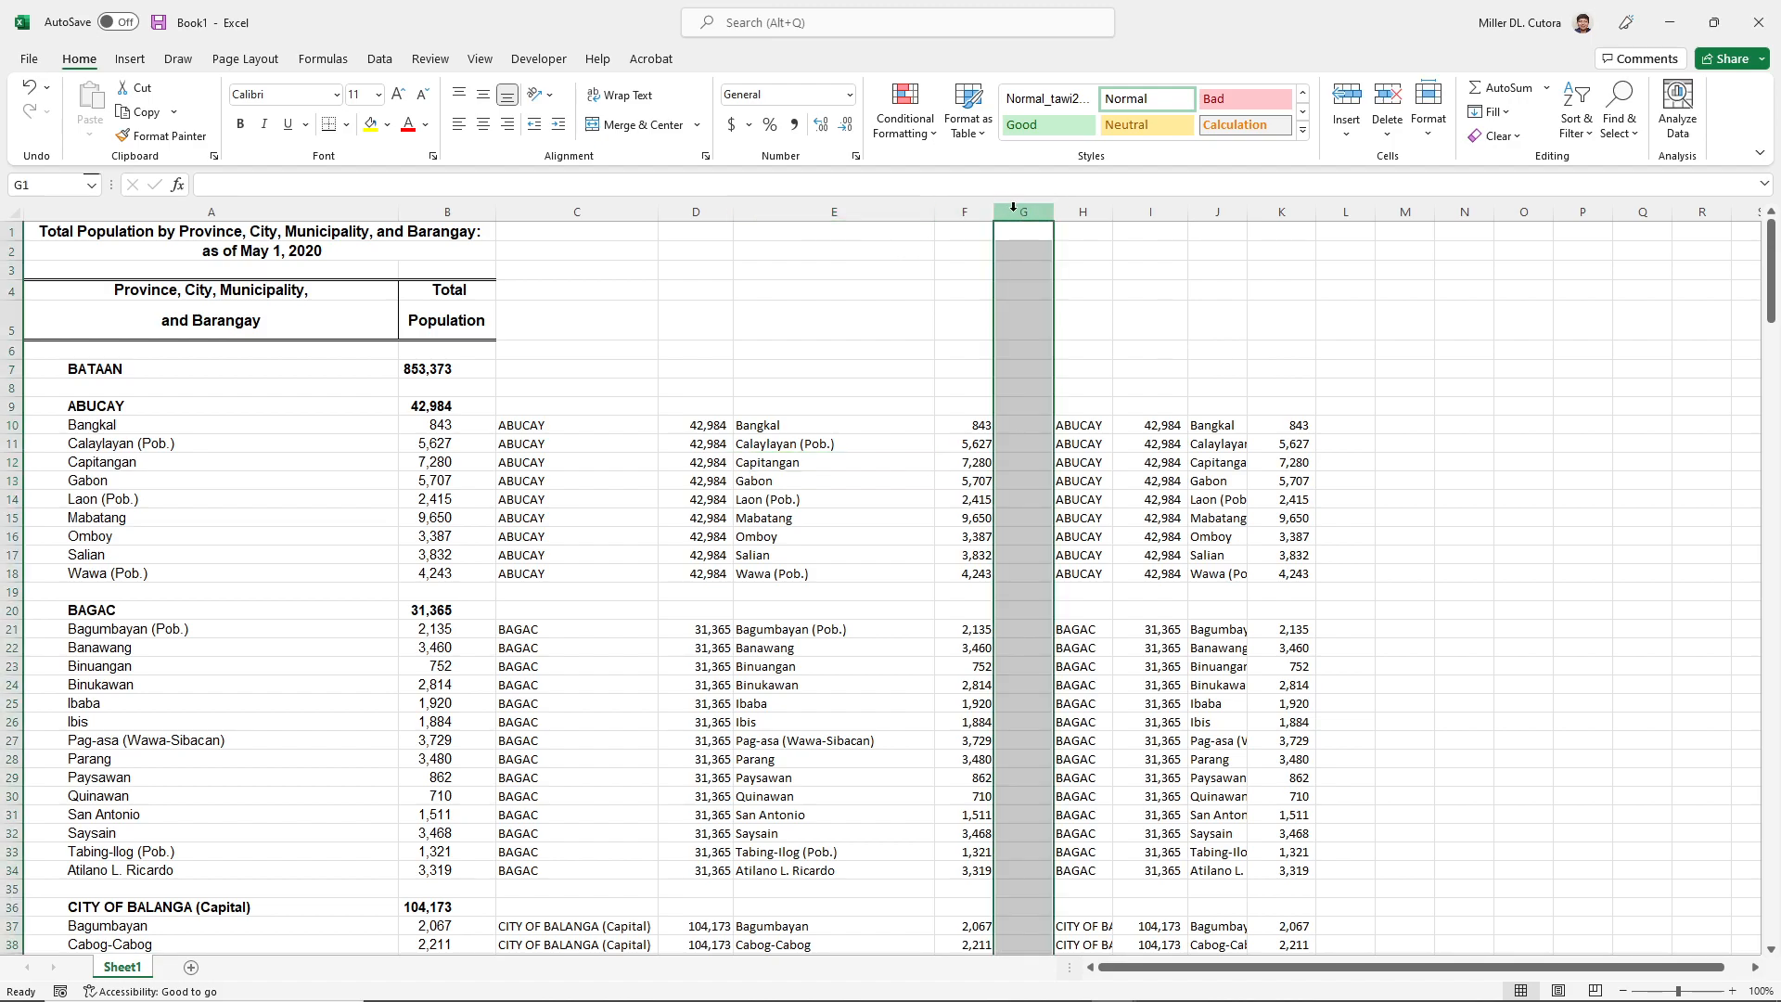
pyautogui.moveTo(964, 211); pyautogui.dragTo(596, 216)
pyautogui.rightClick(597, 219)
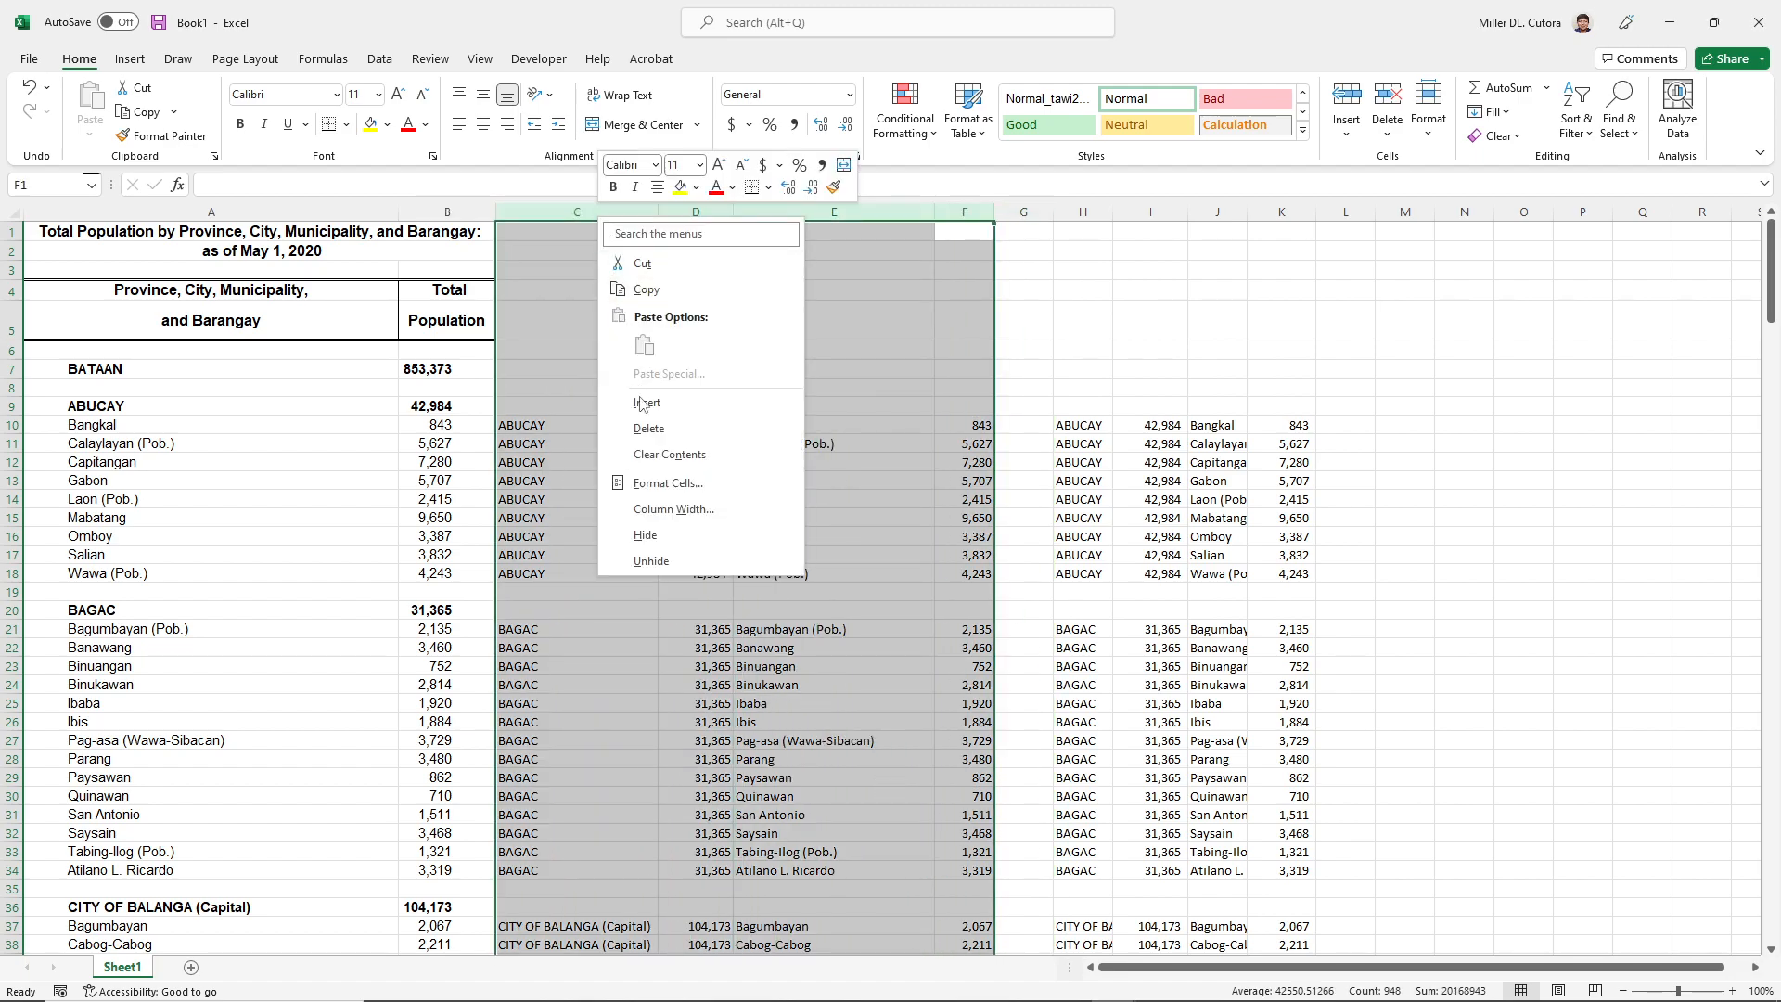
pyautogui.click(648, 427)
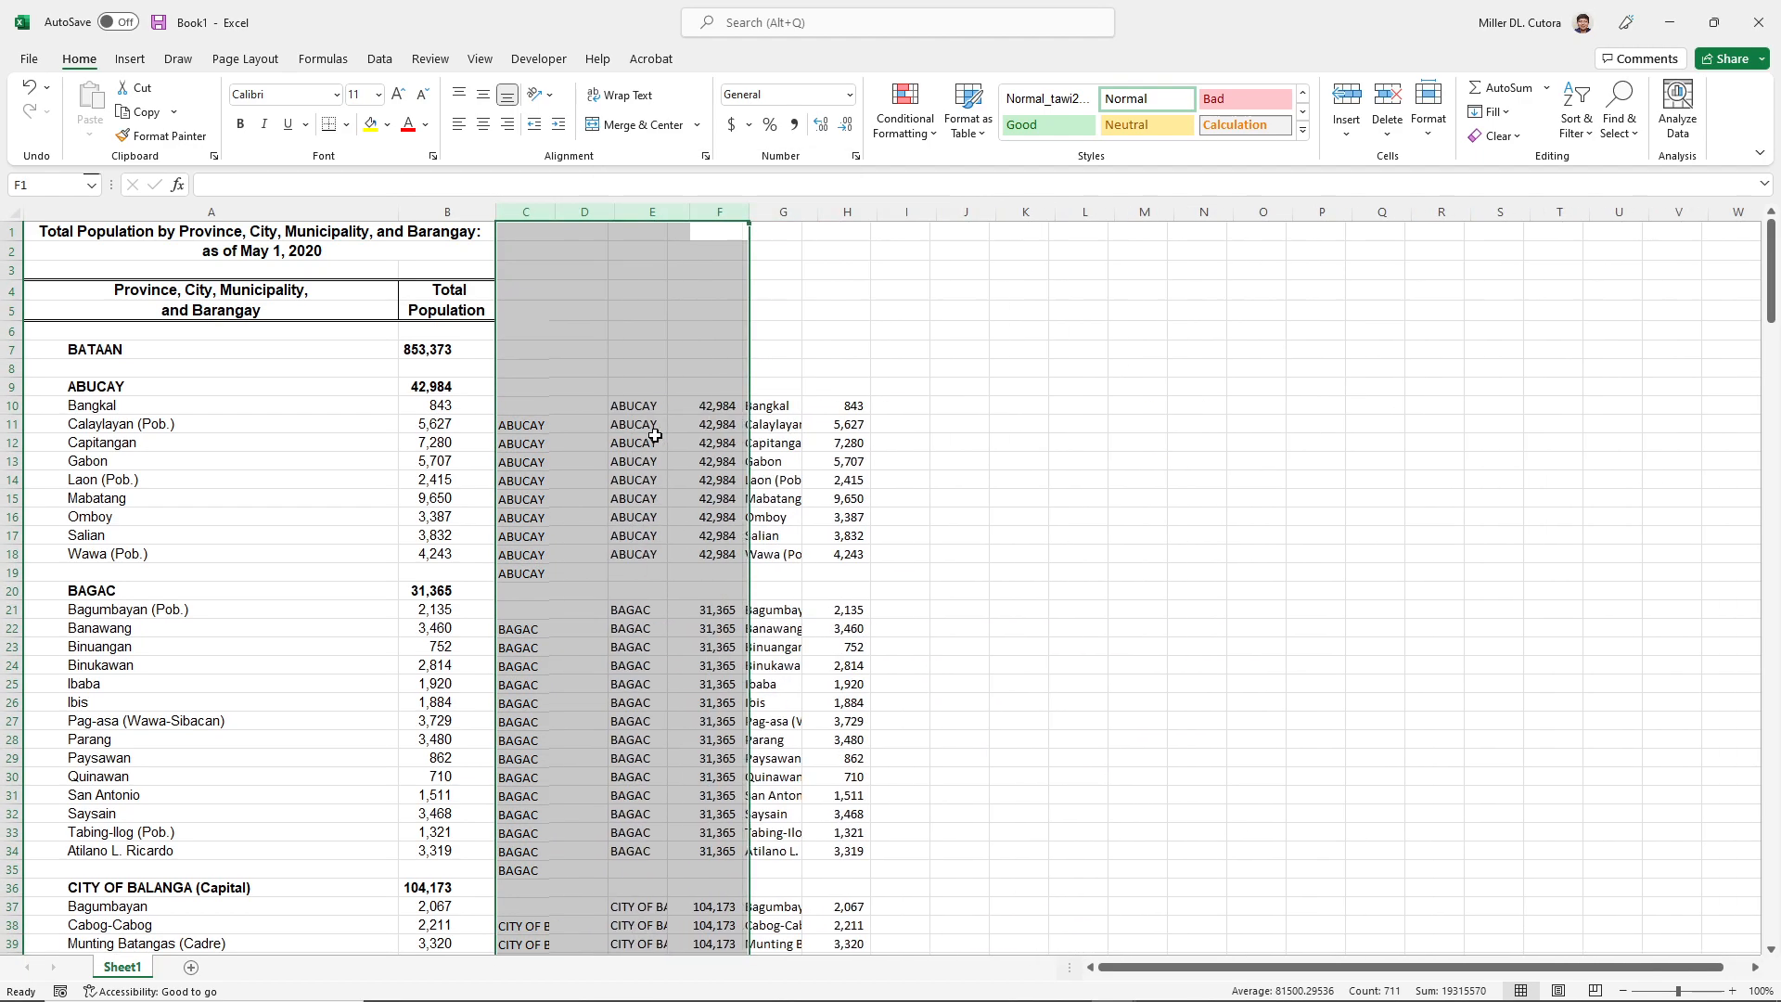
# - Insert two blank columns at column C to make room for the province data before the municipality names
pyautogui.rightClick(528, 215)
pyautogui.click(570, 399)
pyautogui.rightClick(542, 211)
pyautogui.click(589, 398)
pyautogui.click(619, 405)
pyautogui.click(633, 406)
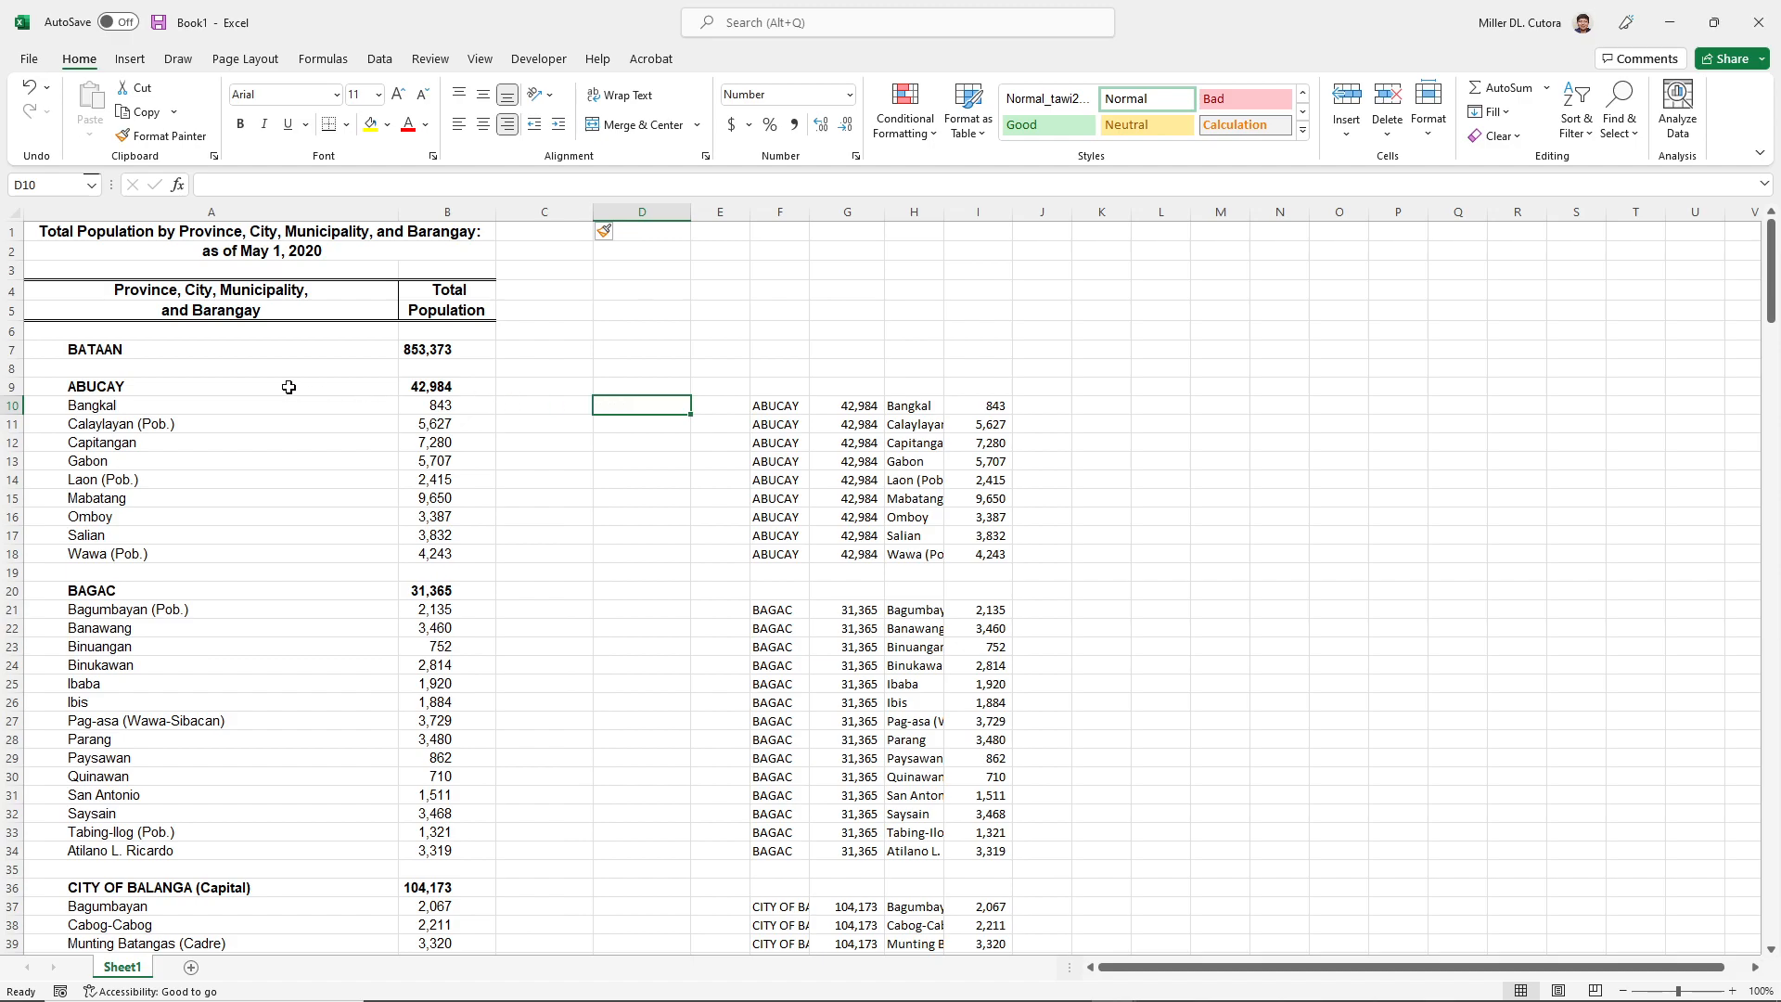
pyautogui.click(759, 408)
pyautogui.click(635, 410)
pyautogui.click(224, 344)
pyautogui.hotkey('ctrl', 'c')
pyautogui.click(645, 405)
pyautogui.doubleClick(646, 405)
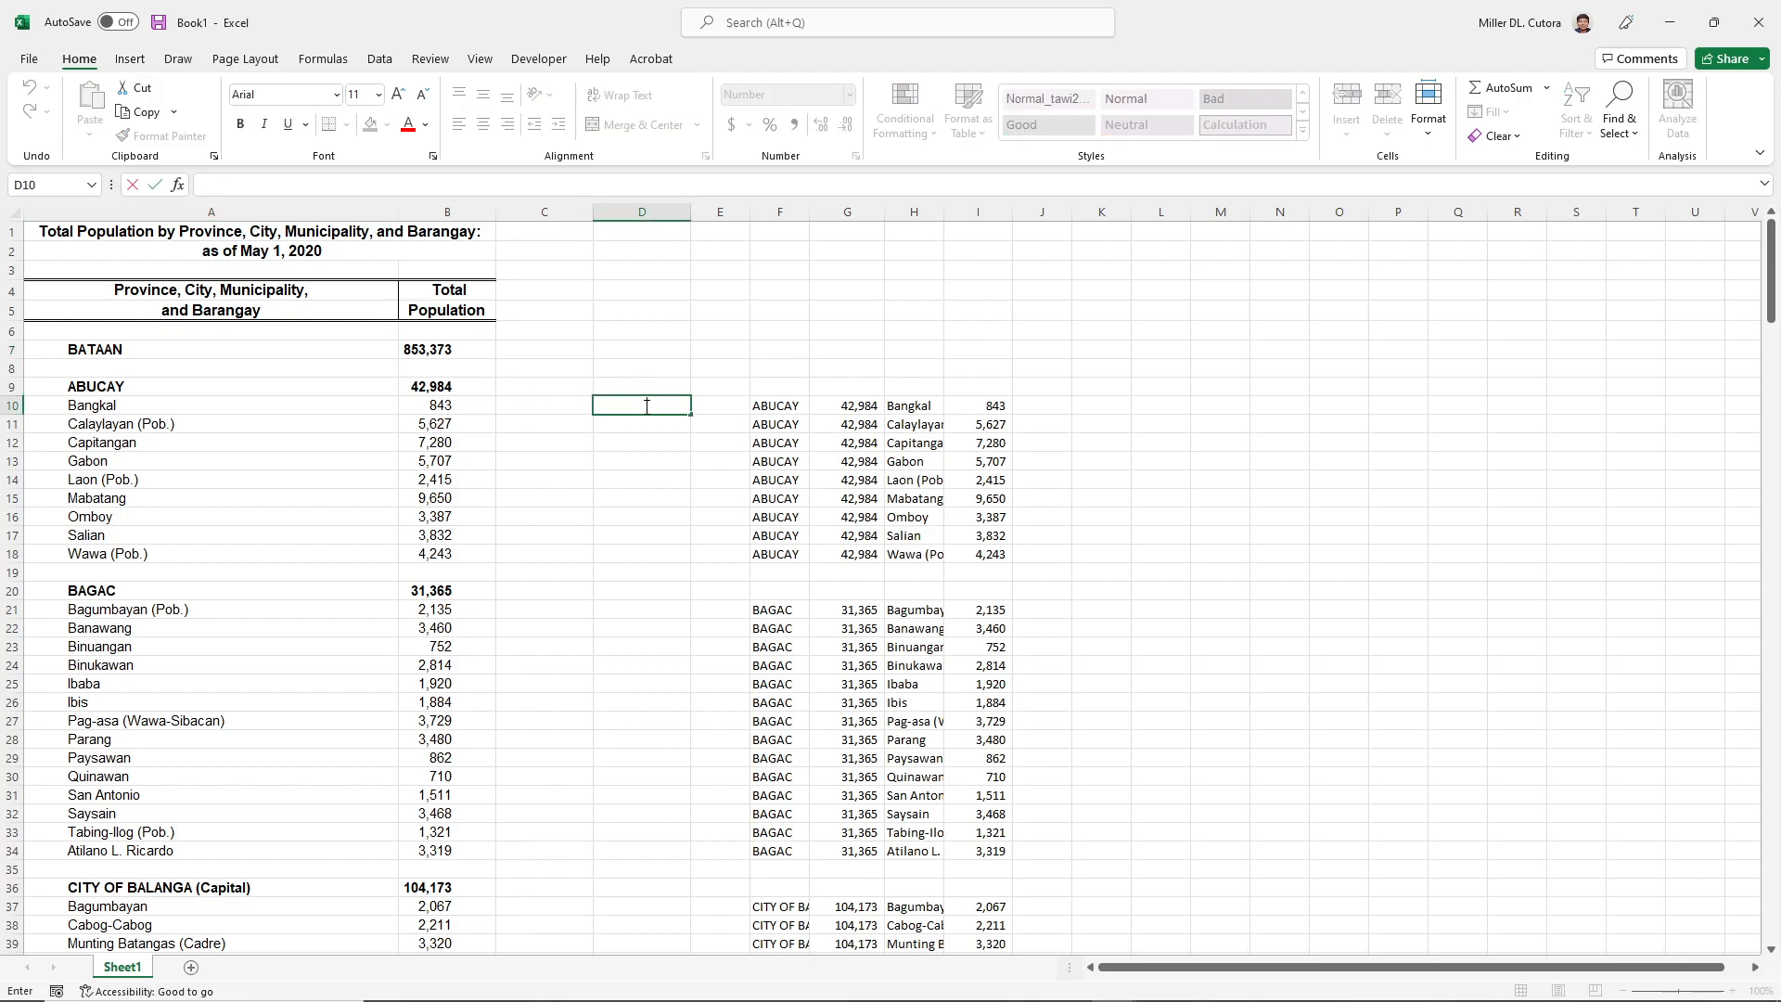
pyautogui.press('Escape')
pyautogui.click(246, 344)
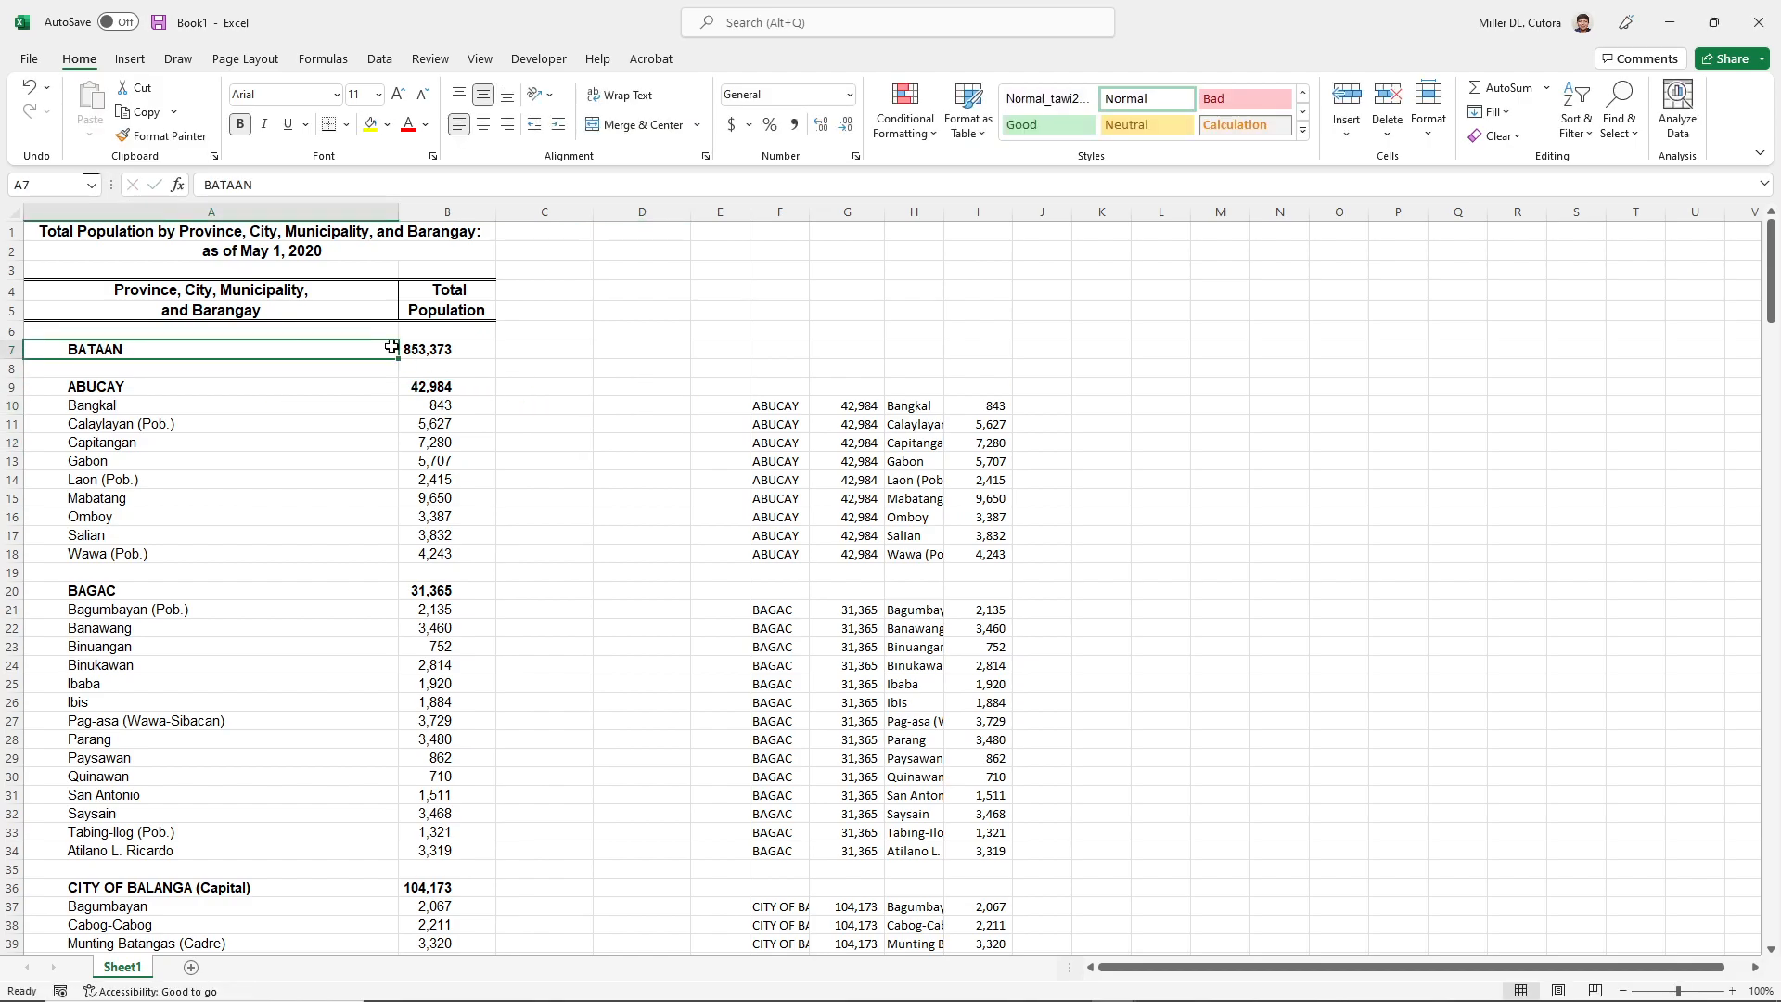
pyautogui.click(619, 407)
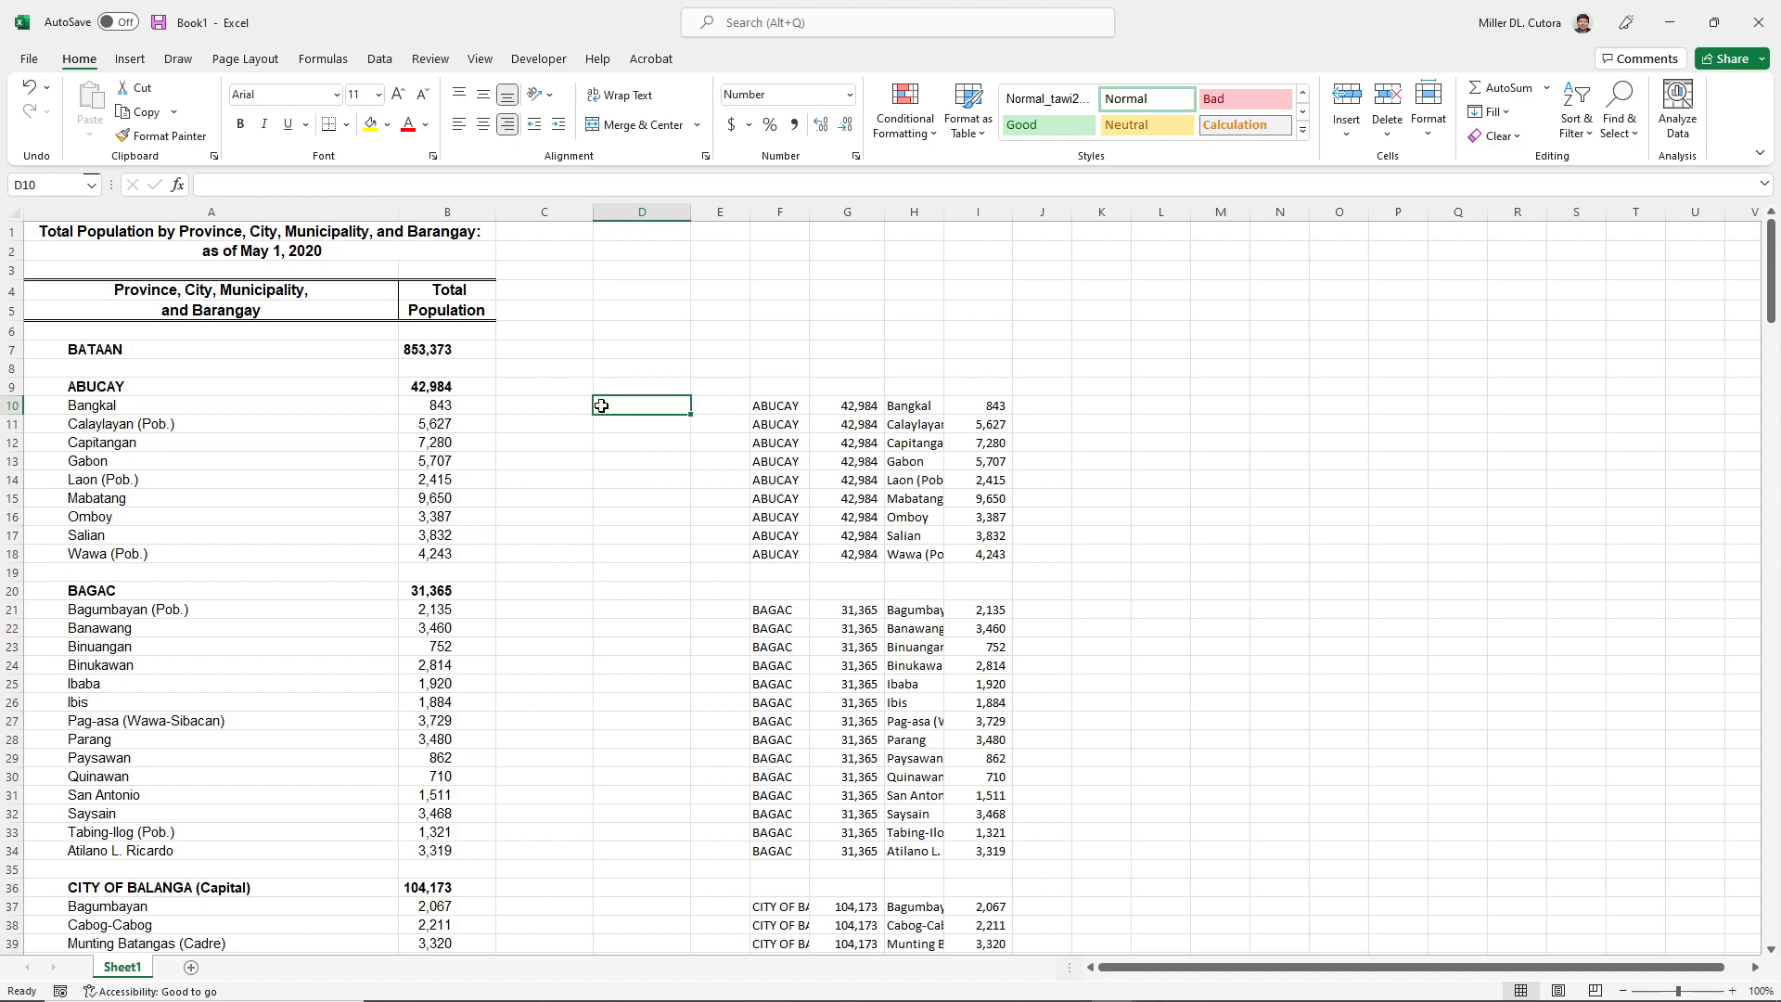
pyautogui.write('BATAAN')
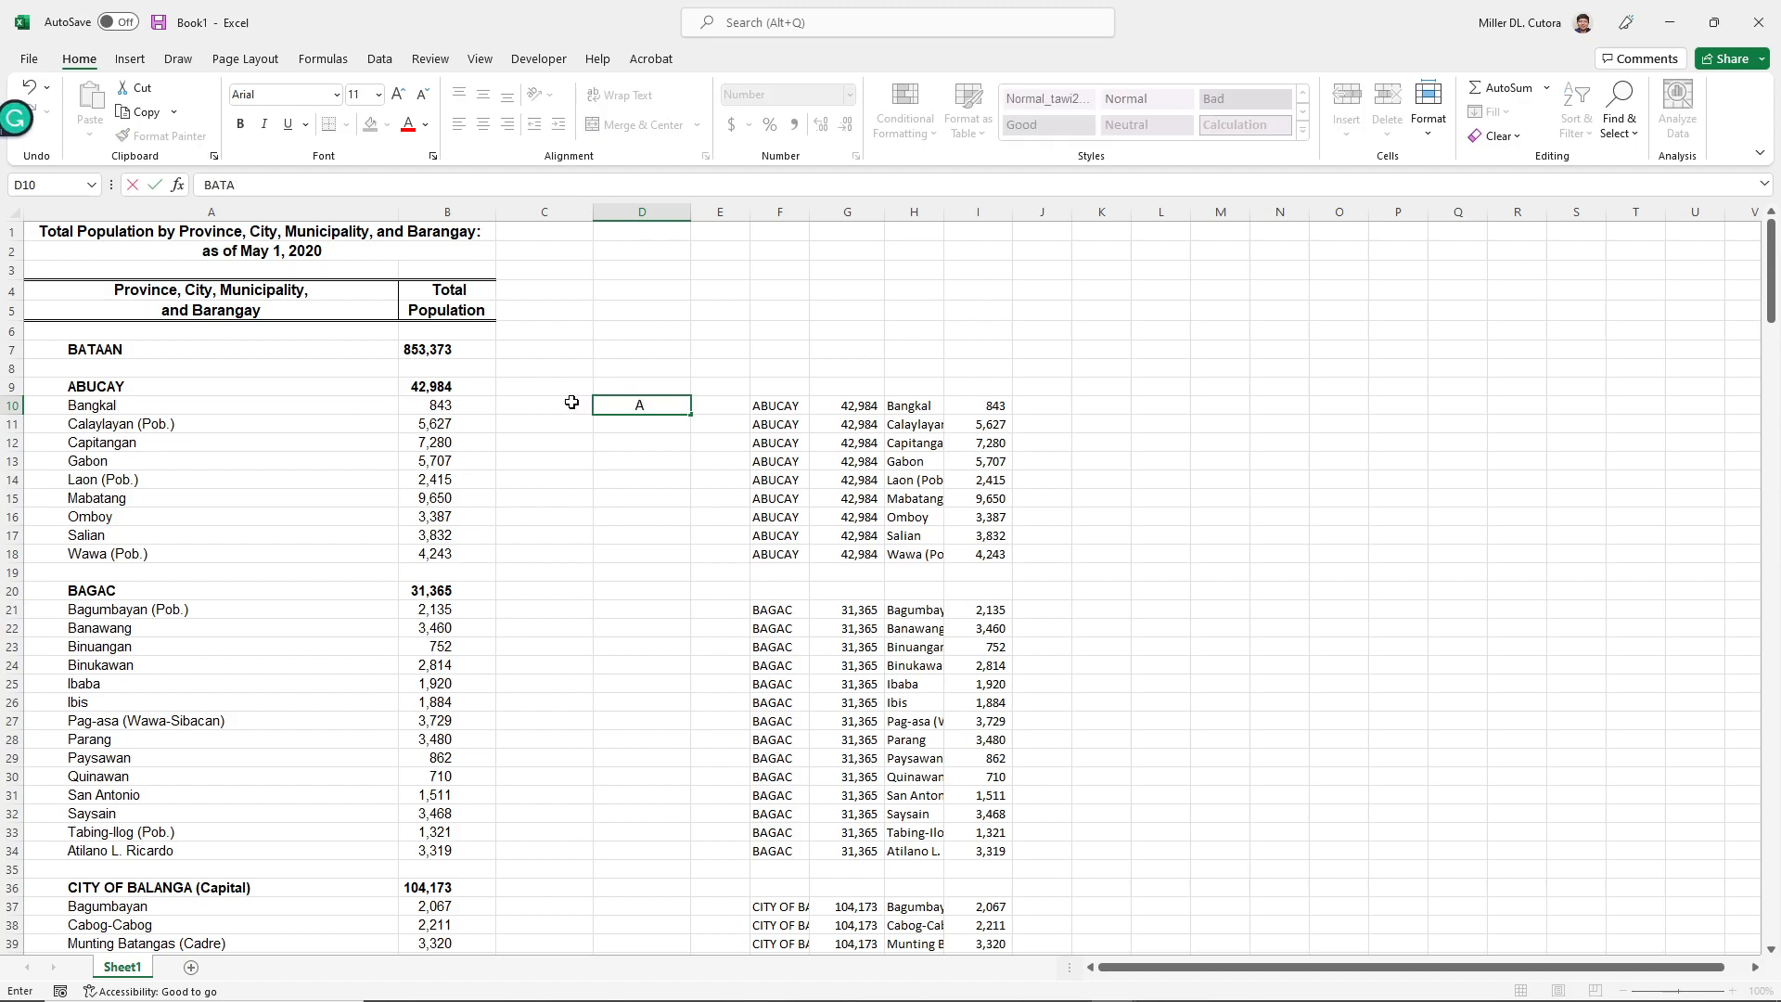
pyautogui.press('Escape')
pyautogui.write('bsdadasda')
pyautogui.press('Escape')
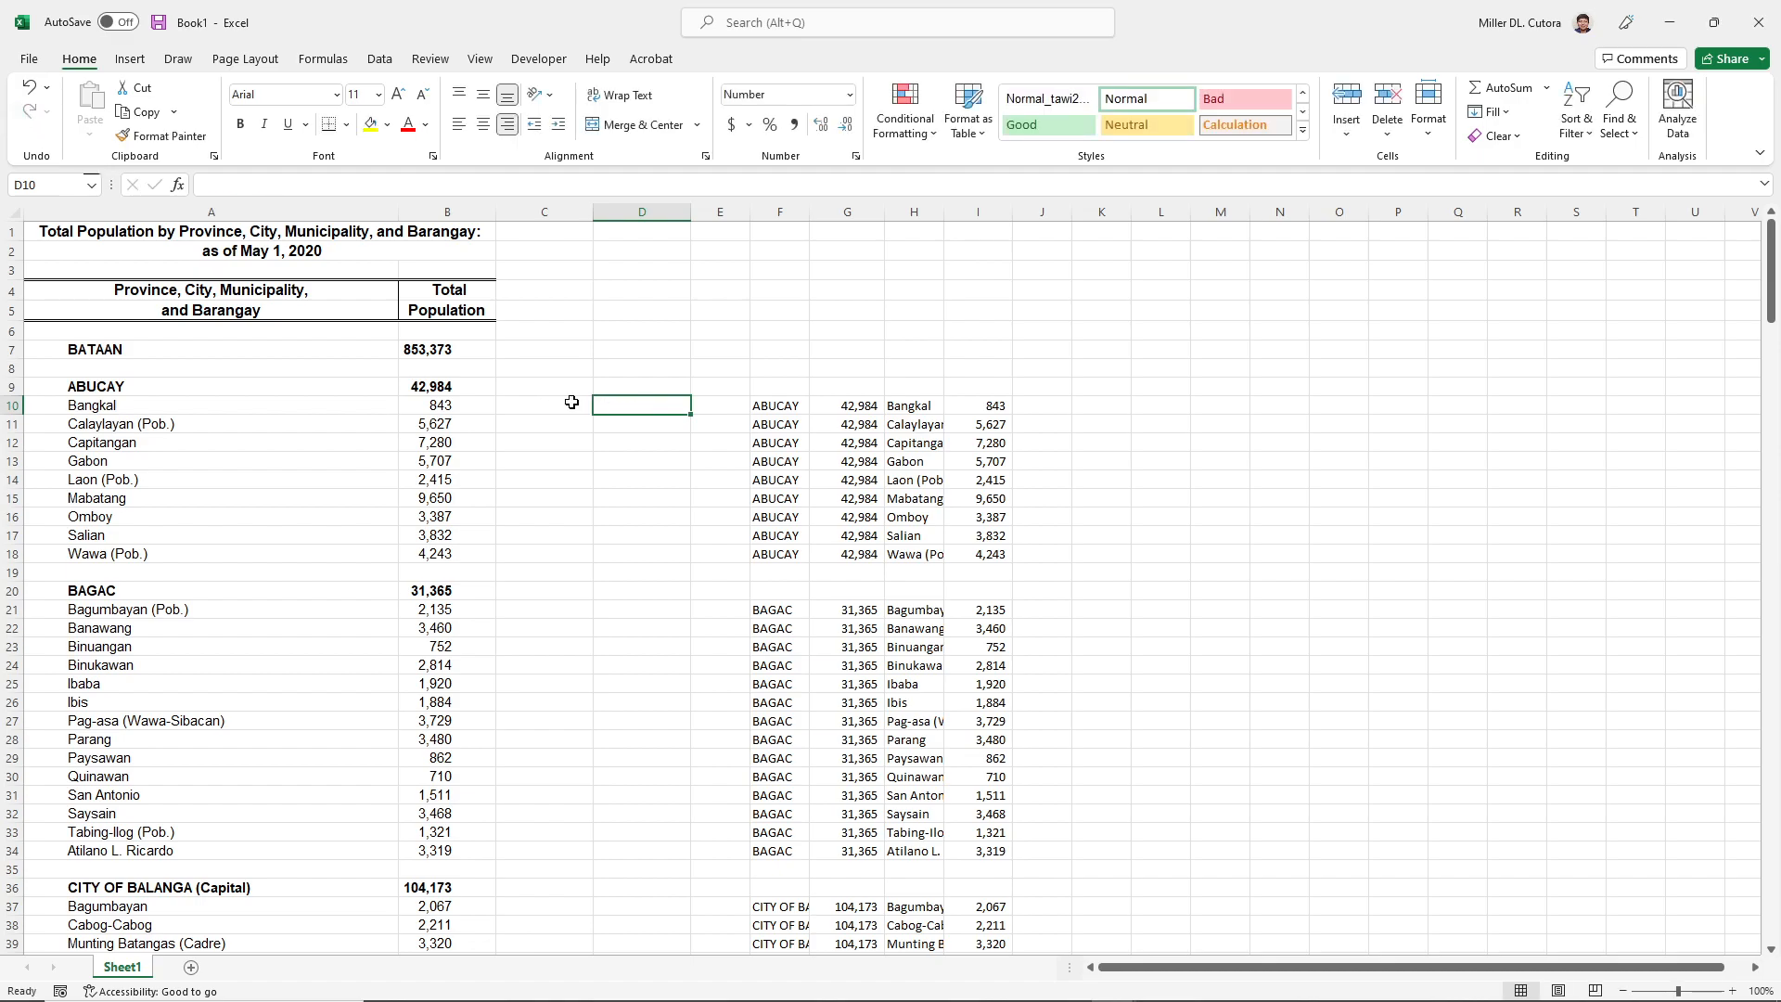
# - Enter BATAAN in D10 and its population 853373 in E10
pyautogui.write('BATAAN')
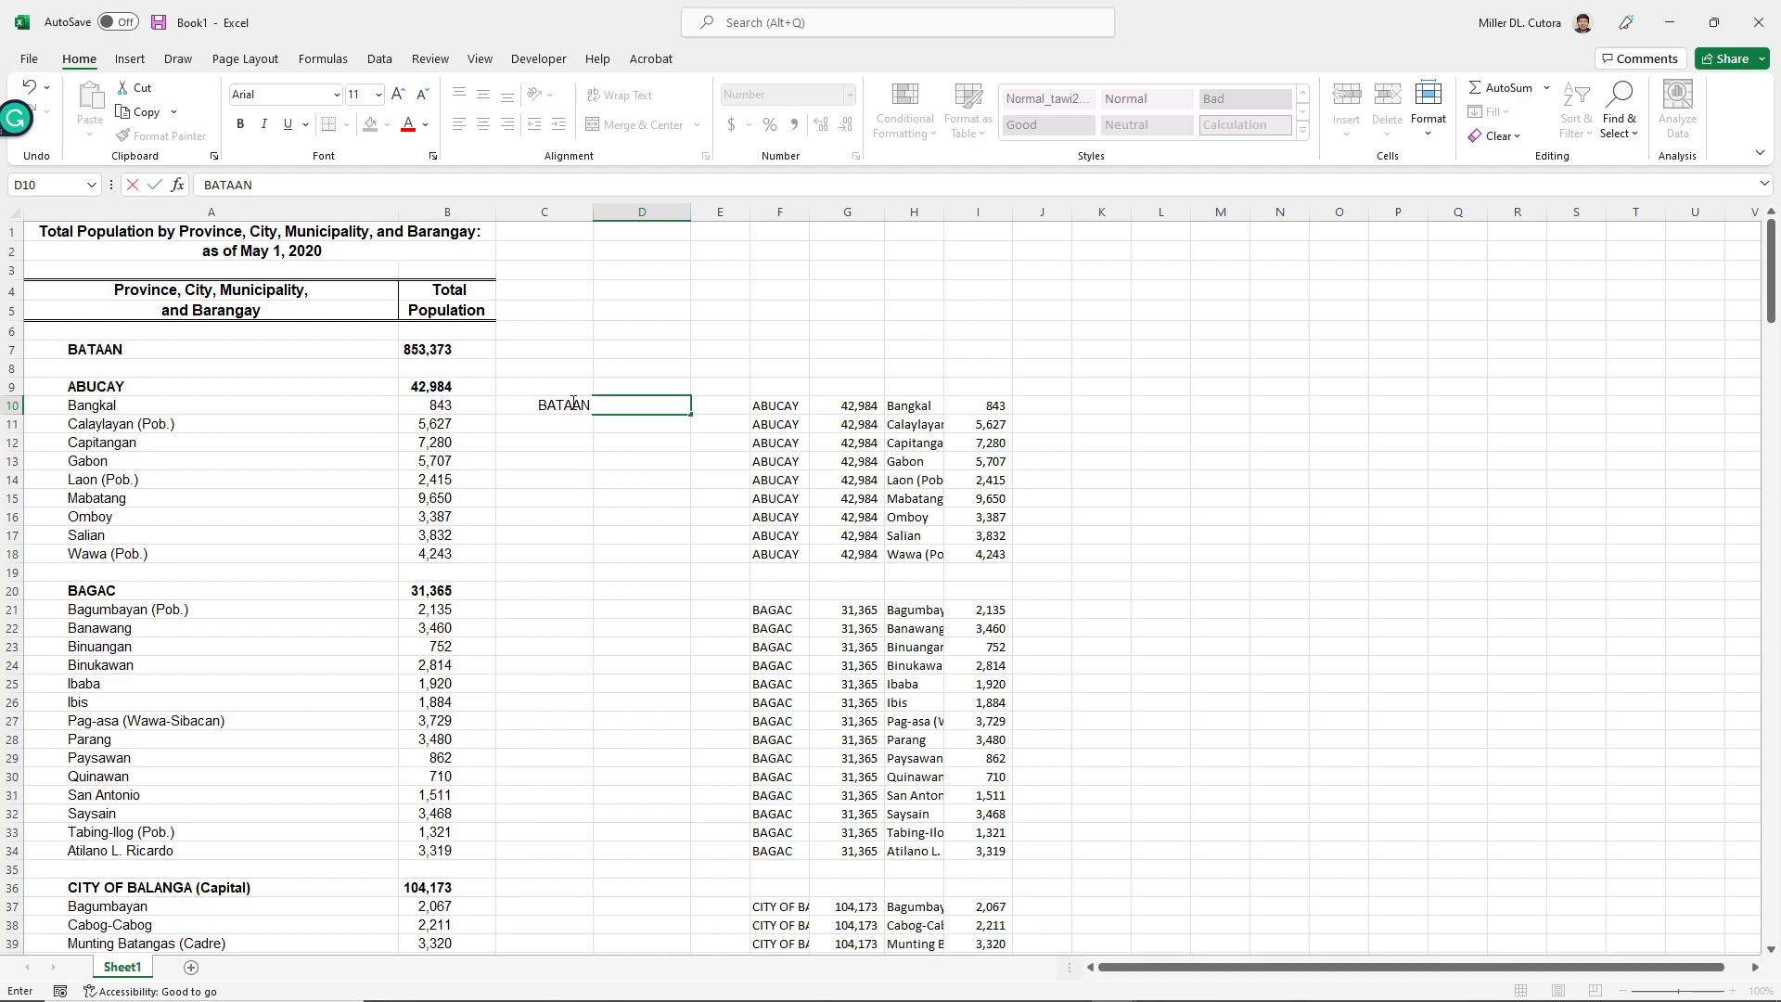
pyautogui.press('Return')
pyautogui.press('Up')
pyautogui.press('Right')
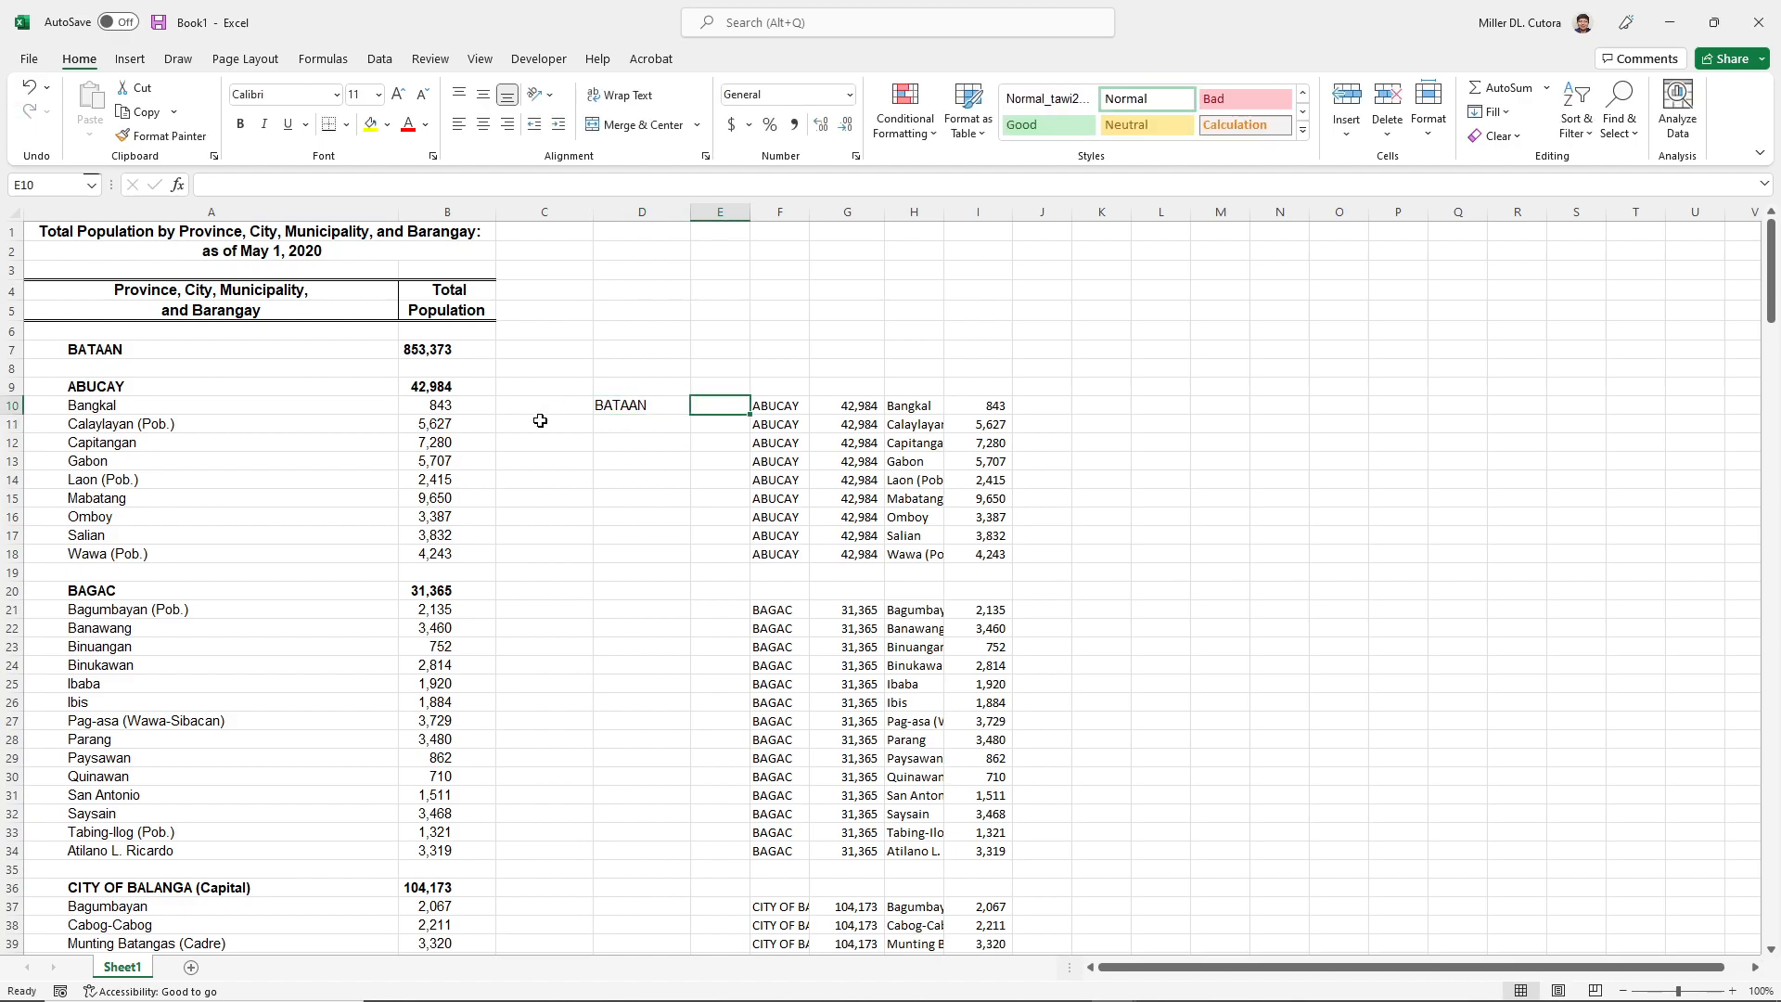
pyautogui.write('853373')
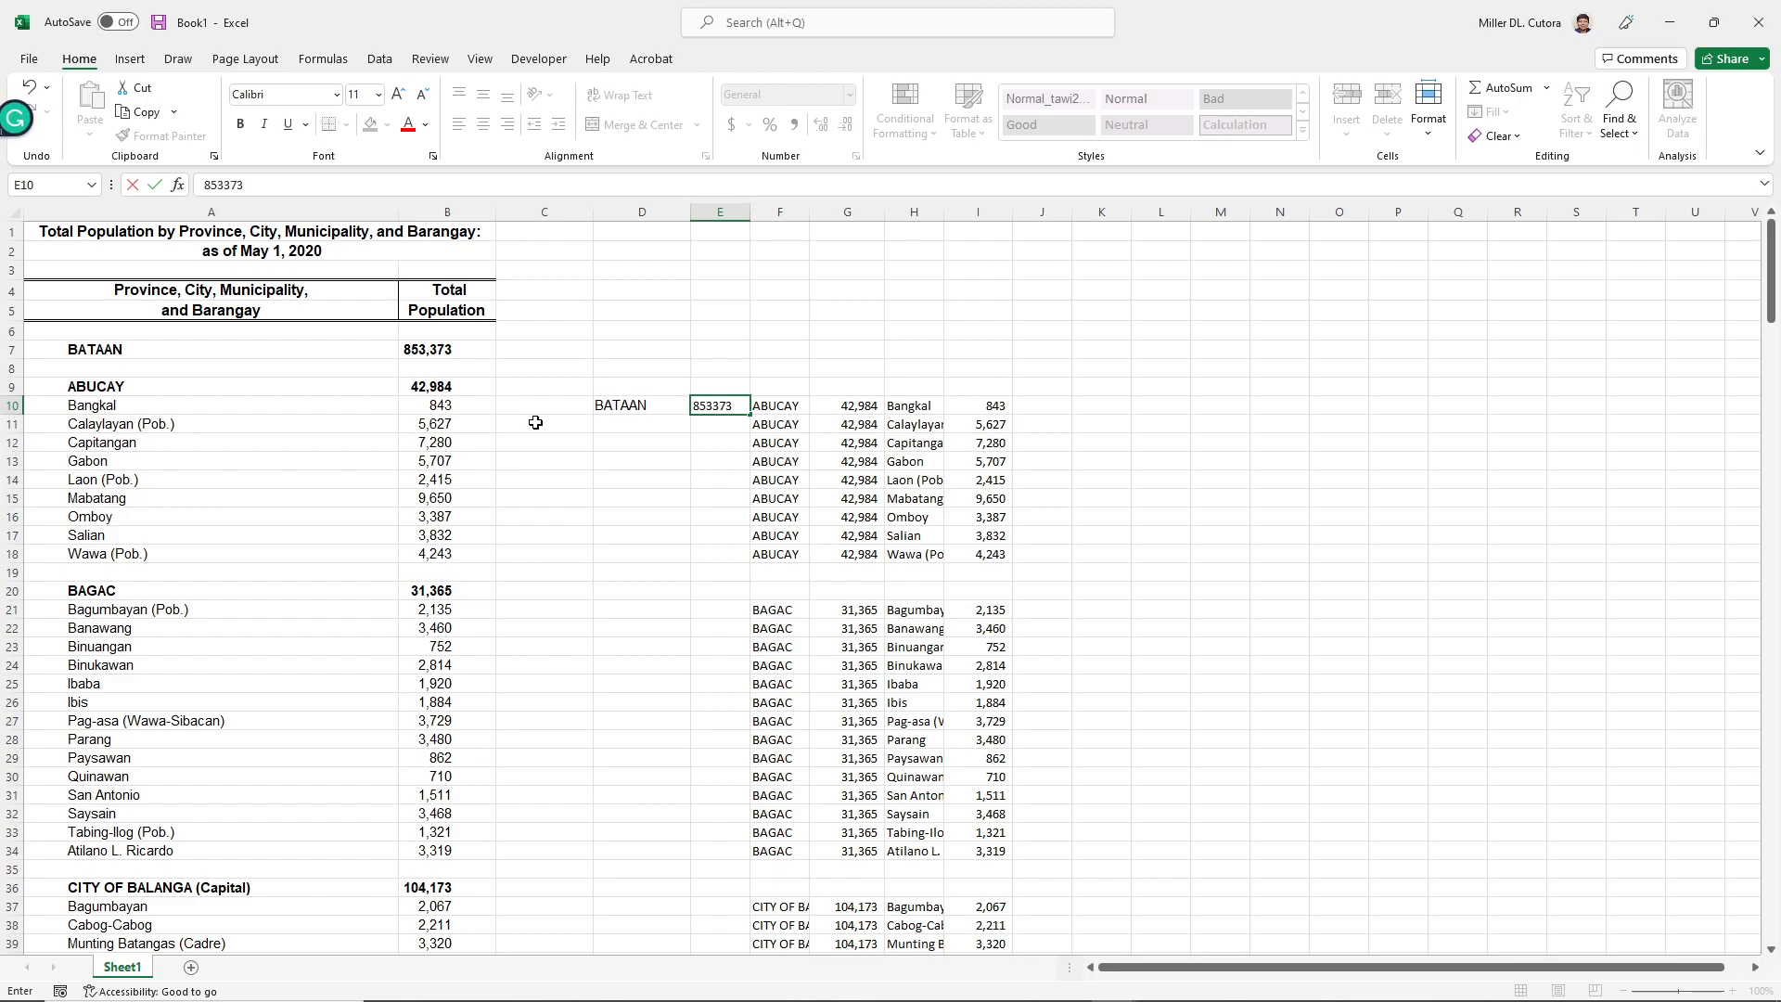
pyautogui.press('Return')
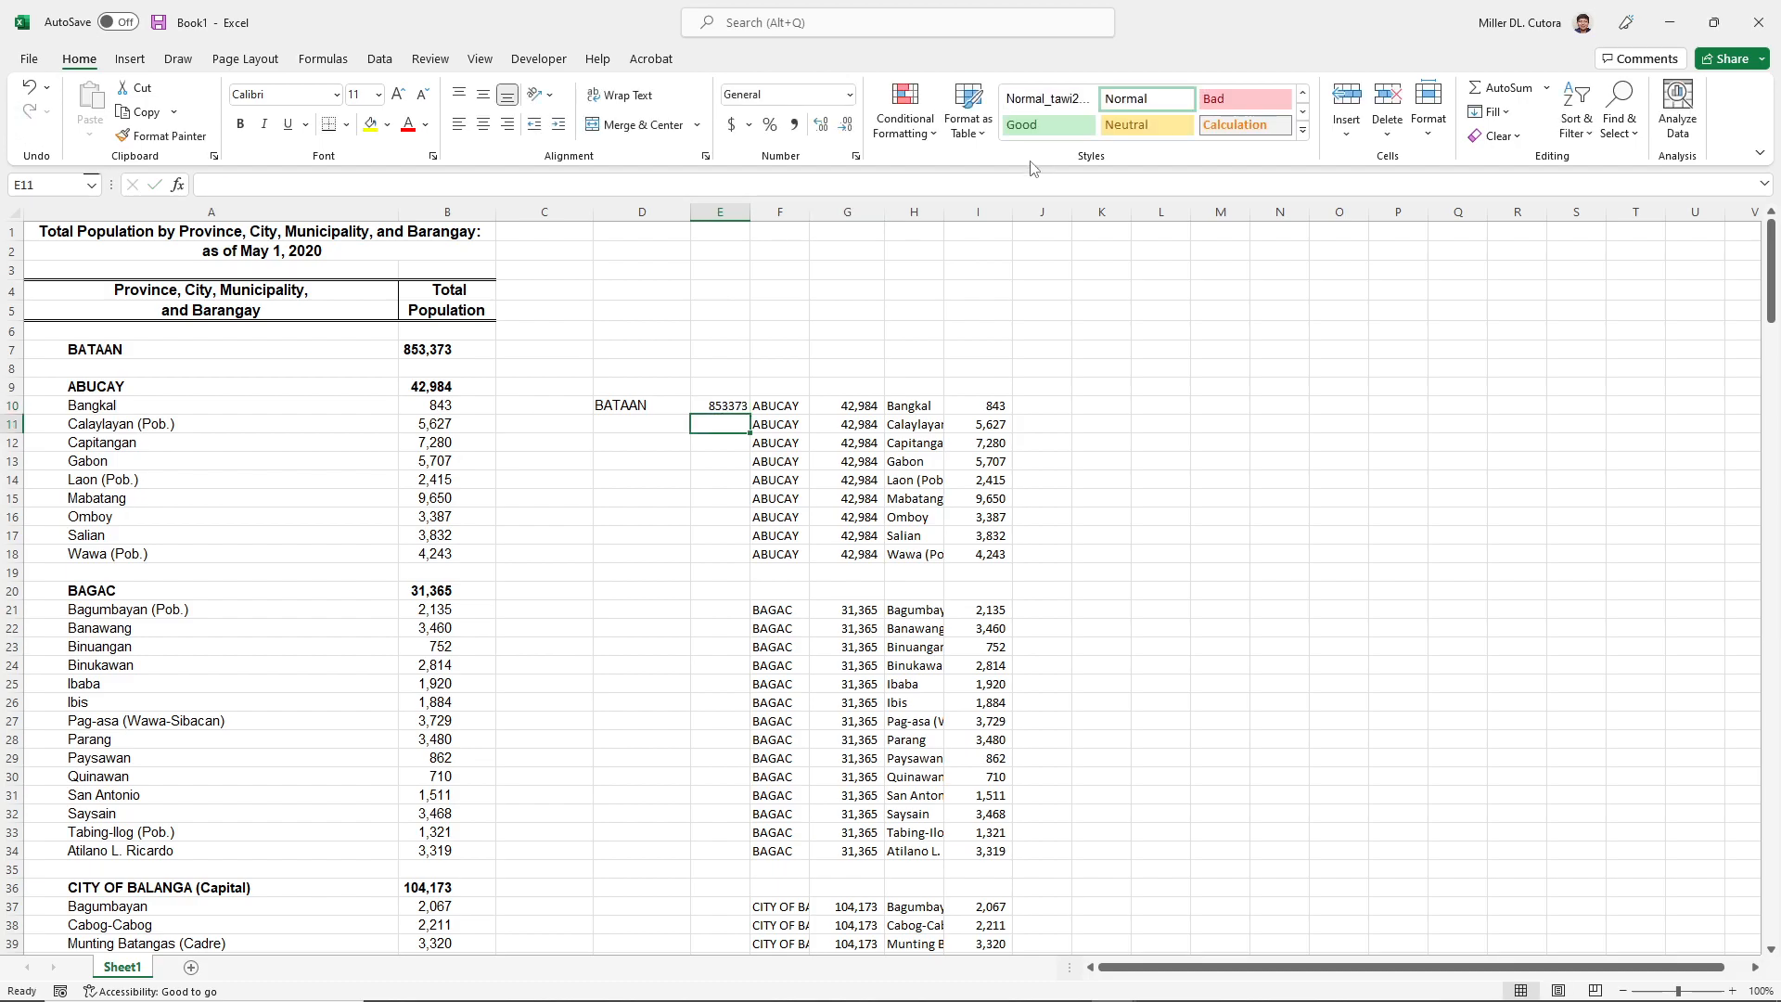
# - Format the province population in E10 with comma style and no decimal places
pyautogui.click(972, 208)
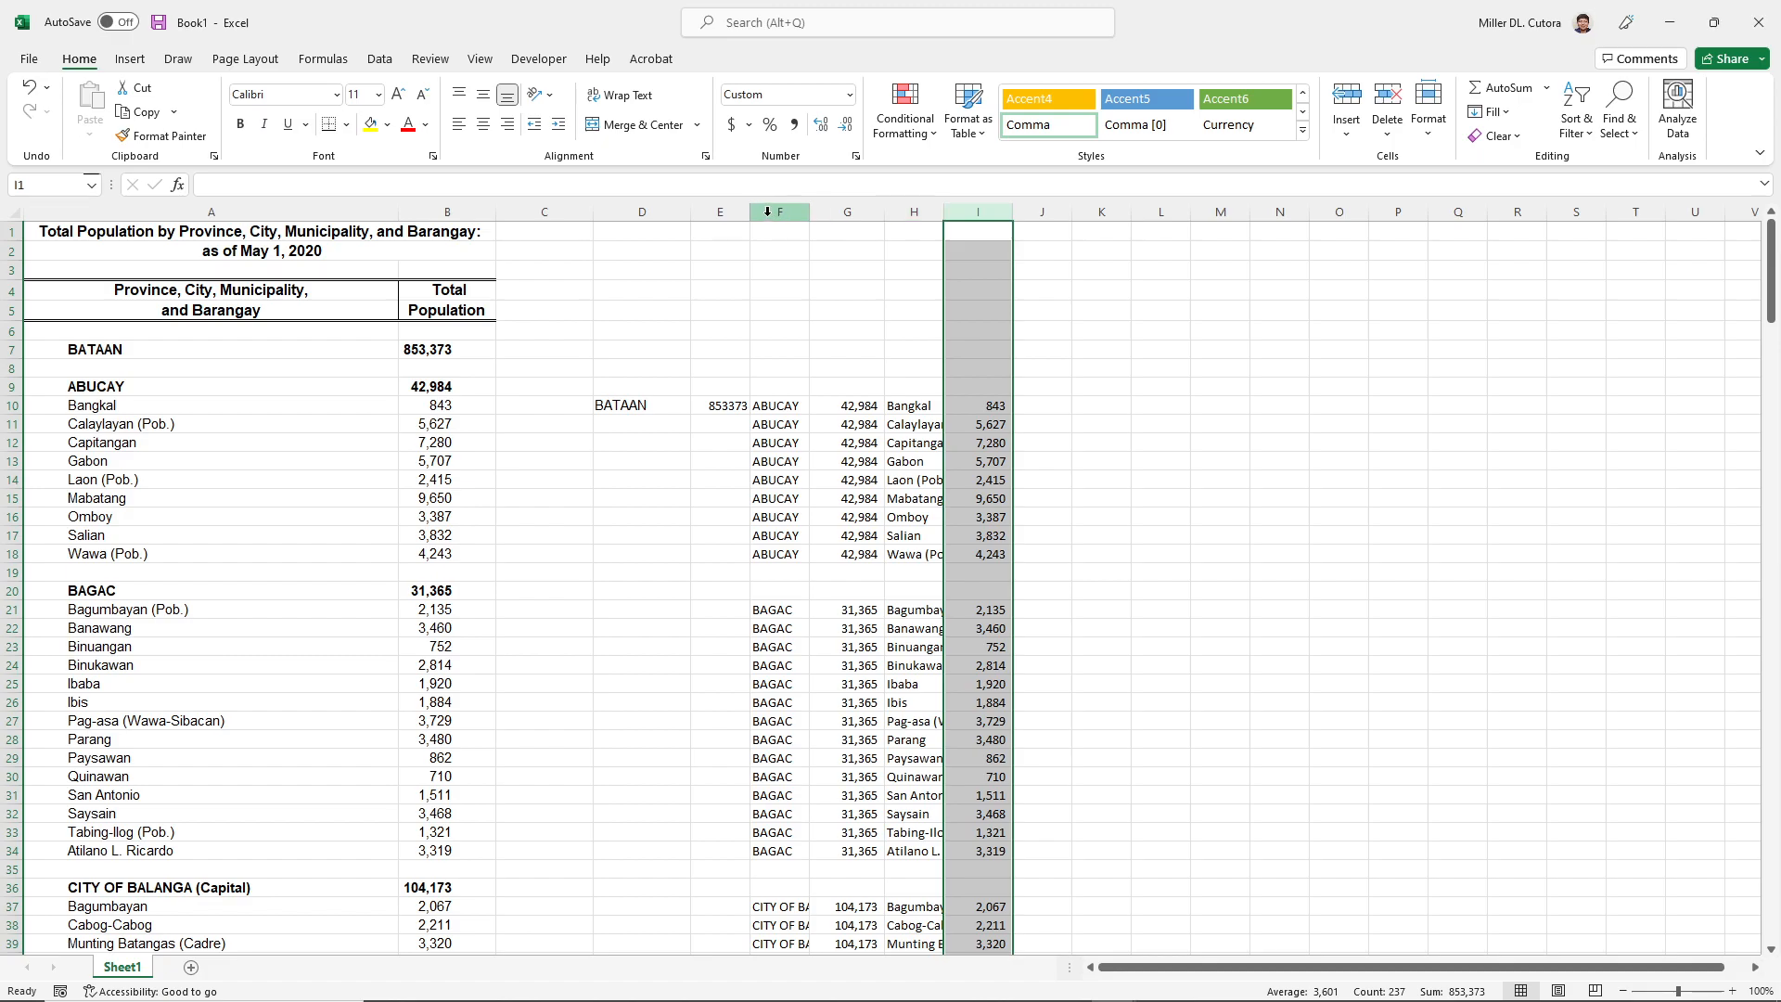
pyautogui.click(720, 402)
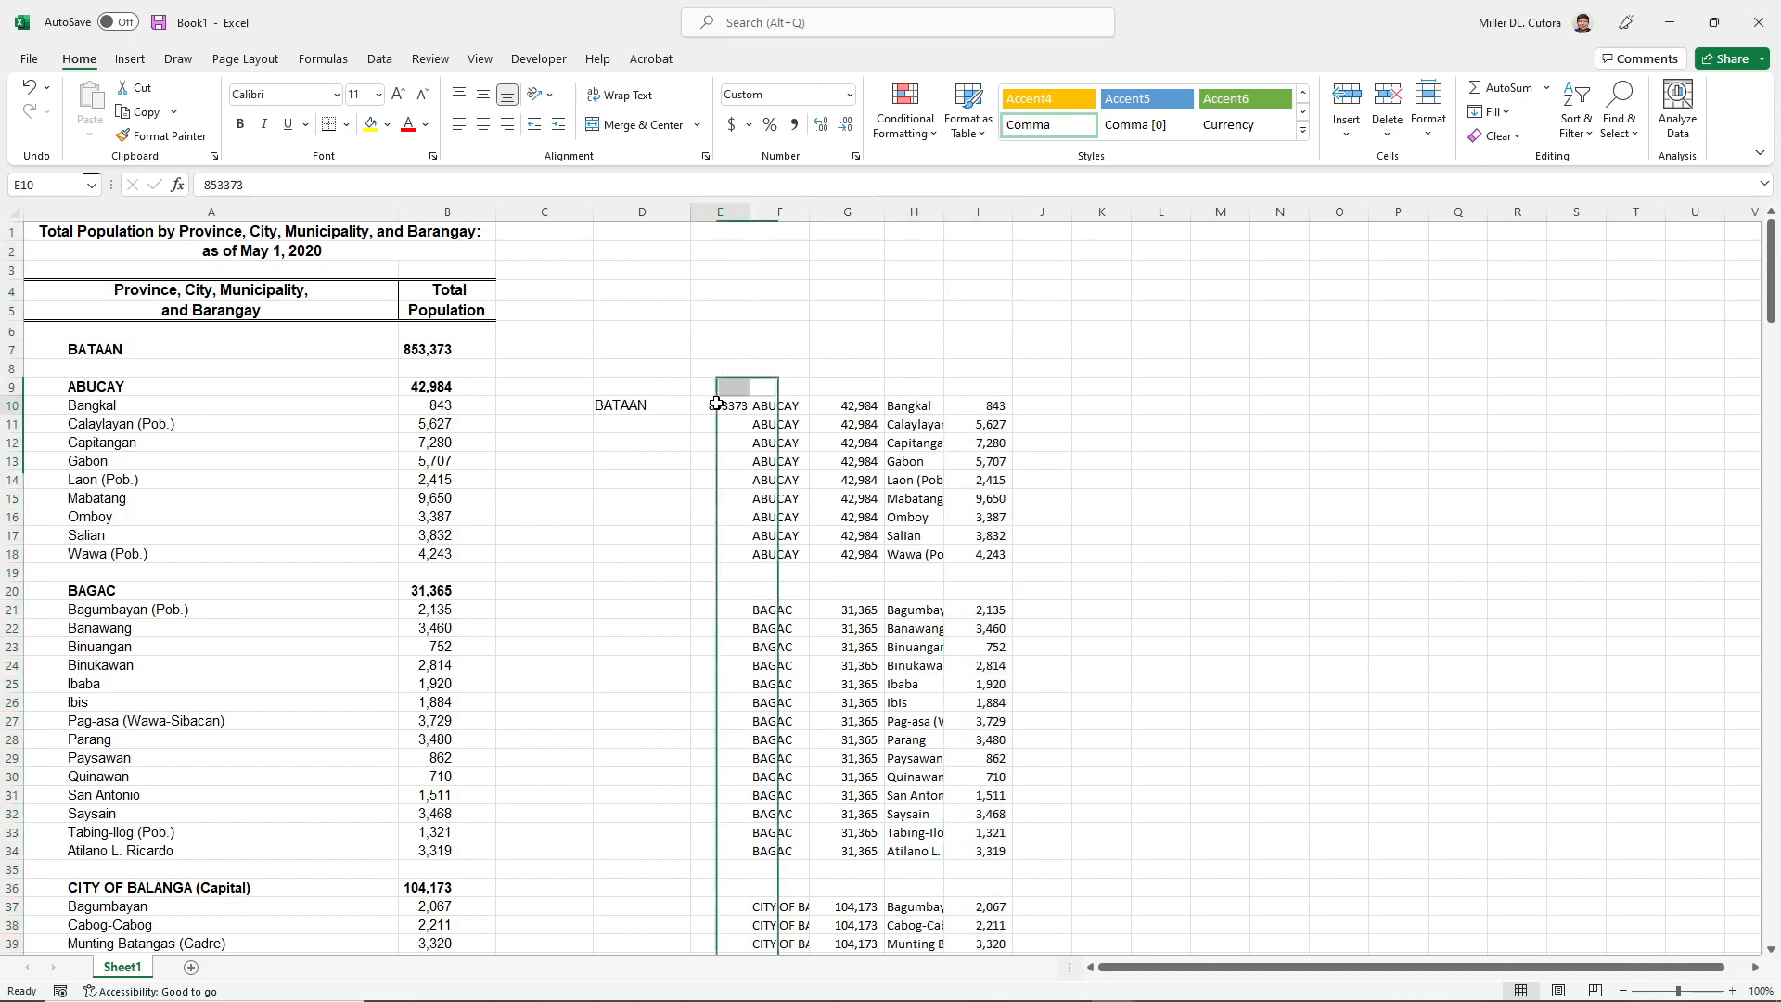
pyautogui.click(793, 123)
pyautogui.click(842, 127)
pyautogui.click(842, 126)
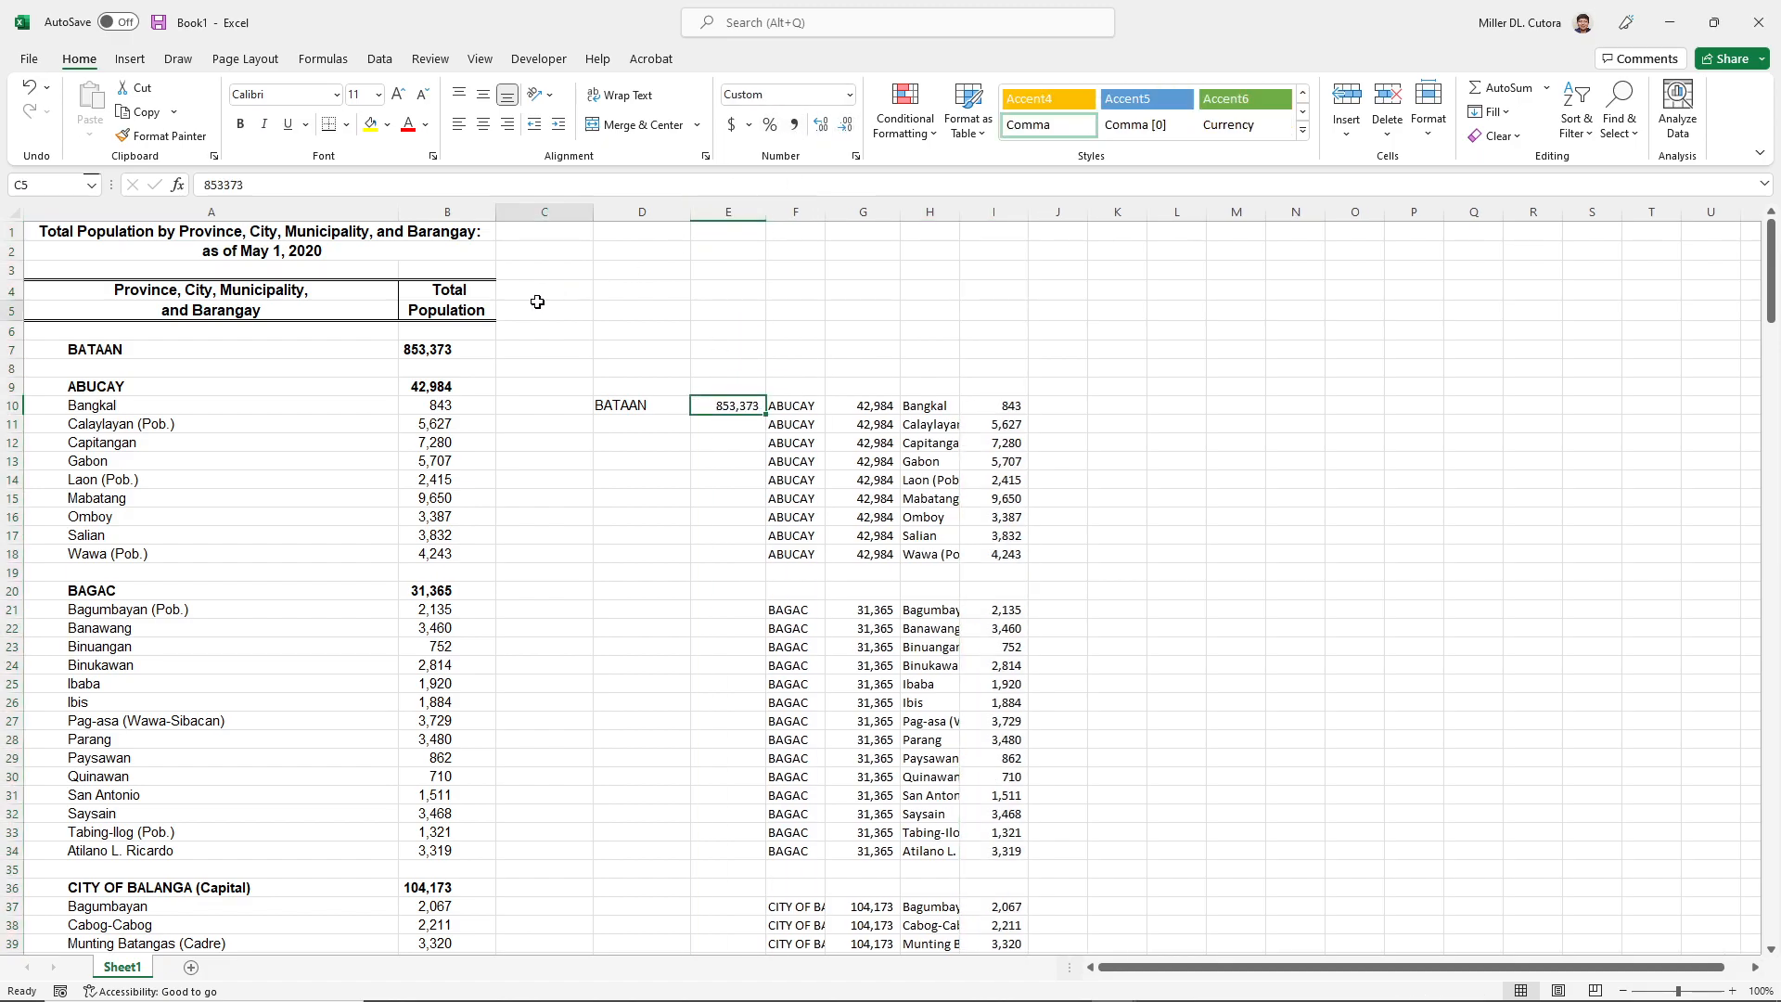
pyautogui.click(455, 271)
pyautogui.click(484, 209)
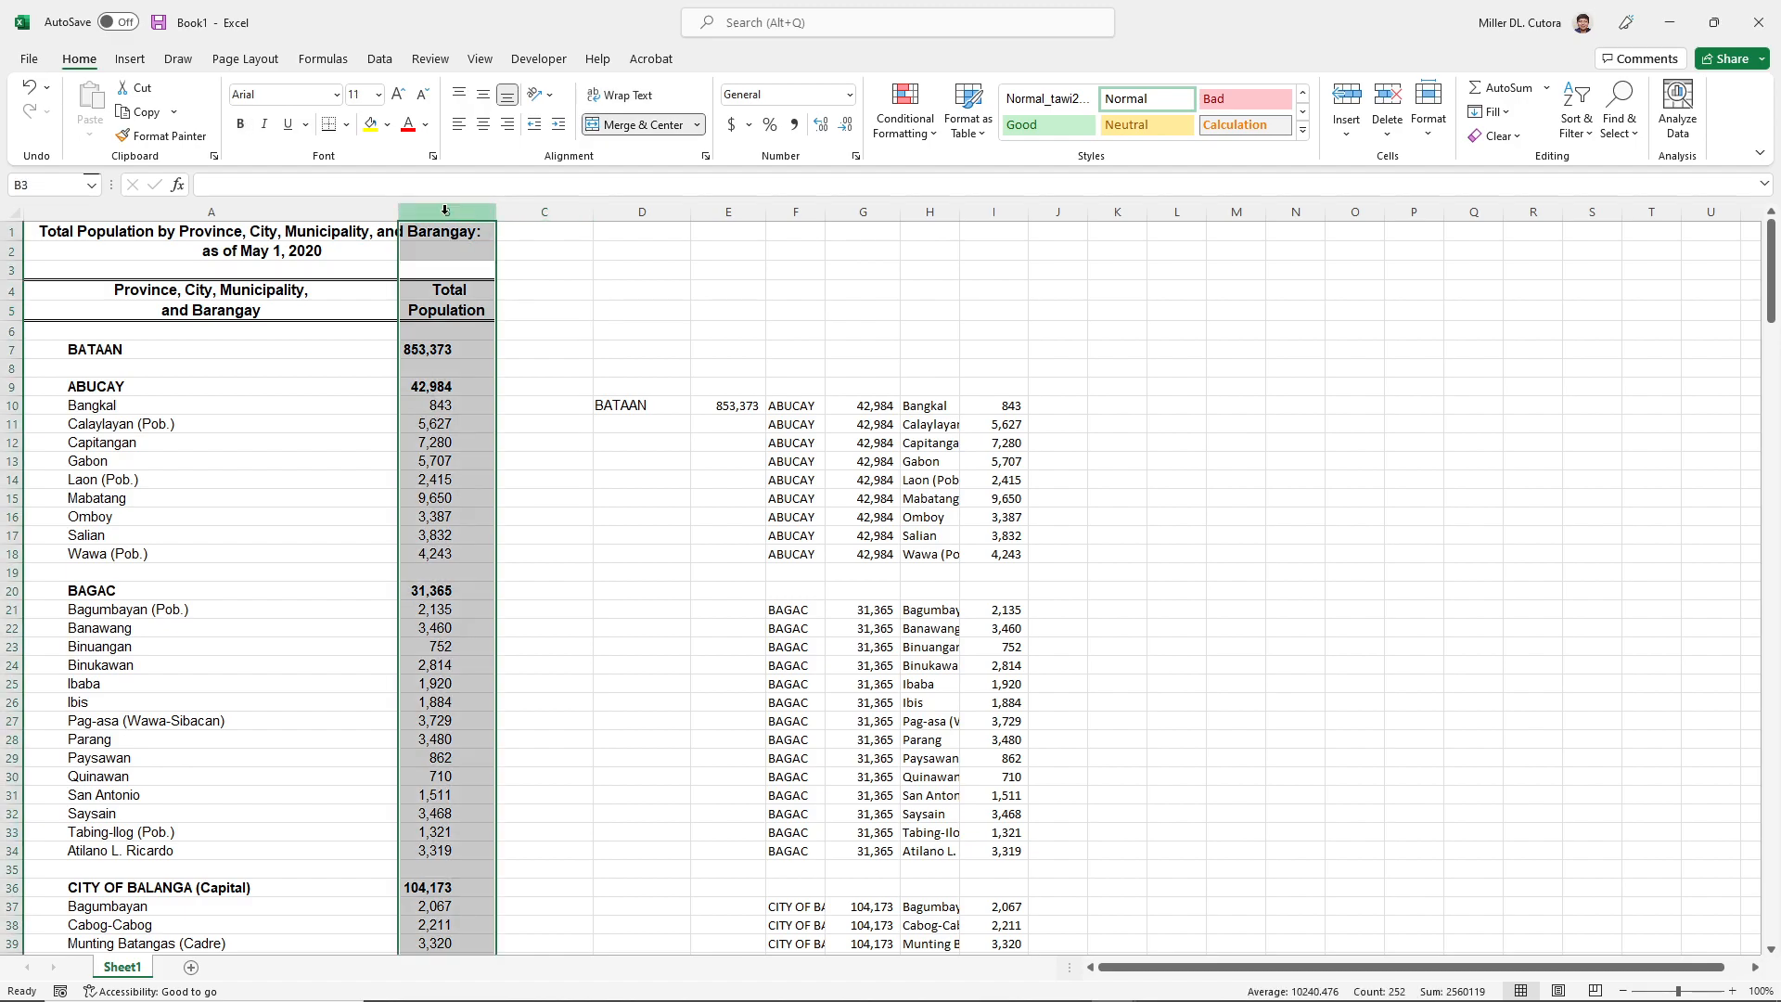
pyautogui.click(668, 384)
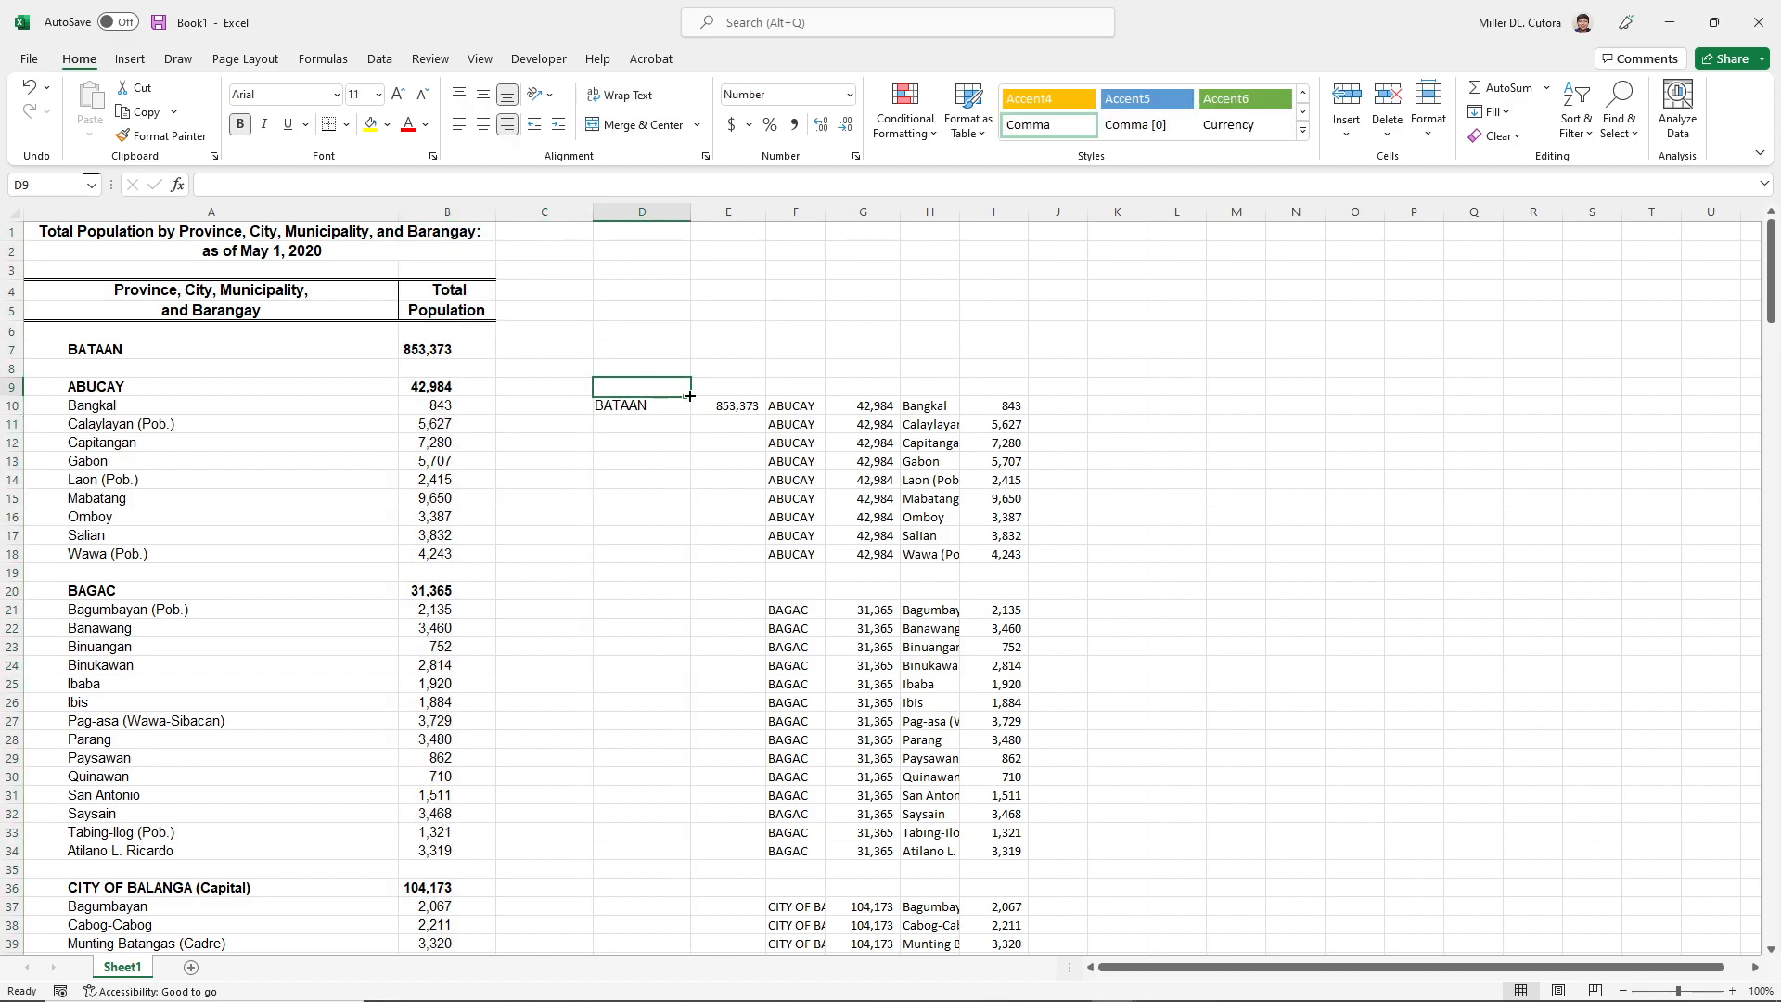
pyautogui.write('pRO')
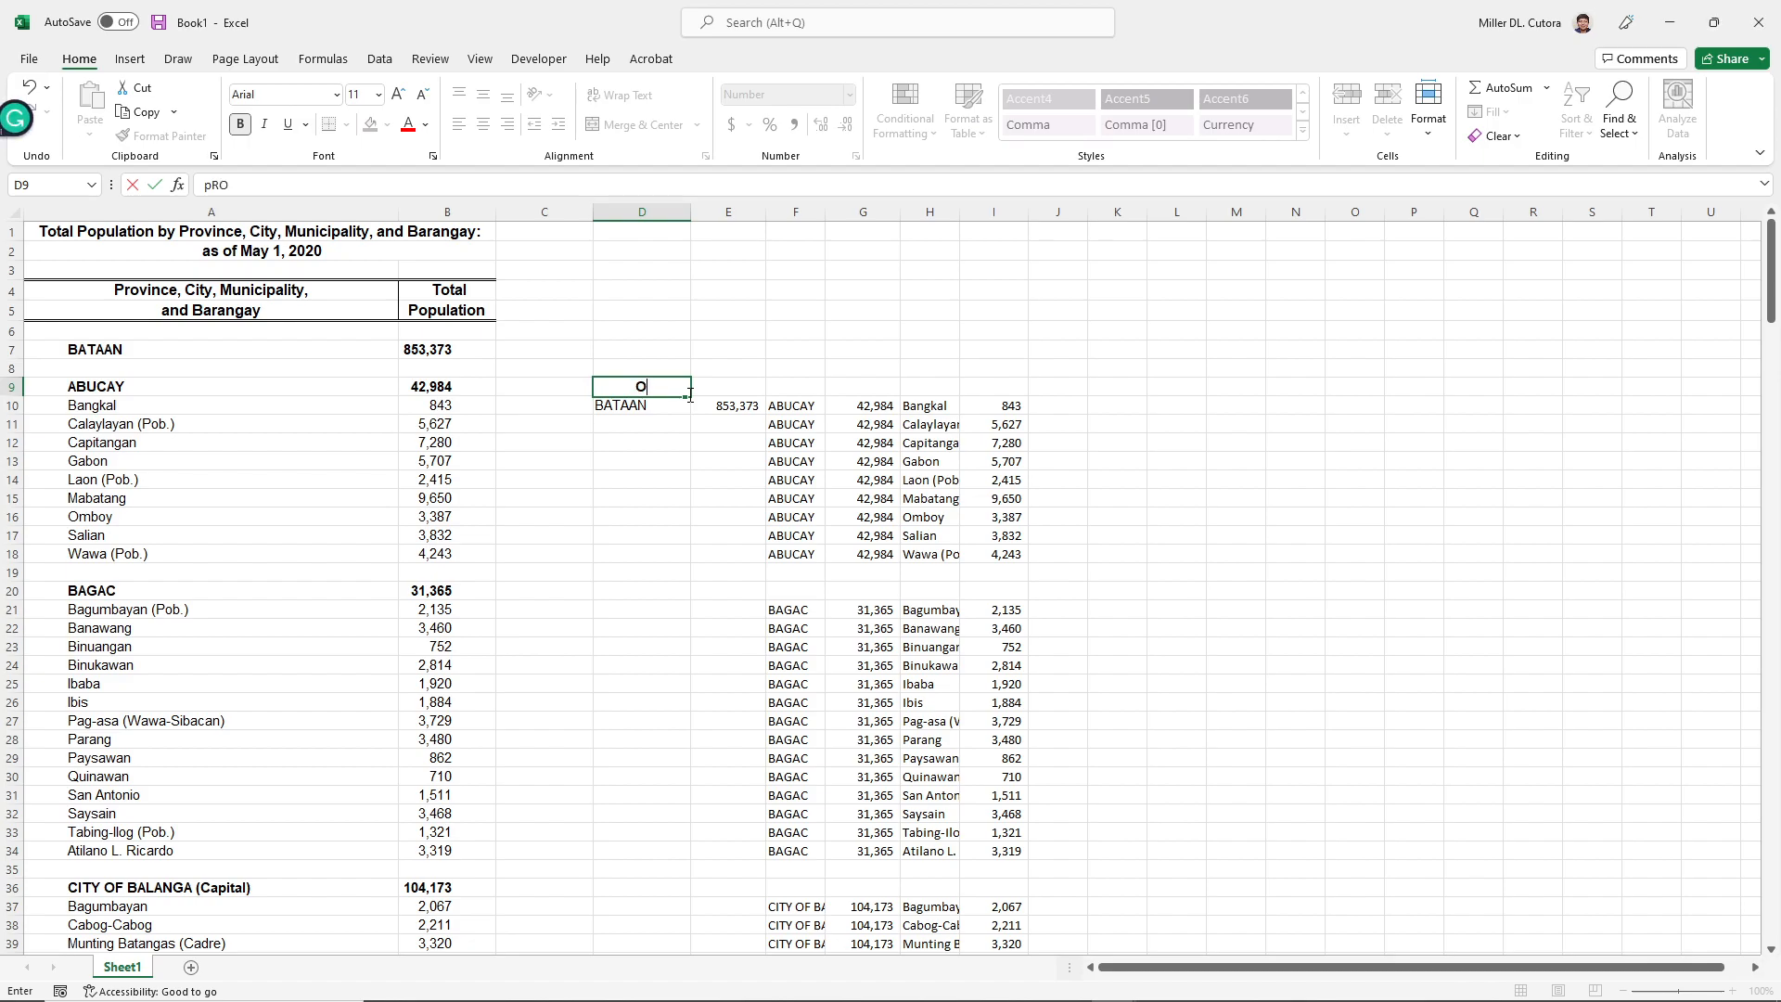
pyautogui.press('Escape')
# - Widen column D and enter the header ProvName in D8
pyautogui.moveTo(685, 199); pyautogui.dragTo(742, 200)
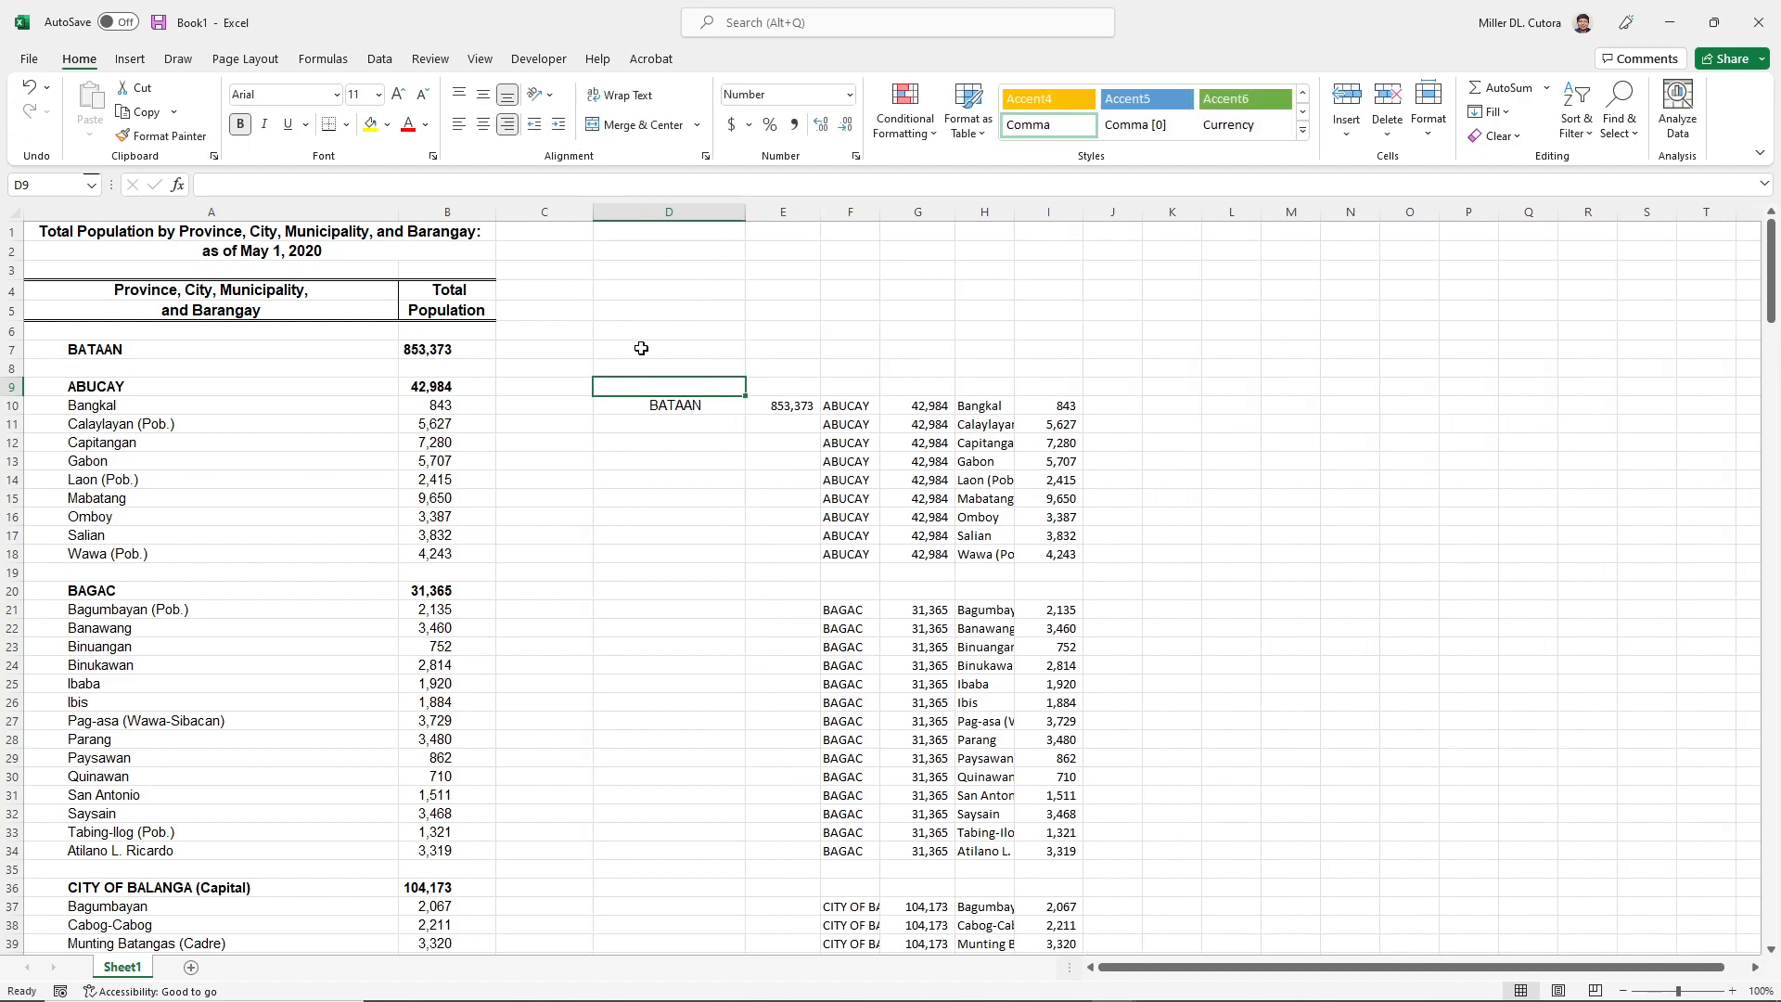
pyautogui.press('Up')
pyautogui.write('pRO')
pyautogui.press('BackSpace')
pyautogui.press('BackSpace')
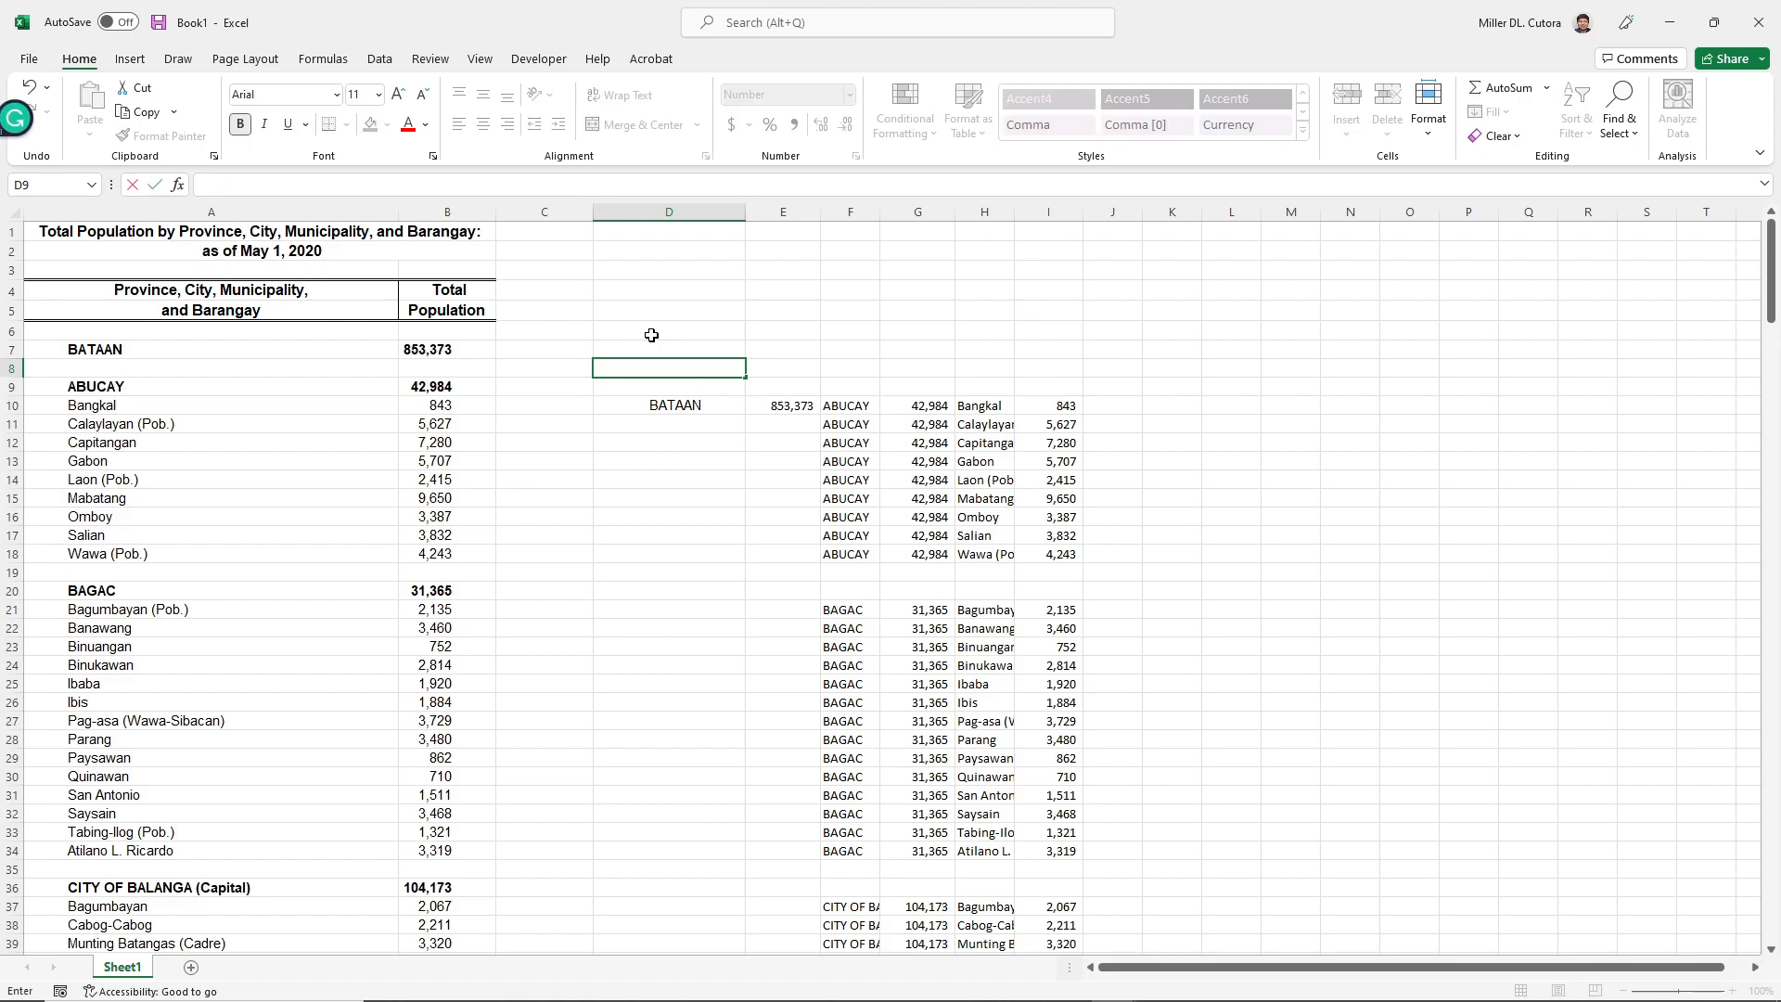
pyautogui.write('rovName')
pyautogui.press('Tab')
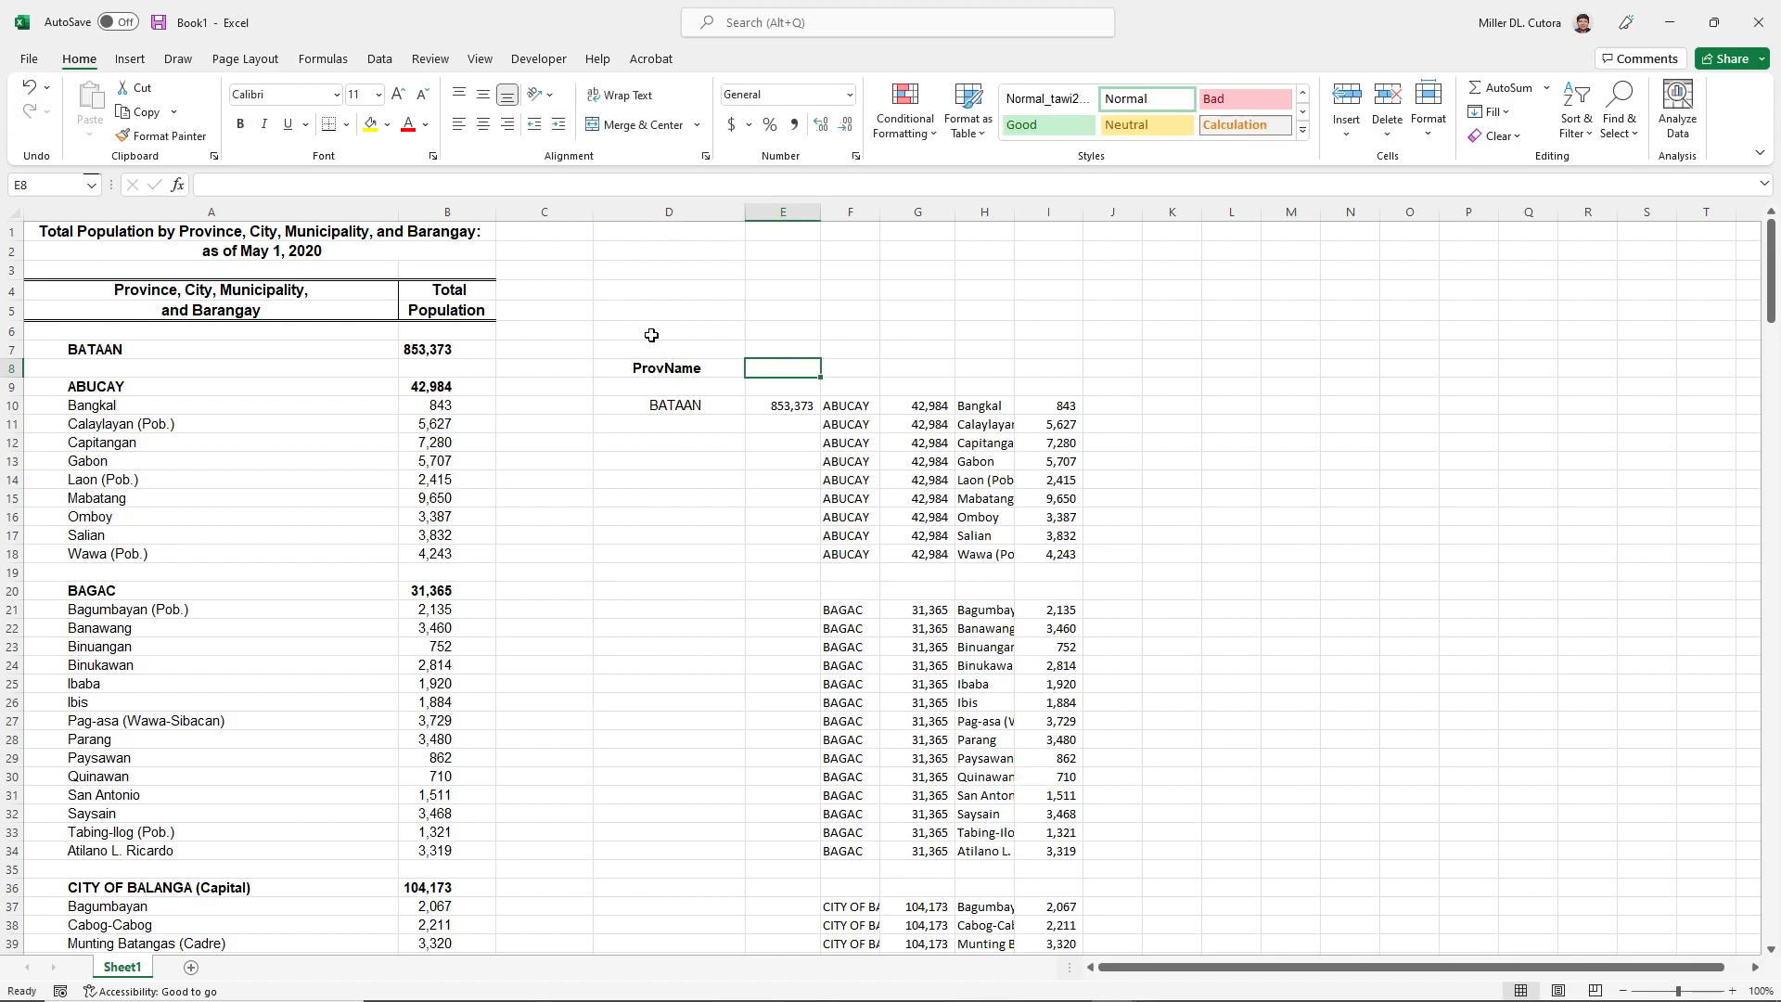
# - Enter the header ProvPop in E8 and start the header in F8 above the municipality names
pyautogui.write('ProvPop')
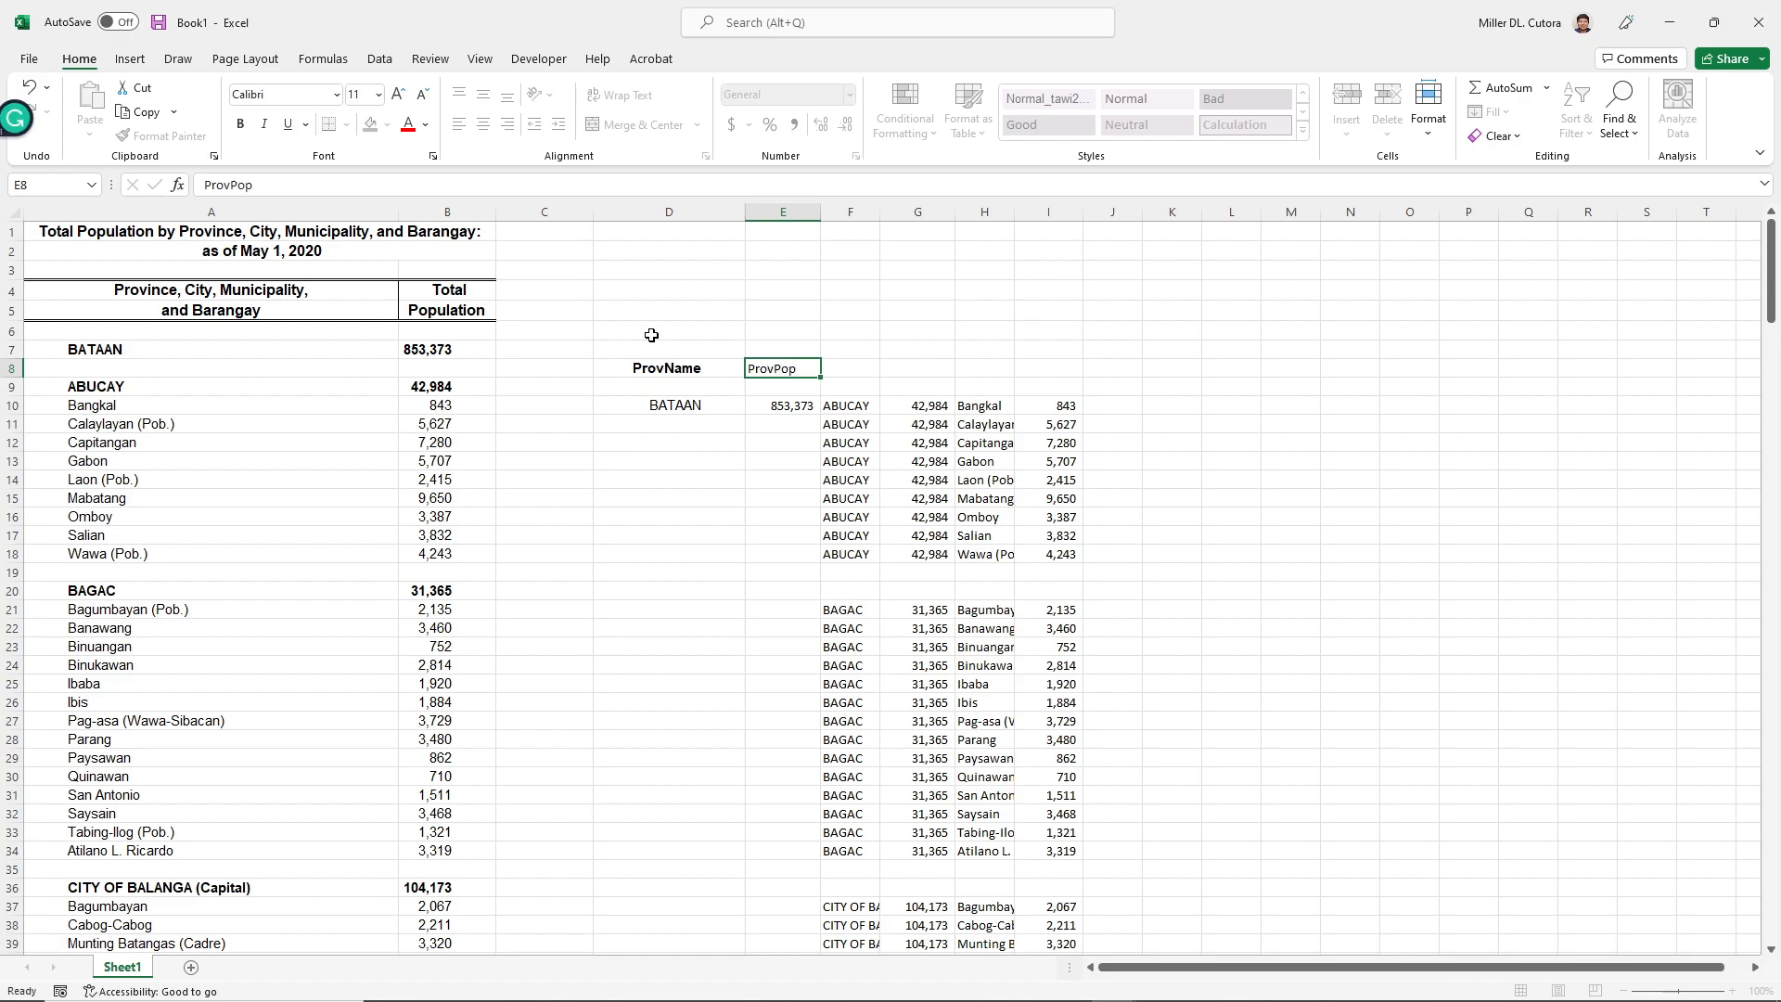
pyautogui.press('Tab')
pyautogui.write('Ma')
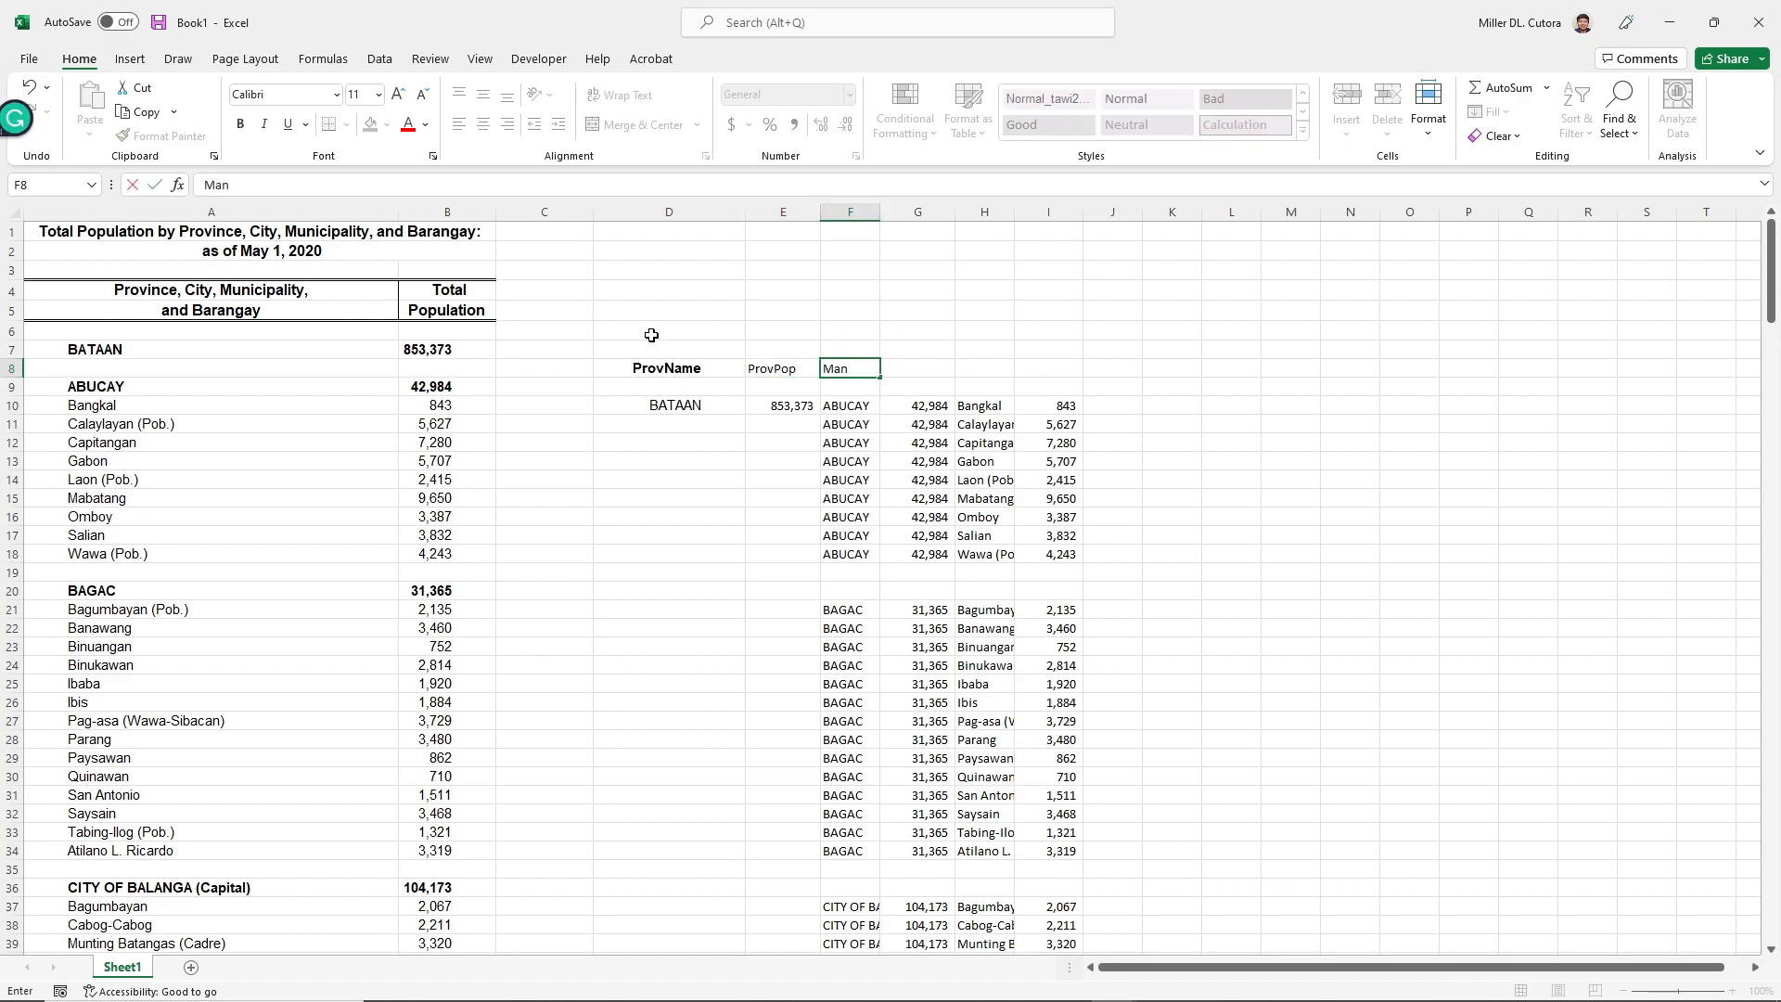
# - Fill header cells F8 to I8 with MuniName, MuniPop, BrgyName and BrgyPop
pyautogui.write('niNM')
pyautogui.press('Tab')
pyautogui.write('M')
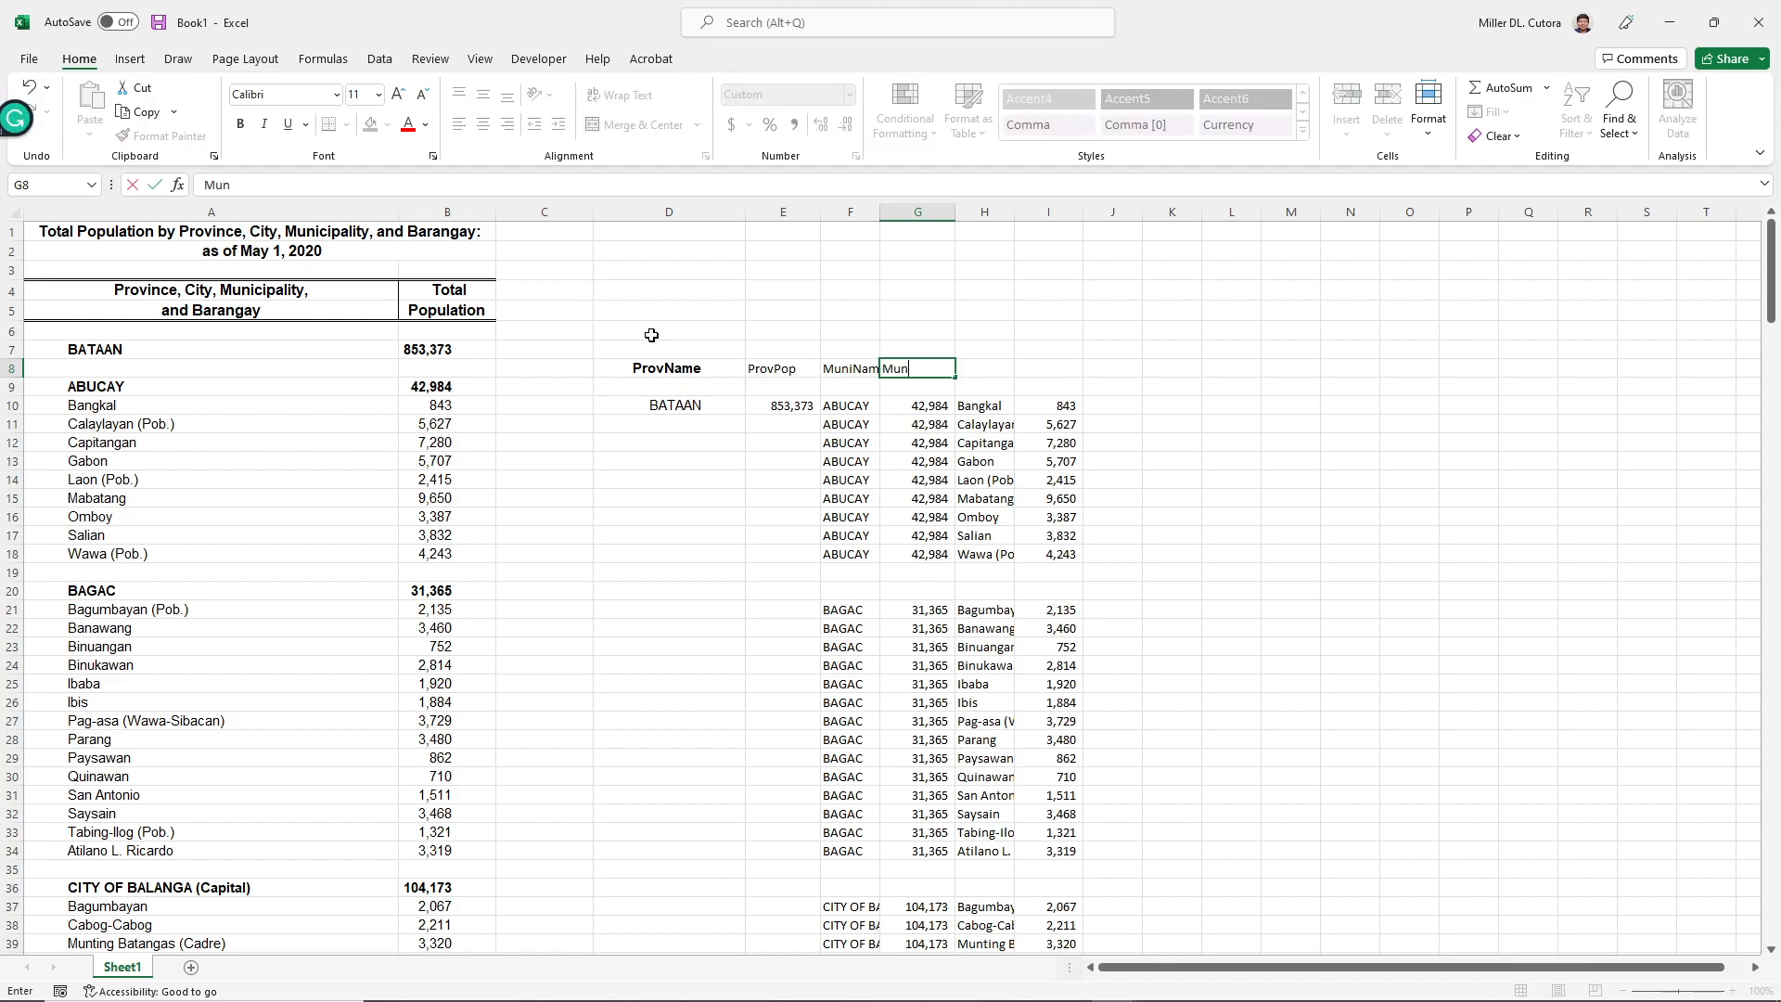
pyautogui.write('uniPop')
pyautogui.press('Tab')
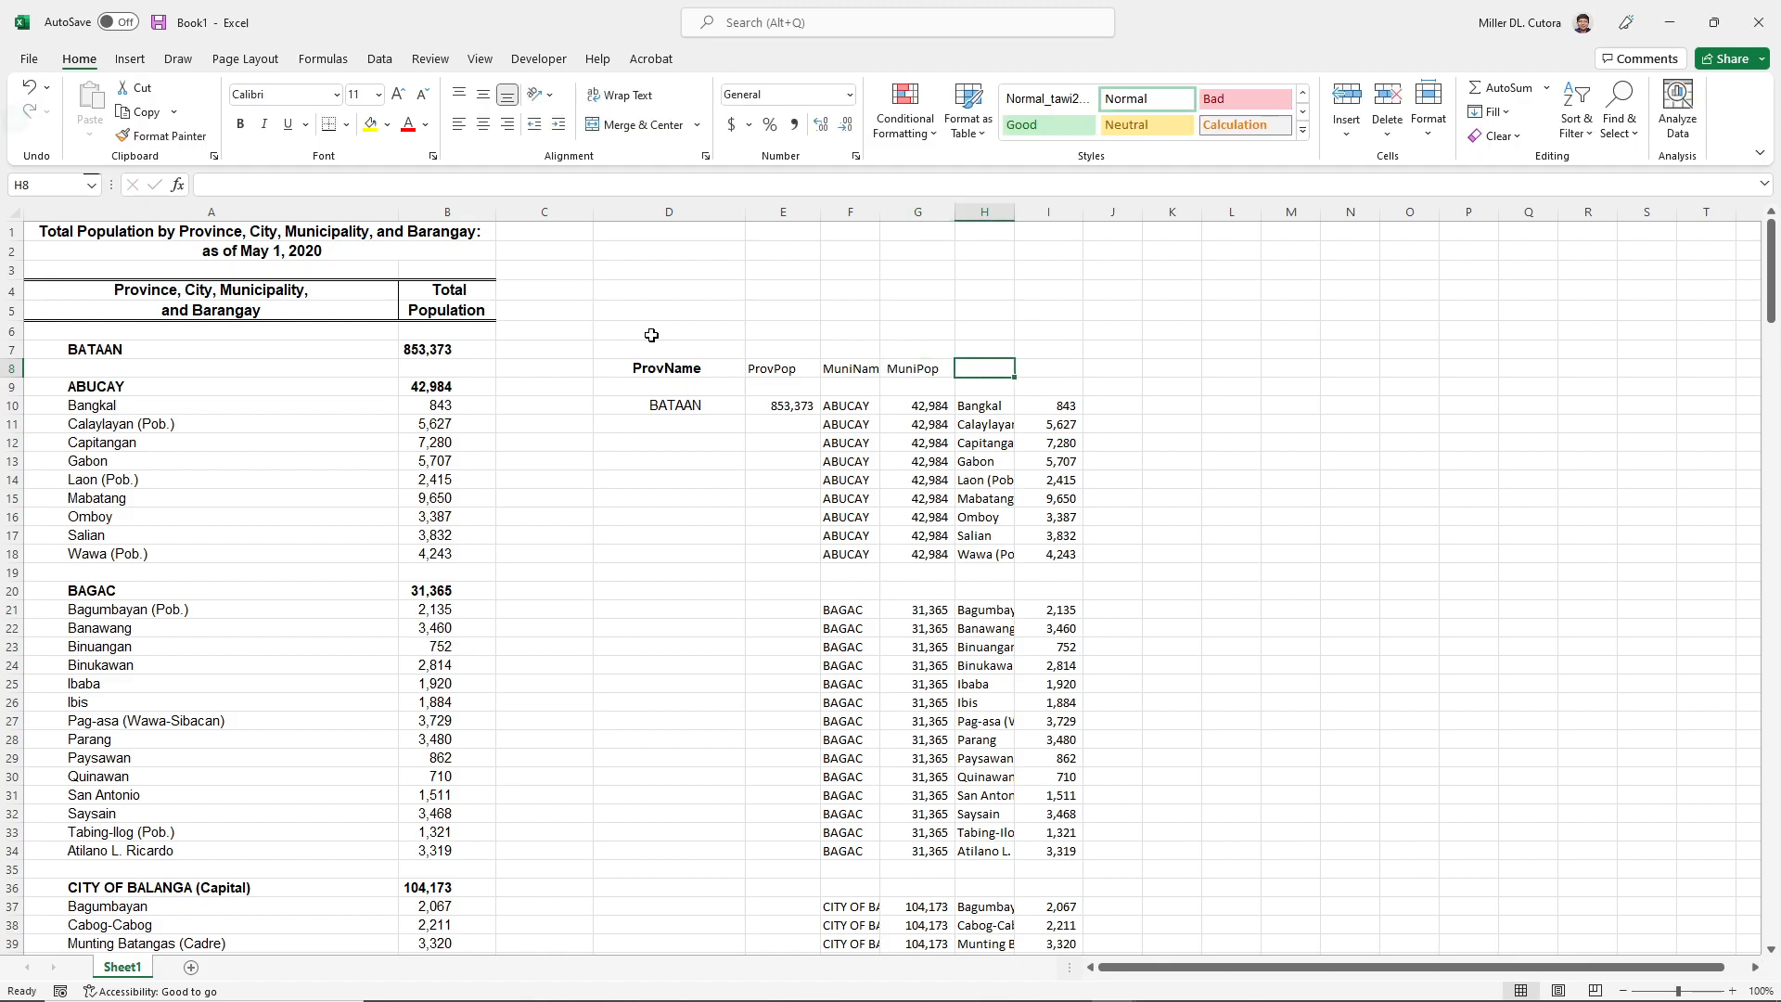
pyautogui.write('BrgytName')
pyautogui.press('Tab')
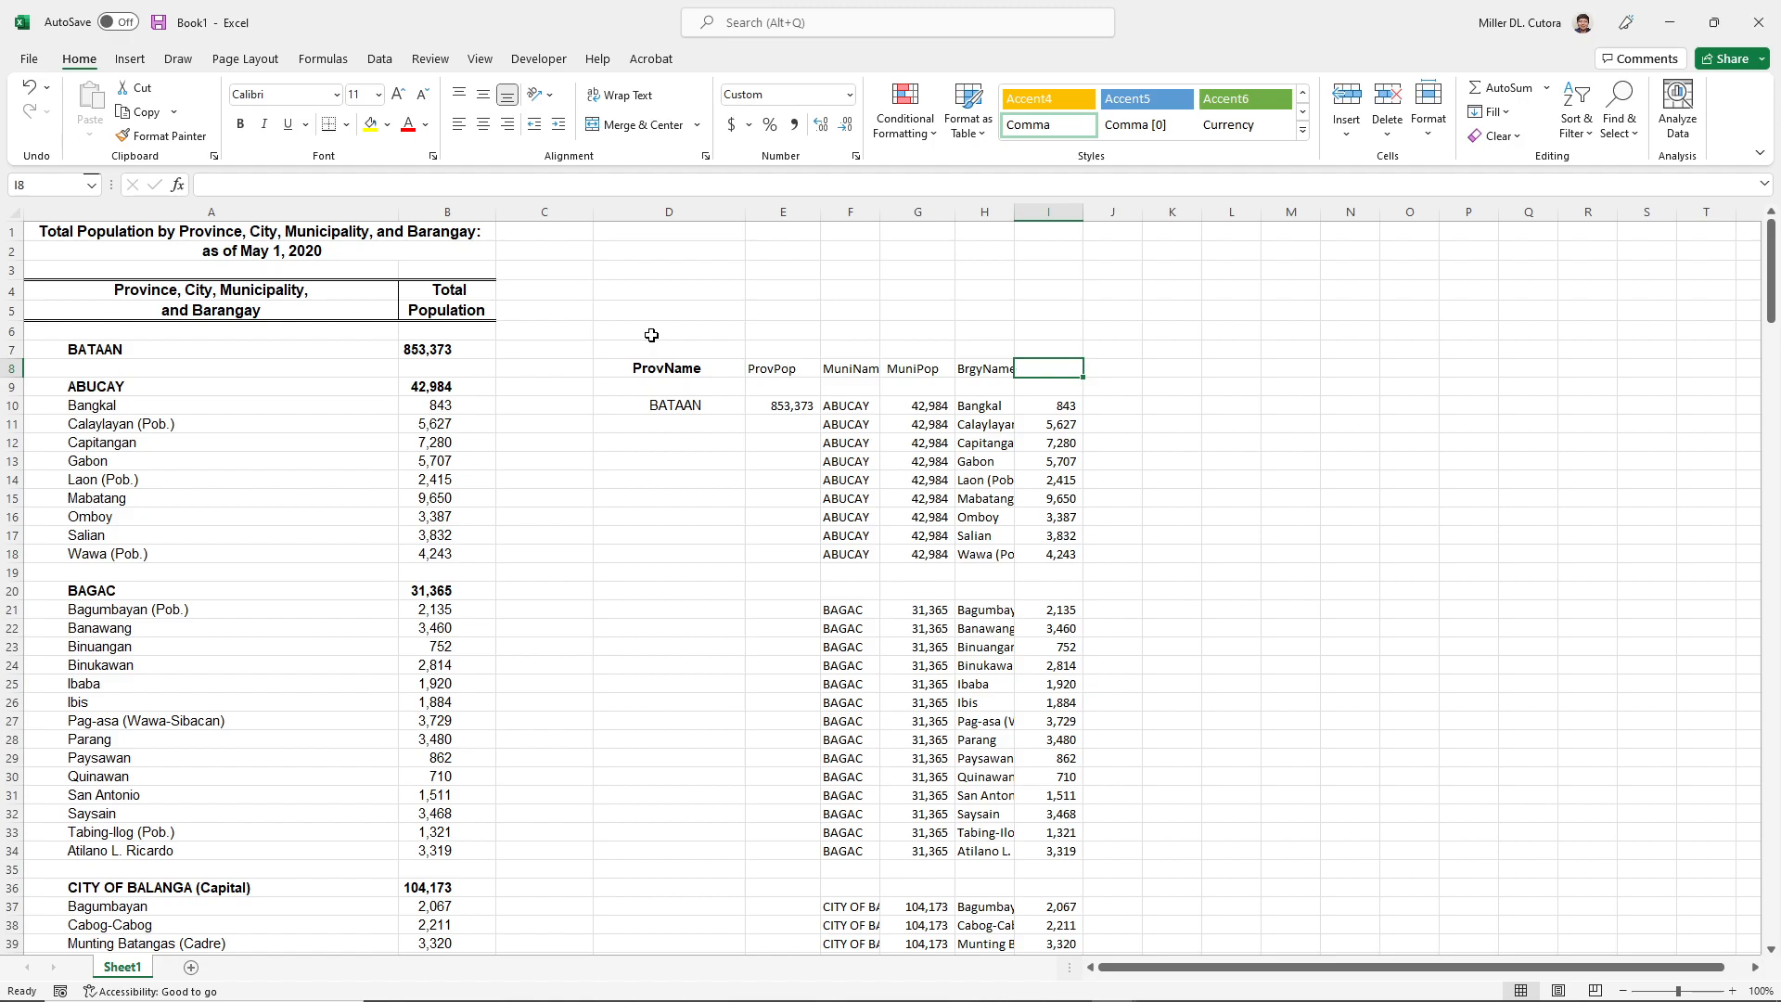
pyautogui.write('BrgyPop')
pyautogui.press('Return')
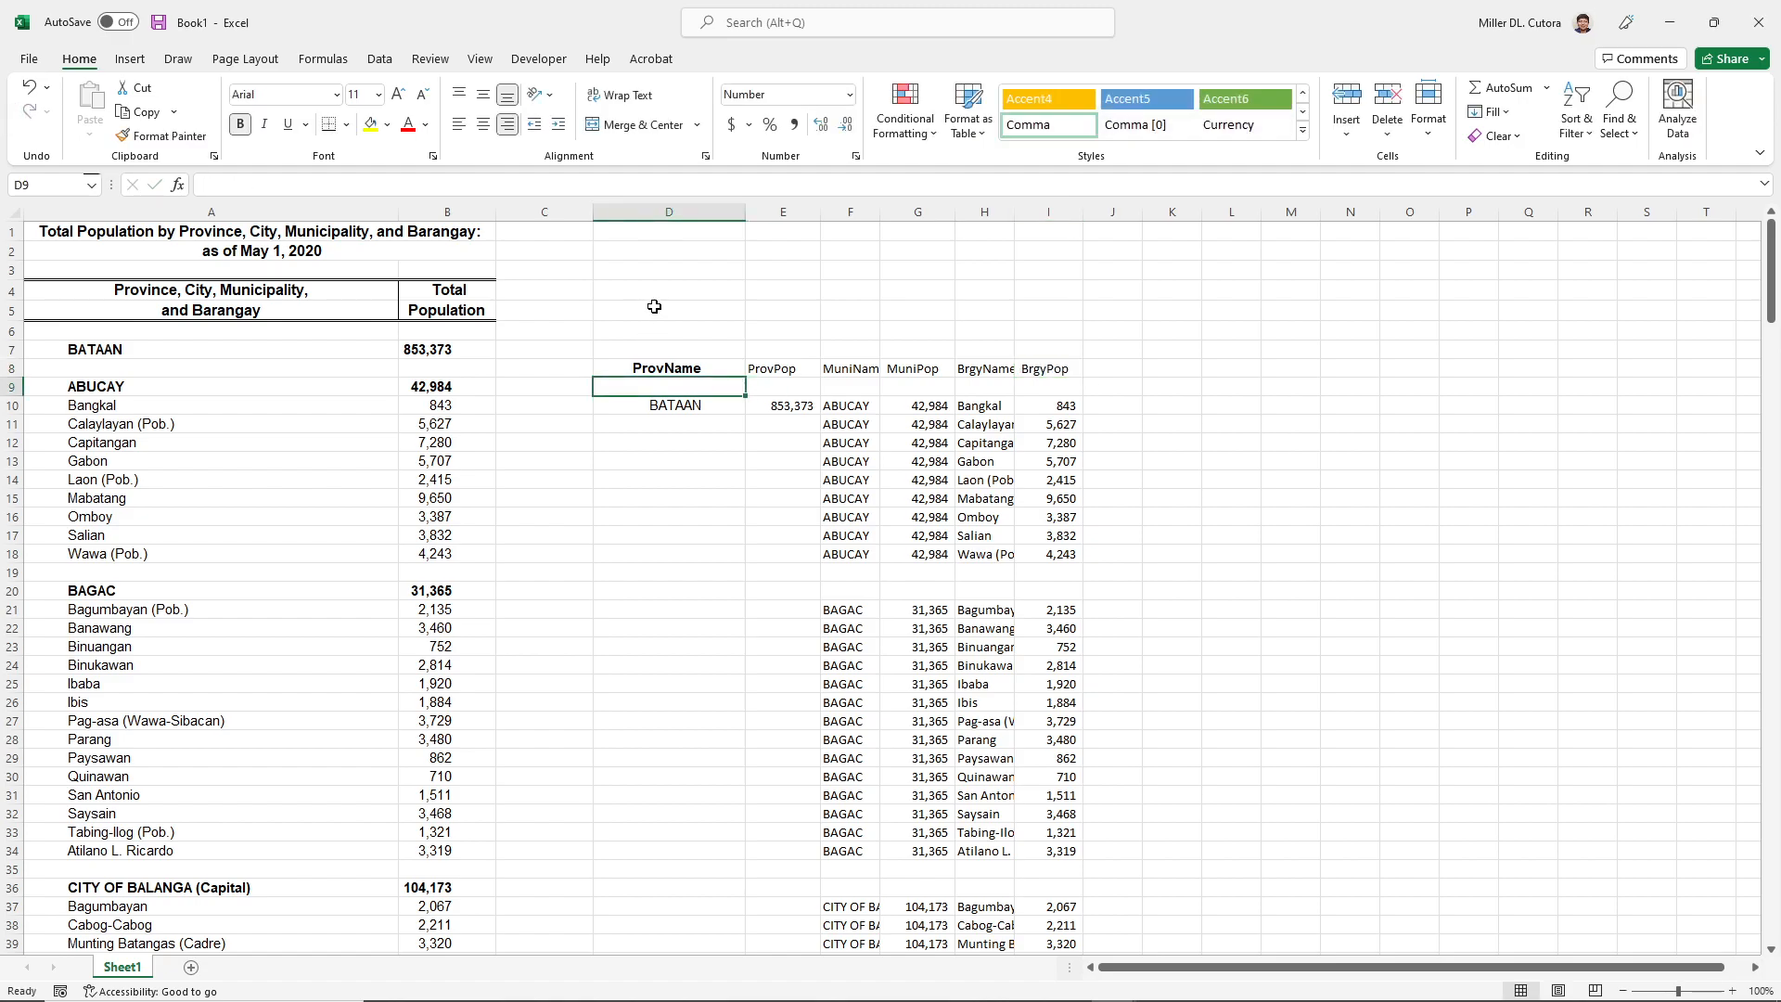
# - Delete columns A to C holding the original population list and the blank column beside it
pyautogui.moveTo(519, 211); pyautogui.dragTo(139, 230)
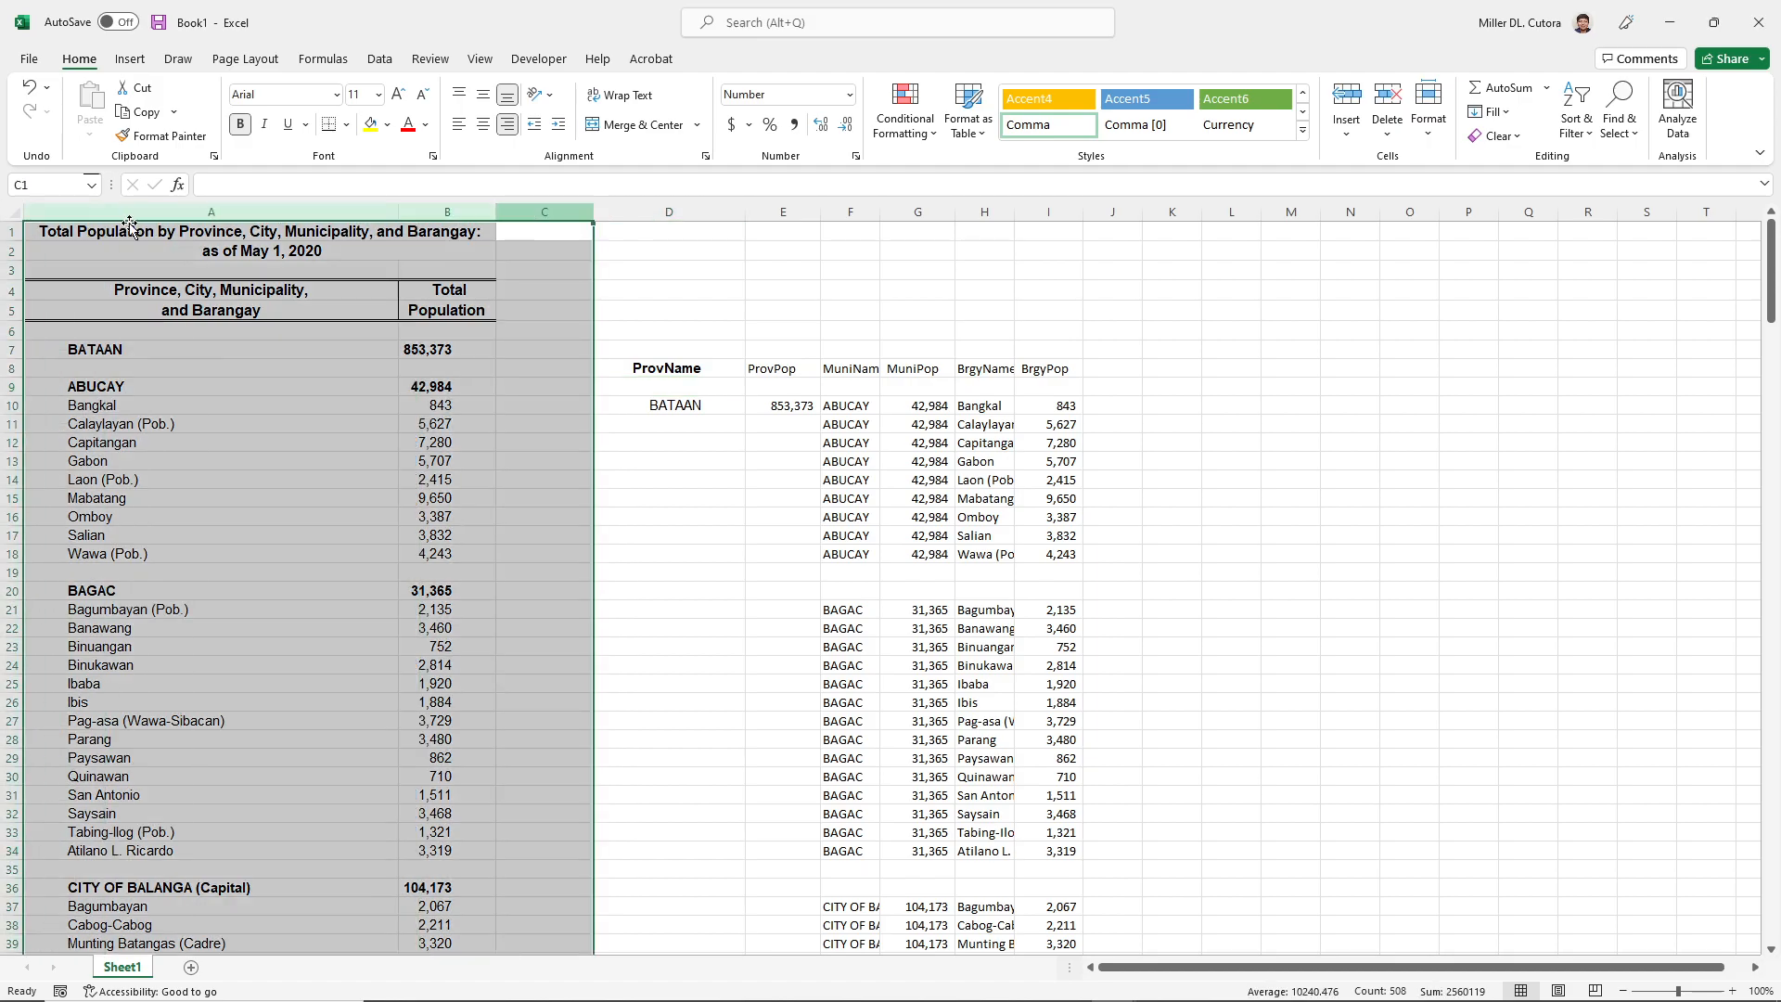
pyautogui.rightClick(144, 232)
pyautogui.click(190, 437)
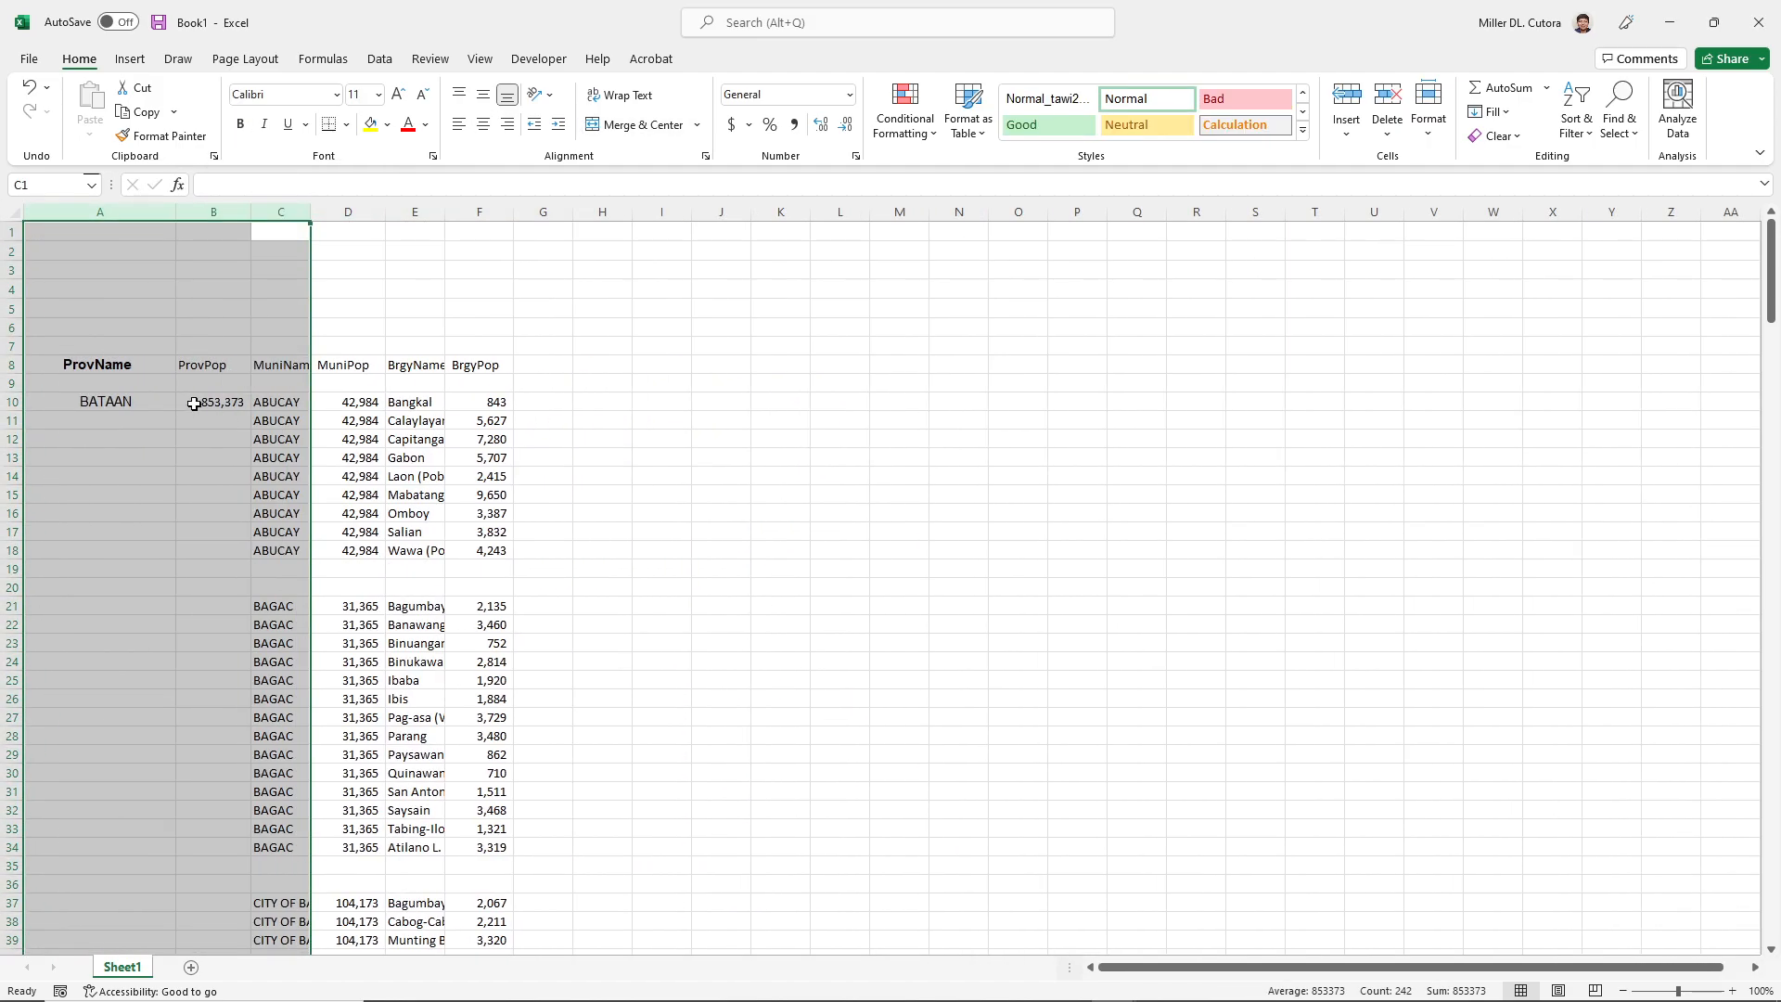
pyautogui.click(106, 405)
pyautogui.moveTo(108, 404); pyautogui.dragTo(205, 401)
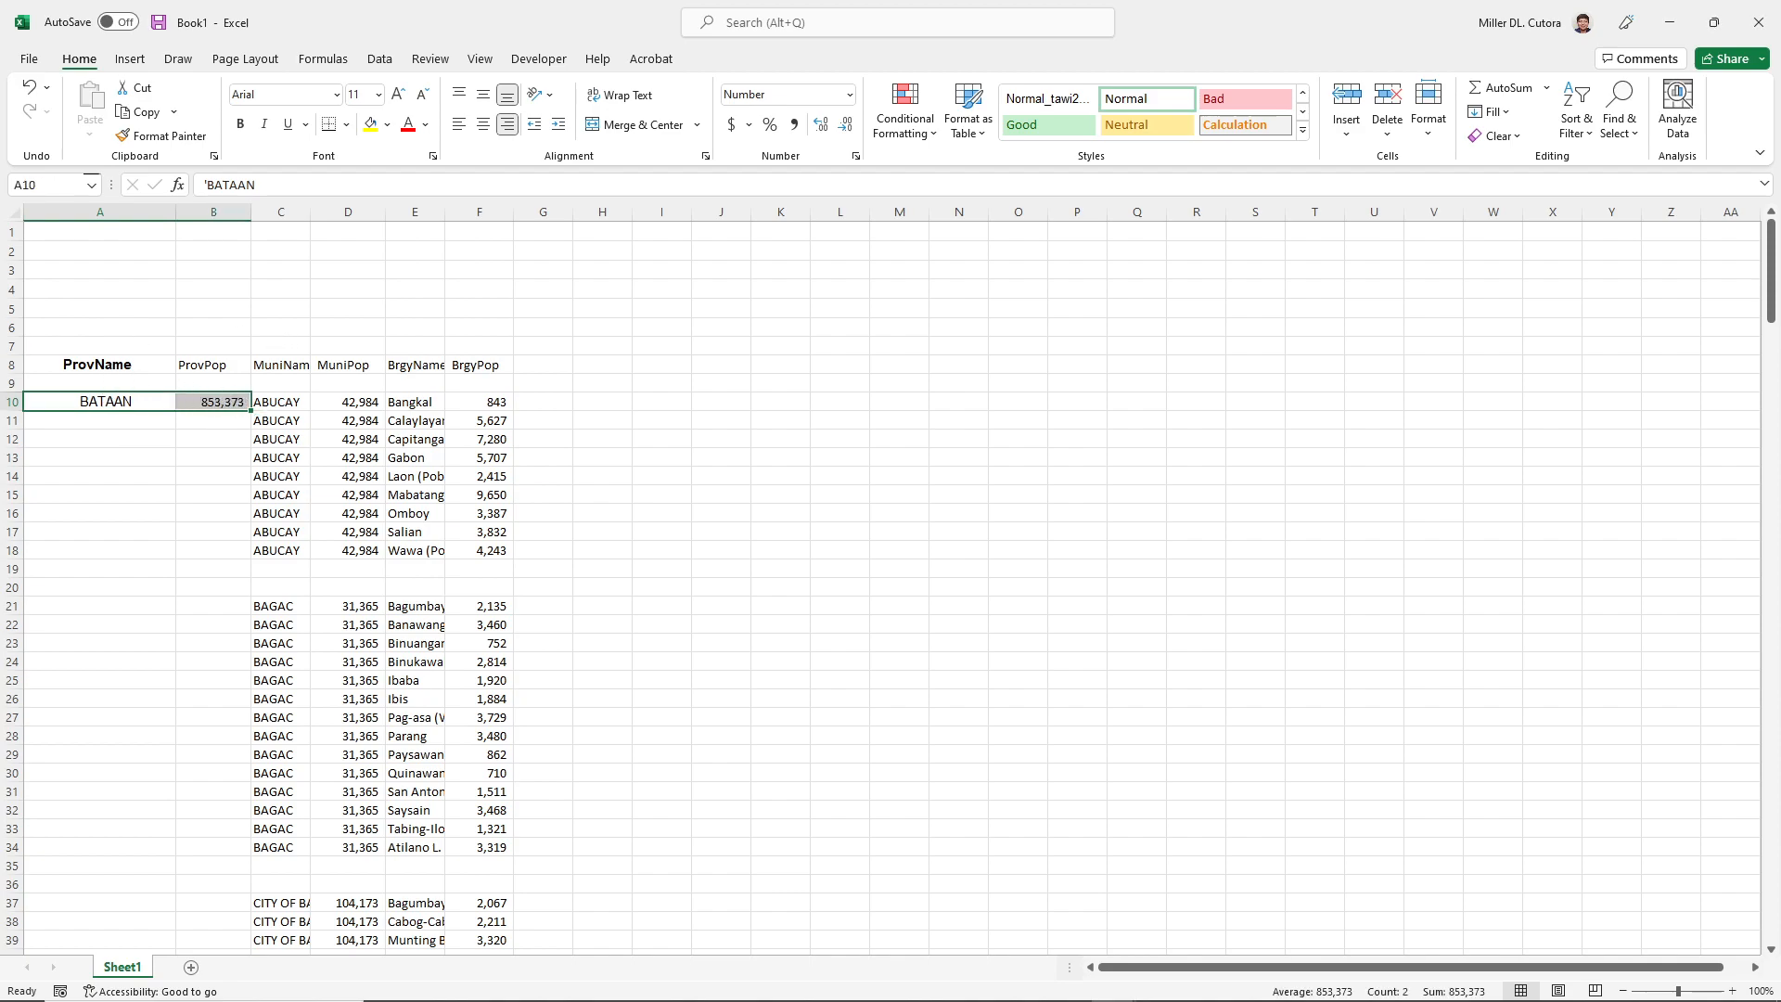
pyautogui.click(232, 479)
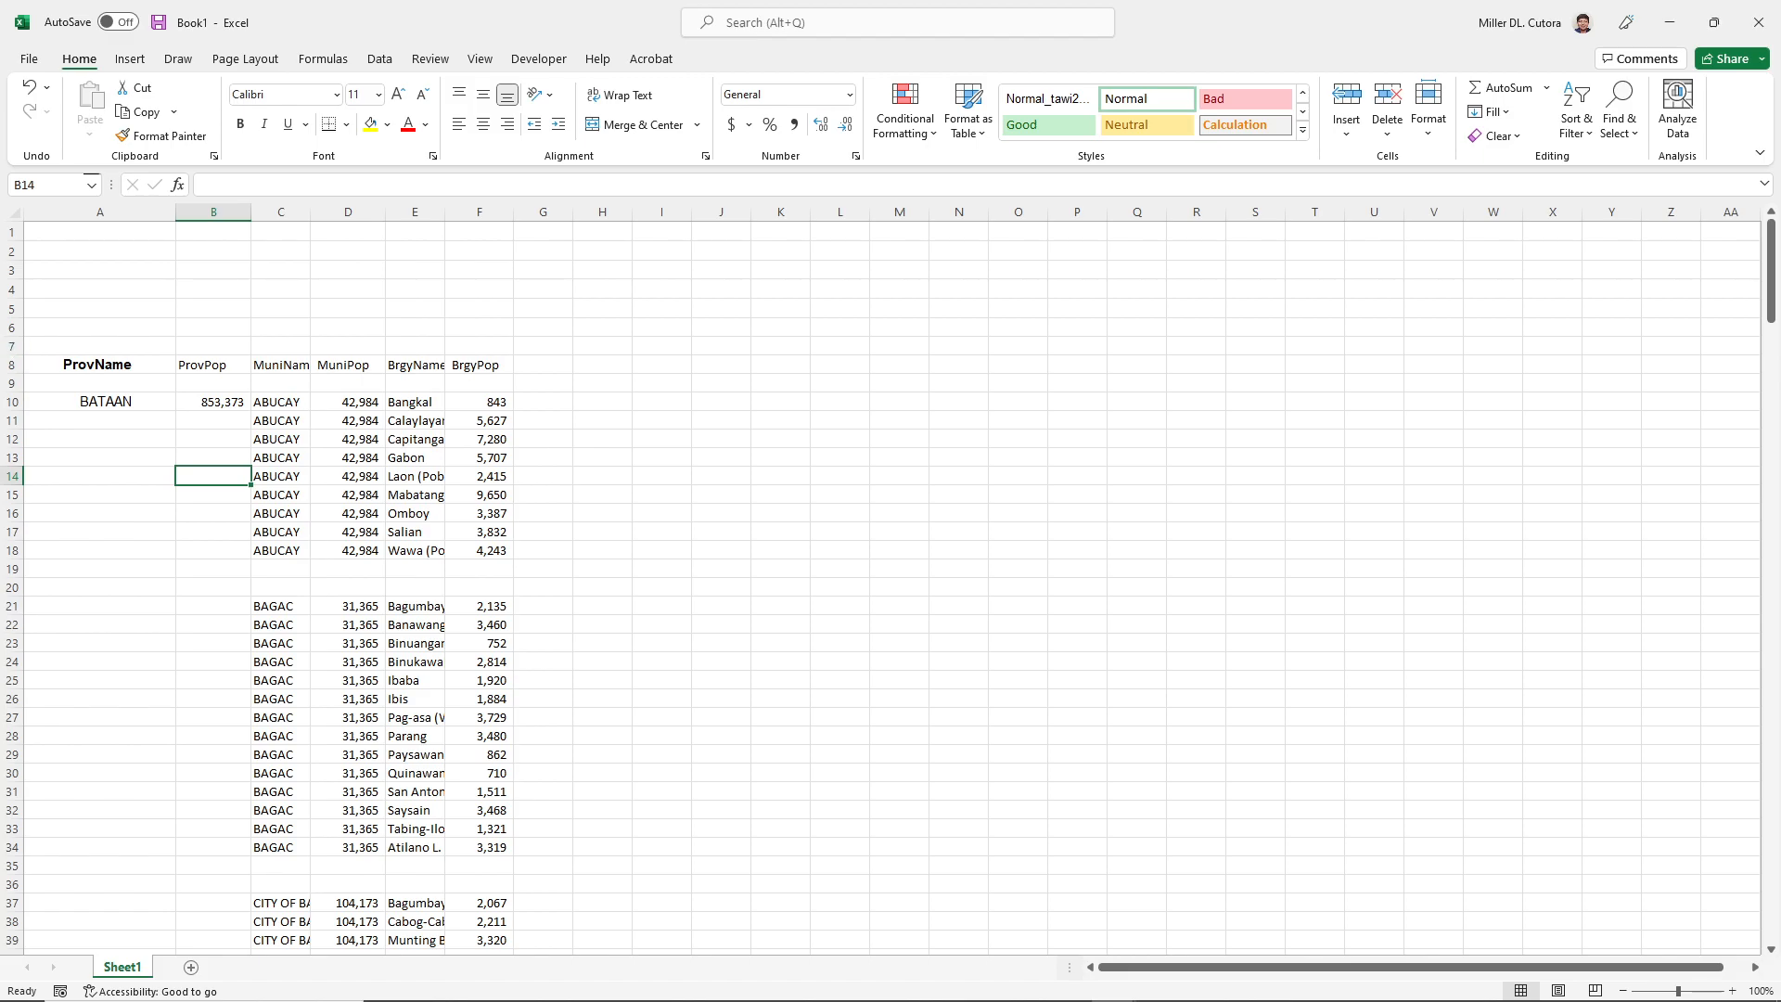
pyautogui.click(91, 365)
pyautogui.hotkey('ctrl', 'shift', 'Right')
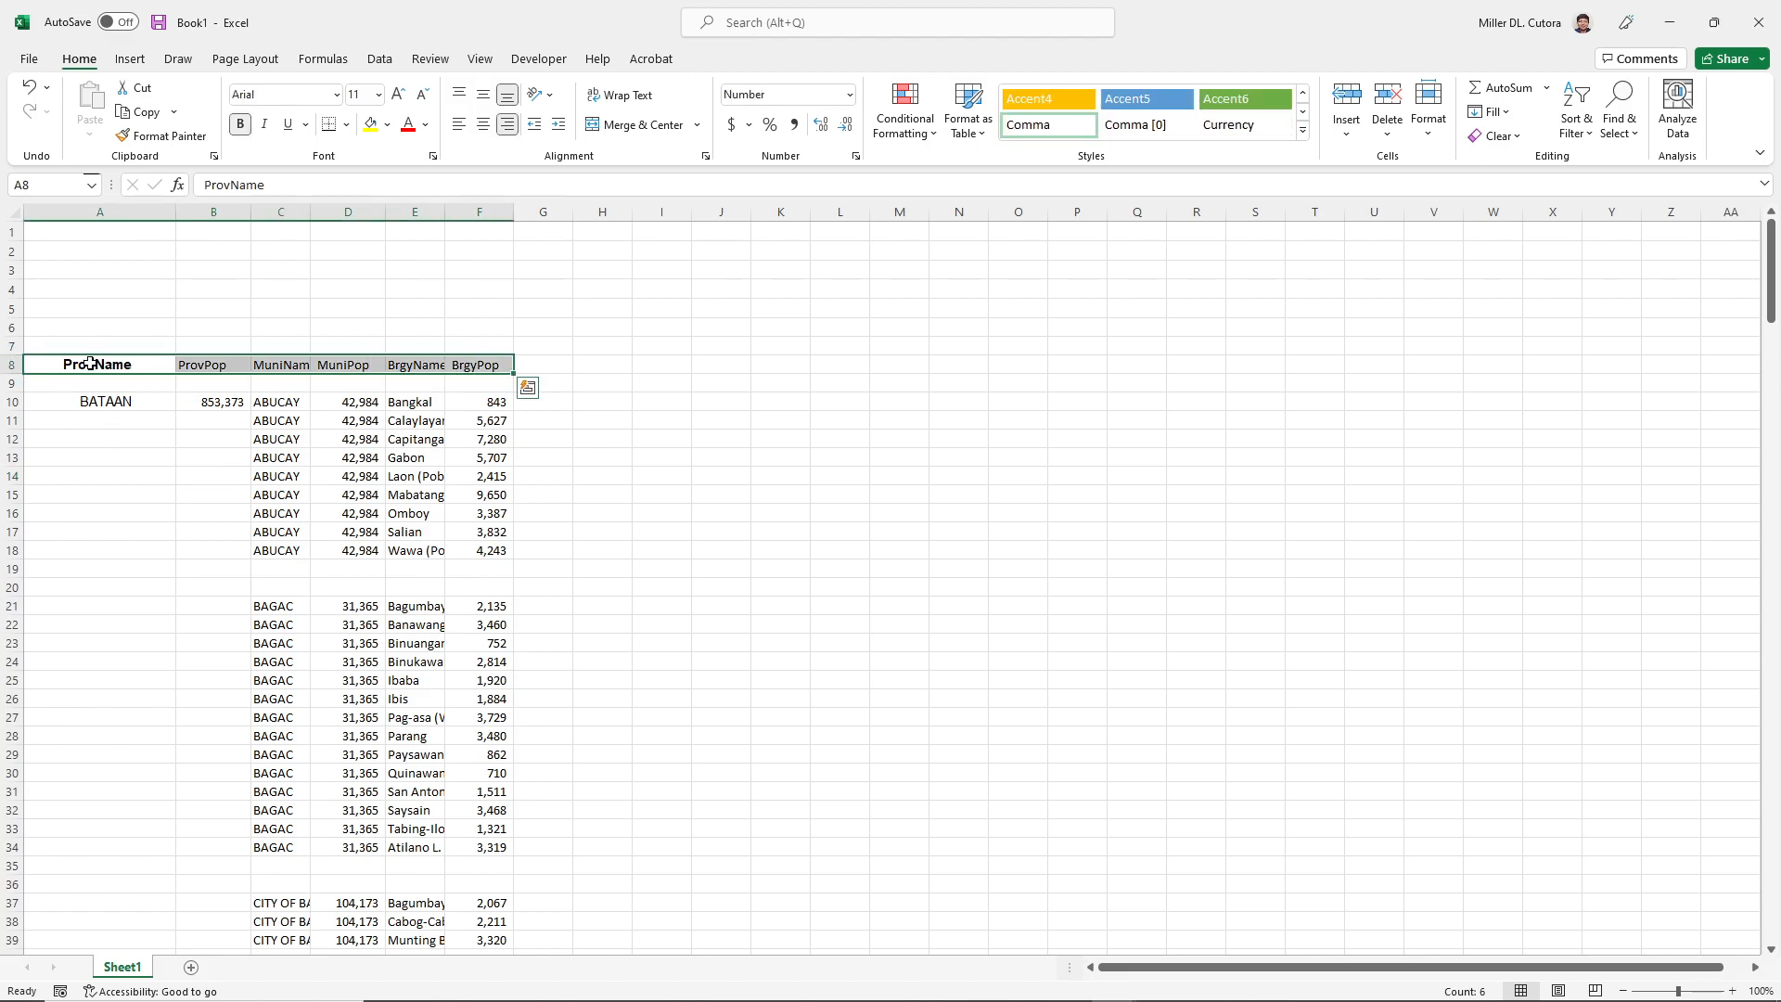
# - Try to sort entire columns A to F from A to Z by the first column, and undo the sort
pyautogui.moveTo(91, 216); pyautogui.dragTo(469, 214)
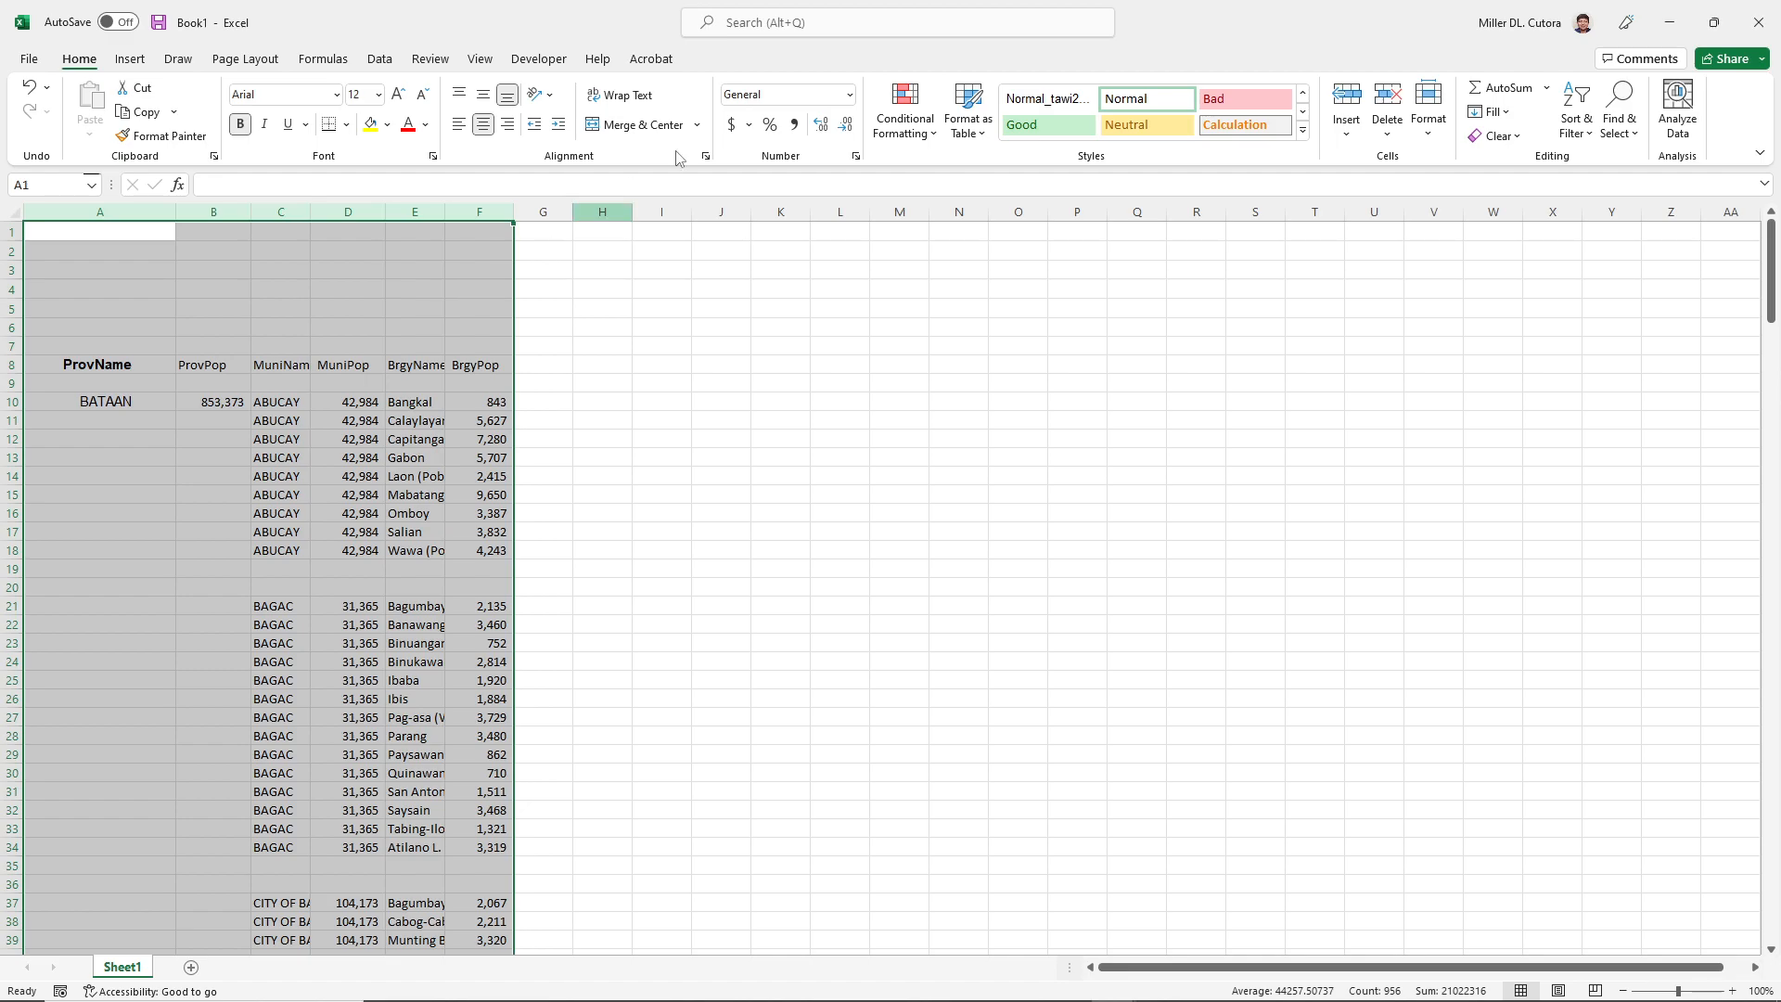
pyautogui.click(379, 59)
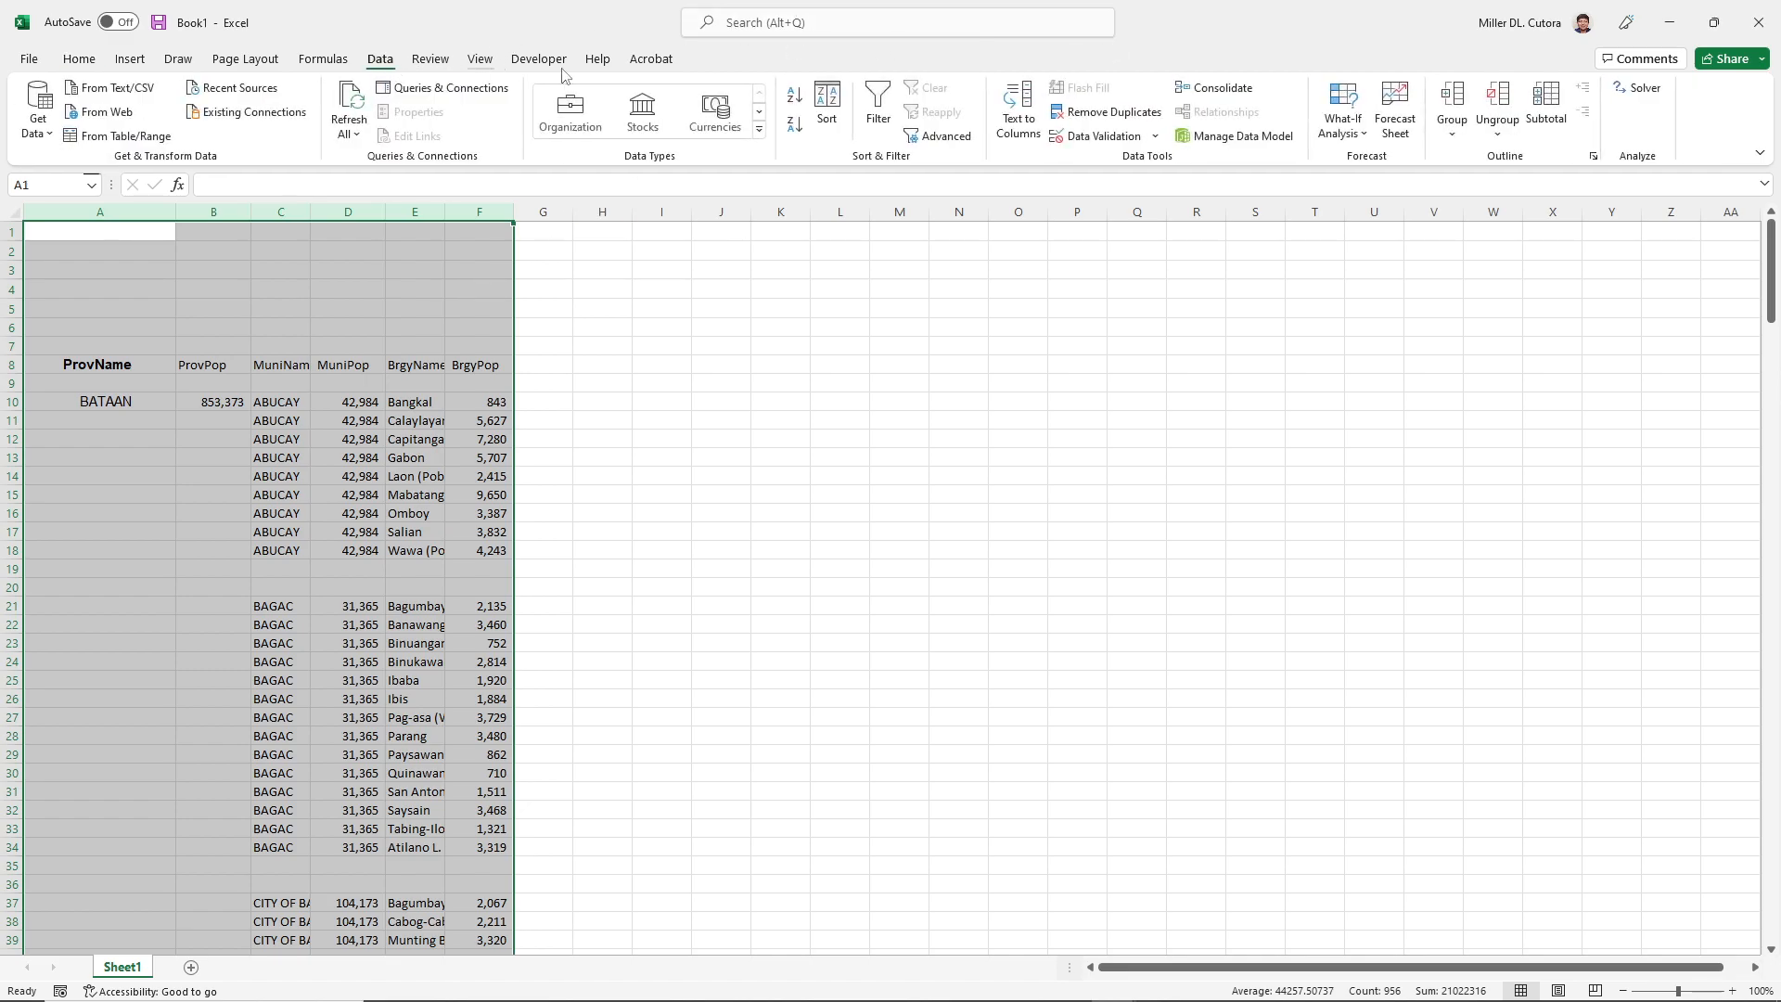
pyautogui.click(795, 96)
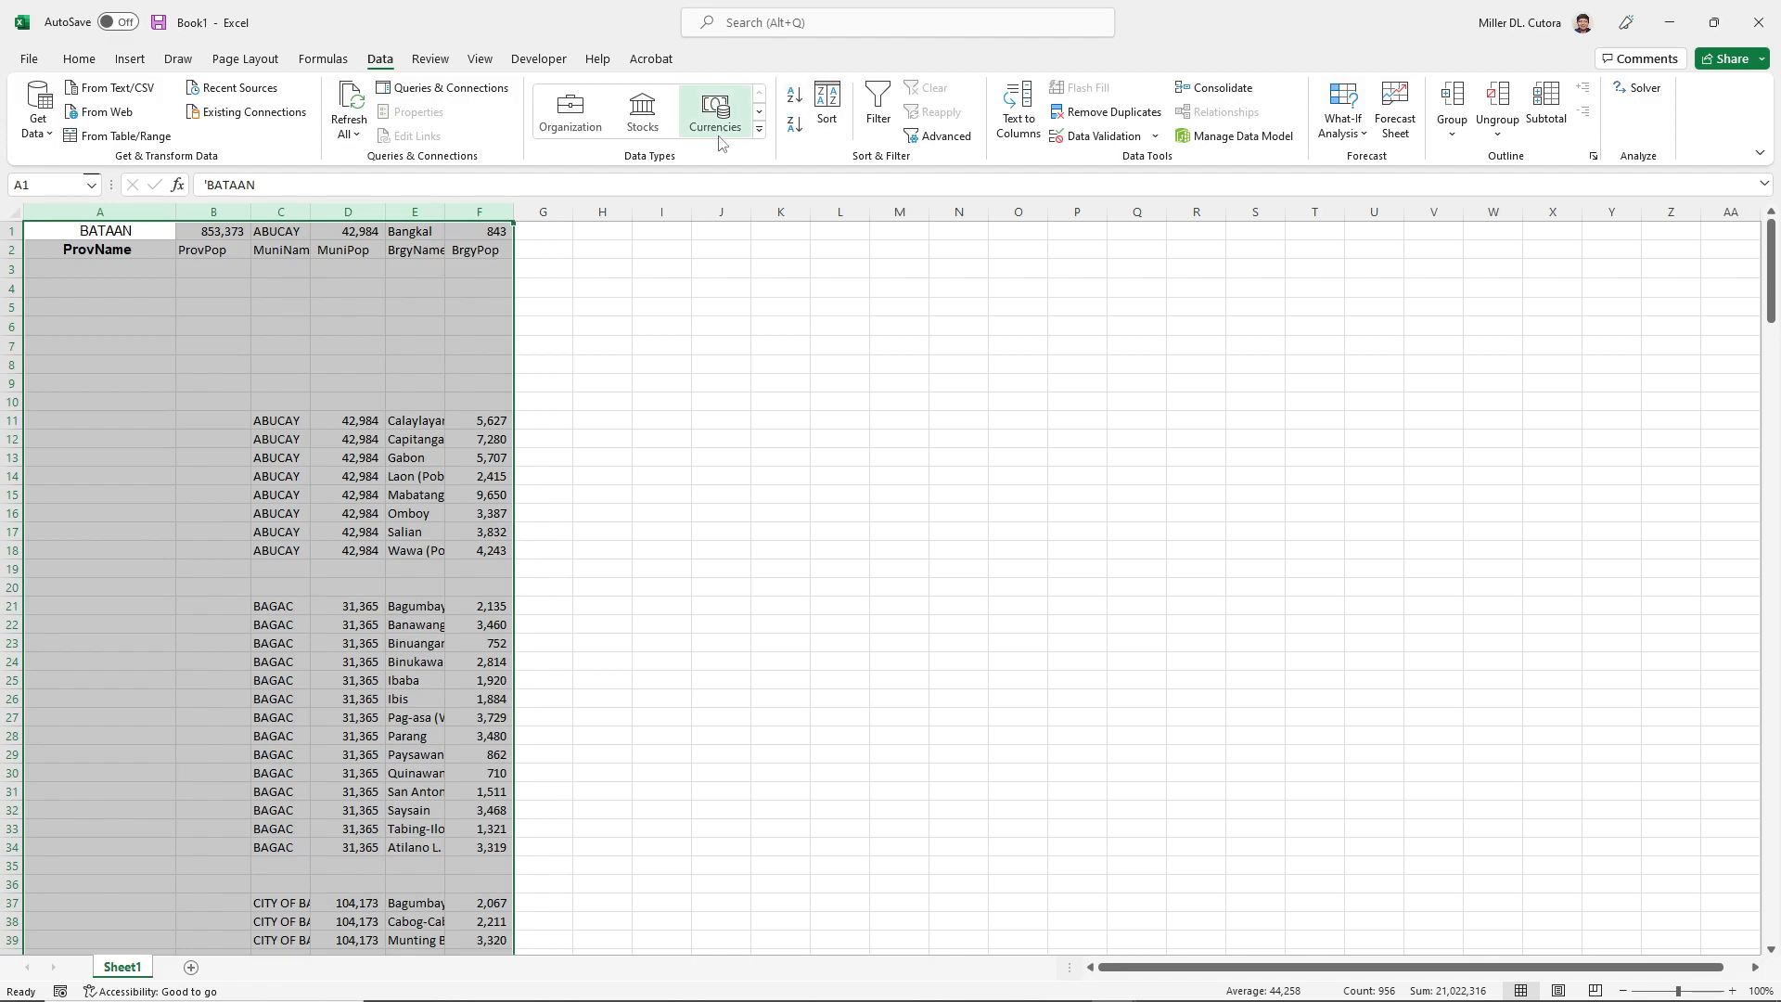
pyautogui.click(825, 106)
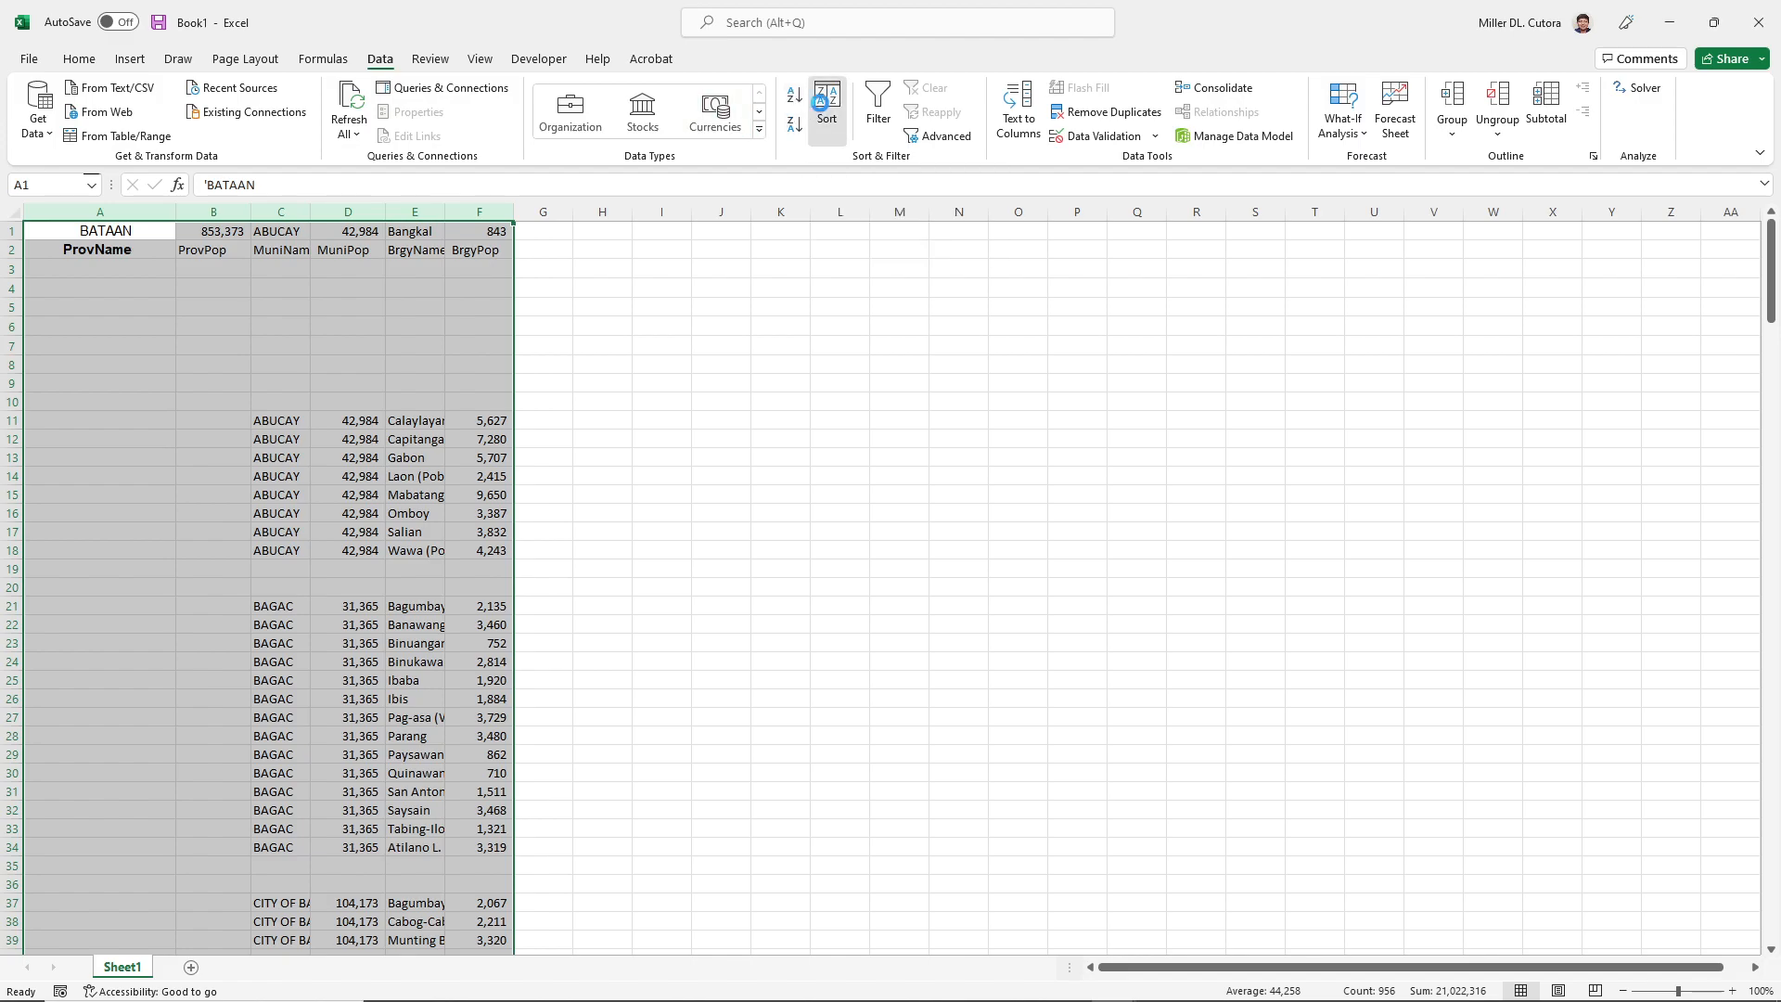
pyautogui.click(377, 458)
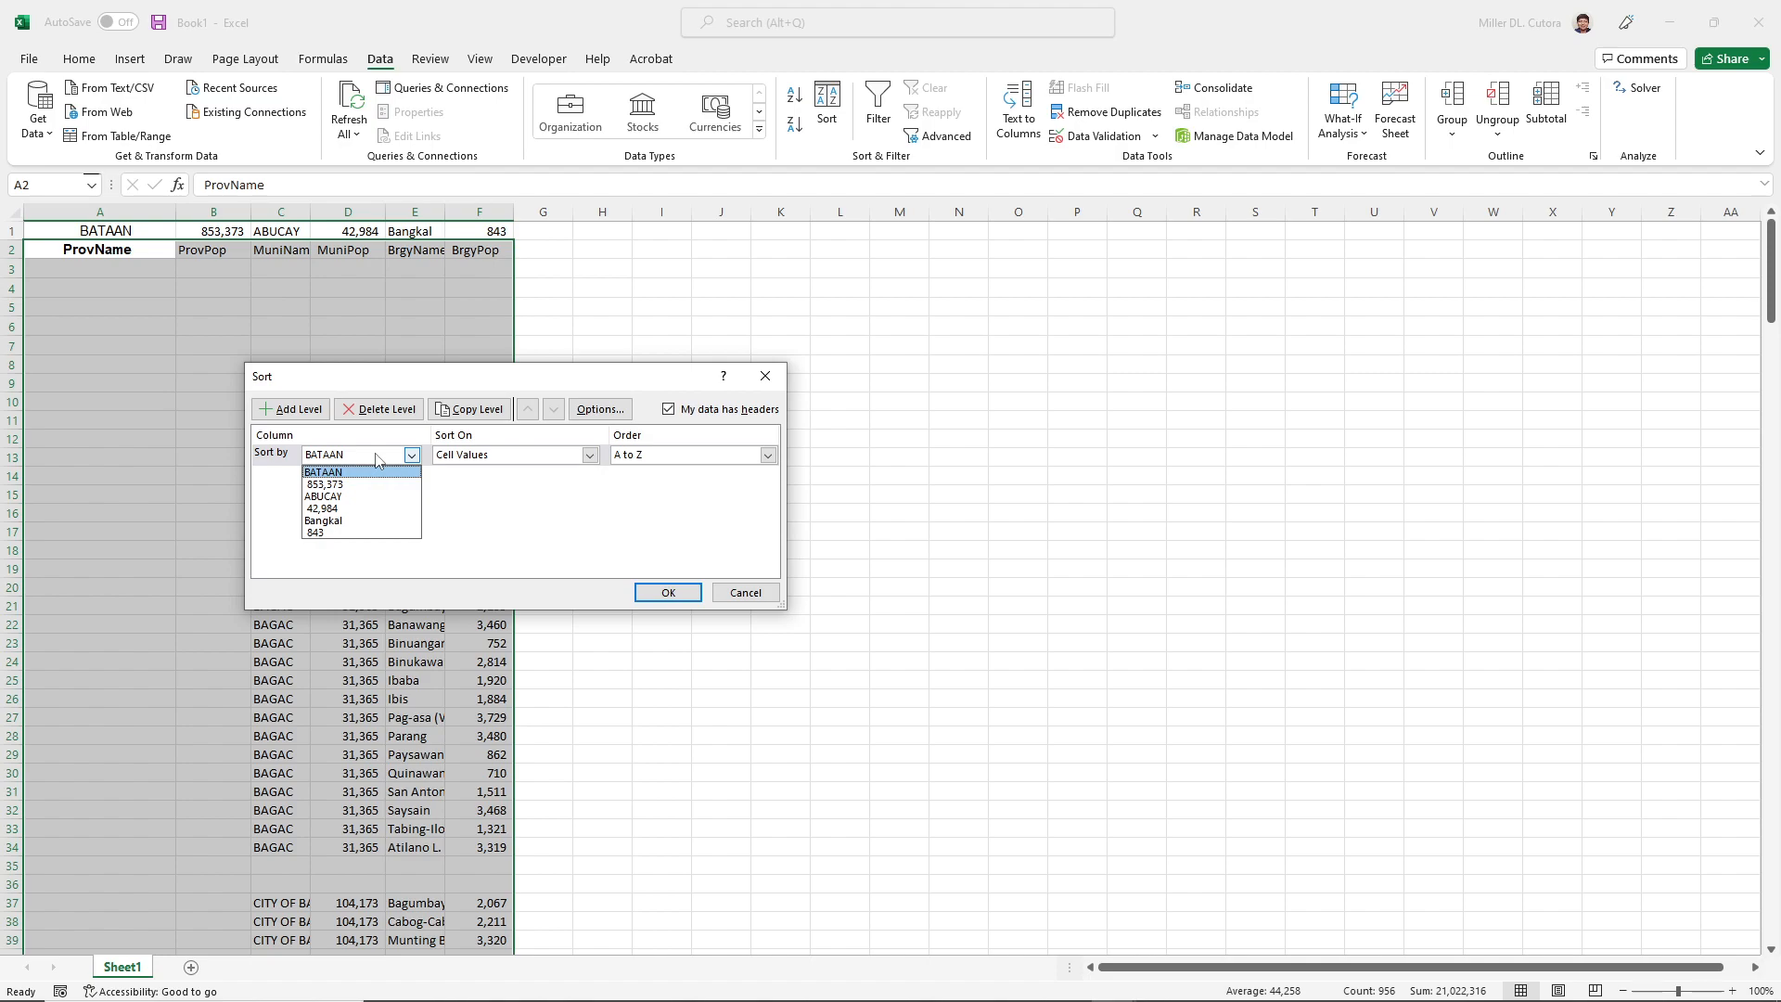
pyautogui.click(377, 471)
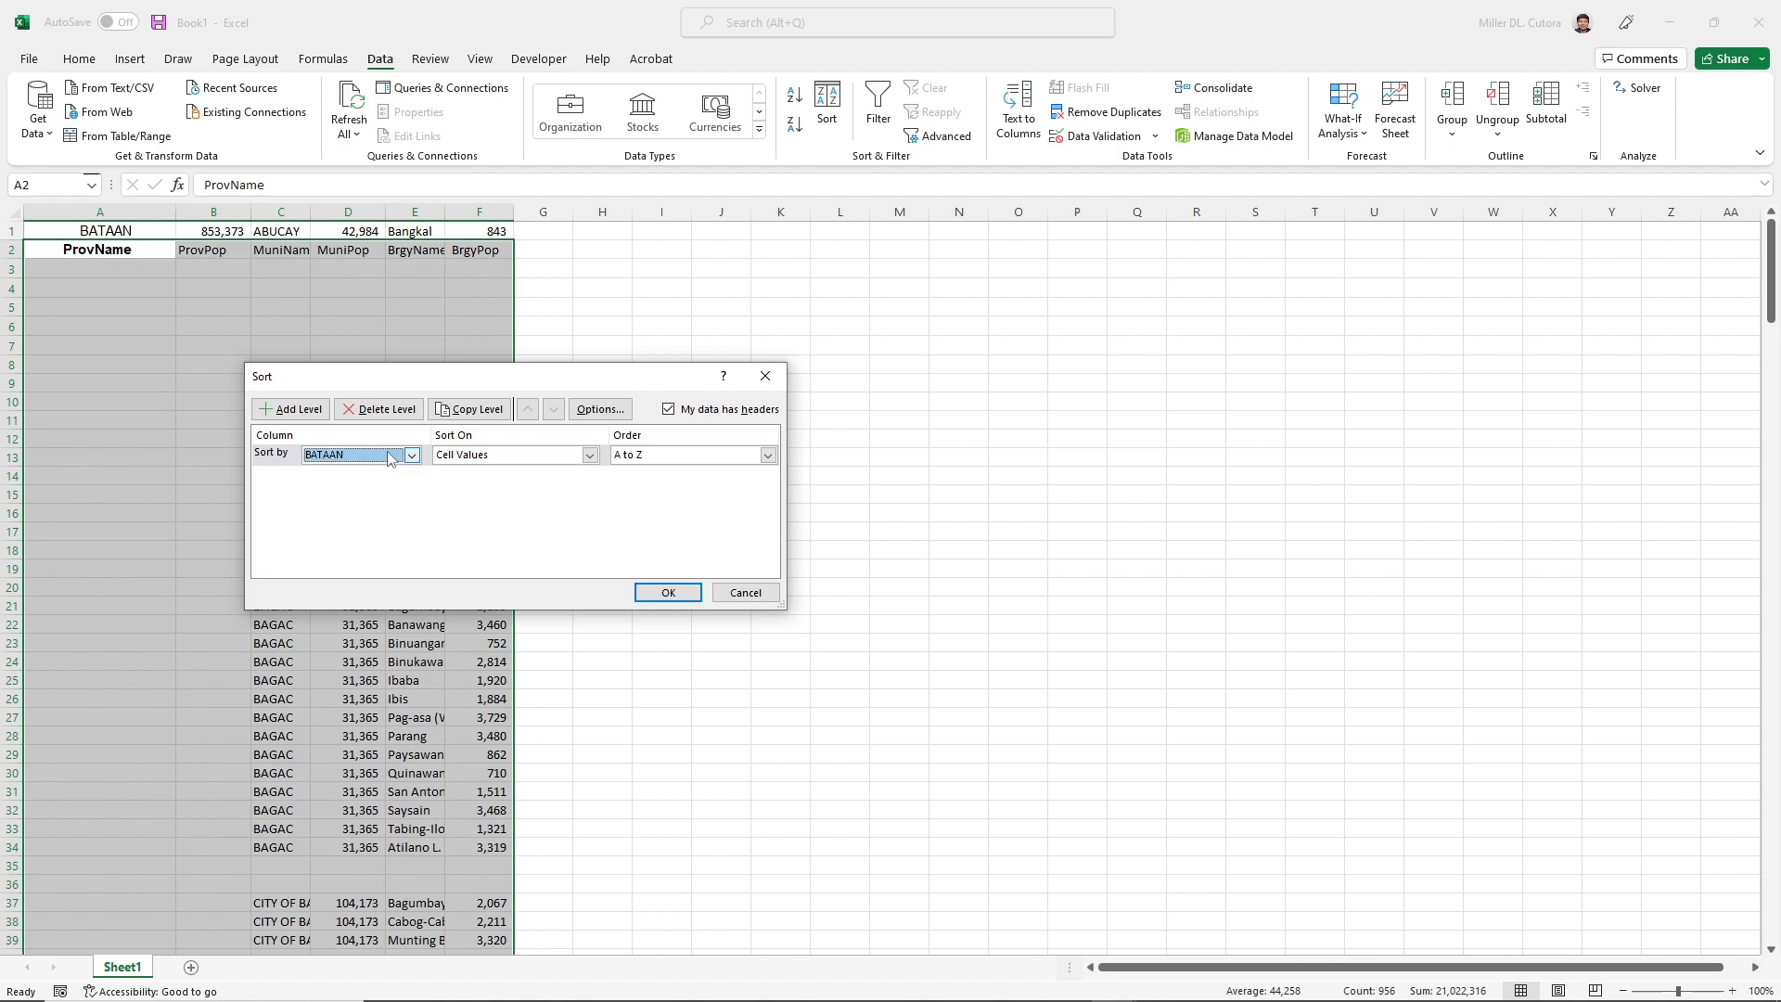
pyautogui.press('Return')
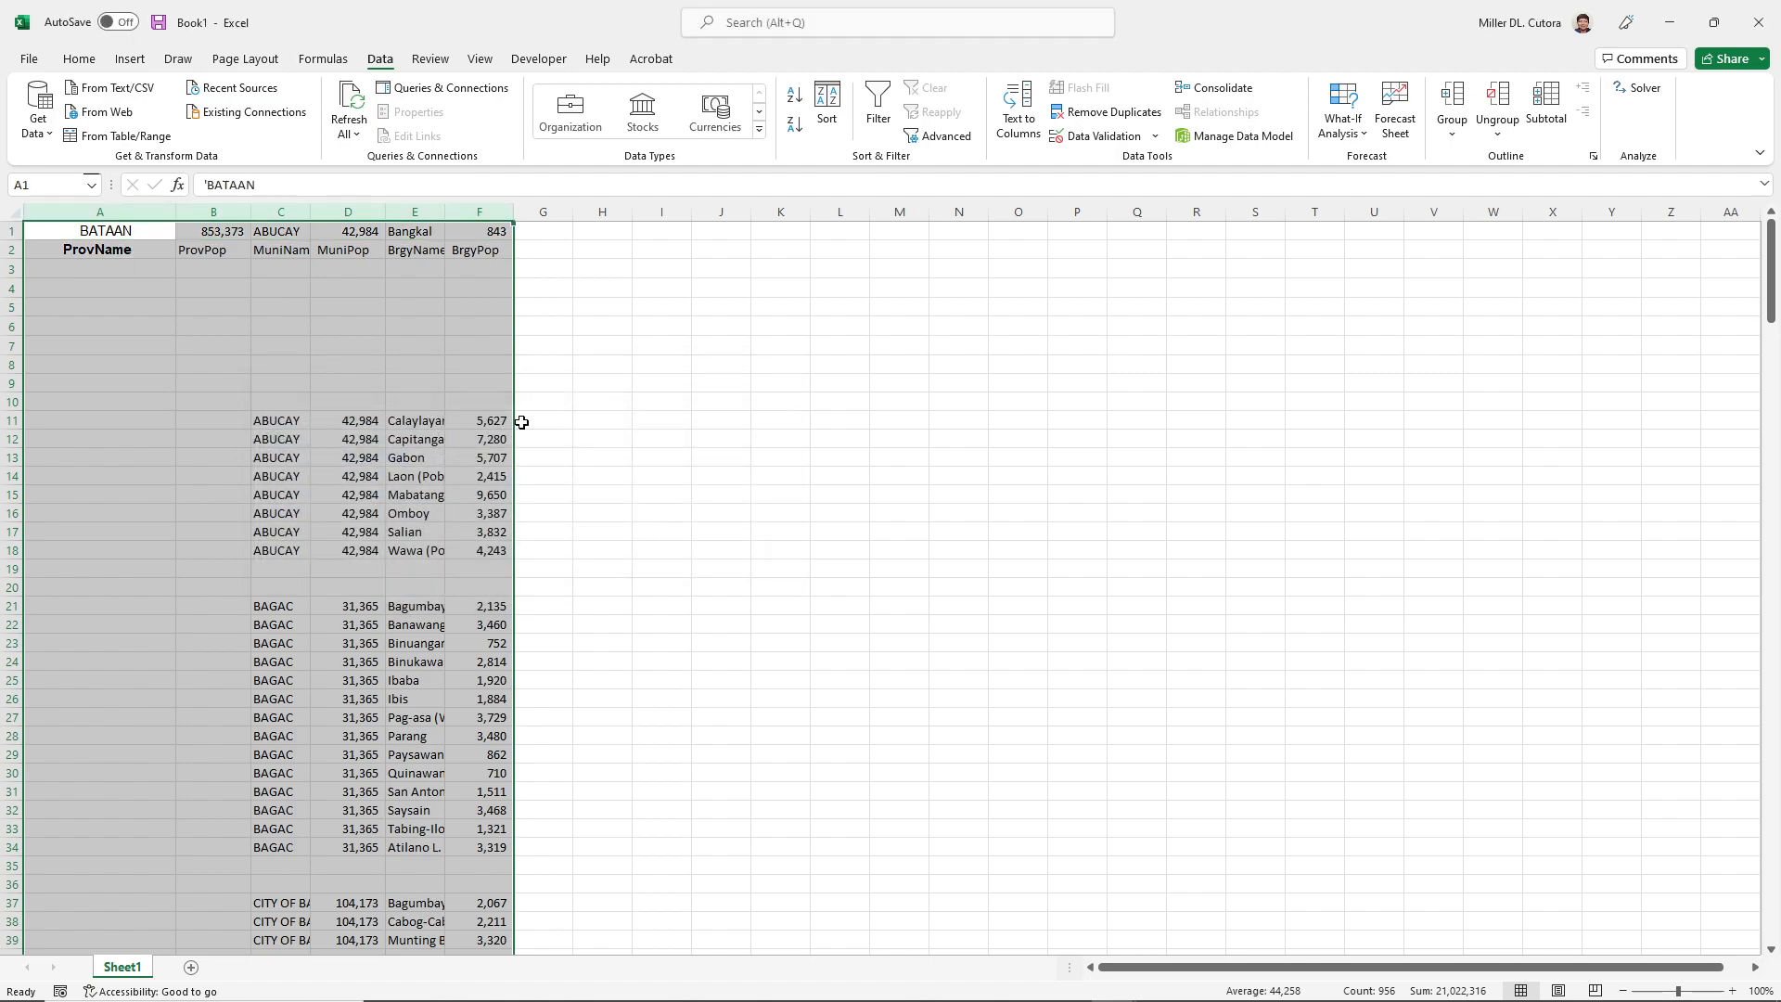
pyautogui.hotkey('ctrl', 'z')
# - Start a custom sort on the table range A8:F269, treating its first row as headers
pyautogui.click(93, 369)
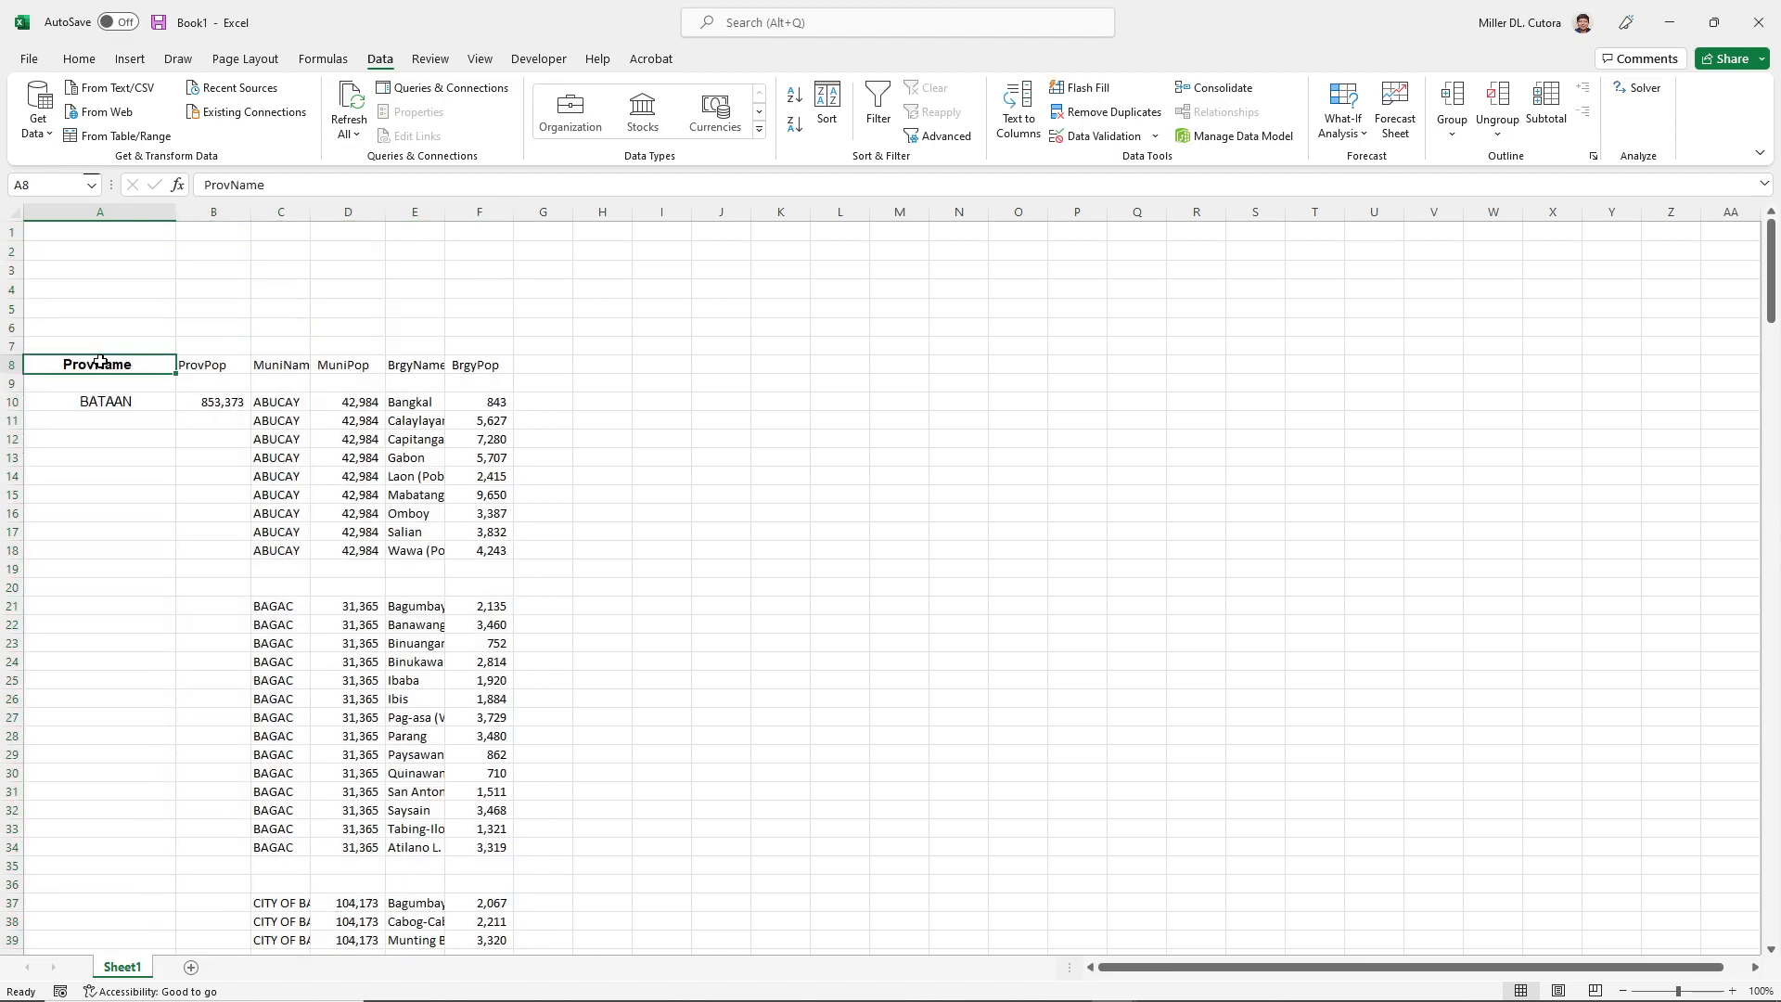
pyautogui.moveTo(85, 364); pyautogui.dragTo(455, 991)
pyautogui.moveTo(455, 990); pyautogui.dragTo(490, 839)
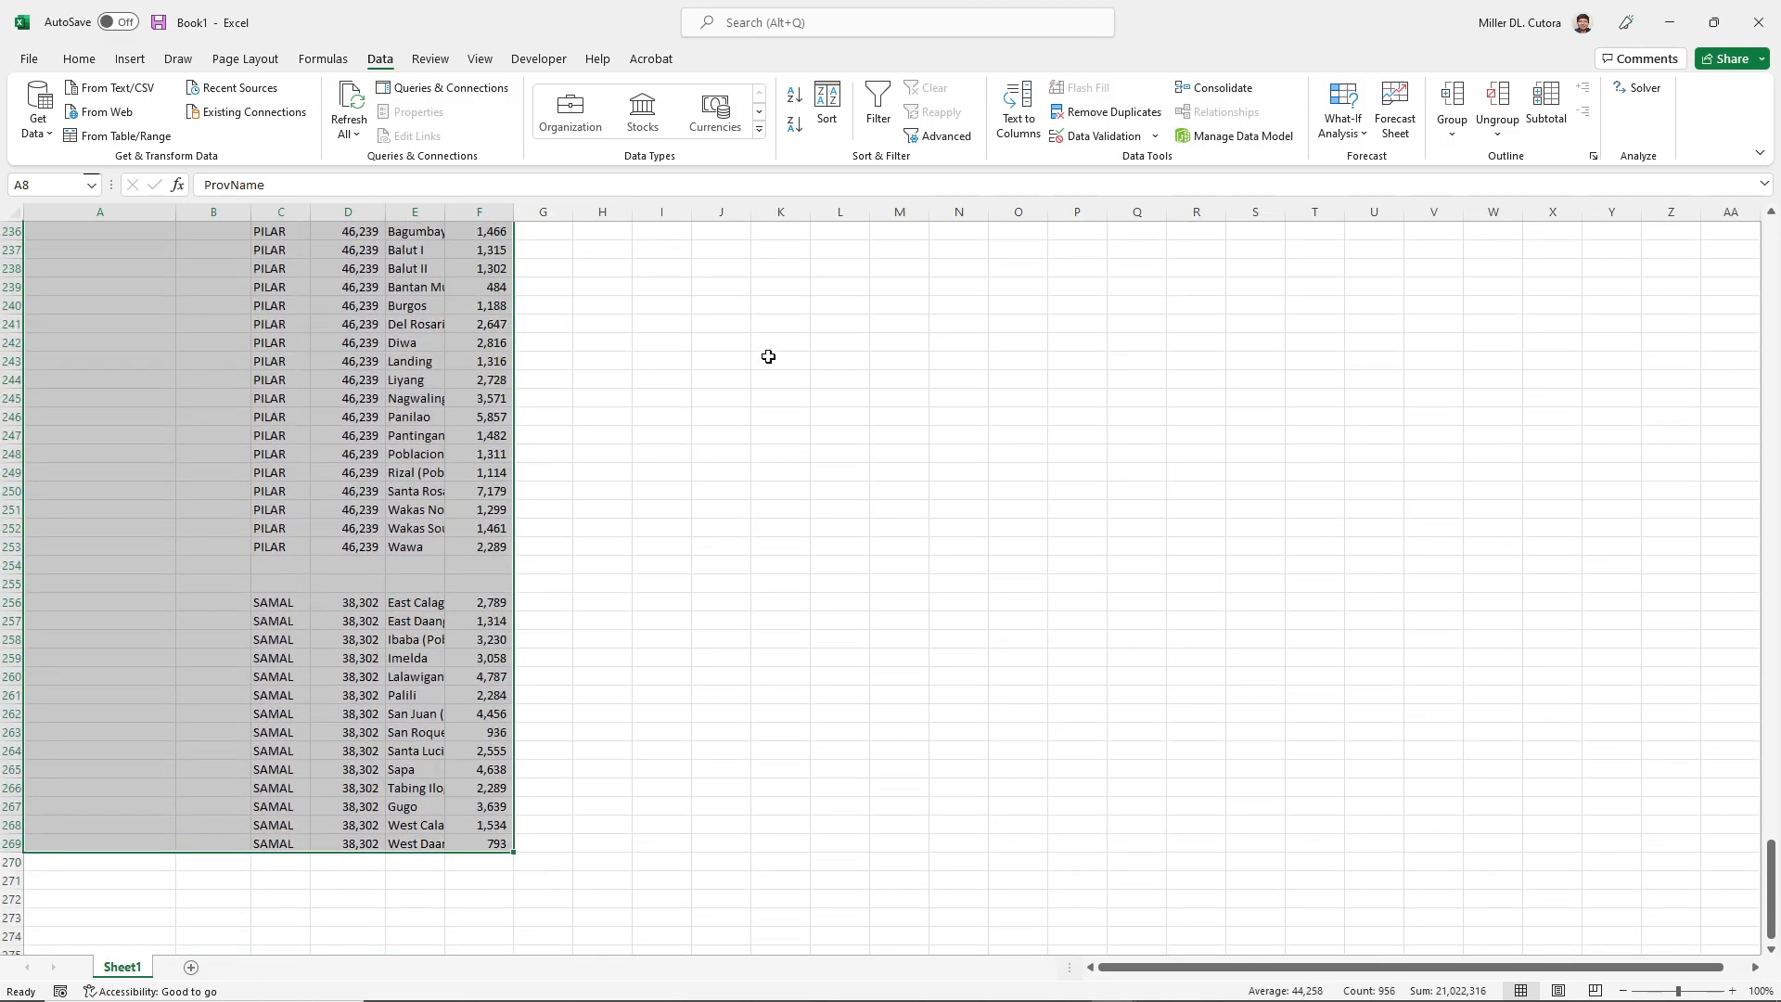
pyautogui.click(827, 107)
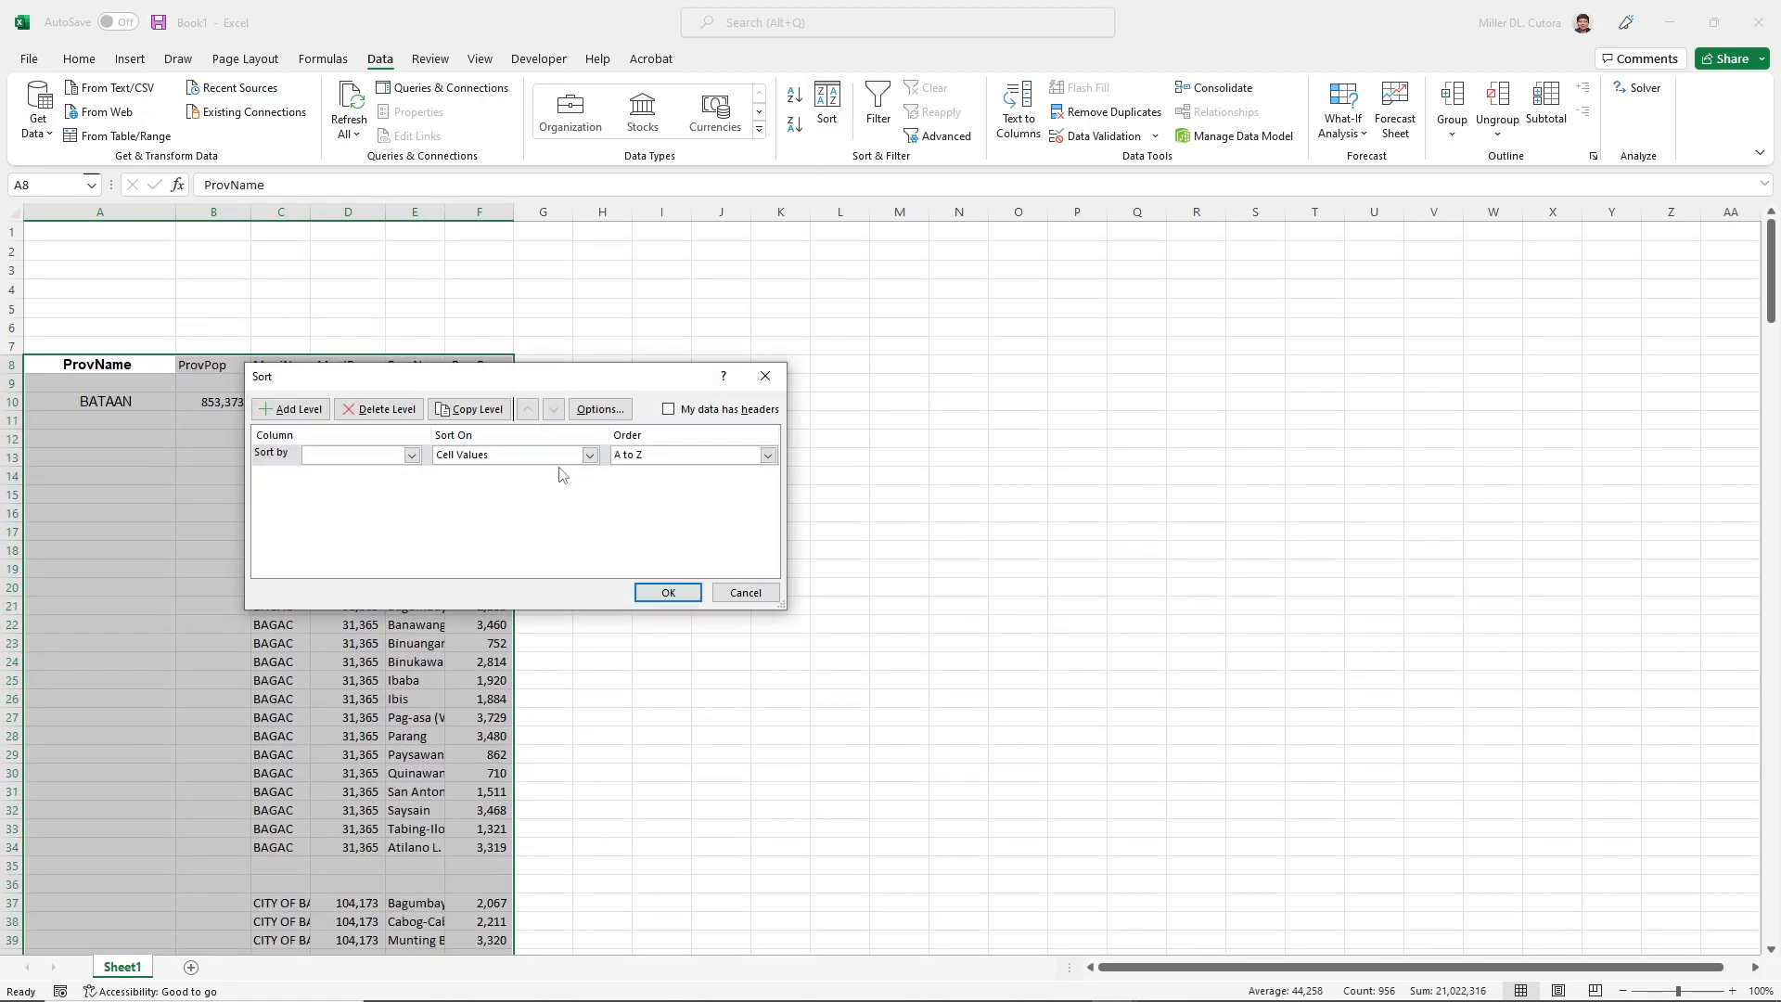
pyautogui.click(411, 455)
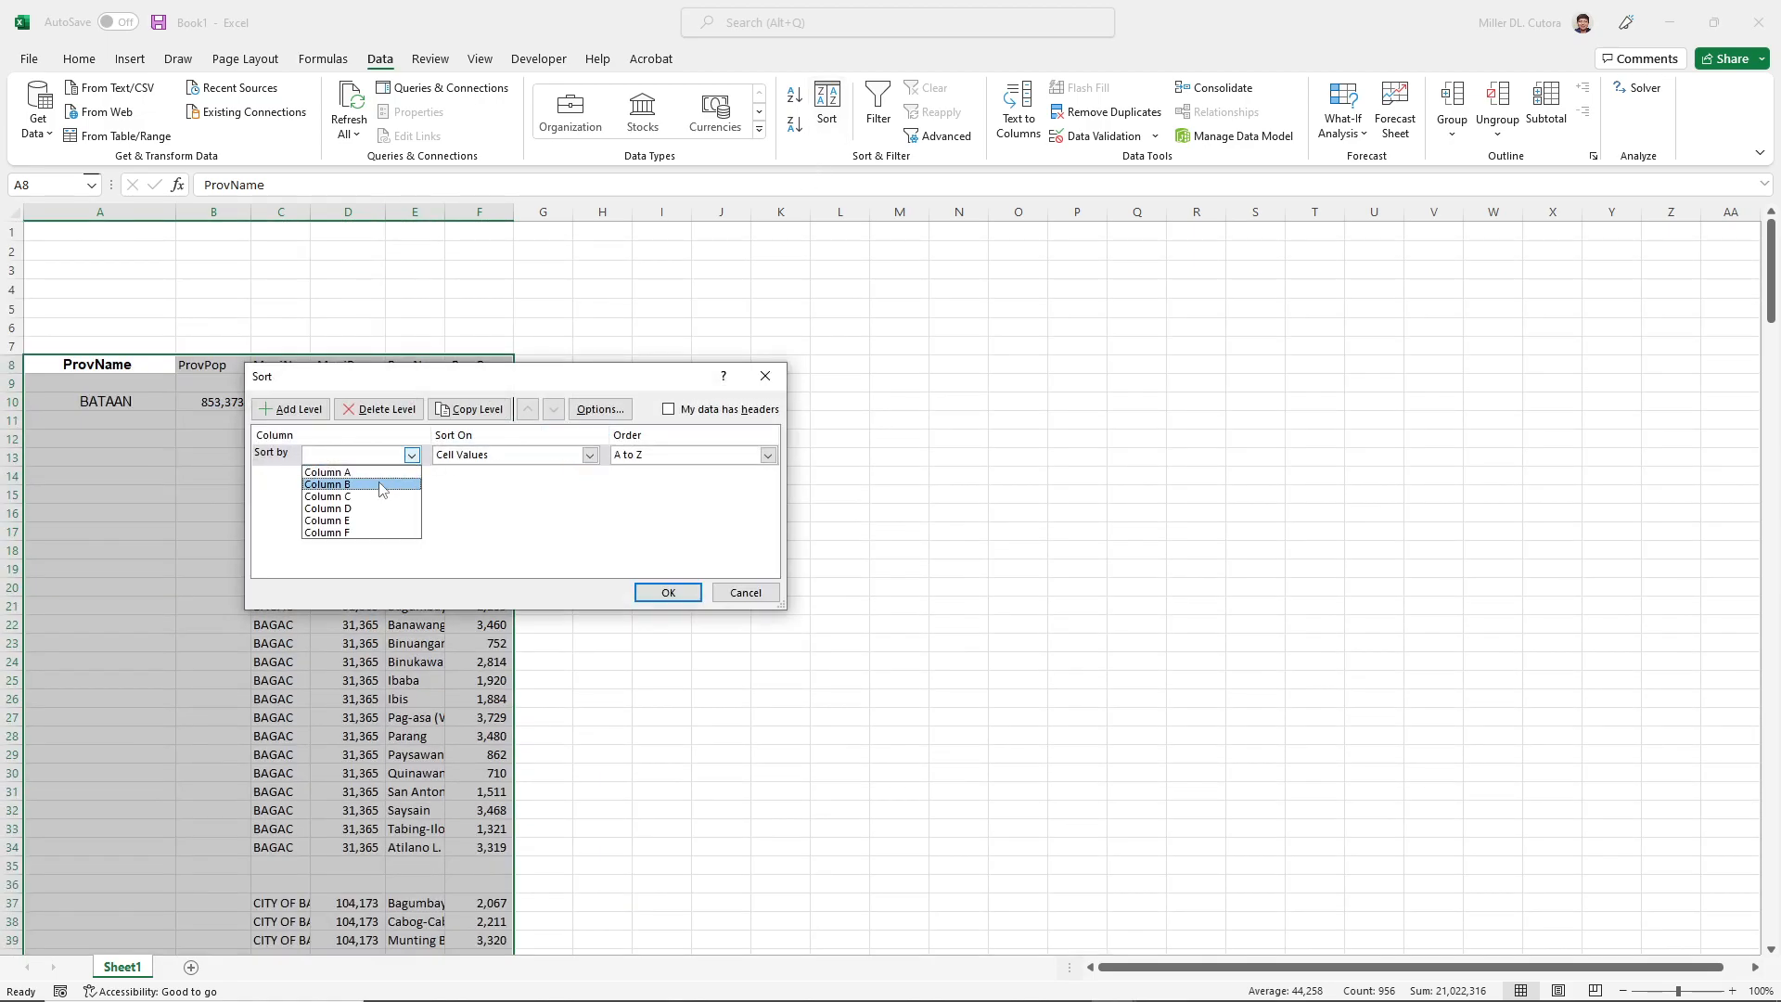
pyautogui.click(684, 414)
pyautogui.click(683, 414)
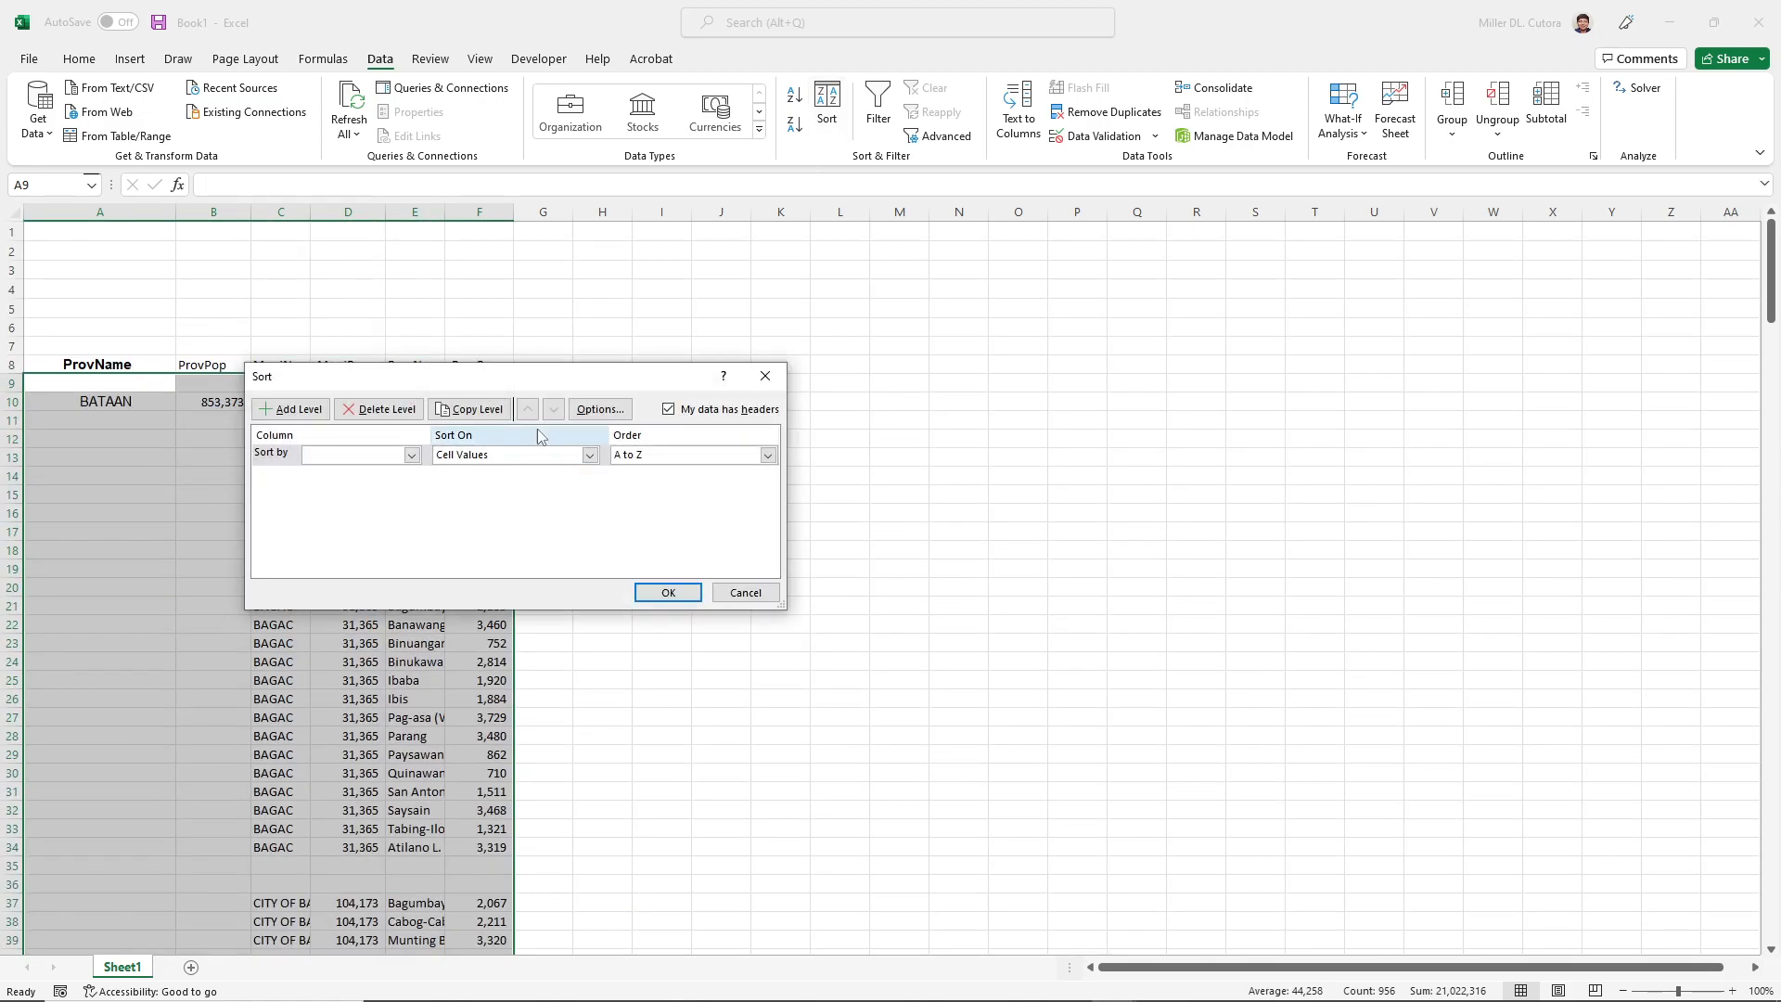
# - Sort the table rows by BrgyName on cell values from A to Z
pyautogui.click(411, 455)
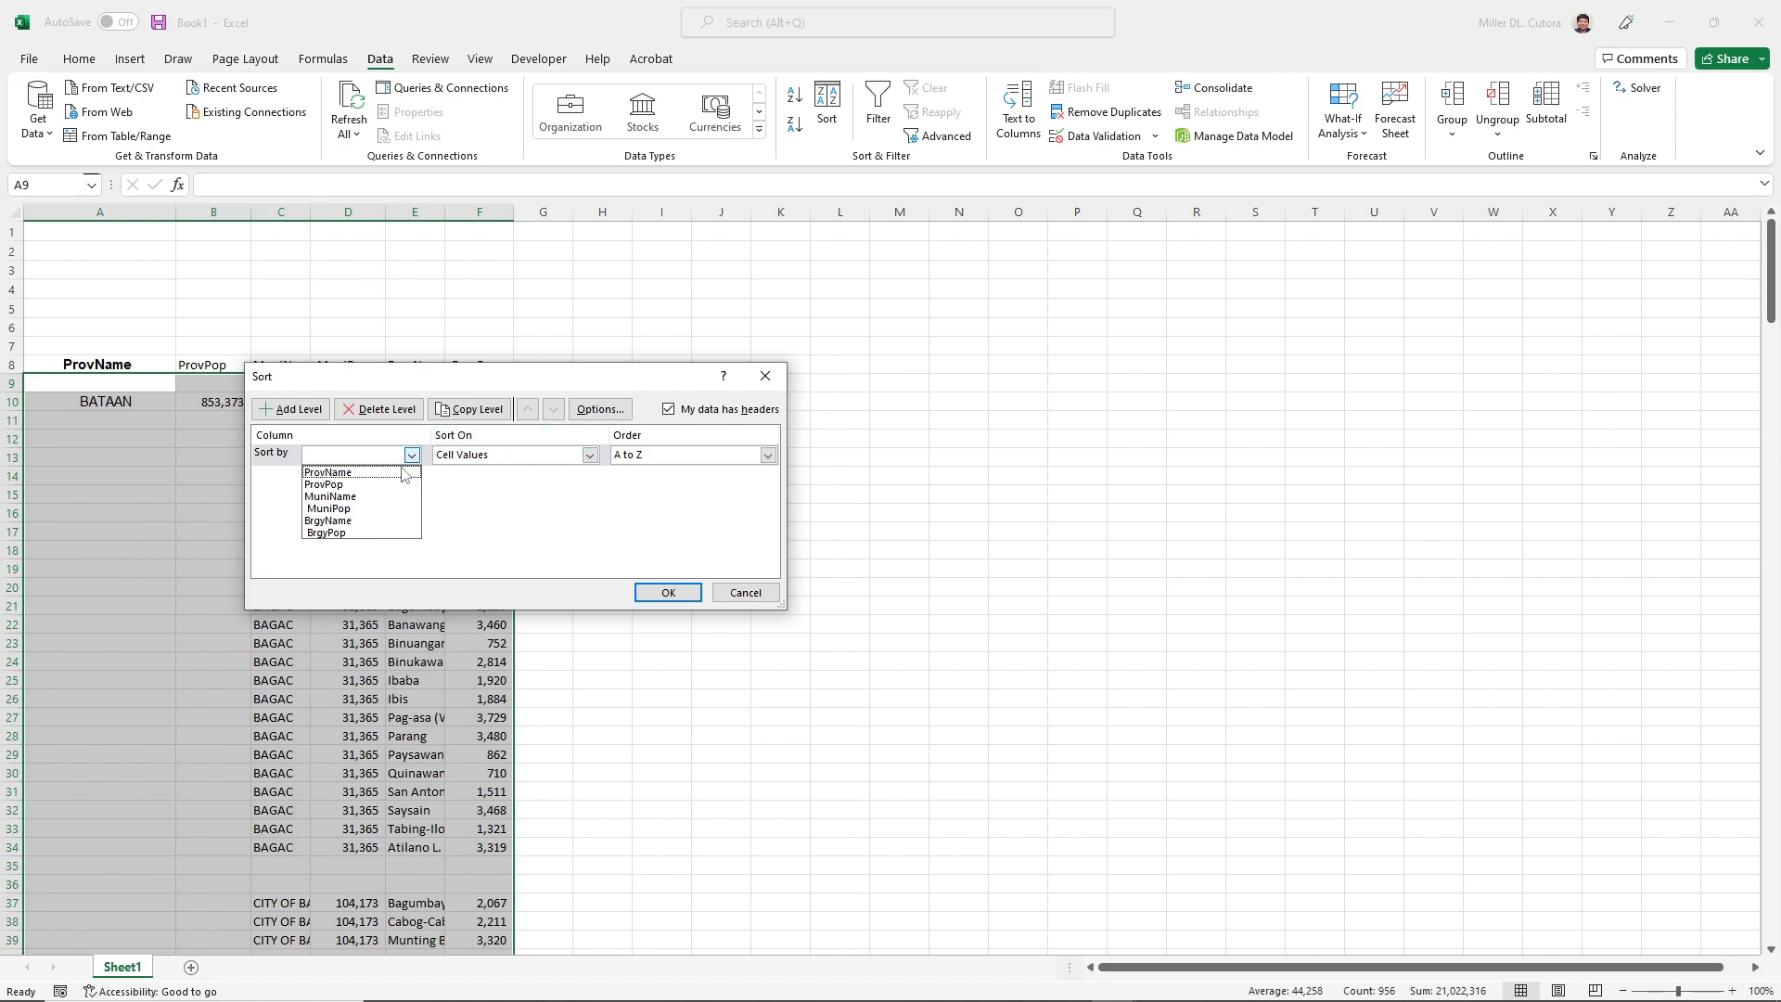
pyautogui.click(365, 509)
pyautogui.moveTo(493, 380); pyautogui.dragTo(1014, 430)
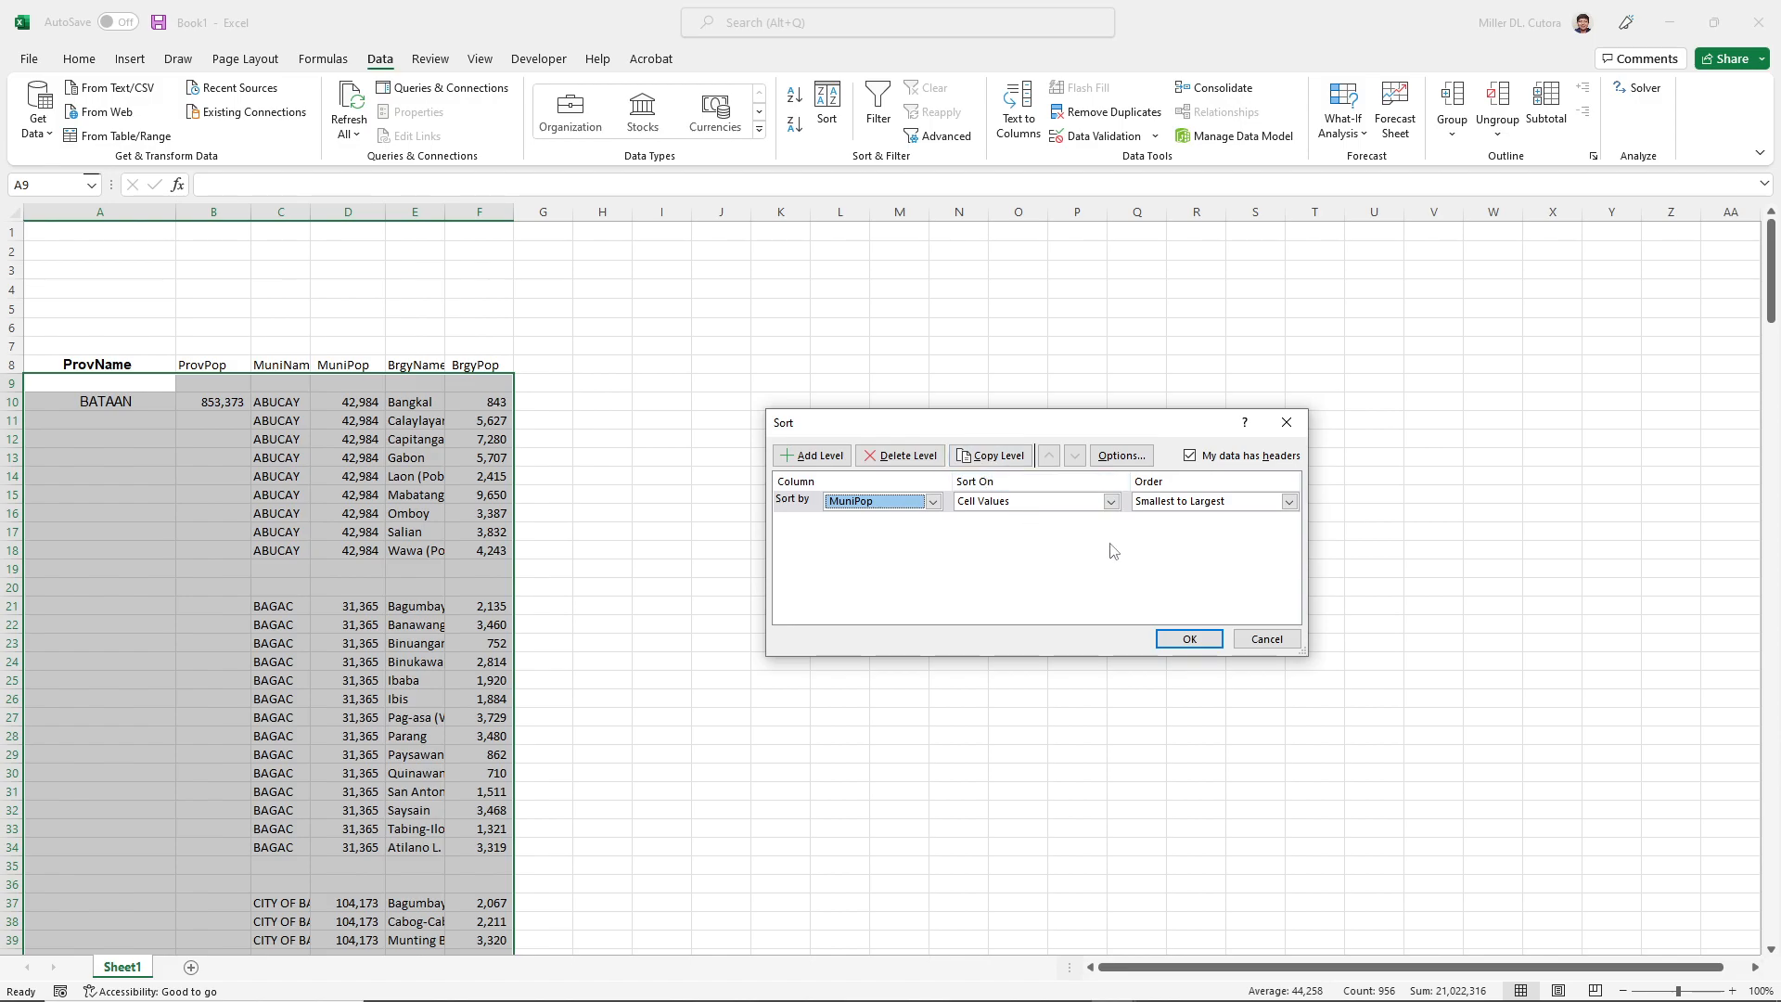
pyautogui.click(932, 501)
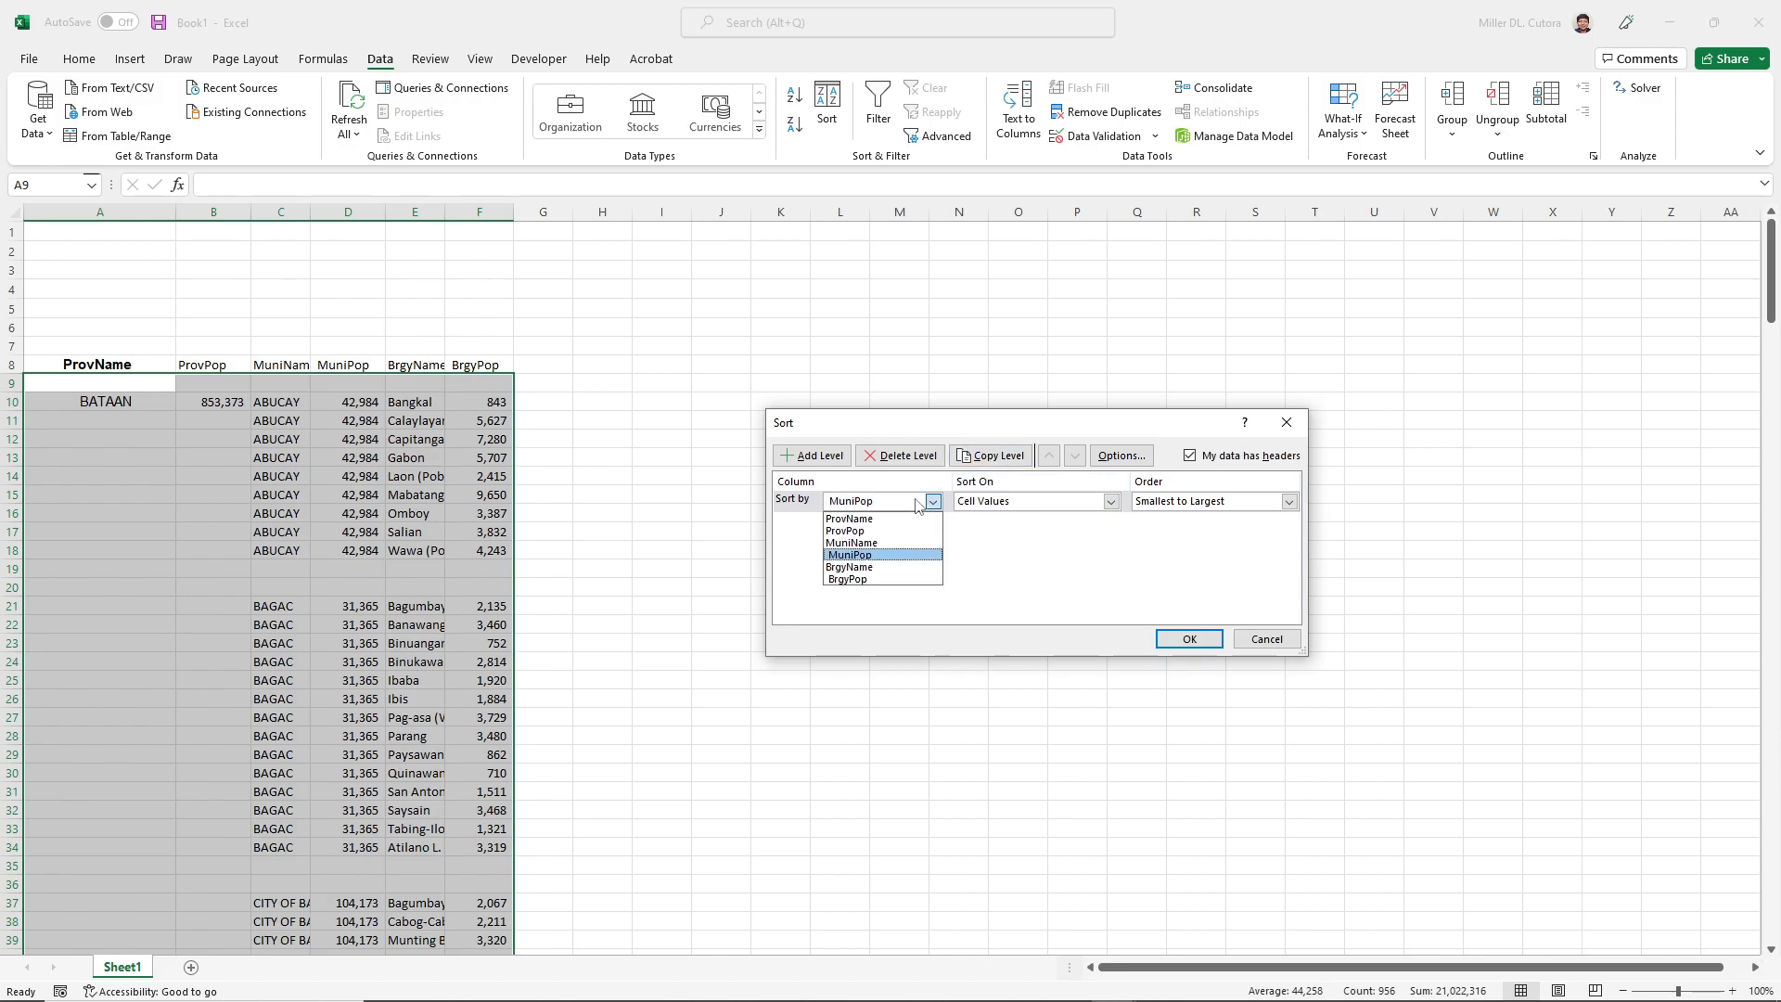
pyautogui.click(879, 567)
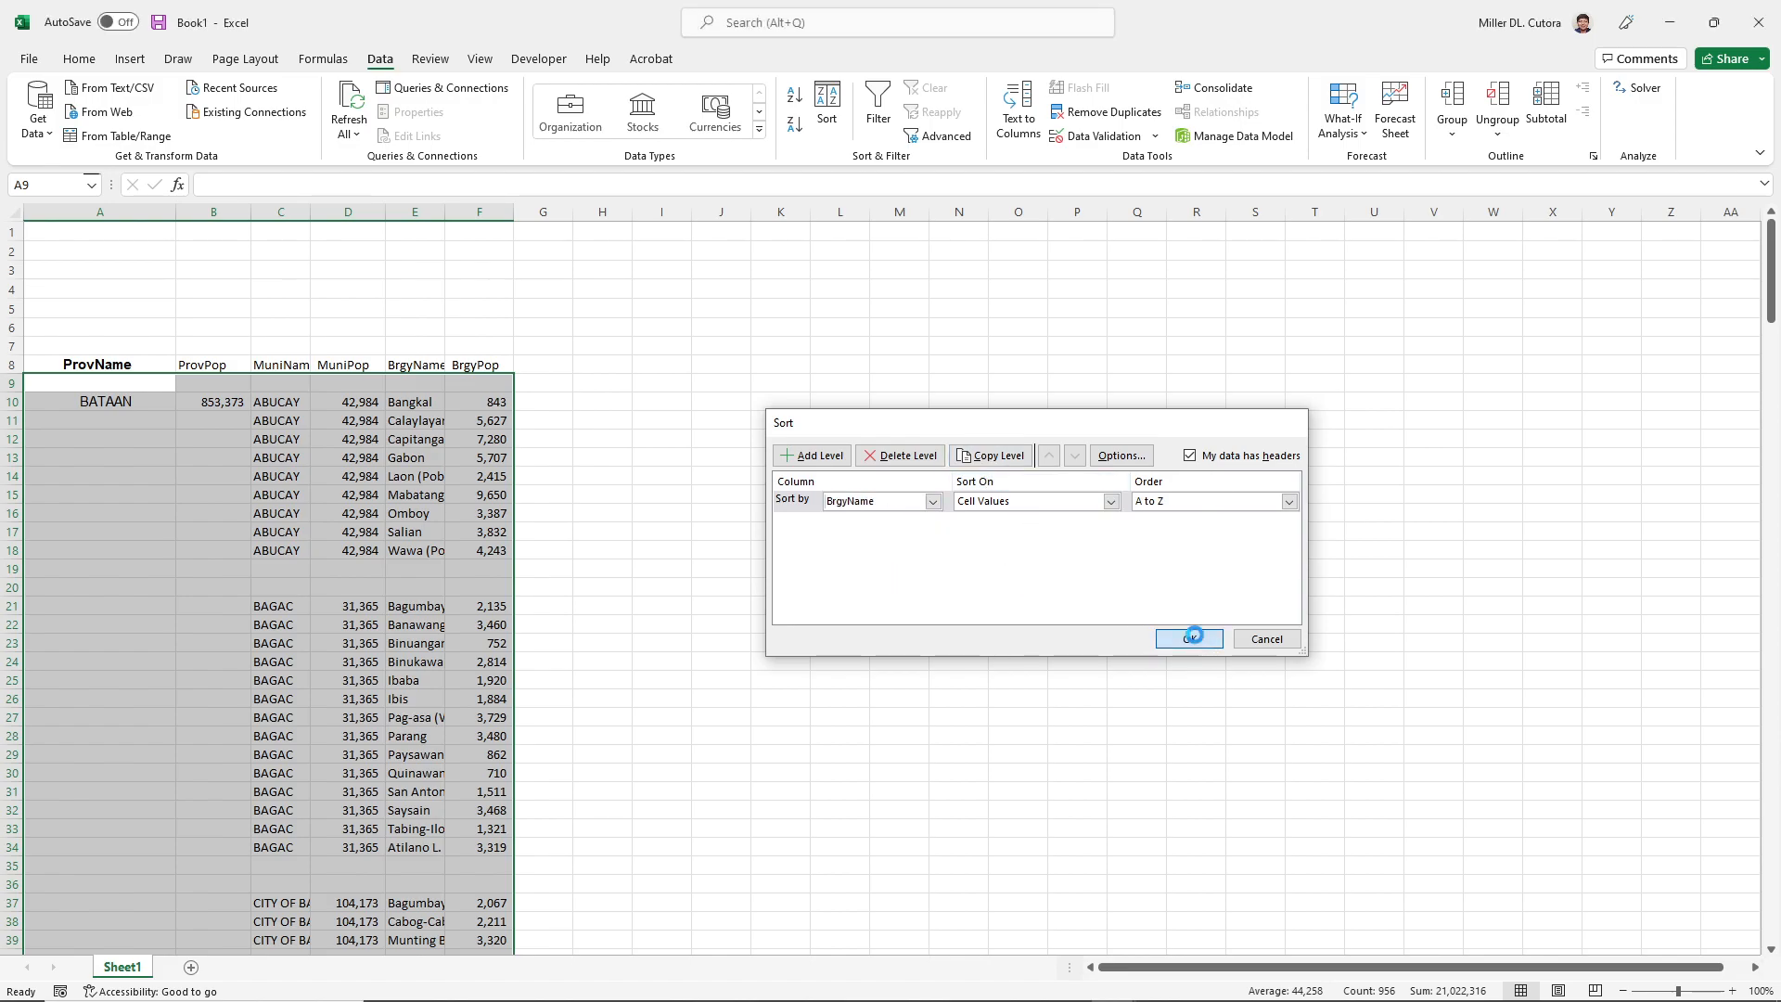
pyautogui.click(1195, 640)
# - Sort the same table rows by MuniName on cell values from A to Z
pyautogui.click(826, 107)
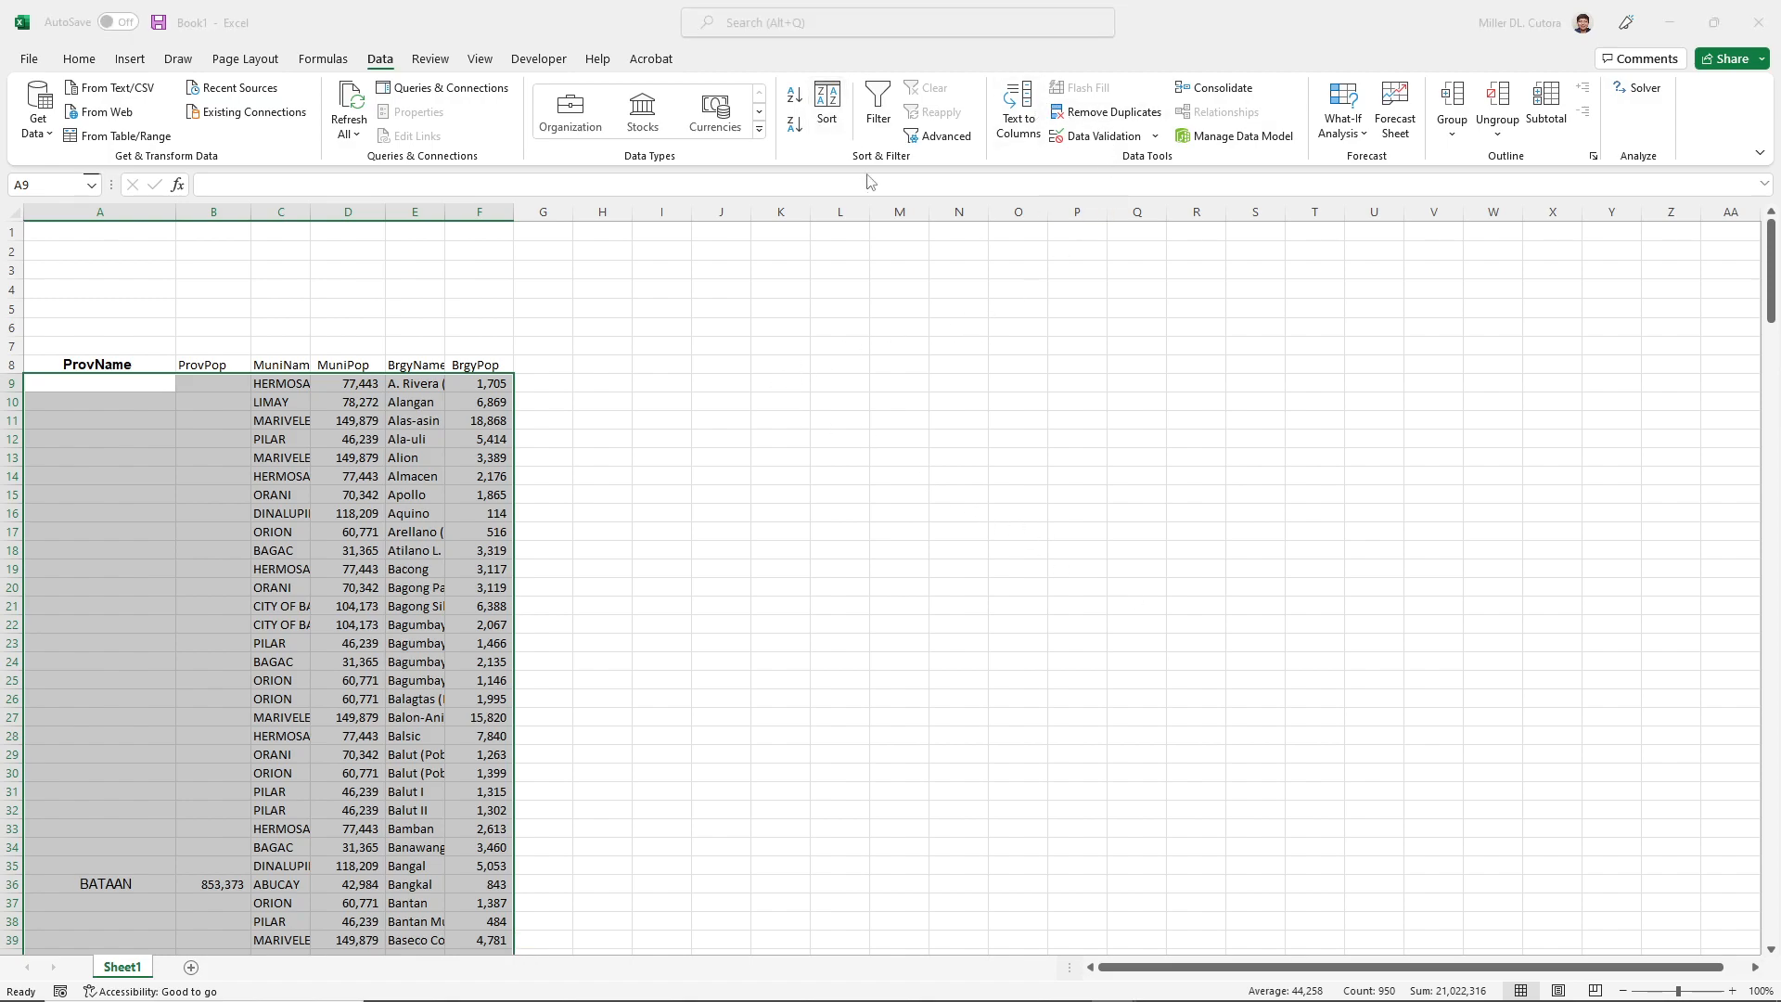
pyautogui.click(1110, 501)
pyautogui.click(932, 500)
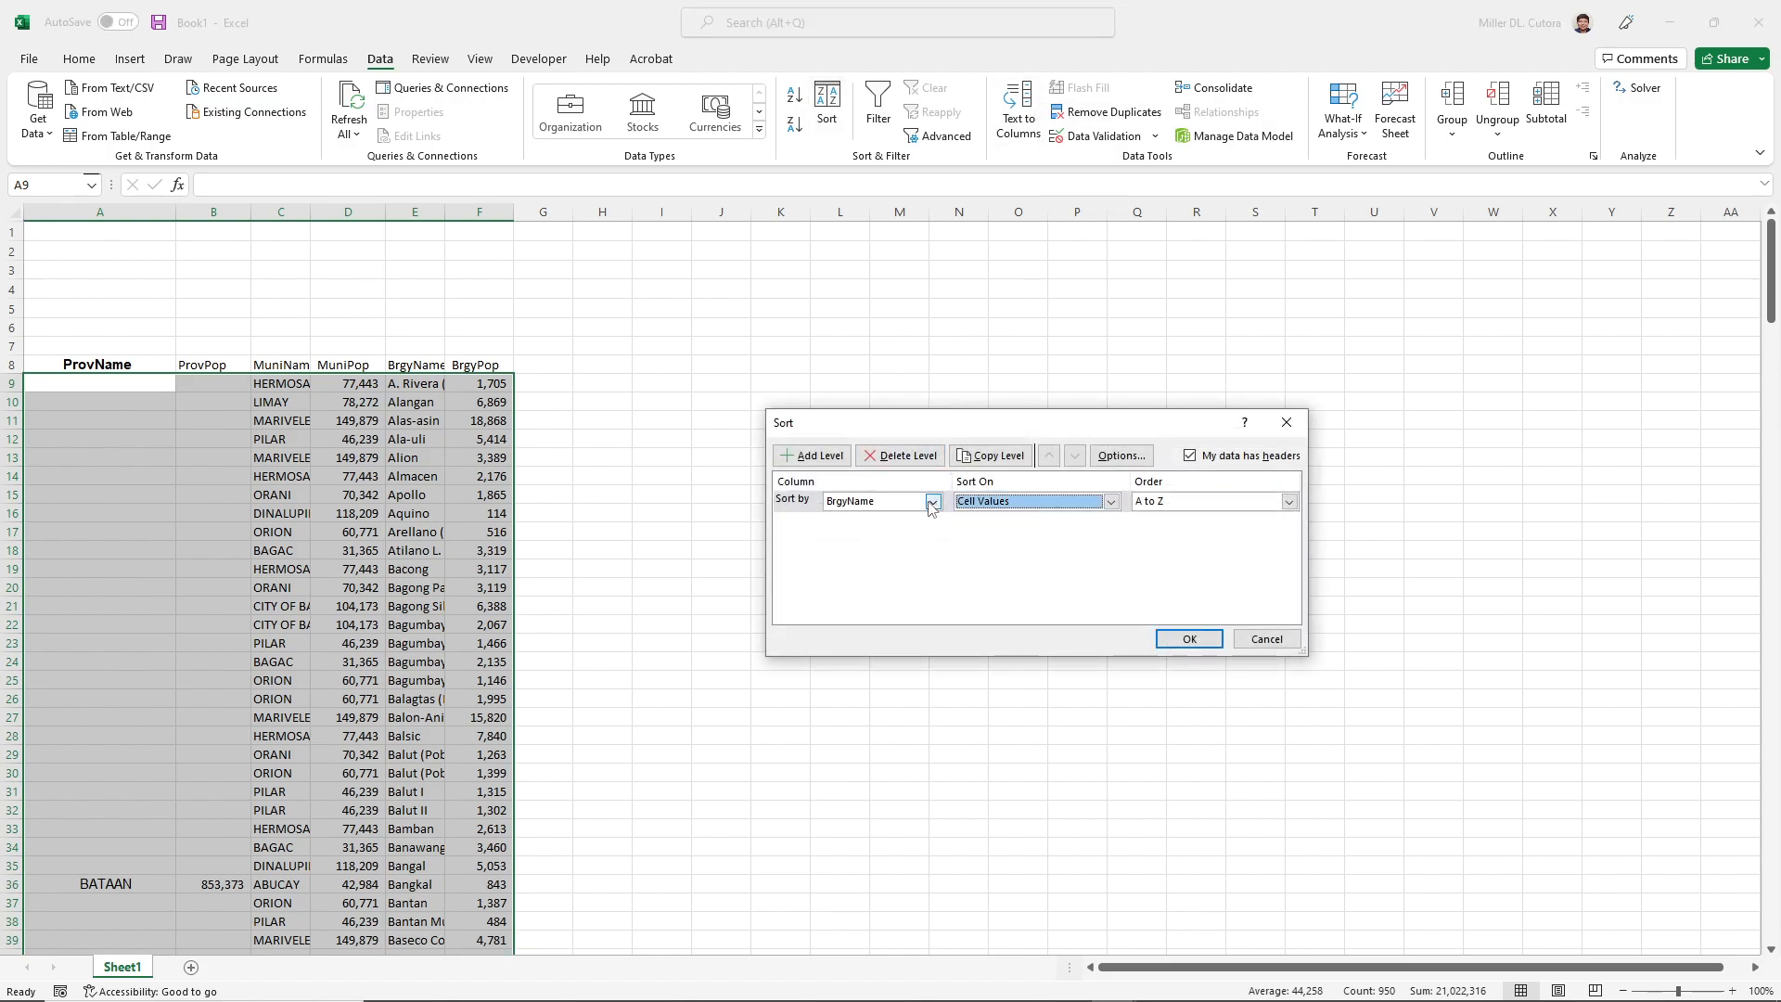
pyautogui.click(932, 500)
pyautogui.click(851, 543)
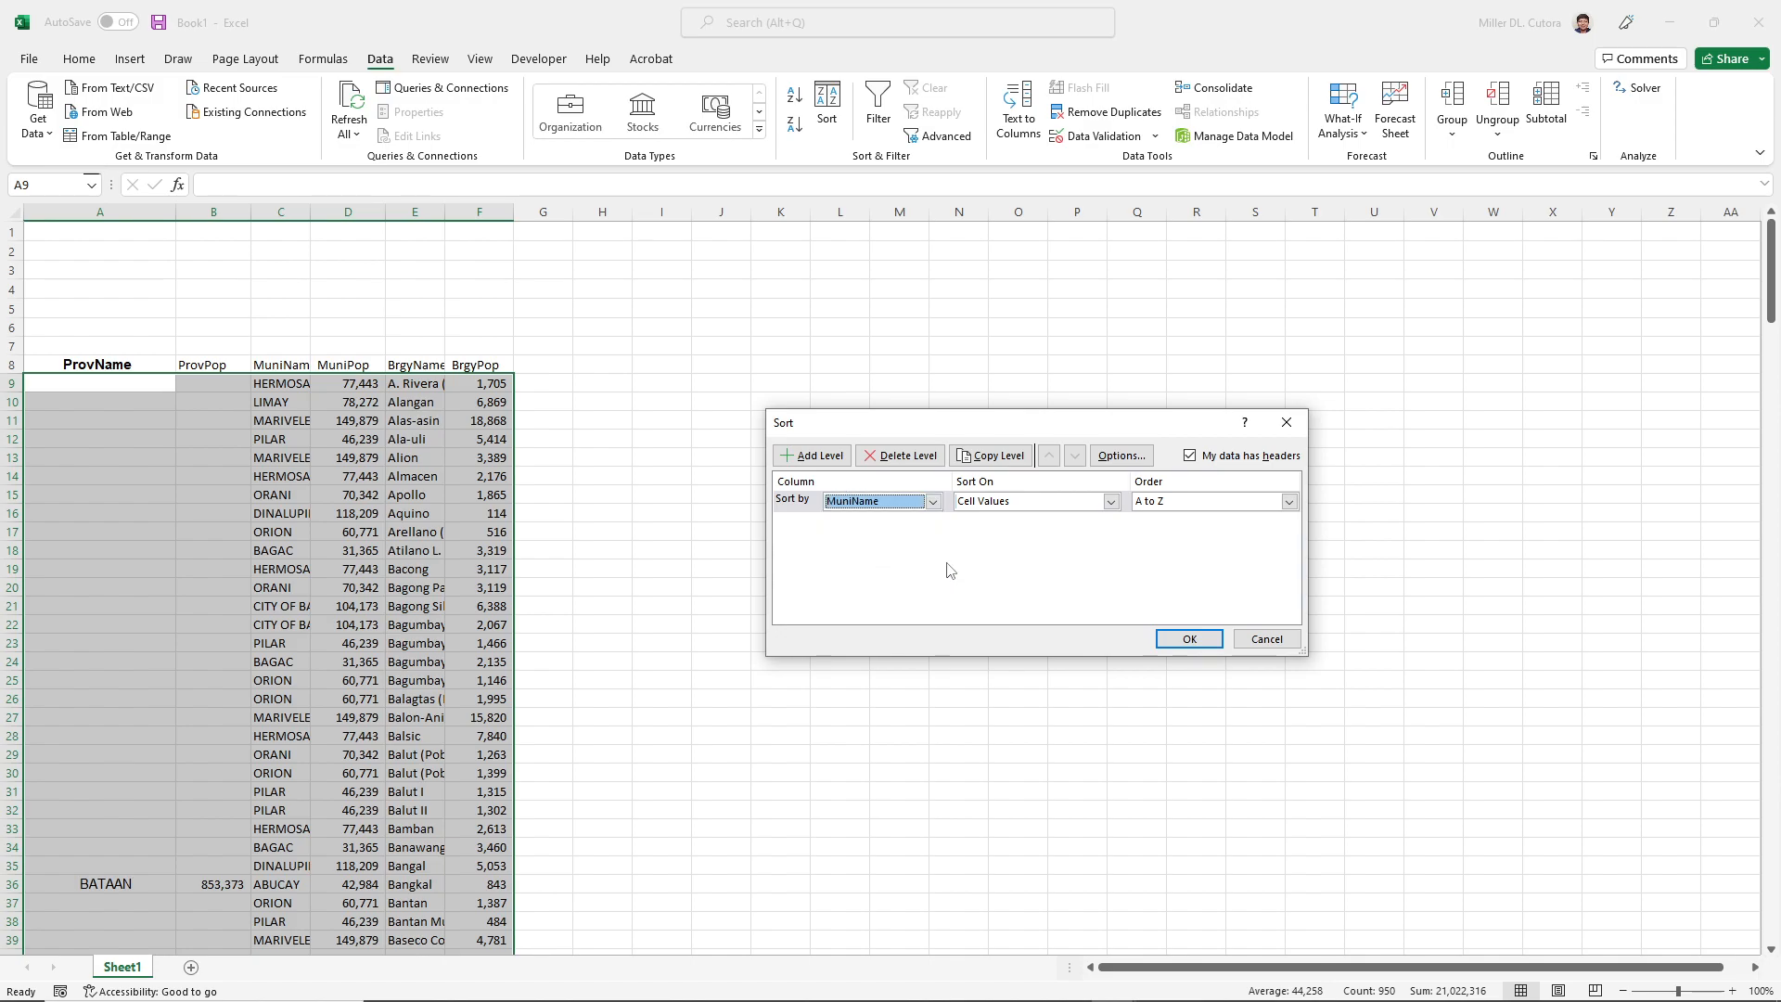
pyautogui.click(1187, 639)
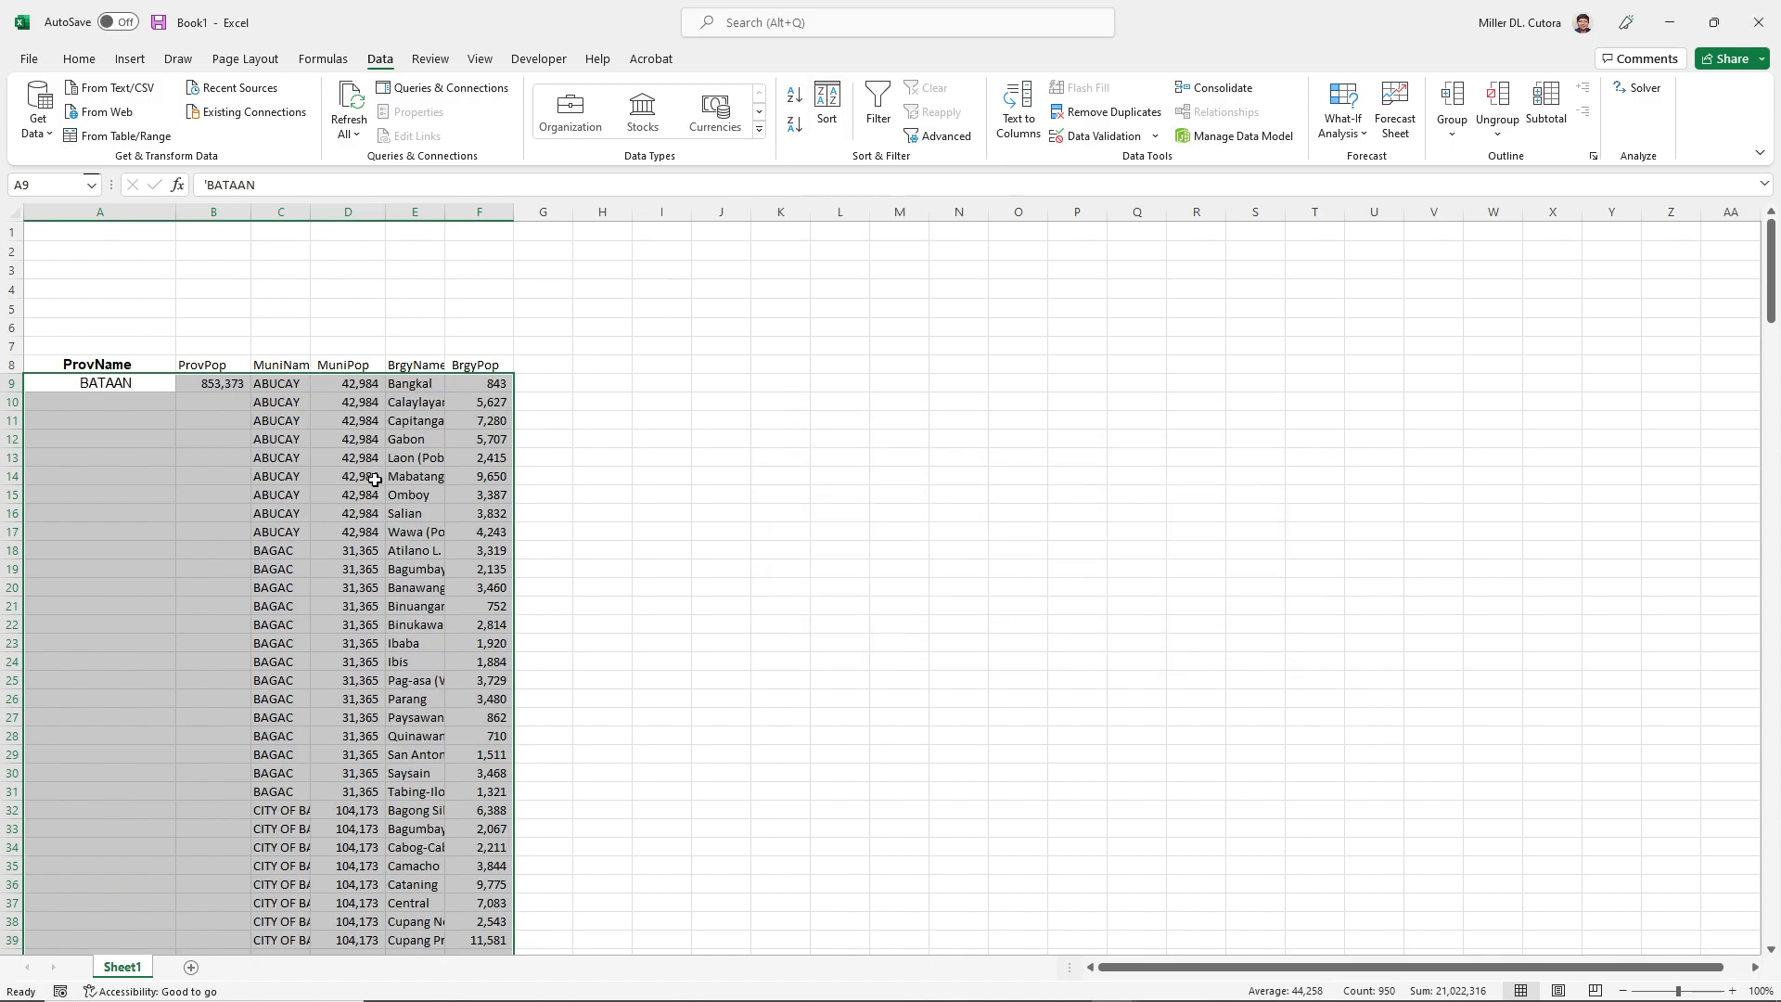
pyautogui.click(350, 390)
pyautogui.doubleClick(325, 365)
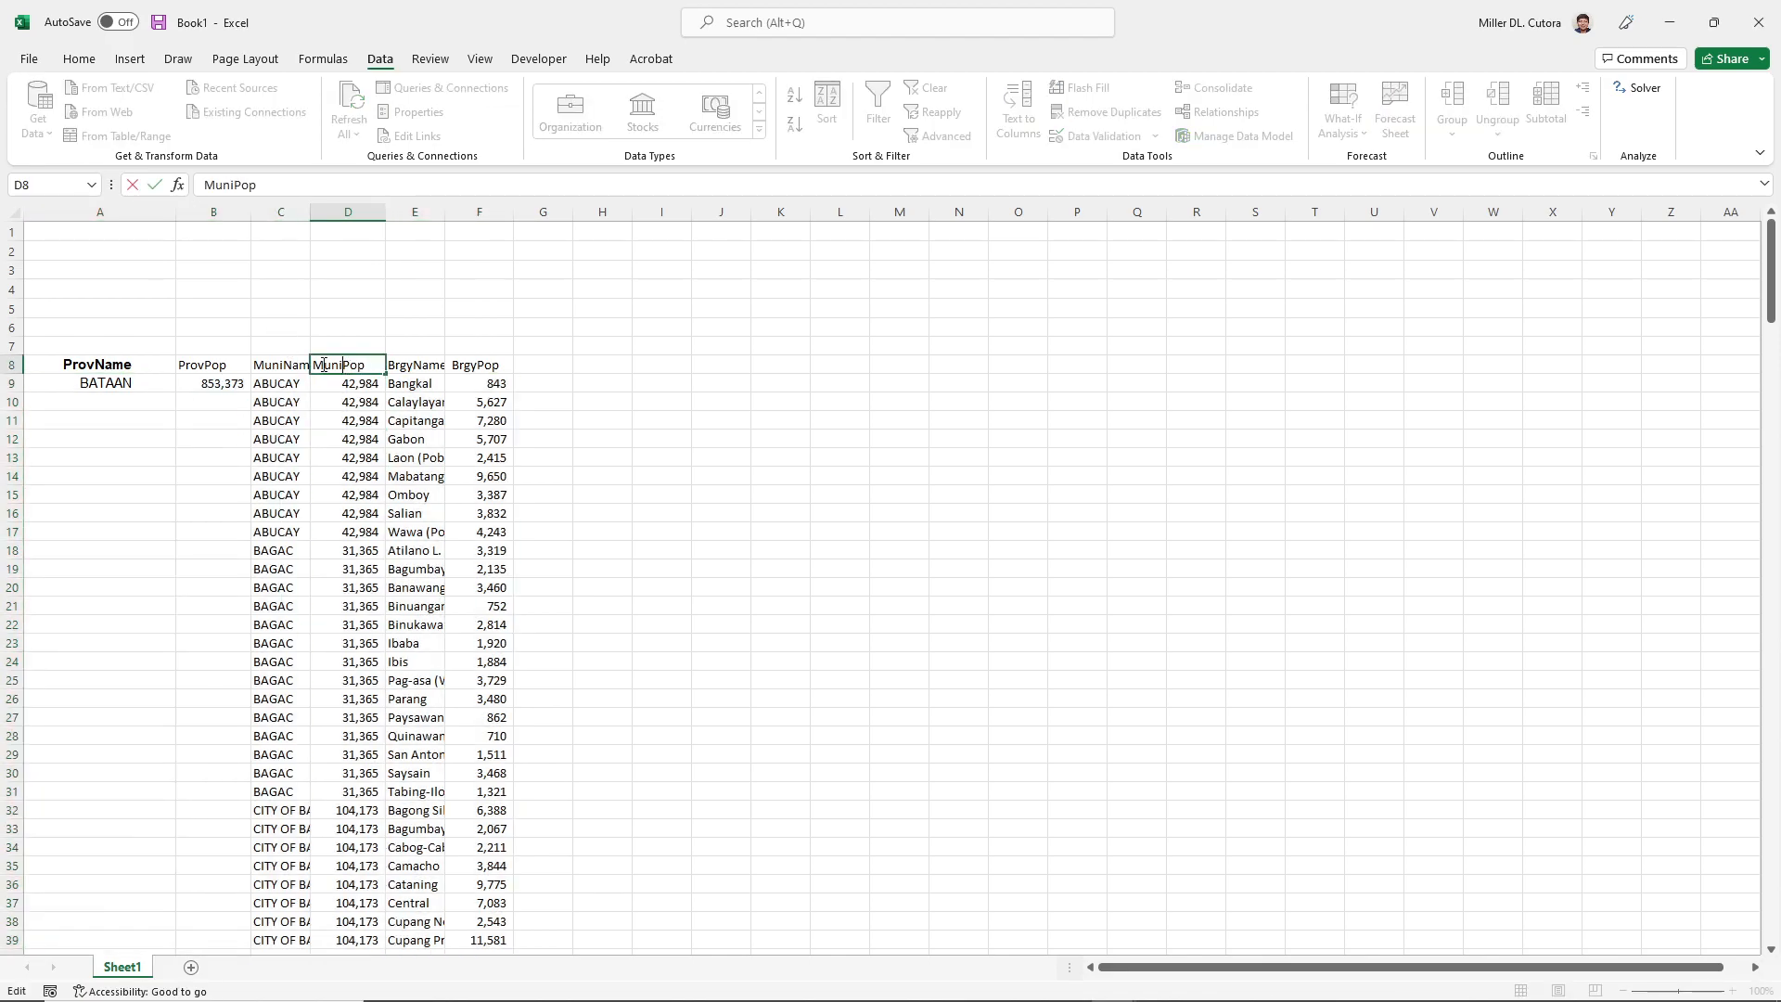
pyautogui.press('Escape')
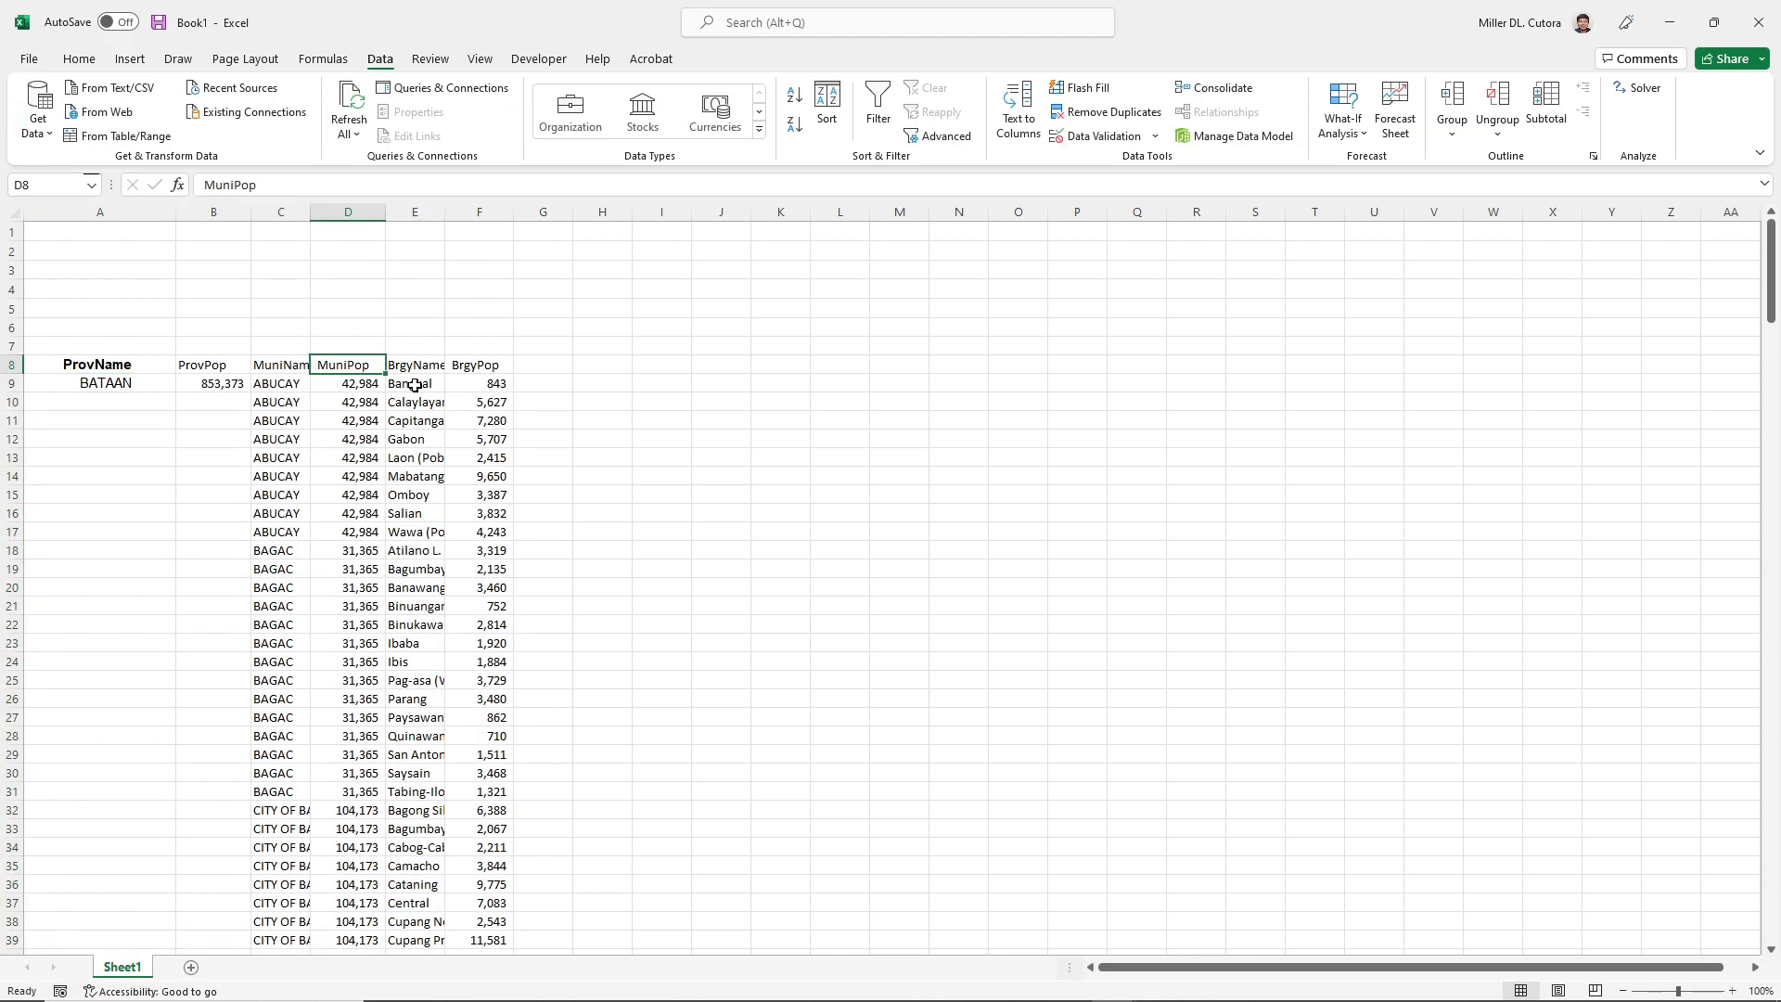
pyautogui.press('F2')
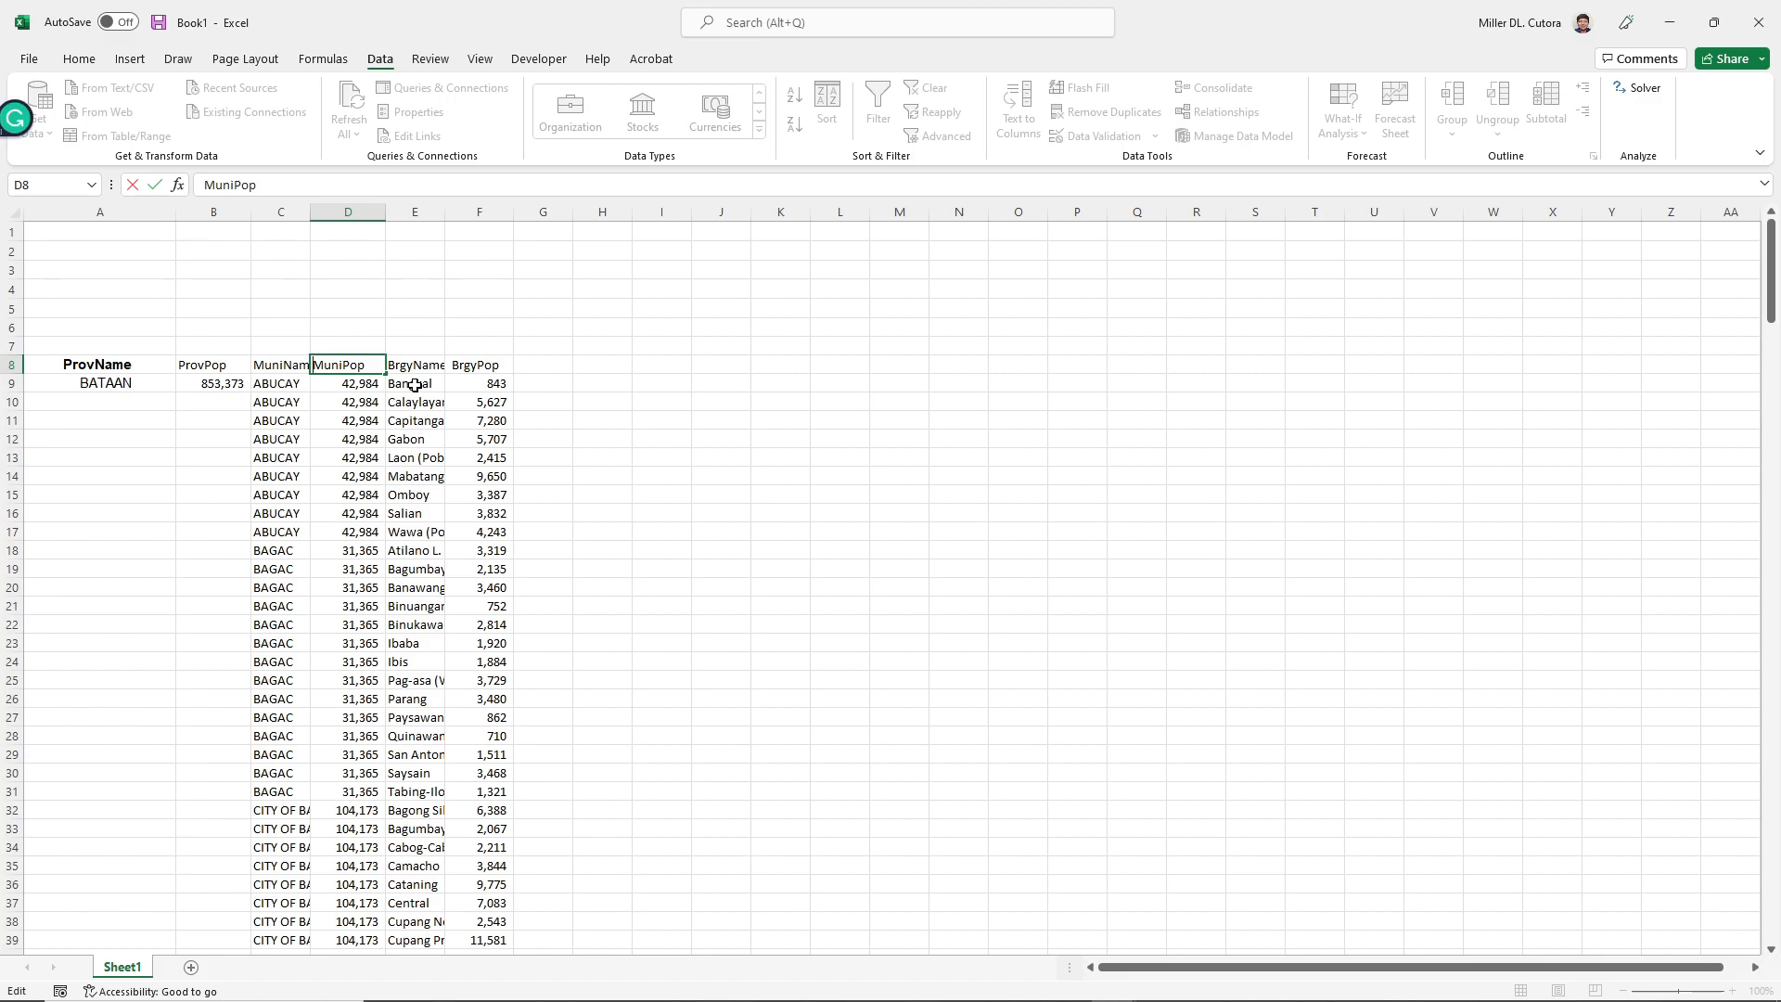
pyautogui.press('Escape')
pyautogui.press('Left')
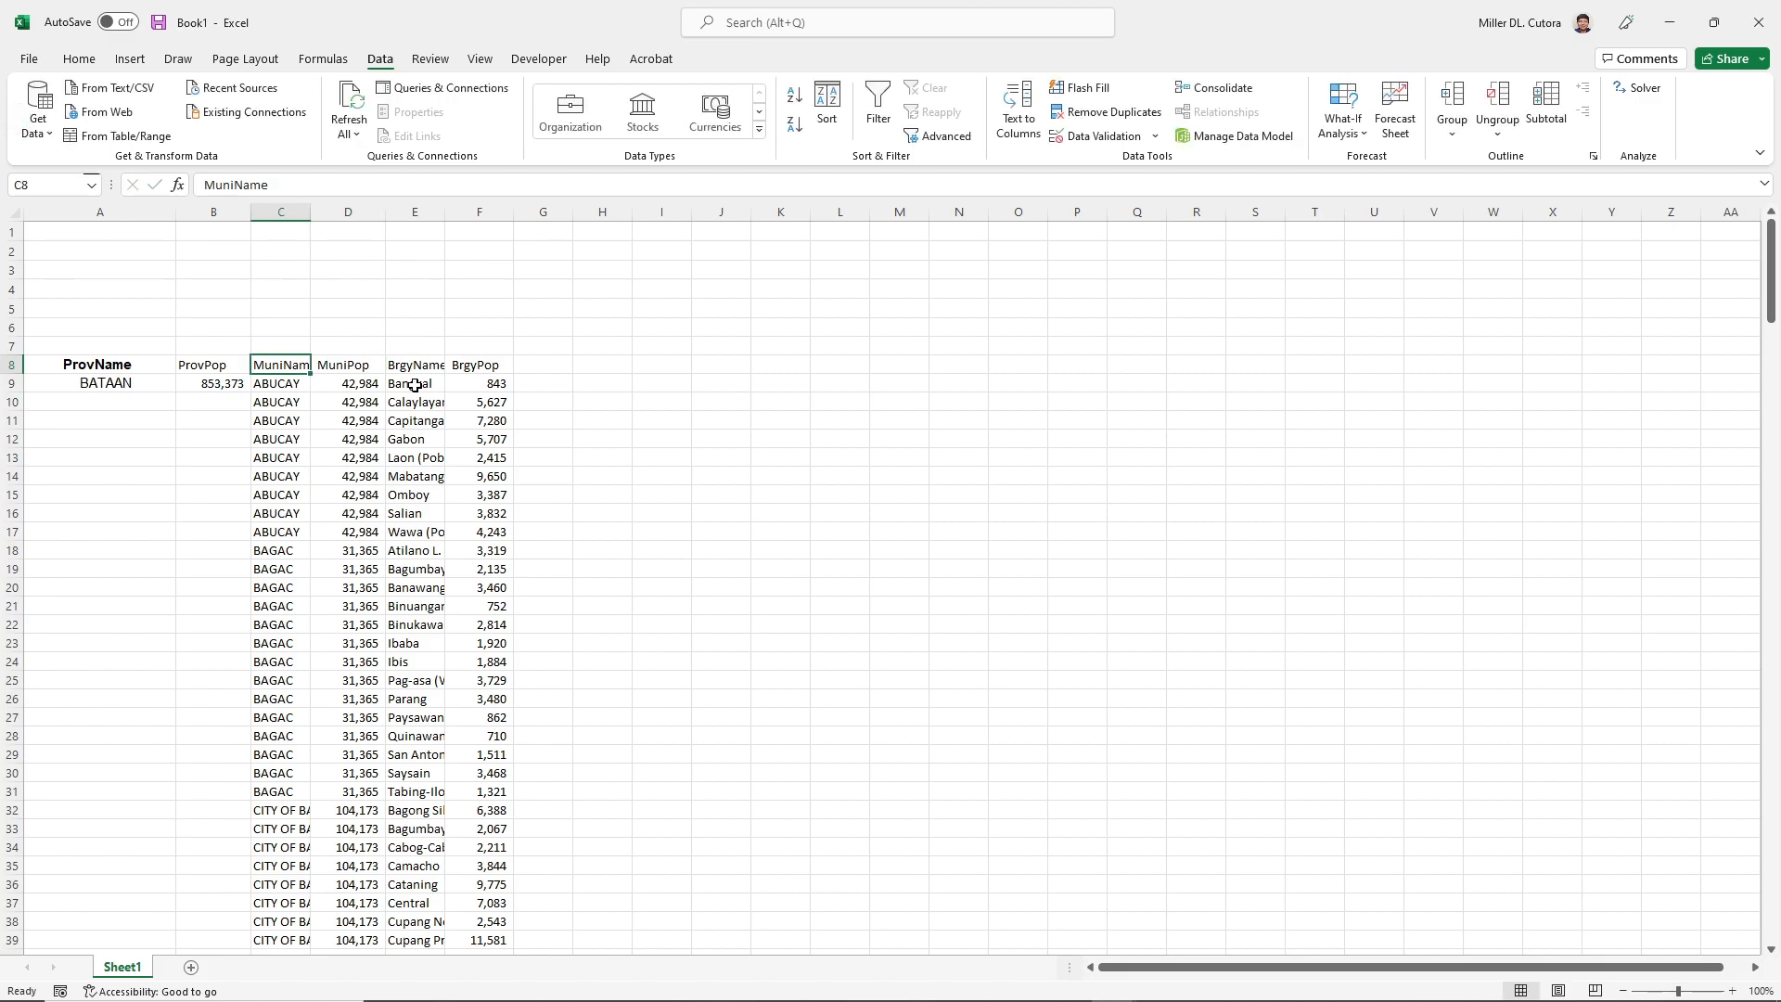
# - Delete the empty rows 1 to 7 above the header row
pyautogui.moveTo(11, 346); pyautogui.dragTo(16, 236)
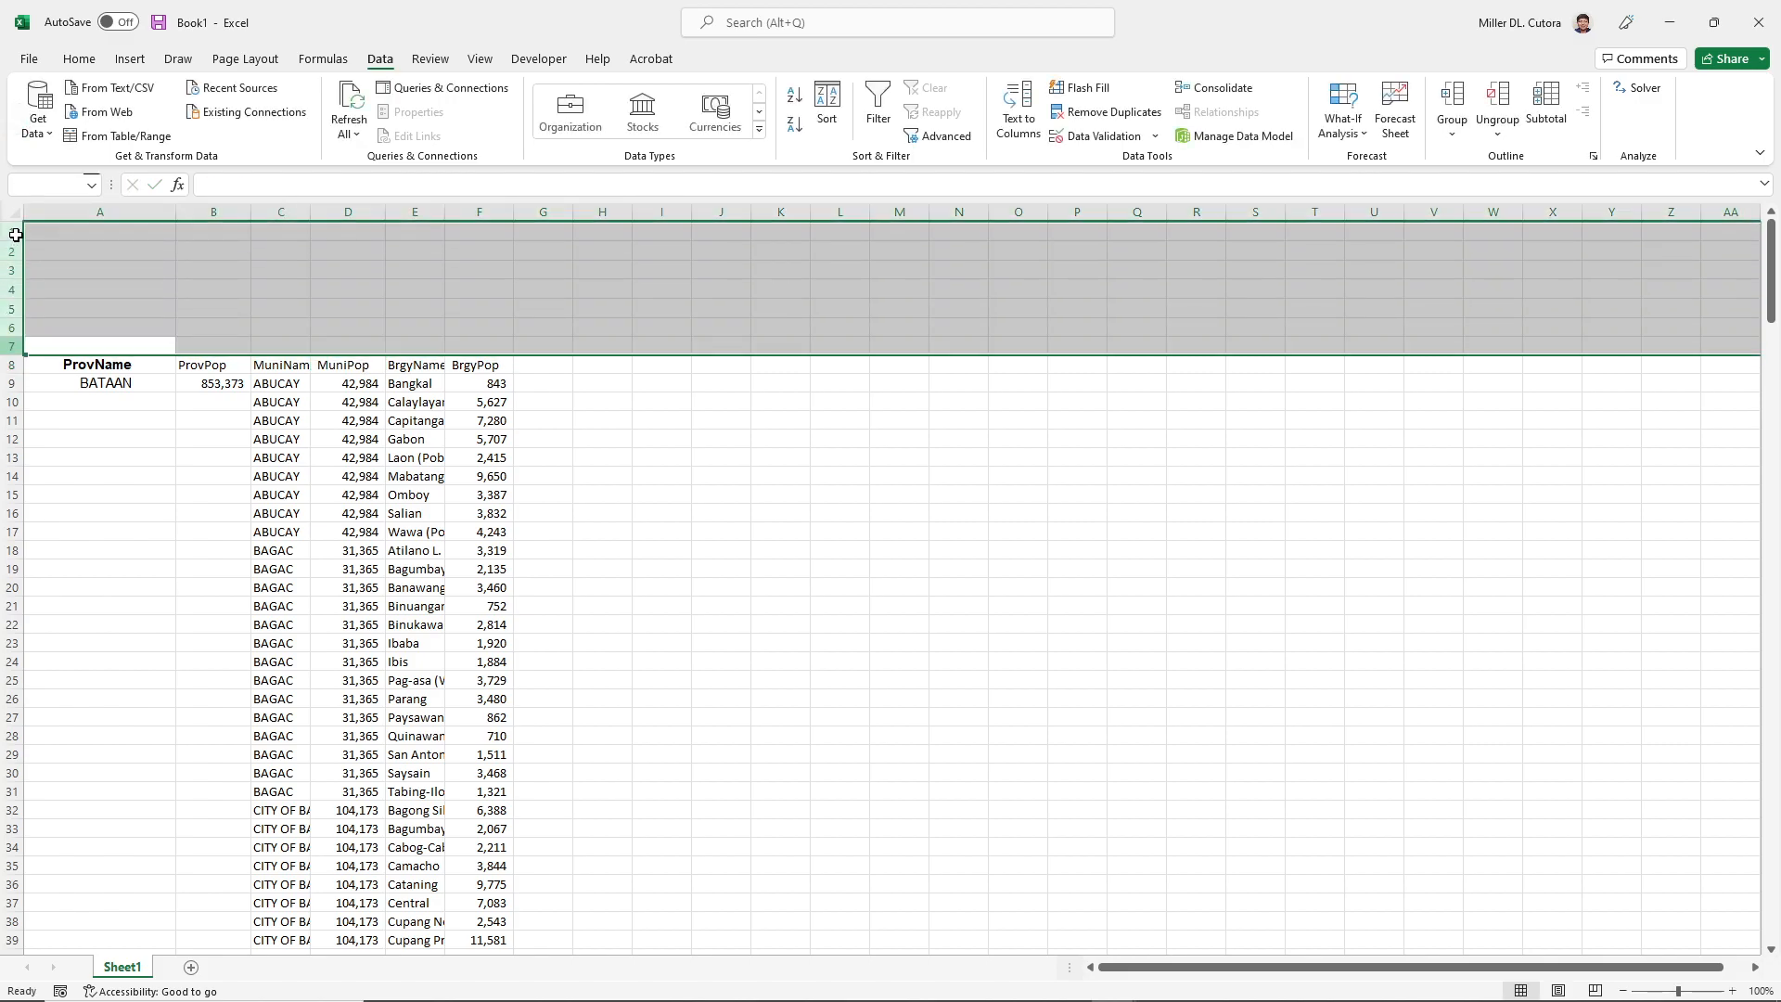
pyautogui.rightClick(130, 271)
pyautogui.click(217, 481)
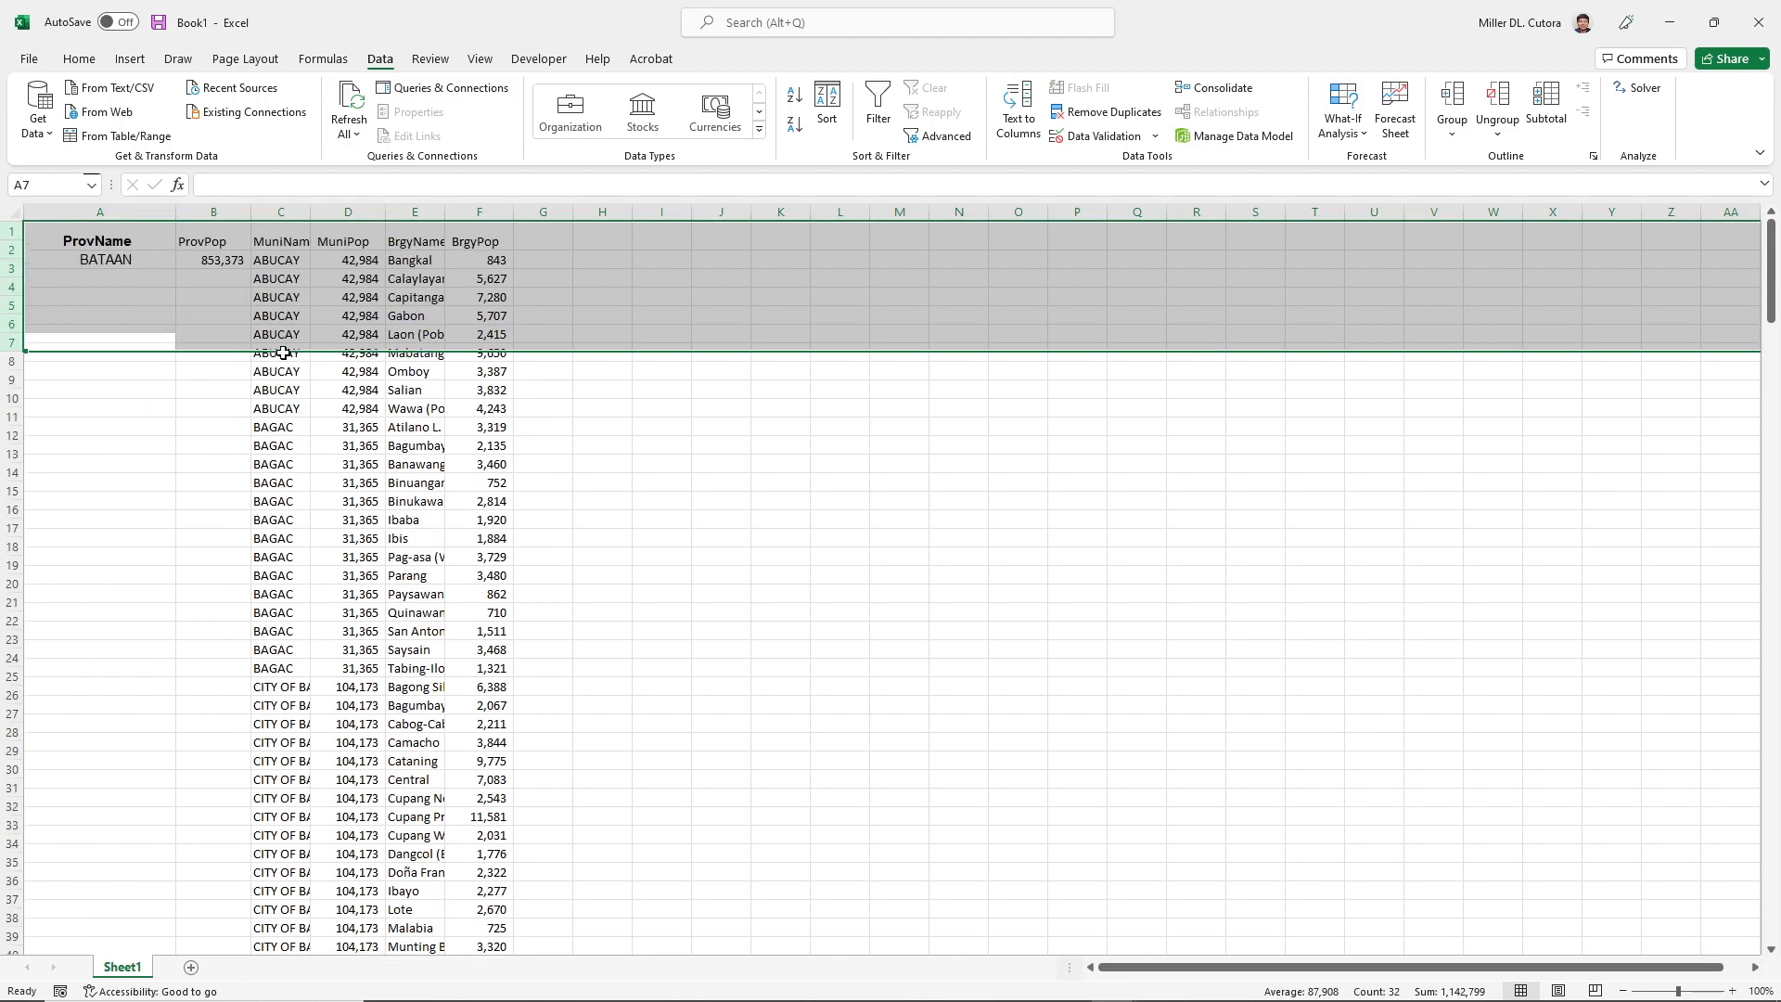
# - Fit the widths of columns A to F to their contents
pyautogui.click(255, 232)
pyautogui.hotkey('ctrl', 'a')
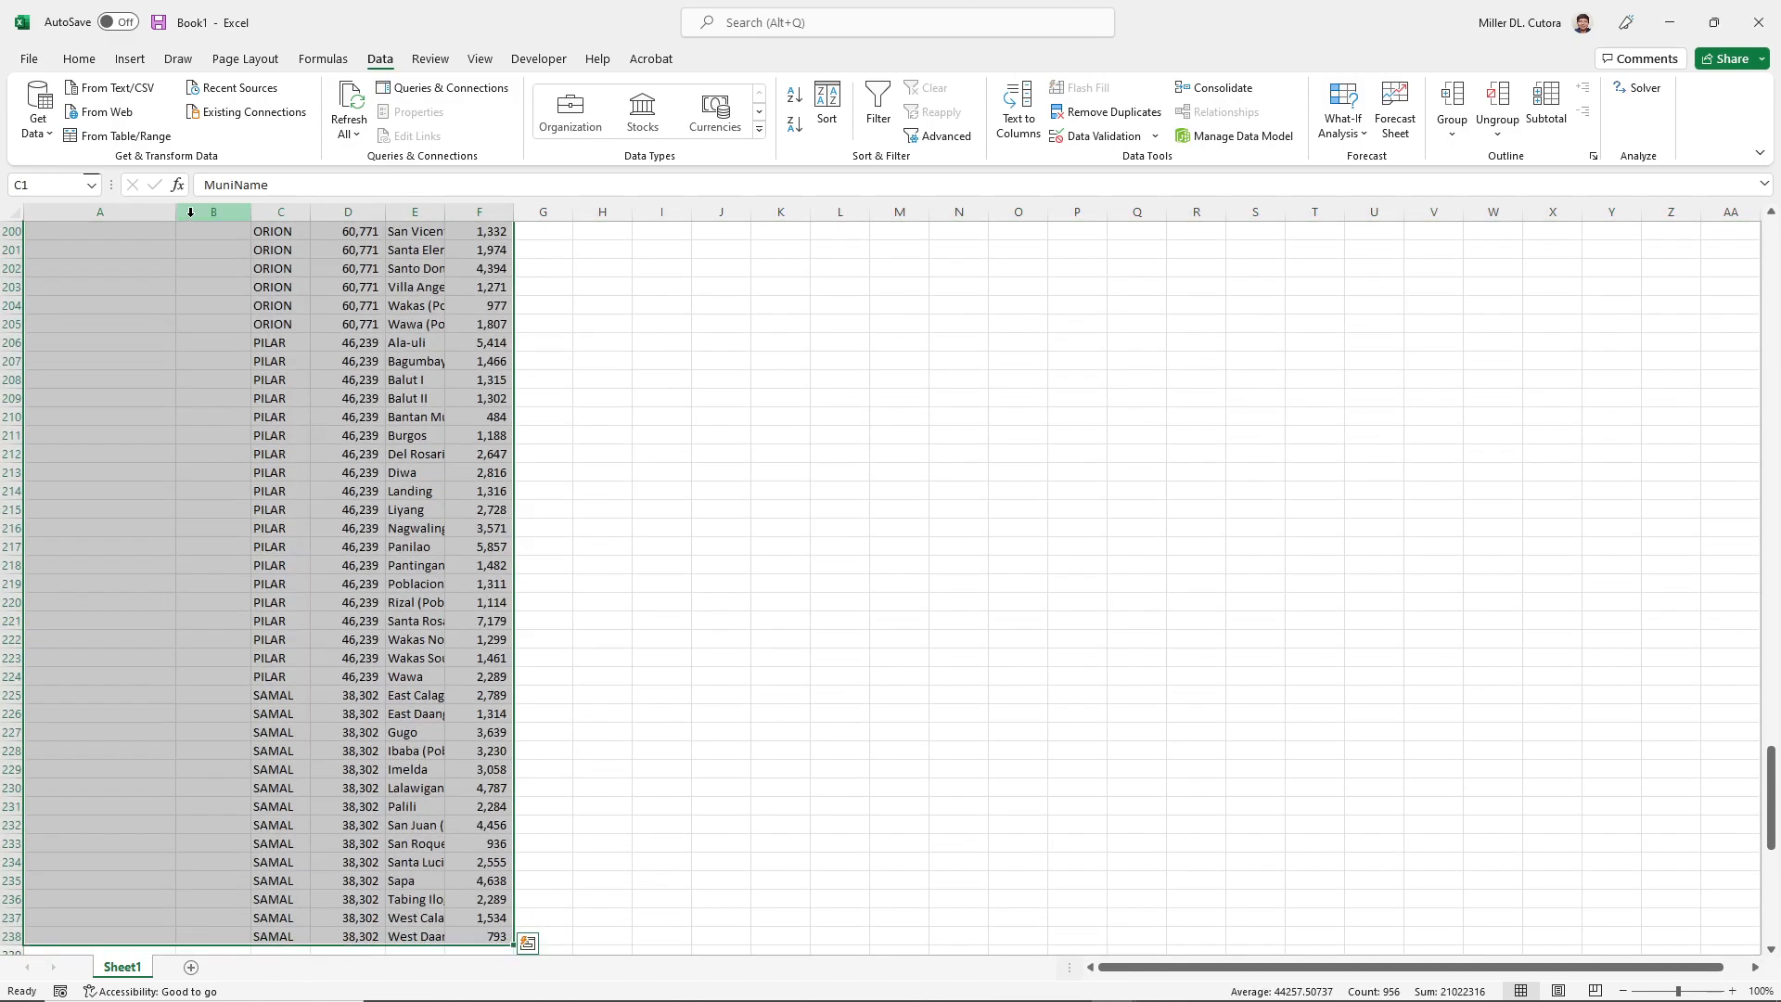
pyautogui.doubleClick(176, 212)
pyautogui.doubleClick(410, 212)
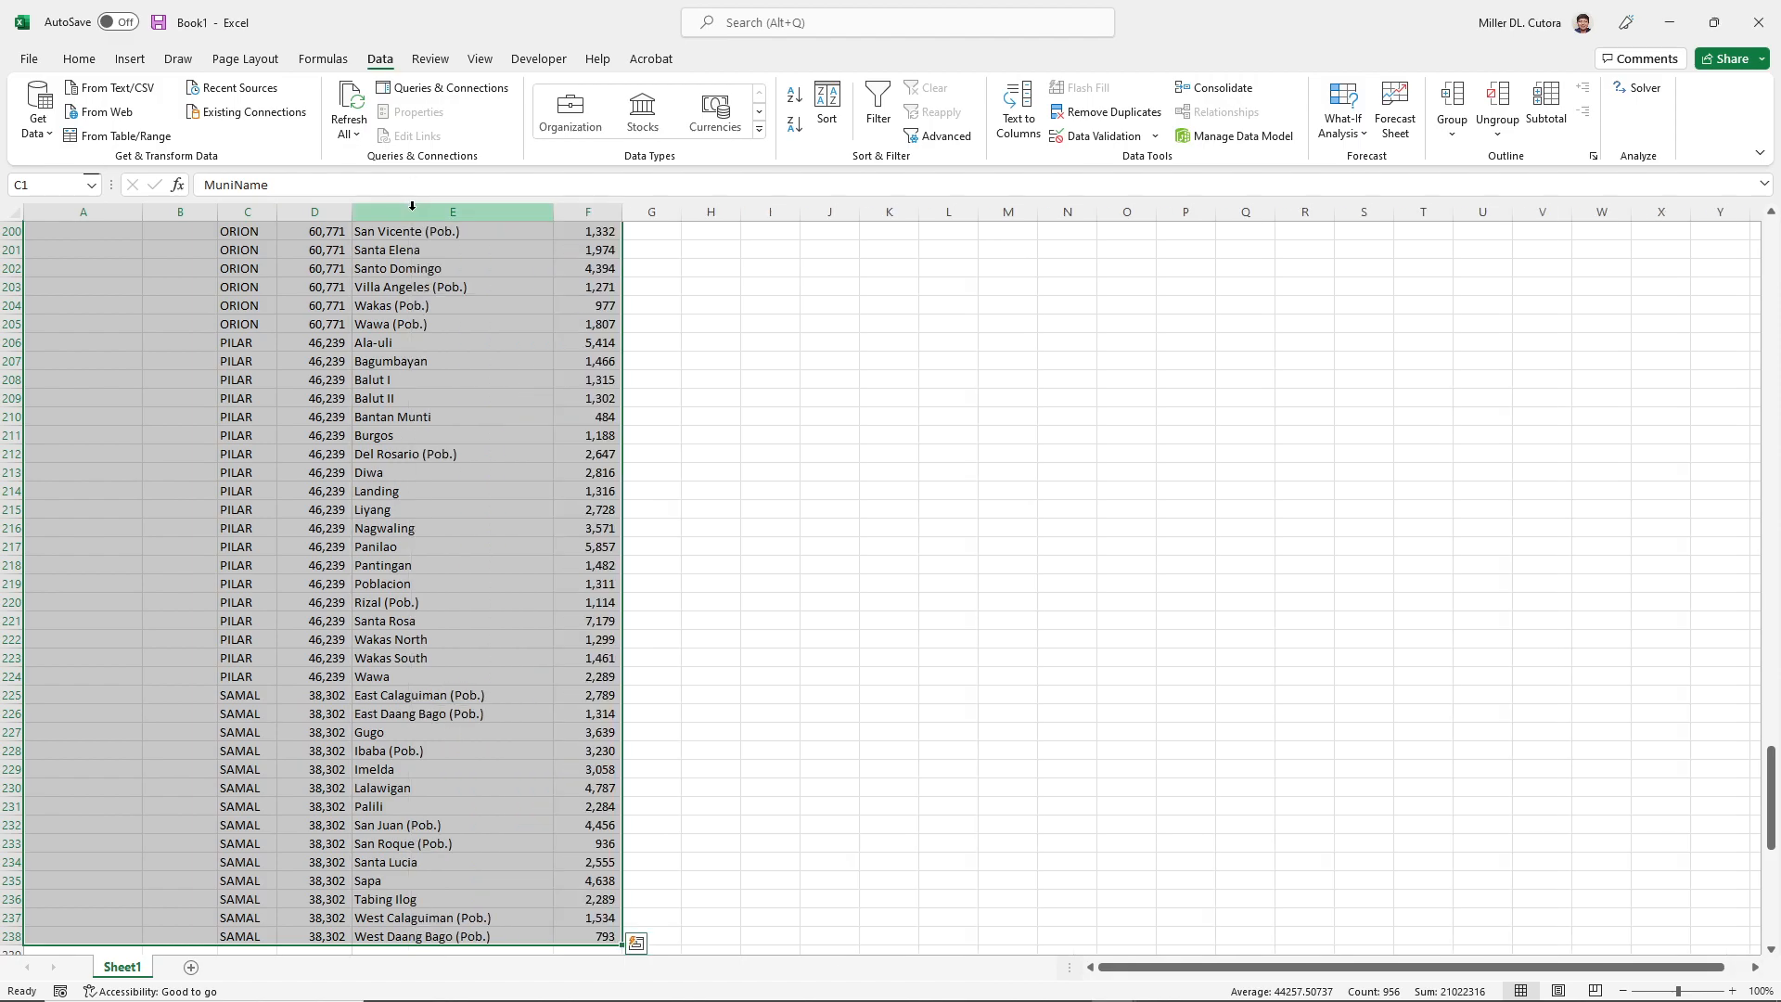
pyautogui.hotkey('ctrl', 'a')
pyautogui.doubleClick(352, 217)
pyautogui.scroll(20, 389, 557)
pyautogui.click(392, 343)
pyautogui.doubleClick(392, 342)
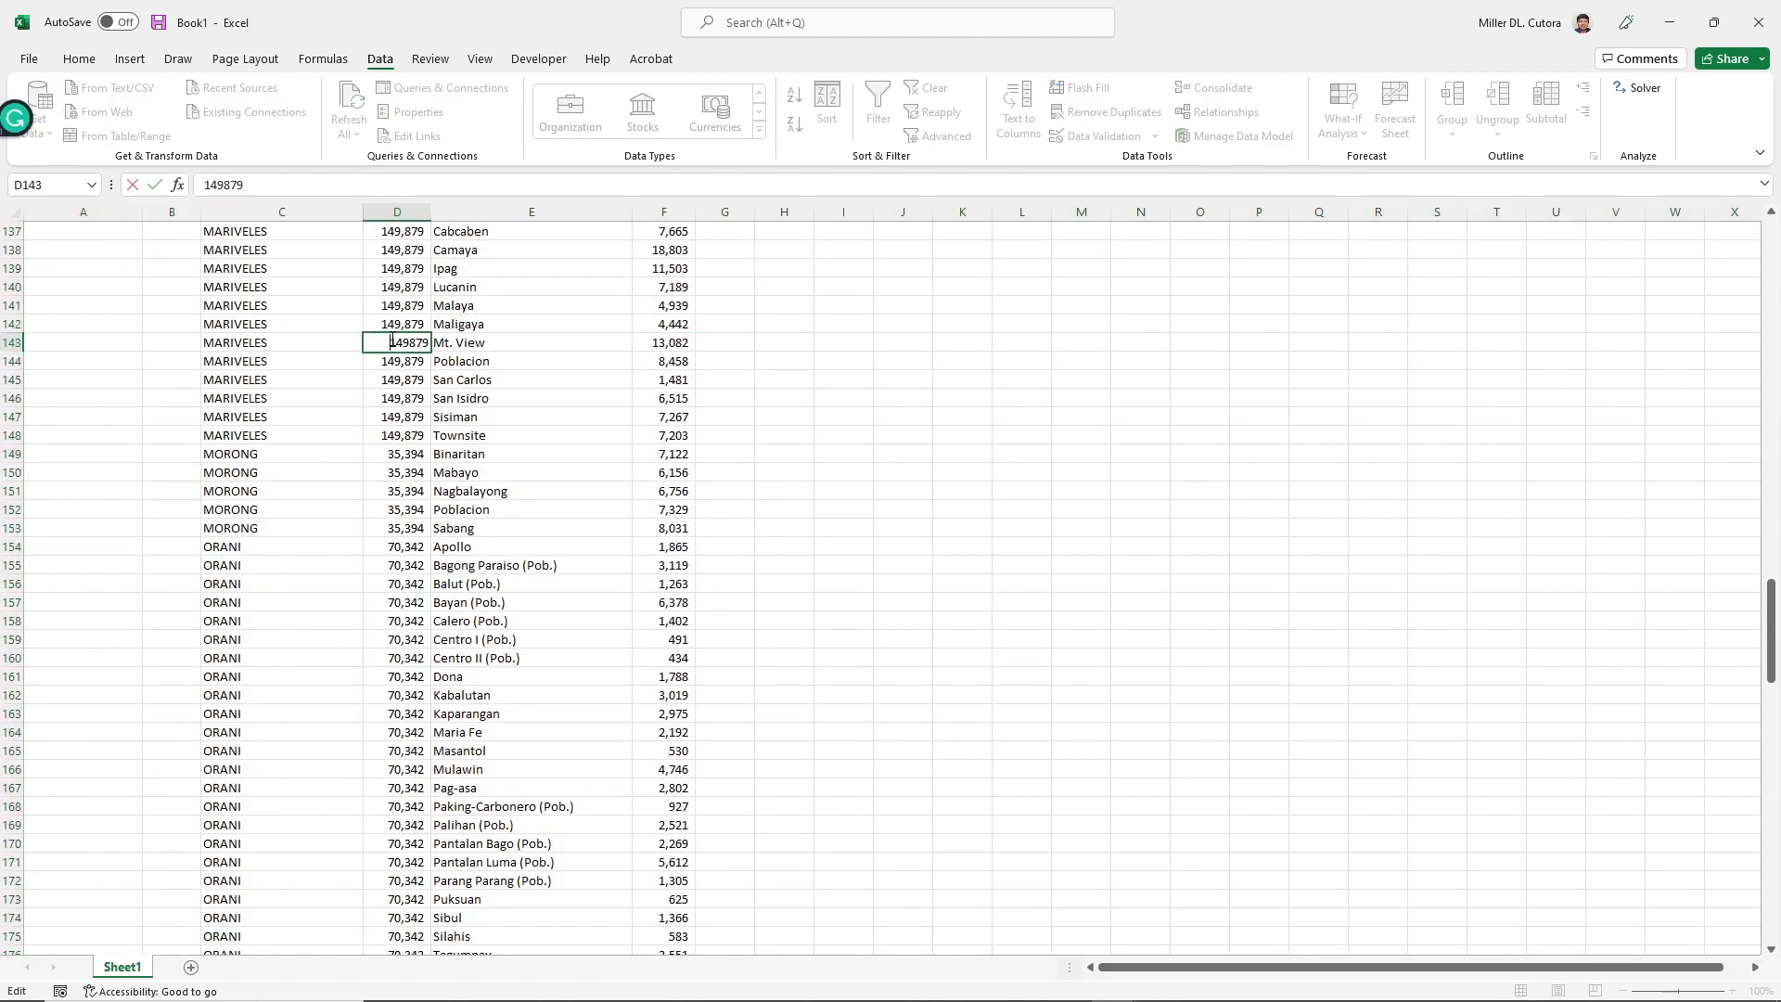
pyautogui.press('Escape')
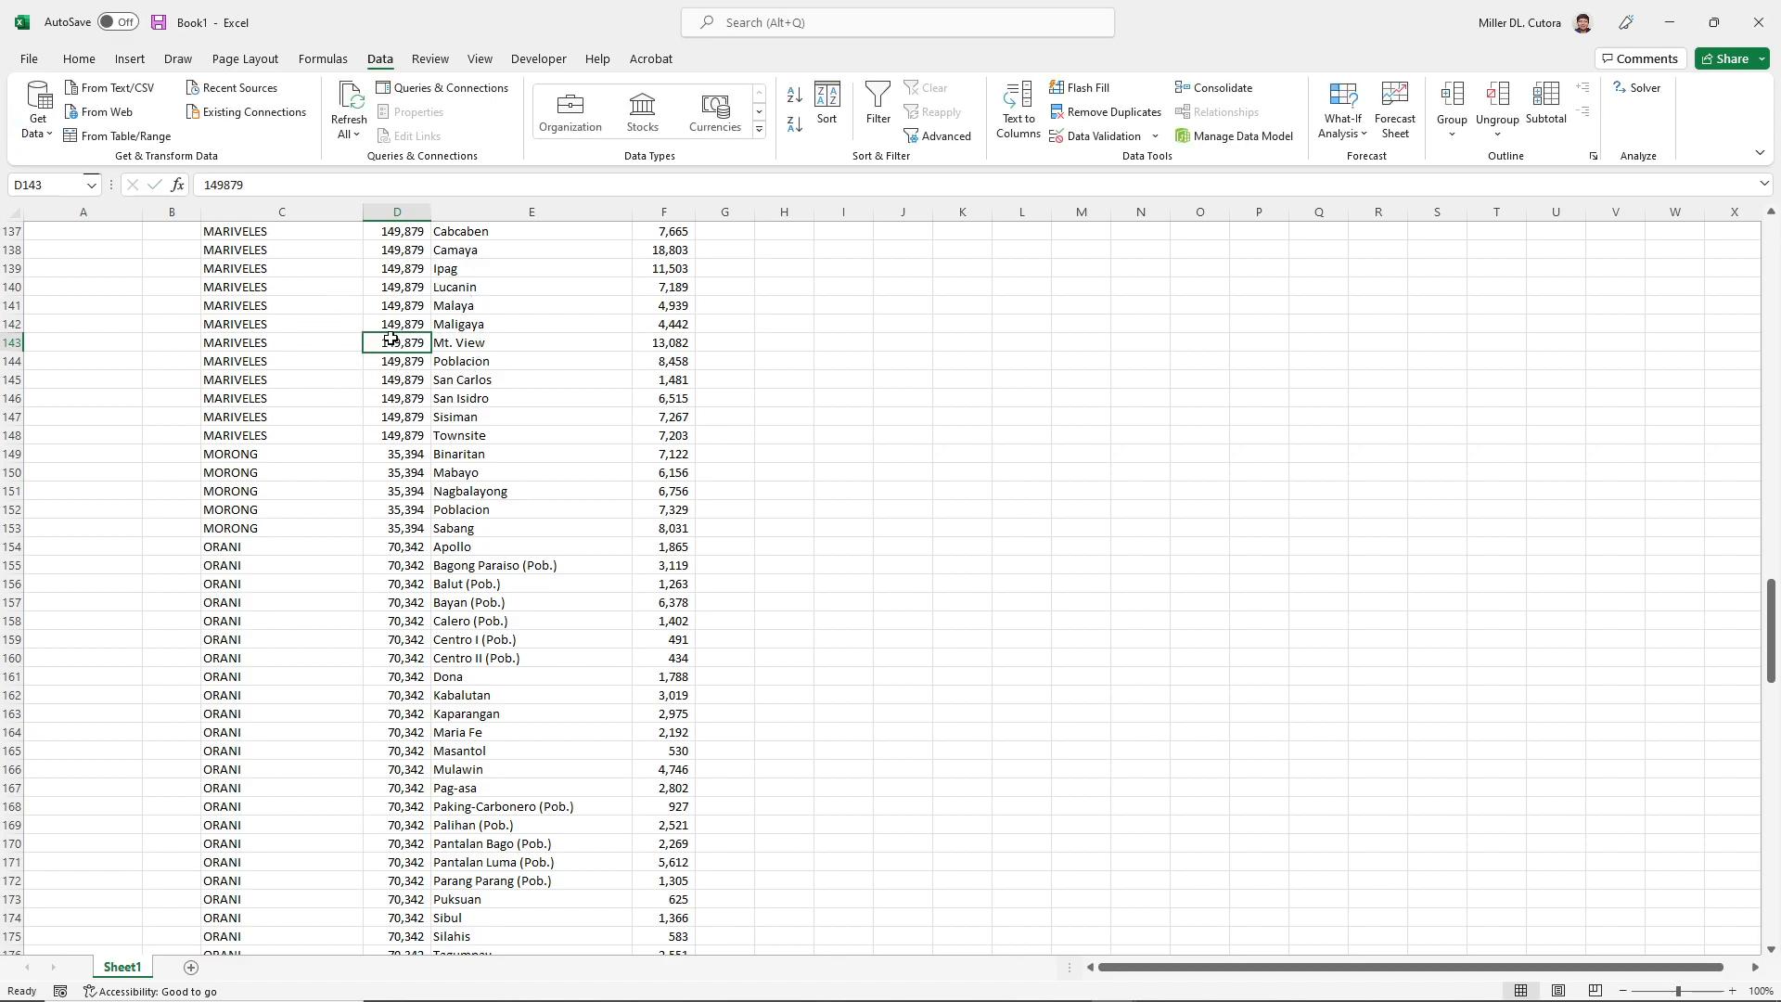
# - Fill the province name BATAAN and population 853,373 from A2:B2 down through row 238
pyautogui.hotkey('ctrl', 'Up')
pyautogui.click(158, 231)
pyautogui.moveTo(91, 243); pyautogui.dragTo(169, 250)
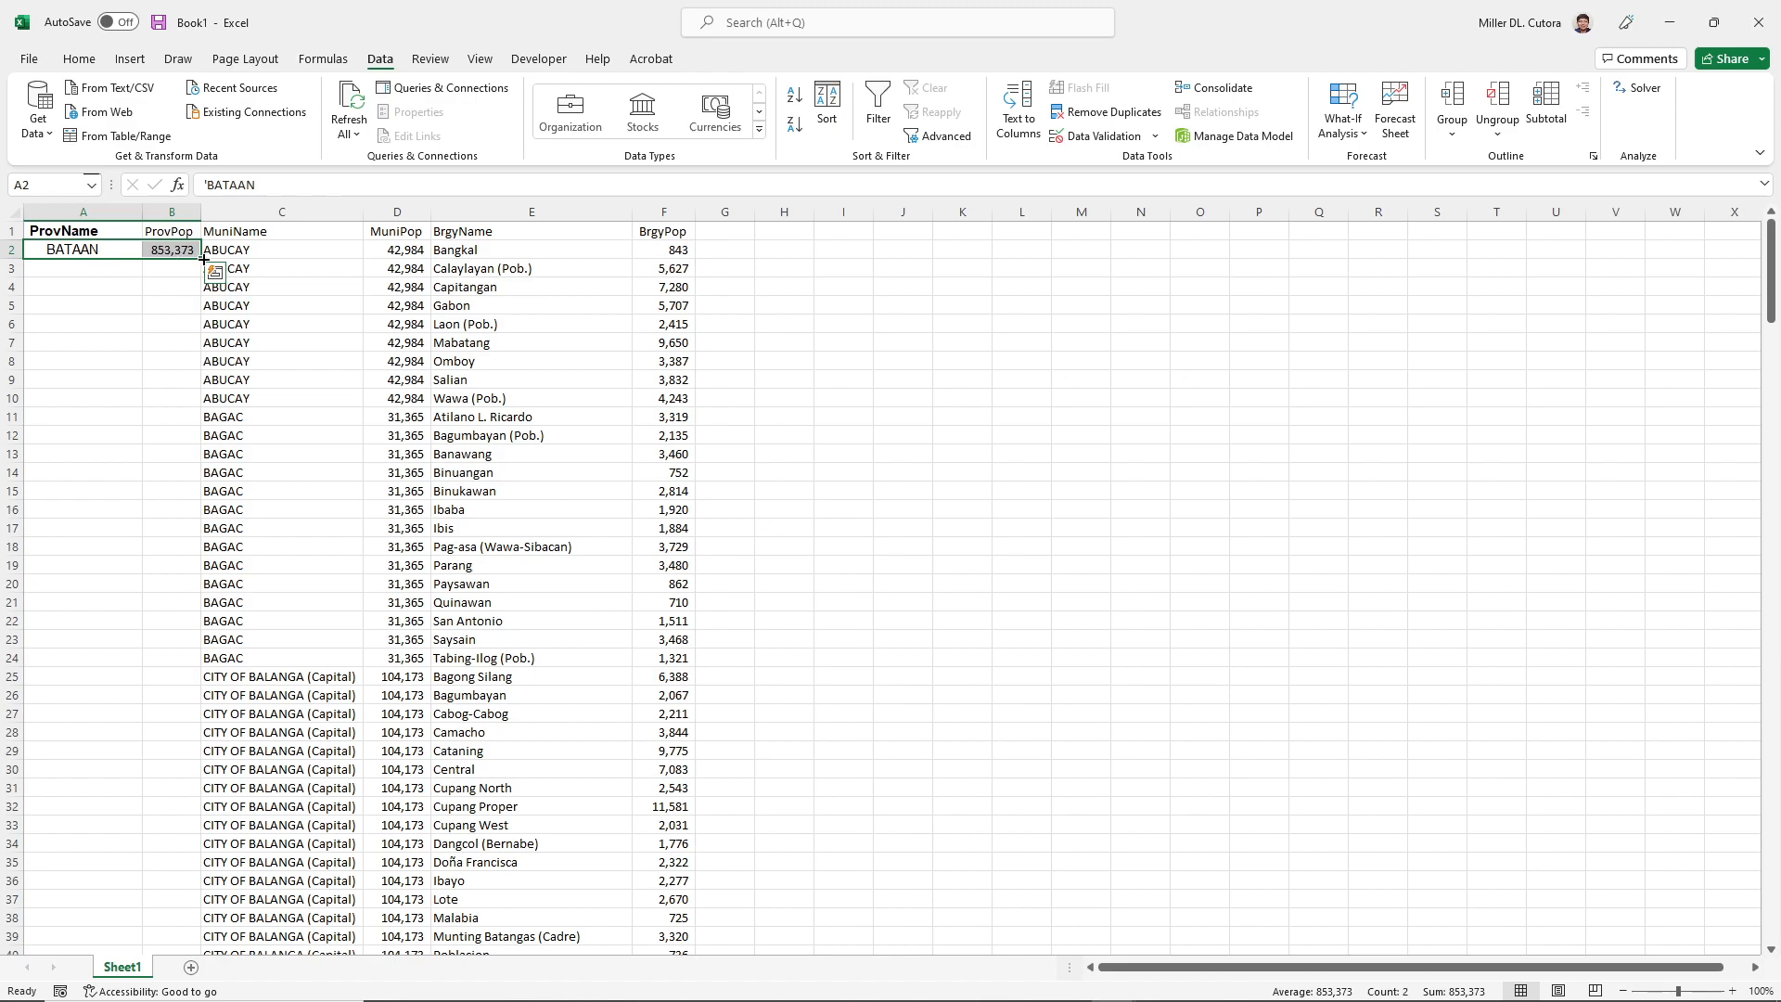
pyautogui.hotkey('ctrl', 'c')
pyautogui.click(108, 267)
pyautogui.hotkey('ctrl', 'v')
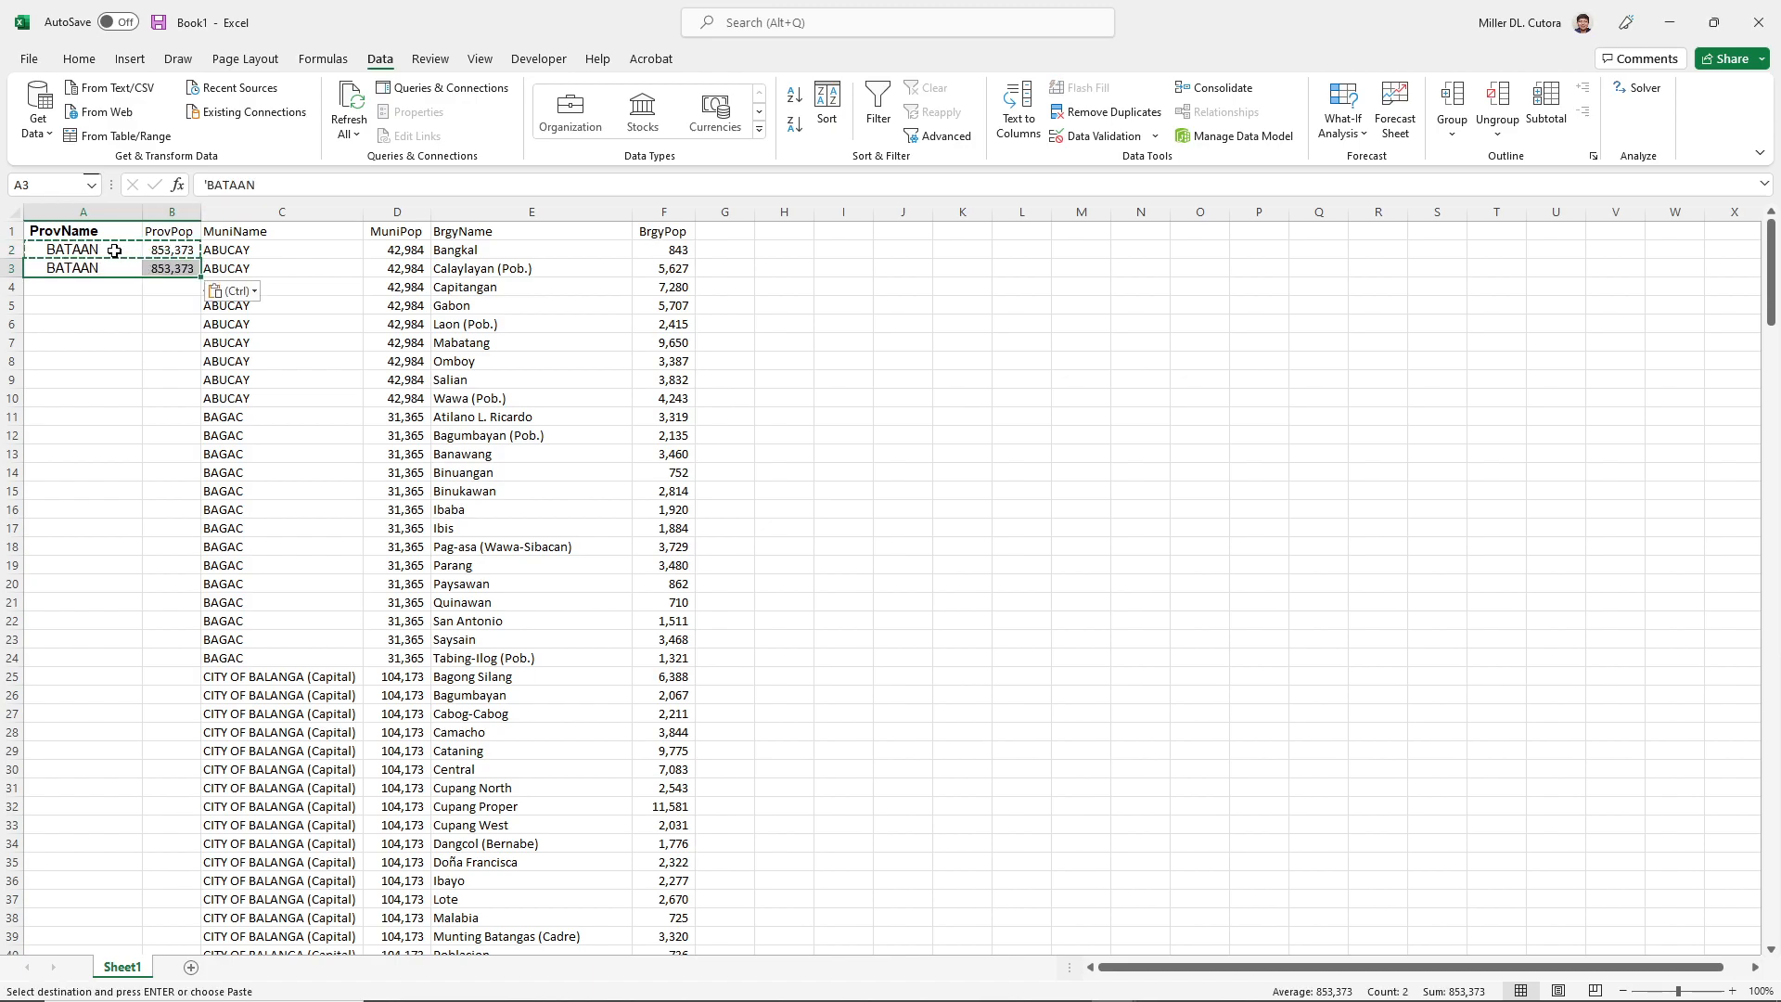
pyautogui.moveTo(115, 250); pyautogui.dragTo(167, 268)
pyautogui.doubleClick(200, 276)
# - Set the font of the whole table A1:F238 to Arial
pyautogui.click(113, 254)
pyautogui.click(113, 232)
pyautogui.hotkey('ctrl', 'shift', 'End')
pyautogui.click(78, 58)
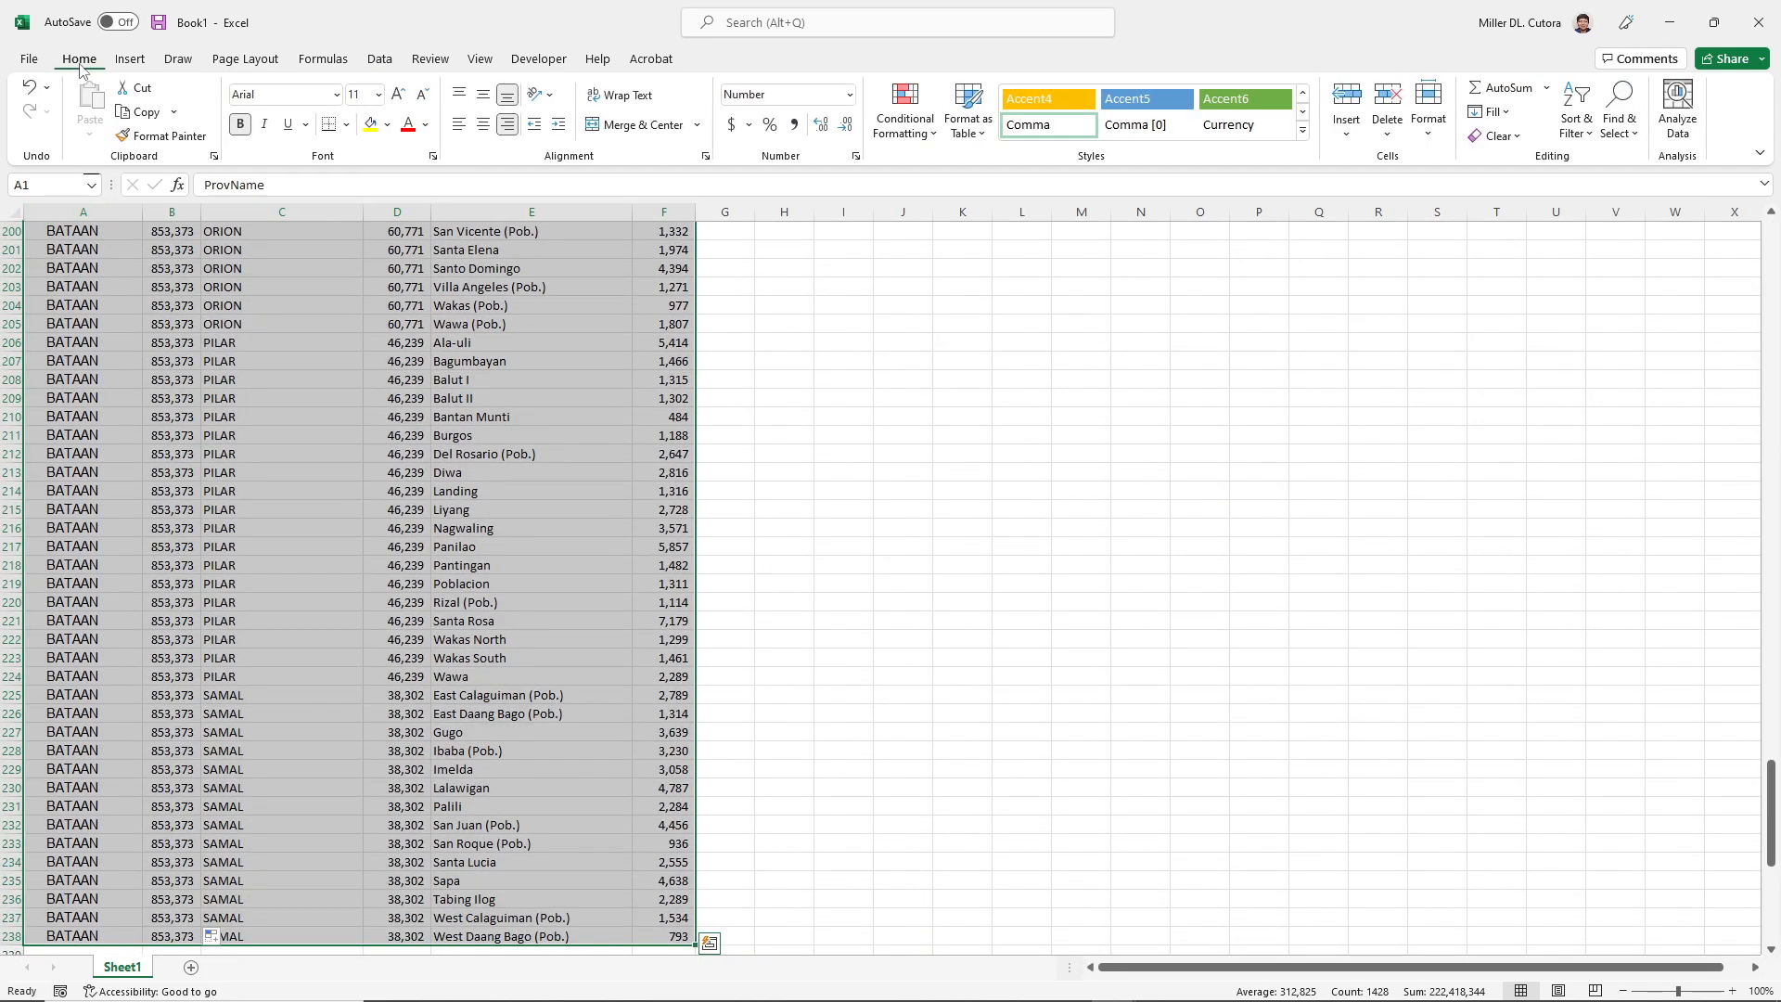
pyautogui.click(301, 95)
pyautogui.press('Return')
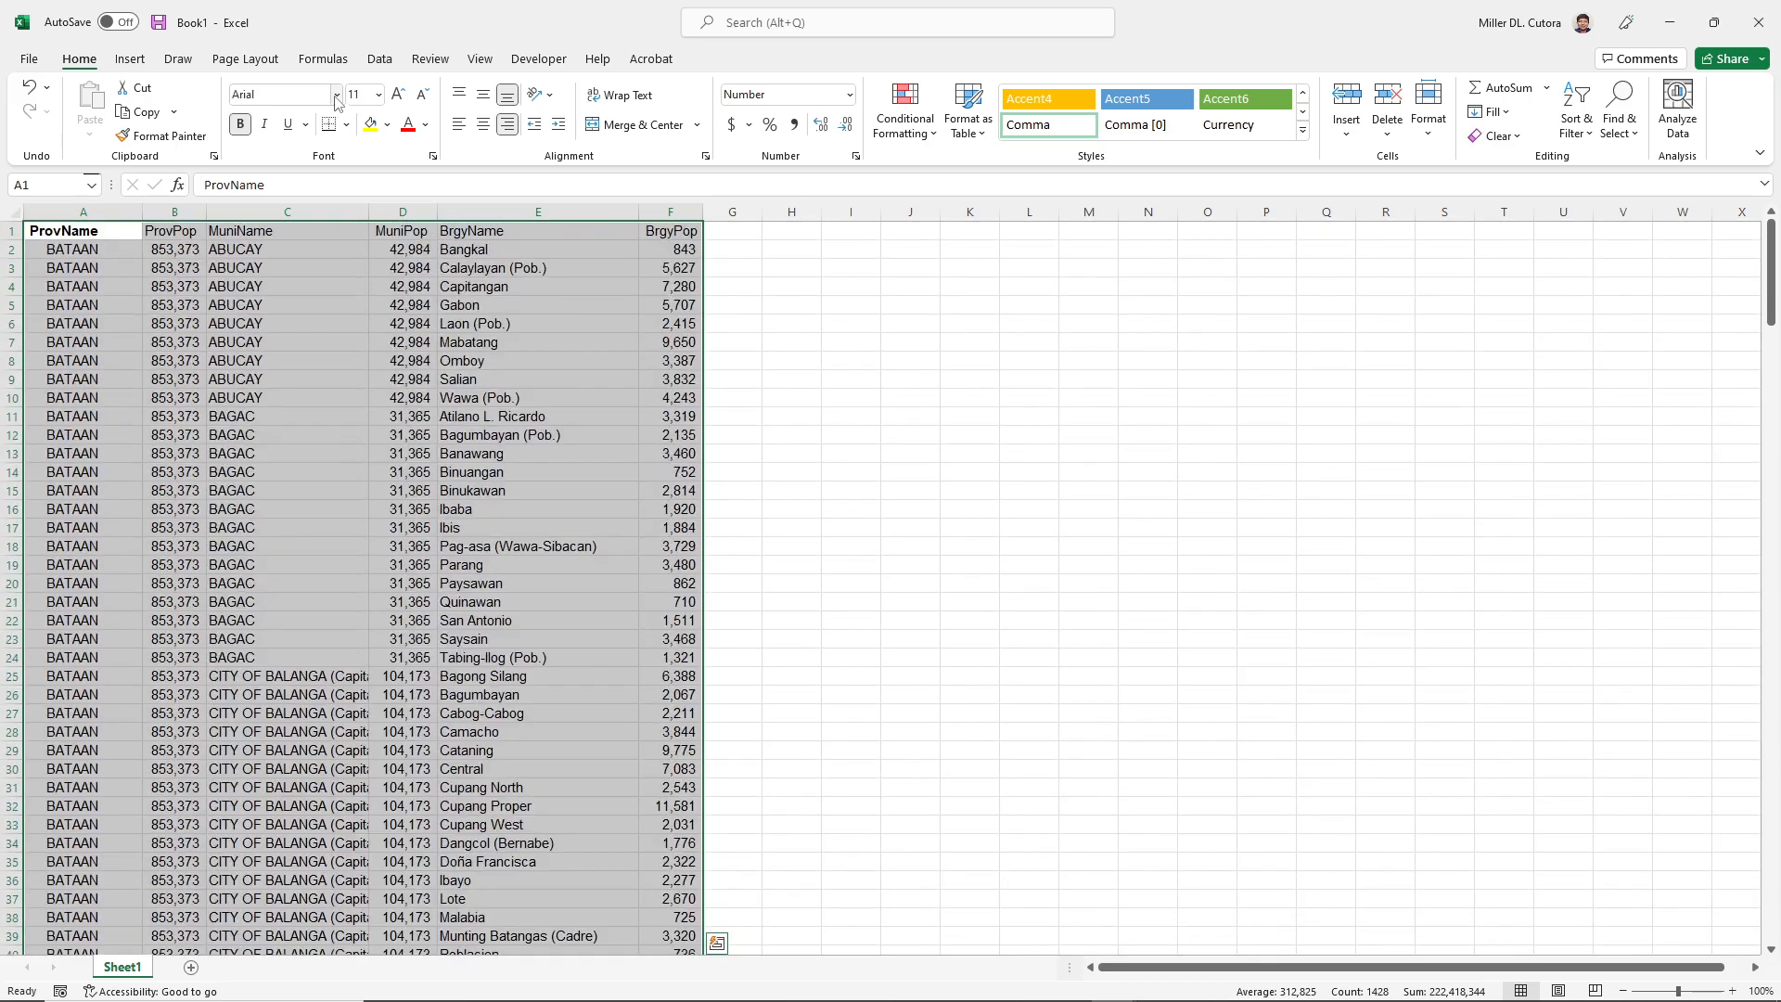
pyautogui.click(335, 385)
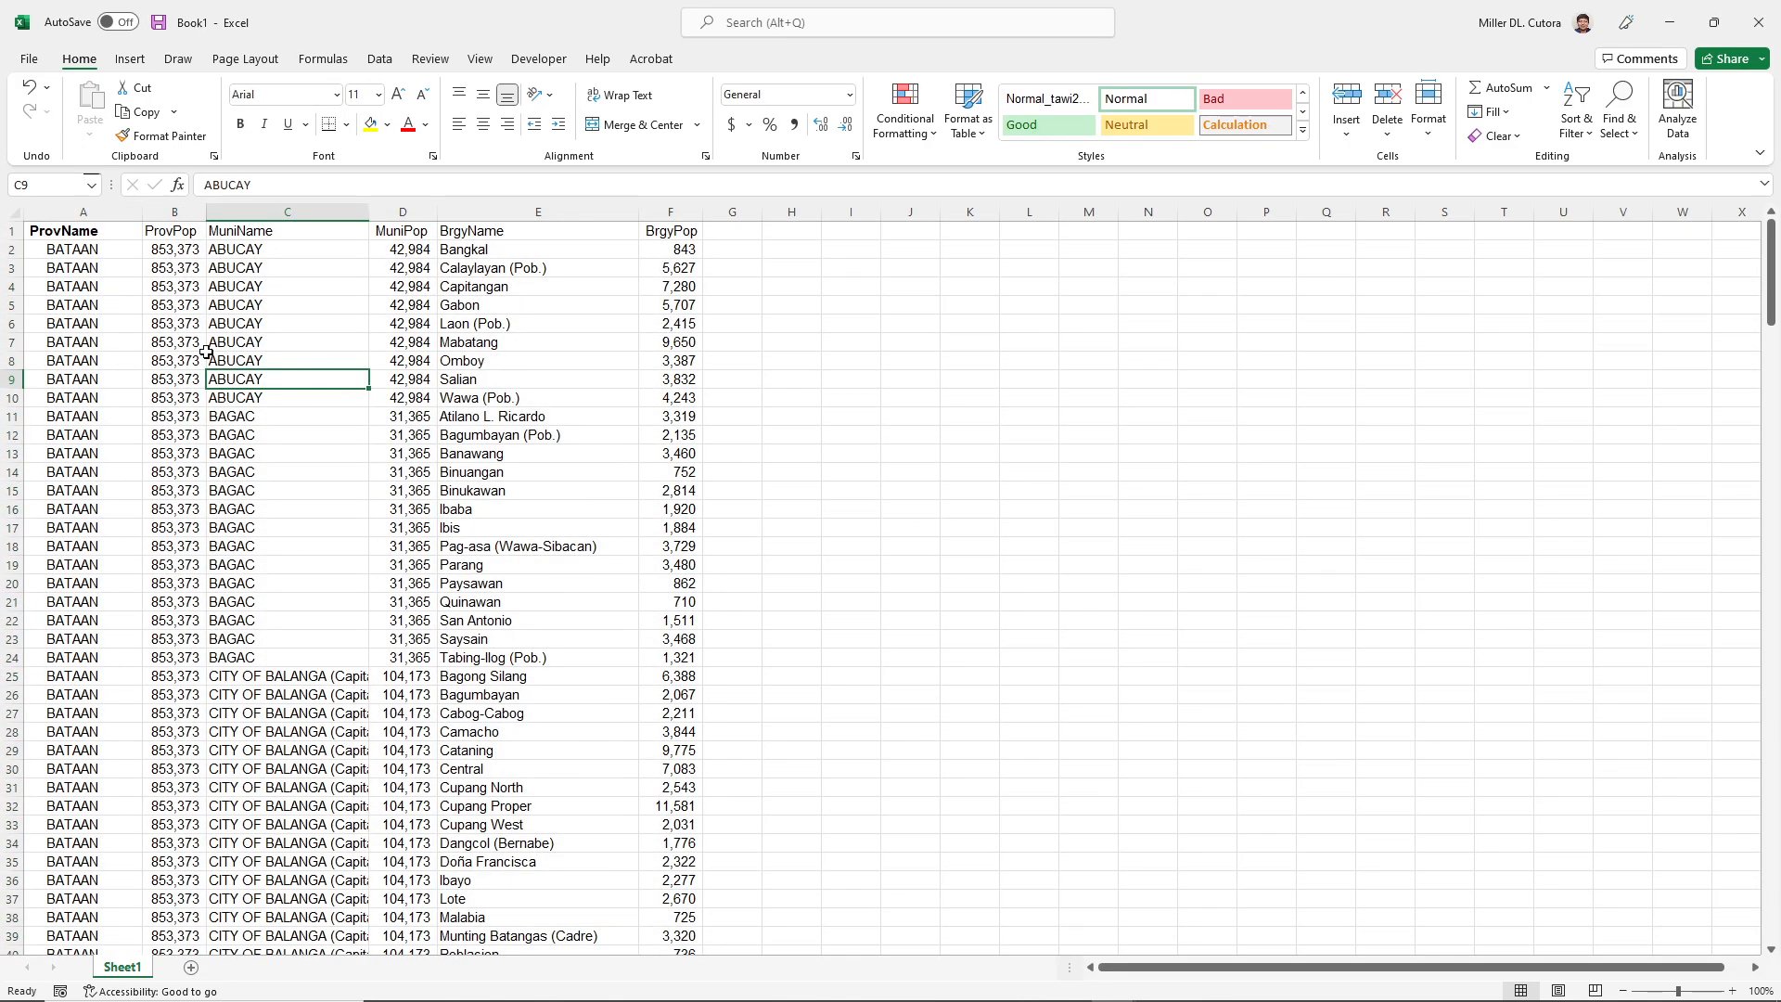
# - Clear bold formatting from the whole table and make only the header row 1 bold
pyautogui.hotkey('ctrl', 'a')
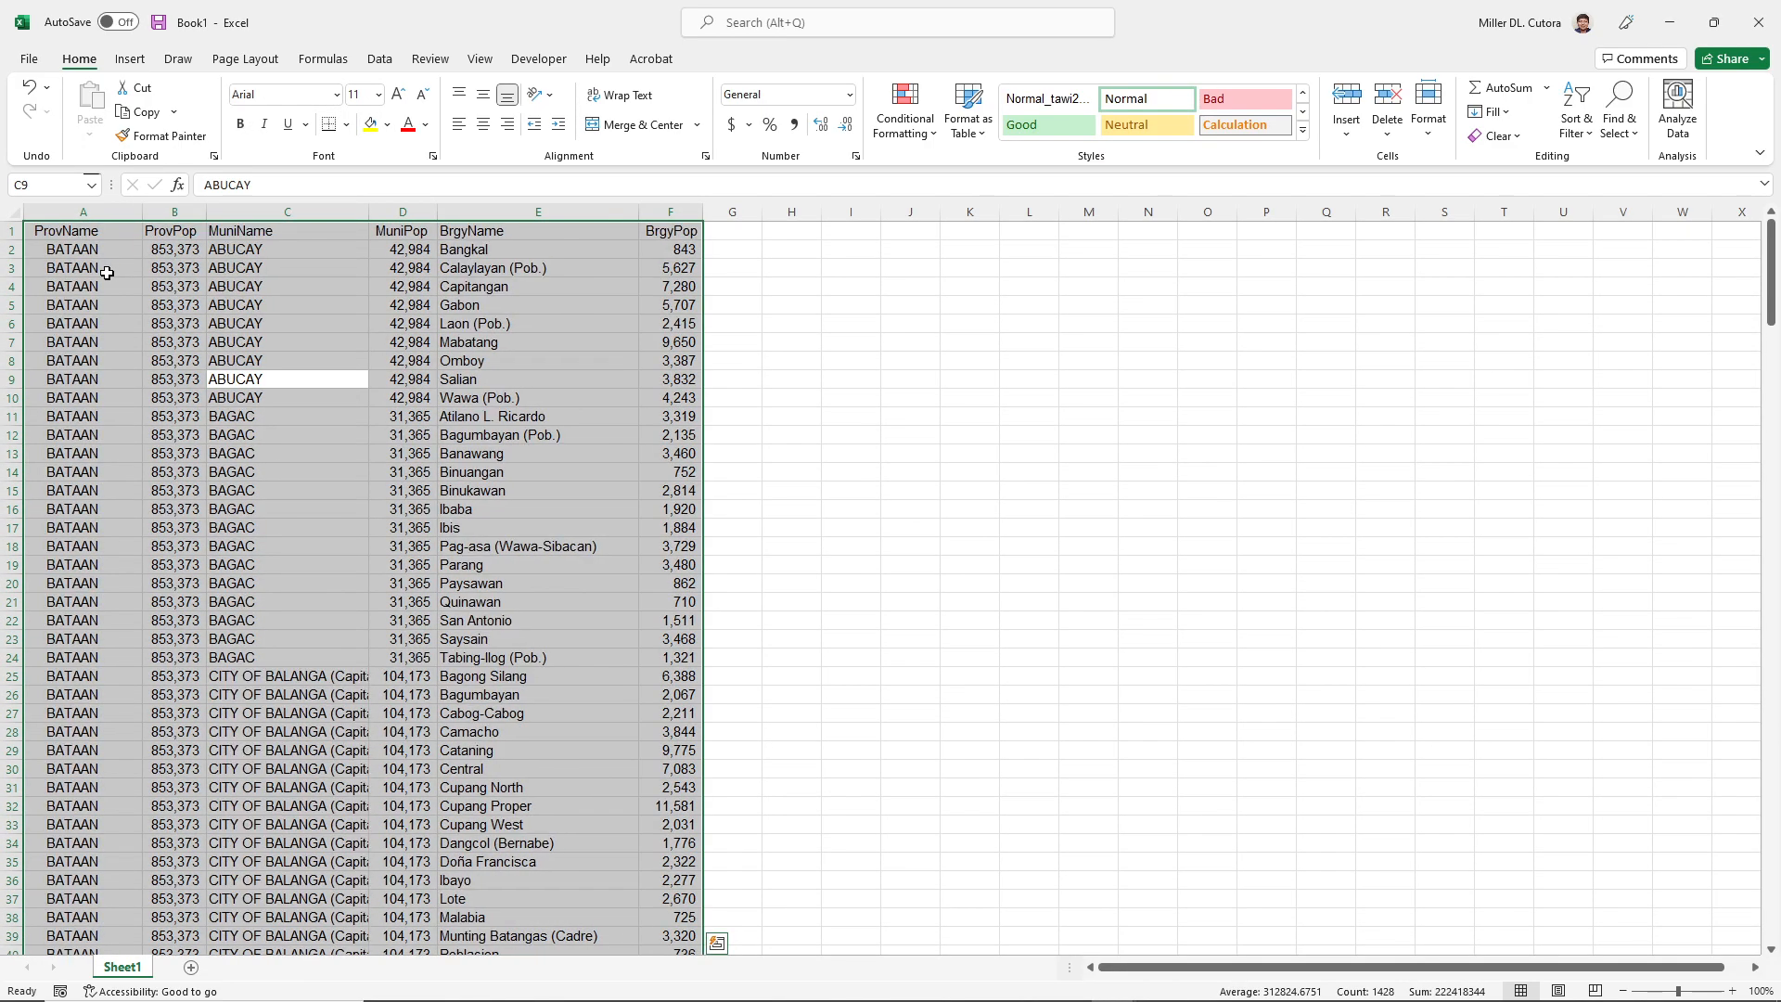
pyautogui.click(11, 230)
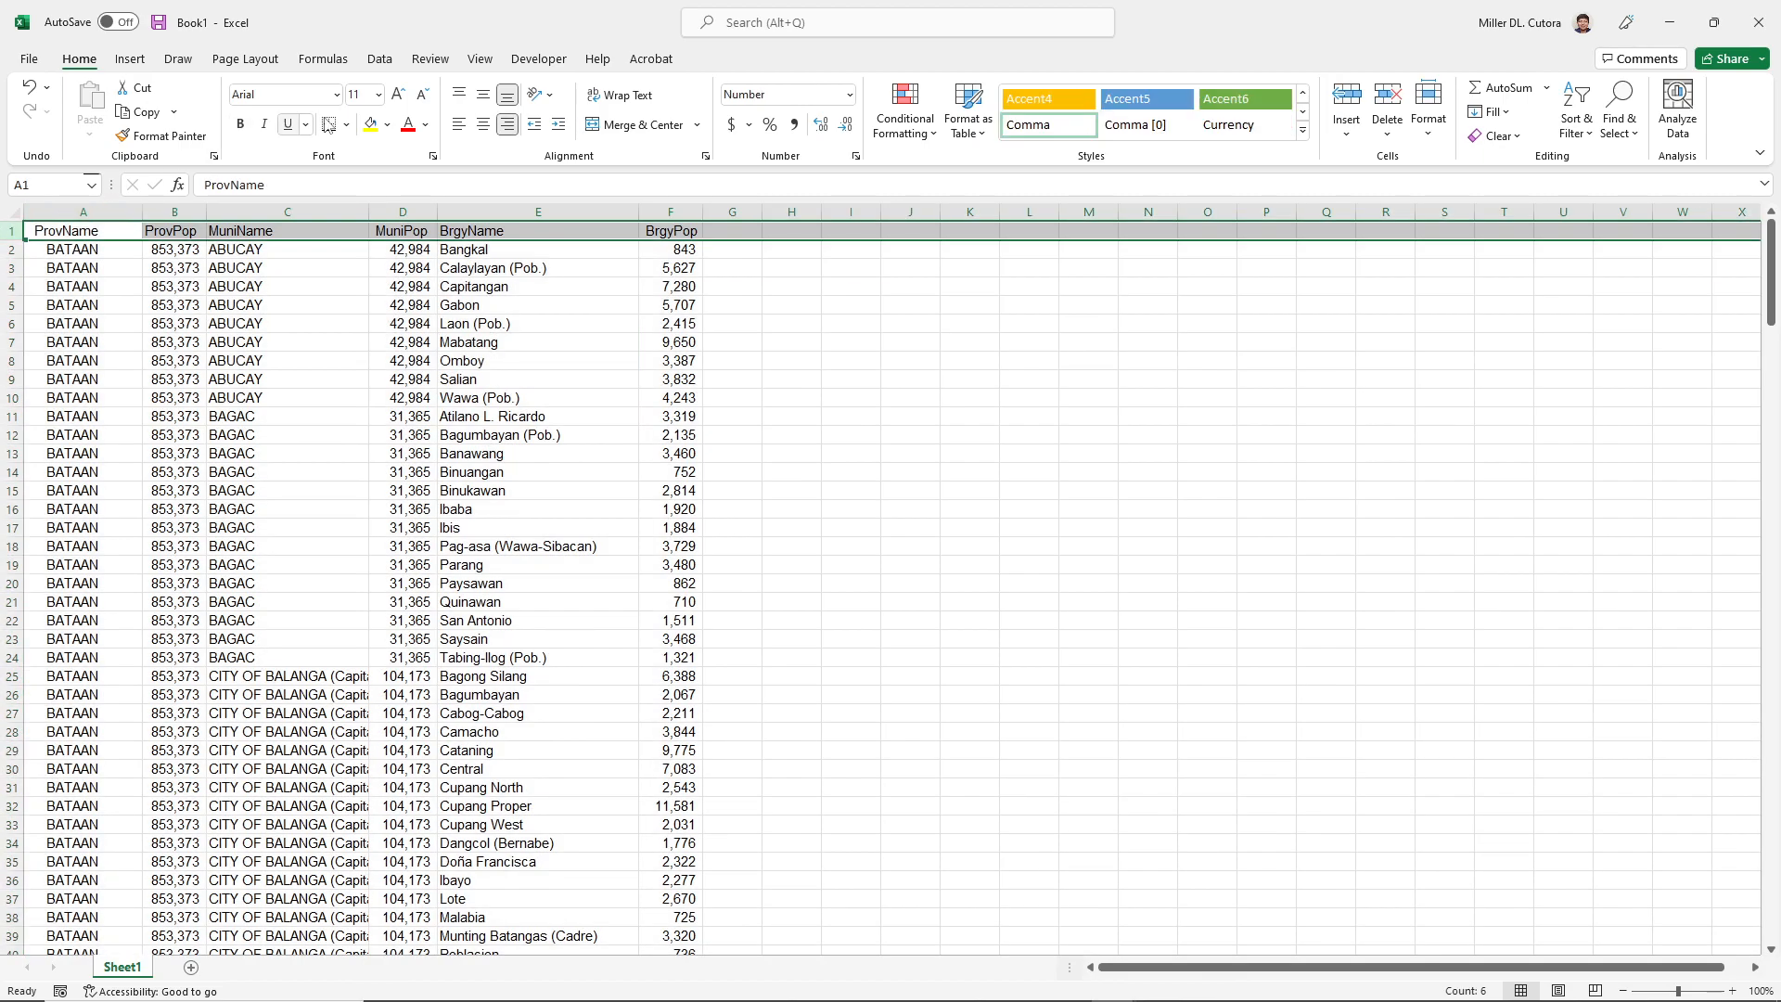
pyautogui.click(240, 126)
pyautogui.click(319, 432)
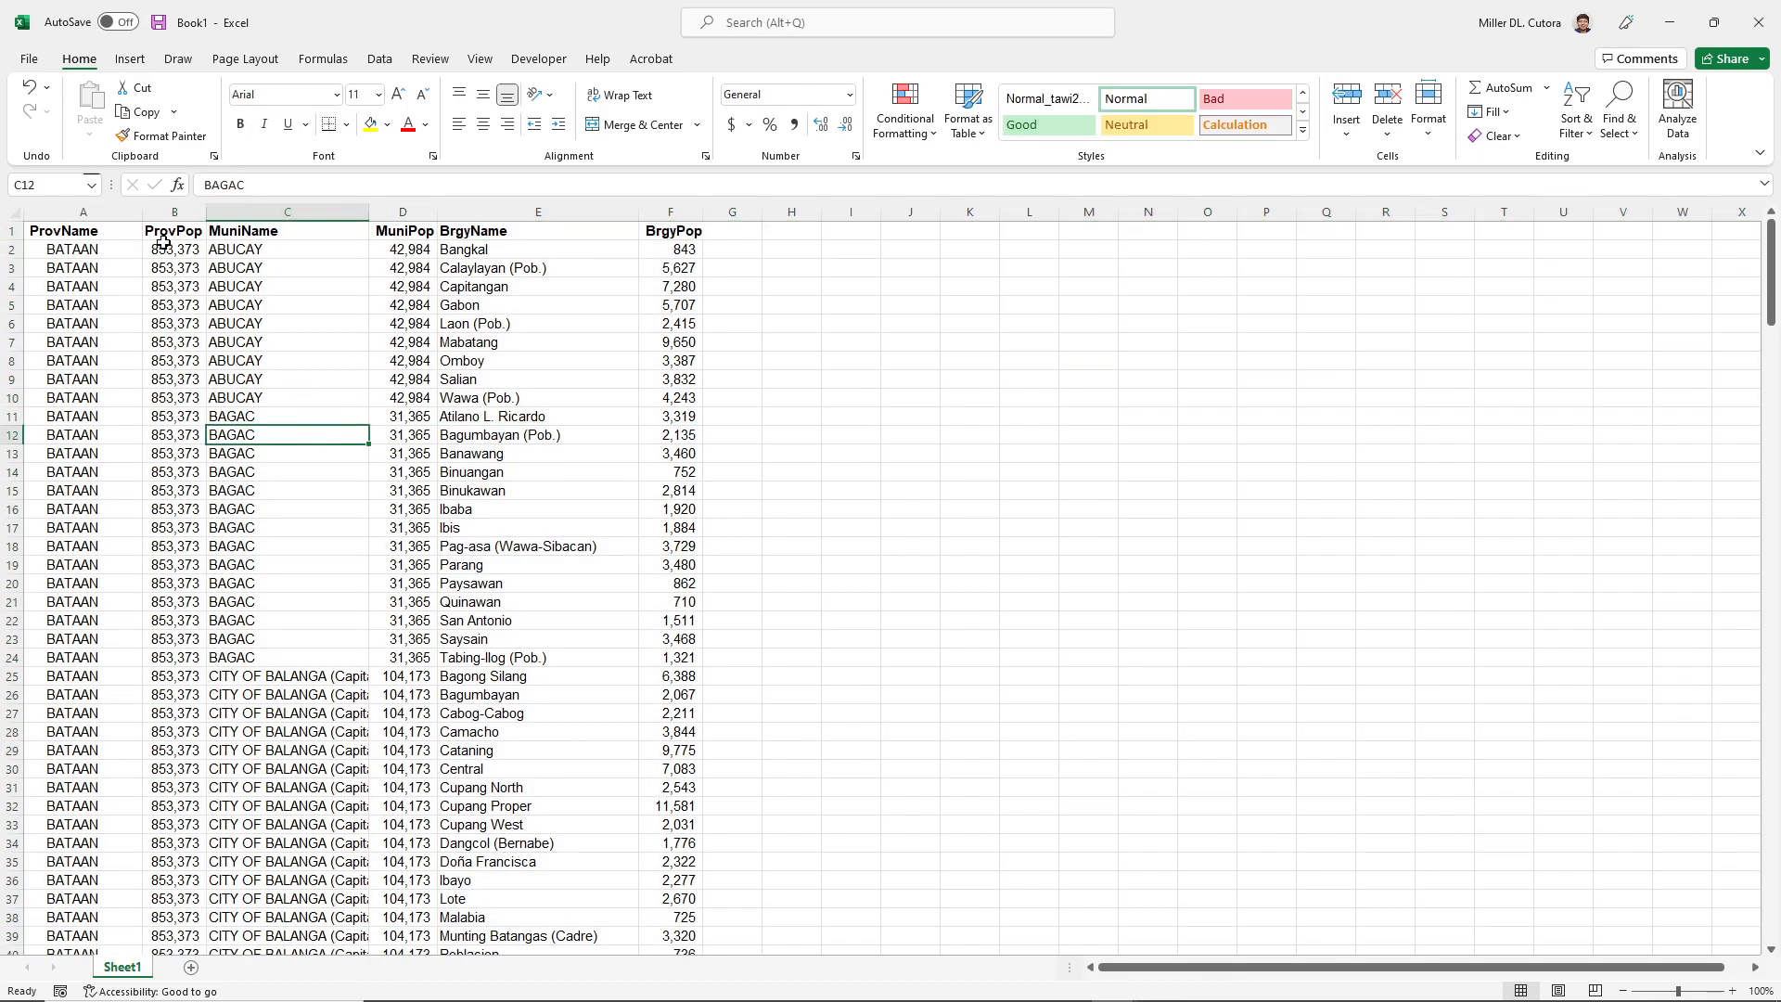
# - Refit the widths of columns A to F to the reformatted text
pyautogui.moveTo(83, 213); pyautogui.dragTo(699, 219)
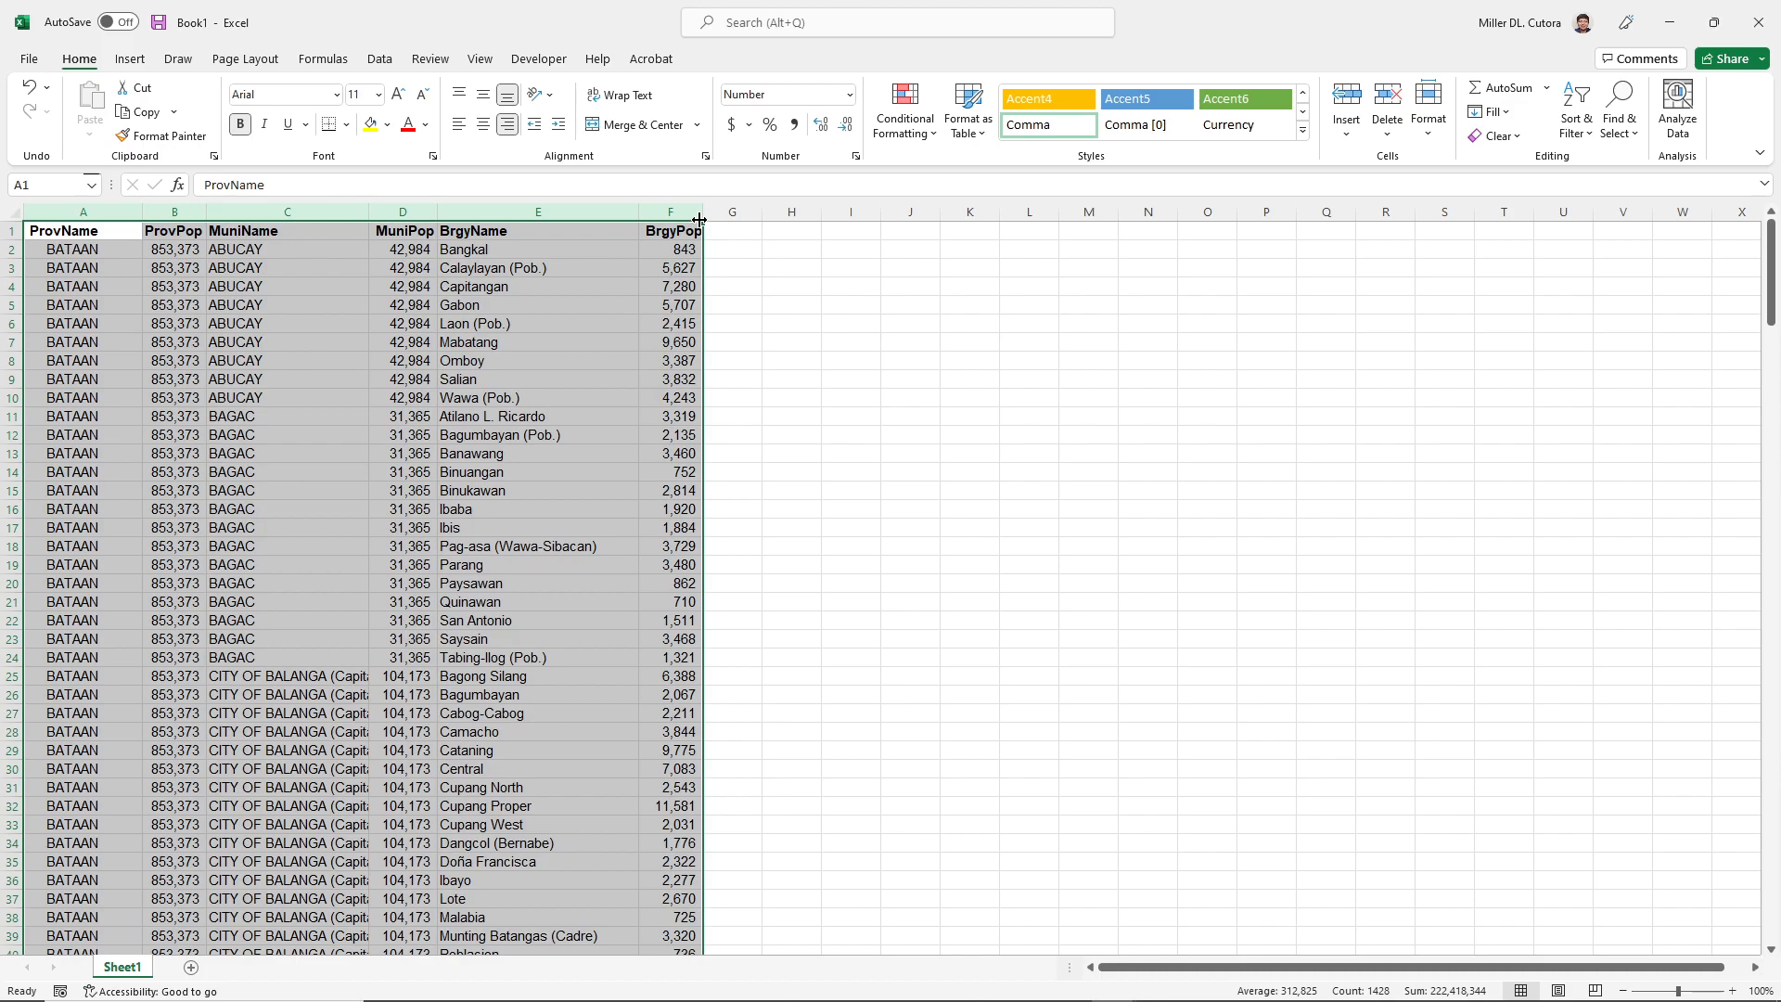
pyautogui.doubleClick(699, 220)
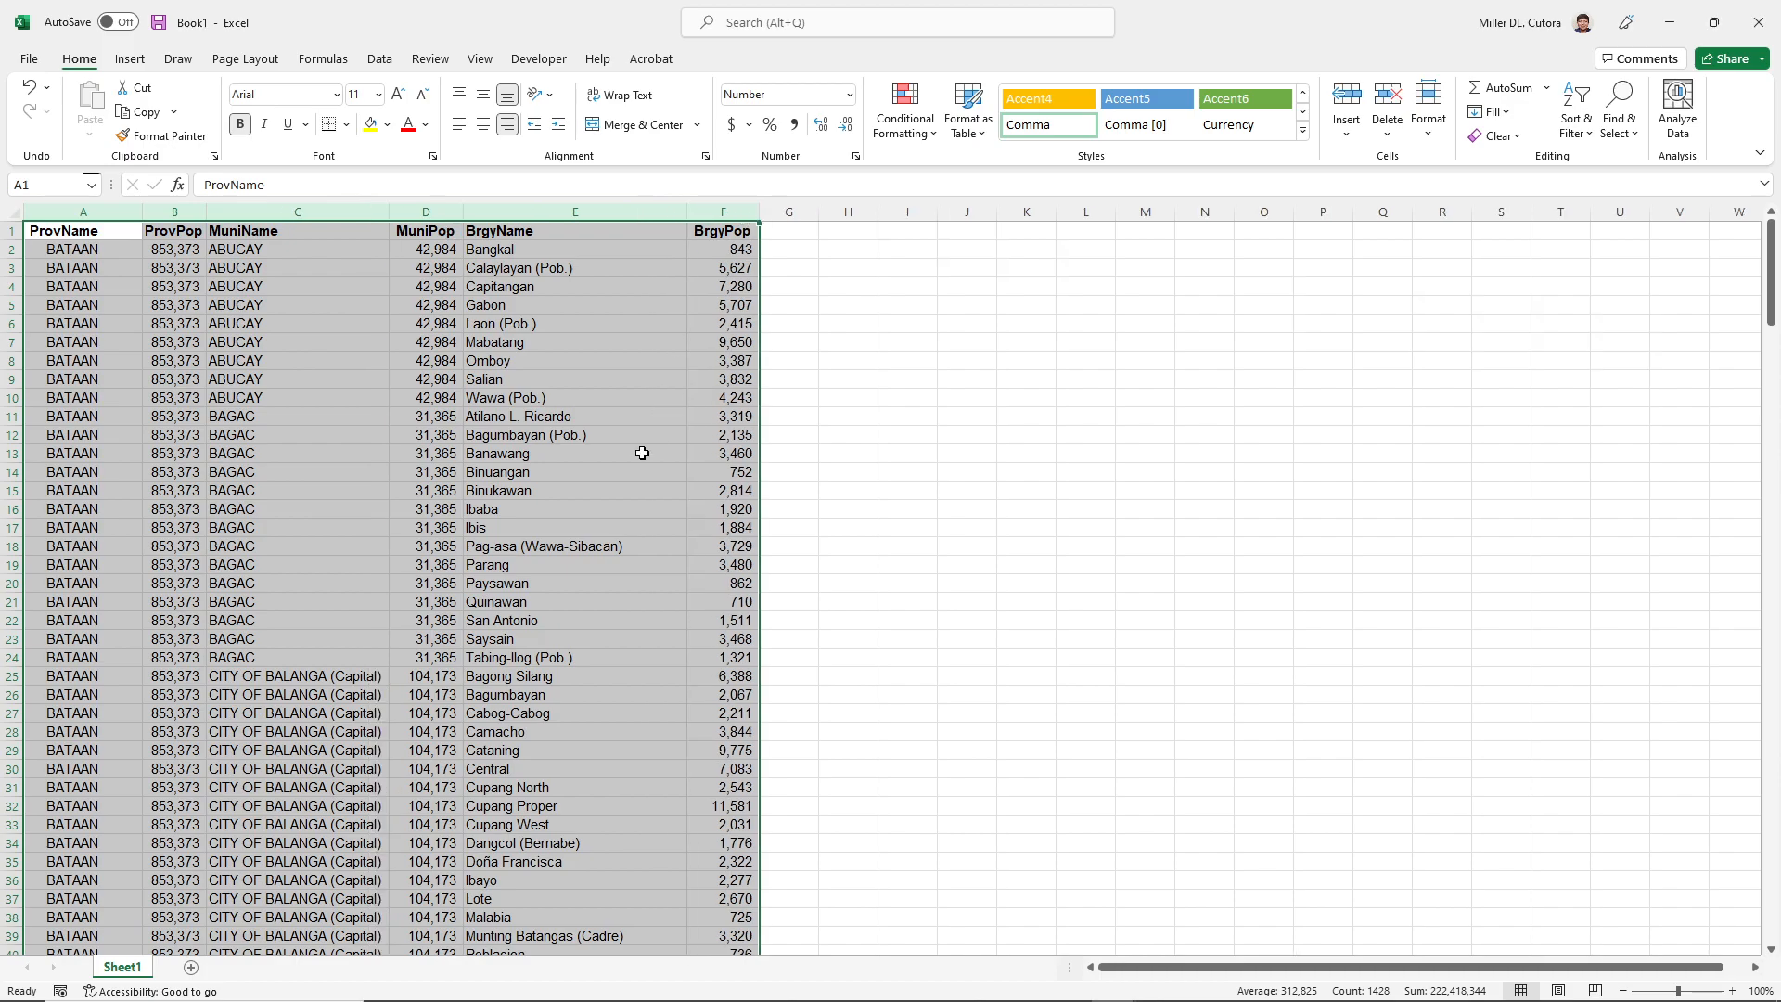
pyautogui.click(552, 563)
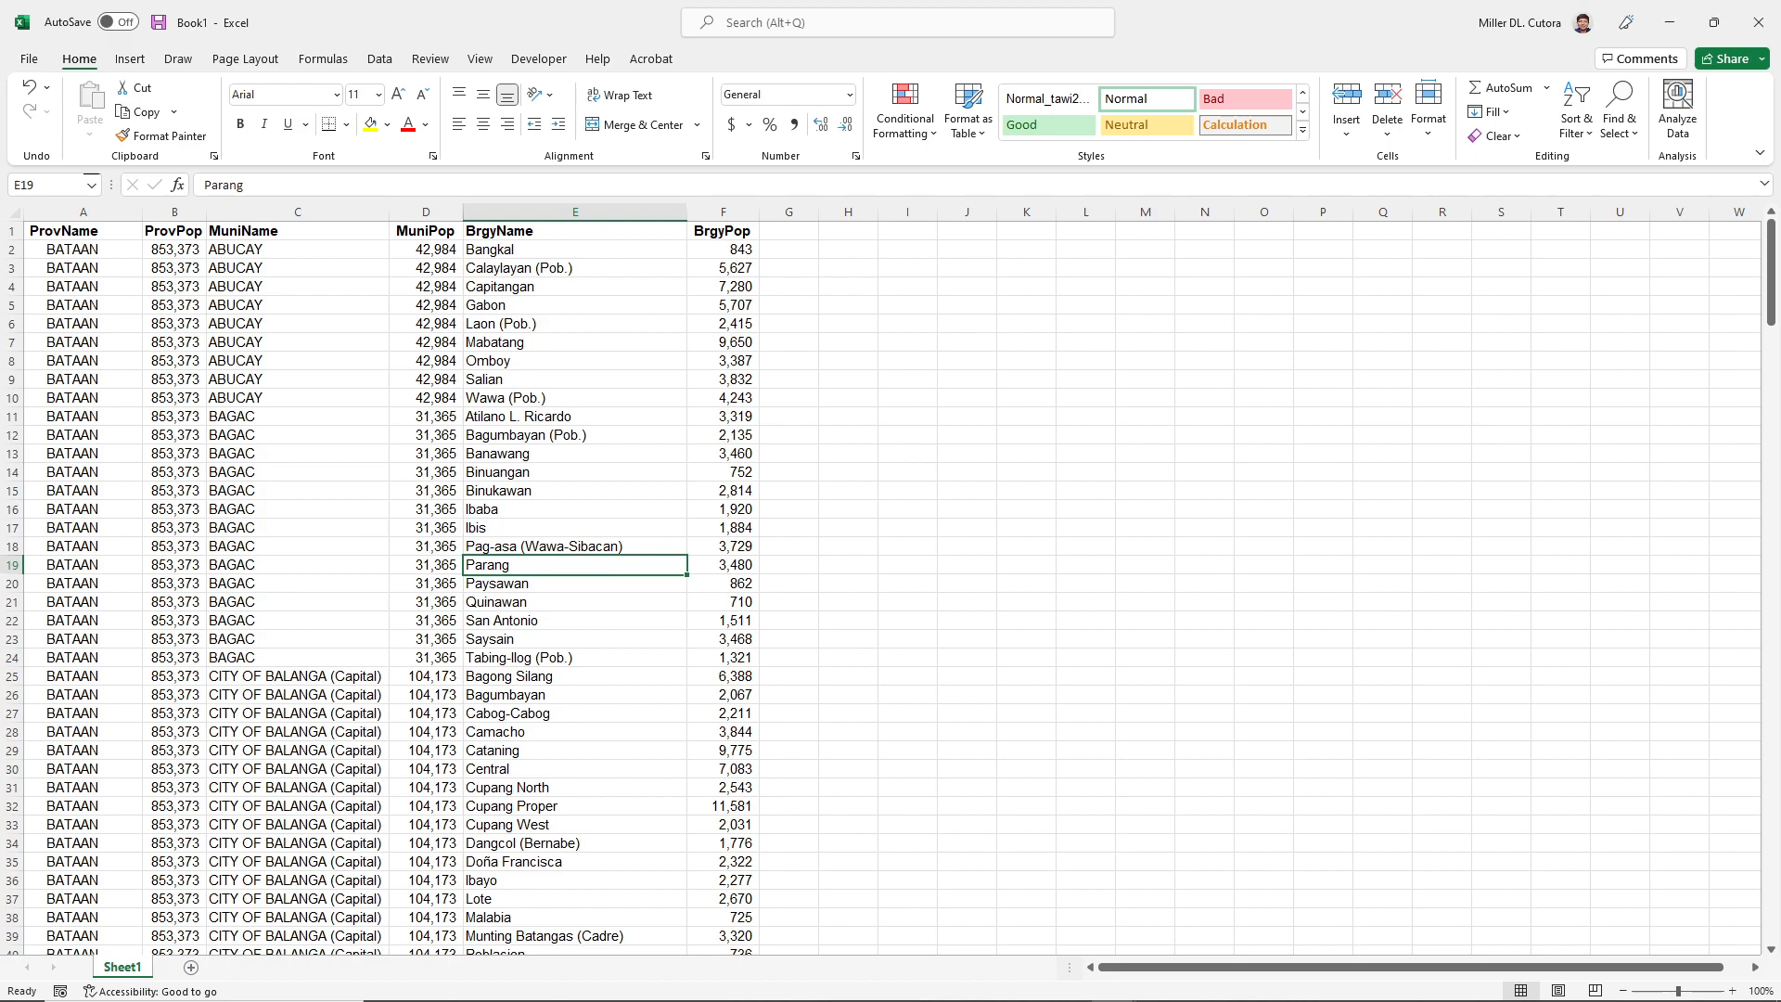
# - Switch to QGIS and start exporting the Bataan layer's features in Comma Separated Value [CSV] format
pyautogui.hotkey('alt', 'Tab')
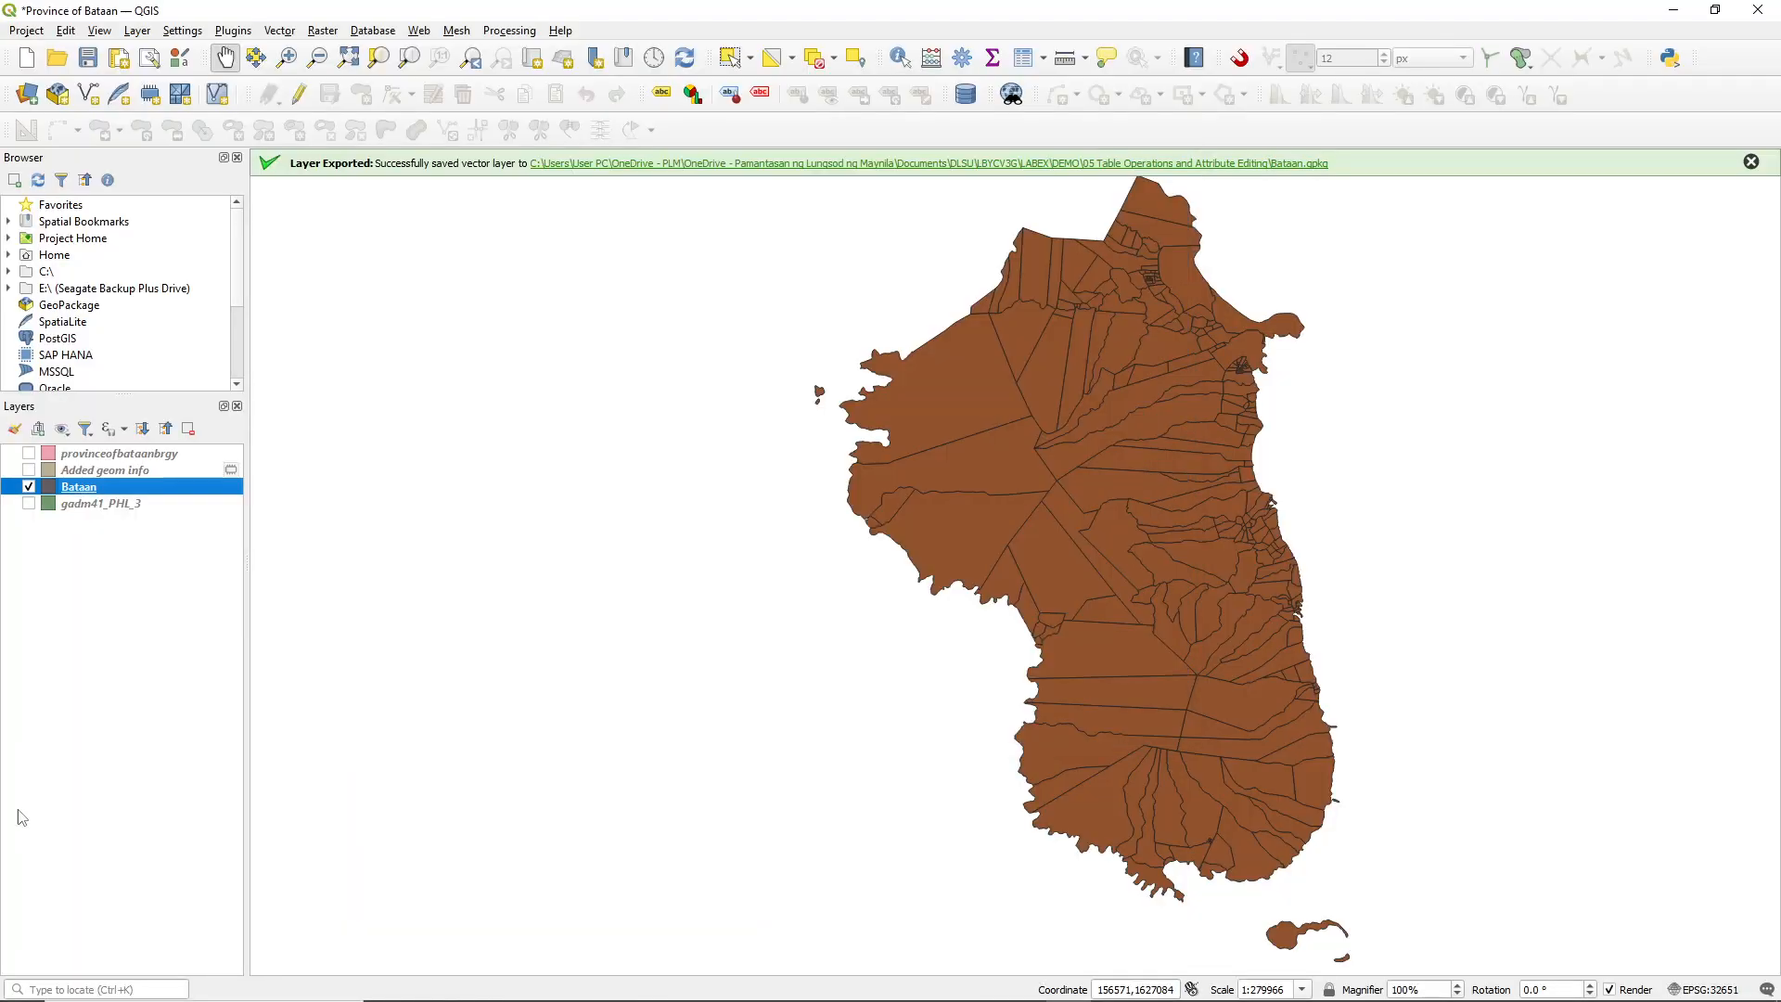
pyautogui.rightClick(75, 492)
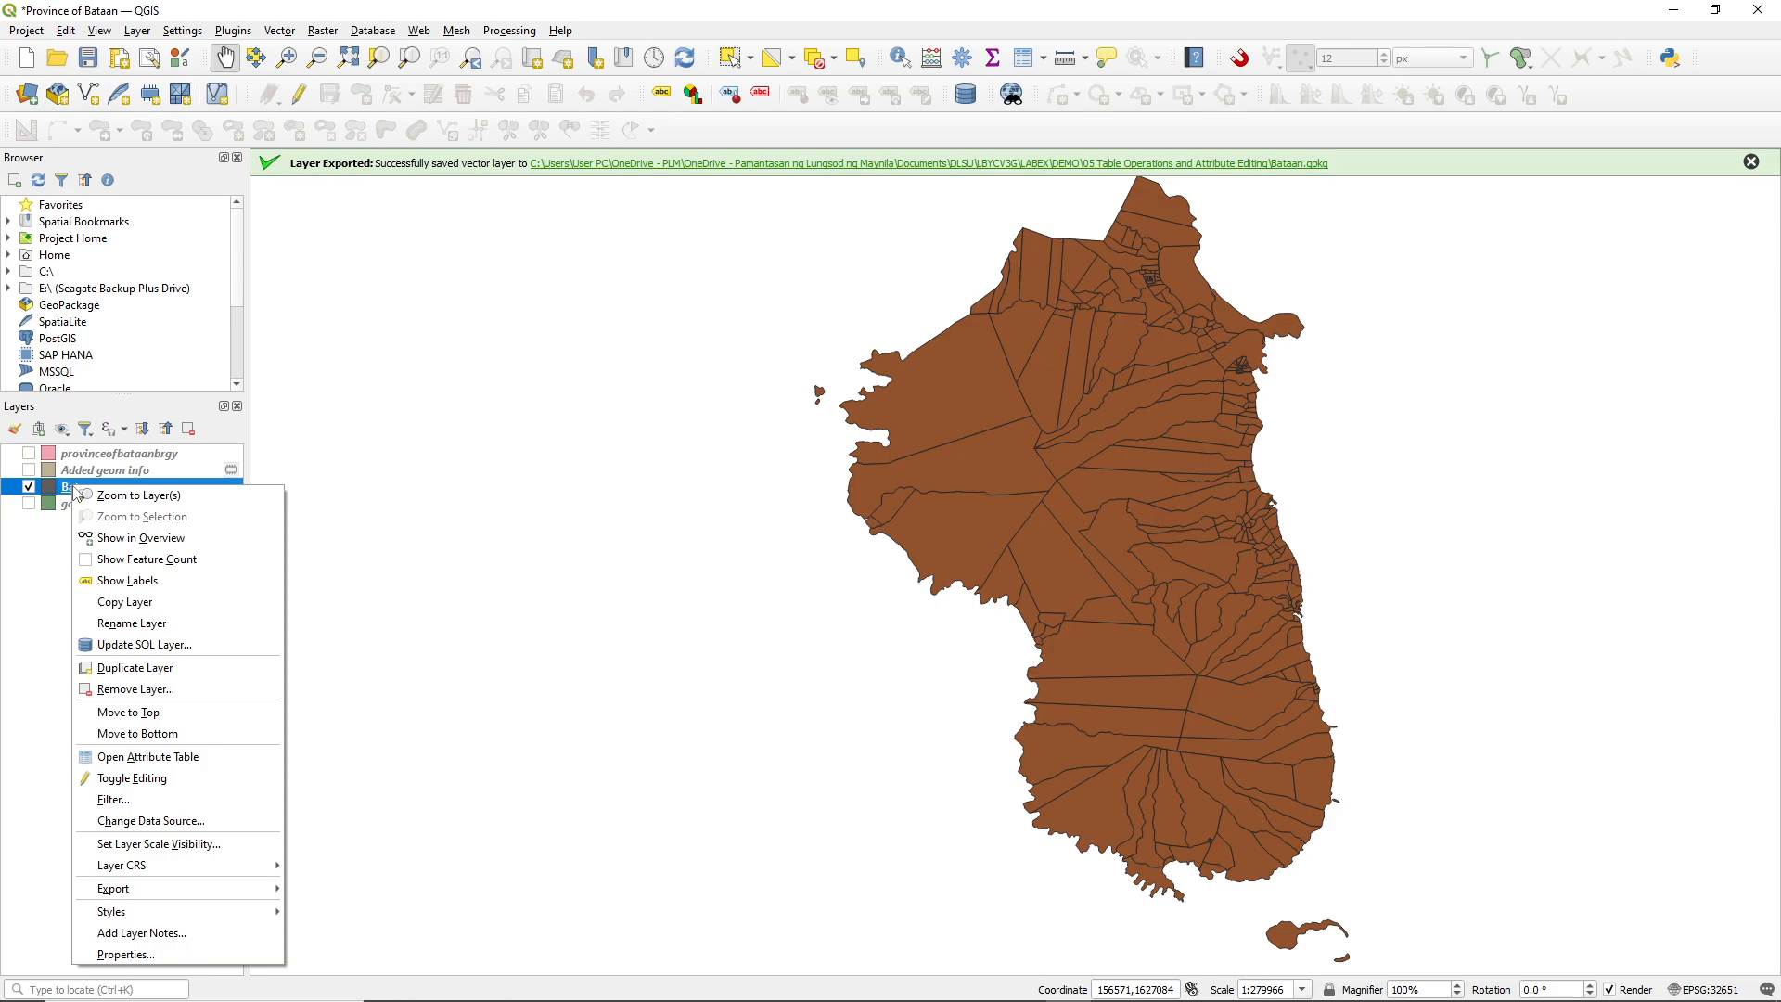
pyautogui.moveTo(184, 896)
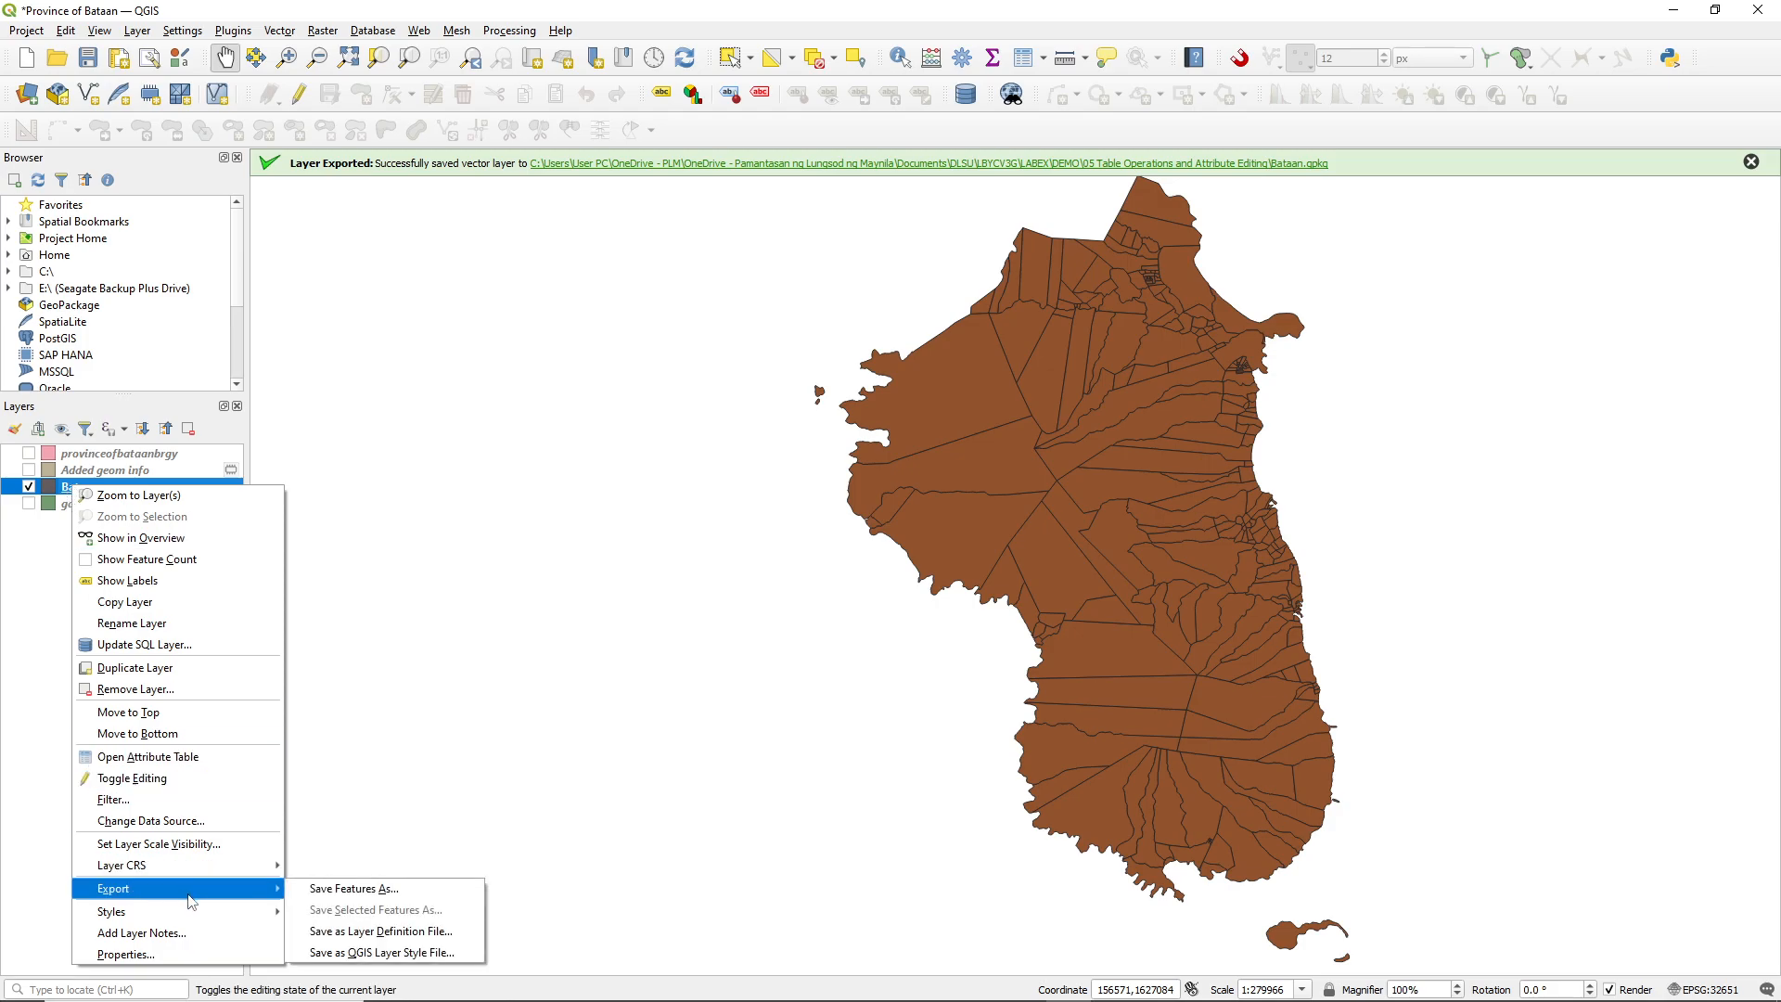
pyautogui.click(343, 888)
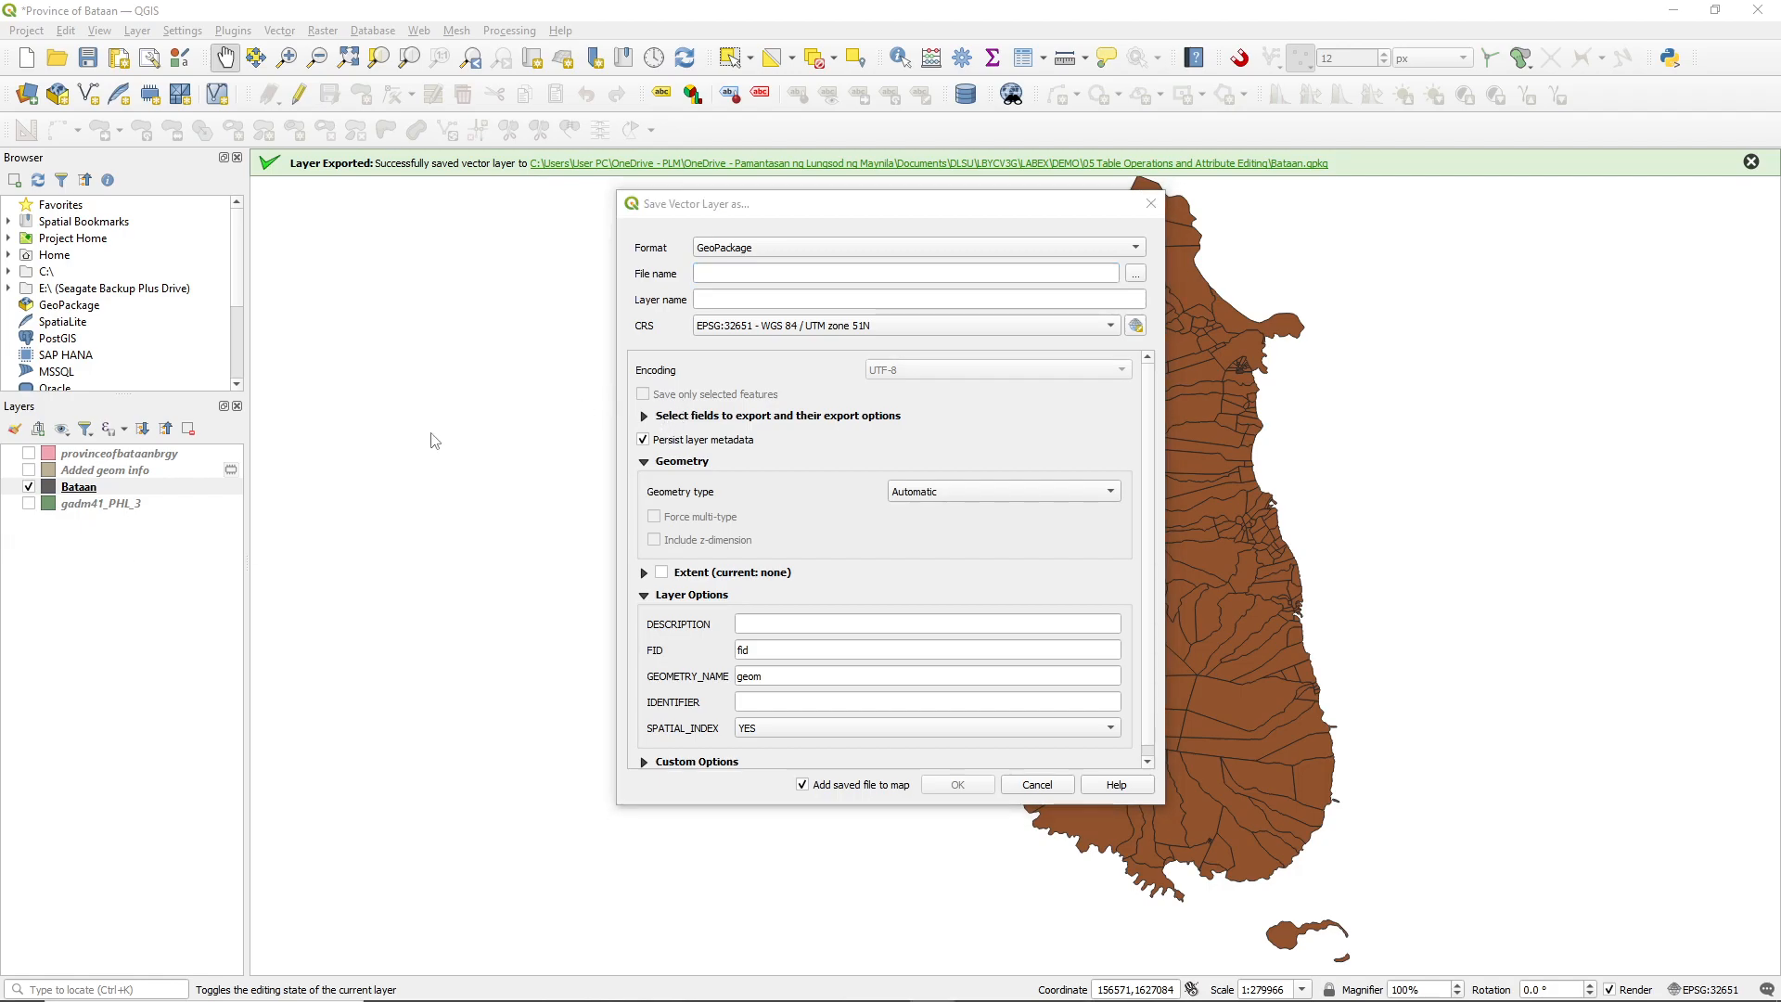
pyautogui.click(807, 249)
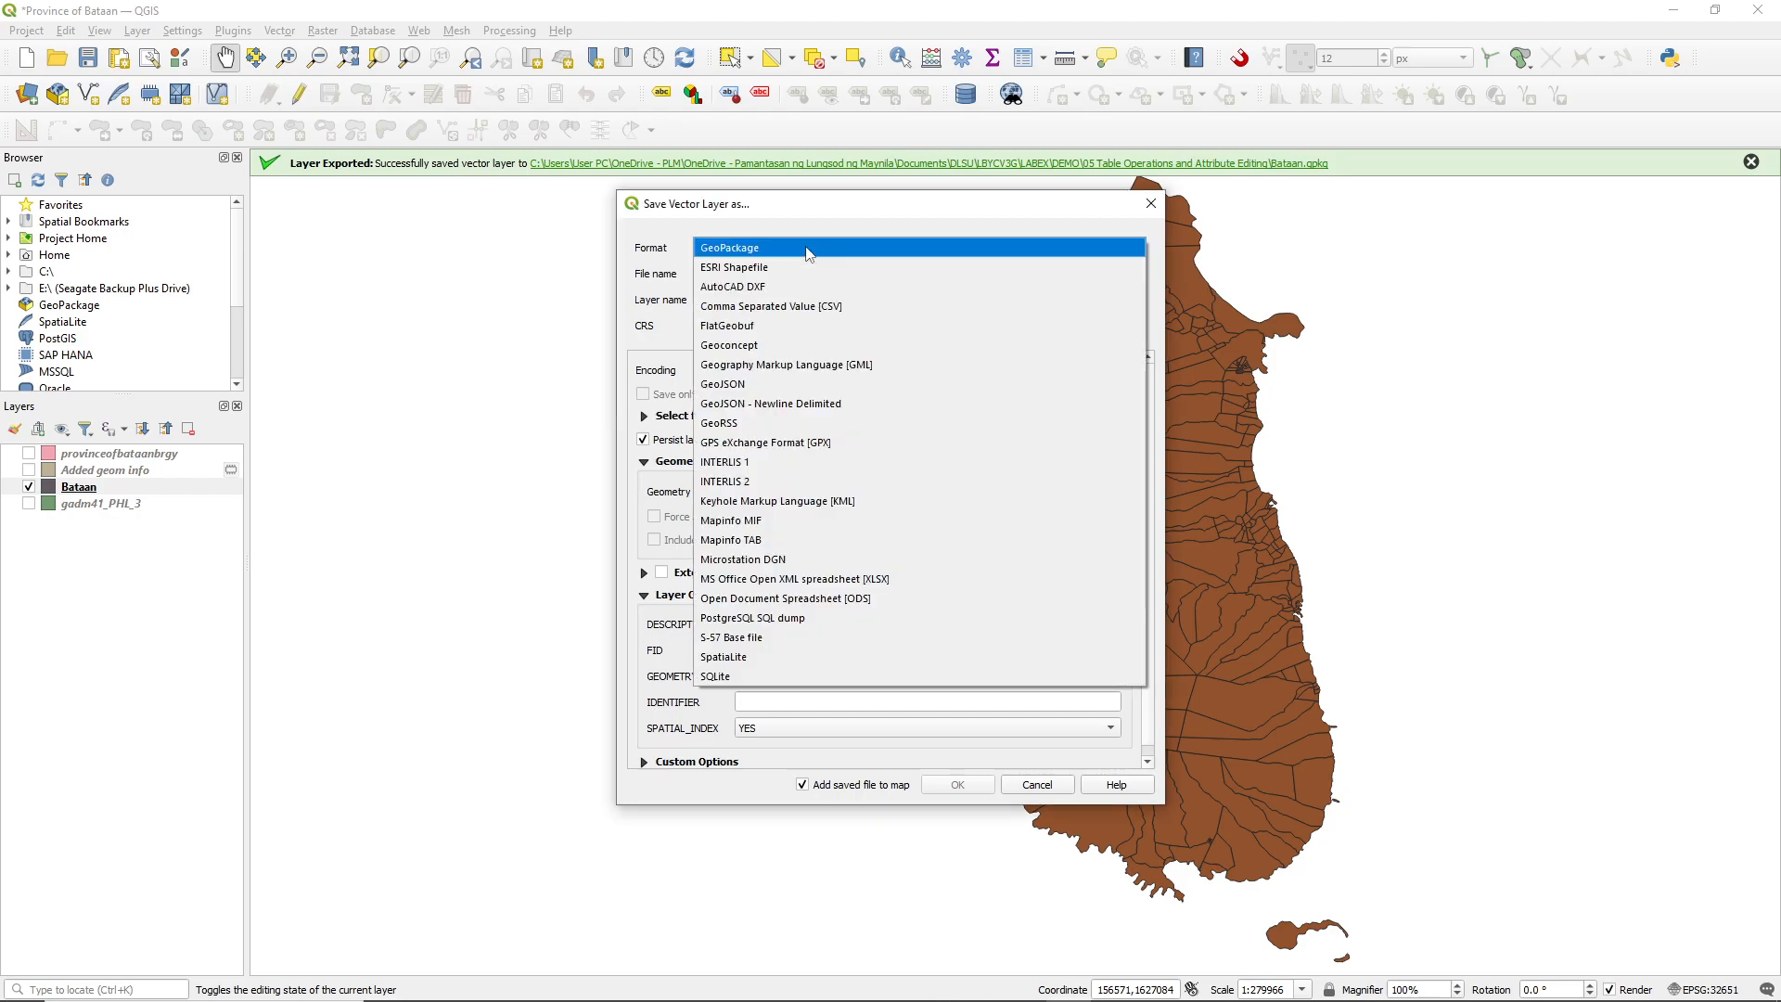
pyautogui.click(772, 307)
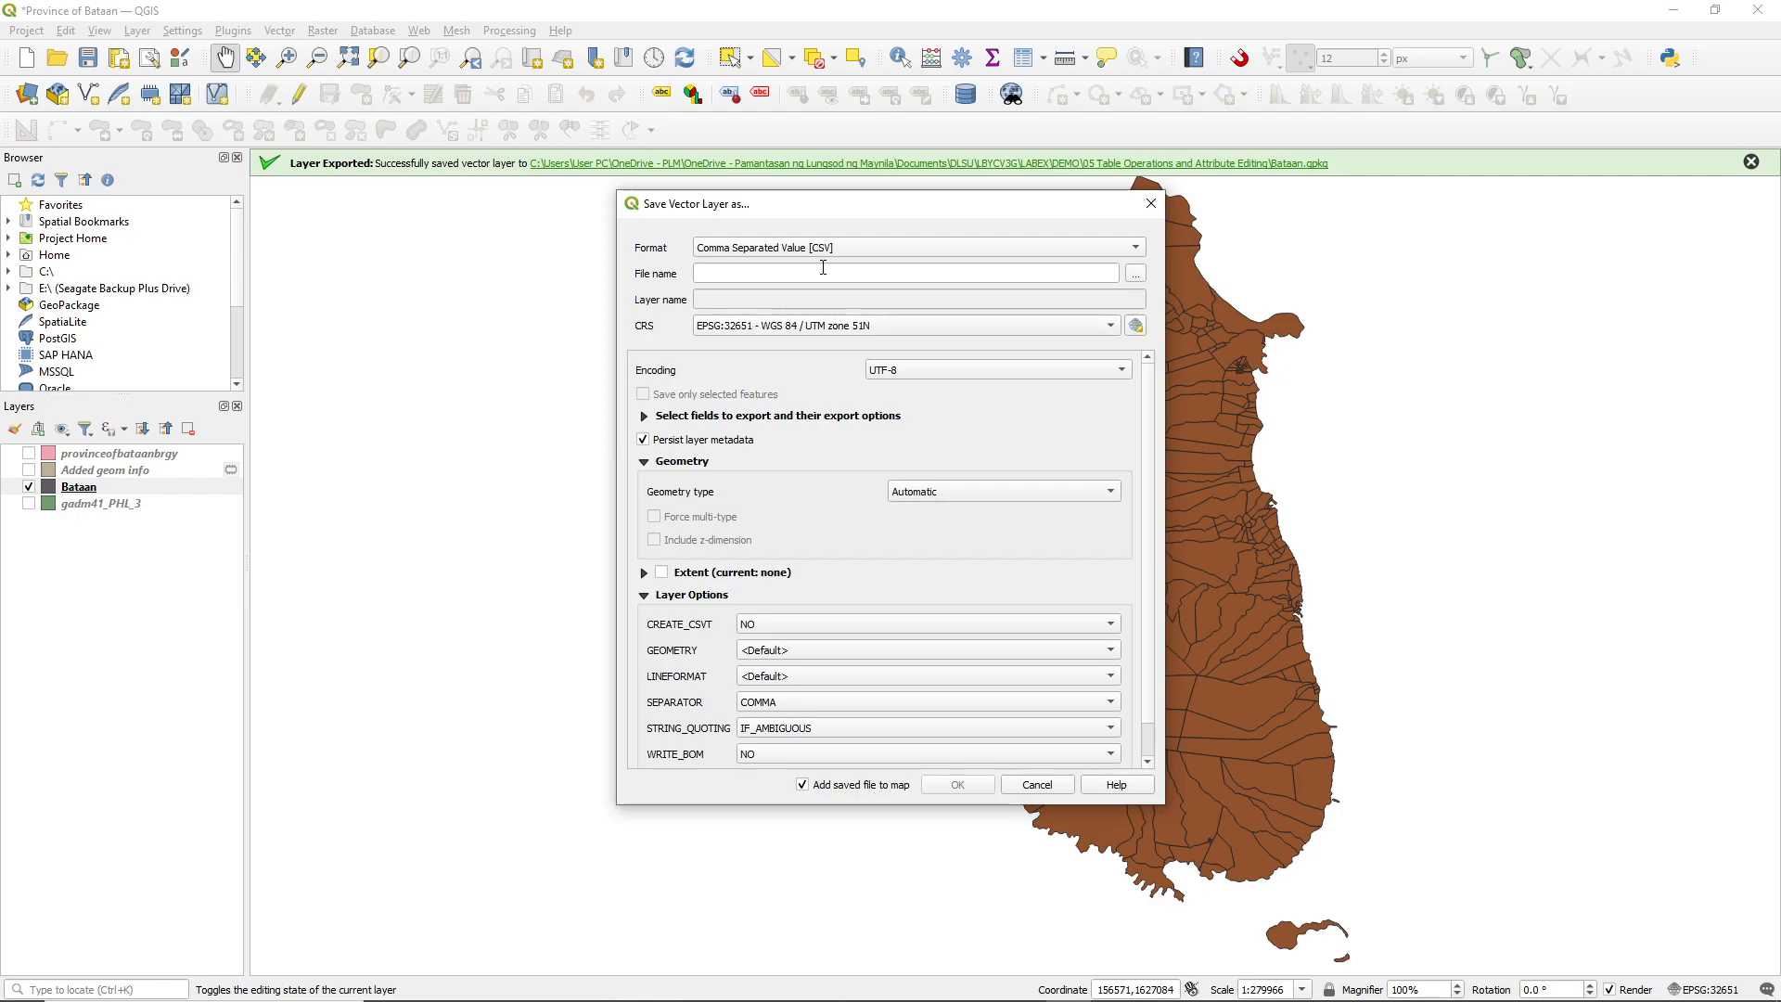
# - Name the export file BataanGeom in the 05 Table Operations and Attribute Editing folder and run the export with the remaining default options
pyautogui.click(1136, 274)
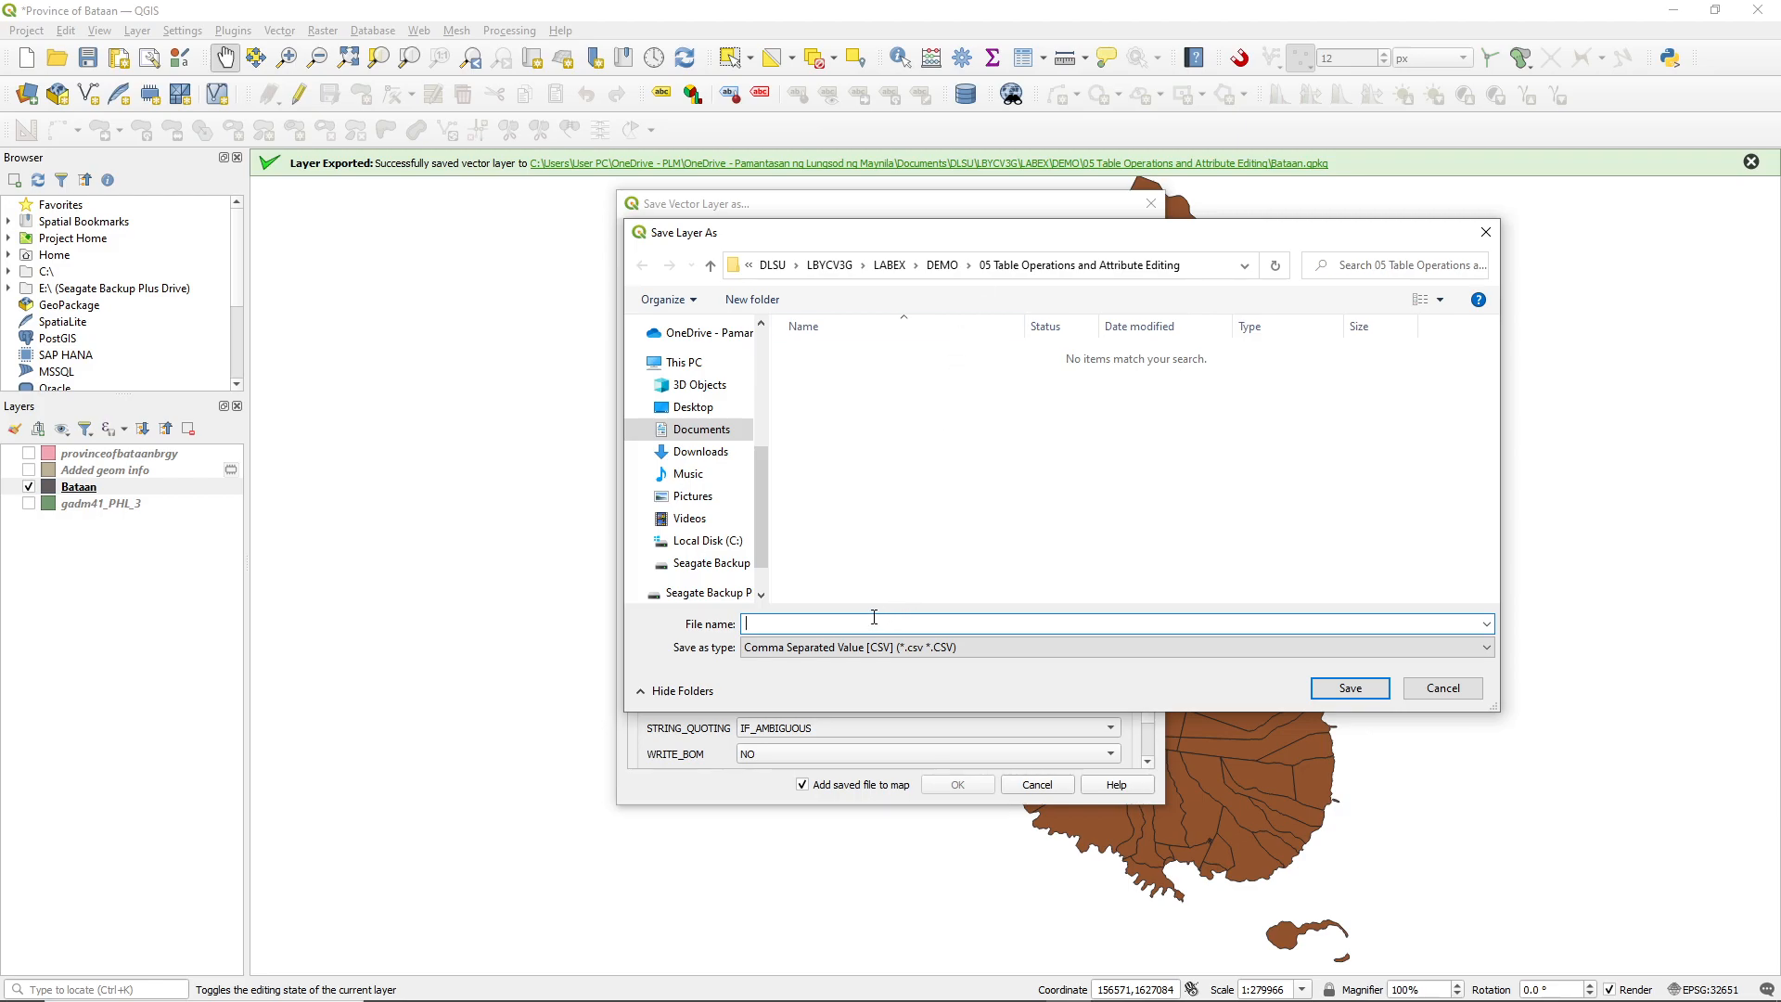
pyautogui.write('B')
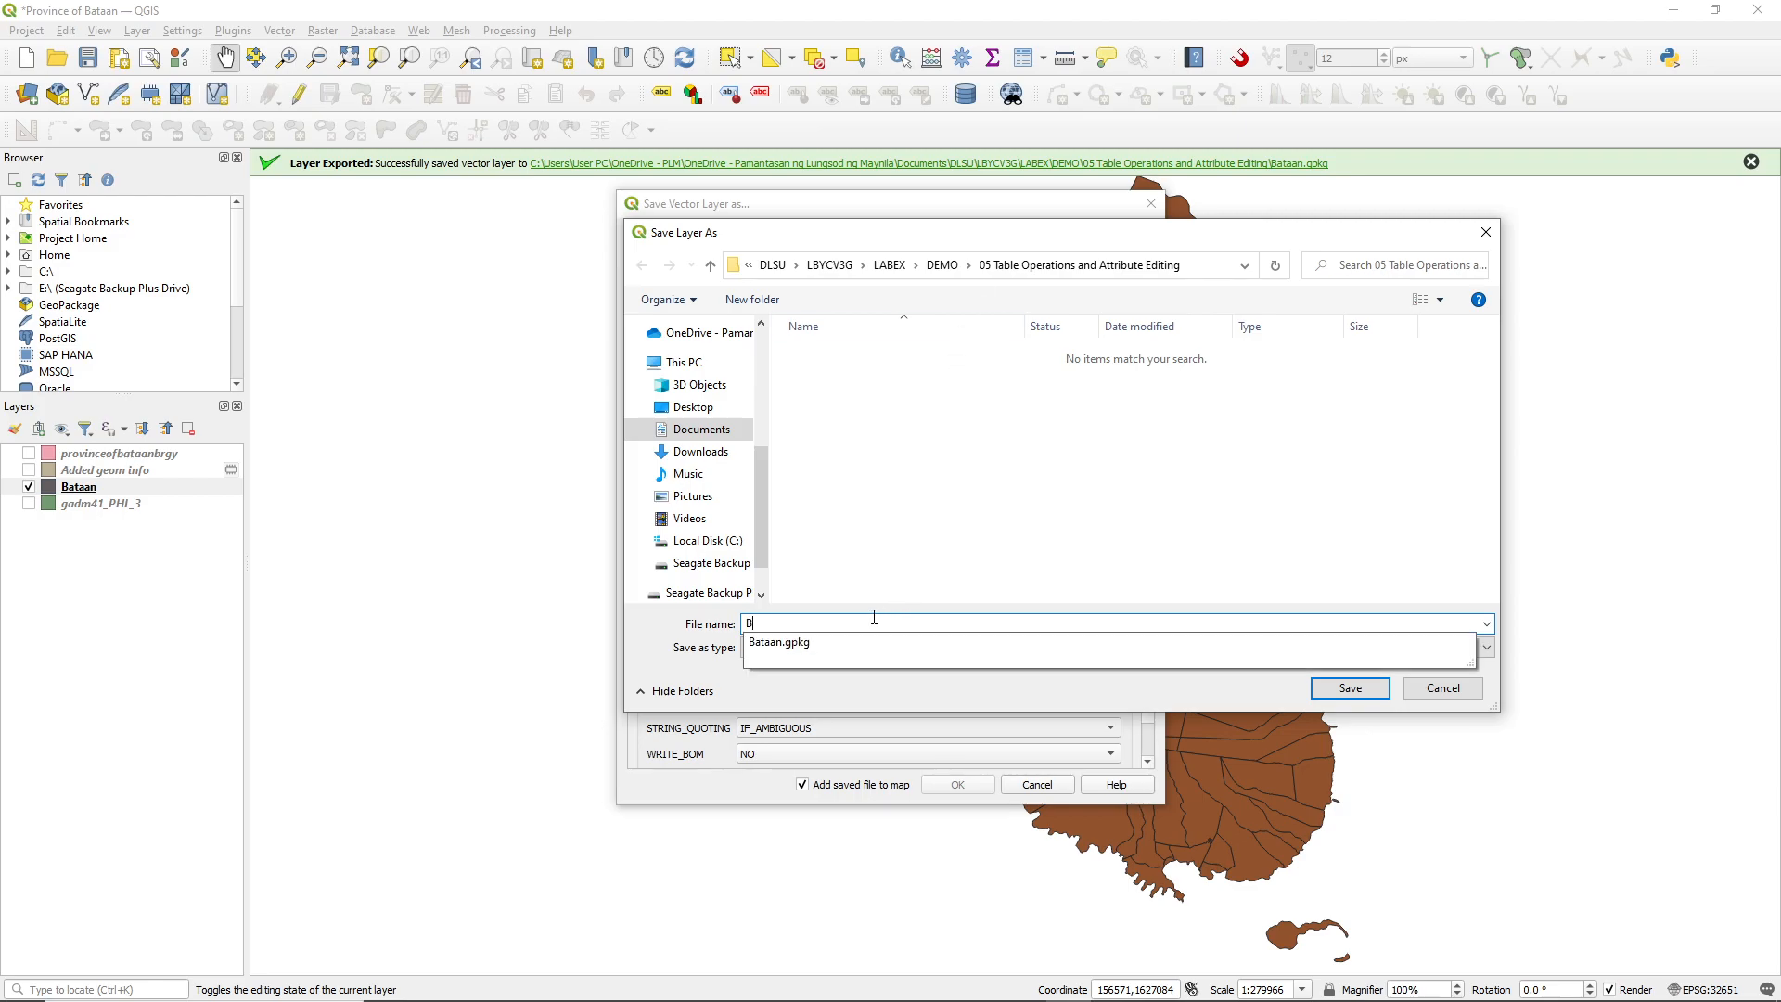
pyautogui.write('ataanGeom')
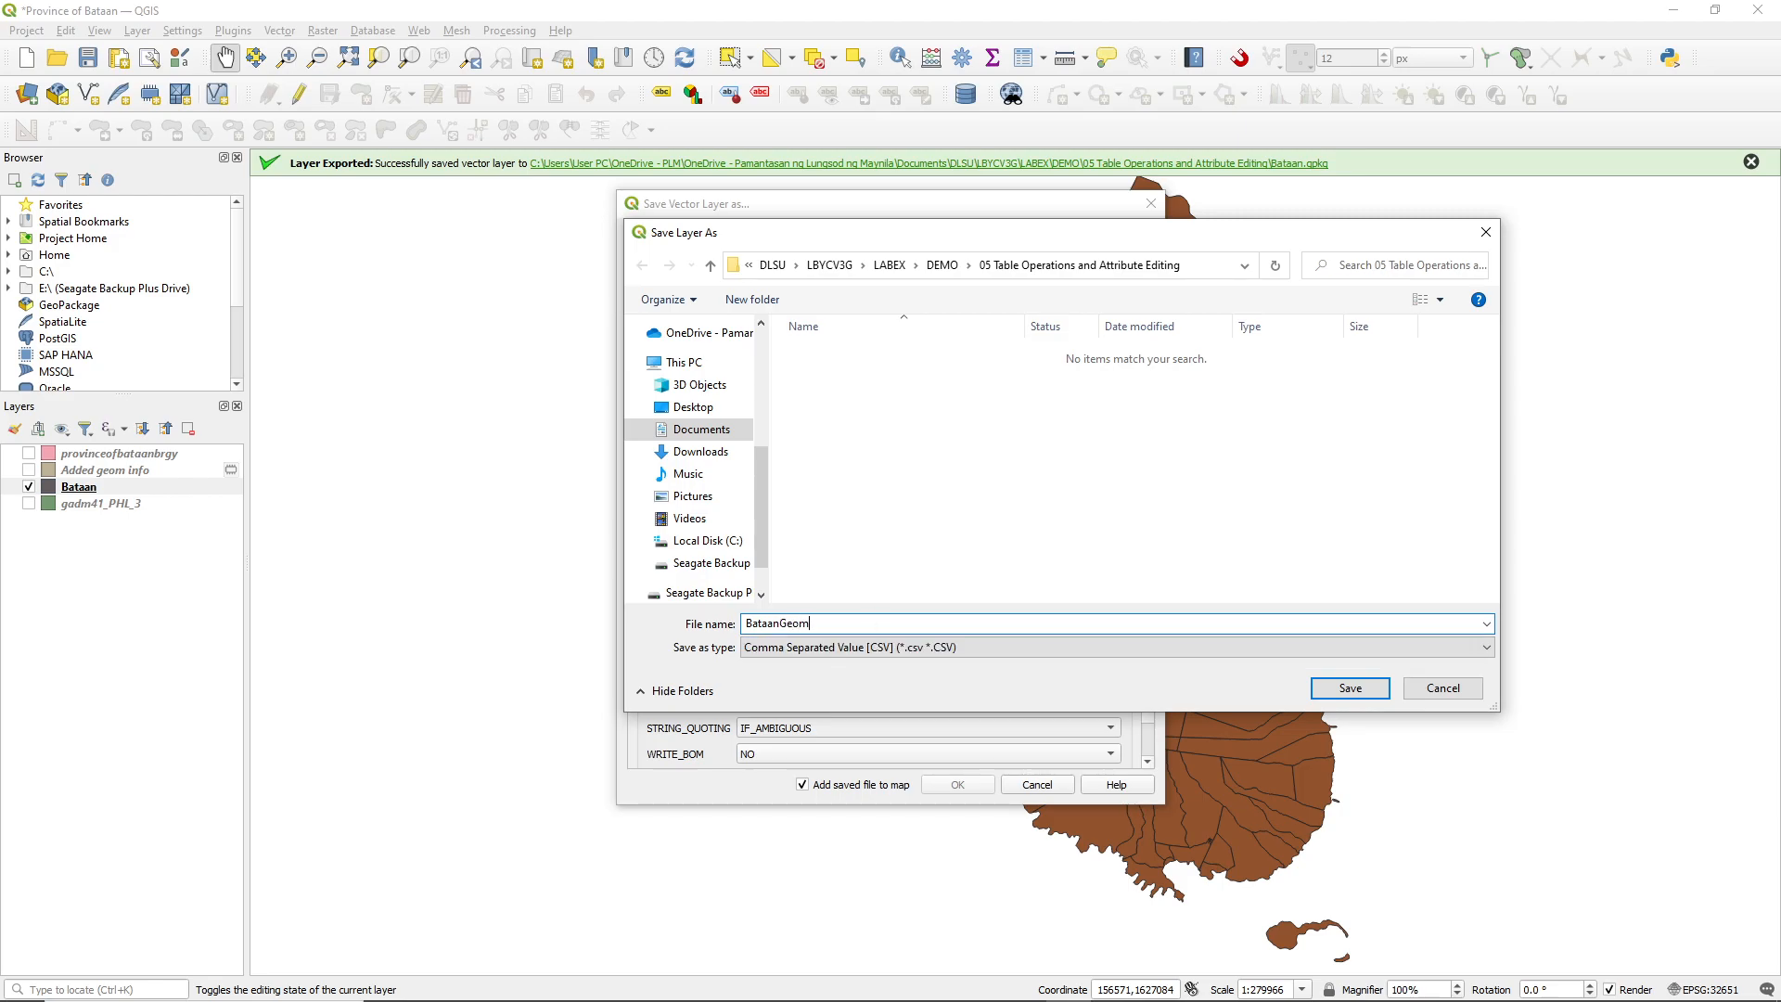
pyautogui.click(1349, 688)
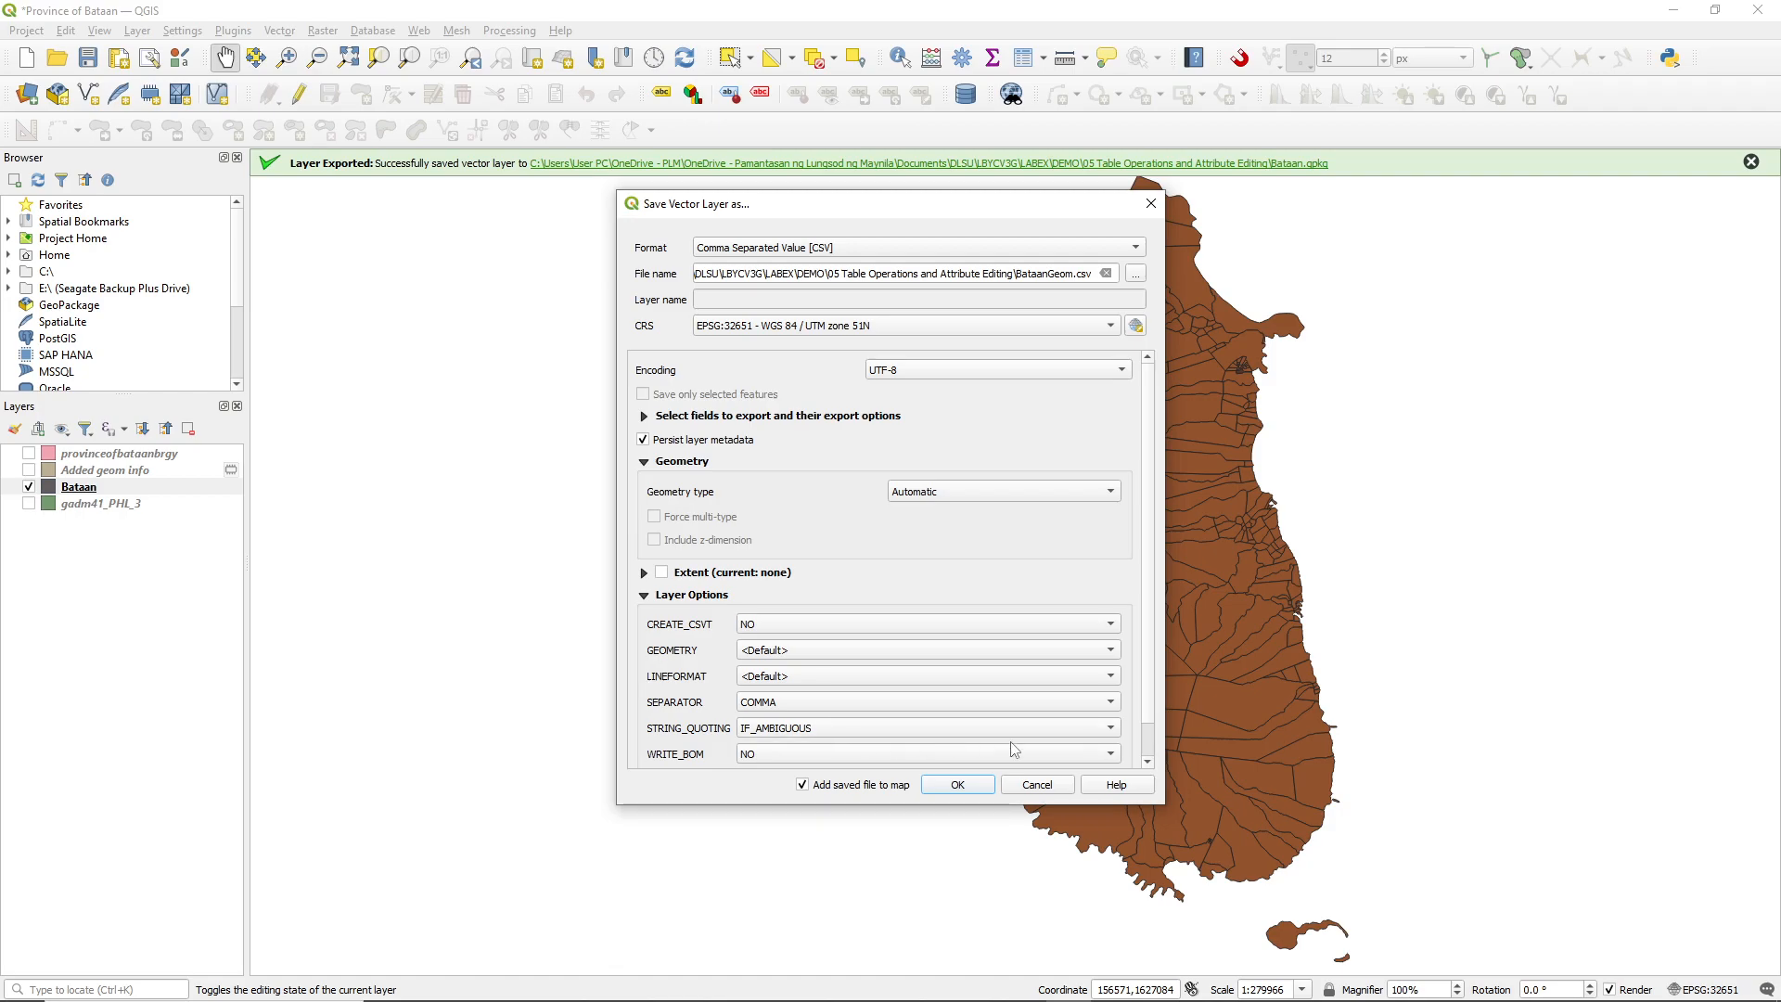
pyautogui.scroll(-1, 941, 730)
pyautogui.scroll(2, 941, 734)
pyautogui.scroll(-1, 942, 734)
pyautogui.click(958, 784)
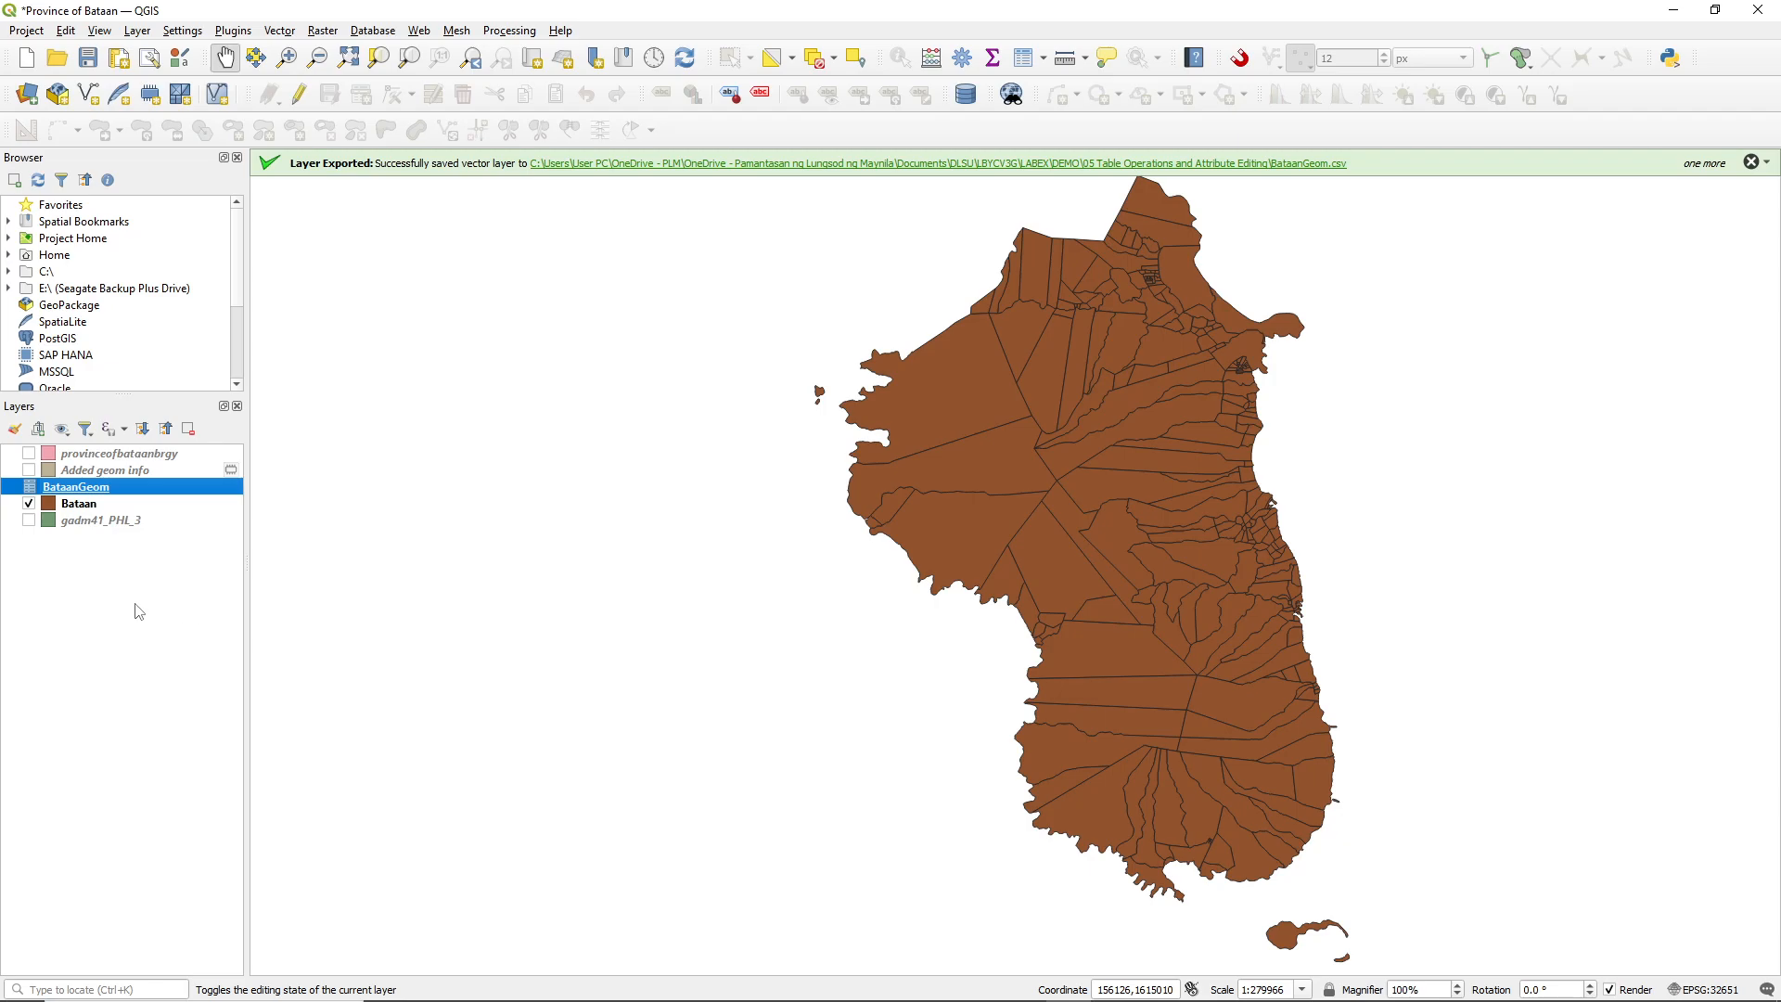
# - Check the attribute table of the exported BataanGeom layer and close it
pyautogui.doubleClick(84, 487)
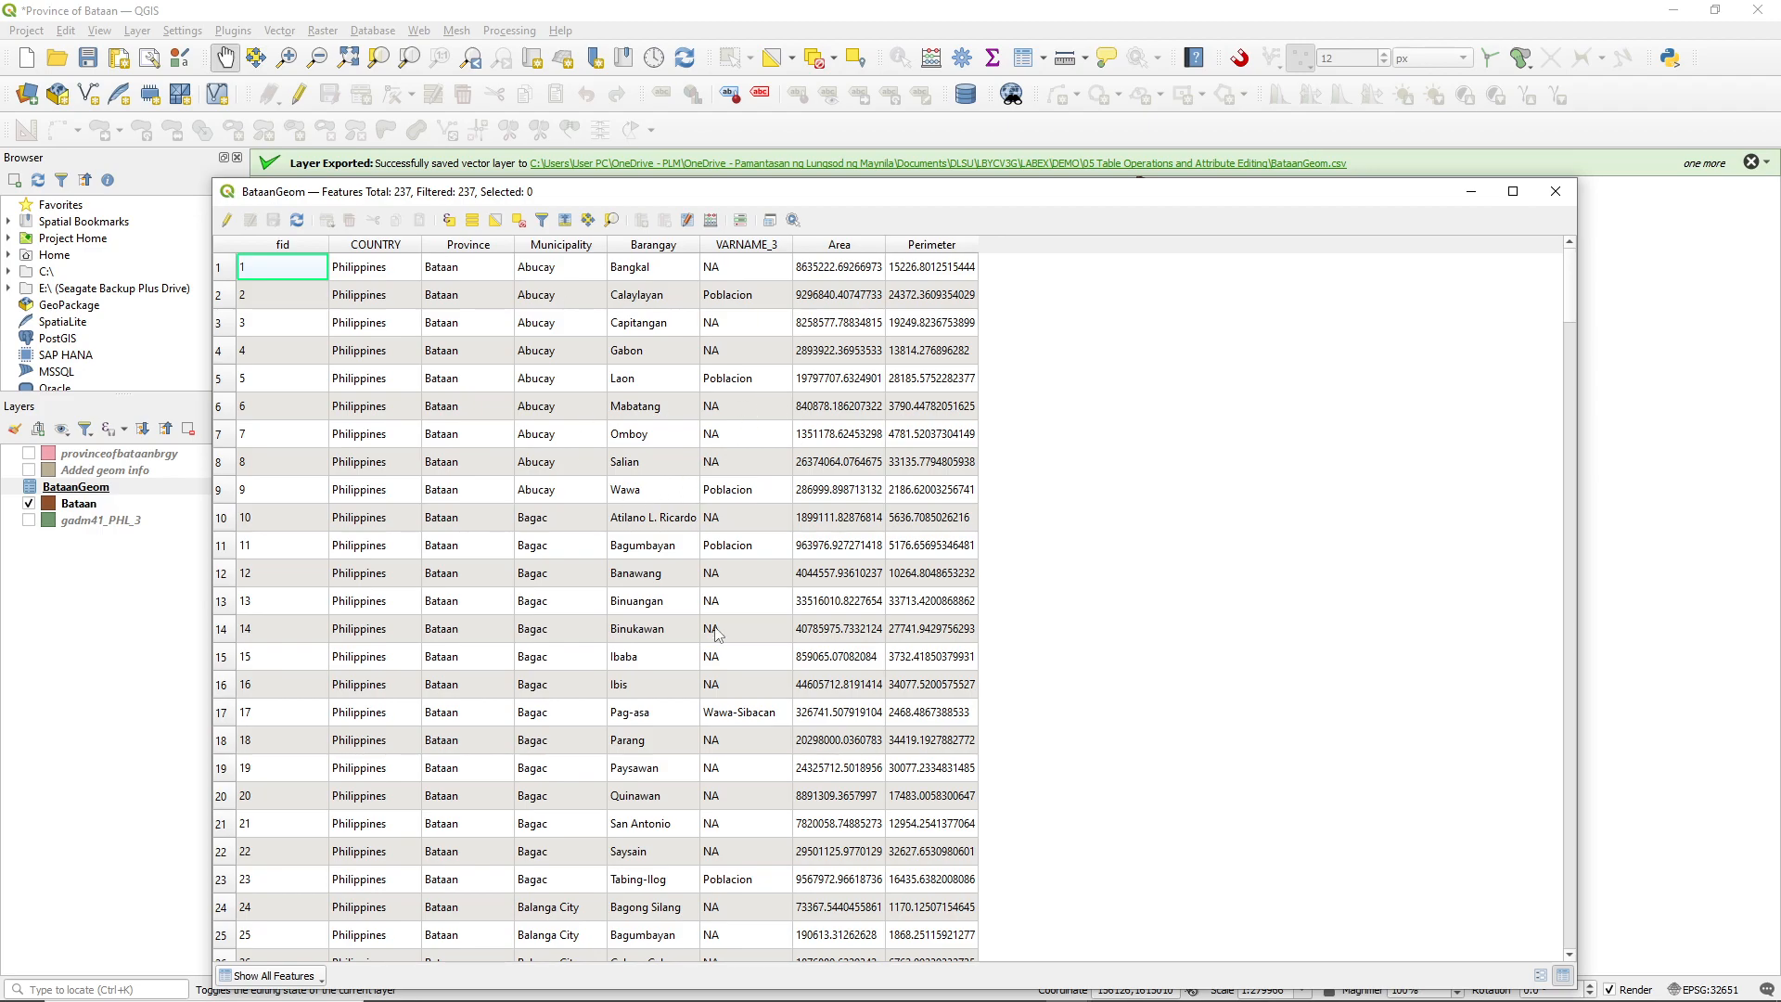
pyautogui.click(1555, 192)
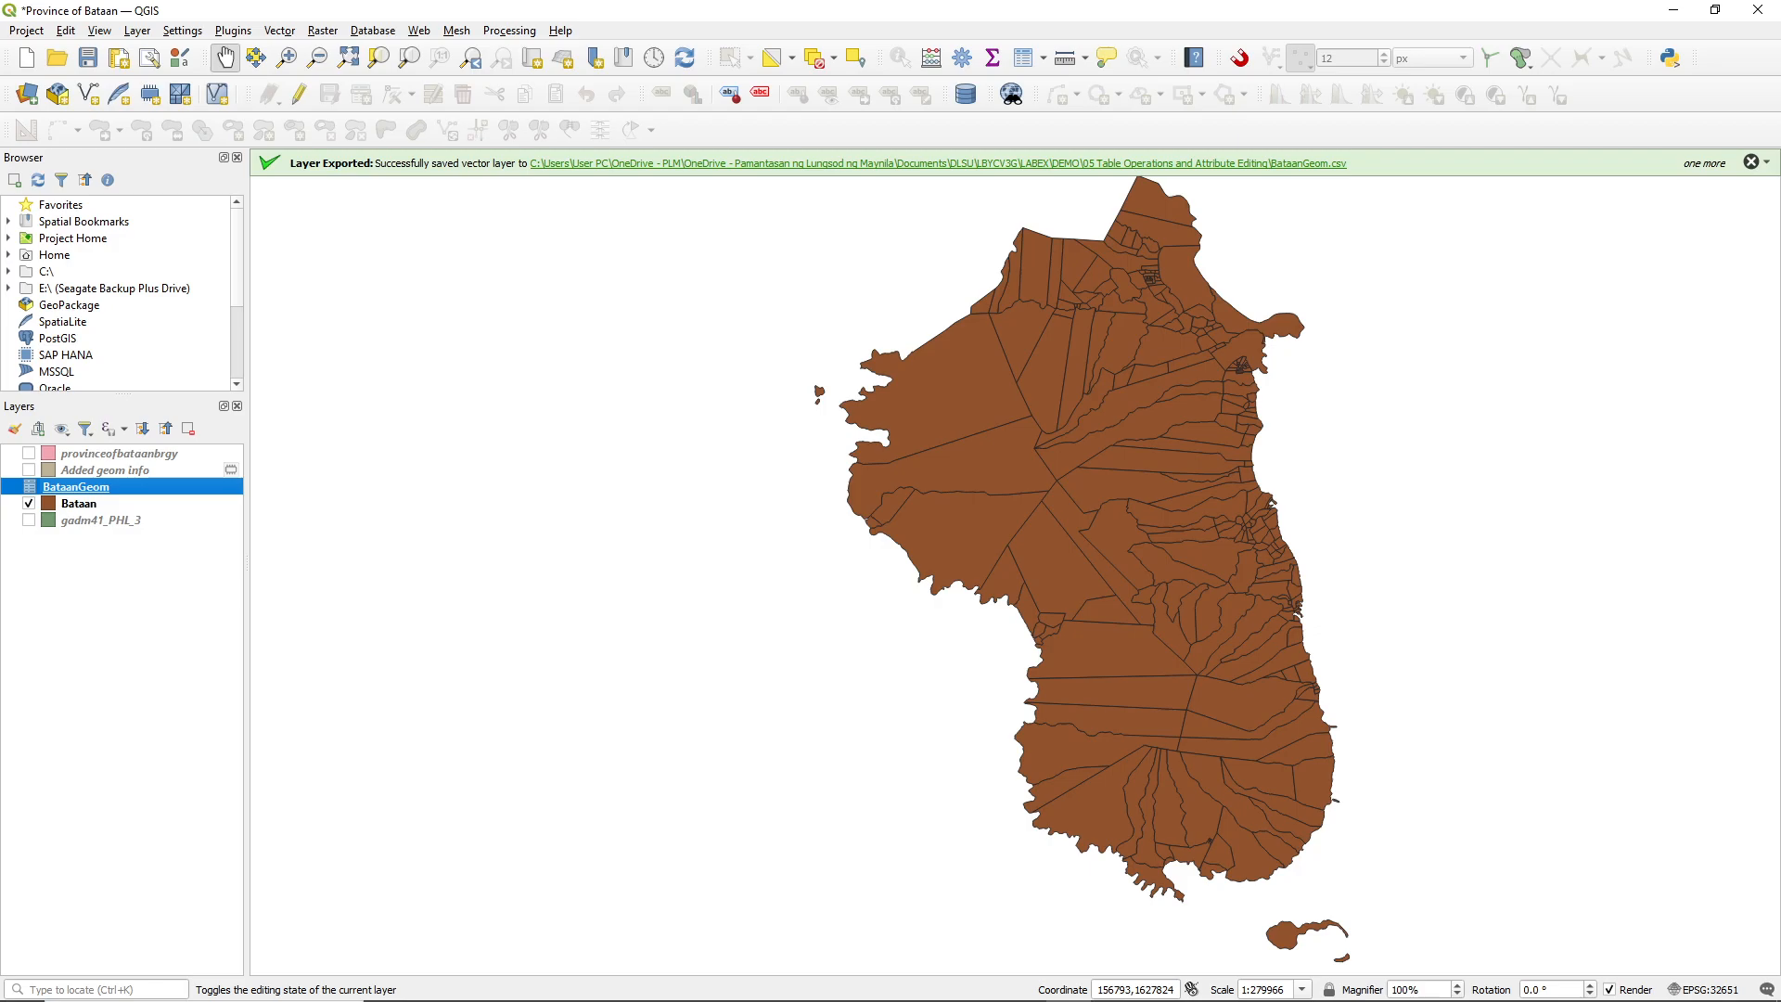
# - Open BataanGeom.csv from the 05 Table Operations and Attribute Editing folder in Excel as read-only
pyautogui.click(680, 432)
pyautogui.doubleClick(680, 431)
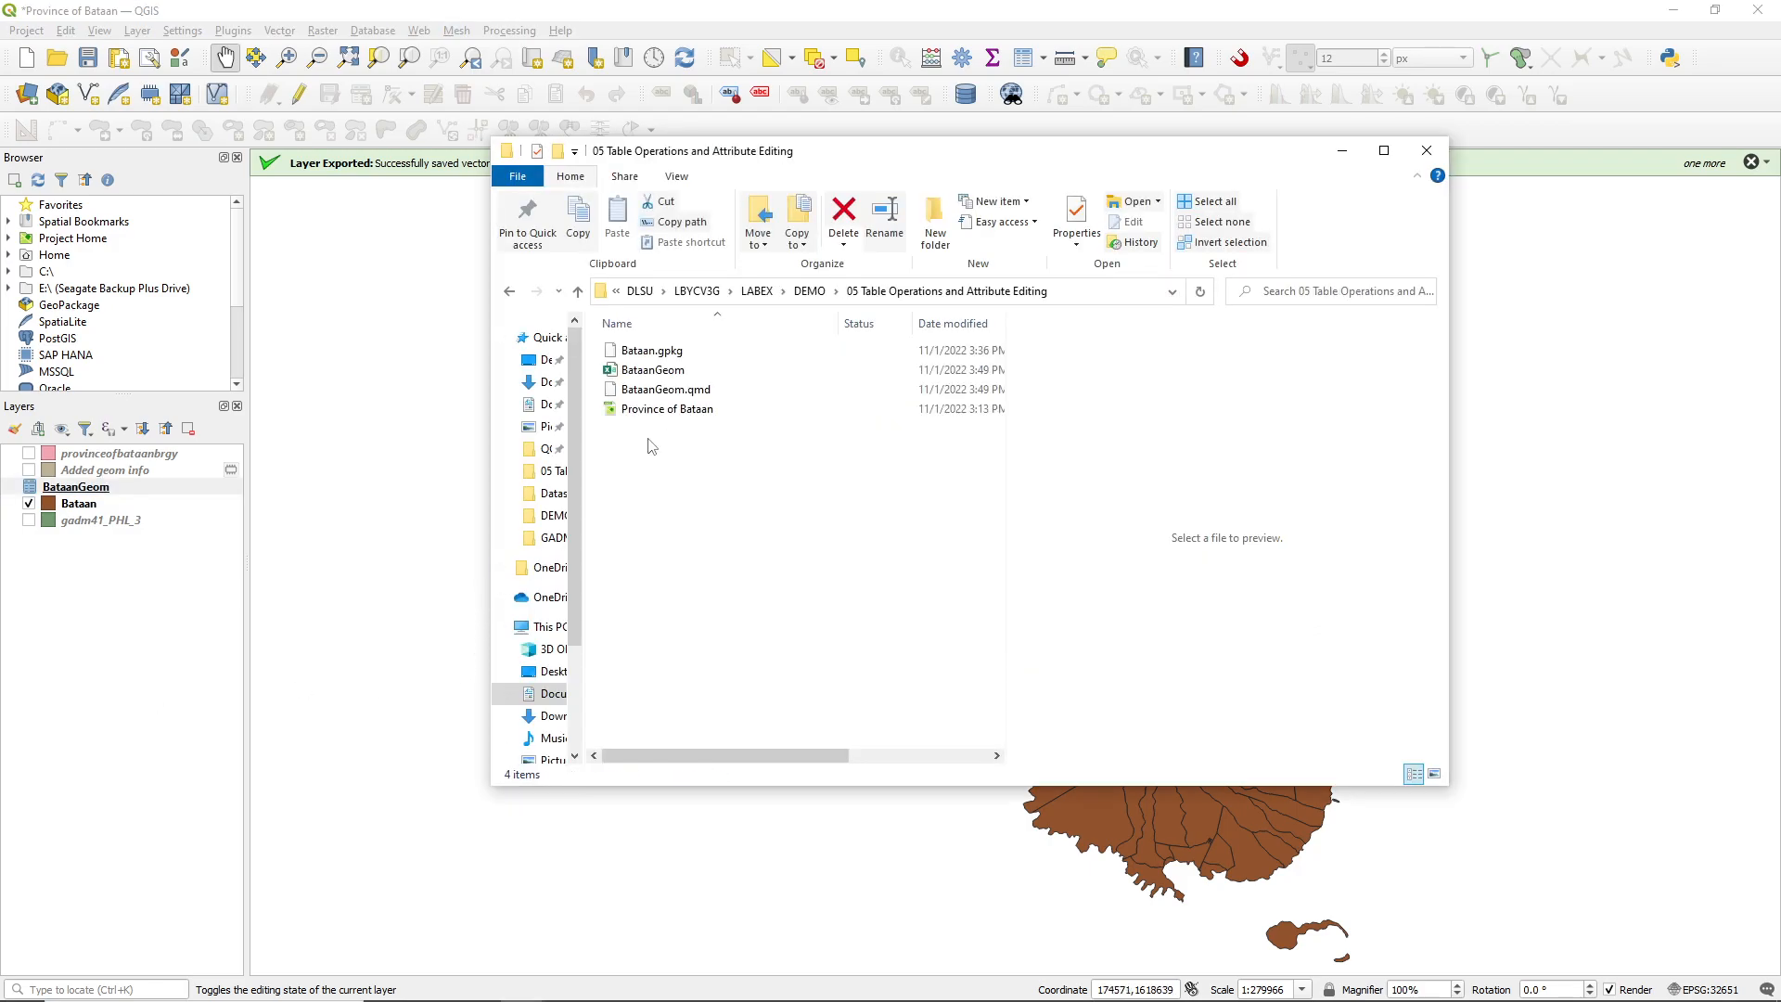
pyautogui.click(655, 373)
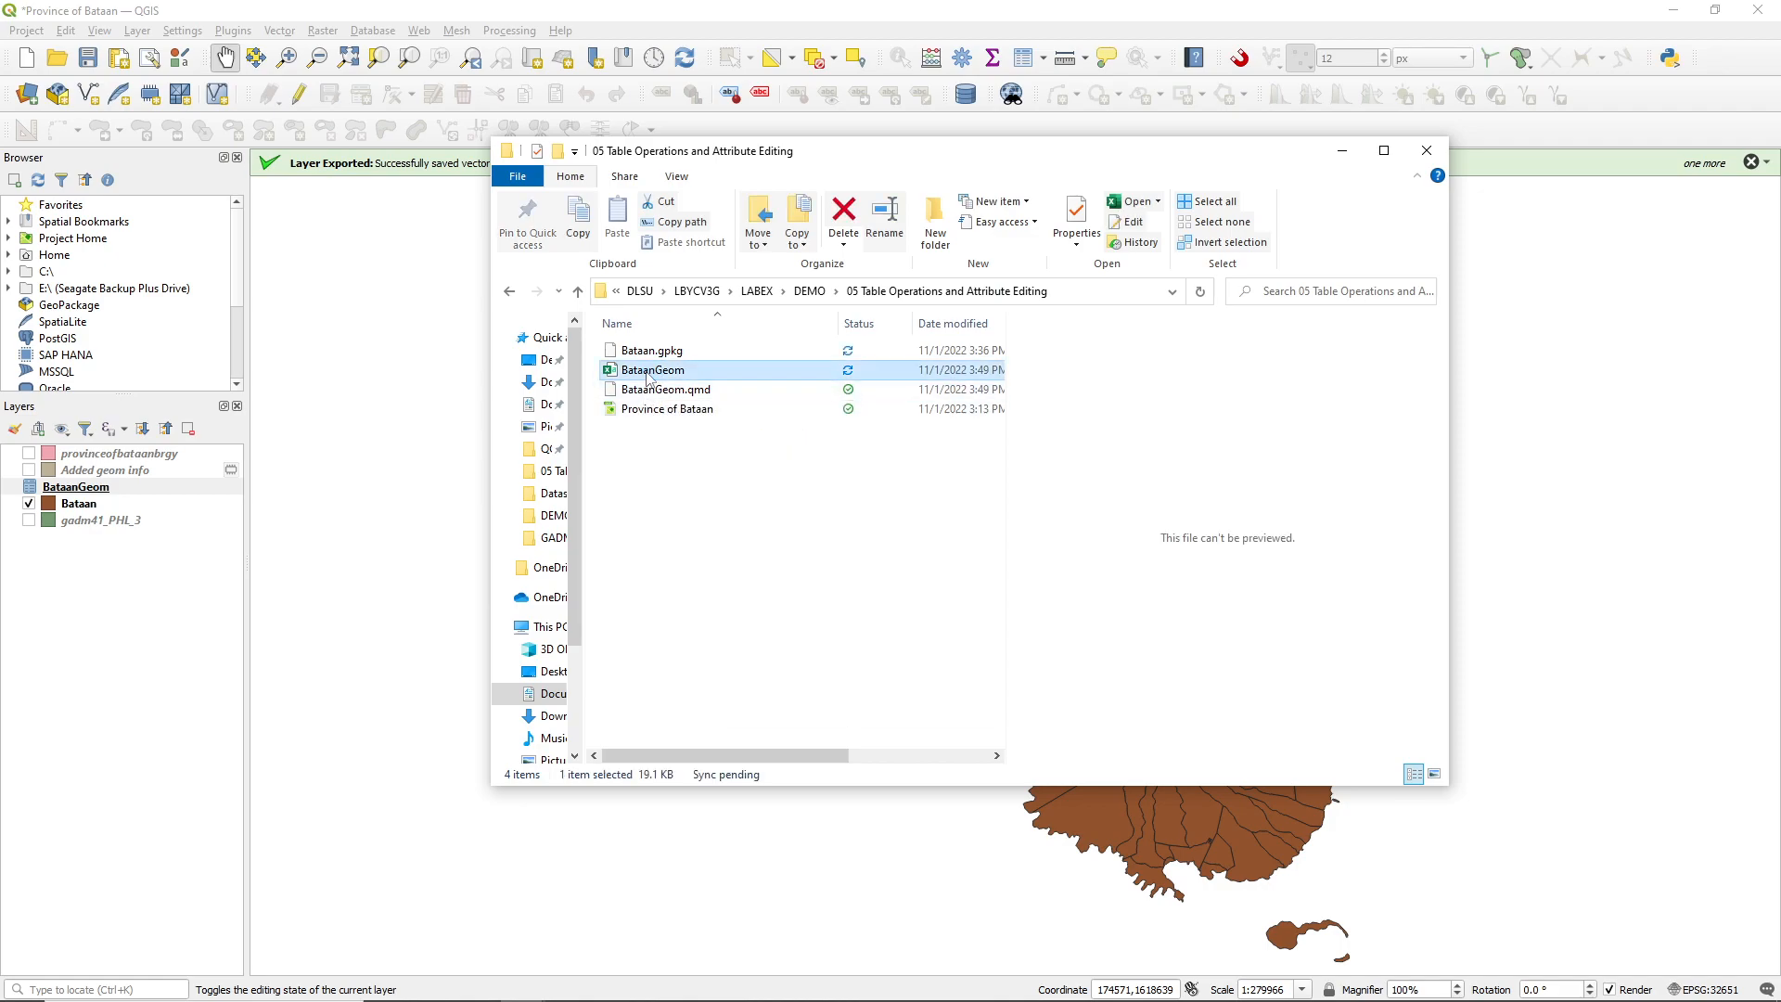
pyautogui.doubleClick(647, 373)
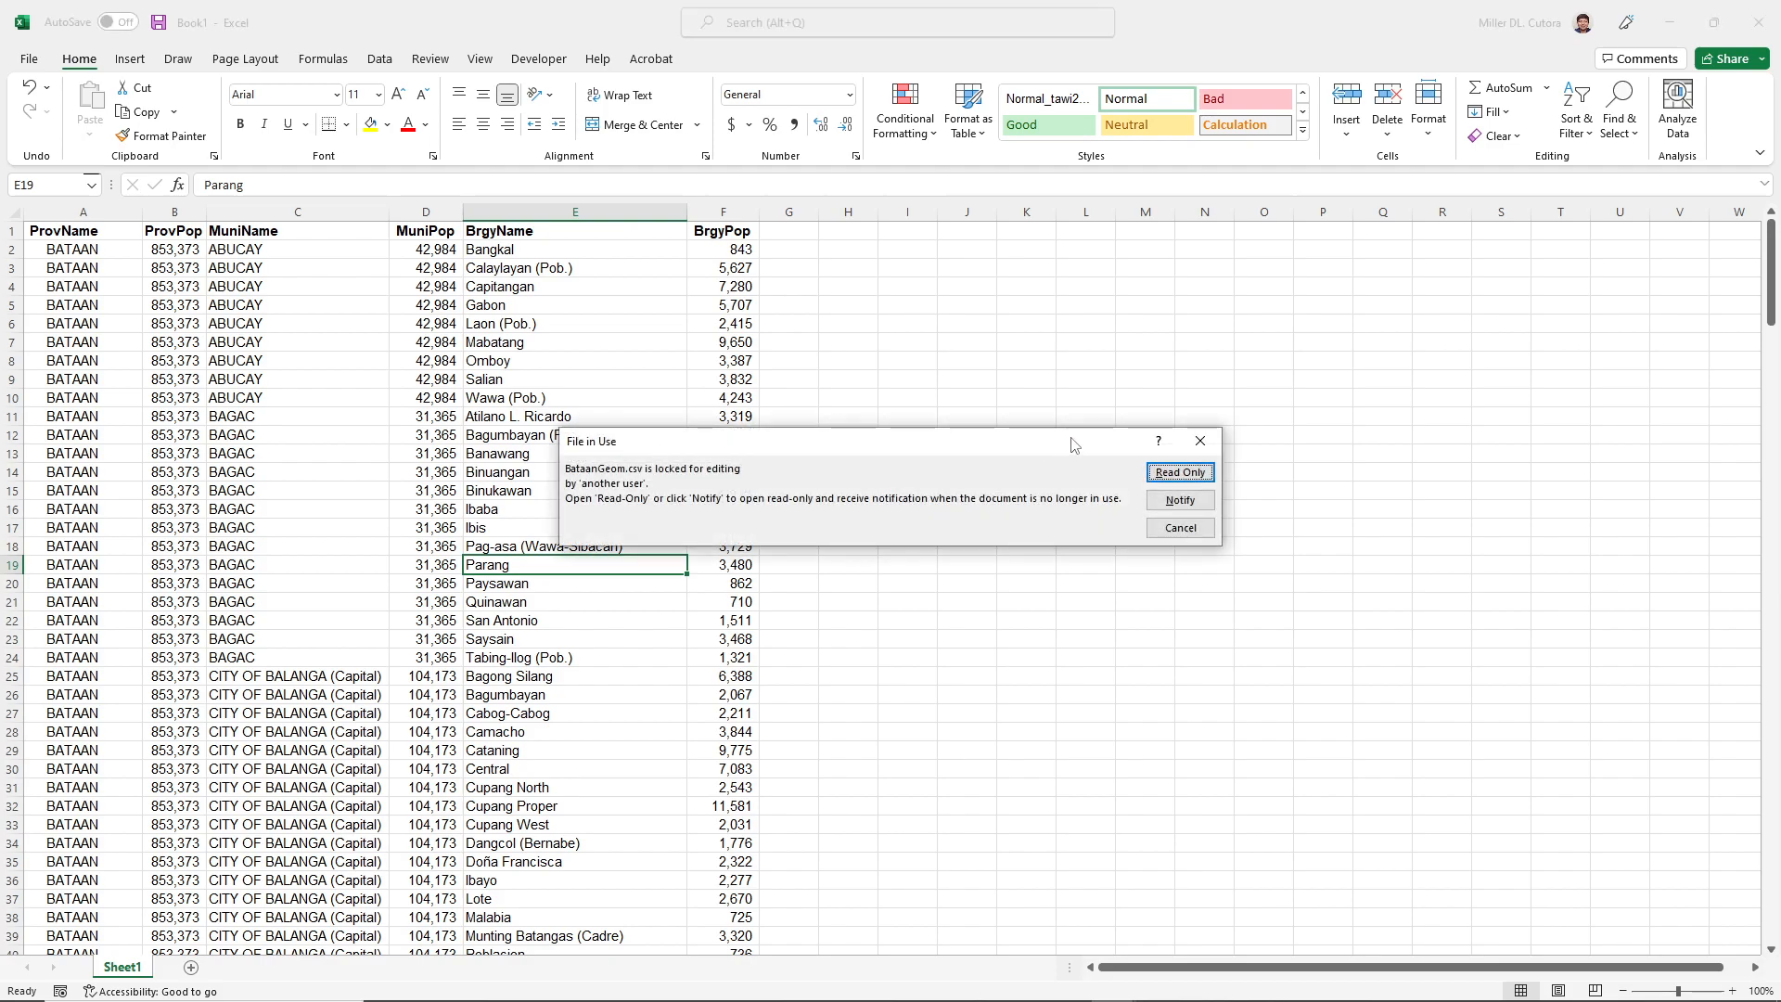
pyautogui.click(1157, 471)
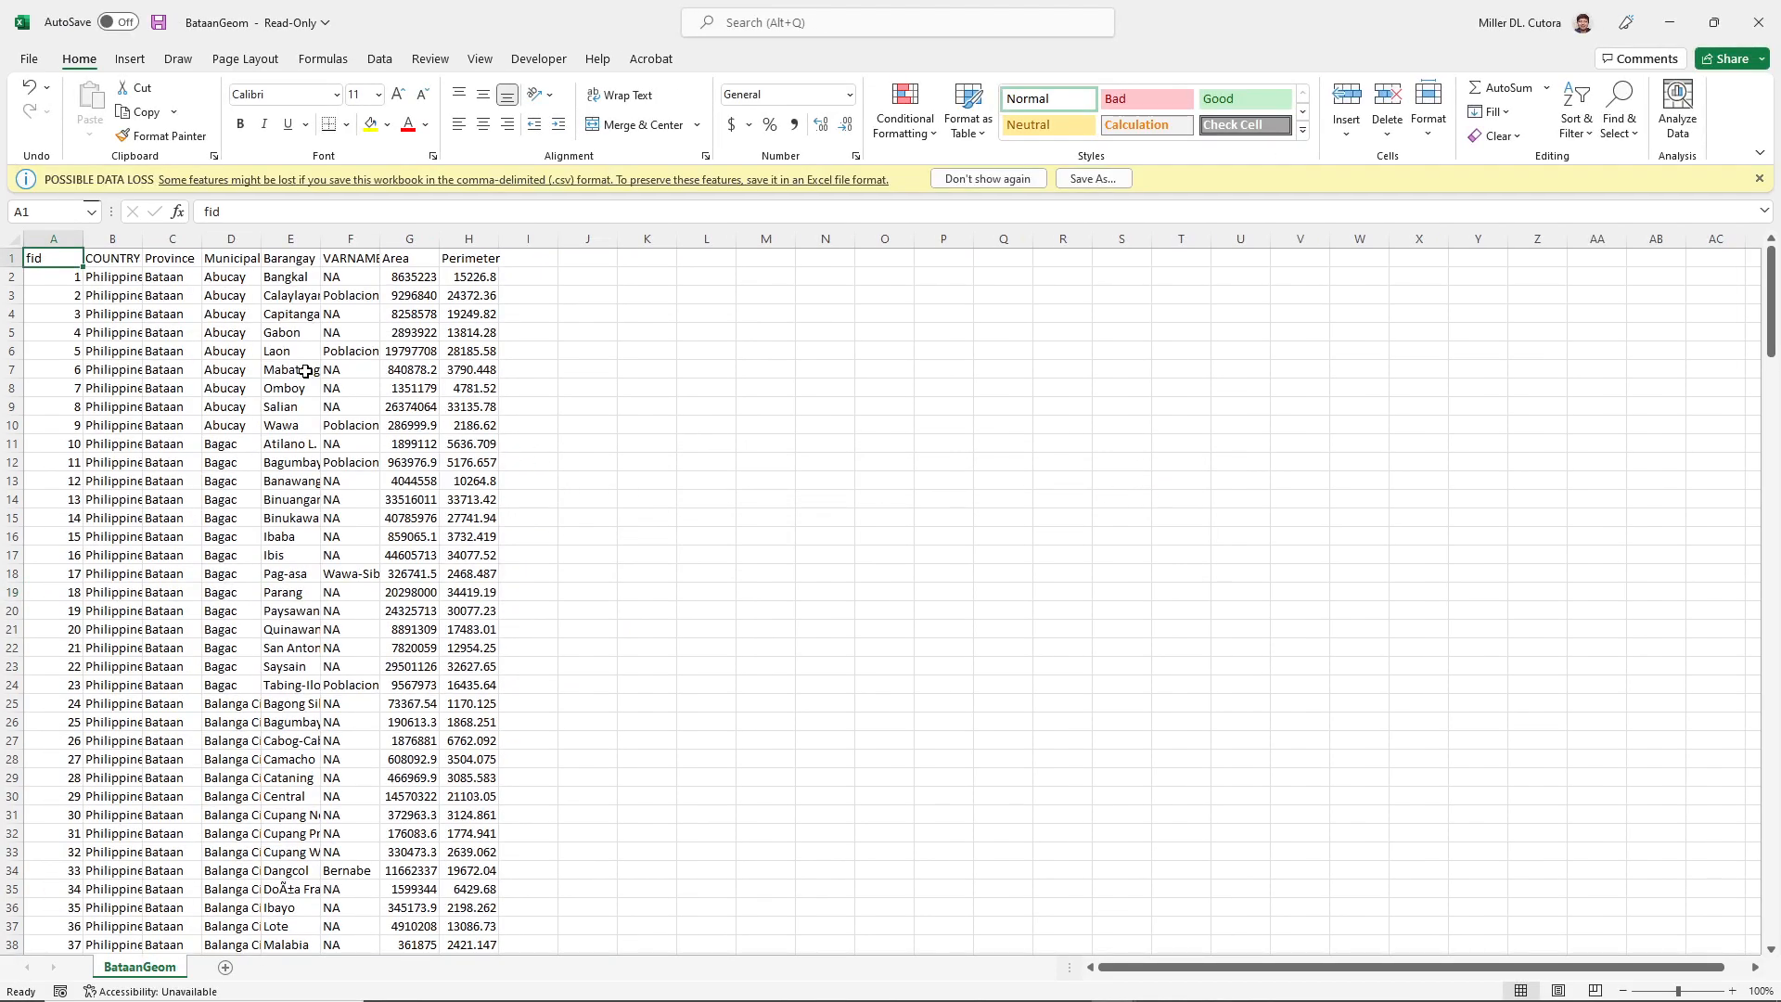
# - Copy the entire BataanGeom data table, including its headers, and return to the Book1 workbook
pyautogui.hotkey('ctrl', 'shift', 'End')
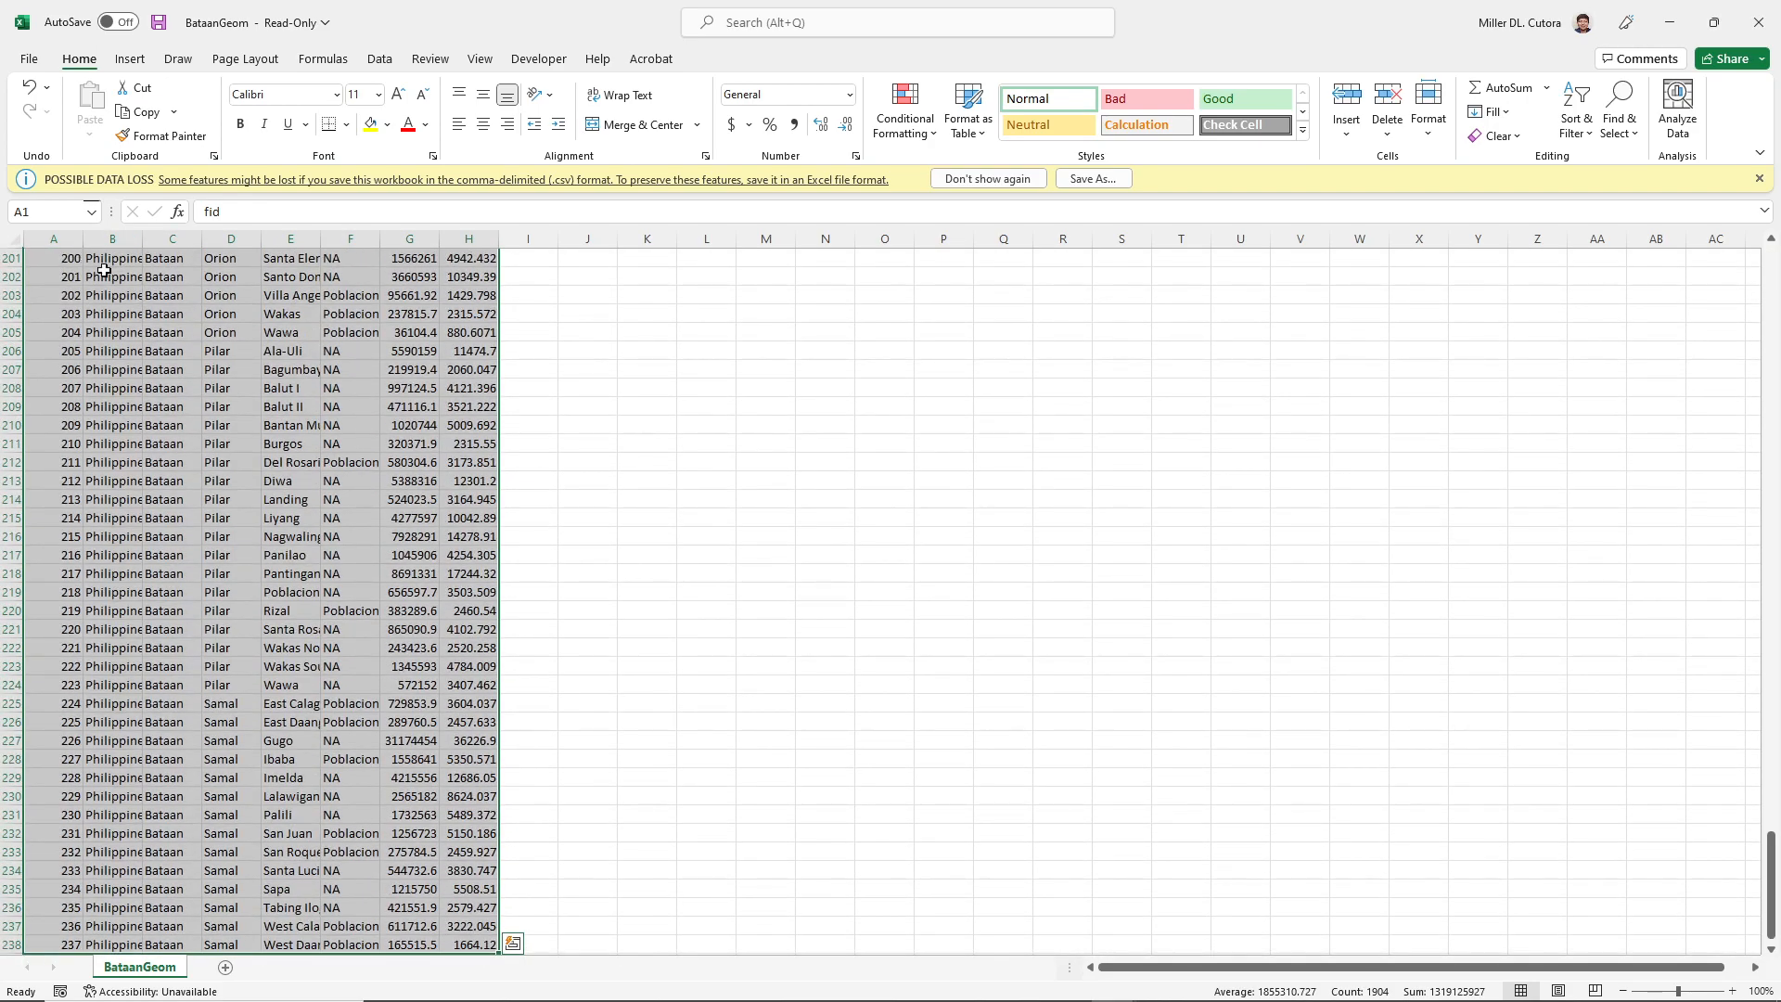
pyautogui.hotkey('ctrl', 'c')
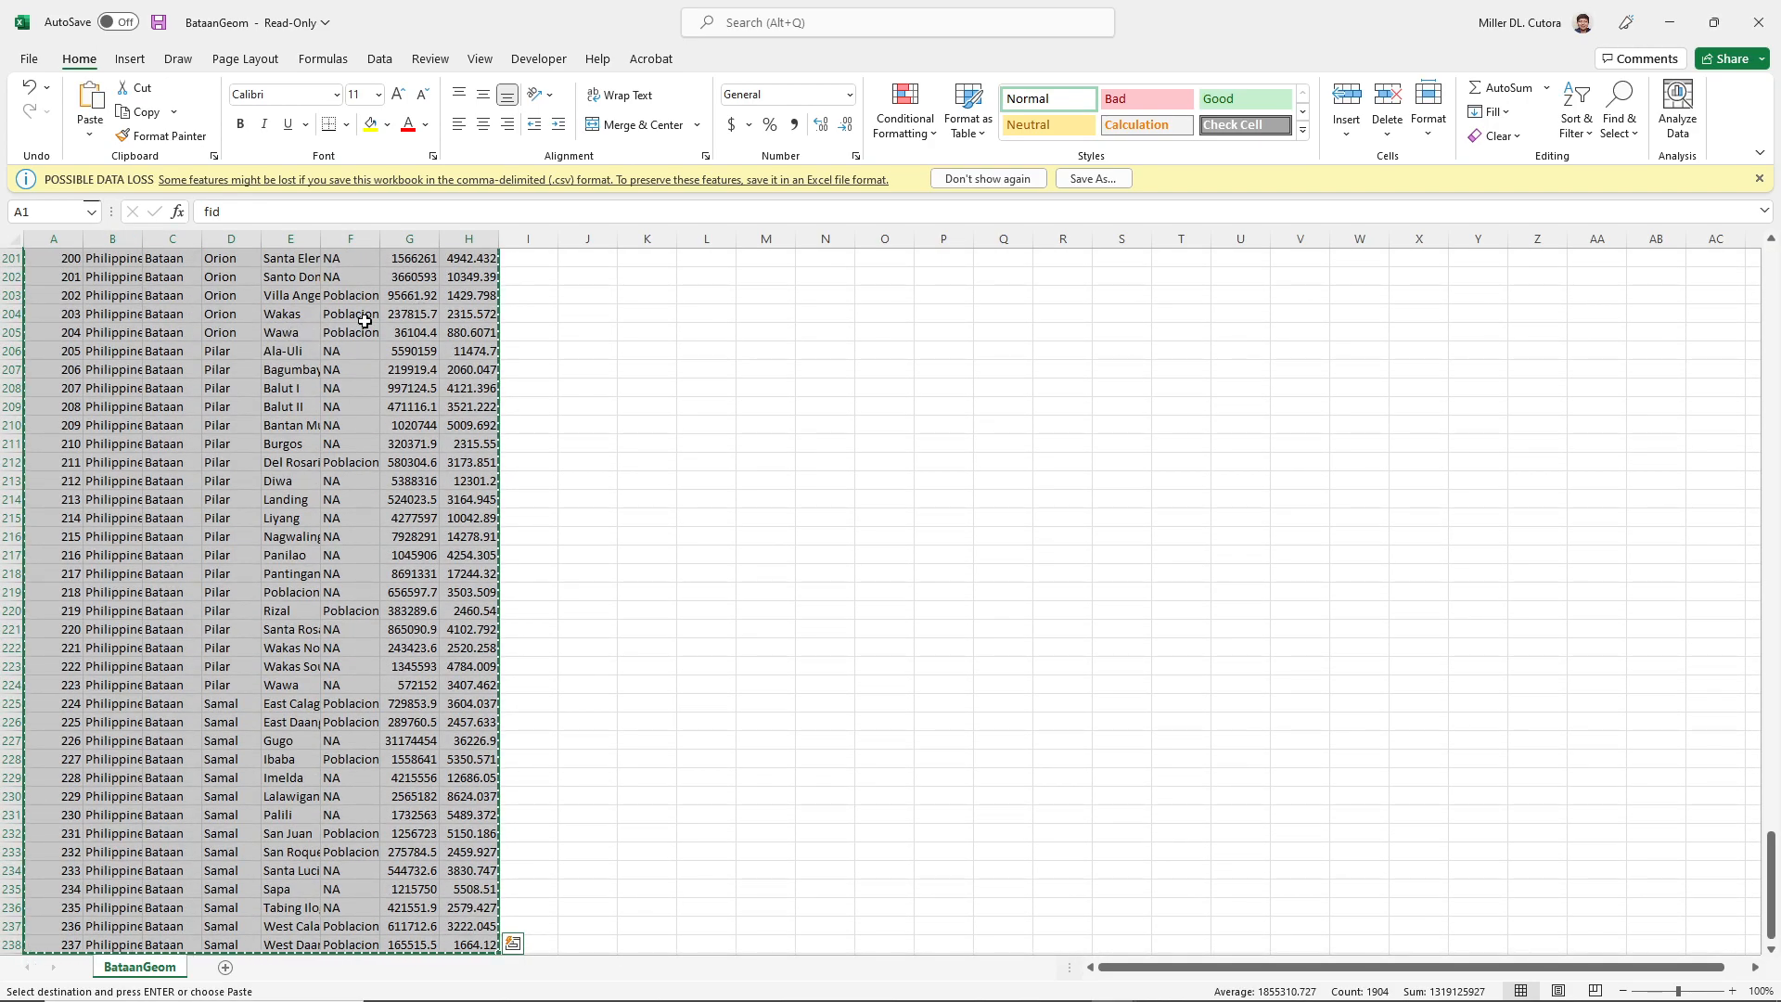
pyautogui.click(1654, 27)
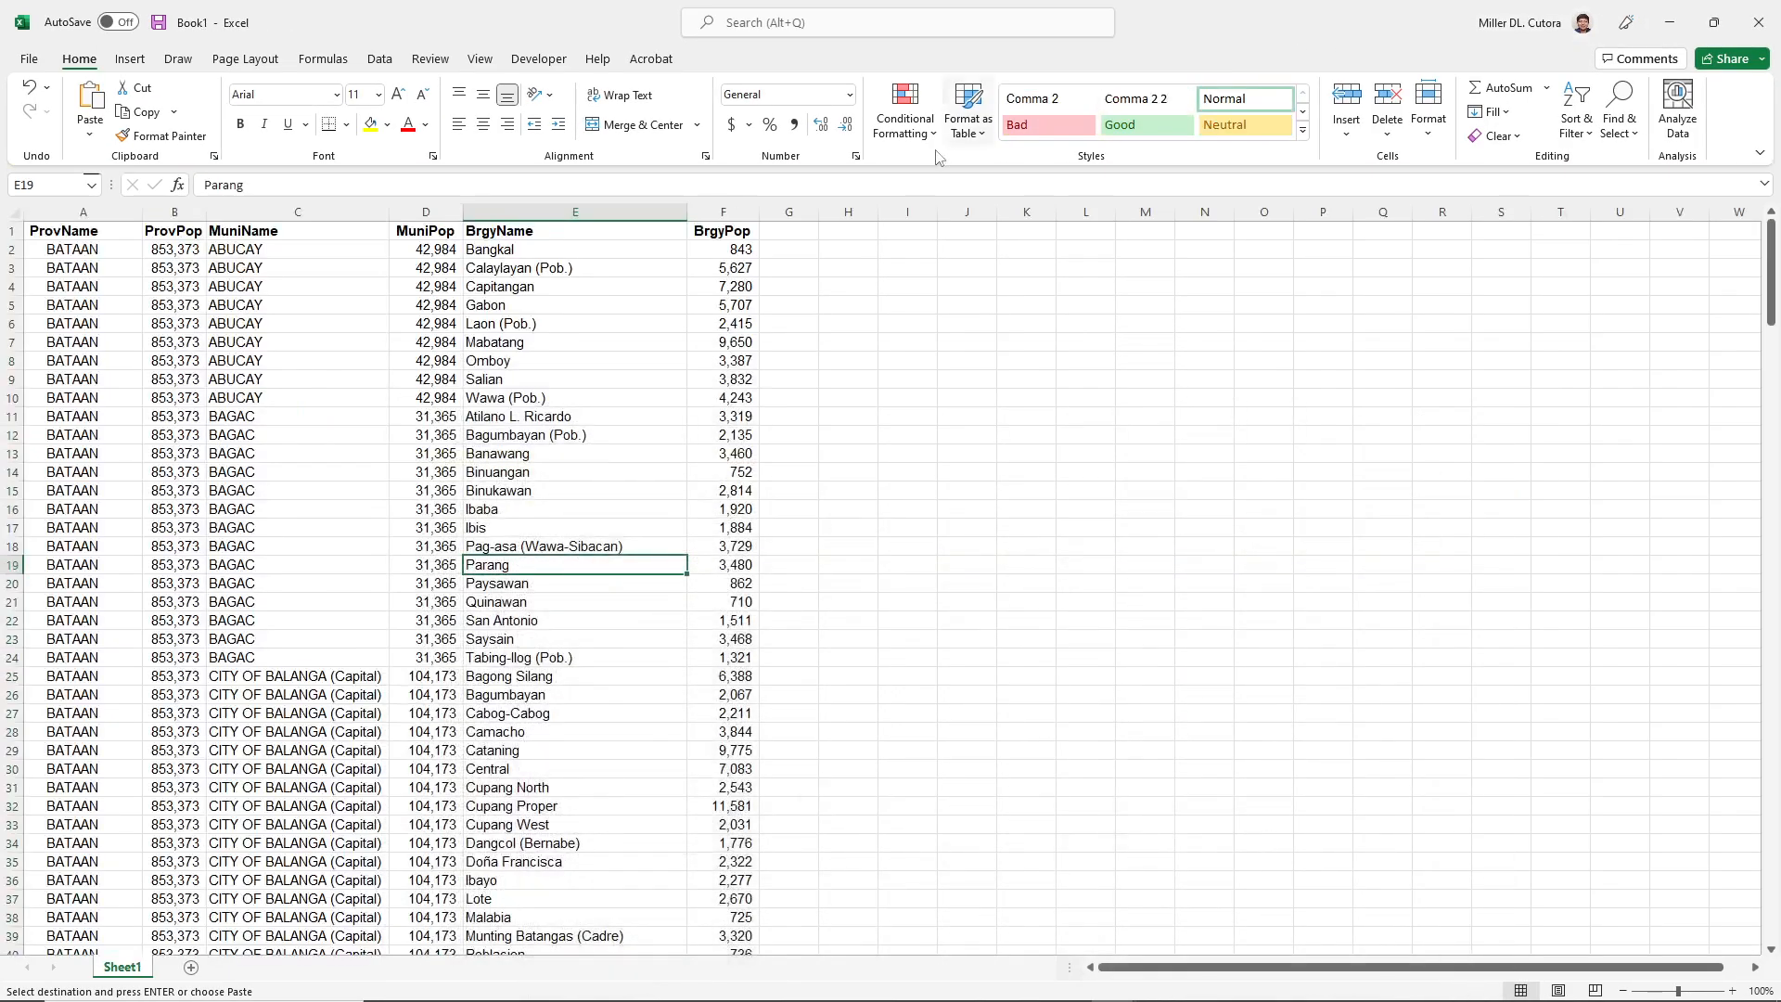
# - Paste the copied BataanGeom table starting at cell I1 and fit its column widths to their contents
pyautogui.click(905, 232)
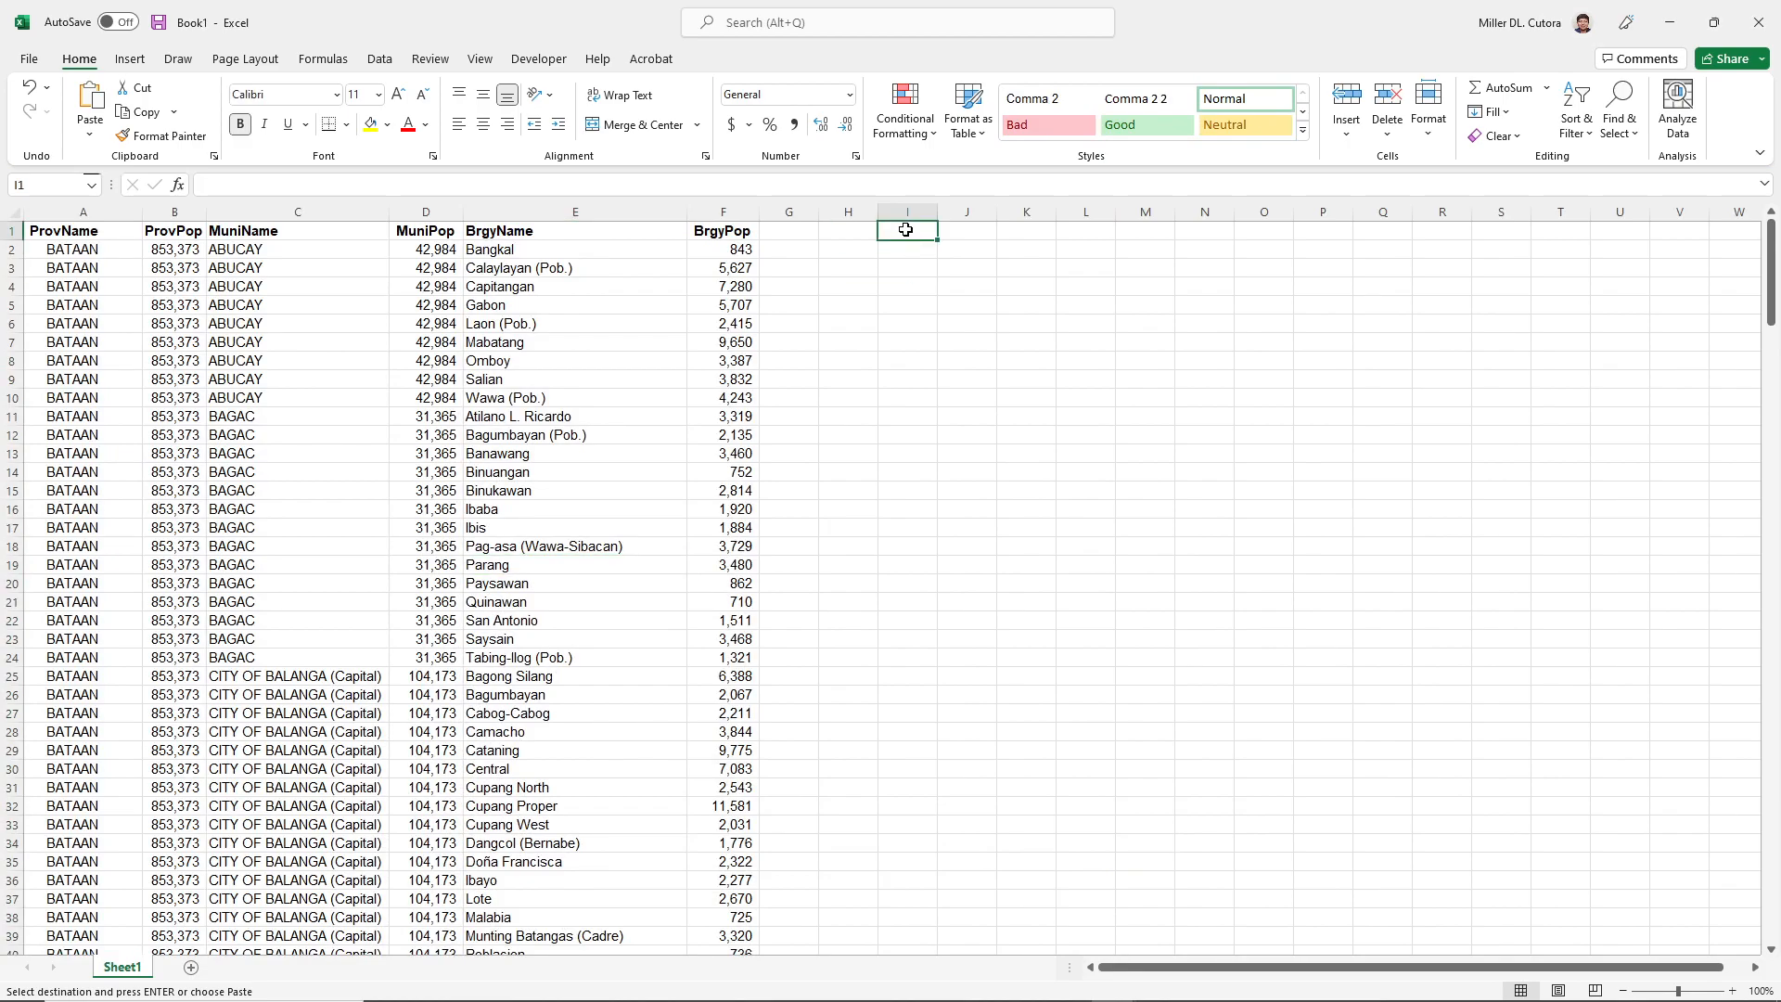
pyautogui.hotkey('ctrl', 'v')
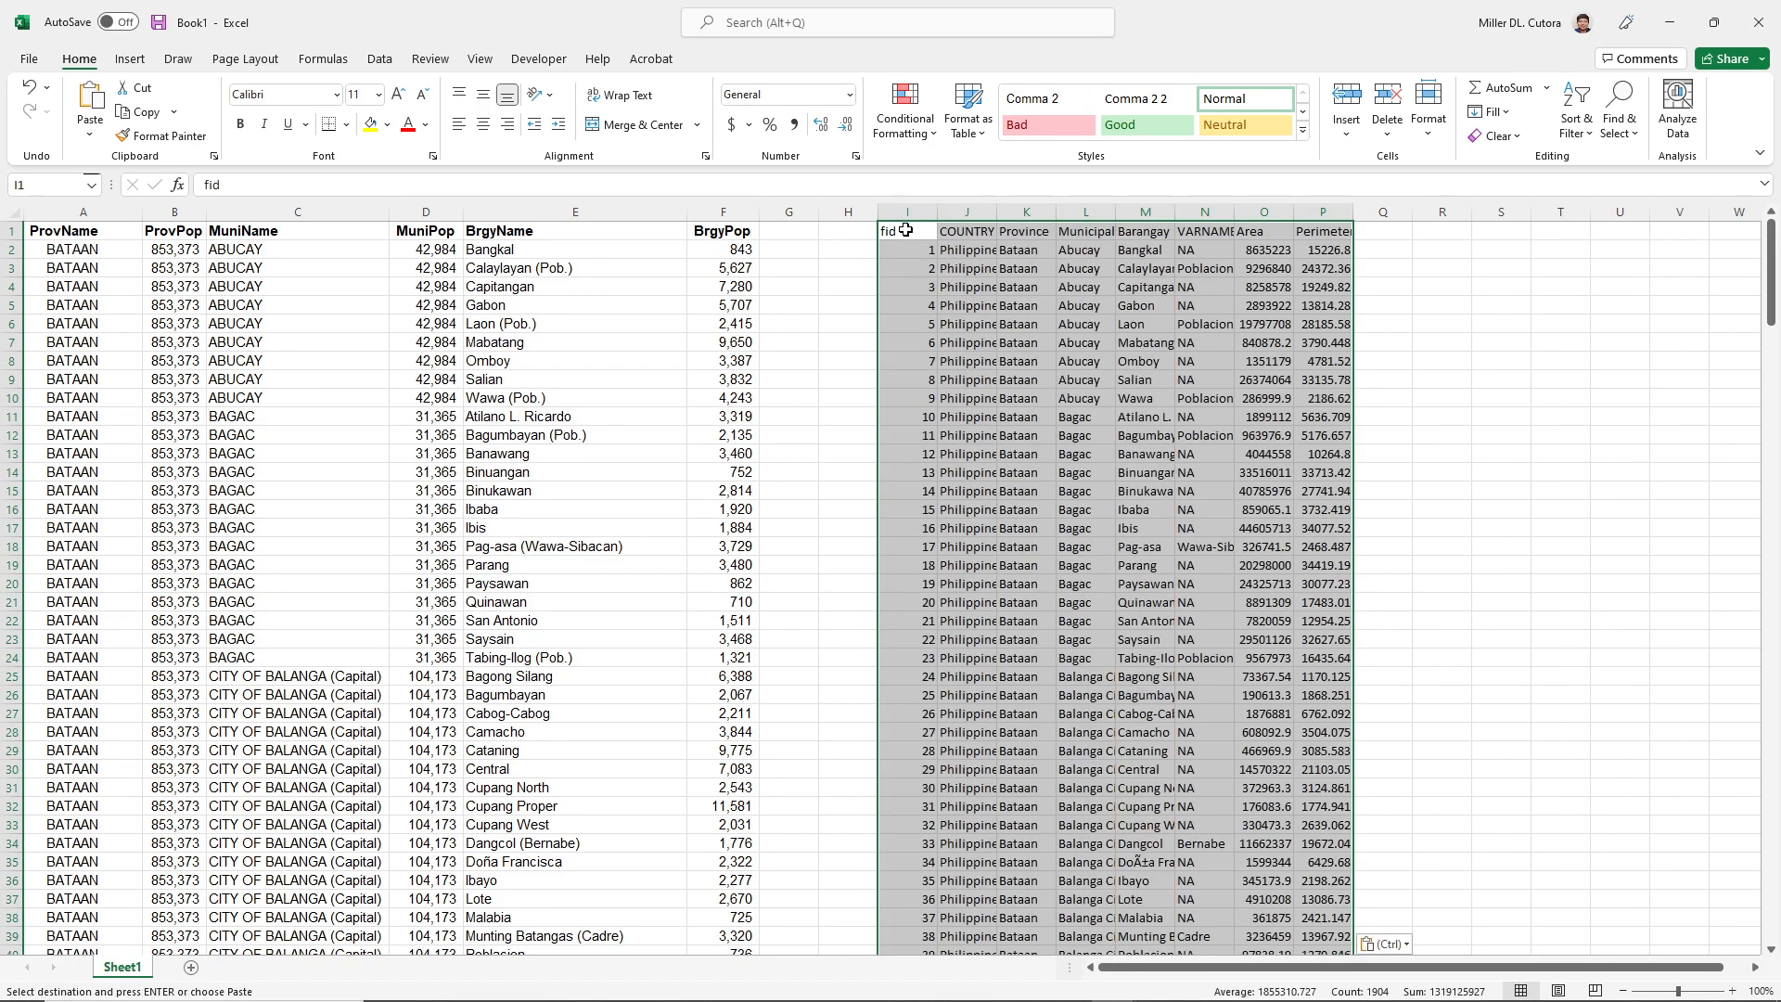
pyautogui.moveTo(919, 217); pyautogui.dragTo(1344, 214)
pyautogui.doubleClick(1353, 212)
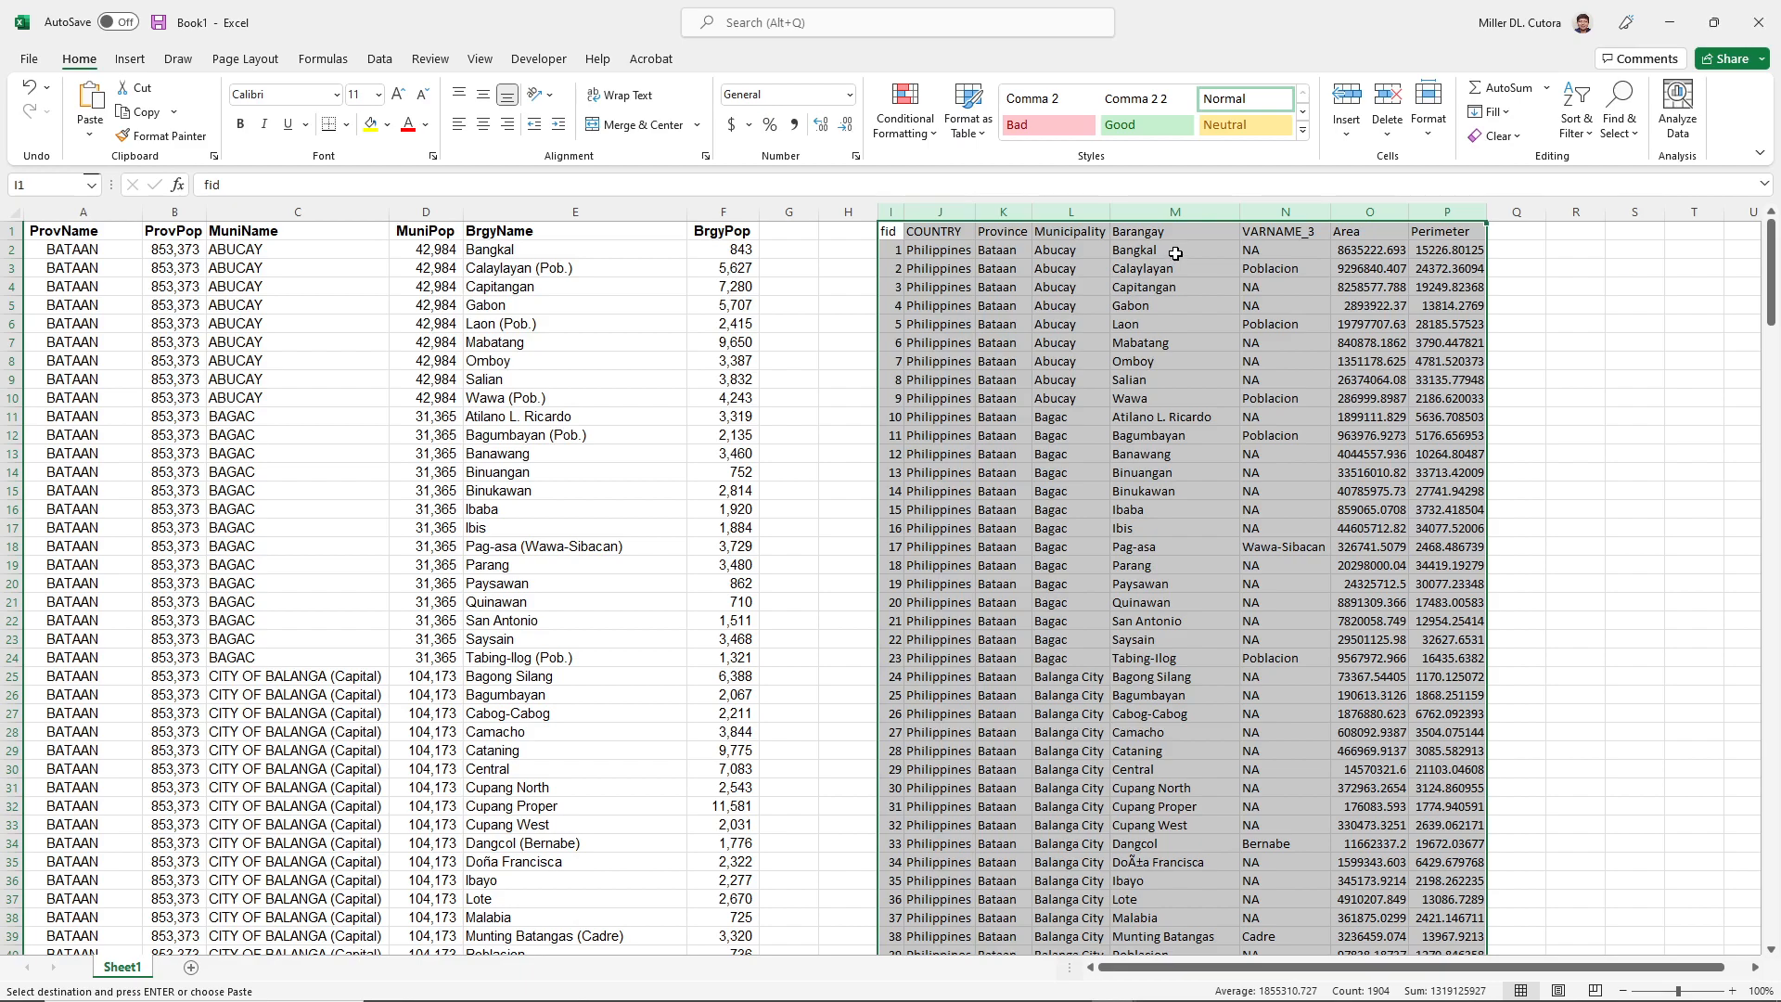
pyautogui.click(1525, 247)
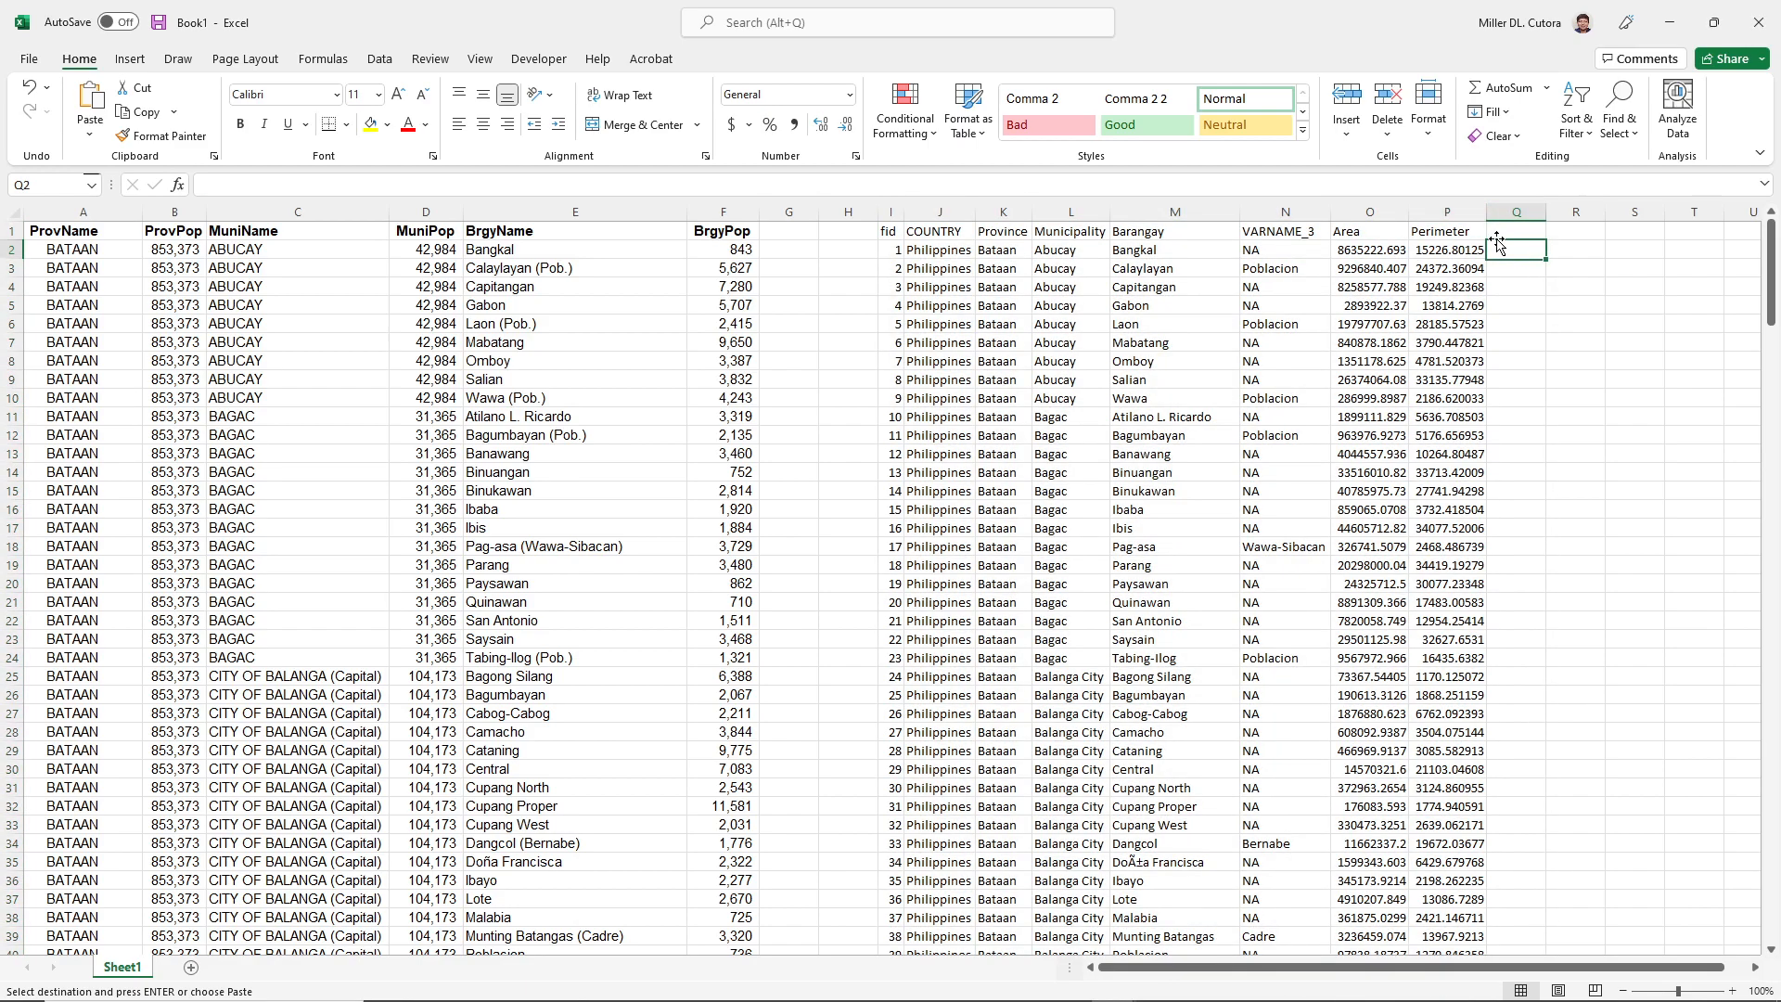
pyautogui.write('=')
pyautogui.press('Left')
pyautogui.write('=')
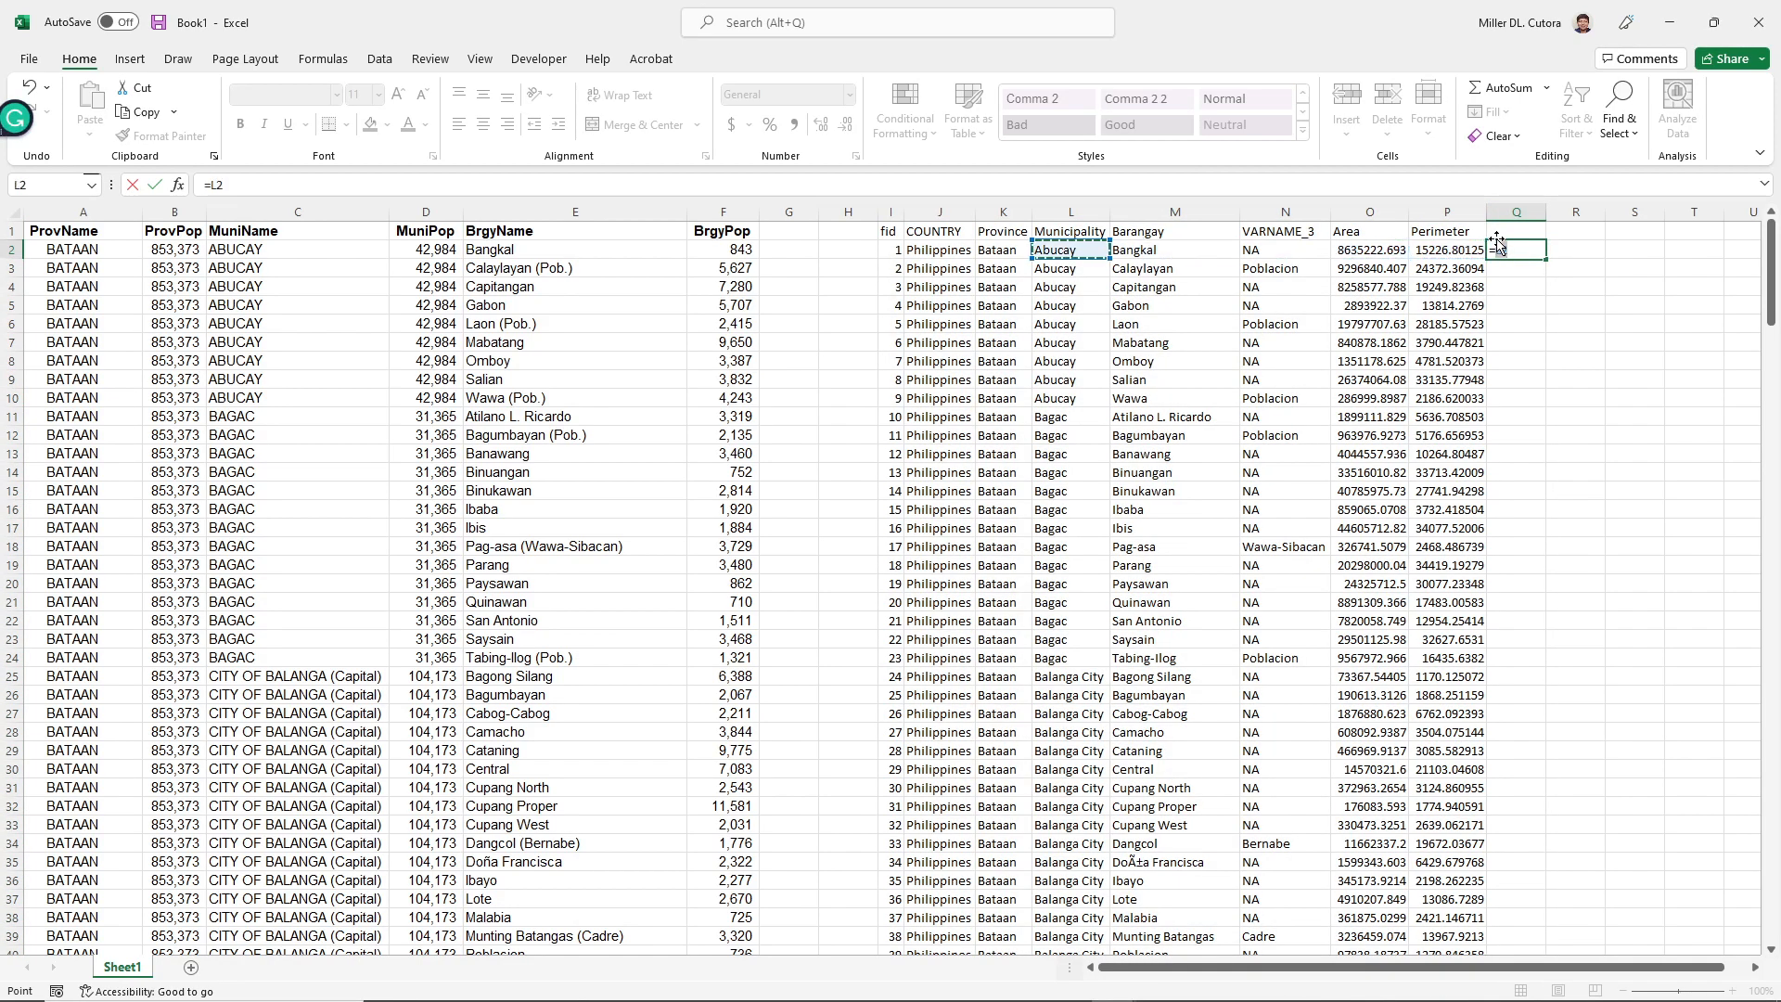
pyautogui.press('Left')
pyautogui.press('Left')
pyautogui.press('Left')
pyautogui.press('Left')
pyautogui.press('Left')
pyautogui.press('Left')
pyautogui.press('Left')
pyautogui.press('Left')
pyautogui.press('Left')
pyautogui.press('Left')
pyautogui.press('Left')
pyautogui.press('Left')
pyautogui.press('Left')
pyautogui.press('Left')
pyautogui.press('Left')
pyautogui.press('Left')
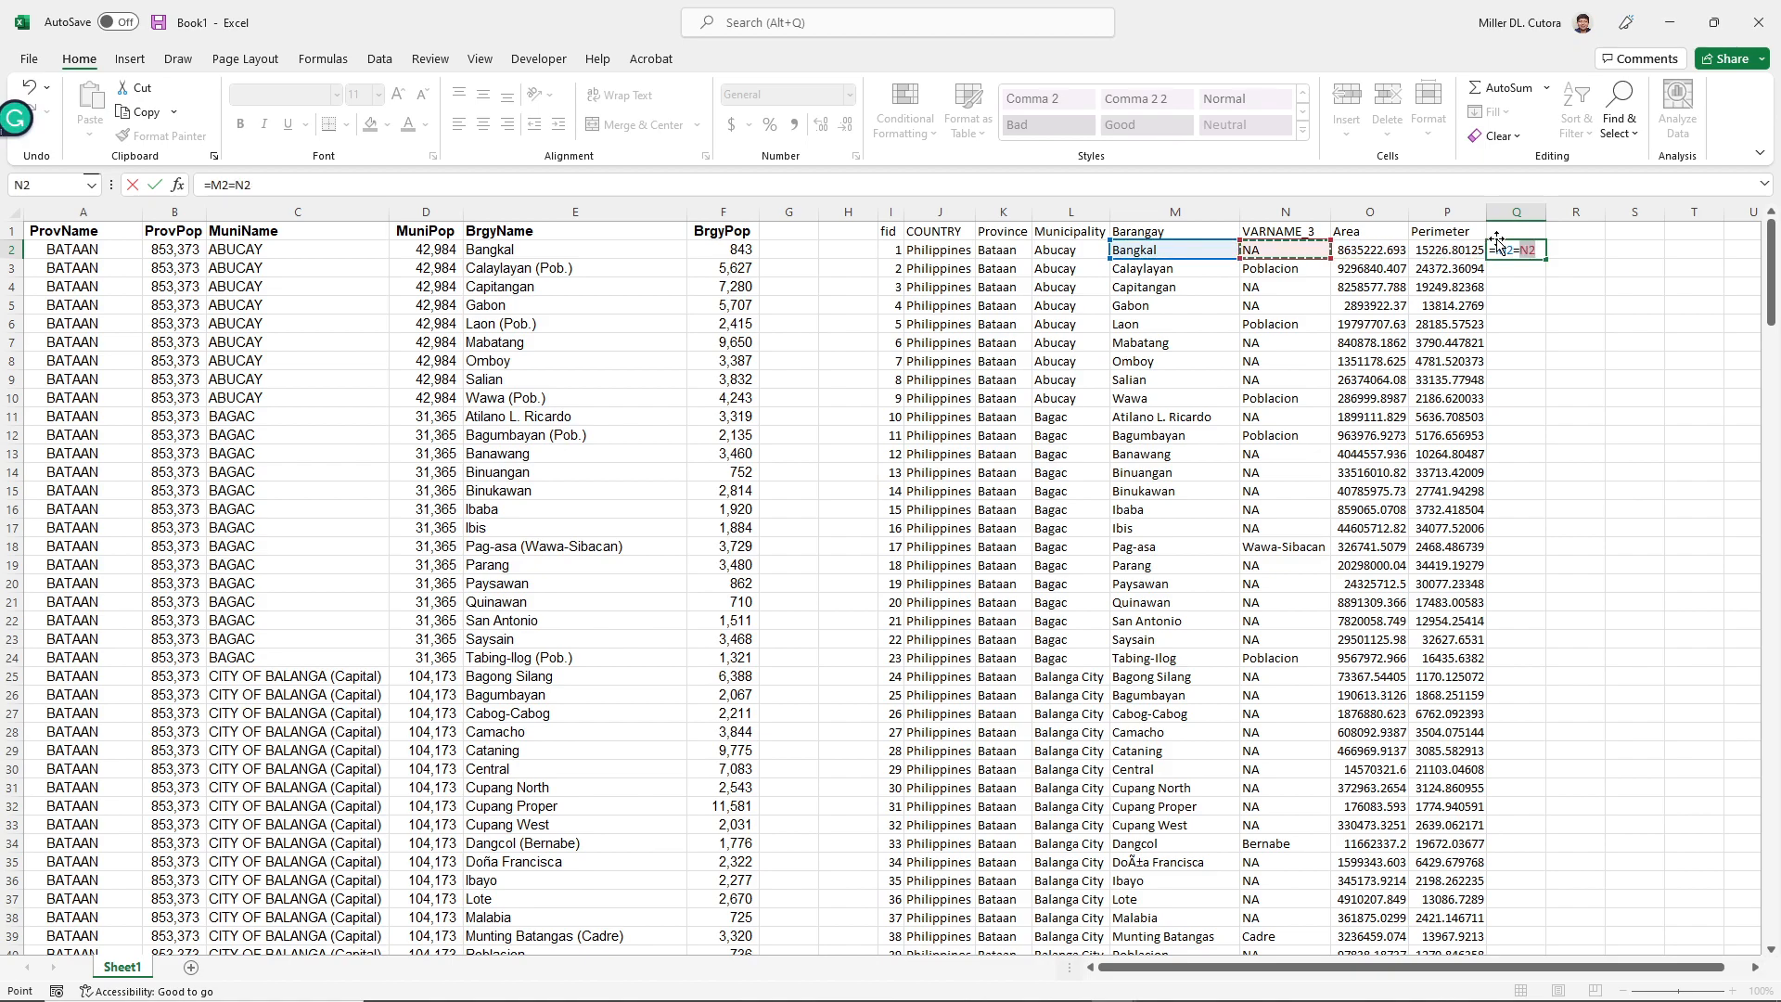
pyautogui.press('Escape')
pyautogui.write('=IF(')
pyautogui.press('Left')
pyautogui.press('Left')
pyautogui.press('Left')
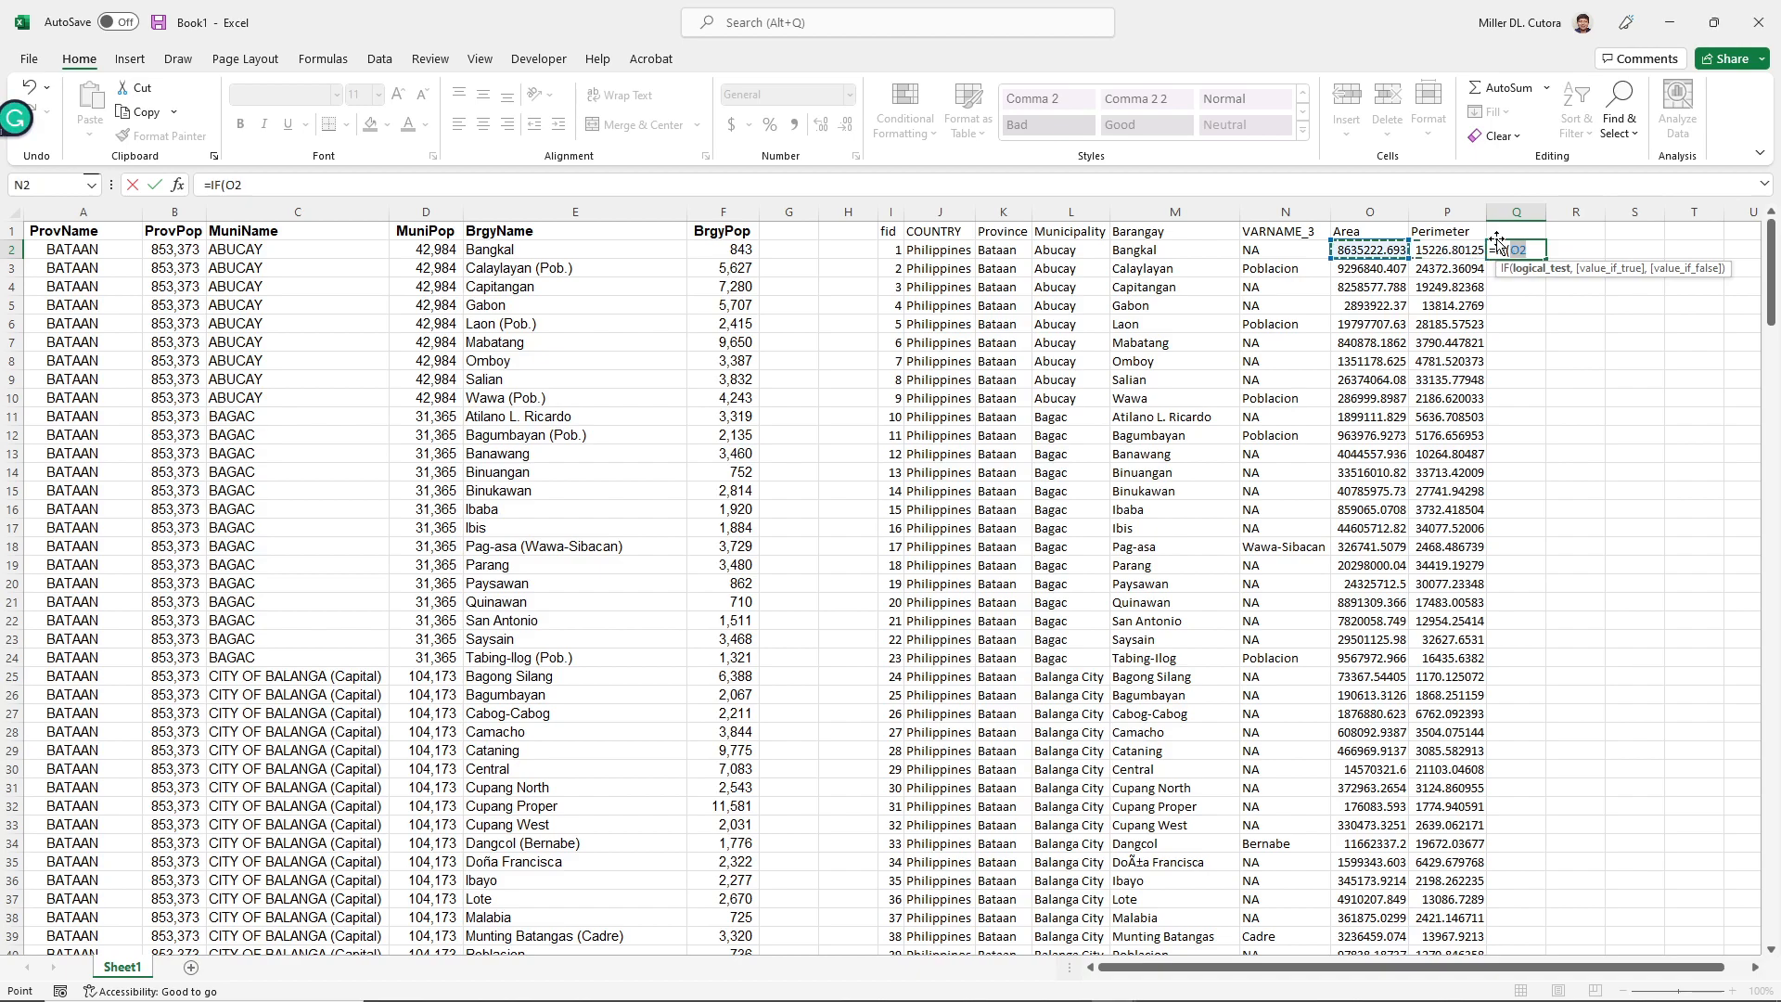
pyautogui.press('Left')
pyautogui.write('-')
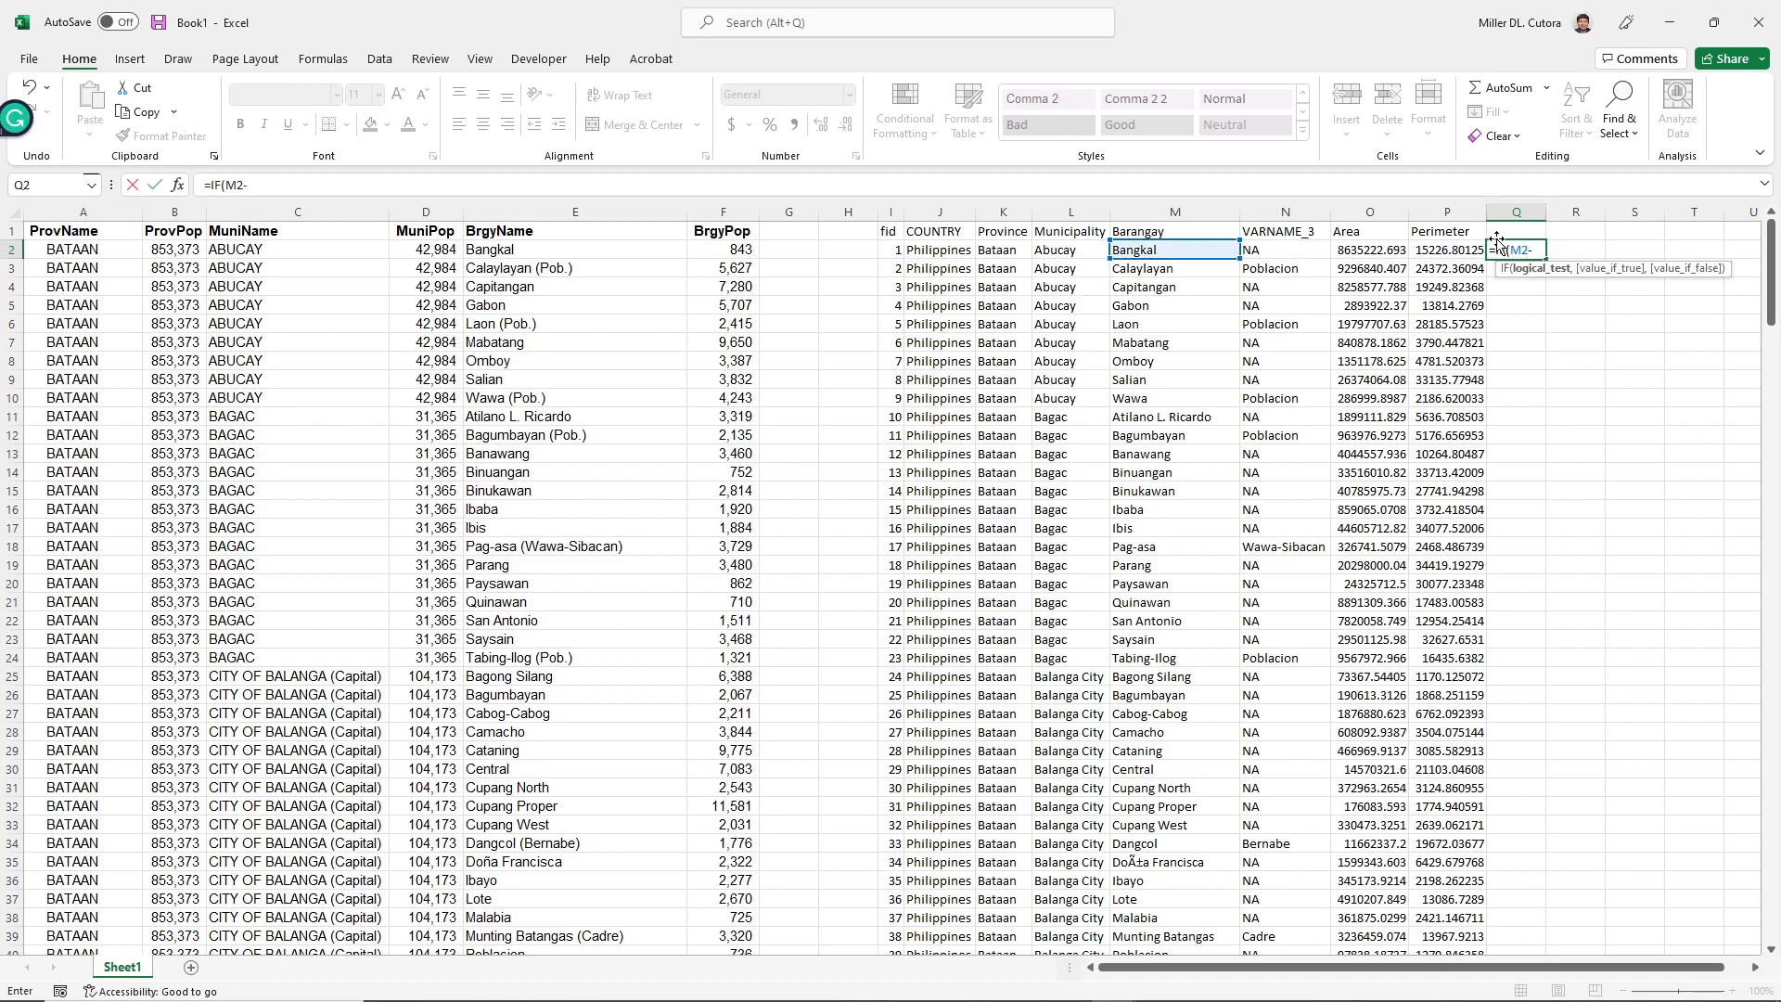
pyautogui.press('Left')
pyautogui.press('Left')
pyautogui.press('Left')
pyautogui.press('Left')
pyautogui.press('Left')
pyautogui.press('Left')
pyautogui.press('Left')
pyautogui.press('Left')
pyautogui.press('Left')
pyautogui.press('Left')
pyautogui.press('Left')
pyautogui.press('Escape')
# - Enter =IF(M2=E2,"","X") in cell Q2 to flag differing barangay names and fill it down the full table
pyautogui.write('=IF(')
pyautogui.press('Left')
pyautogui.press('Left')
pyautogui.press('Left')
pyautogui.press('Left')
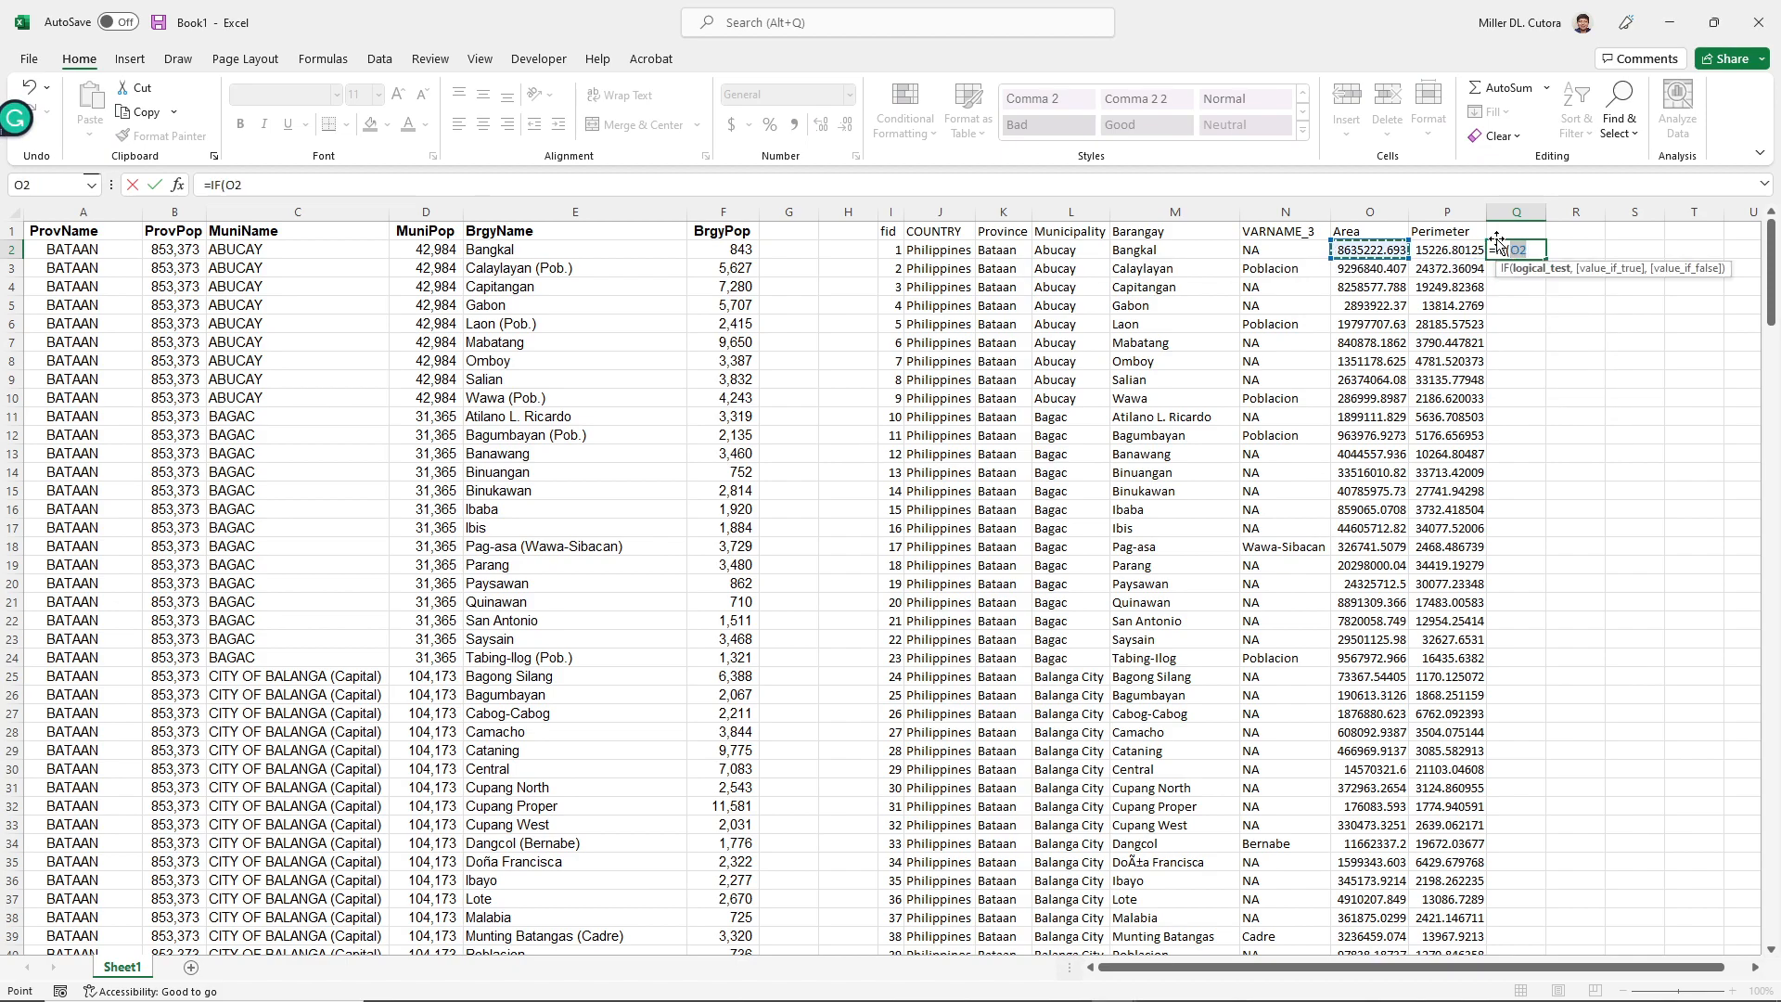
pyautogui.press('Right')
pyautogui.write('=')
pyautogui.press('Left')
pyautogui.press('Left')
pyautogui.press('Left')
pyautogui.press('Left')
pyautogui.press('Left')
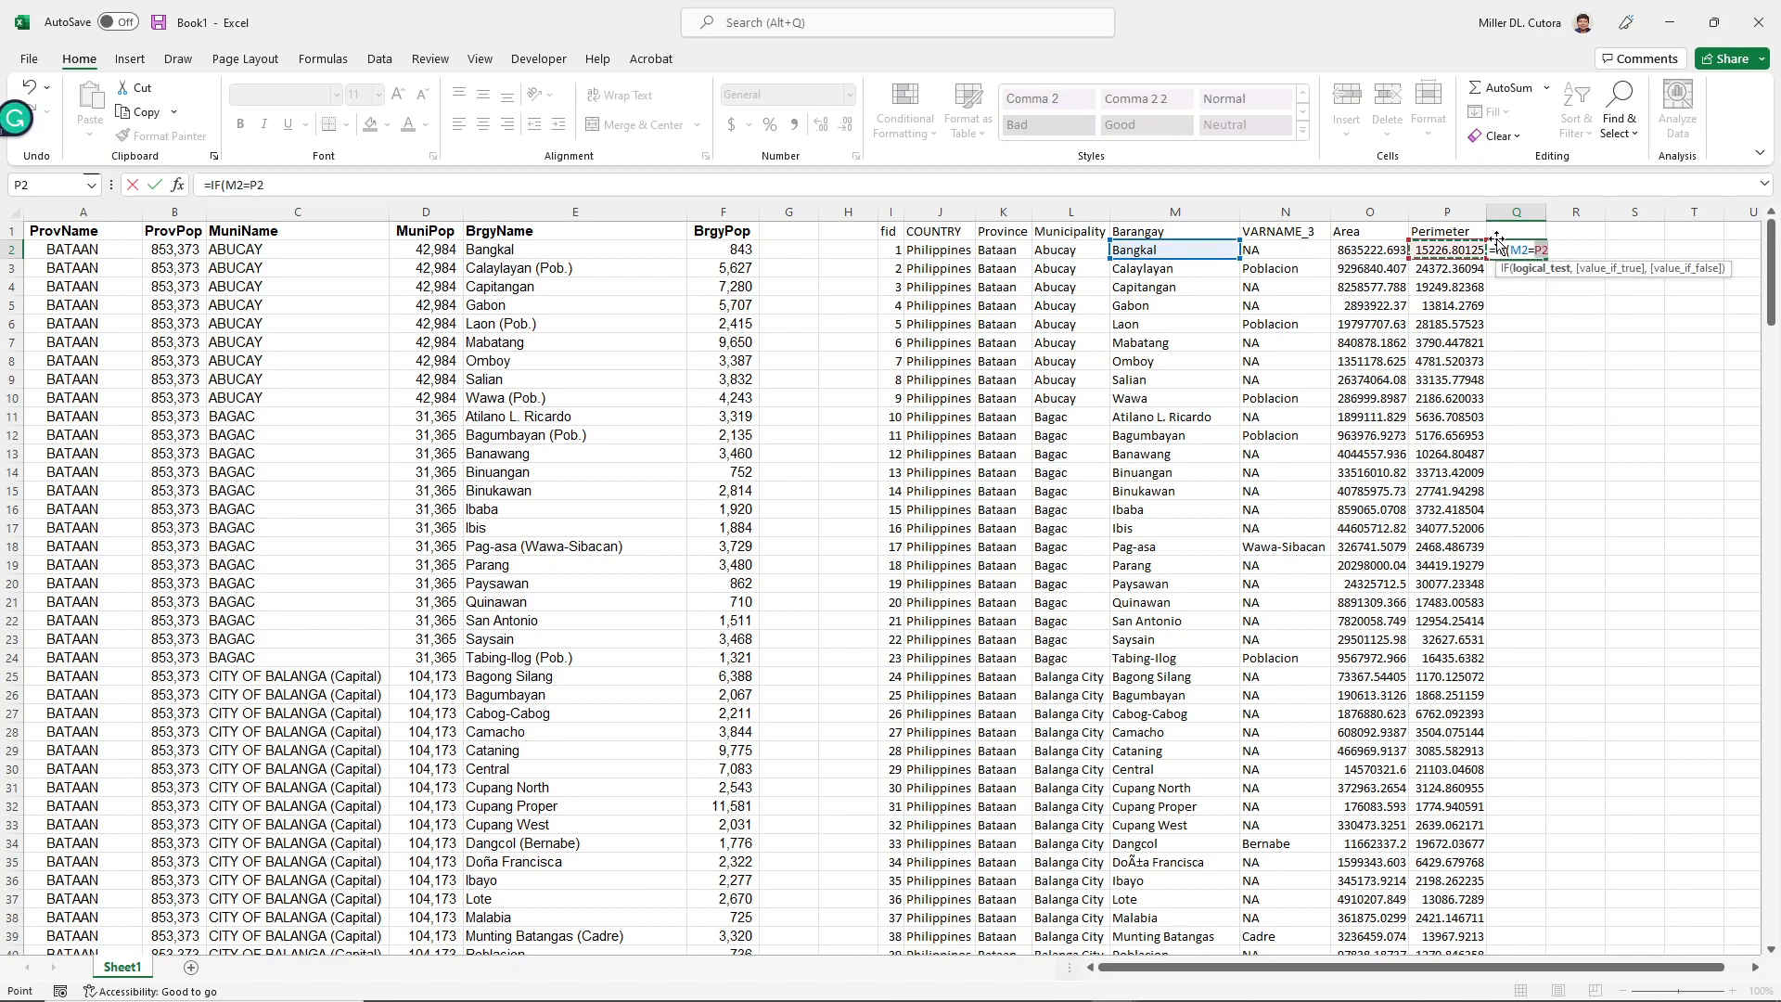
pyautogui.press('Left')
pyautogui.press('Left')
pyautogui.press('Left')
pyautogui.press('Left')
pyautogui.press('Left')
pyautogui.press('Left')
pyautogui.press('Left')
pyautogui.press('Left')
pyautogui.press('Right')
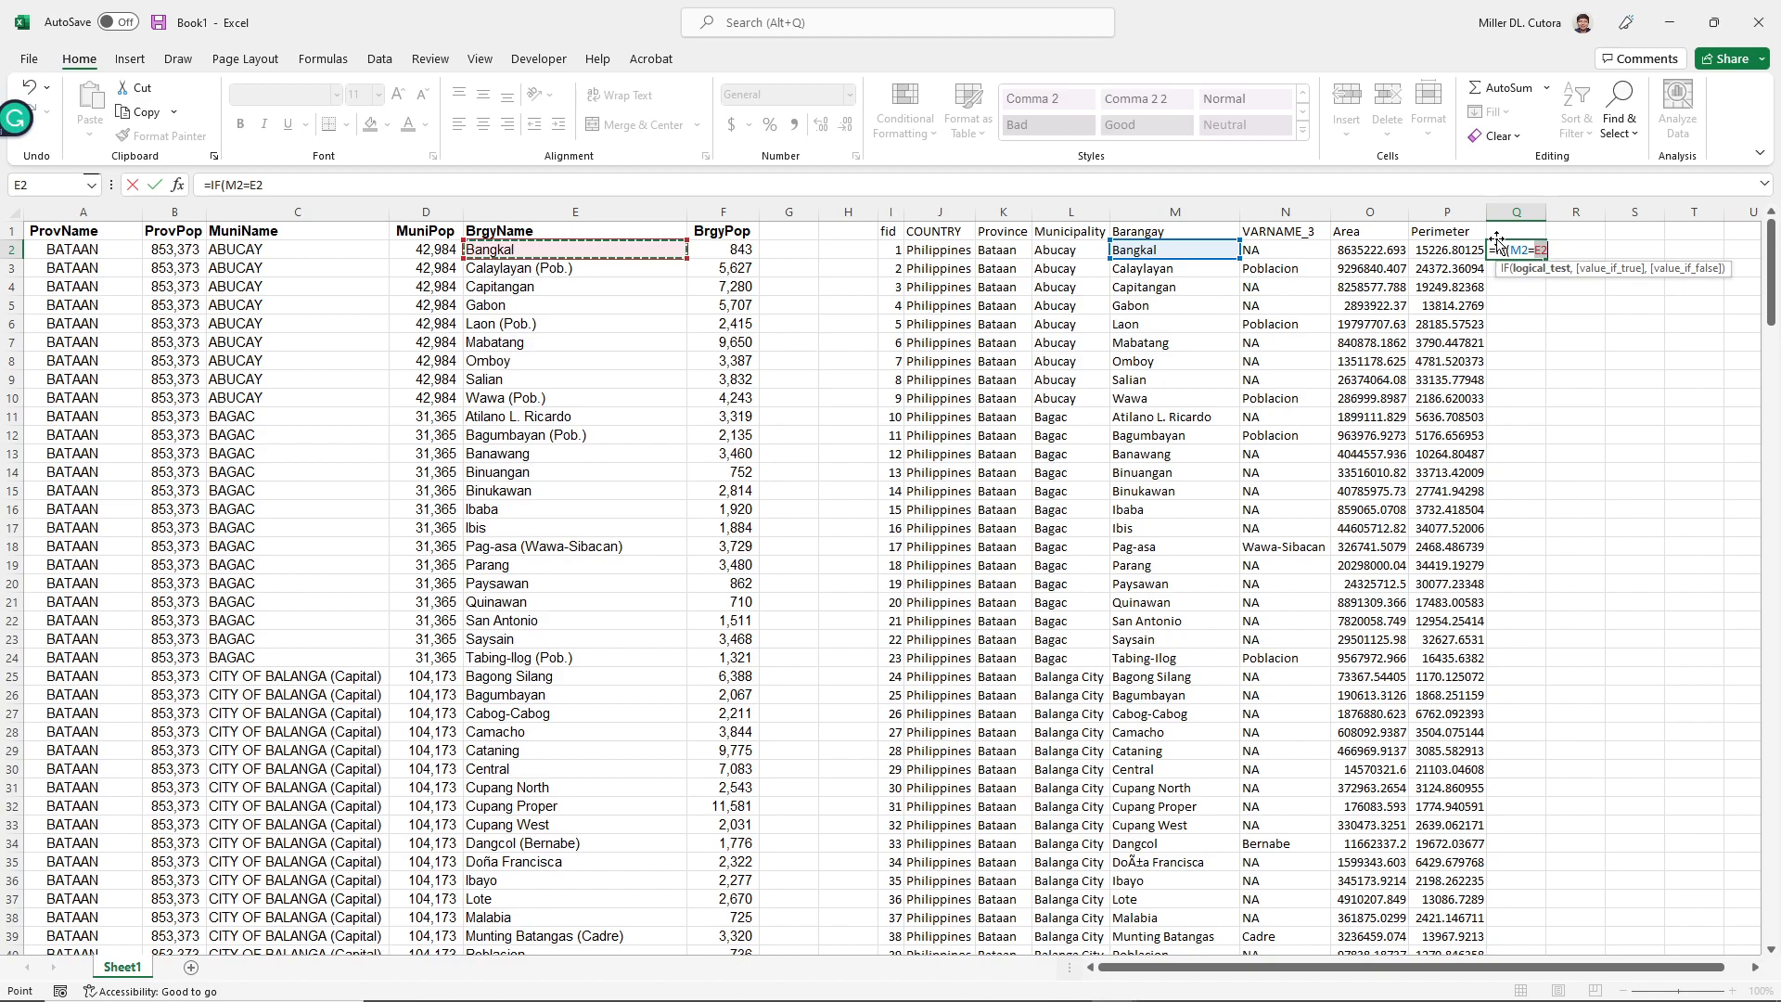
pyautogui.write(',"",')
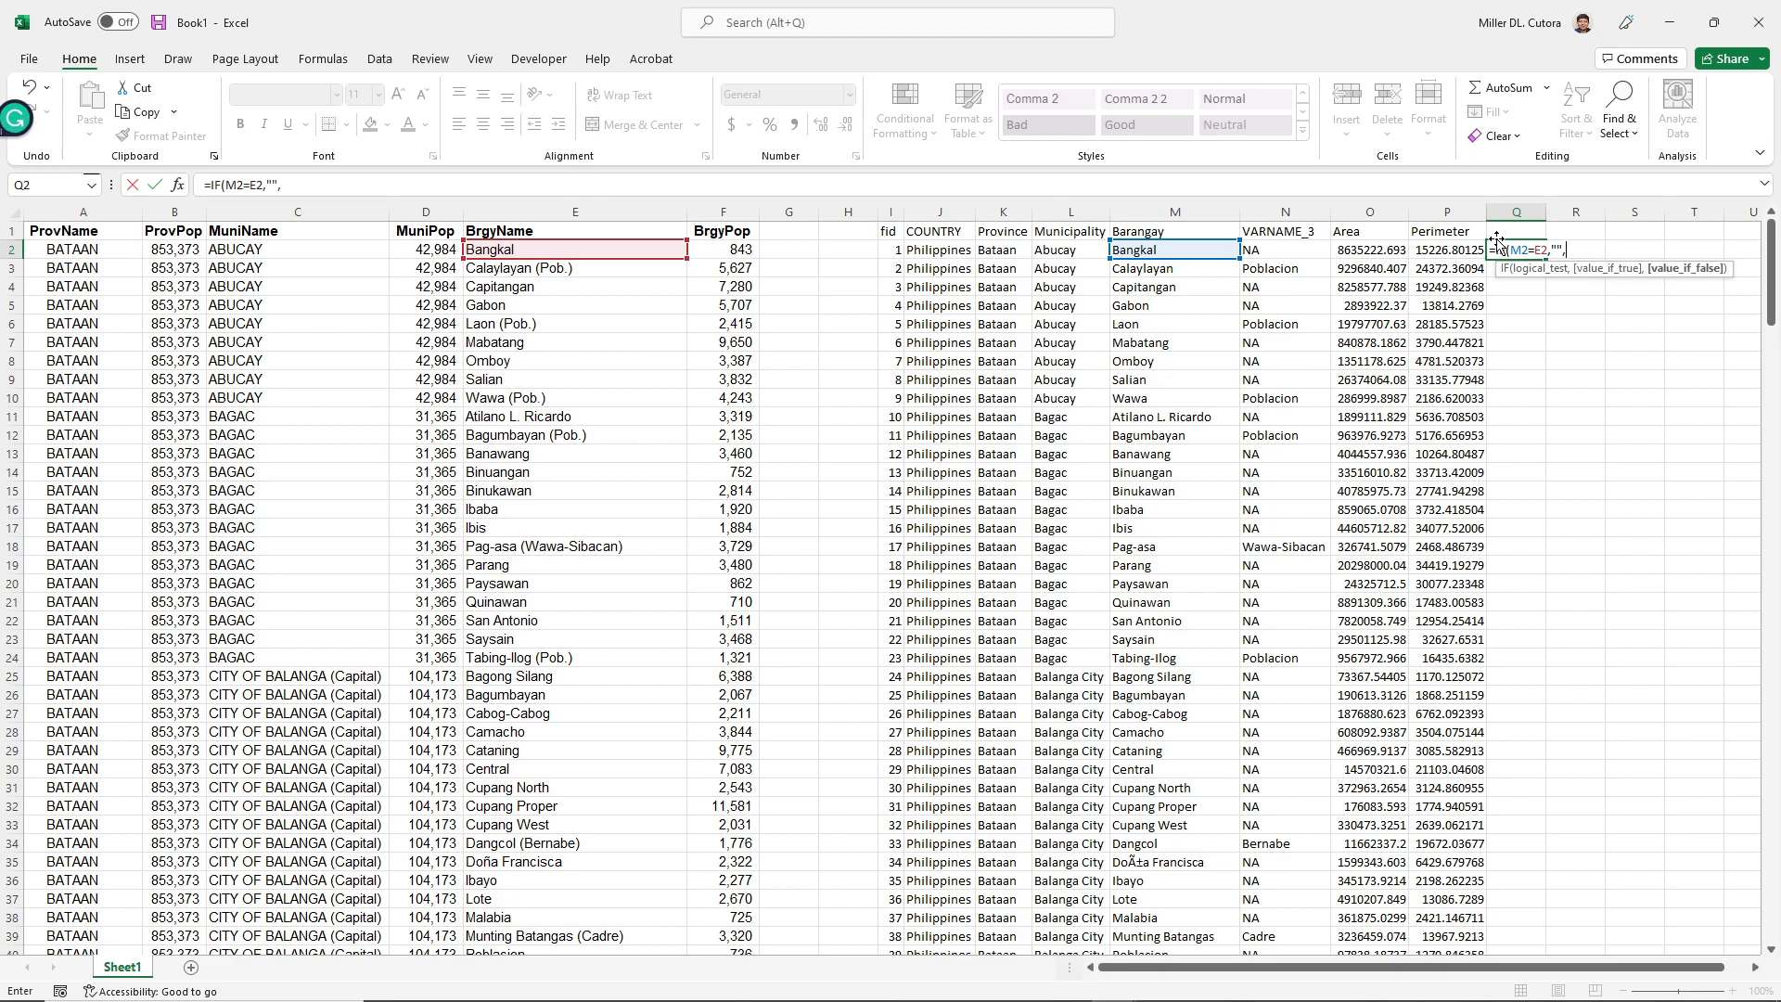
pyautogui.write('X')
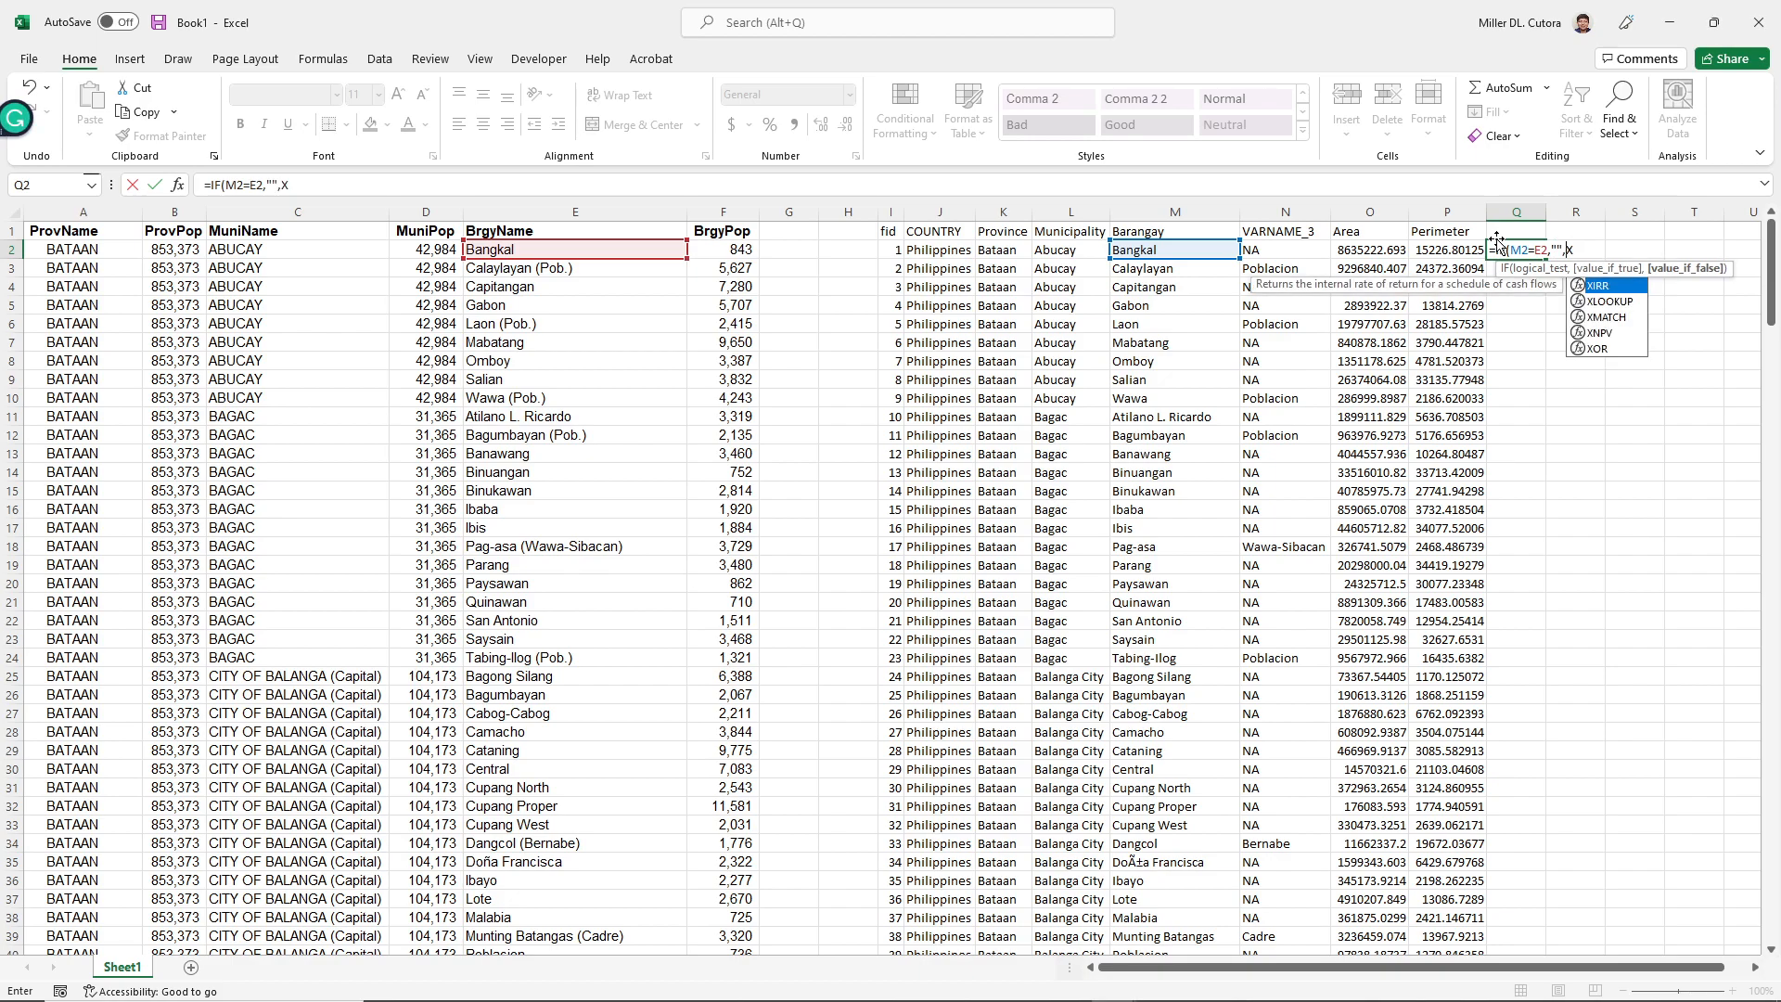
pyautogui.press('BackSpace')
pyautogui.write('"')
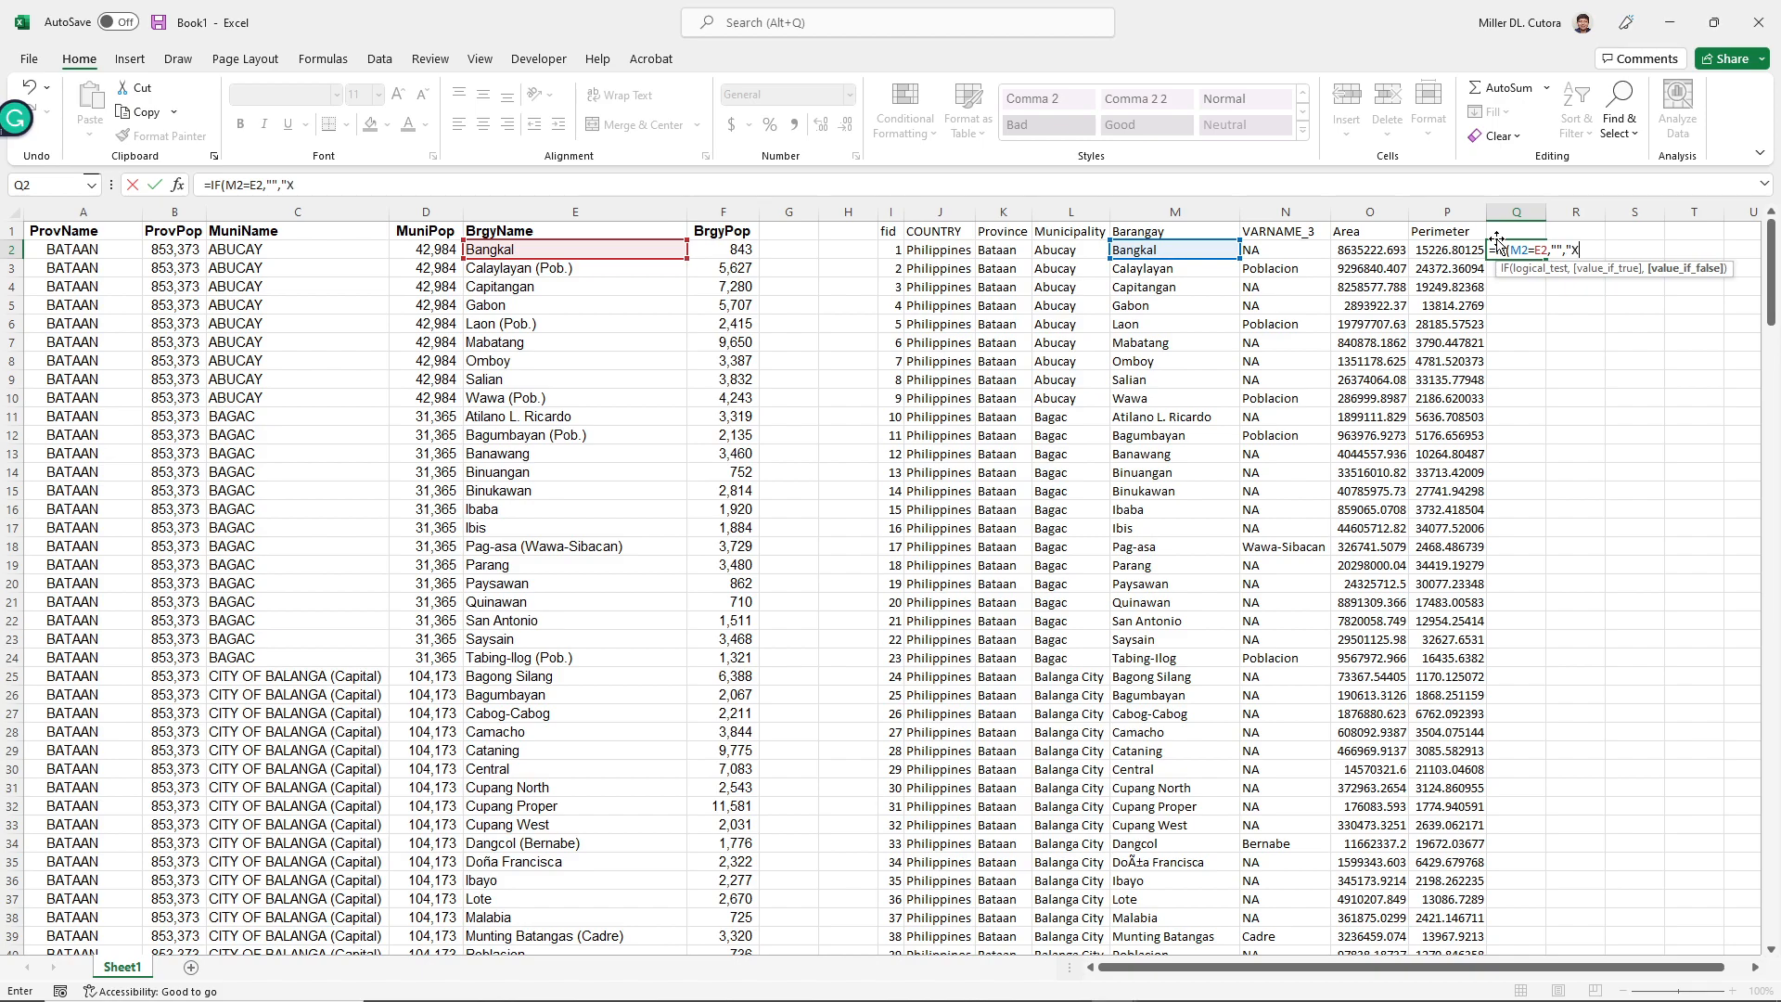
pyautogui.write('X"')
pyautogui.press('Return')
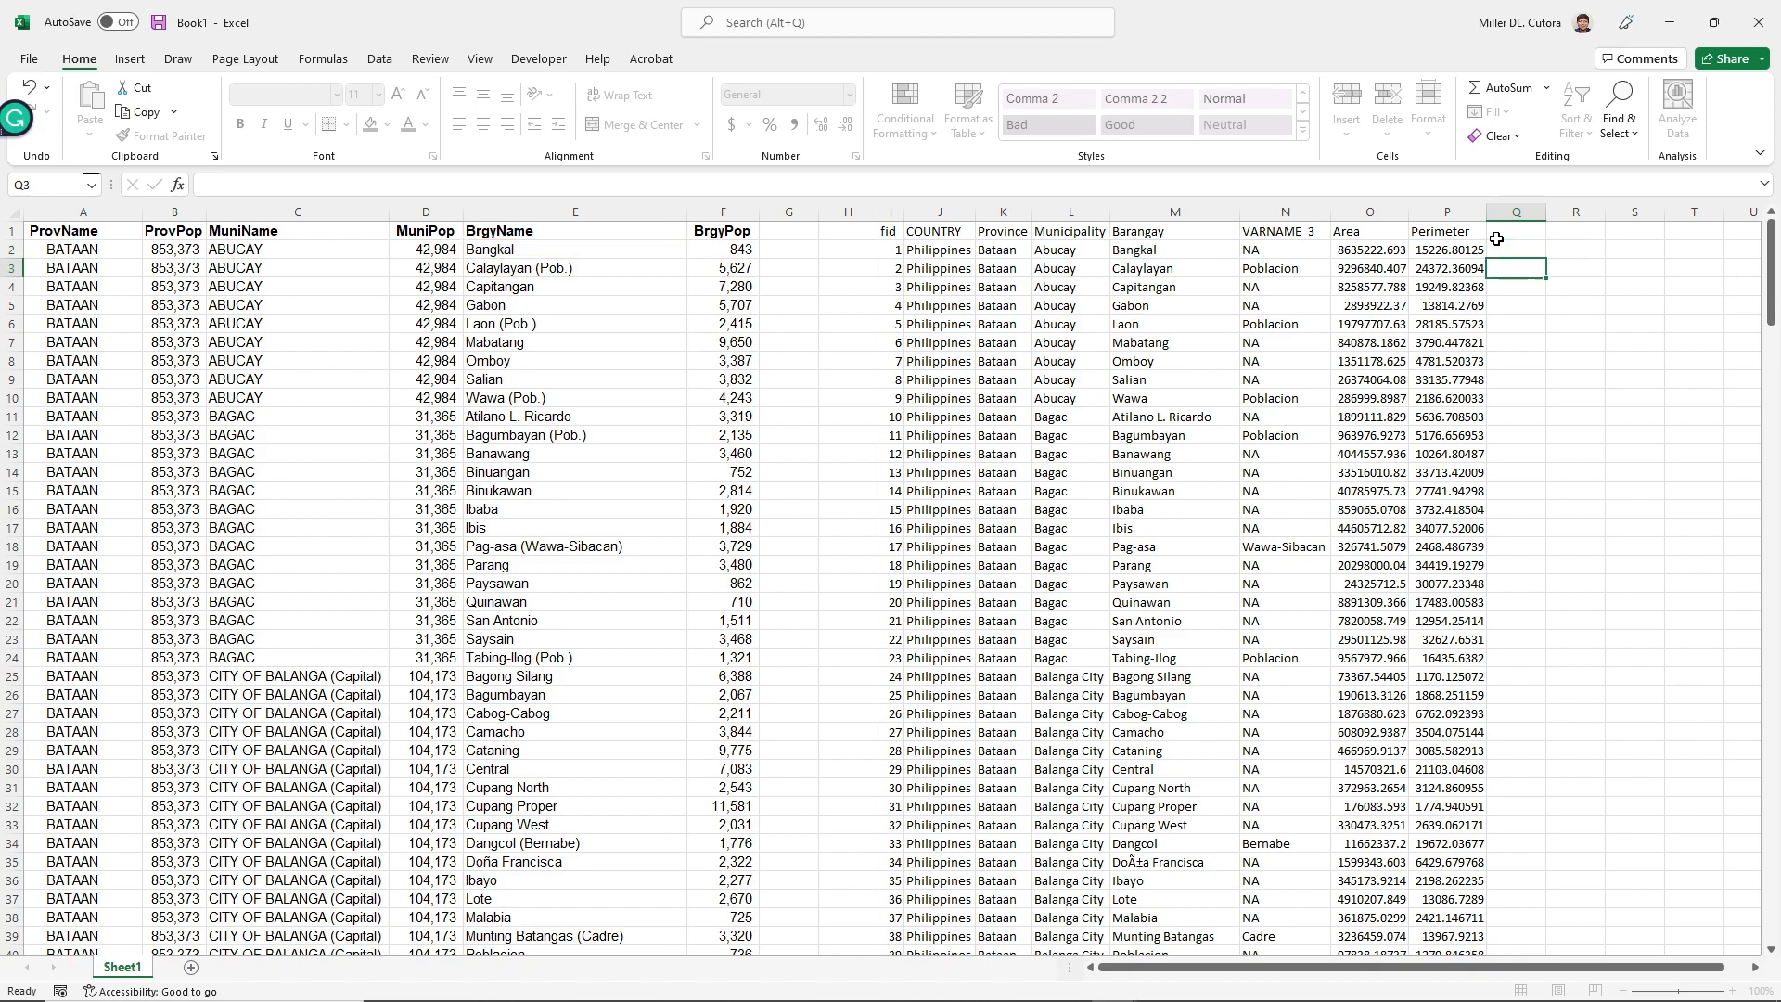
pyautogui.click(1500, 243)
pyautogui.doubleClick(1546, 260)
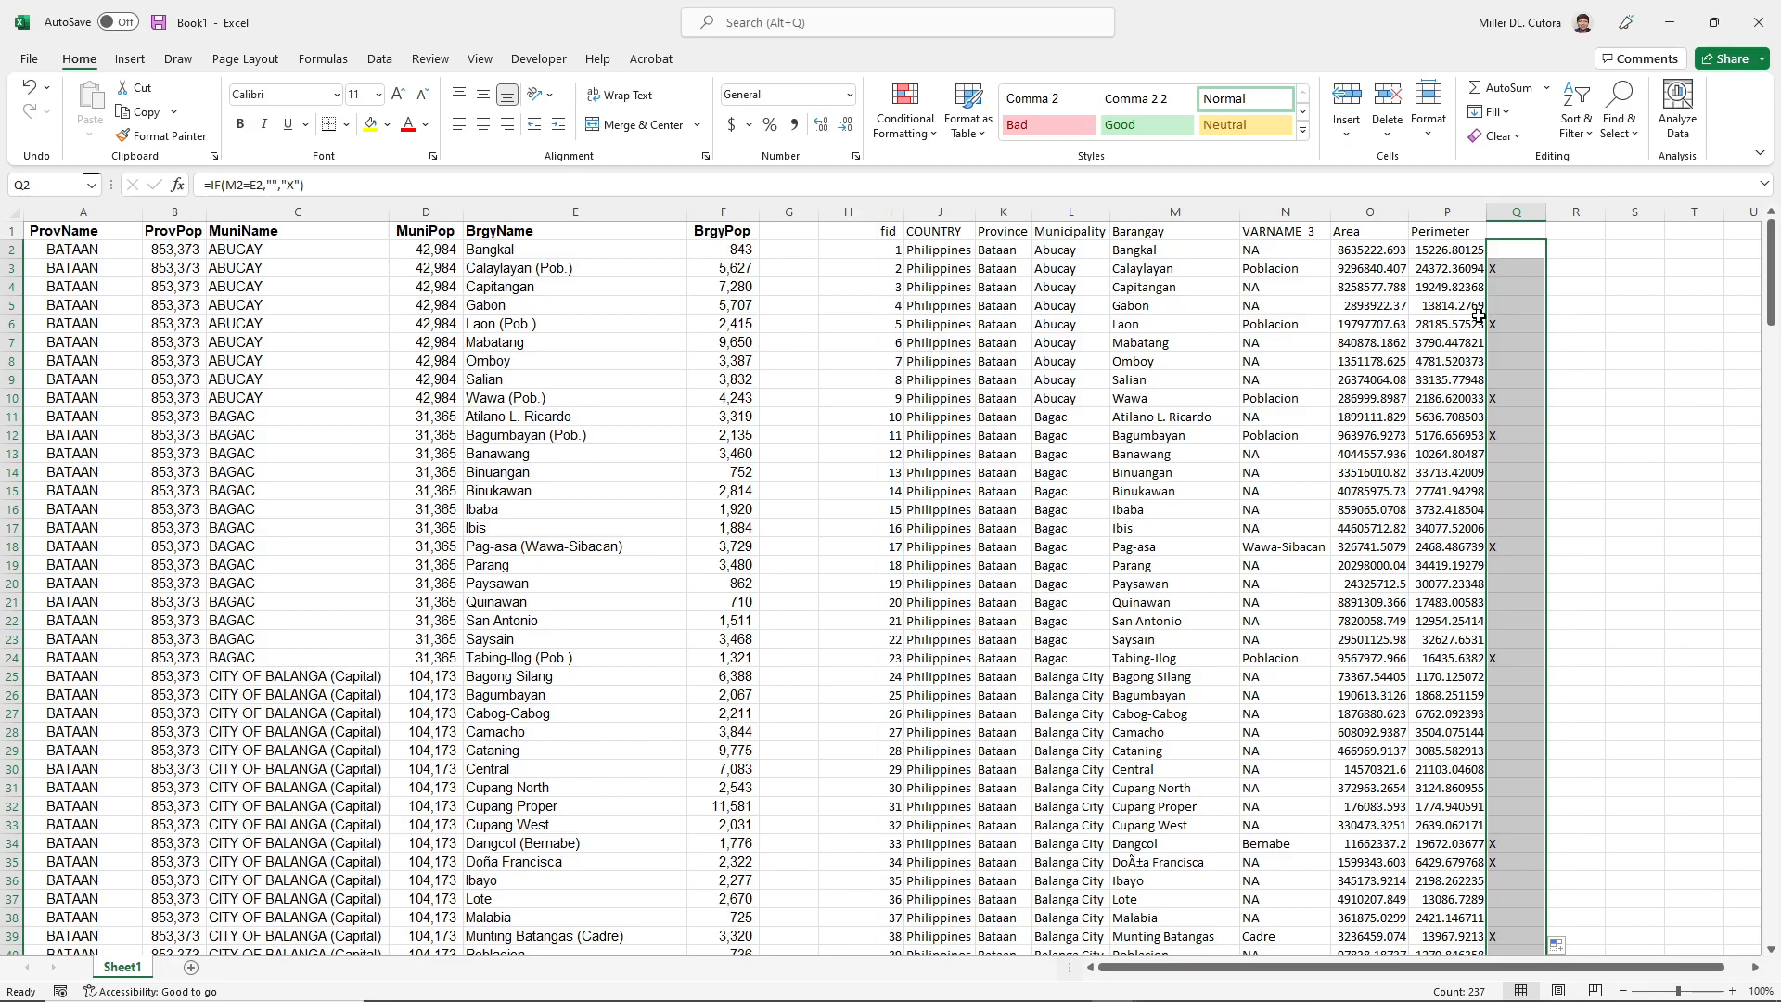
# - Review the X flags down the whole table, comparing the BrgyName and Barangay columns row by row
pyautogui.scroll(-20, 1478, 311)
pyautogui.scroll(-20, 1472, 367)
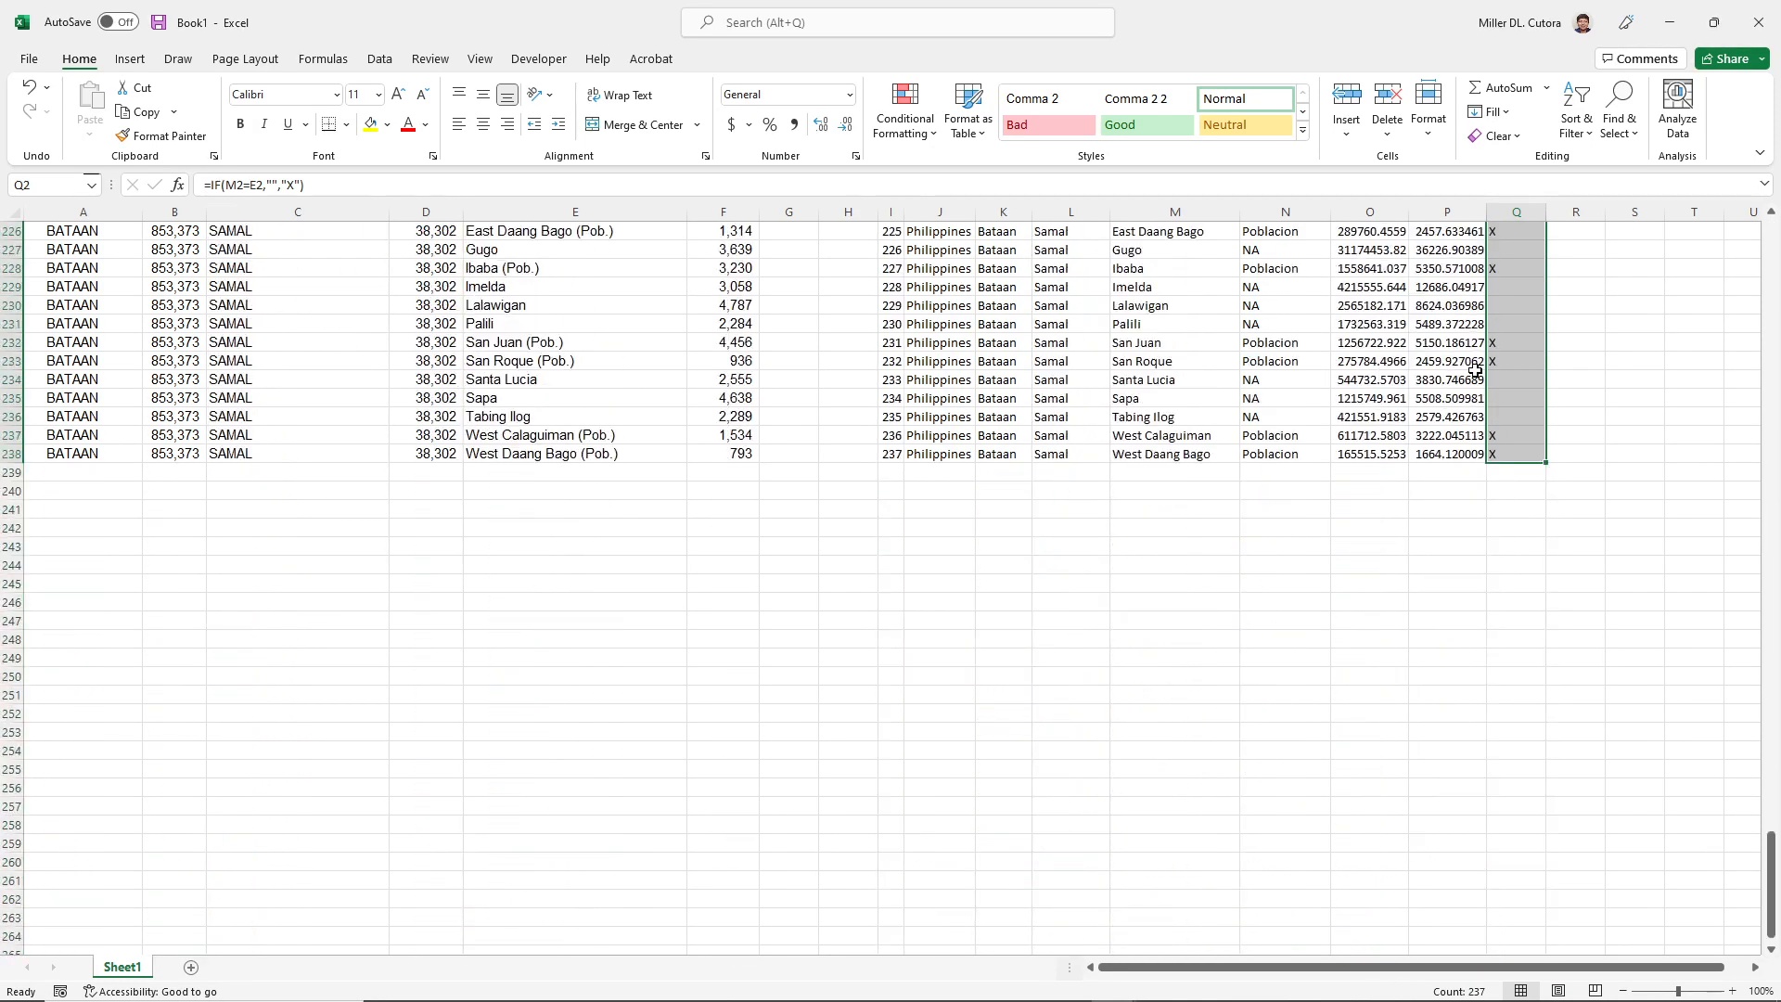
pyautogui.scroll(20, 1474, 371)
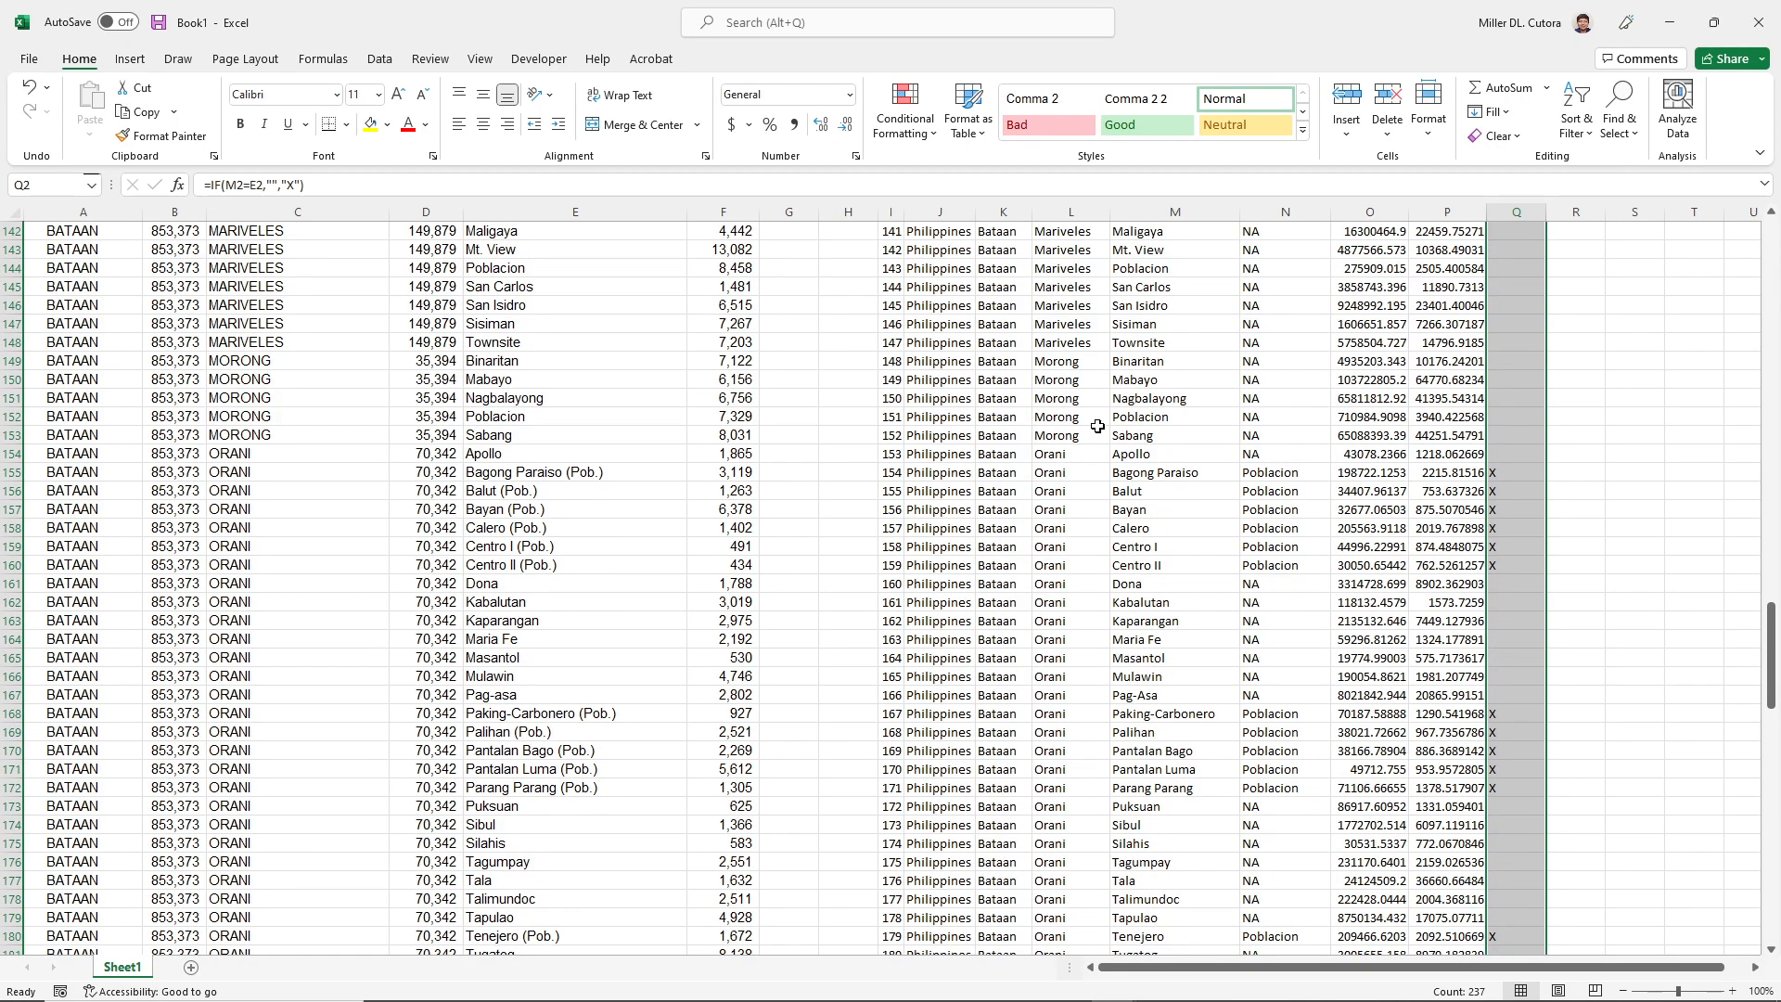
pyautogui.click(578, 473)
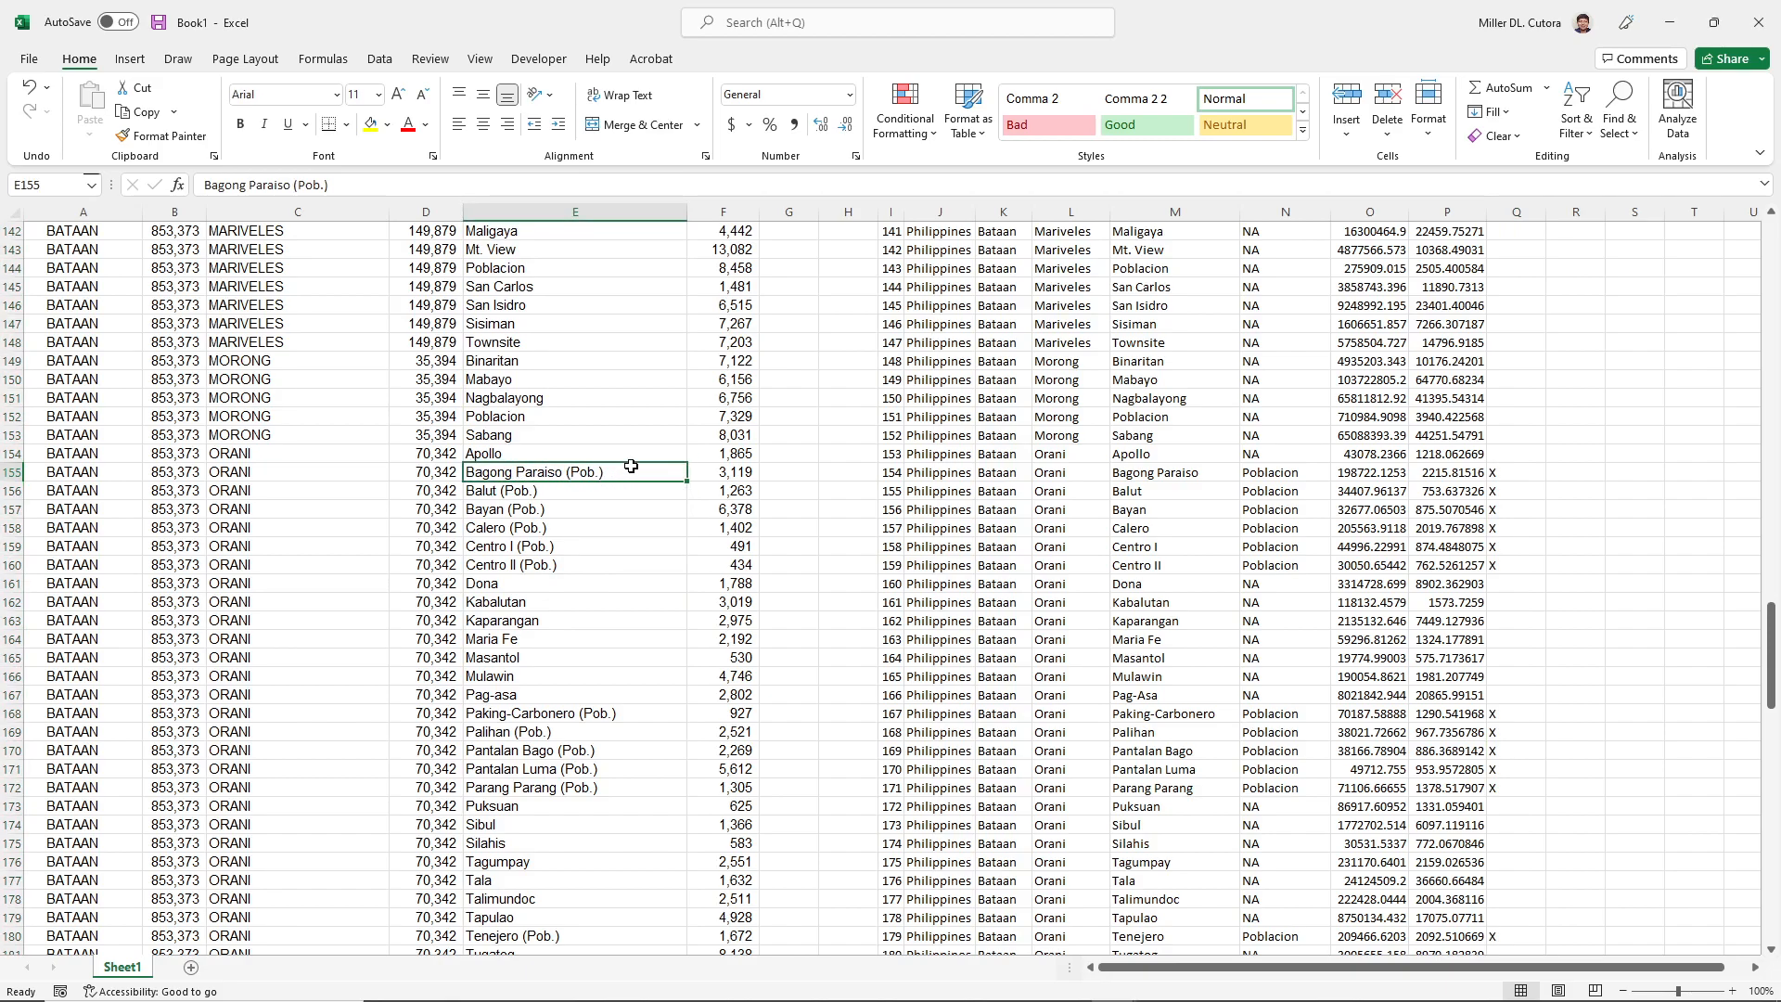
pyautogui.scroll(20, 631, 465)
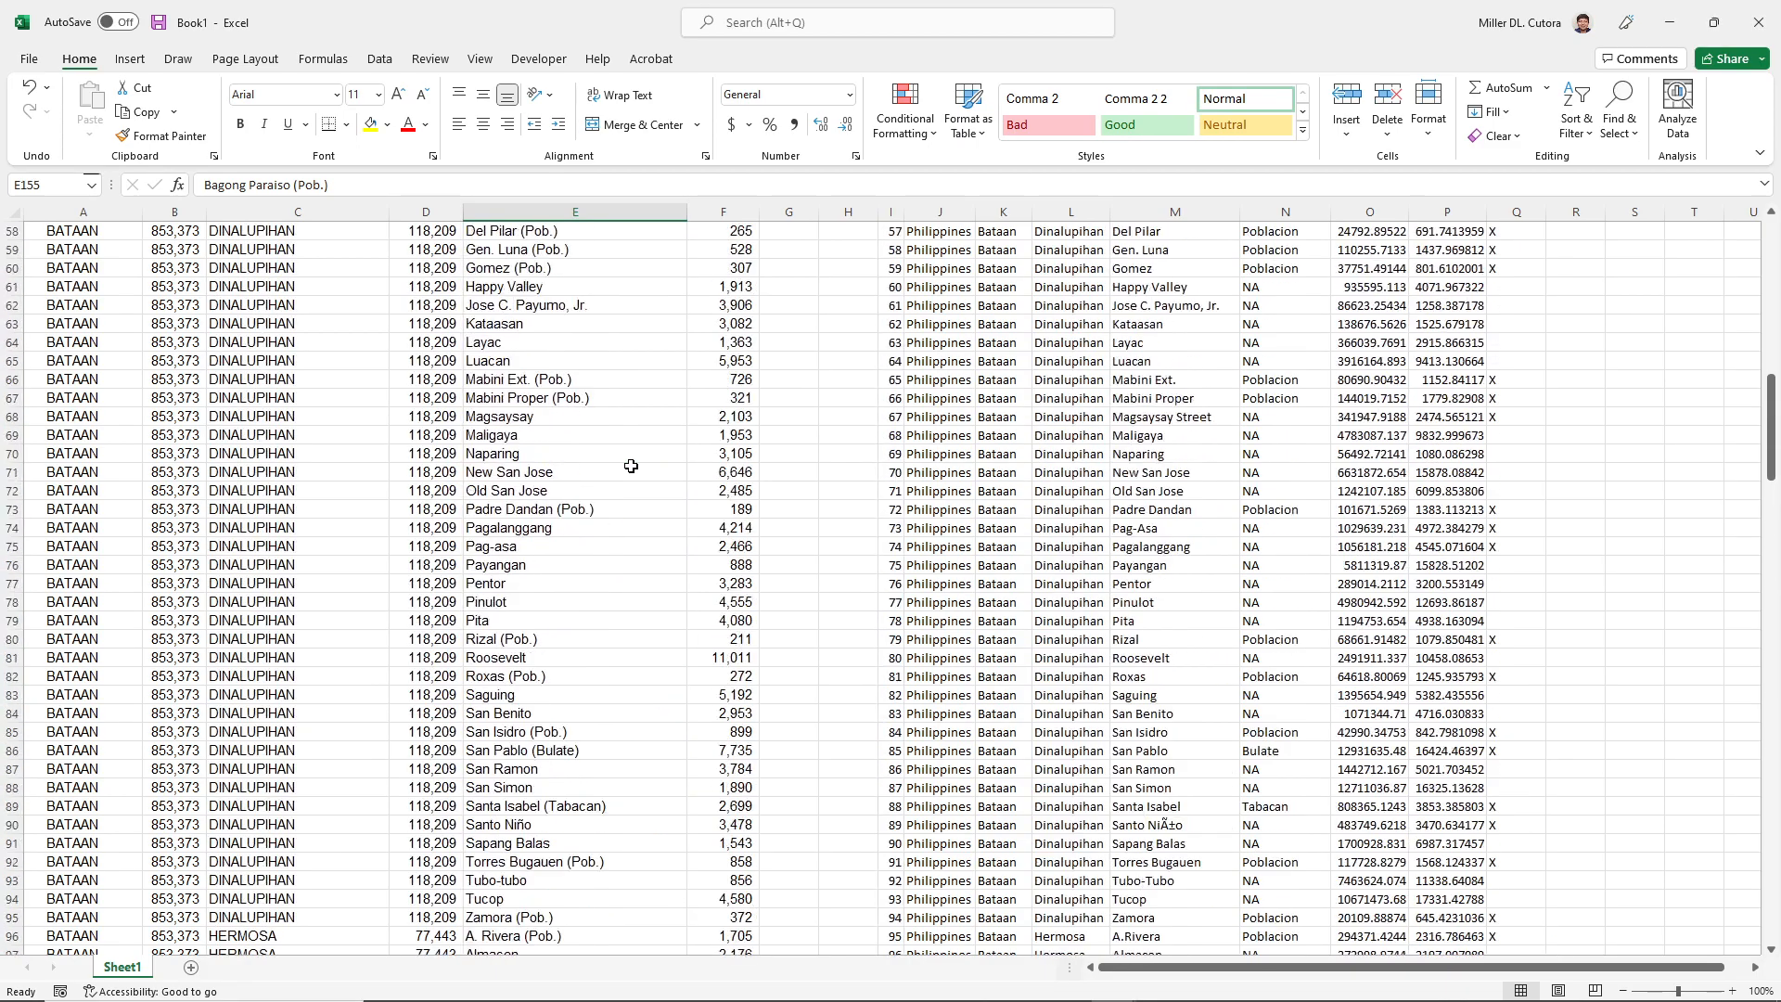
pyautogui.scroll(13, 631, 466)
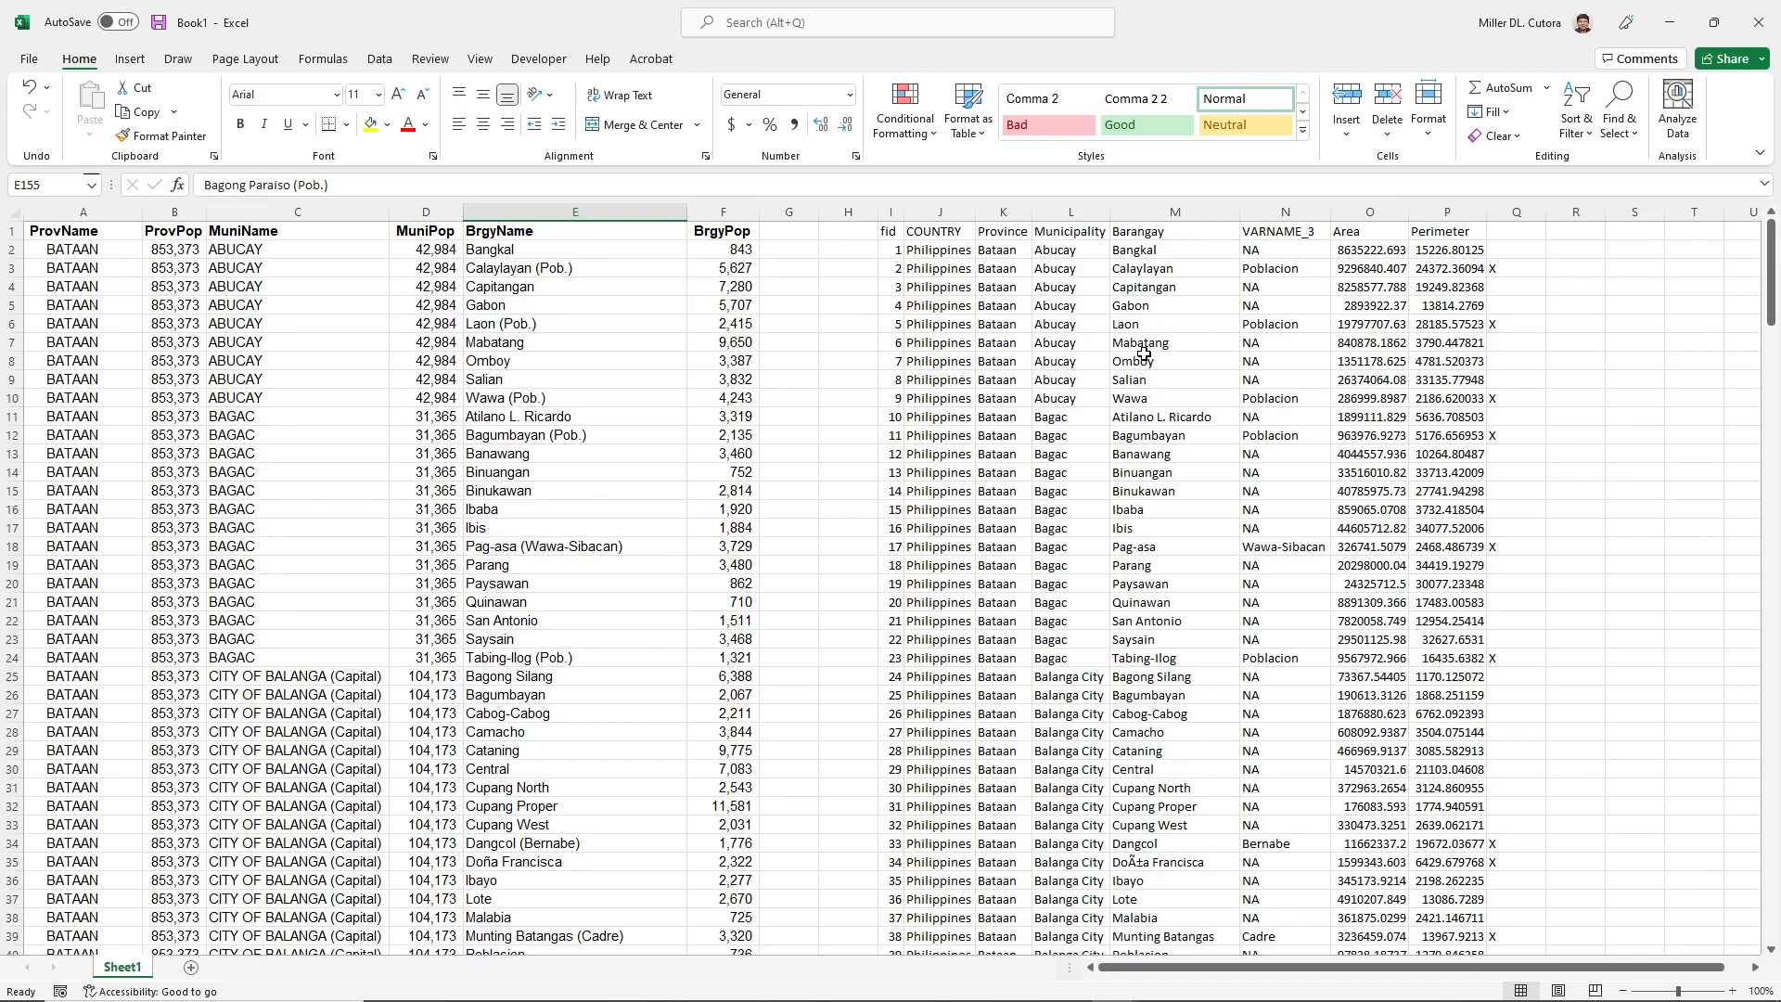
pyautogui.click(1151, 415)
pyautogui.click(1147, 249)
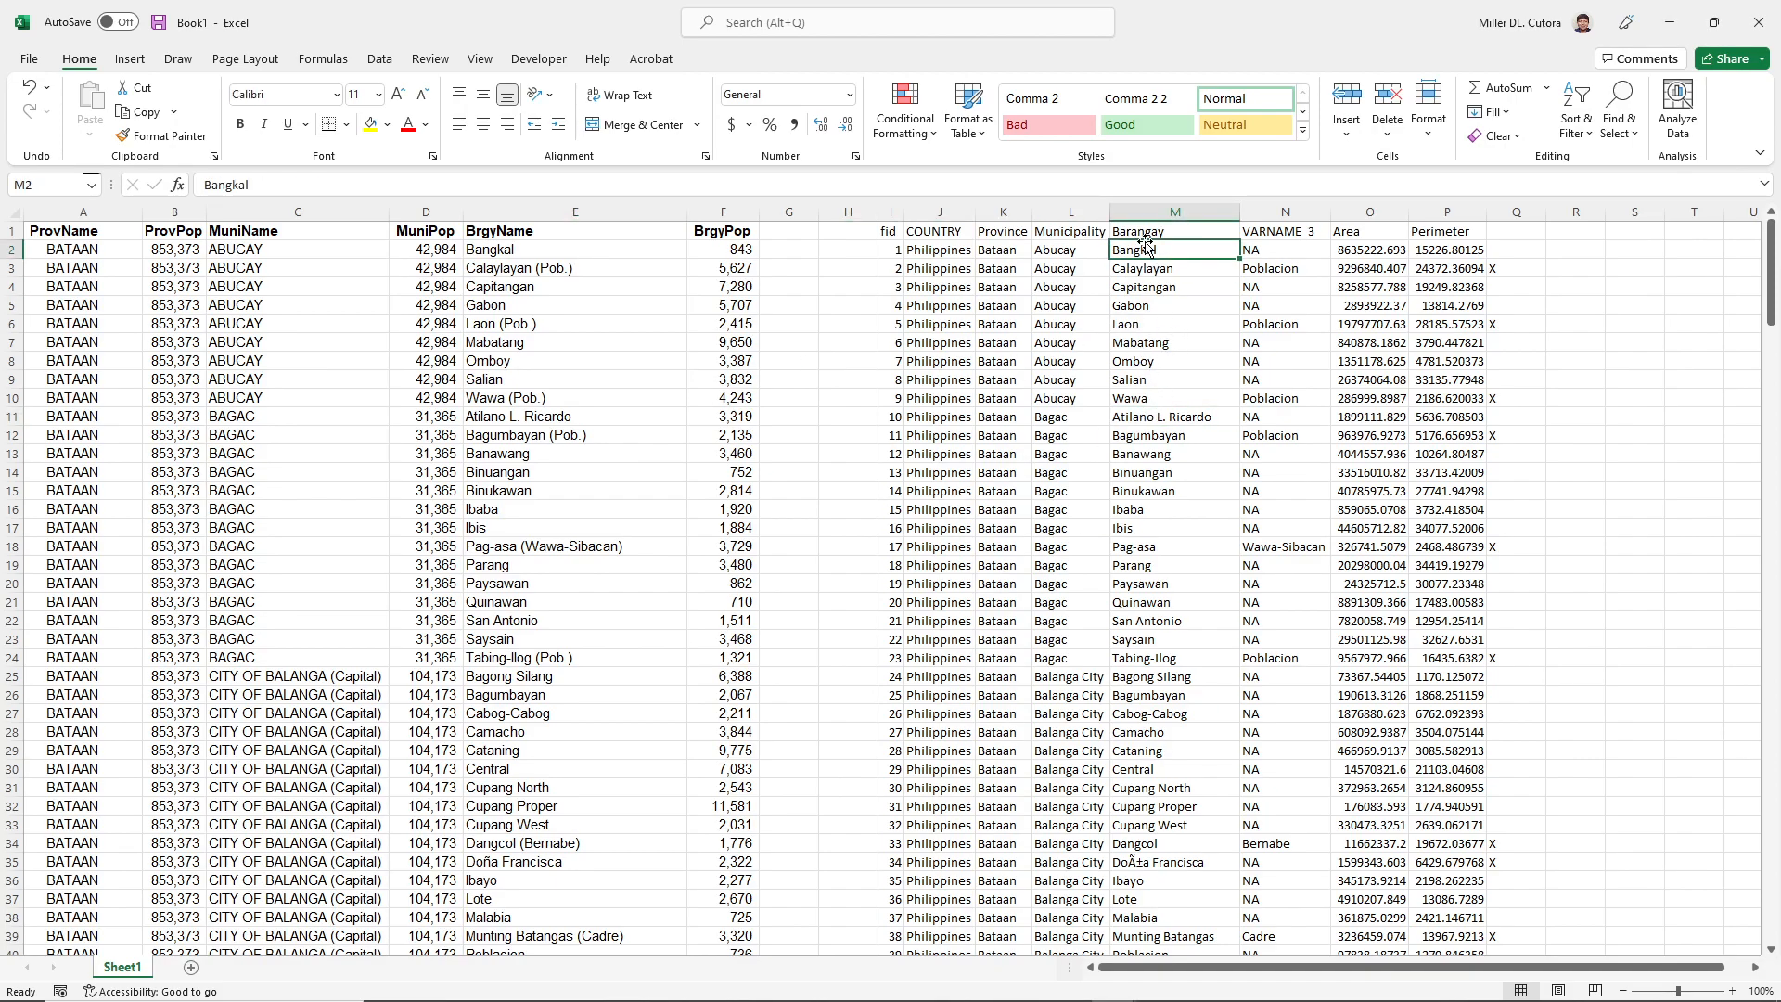
pyautogui.click(1148, 230)
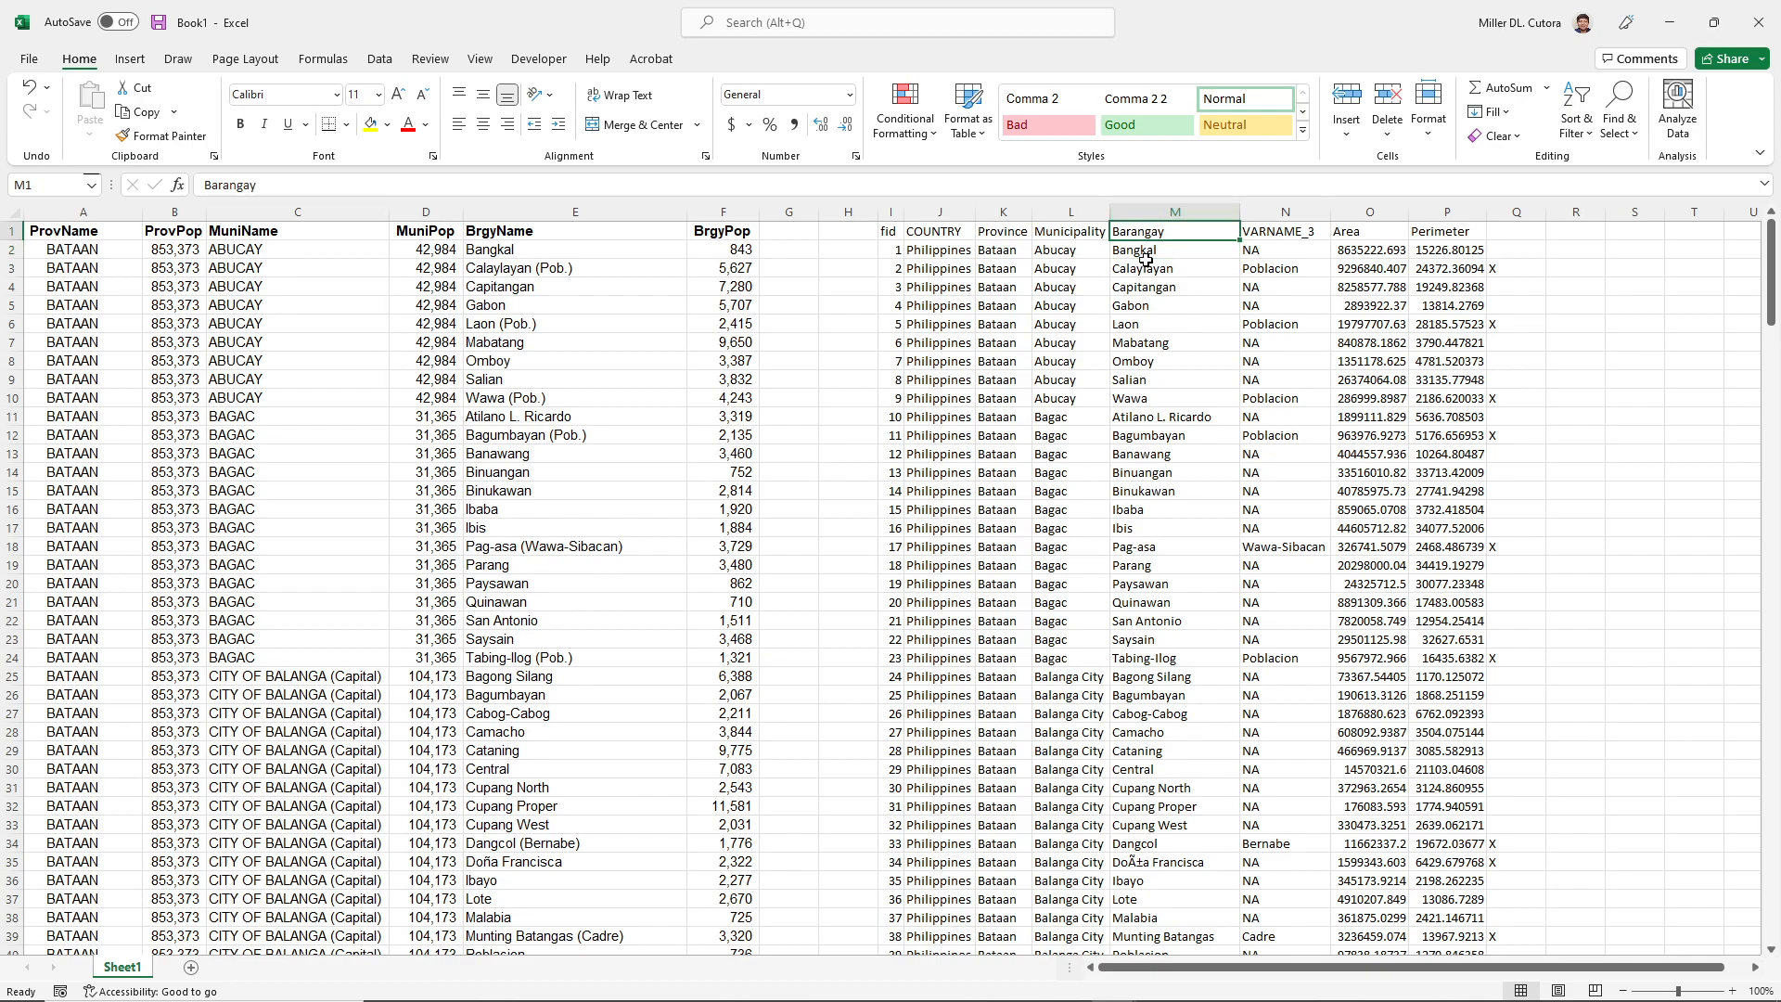
pyautogui.press('Down')
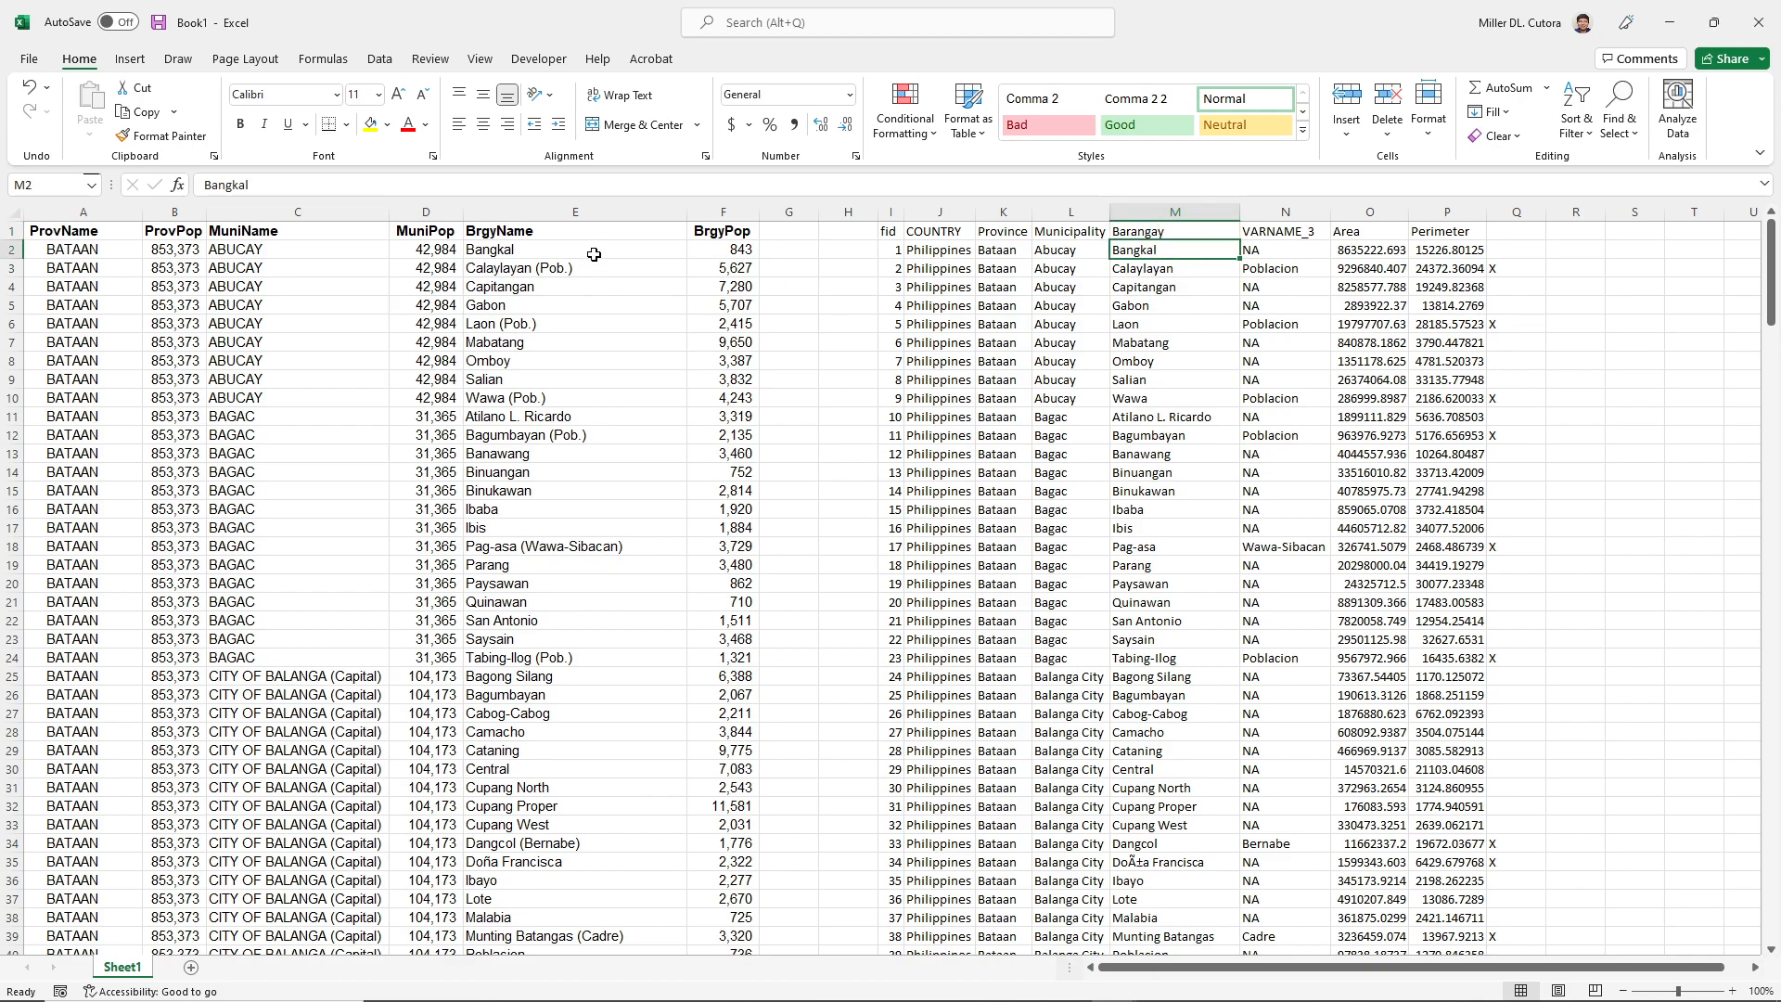
pyautogui.press('Down')
pyautogui.press('Down')
pyautogui.press('Down')
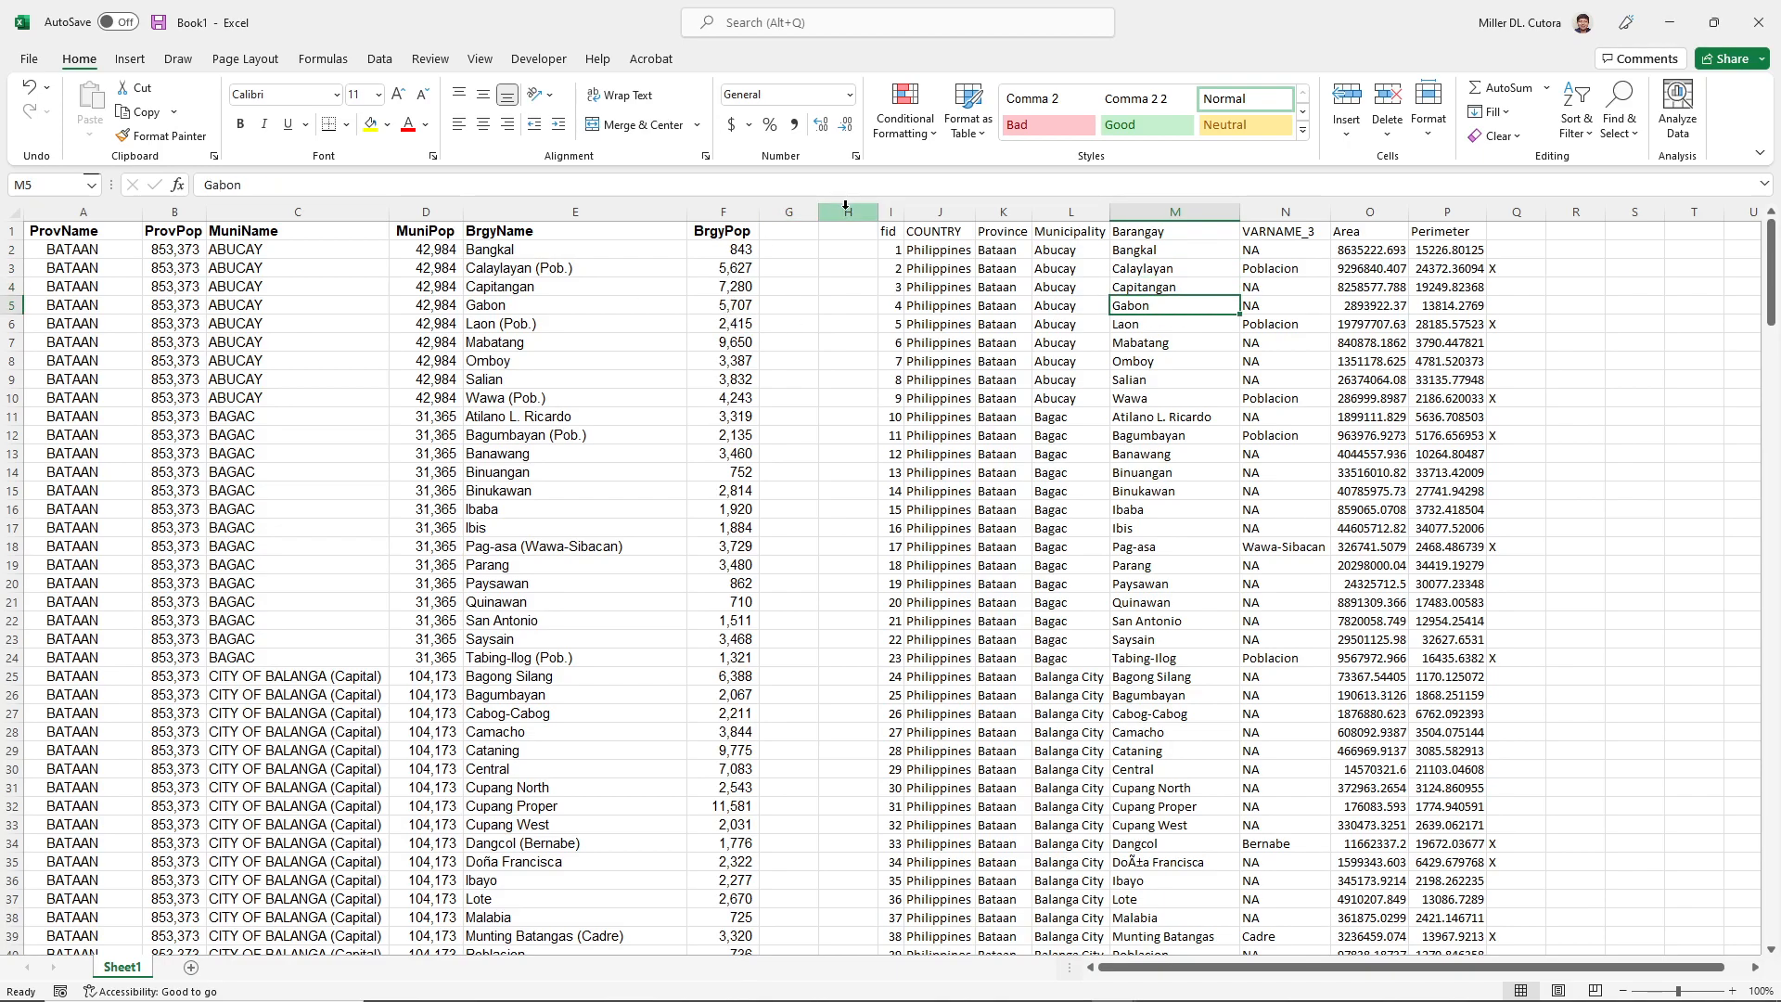
# - Delete the empty columns G and H between the population and geometry tables
pyautogui.moveTo(845, 205); pyautogui.dragTo(802, 212)
pyautogui.rightClick(801, 213)
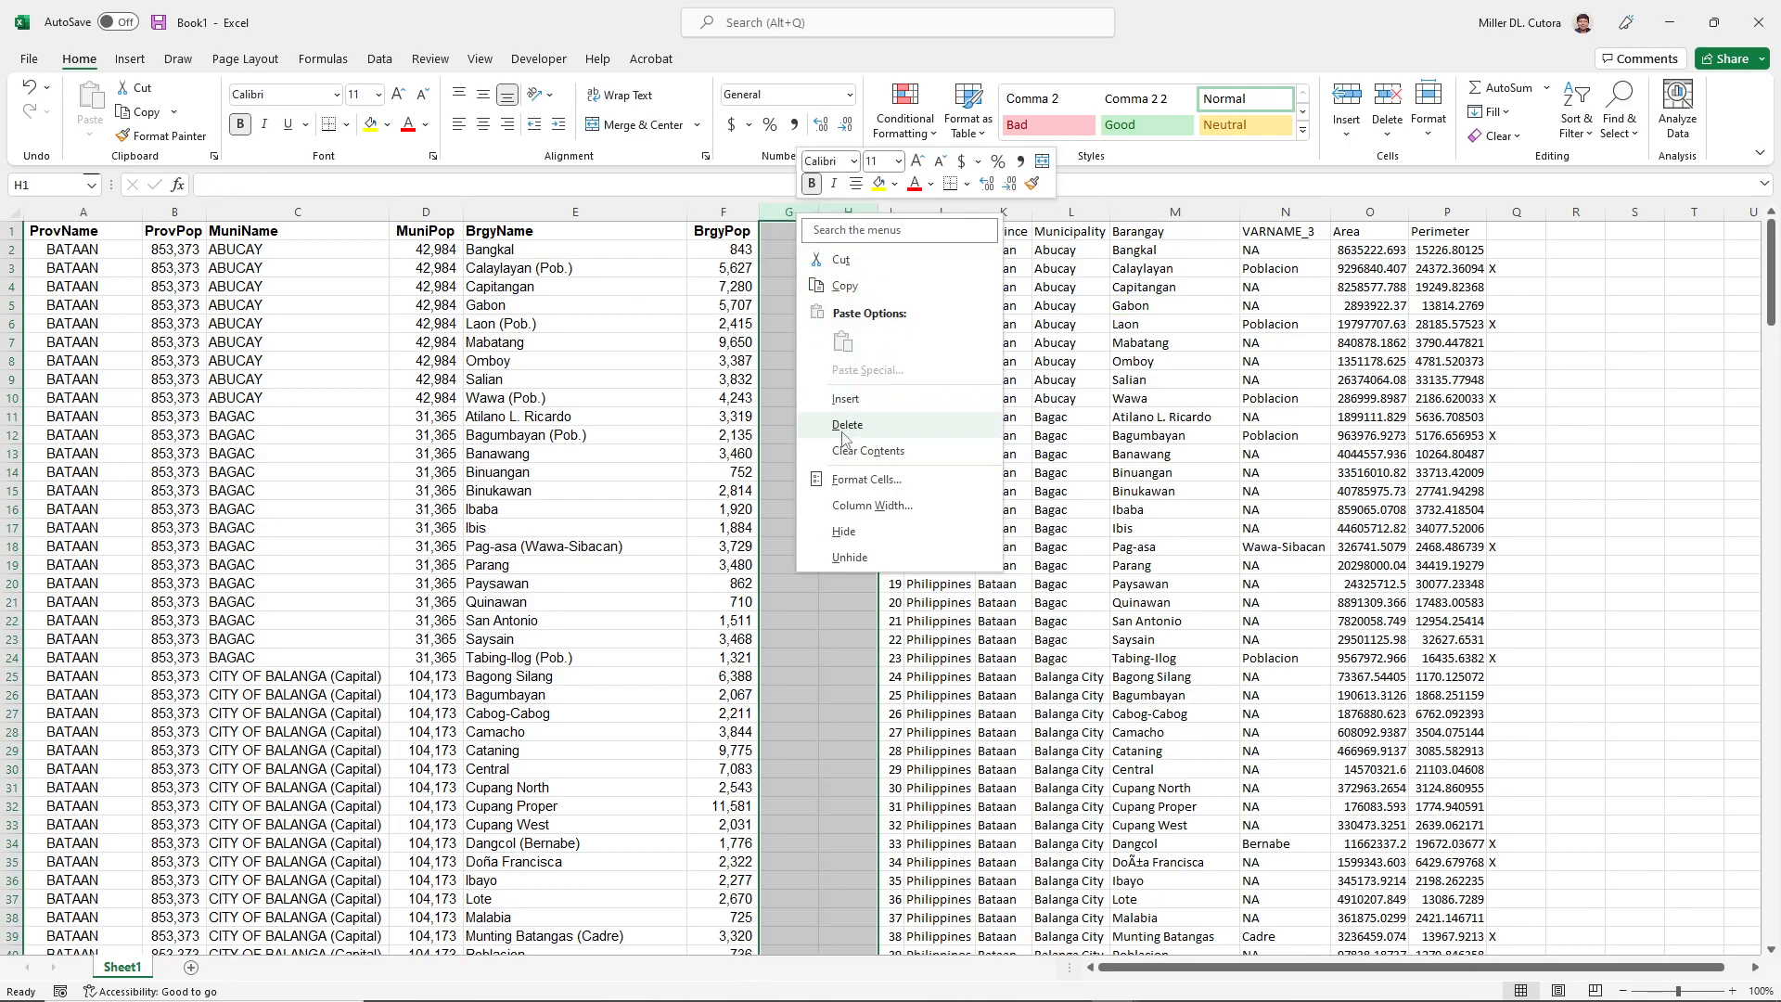
pyautogui.click(846, 425)
# - Turn on filtering for the entire combined table
pyautogui.click(647, 396)
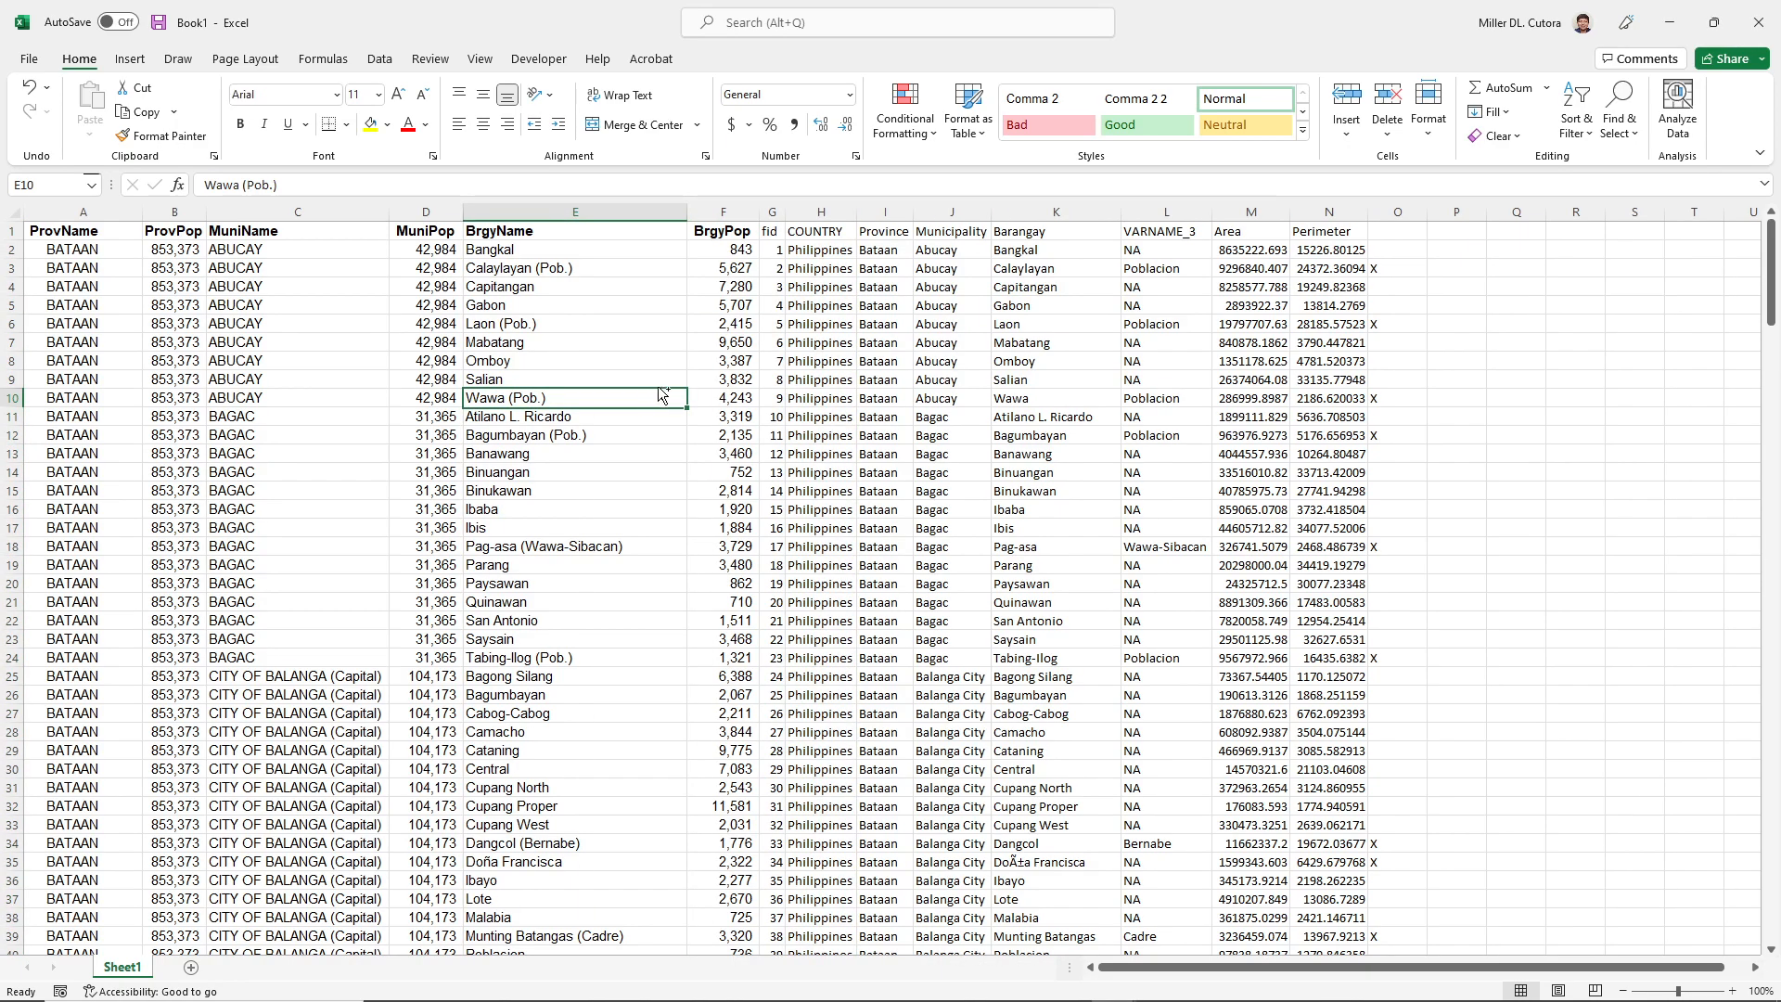
pyautogui.hotkey('ctrl', 'a')
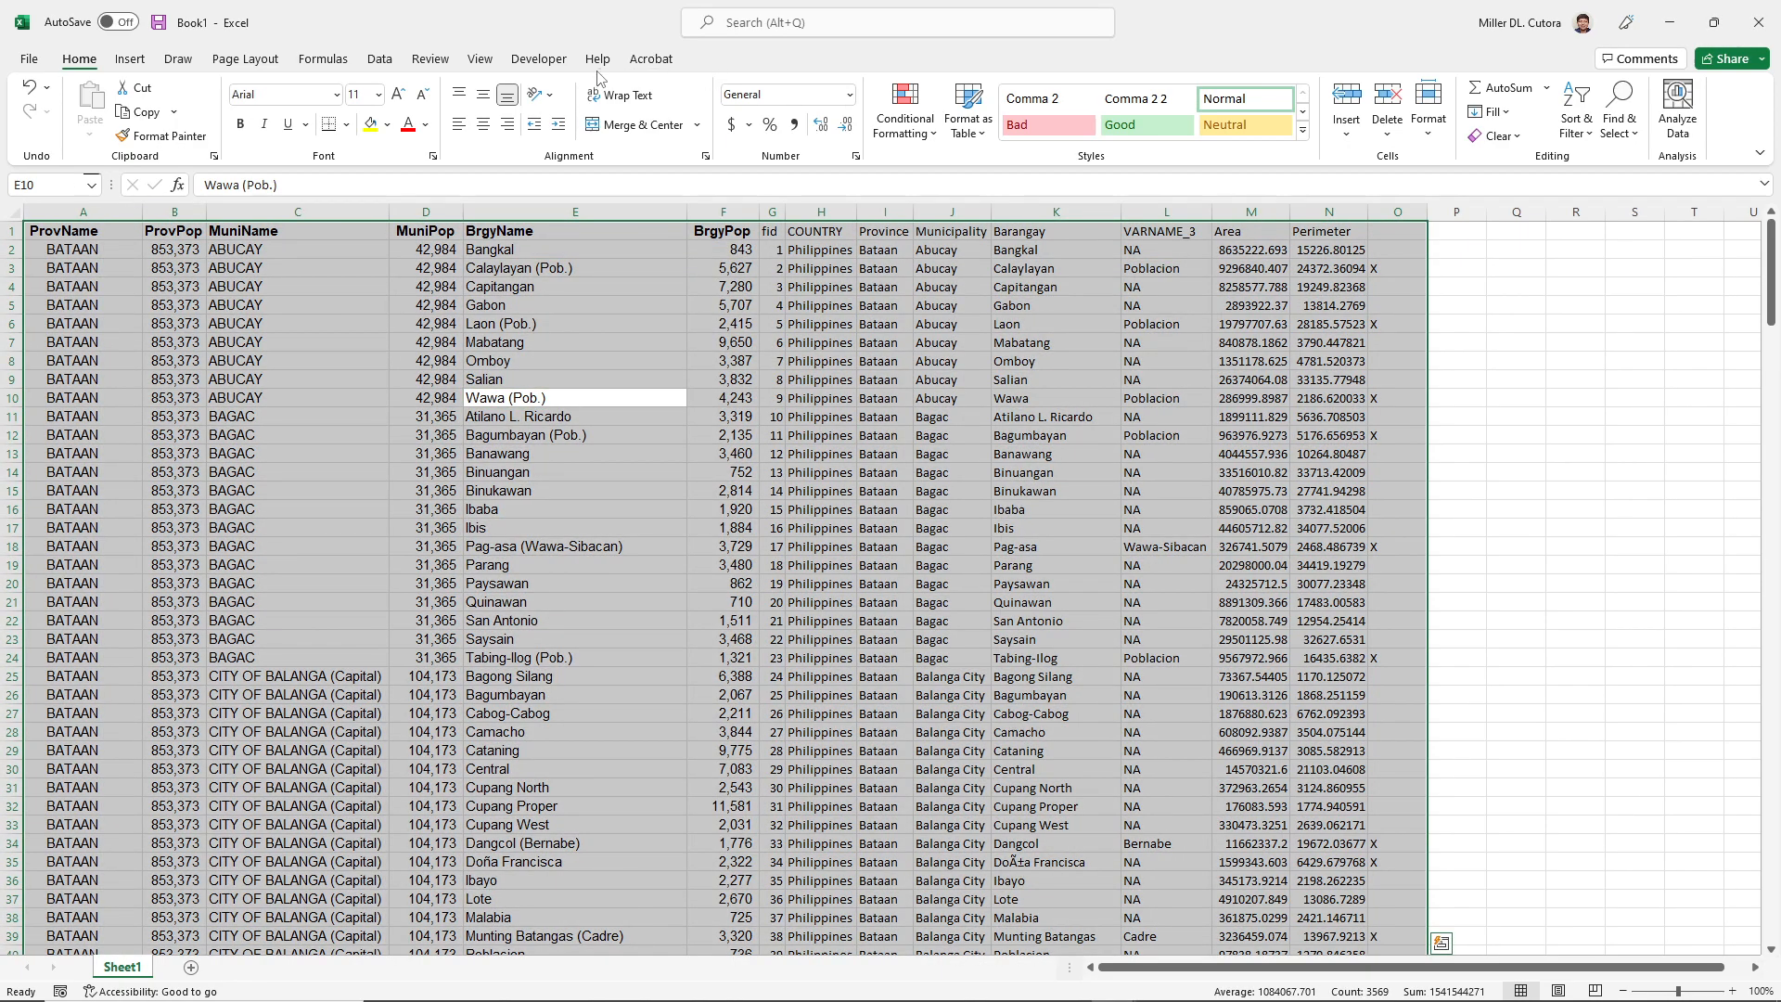
pyautogui.click(379, 58)
pyautogui.click(877, 103)
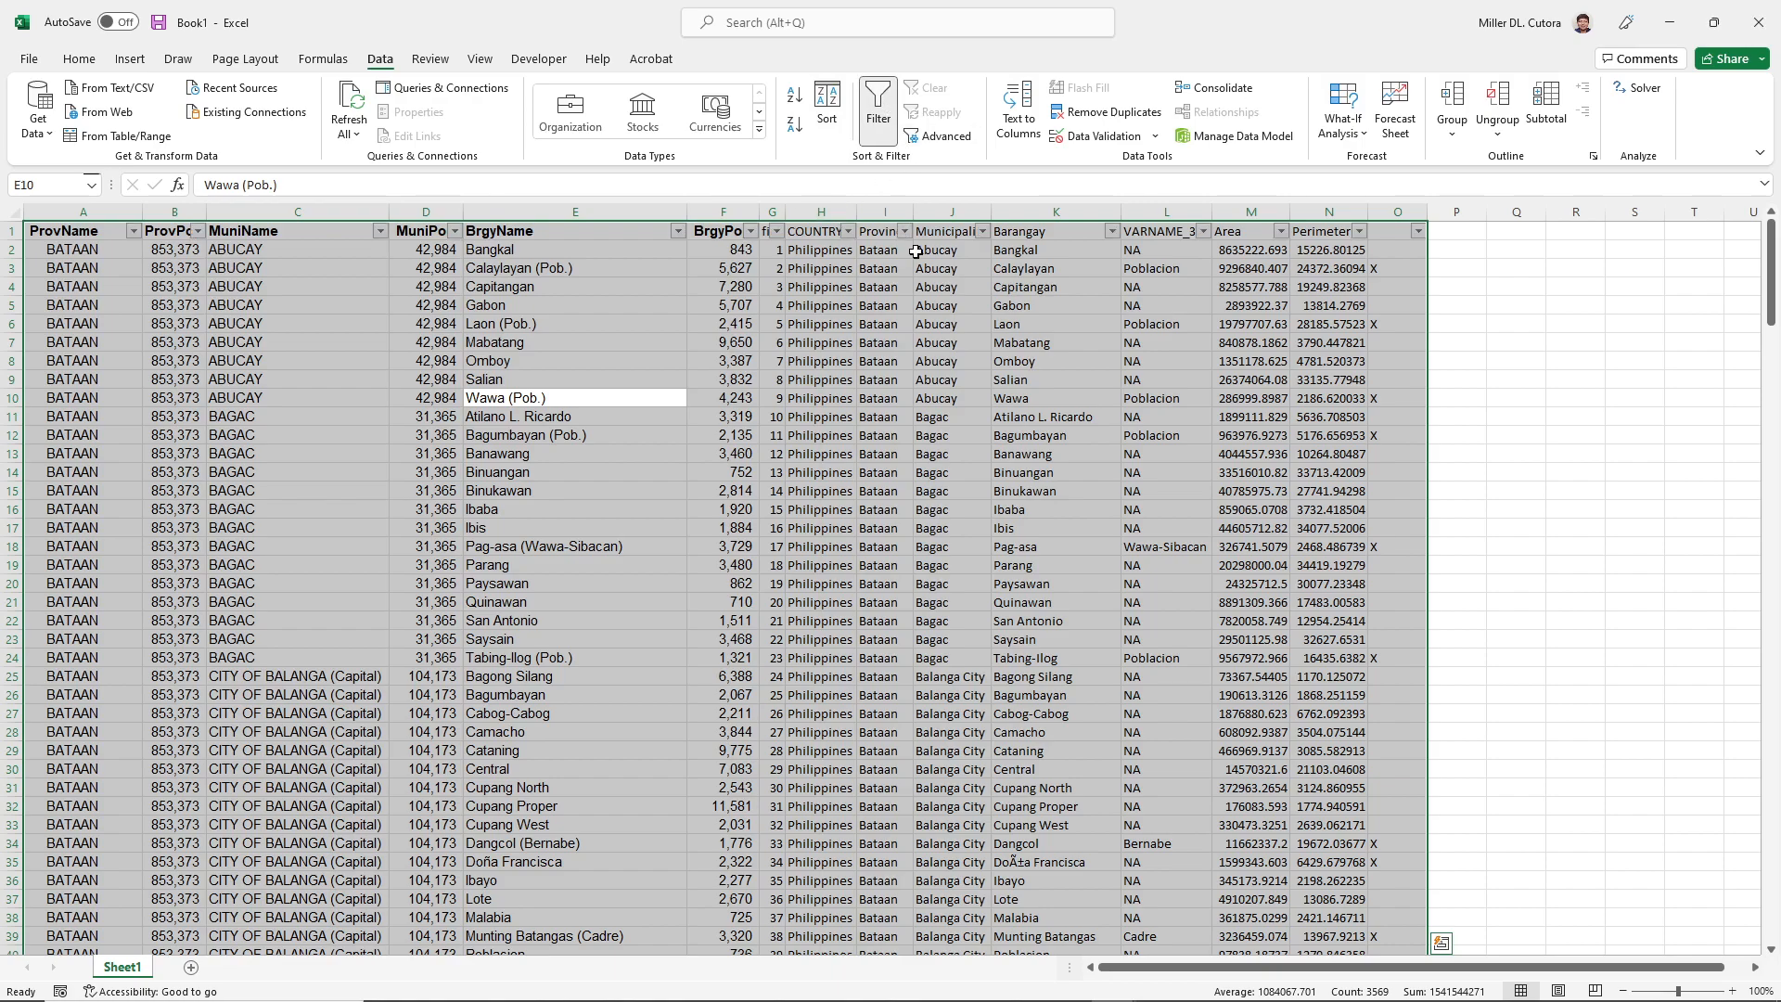
# - Try sorting the combined table A to Z by the flag column O
pyautogui.click(1252, 321)
pyautogui.click(1418, 232)
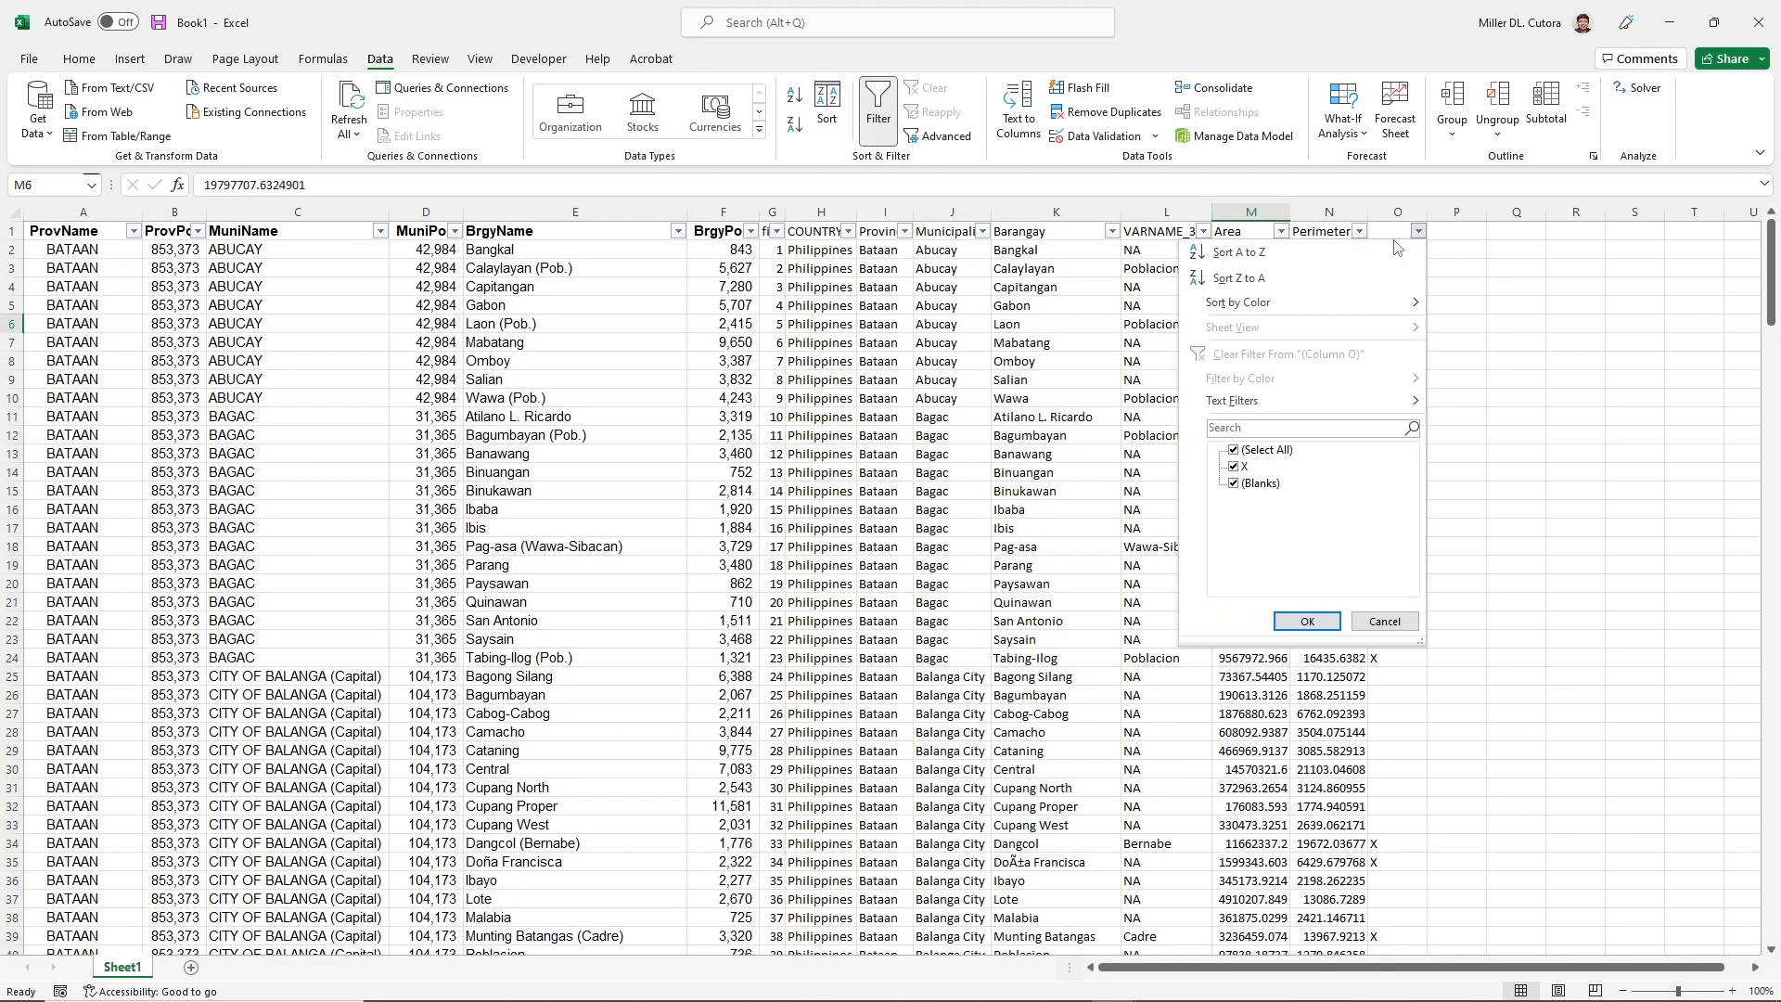
pyautogui.click(1294, 620)
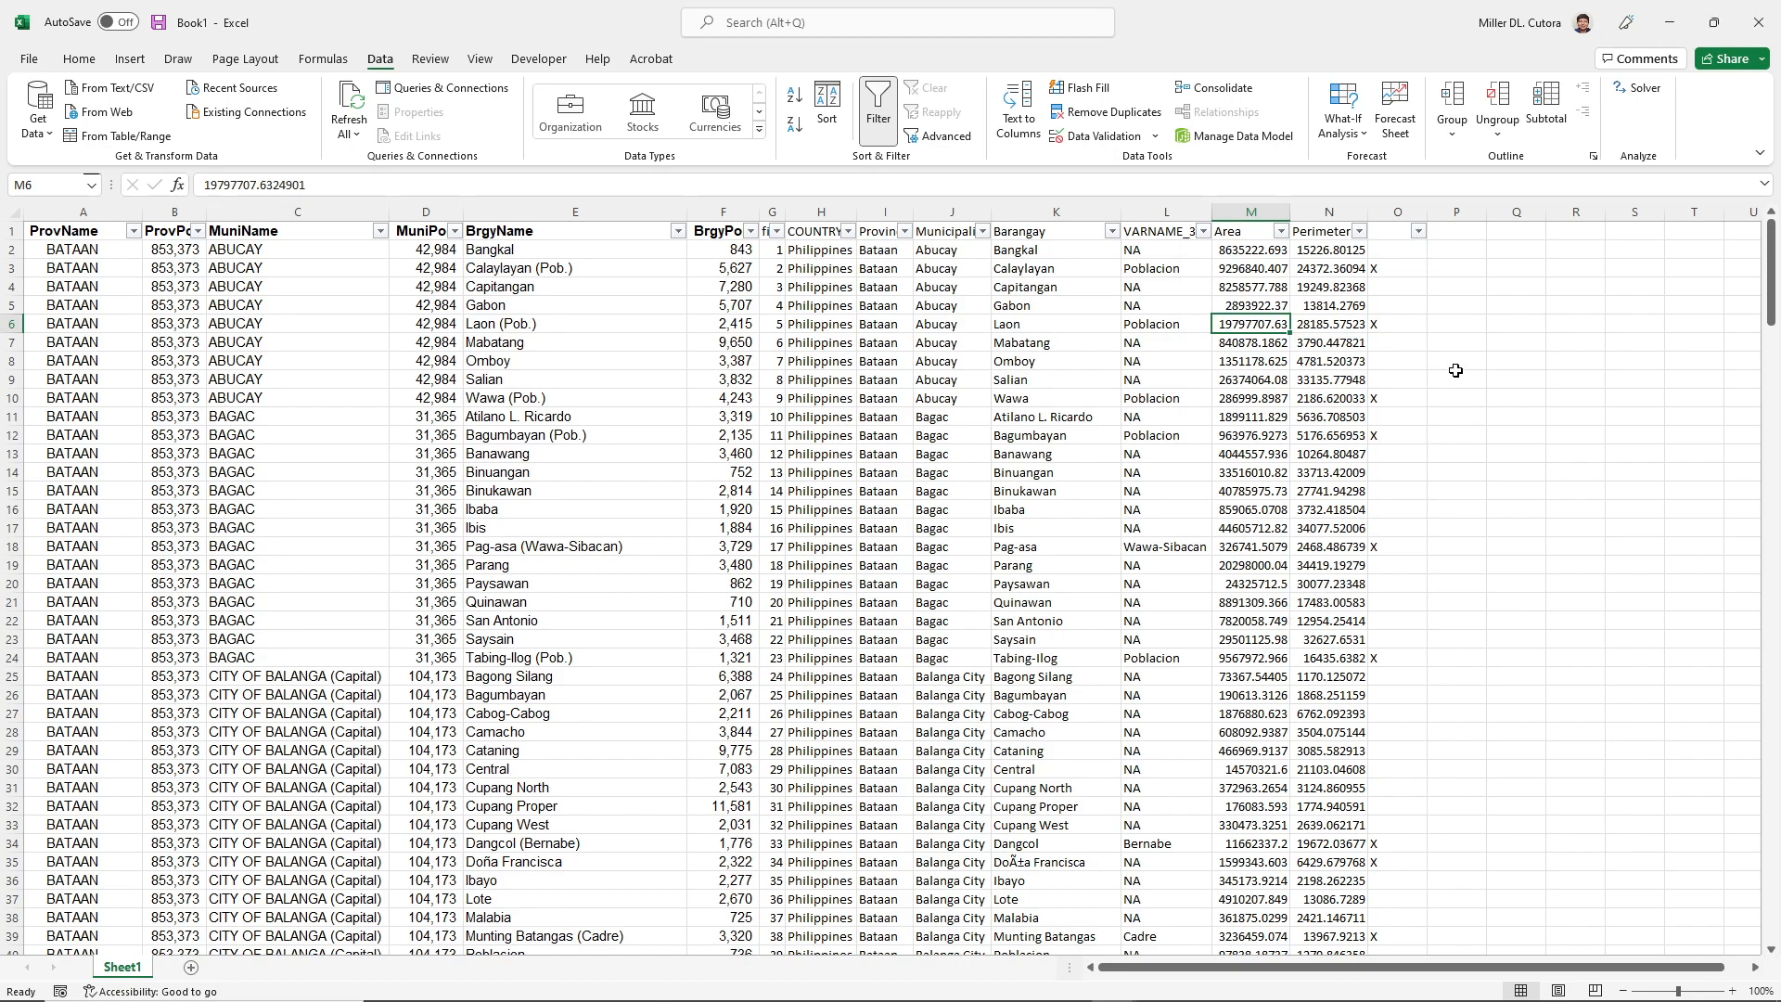
pyautogui.click(1418, 232)
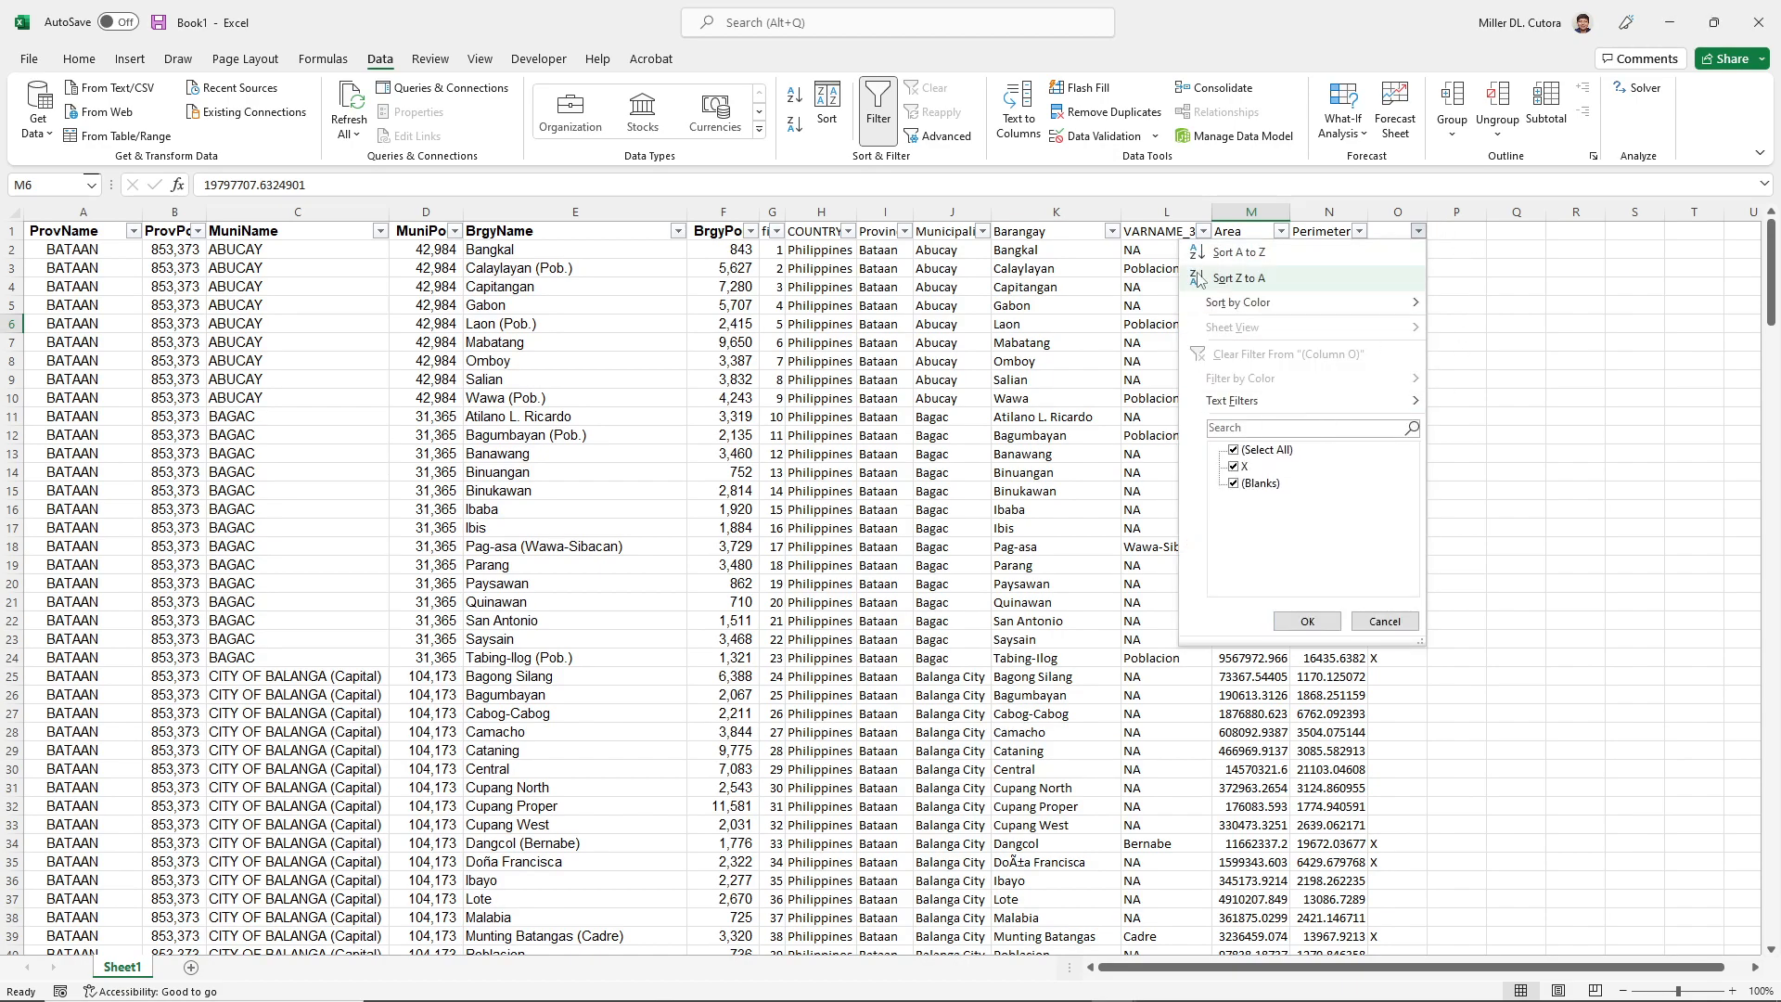
pyautogui.click(1237, 252)
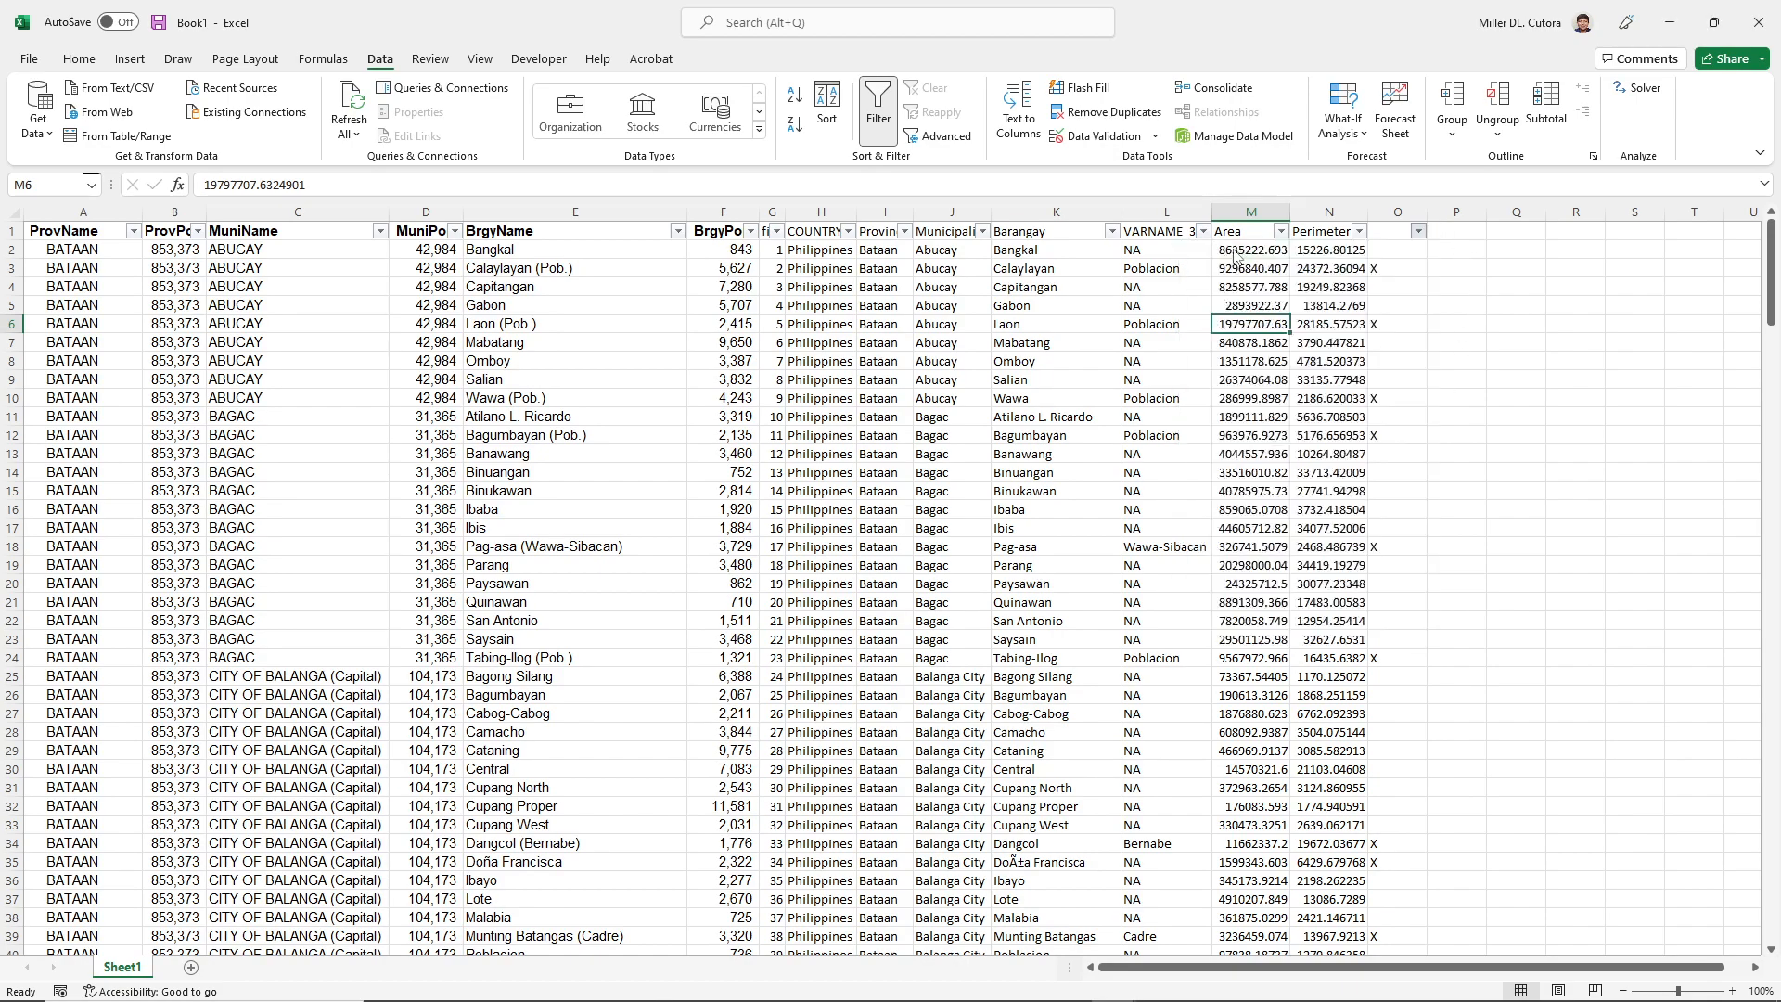
# - Sort the combined table Z to A by the flag column O and look through the flagged rows
pyautogui.click(1418, 231)
pyautogui.click(1362, 276)
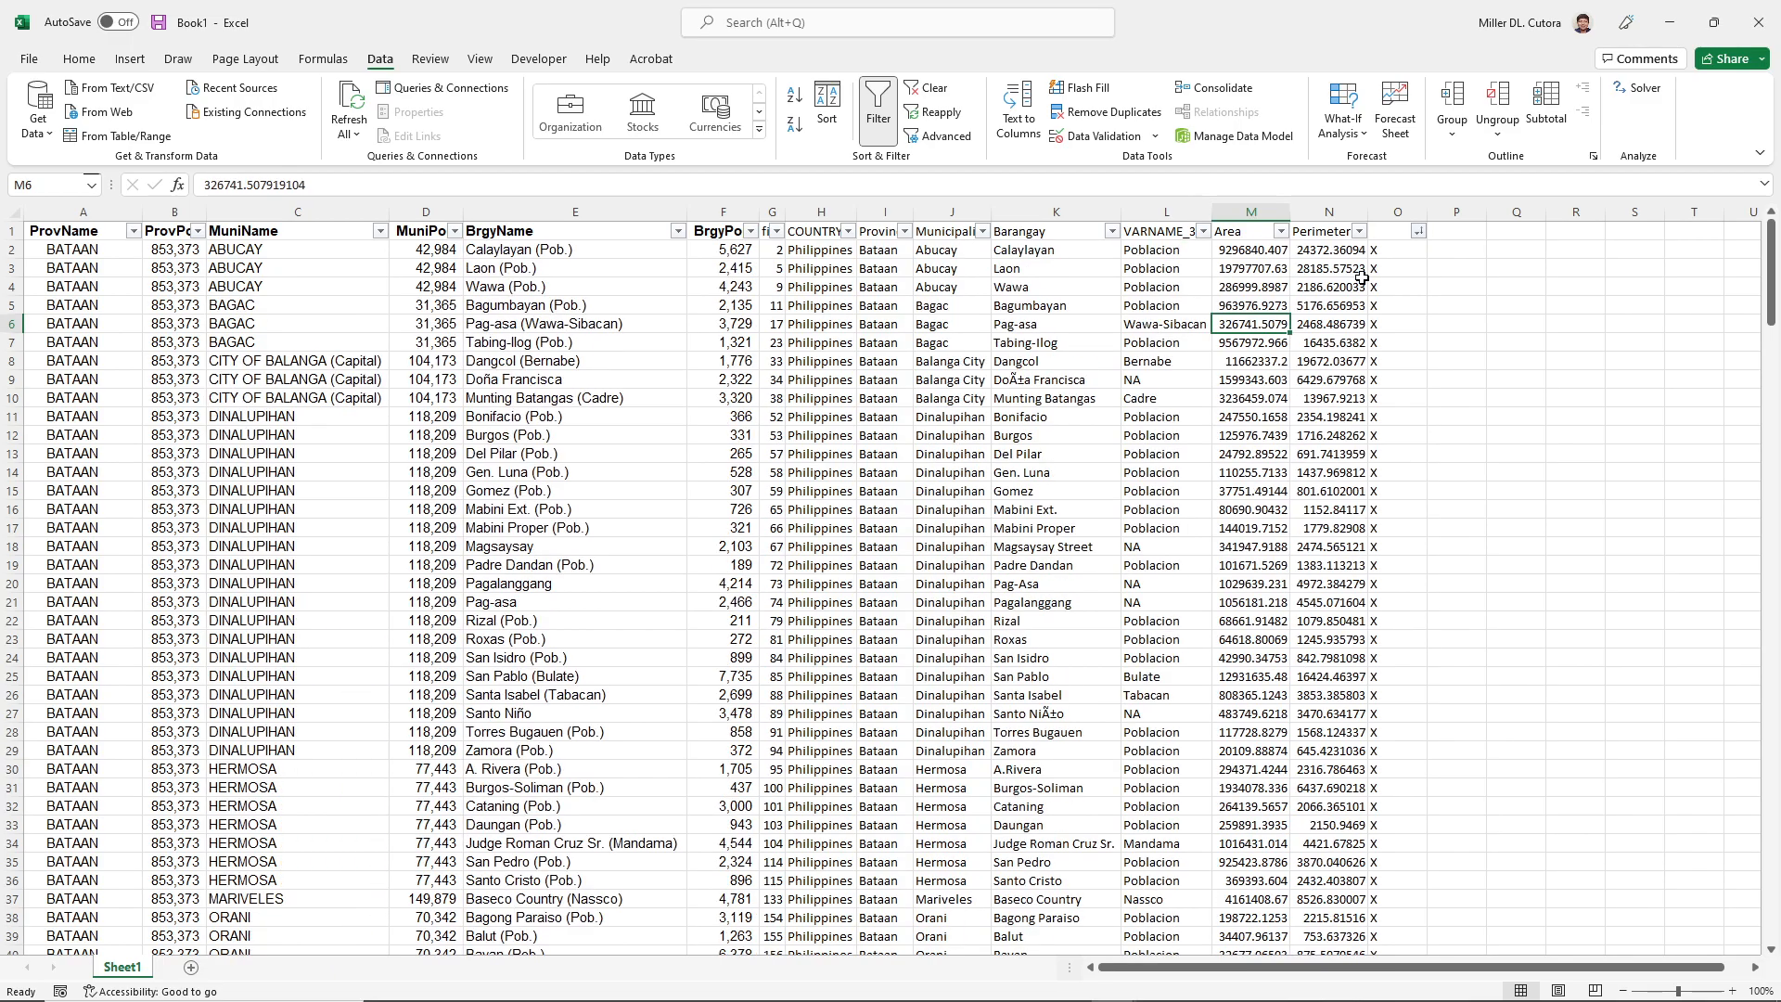
pyautogui.scroll(-14, 1362, 278)
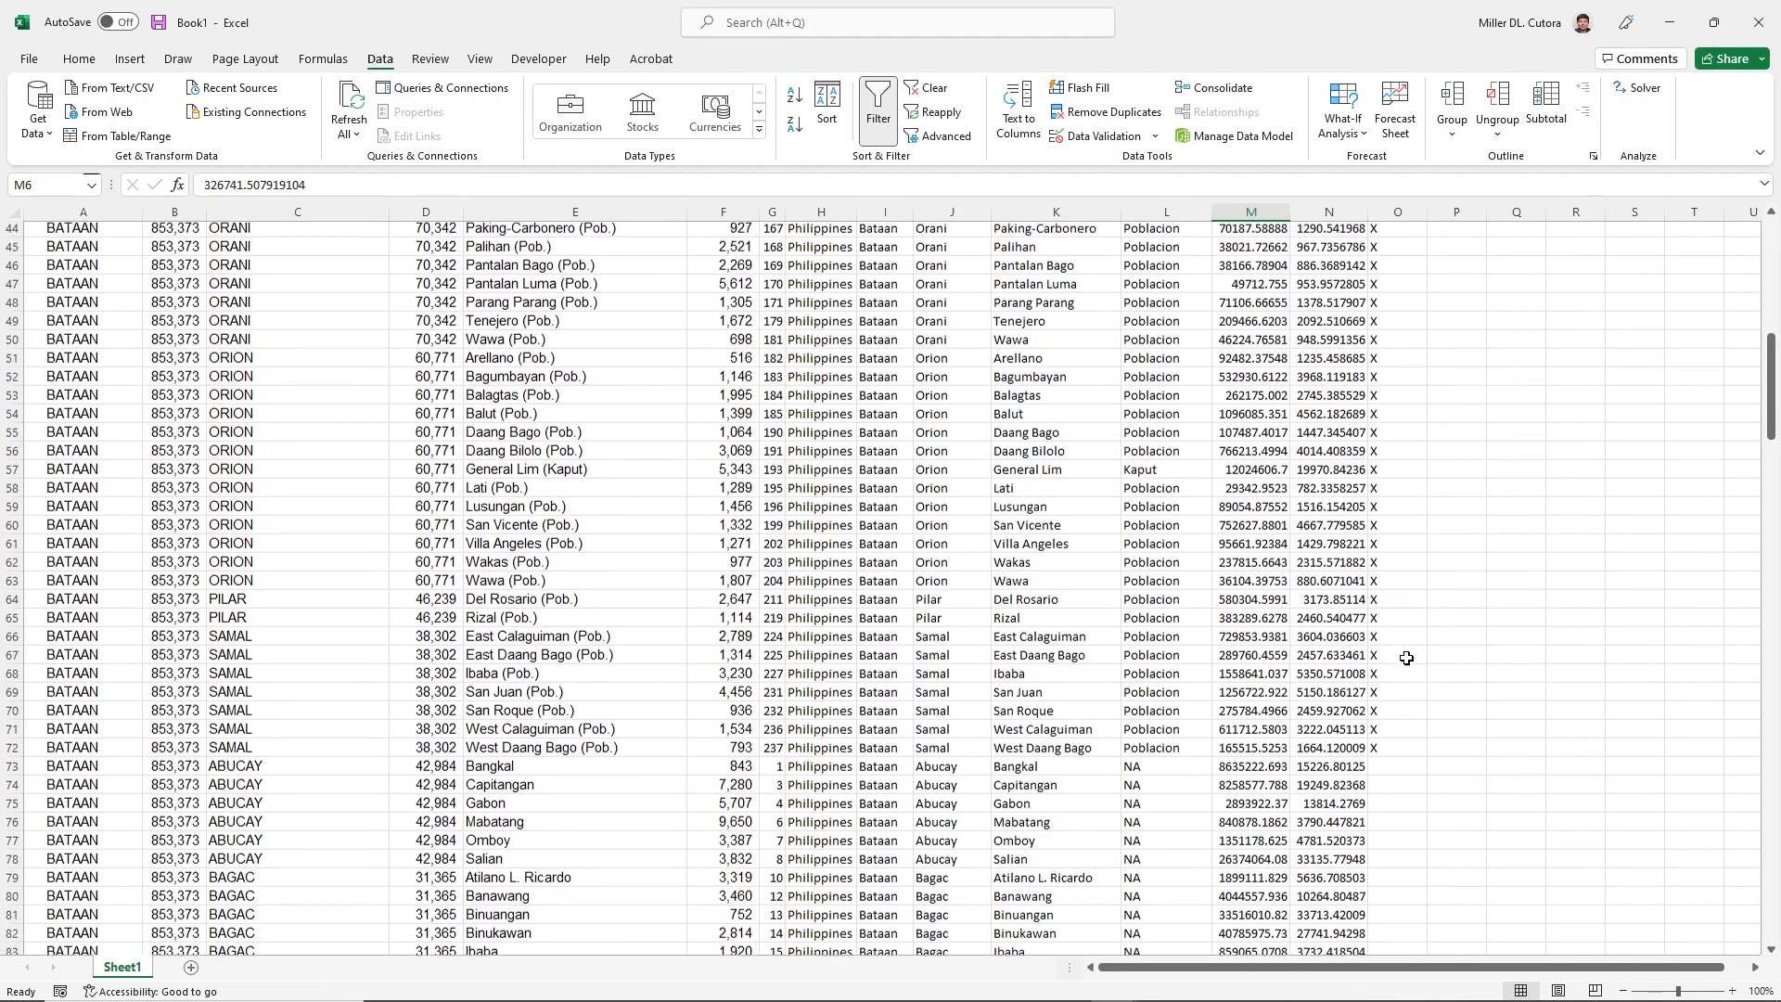
# - Select the block of X flags in column O up to the table's header and review the flagged rows
pyautogui.scroll(1, 1400, 705)
pyautogui.click(1397, 768)
pyautogui.hotkey('ctrl', 'shift', 'Up')
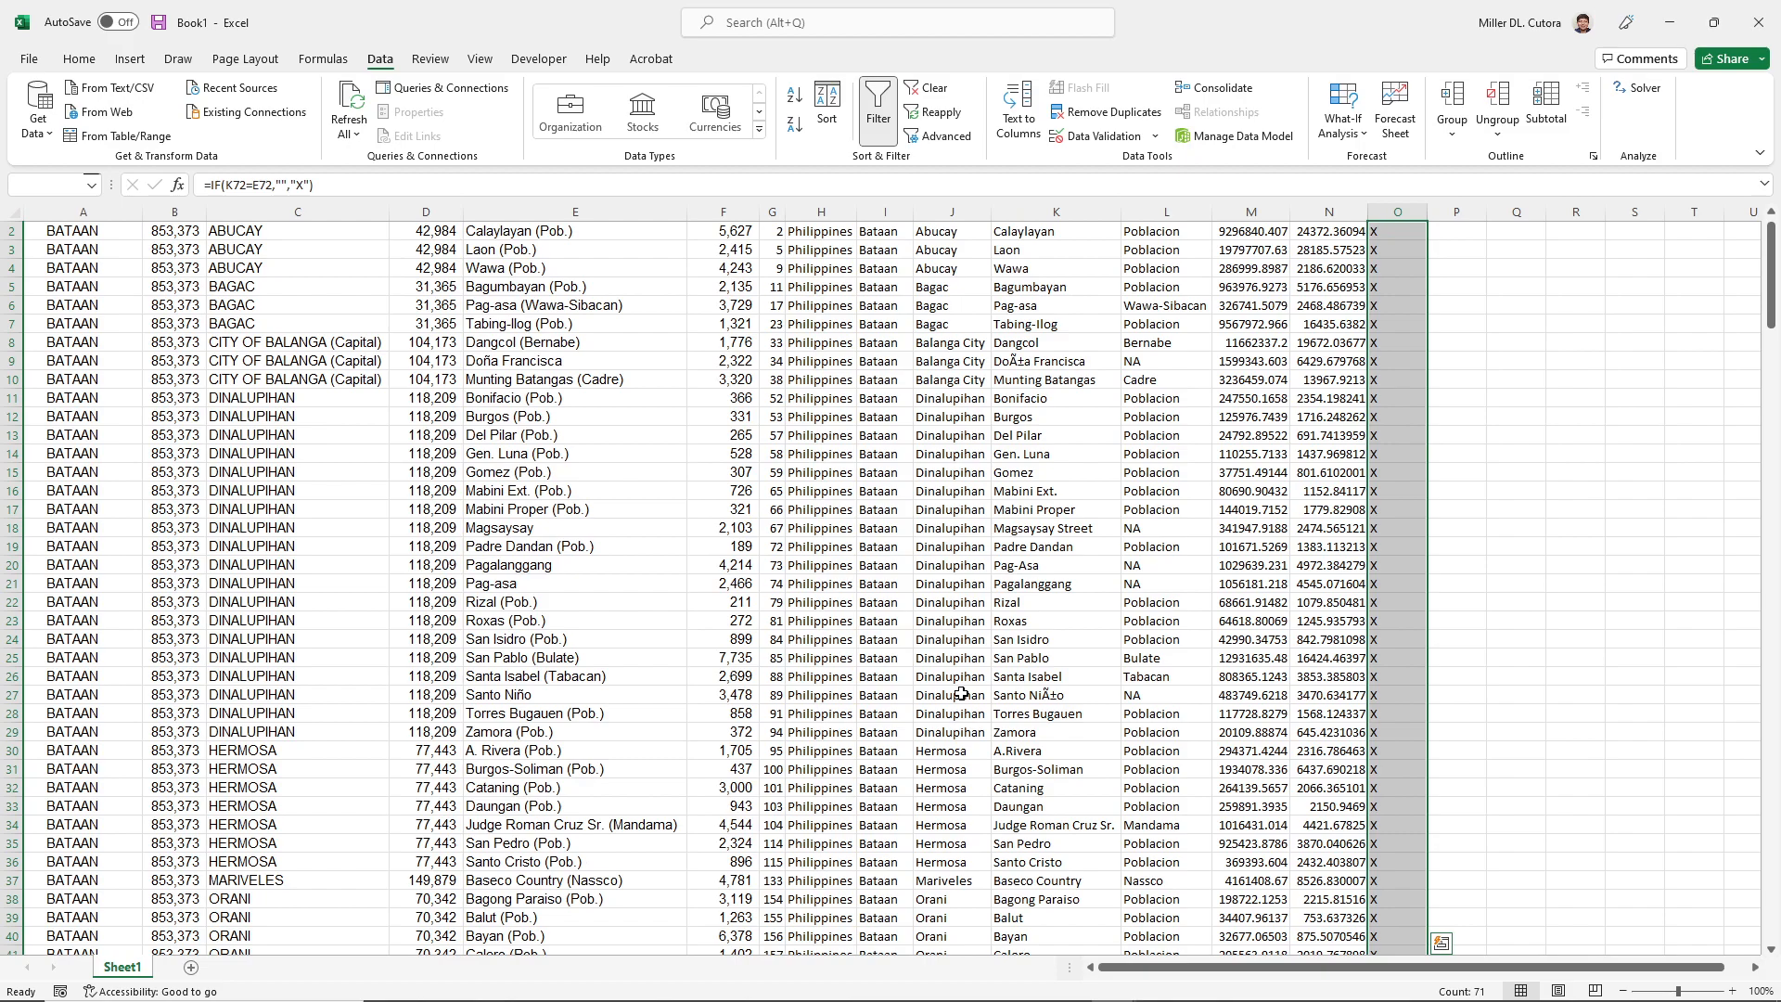
pyautogui.scroll(1, 961, 694)
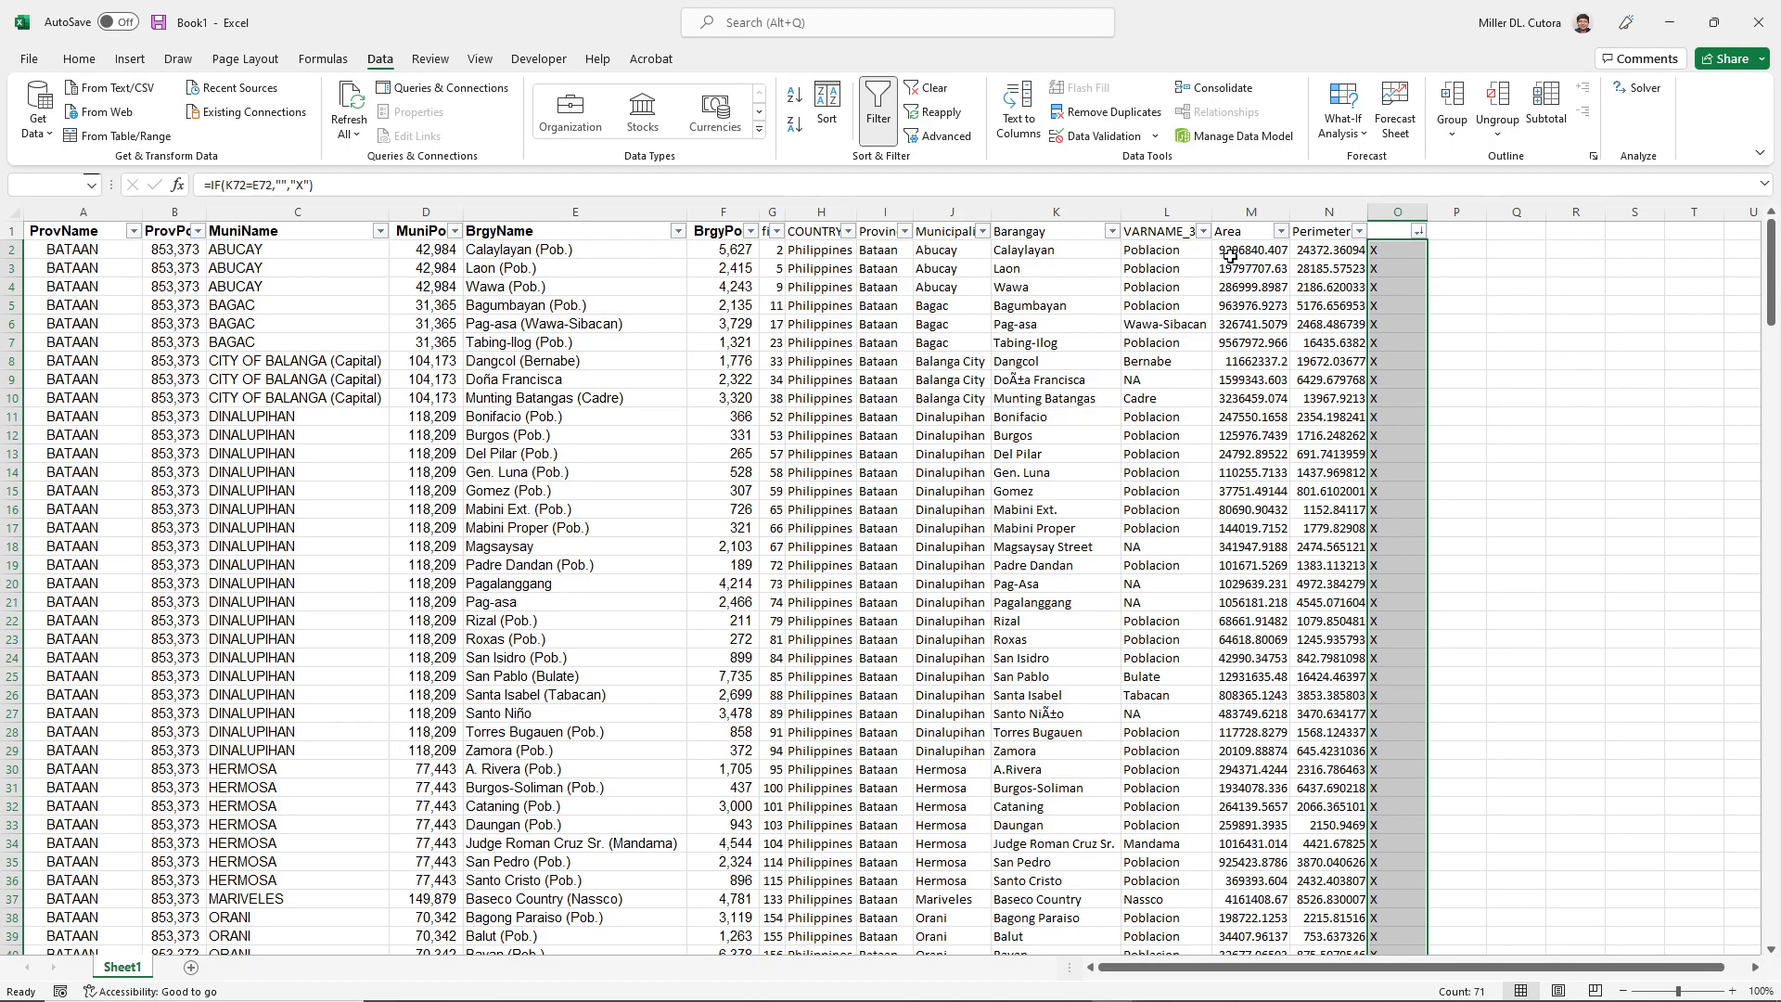
# - Compare each flagged row's Barangay entry in column K with its BrgyName entry, working down from row 2 to row 20
pyautogui.click(1157, 253)
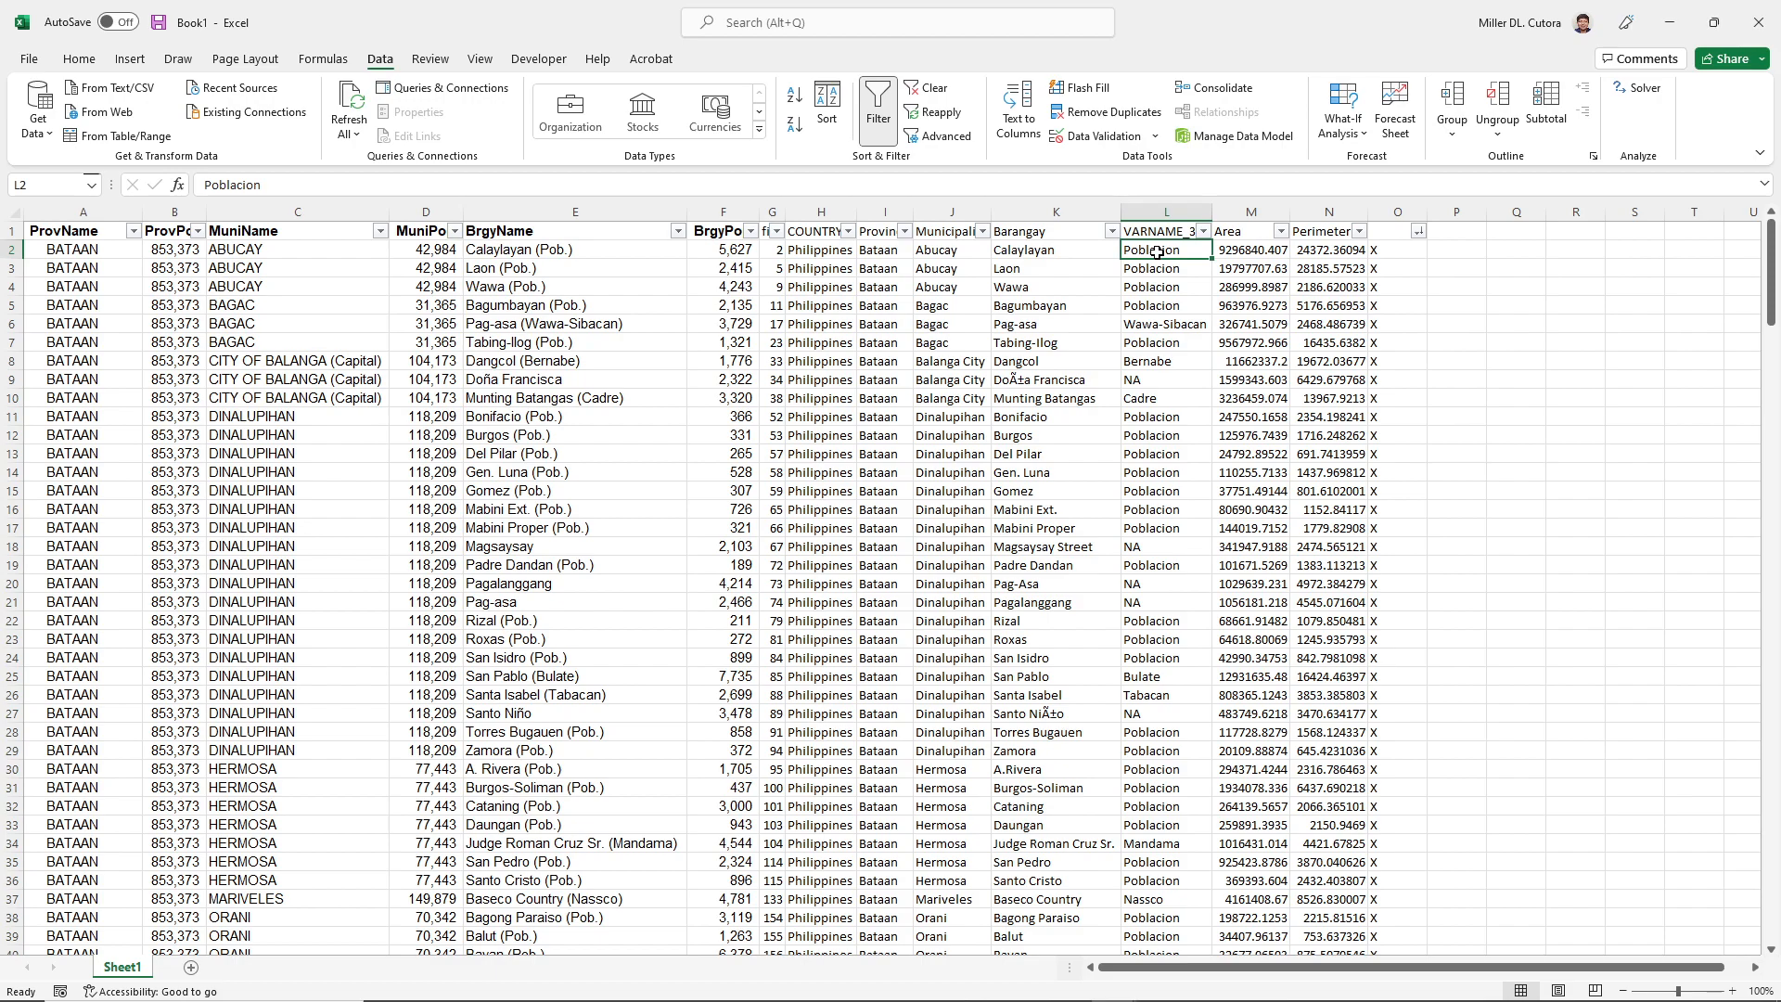
pyautogui.click(1054, 250)
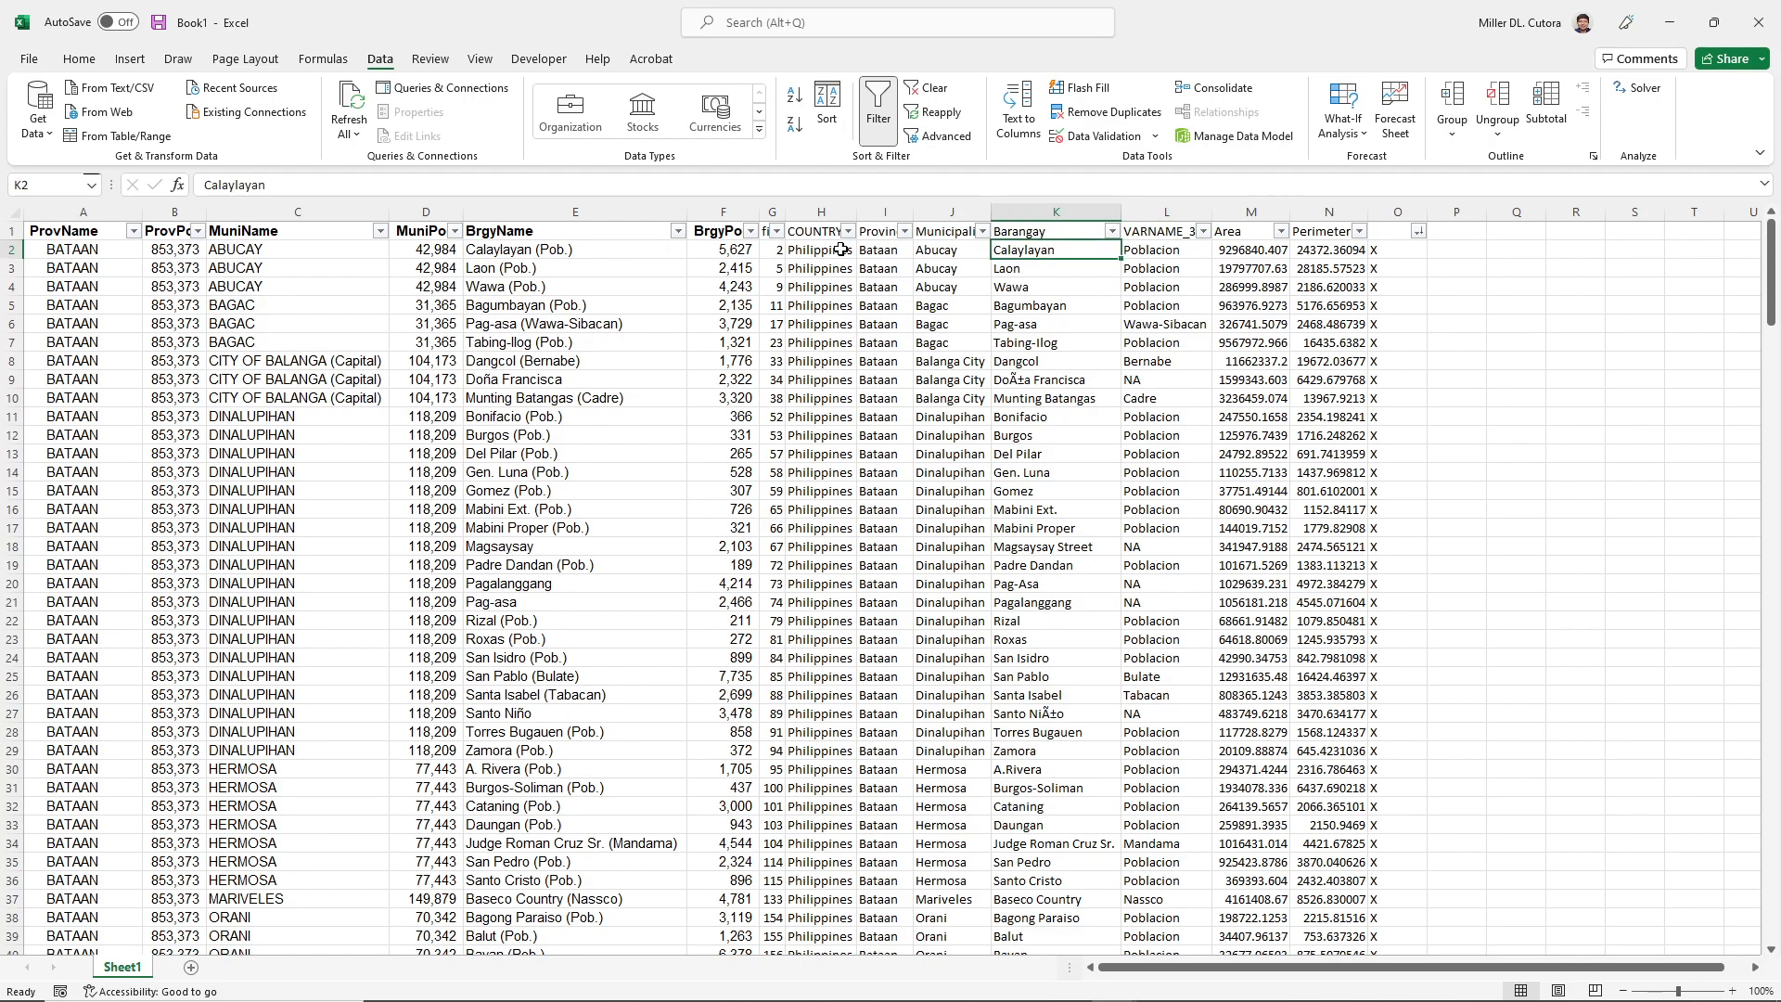
pyautogui.press('Down')
pyautogui.press('Down')
pyautogui.press('Down')
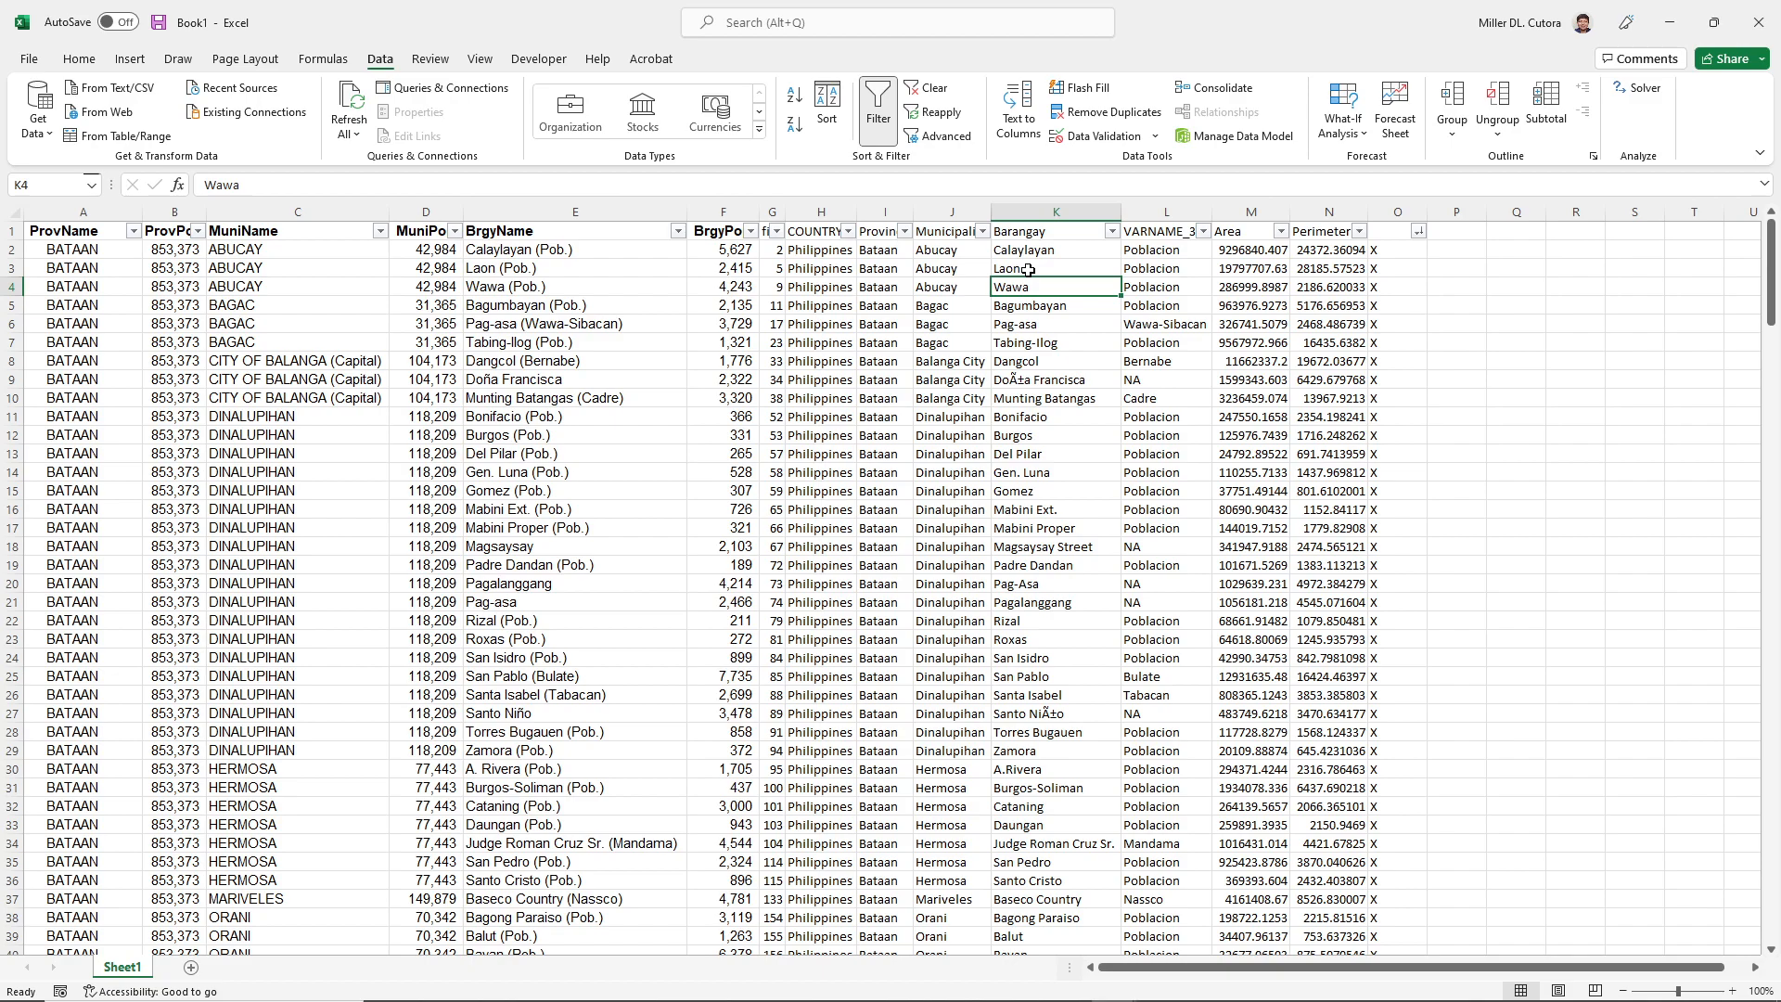
pyautogui.press('Down')
pyautogui.press('Down')
pyautogui.press('Down')
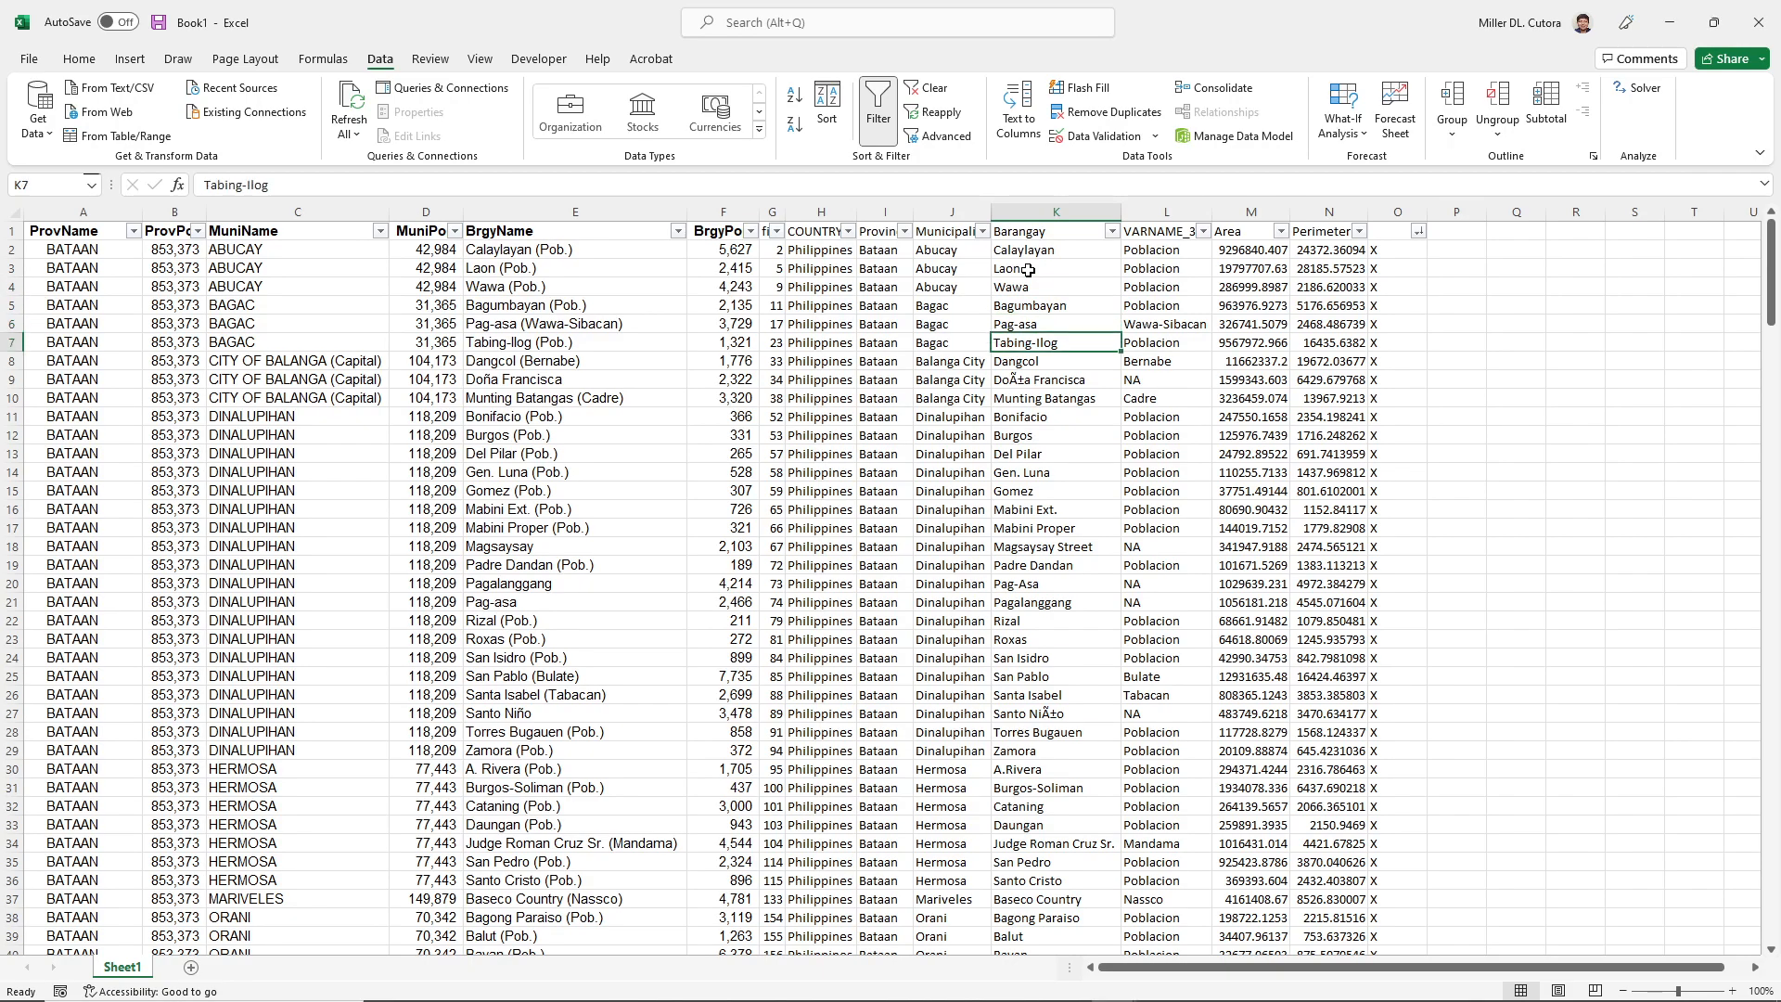
pyautogui.press('Down')
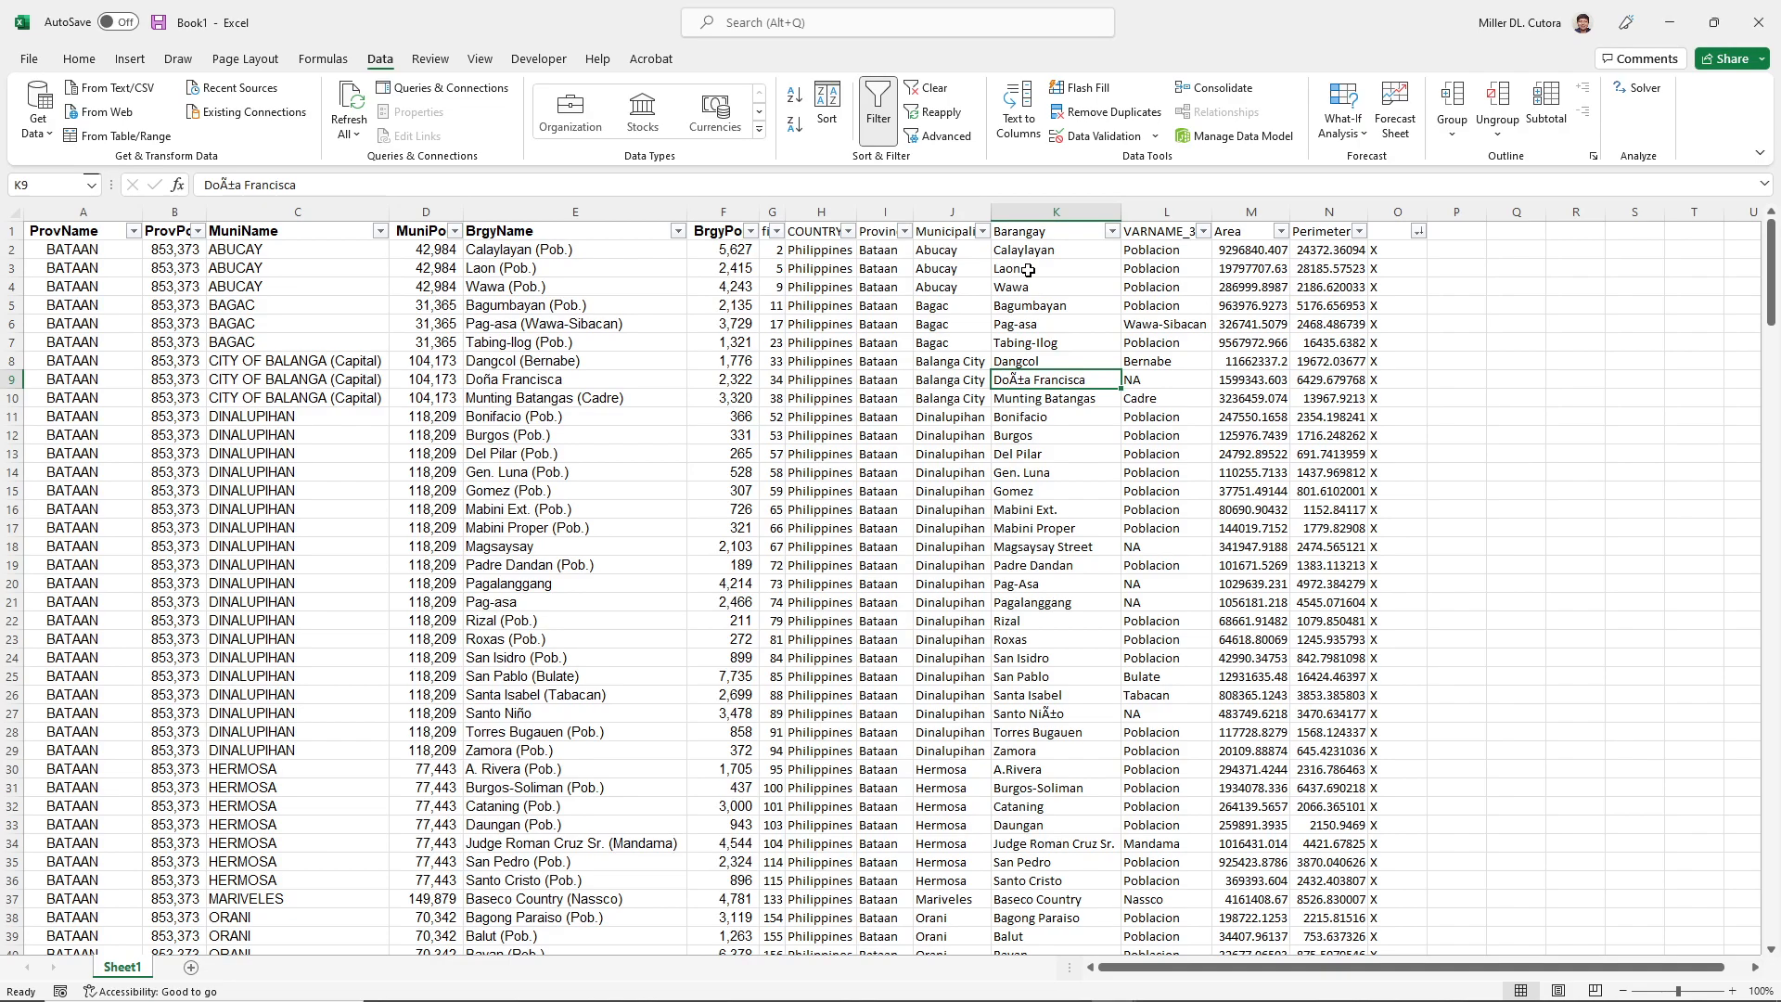
pyautogui.press('Down')
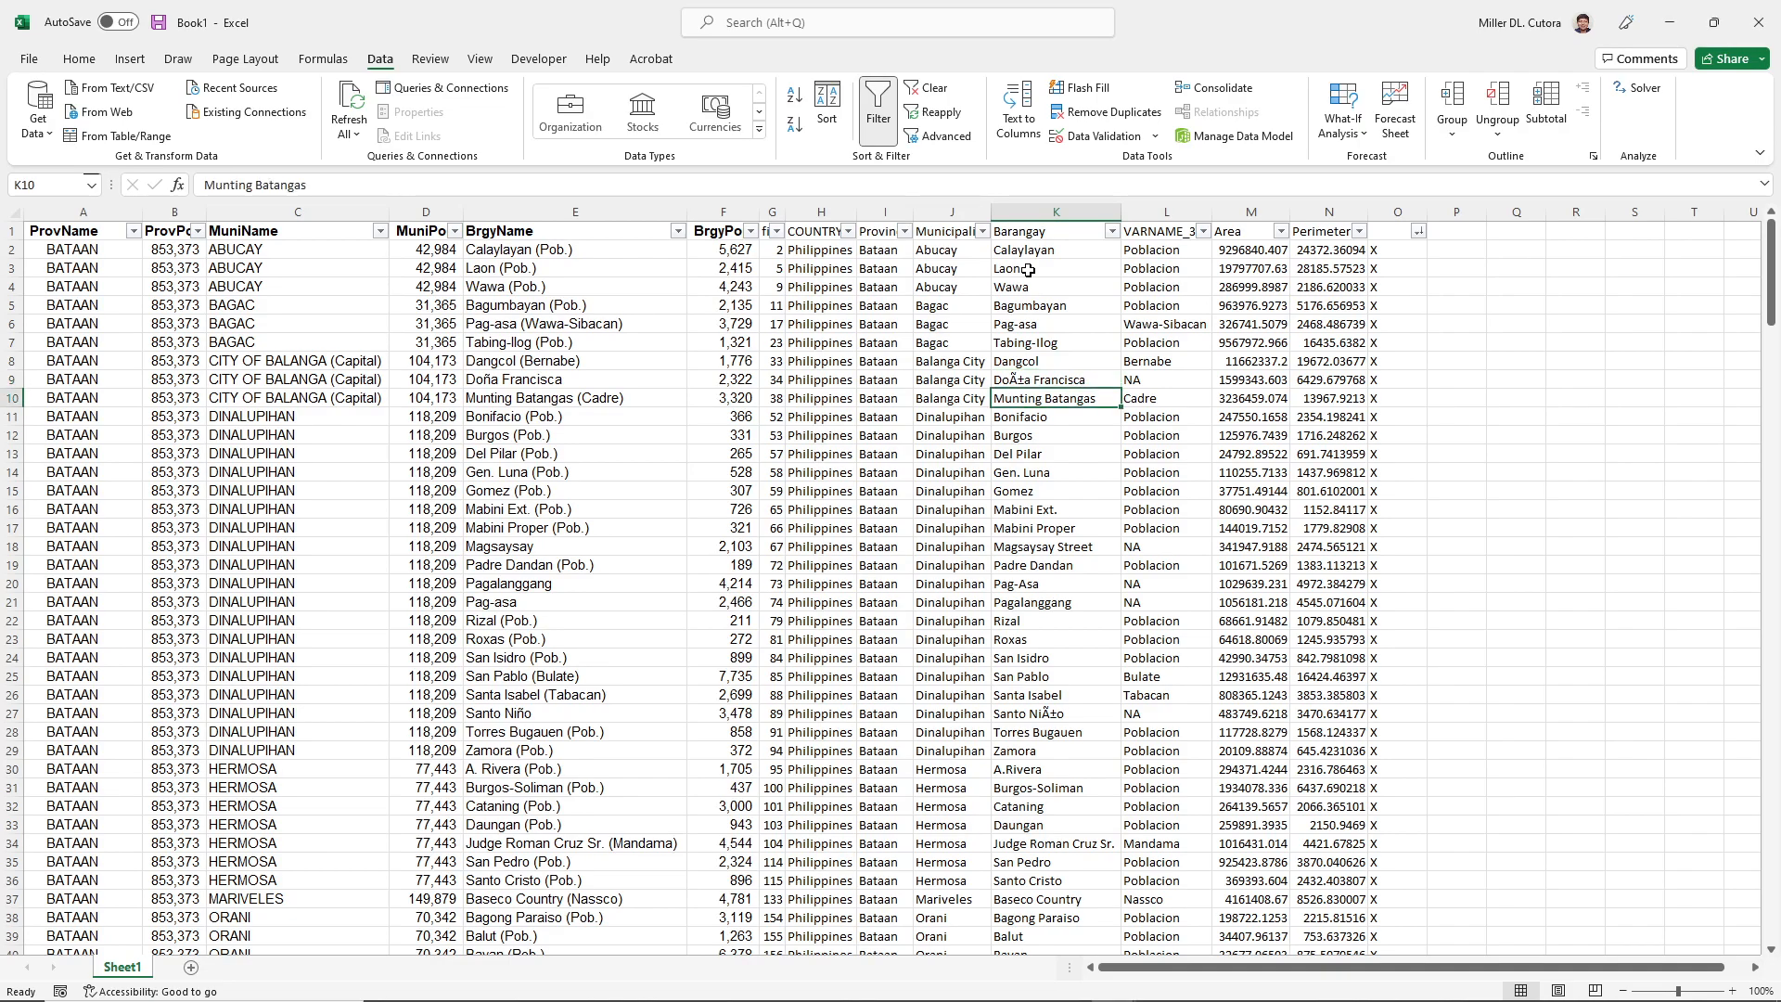
pyautogui.press('Down')
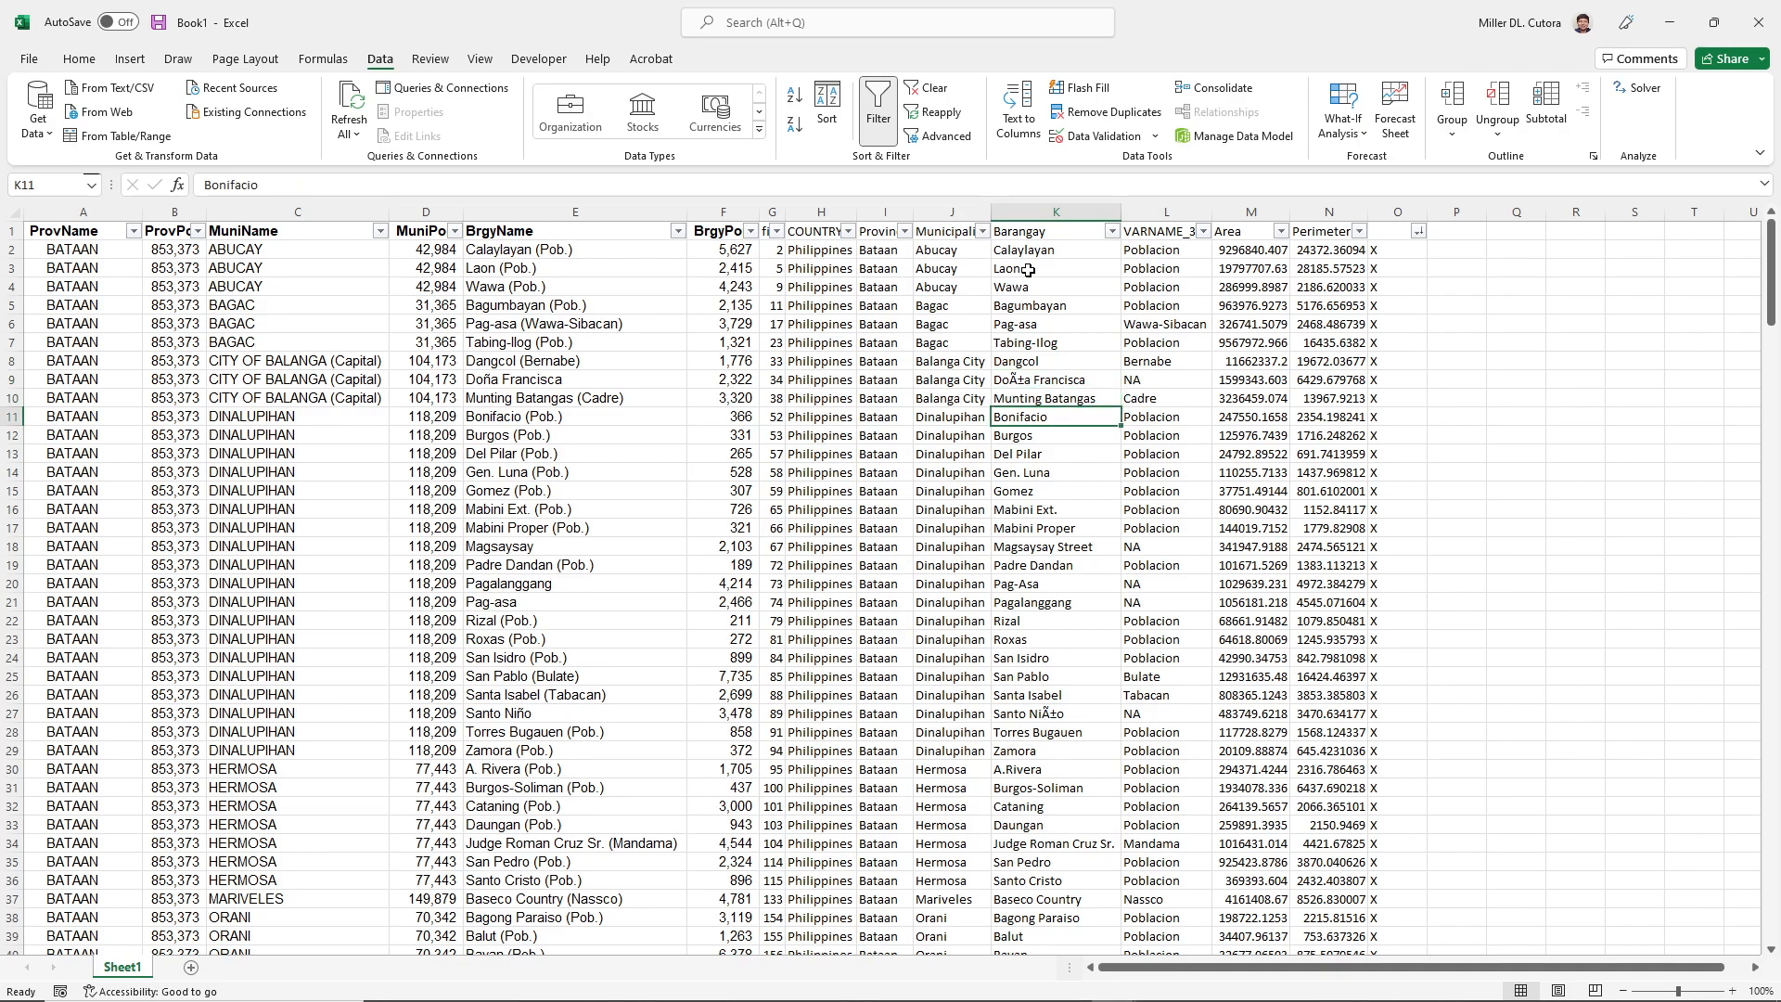
pyautogui.press('Down')
pyautogui.press('Down')
pyautogui.press('Down')
pyautogui.press('Down')
pyautogui.press('Down')
pyautogui.press('Down')
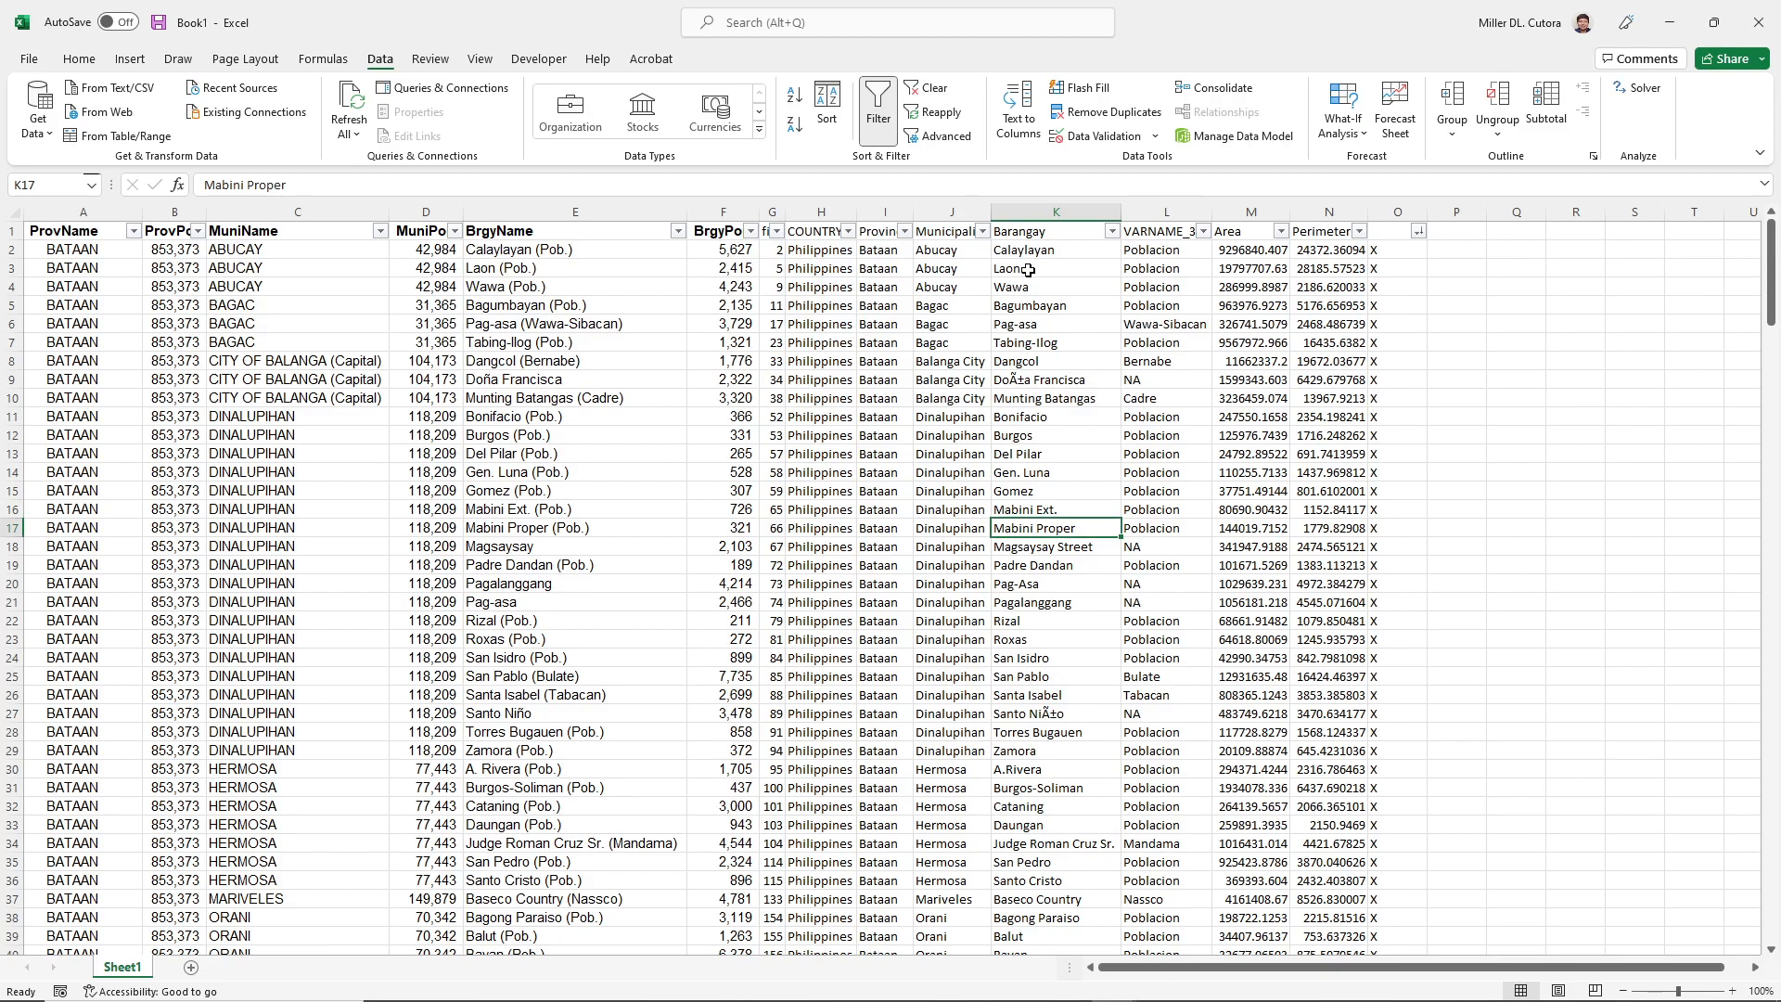
pyautogui.press('Down')
pyautogui.press('Down')
pyautogui.press('Down')
pyautogui.press('Down')
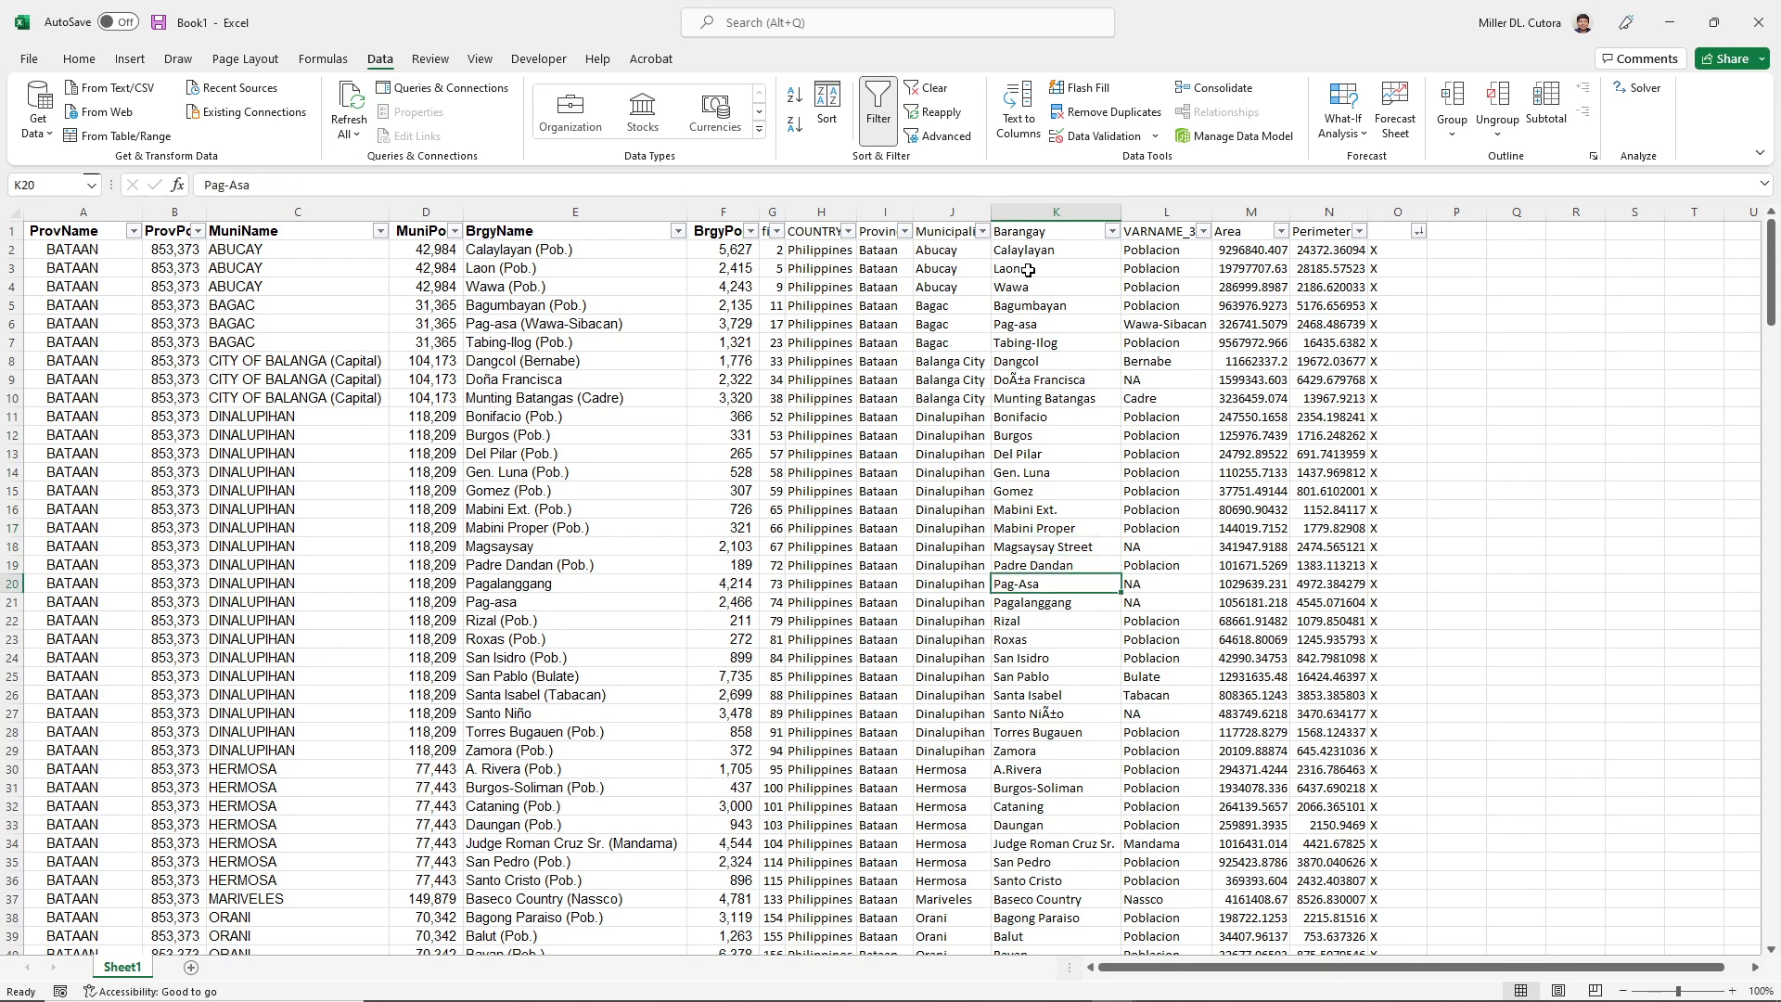
# - Examine the Dinalupihan rows around Pag-Asa and Pagalanggang for name order, and recheck the Doña Francisca entry in row 9
pyautogui.press('Up')
pyautogui.press('Down')
pyautogui.press('Up')
pyautogui.press('Down')
pyautogui.press('Up')
pyautogui.press('Down')
pyautogui.press('Up')
pyautogui.press('Down')
pyautogui.press('Up')
pyautogui.press('Down')
pyautogui.press('Down')
pyautogui.press('Down')
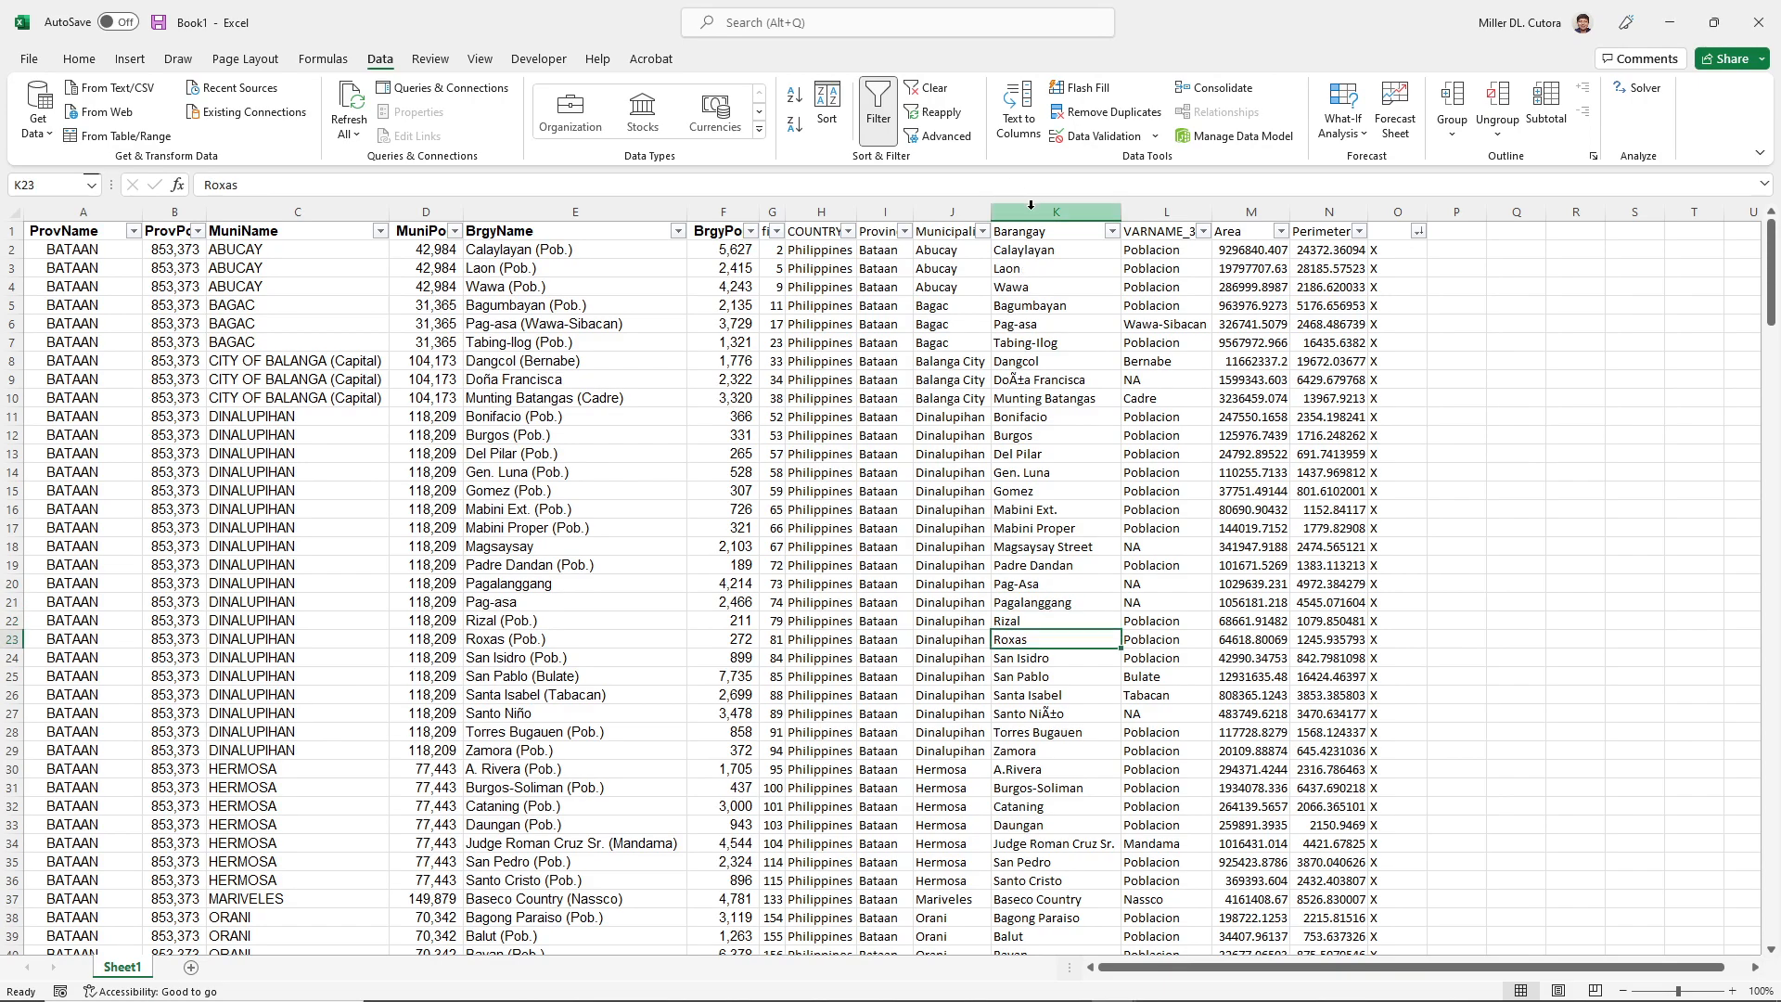
pyautogui.click(1015, 382)
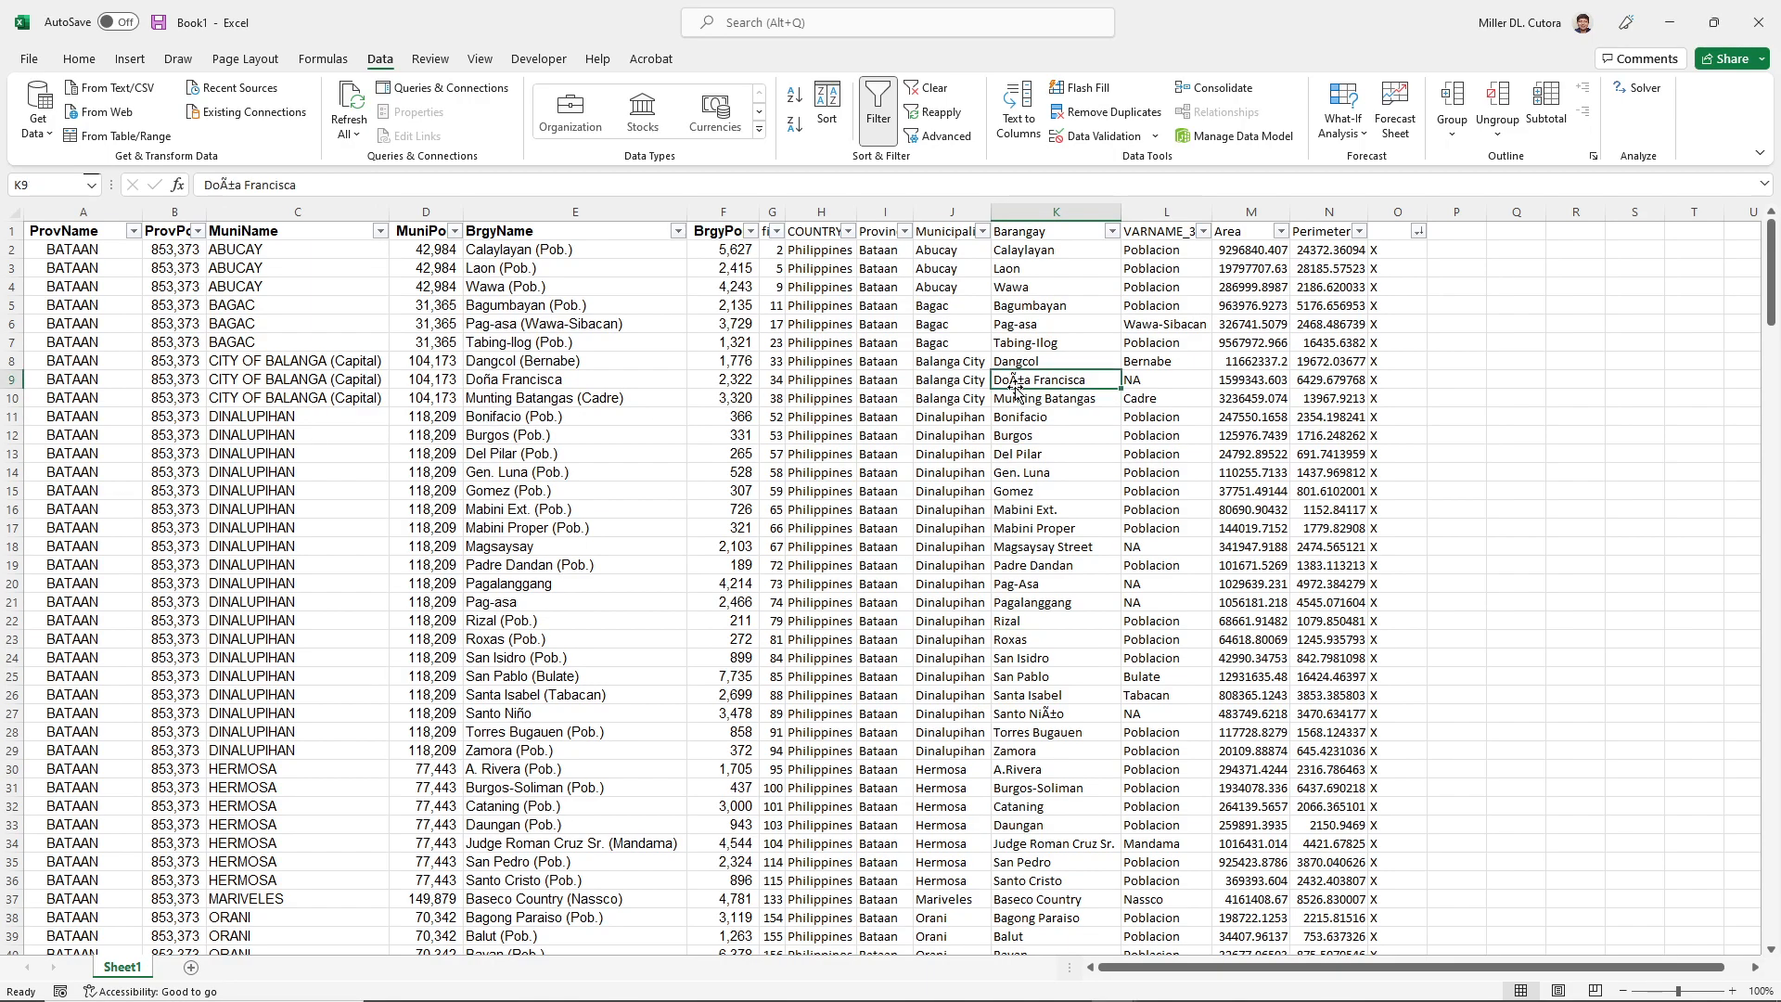
# - Undo the flag sorts, the filter and the deletion of the empty columns between the population and geometry tables
pyautogui.hotkey('ctrl', 'z')
pyautogui.hotkey('ctrl', 'z')
pyautogui.hotkey('ctrl', 'z')
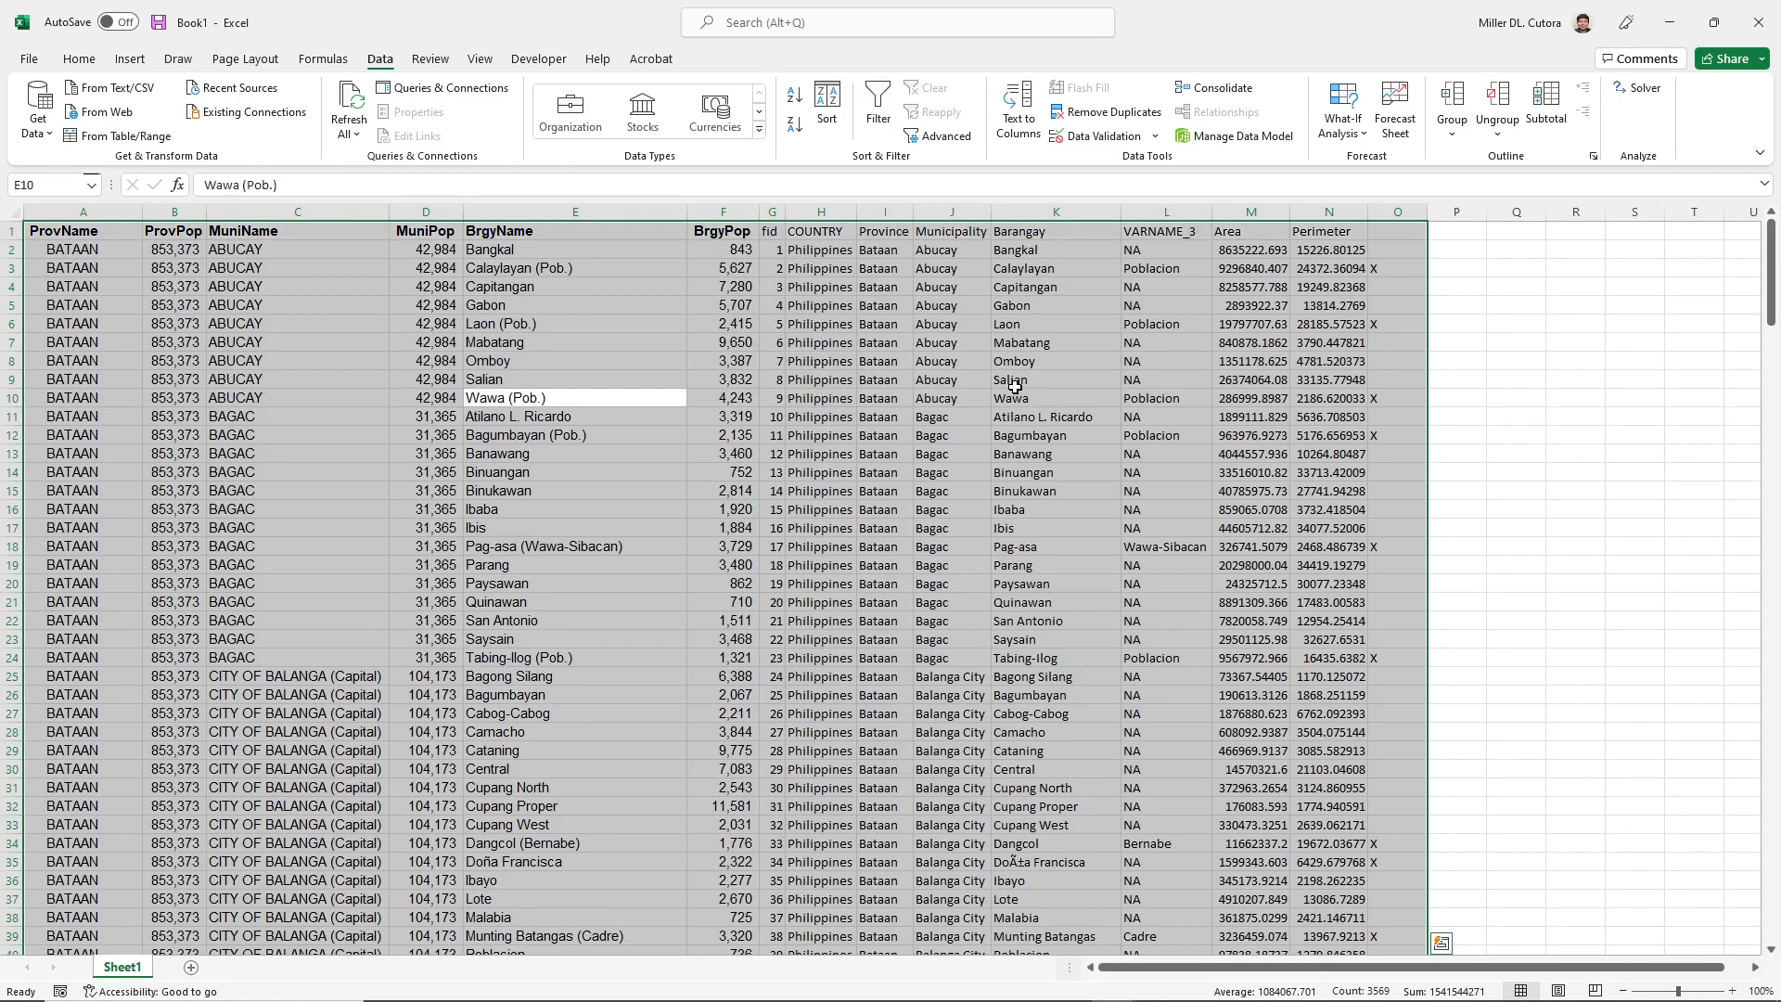
pyautogui.hotkey('ctrl', 'z')
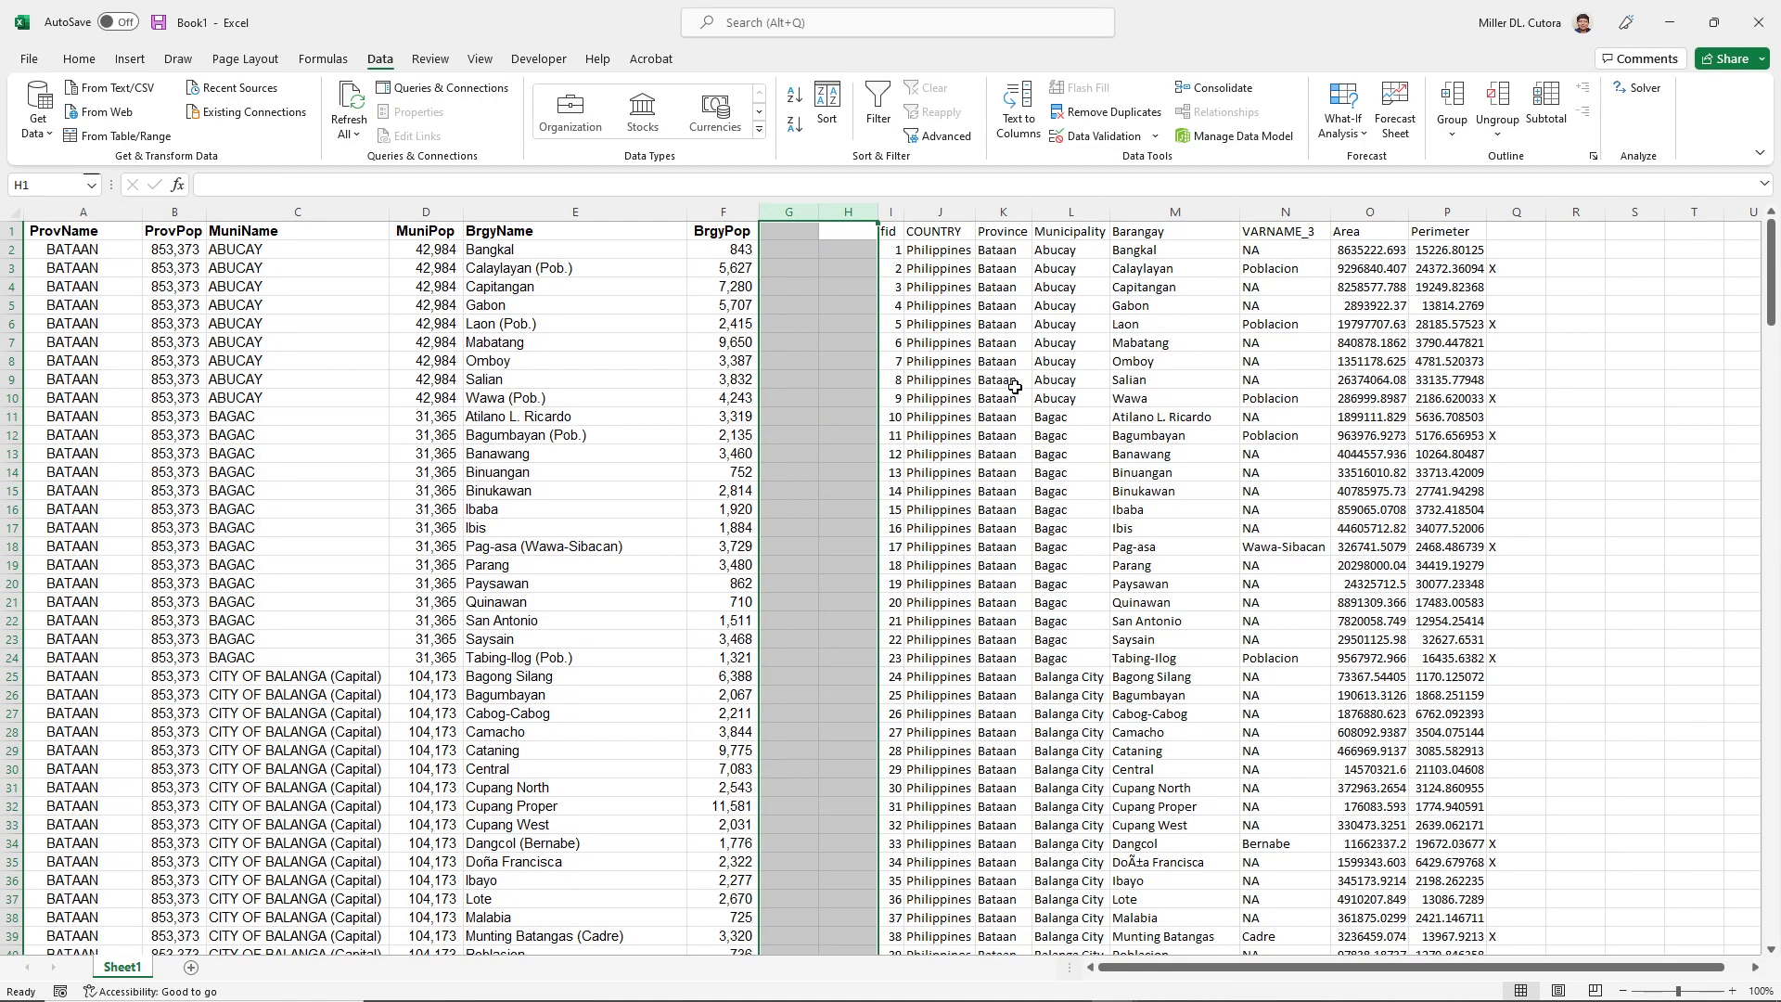
pyautogui.click(541, 380)
pyautogui.click(952, 340)
pyautogui.hotkey('ctrl', 'a')
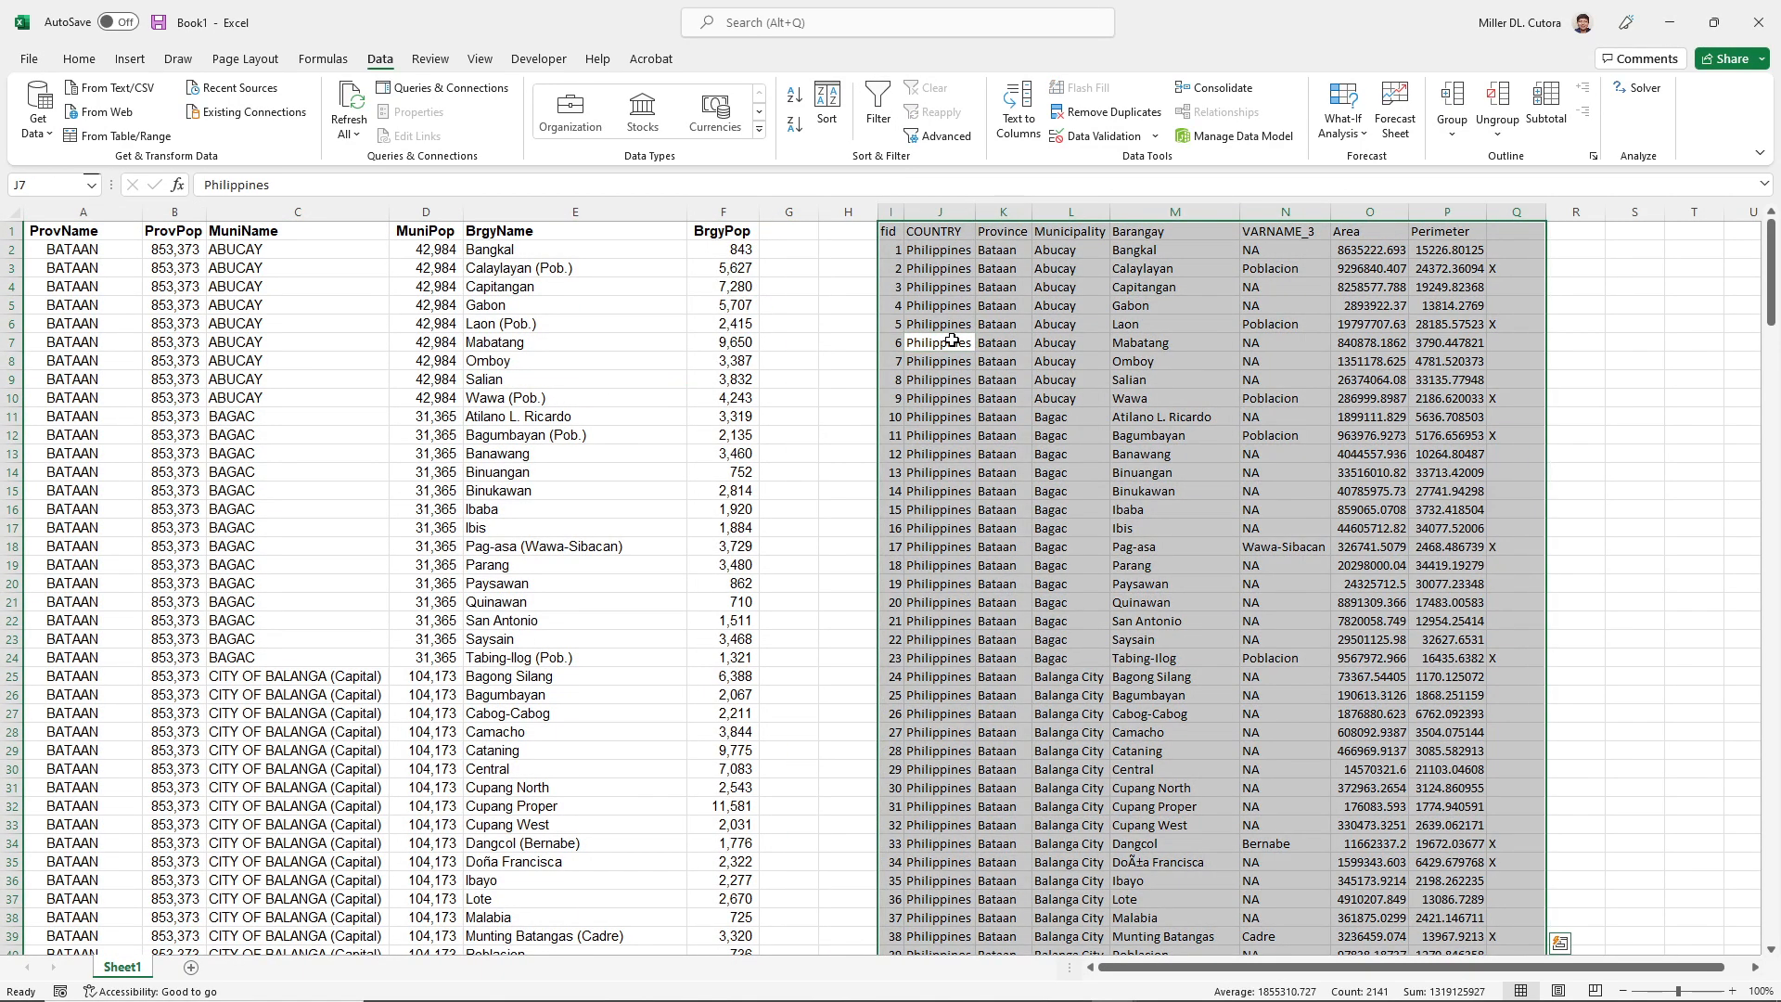
pyautogui.click(872, 123)
pyautogui.click(1139, 322)
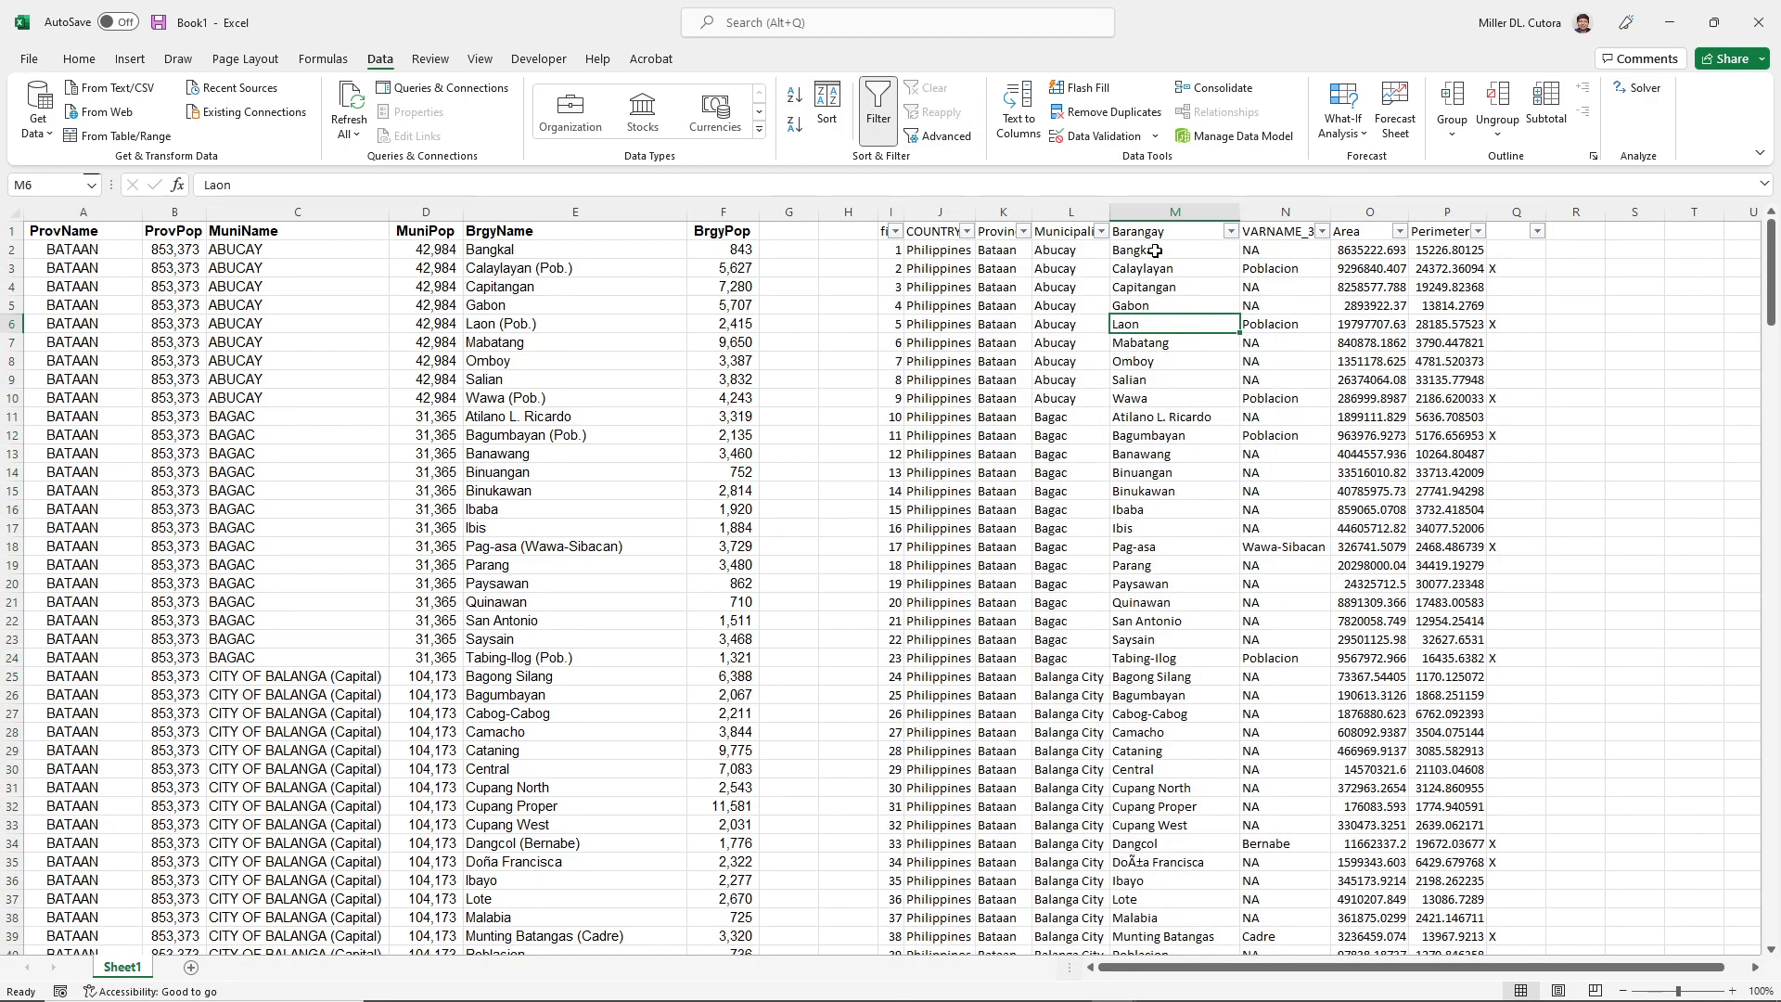
pyautogui.click(826, 104)
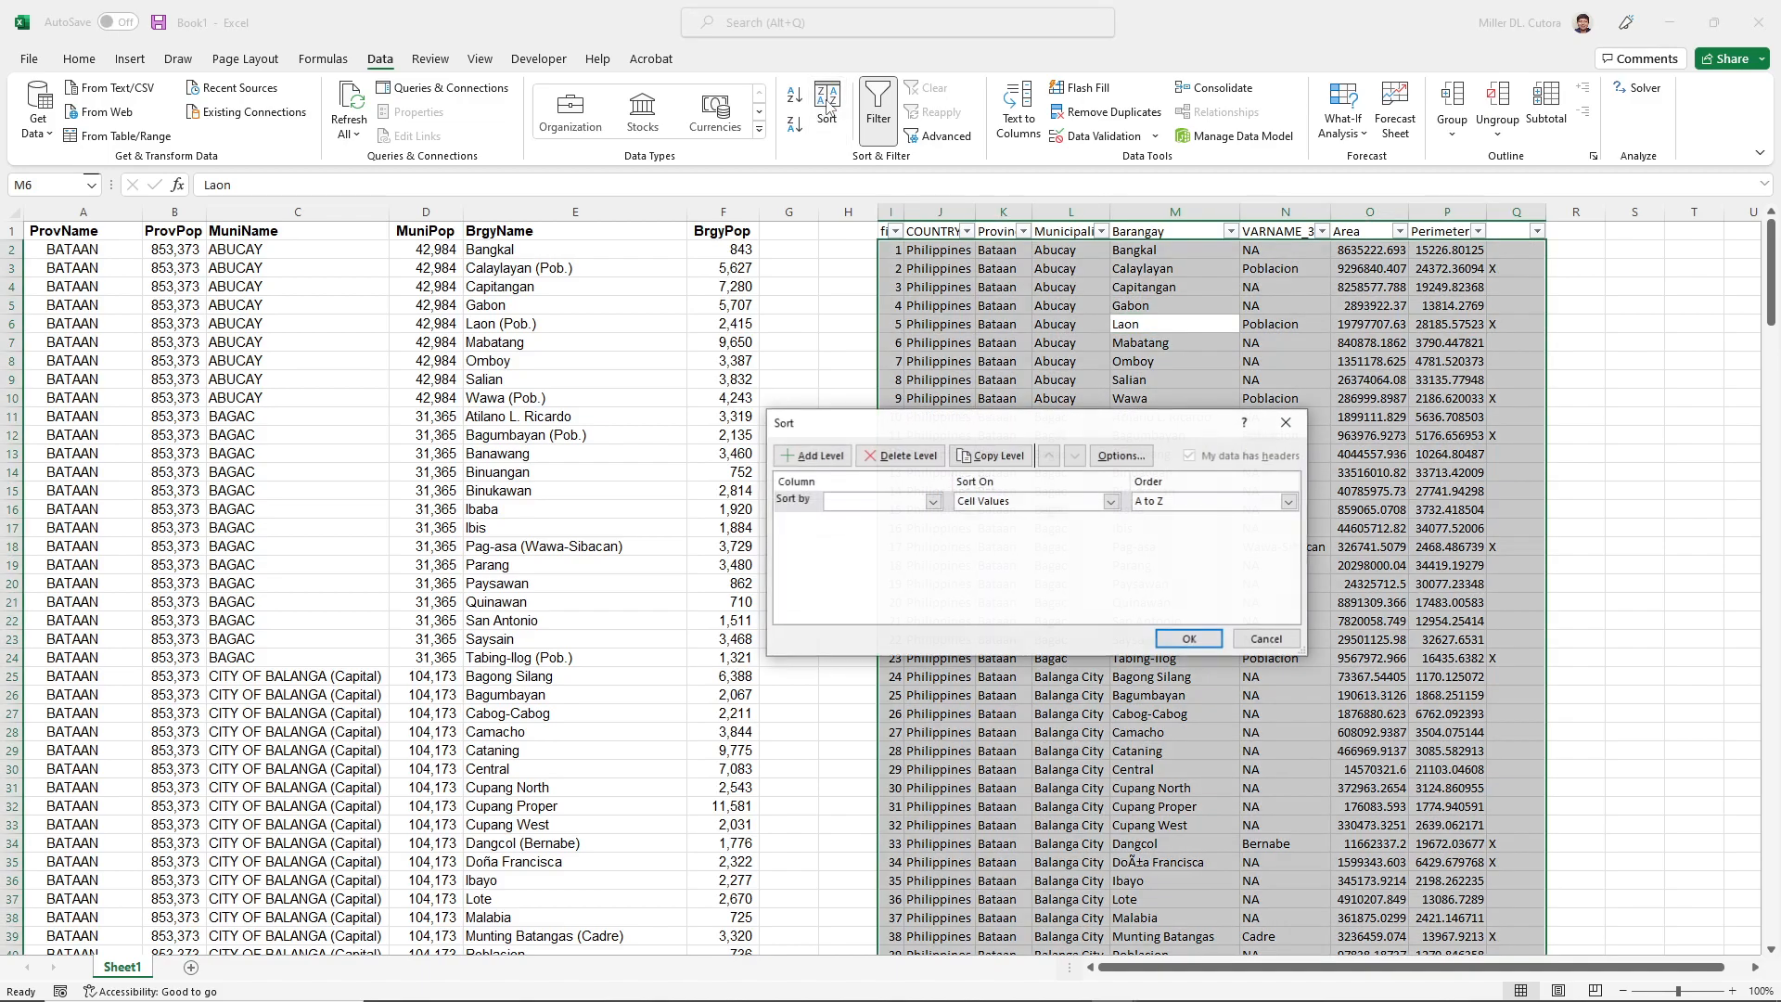
pyautogui.press('Escape')
pyautogui.click(881, 102)
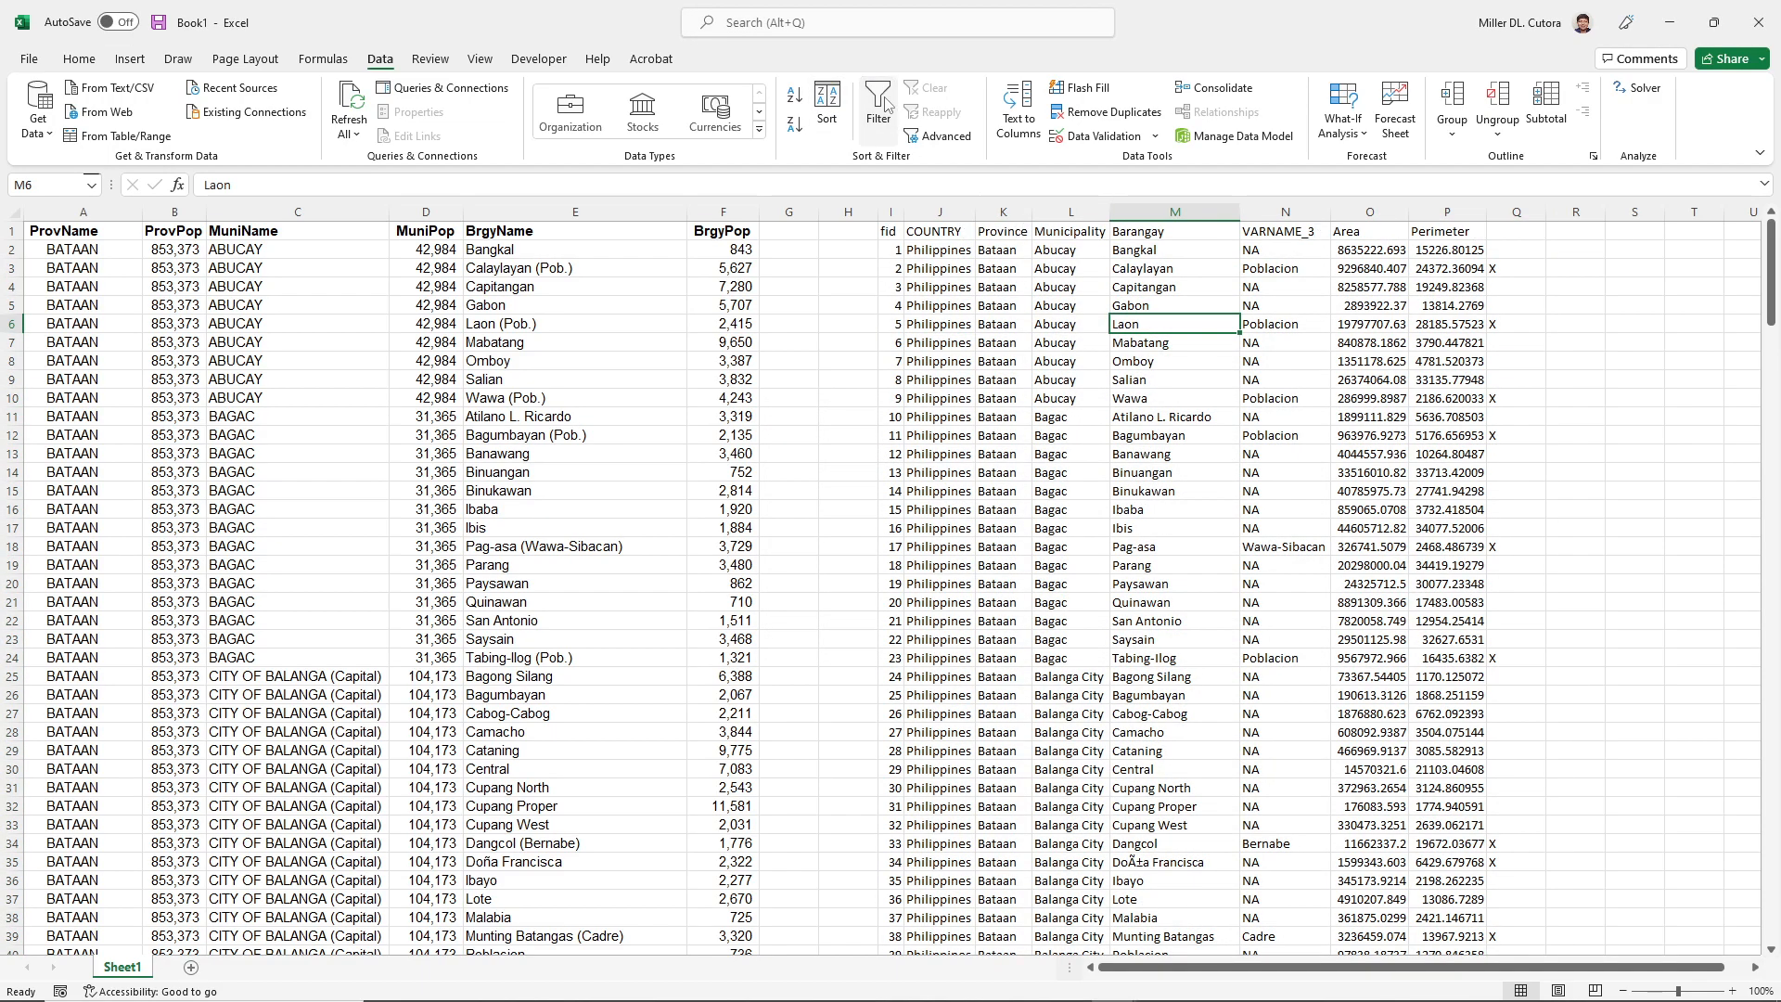
# - Sort the geometry table by the Barangay column from A to Z, treating the first row as headers
pyautogui.click(840, 107)
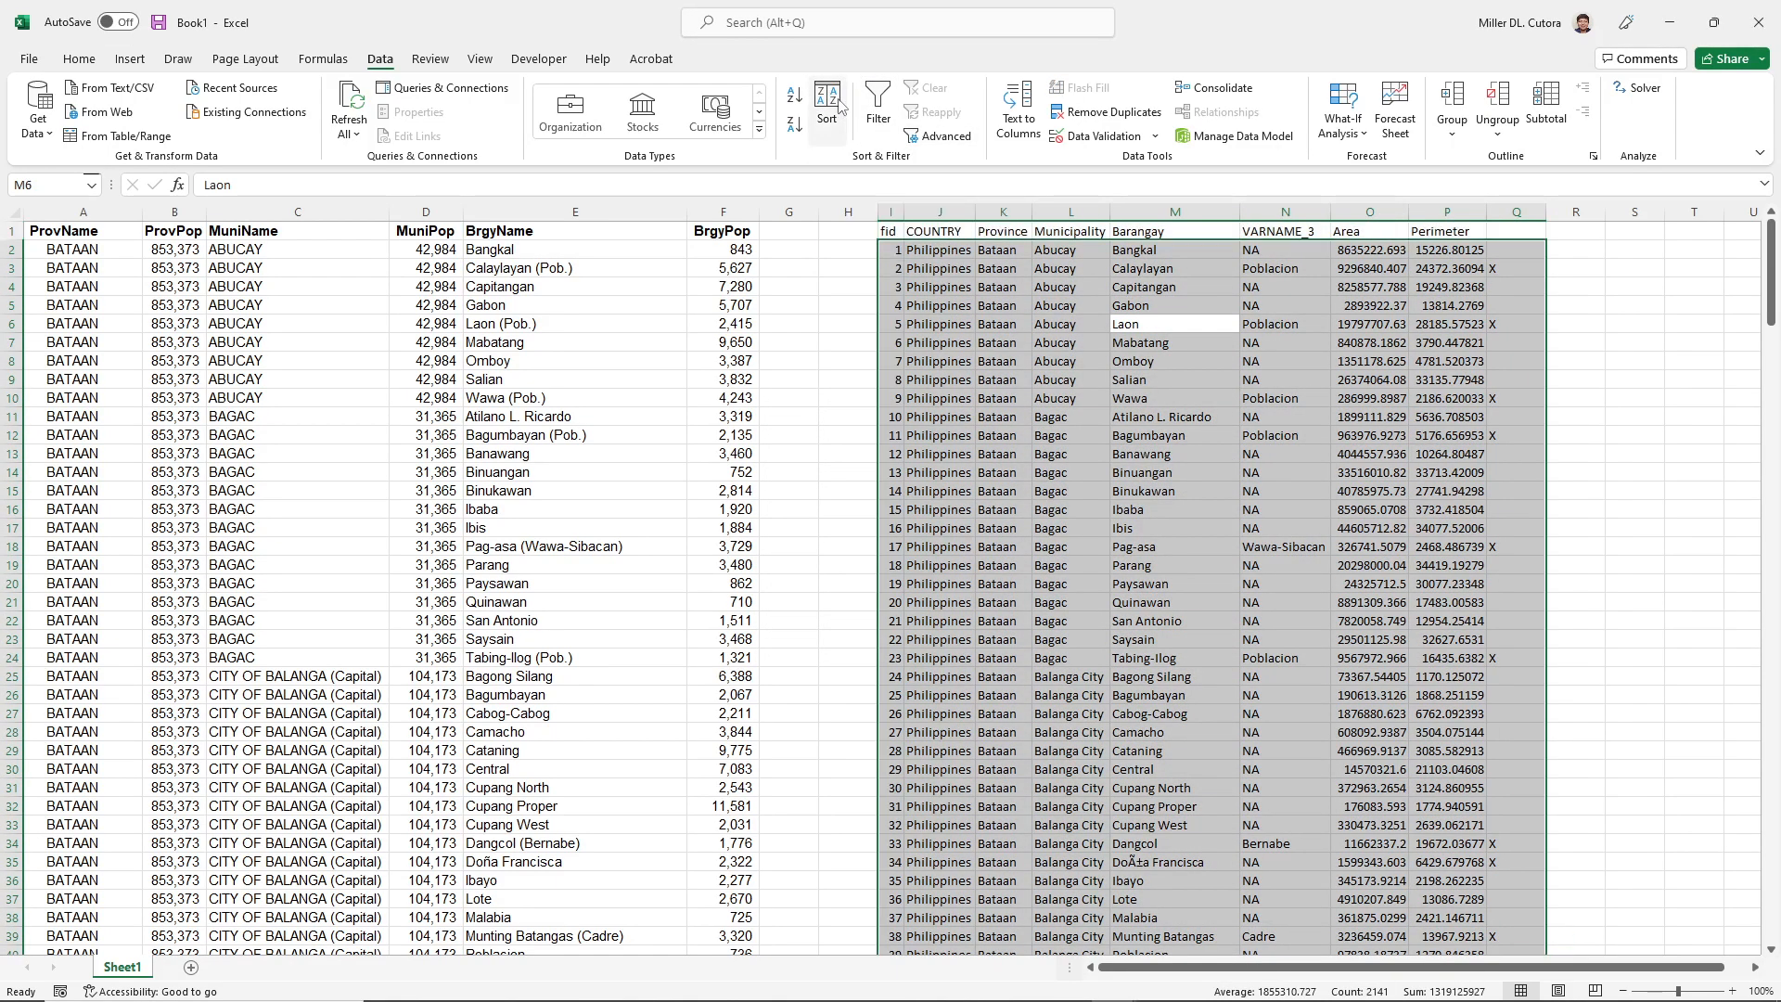
pyautogui.click(893, 503)
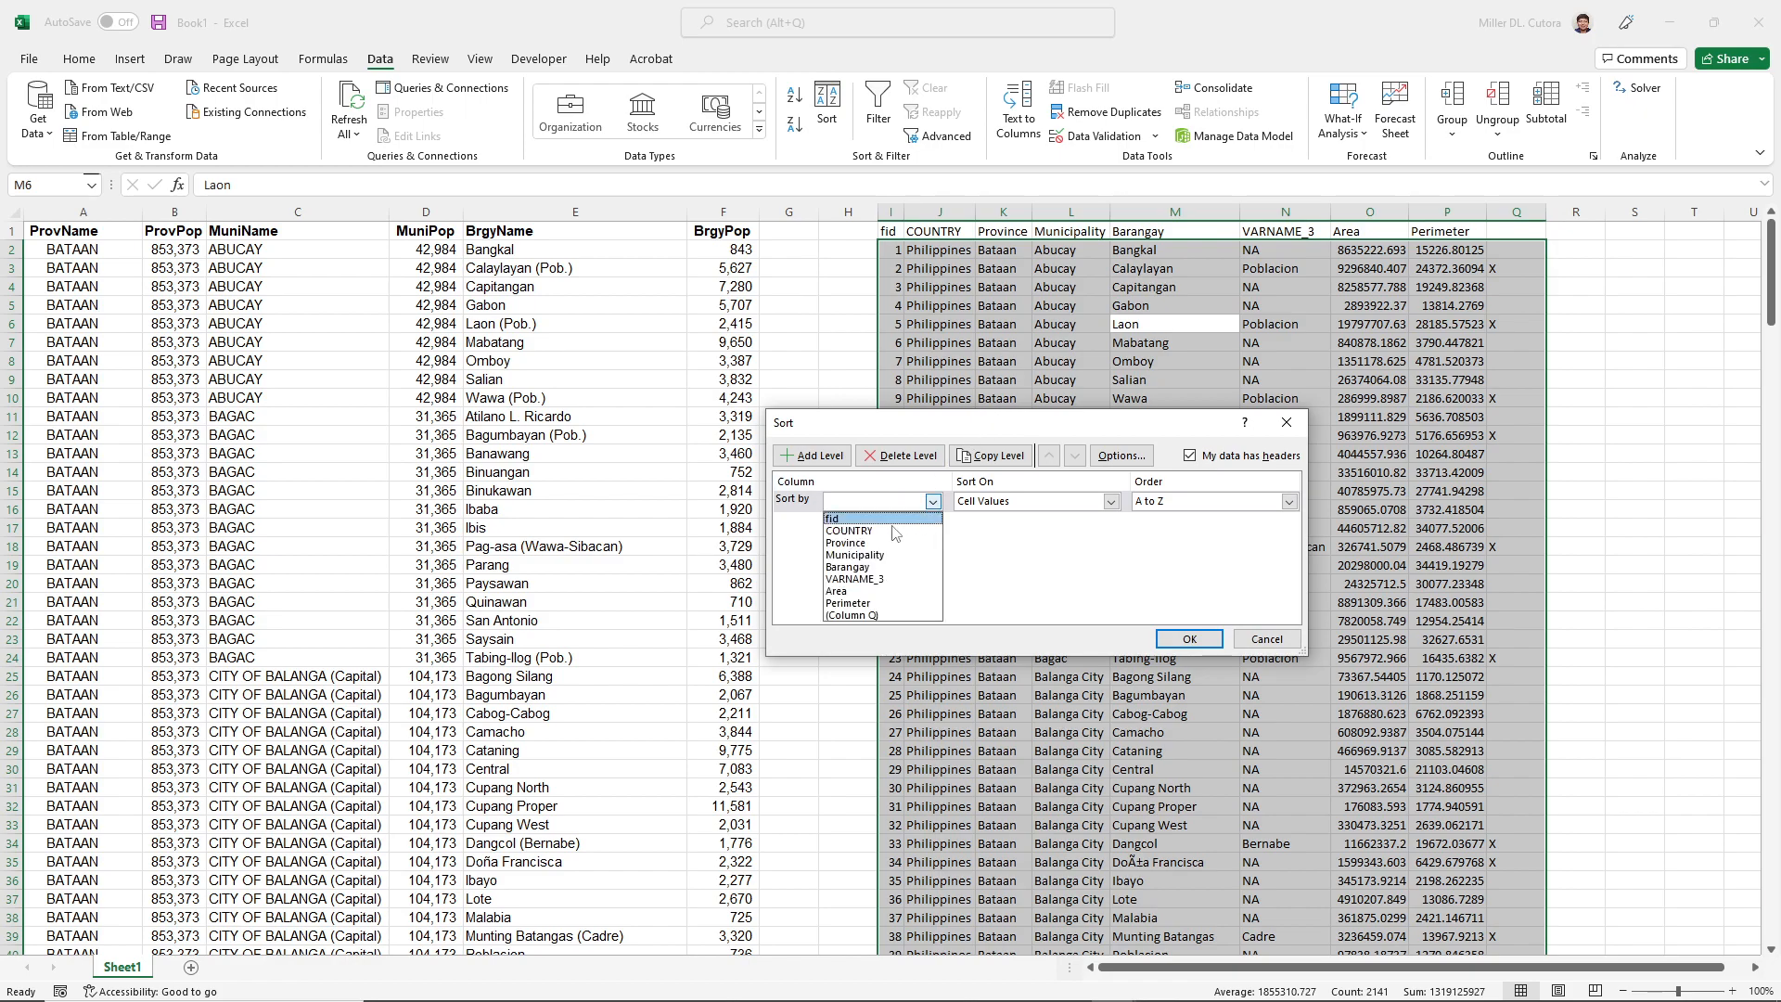
pyautogui.click(877, 567)
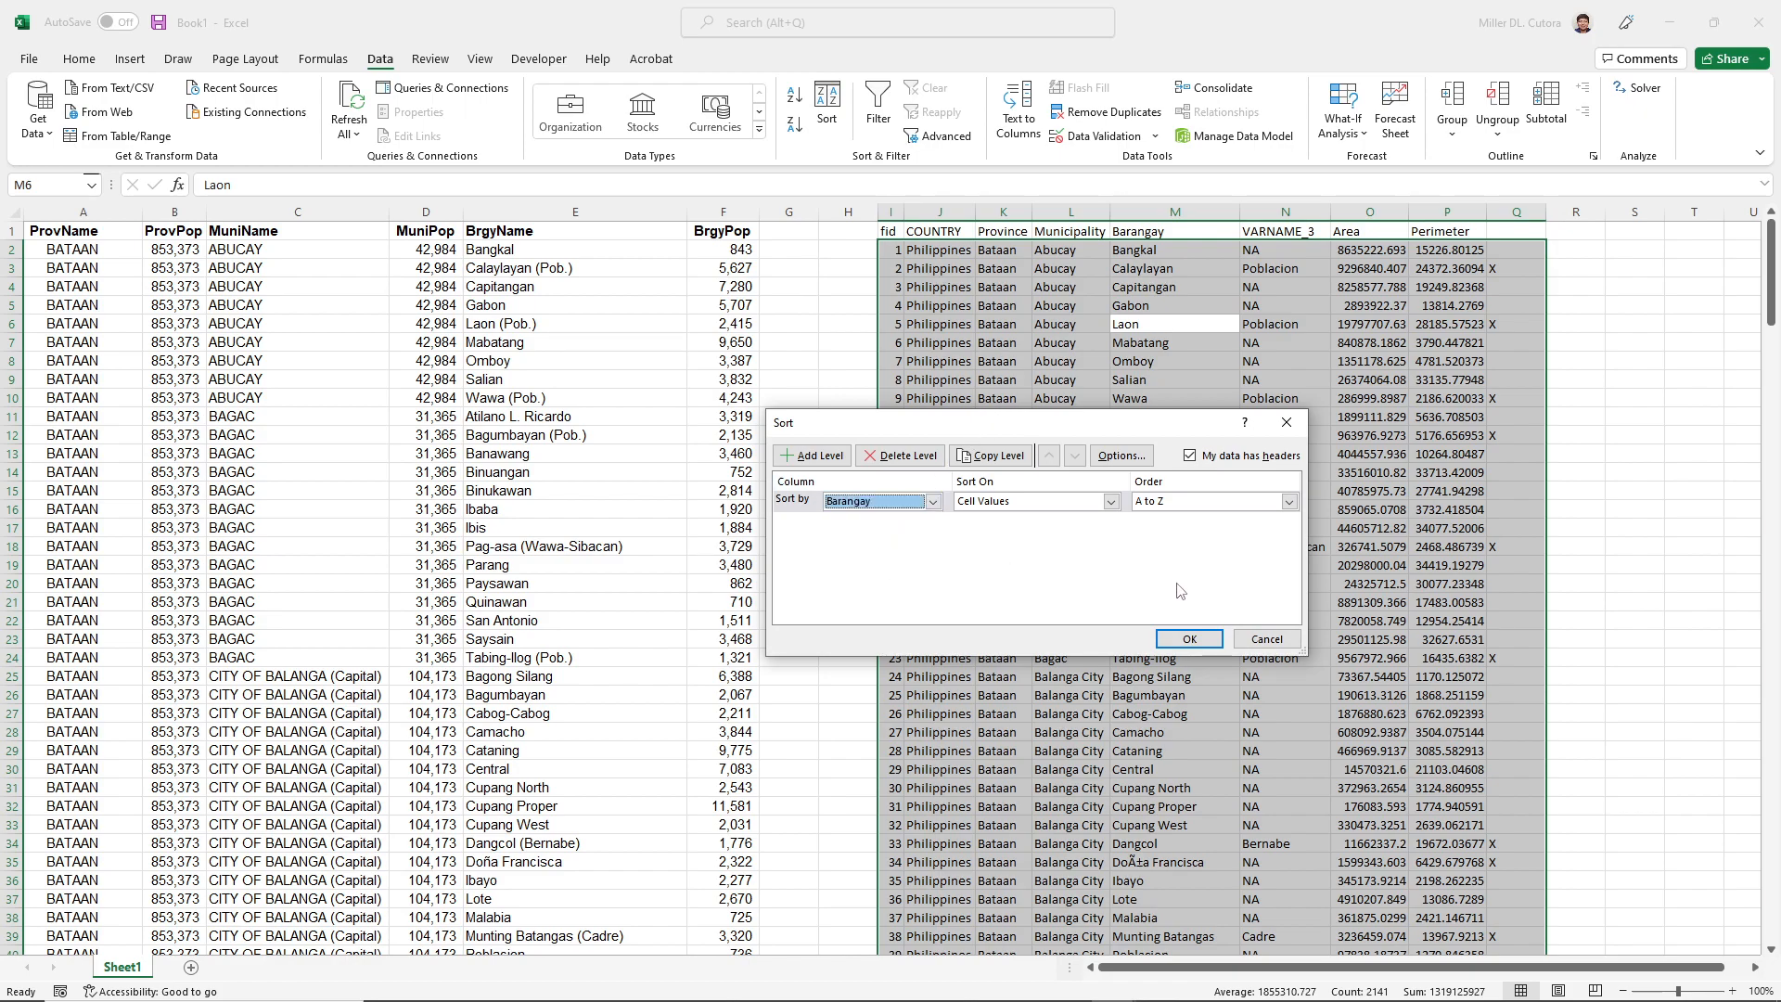
pyautogui.click(1188, 639)
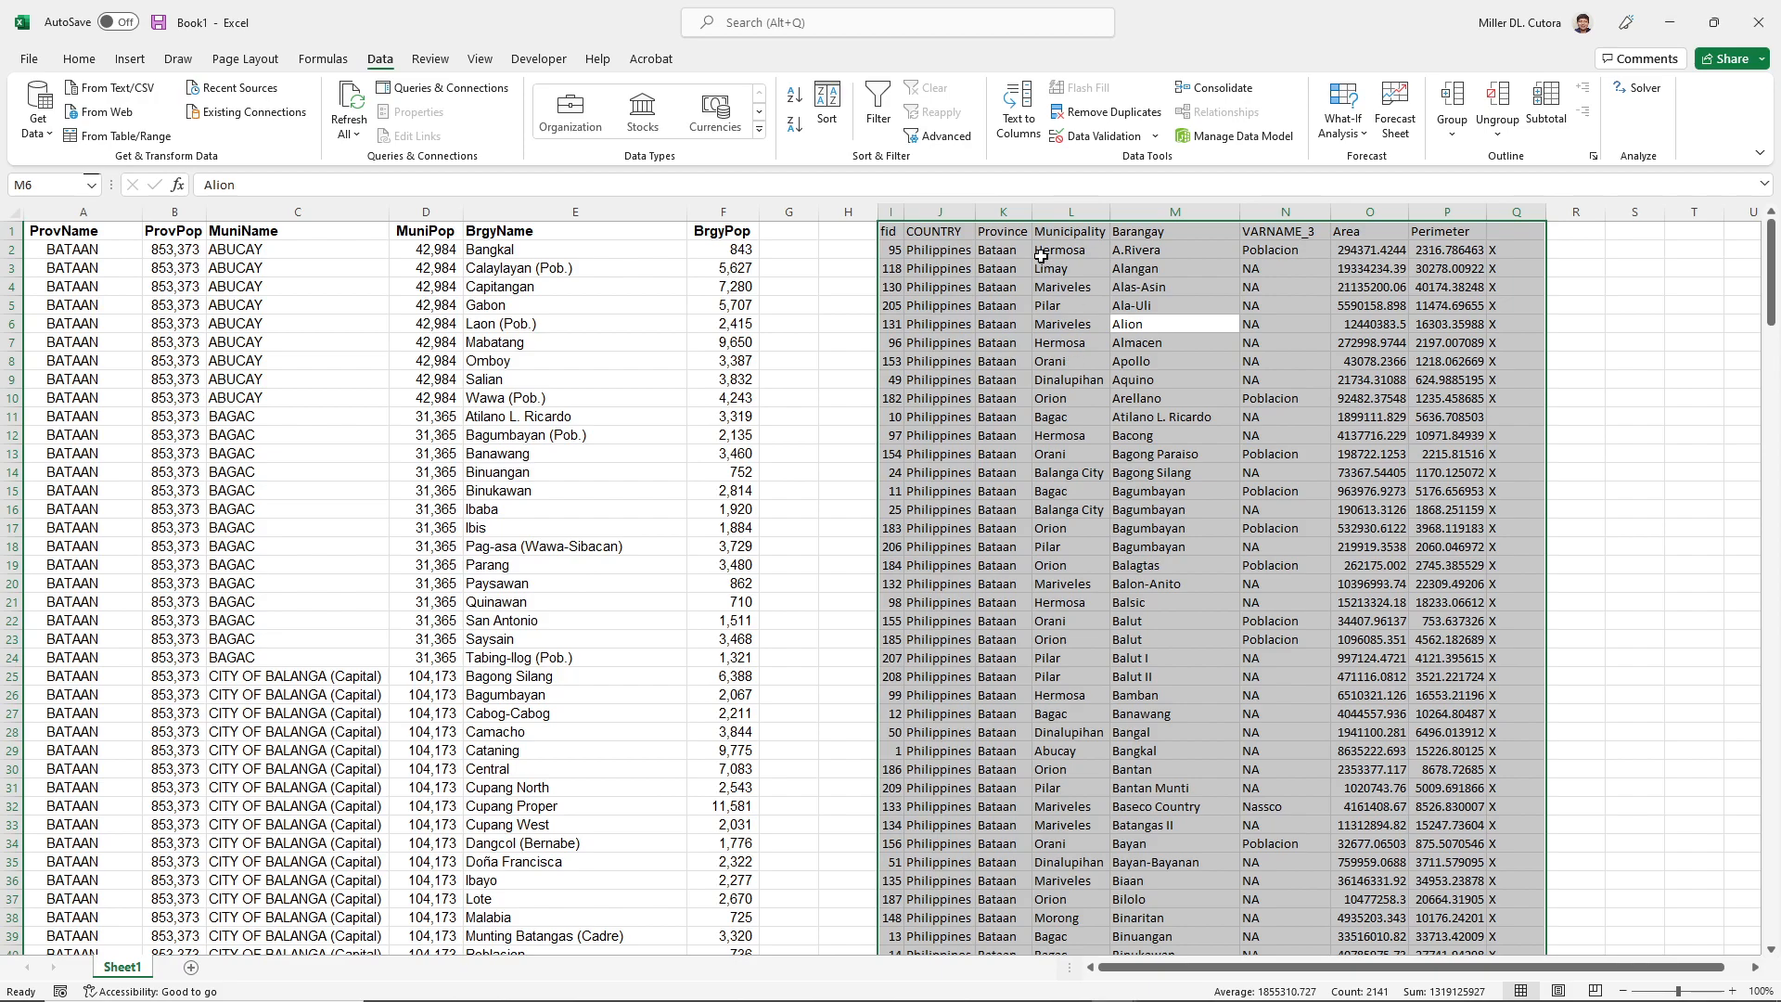
# - Sort the geometry table by the Municipality column from A to Z
pyautogui.click(826, 104)
pyautogui.click(932, 500)
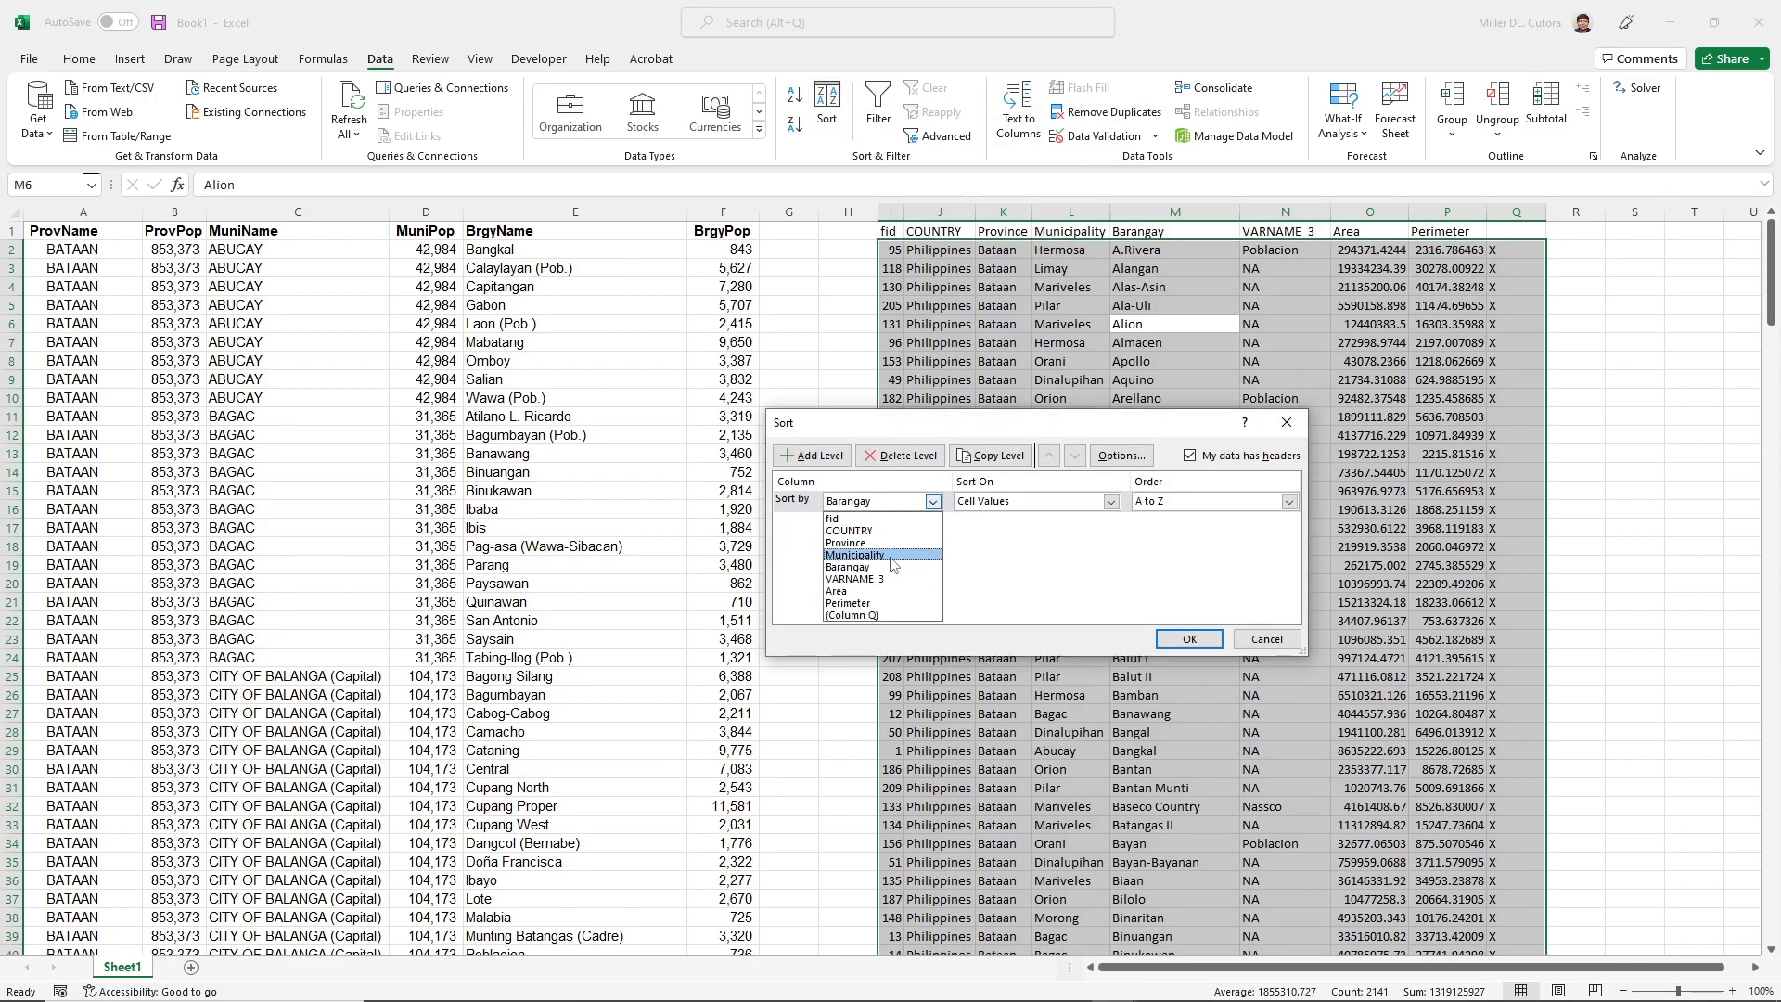
pyautogui.click(881, 555)
pyautogui.click(1189, 639)
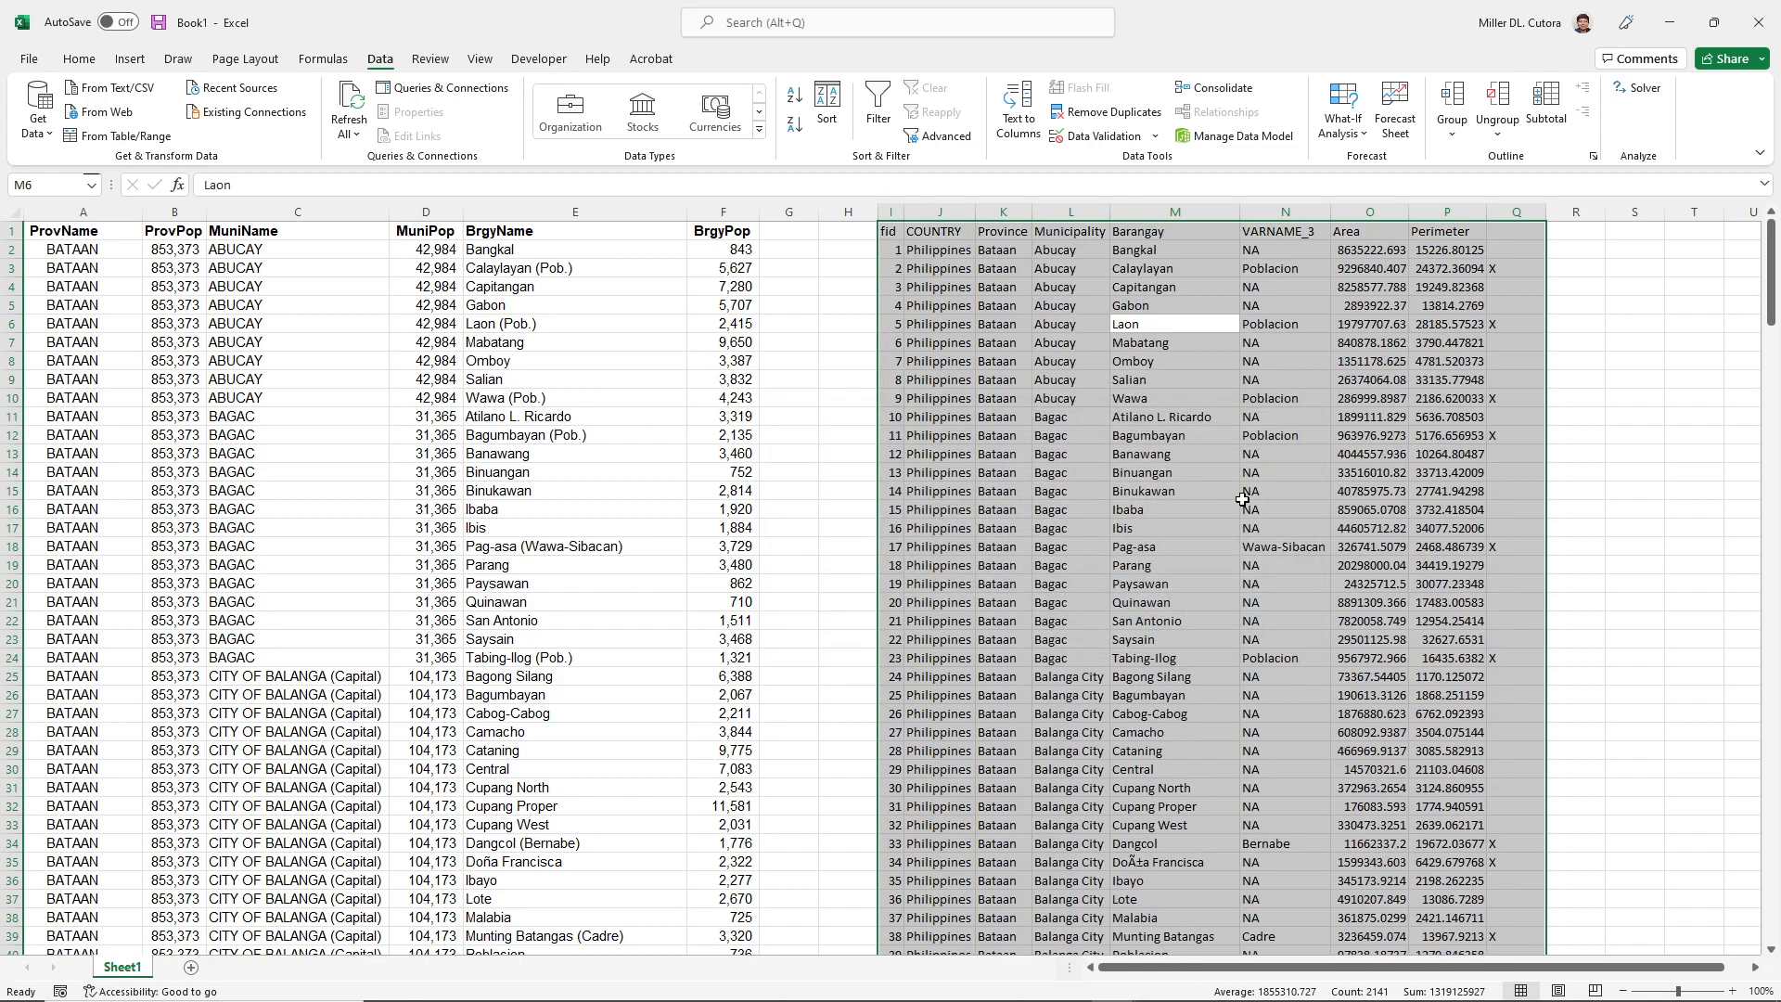
# - Delete the empty columns G and H so the geometry table adjoins the population table
pyautogui.click(1215, 420)
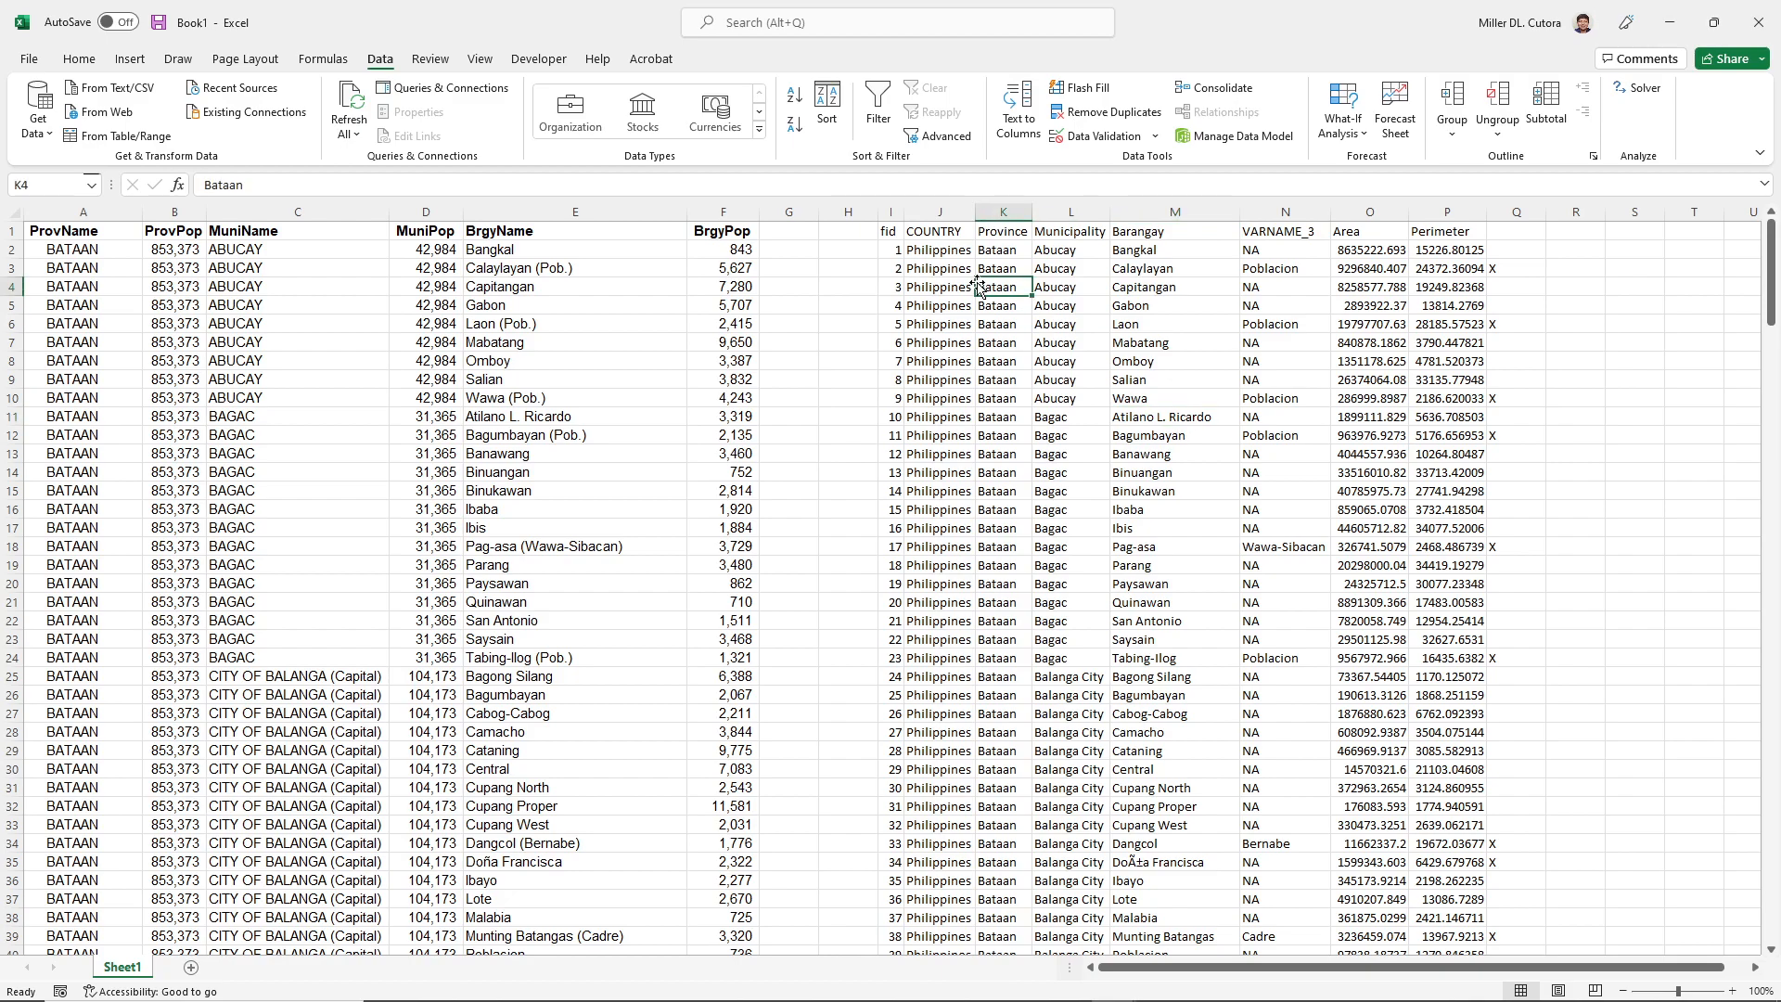
pyautogui.click(795, 212)
pyautogui.moveTo(794, 211); pyautogui.dragTo(848, 213)
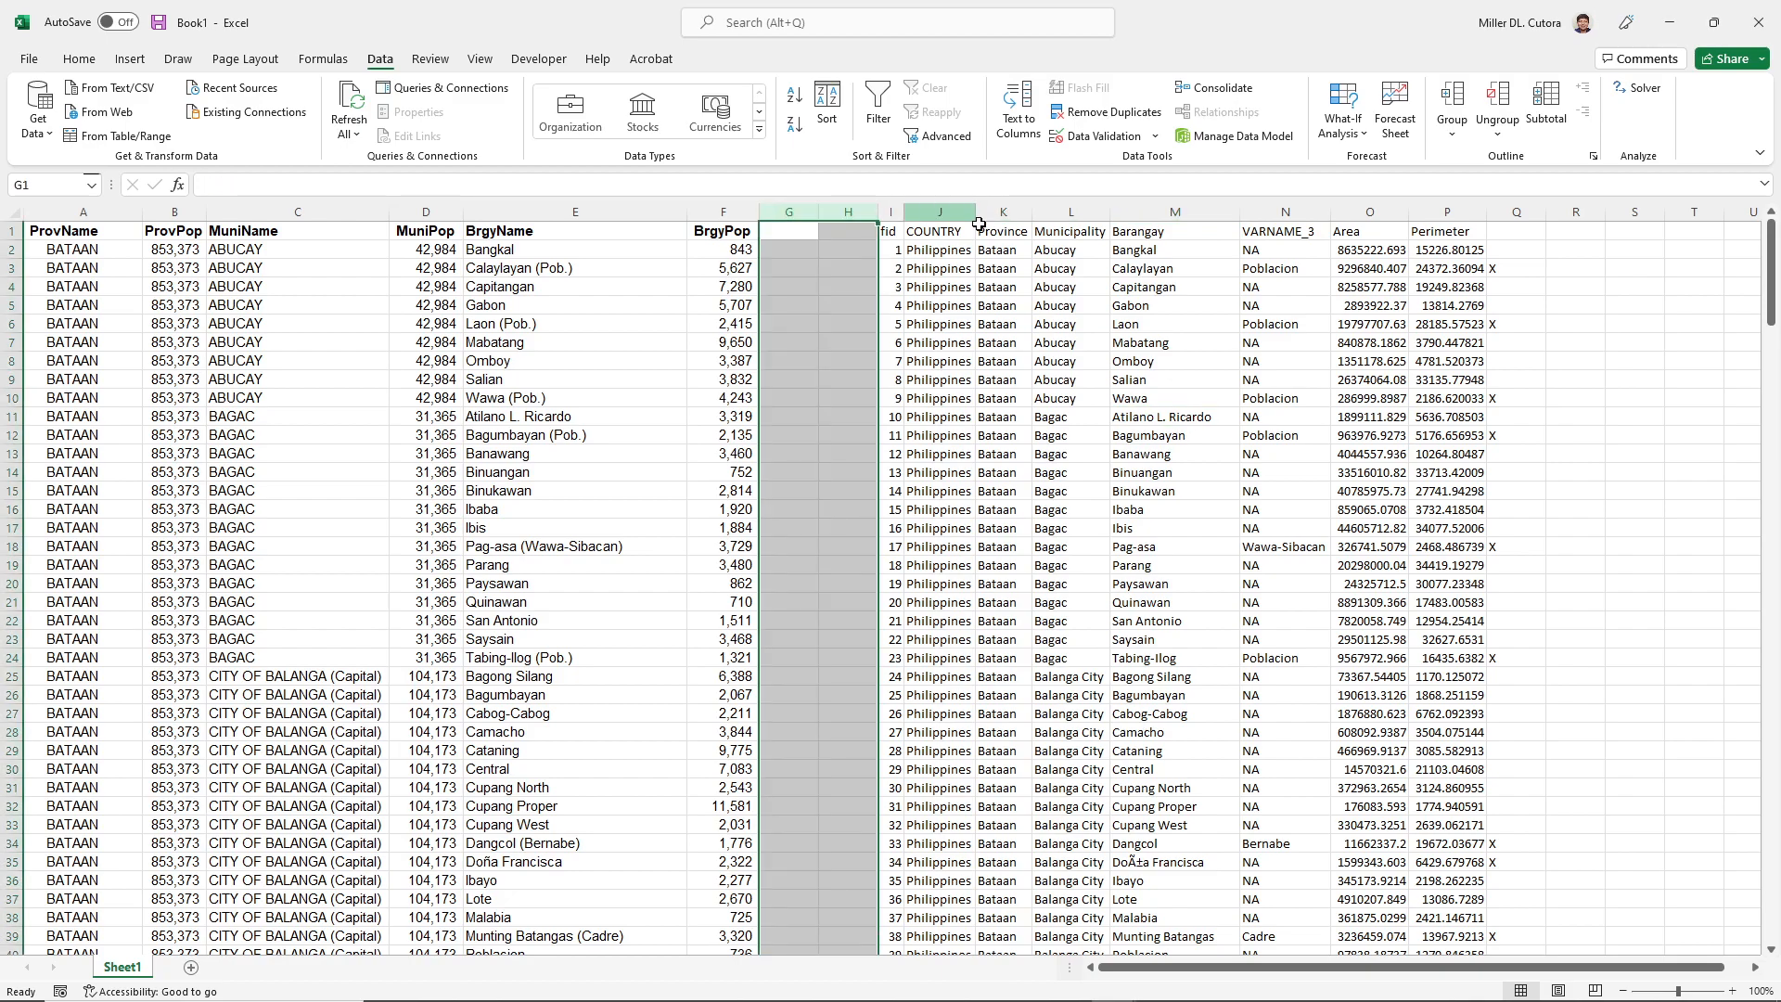
pyautogui.click(1511, 212)
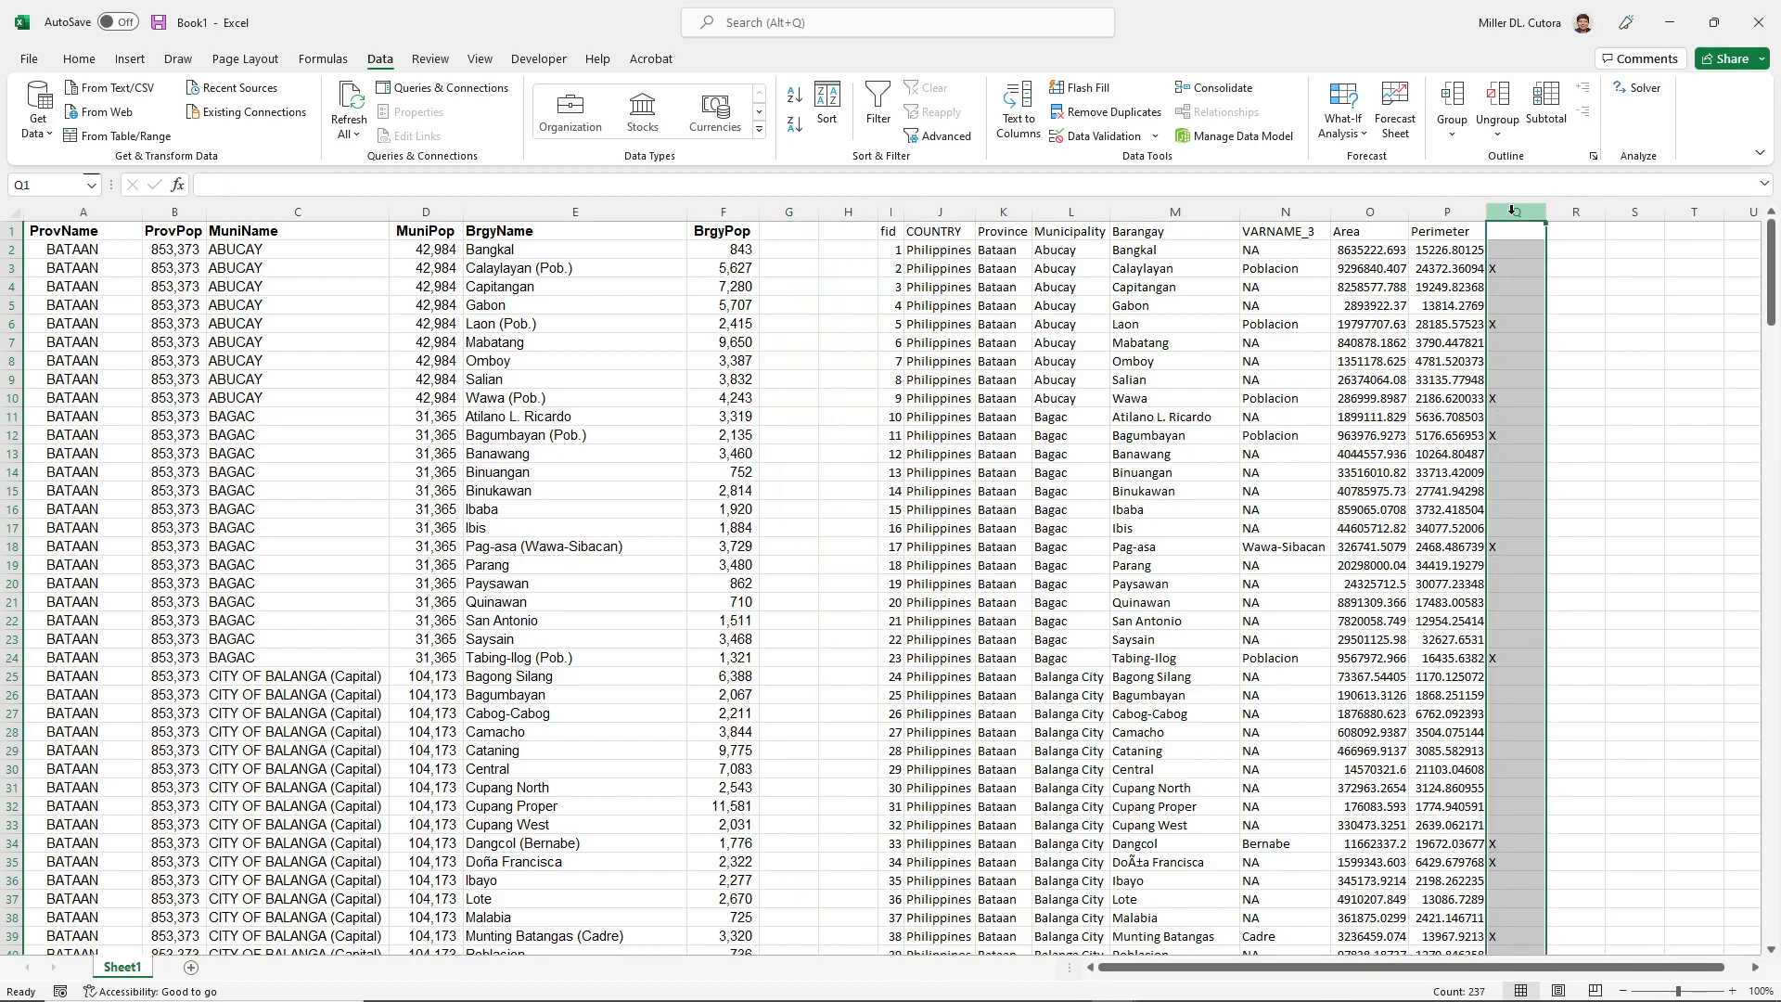
pyautogui.click(803, 212)
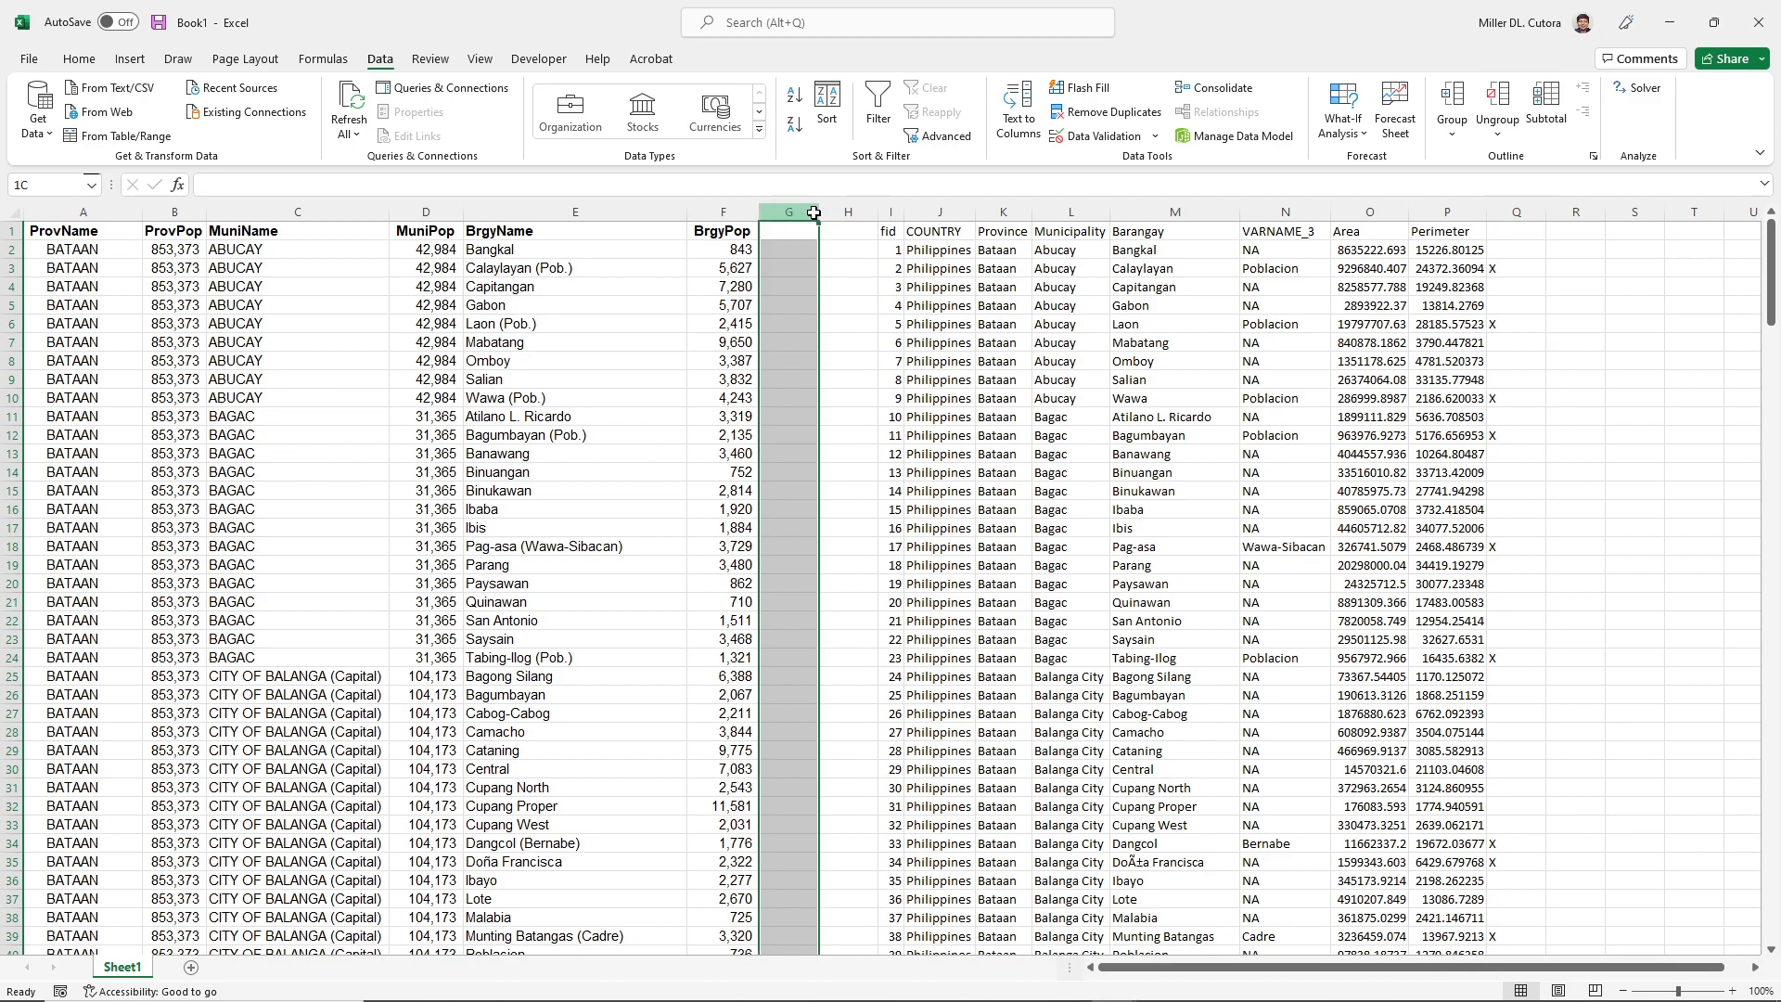
pyautogui.moveTo(803, 212); pyautogui.dragTo(848, 213)
pyautogui.rightClick(861, 213)
pyautogui.click(913, 428)
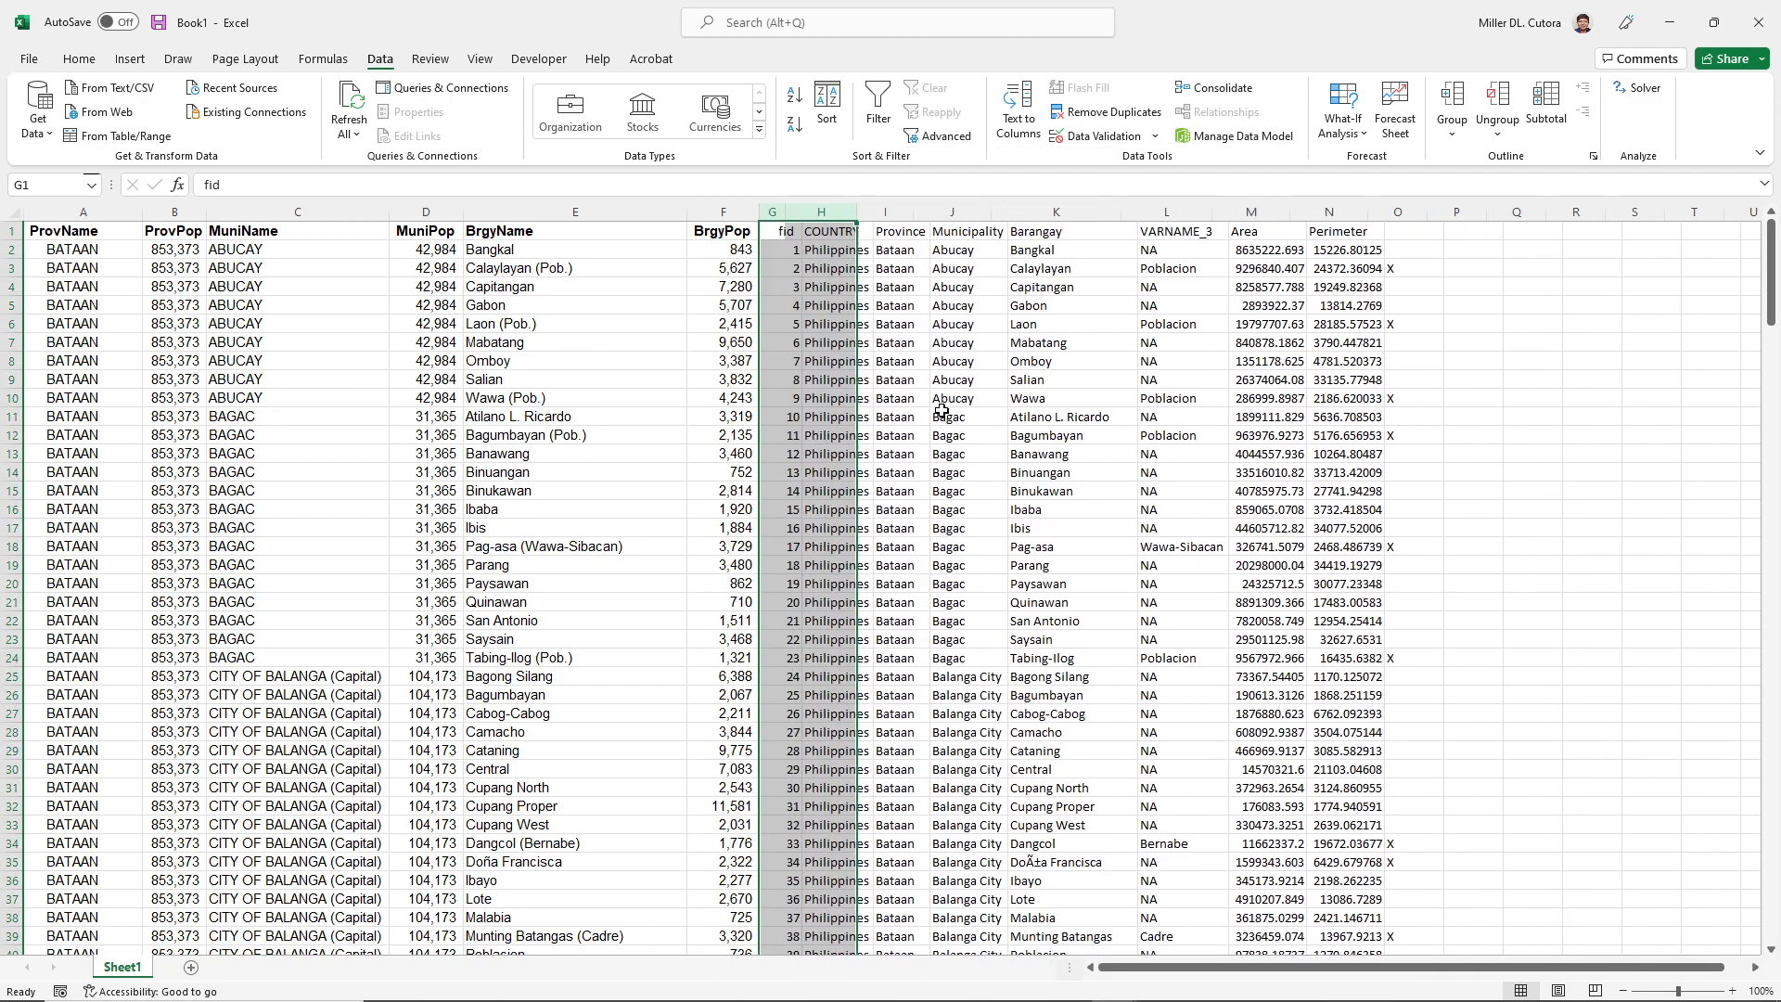
# - Turn on filtering for the whole combined table
pyautogui.click(816, 398)
pyautogui.hotkey('ctrl', 'a')
pyautogui.click(877, 107)
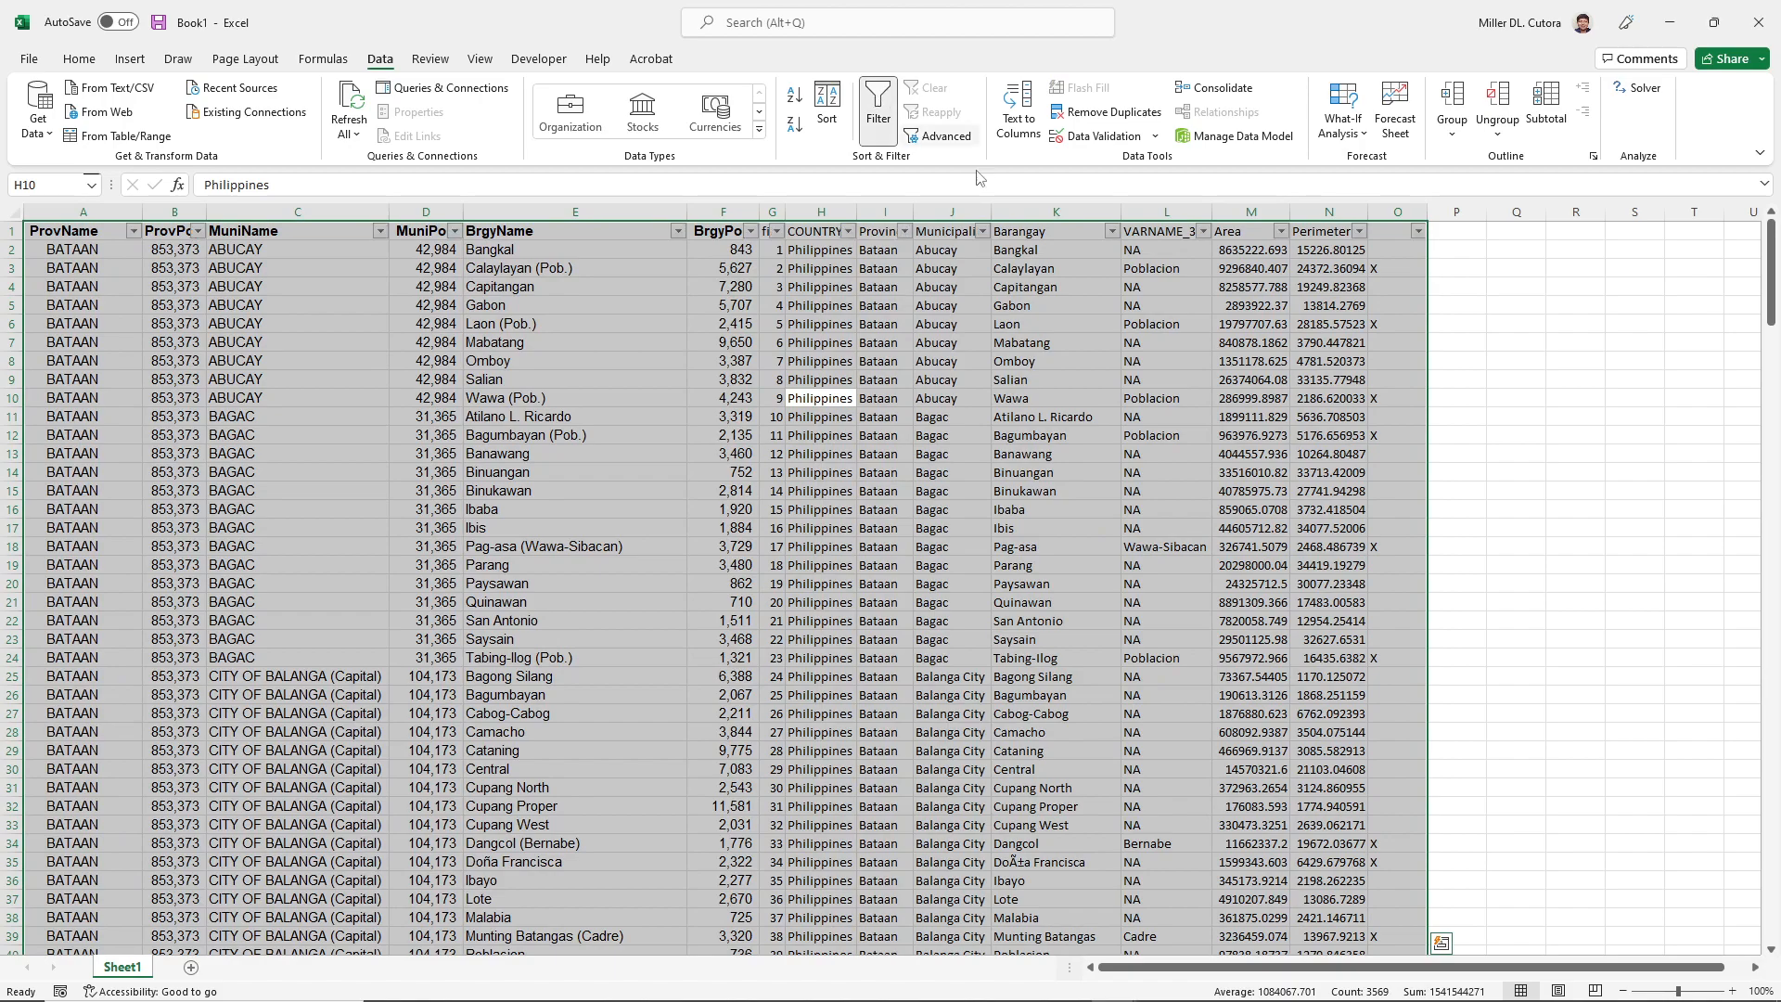
# - Try sorting the combined table A to Z by the flag column O
pyautogui.click(1013, 394)
pyautogui.click(1418, 231)
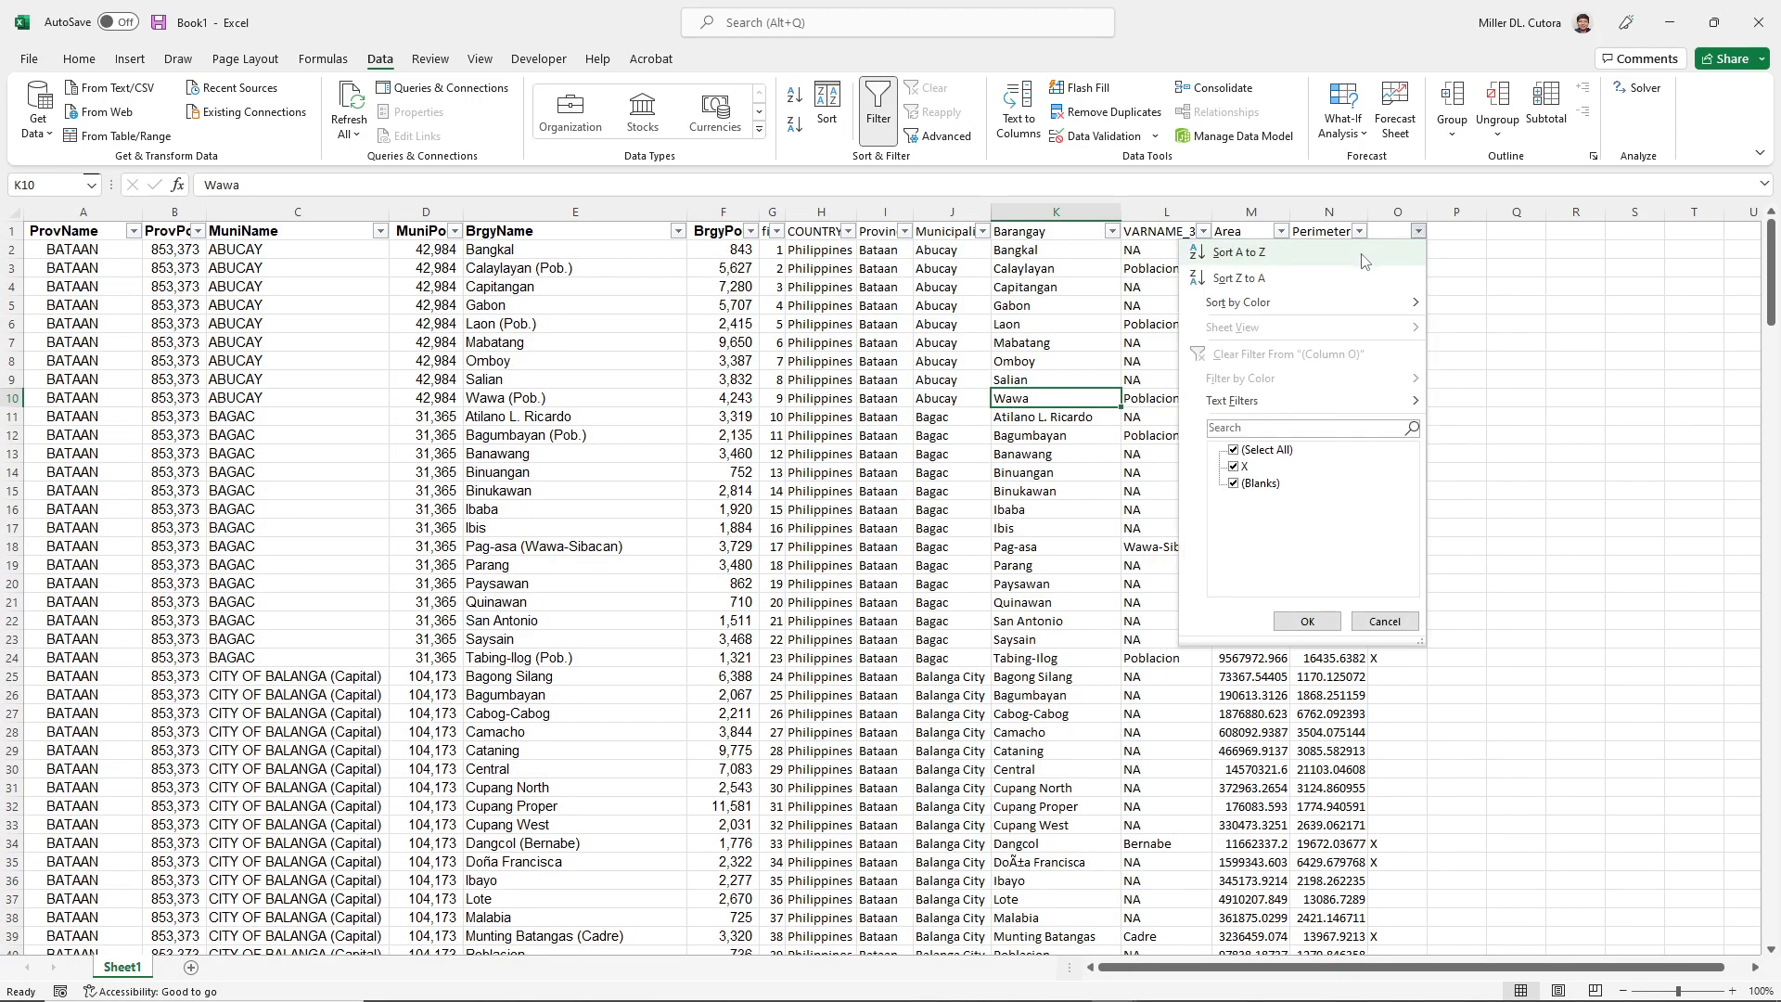
pyautogui.click(1362, 257)
pyautogui.click(1401, 232)
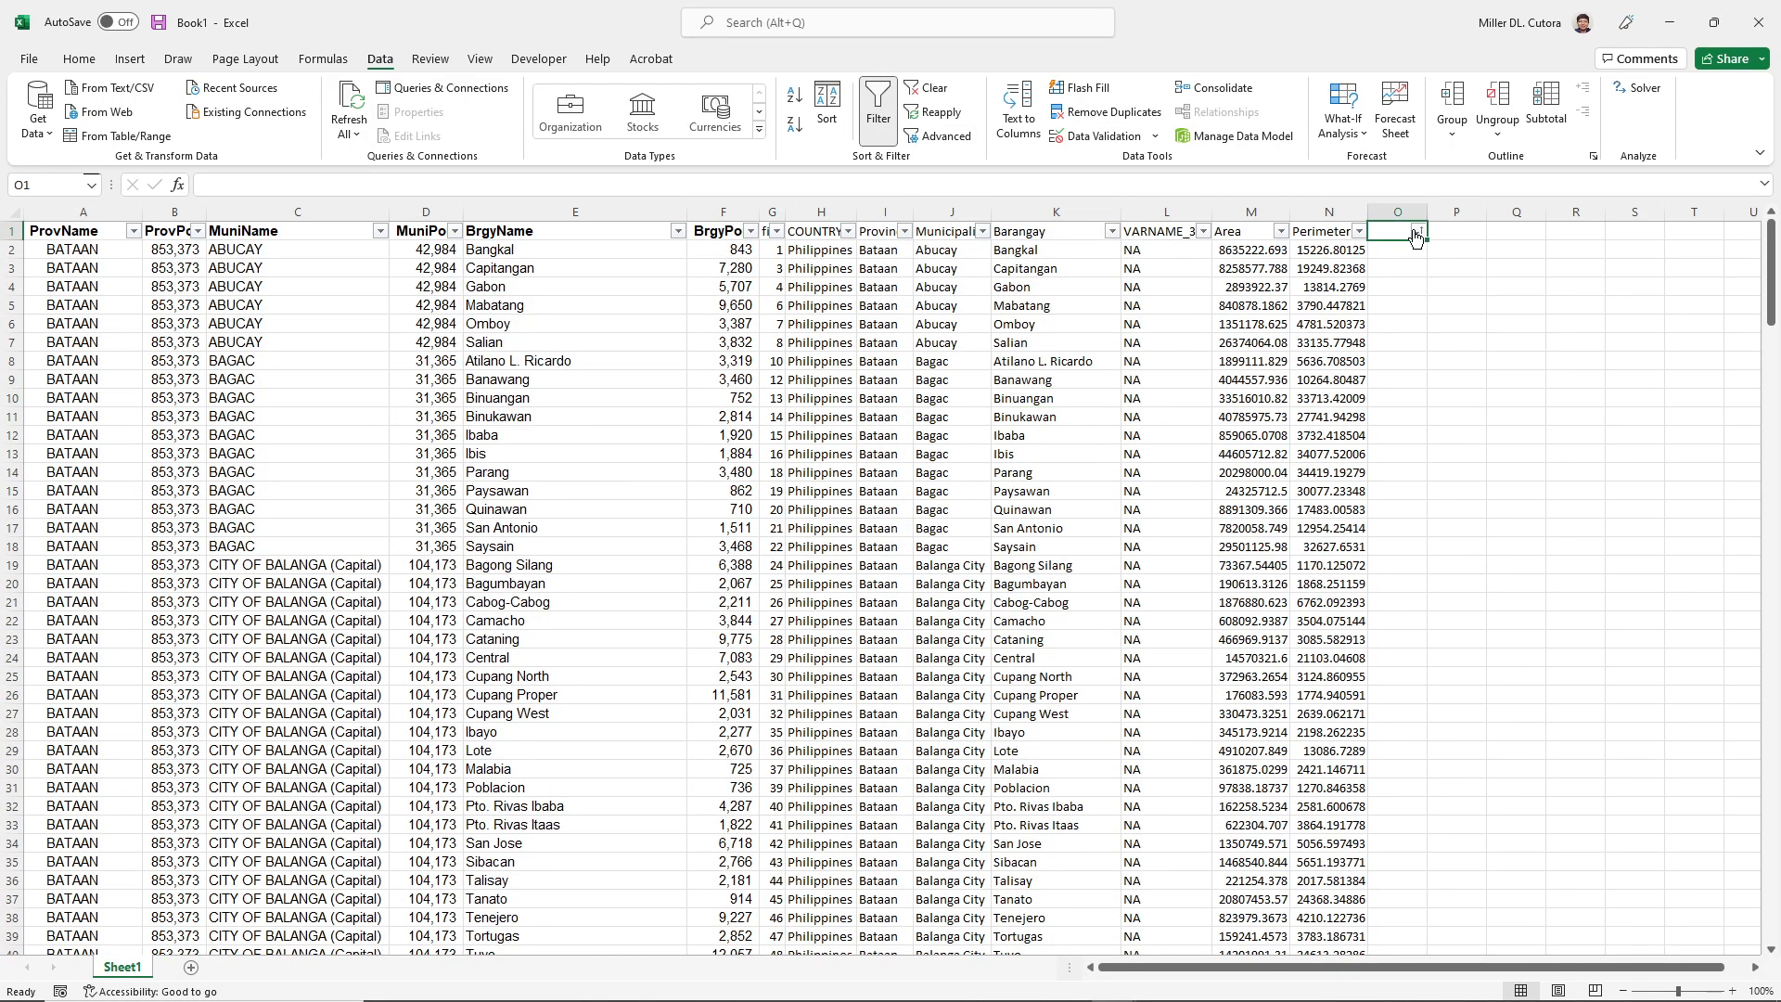
# - Sort the combined table Z to A by flag column O and select the block of X flags to review them
pyautogui.click(1418, 231)
pyautogui.click(1358, 276)
pyautogui.moveTo(1396, 250); pyautogui.dragTo(1398, 287)
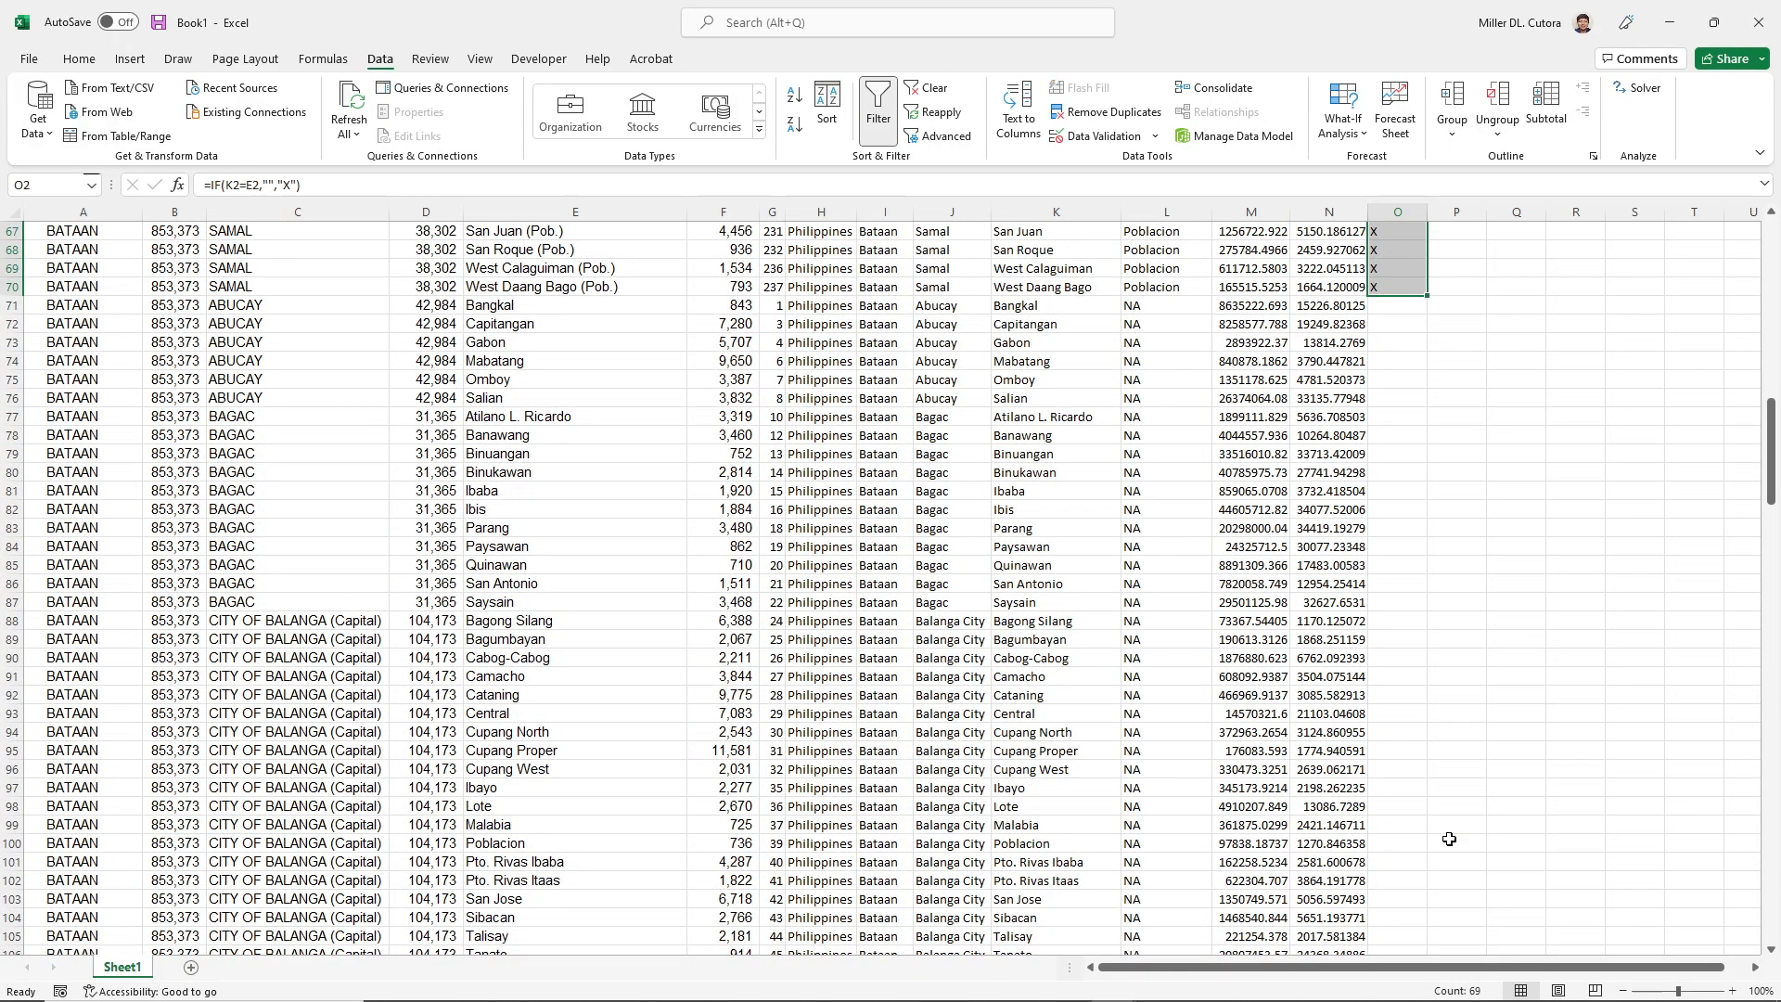
pyautogui.scroll(5, 1449, 839)
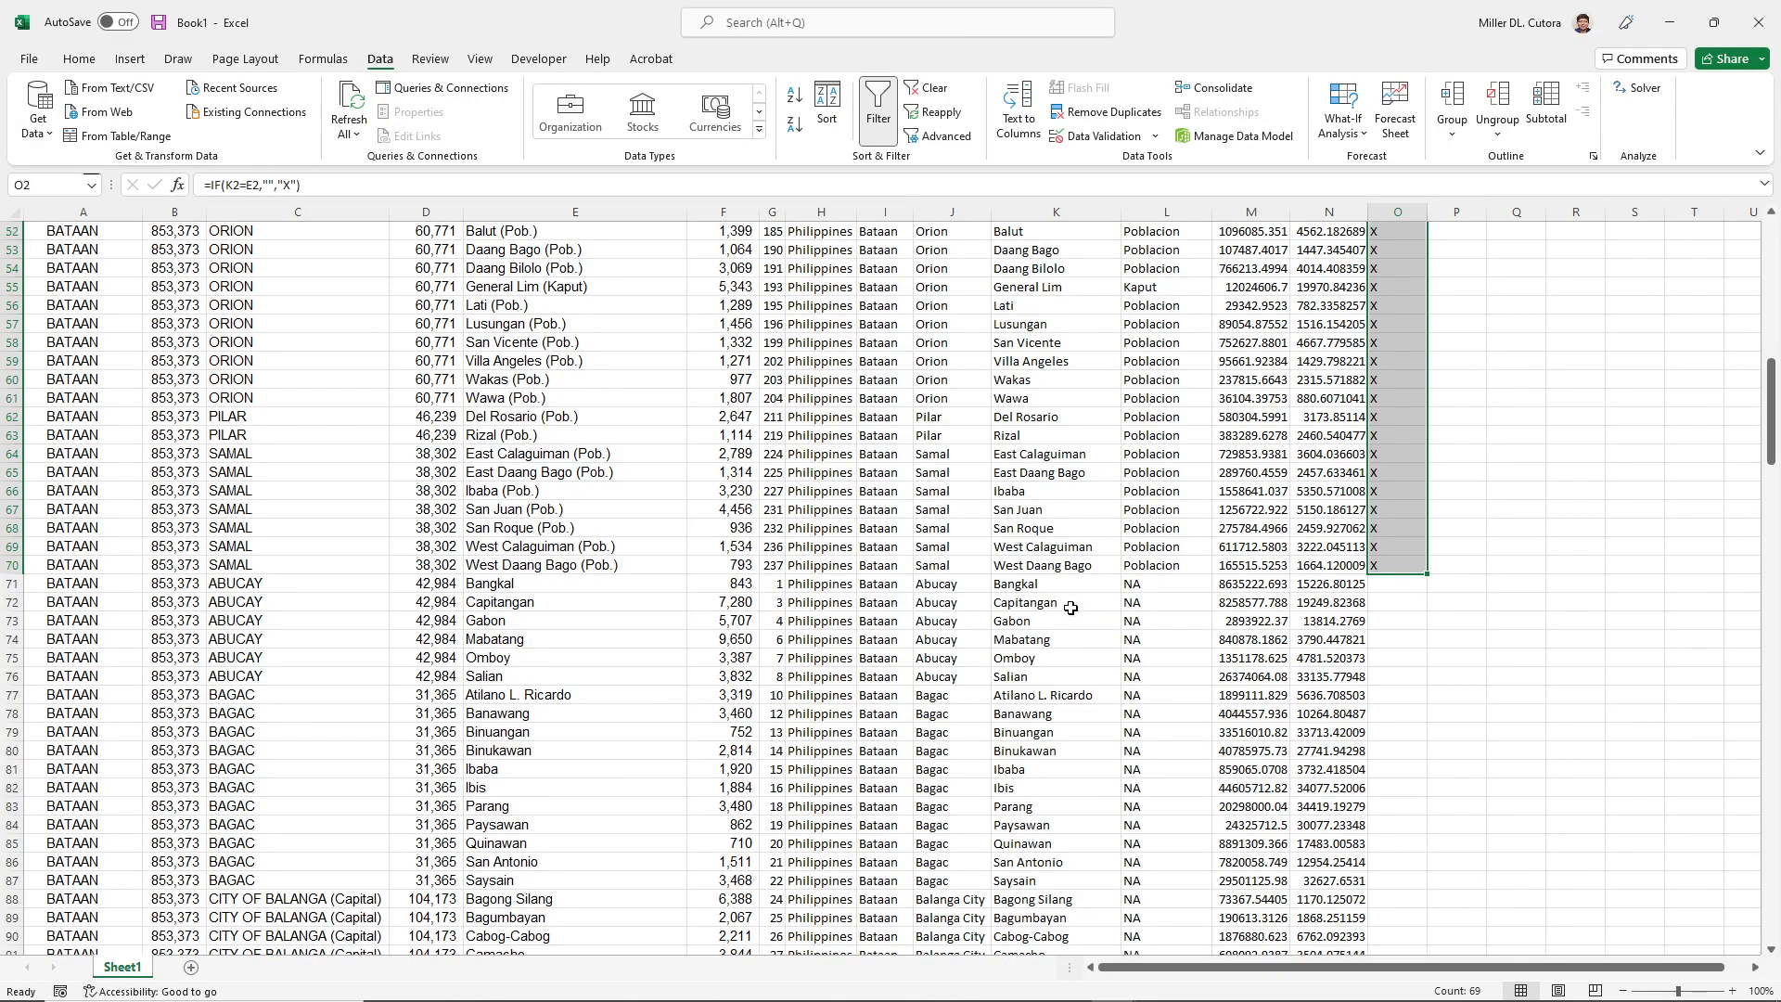
# - Review the barangay names of the X-flagged rows, comparing Santa Isabel (Tabacan) in row 24 with its VARNAME_3 entry
pyautogui.scroll(2, 562, 585)
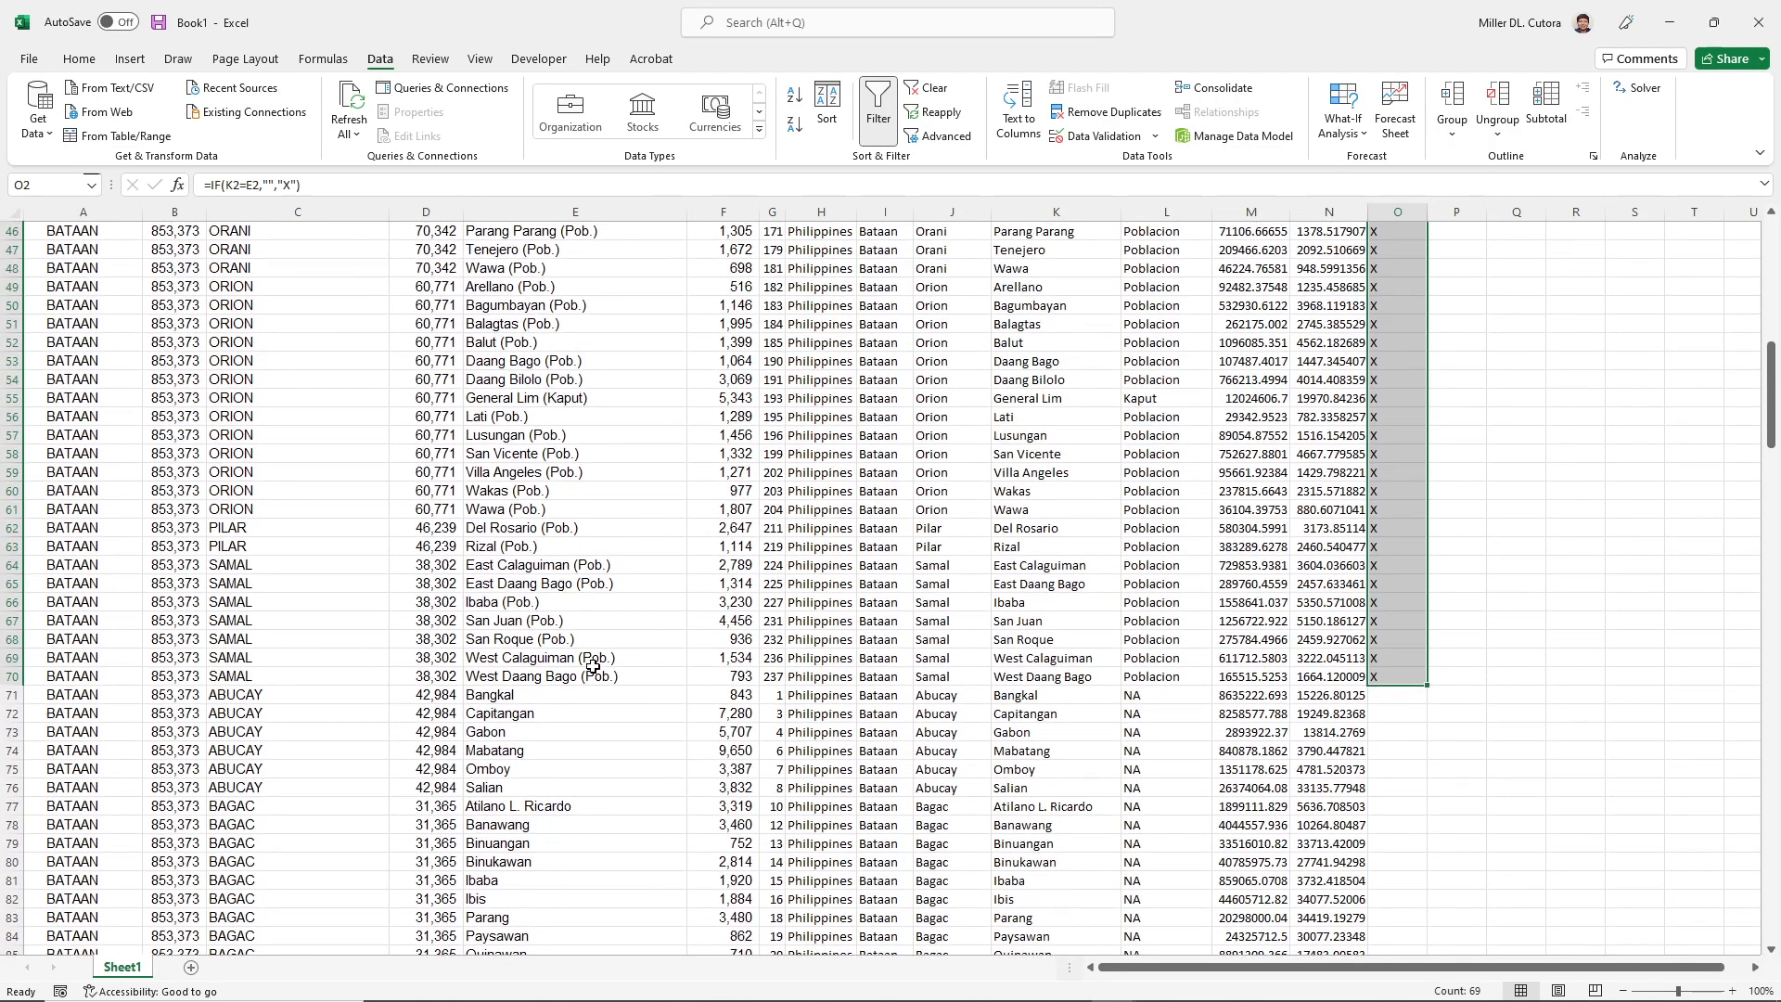
pyautogui.moveTo(594, 675); pyautogui.dragTo(600, 268)
pyautogui.scroll(4, 602, 491)
pyautogui.scroll(10, 672, 428)
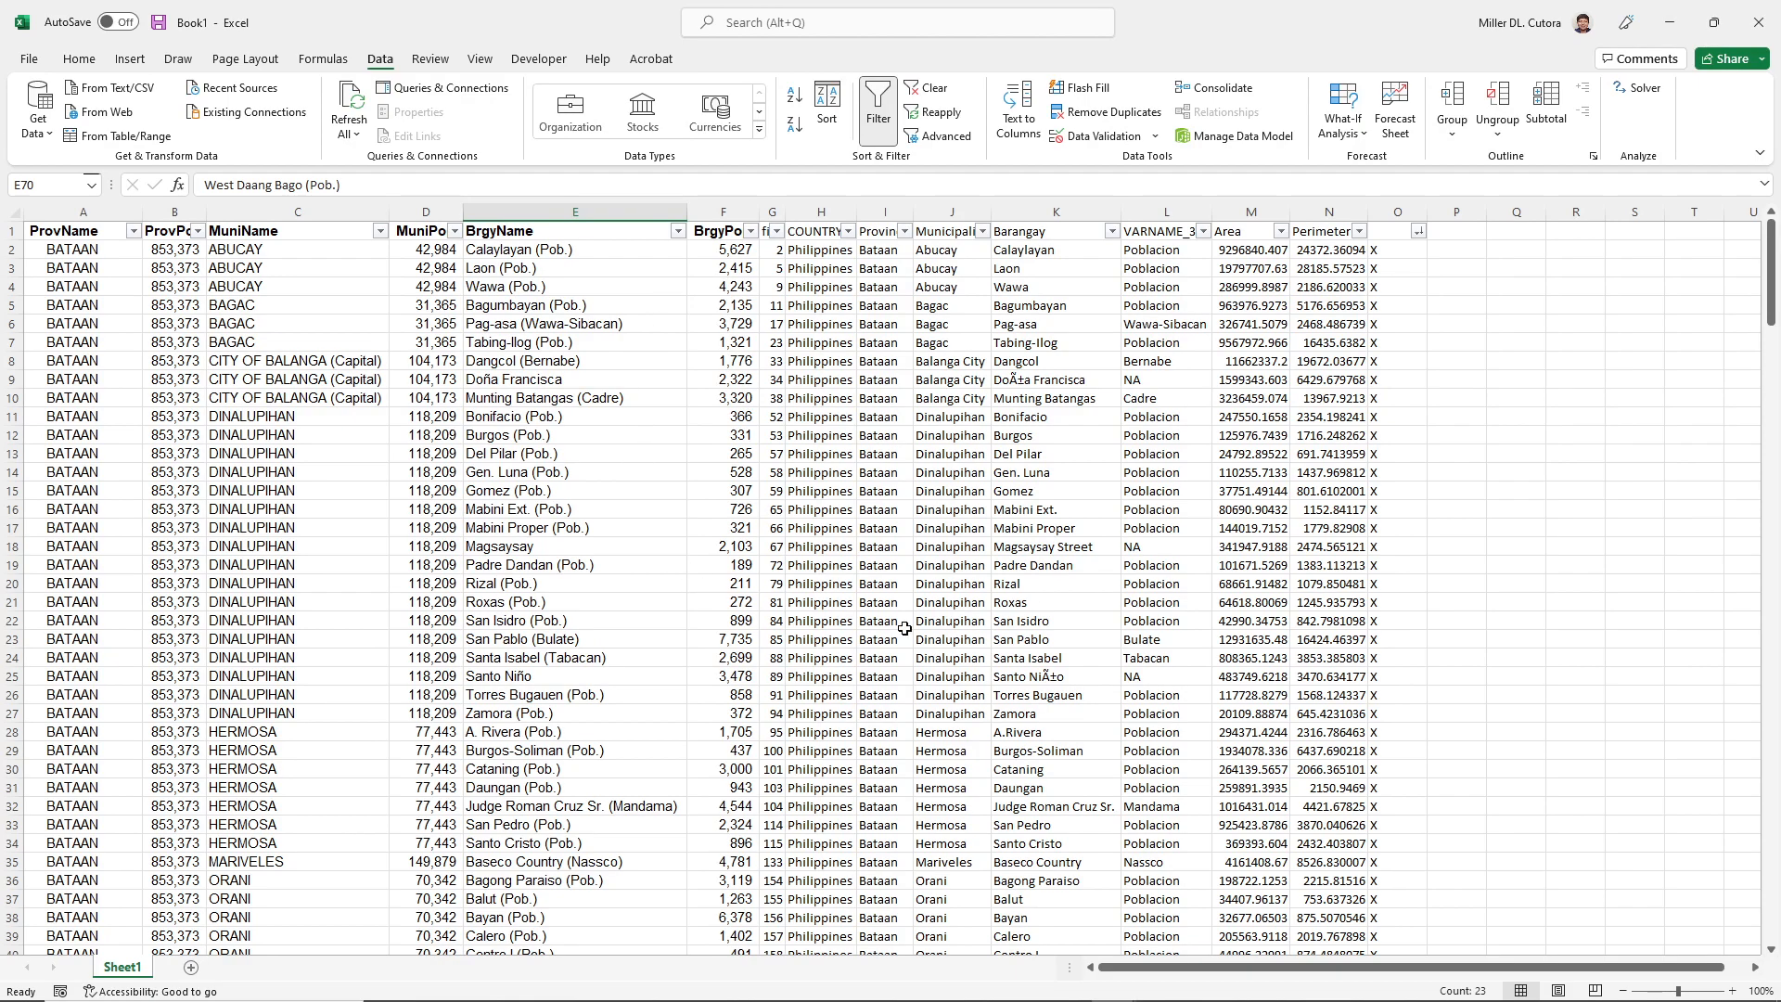
pyautogui.click(534, 656)
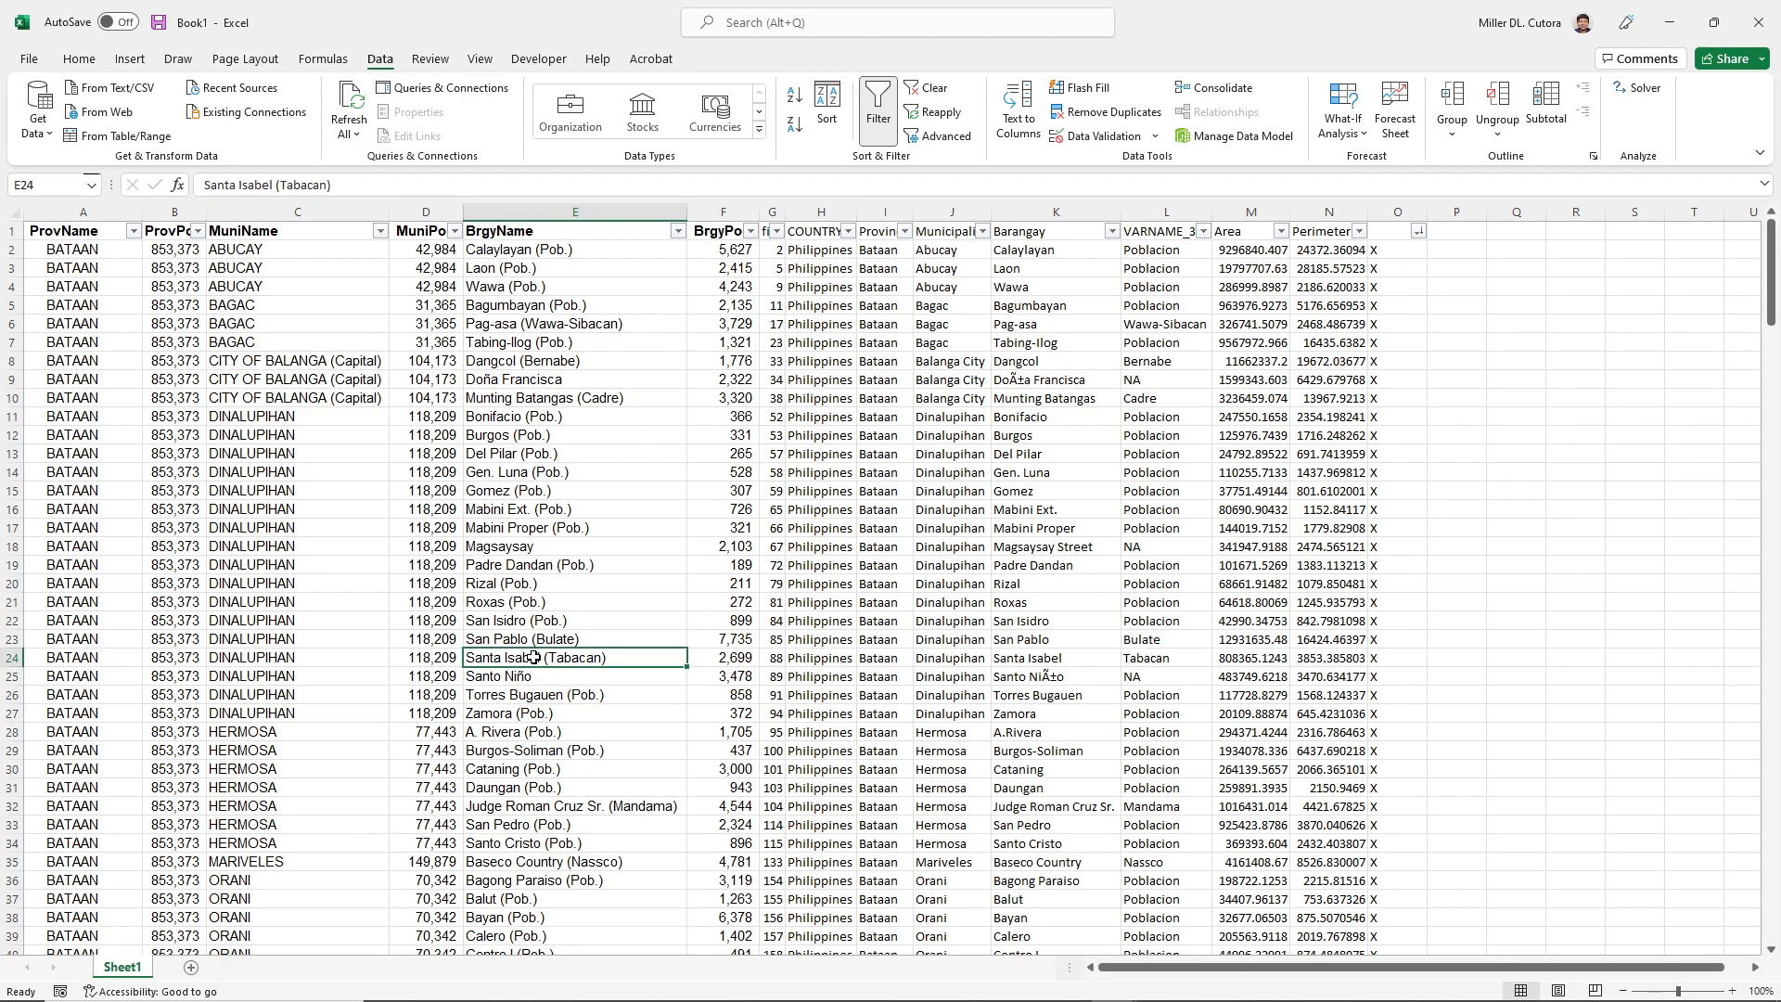
pyautogui.click(1141, 660)
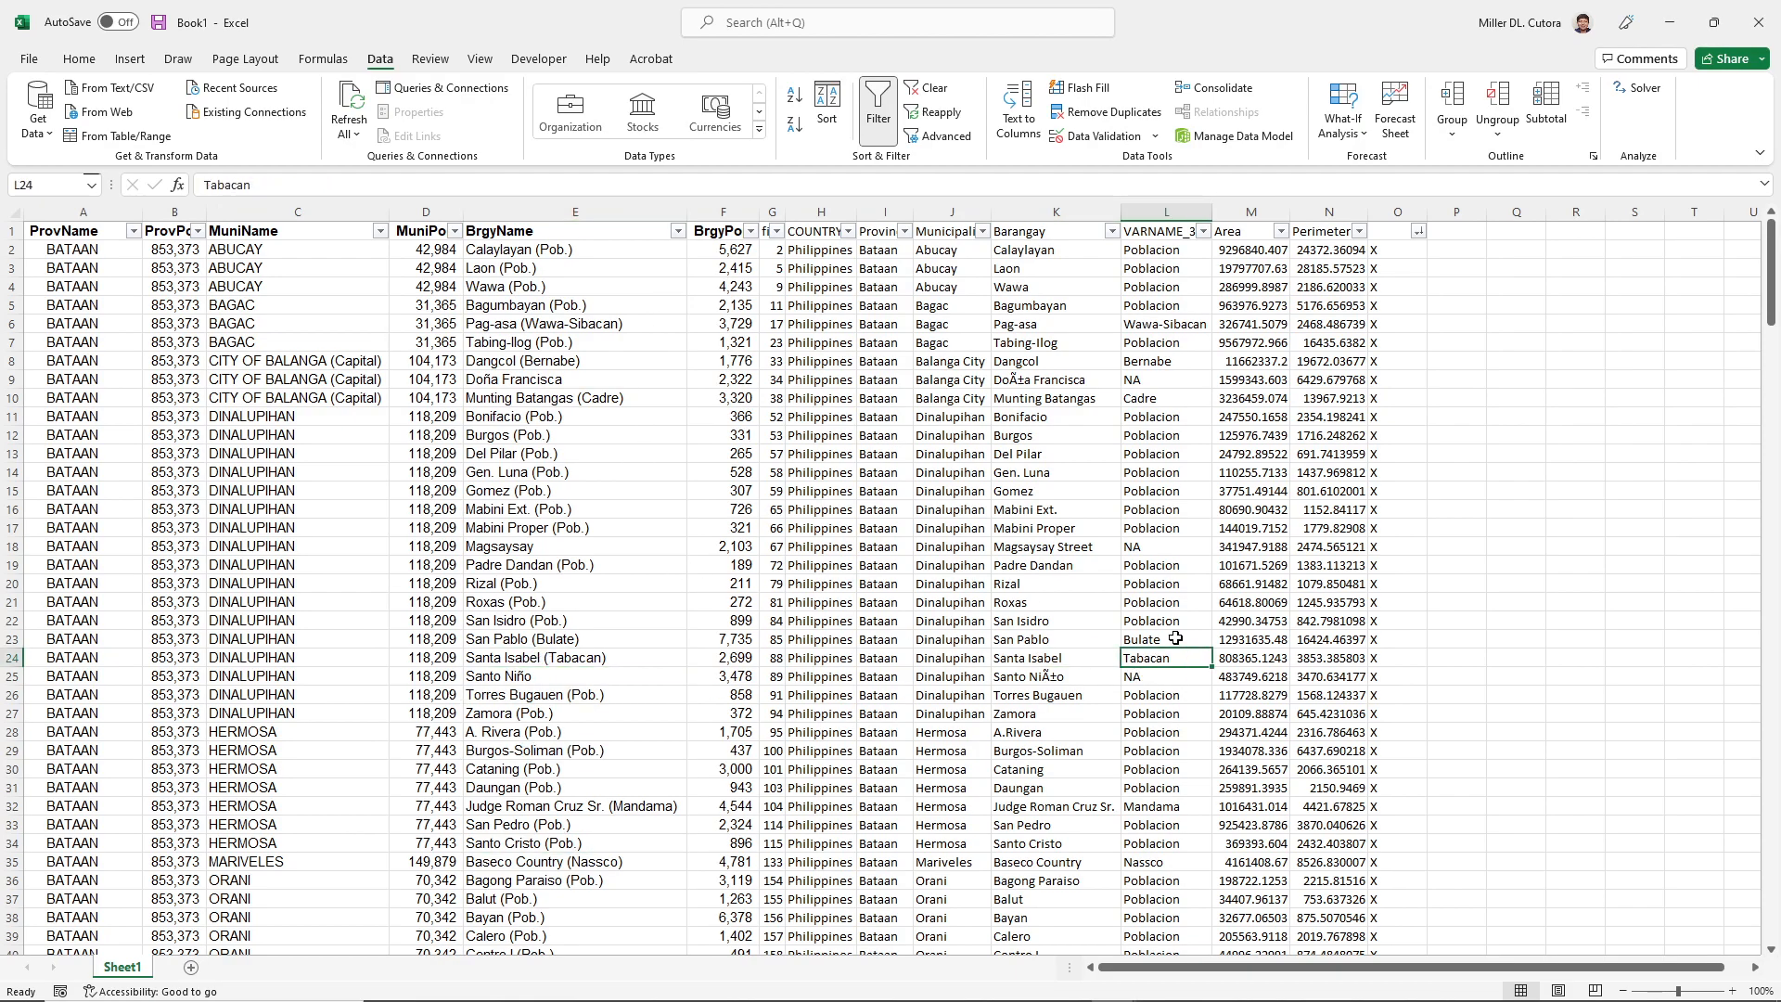
# - Compare the spelling of Santo Niño in row 25 between the BrgyName and Barangay columns
pyautogui.click(575, 680)
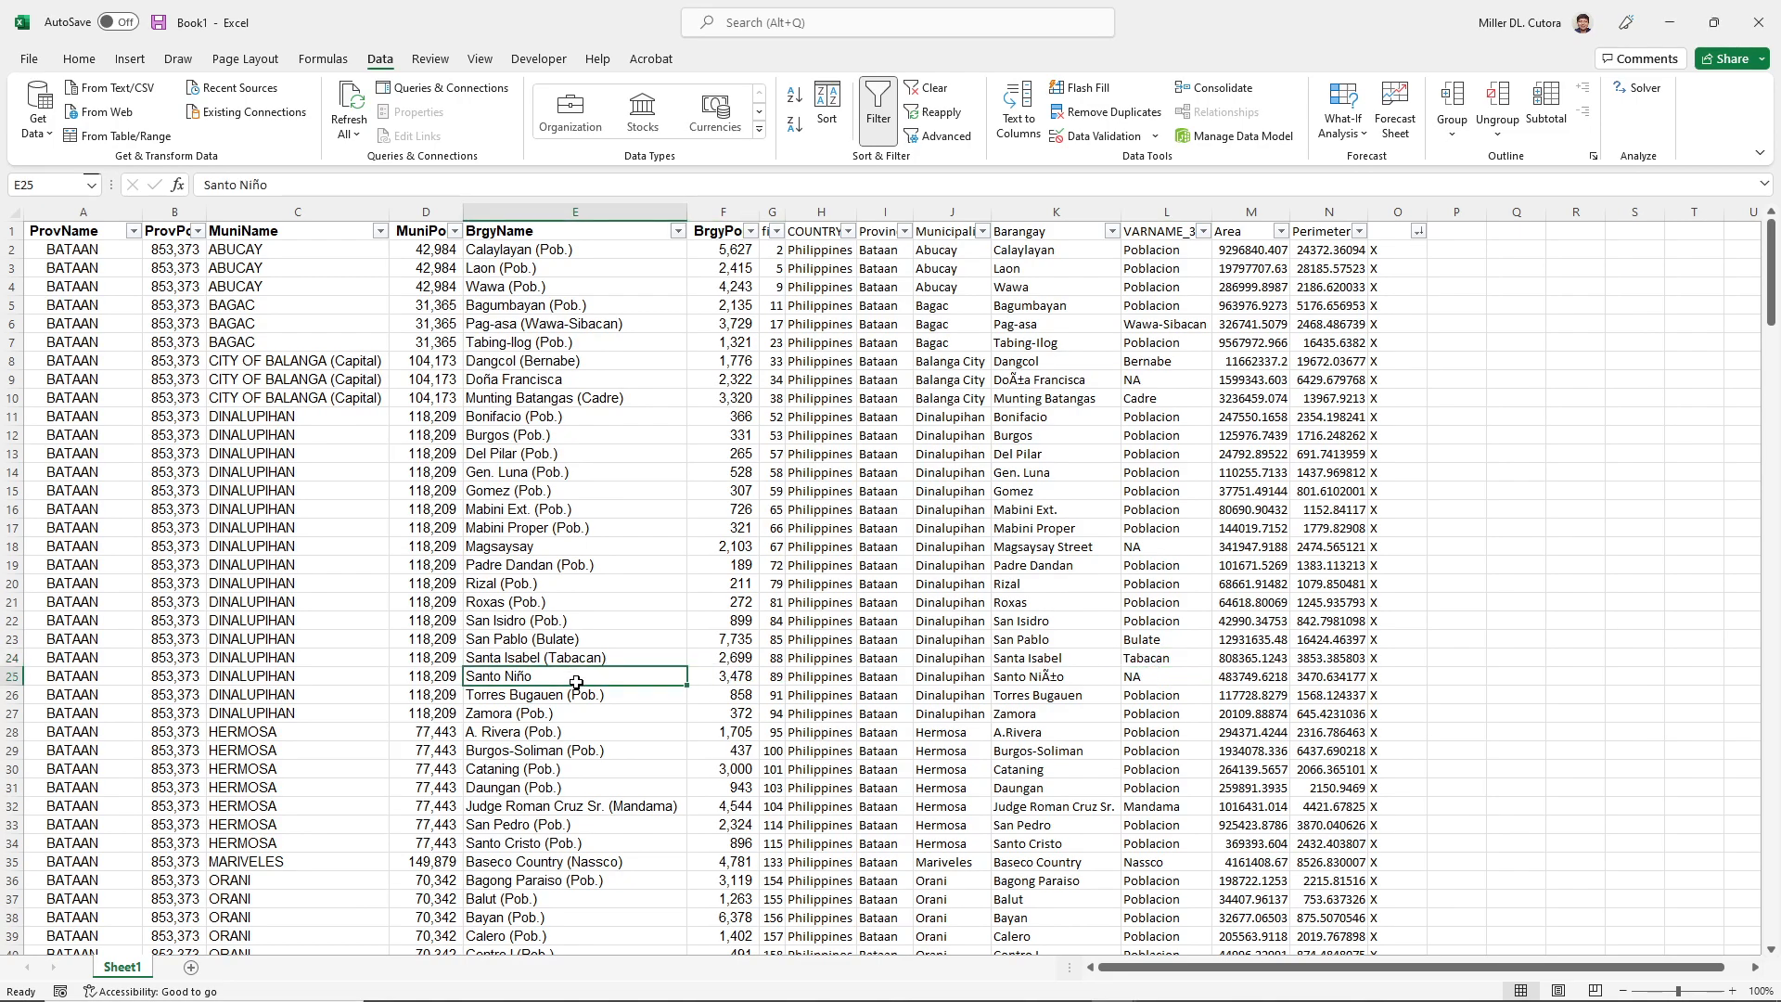
pyautogui.click(1051, 695)
pyautogui.click(1051, 676)
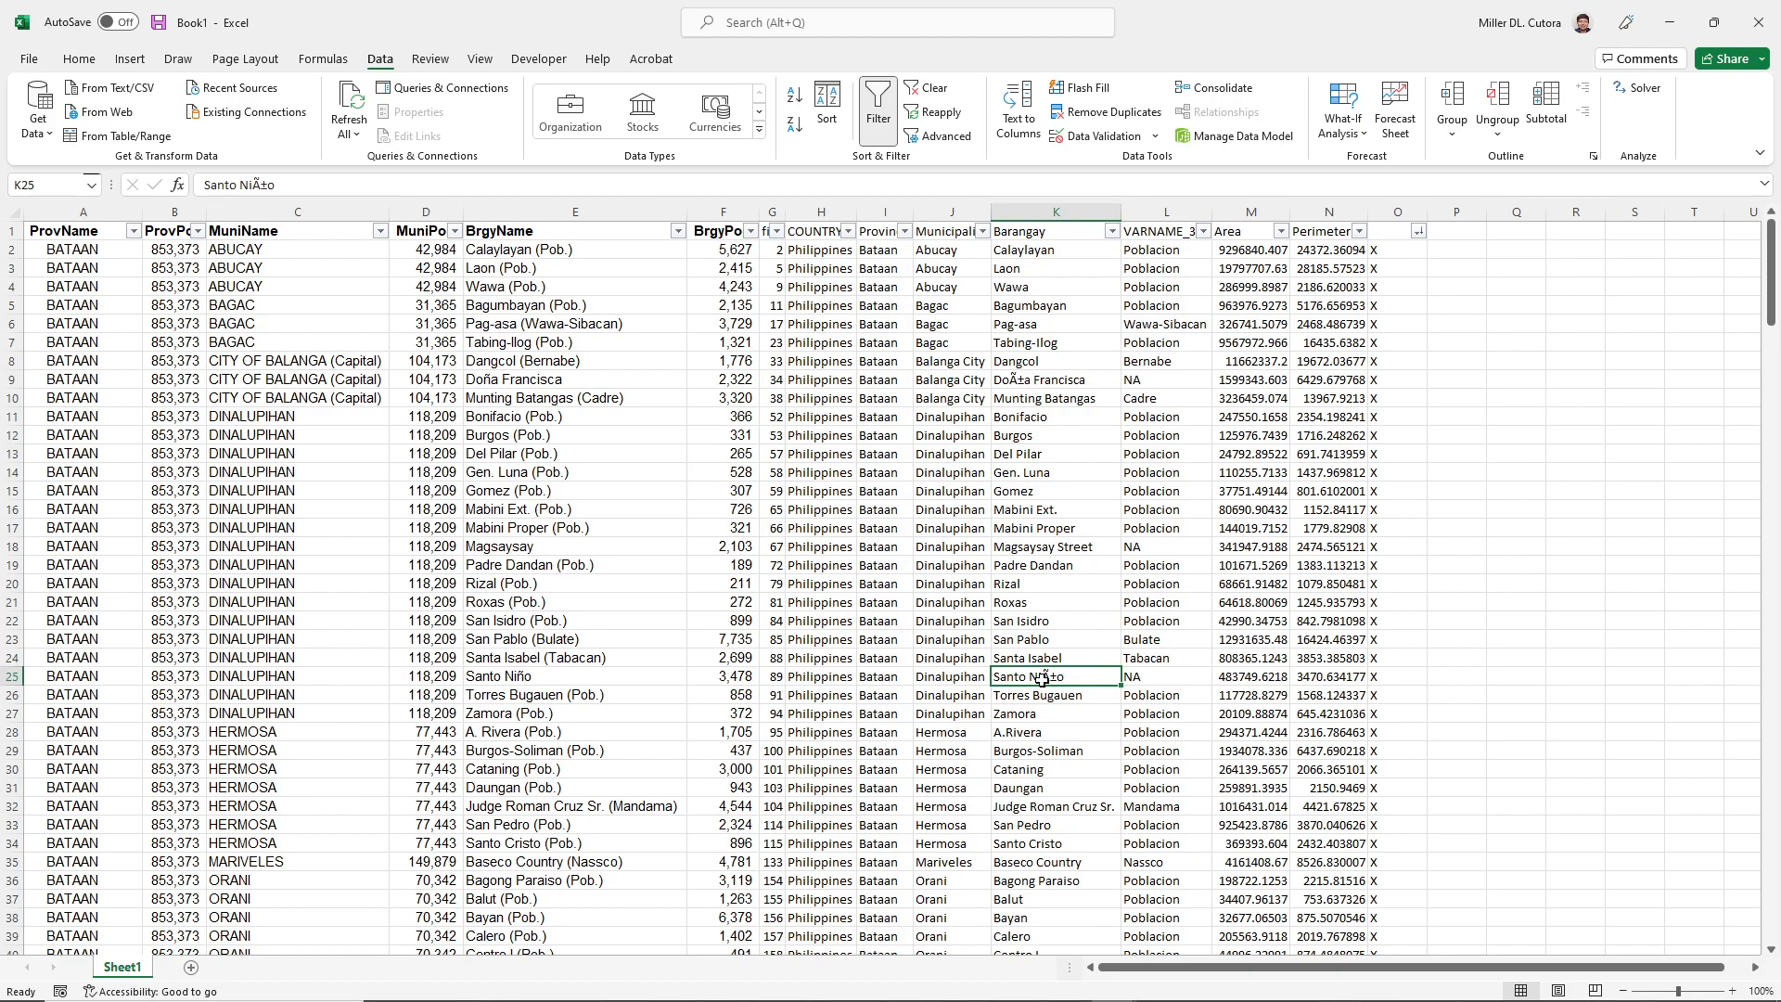
pyautogui.click(656, 660)
pyautogui.click(660, 676)
pyautogui.click(1048, 678)
# - Switch to QGIS, open the Bataan layer's attribute table and sort it by the Barangay field
pyautogui.hotkey('alt', 'Tab')
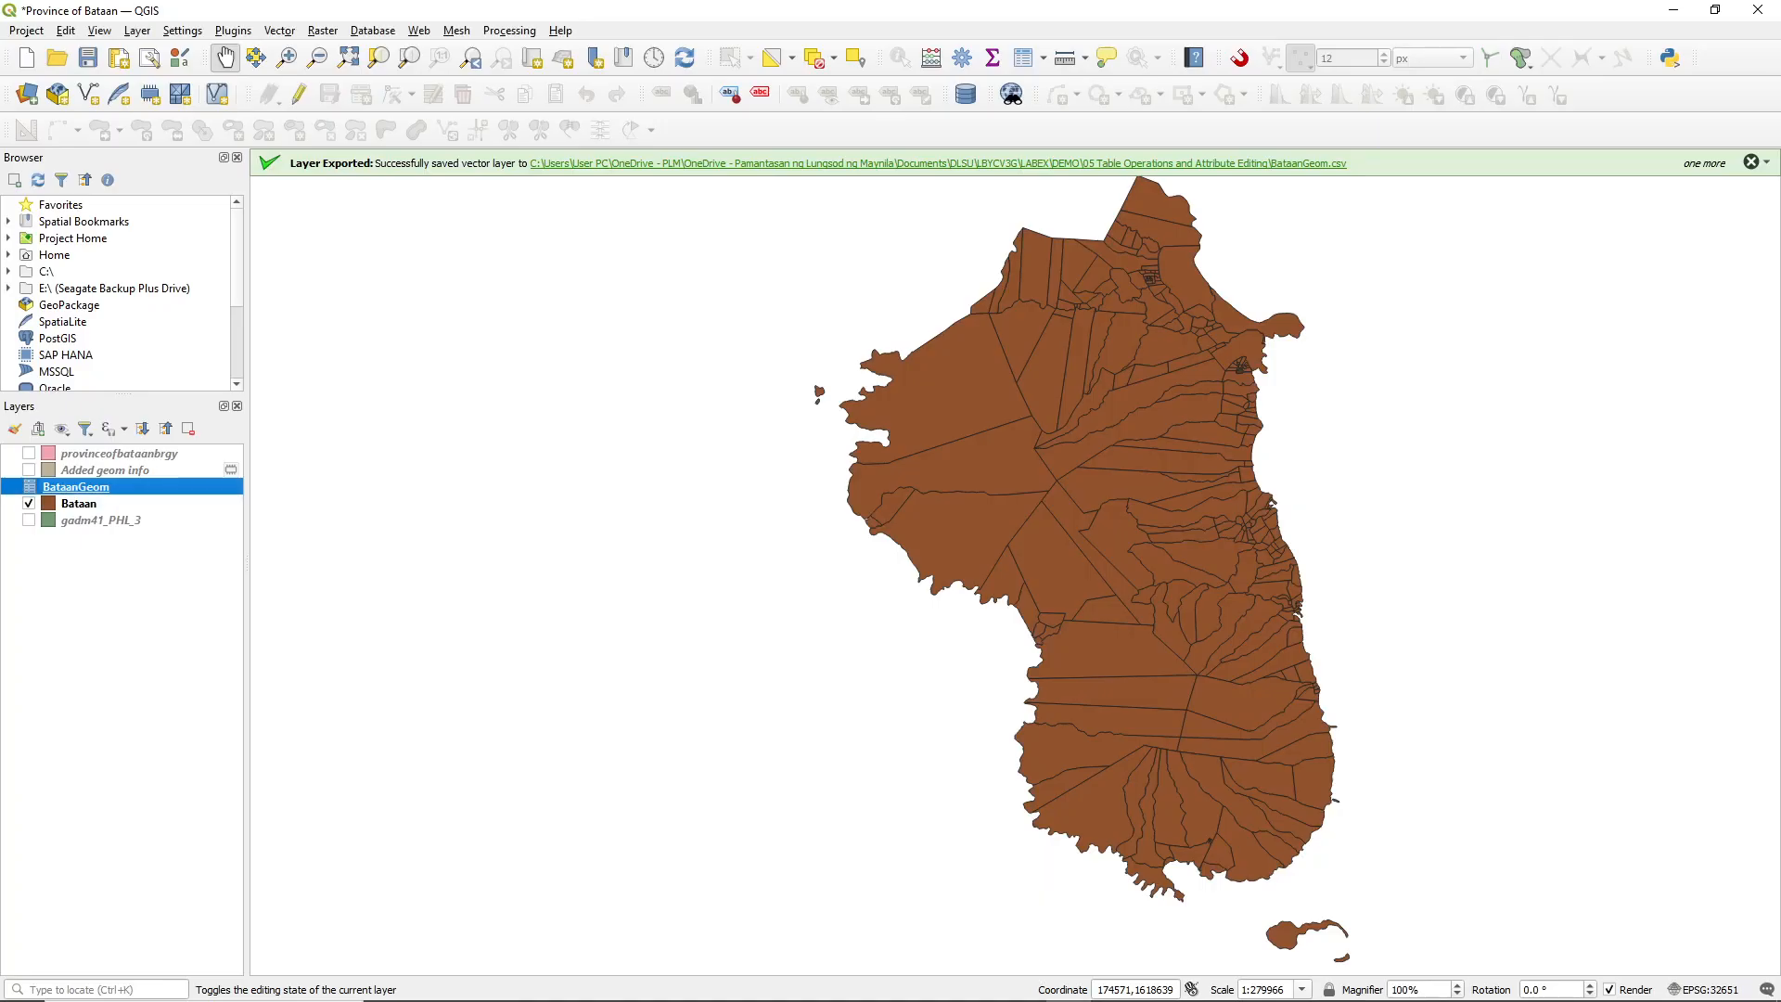
pyautogui.click(78, 506)
pyautogui.press('F6')
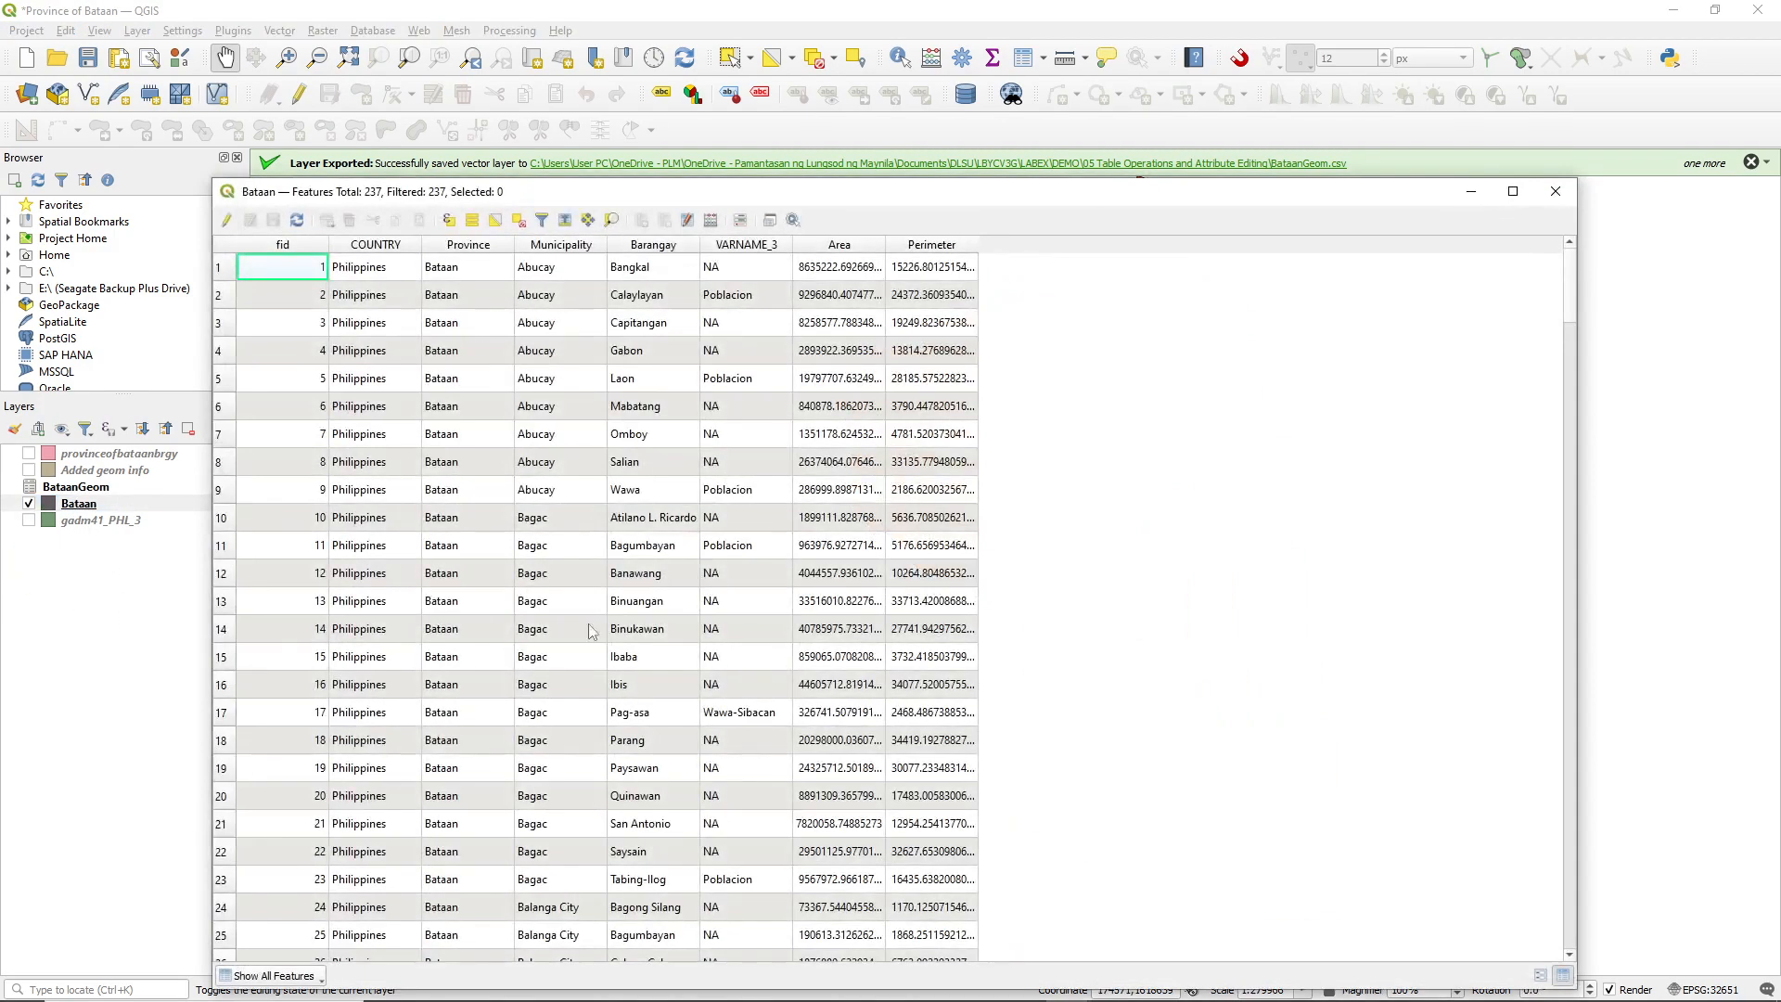
pyautogui.scroll(-2, 692, 594)
pyautogui.scroll(2, 692, 595)
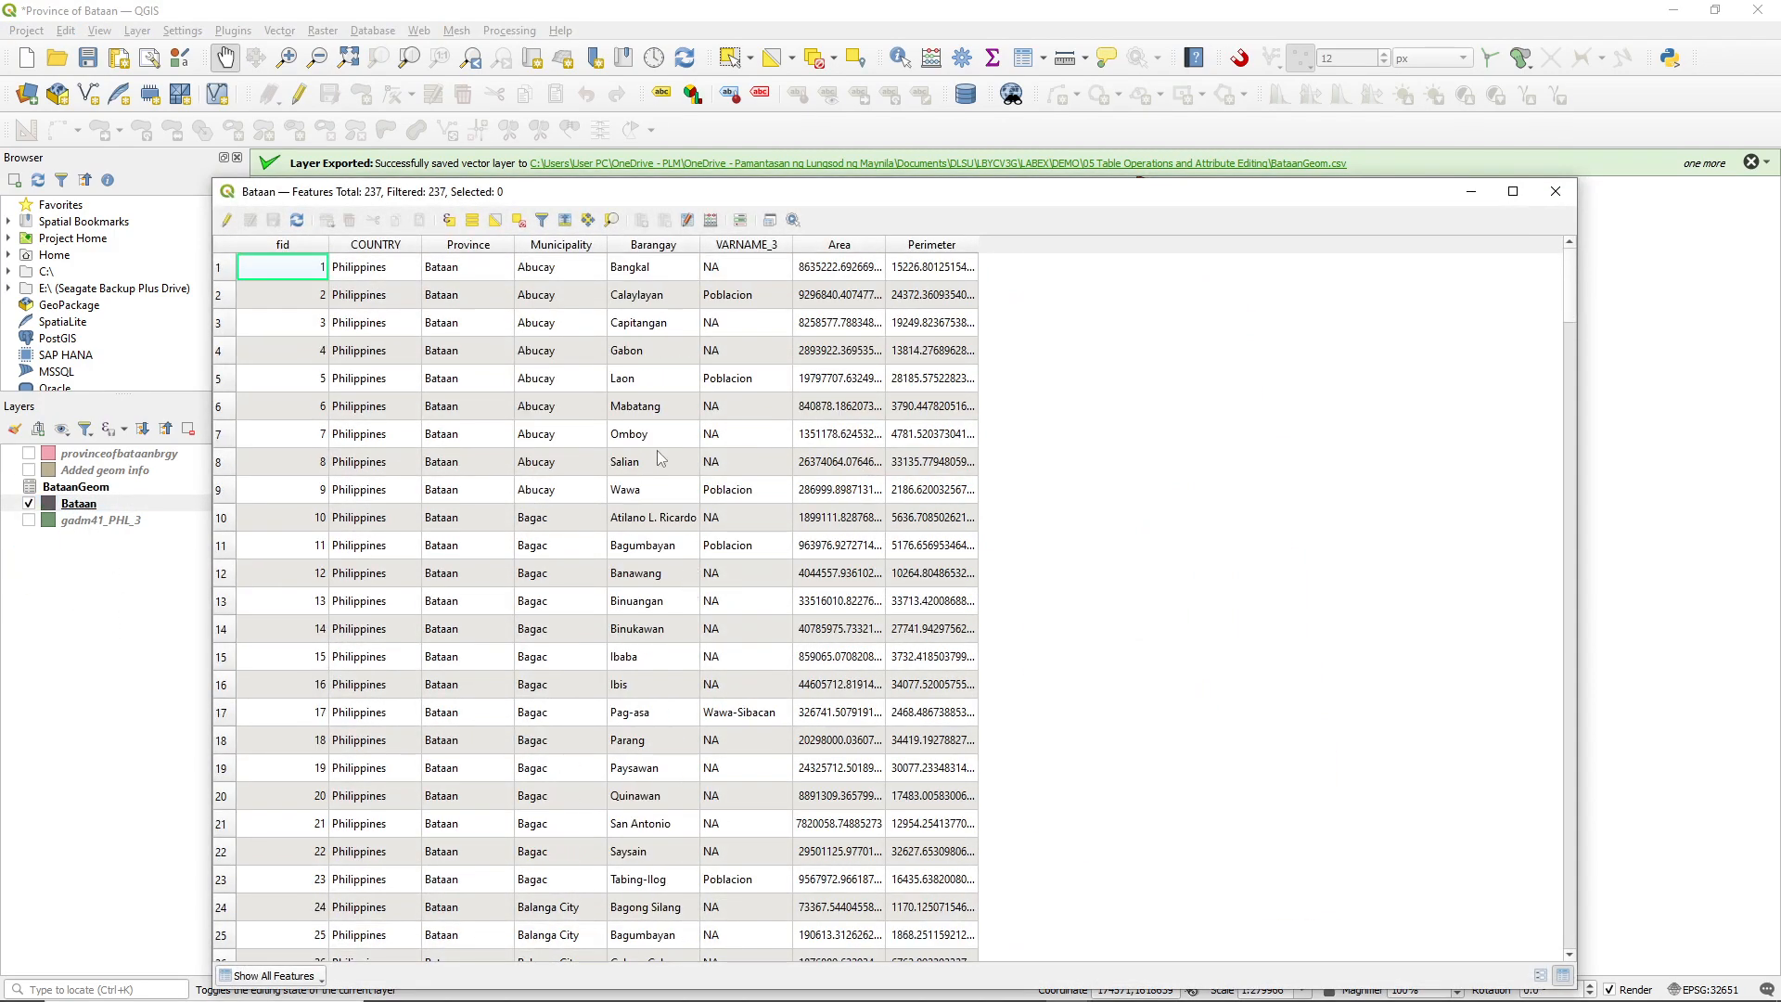
pyautogui.click(660, 245)
# - Find Santo Niño in the Bataan attribute table's Barangay field to check how its name is spelled
pyautogui.scroll(-20, 678, 489)
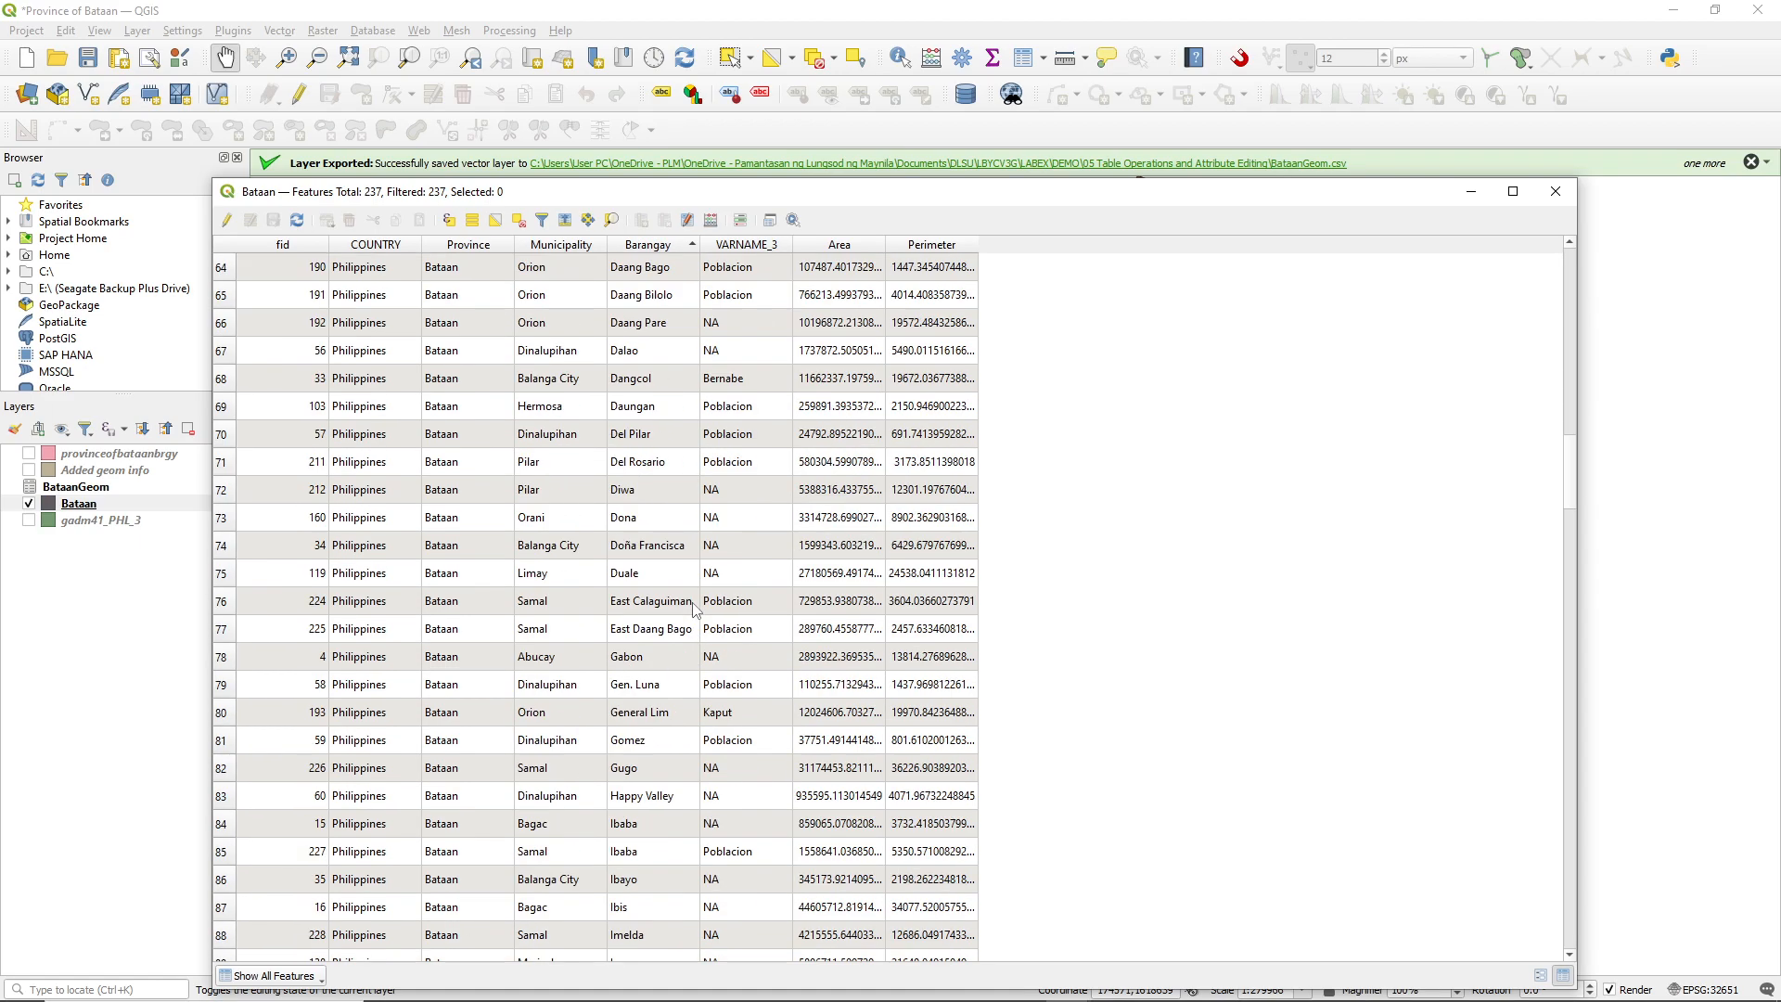
pyautogui.scroll(-20, 677, 630)
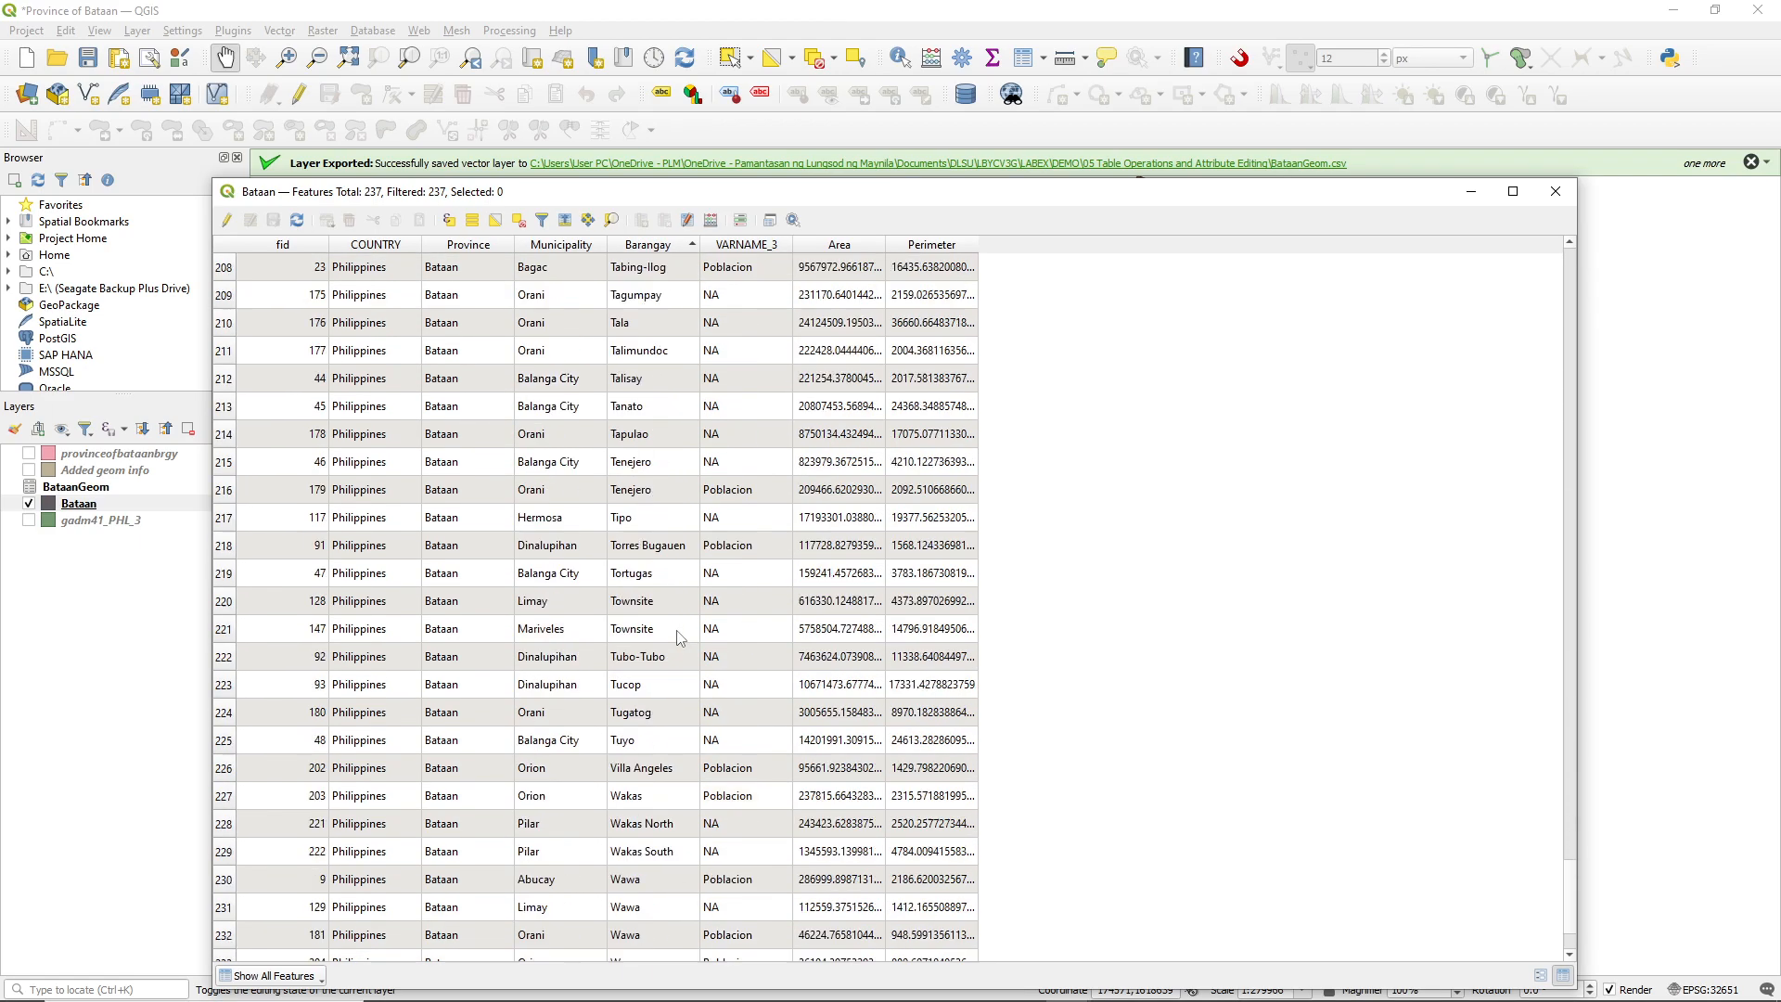
pyautogui.scroll(12, 688, 642)
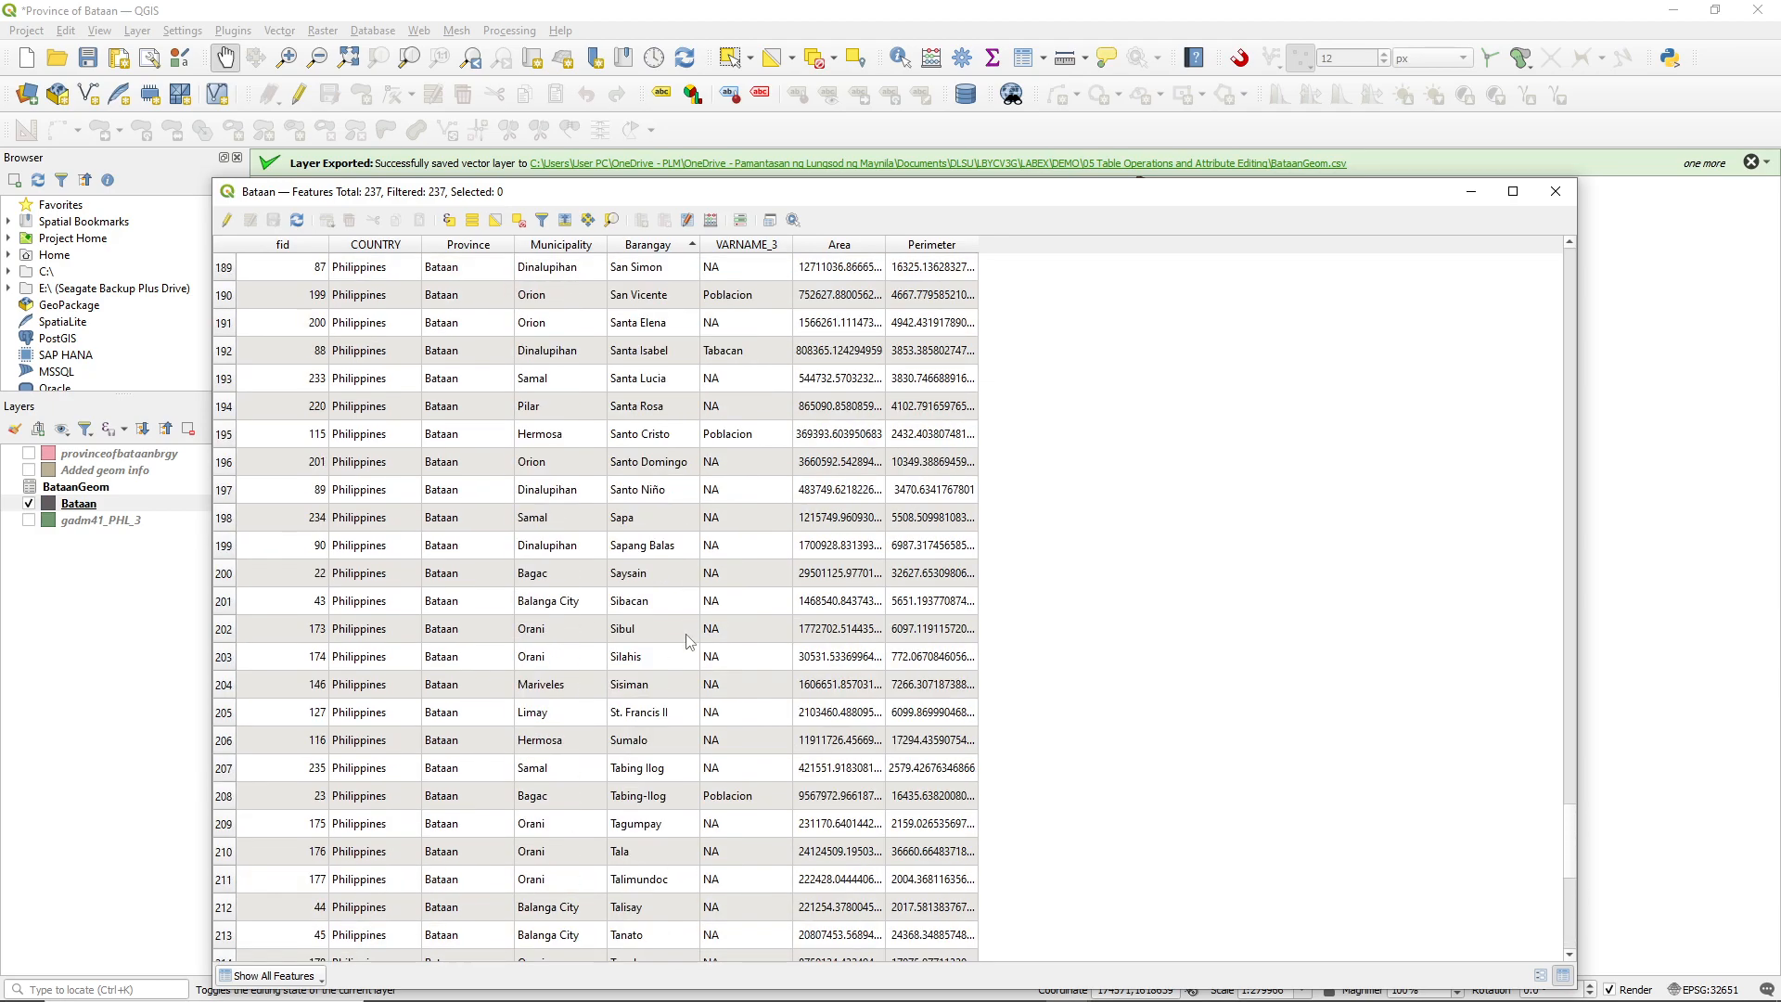
pyautogui.scroll(9, 688, 642)
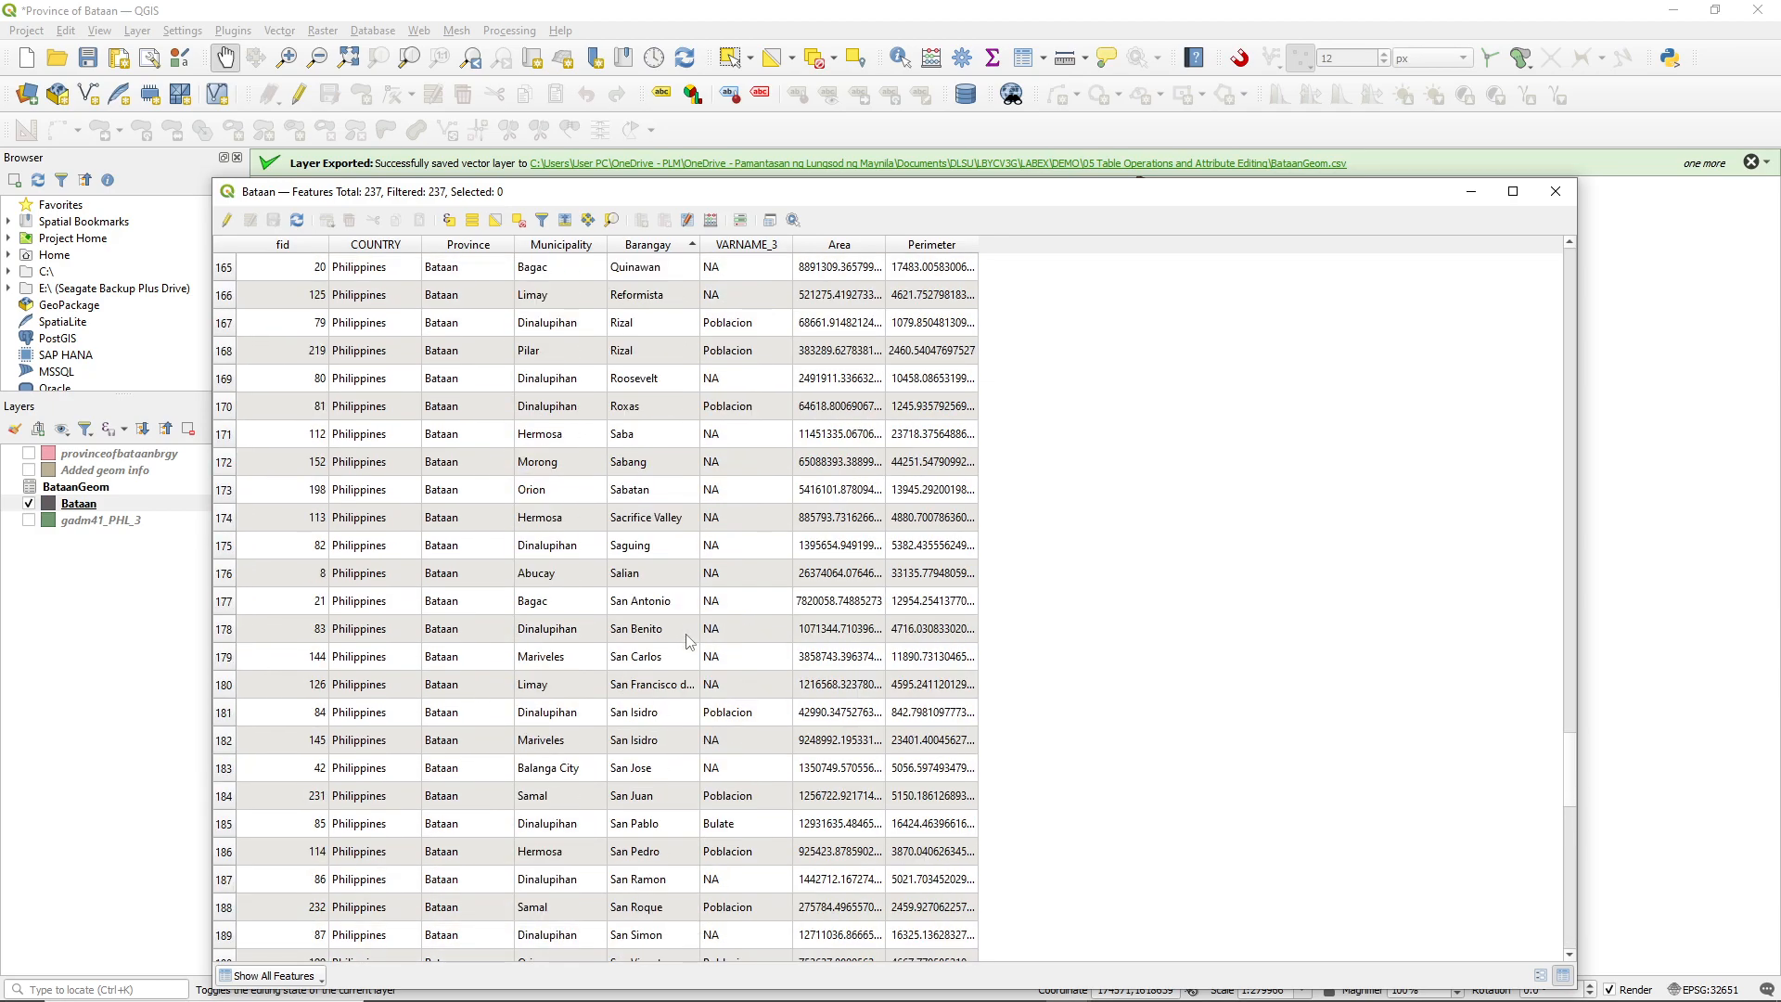
pyautogui.scroll(3, 688, 642)
pyautogui.scroll(-6, 688, 642)
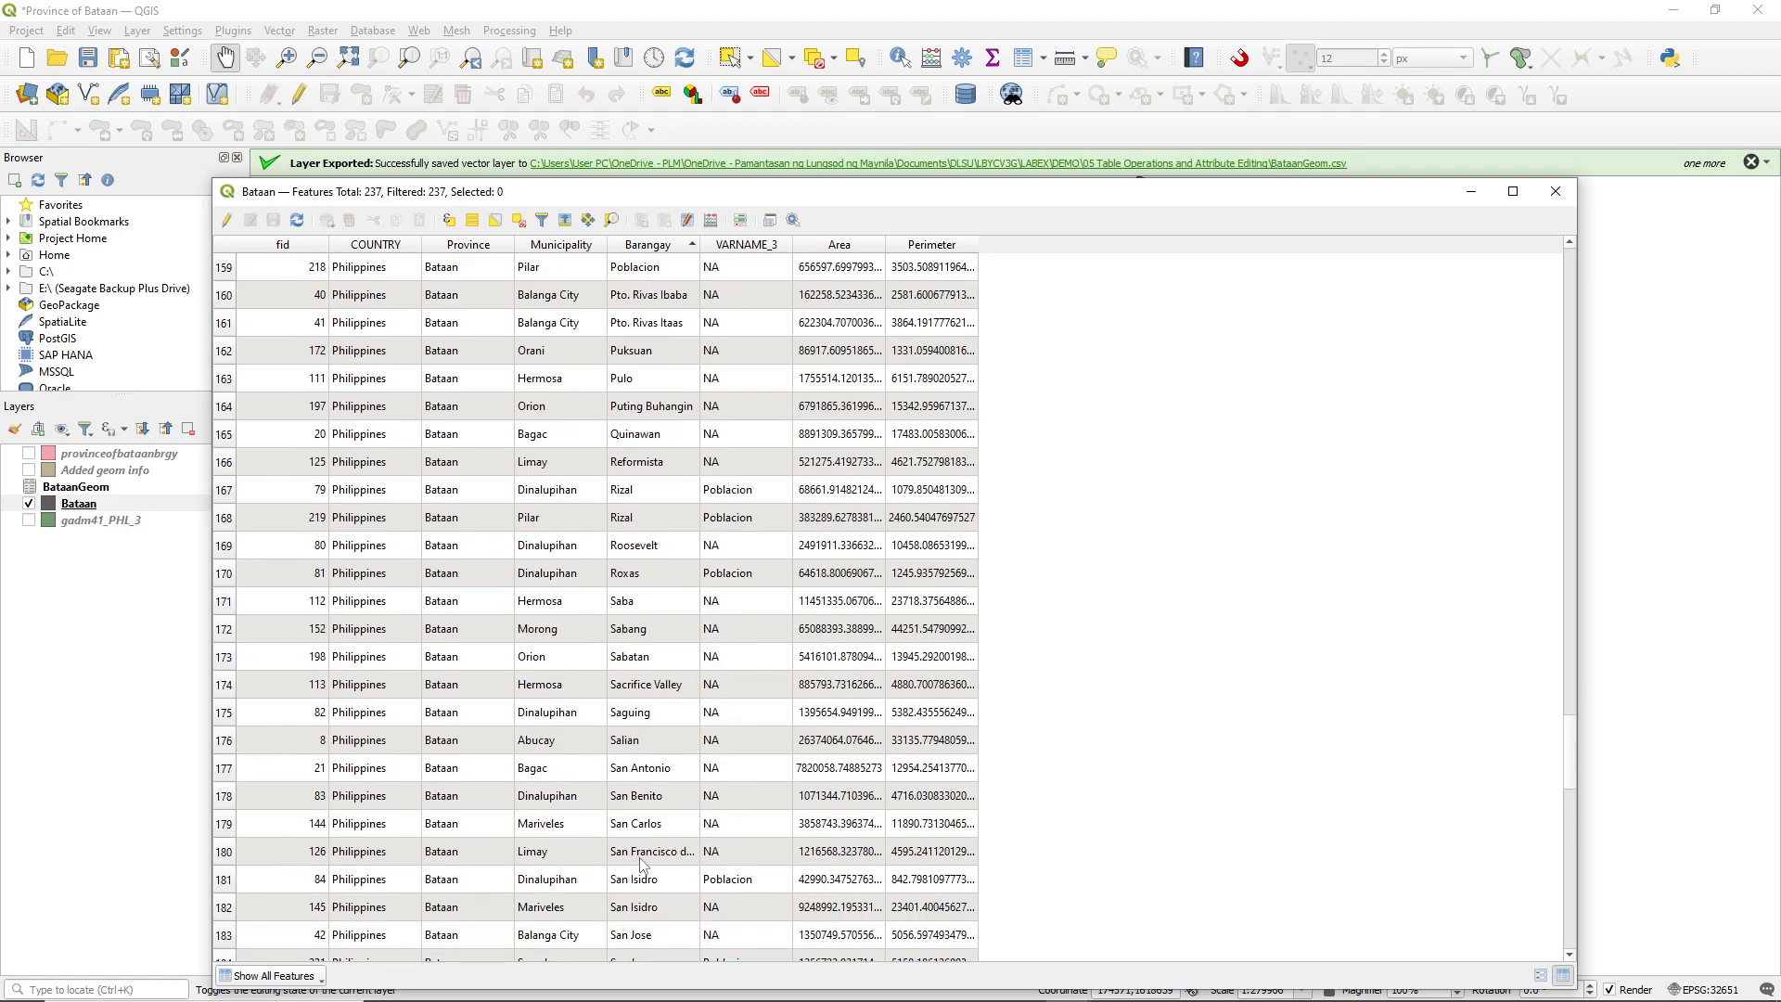
pyautogui.click(646, 805)
pyautogui.scroll(-3, 654, 796)
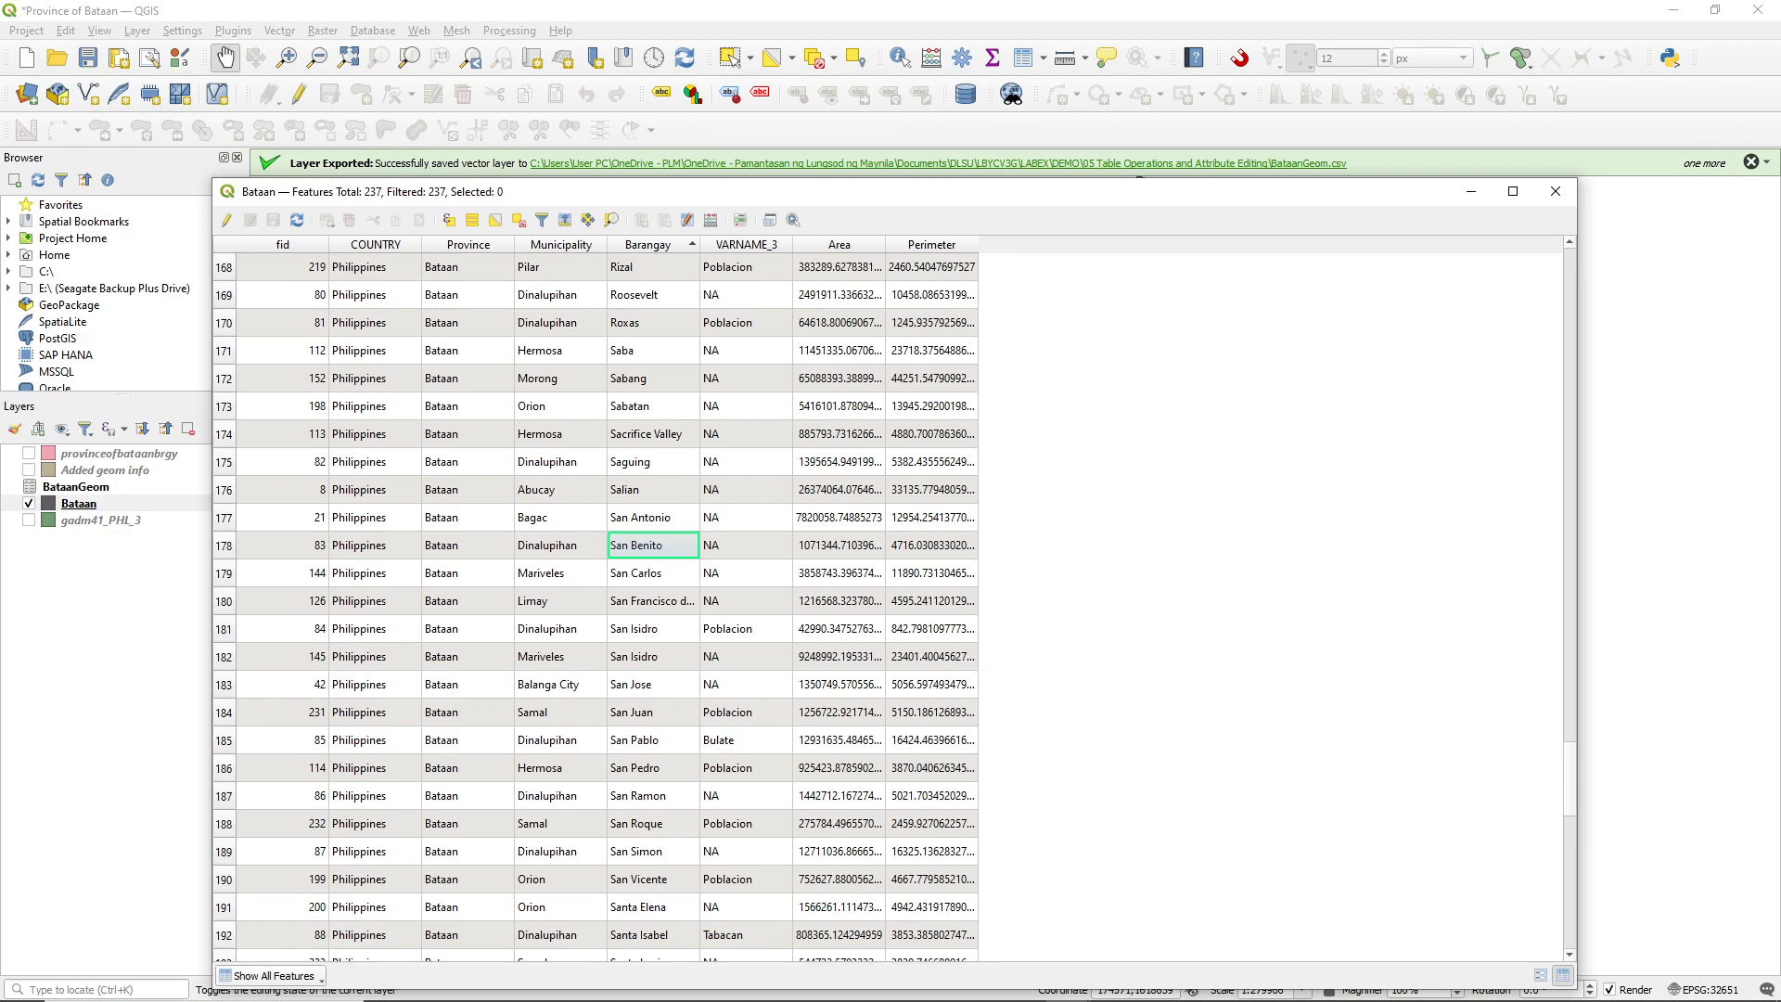
pyautogui.hotkey('alt', 'Tab')
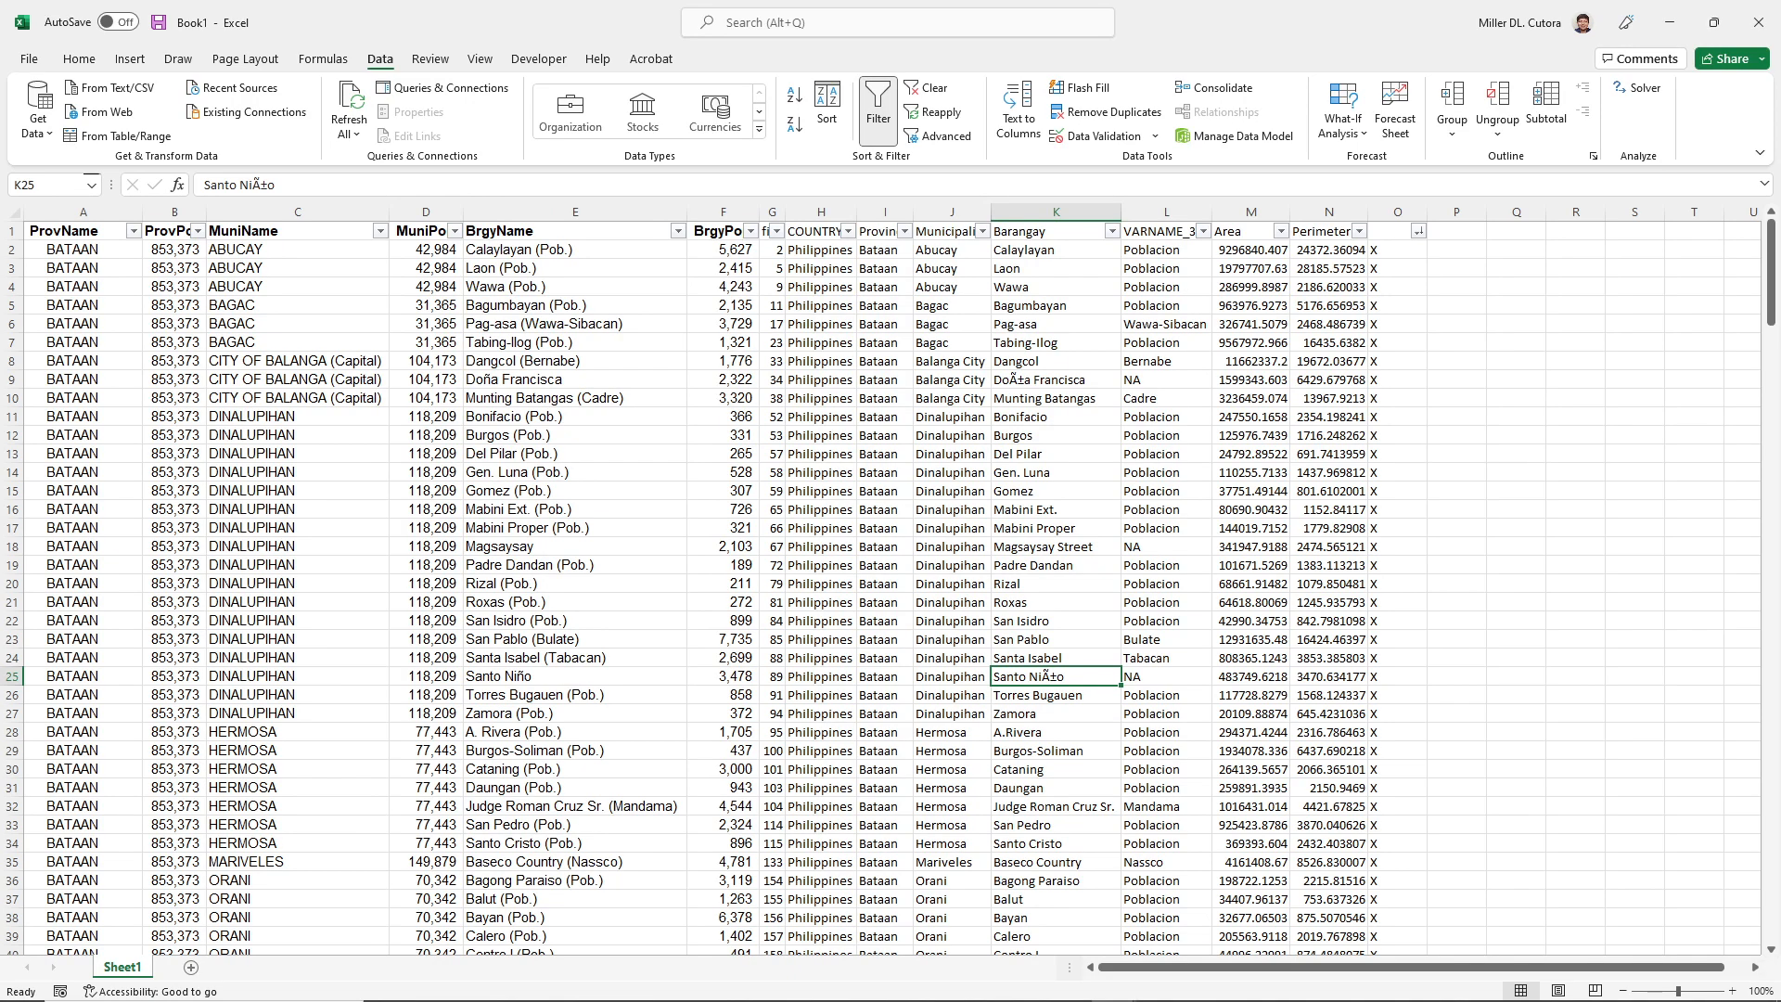
pyautogui.hotkey('alt', 'Tab')
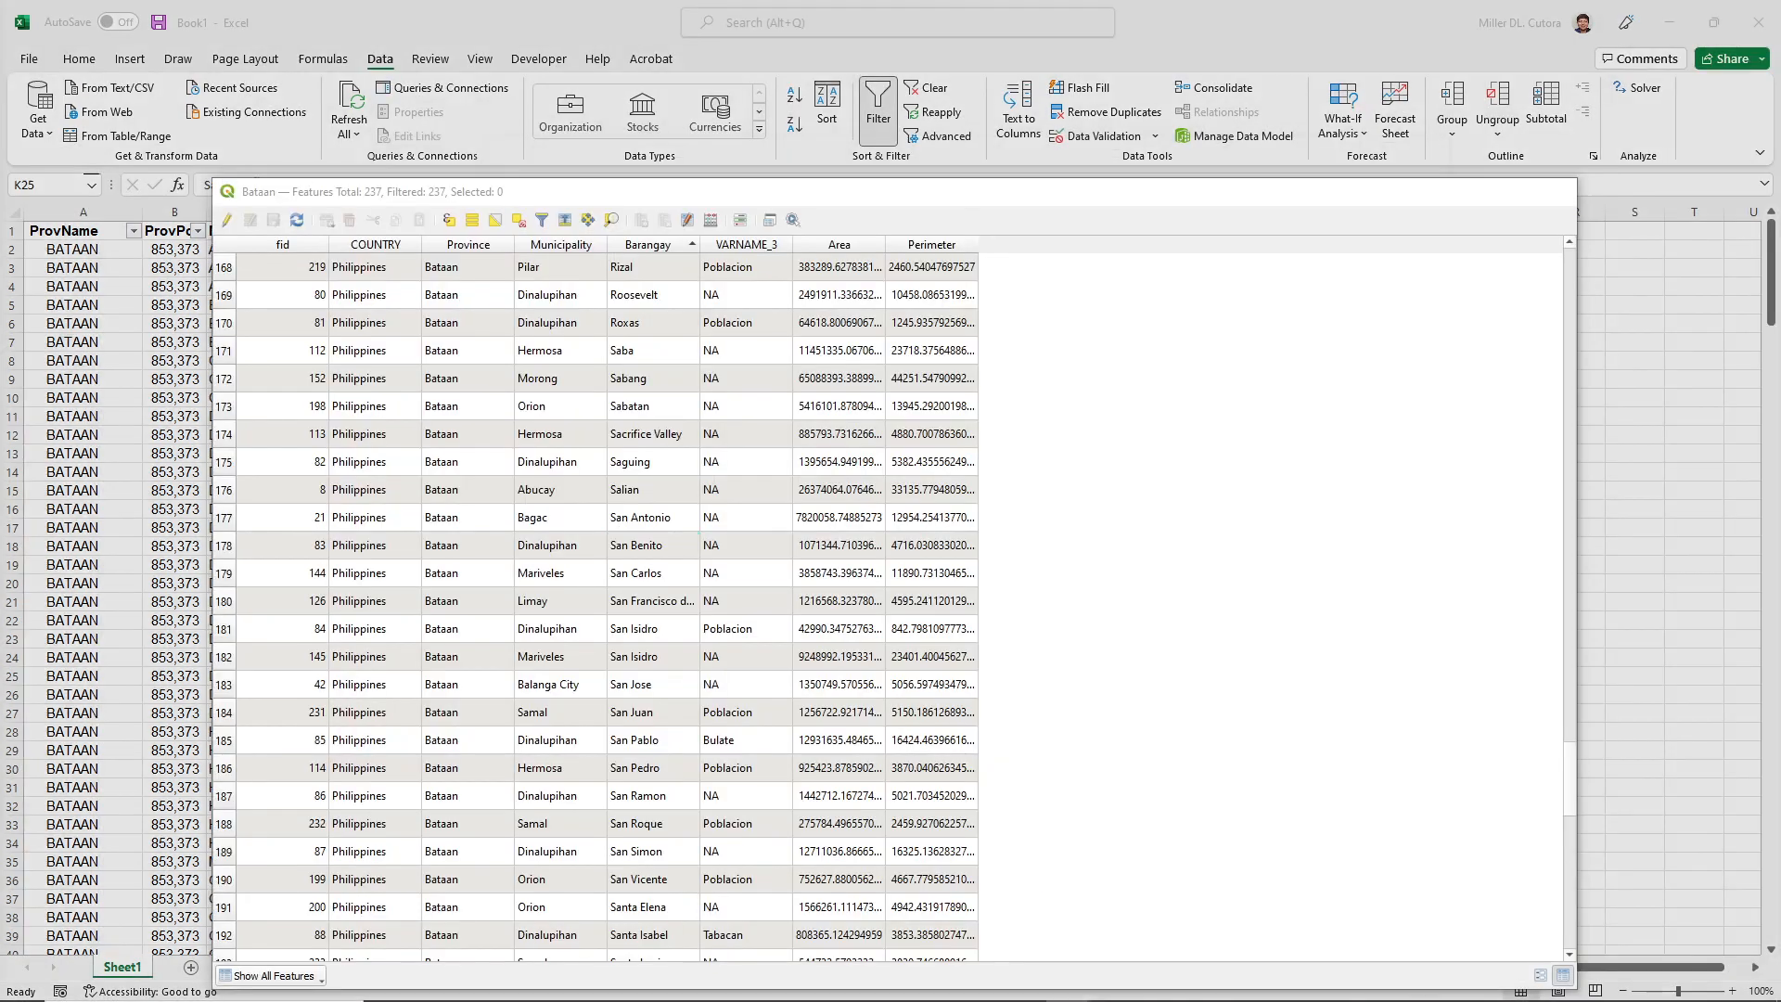
pyautogui.scroll(-3, 668, 733)
pyautogui.click(637, 831)
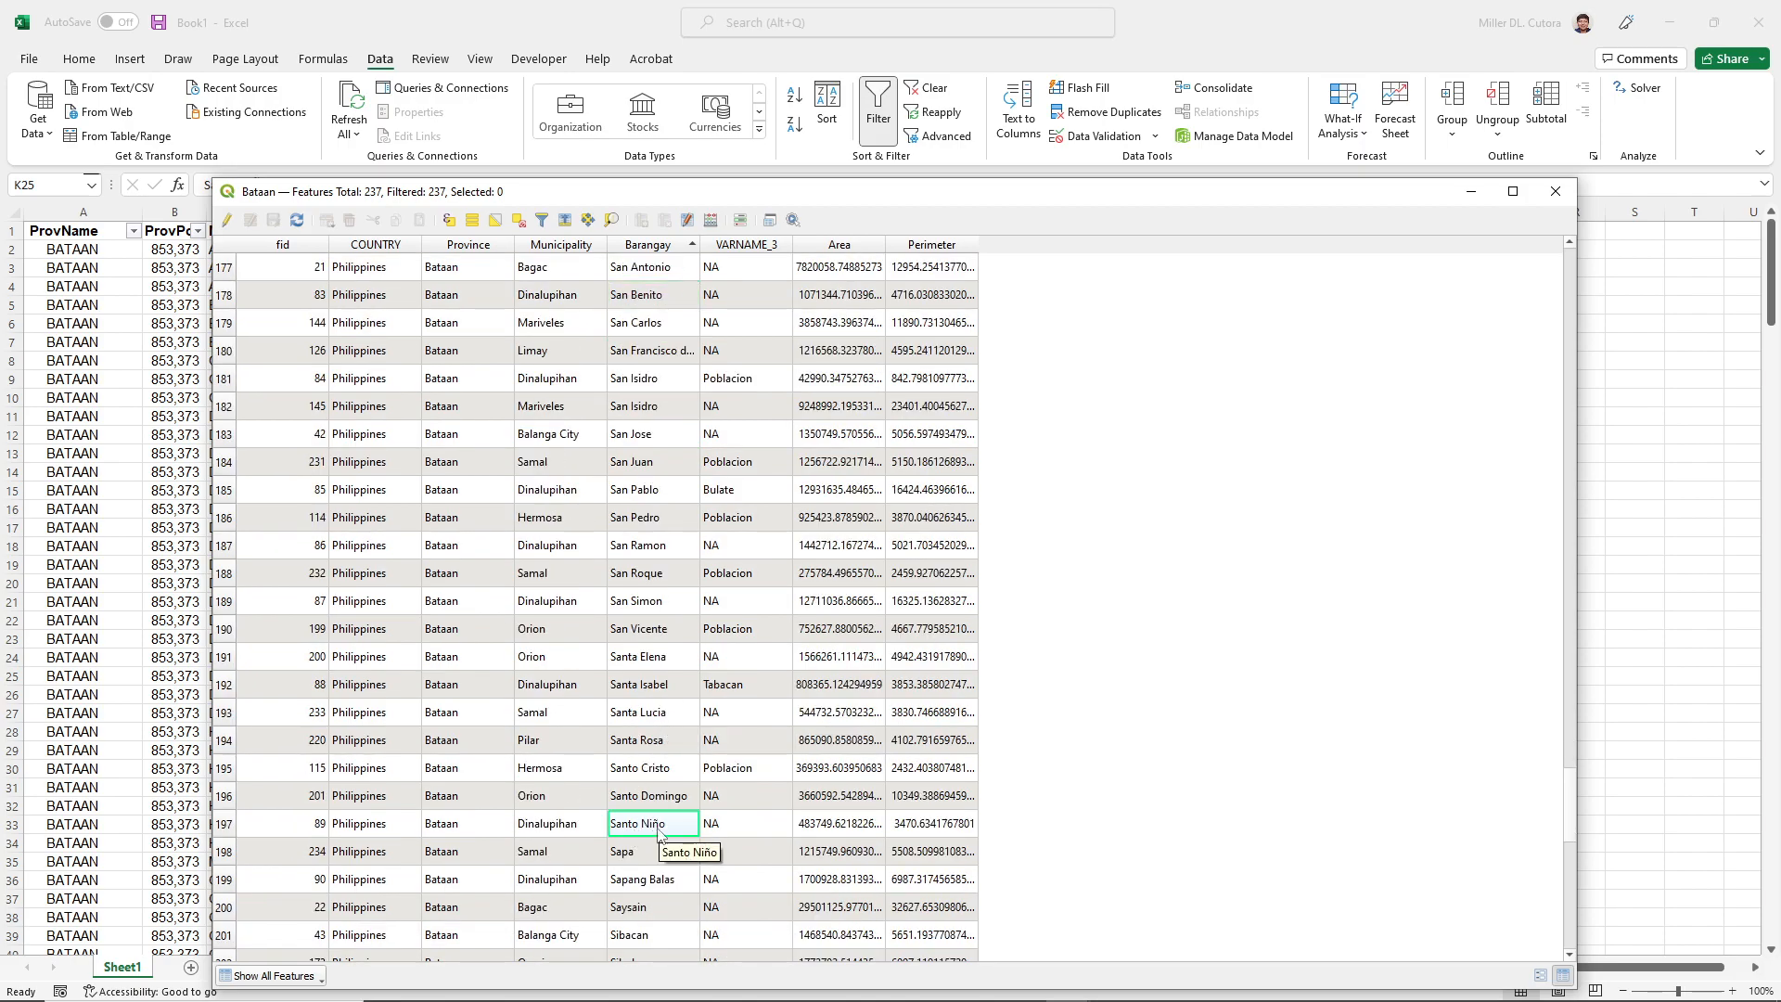
# - Switch back to Excel, widen column G so the fid header is readable, and look over the feature IDs
pyautogui.hotkey('alt', 'Tab')
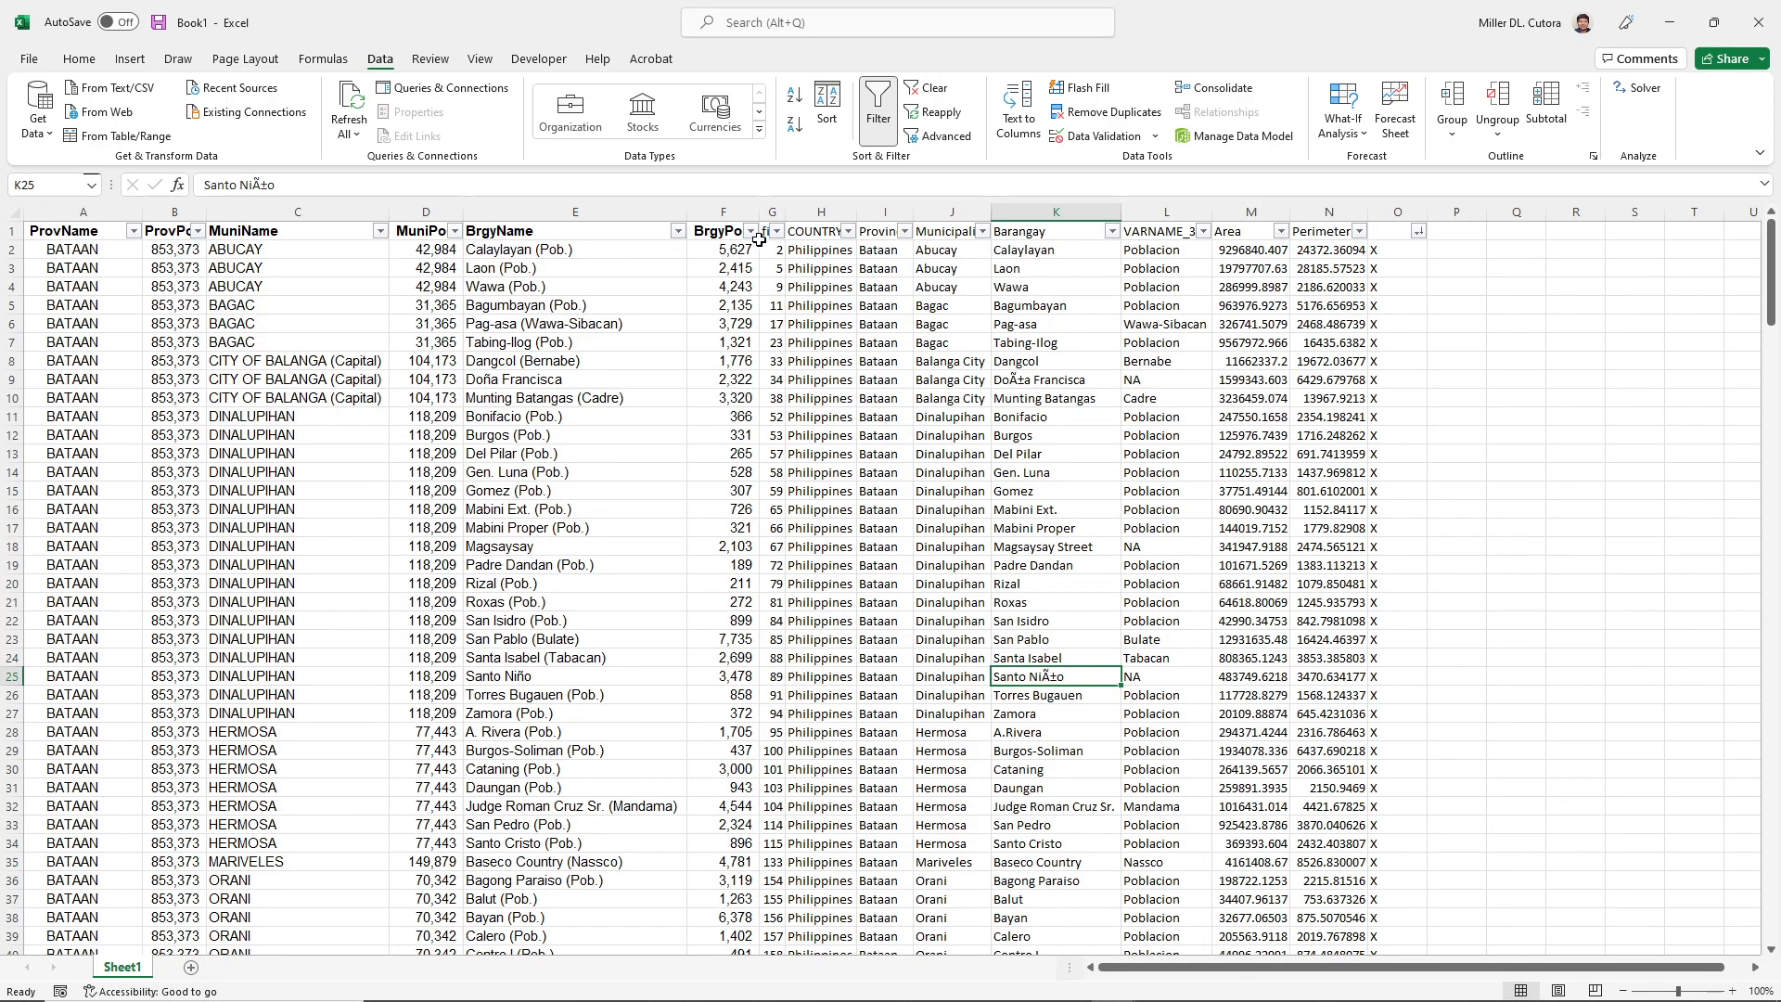
pyautogui.moveTo(781, 214); pyautogui.dragTo(824, 214)
pyautogui.click(793, 234)
pyautogui.click(795, 290)
pyautogui.click(793, 387)
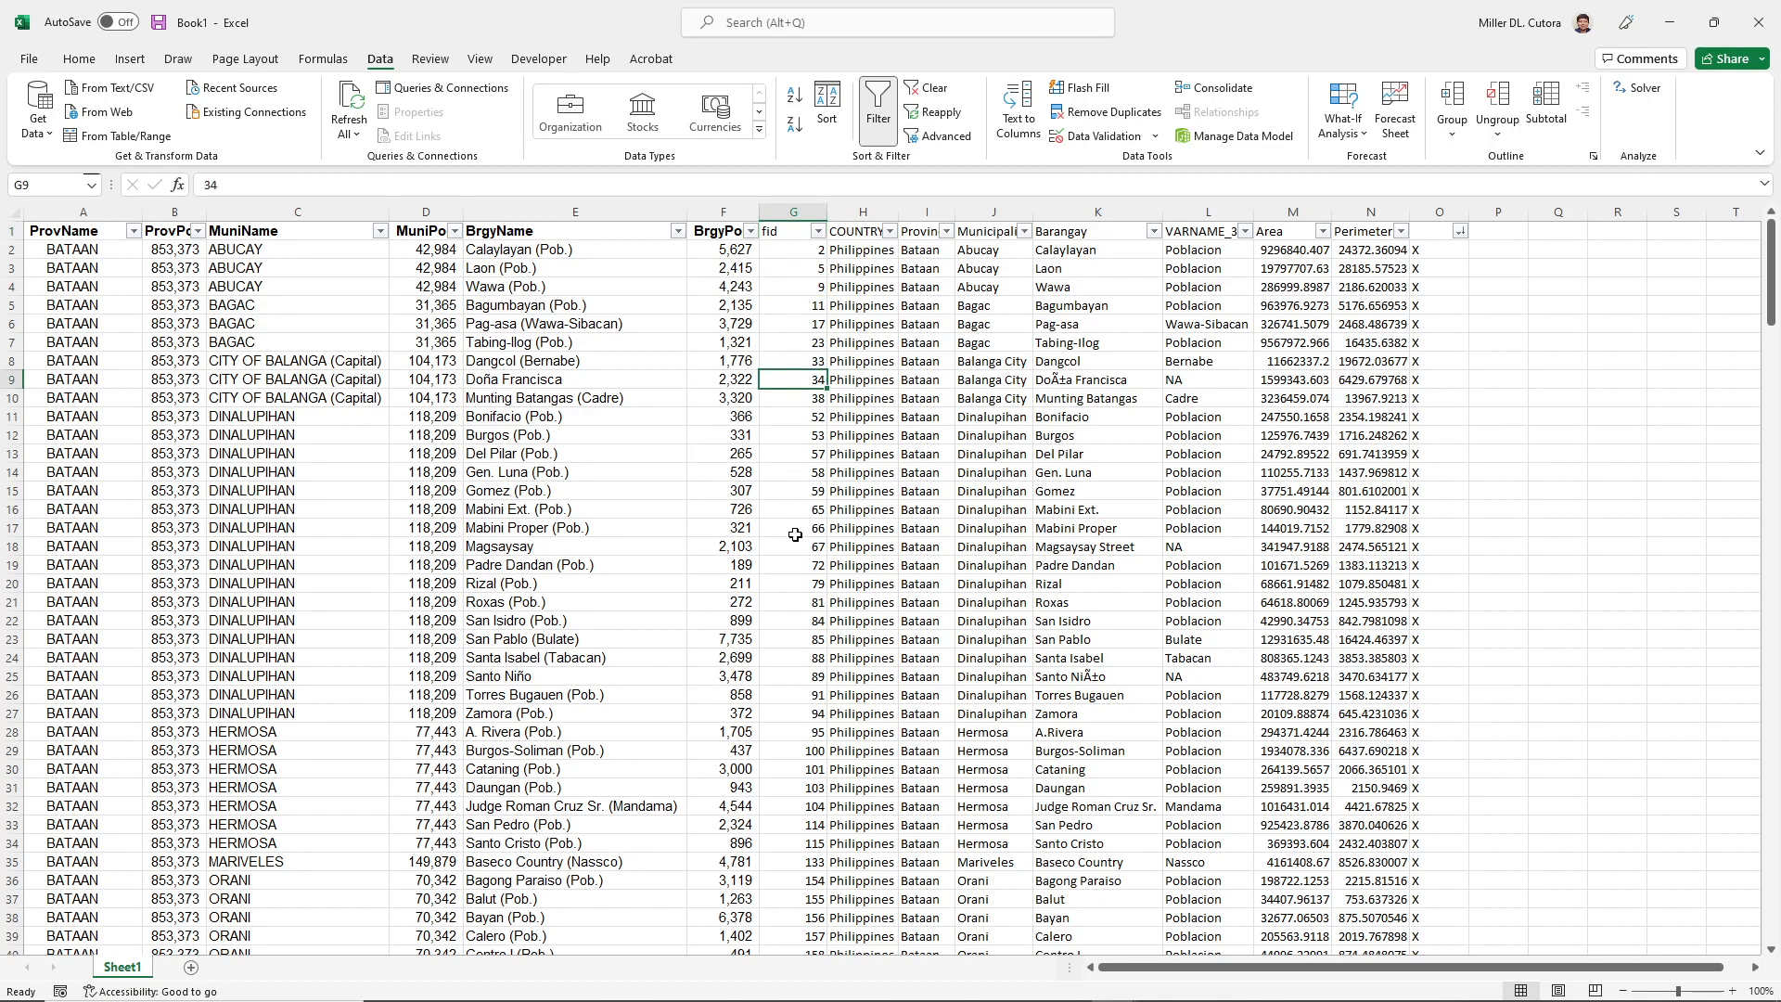
pyautogui.scroll(-3, 795, 534)
pyautogui.scroll(3, 795, 535)
# - Compare the spelling of Doña Francisca in row 9 between the Barangay and BrgyName columns
pyautogui.click(1028, 384)
pyautogui.click(1054, 379)
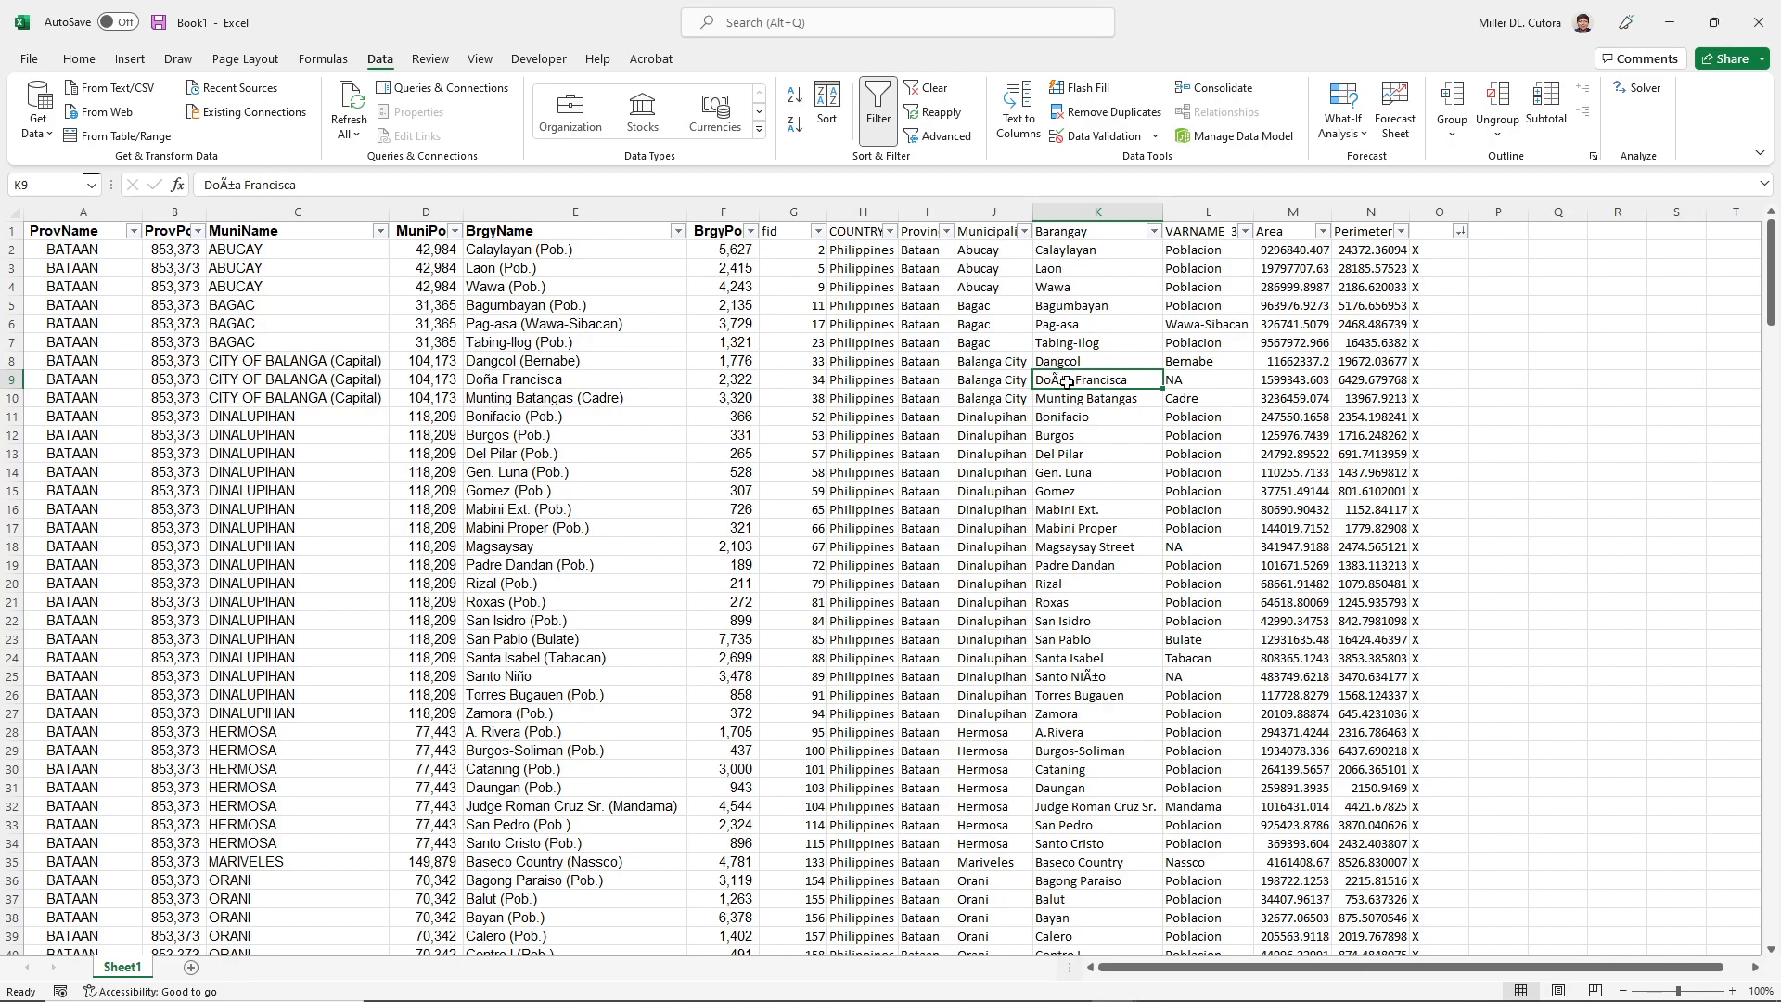
pyautogui.click(492, 380)
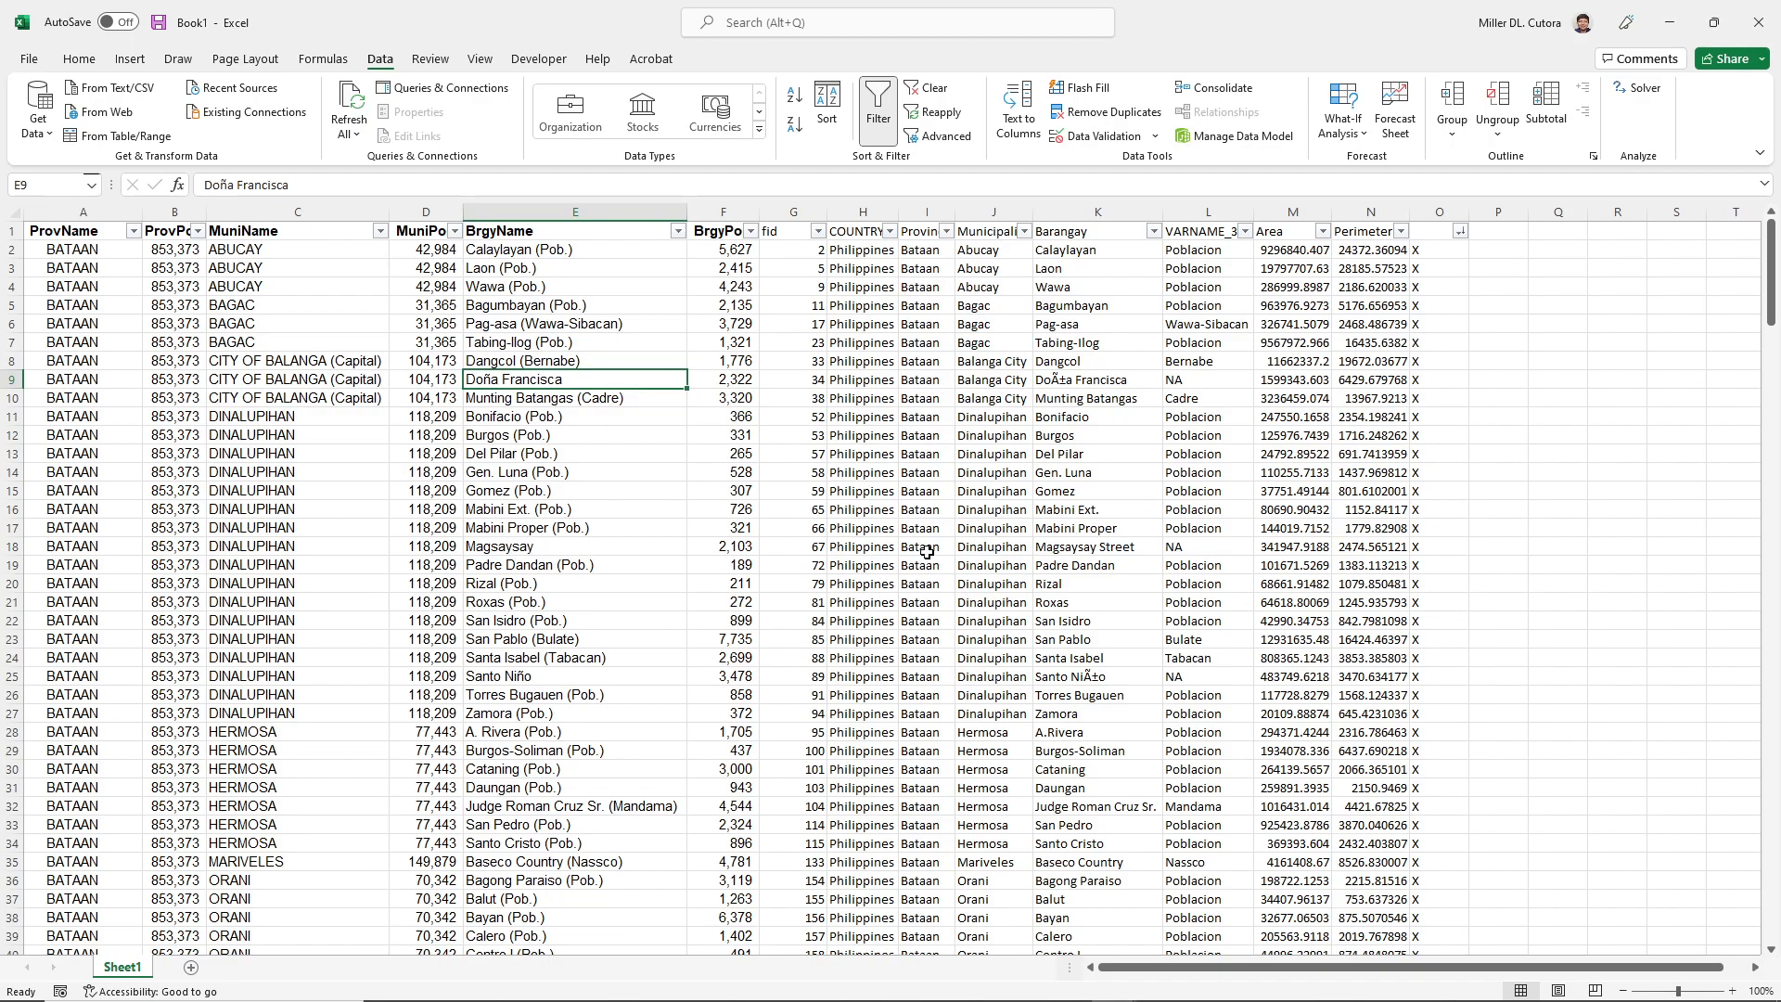
# - Rename the fid header in G1 to FeatureID and fit column G's width to its contents
pyautogui.click(793, 212)
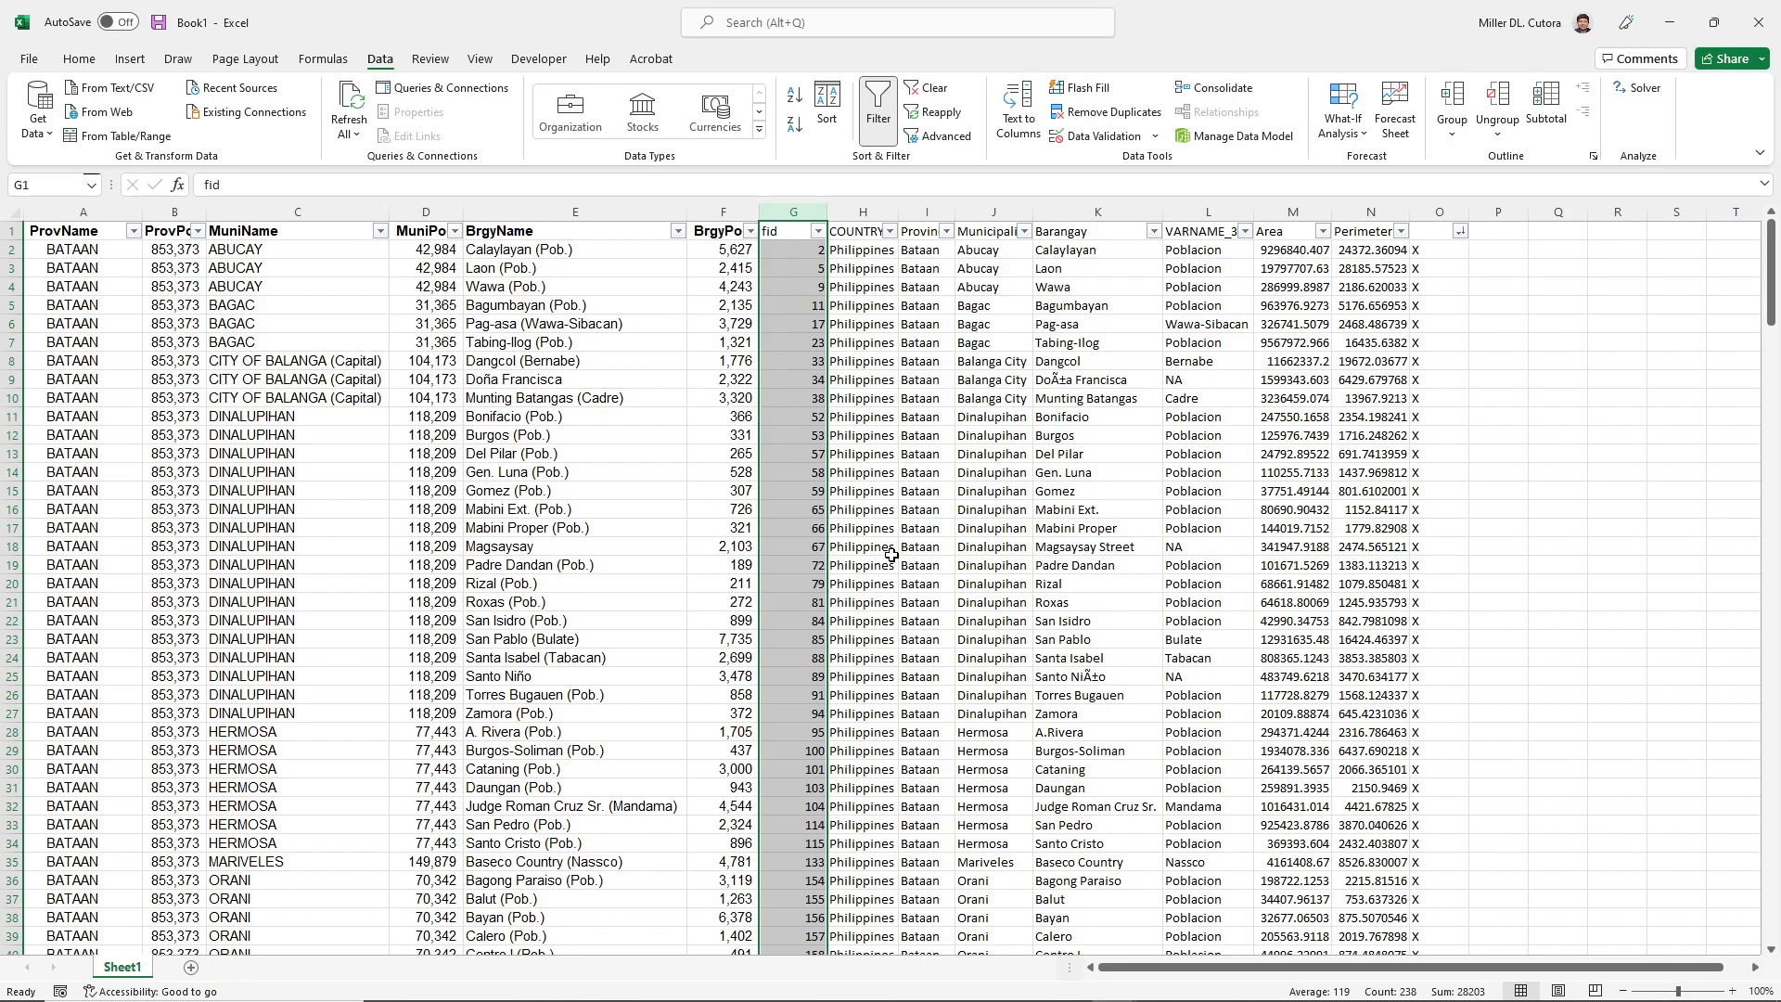
pyautogui.doubleClick(791, 231)
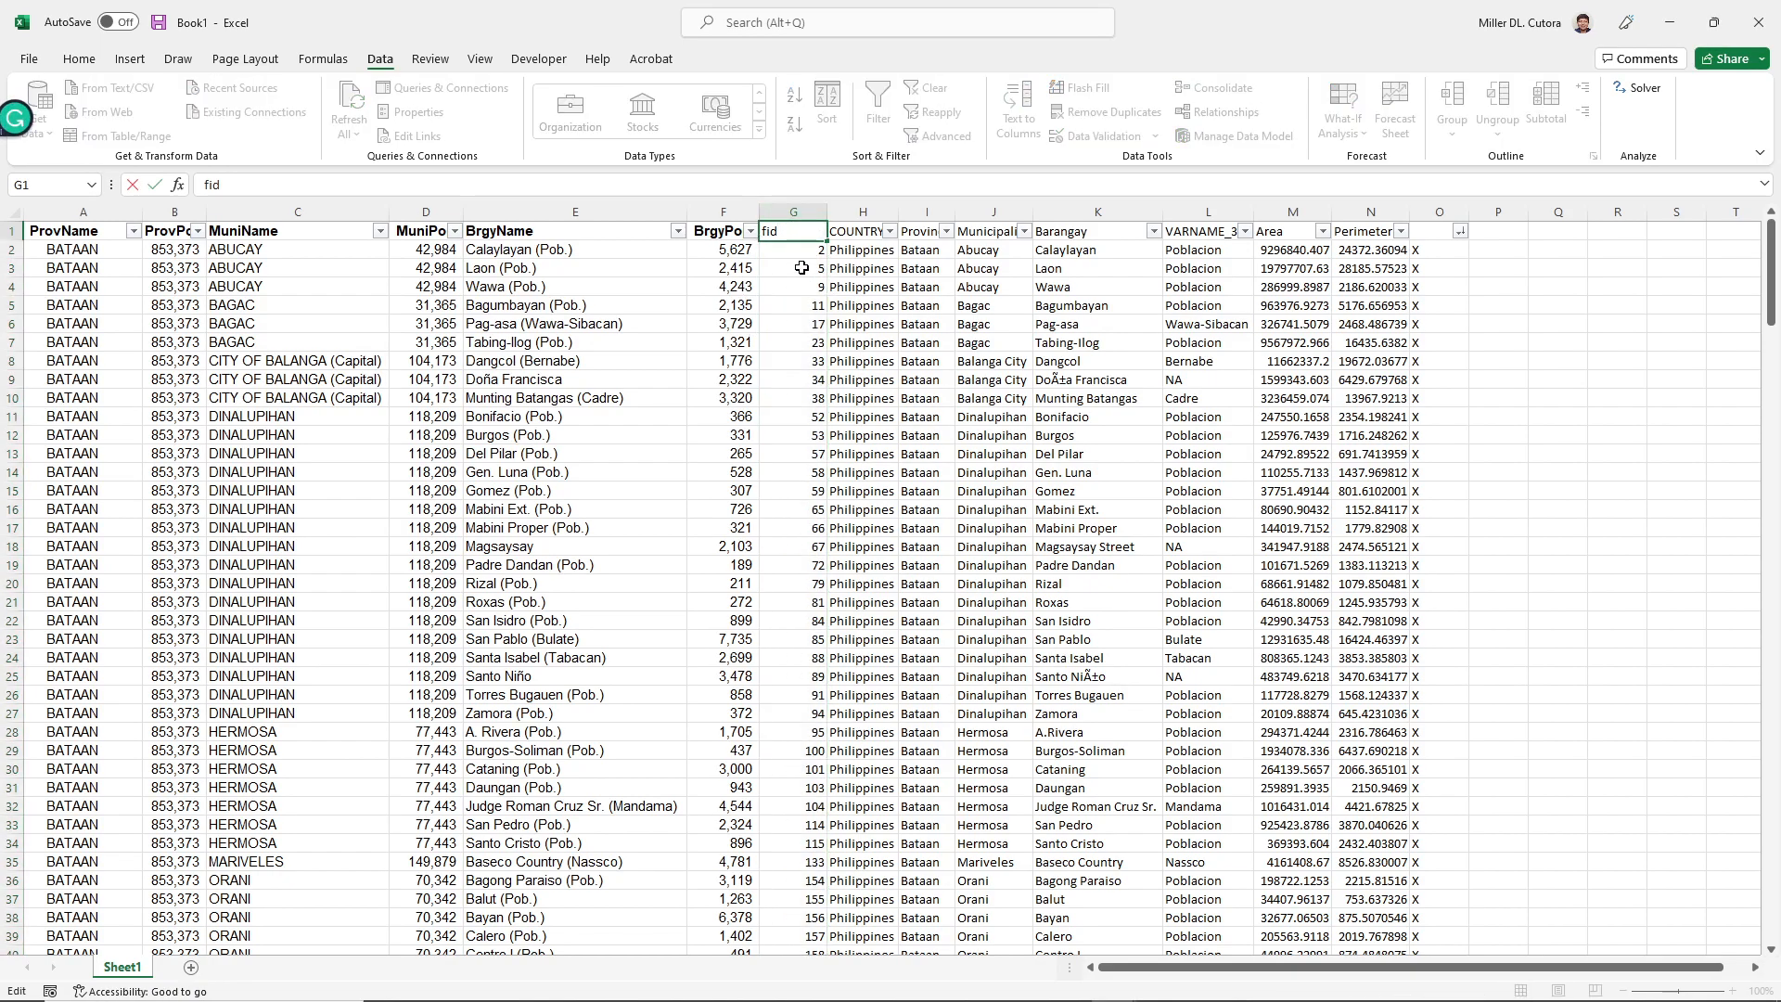
pyautogui.press('Escape')
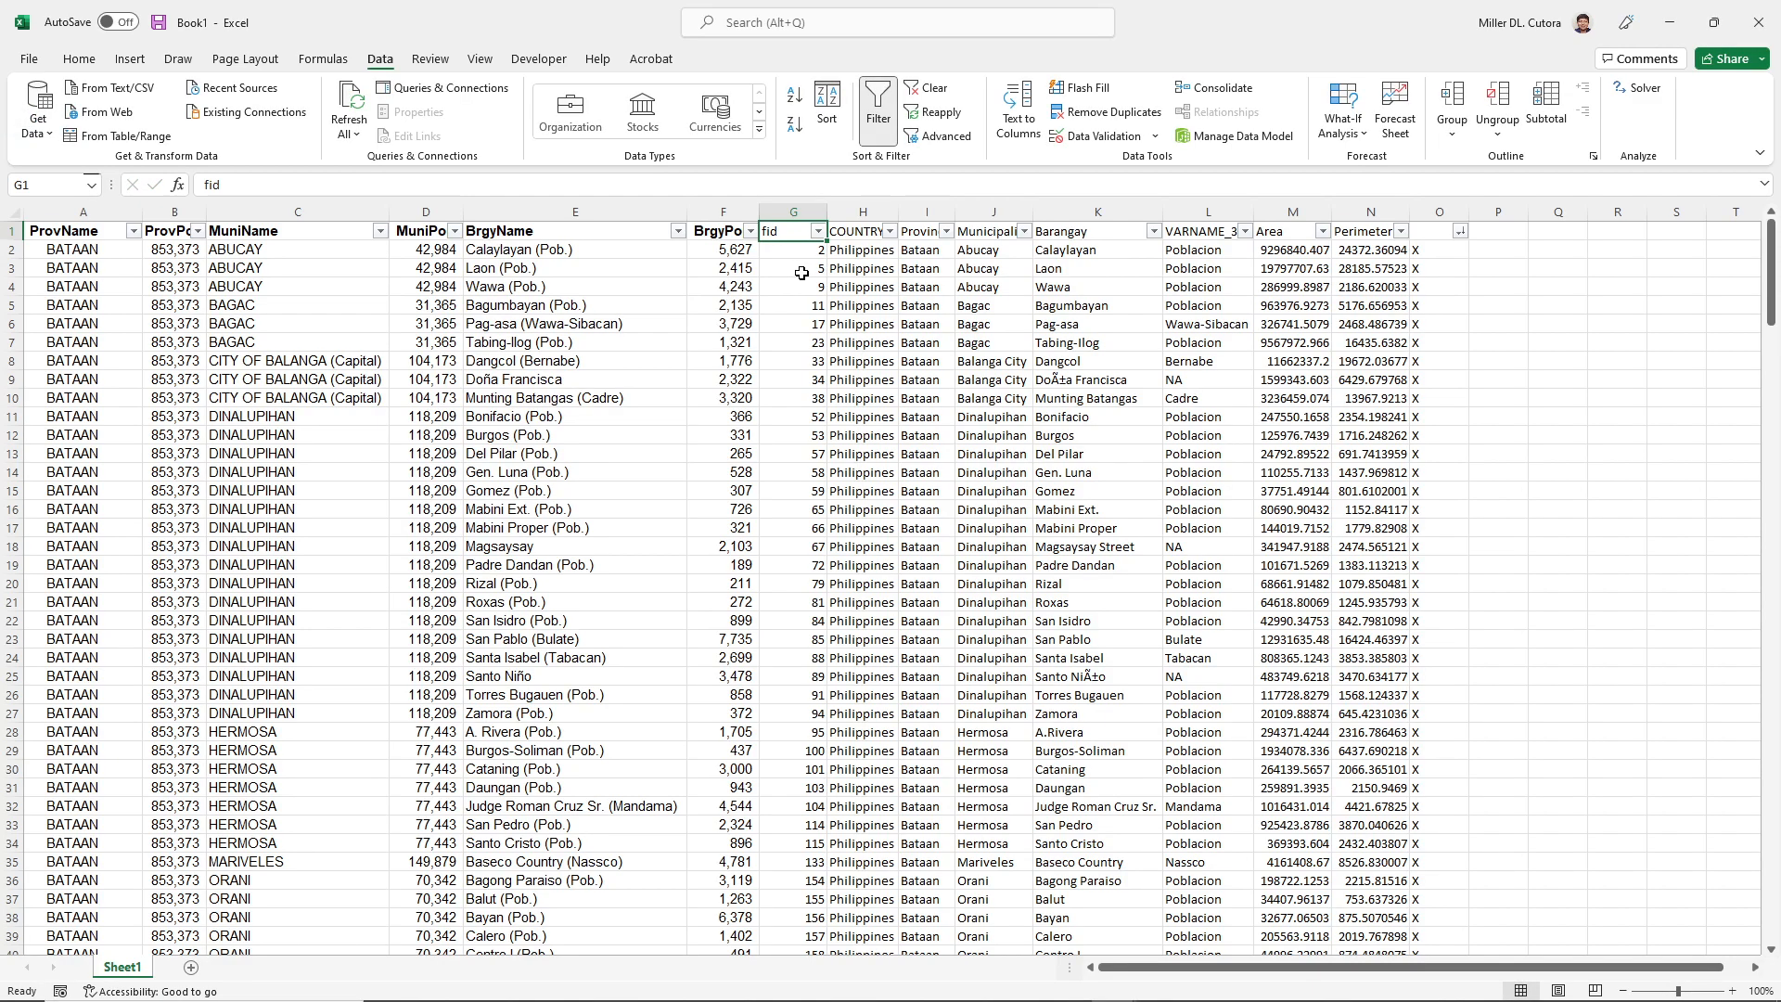
pyautogui.write('FeatureID')
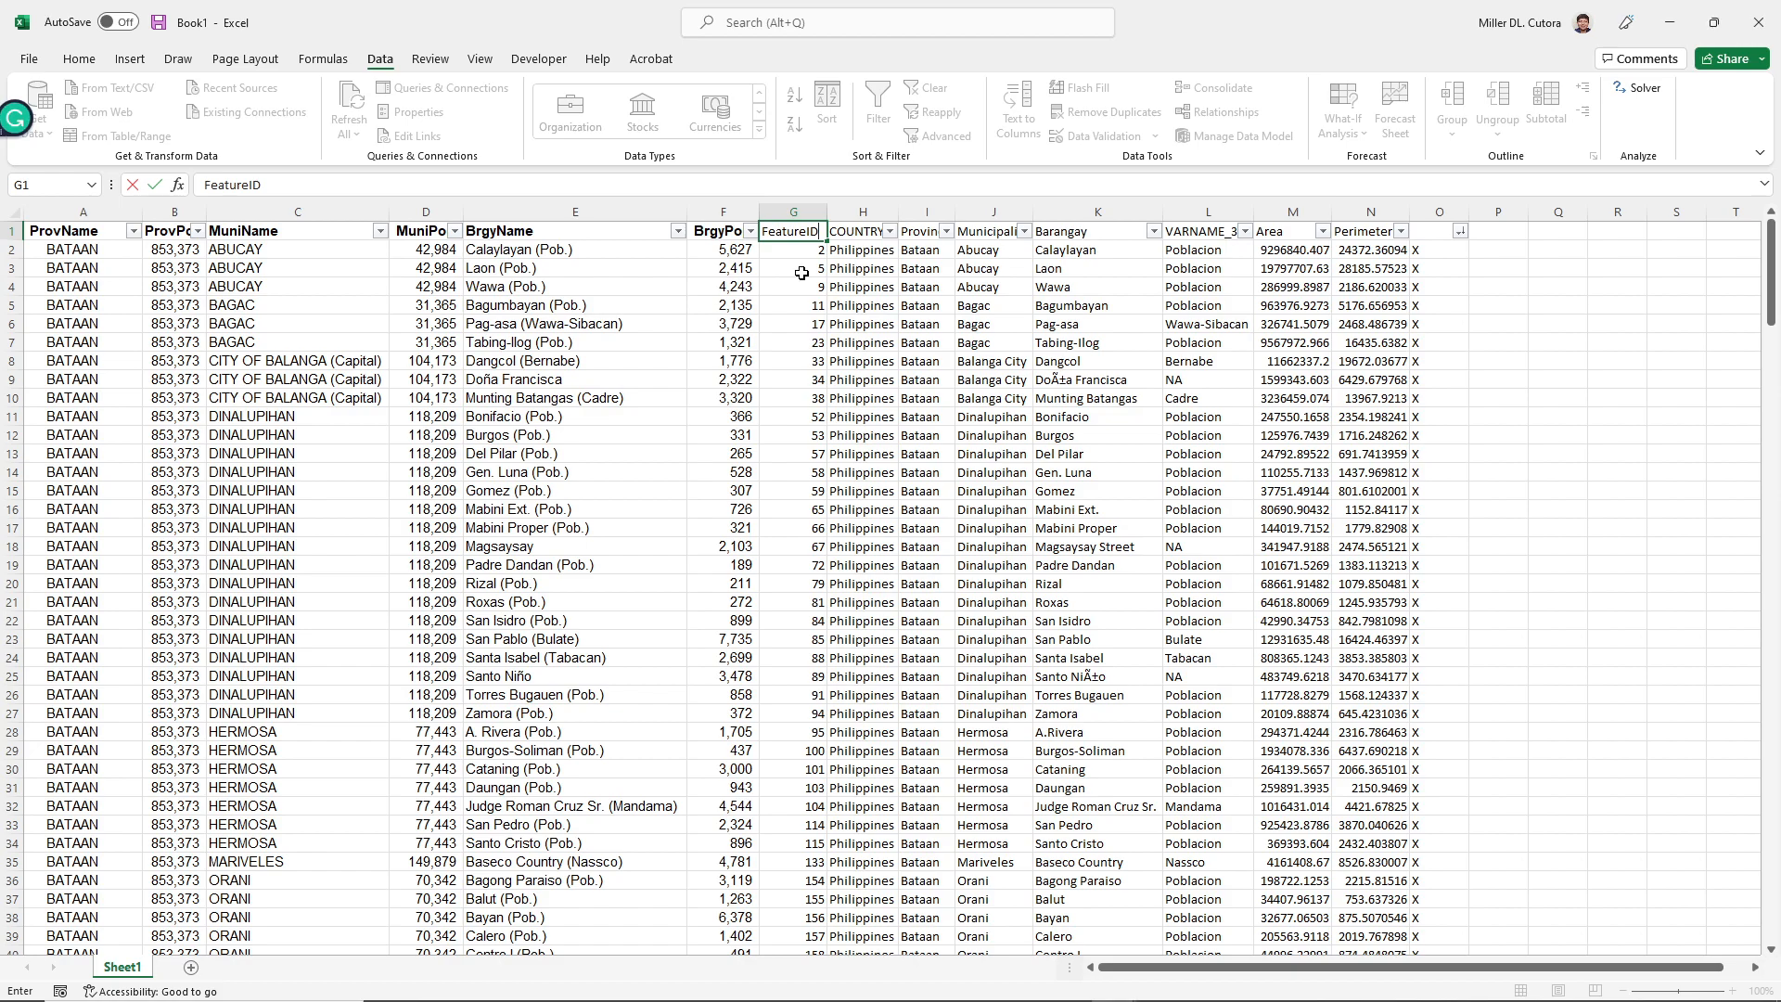
pyautogui.press('Return')
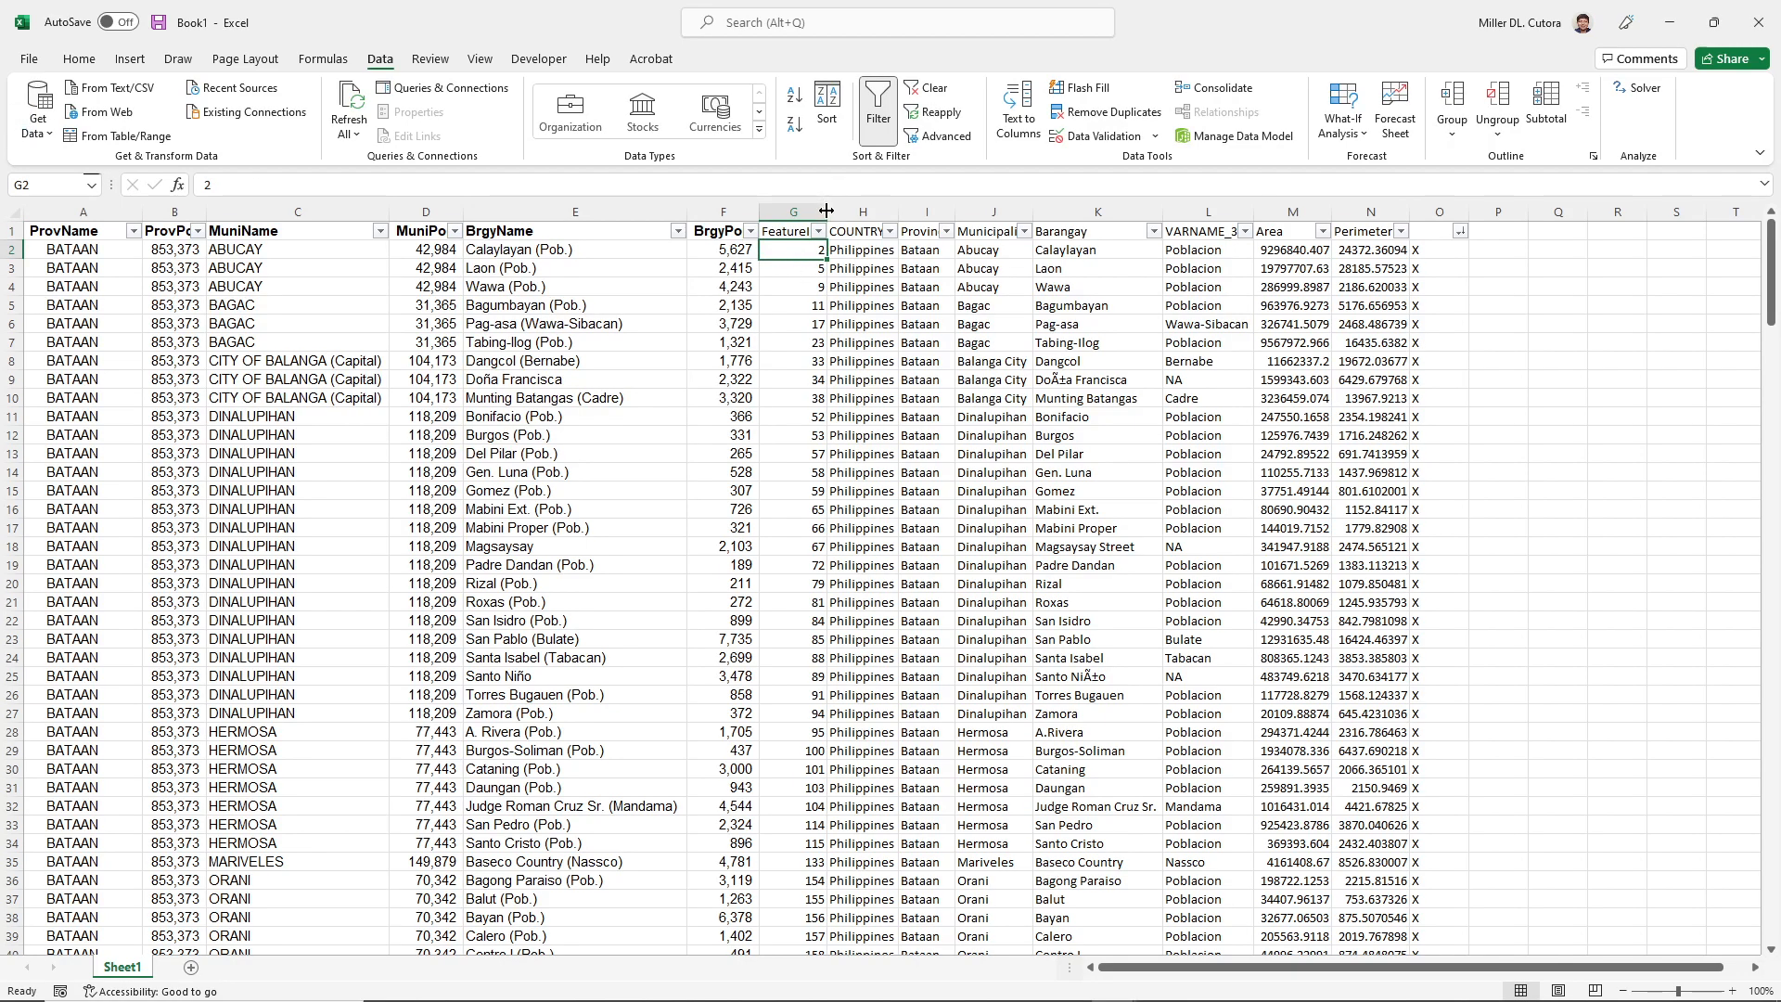
pyautogui.doubleClick(827, 211)
# - Review the geometry columns H to N, the flag formula in O2, and several flagged BrgyName entries
pyautogui.moveTo(873, 211); pyautogui.dragTo(1382, 231)
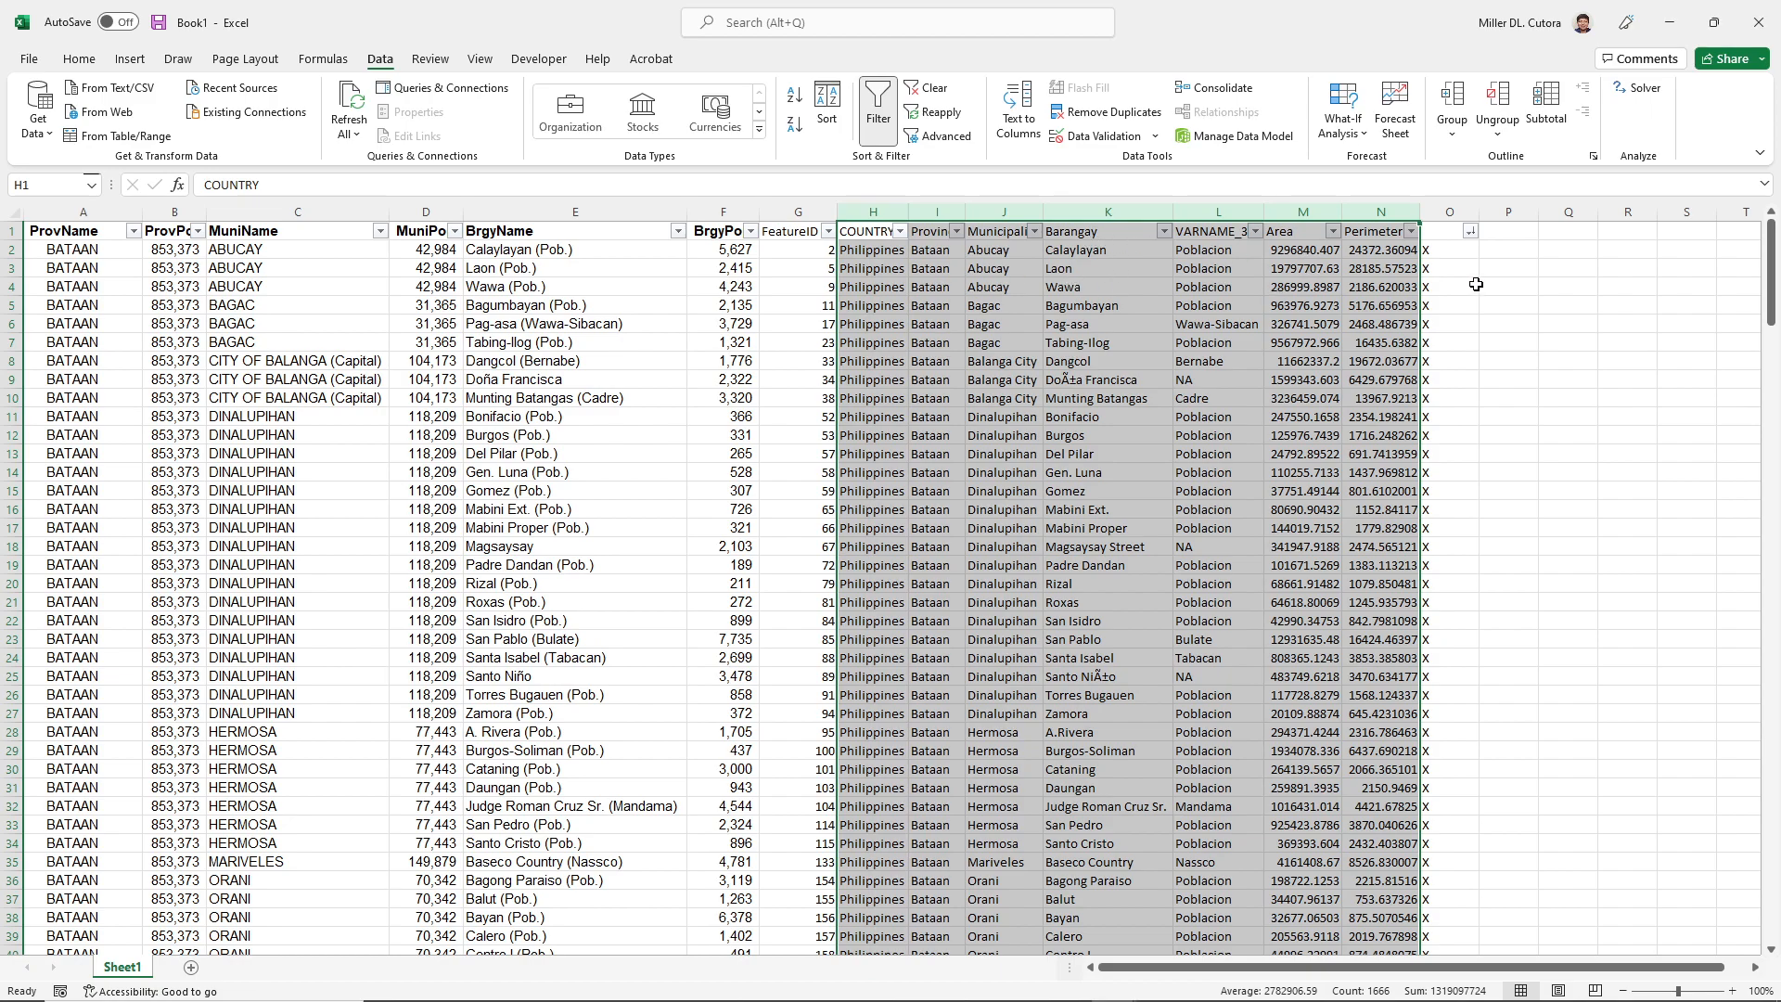
pyautogui.click(1447, 248)
pyautogui.scroll(-3, 1446, 367)
pyautogui.scroll(3, 1446, 367)
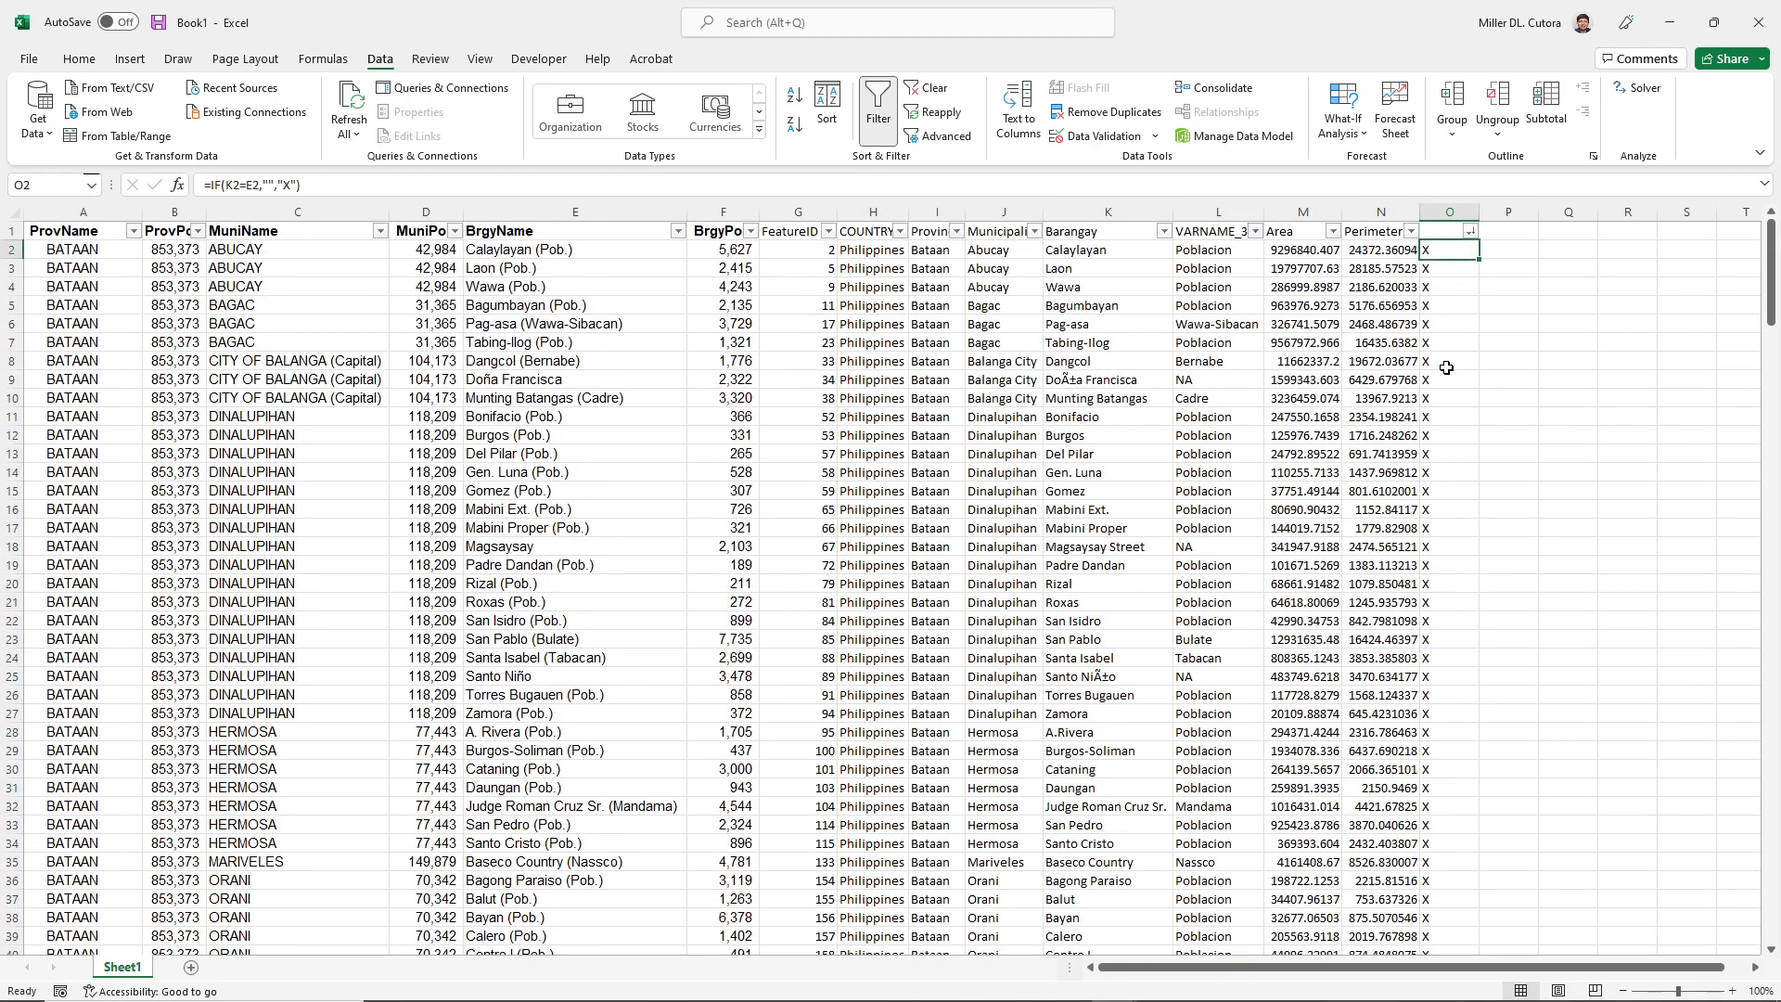
pyautogui.click(588, 472)
pyautogui.click(554, 638)
pyautogui.click(554, 418)
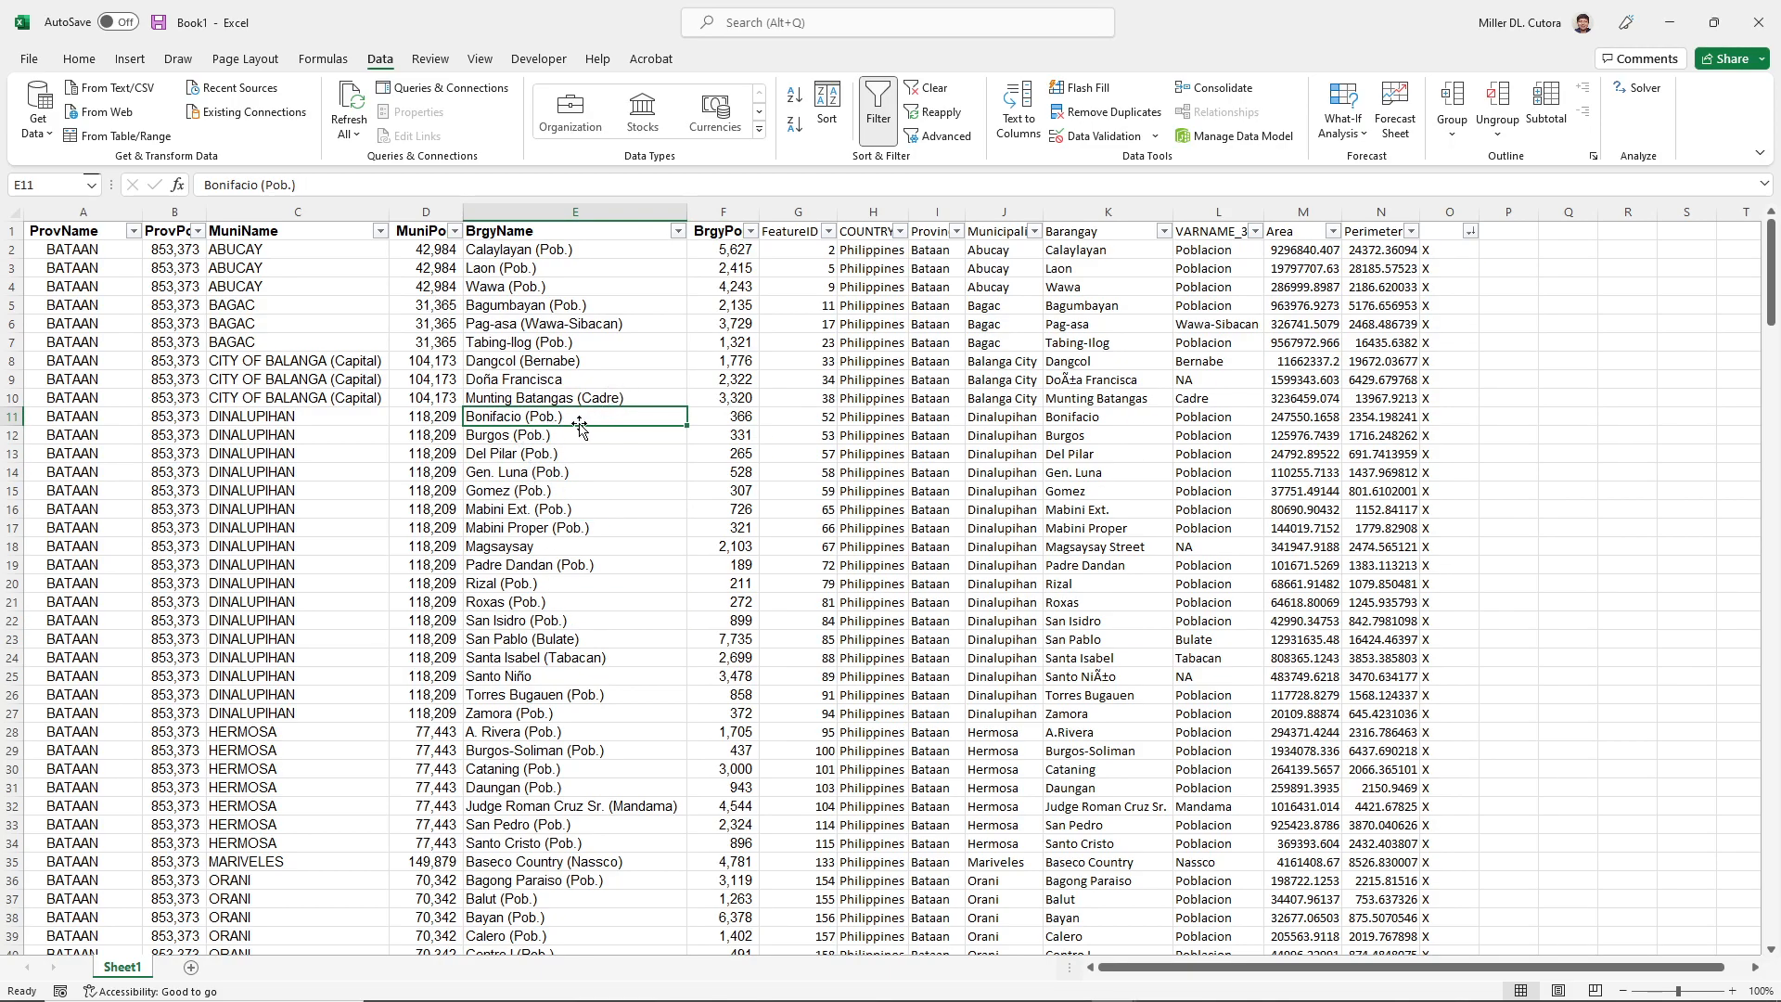
# - Compare Pag-asa (Wawa-Sibacan) in row 6 with its Barangay, VARNAME_3 and mismatch flag entries
pyautogui.click(1215, 214)
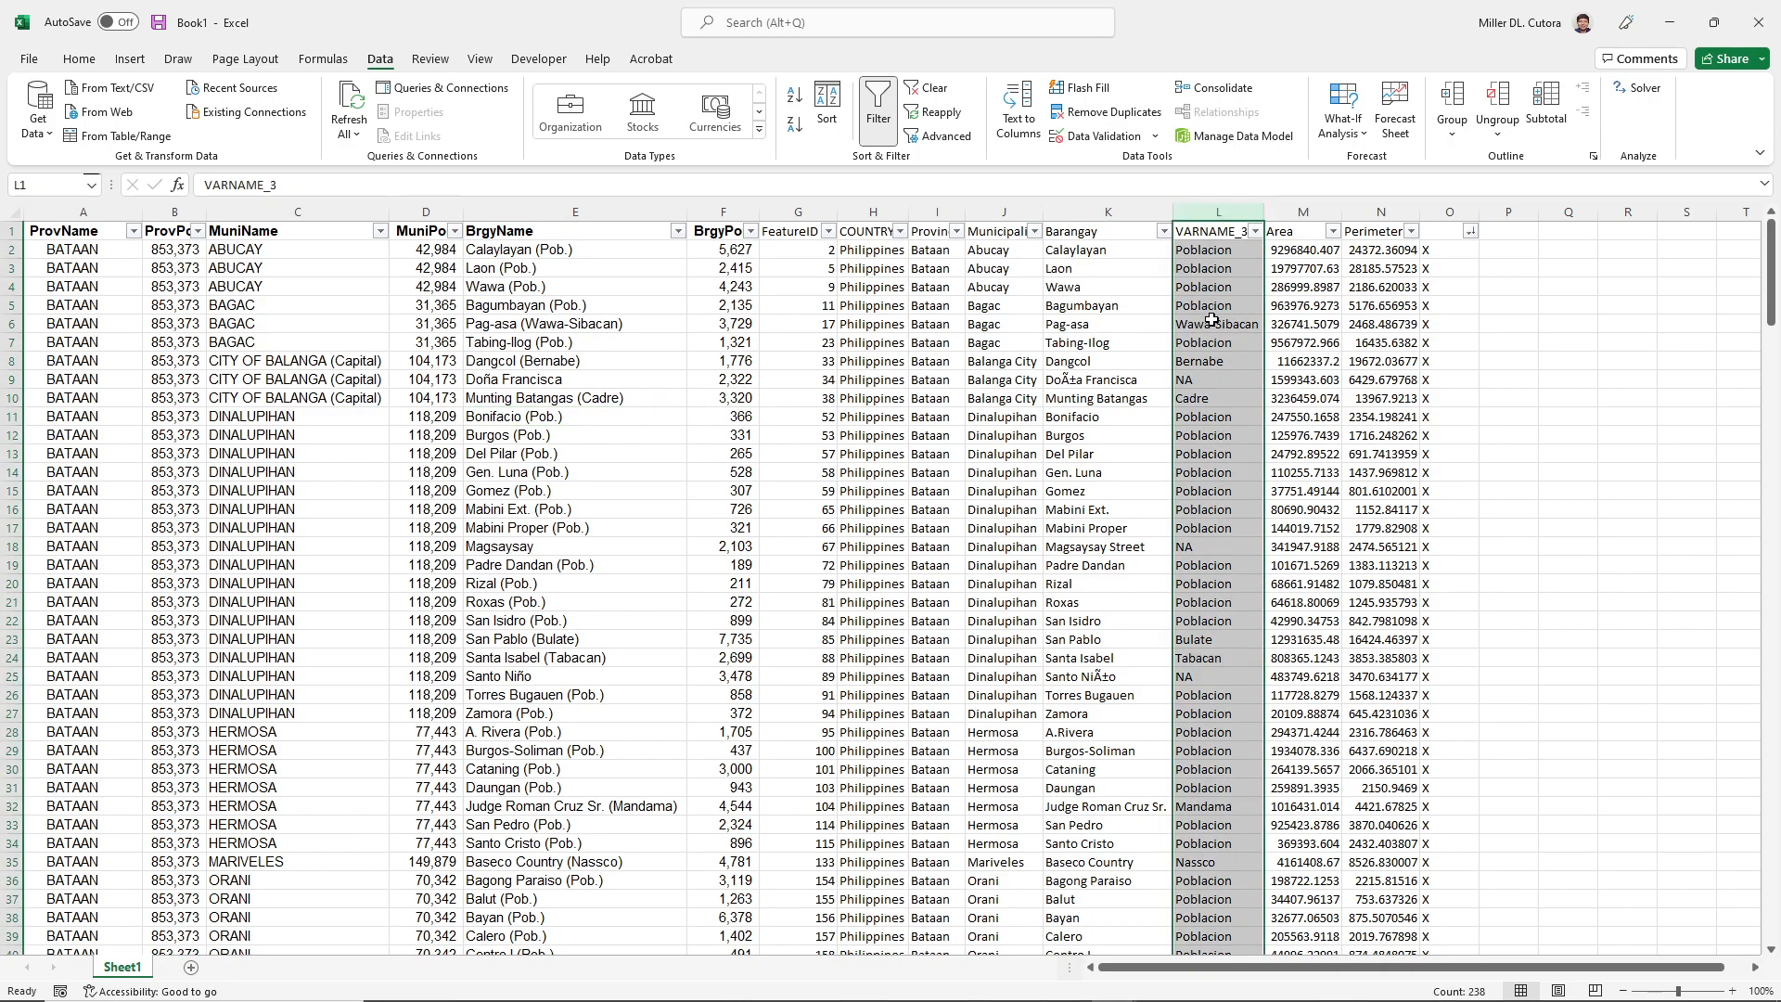
pyautogui.click(569, 325)
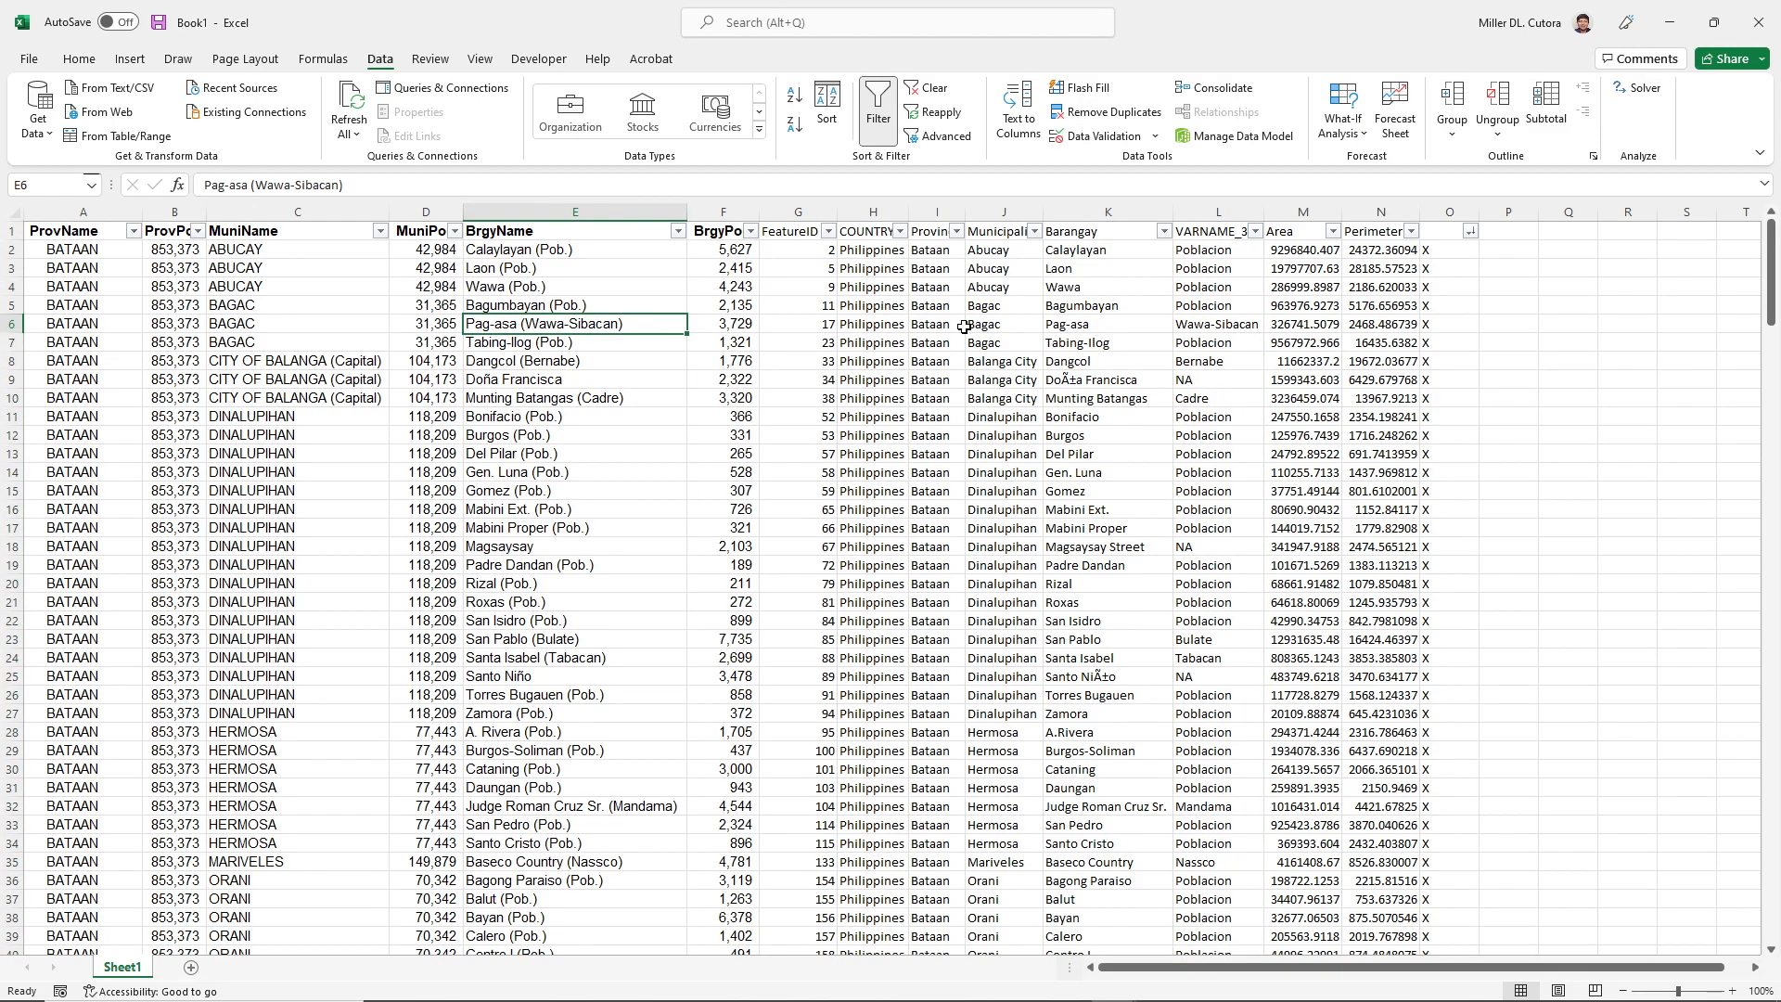
pyautogui.click(1141, 320)
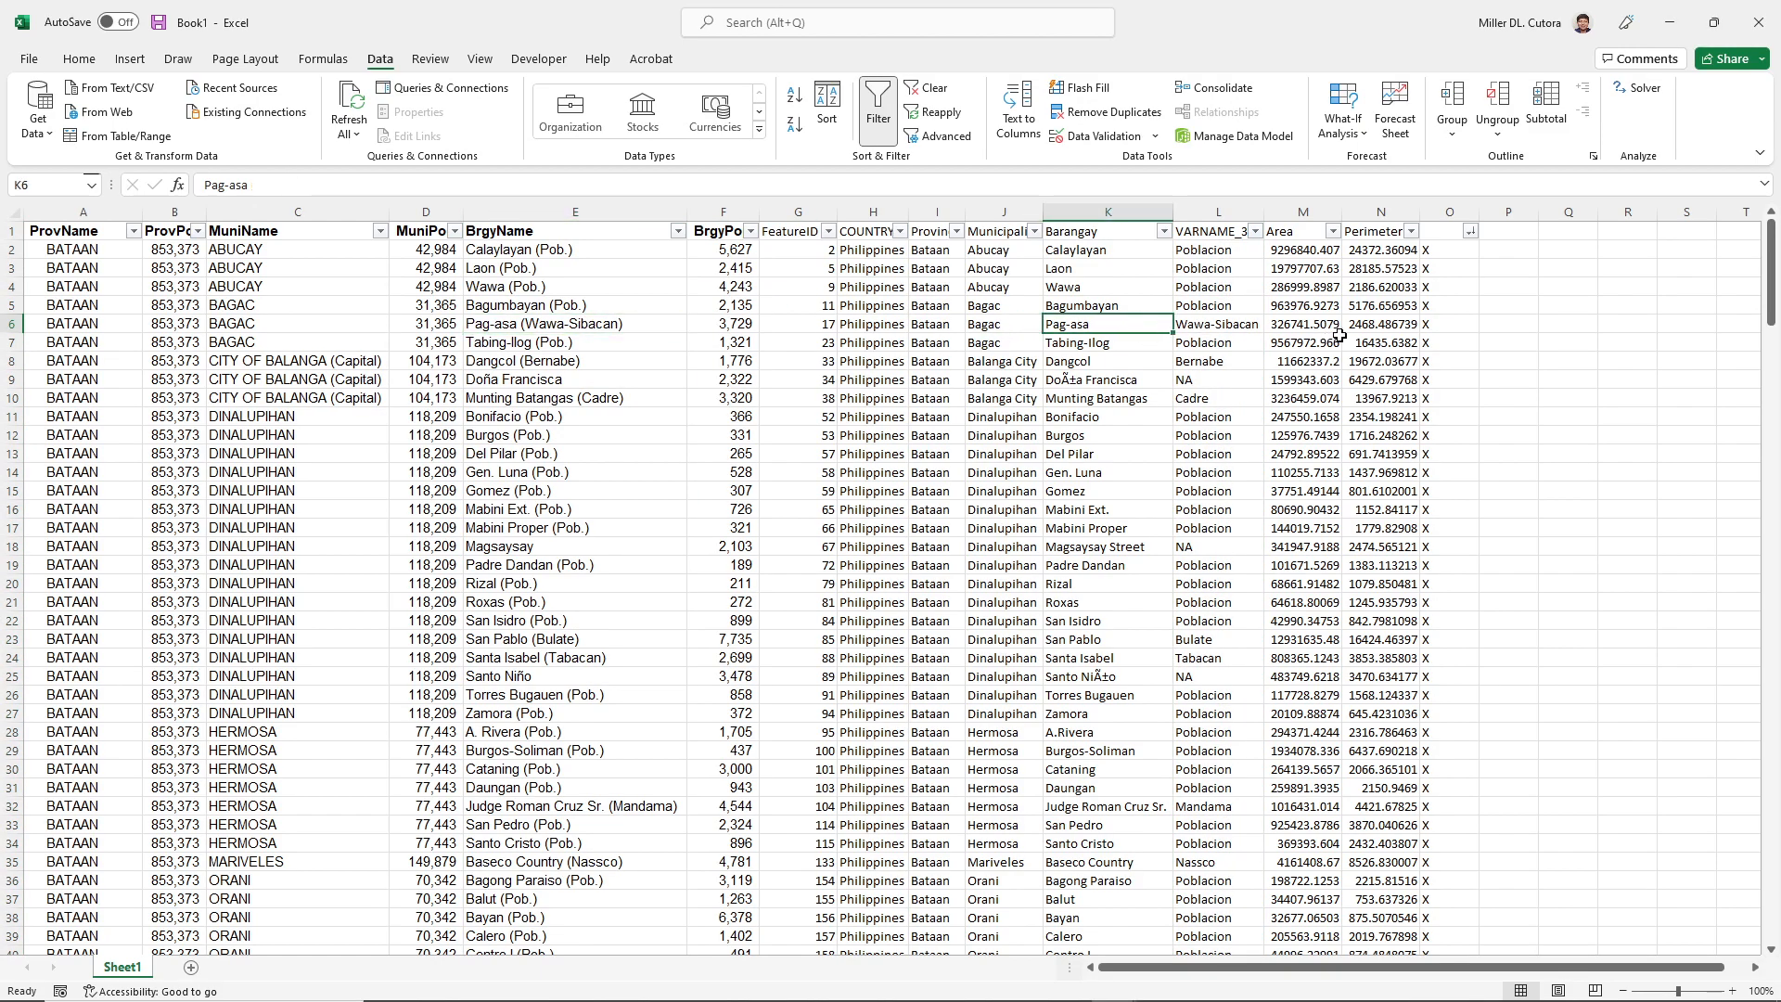
pyautogui.click(1433, 323)
pyautogui.click(1214, 326)
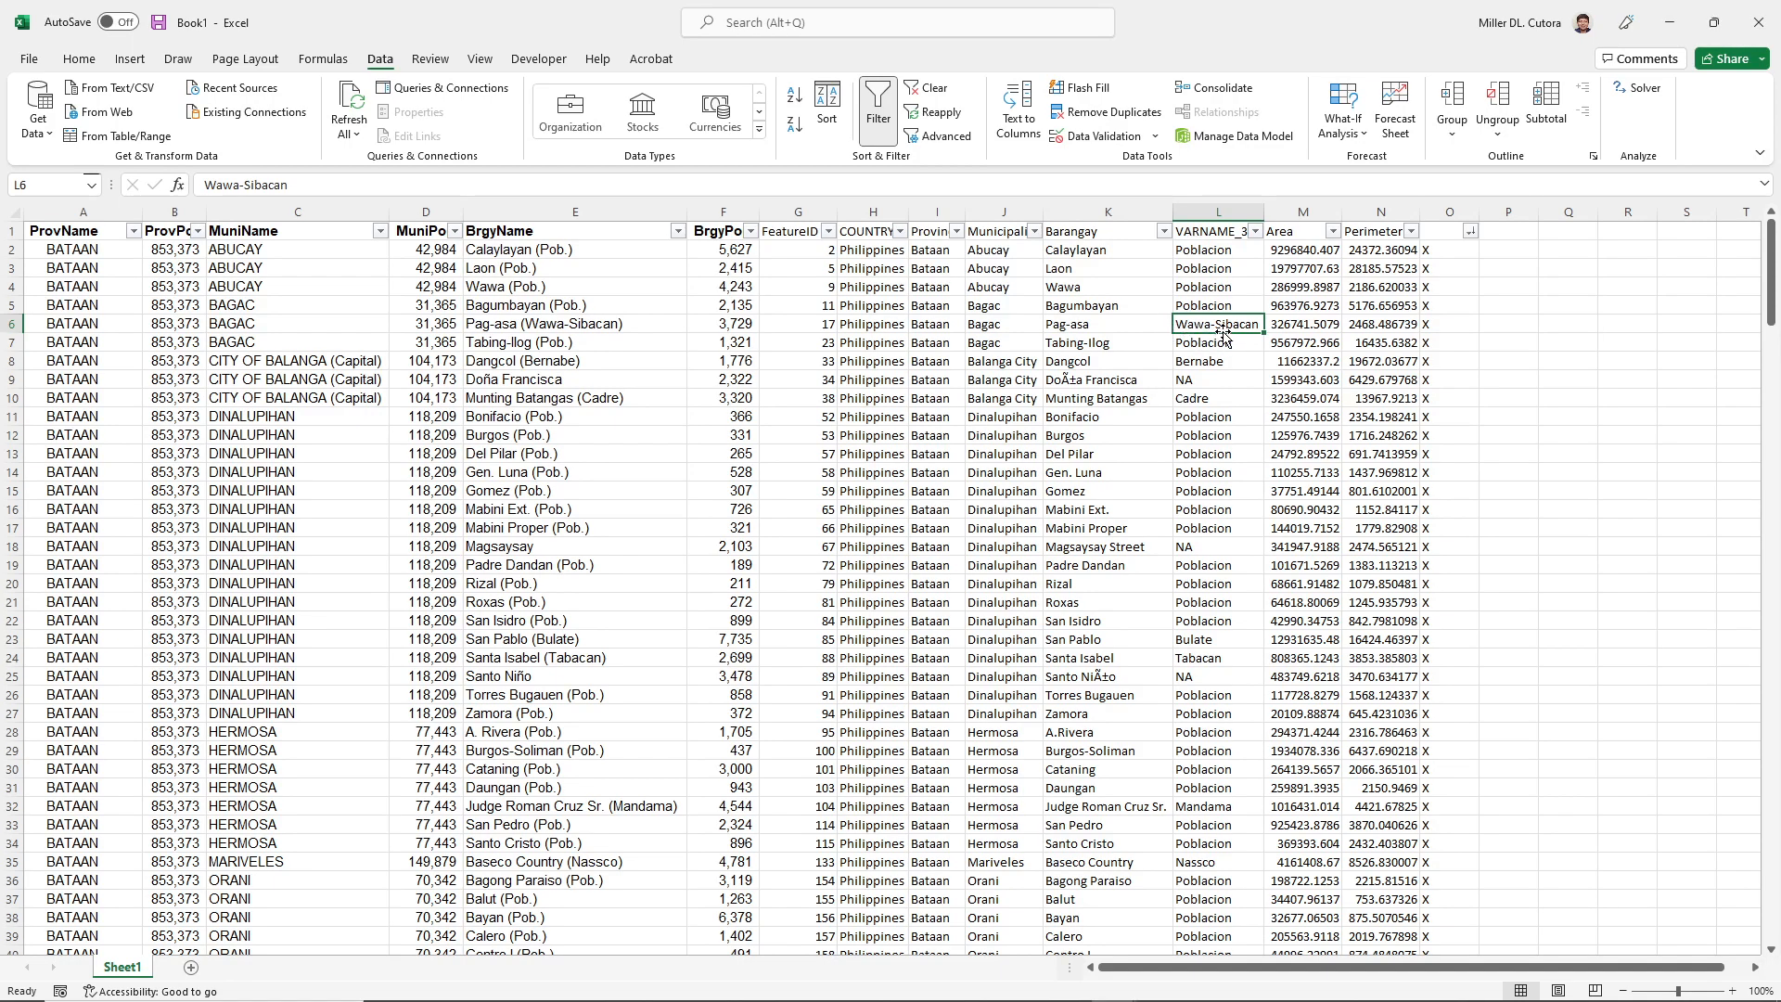
pyautogui.click(590, 325)
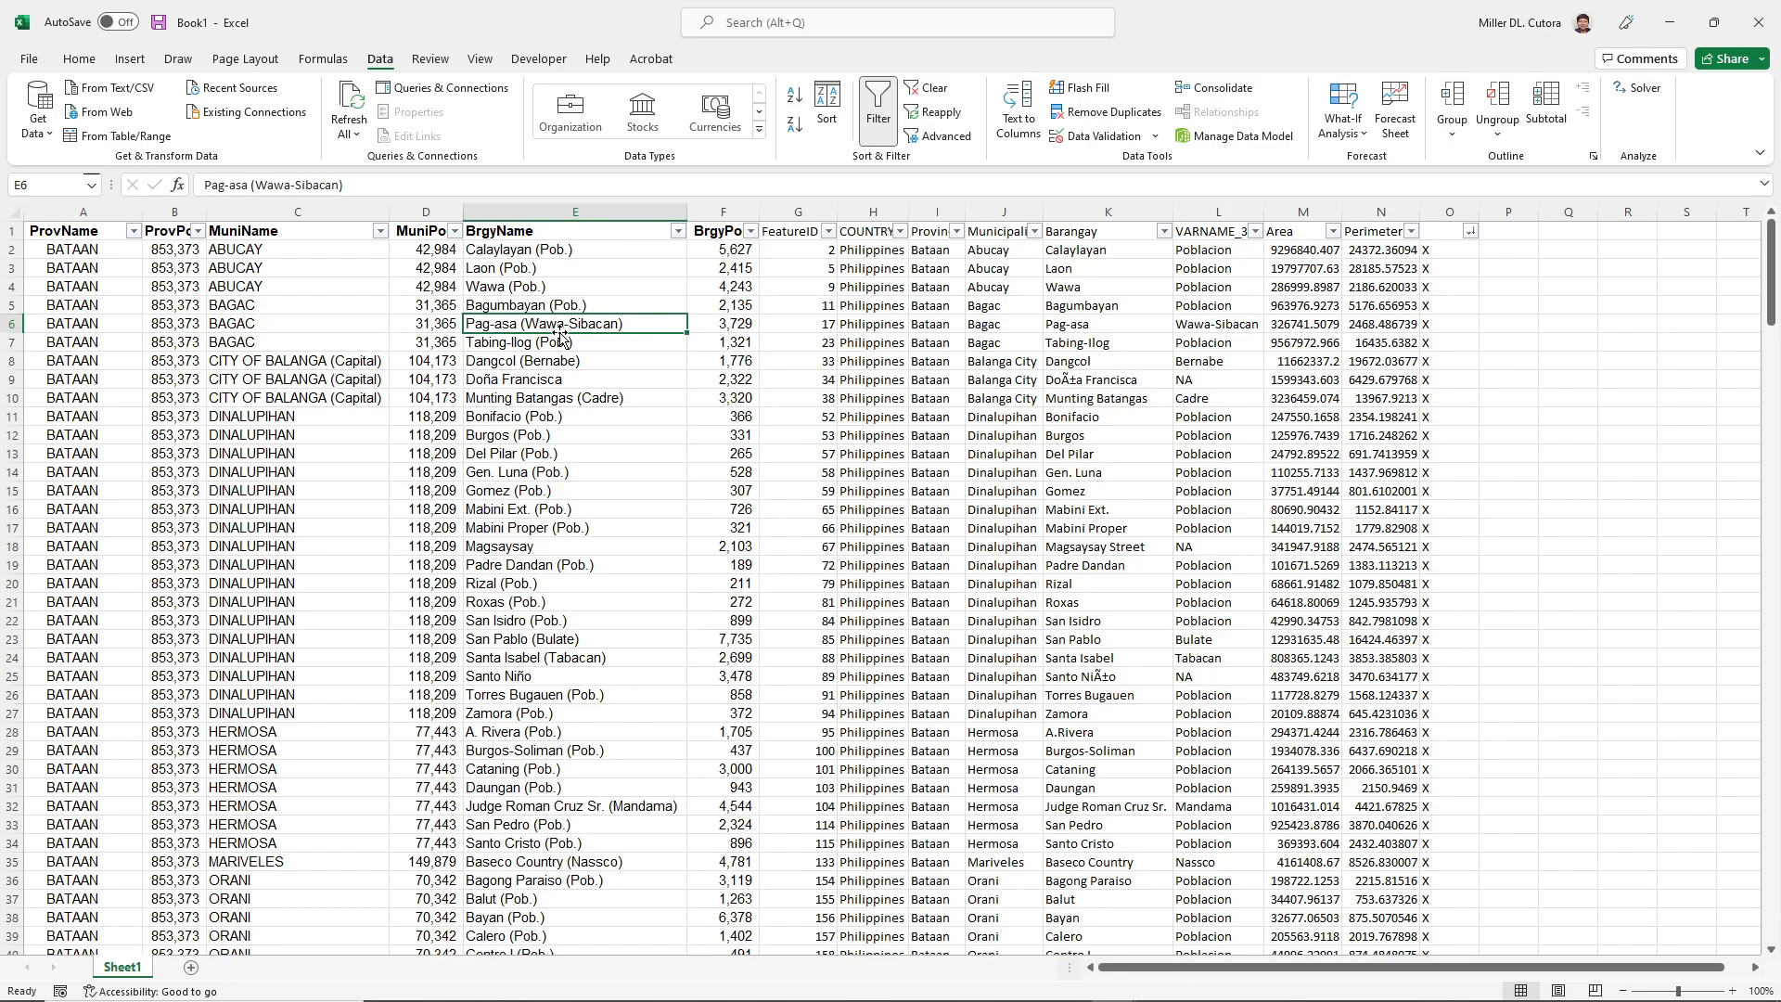
# - Delete columns H to O, from COUNTRY through the mismatch flags, and remove the filter from the header row
pyautogui.moveTo(857, 326); pyautogui.dragTo(1109, 323)
pyautogui.click(1220, 321)
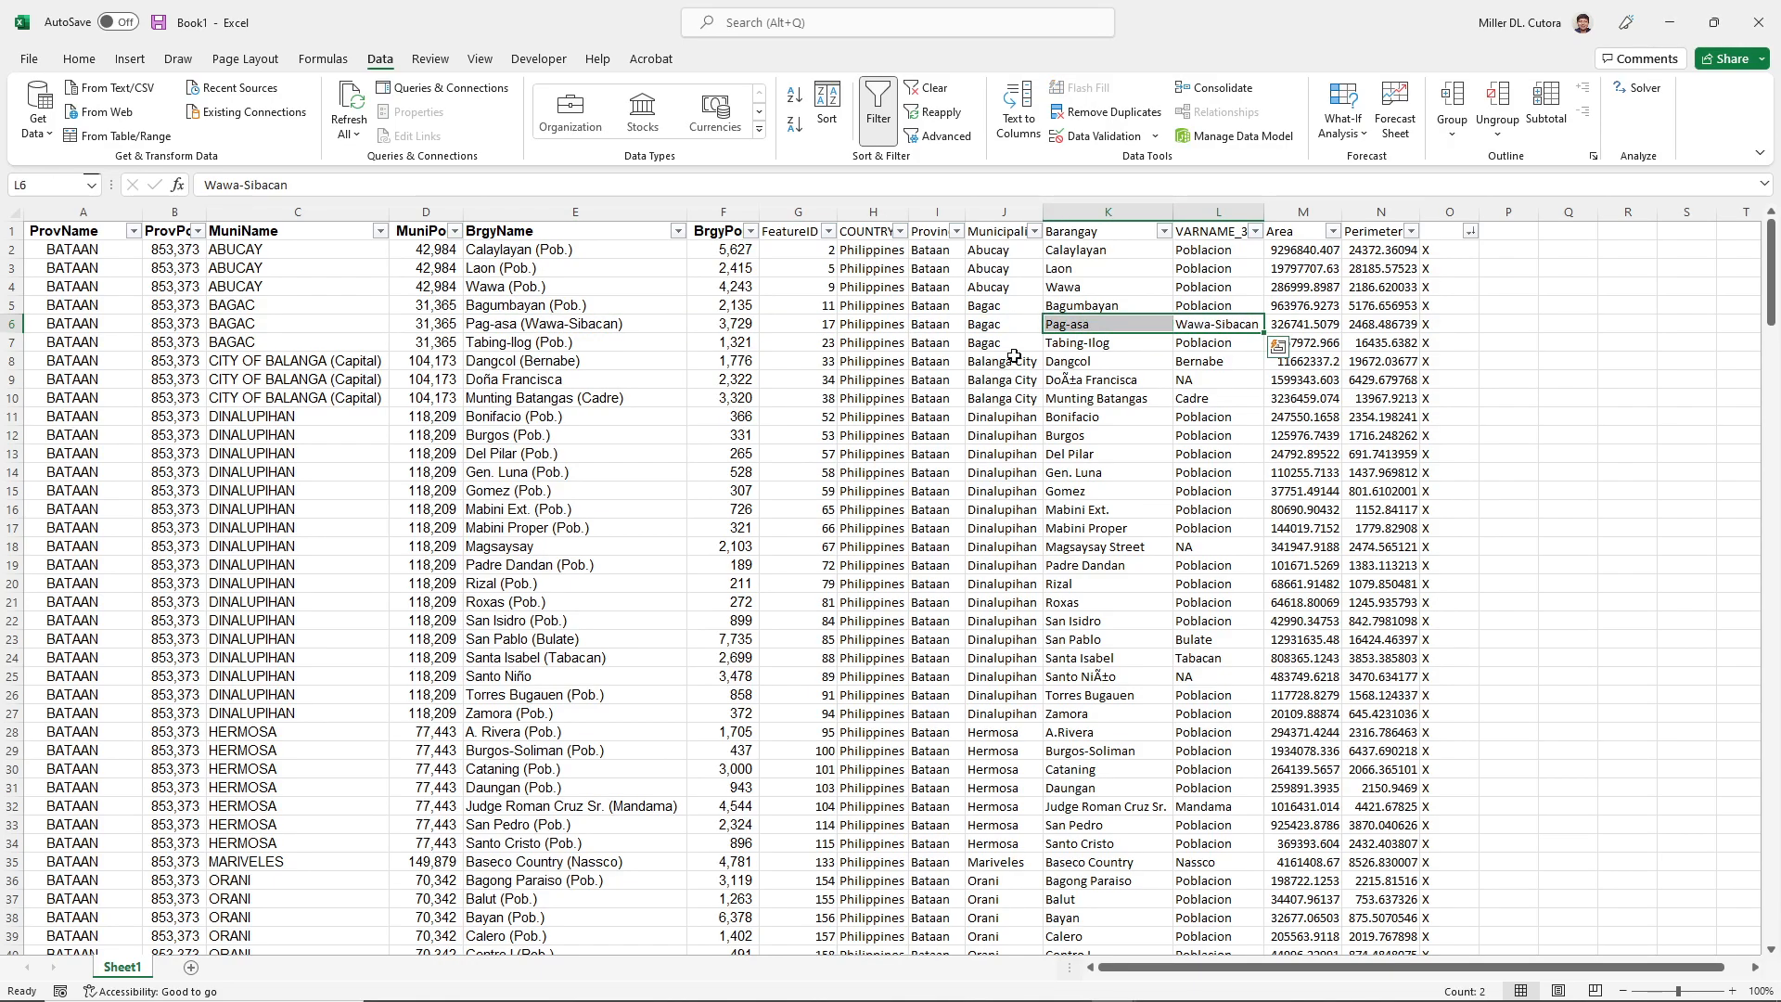
pyautogui.moveTo(863, 212); pyautogui.dragTo(1447, 258)
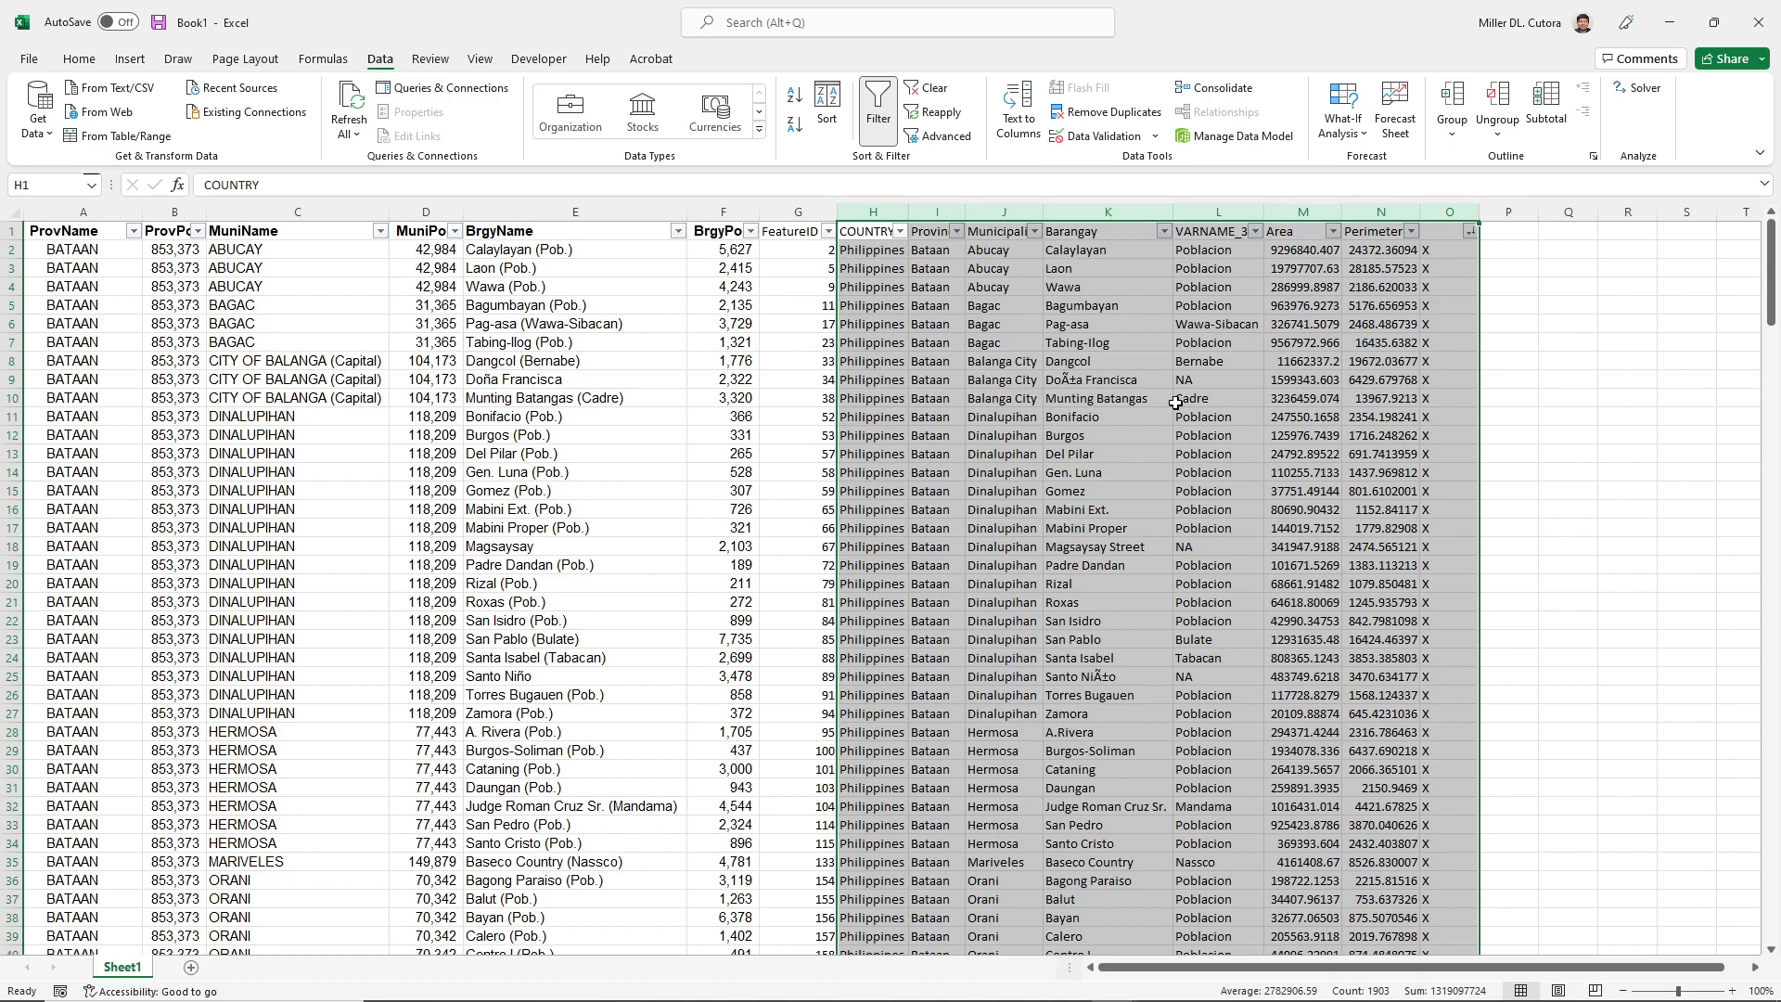
pyautogui.rightClick(1170, 467)
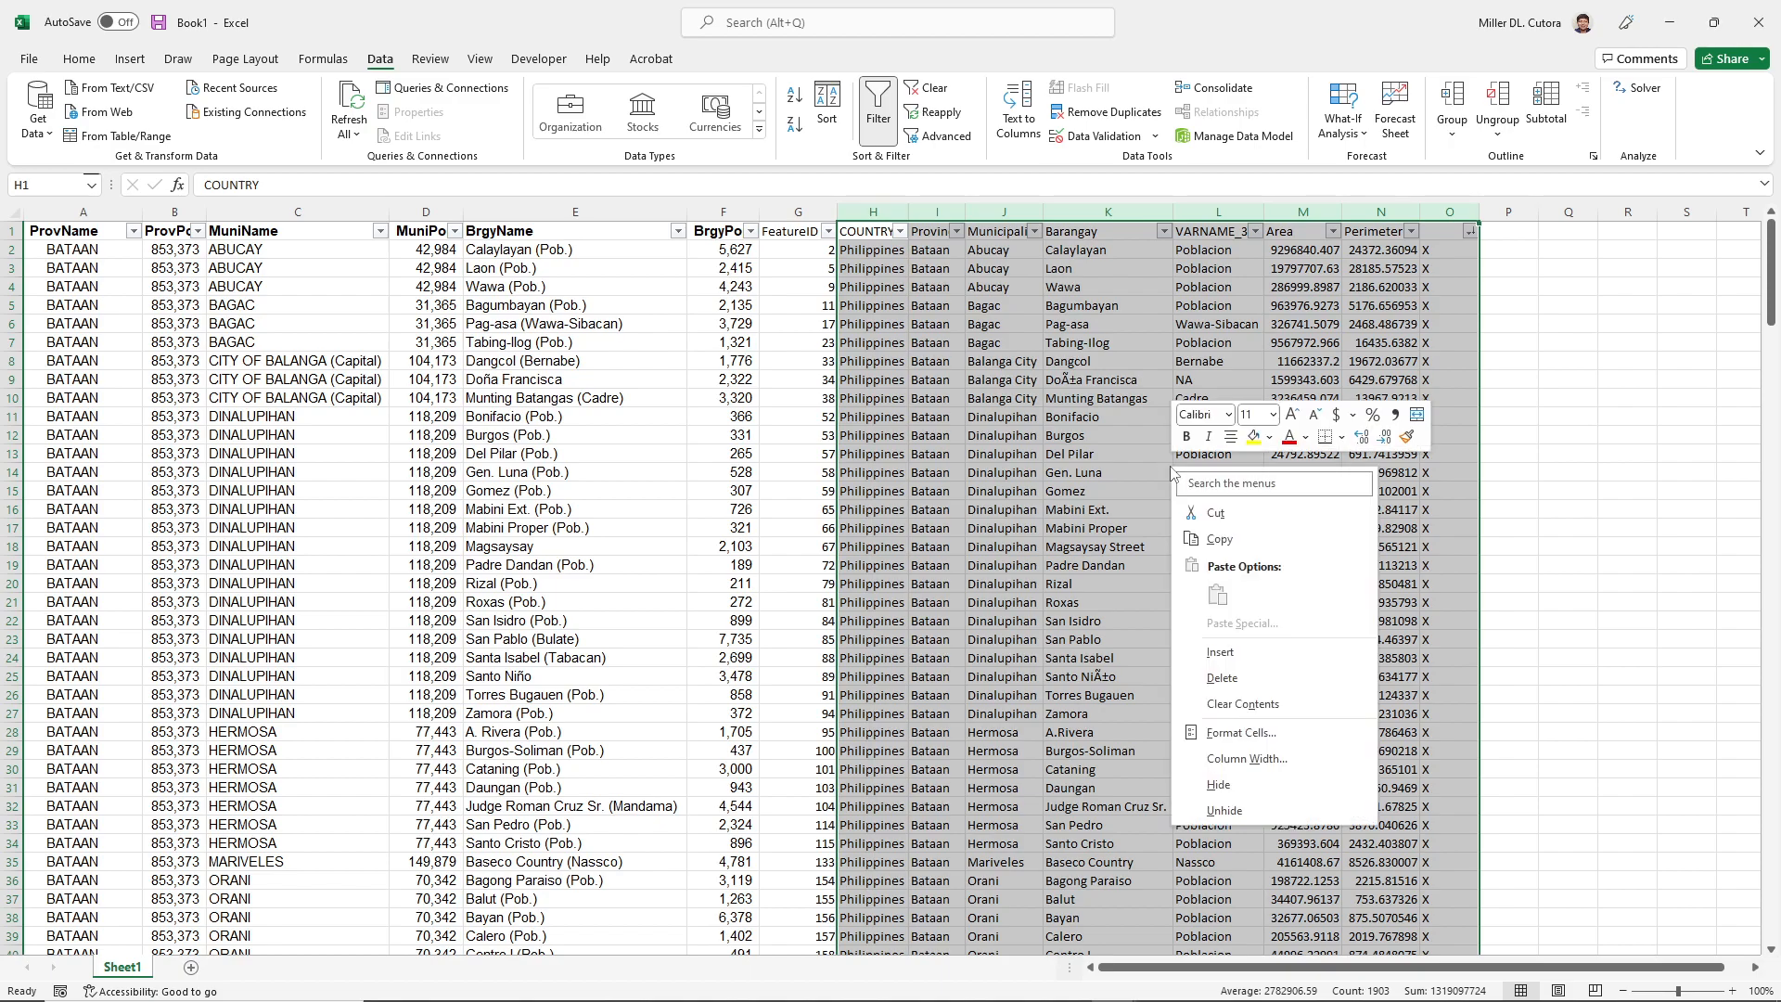
pyautogui.click(1220, 682)
pyautogui.click(704, 548)
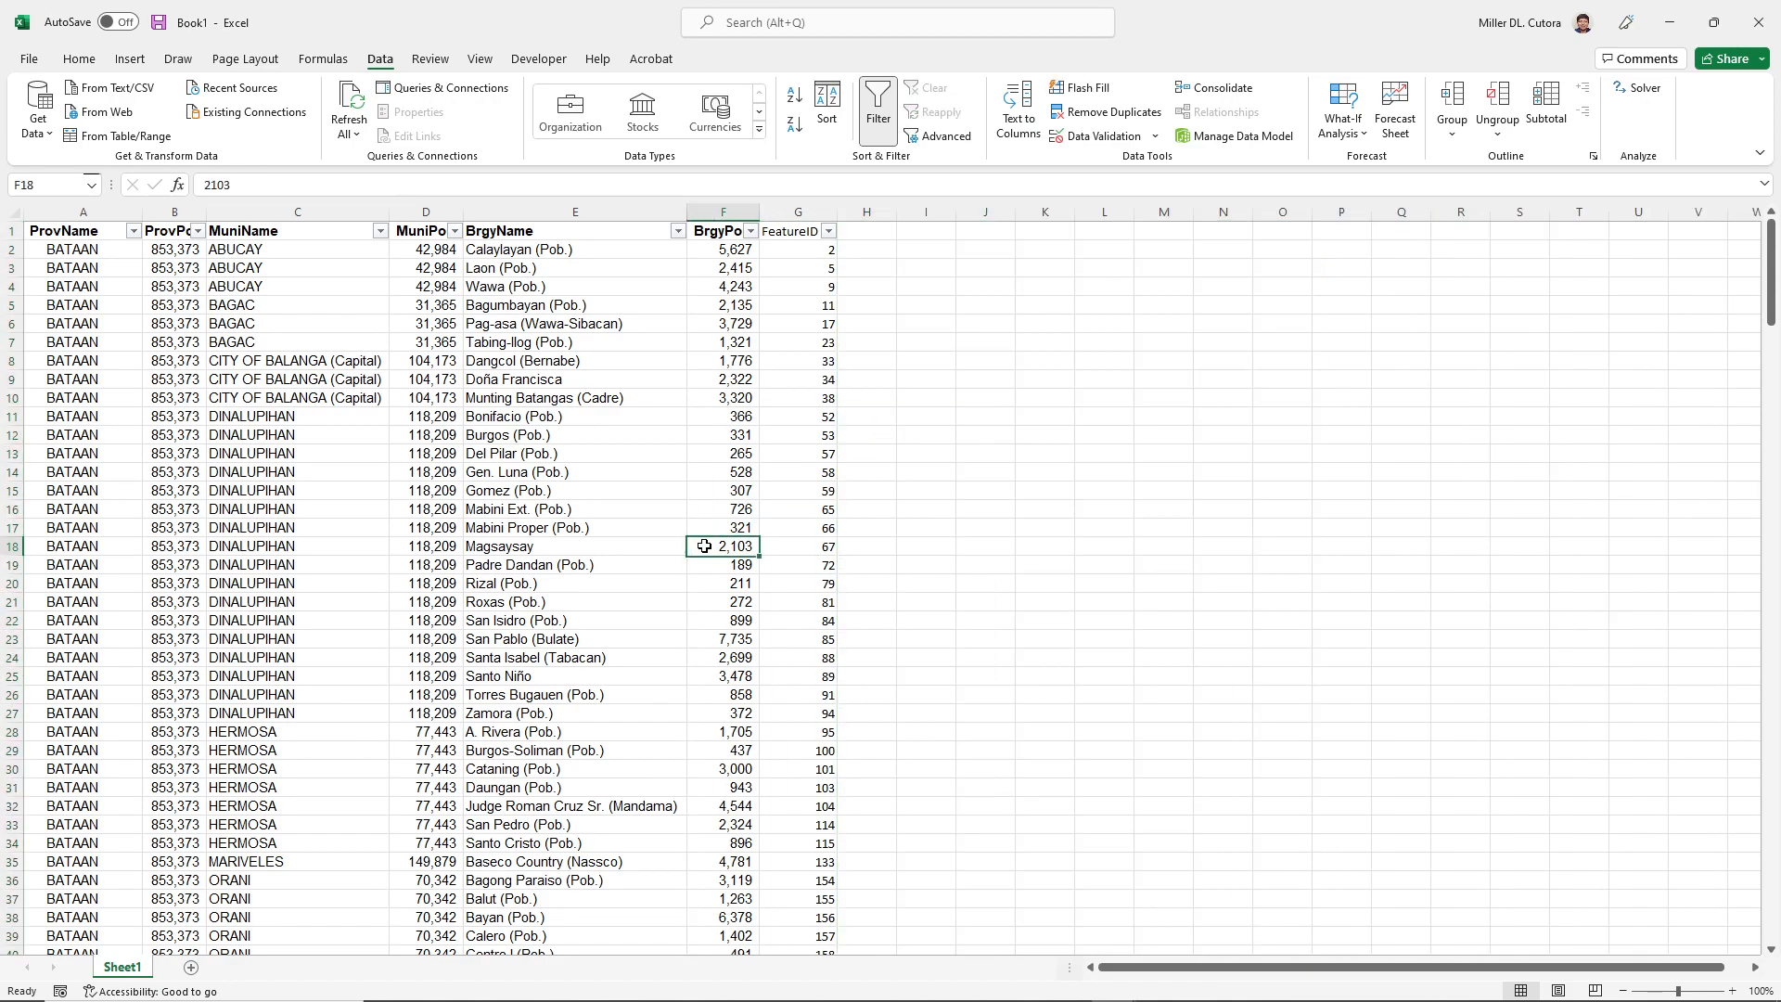
pyautogui.click(876, 107)
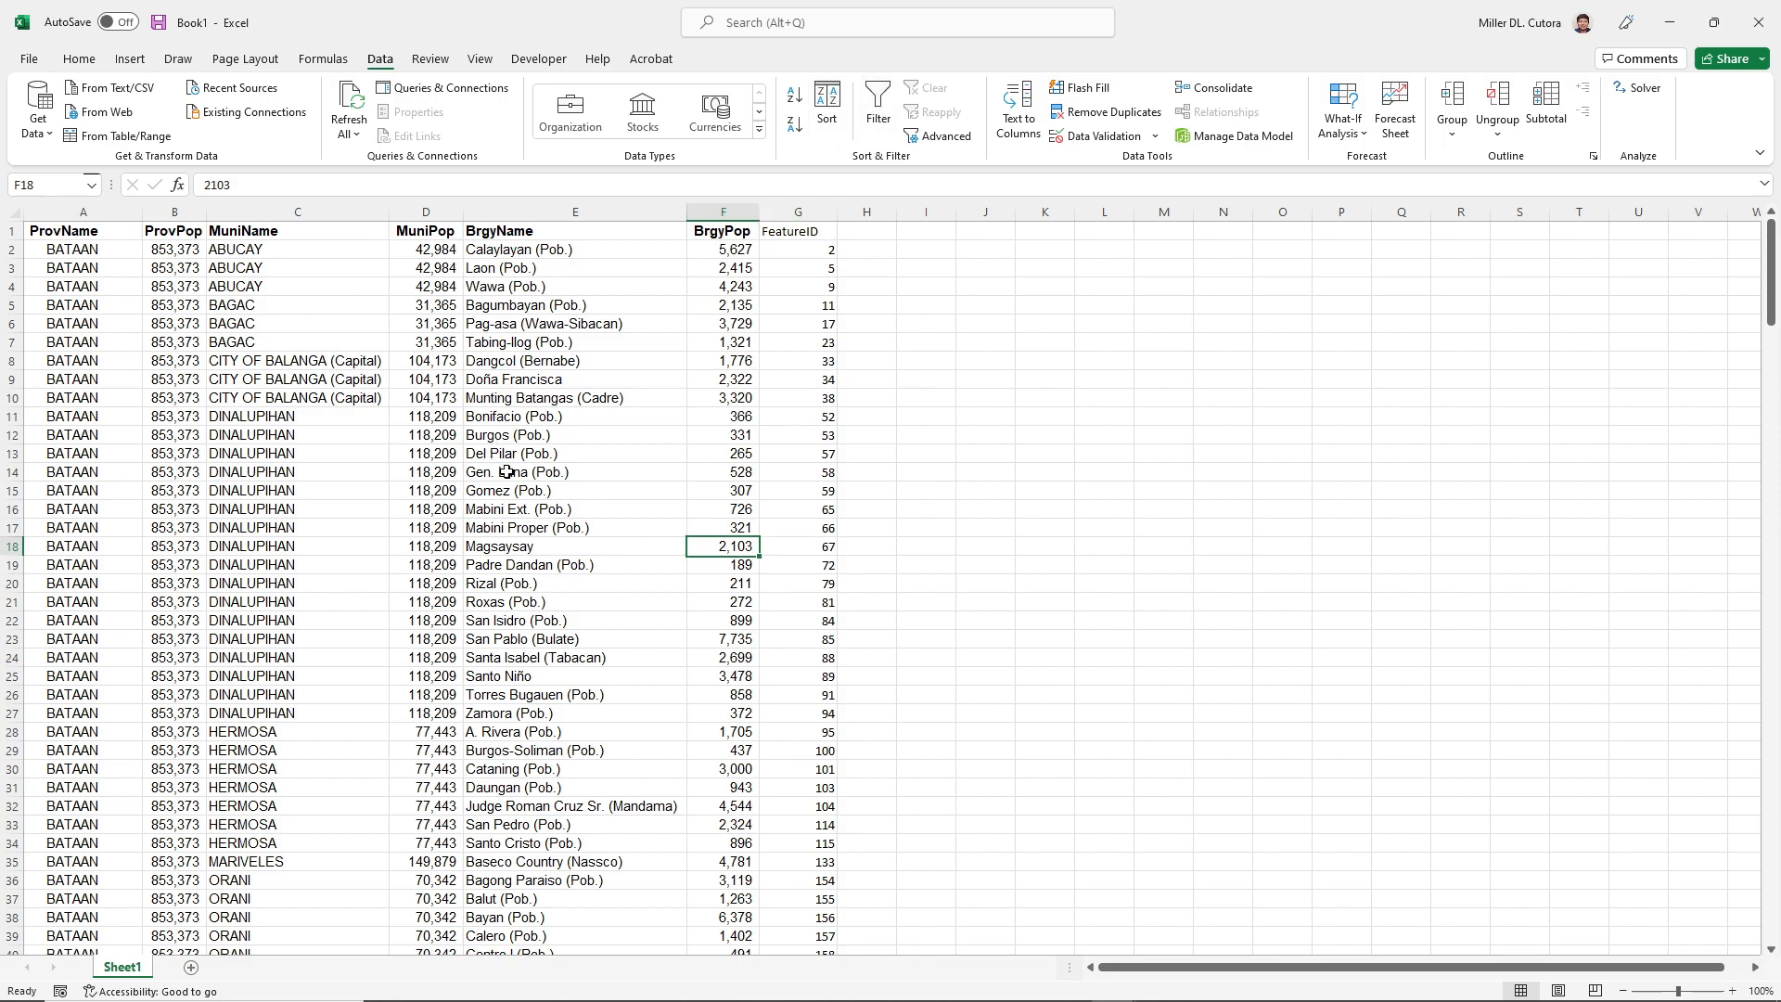
# - Save the workbook as BataanPopInfo in the 05 Table Operations and Attribute Editing folder inside DEMO
pyautogui.hotkey('ctrl', 's')
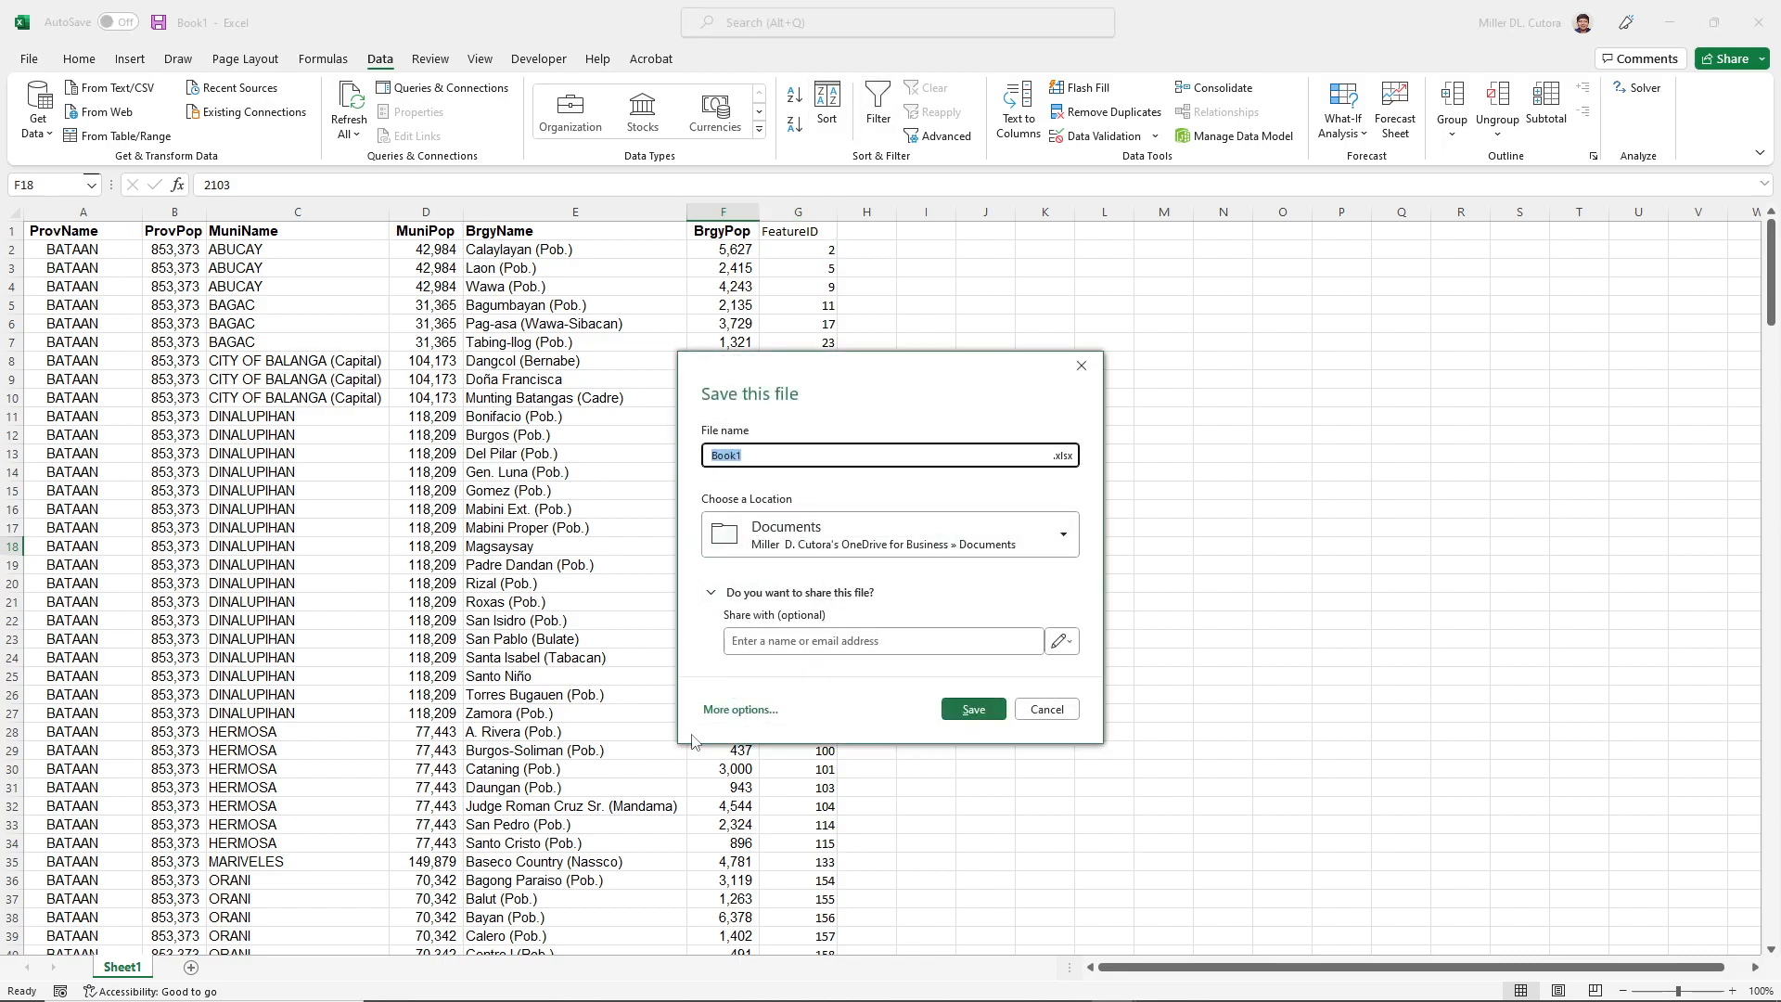
pyautogui.click(711, 708)
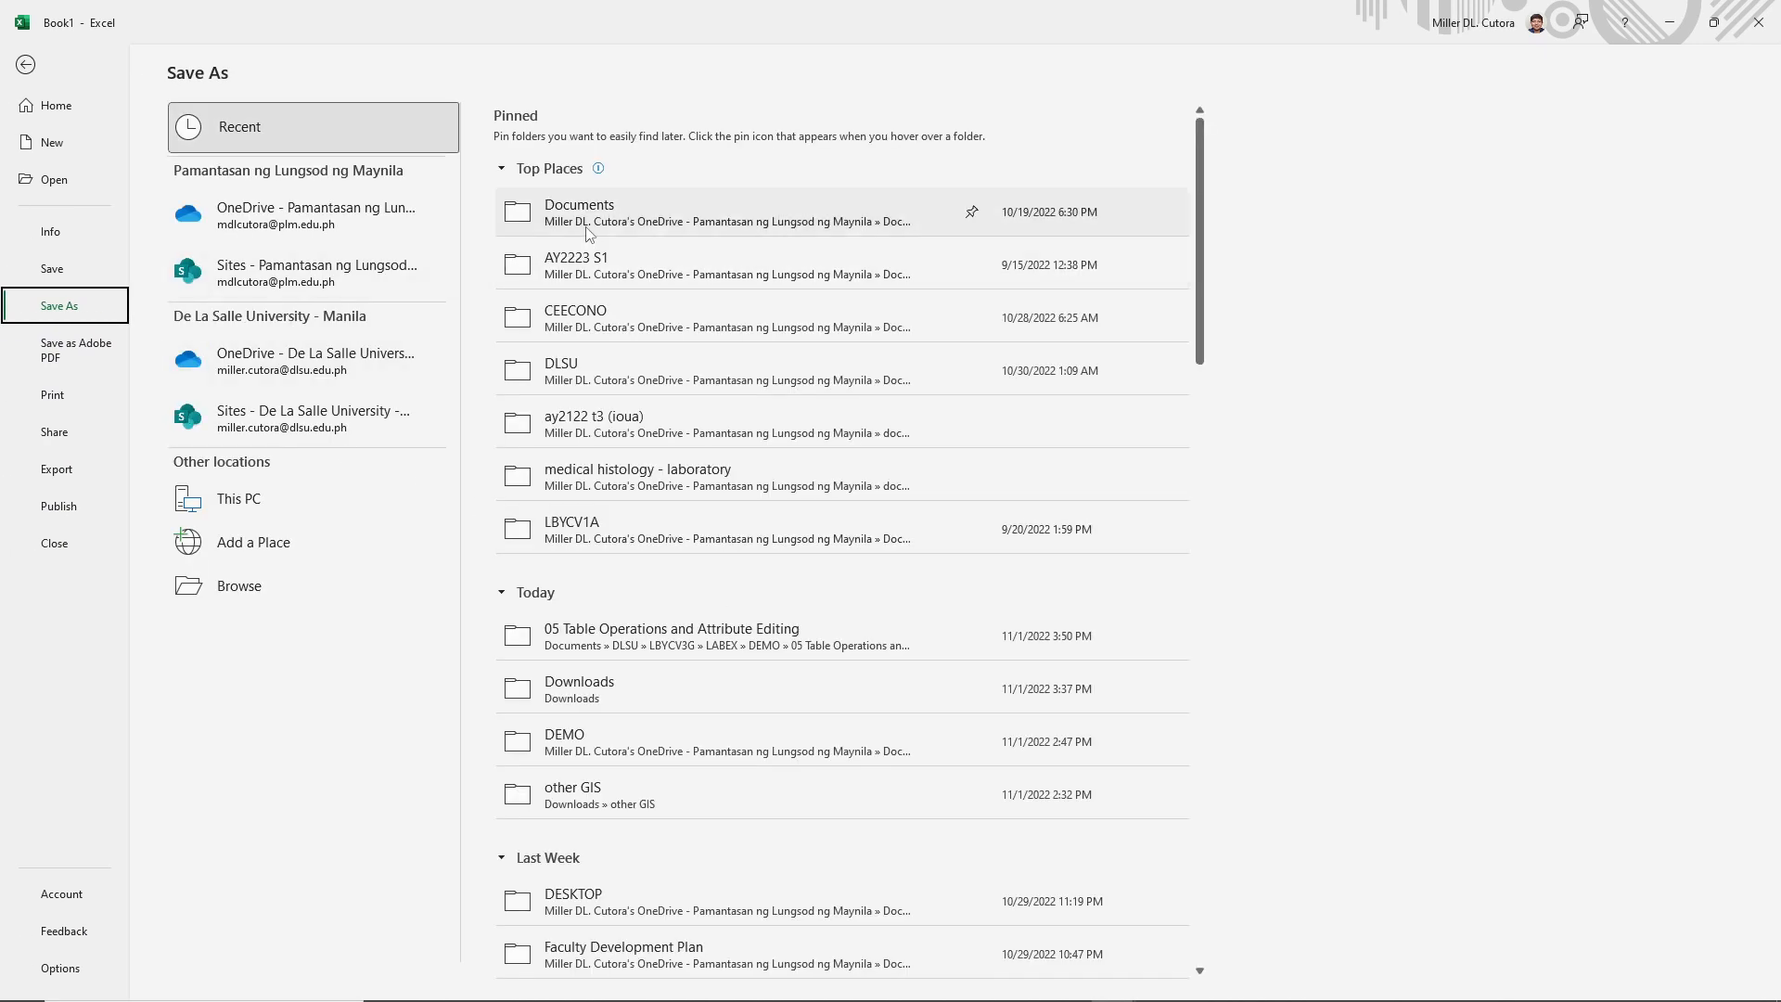
pyautogui.click(291, 594)
pyautogui.click(290, 594)
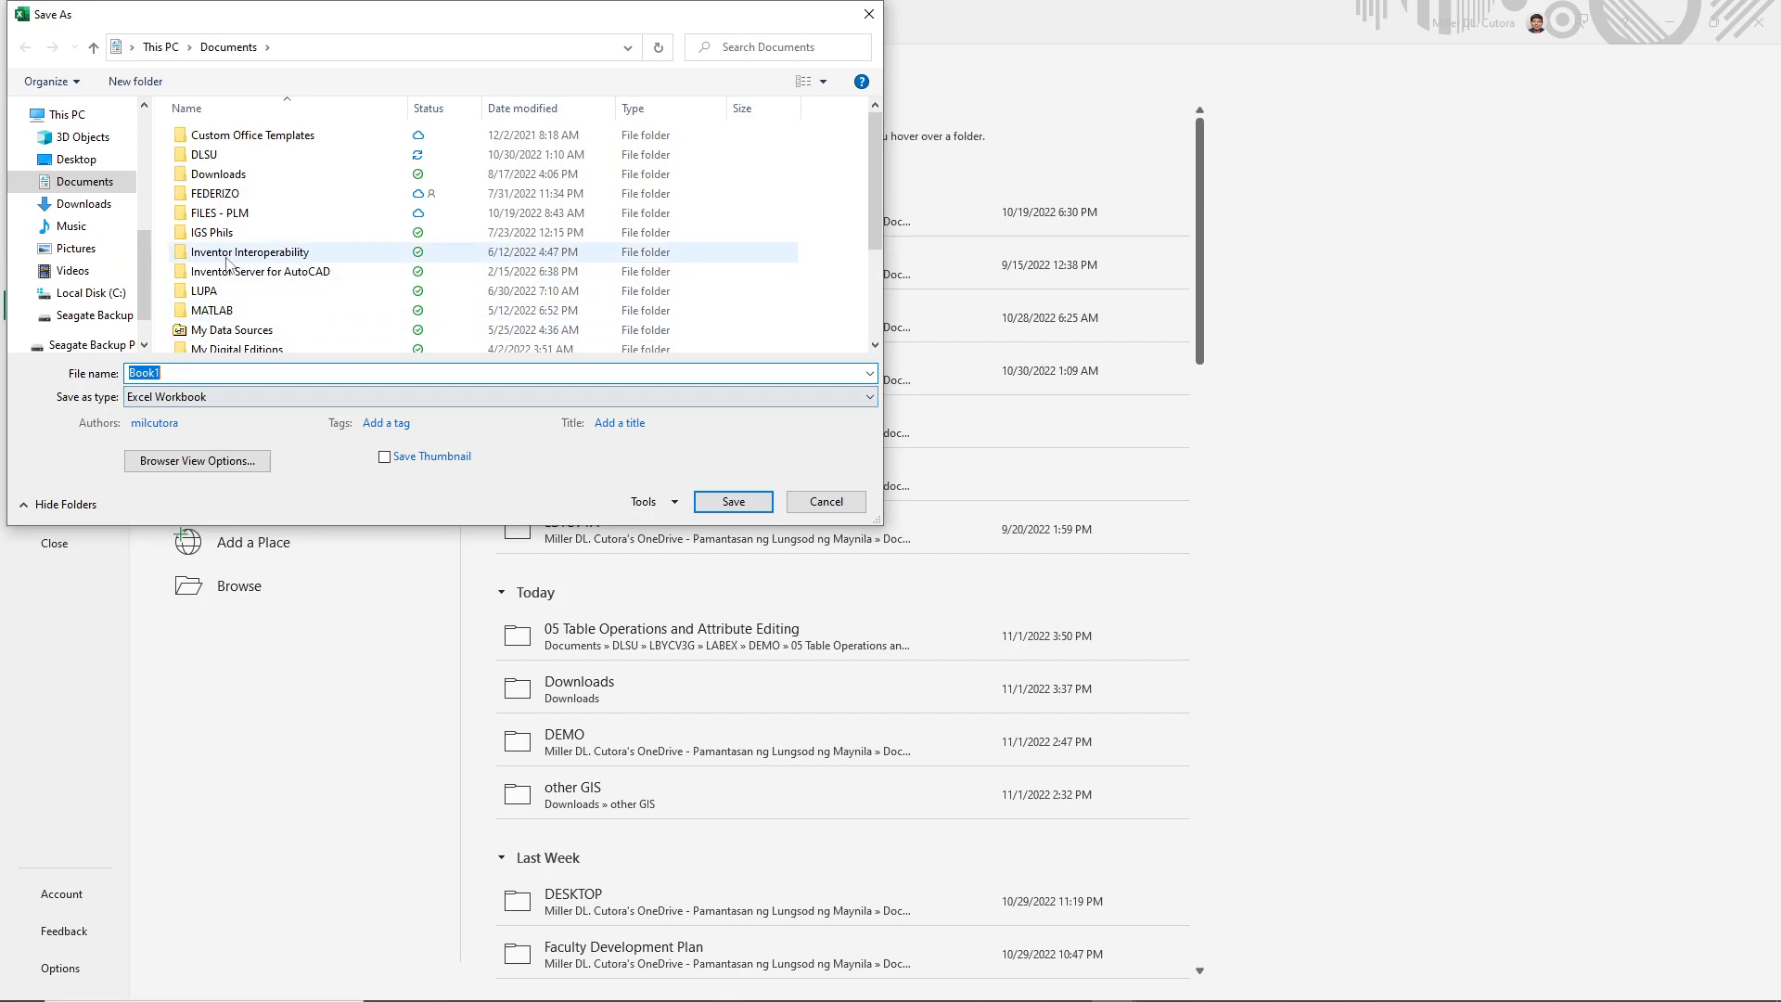
pyautogui.scroll(3, 111, 212)
pyautogui.click(93, 176)
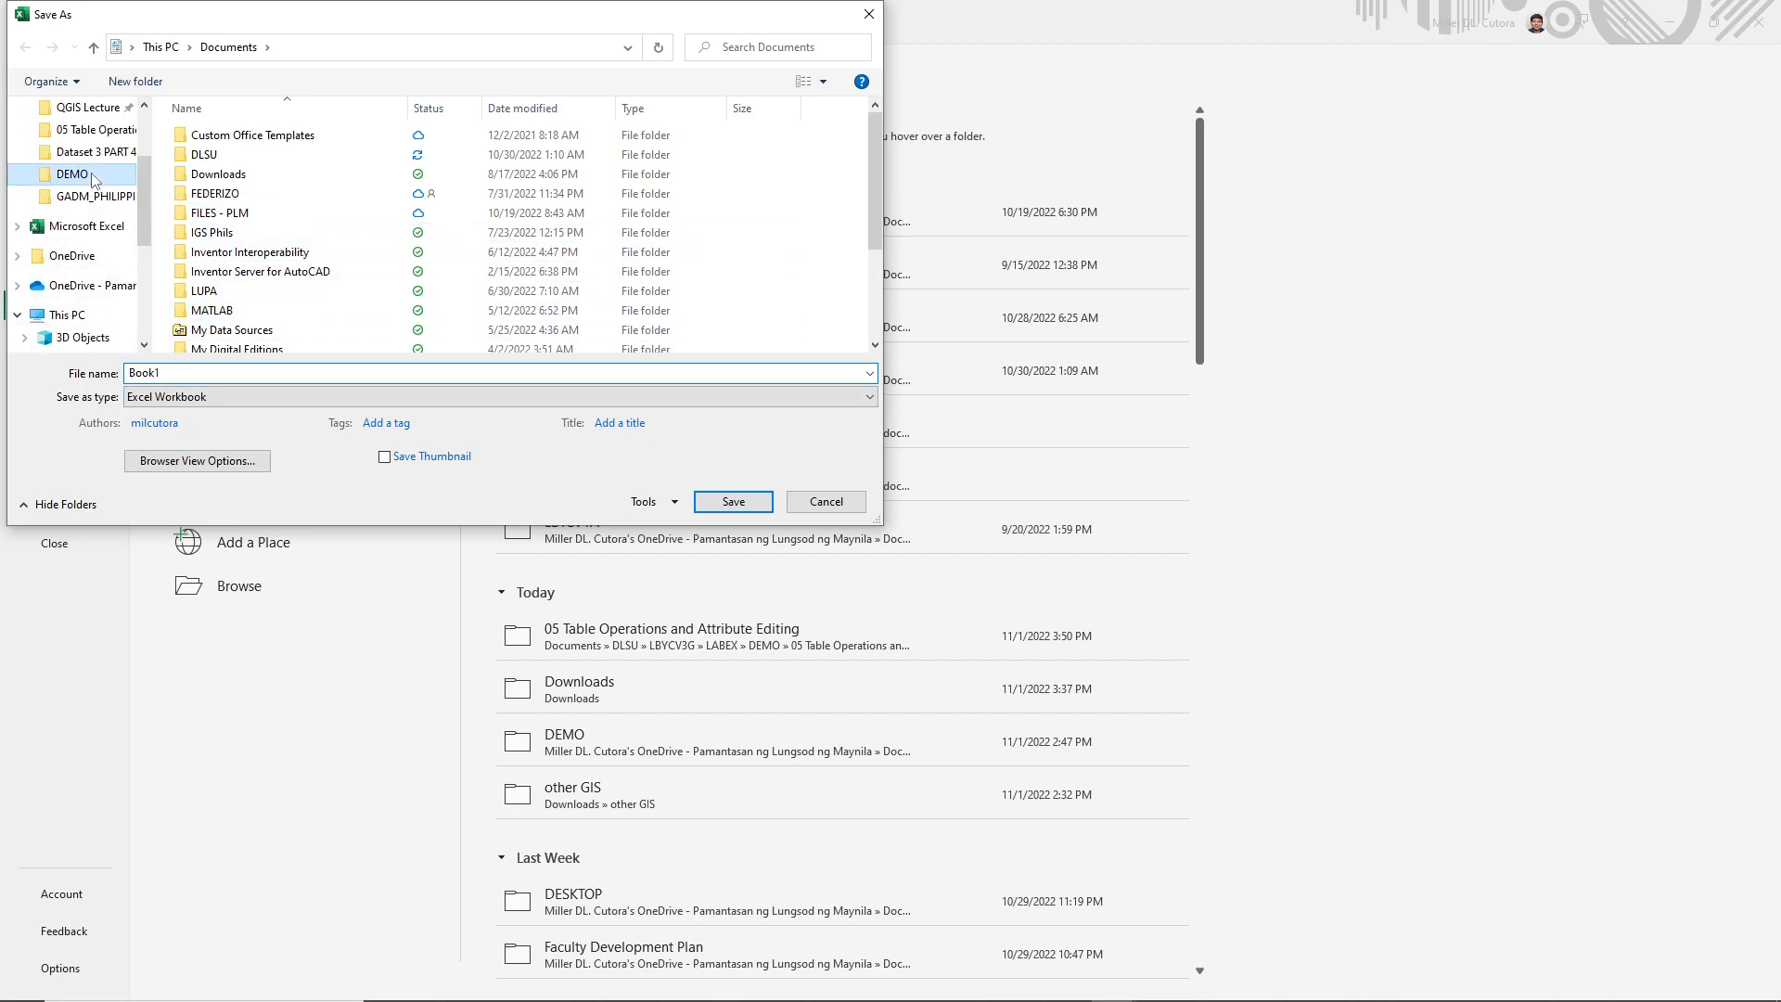
pyautogui.doubleClick(273, 213)
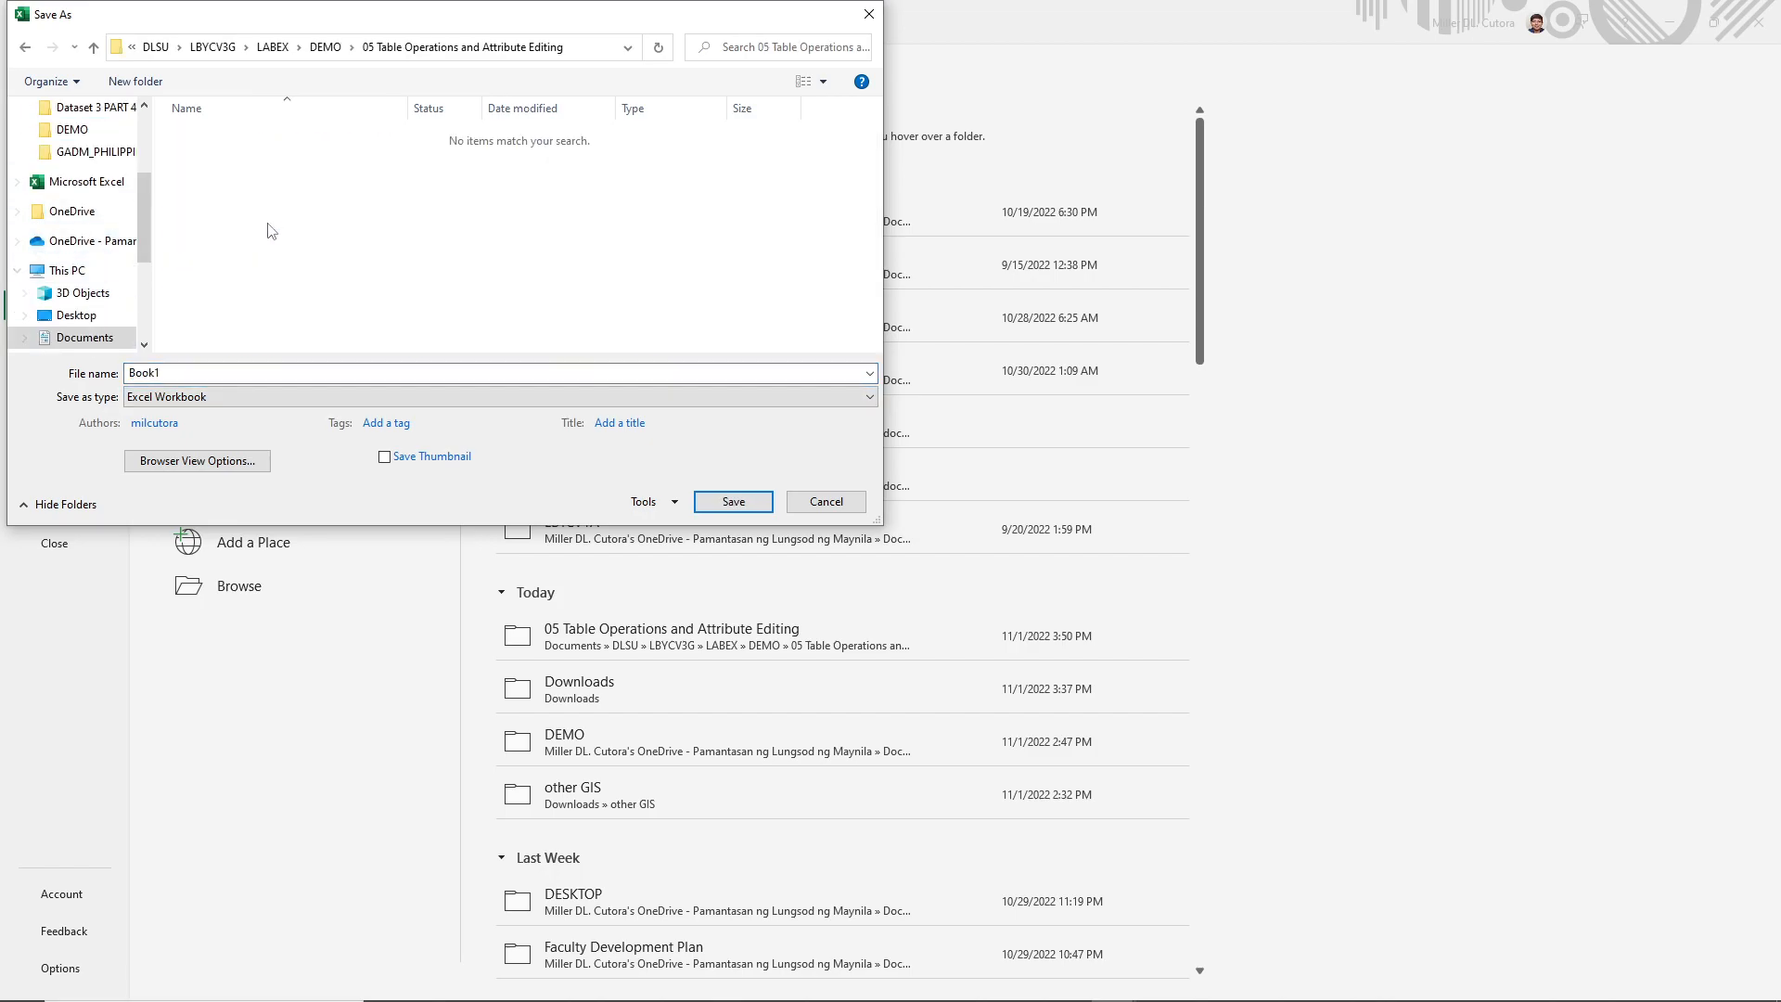
pyautogui.click(240, 371)
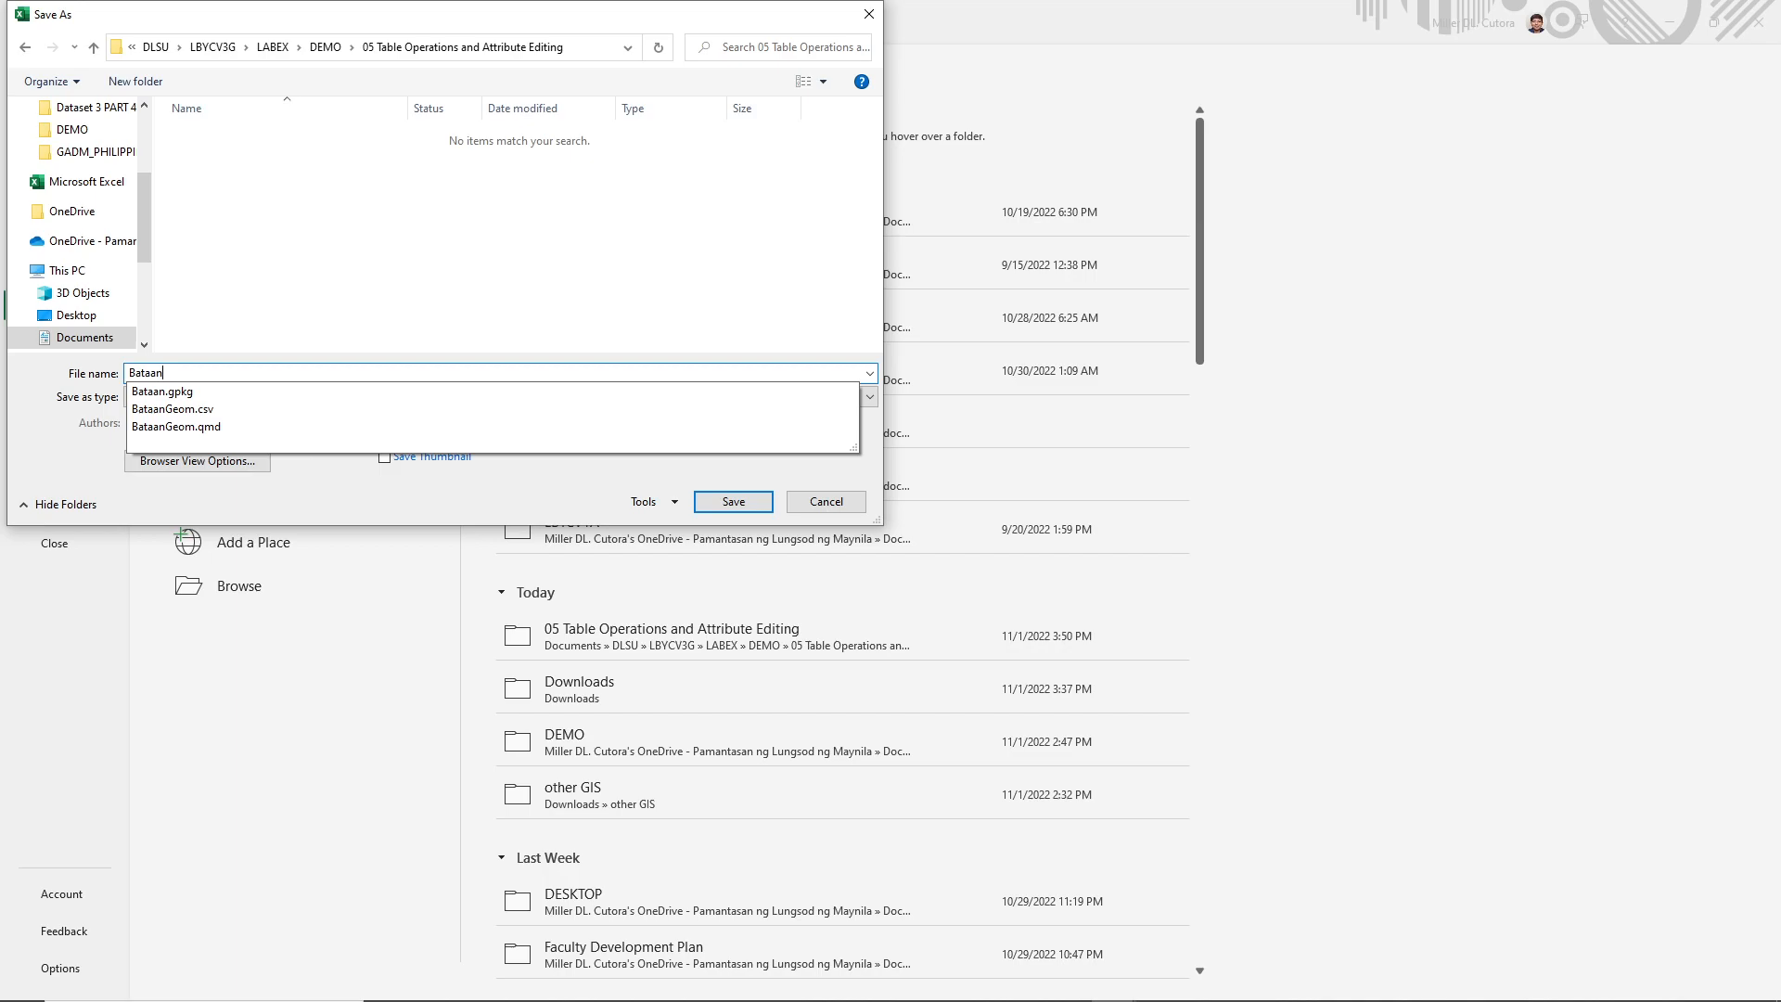
pyautogui.write('PopInfo')
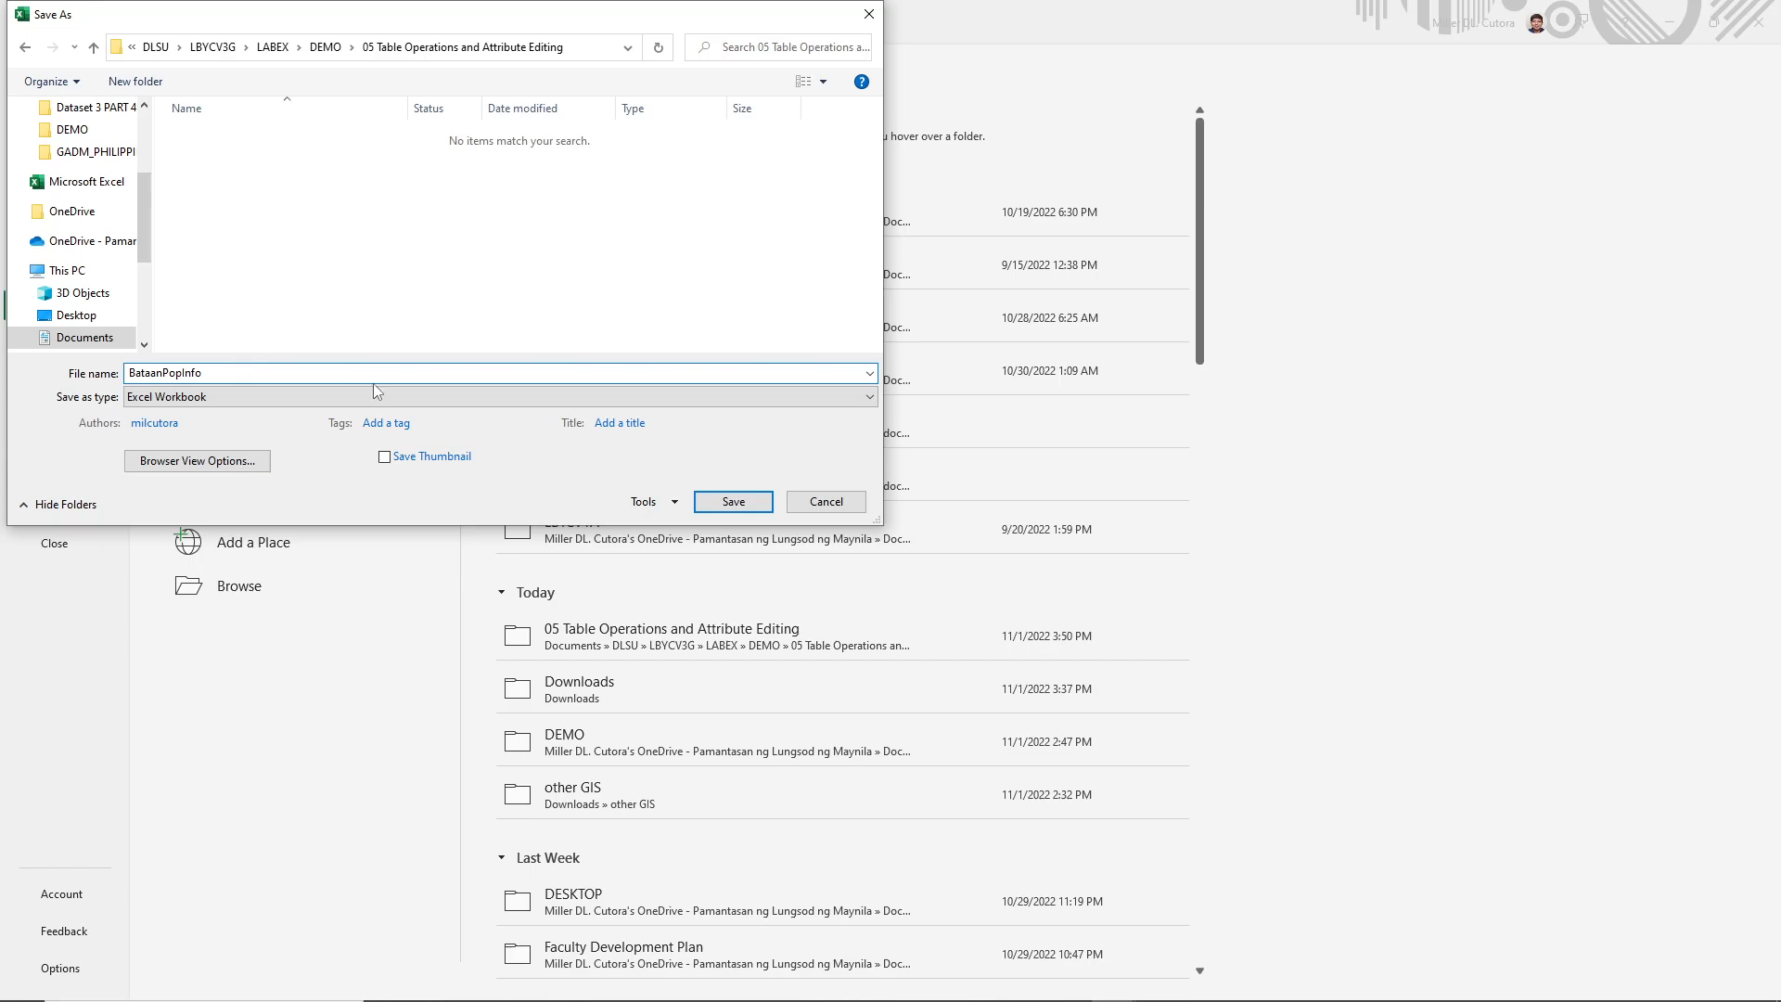
pyautogui.click(716, 502)
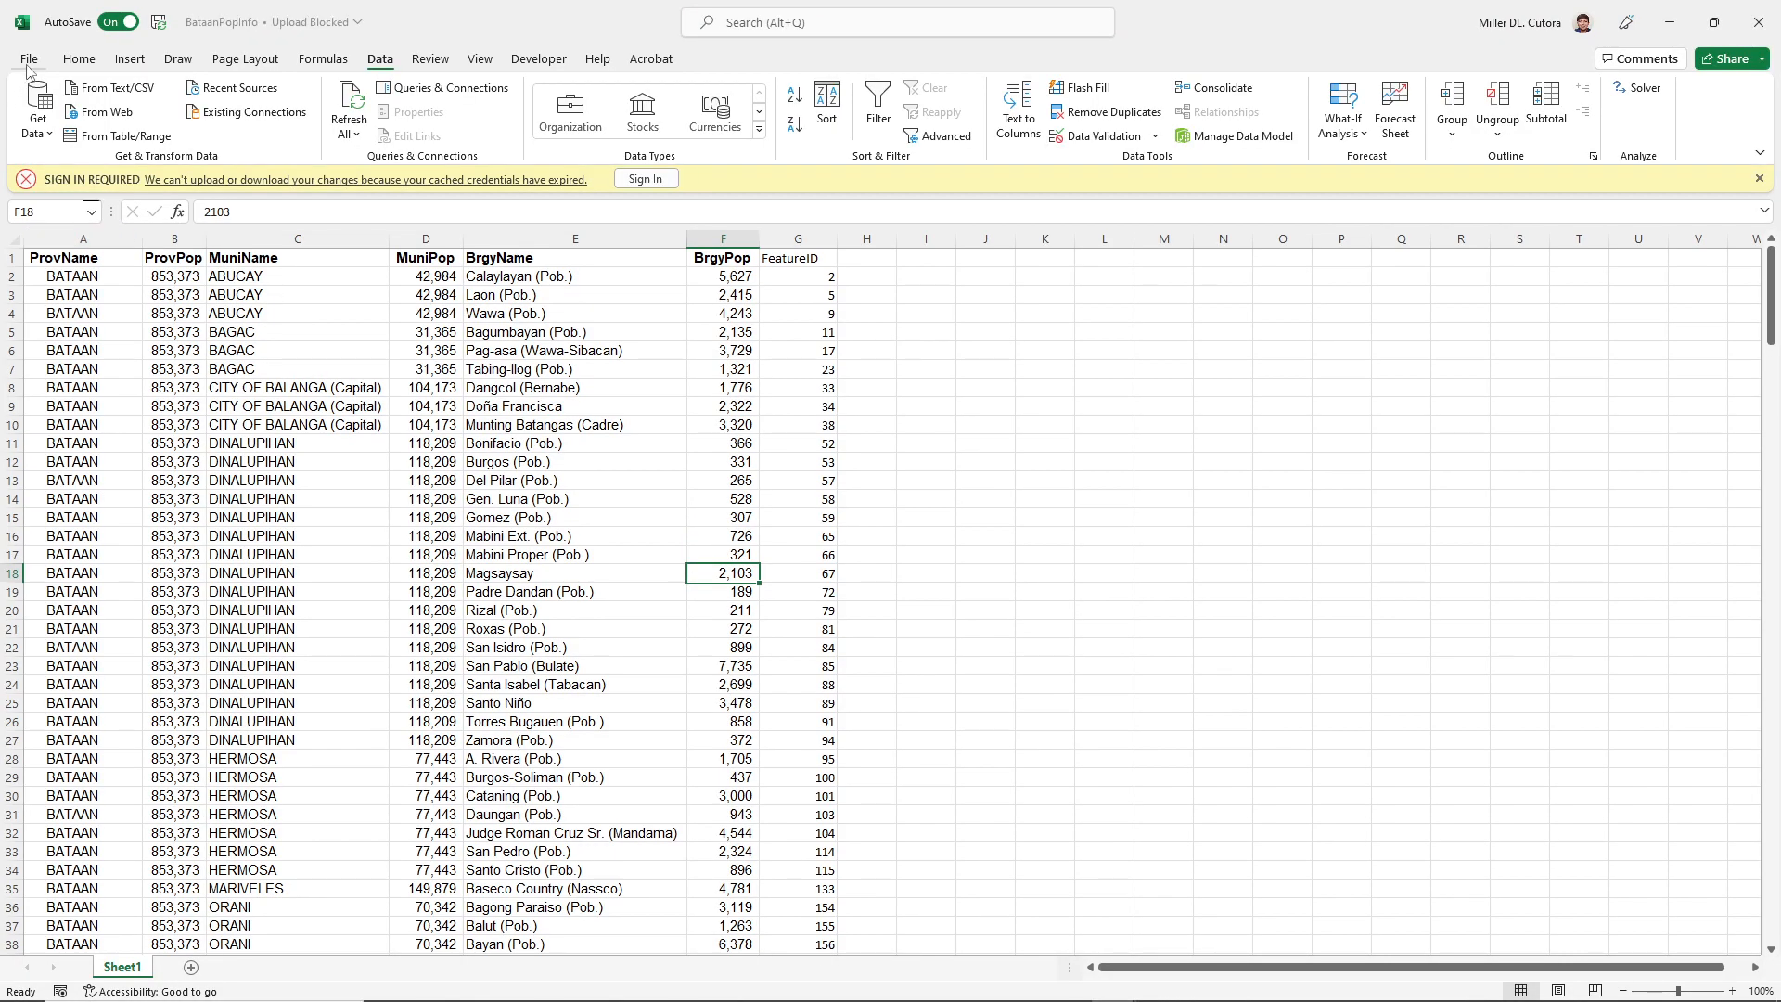
# - Save a copy of BataanPopInfo in CSV (Comma delimited) format in the same folder
pyautogui.click(29, 59)
pyautogui.click(58, 234)
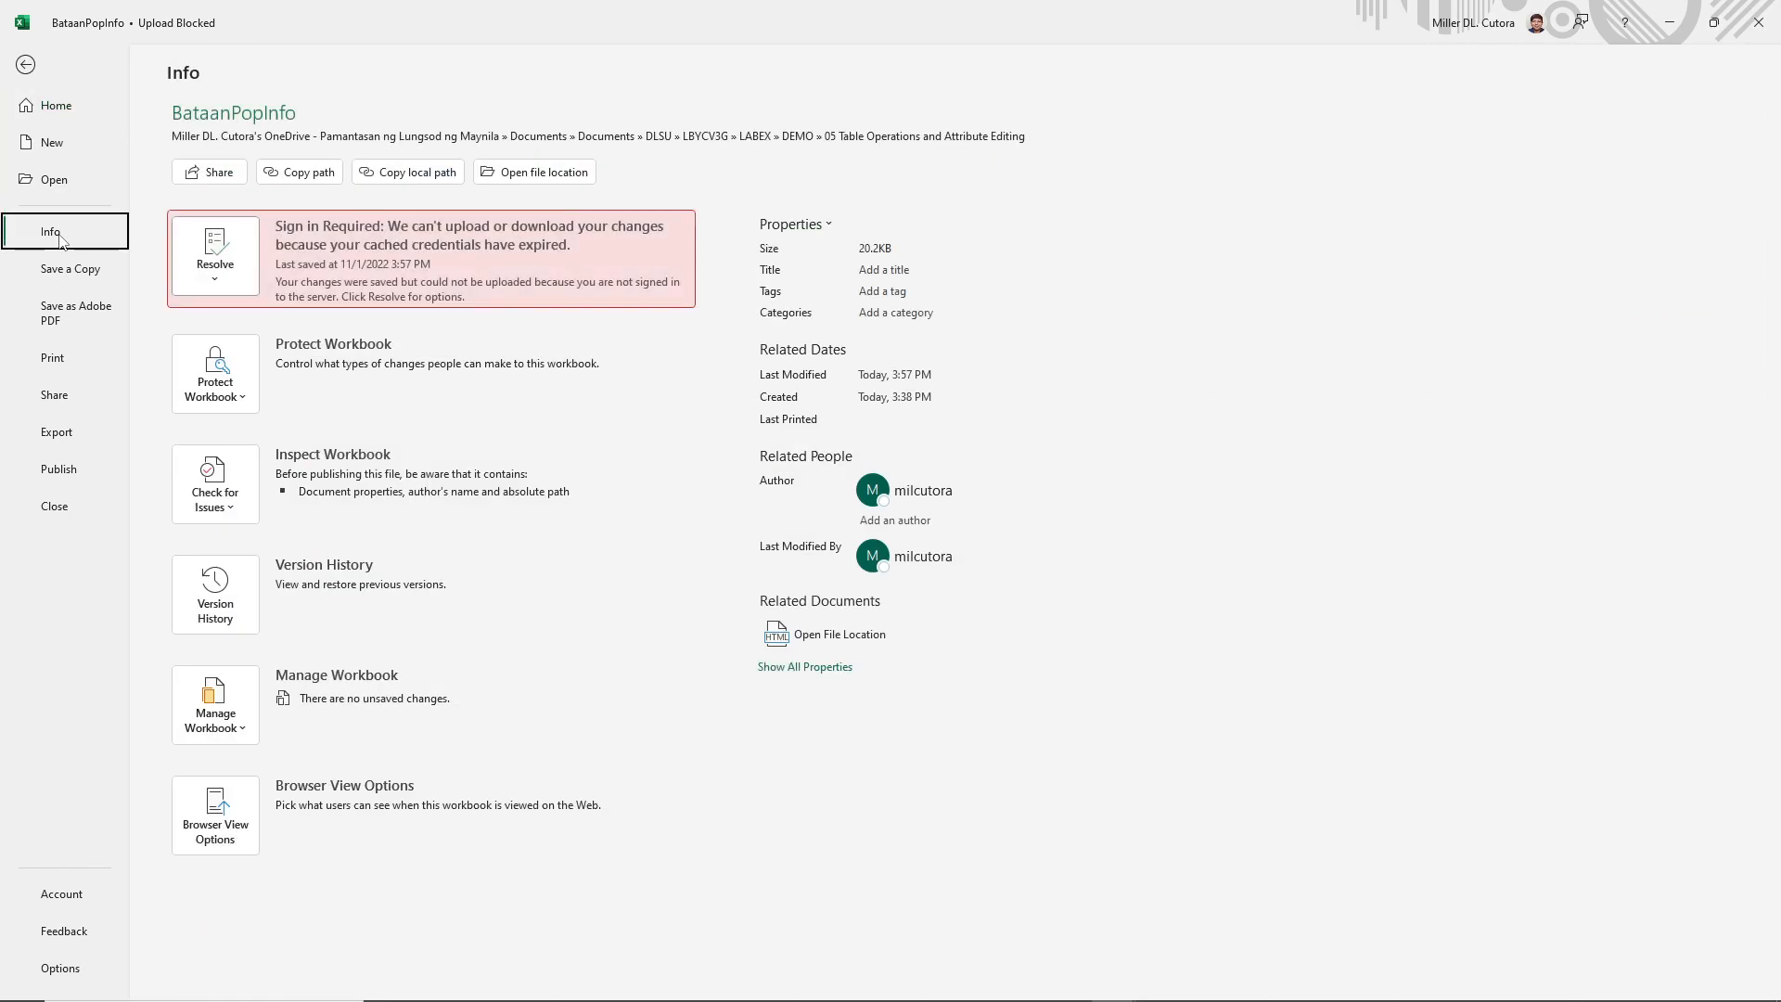
pyautogui.click(67, 269)
pyautogui.click(580, 165)
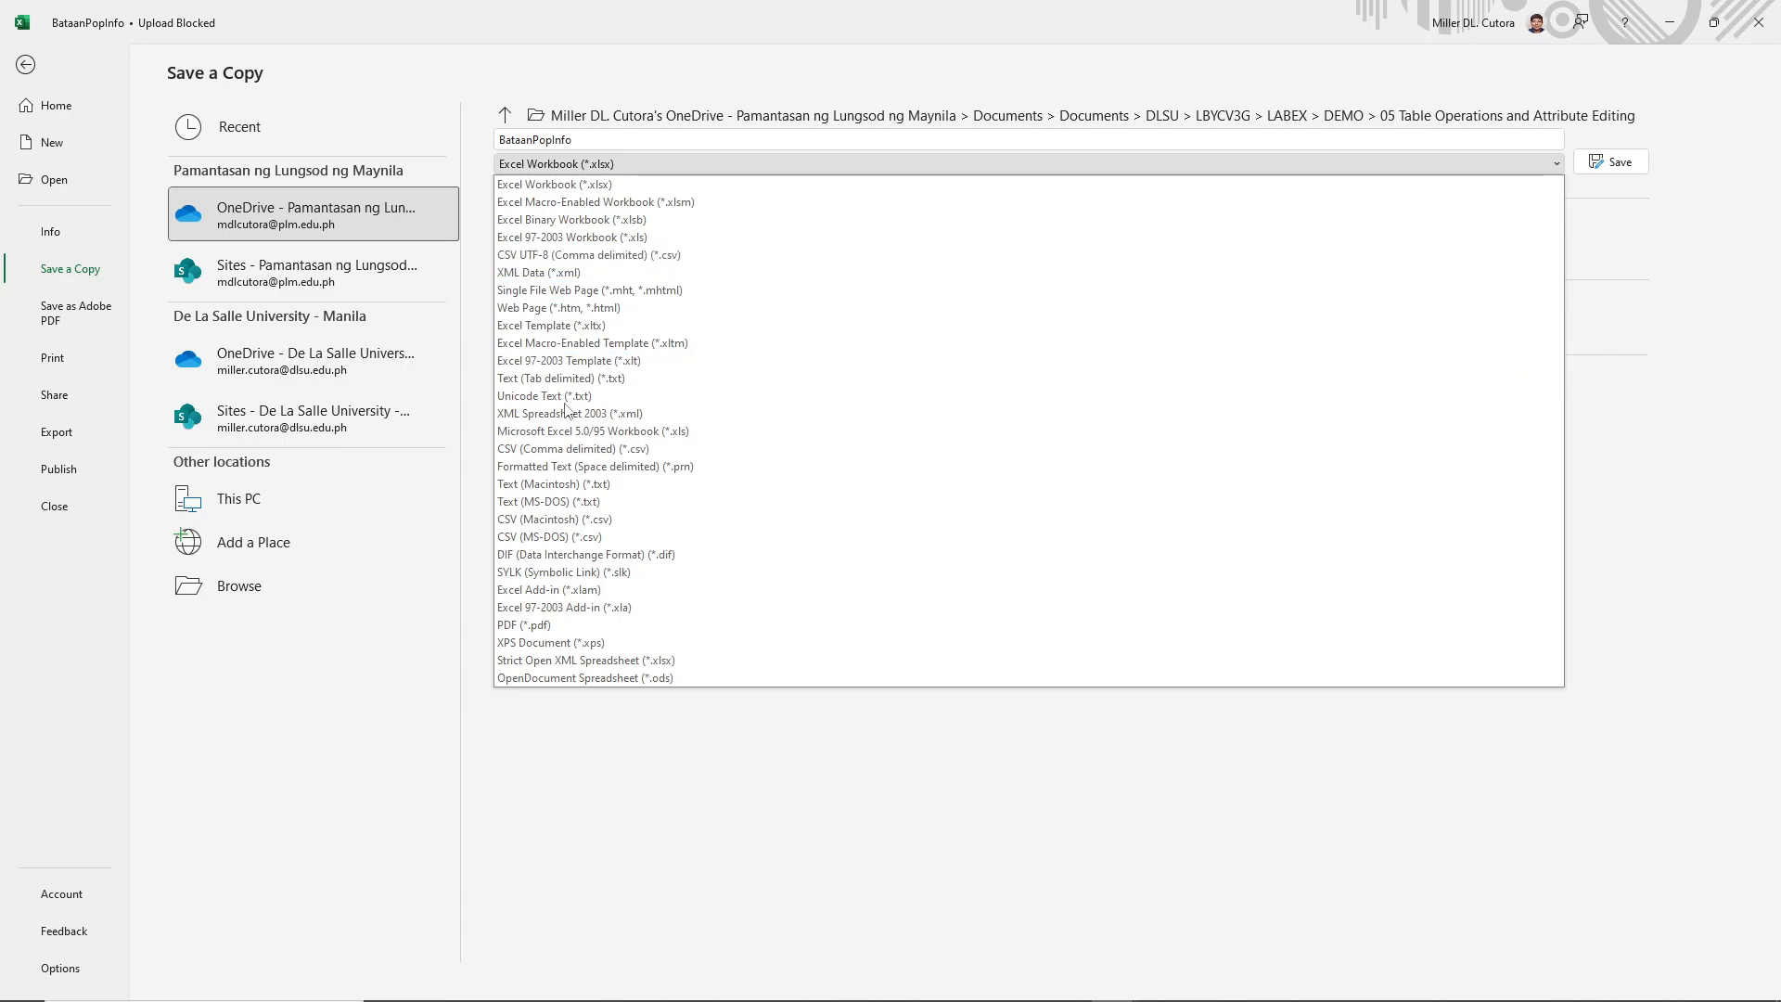
pyautogui.click(564, 452)
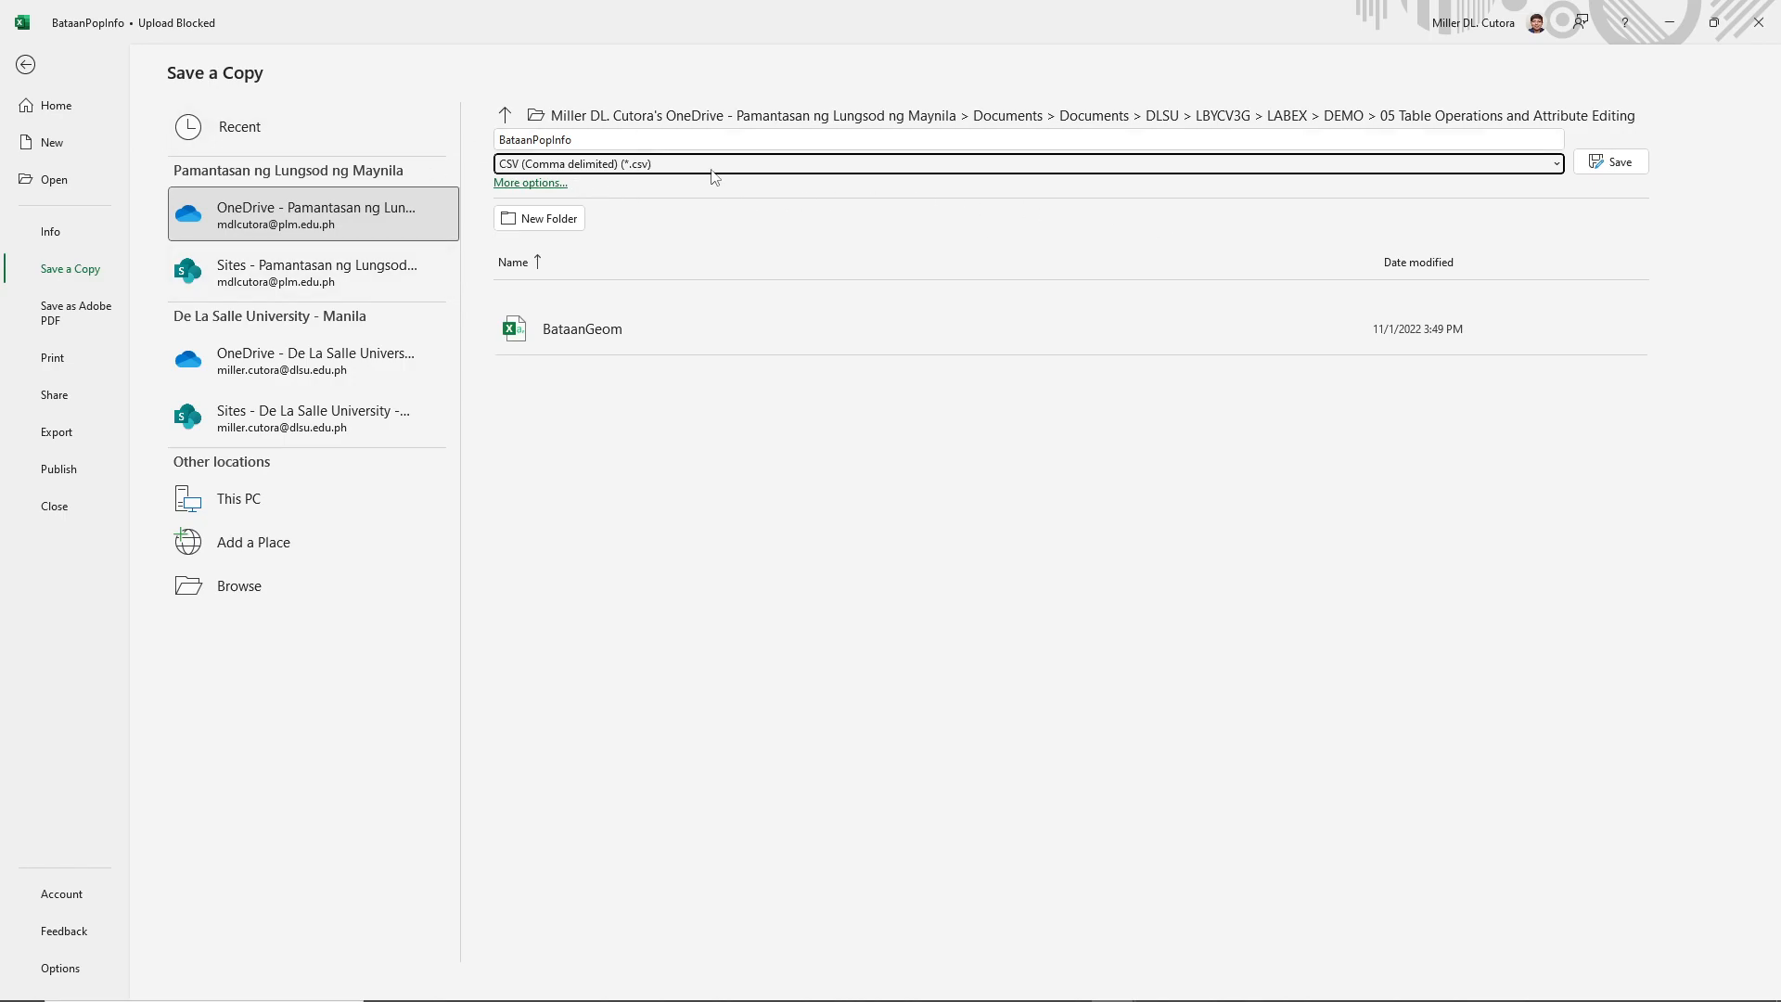
pyautogui.click(1624, 171)
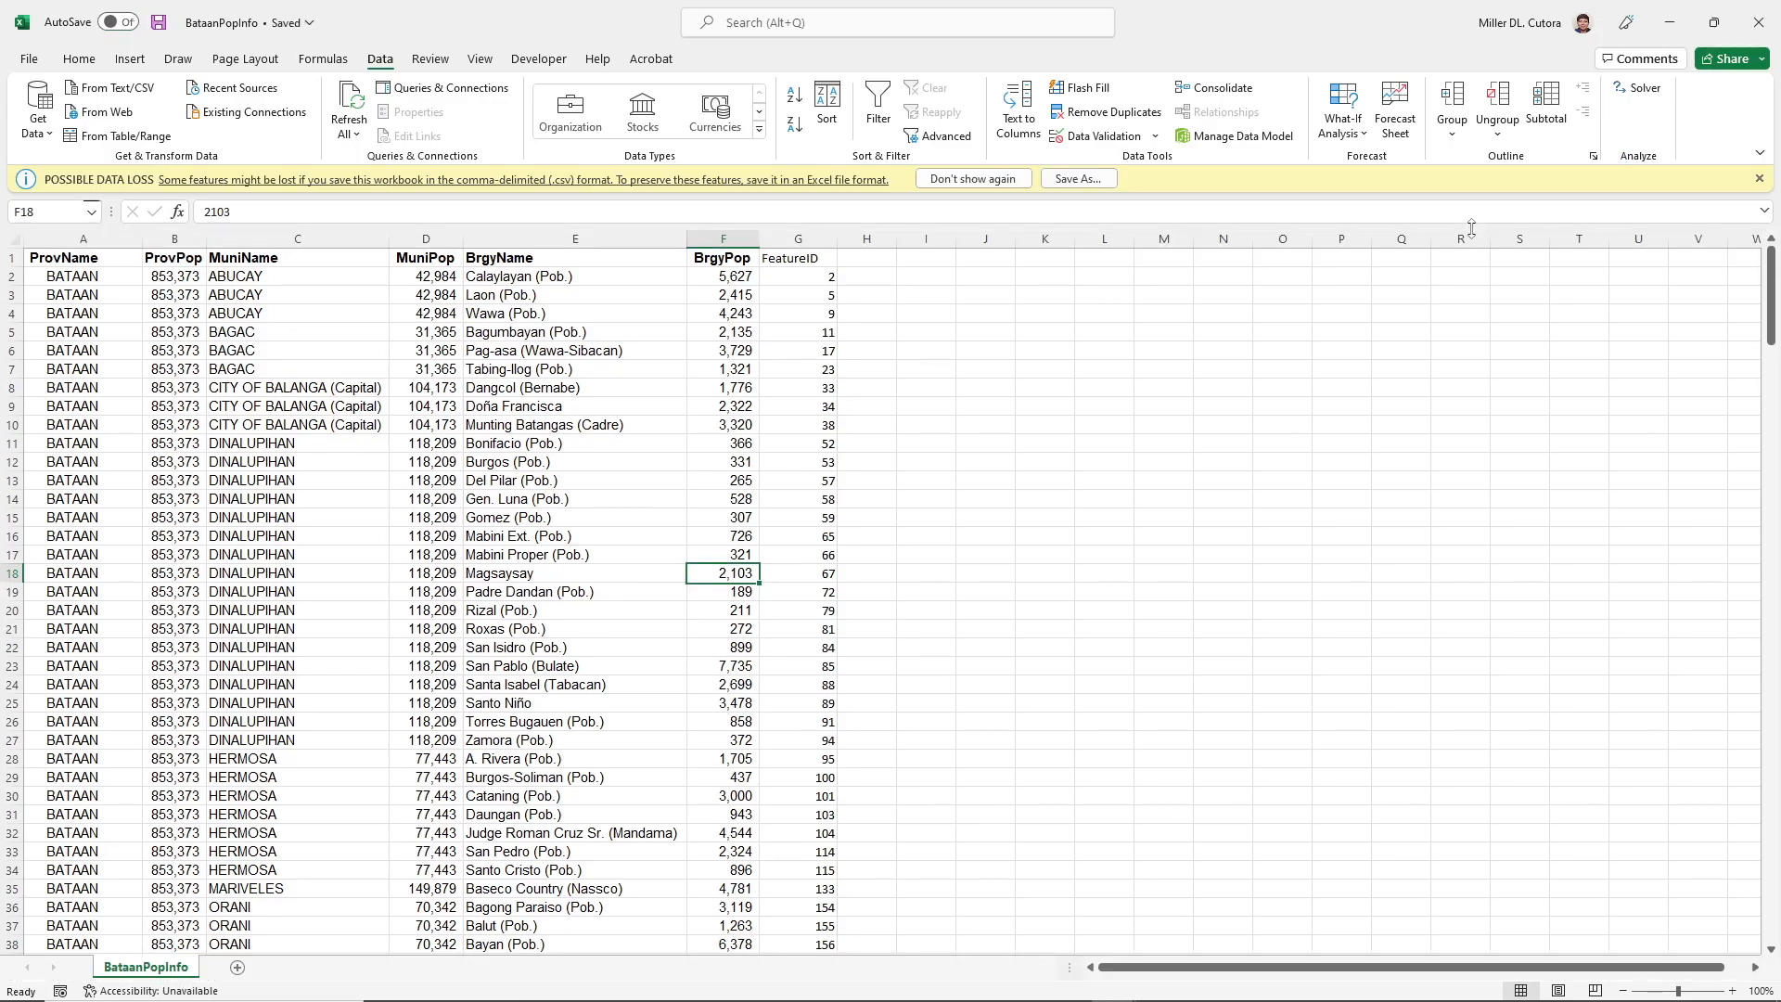
# - Close the BataanPopInfo and BataanGeom workbooks and the Bataan attribute table, returning to the QGIS map
pyautogui.click(1757, 22)
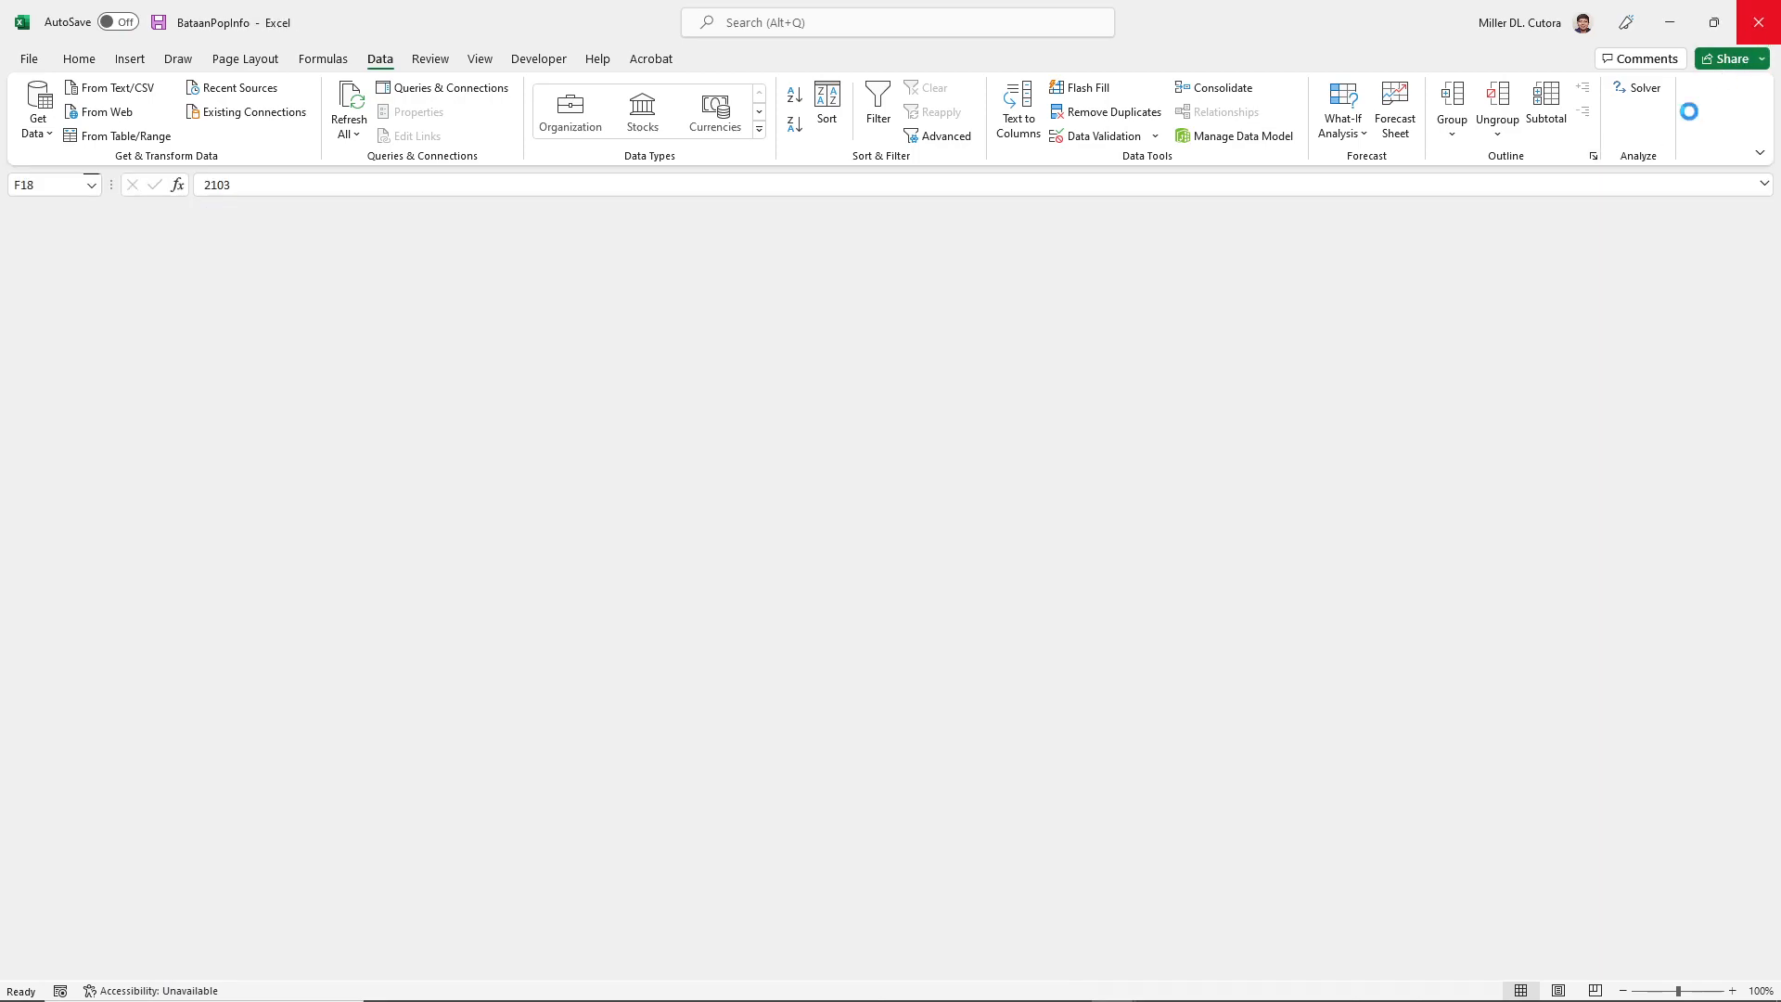
pyautogui.click(1747, 29)
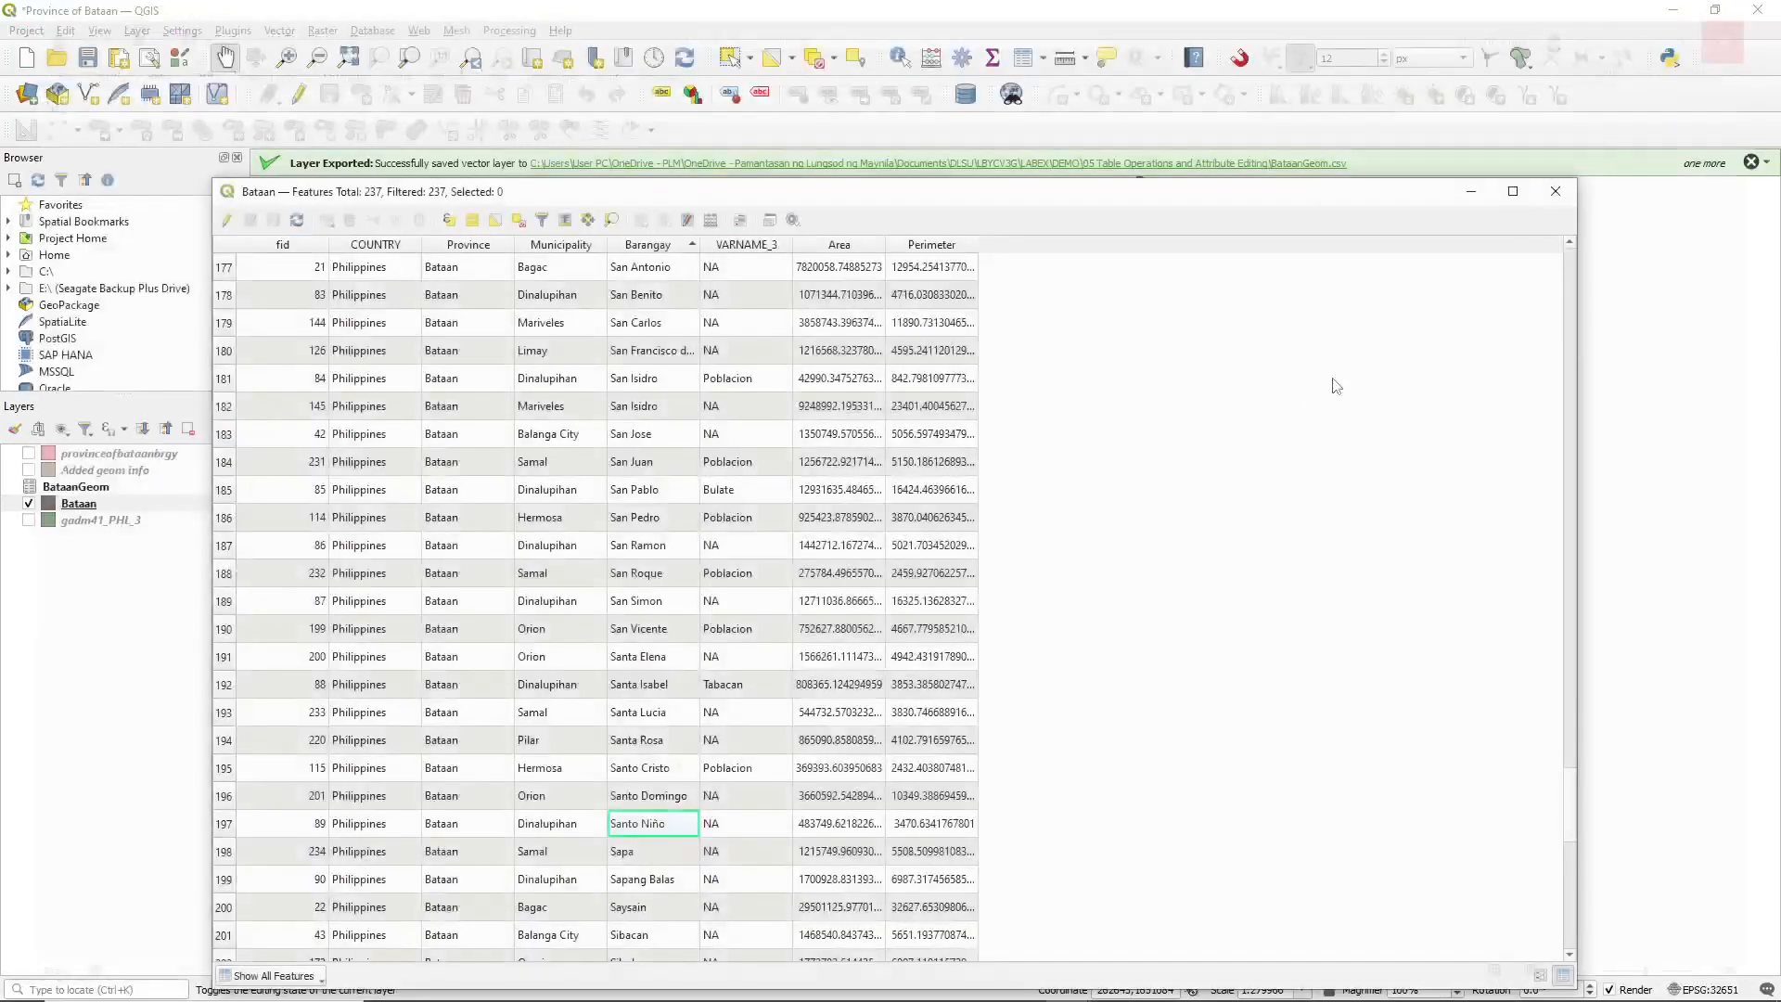
pyautogui.click(1555, 191)
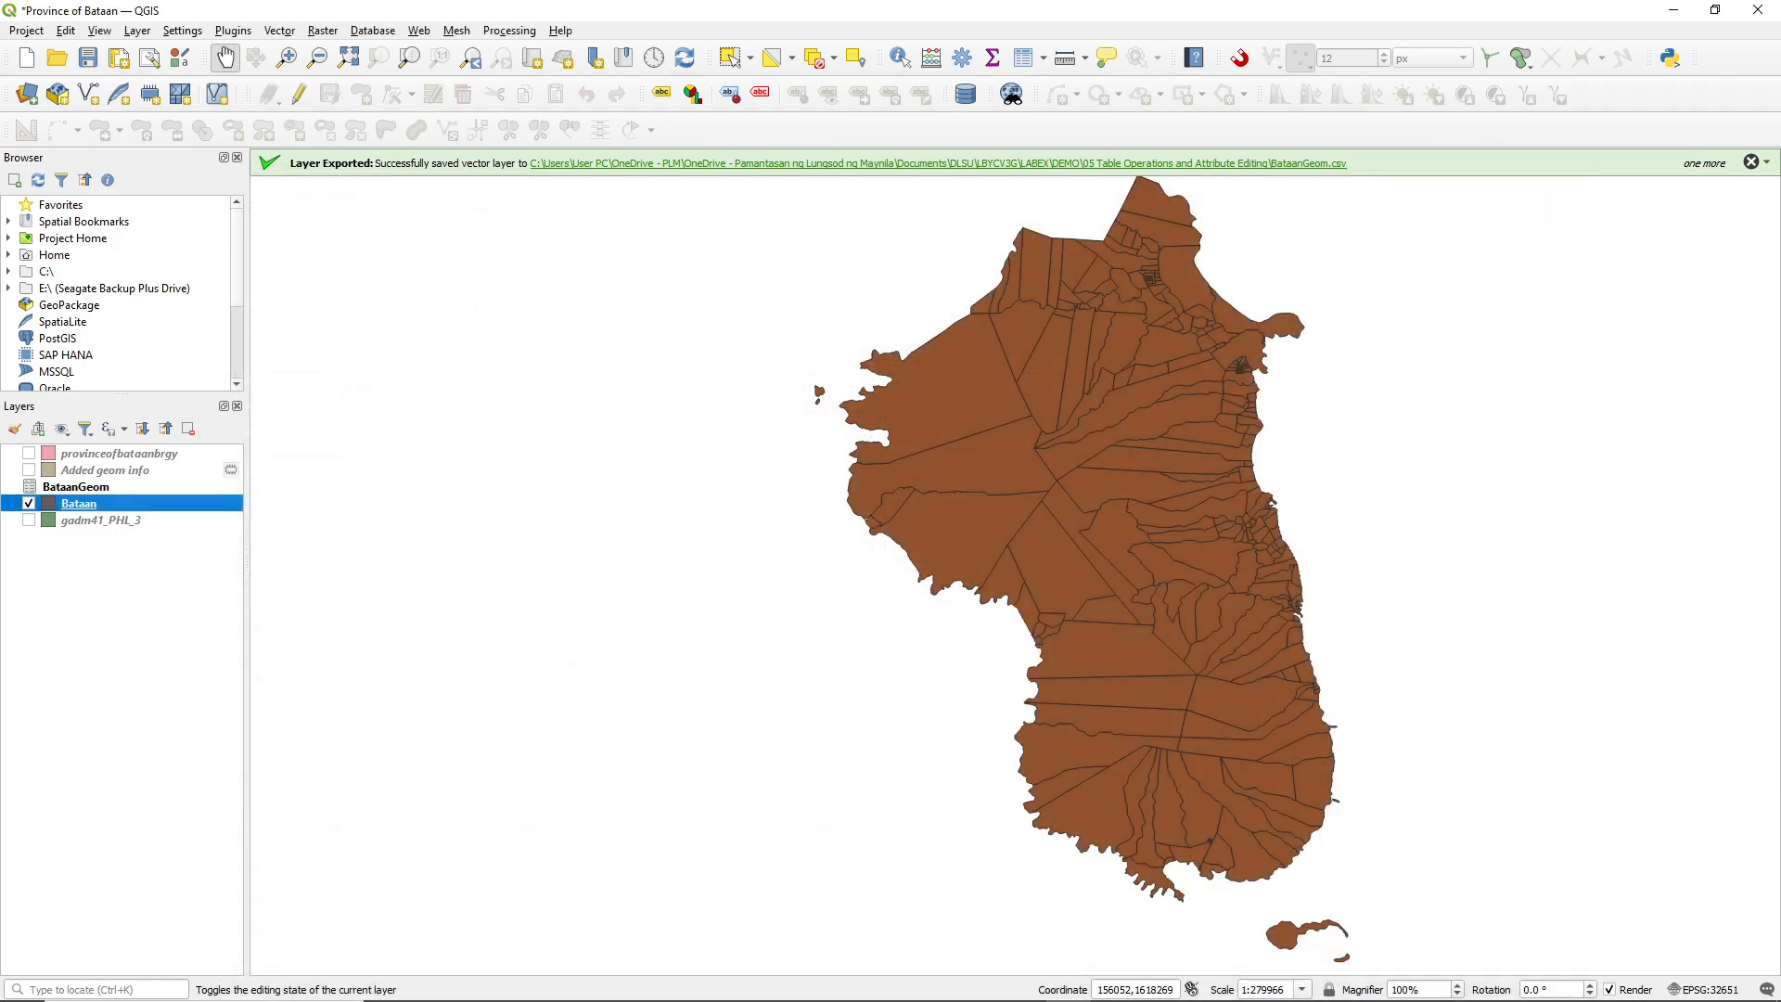
pyautogui.hotkey('alt', 'Tab')
pyautogui.click(607, 417)
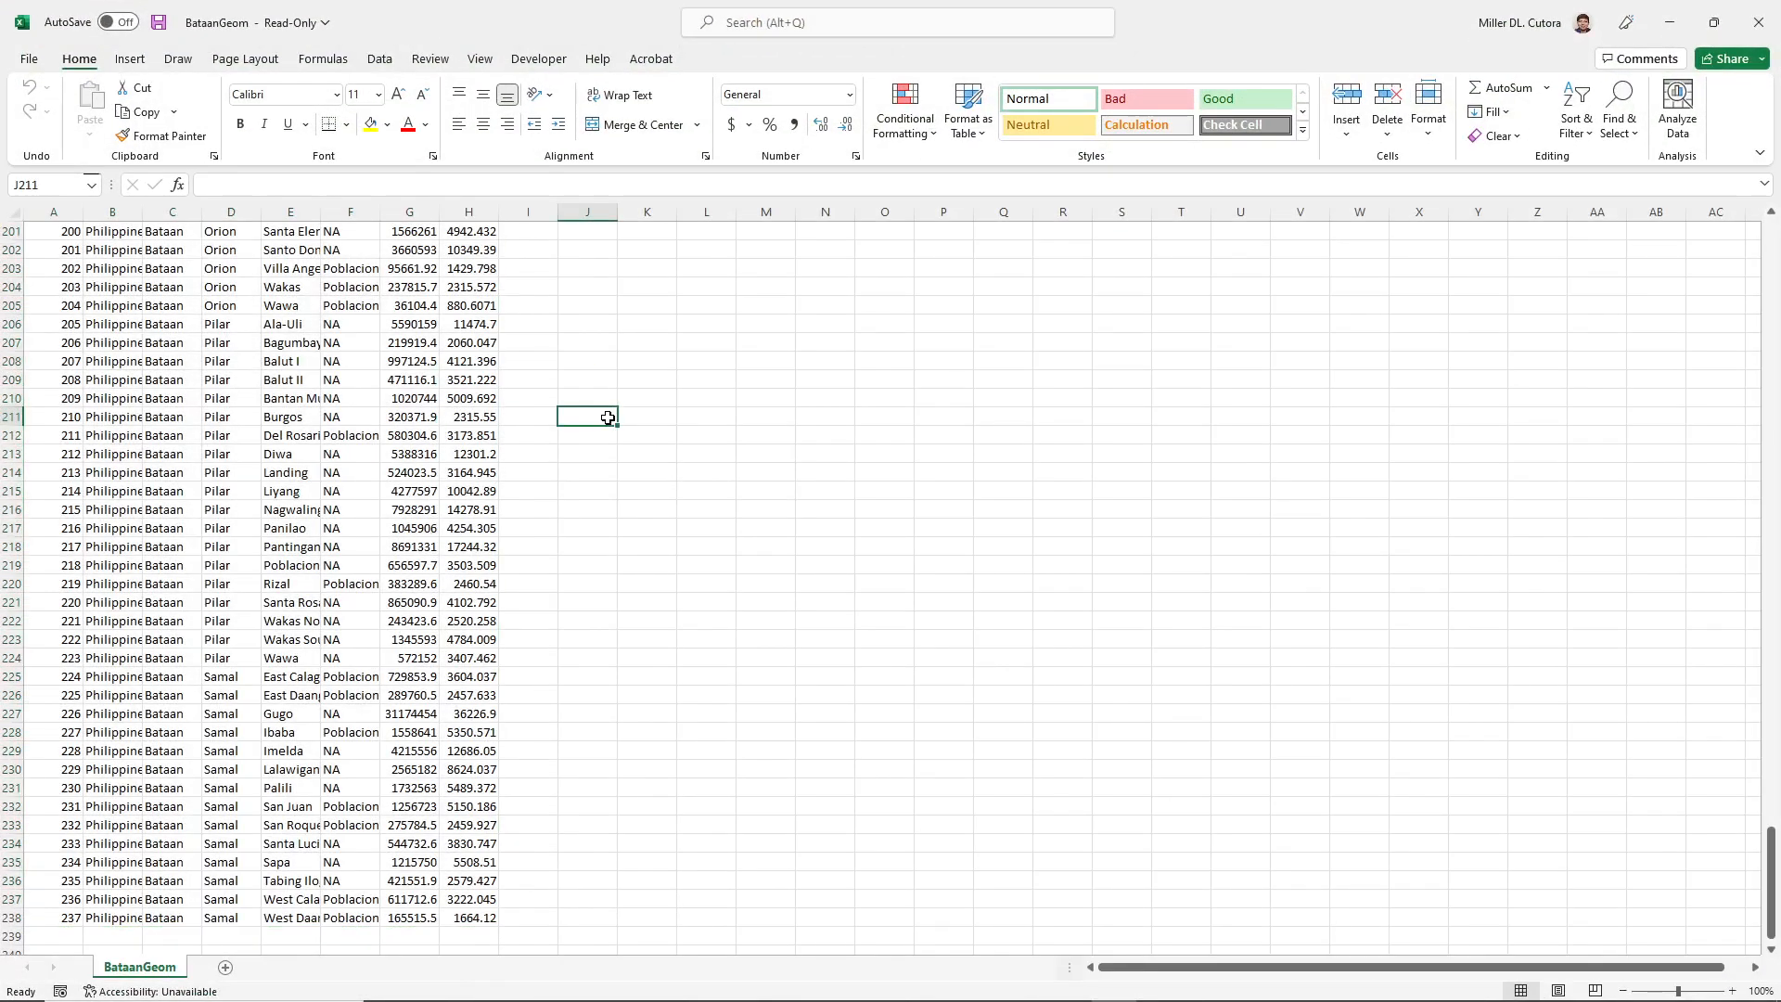
pyautogui.click(1757, 22)
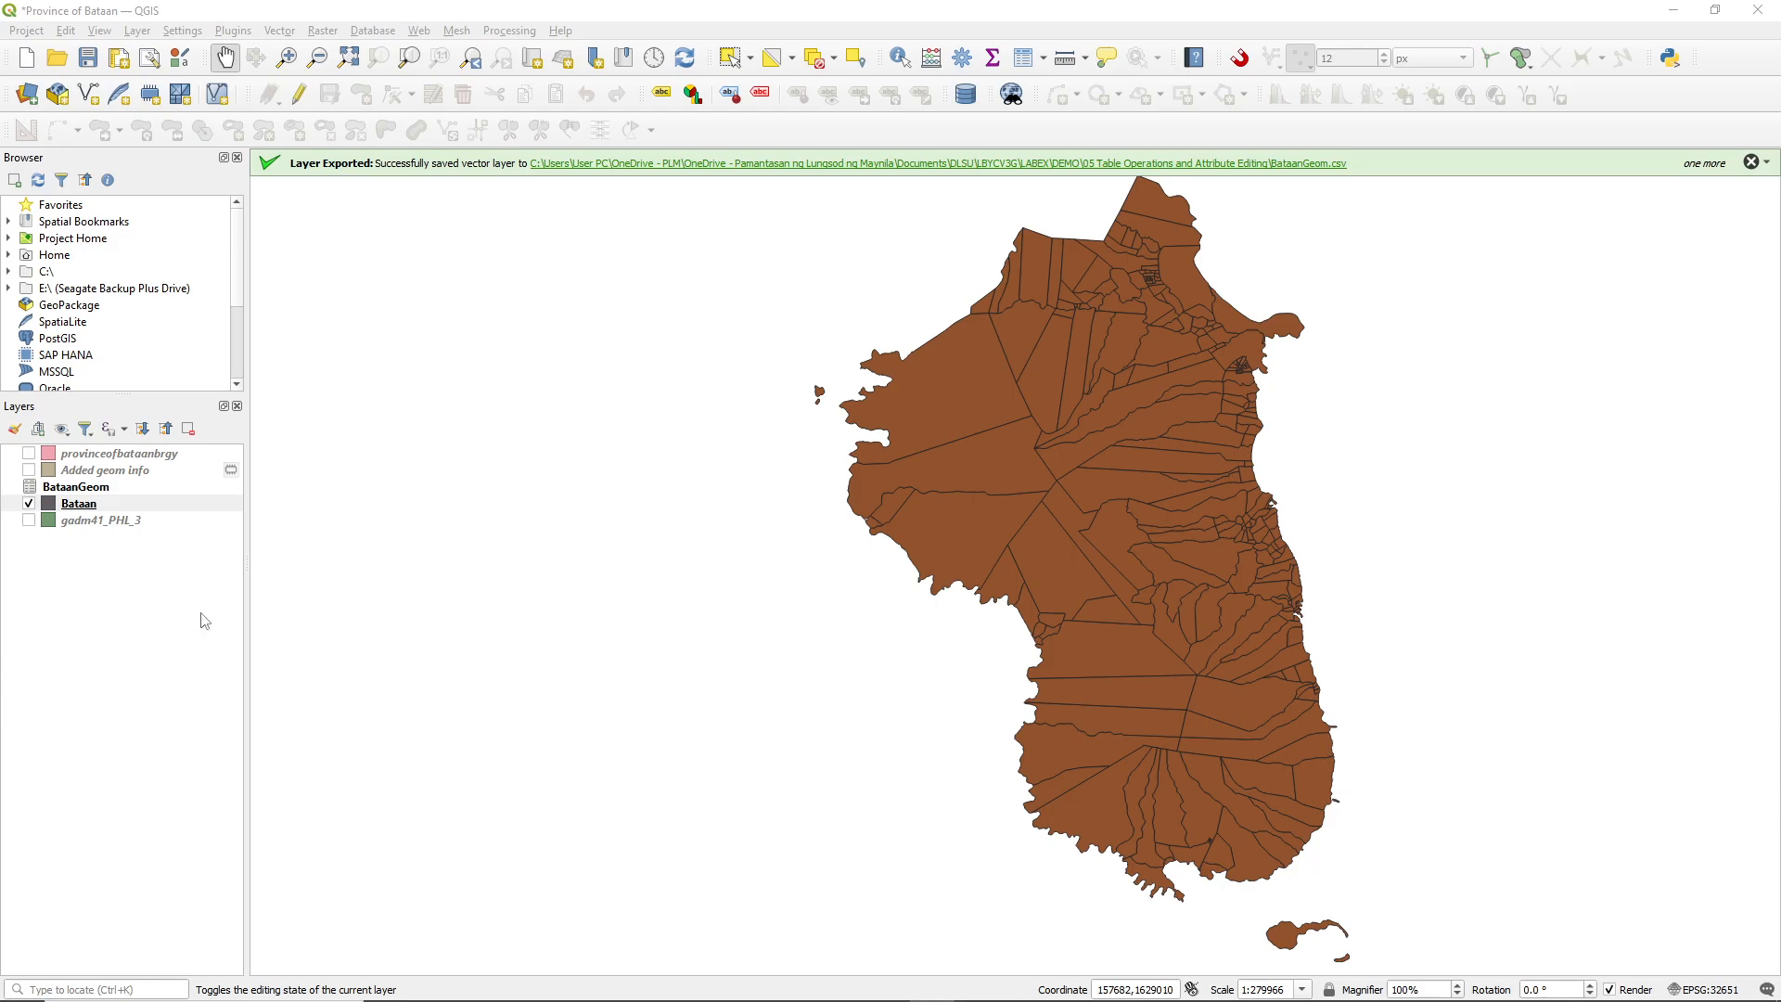
# - Start adding a delimited text layer and load BataanPopInfo.csv from the 05 Table Operations and Attribute Editing folder as its source
pyautogui.click(76, 630)
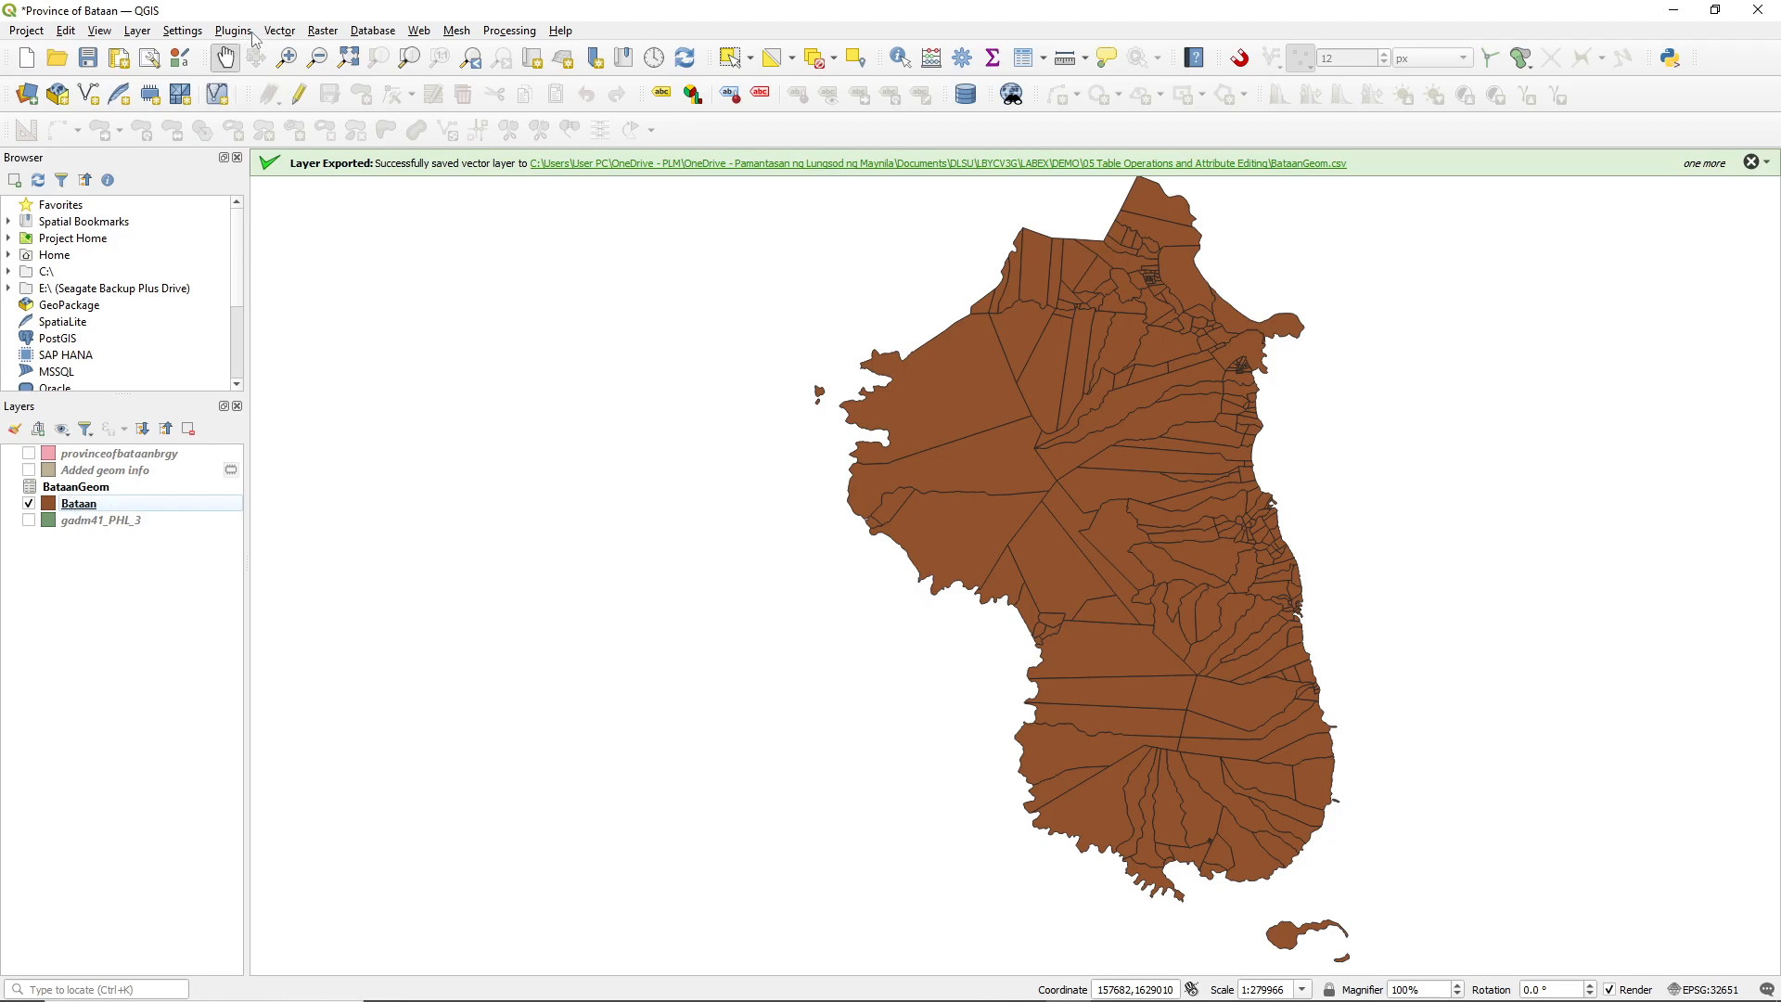
pyautogui.click(281, 35)
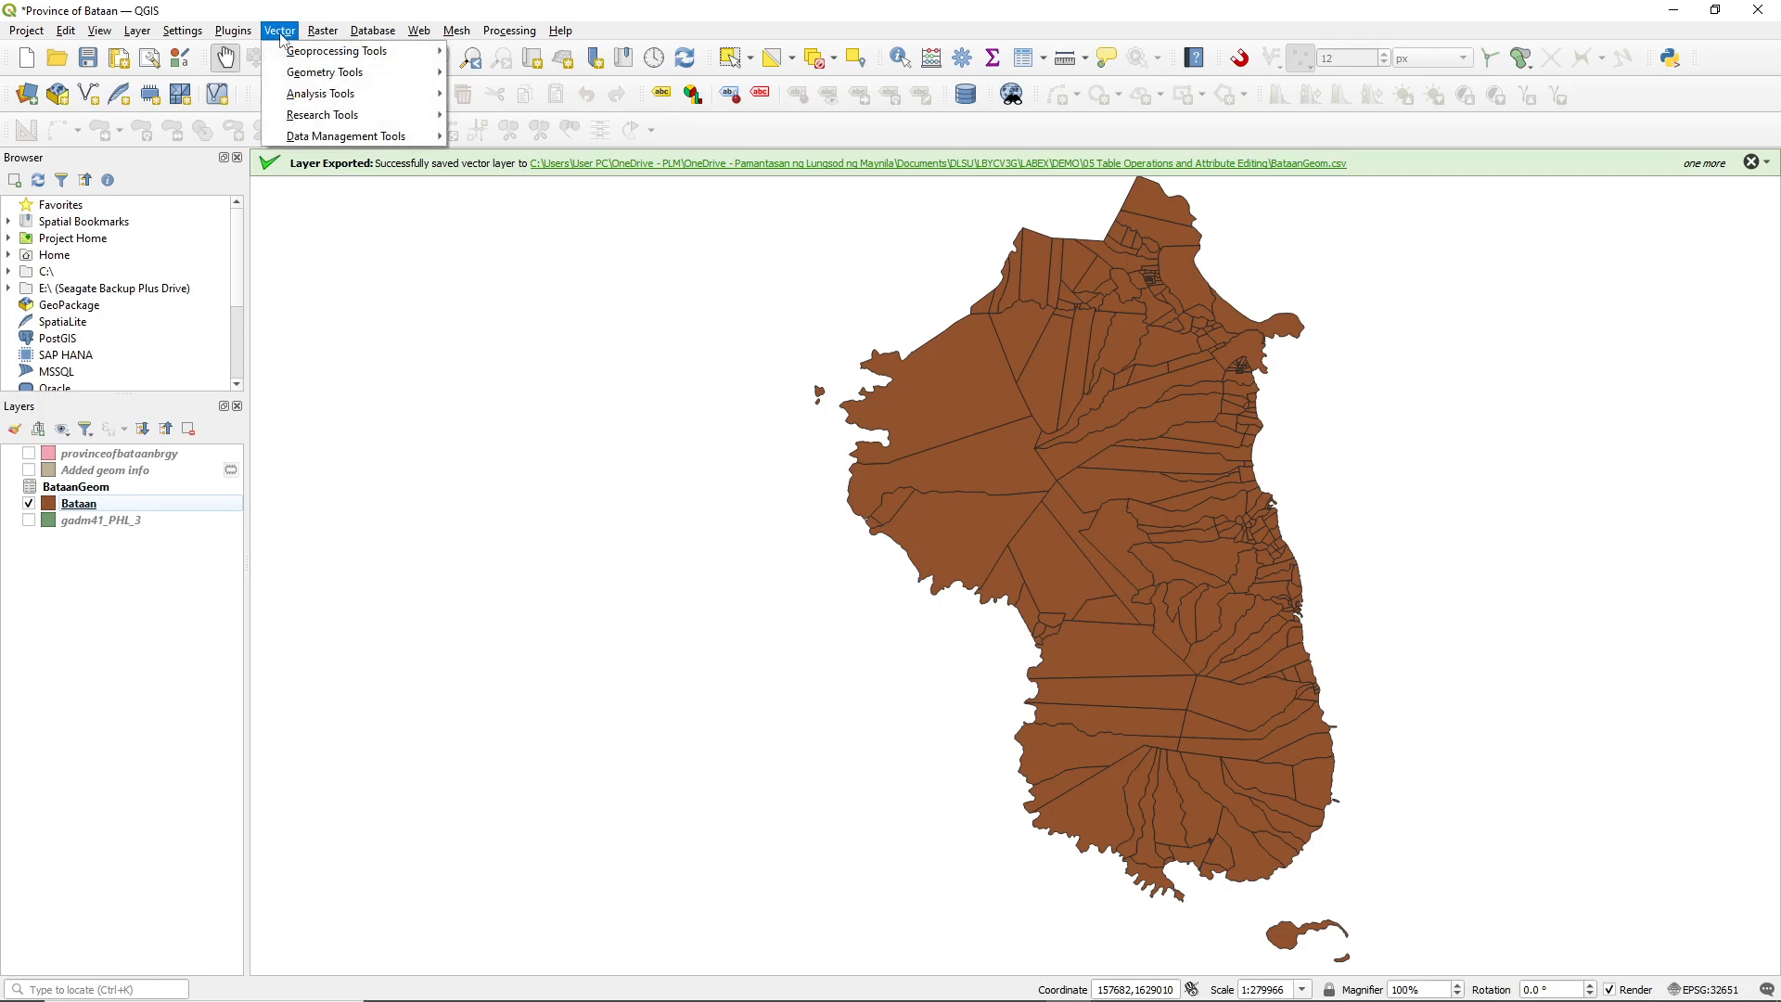
pyautogui.moveTo(149, 35)
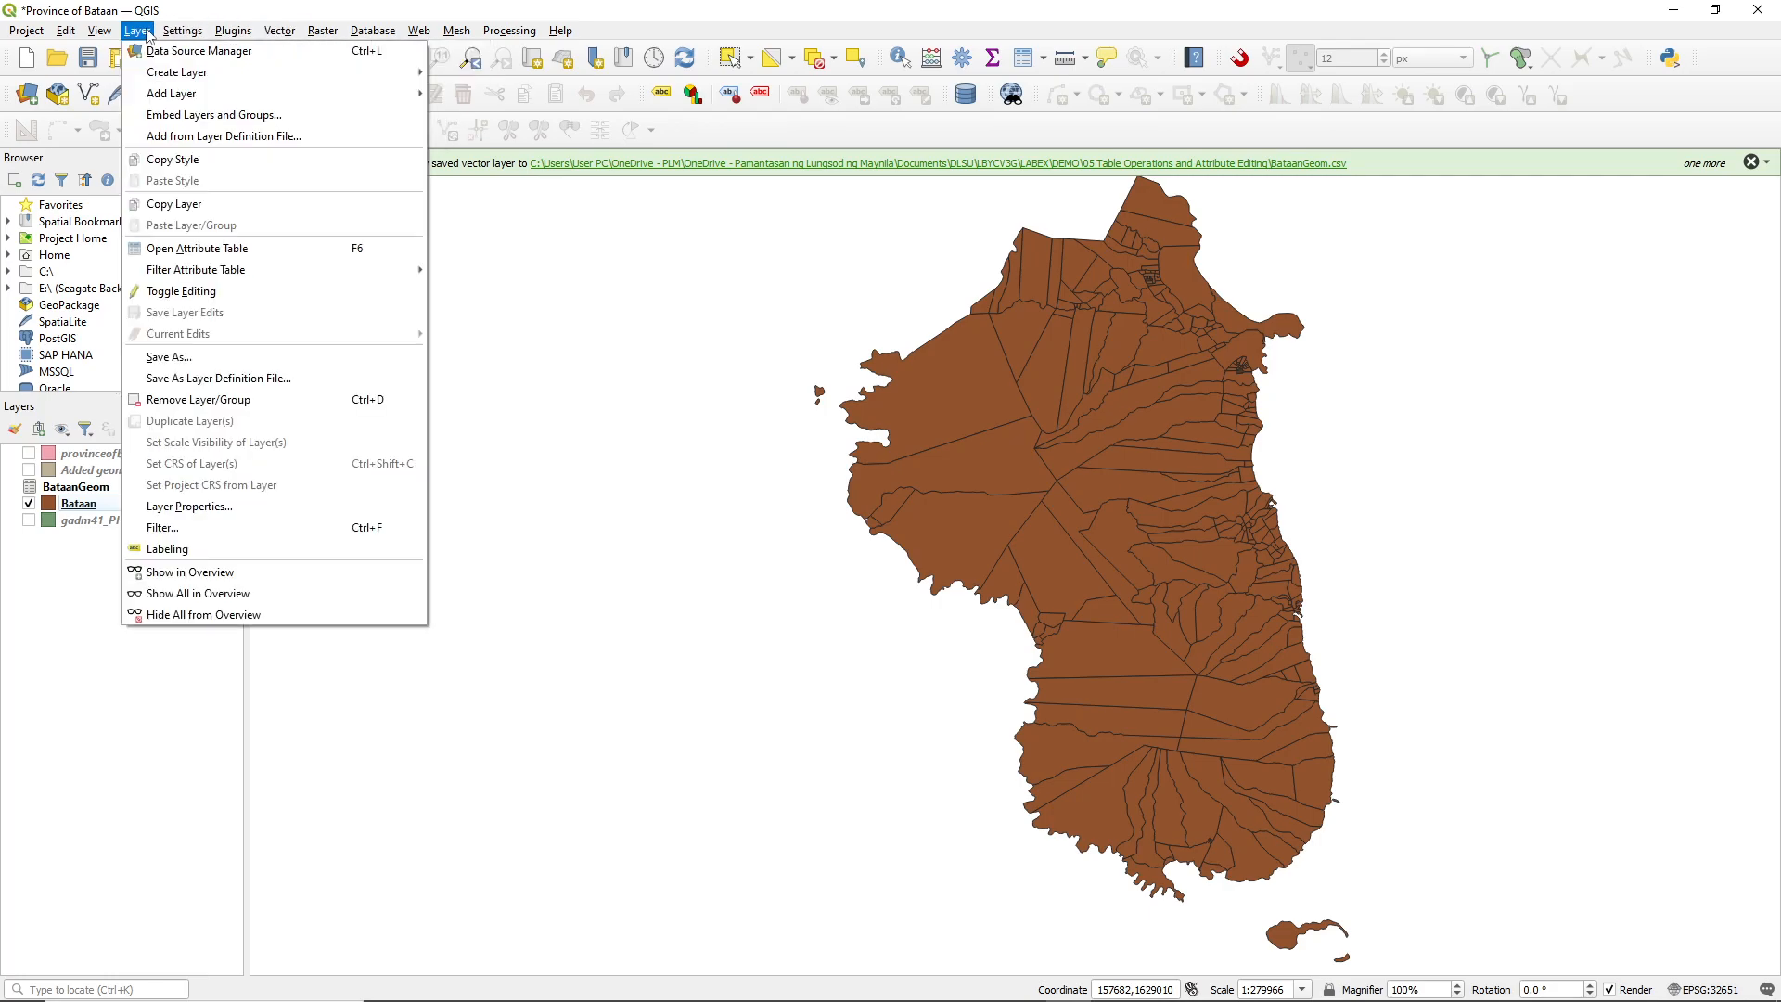
pyautogui.moveTo(173, 93)
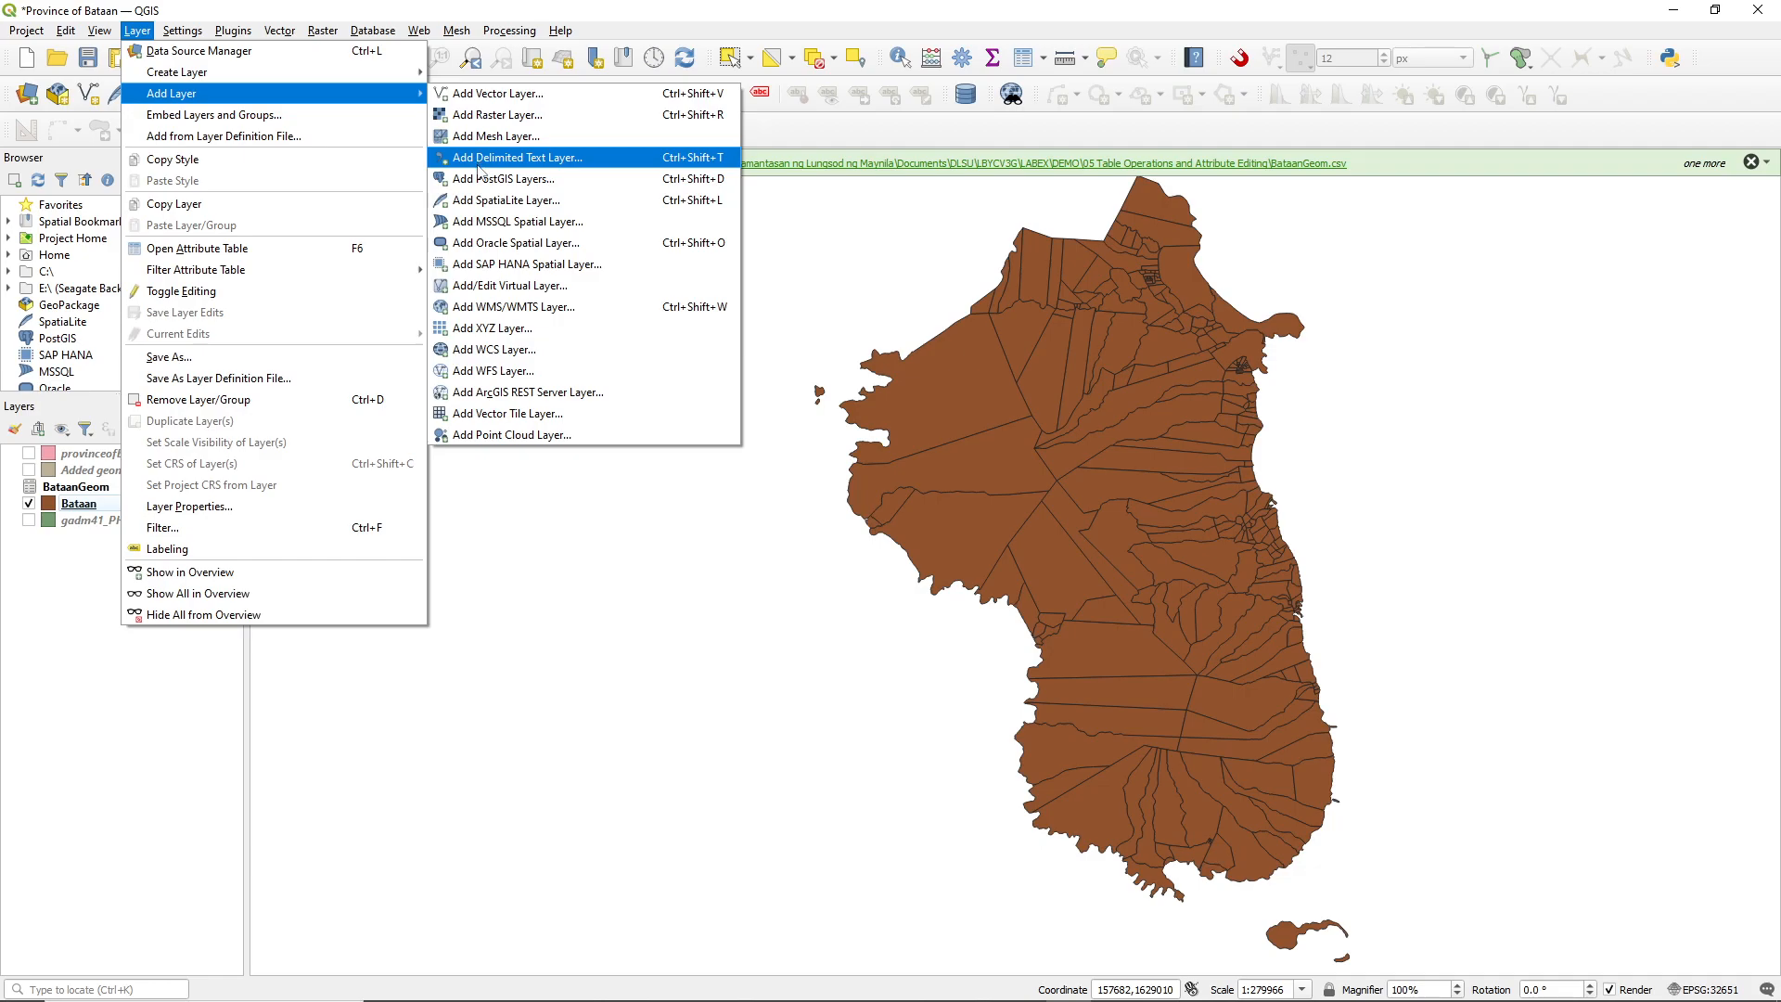
pyautogui.click(640, 169)
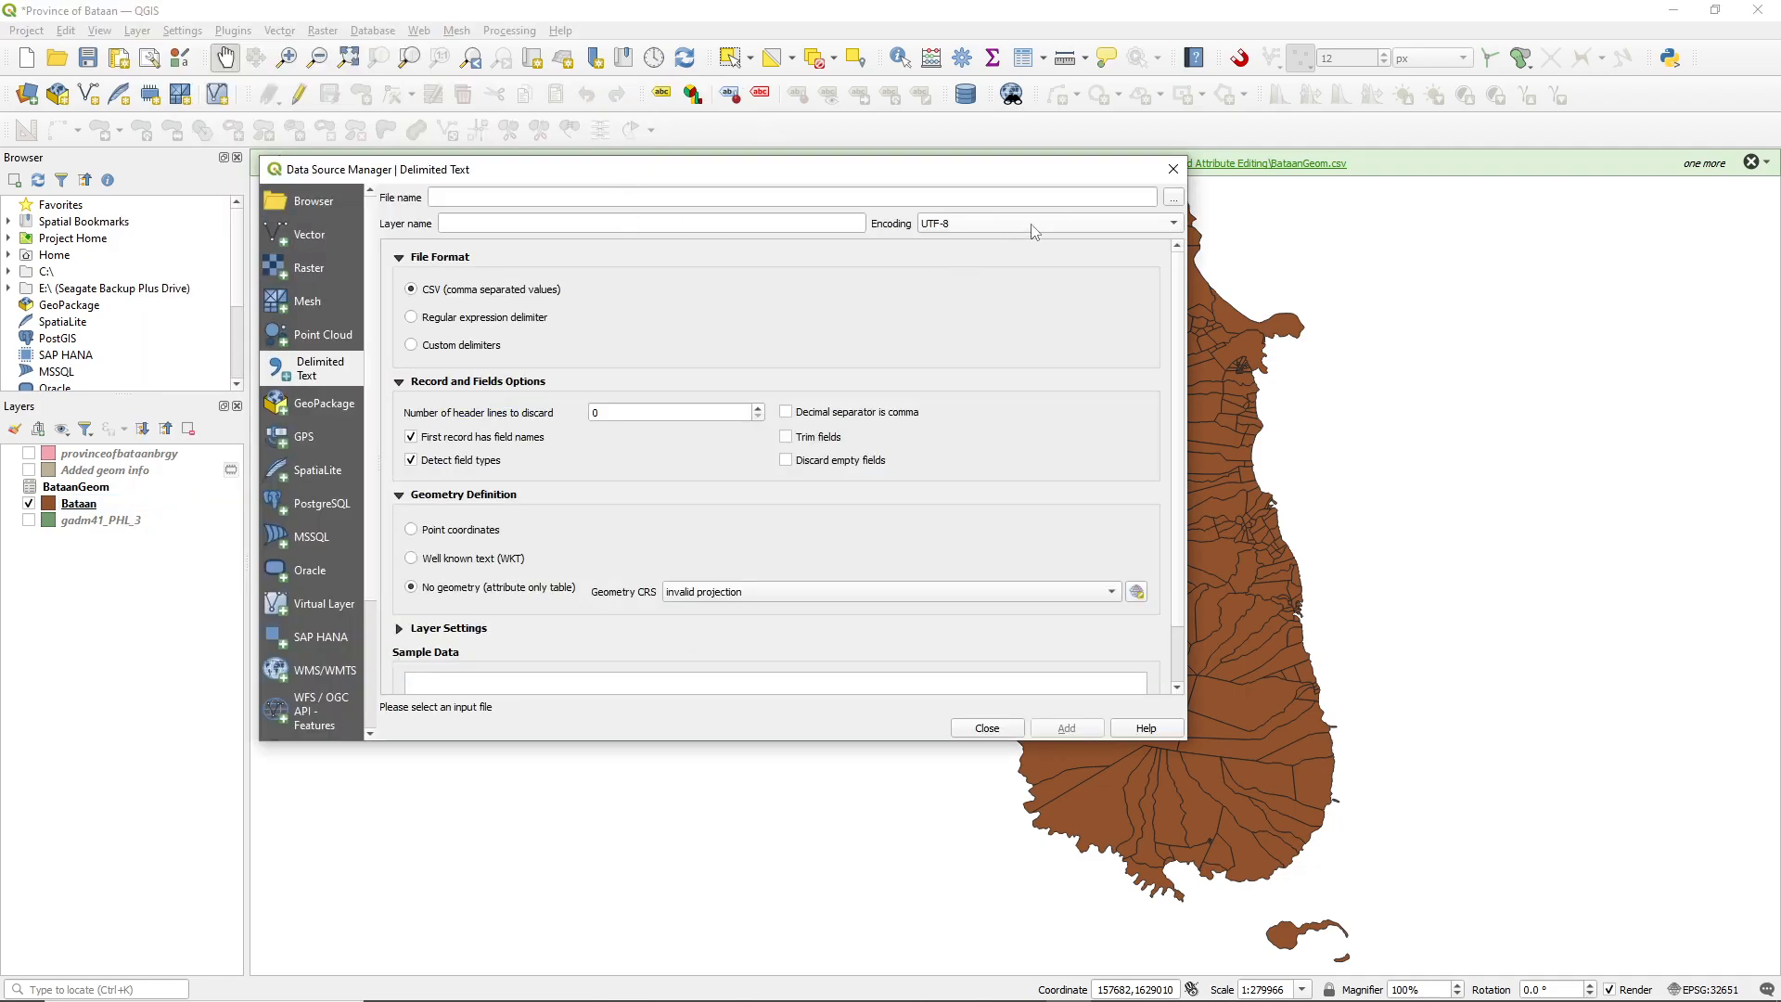
pyautogui.click(1173, 198)
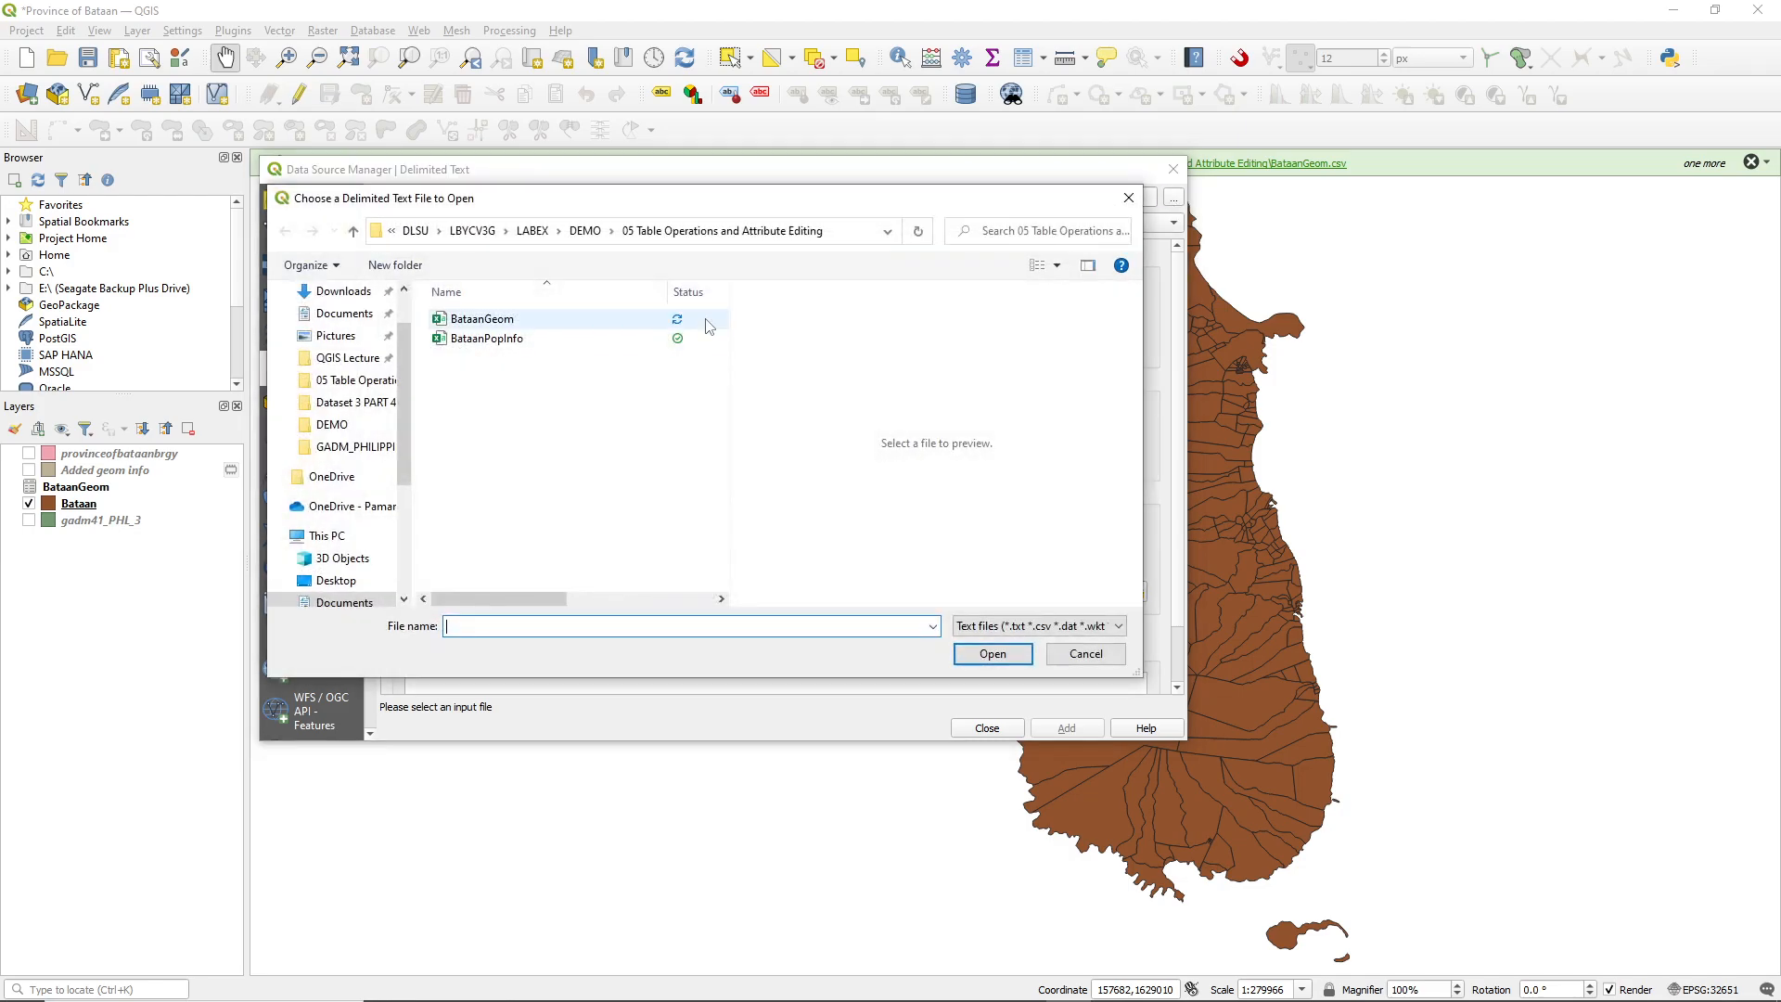
pyautogui.click(557, 341)
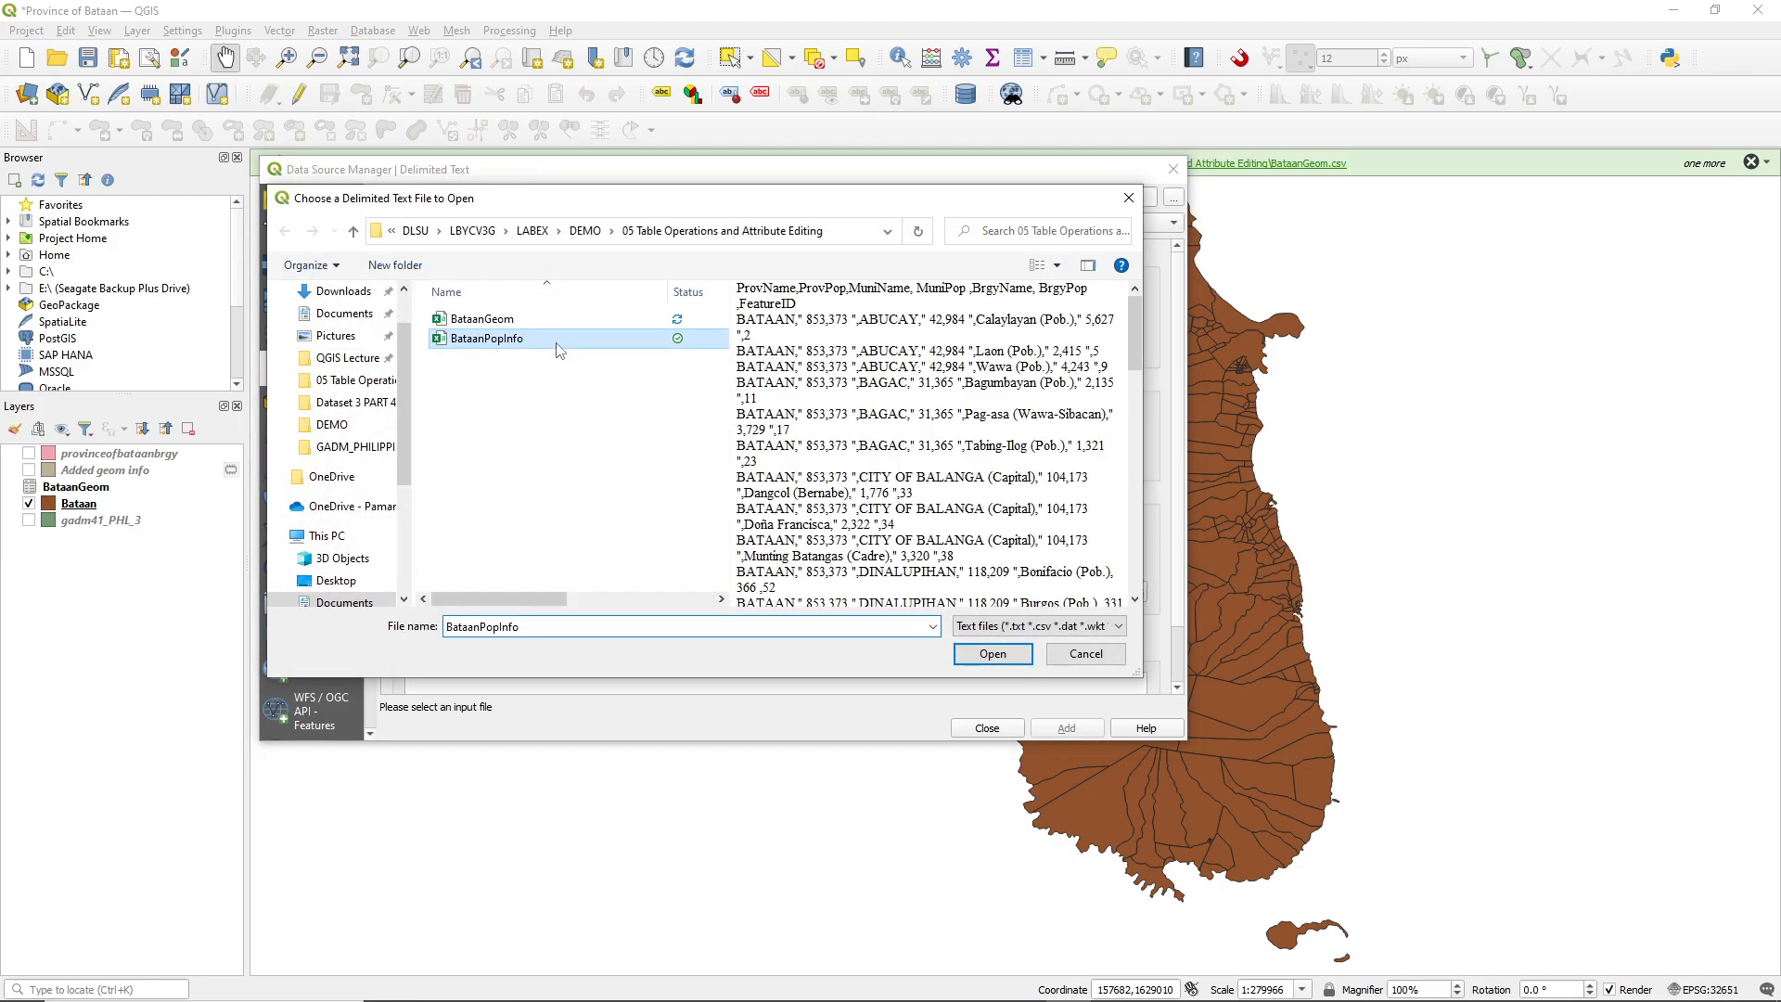
pyautogui.click(968, 661)
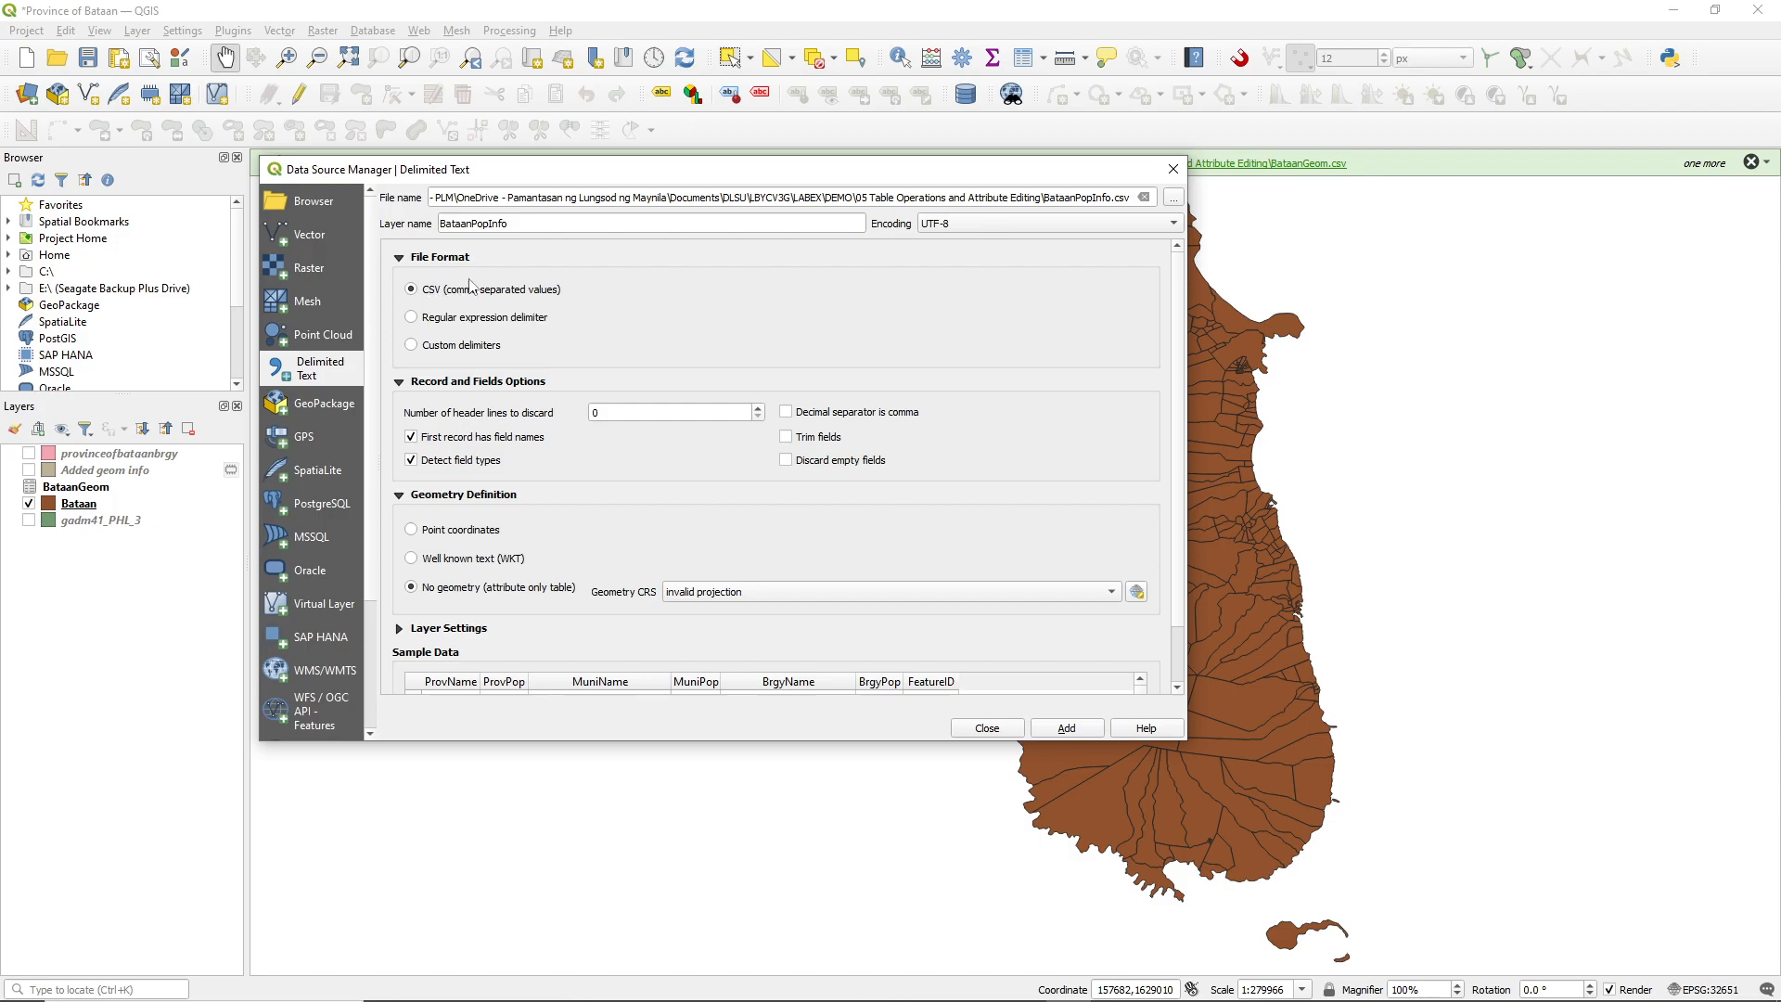
# - Check the import options and sample data, then add BataanPopInfo to the project as an attribute-only table without geometry
pyautogui.scroll(-2, 691, 526)
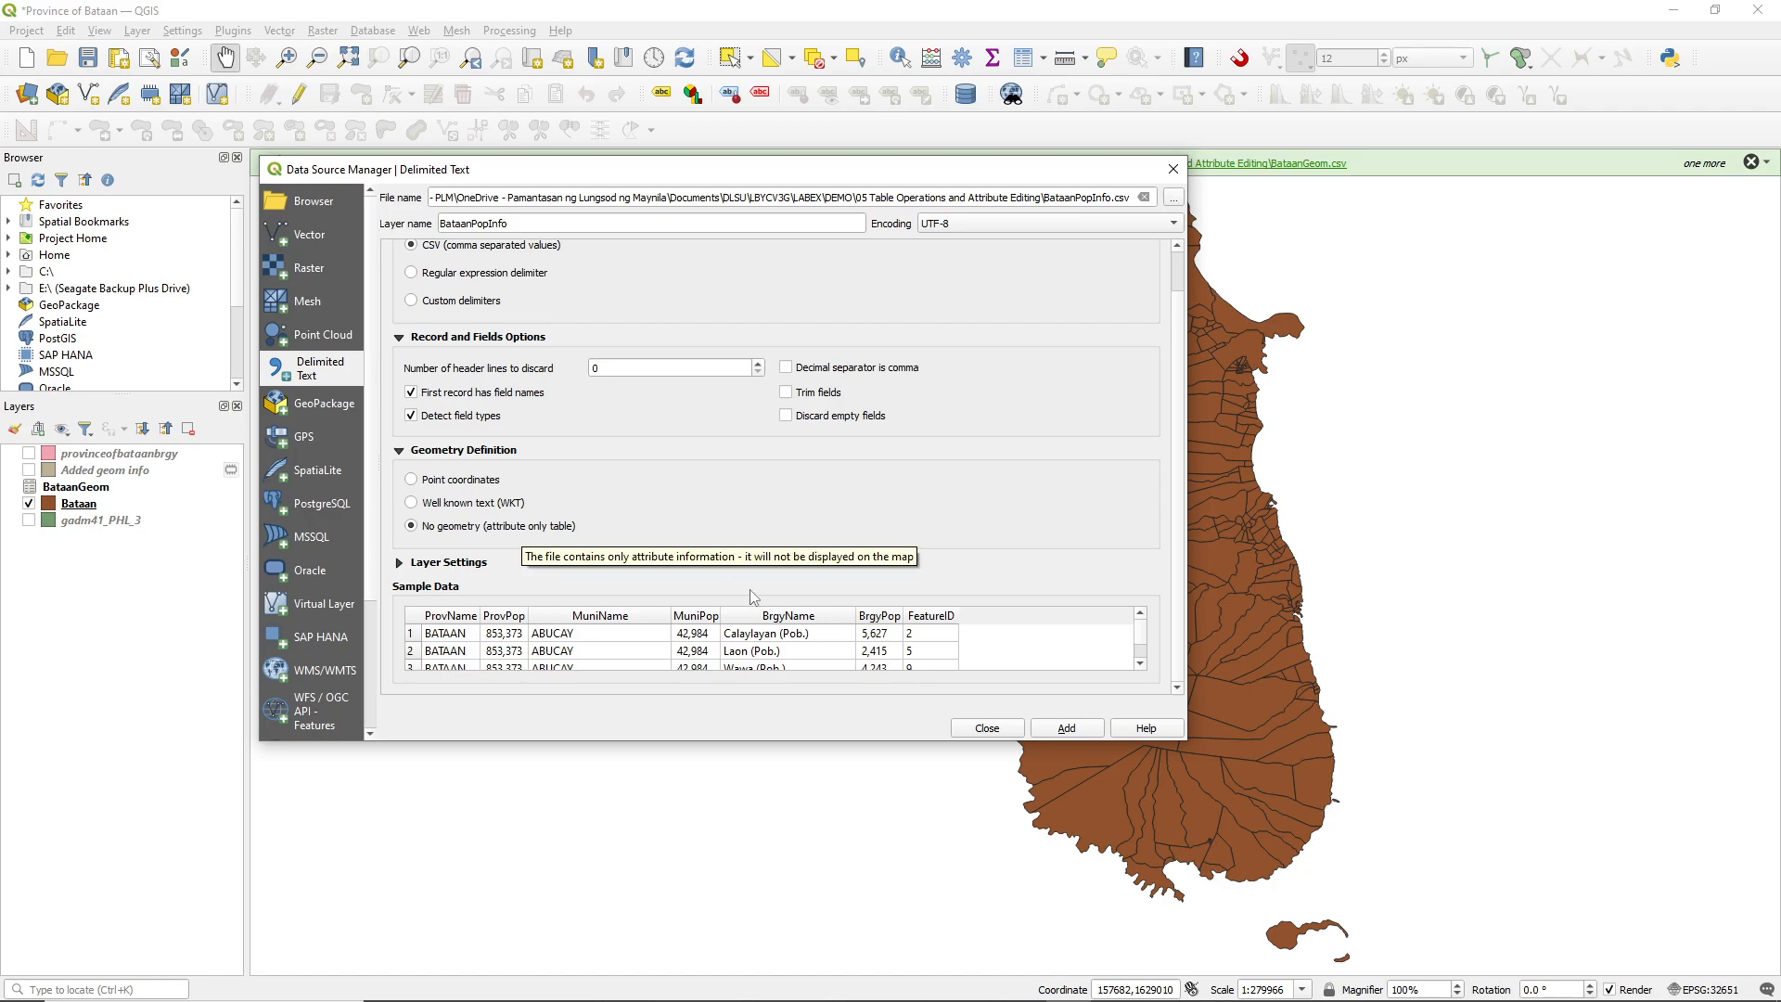
pyautogui.scroll(-2, 778, 645)
pyautogui.scroll(3, 777, 645)
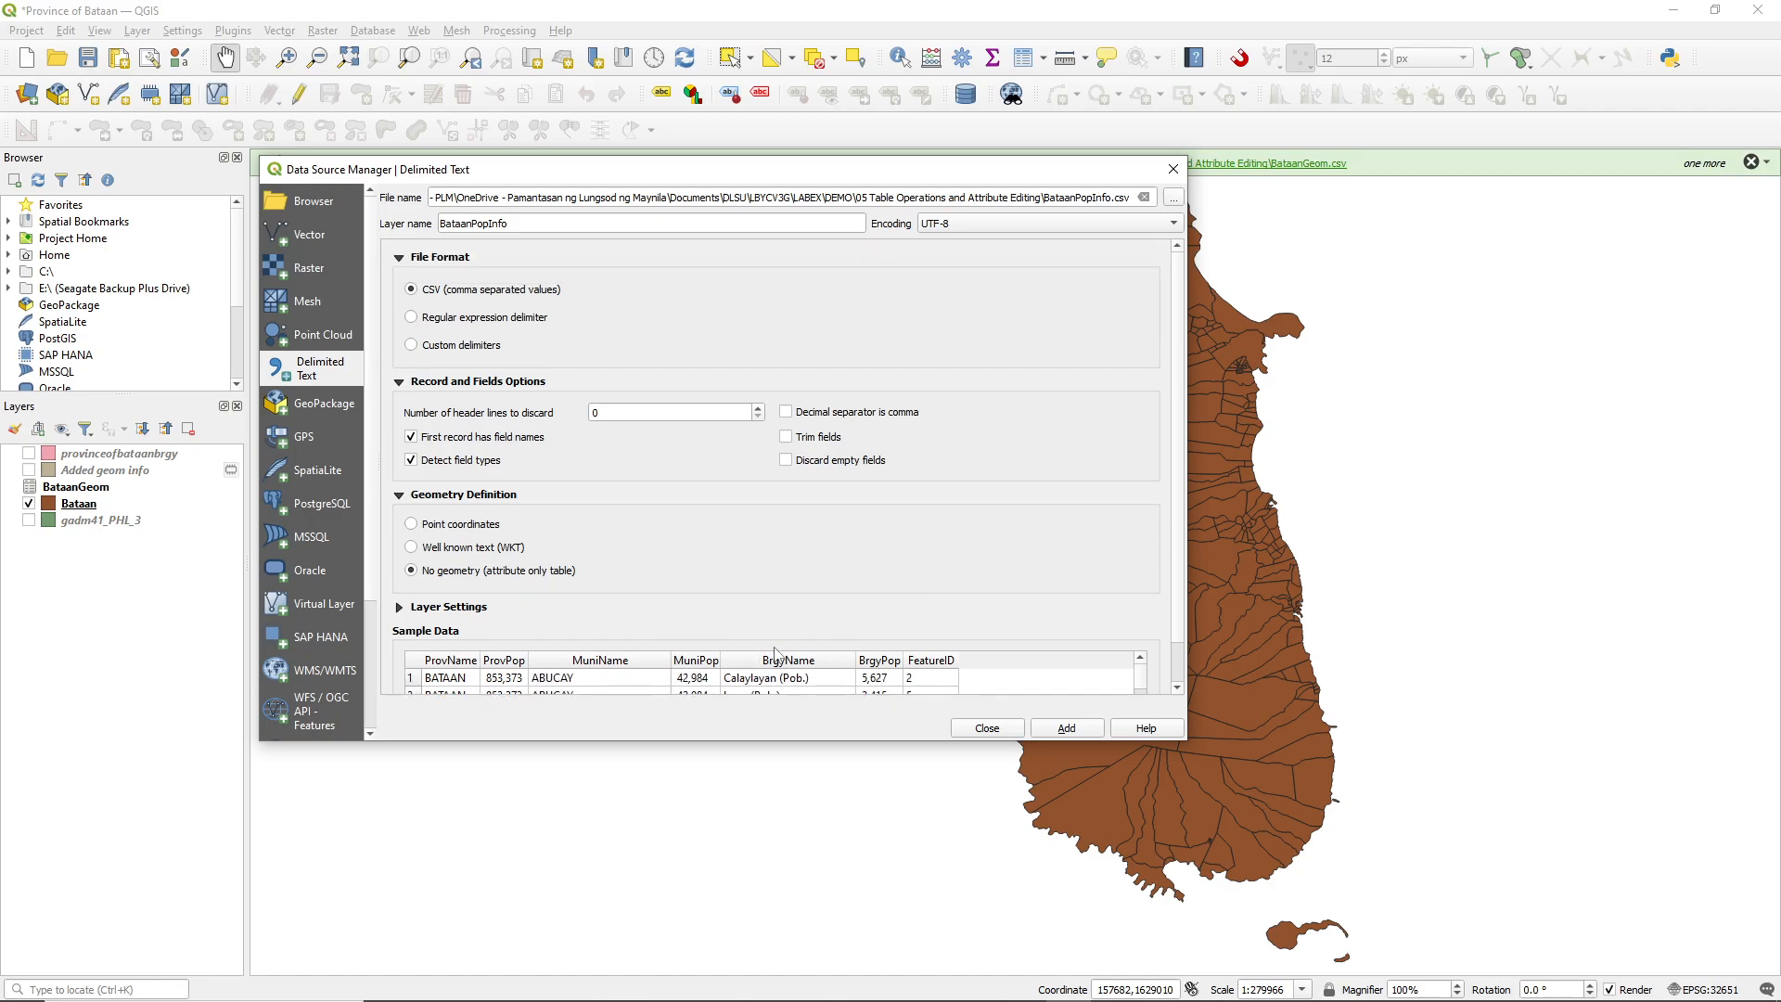
pyautogui.click(1067, 729)
pyautogui.click(987, 728)
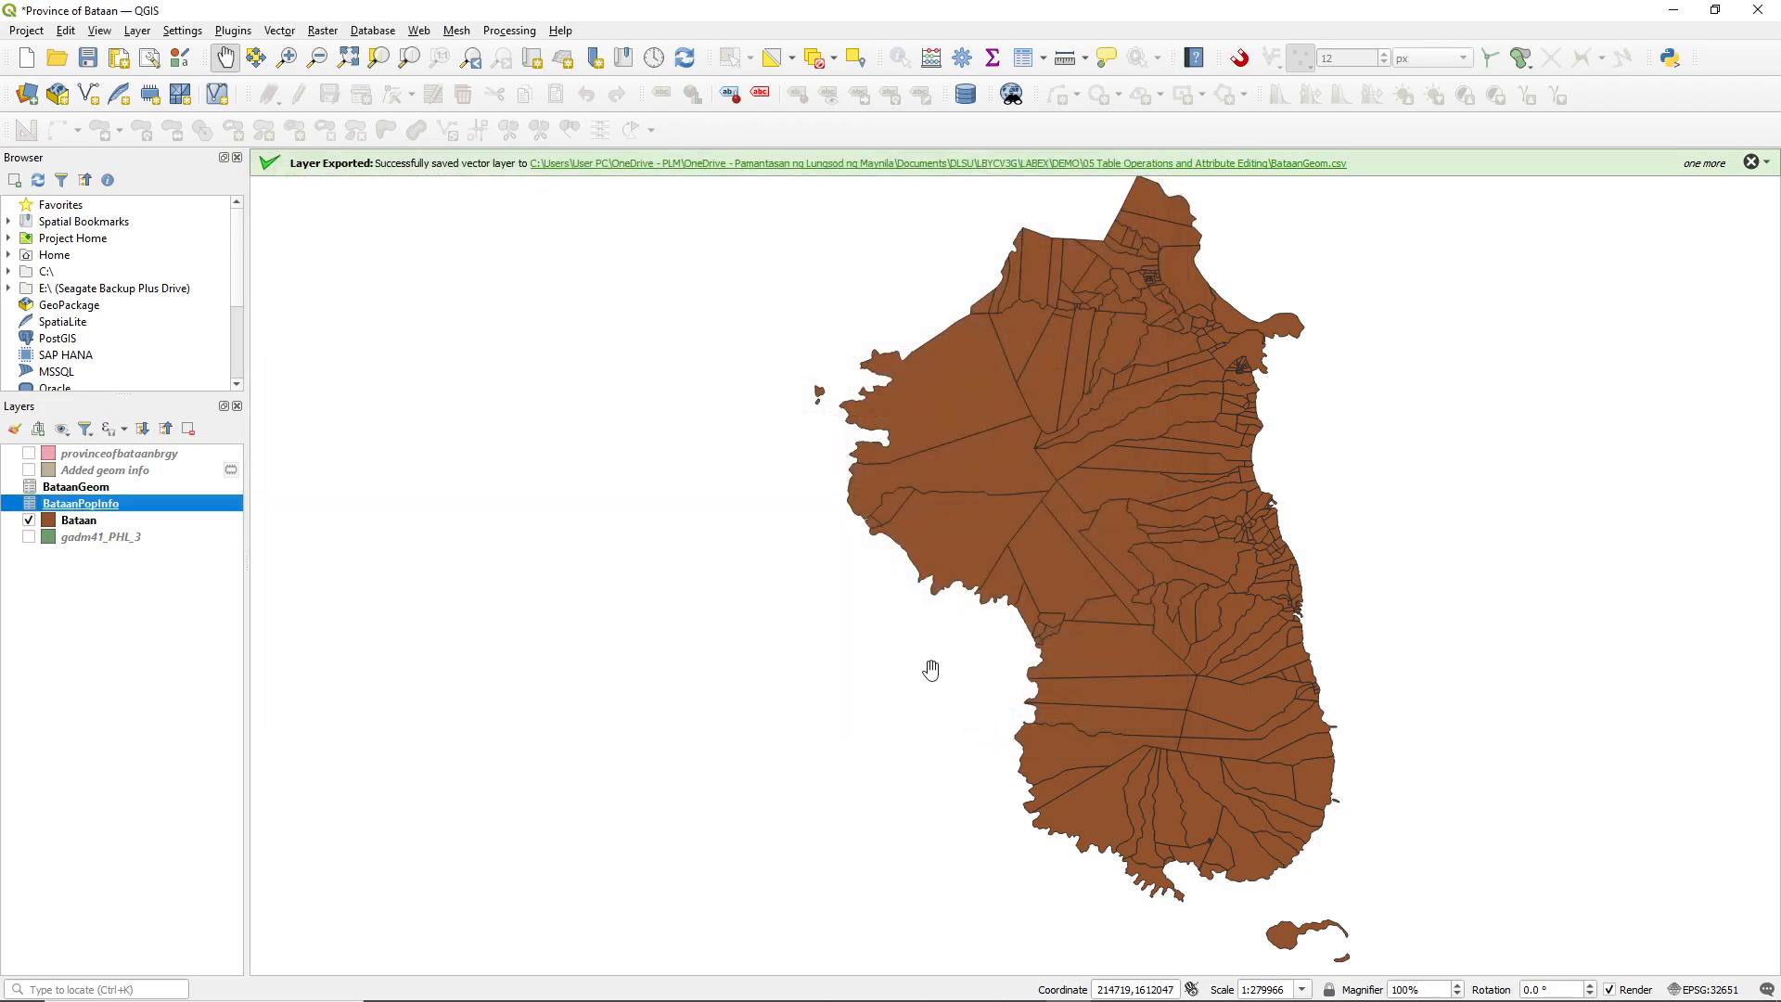
# - Open the BataanPopInfo attribute table and examine the imported barangay names, population values and FeatureID entries
pyautogui.doubleClick(103, 510)
pyautogui.scroll(-3, 668, 443)
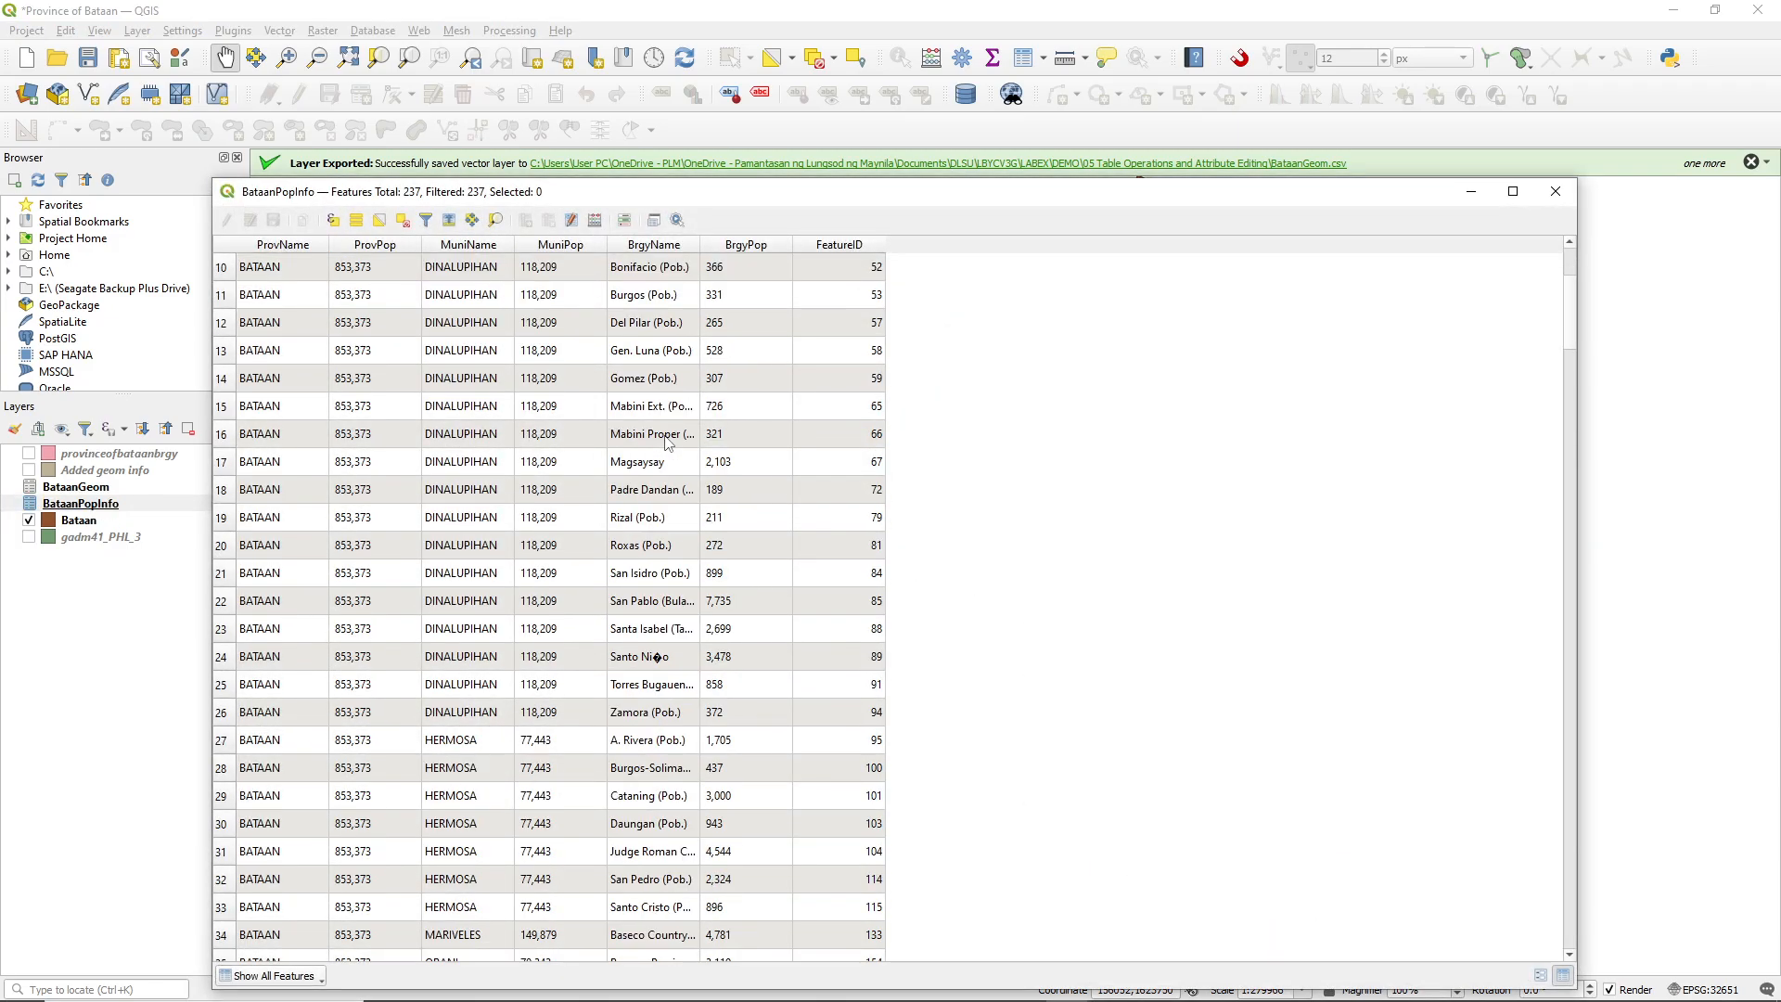
pyautogui.scroll(3, 653, 463)
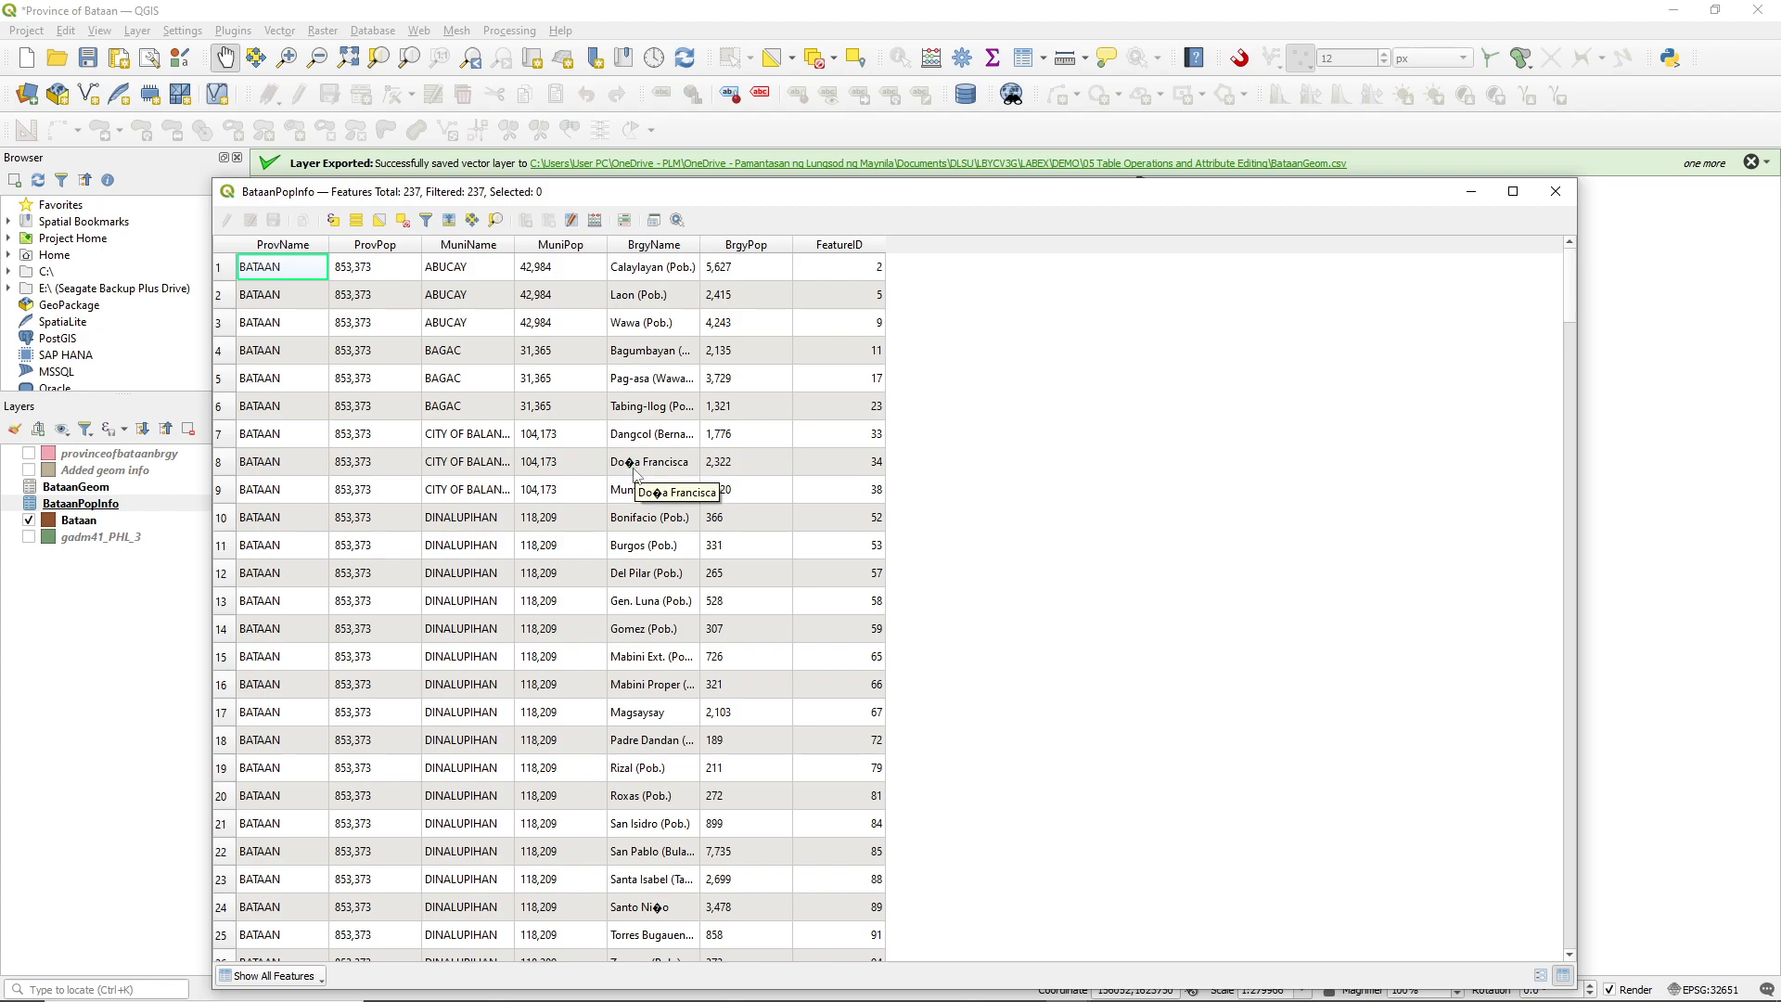
# - Look through the BataanPopInfo records, sort them by FeatureID in ascending order, and close the table
pyautogui.scroll(-2, 624, 631)
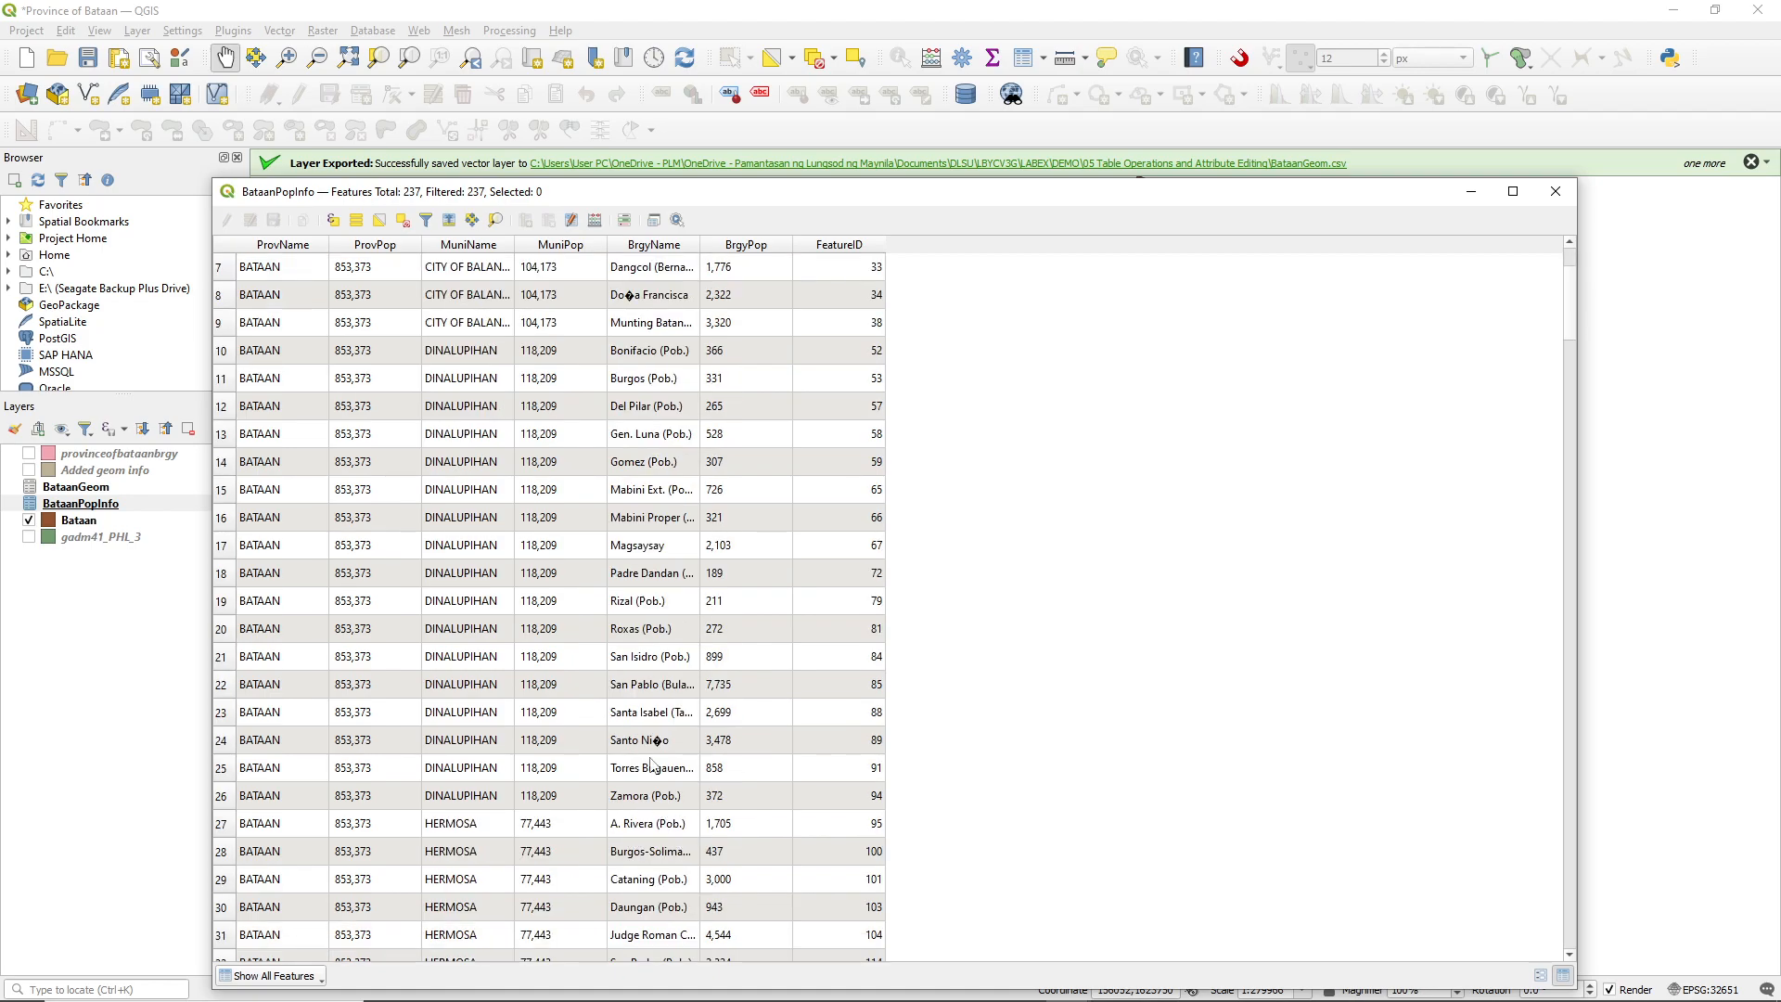
pyautogui.scroll(-19, 657, 751)
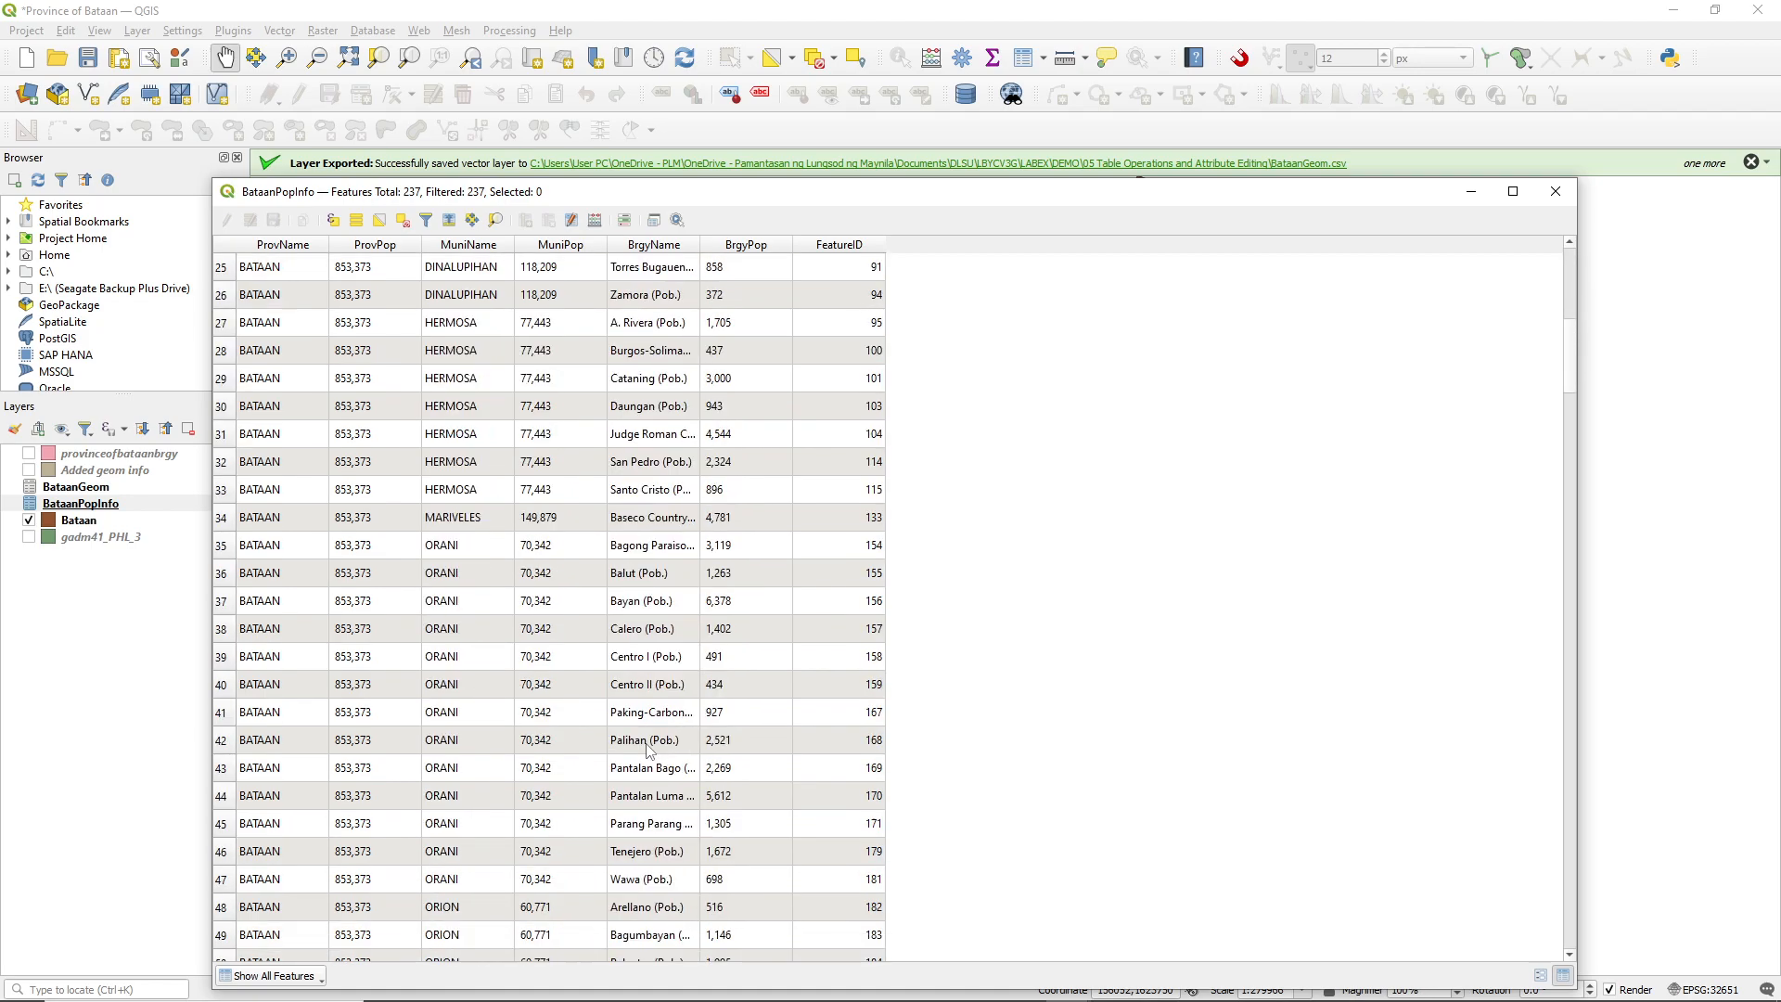
pyautogui.scroll(20, 646, 742)
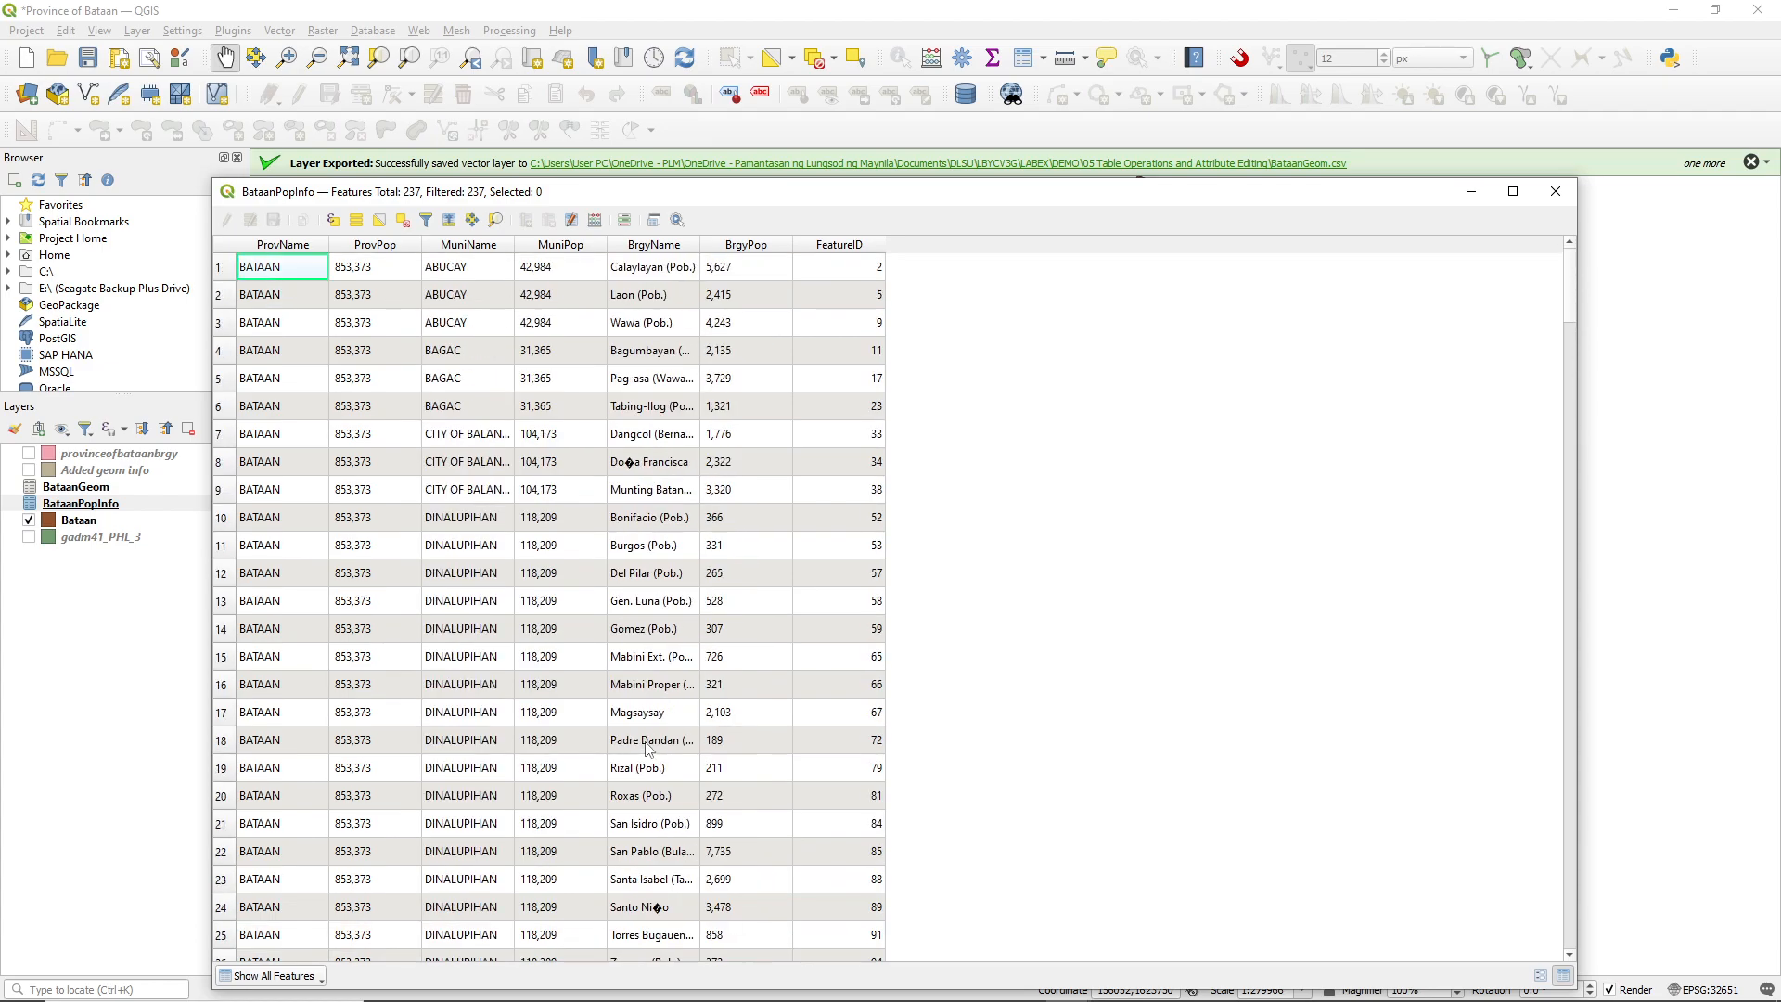
pyautogui.click(835, 247)
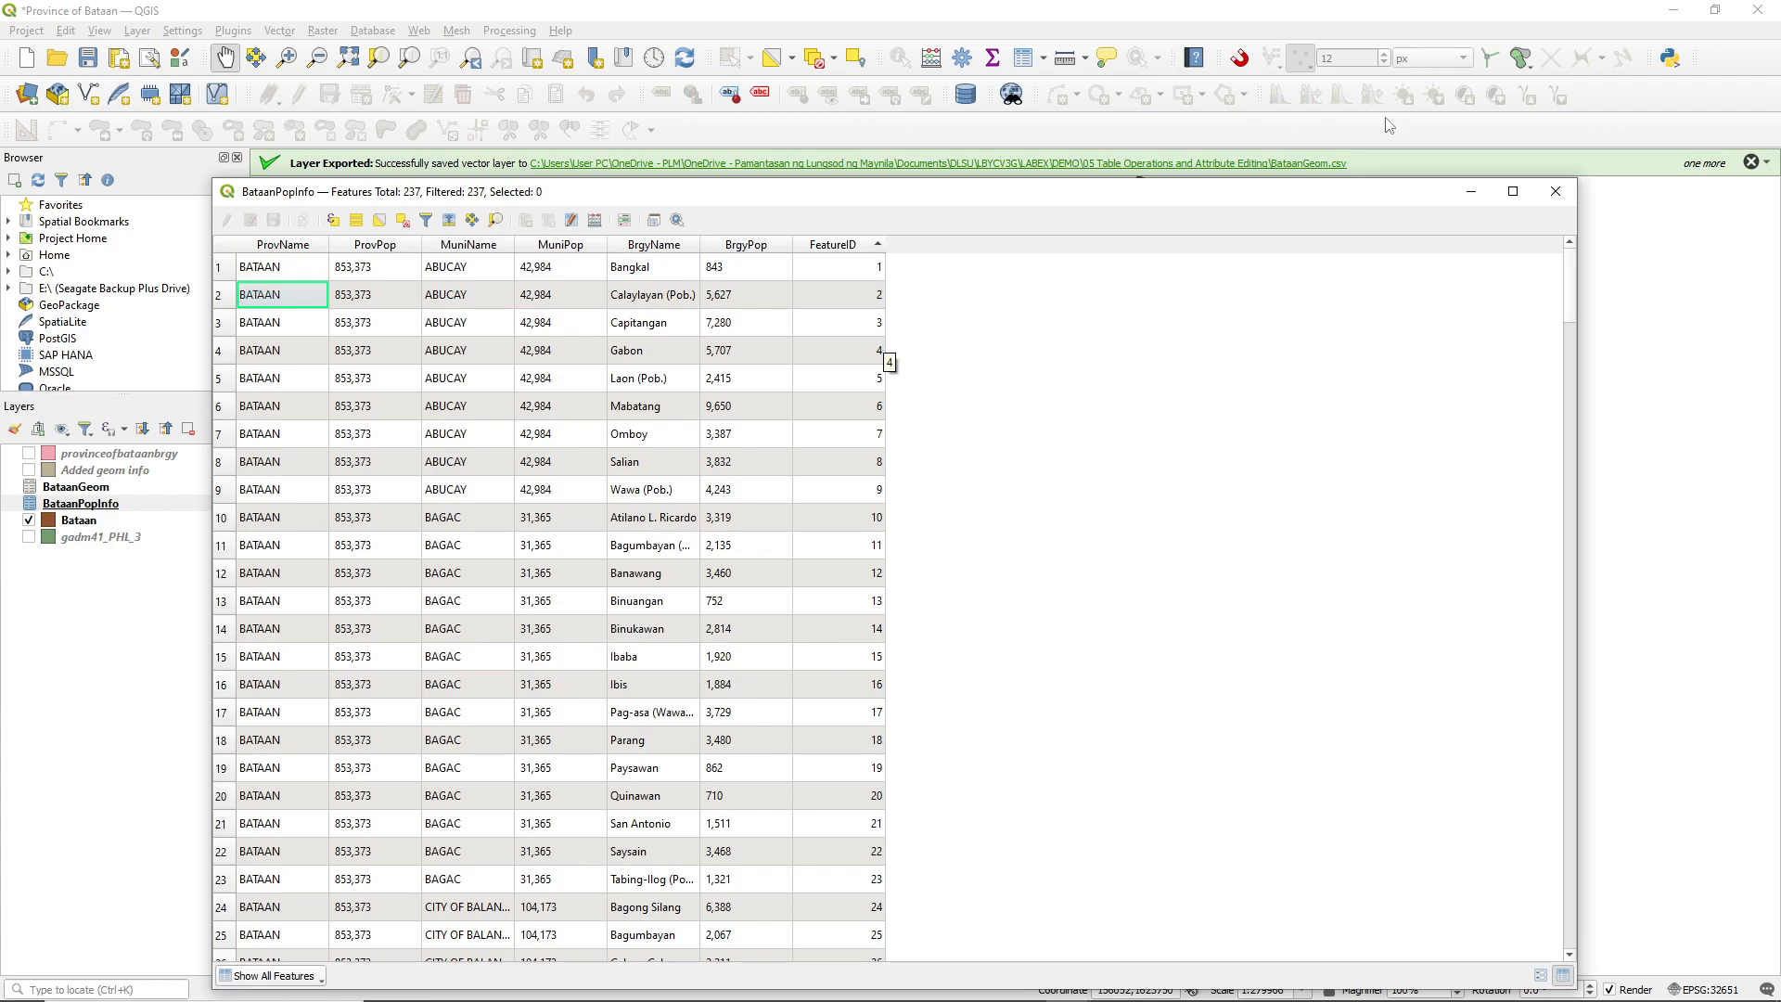
pyautogui.click(1555, 191)
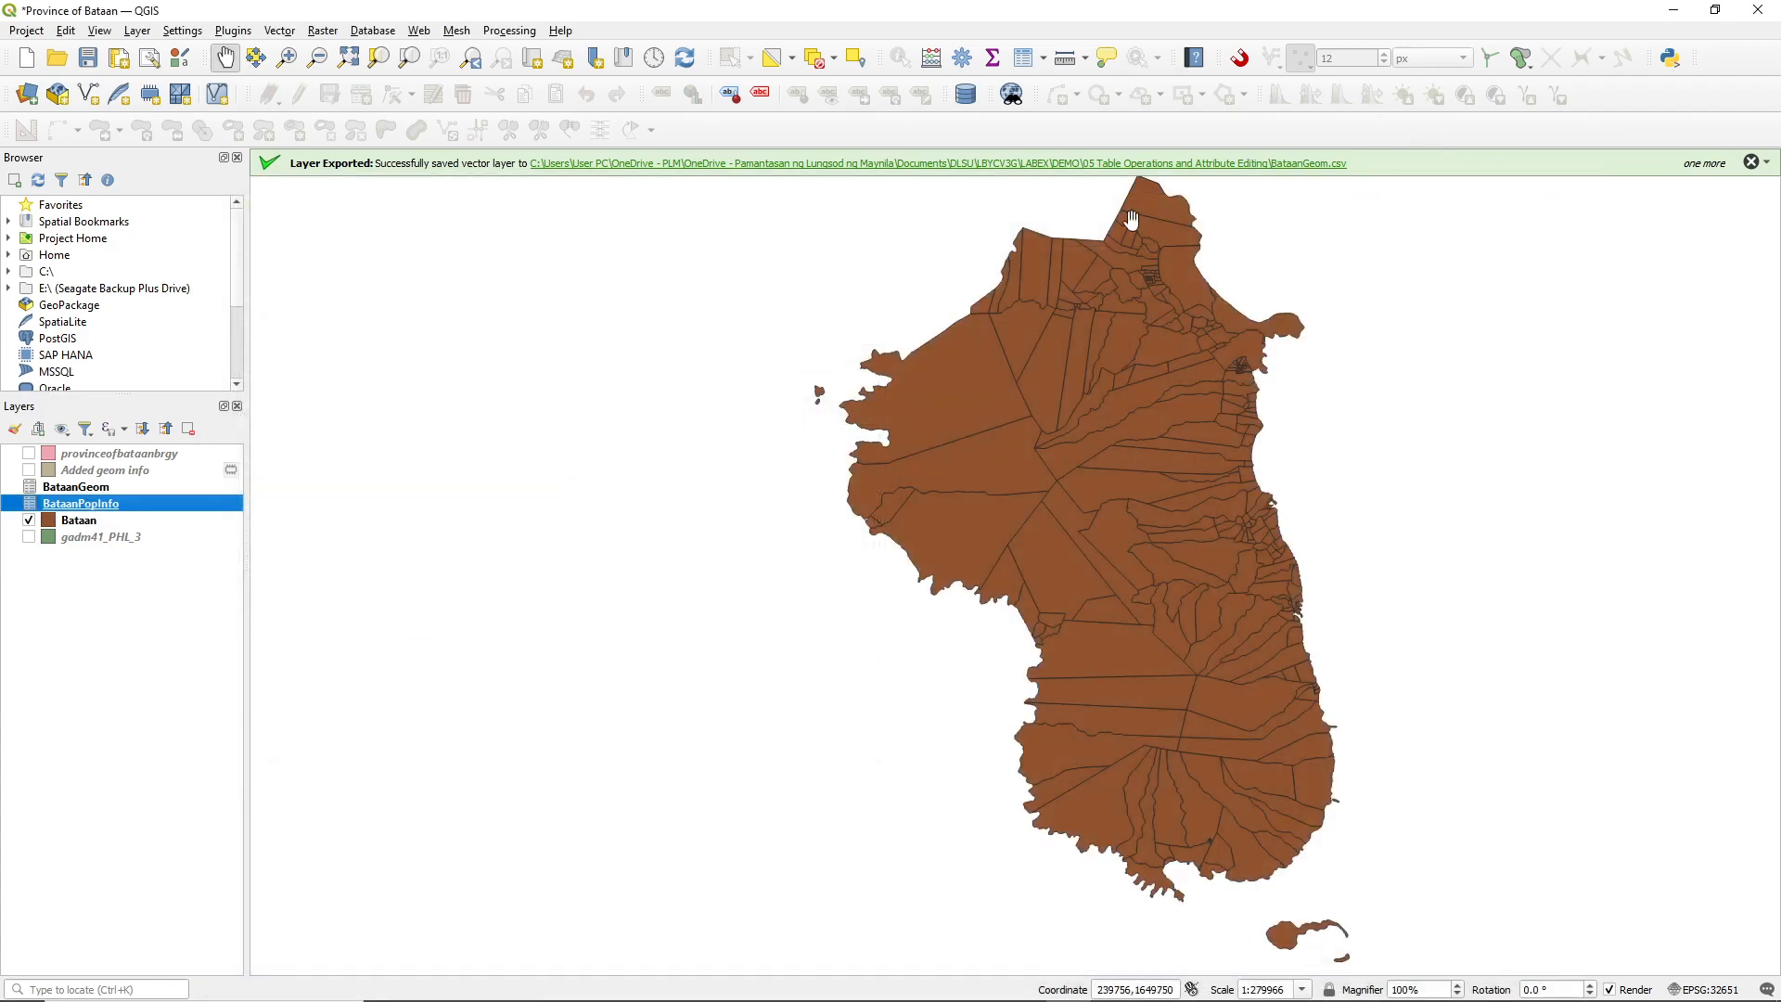
# - Open the Bataan layer's join settings and start a new vector join
pyautogui.click(103, 525)
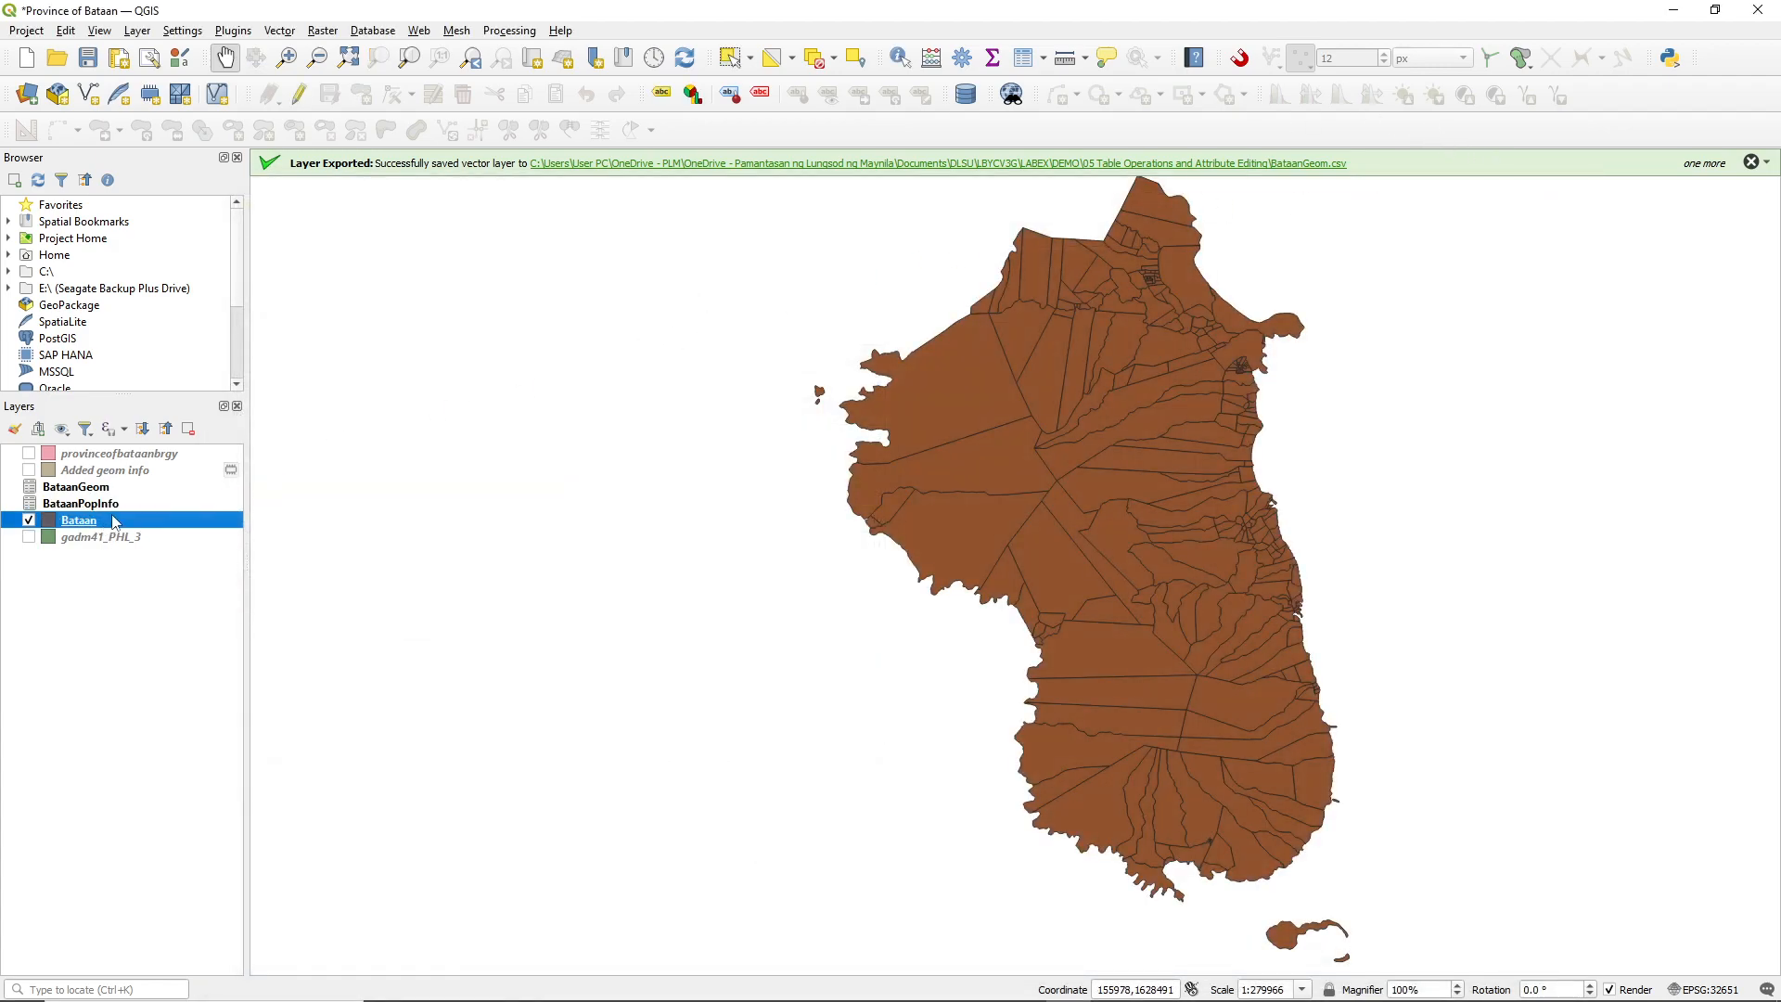
pyautogui.rightClick(93, 519)
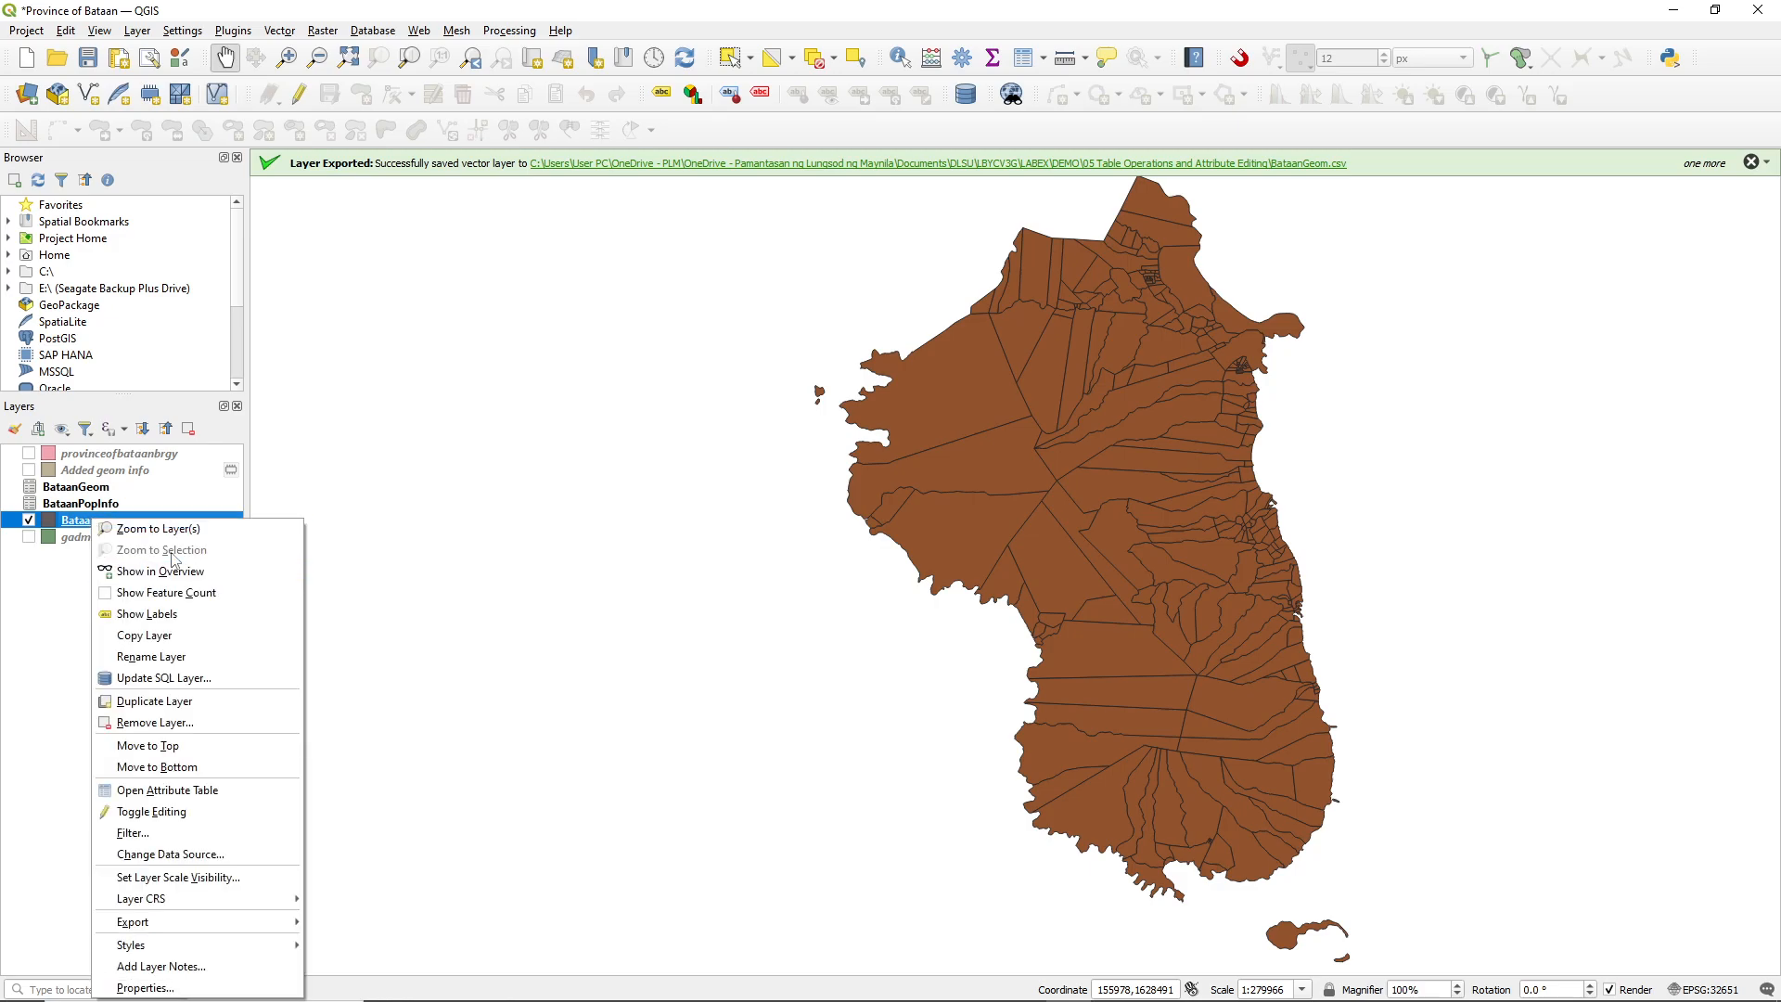
pyautogui.click(195, 988)
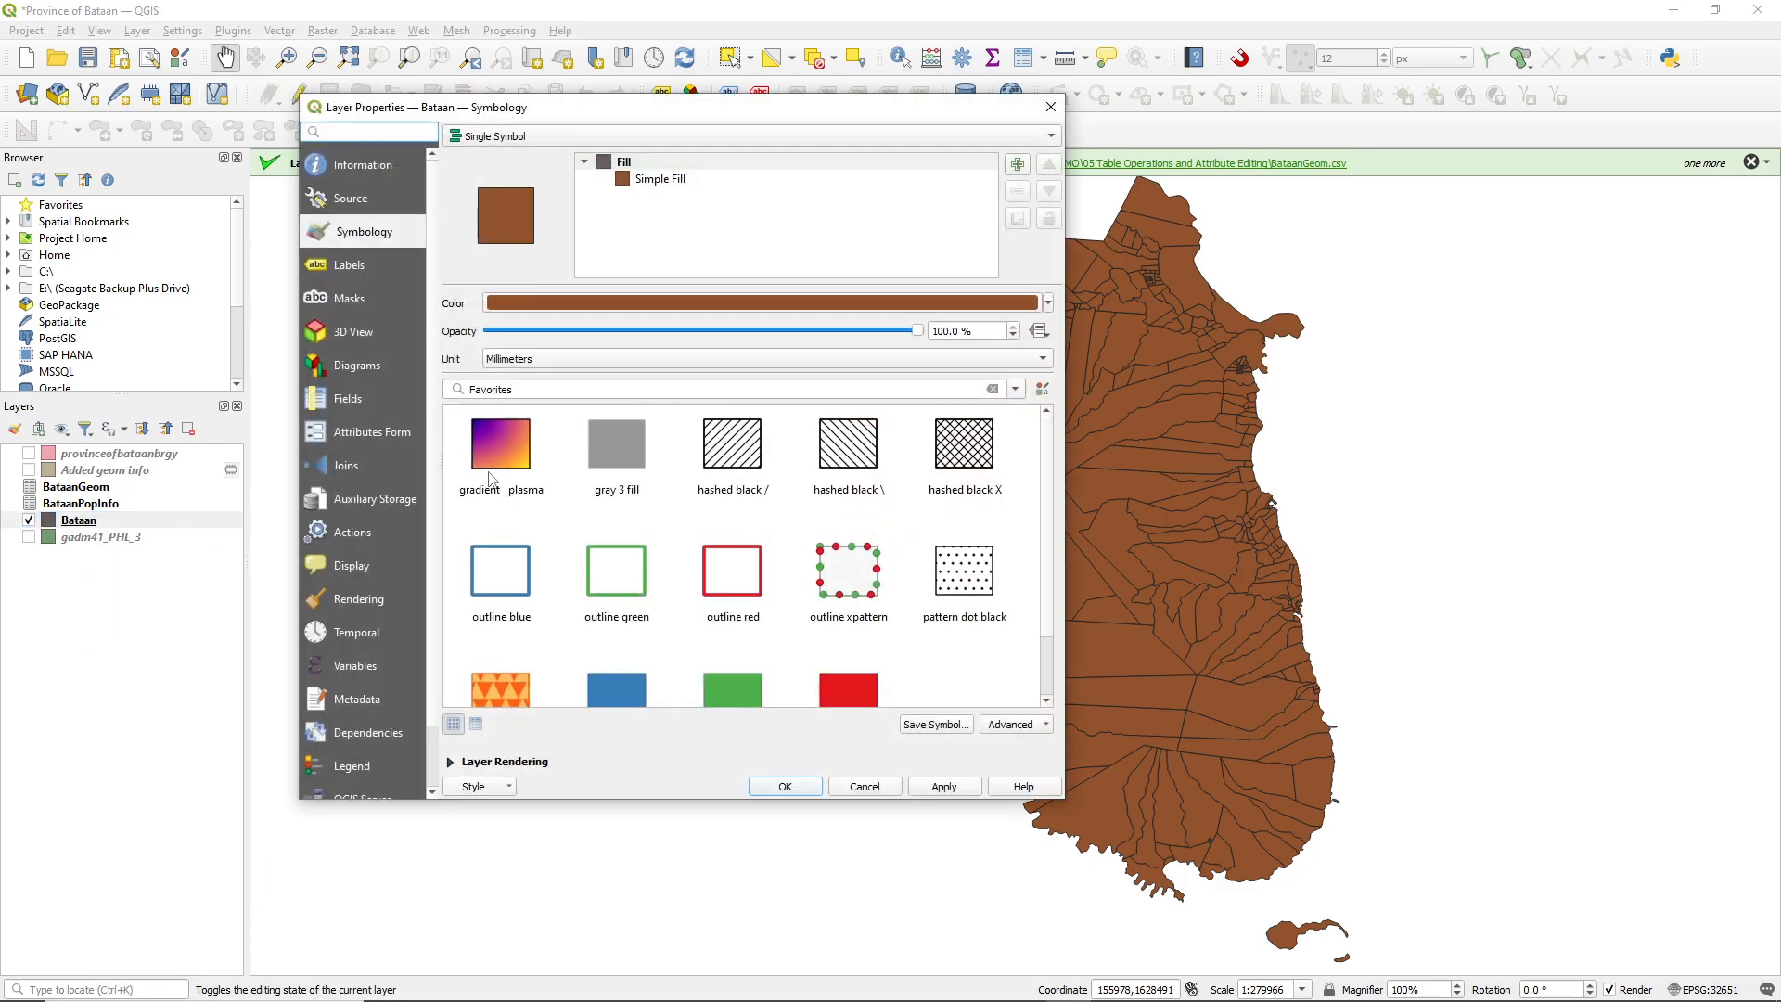
pyautogui.click(340, 475)
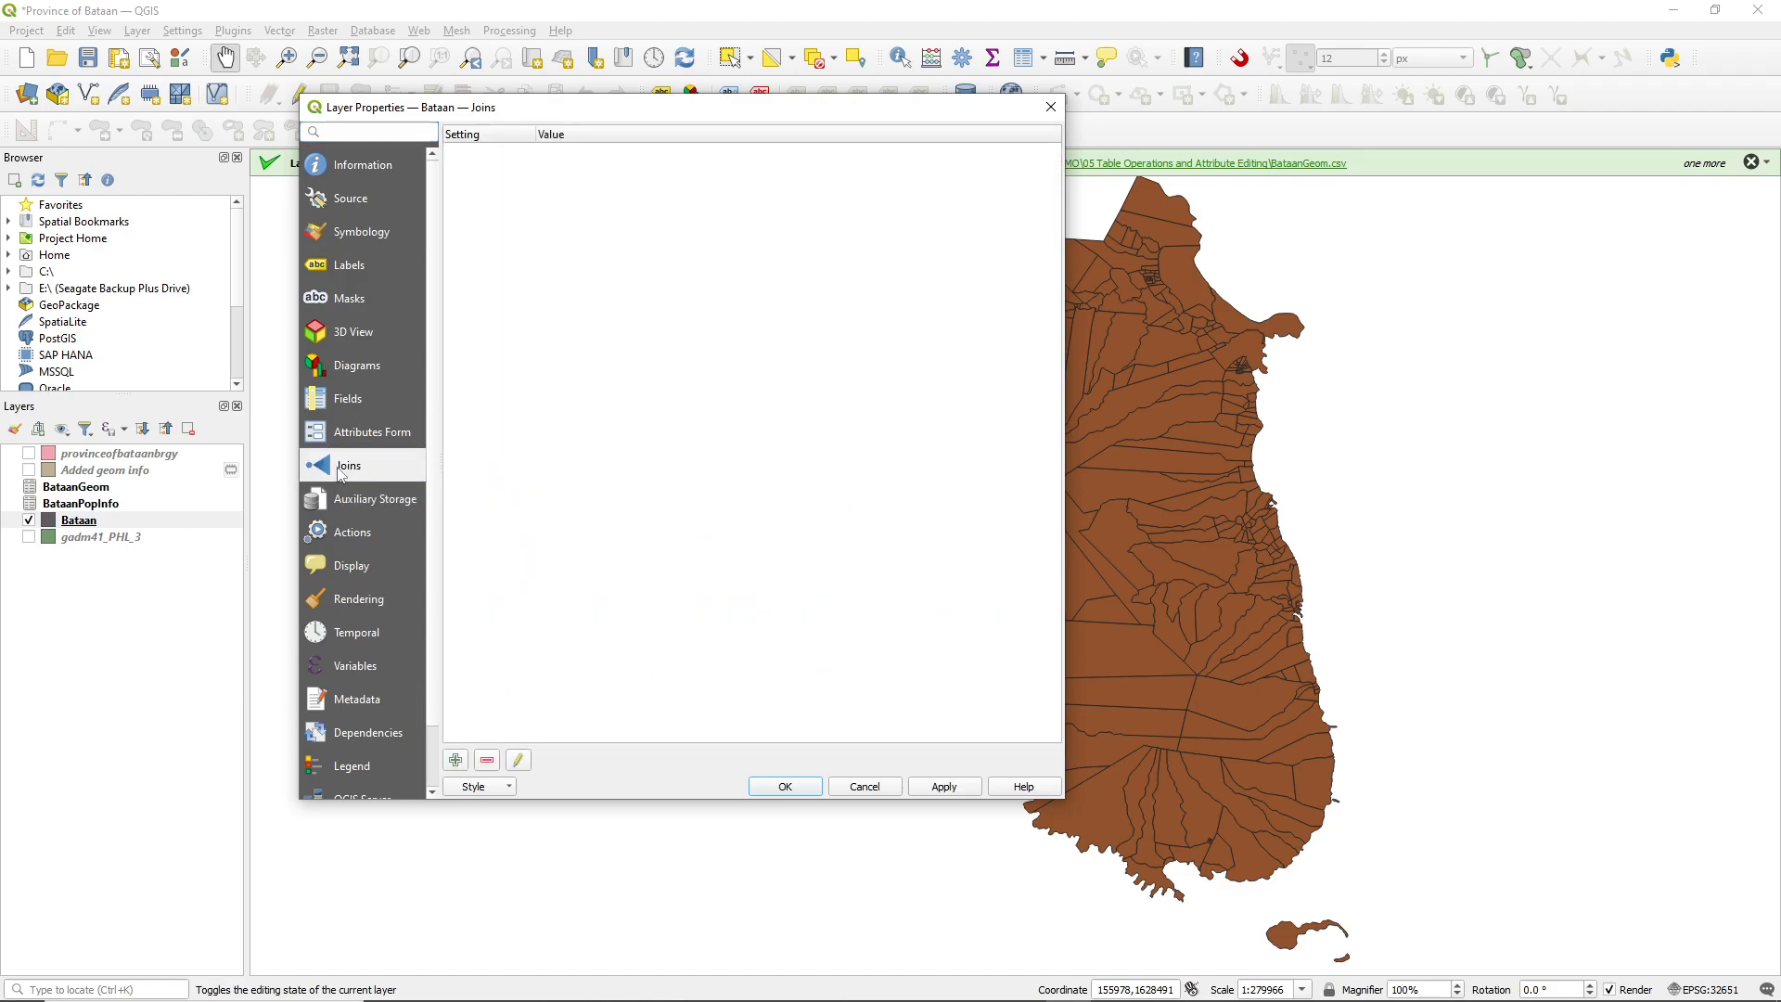
pyautogui.click(454, 762)
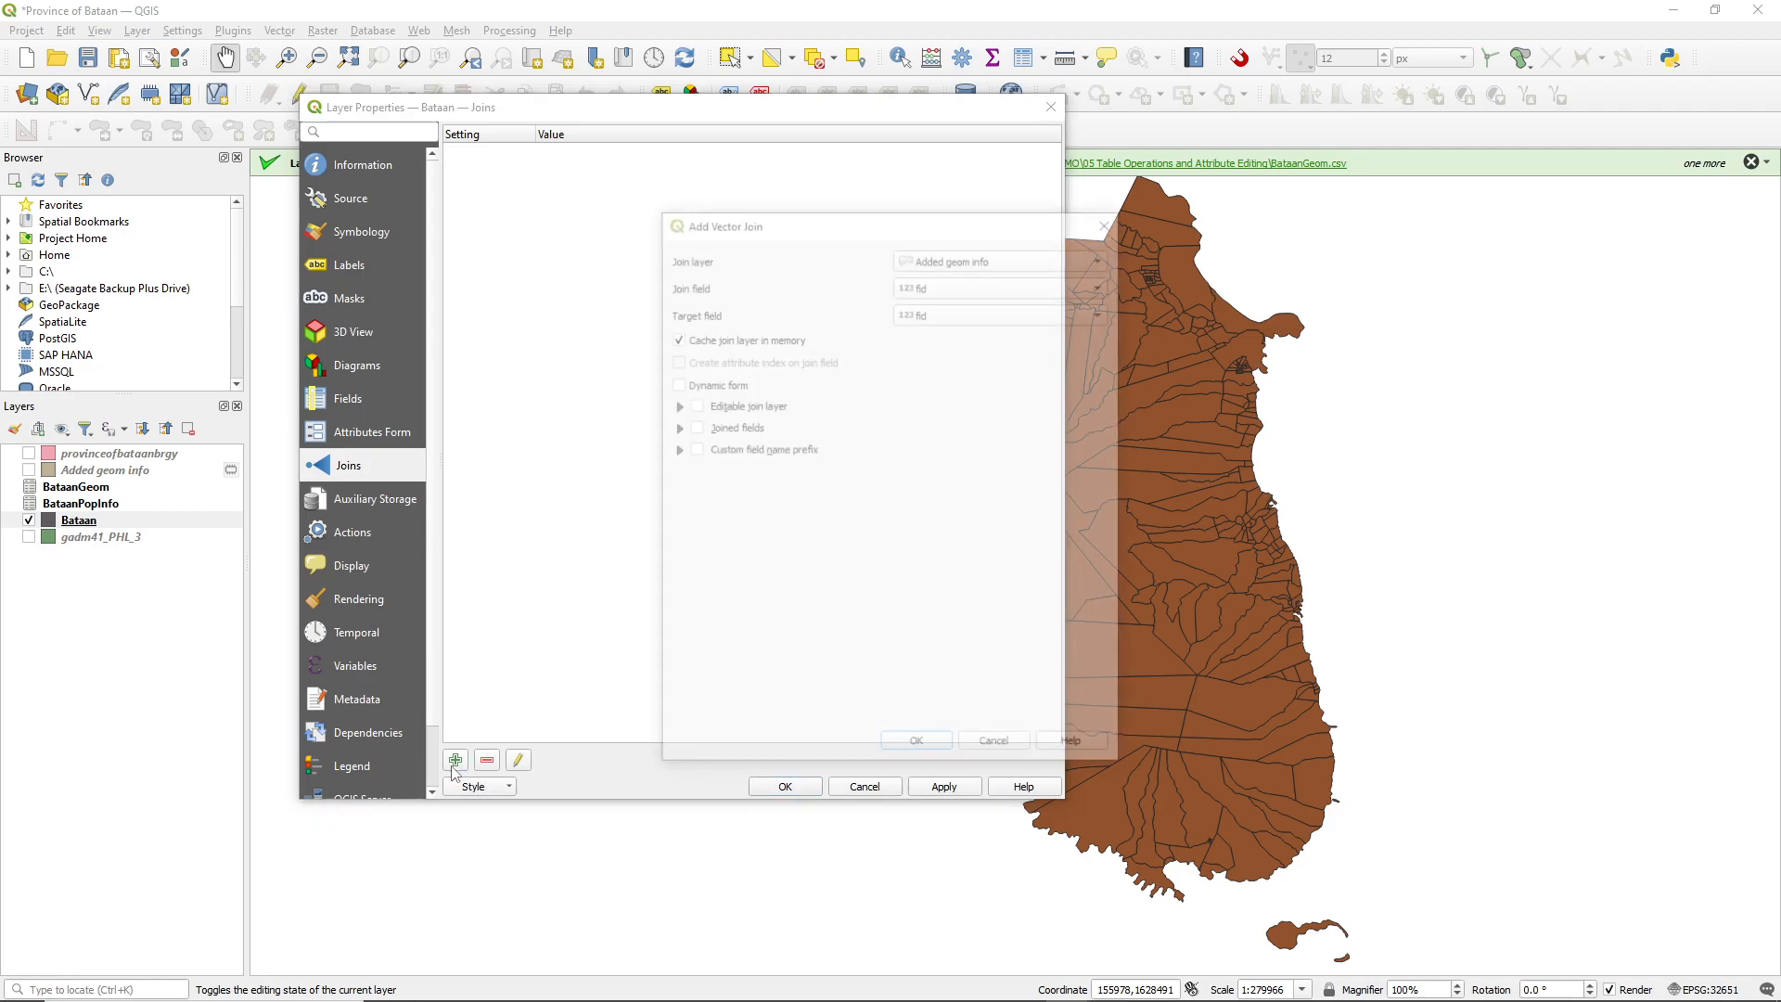
# - Join BataanPopInfo to the Bataan layer, with FeatureID as join field and fid as target field, and accept the layer properties
pyautogui.click(924, 263)
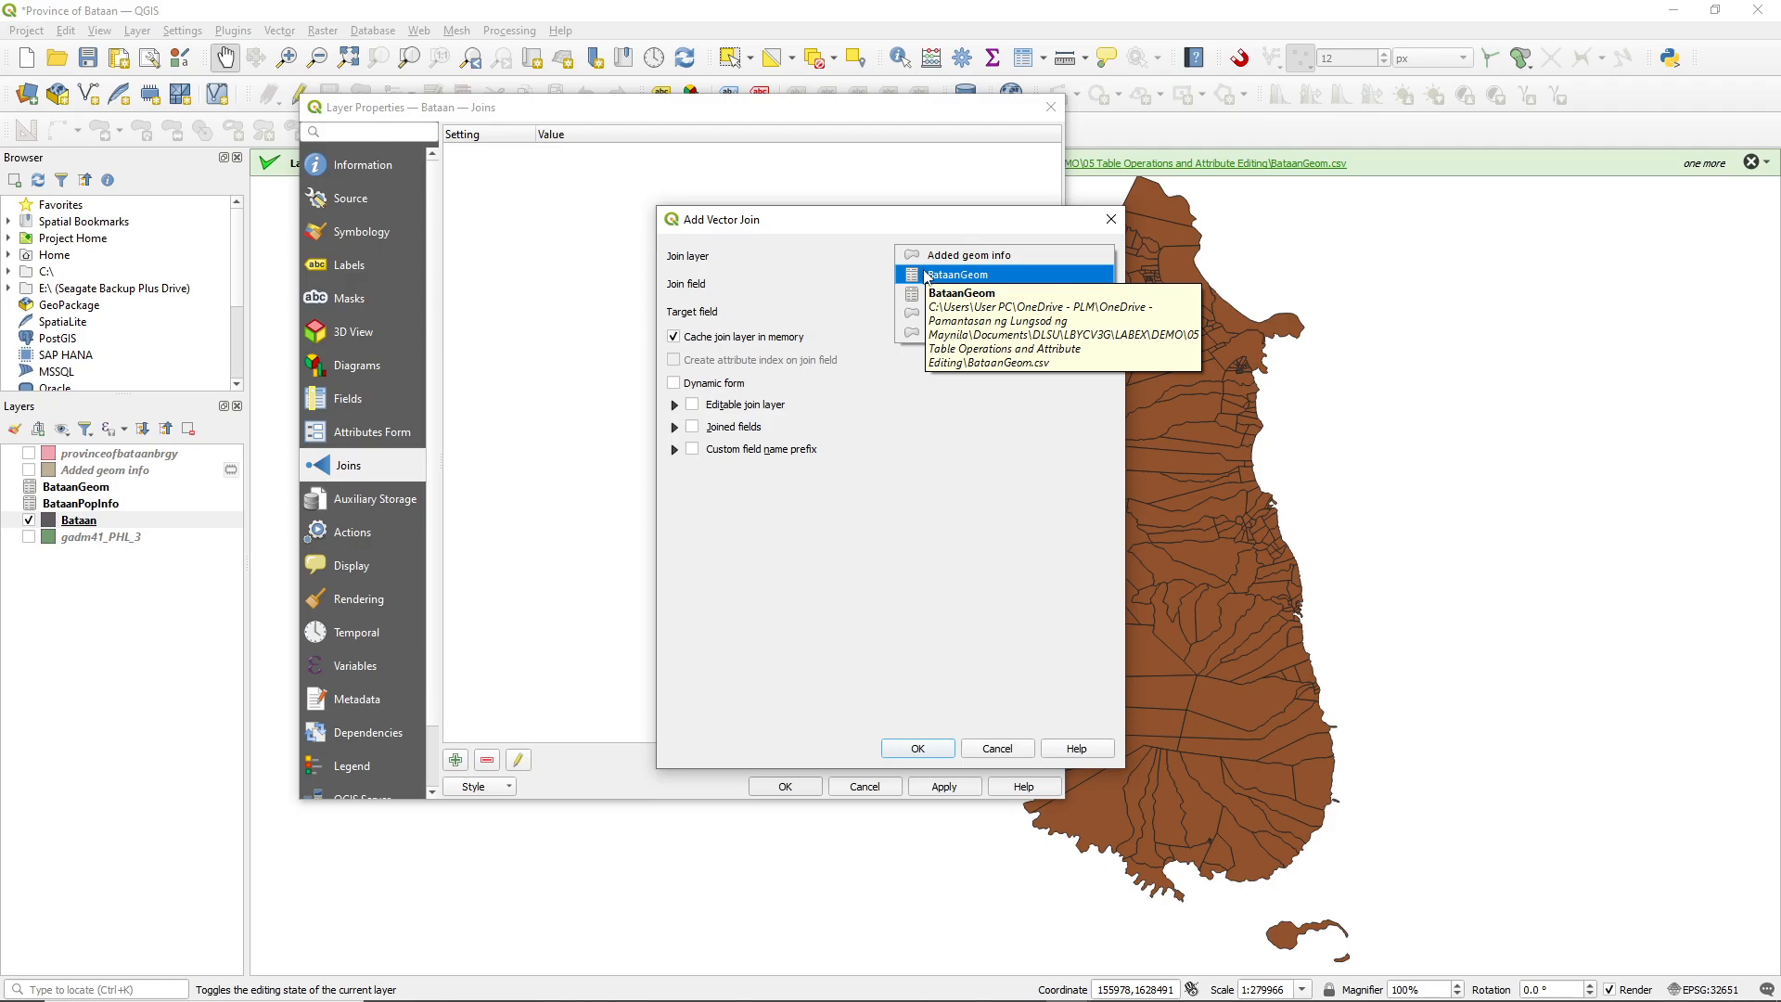
pyautogui.click(963, 294)
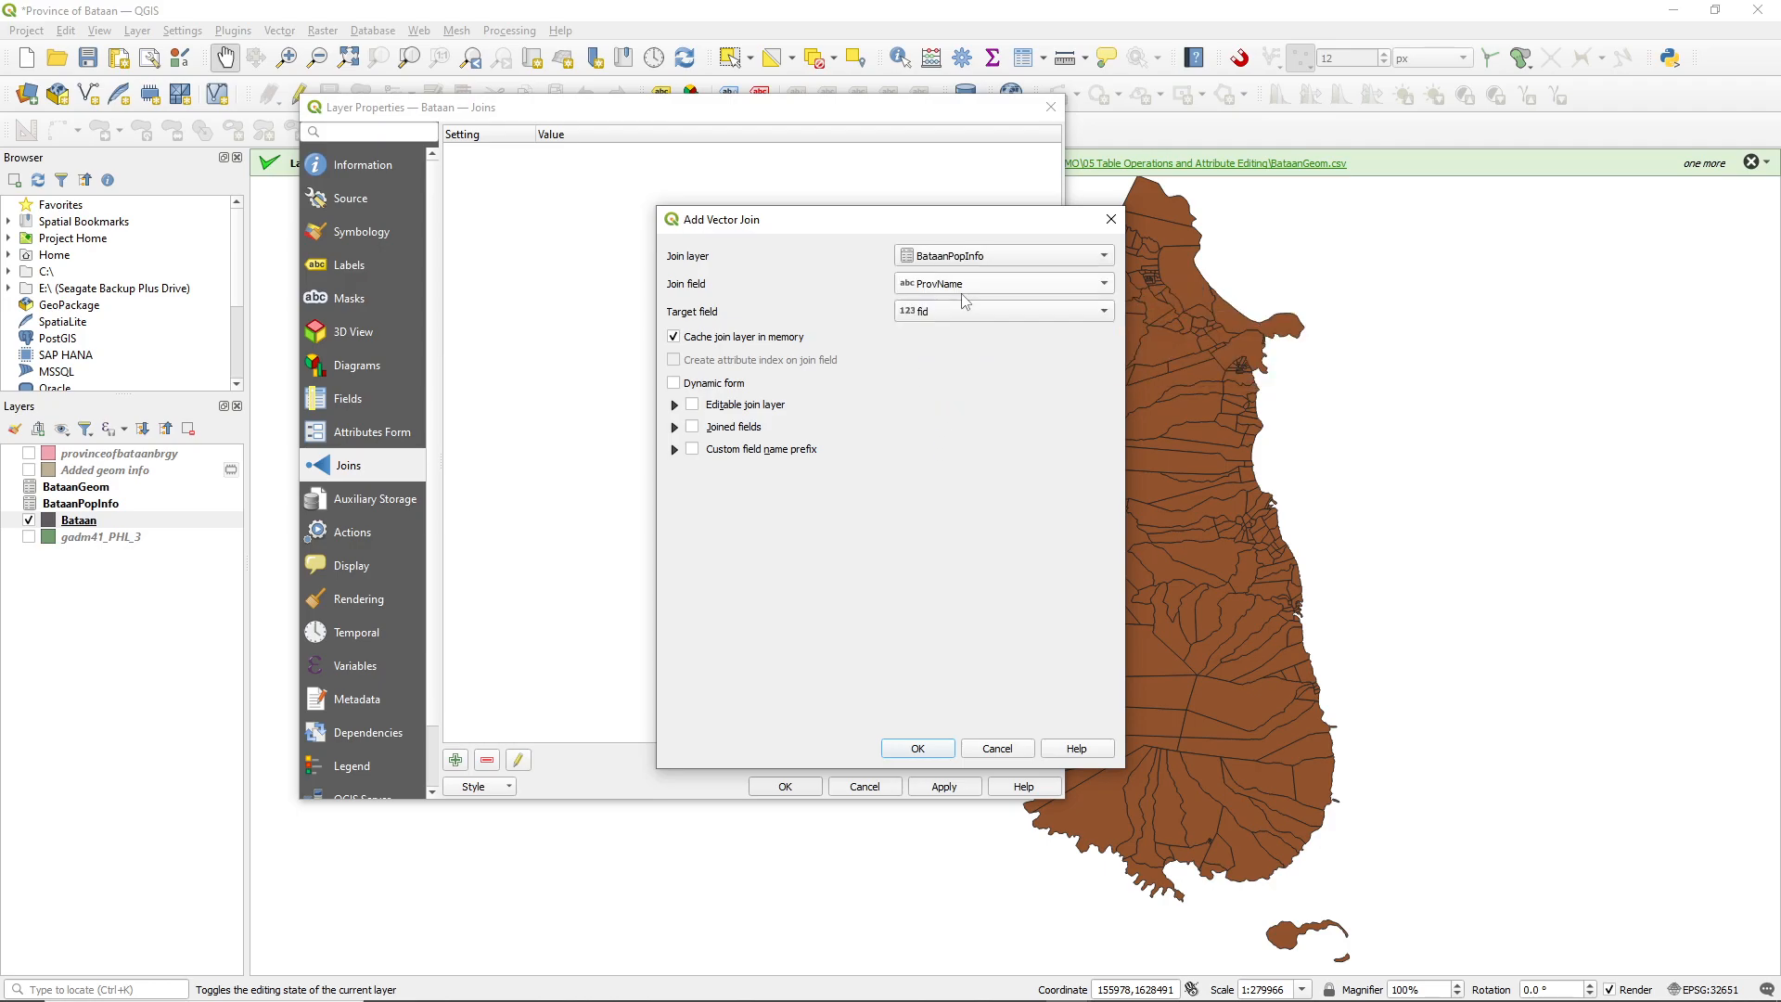
pyautogui.click(943, 287)
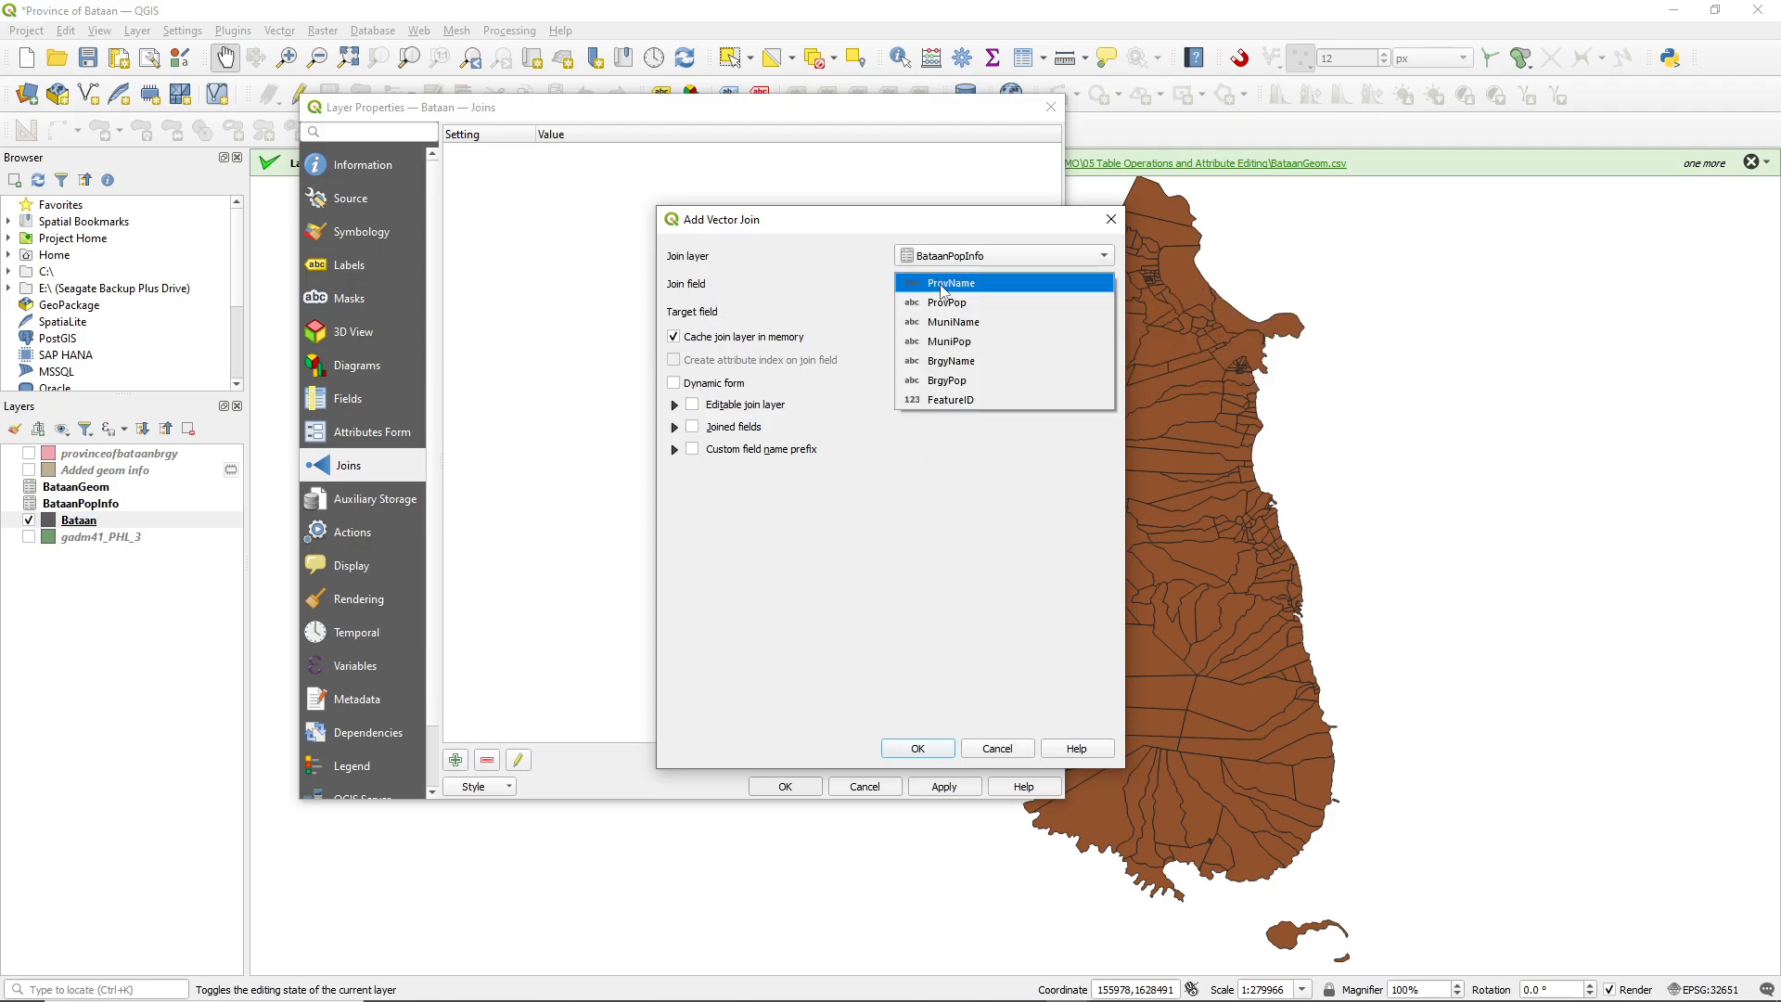
pyautogui.click(947, 405)
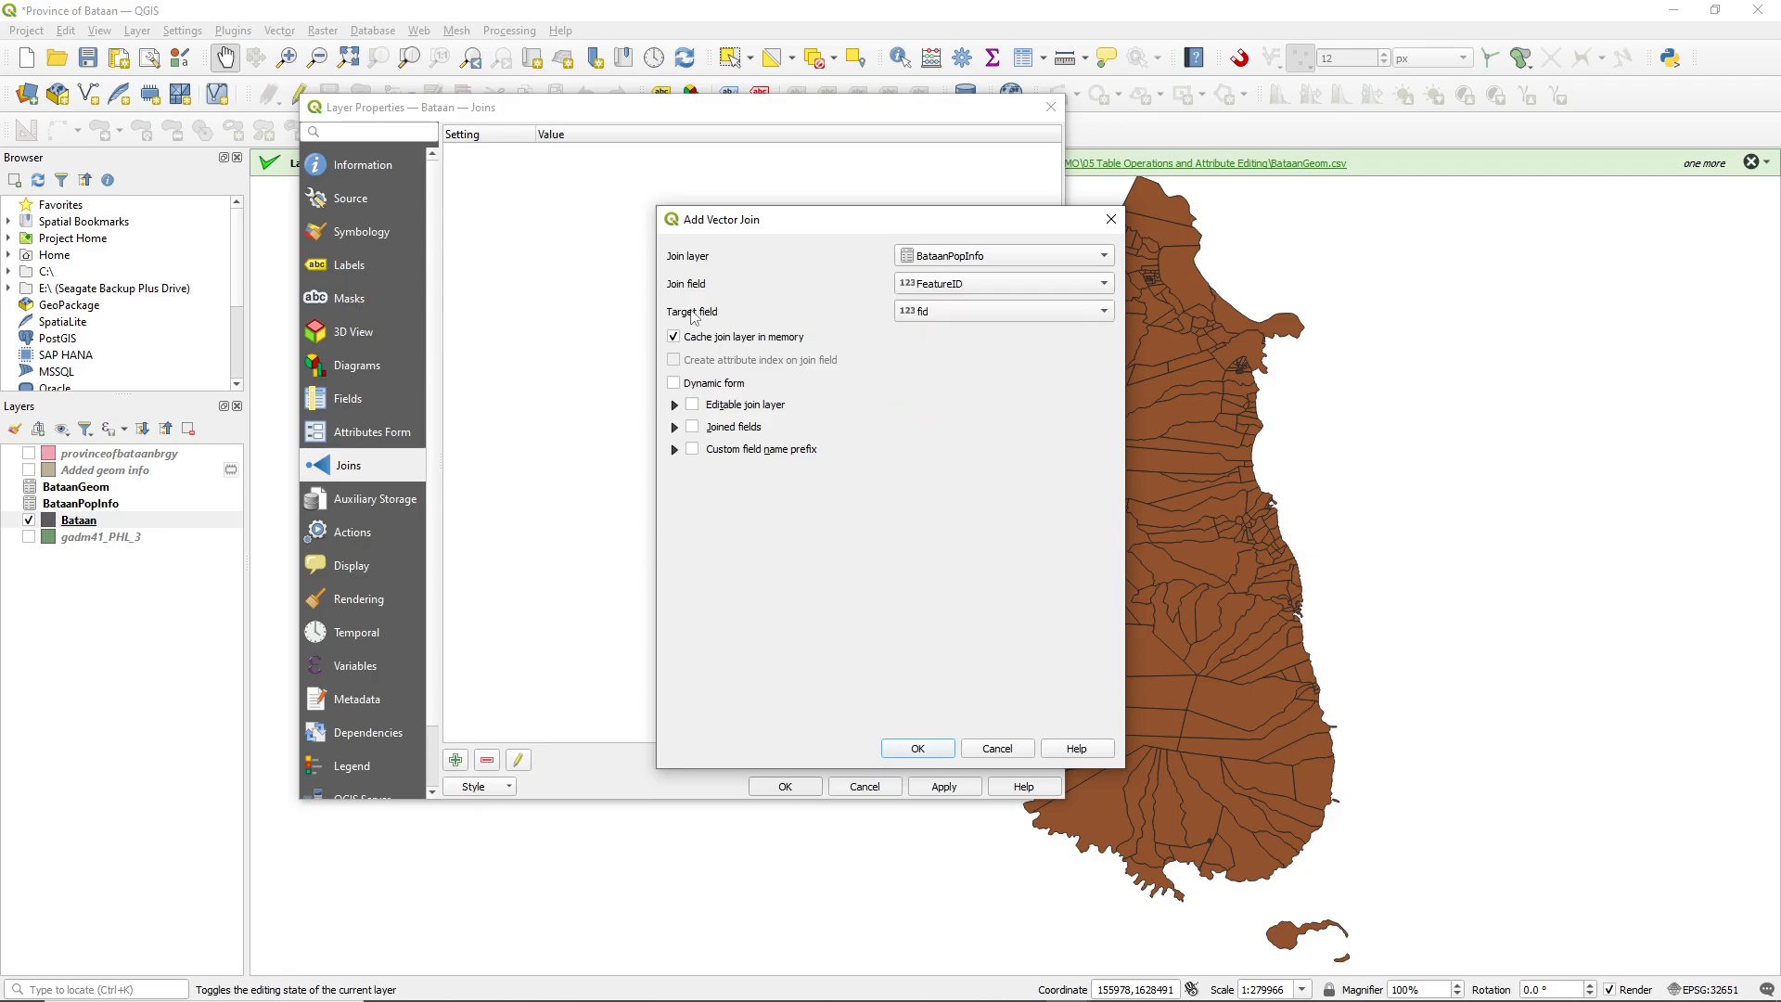
pyautogui.click(954, 313)
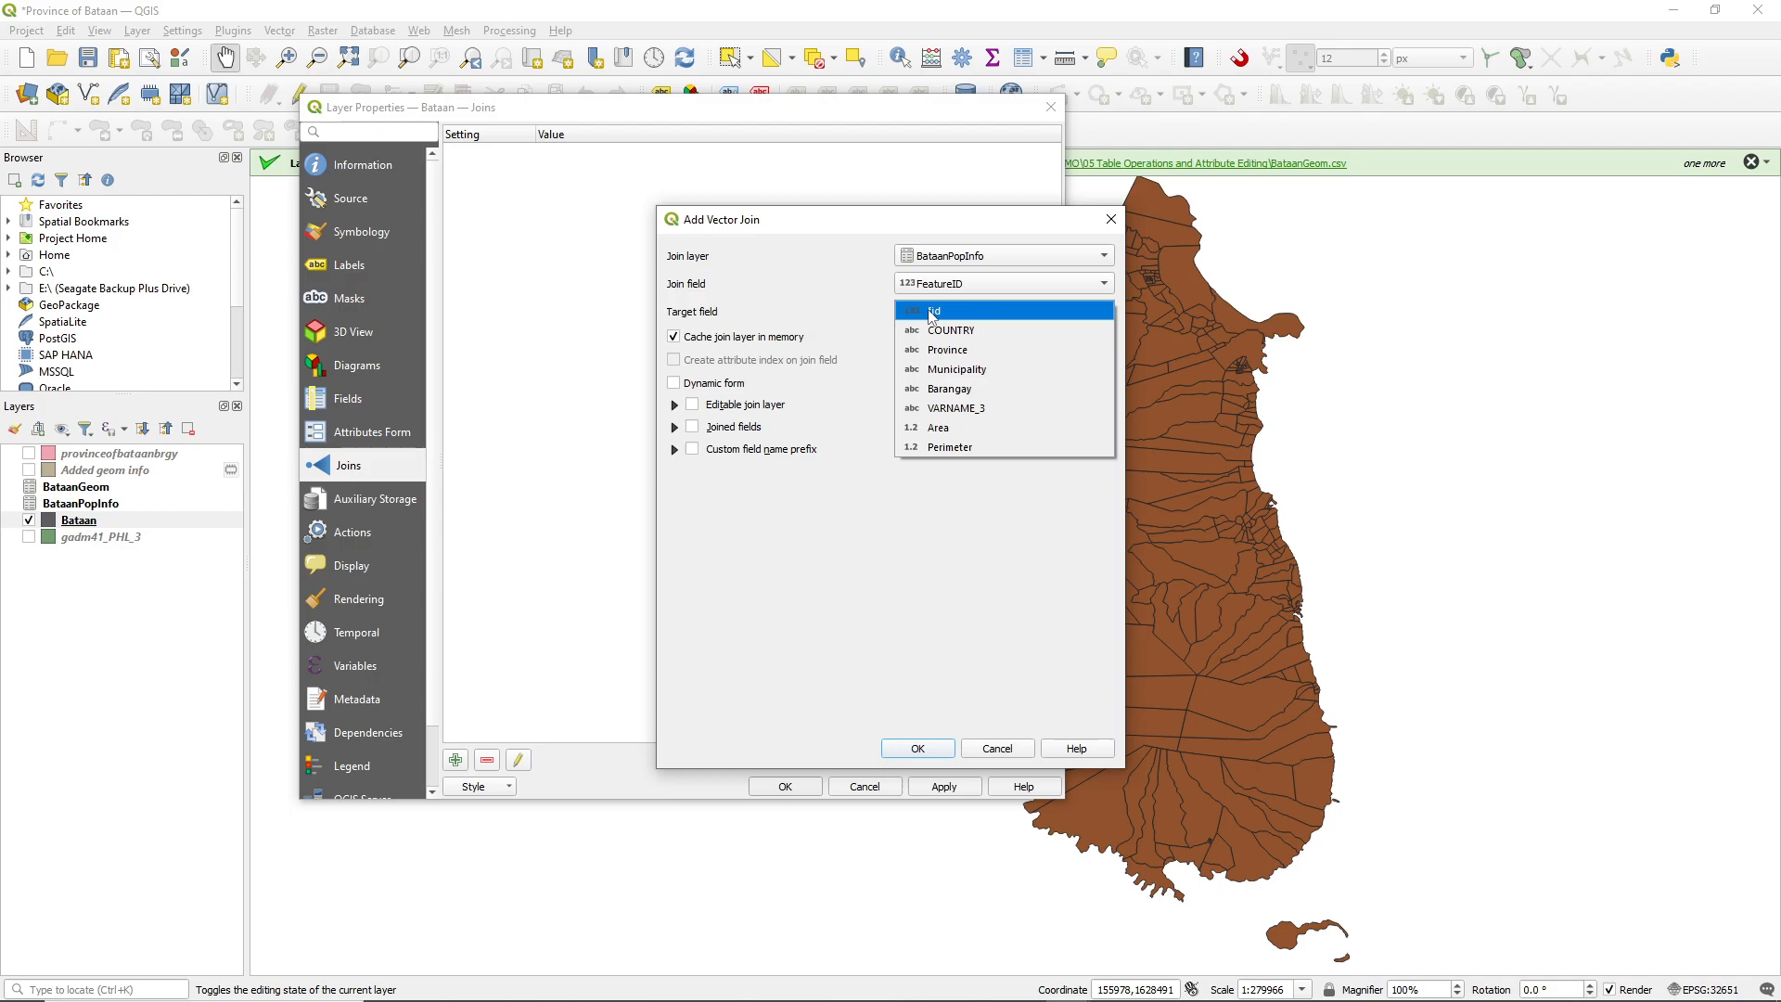
pyautogui.click(932, 312)
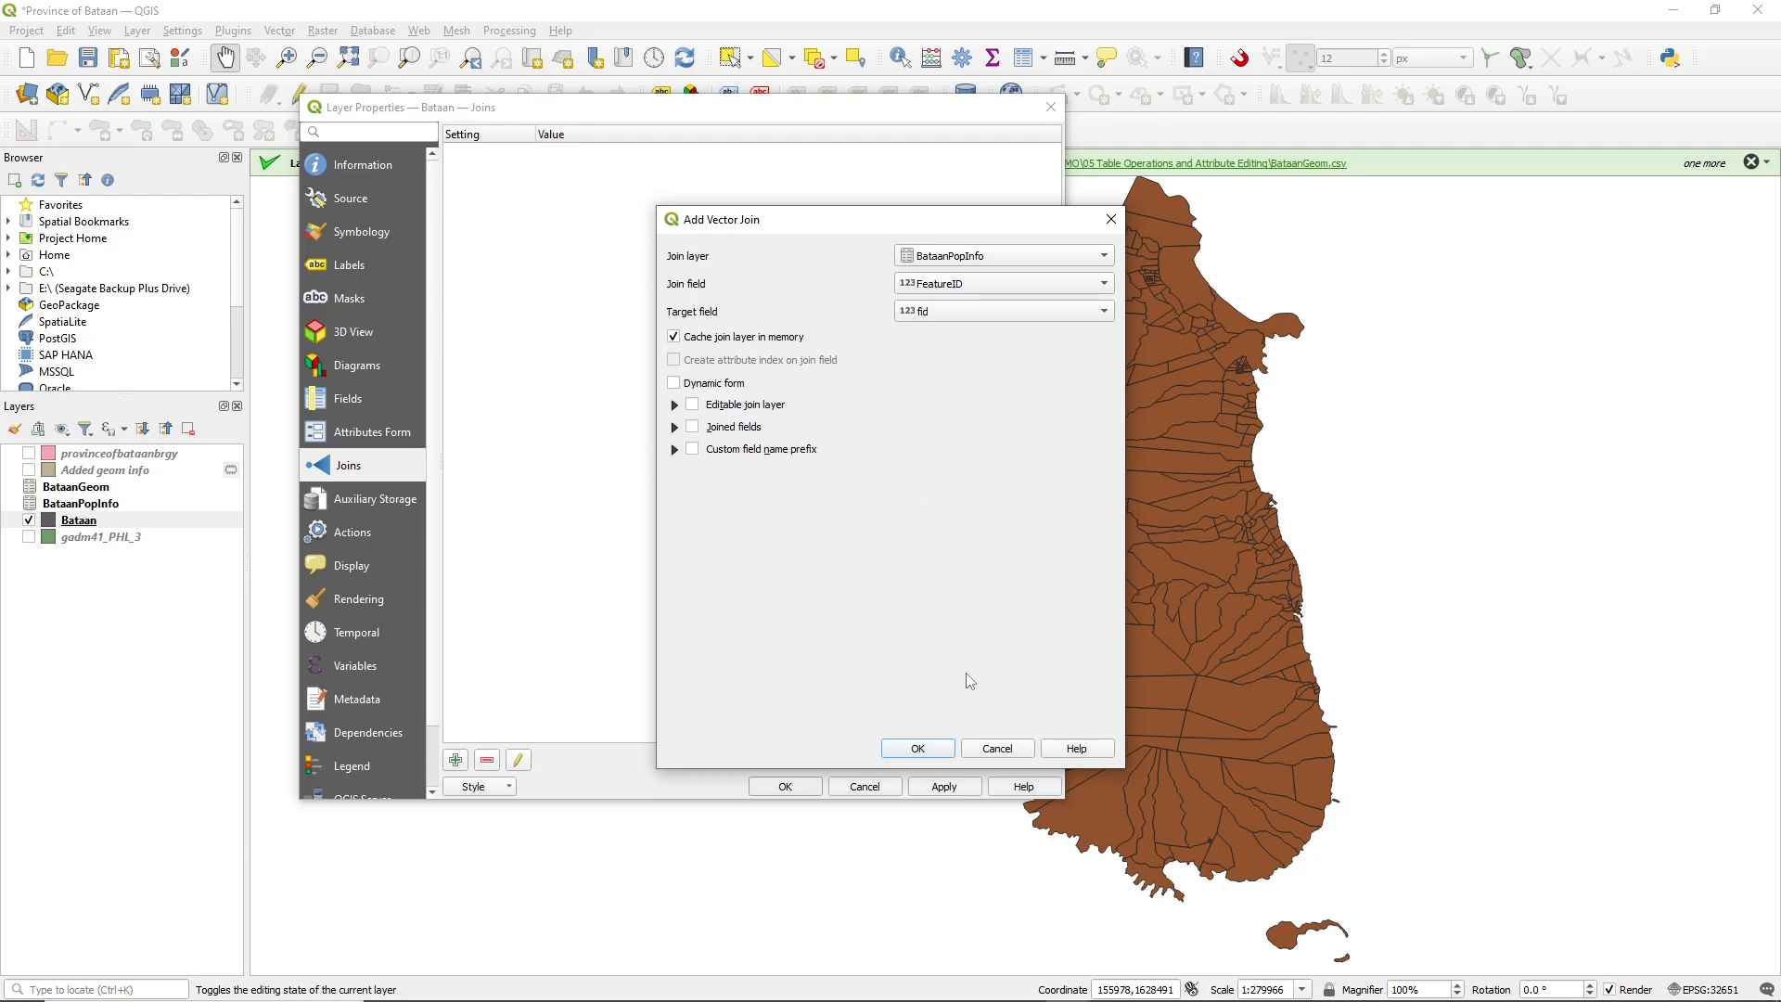
pyautogui.click(918, 749)
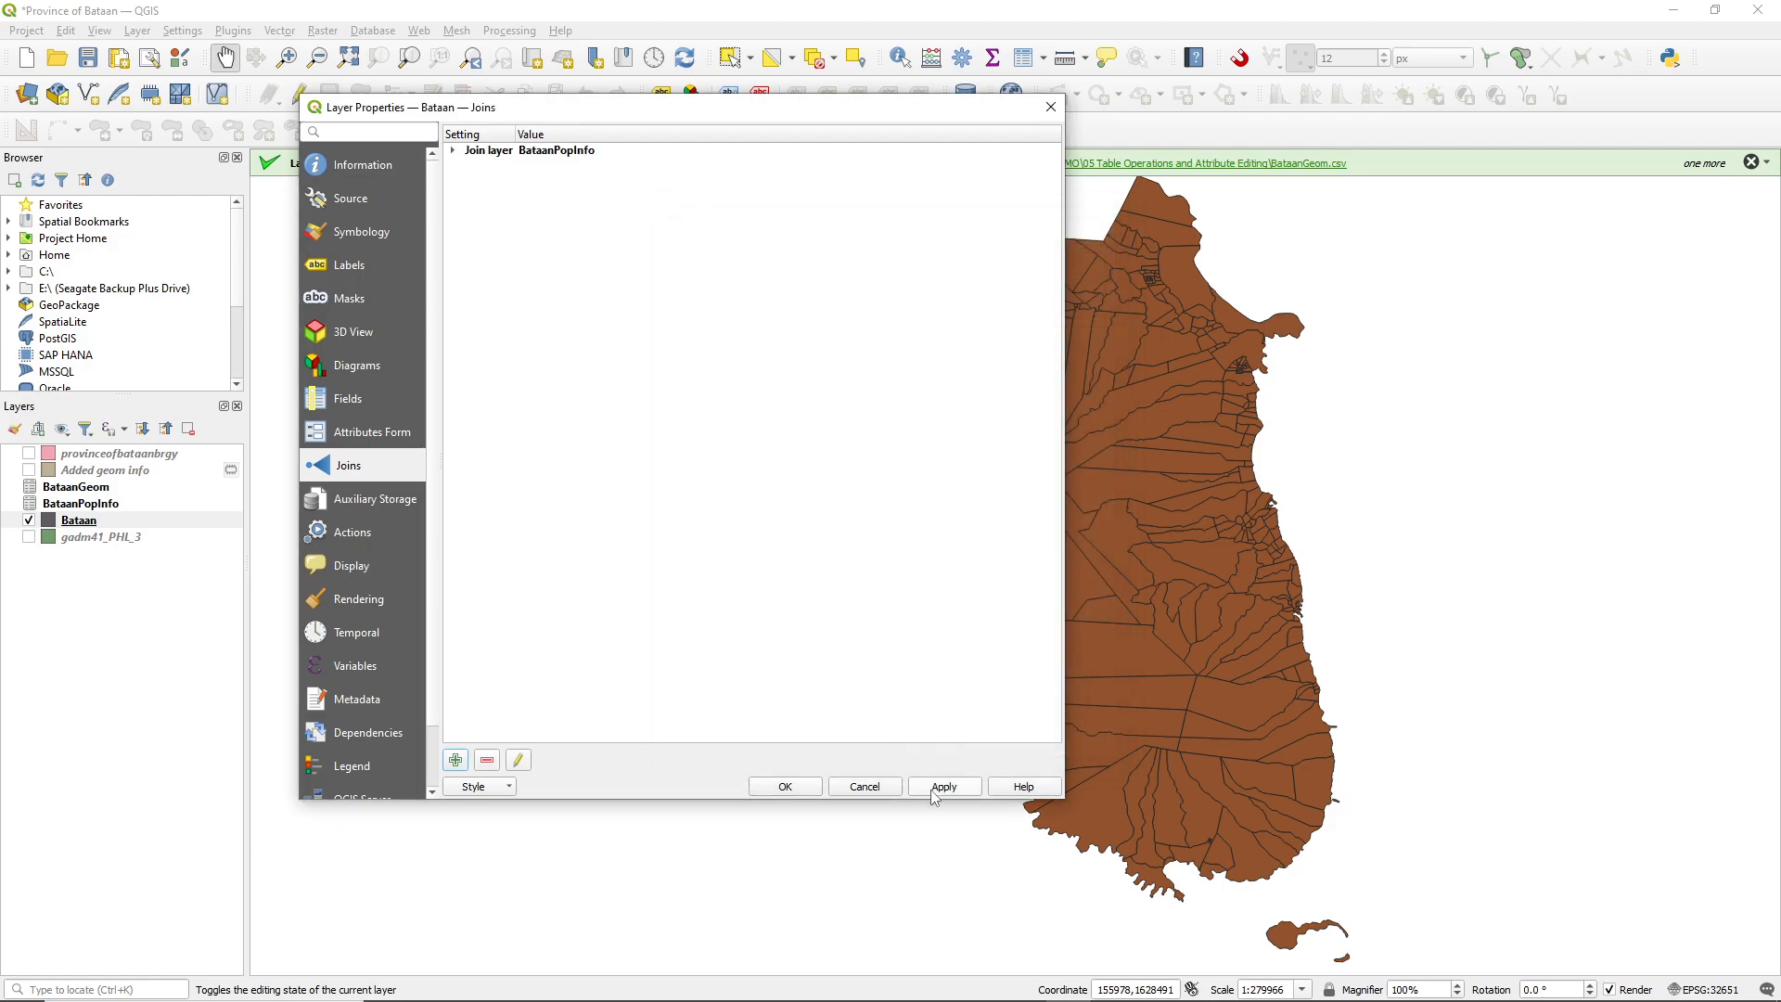
pyautogui.click(785, 787)
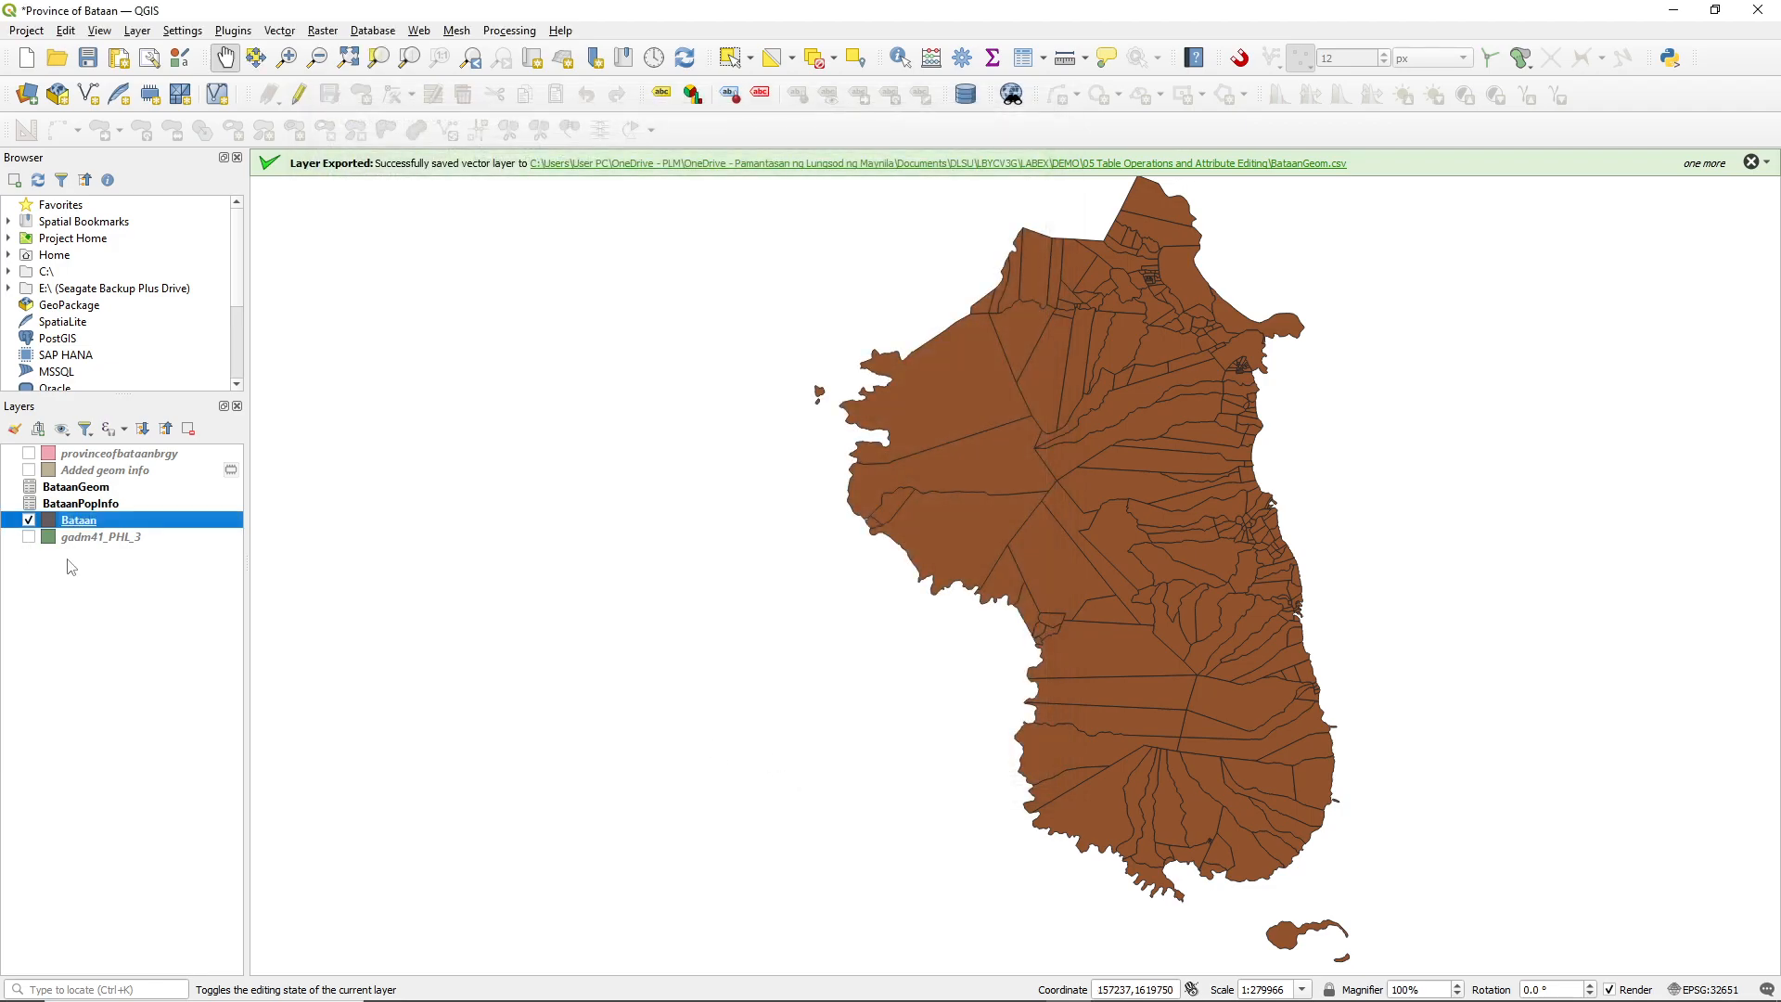
# - Open the Bataan attribute table full-screen and widen the joined BataanPopInfo columns to fit their full names
pyautogui.rightClick(74, 526)
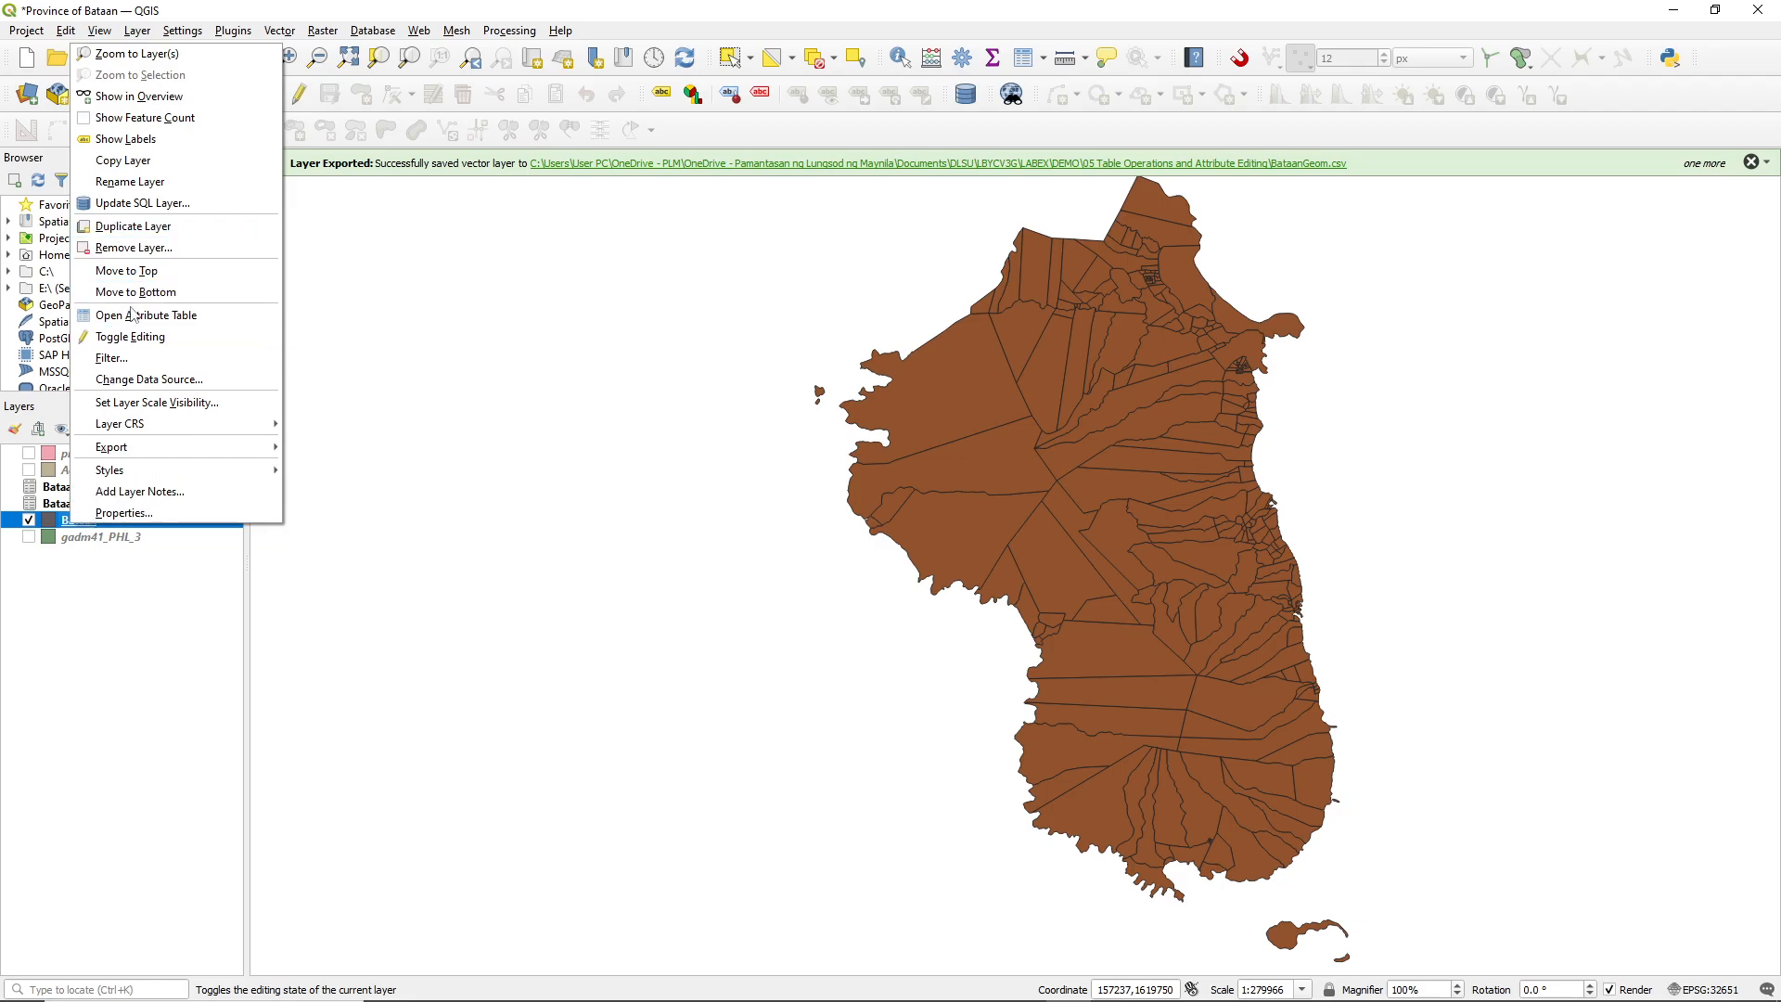
pyautogui.click(116, 636)
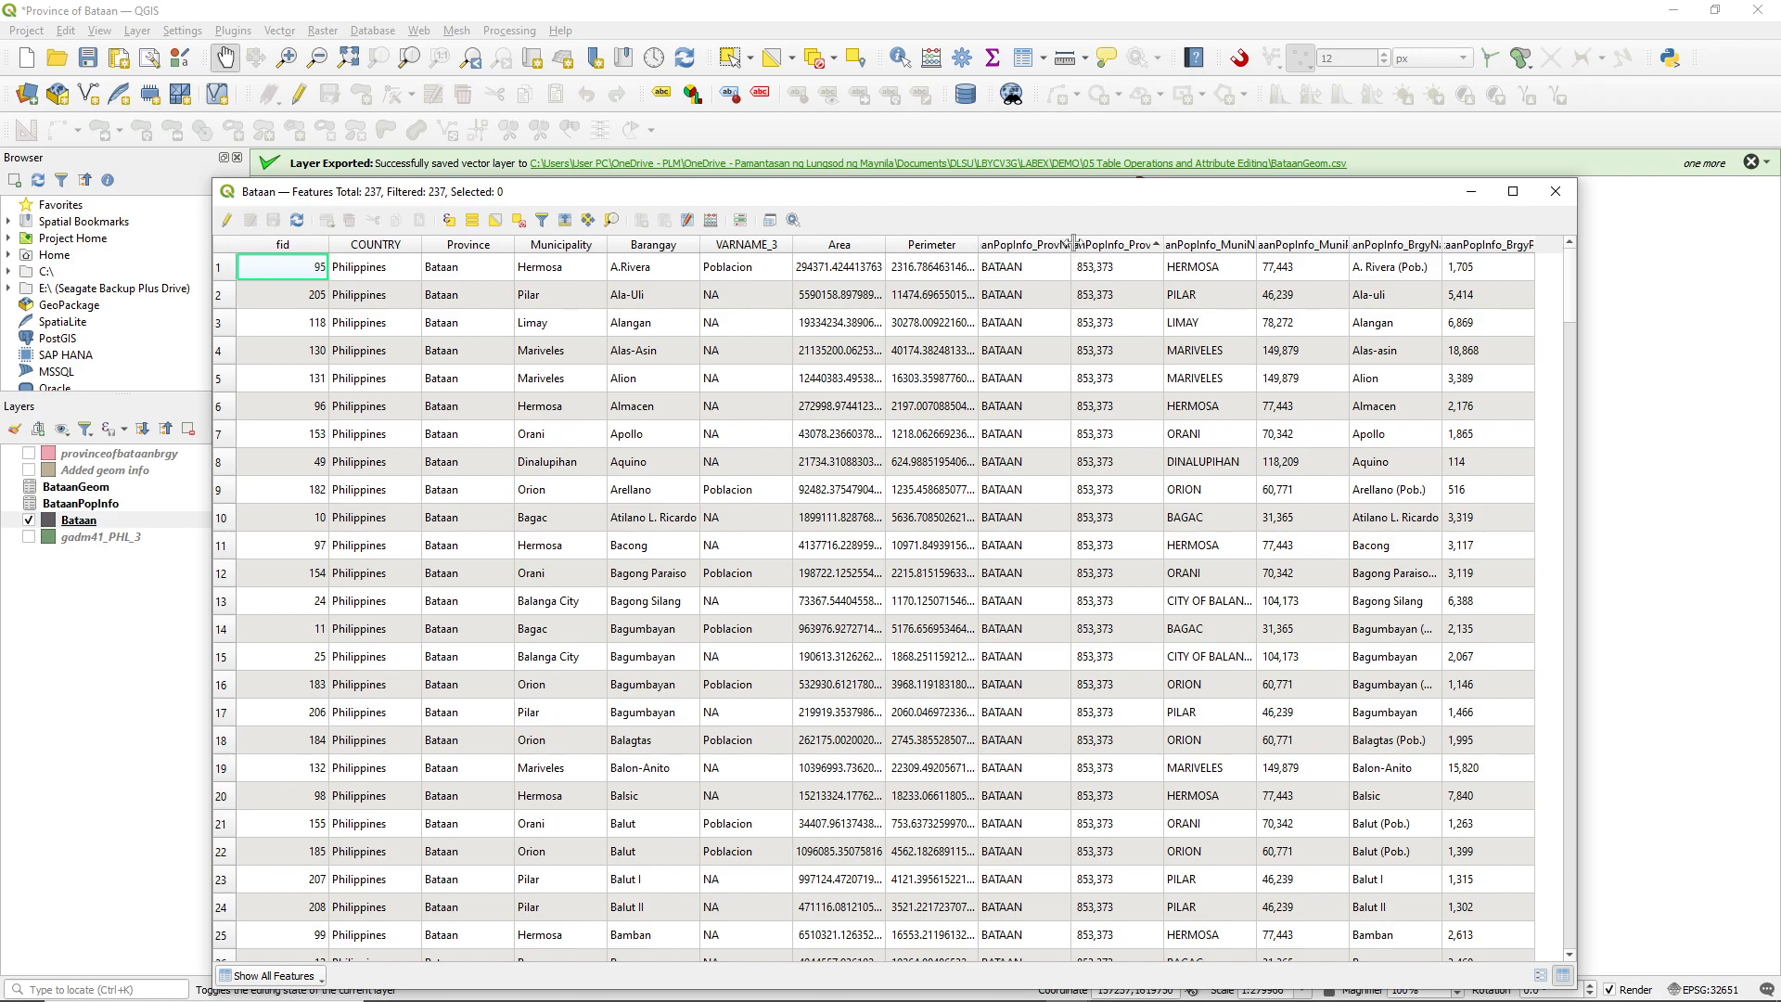
pyautogui.doubleClick(1071, 245)
pyautogui.click(1513, 191)
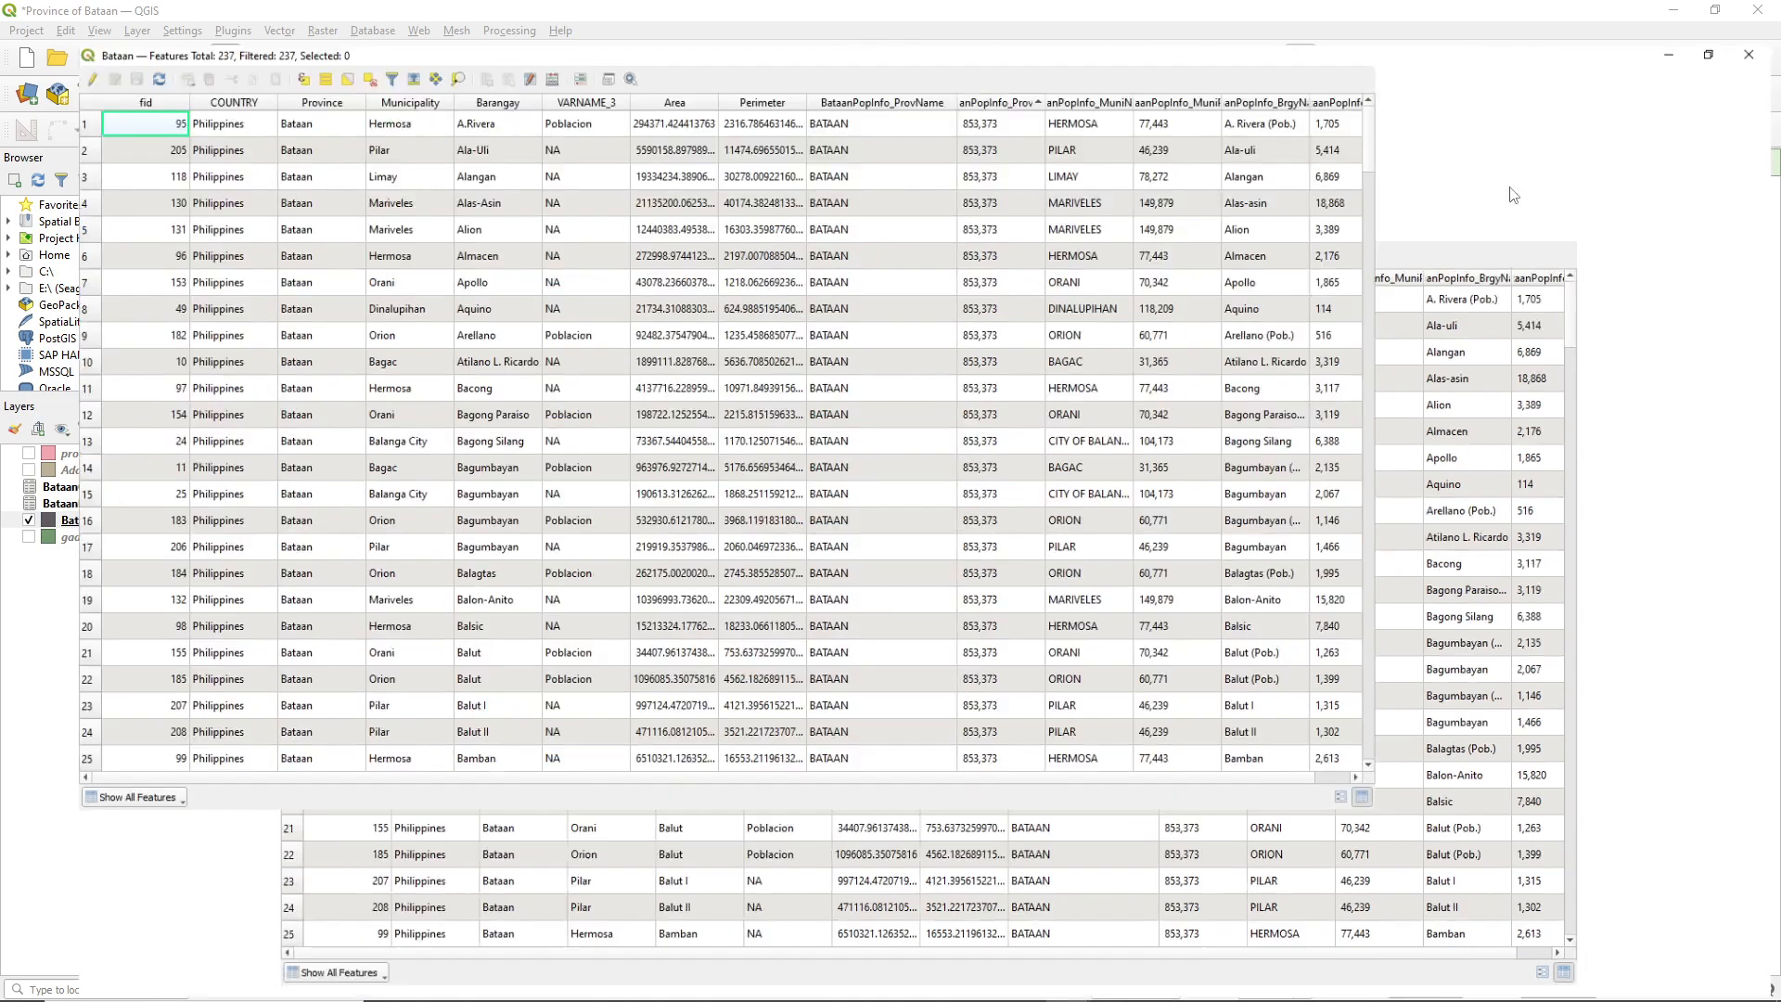
pyautogui.doubleClick(1016, 60)
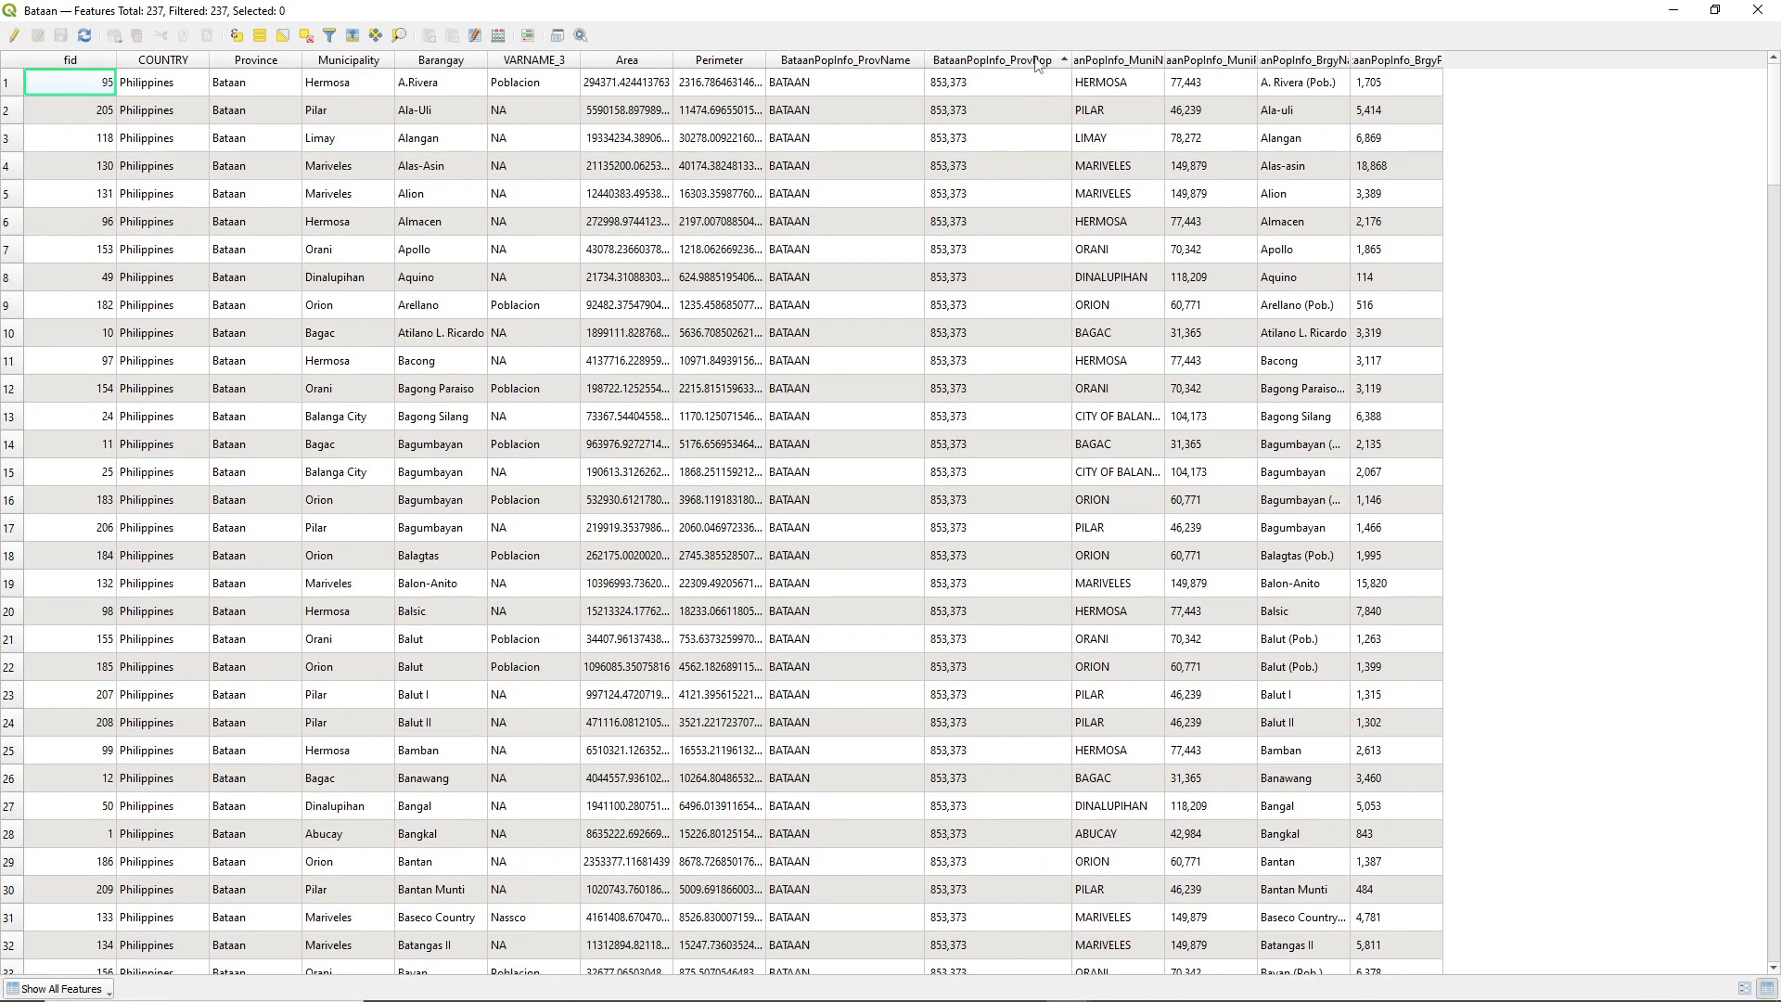
pyautogui.doubleClick(1165, 59)
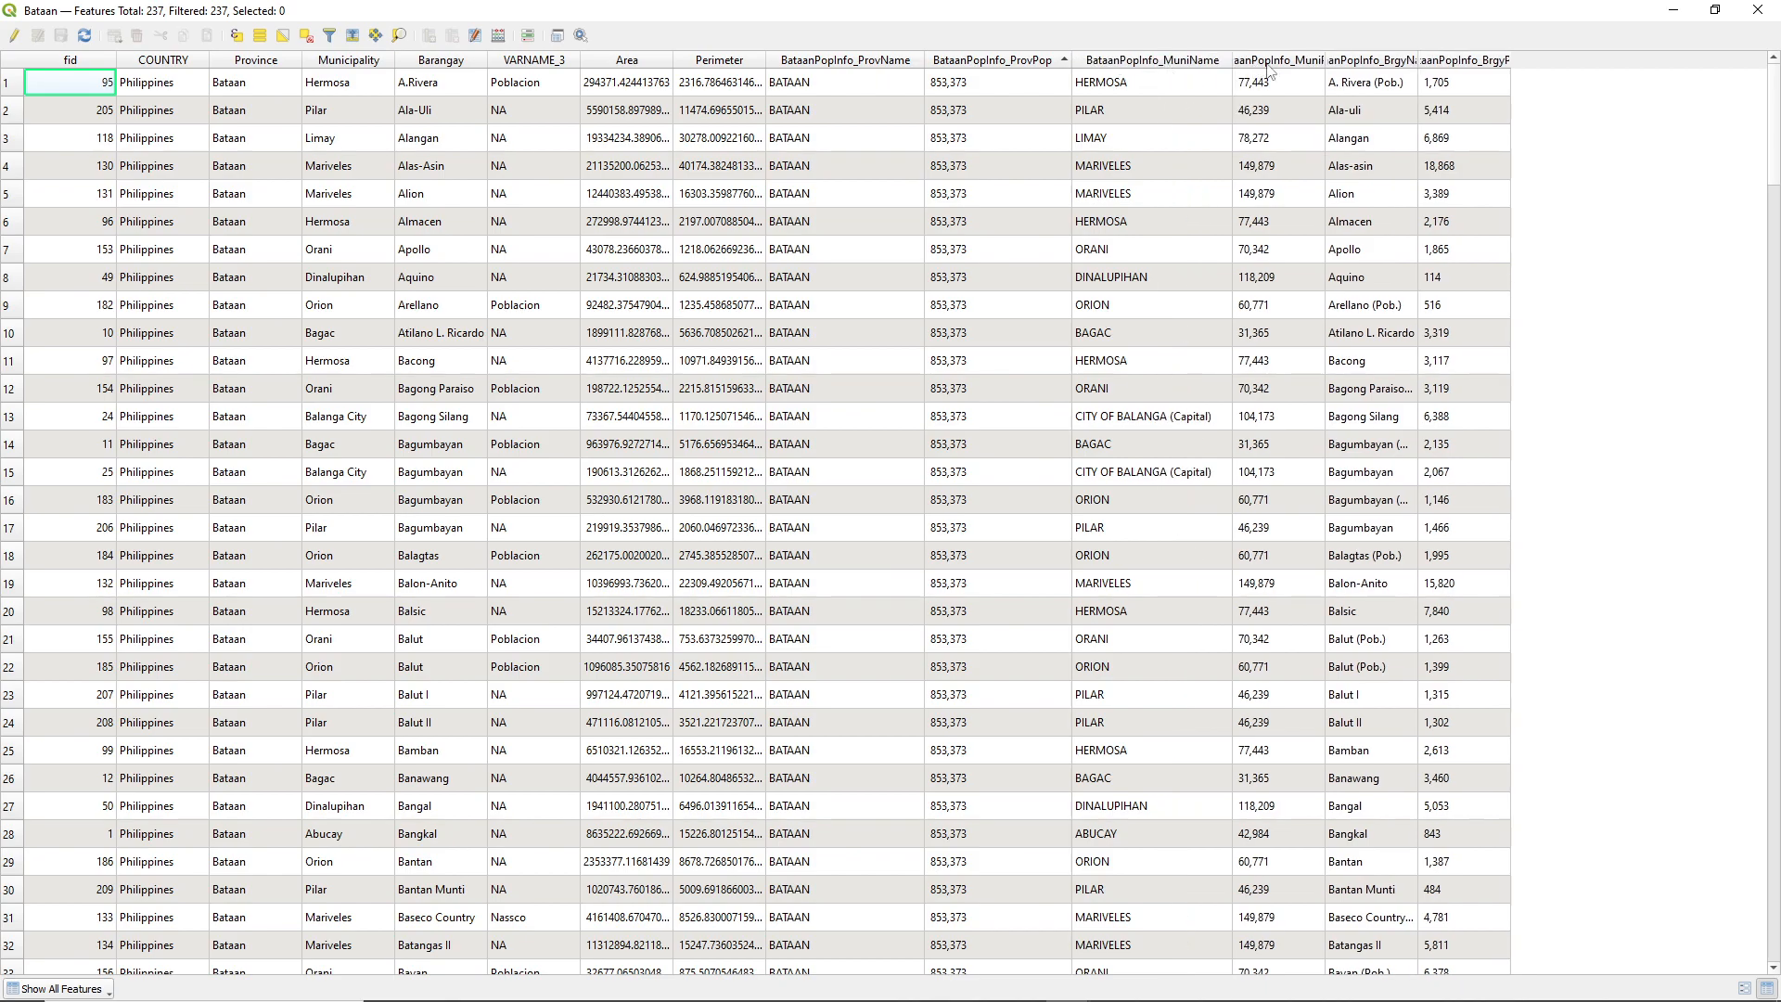
pyautogui.doubleClick(1324, 59)
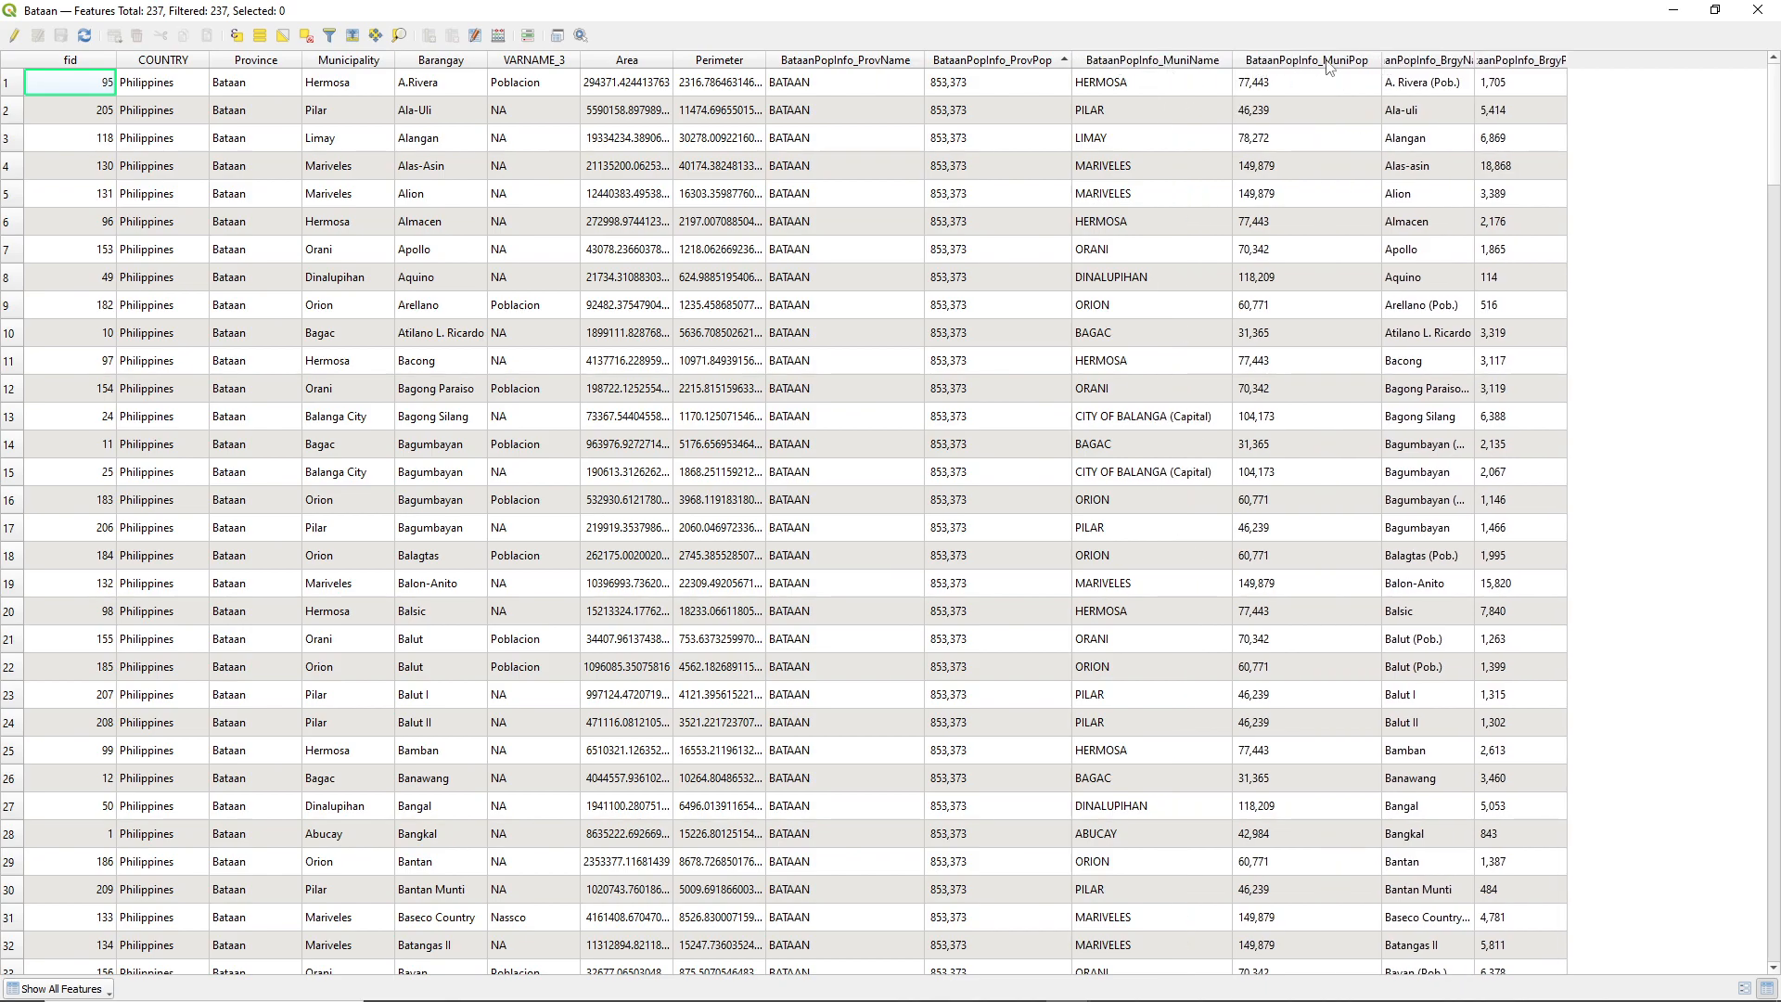
pyautogui.doubleClick(1474, 59)
pyautogui.doubleClick(1653, 60)
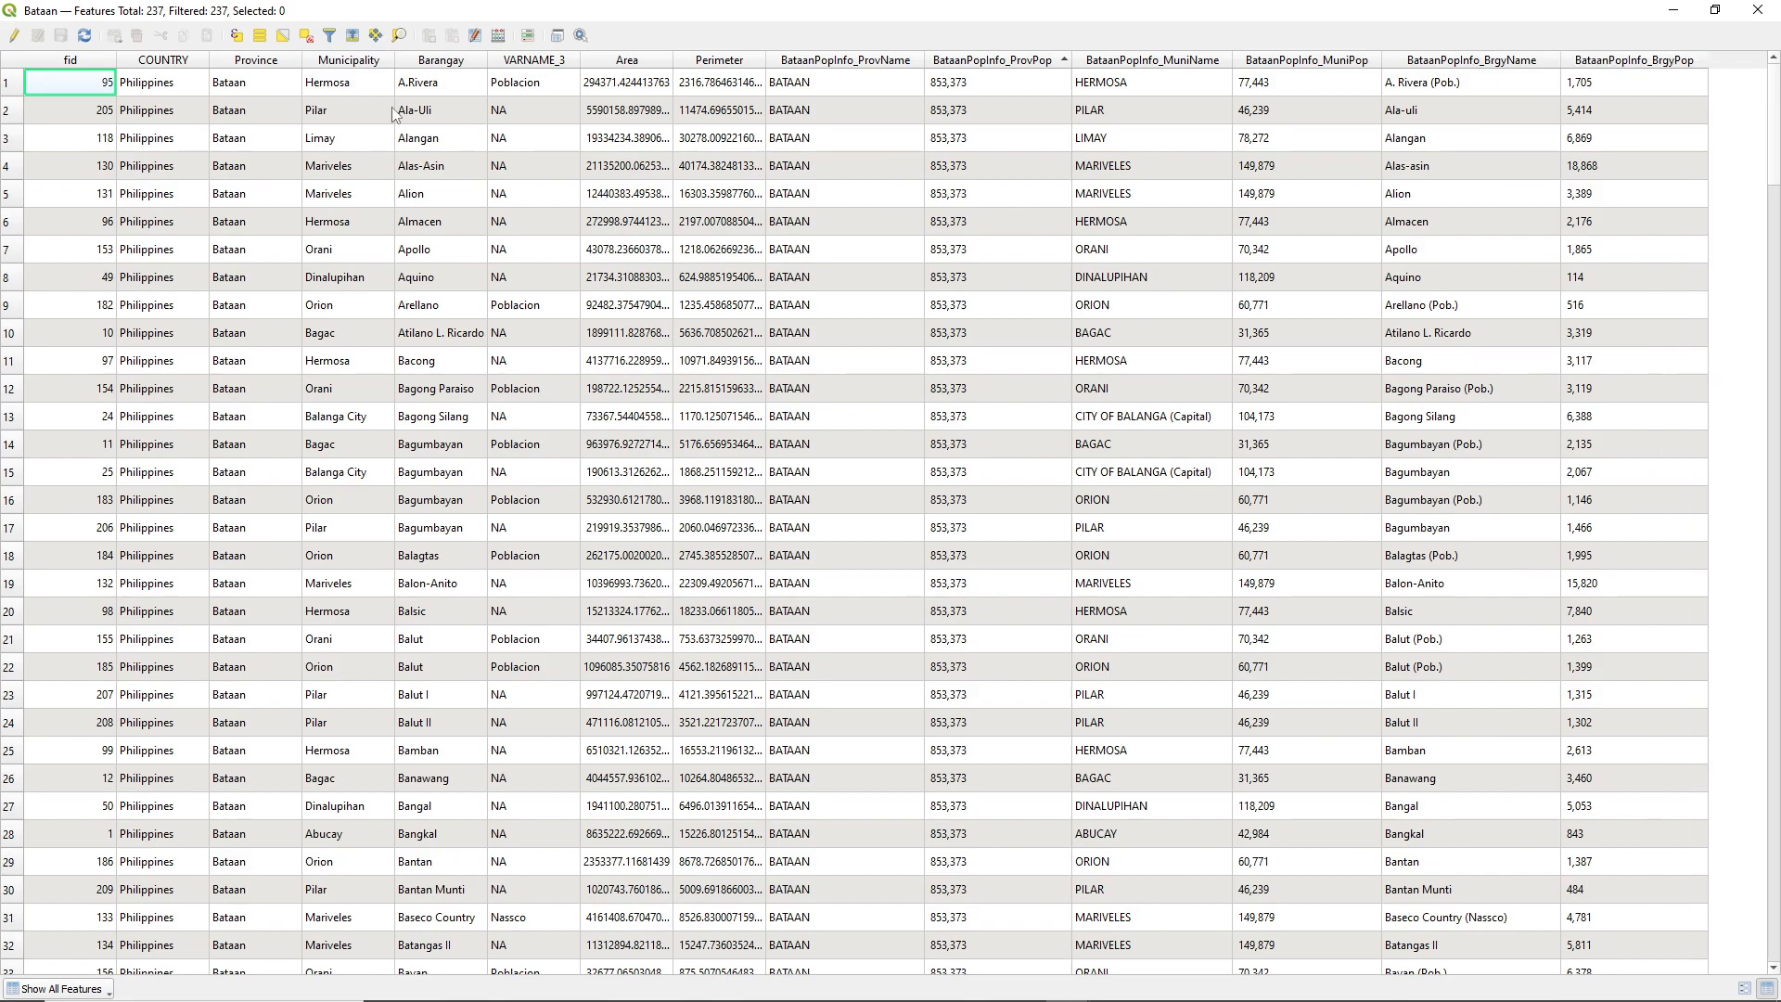
# - Sort the joined Bataan records by fid, Barangay and finally Municipality in ascending order
pyautogui.click(107, 61)
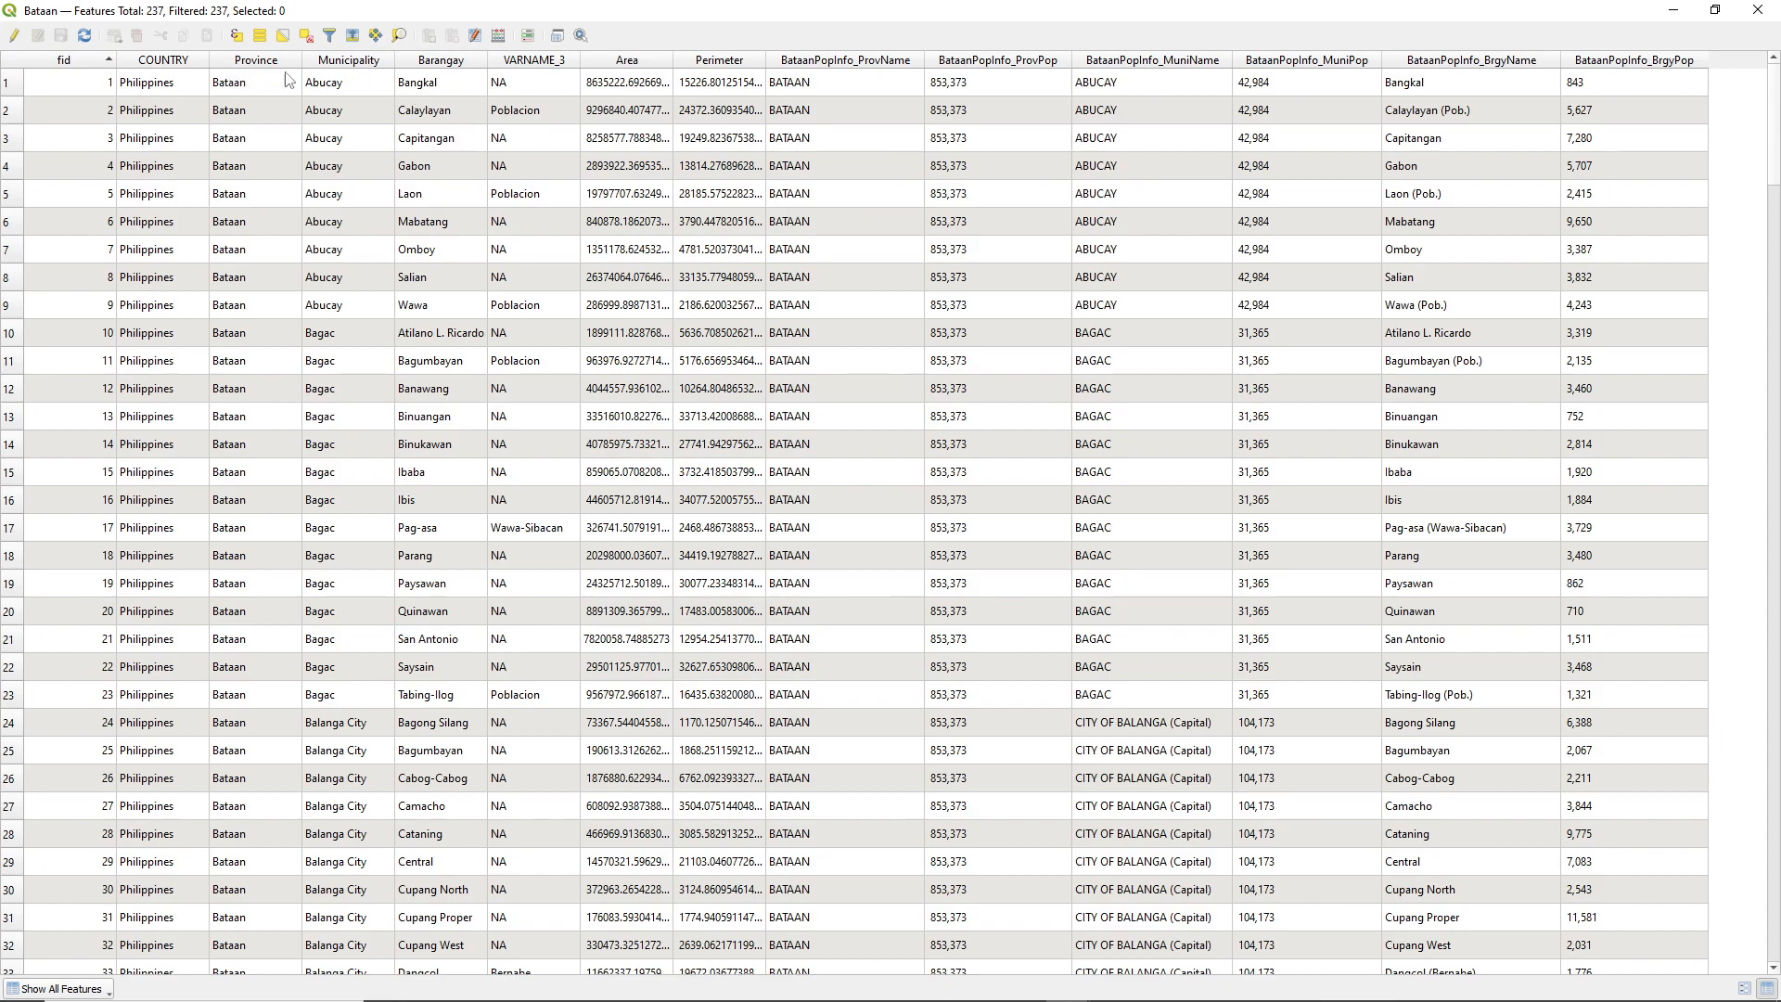
pyautogui.click(431, 63)
pyautogui.click(358, 65)
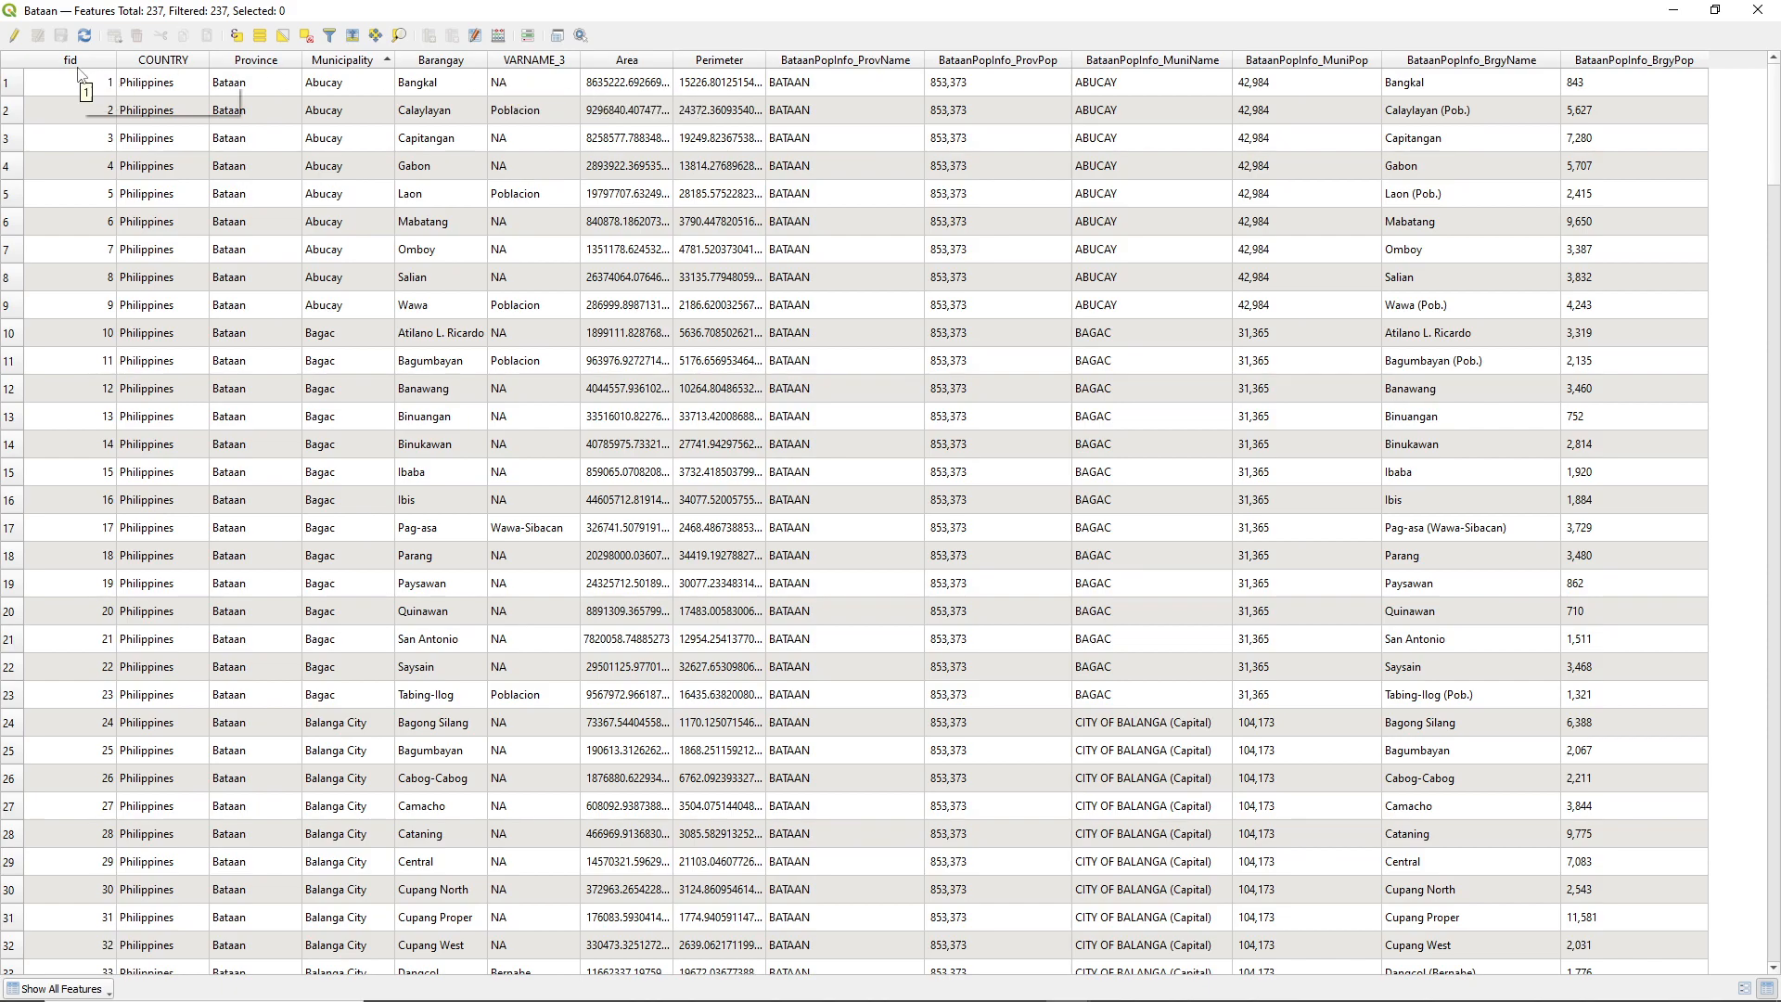
# - Fit the fid, COUNTRY, Province, Municipality and Barangay columns to the width of their contents
pyautogui.doubleClick(116, 59)
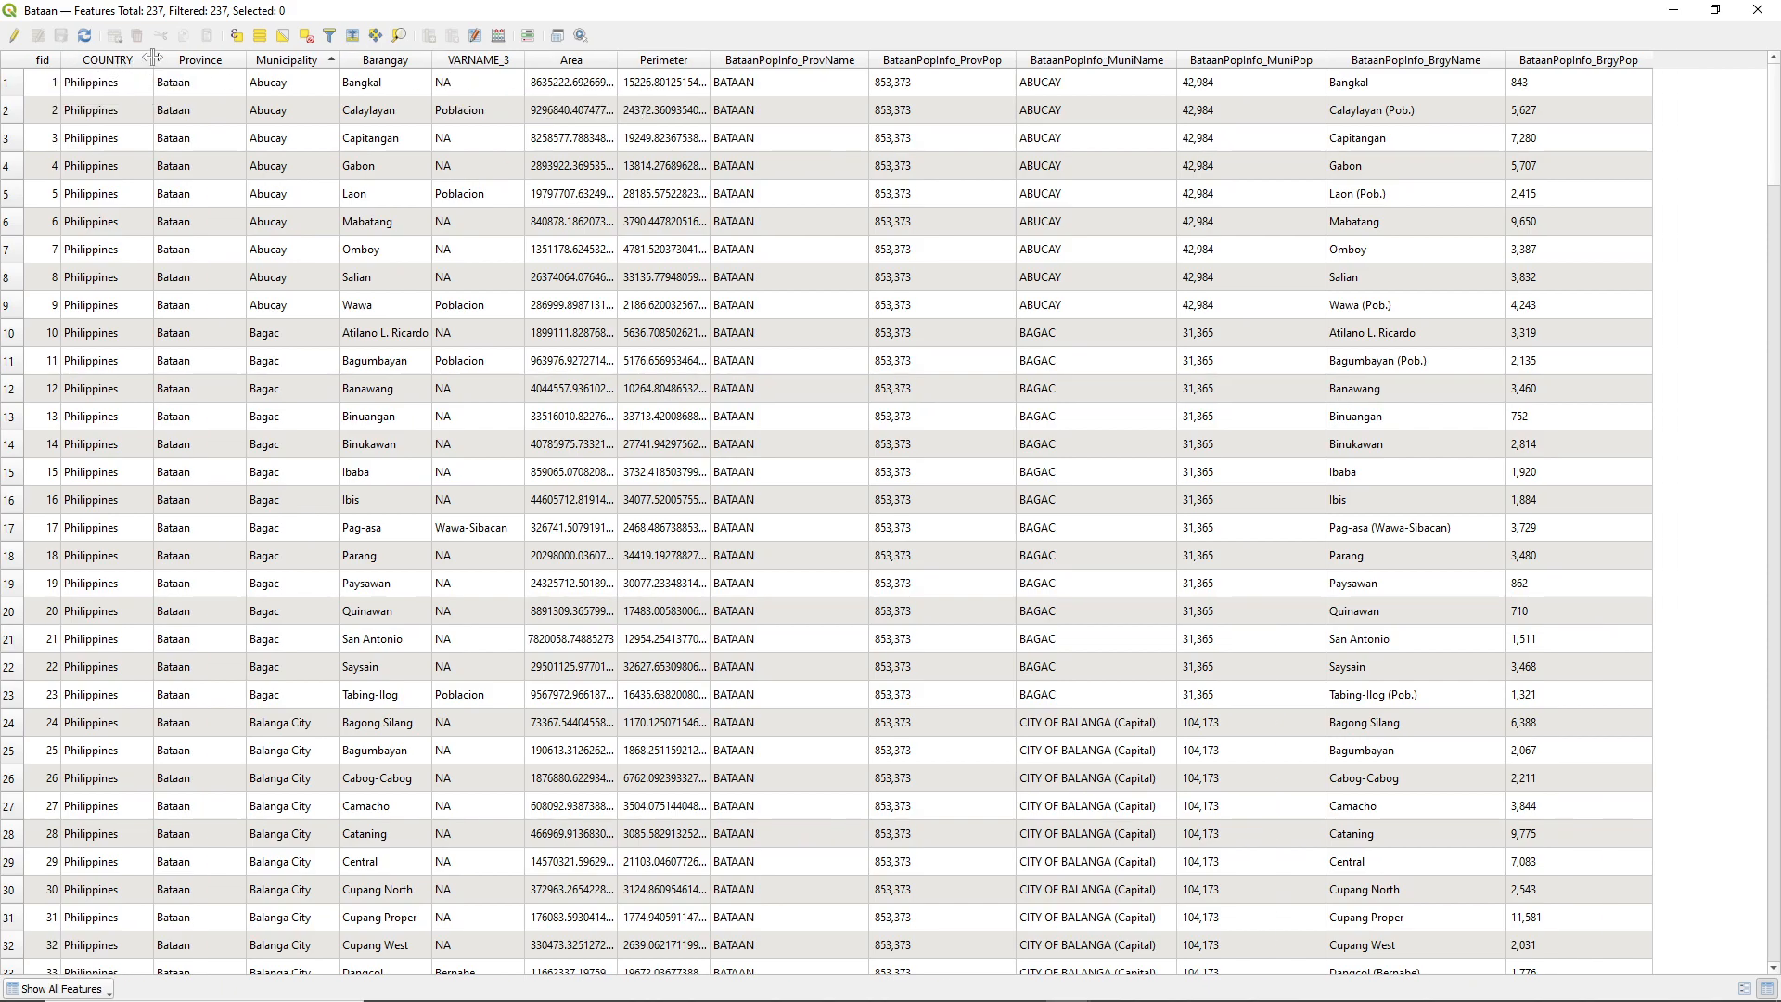
pyautogui.doubleClick(152, 59)
pyautogui.doubleClick(228, 59)
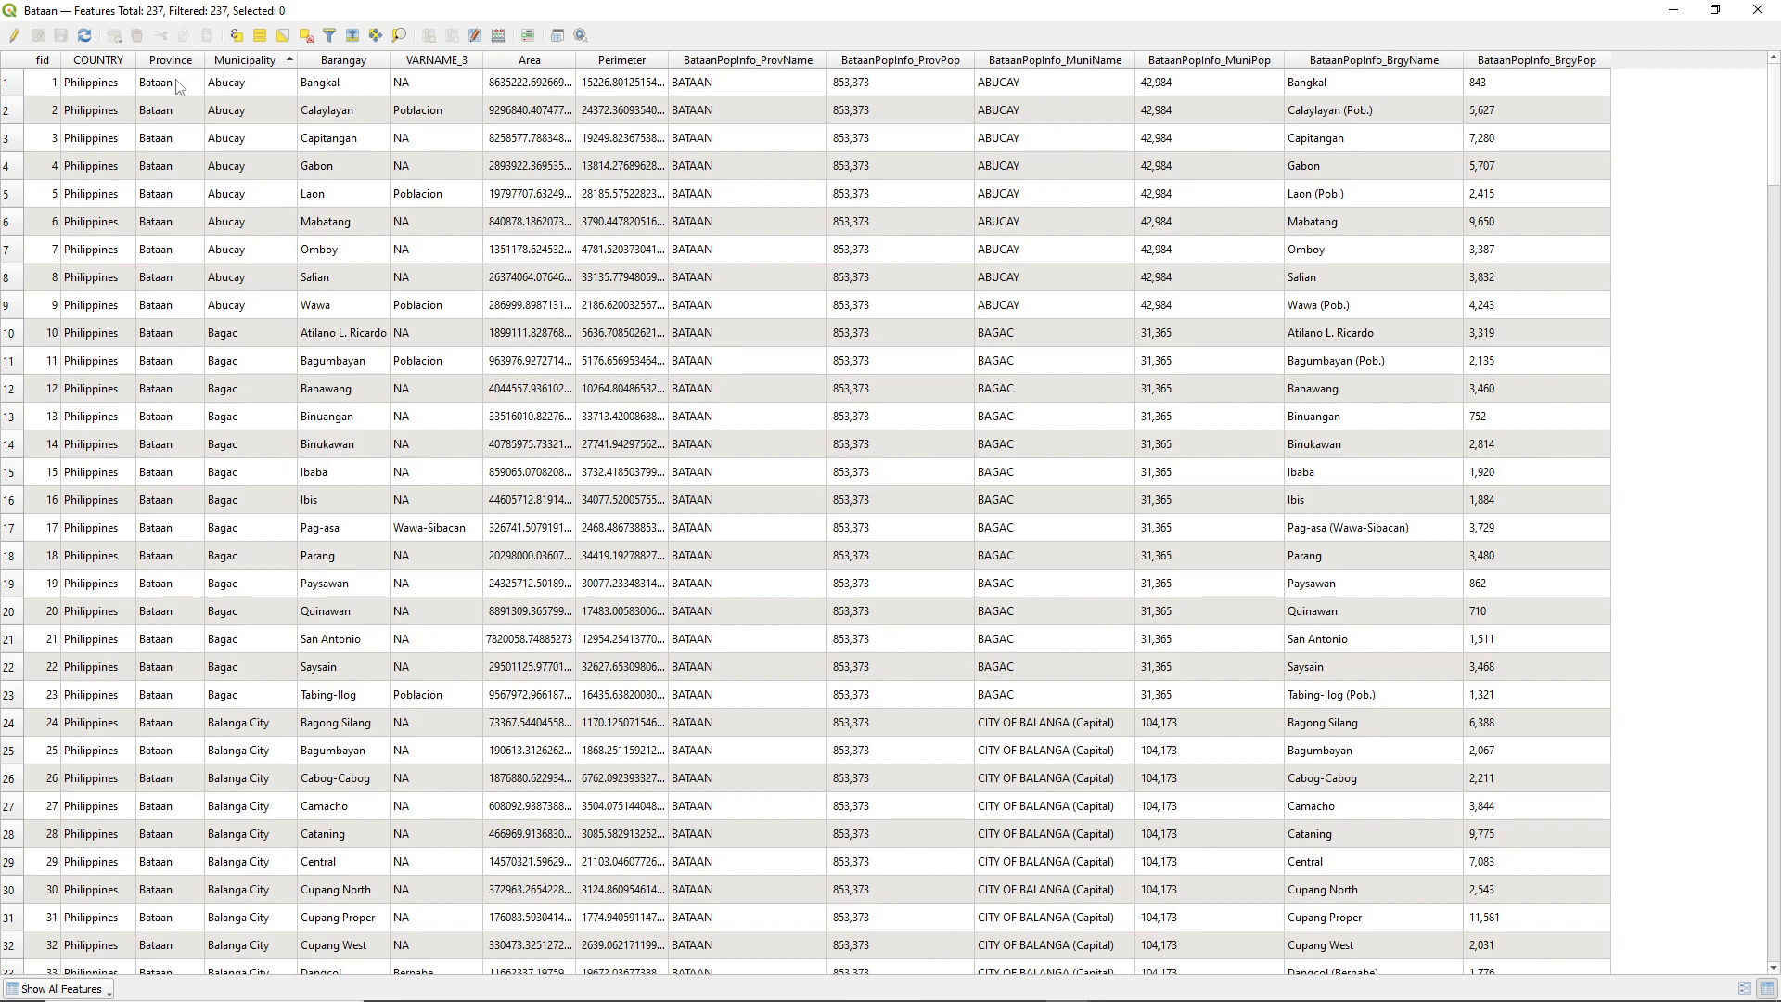
pyautogui.doubleClick(297, 59)
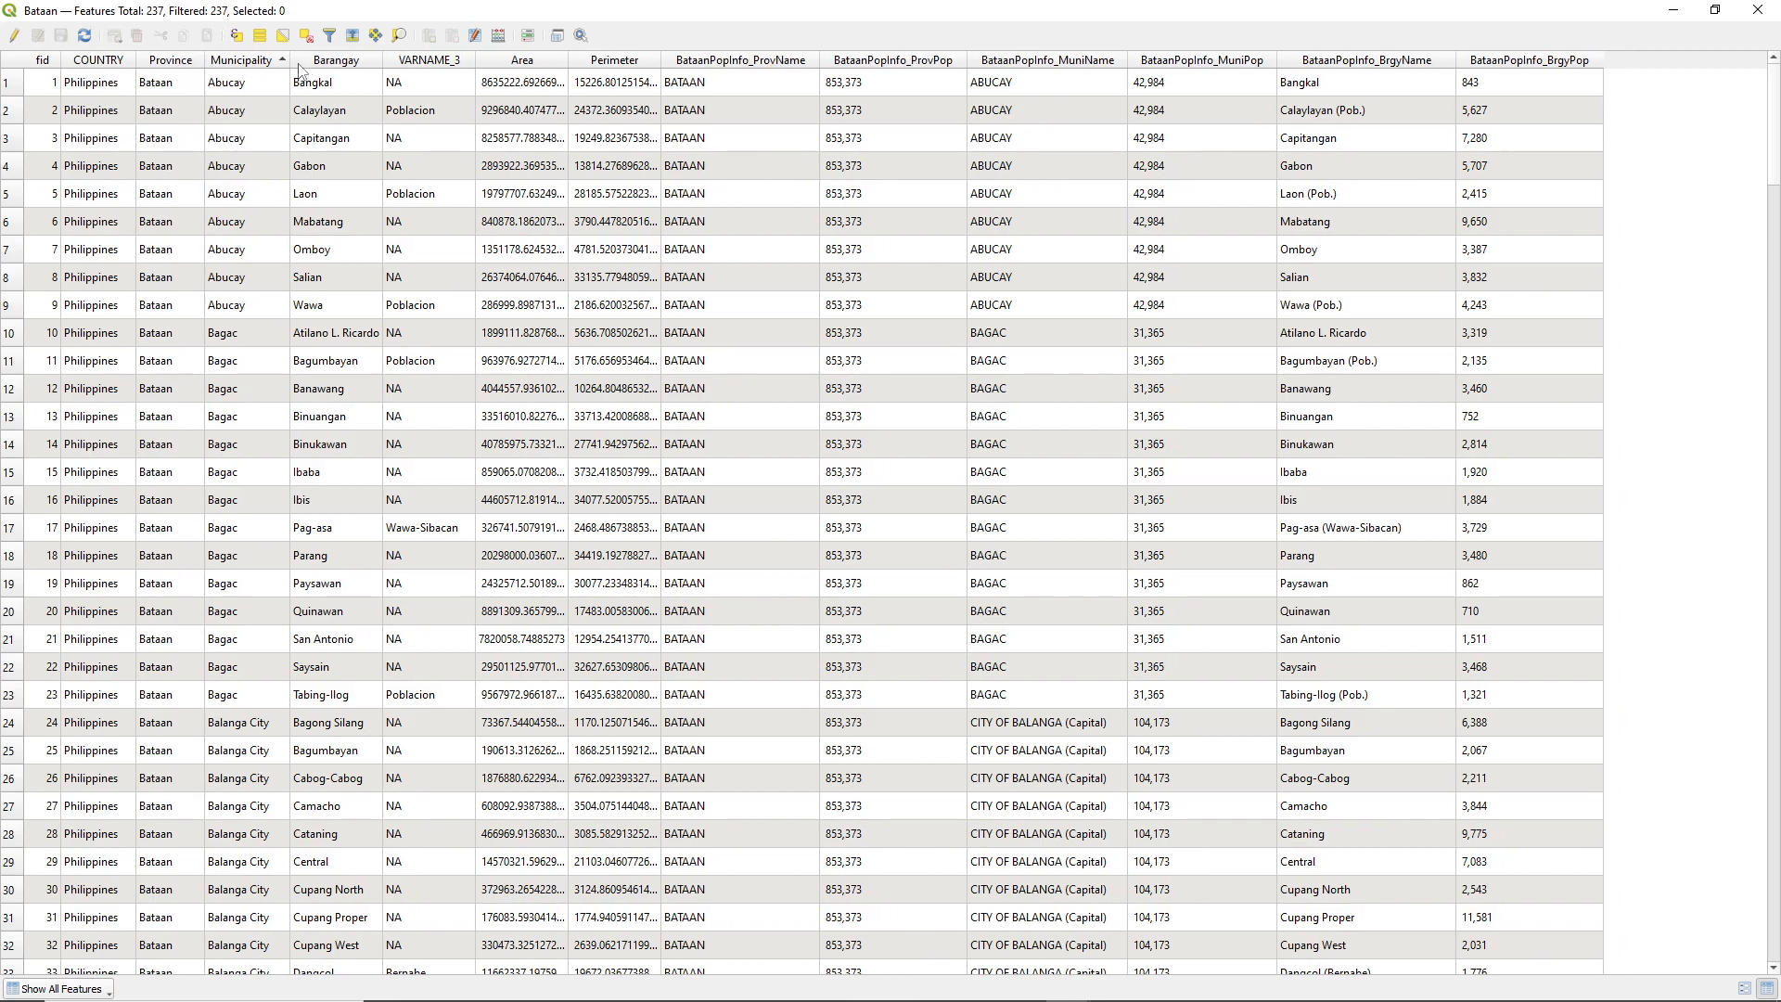
pyautogui.doubleClick(382, 59)
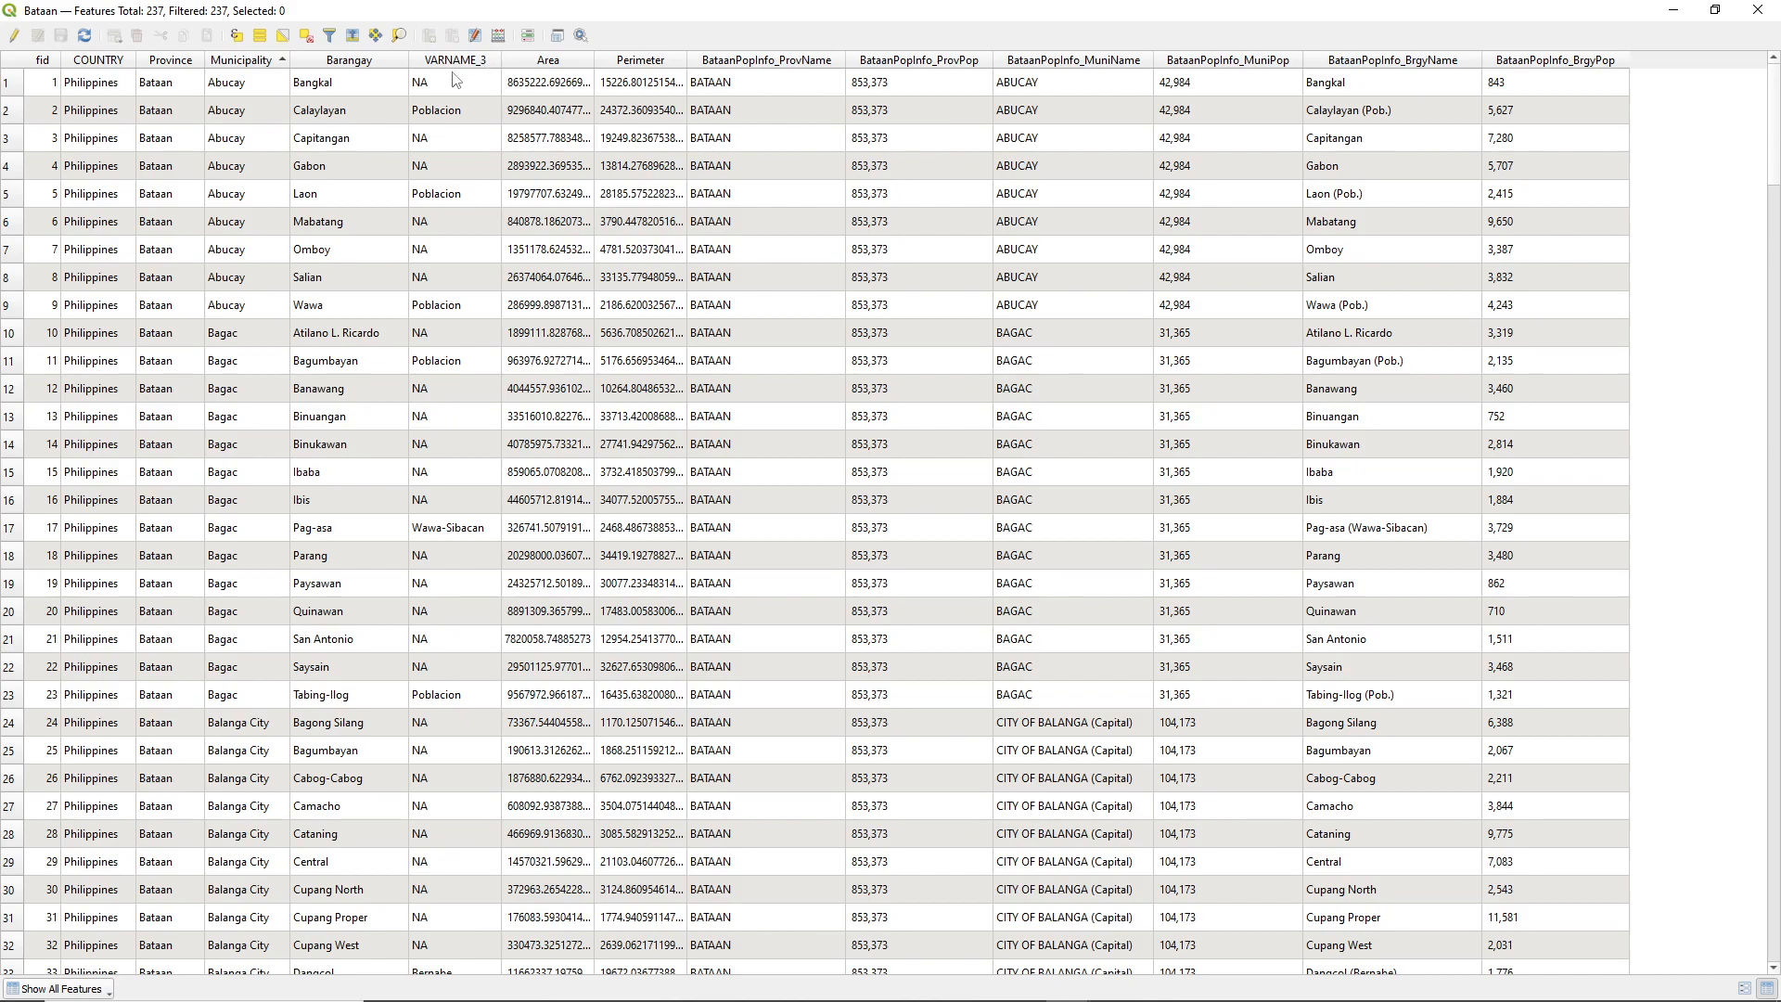
pyautogui.click(549, 80)
pyautogui.click(664, 84)
pyautogui.press('ctrl')
pyautogui.press('ctrl')
pyautogui.press('ctrl')
pyautogui.press('ctrl')
pyautogui.press('ctrl')
pyautogui.press('ctrl')
# - Compare the original and joined values by sorting on BataanPopInfo_BrgyPop, VARNAME_3 and Barangay, ending with Municipality
pyautogui.click(1489, 63)
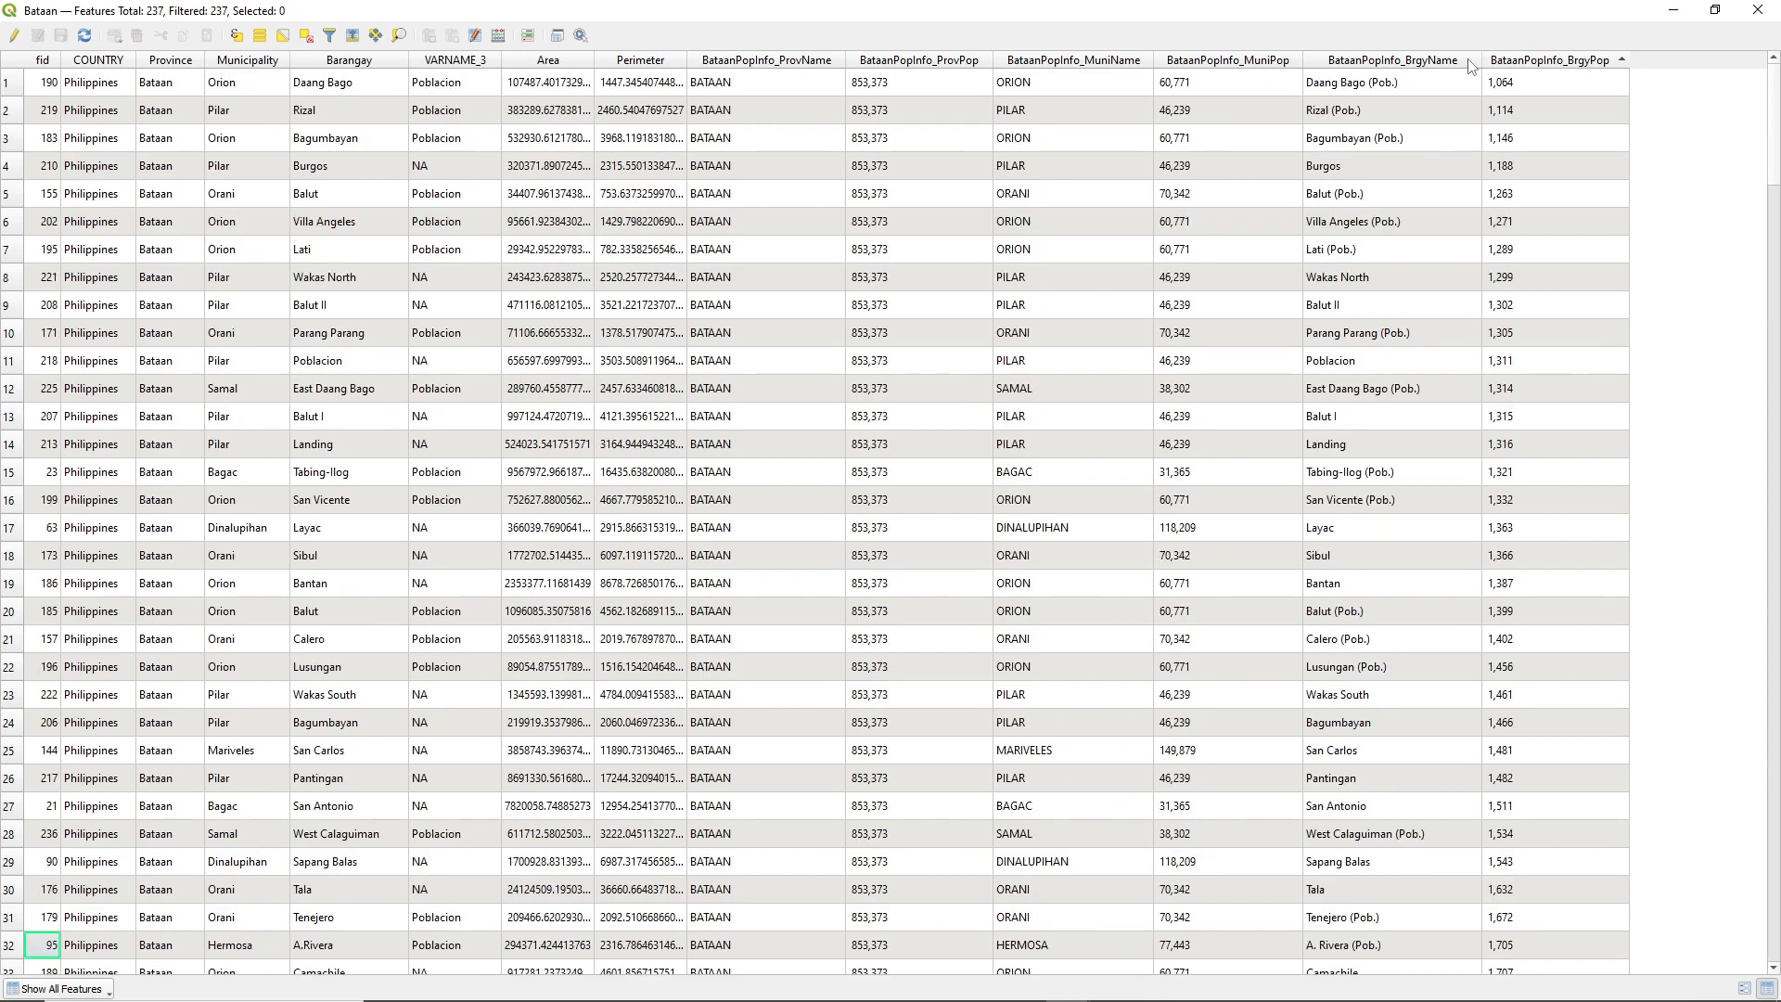
pyautogui.click(457, 63)
pyautogui.click(352, 63)
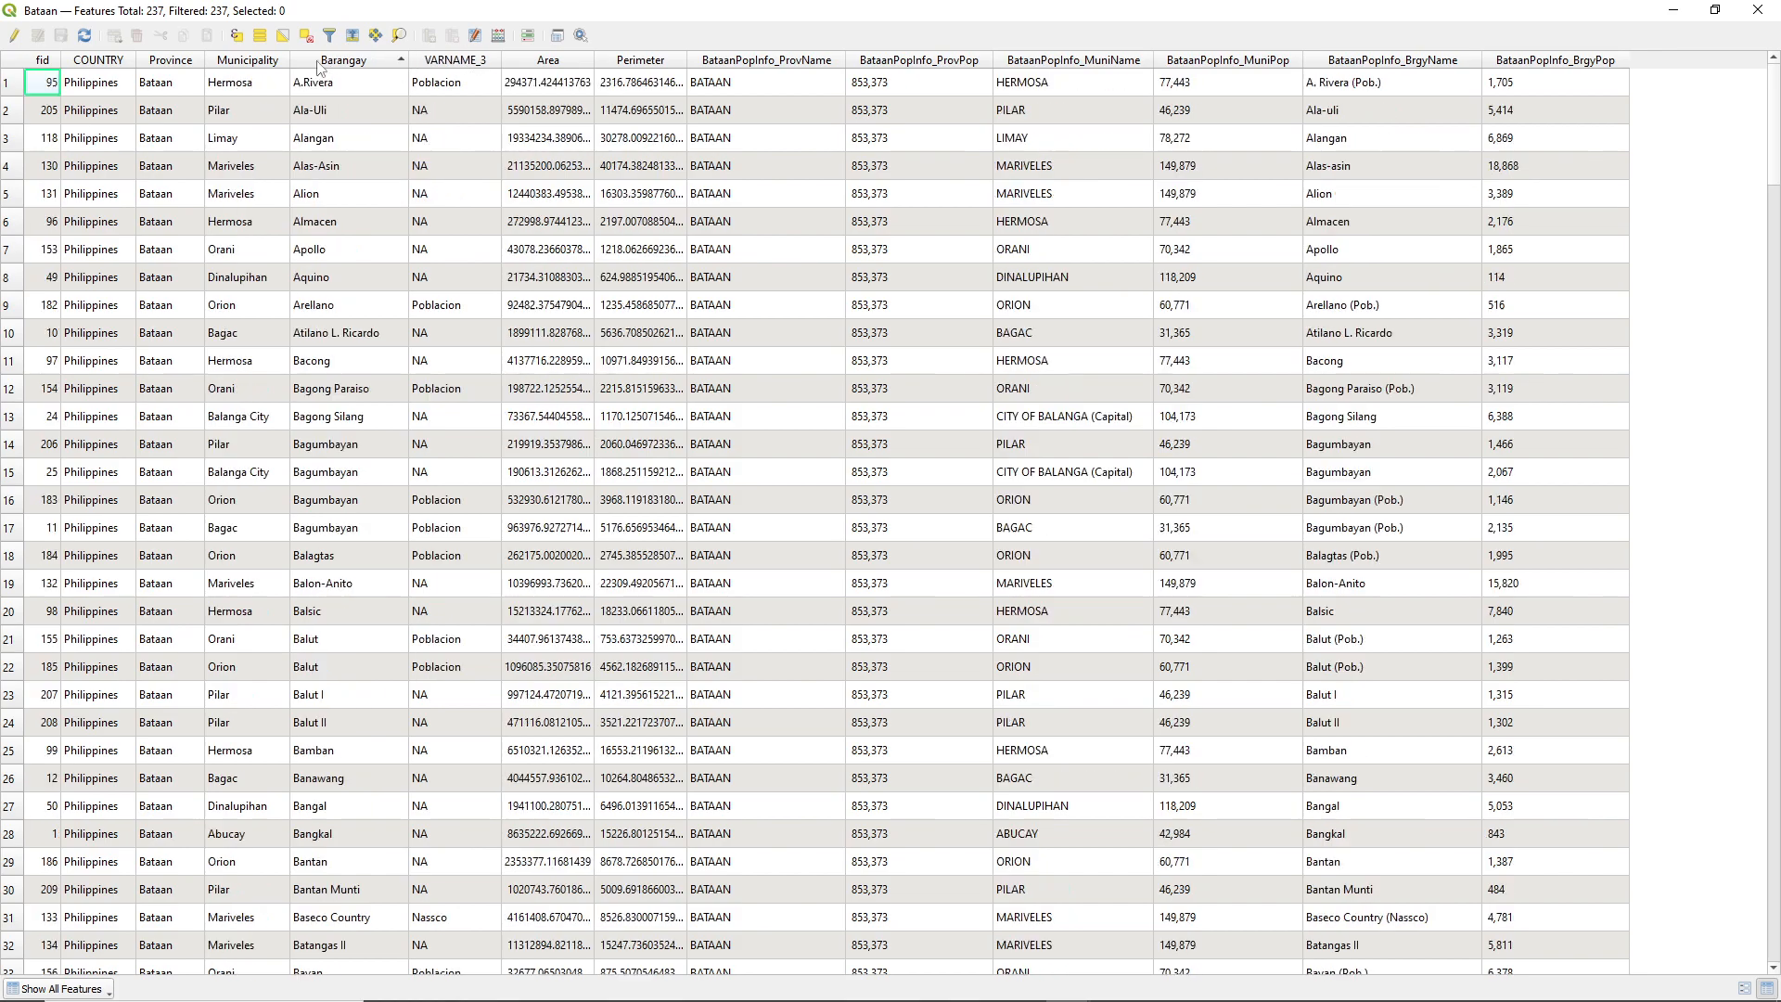
pyautogui.click(255, 63)
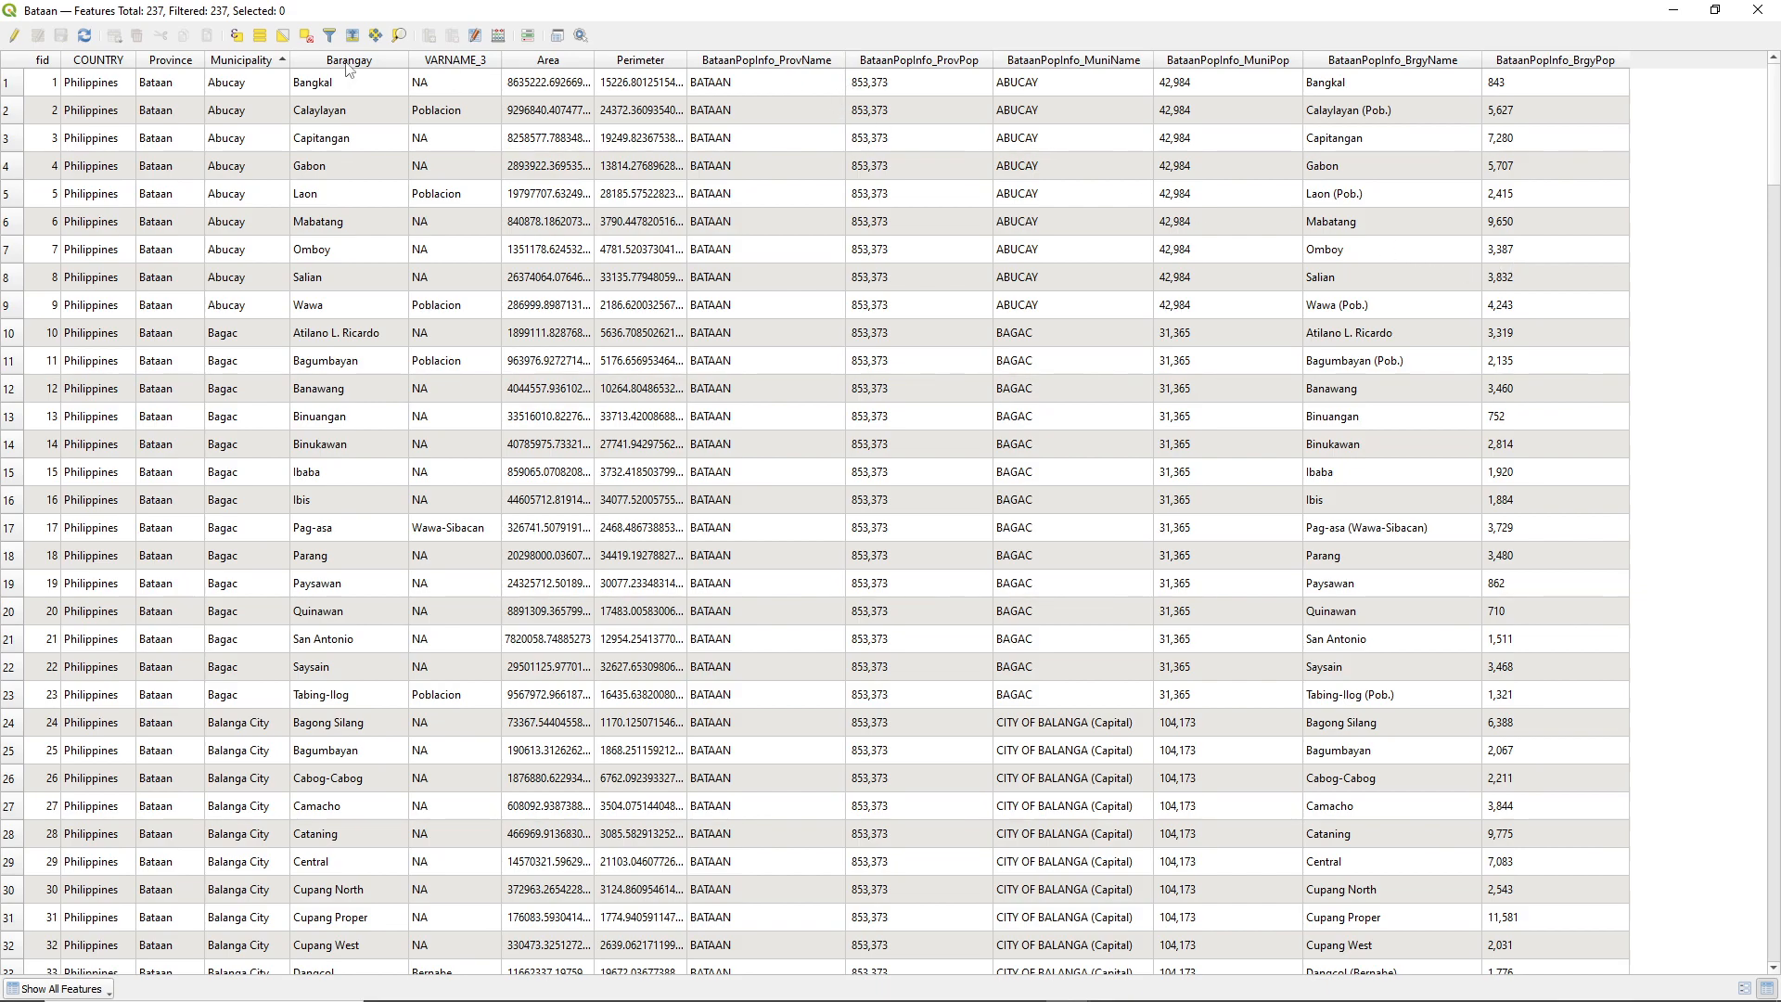
# - Turn on editing for the Bataan attribute table and select the Doña Francisca record in Balanga City
pyautogui.click(14, 35)
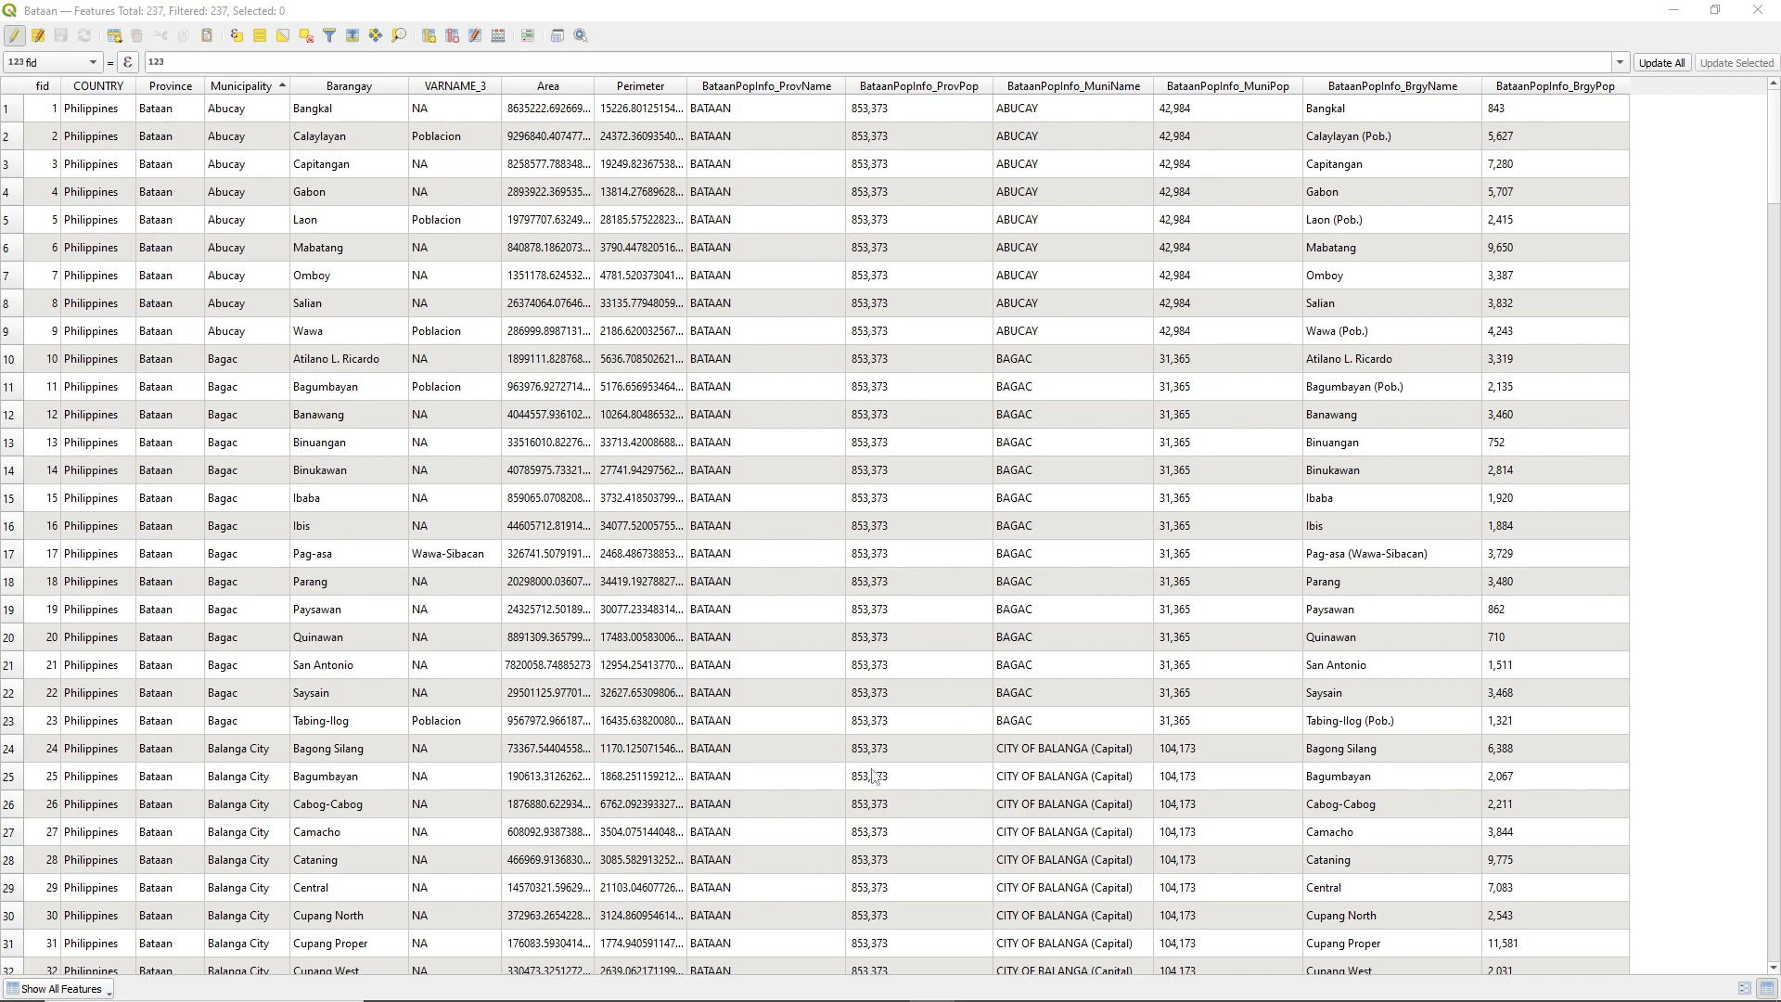
pyautogui.scroll(-4, 921, 754)
pyautogui.scroll(-1, 921, 753)
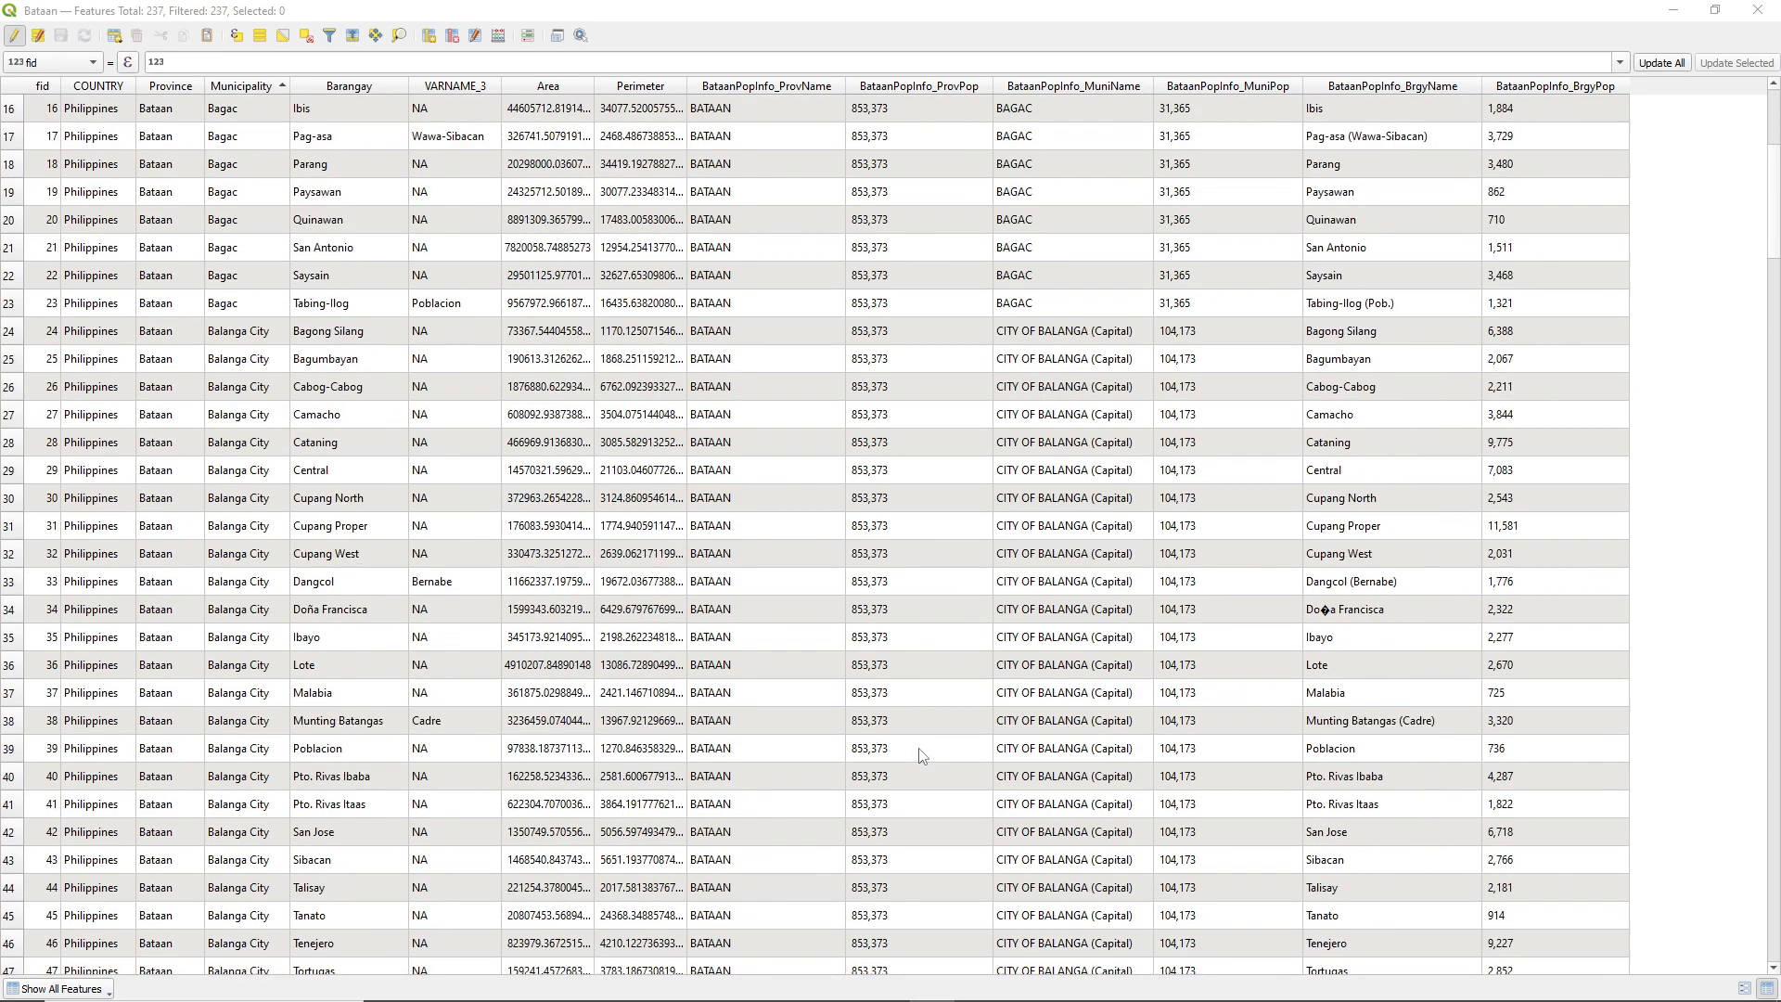
pyautogui.doubleClick(355, 616)
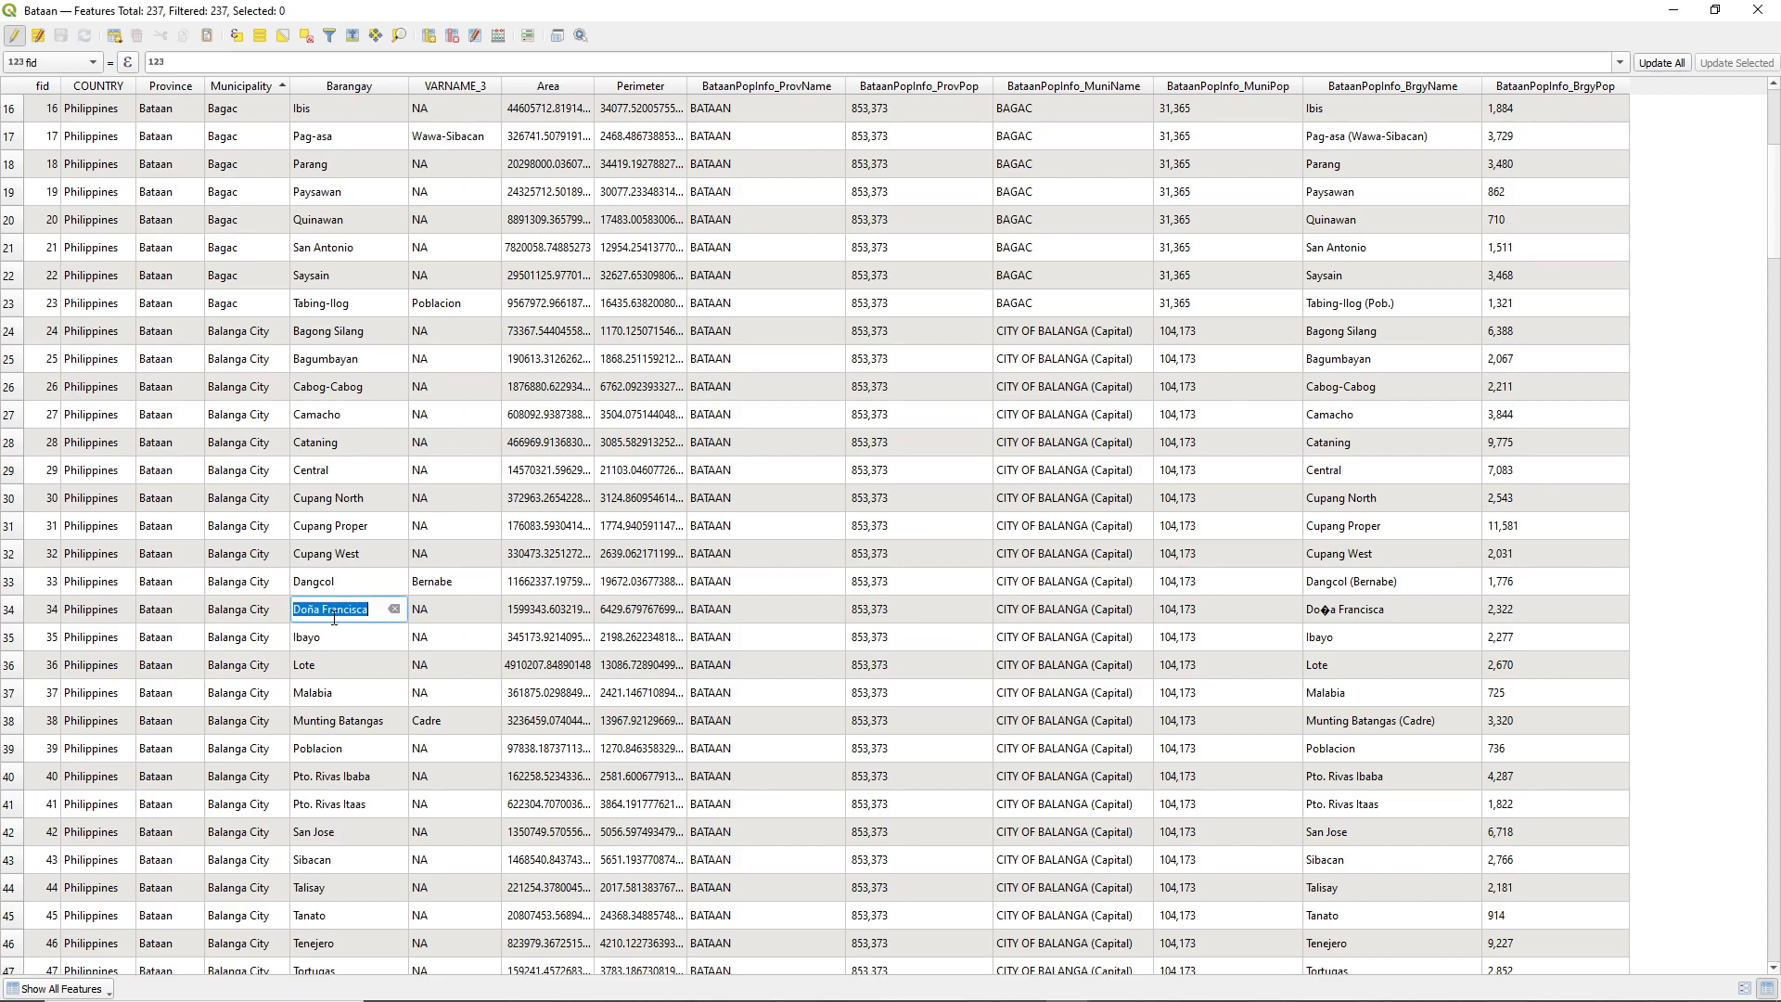
pyautogui.click(13, 612)
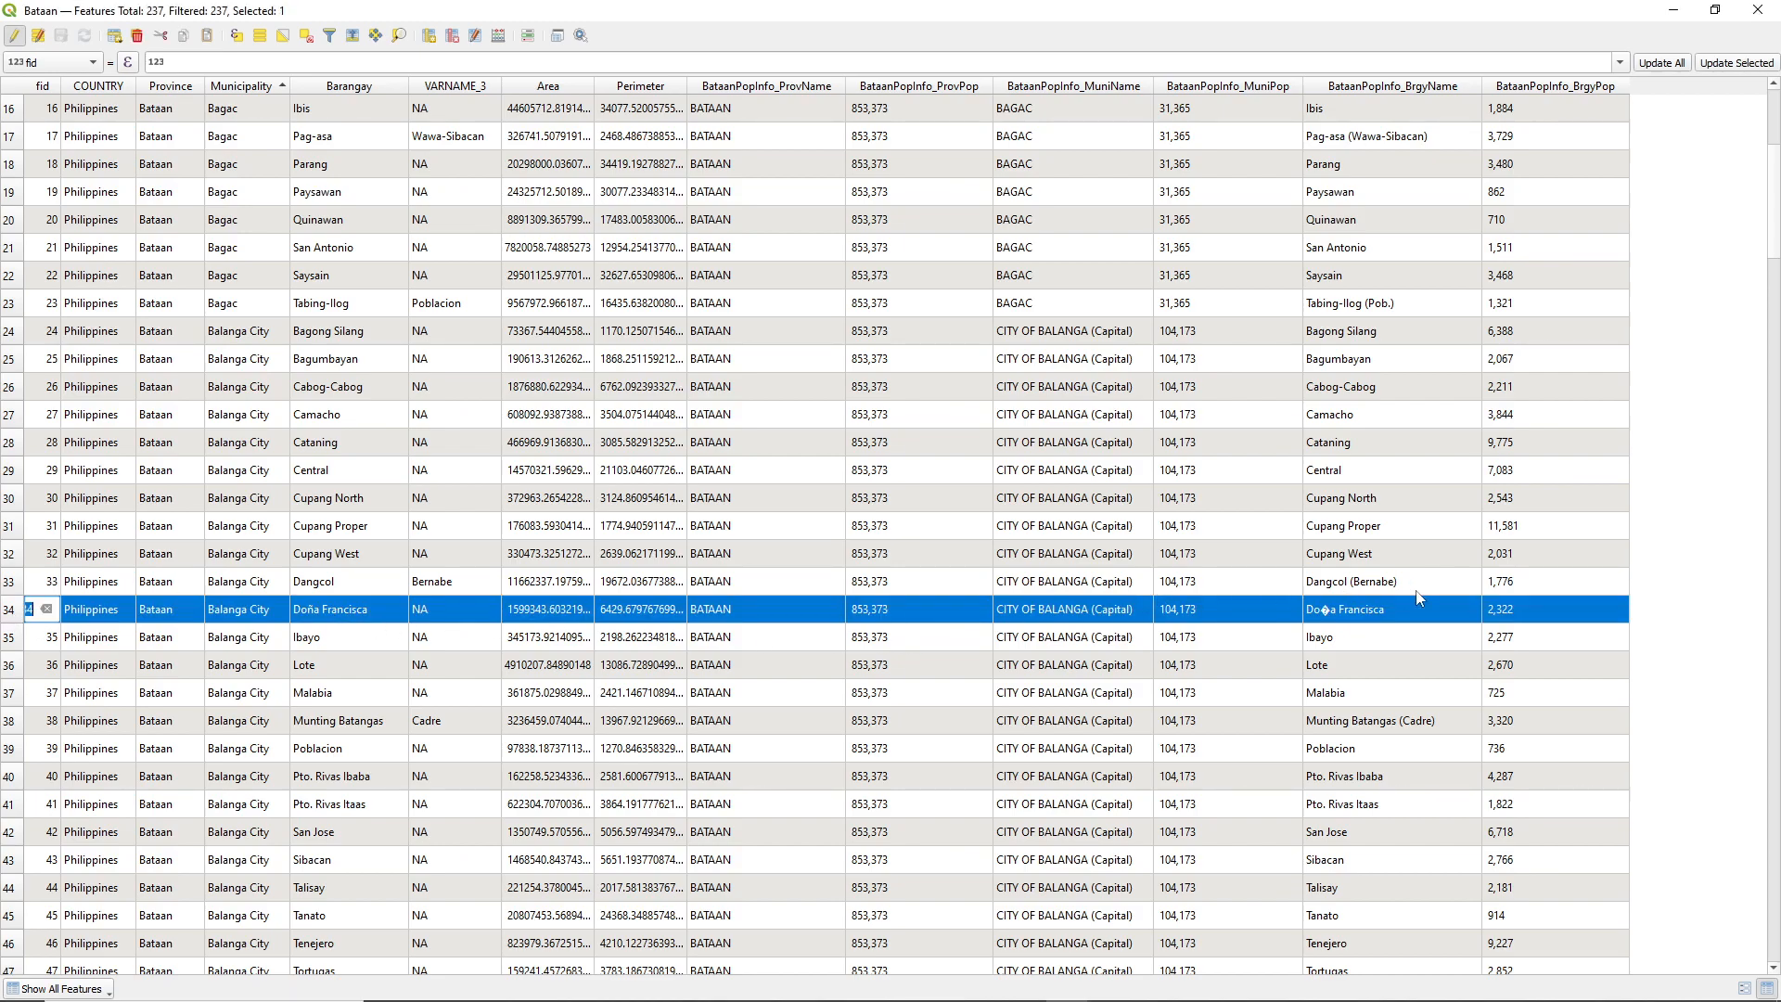
pyautogui.press('ctrl')
pyautogui.scroll(-7, 1291, 682)
pyautogui.scroll(12, 1291, 681)
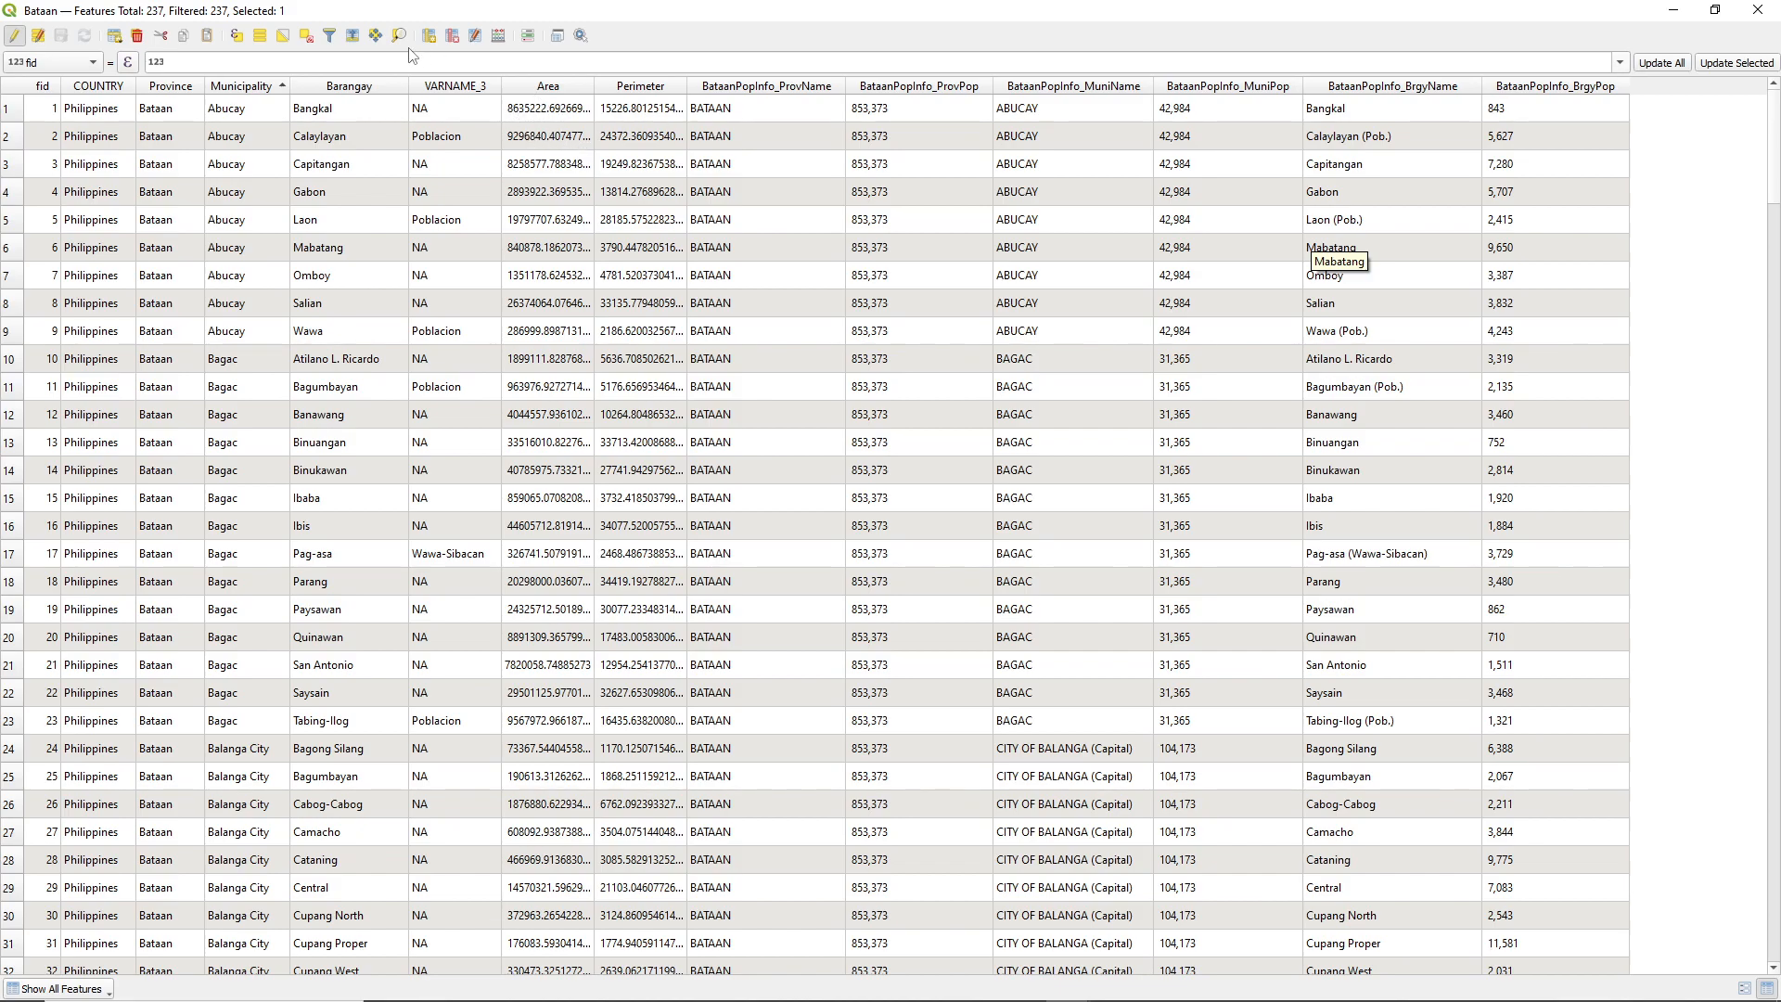
# - Set up a new decimal number (real) field named PopDen in the Field Calculator
pyautogui.click(527, 37)
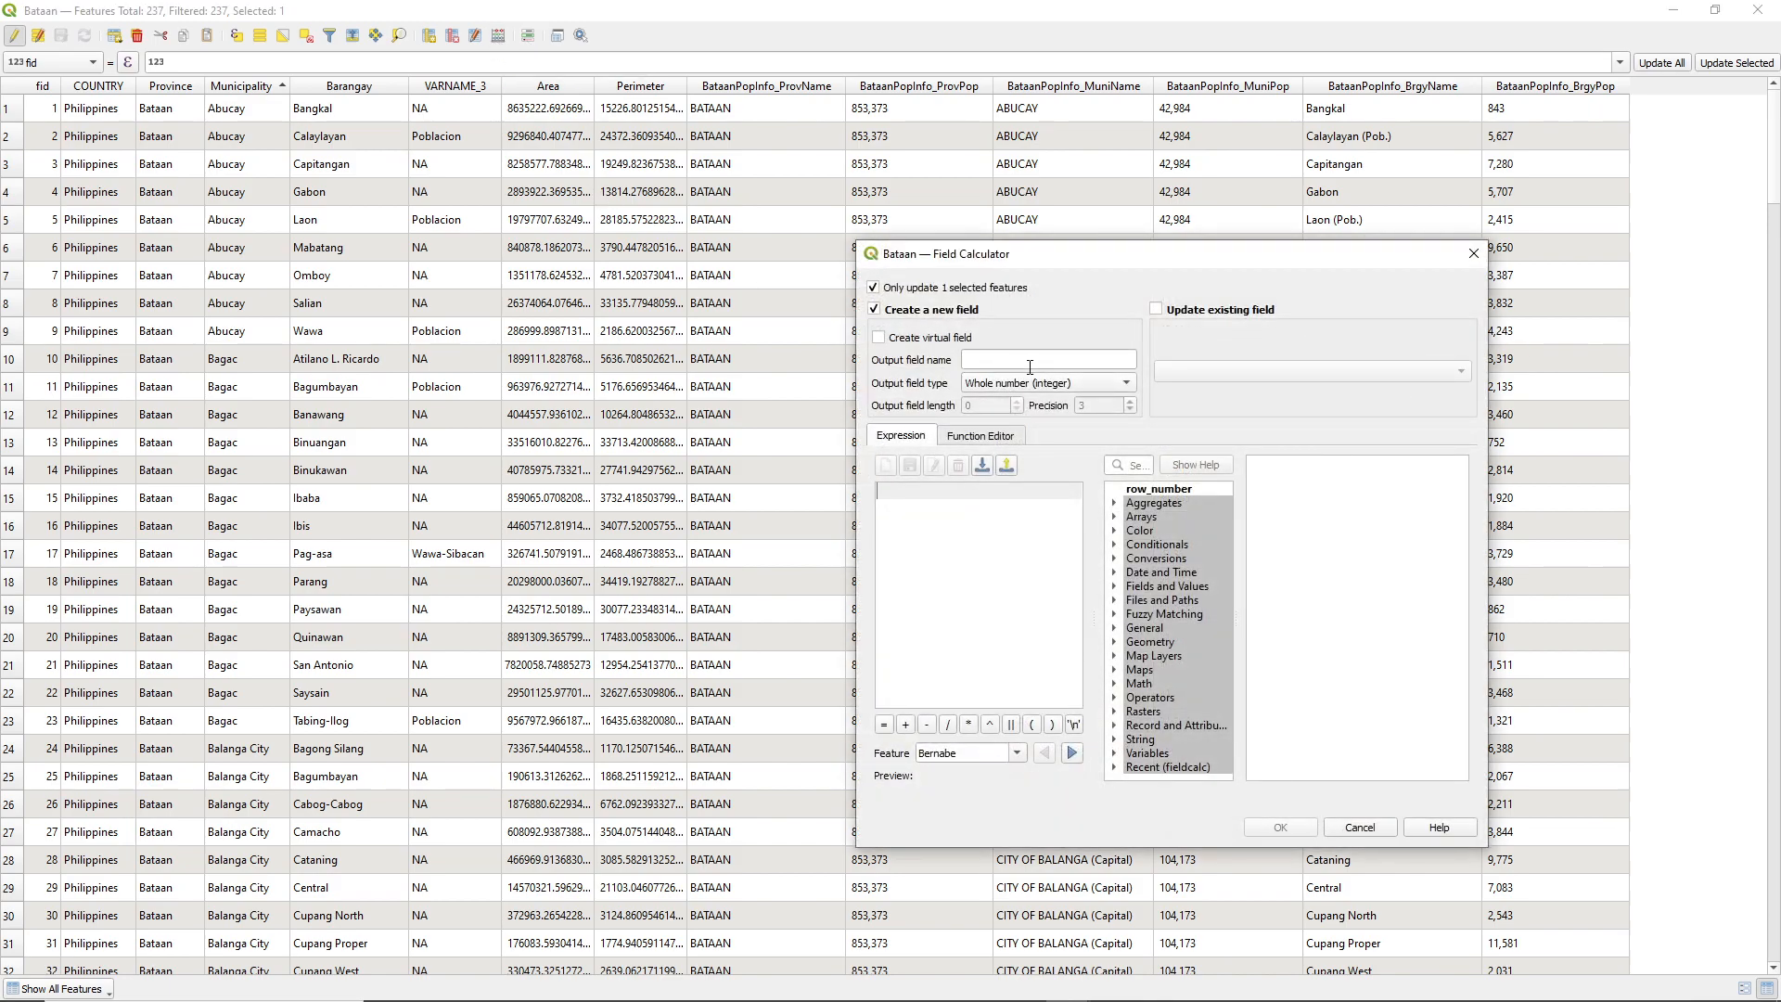
pyautogui.click(1029, 362)
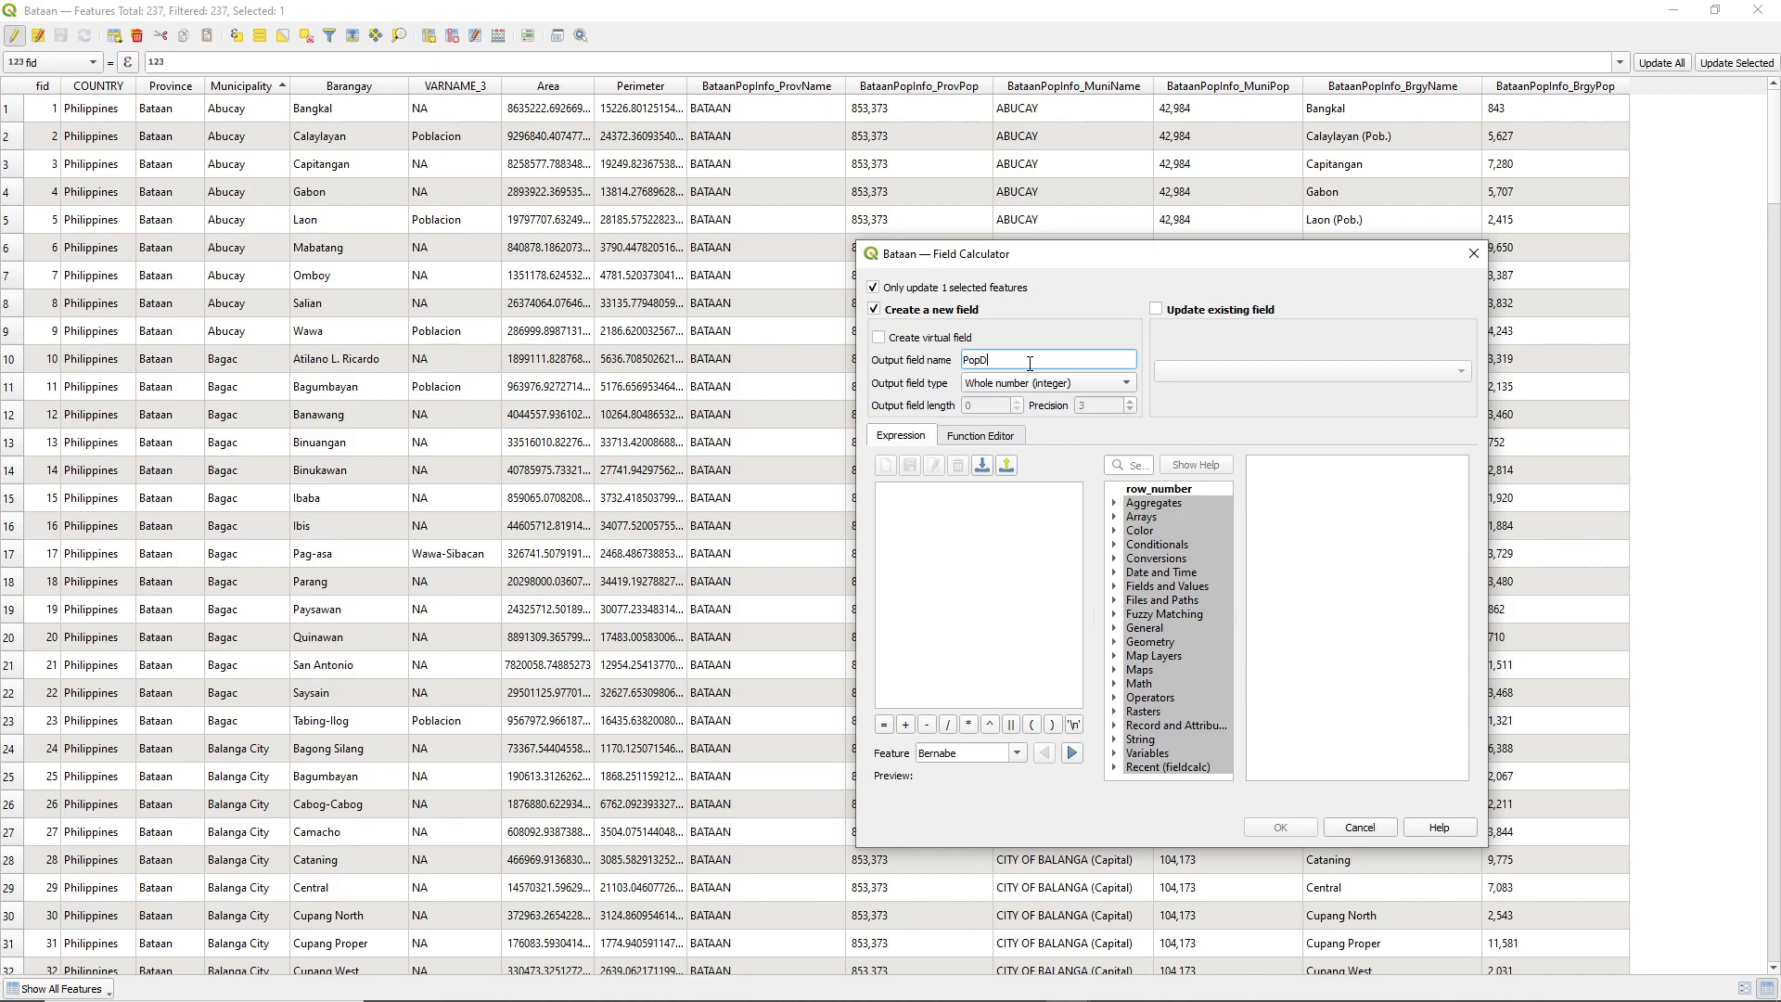
pyautogui.click(1012, 385)
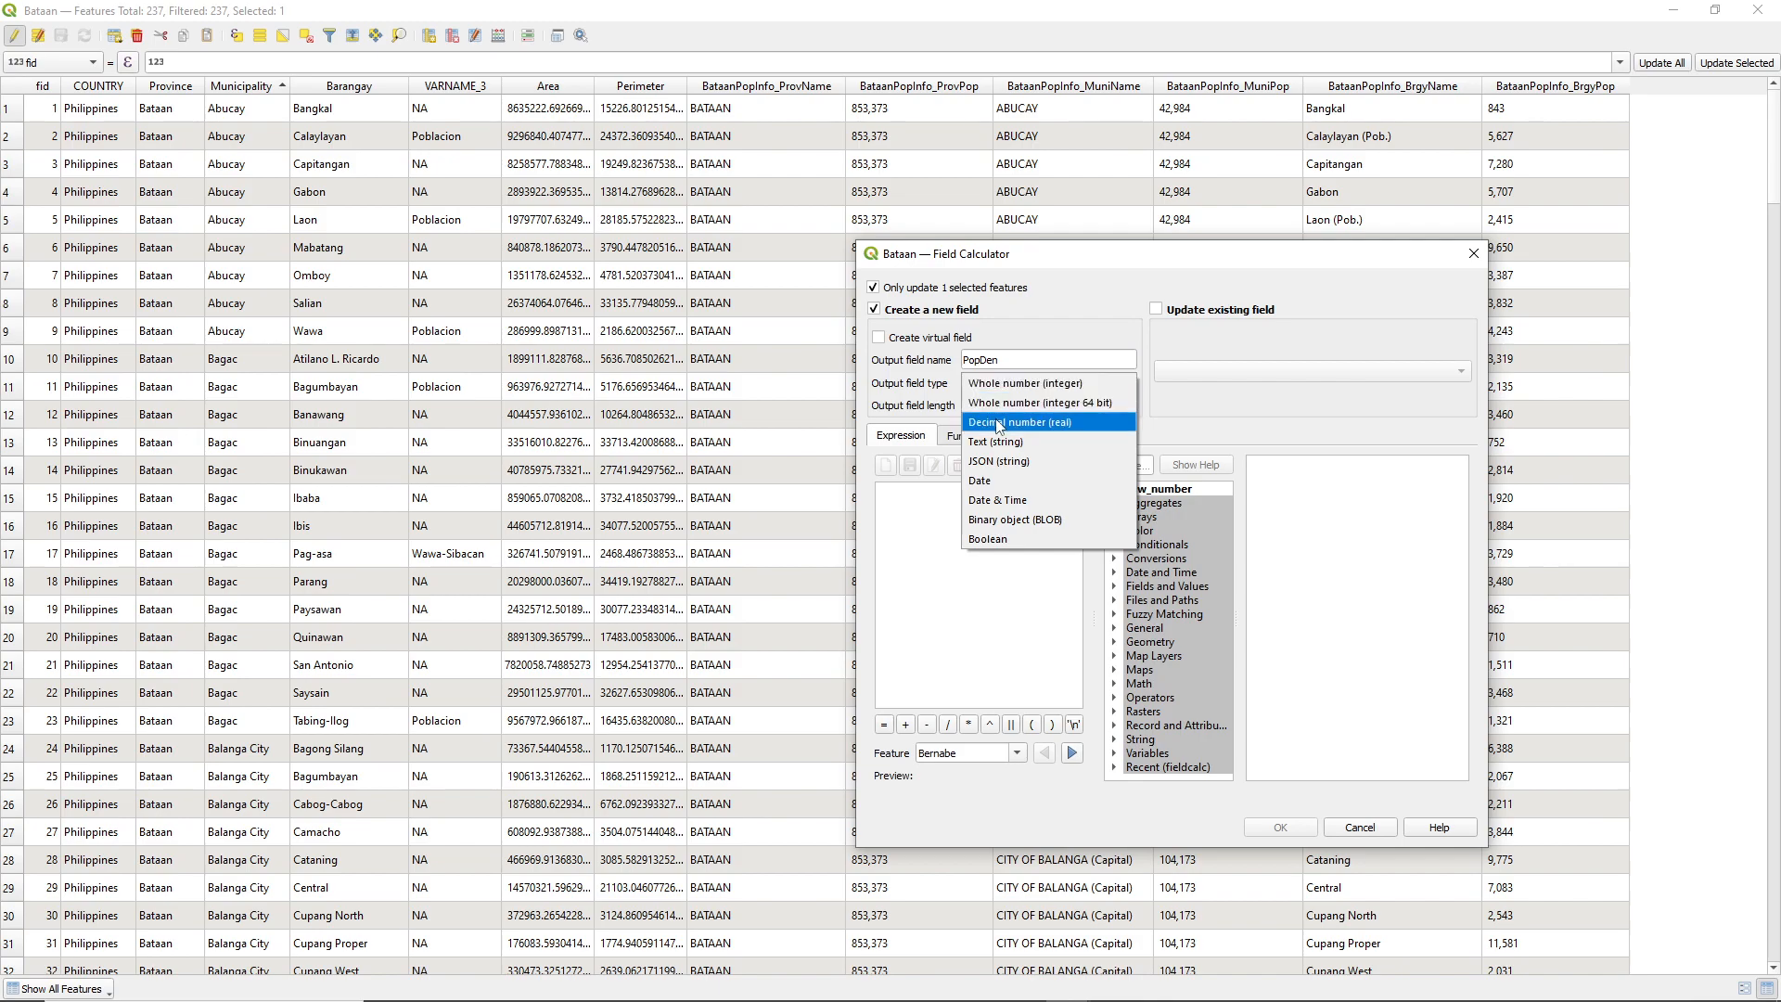
pyautogui.click(999, 423)
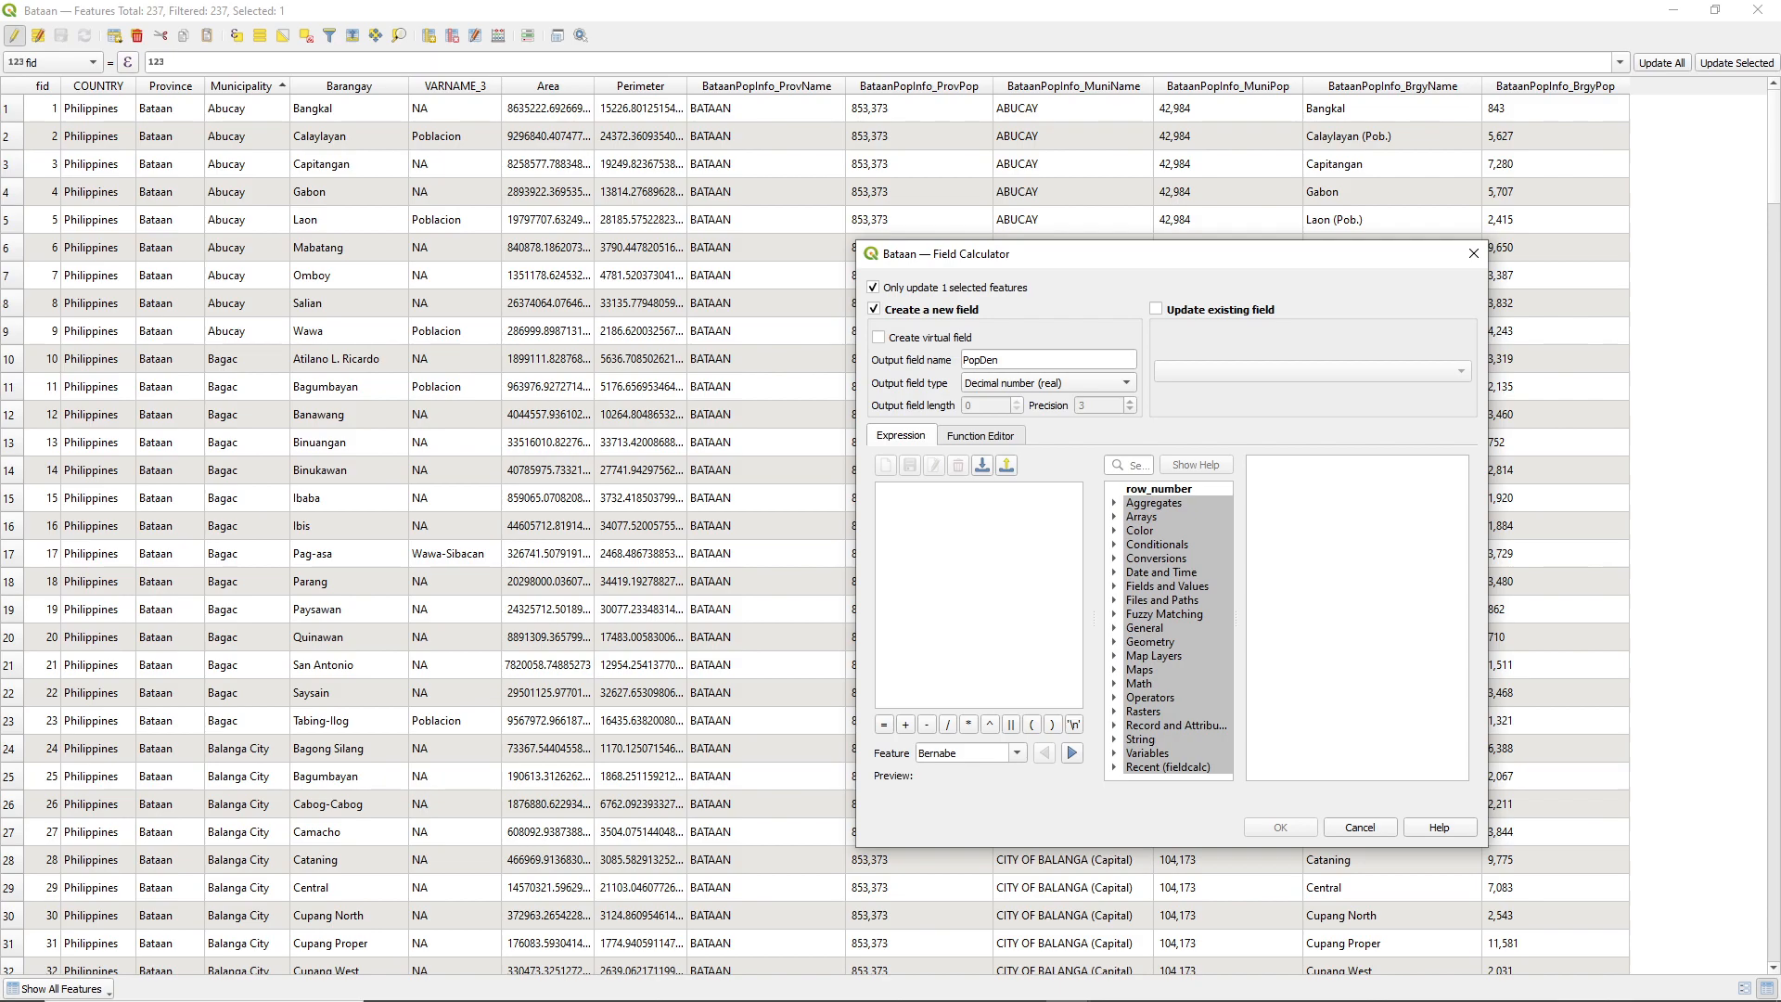
# - Build the density expression dividing "BataanPopInfo_BrgyPop" by "Area" for the new field
pyautogui.click(955, 504)
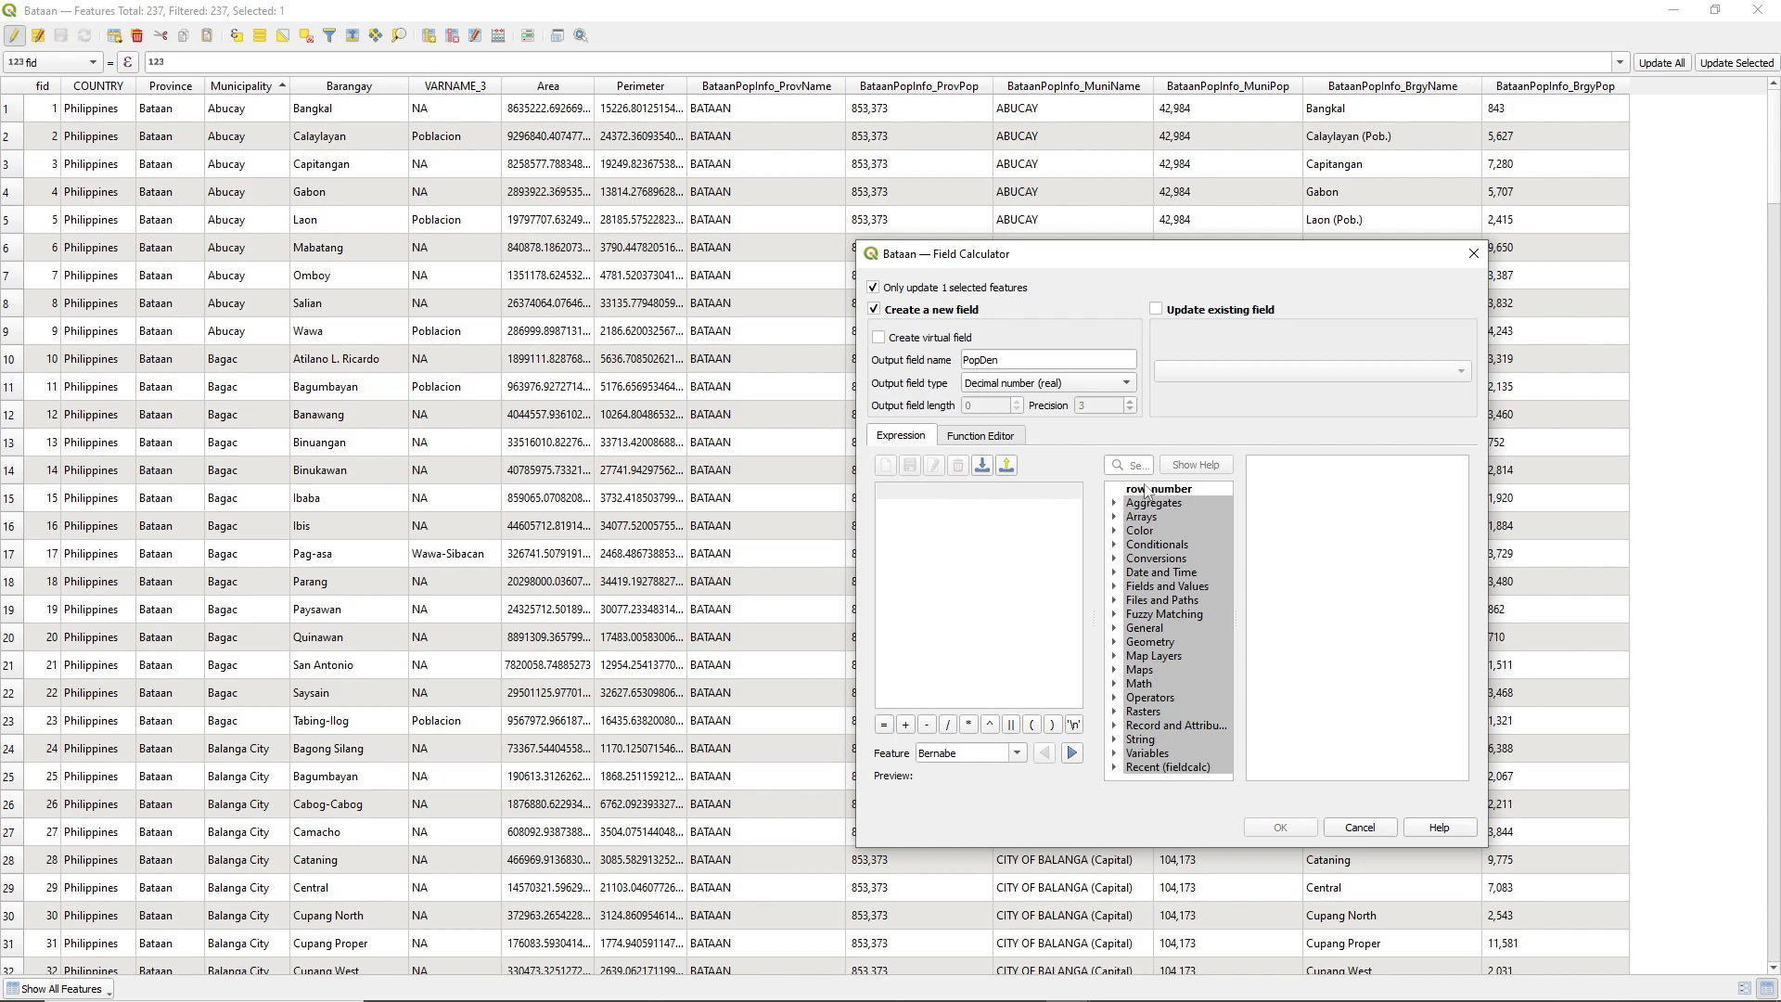
pyautogui.click(1114, 586)
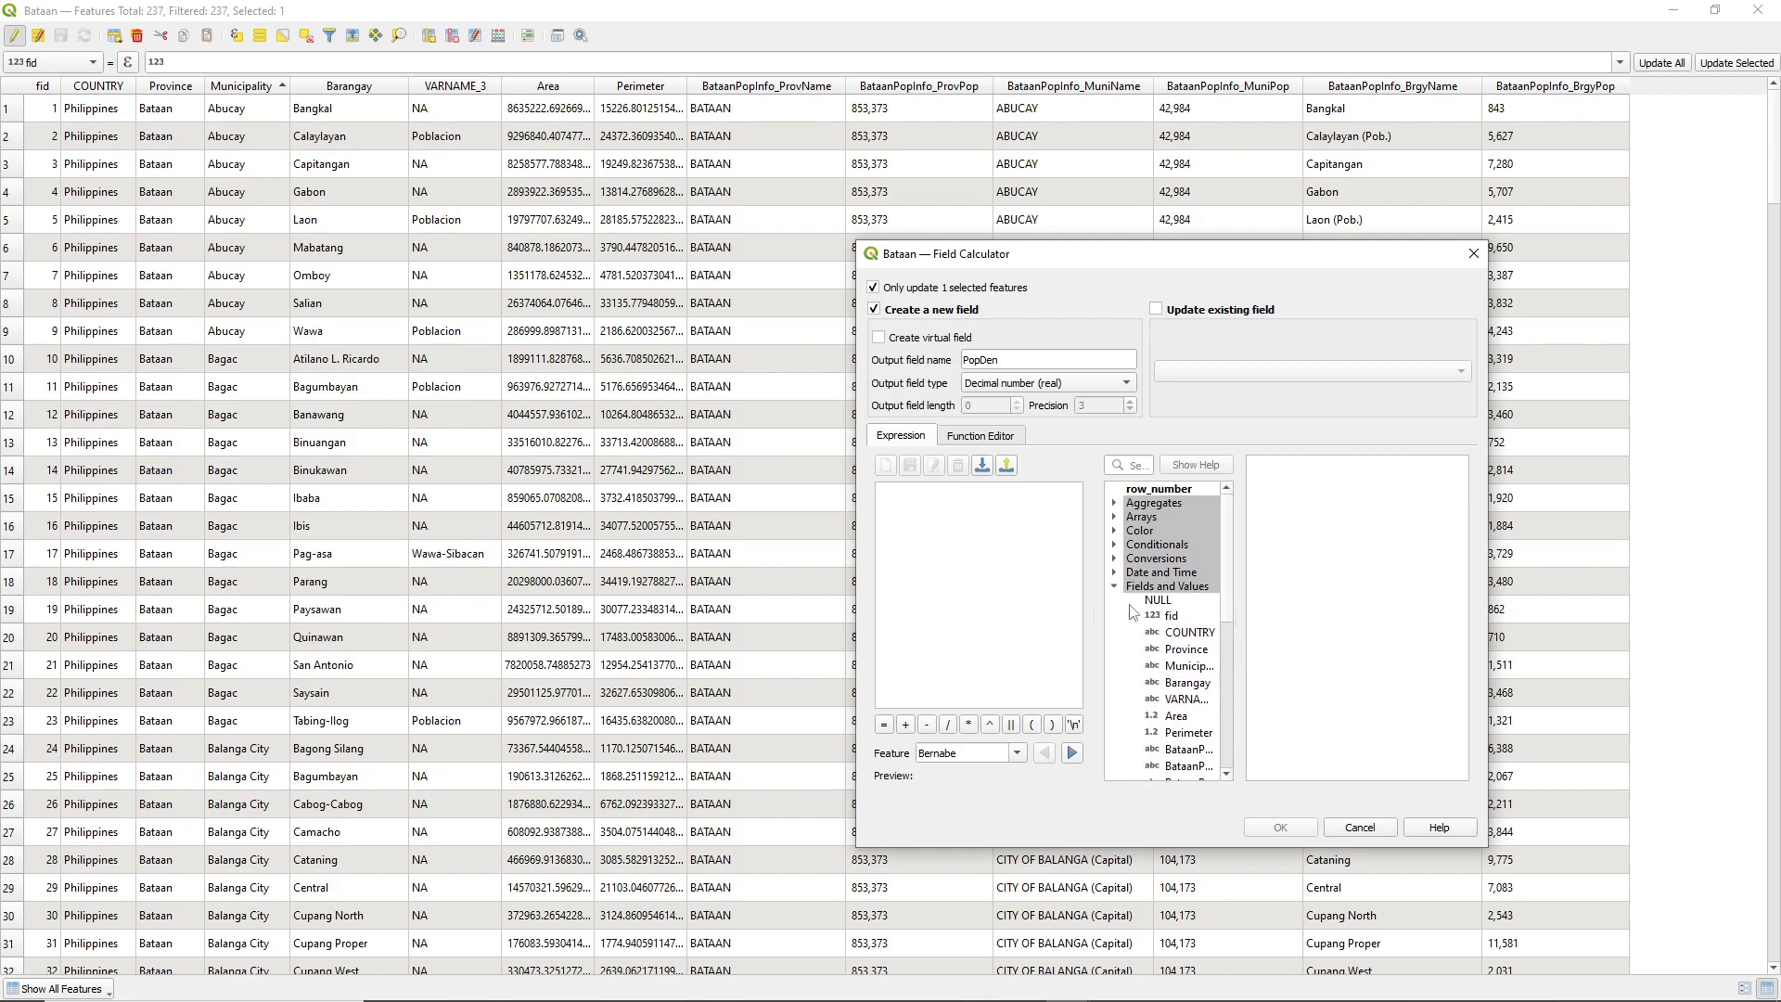
pyautogui.doubleClick(1189, 721)
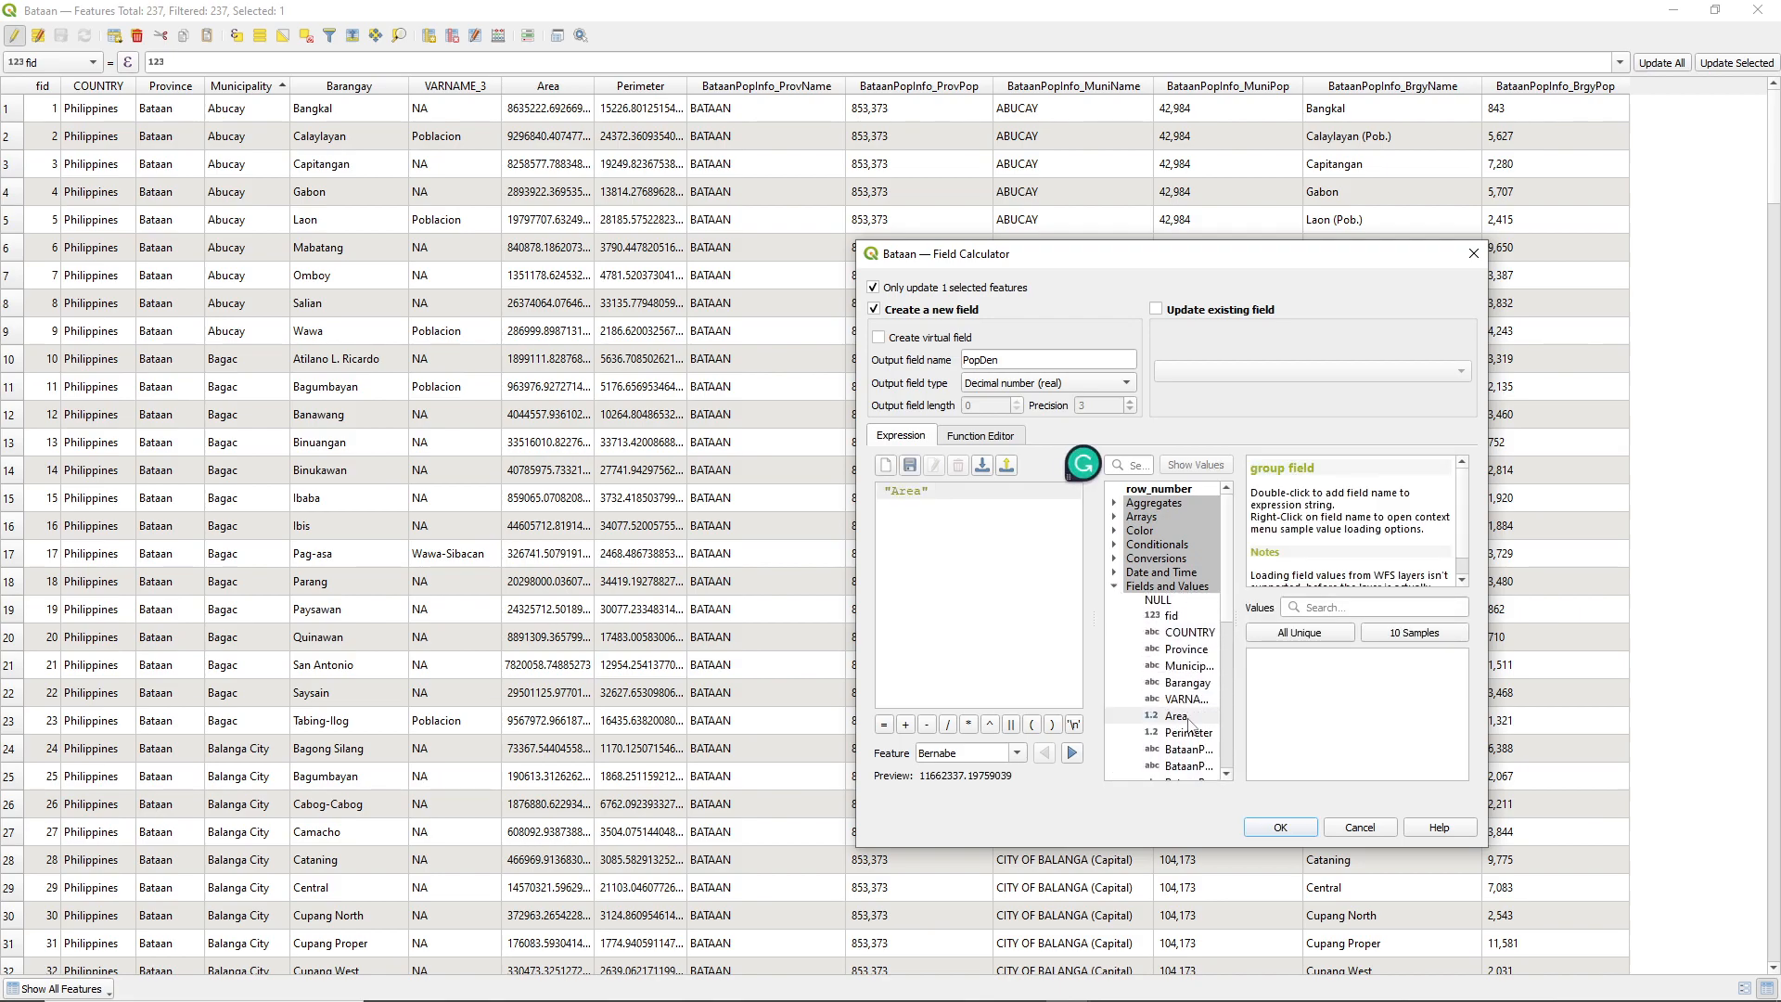
pyautogui.moveTo(965, 493); pyautogui.dragTo(849, 494)
pyautogui.press('Delete')
pyautogui.scroll(-1, 1206, 710)
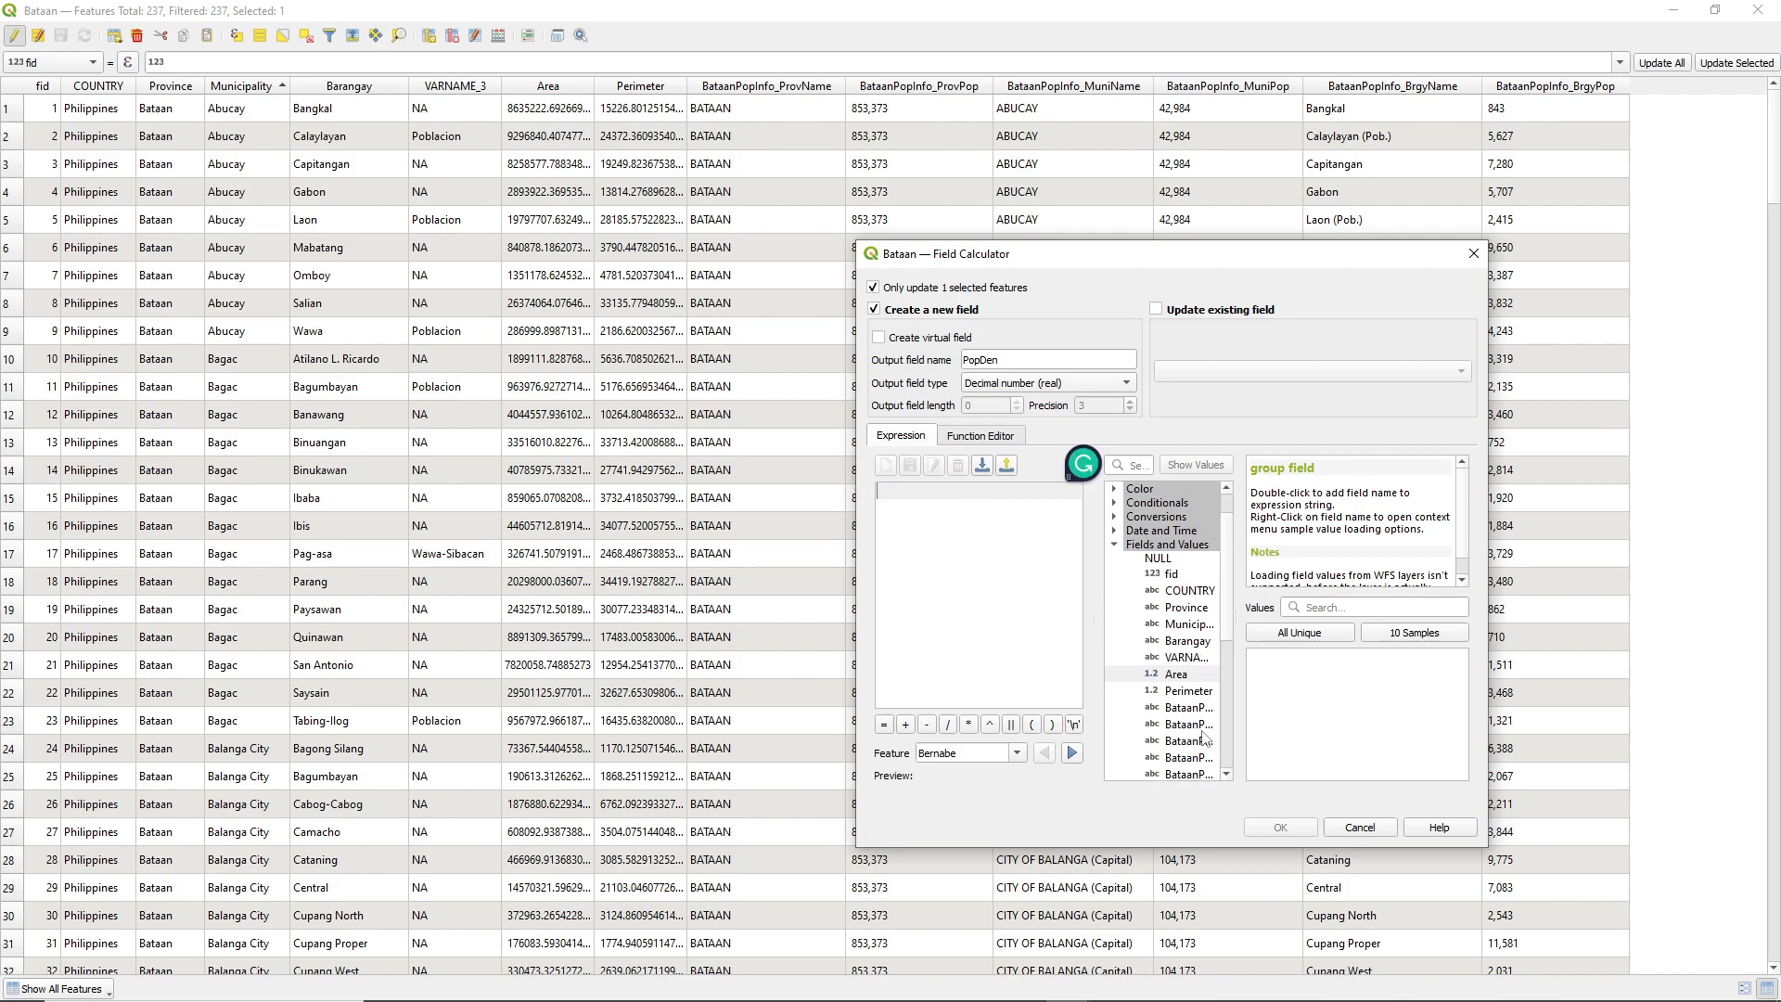
pyautogui.scroll(-1, 1203, 736)
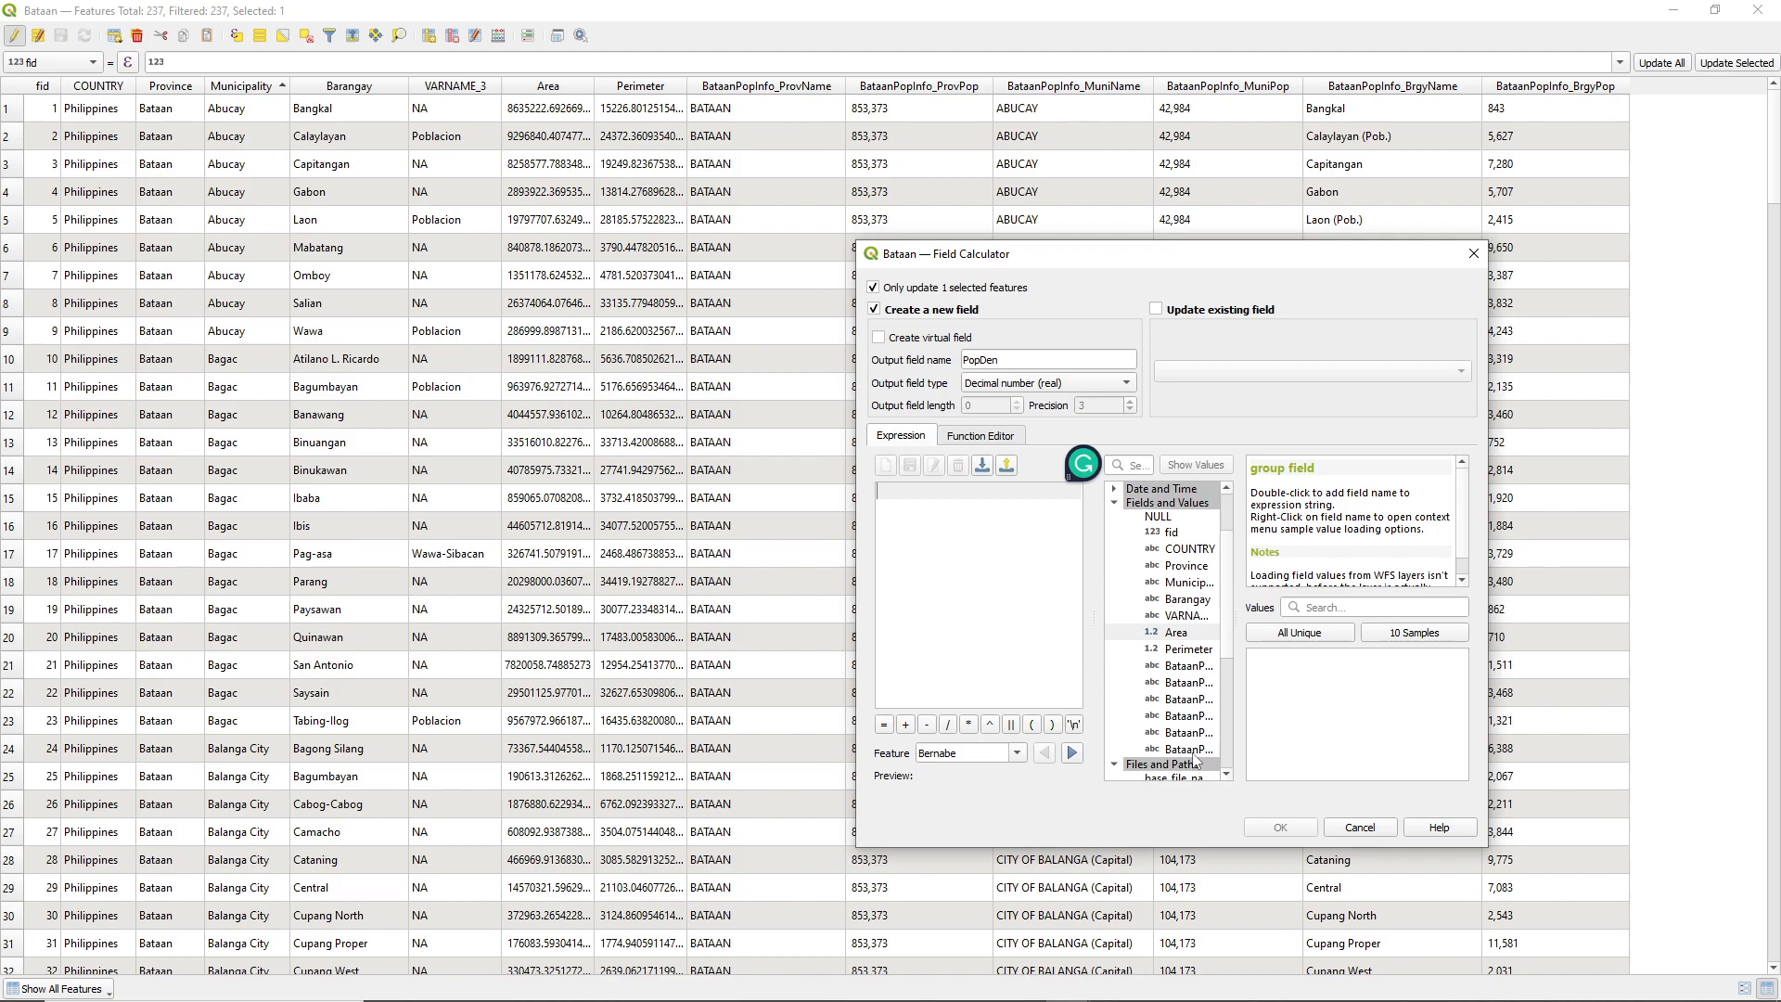
pyautogui.click(1191, 749)
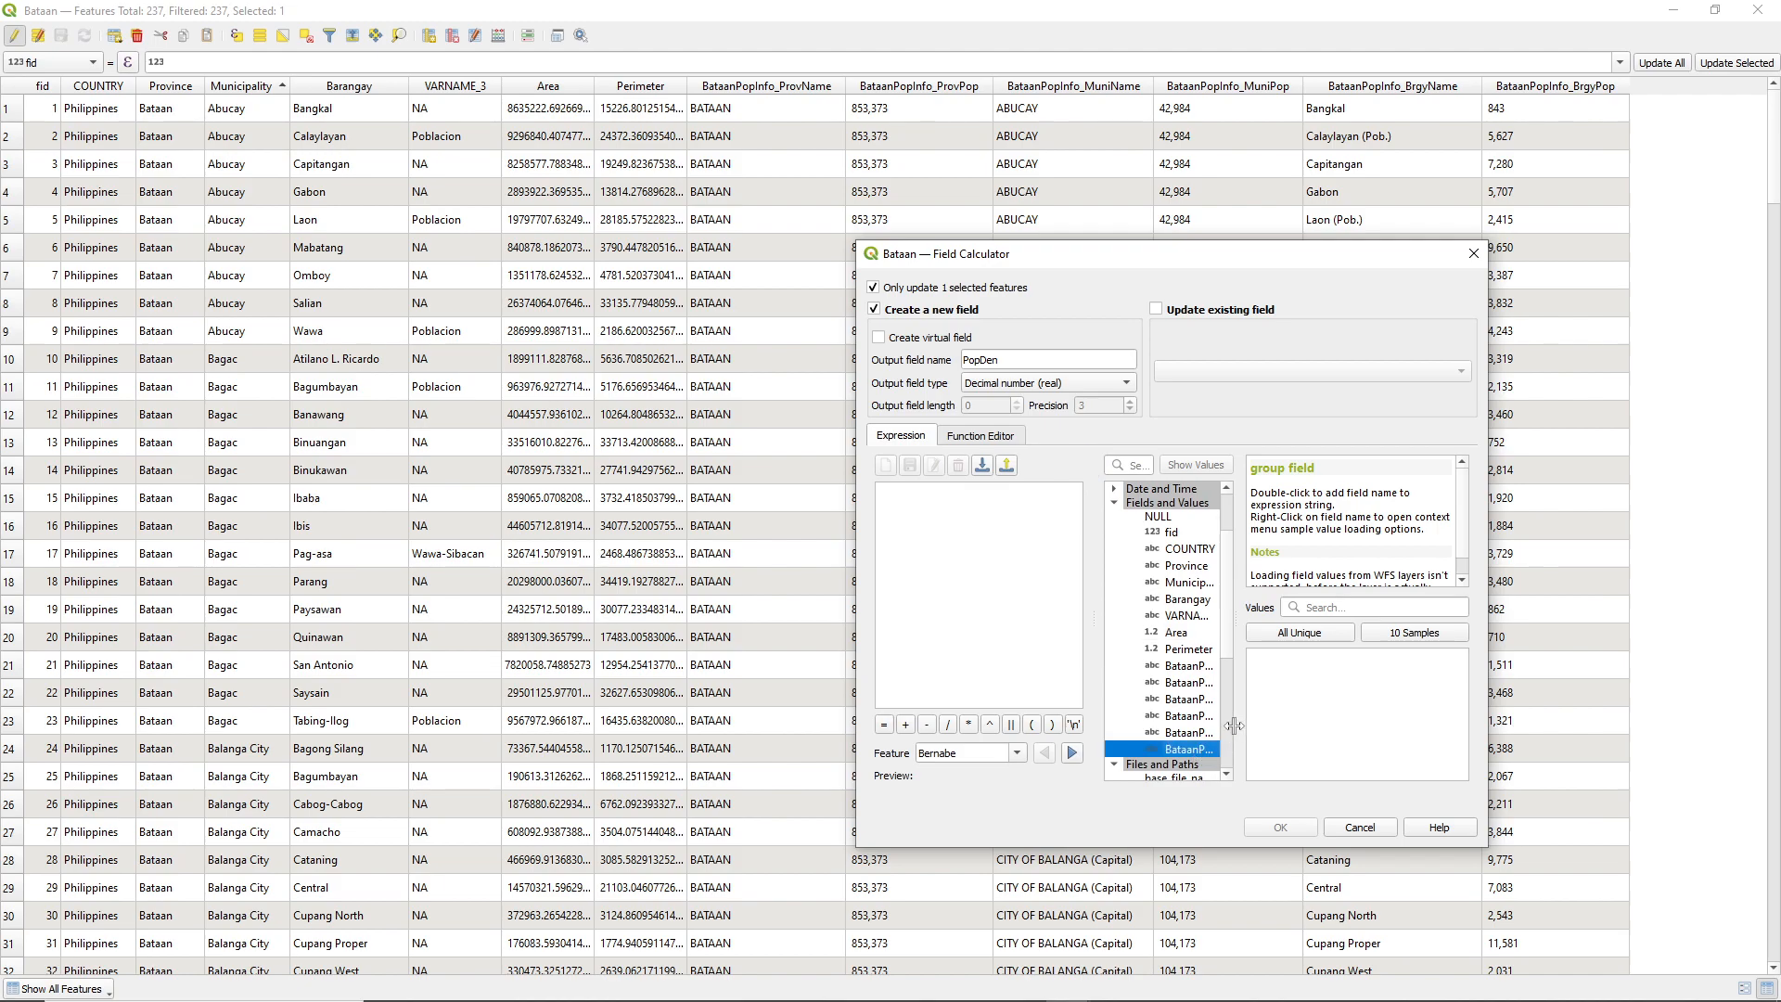
pyautogui.doubleClick(1186, 748)
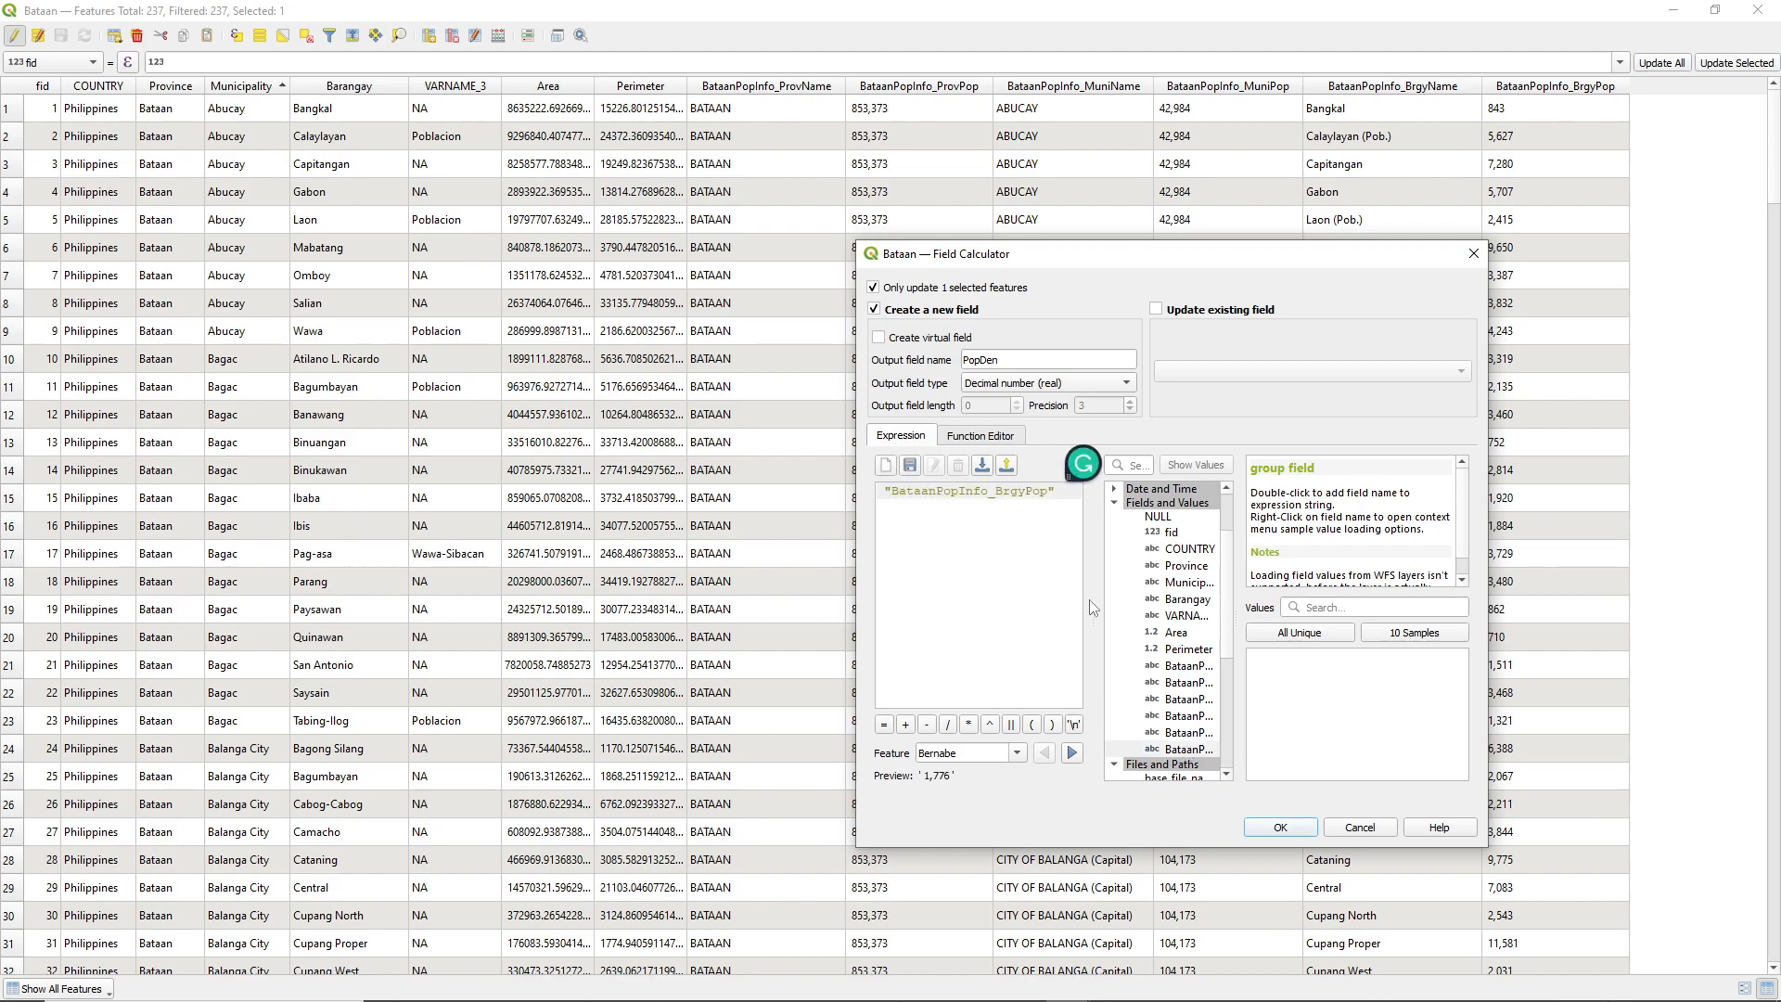
pyautogui.write('/')
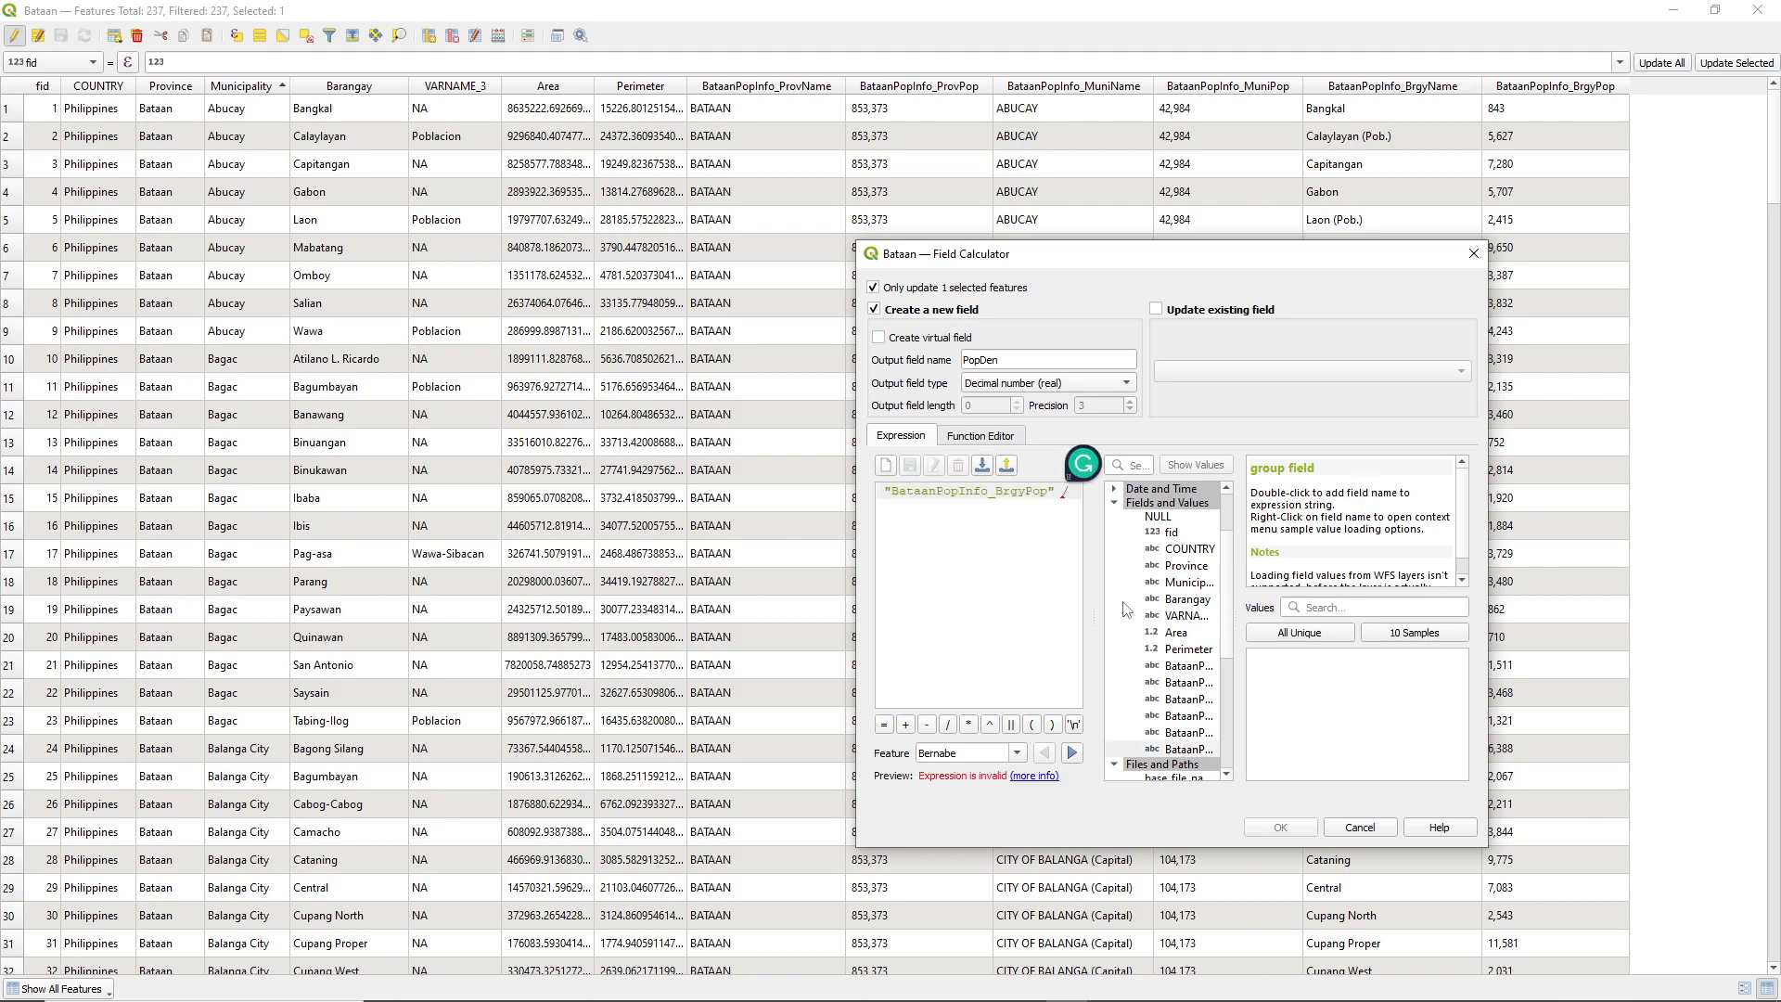
pyautogui.doubleClick(1176, 633)
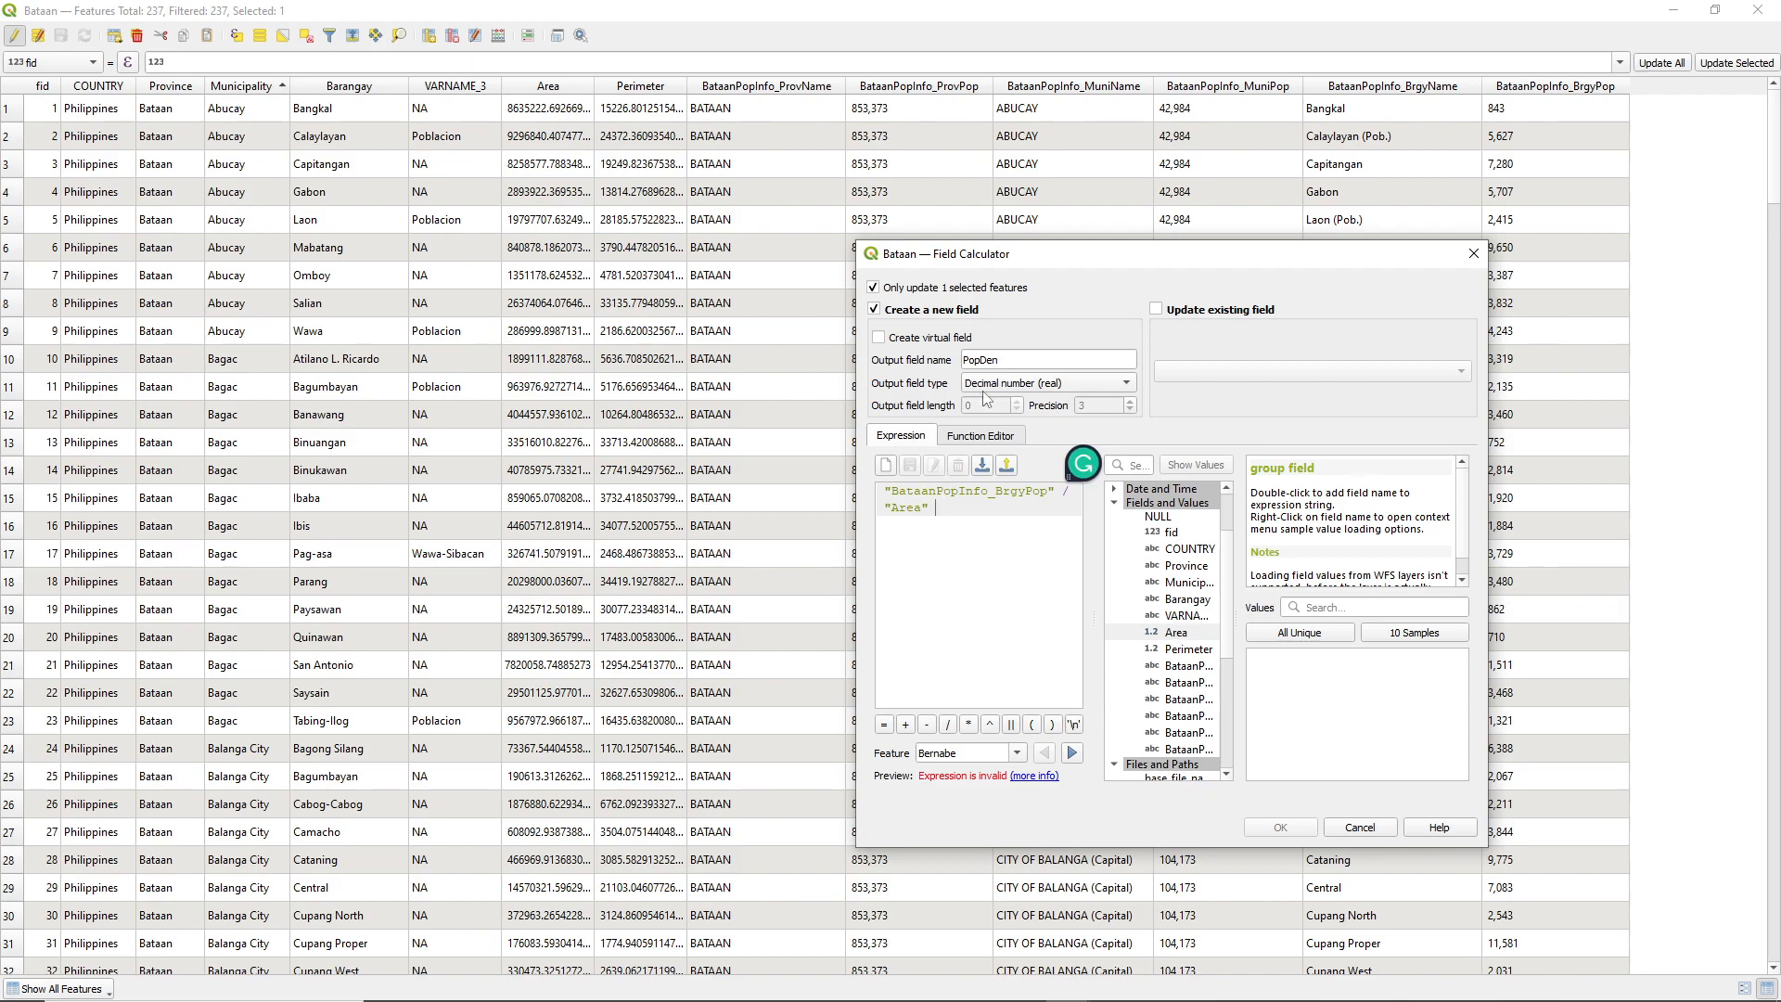
# - Try naming the field Brgy_PopDen with 1000000 added to its density expression, and discard the calculation
pyautogui.click(969, 361)
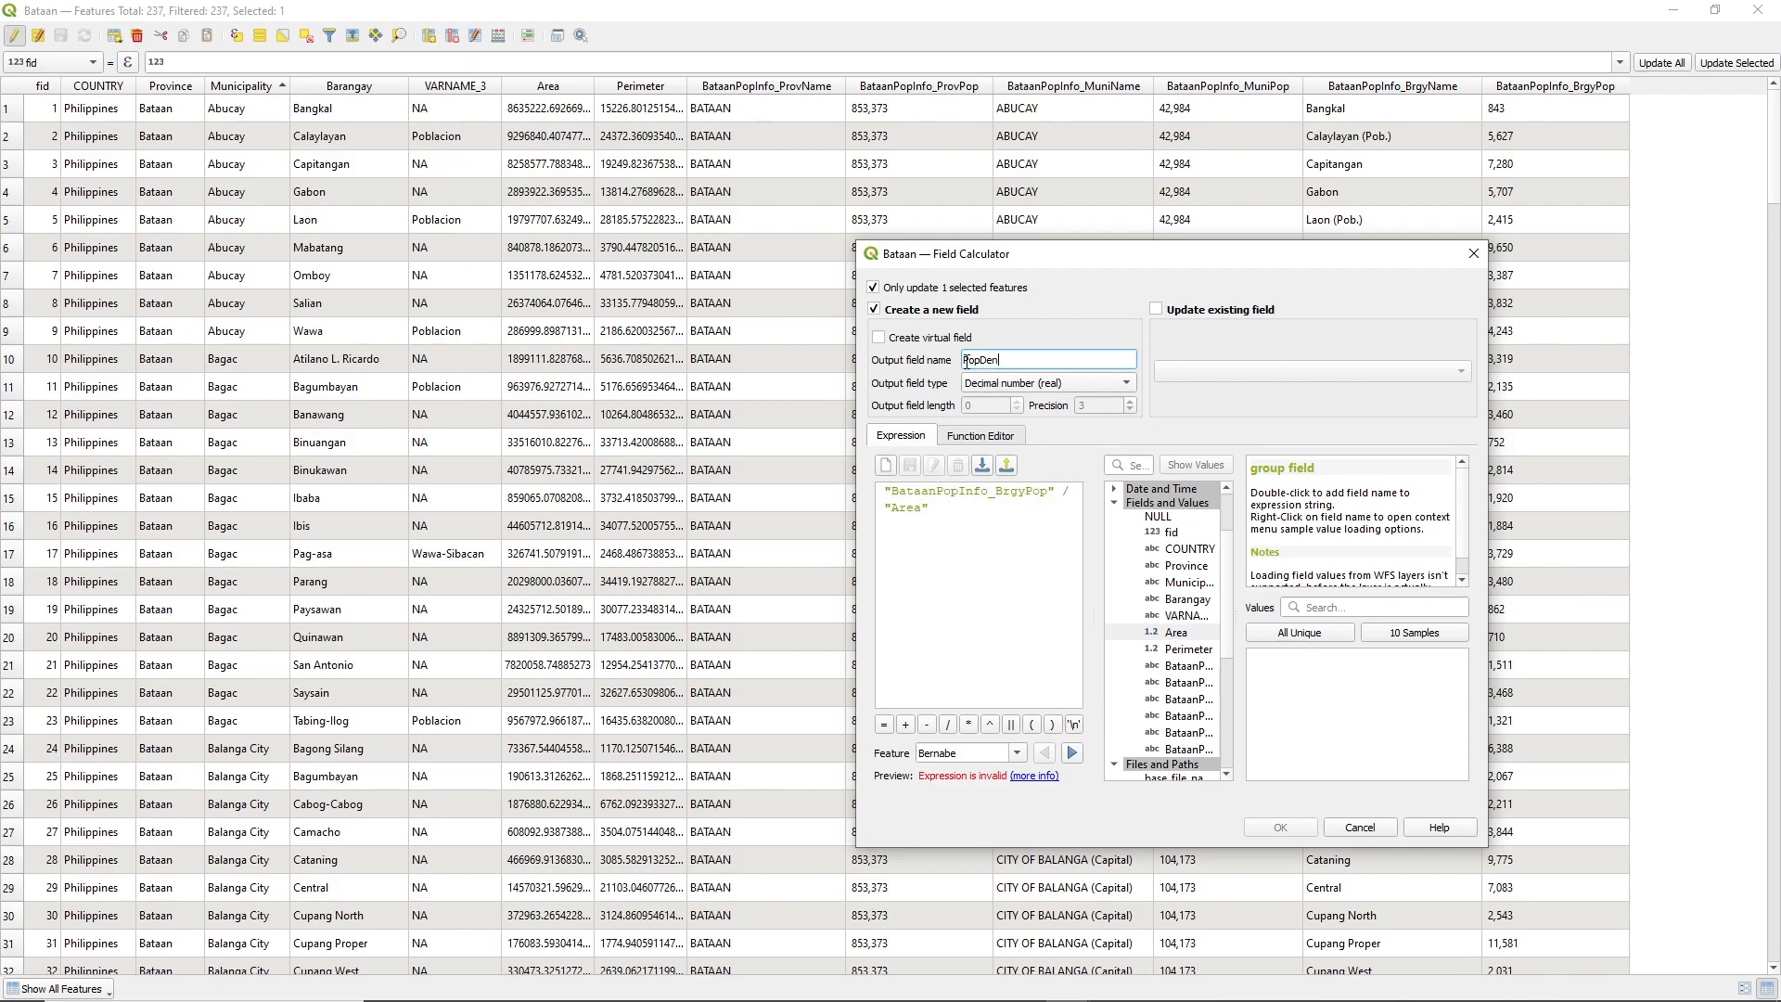
pyautogui.write('Brgy_')
pyautogui.click(950, 494)
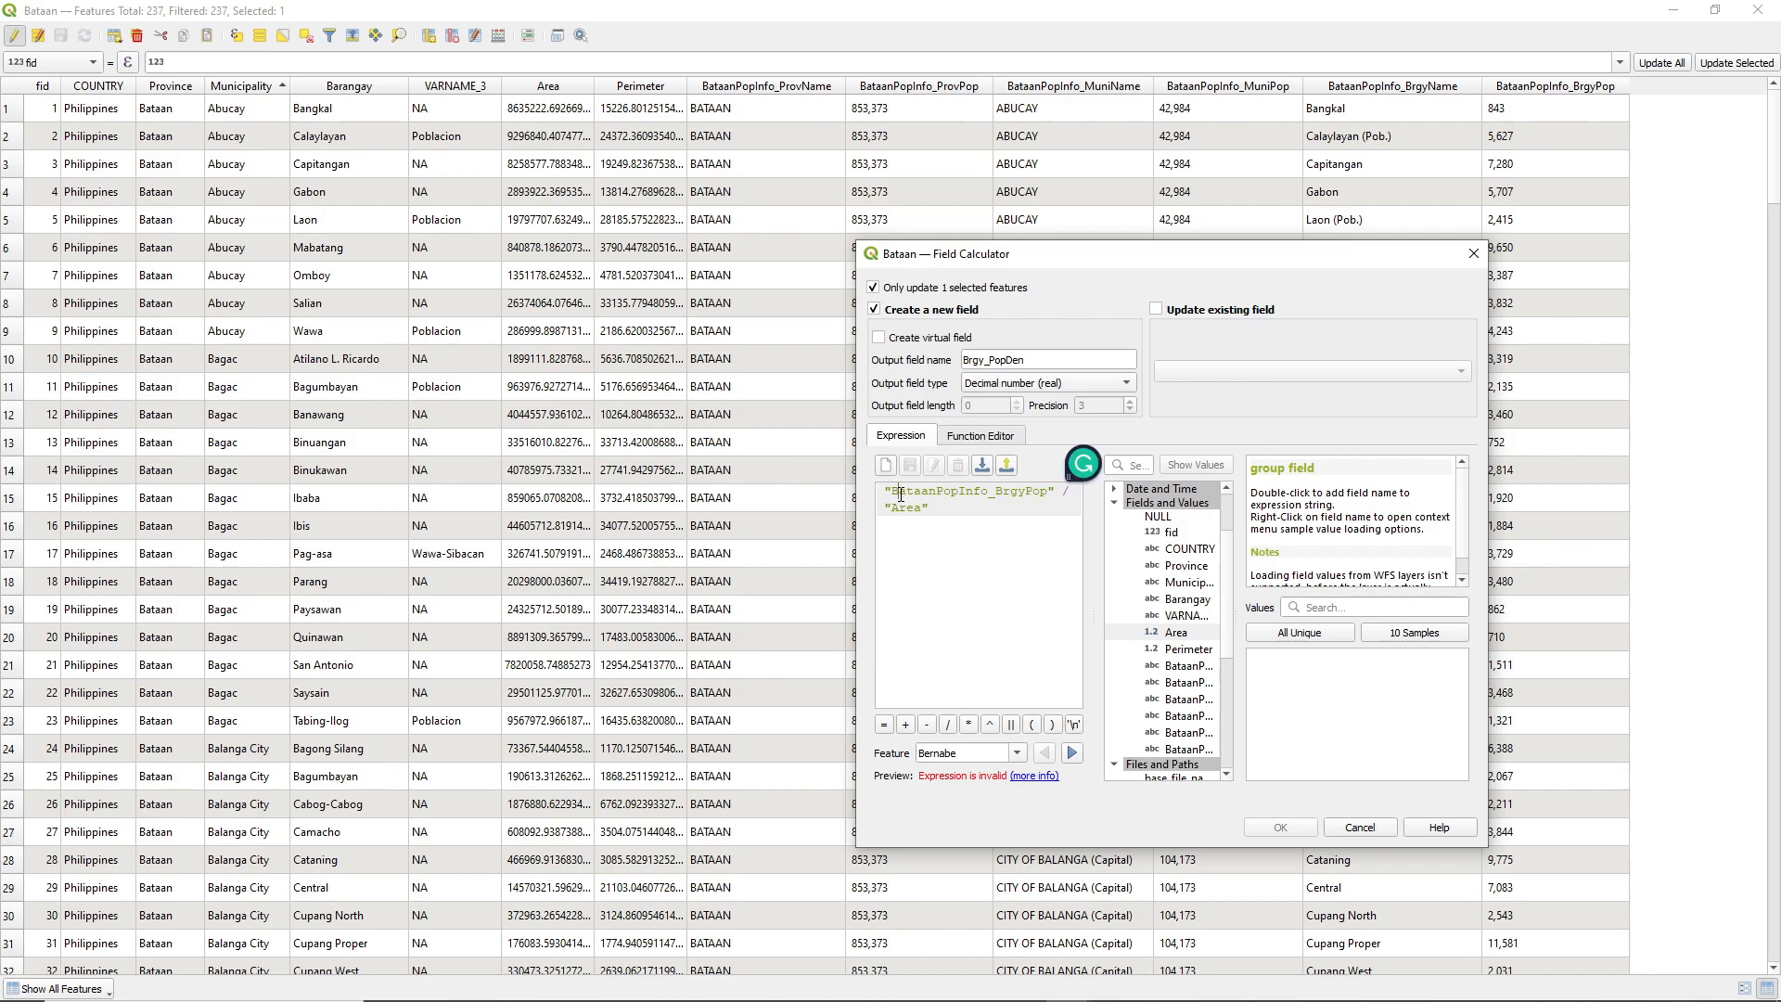
pyautogui.moveTo(909, 496)
pyautogui.write('100')
pyautogui.press('Return')
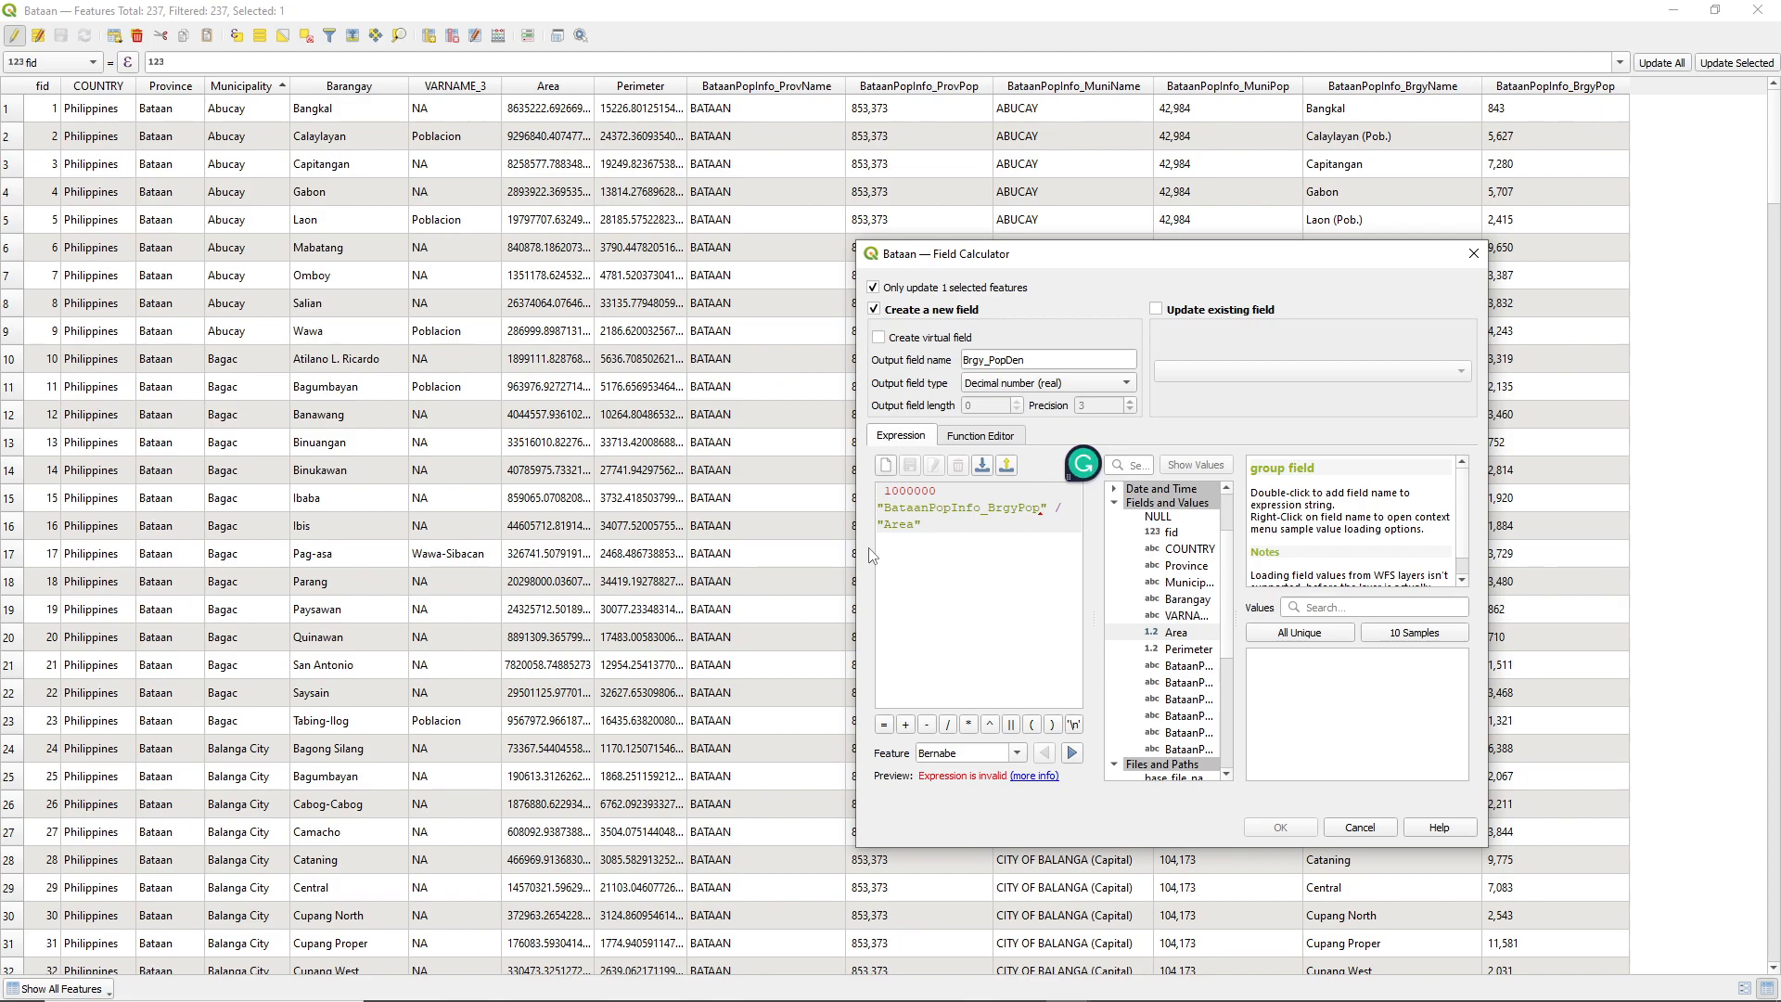
pyautogui.press('Home')
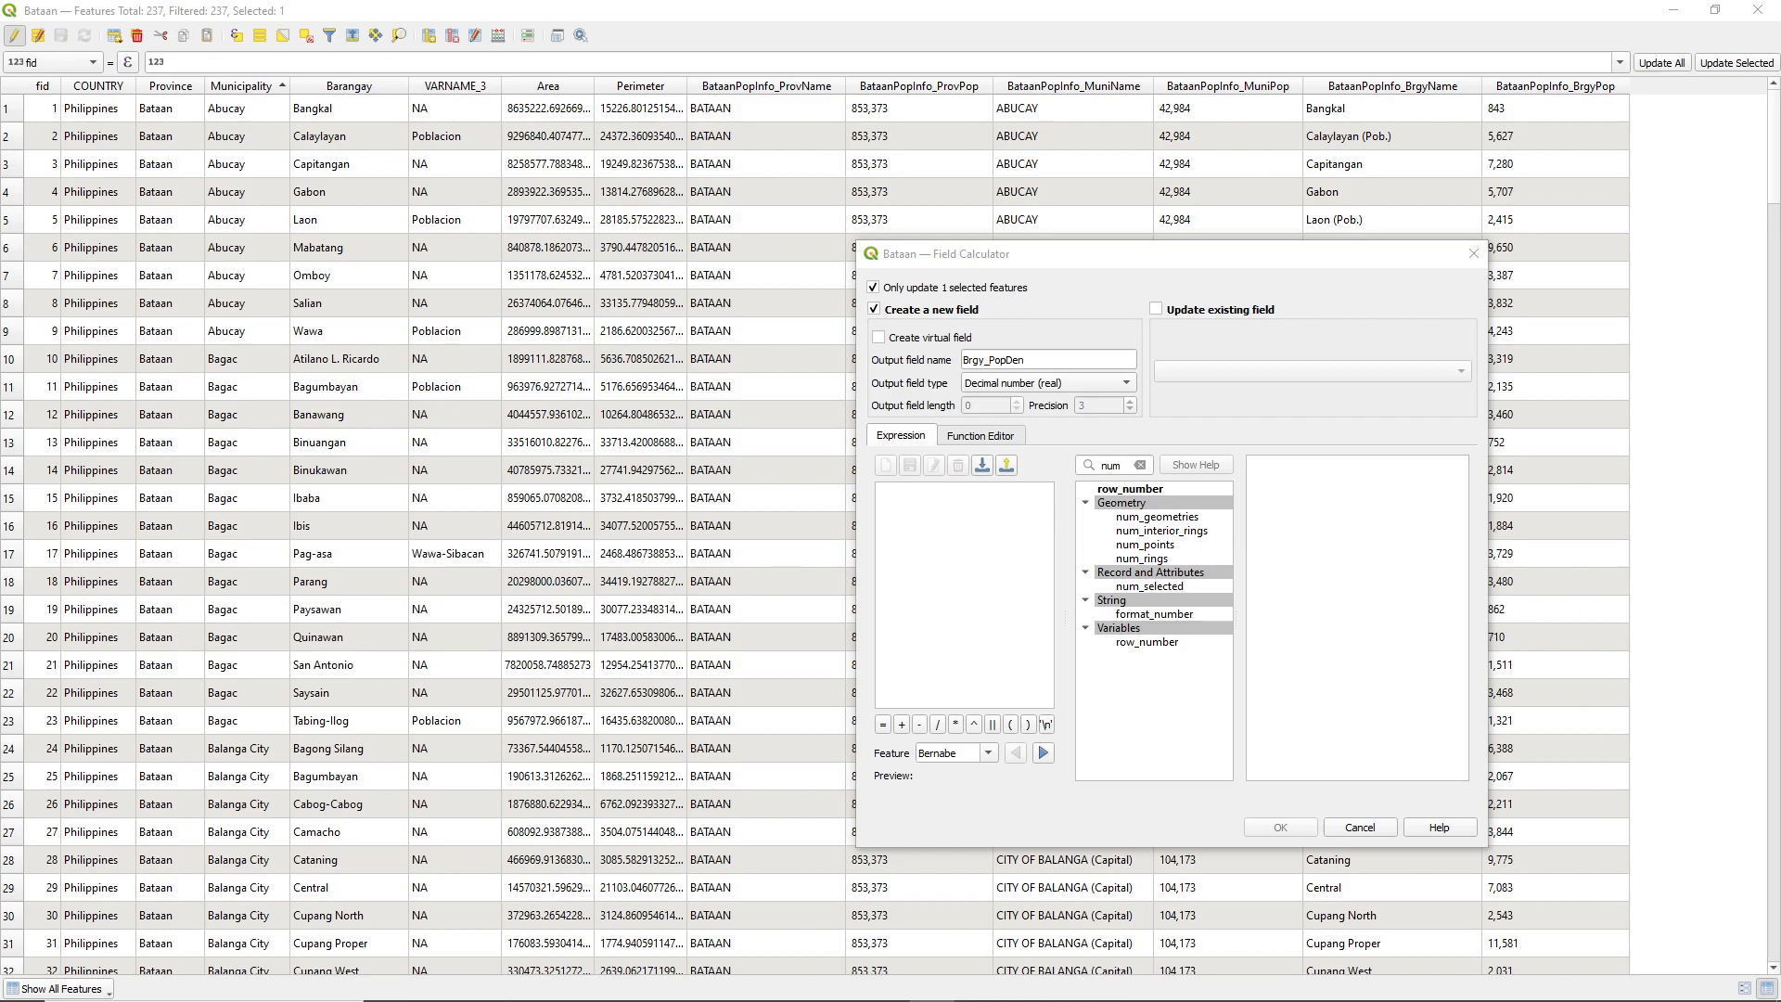
pyautogui.click(1473, 256)
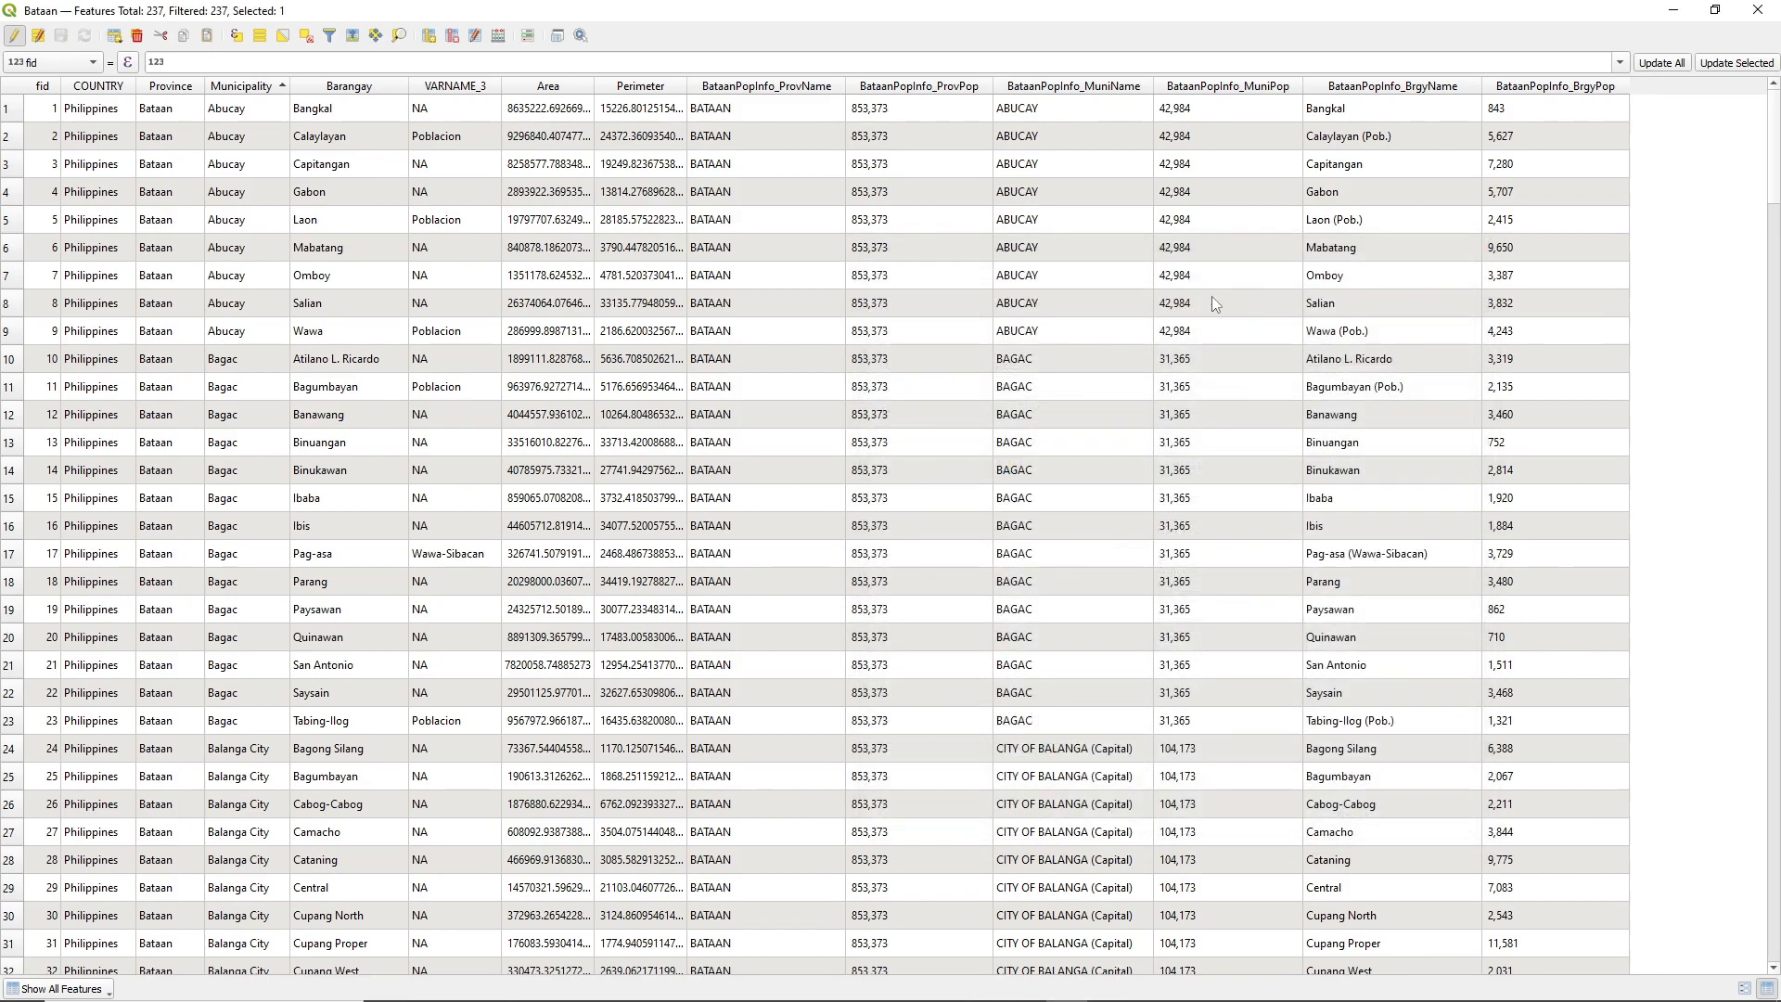
# - Set up a new whole number (integer) field named BrgyPop in the Field Calculator
pyautogui.click(499, 41)
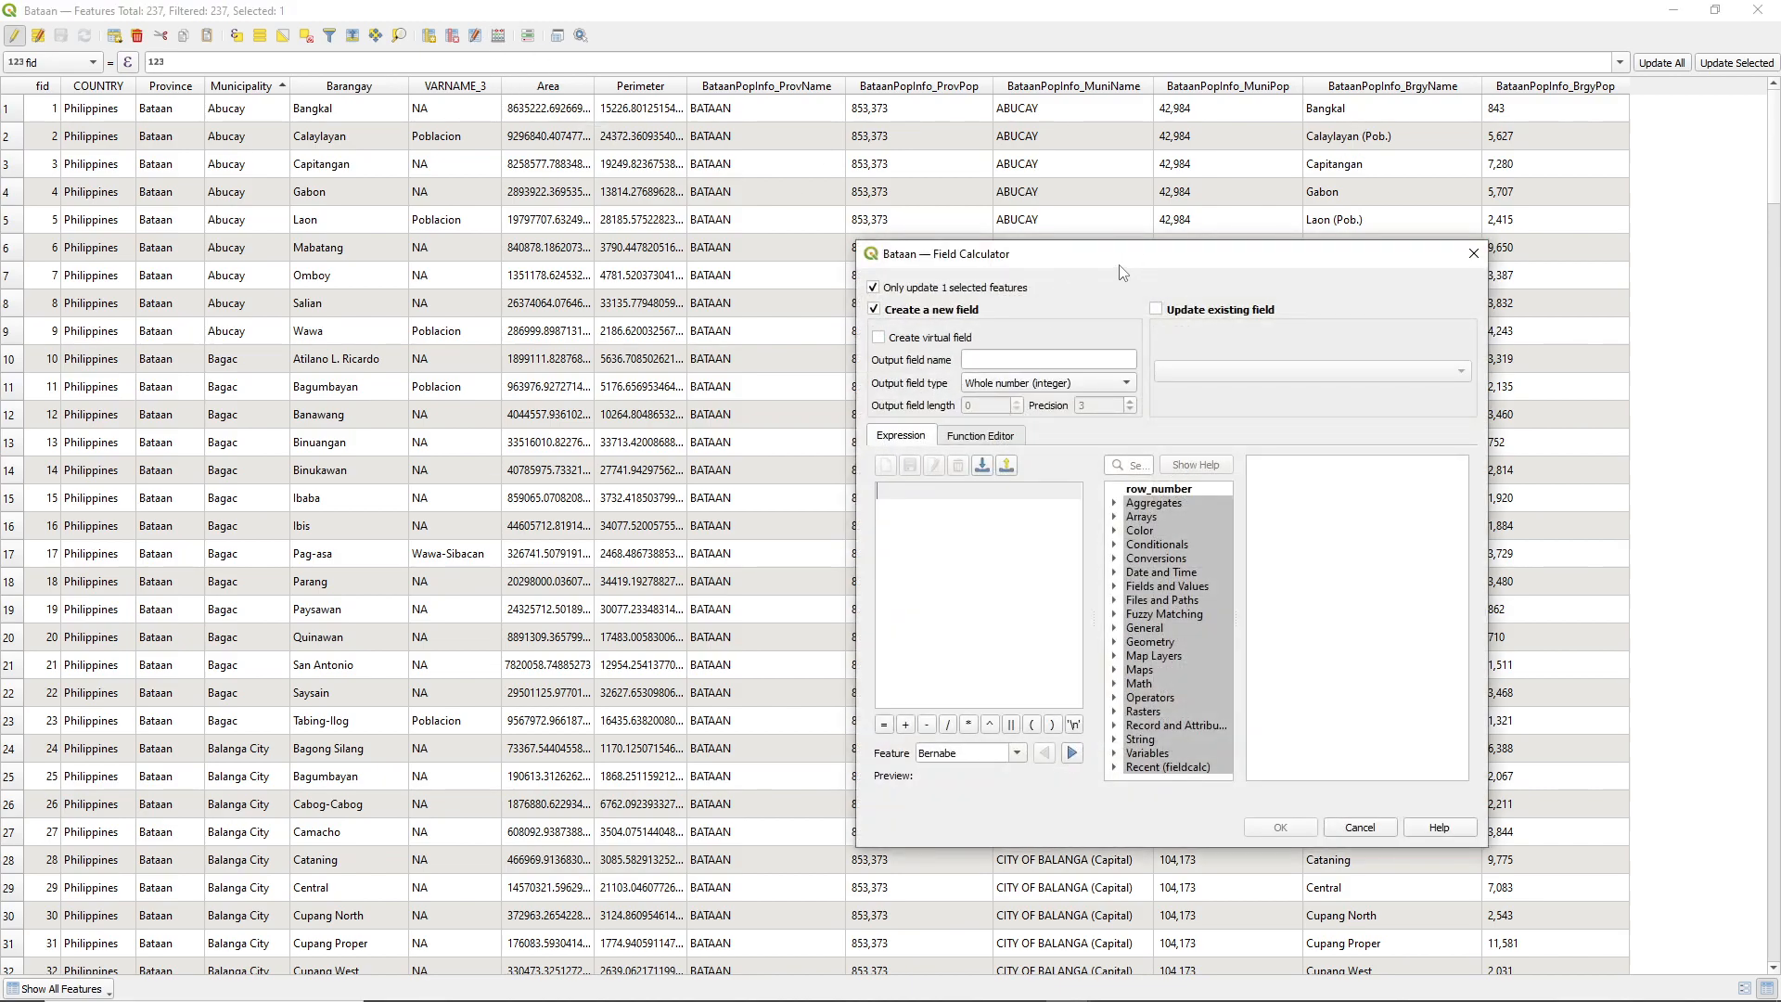
pyautogui.moveTo(1121, 267); pyautogui.dragTo(757, 229)
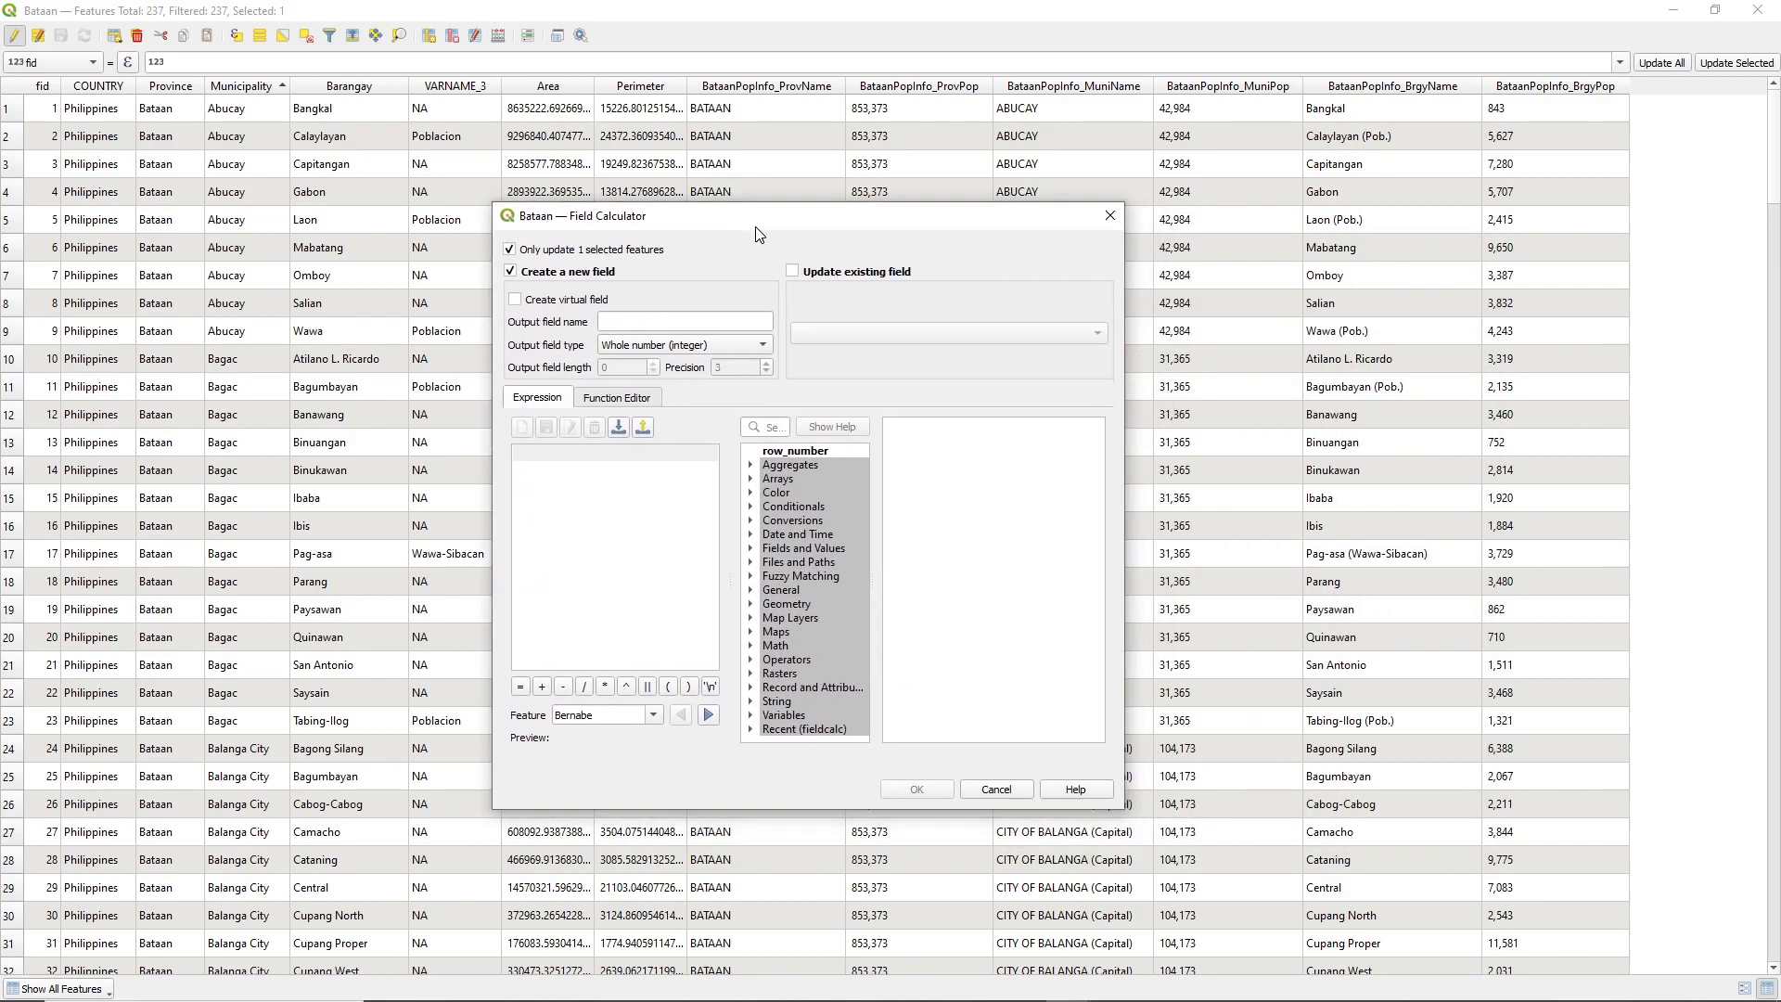
pyautogui.click(625, 320)
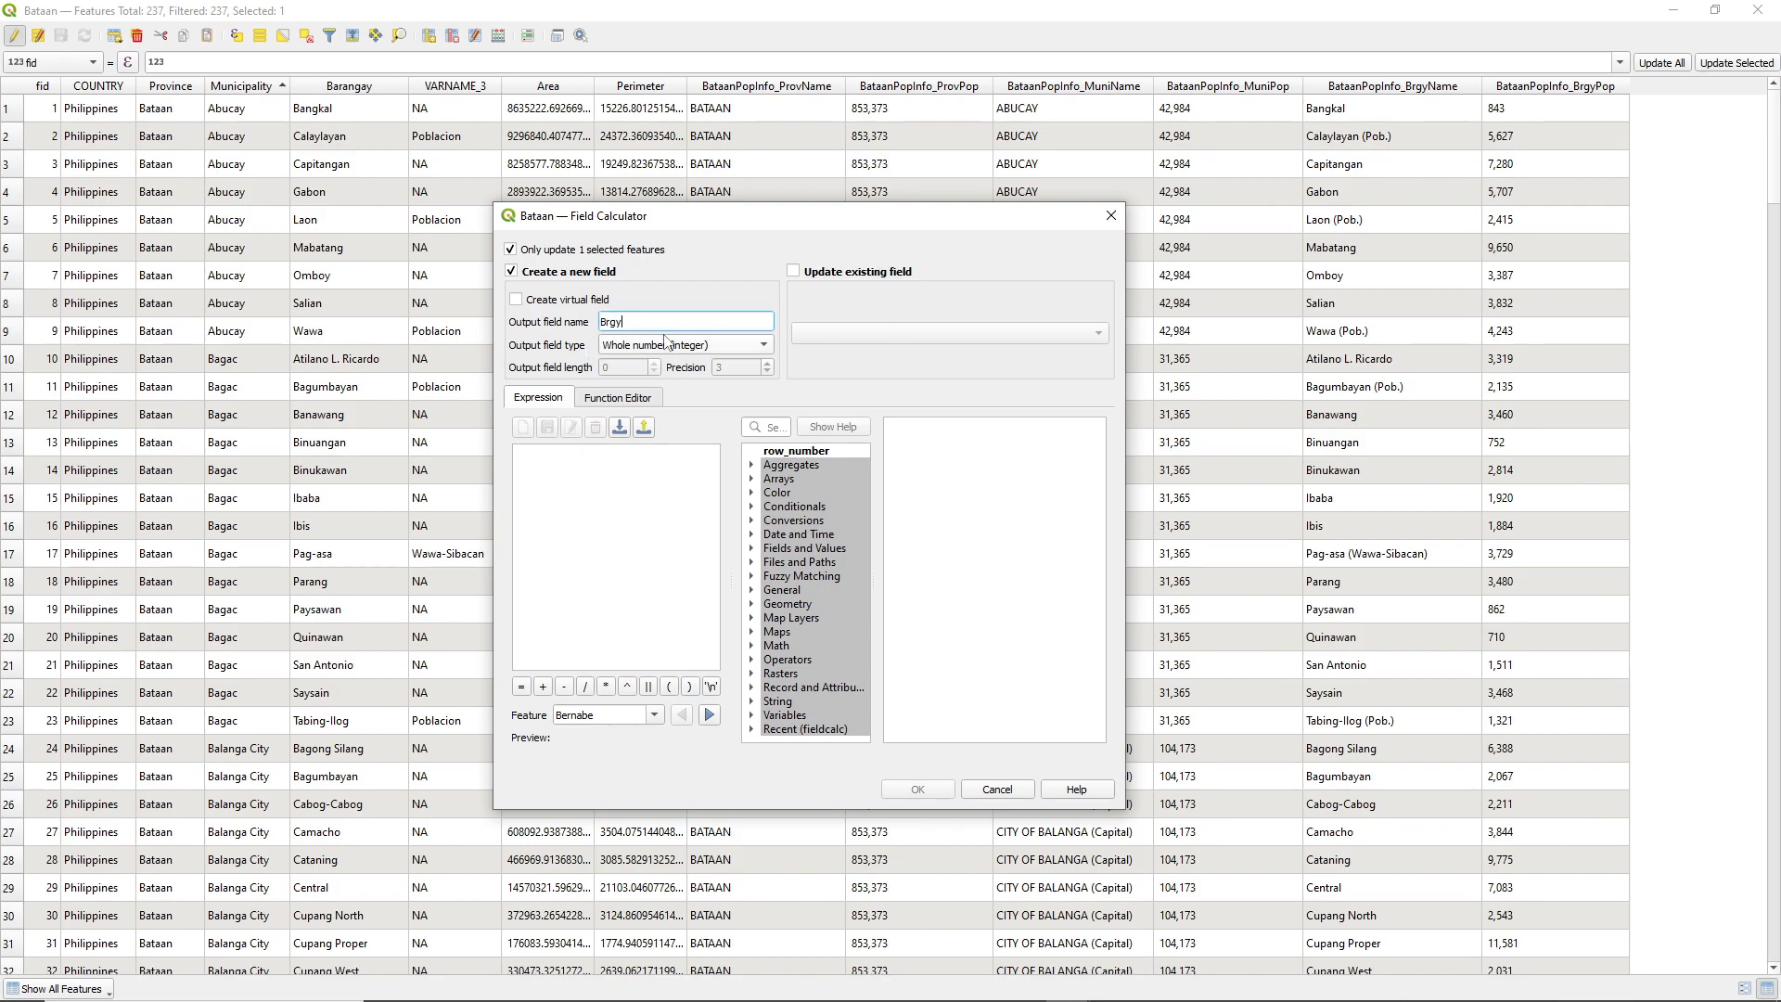
pyautogui.click(668, 344)
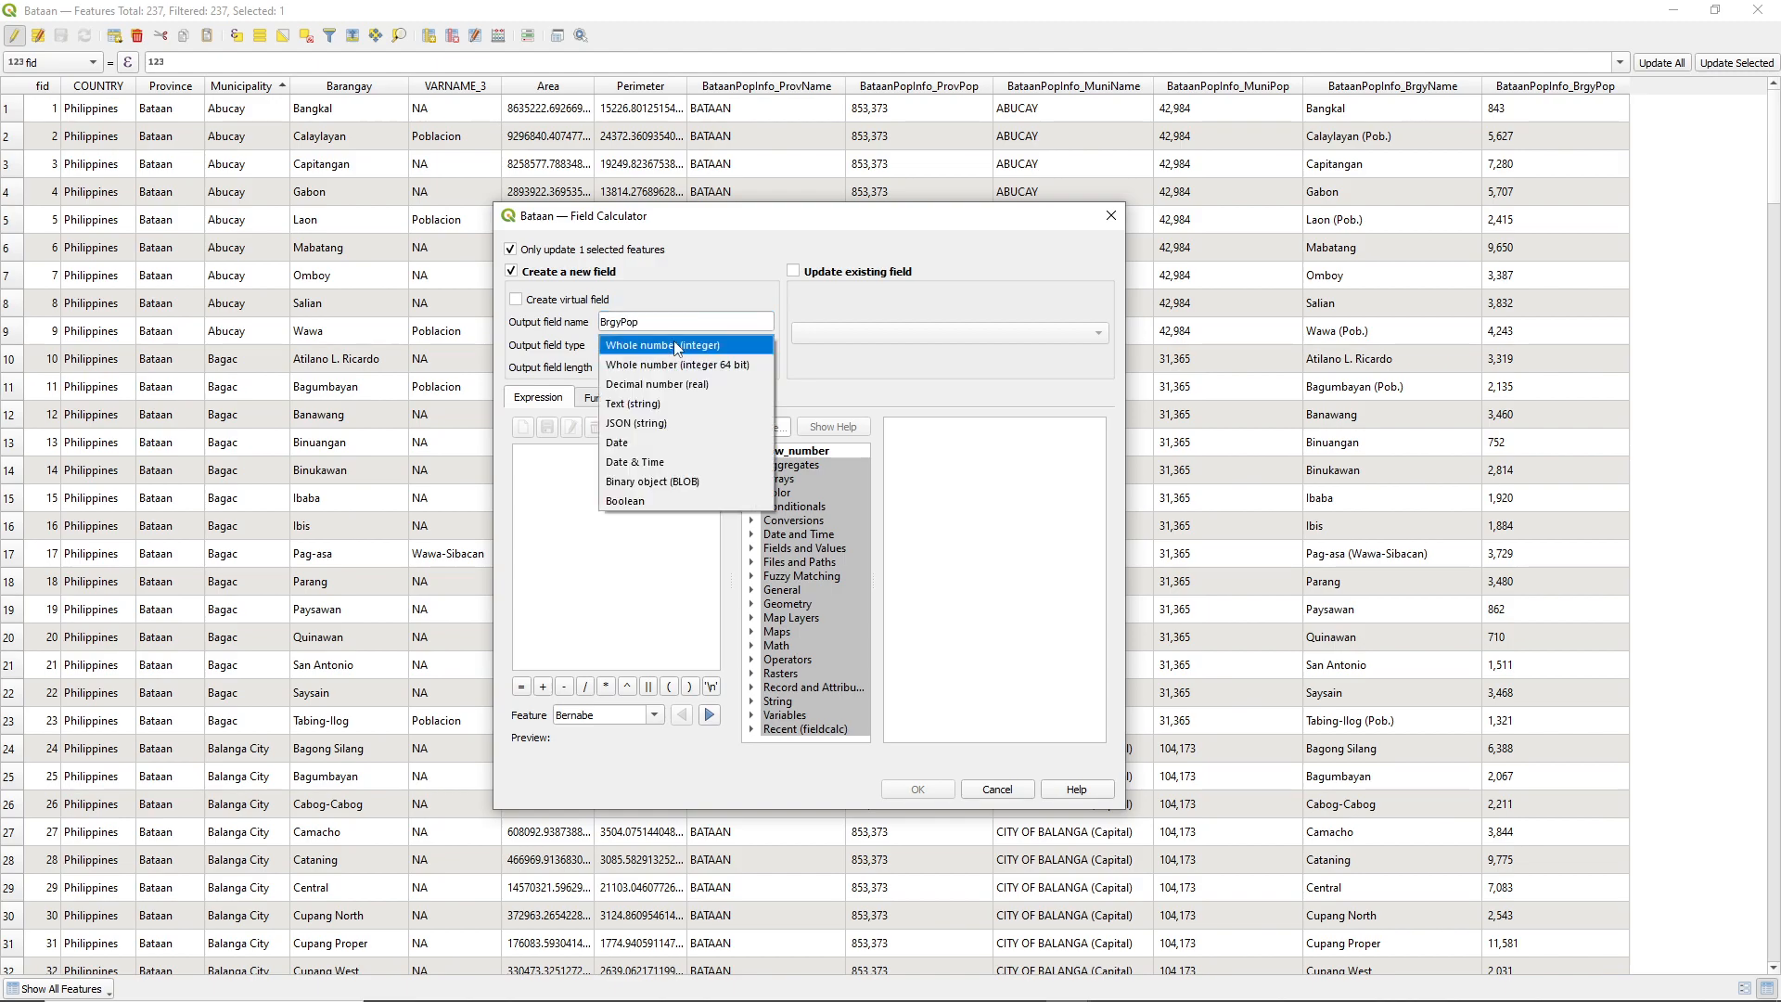
pyautogui.click(733, 346)
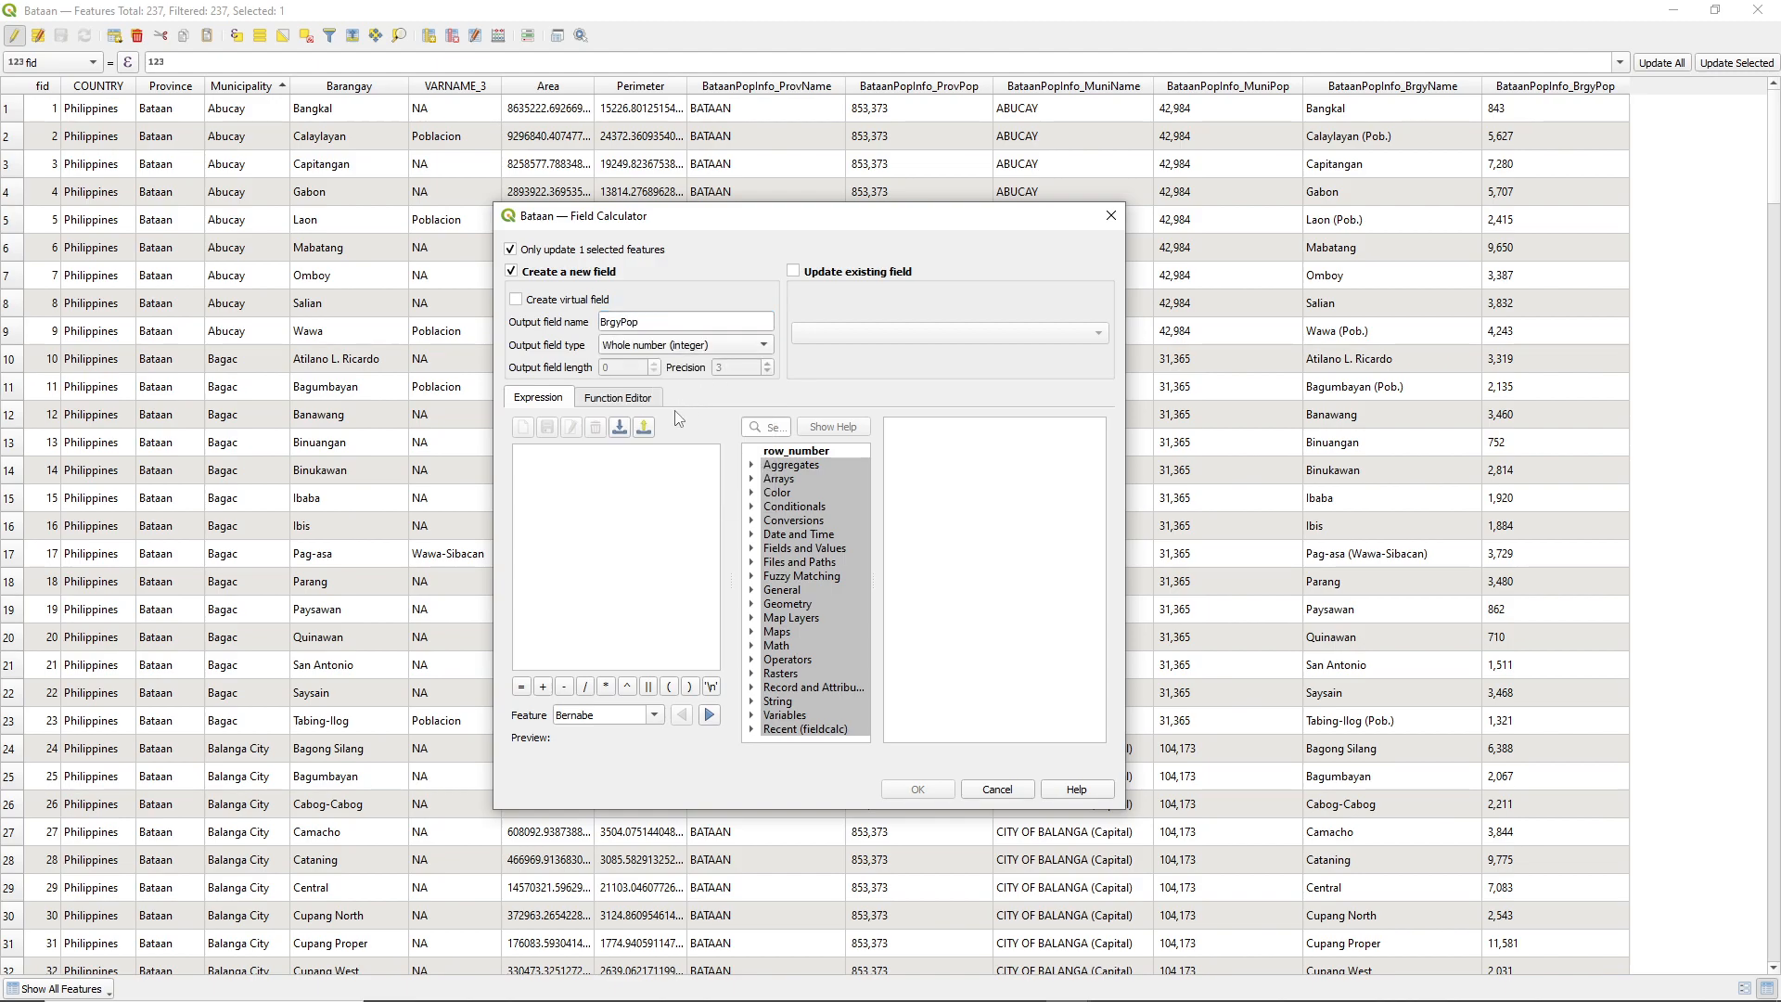
# - Use the joined "BataanPopInfo_BrgyPop" field as the expression for BrgyPop and create the field
pyautogui.click(752, 618)
pyautogui.click(751, 605)
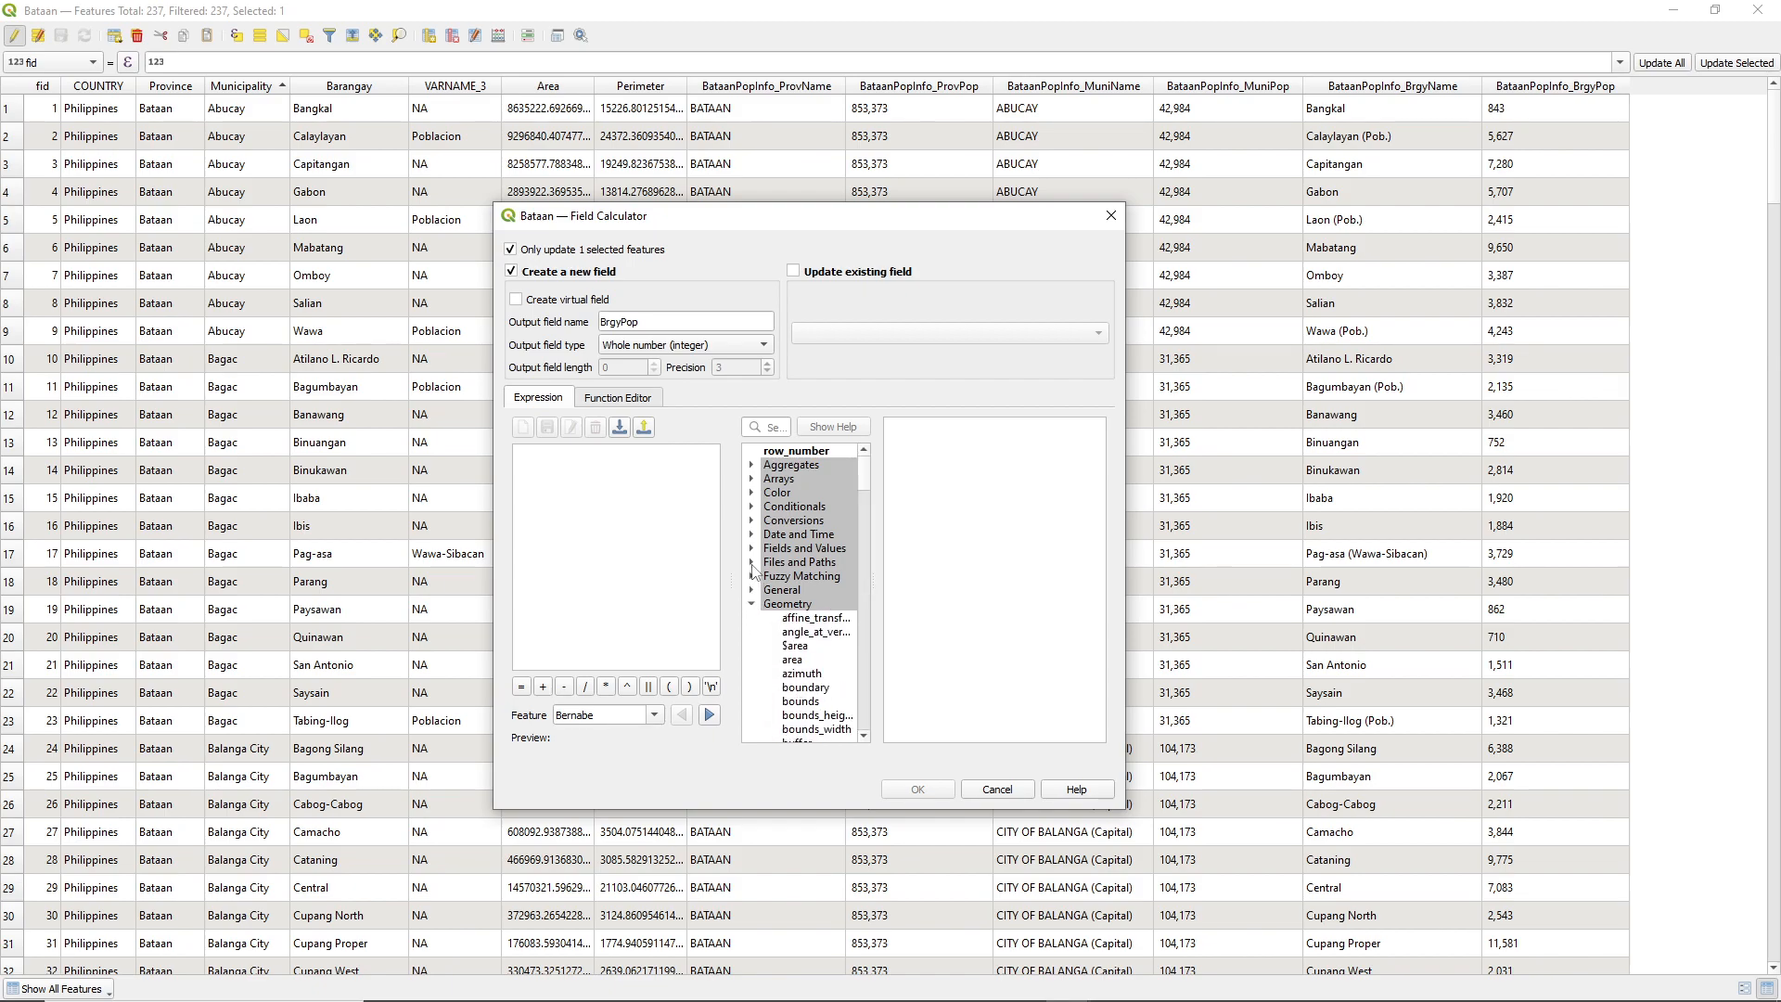
pyautogui.click(752, 563)
pyautogui.click(751, 548)
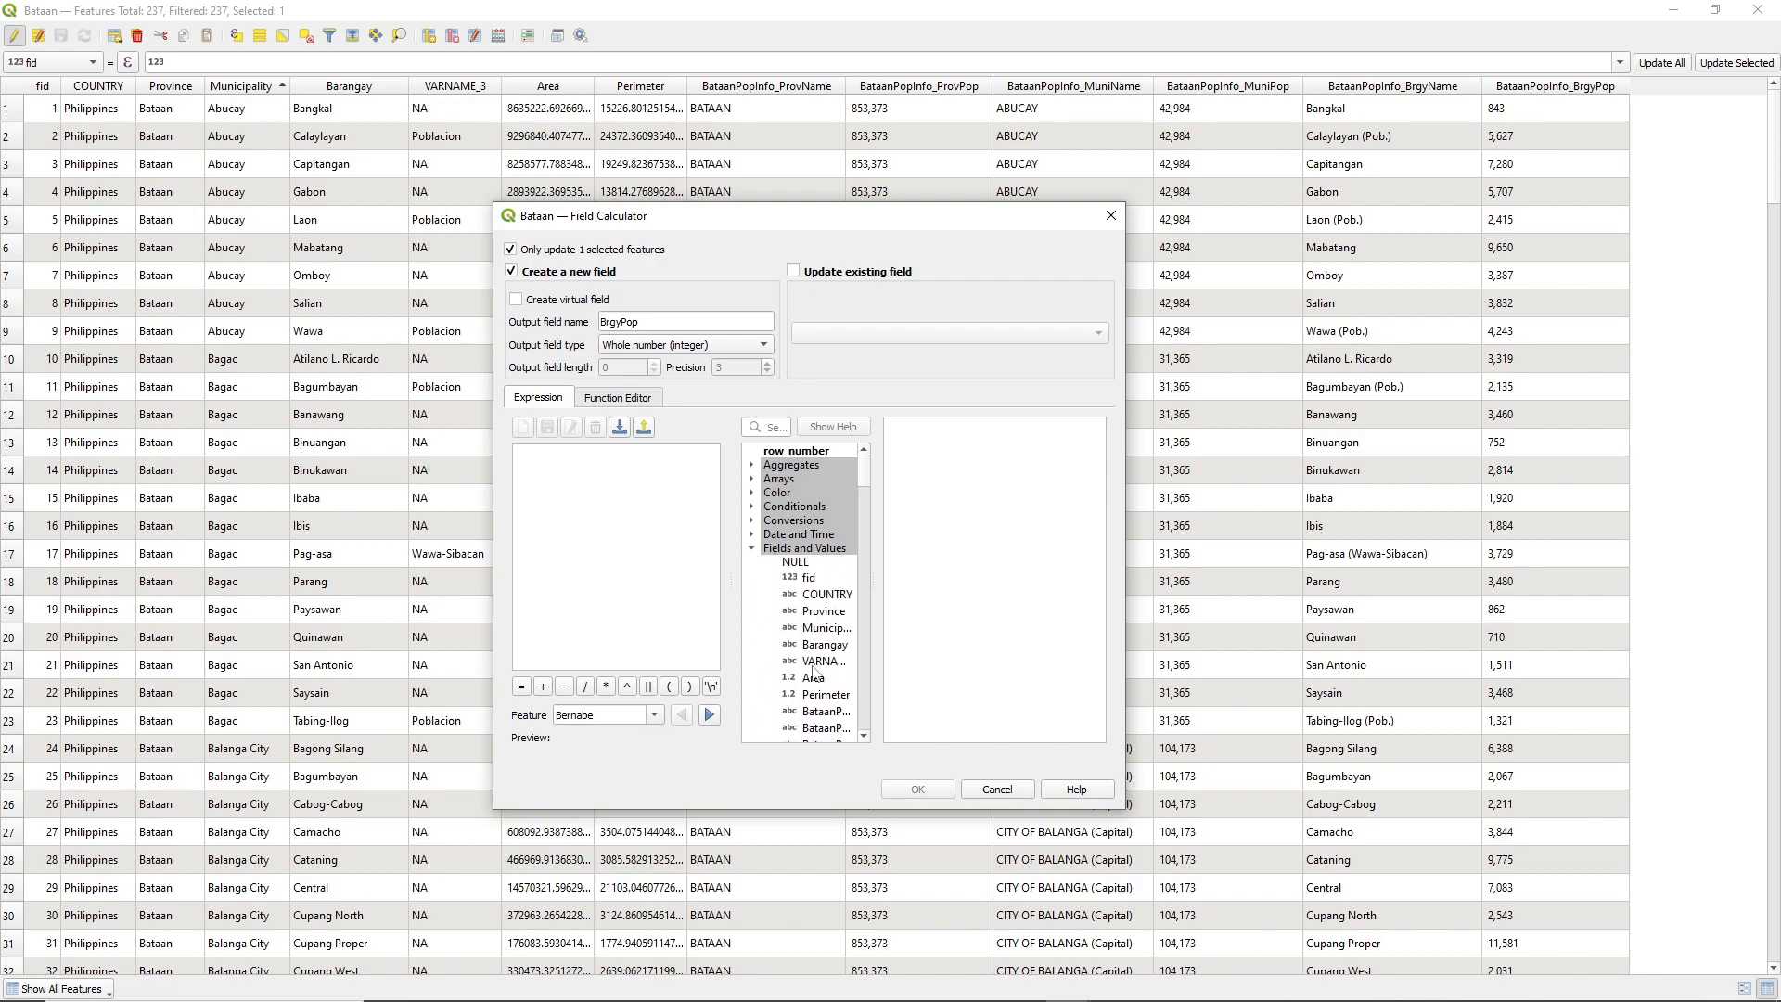
pyautogui.scroll(-2, 814, 672)
pyautogui.doubleClick(821, 711)
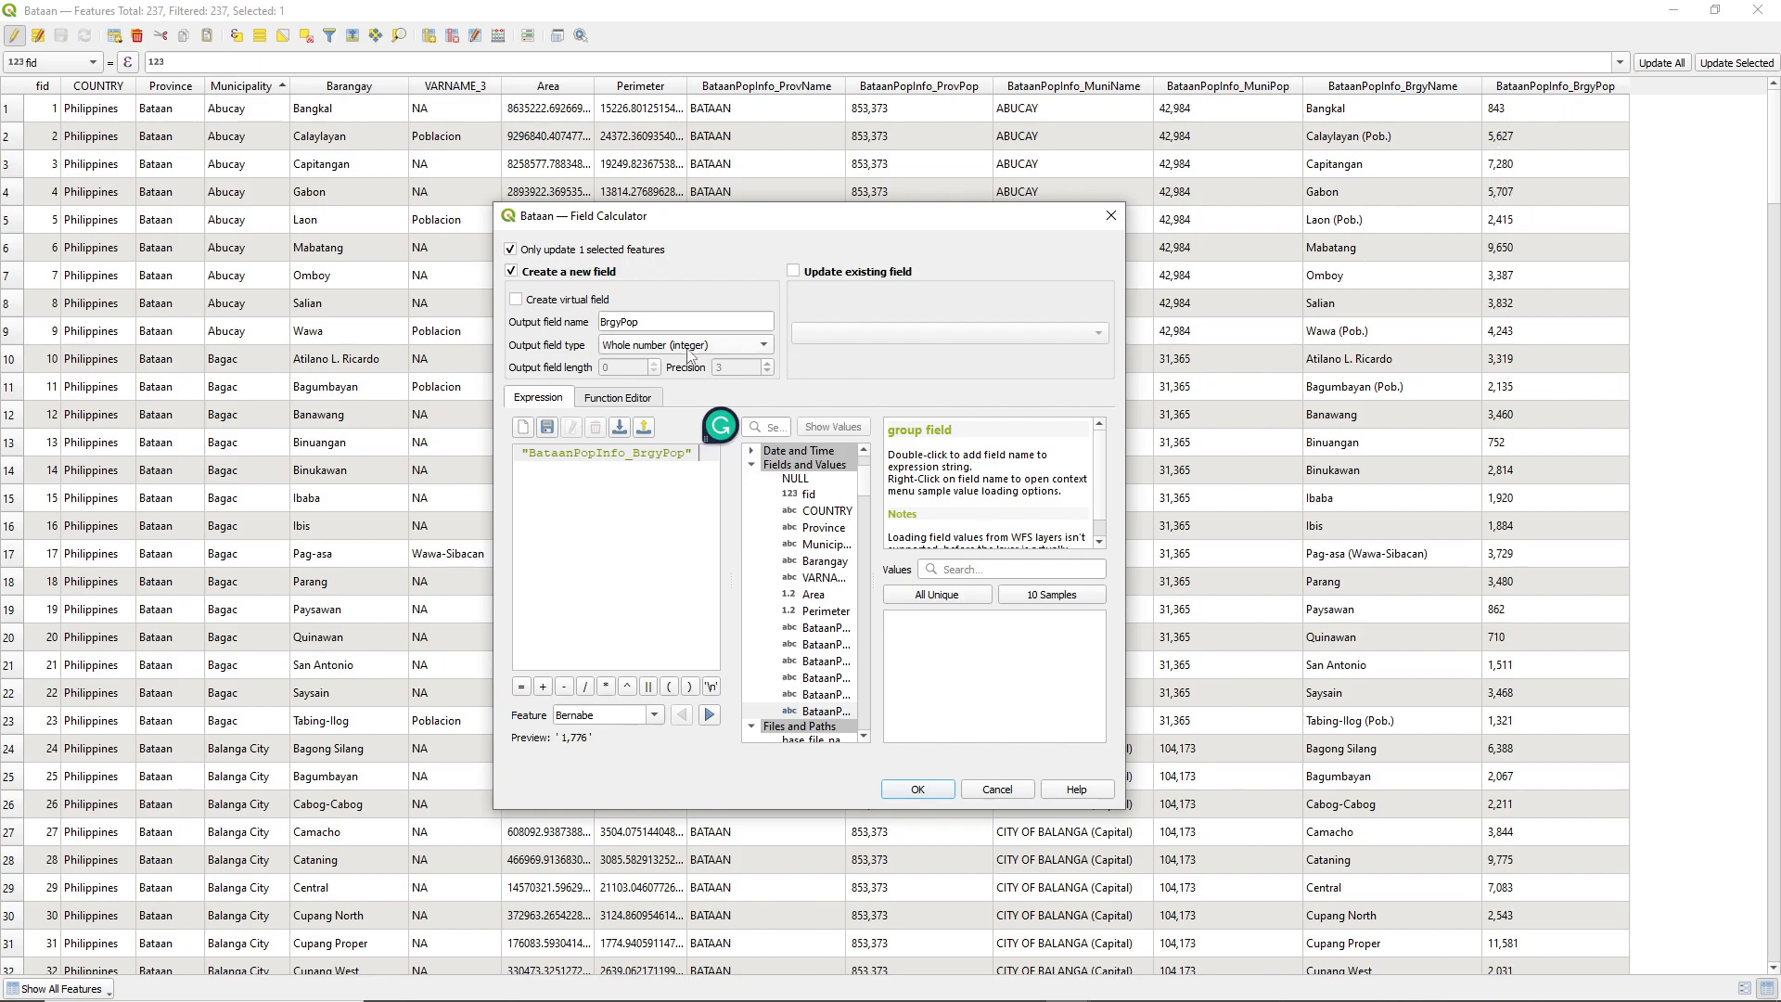
pyautogui.click(915, 789)
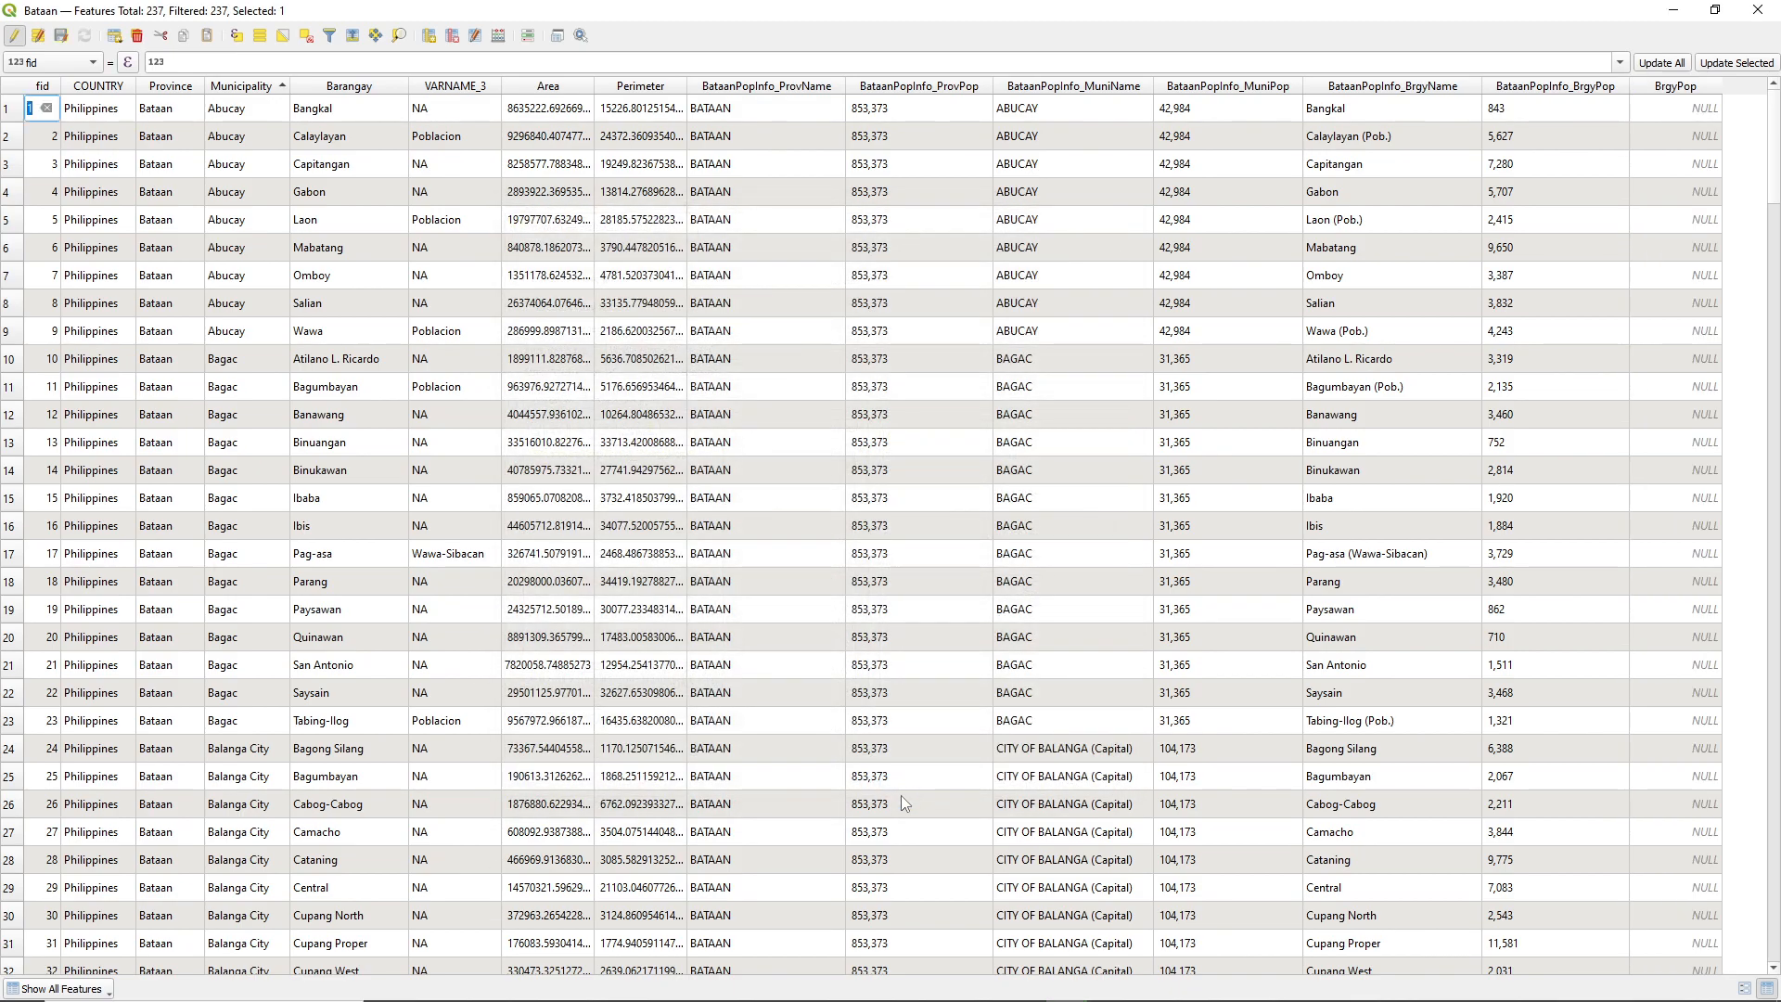
# - Check the new BrgyPop value in the Doña Francisca record and deselect all features
pyautogui.scroll(-3, 1456, 742)
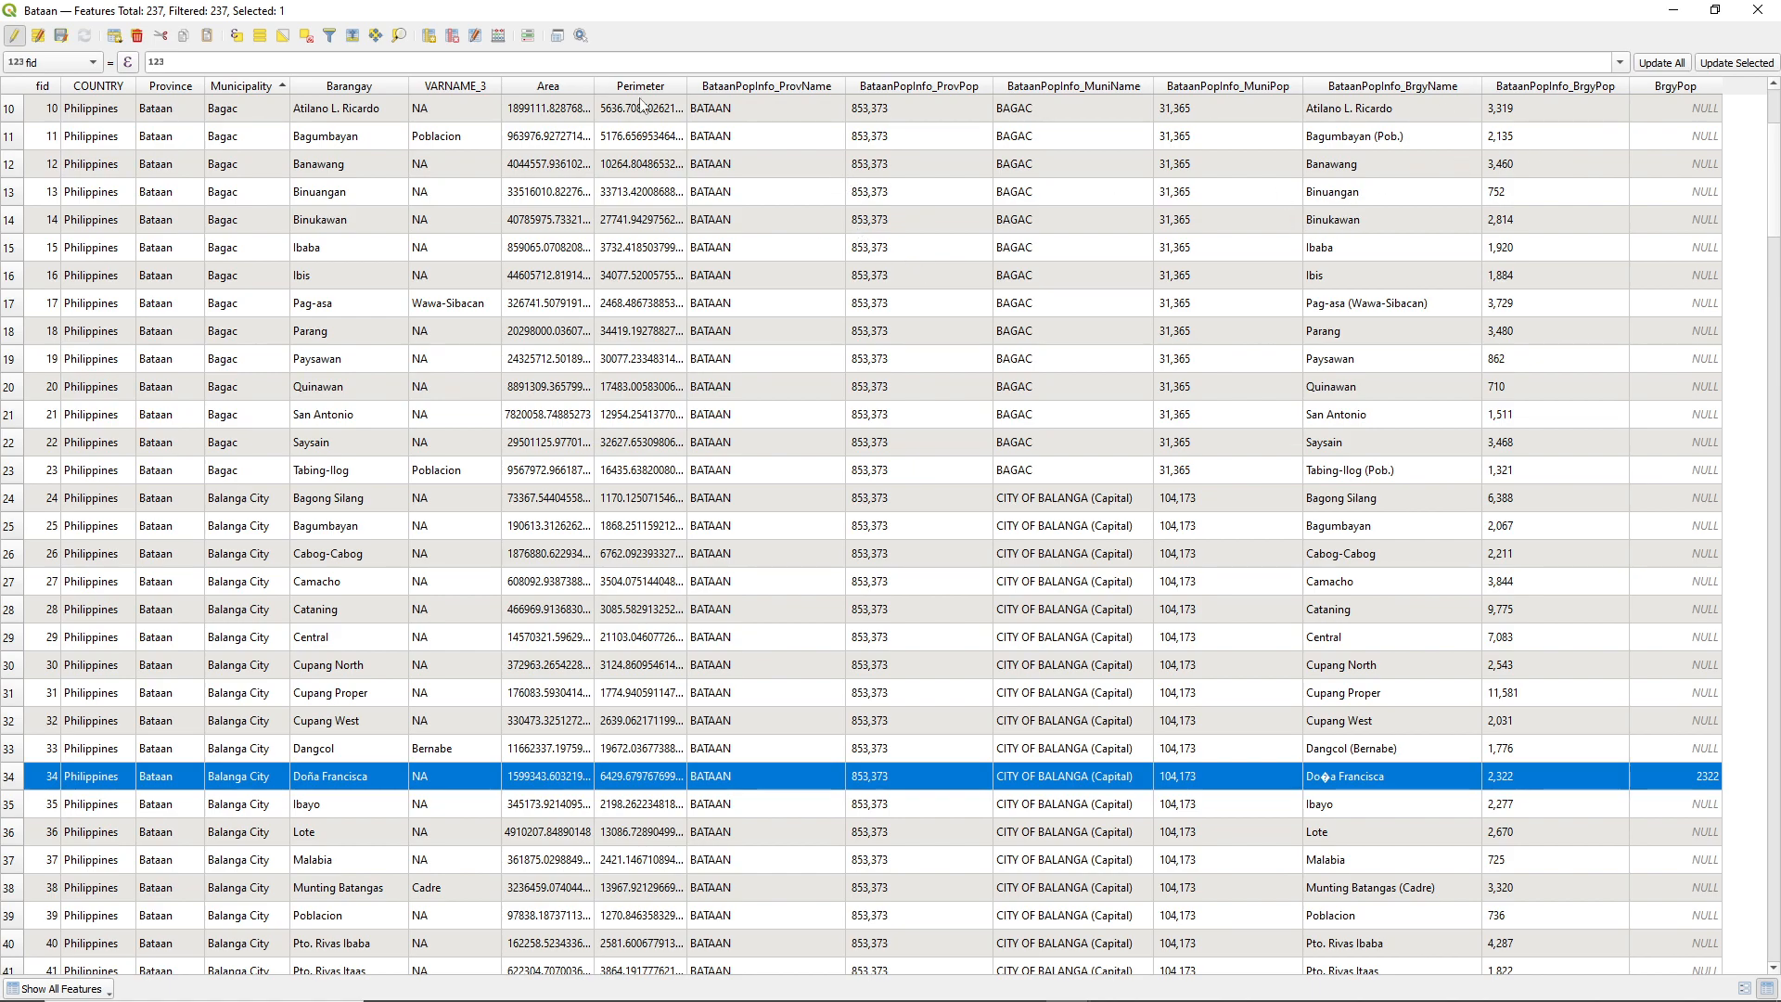
pyautogui.click(1406, 382)
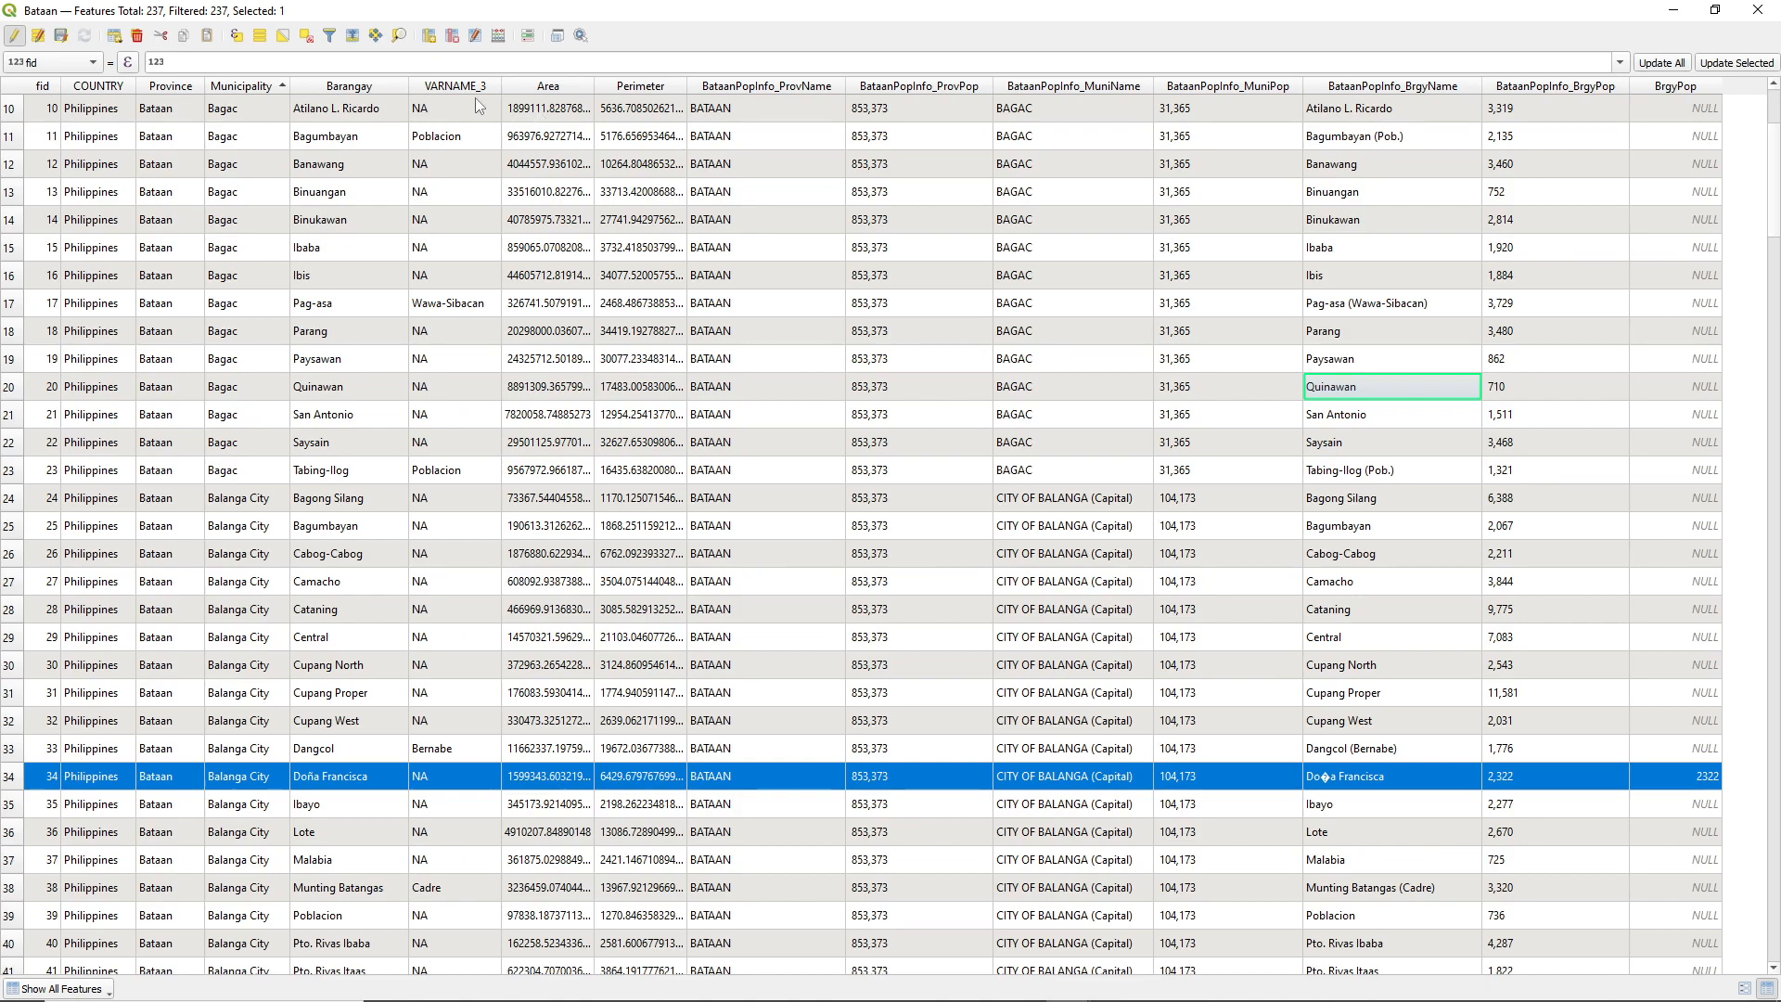
pyautogui.click(306, 35)
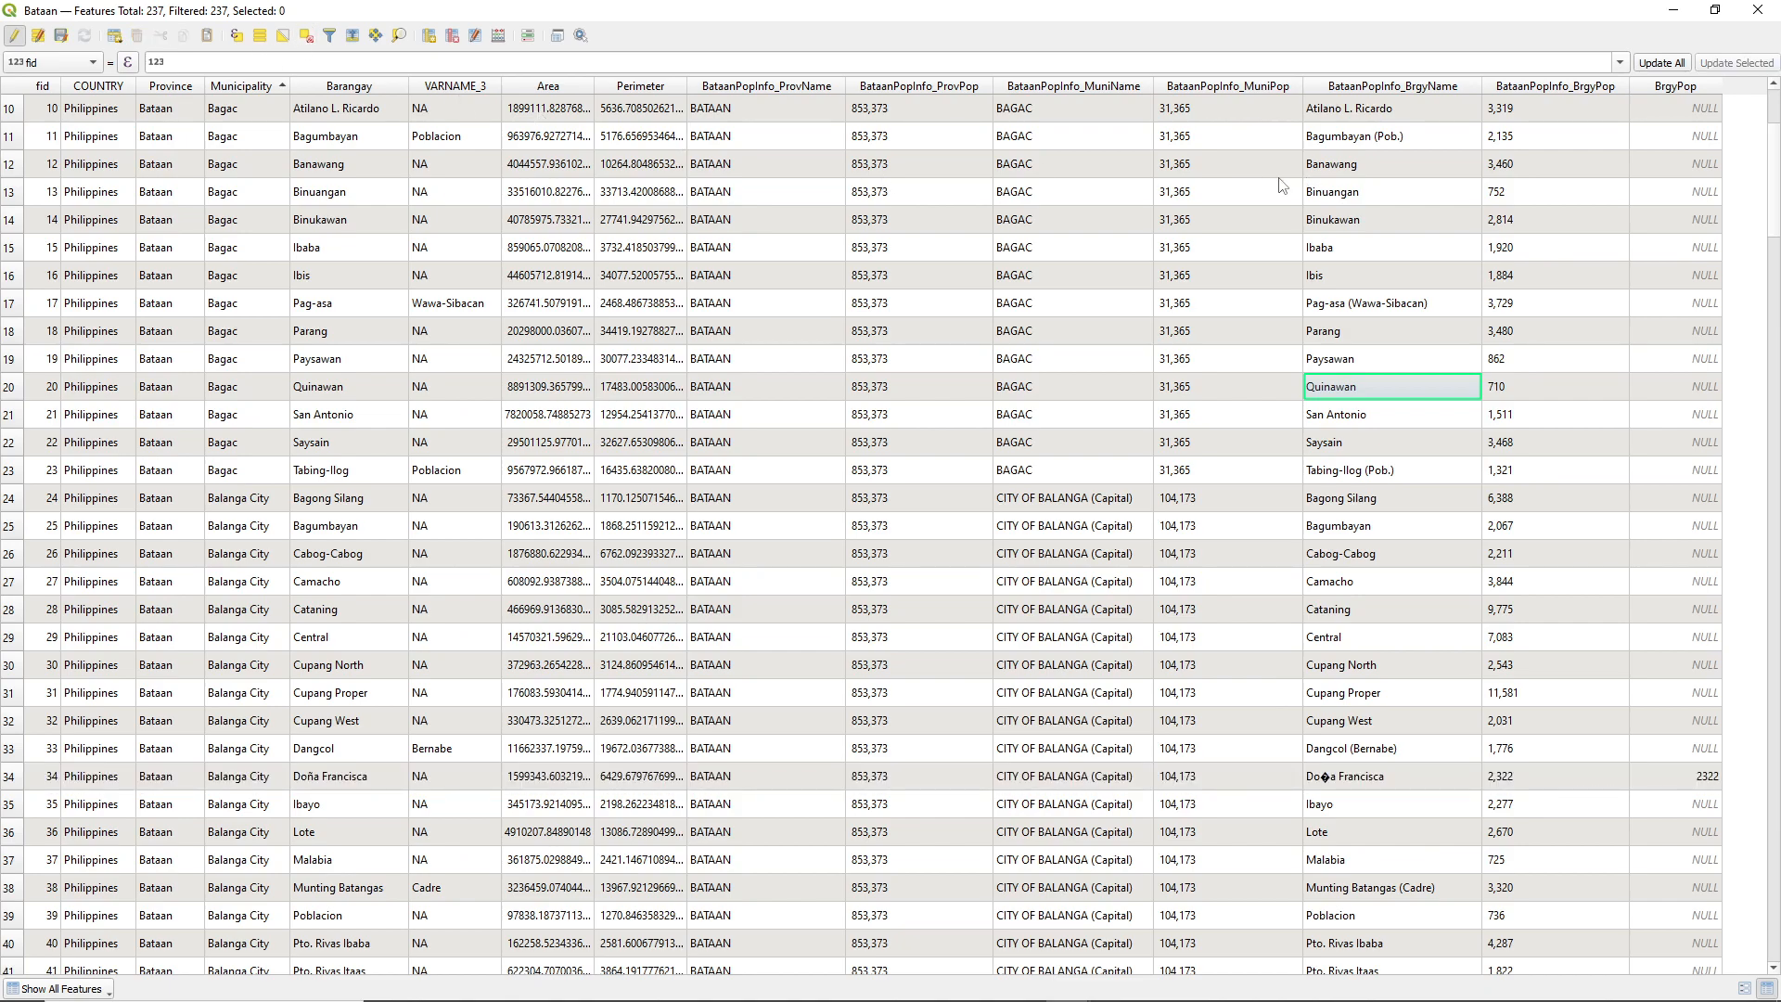
# - Set the Field Calculator to update the existing BrgyPop field for all features
pyautogui.click(498, 35)
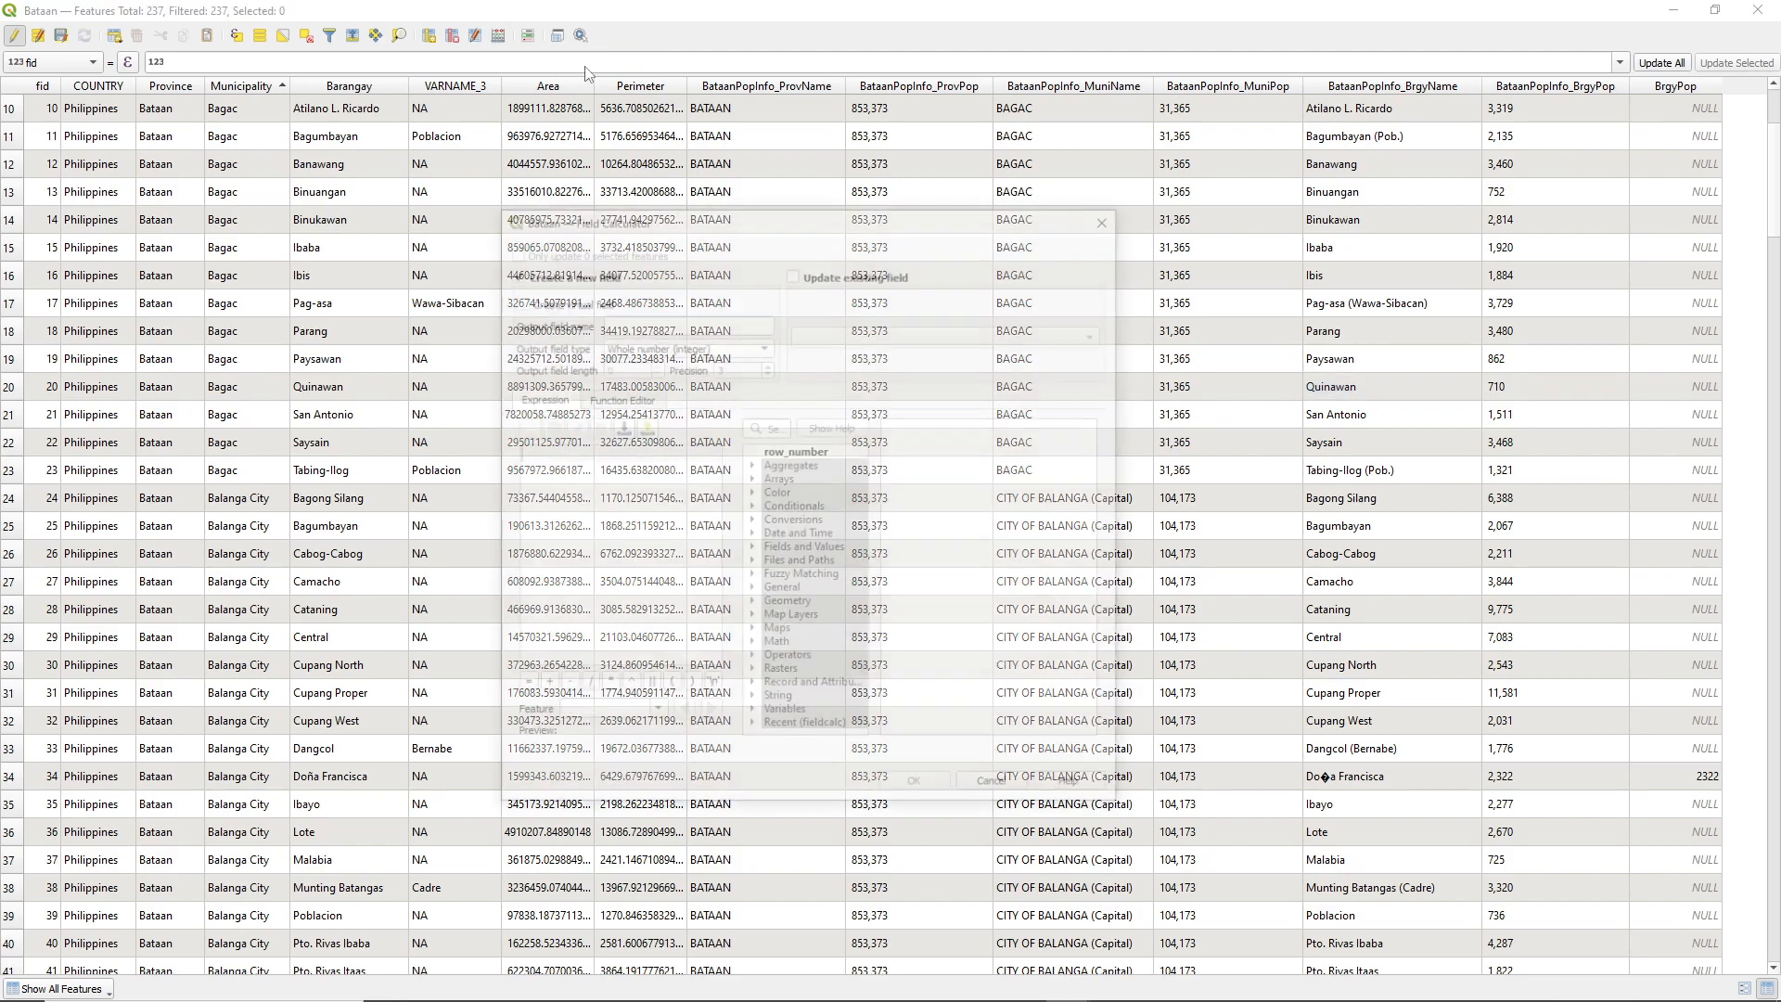
pyautogui.click(838, 276)
pyautogui.click(855, 336)
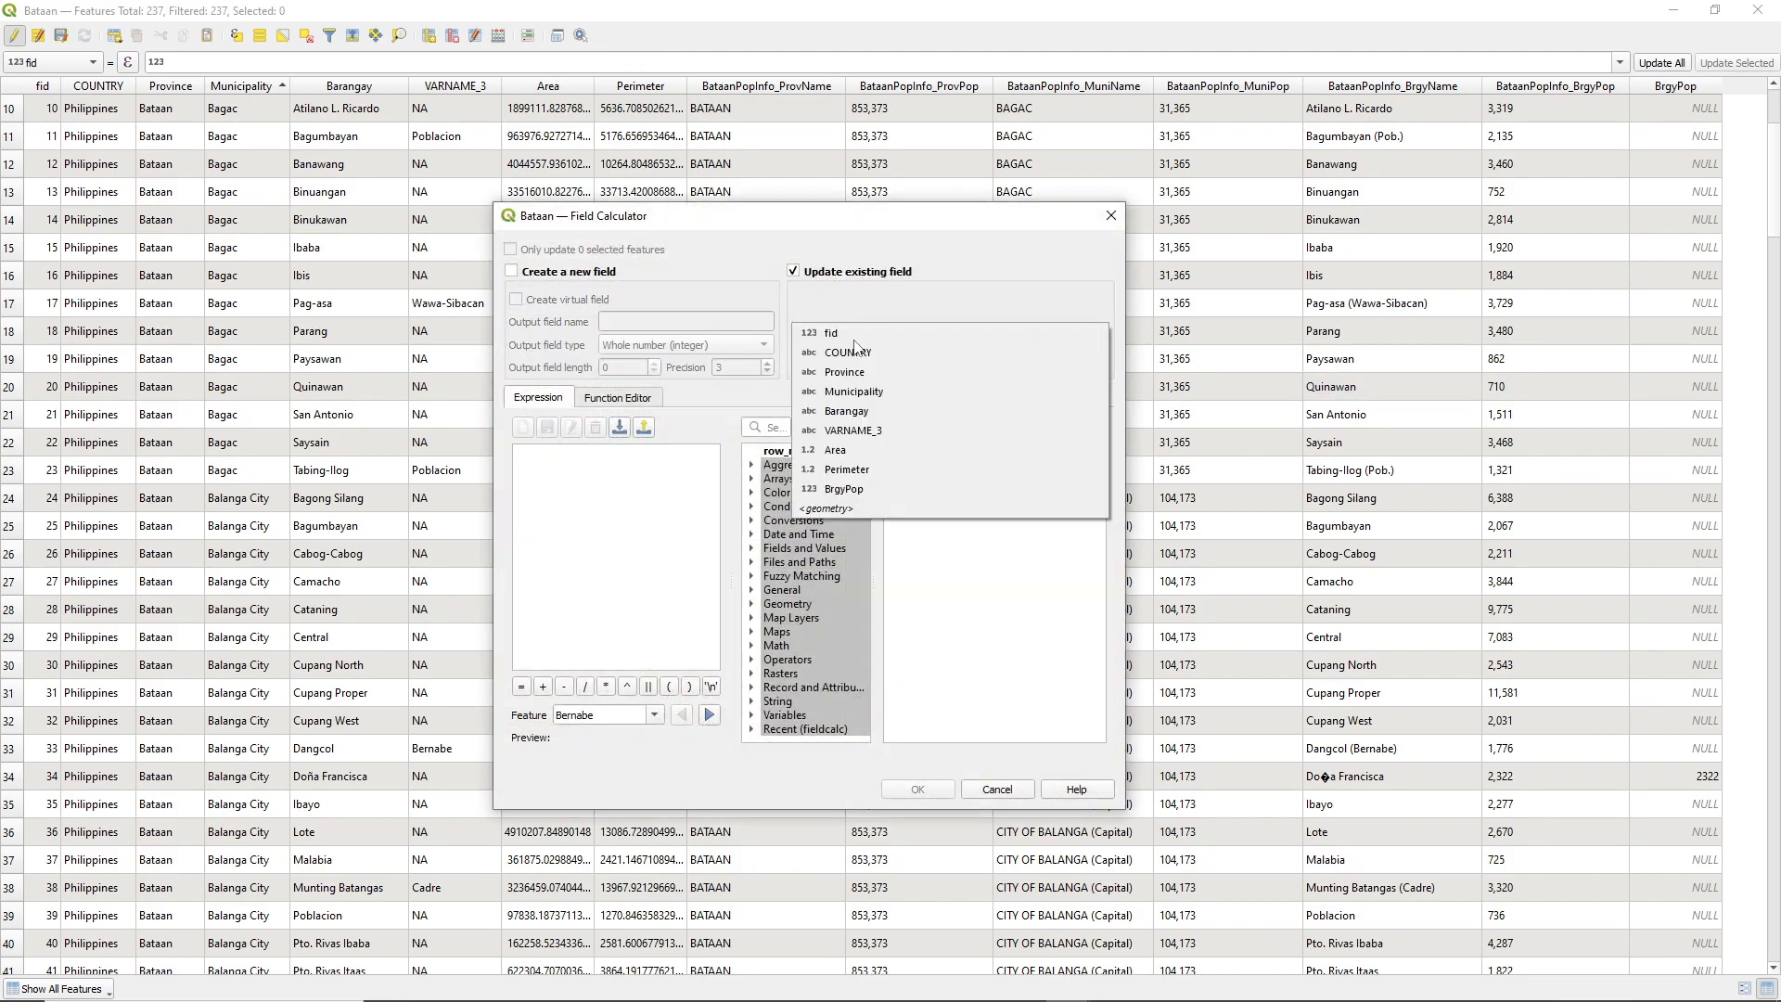
pyautogui.click(881, 489)
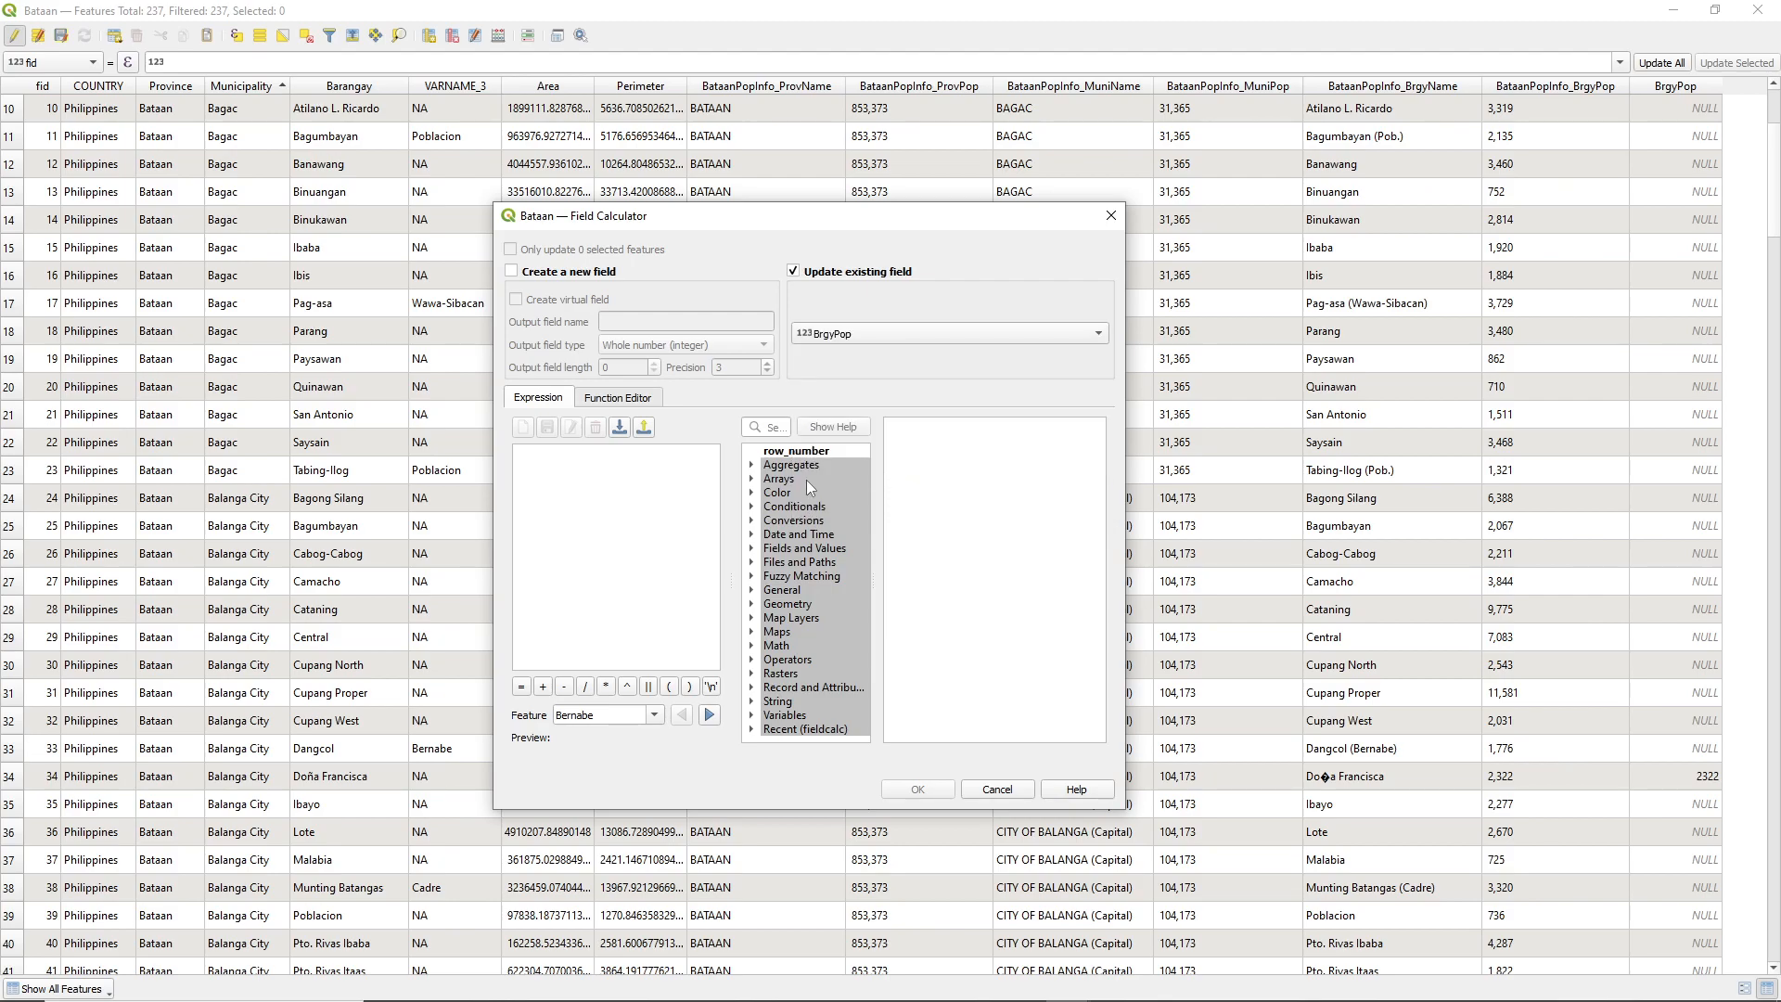
pyautogui.click(672, 470)
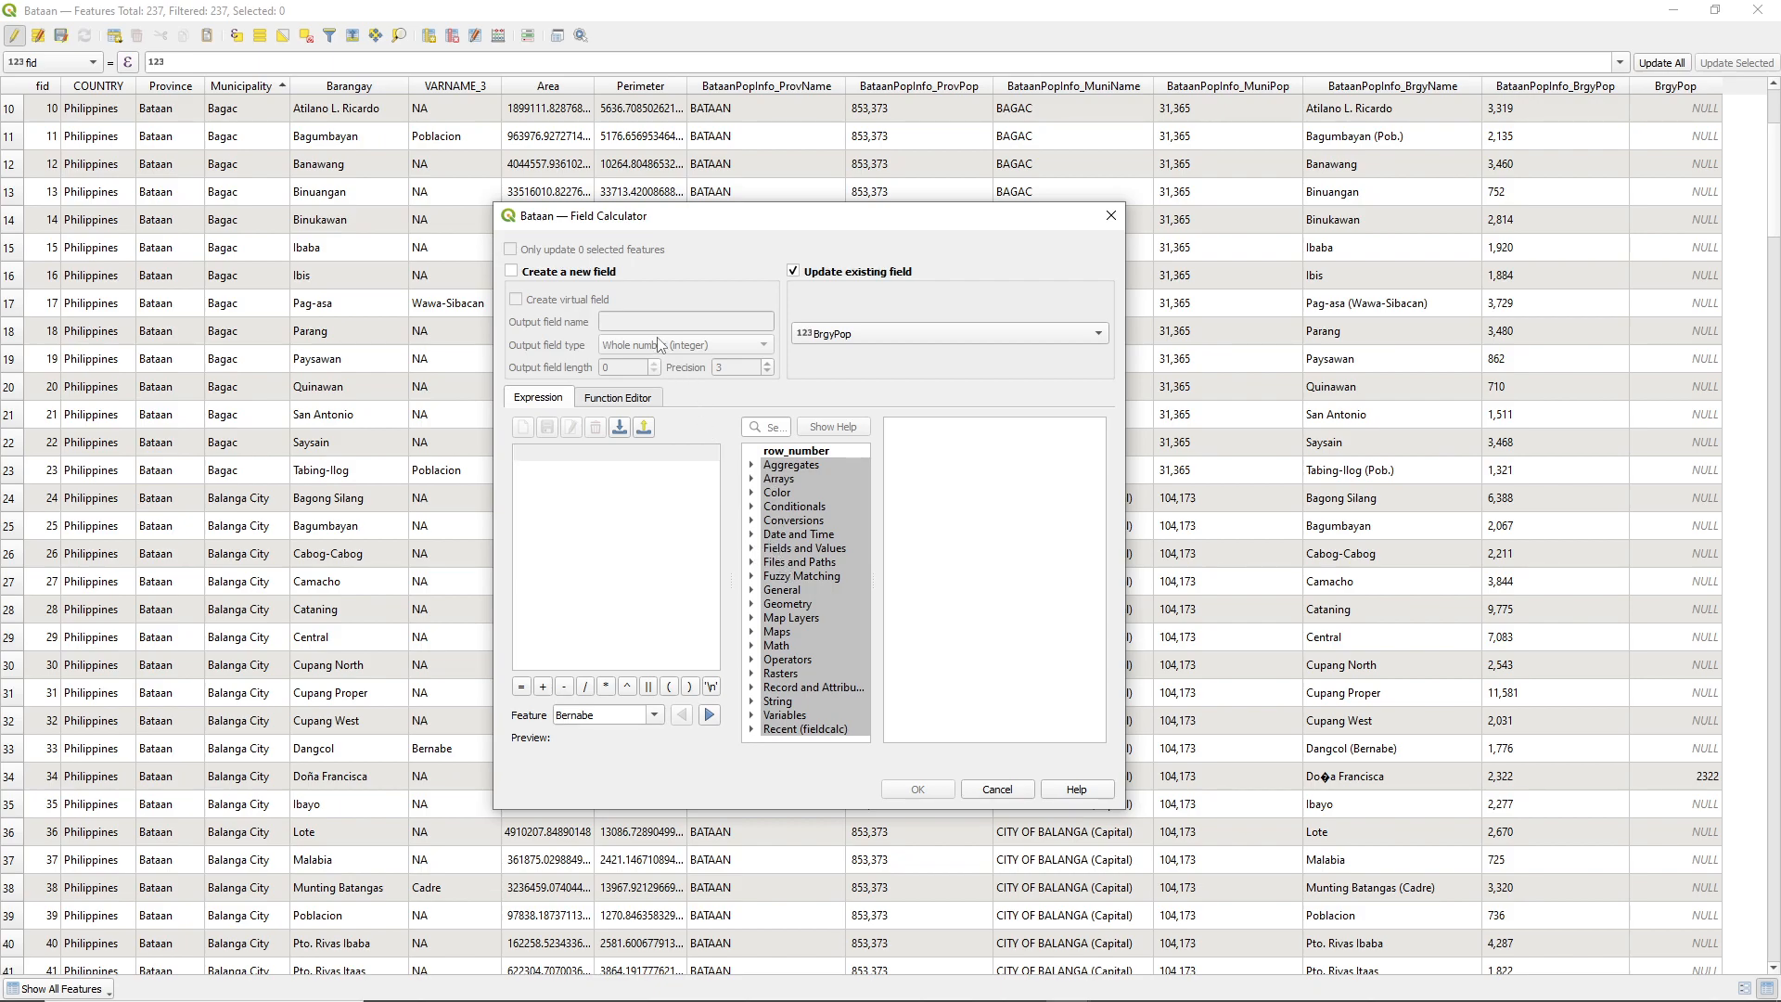
# - Use the joined "BataanPopInfo_BrgyPop" field as the update expression and run the calculation
pyautogui.click(754, 560)
pyautogui.click(751, 536)
pyautogui.click(751, 534)
pyautogui.click(751, 548)
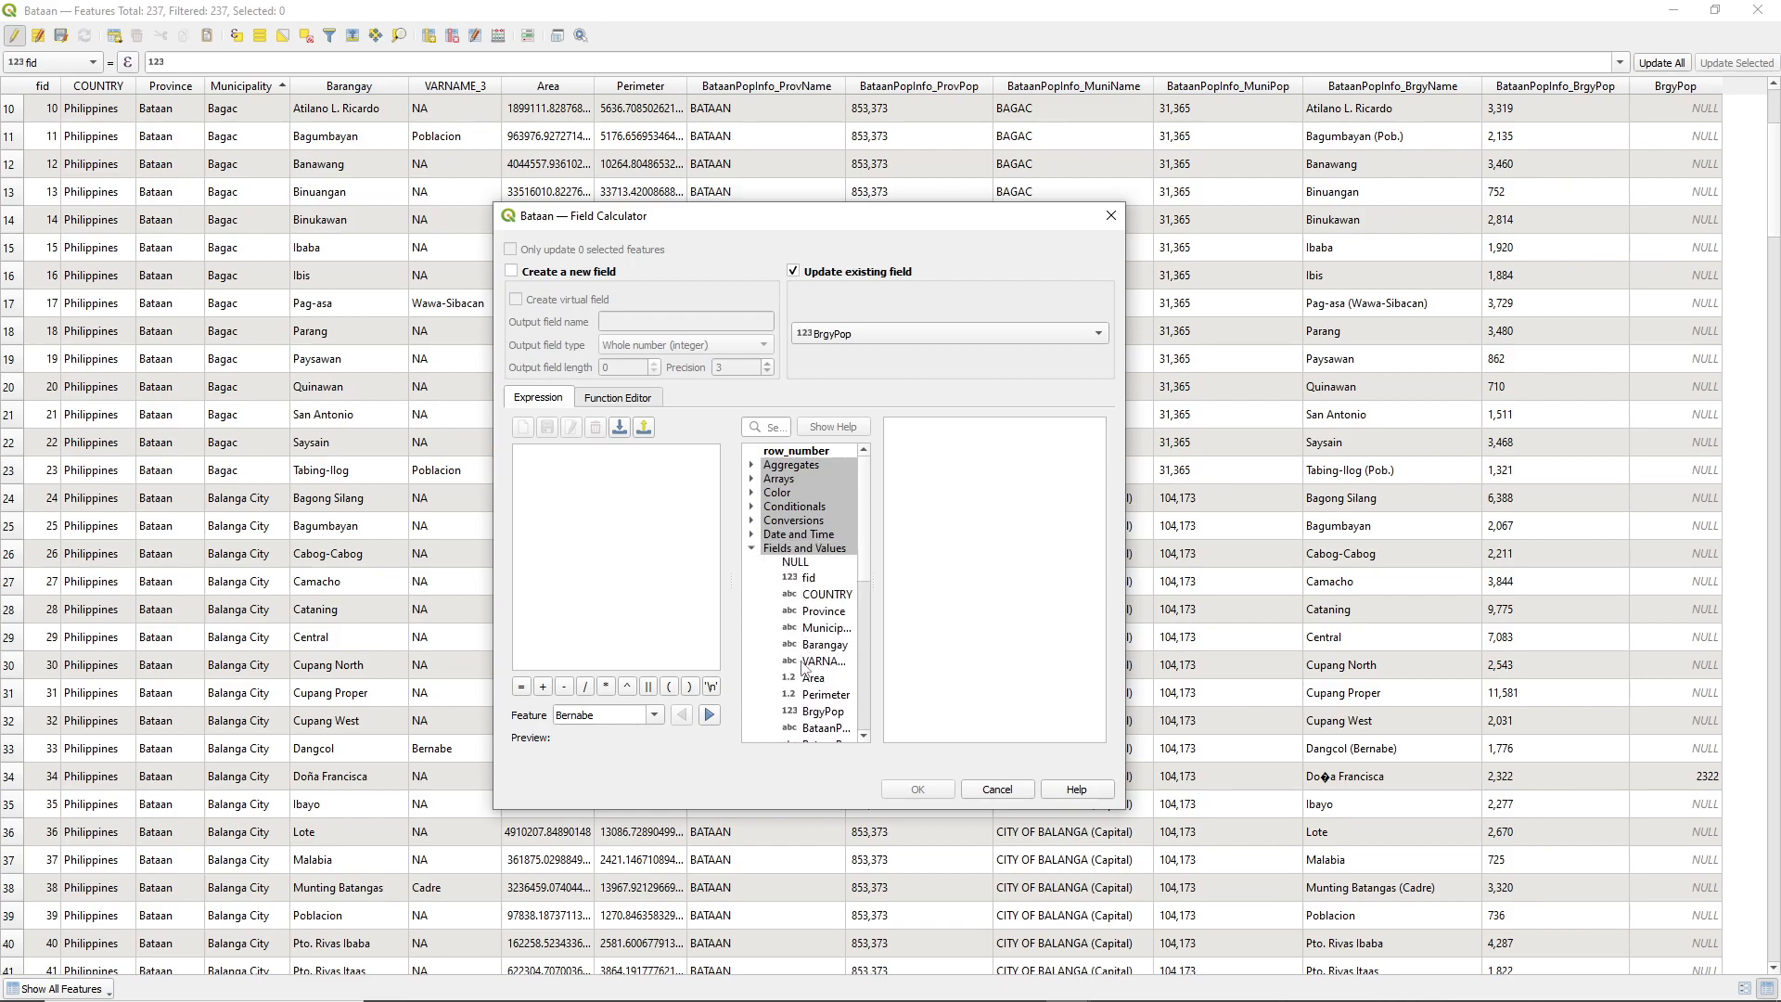
pyautogui.scroll(-2, 807, 669)
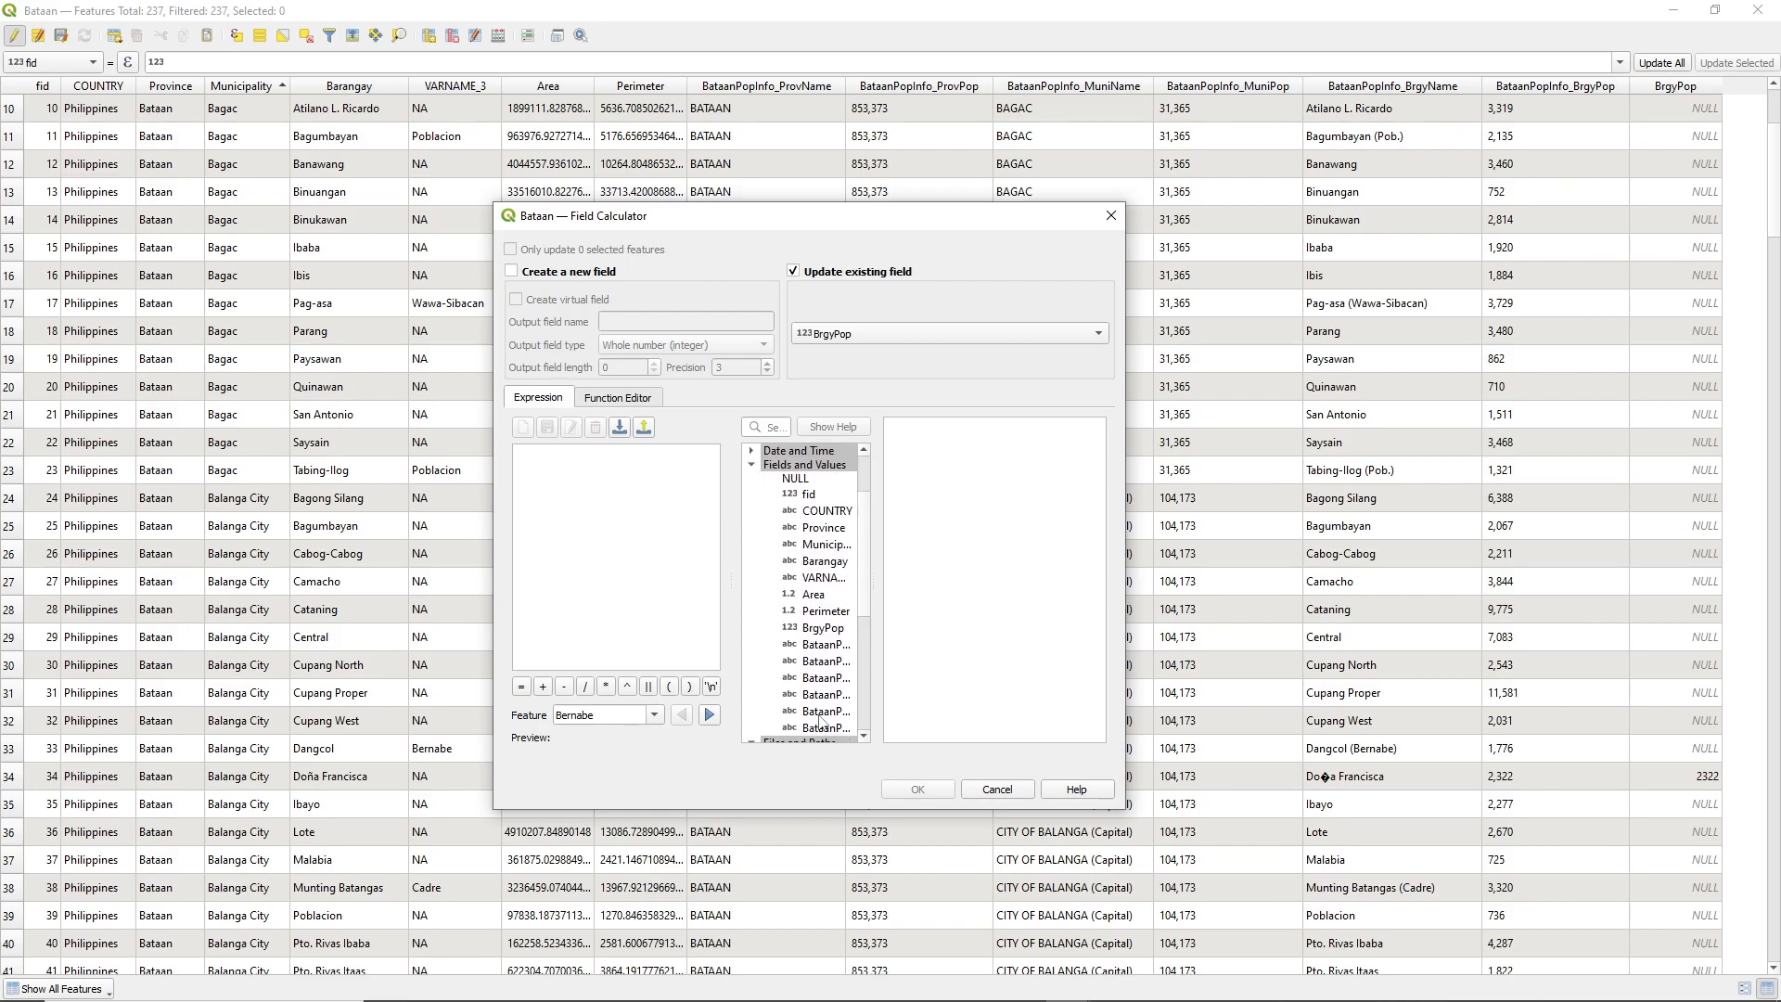
pyautogui.doubleClick(819, 713)
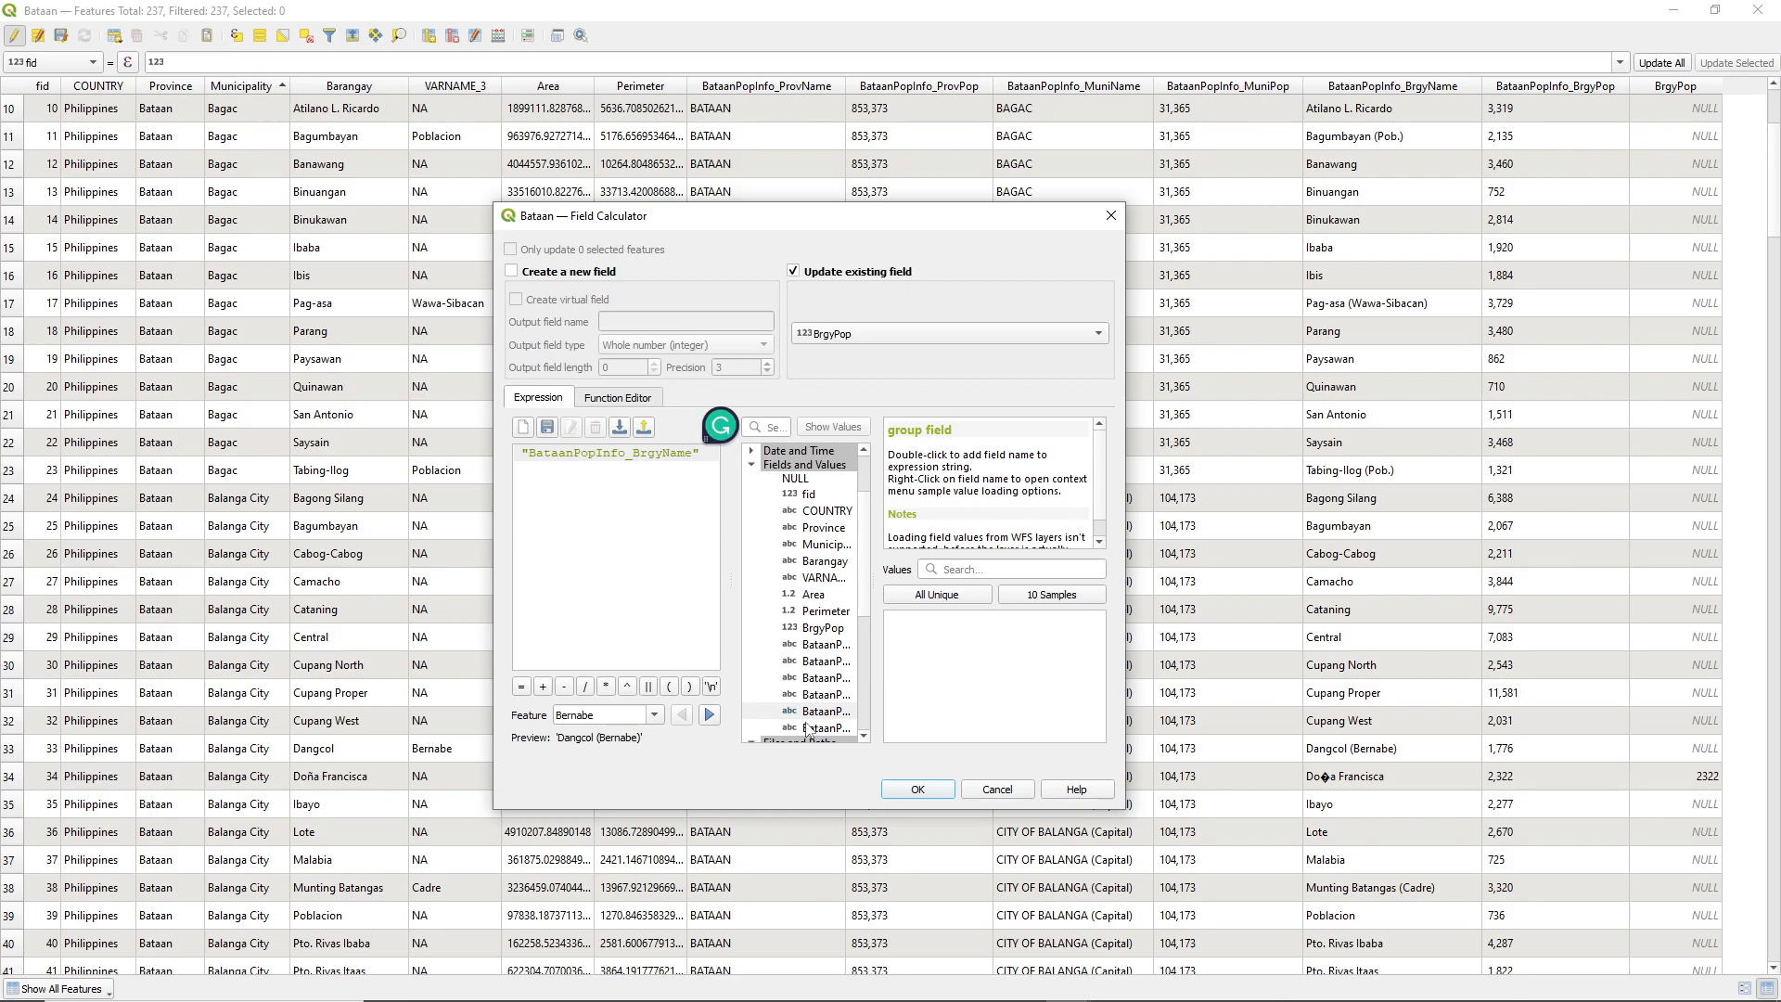
pyautogui.doubleClick(808, 728)
pyautogui.hotkey('ctrl', 'a')
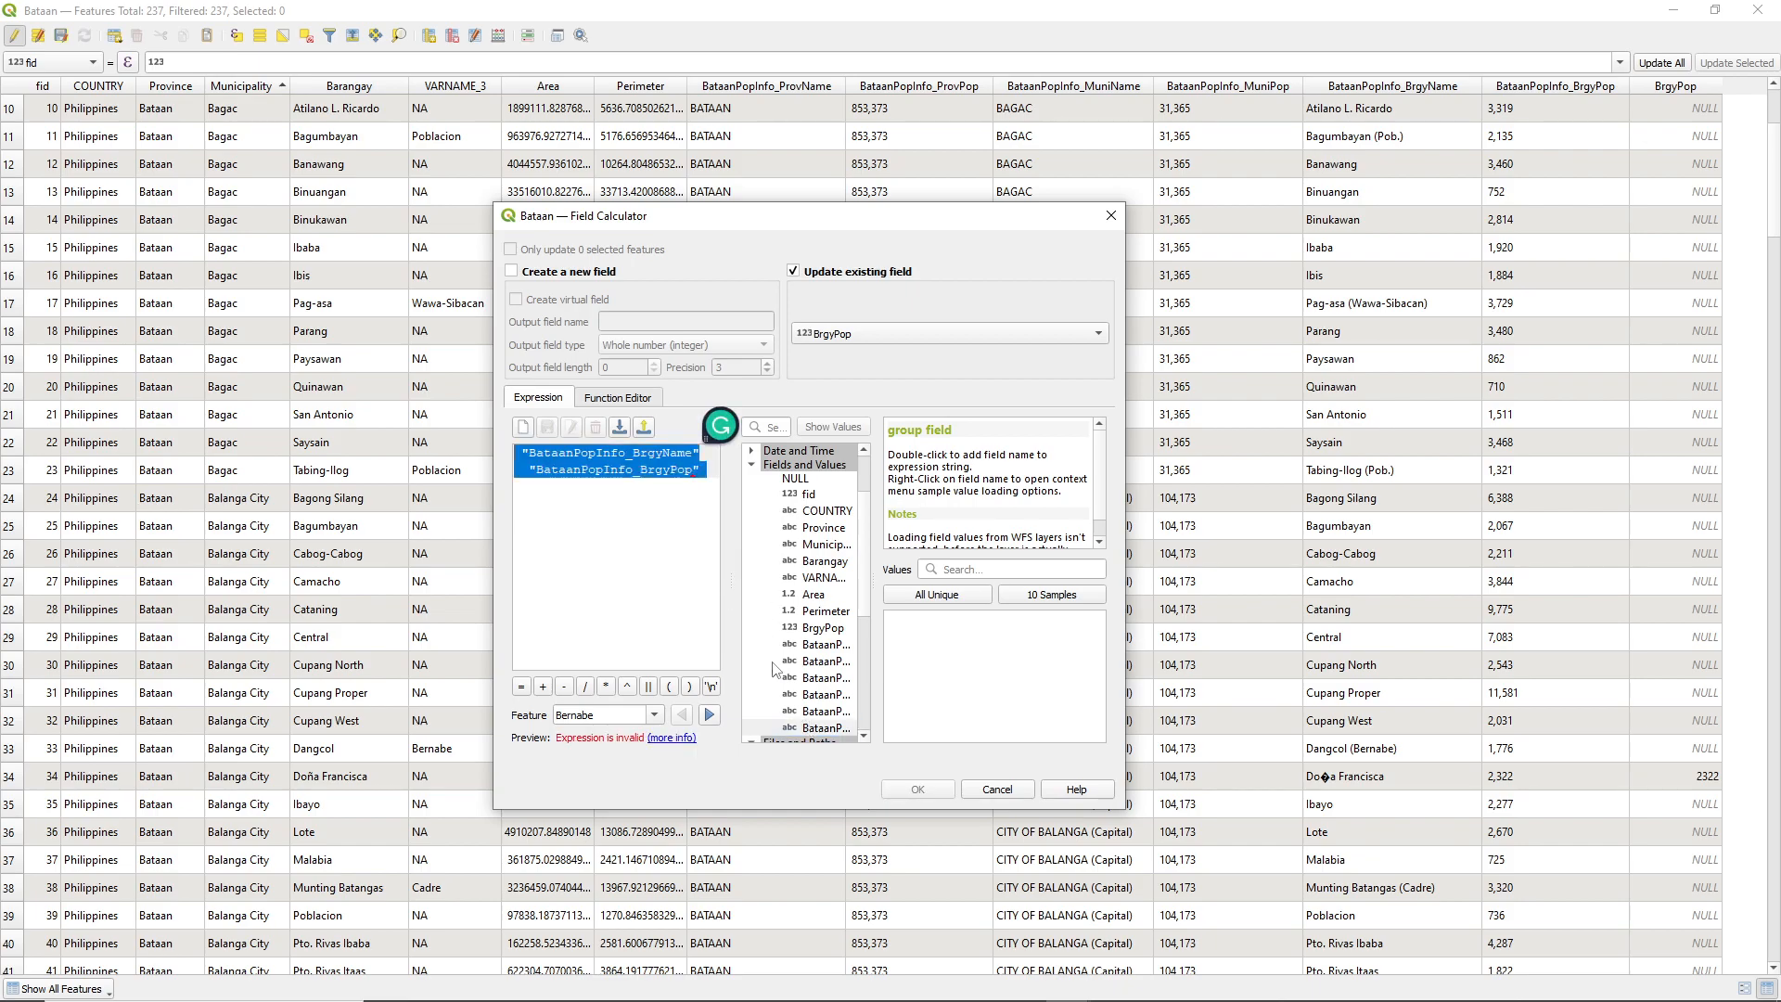
pyautogui.doubleClick(828, 728)
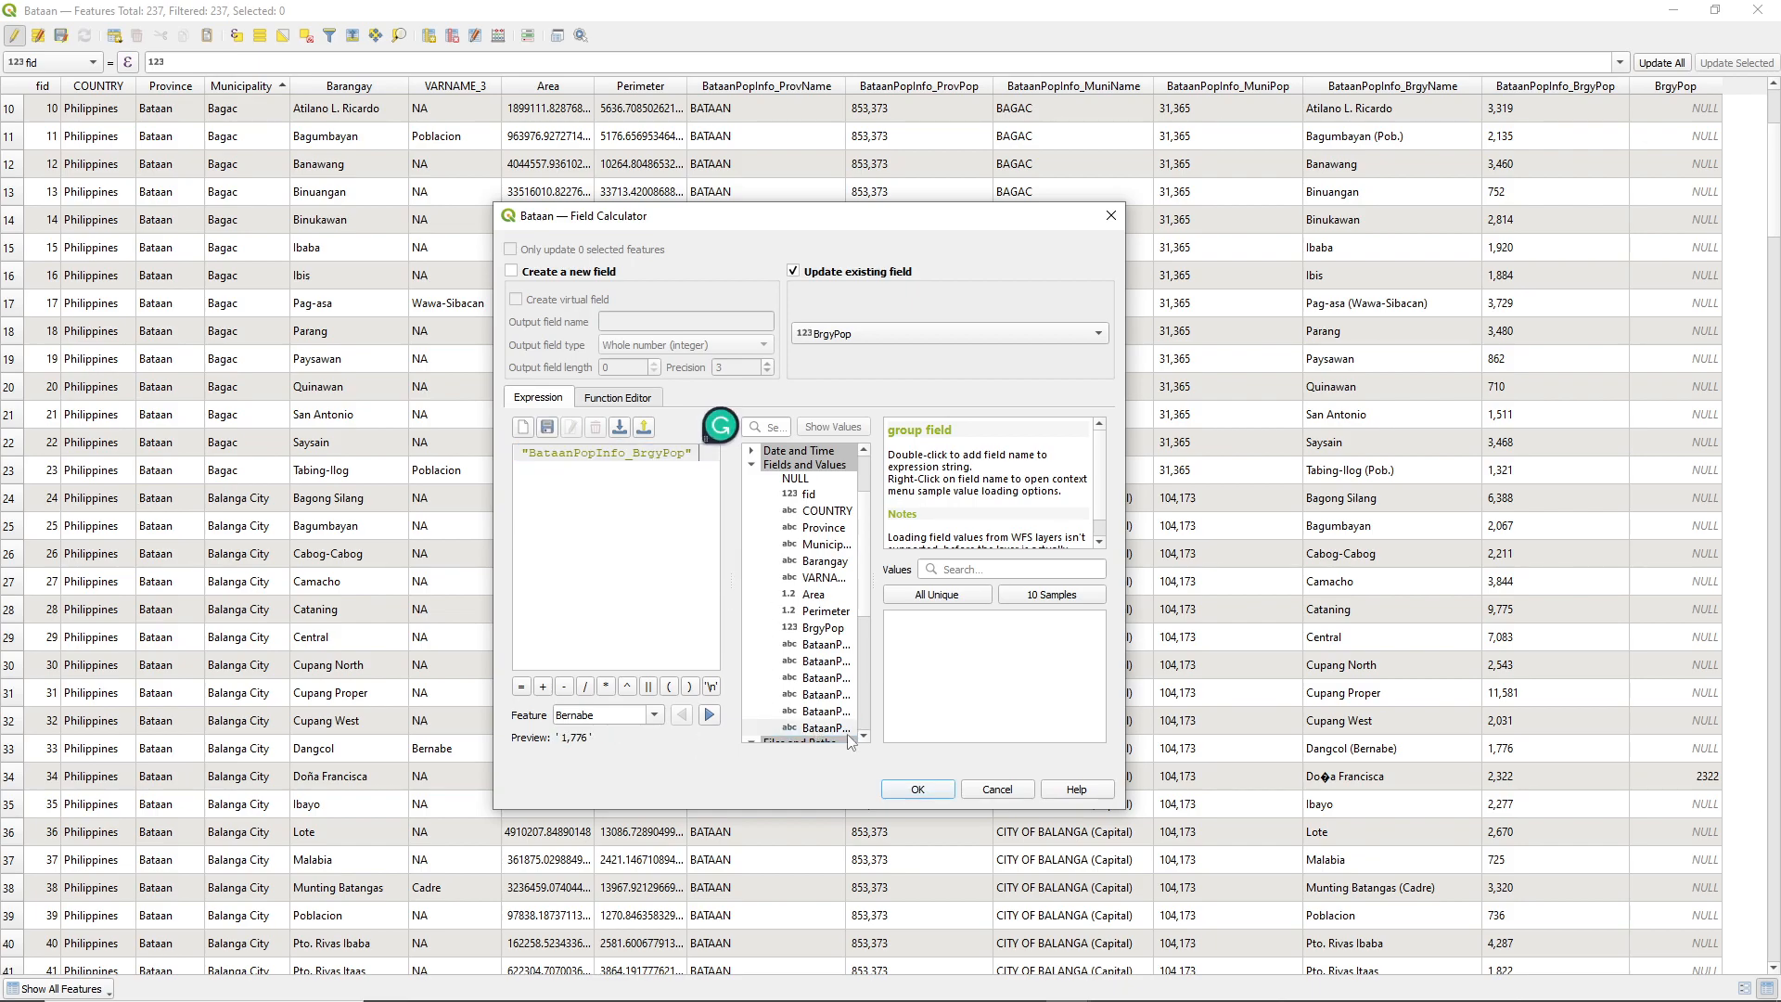
pyautogui.click(932, 790)
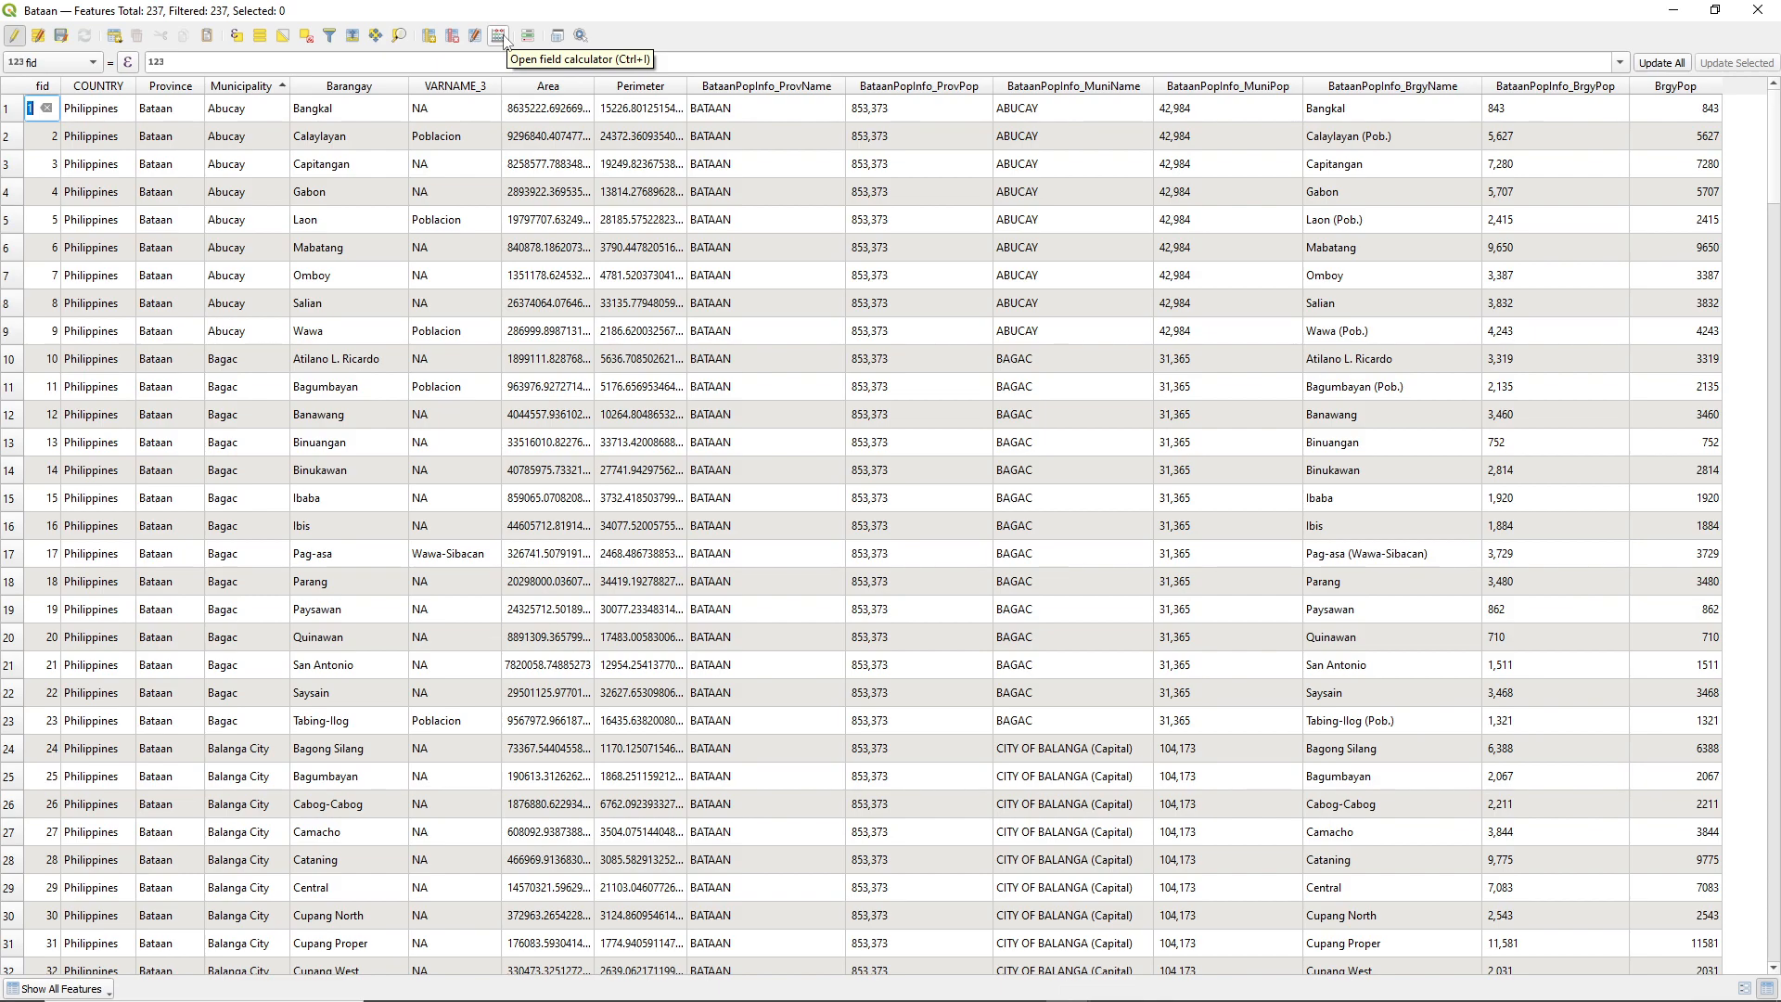
# - Set up a new decimal number (real) field named Brgy_PopDen in the Field Calculator and expand the list of layer fields and values
pyautogui.click(503, 38)
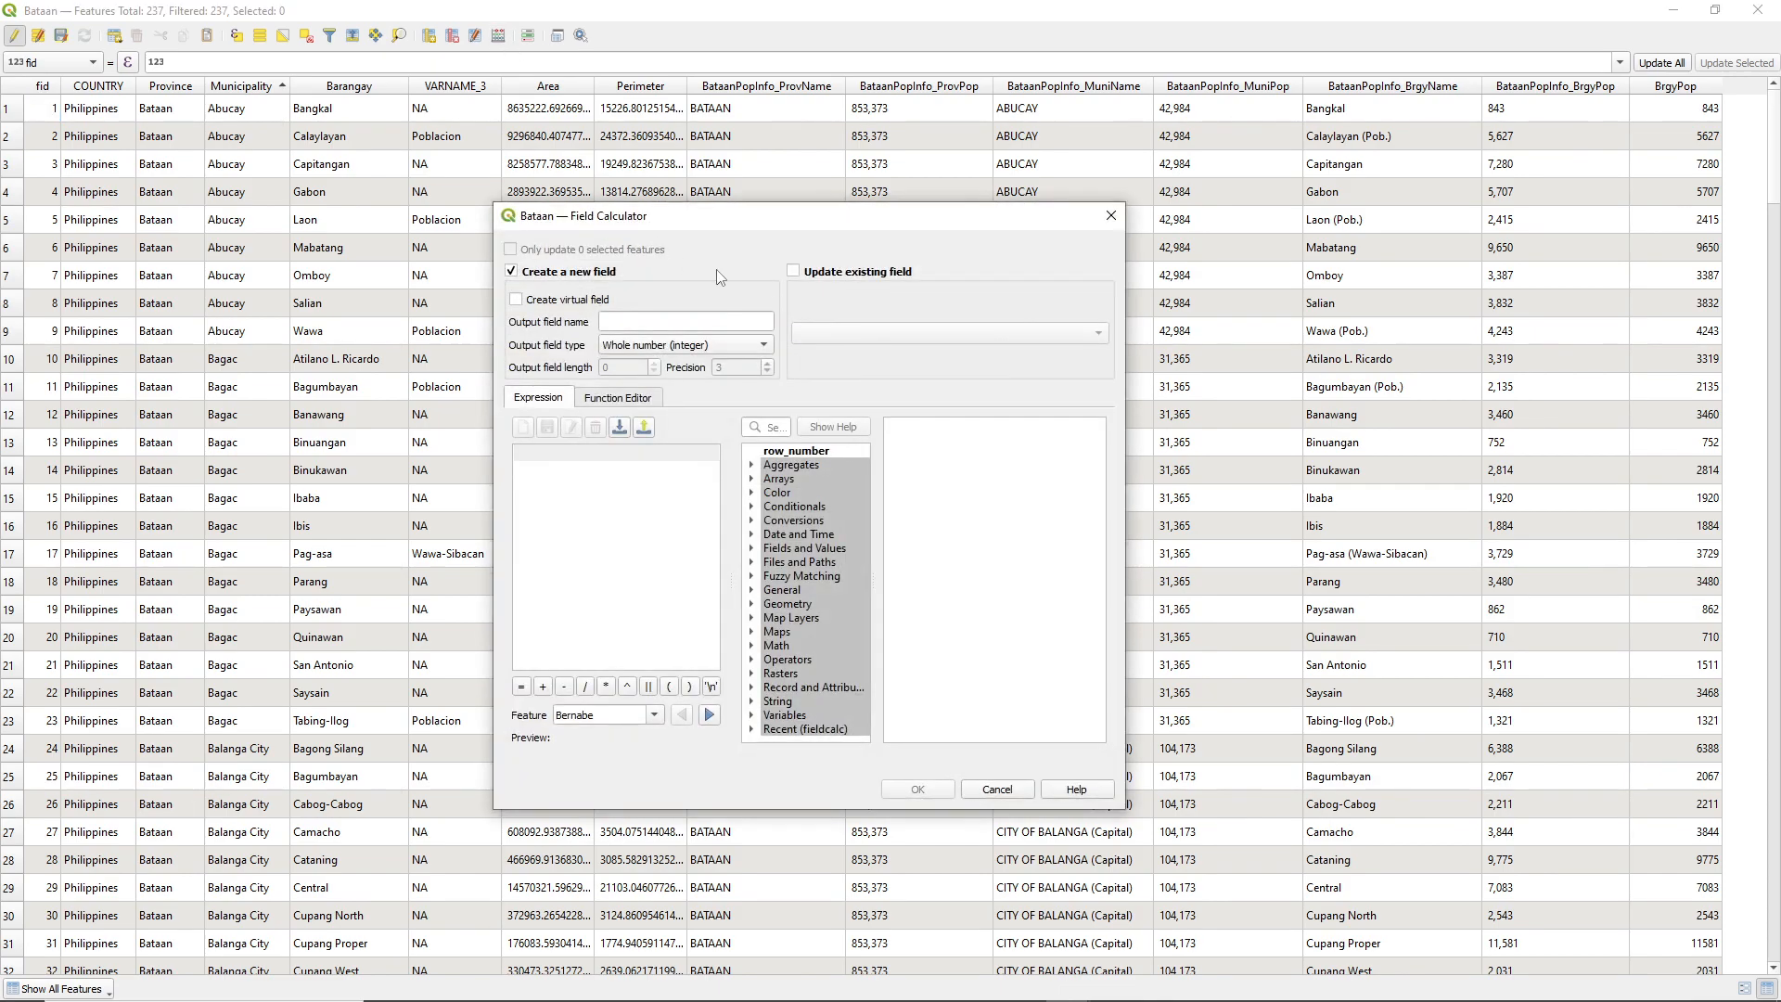
pyautogui.click(608, 321)
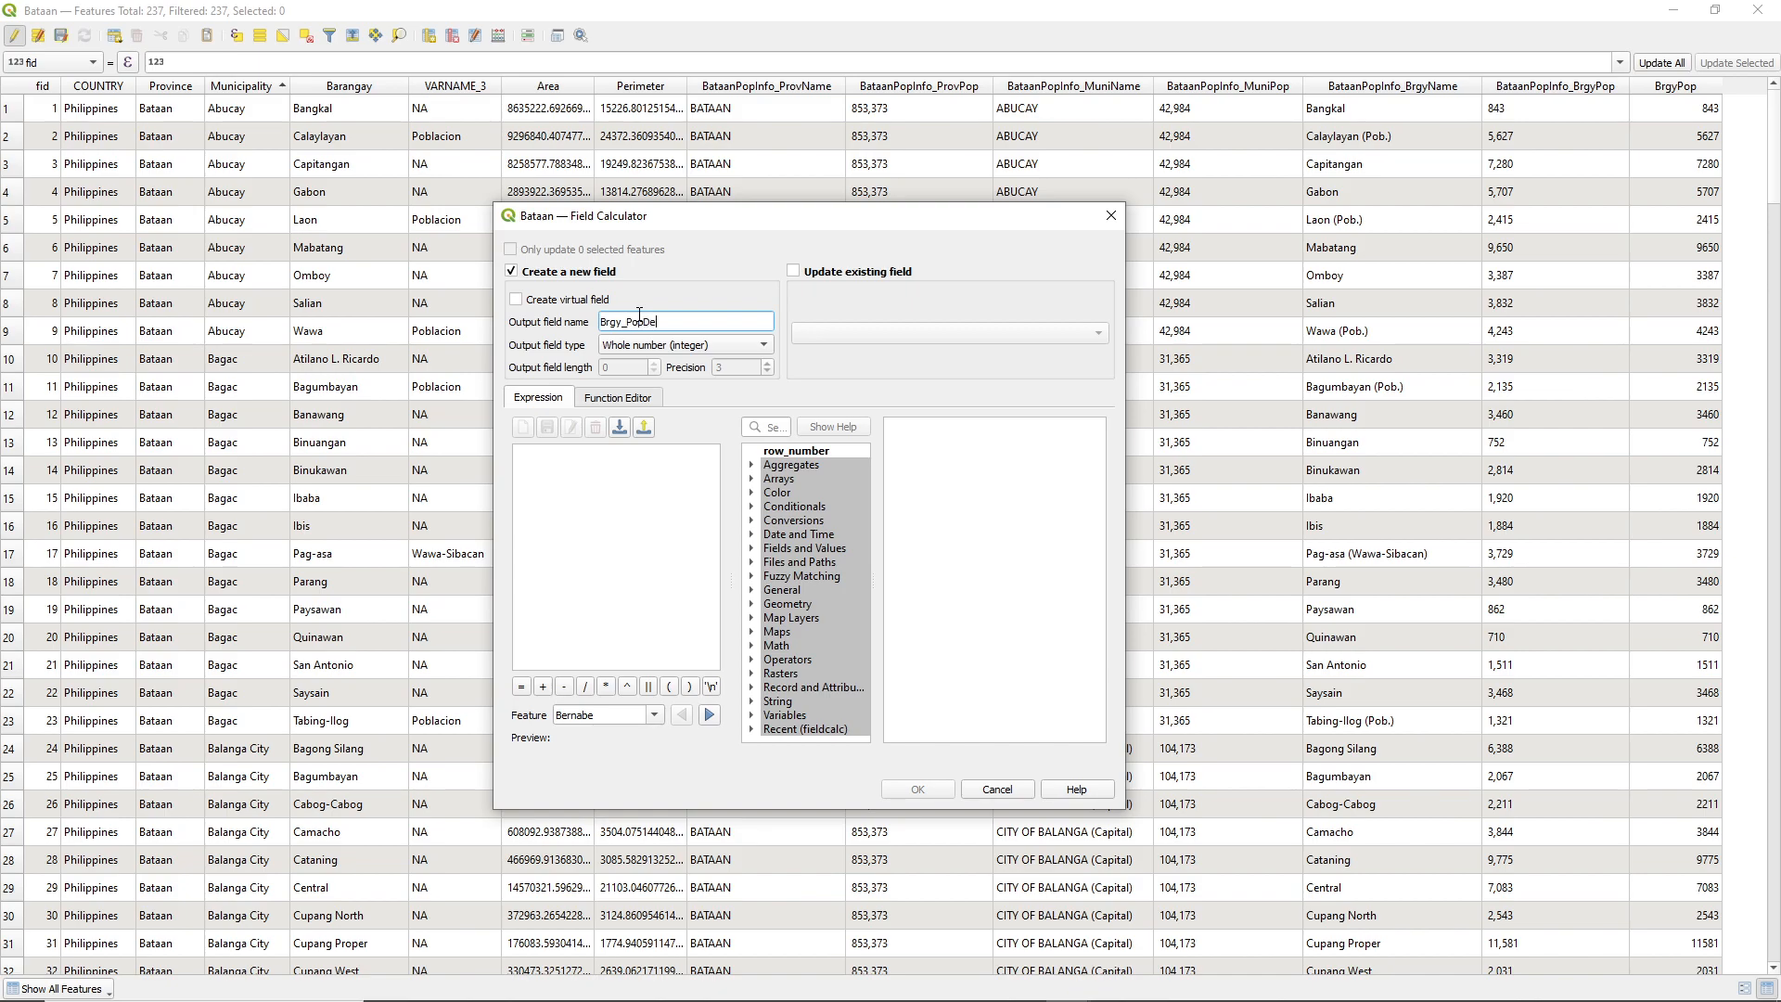
pyautogui.click(653, 349)
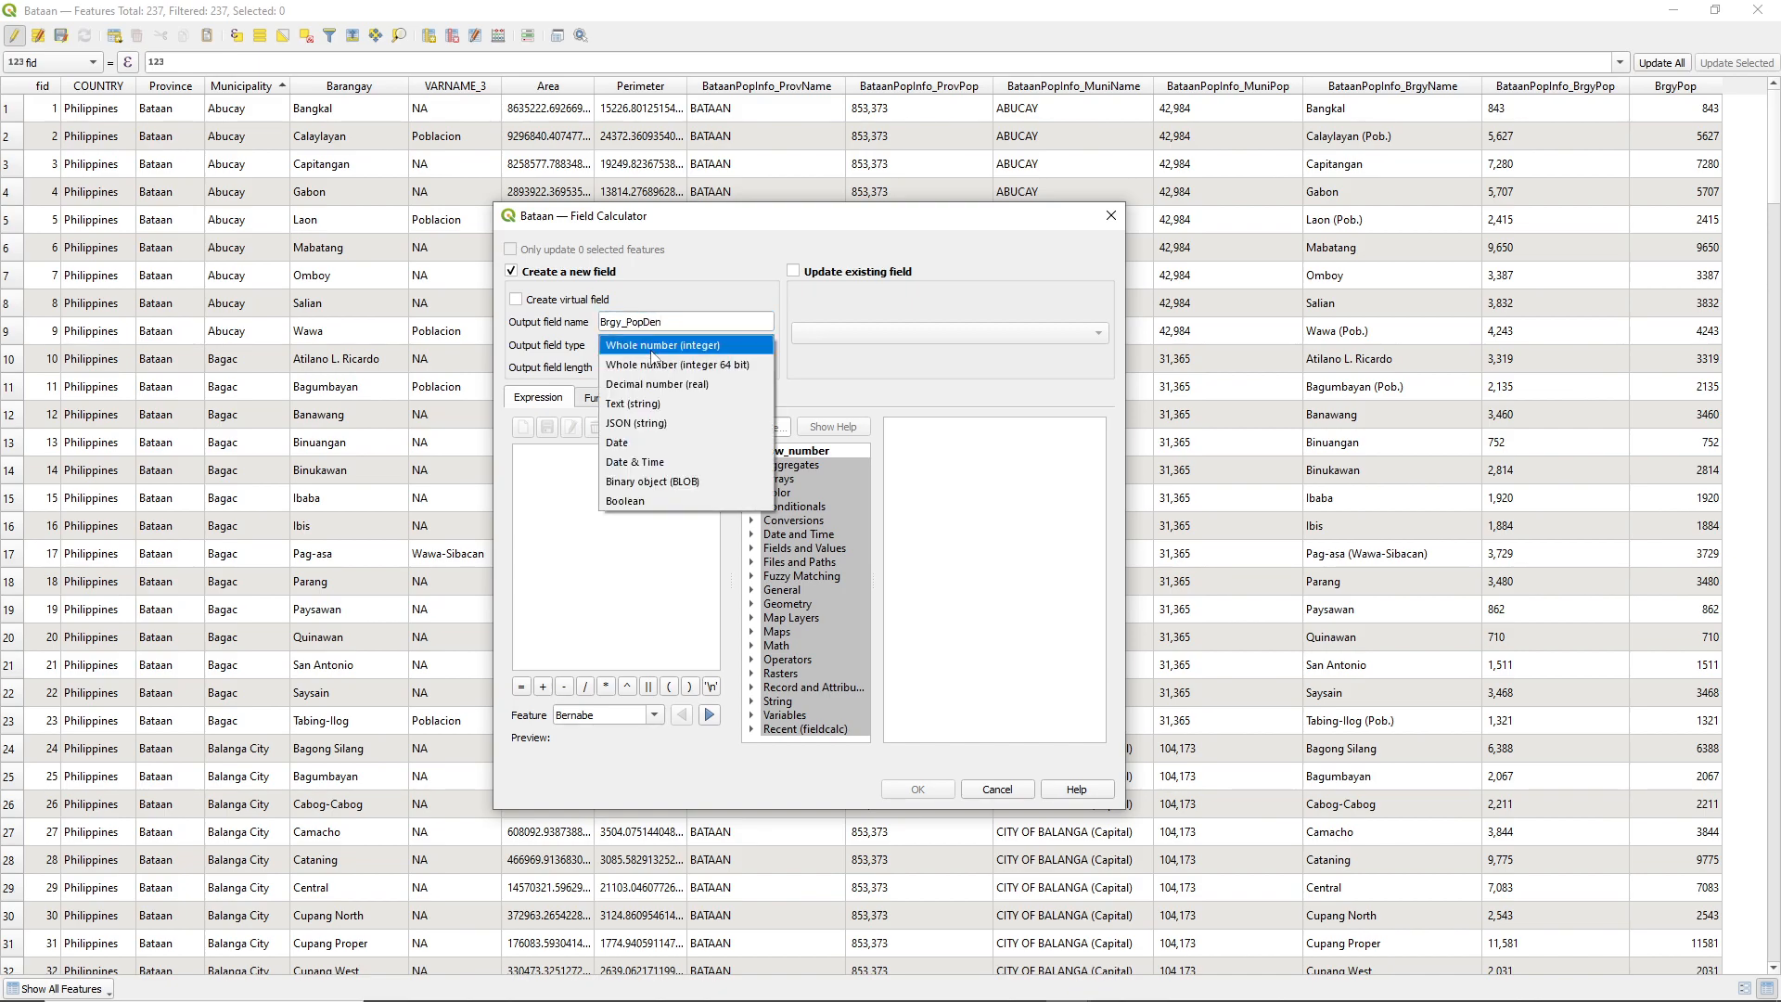
pyautogui.click(653, 387)
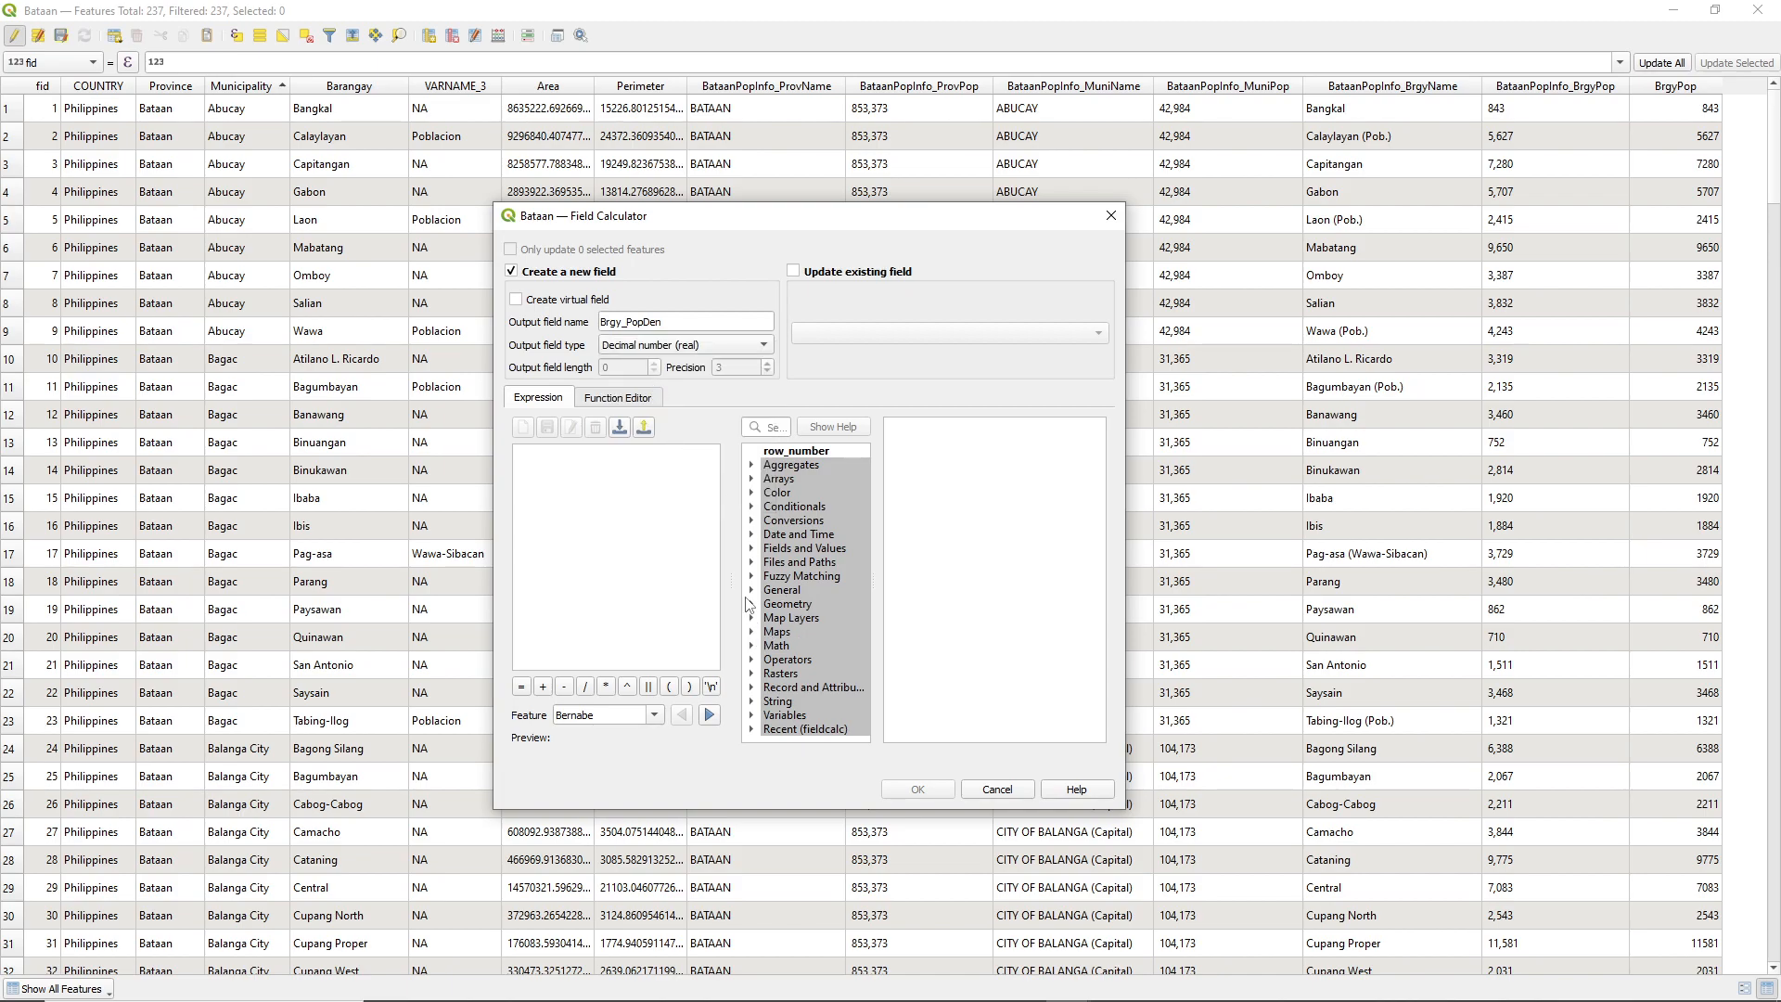
pyautogui.click(752, 549)
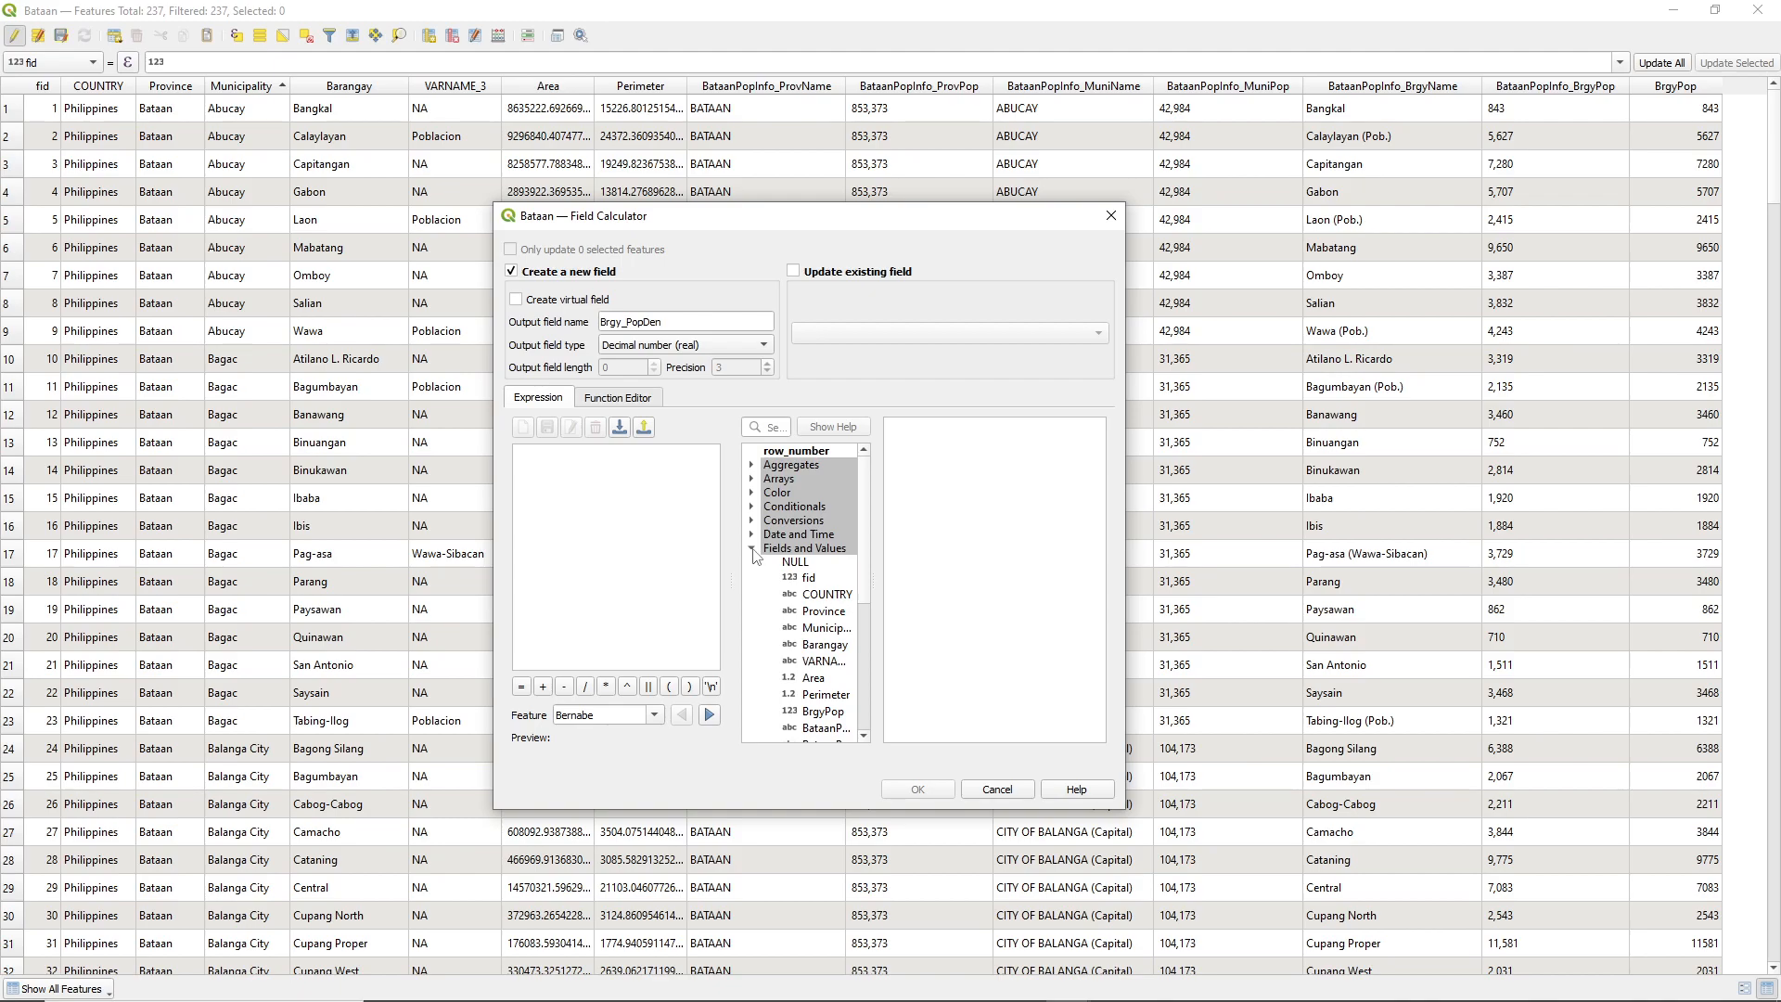
pyautogui.scroll(-1, 785, 573)
pyautogui.doubleClick(812, 636)
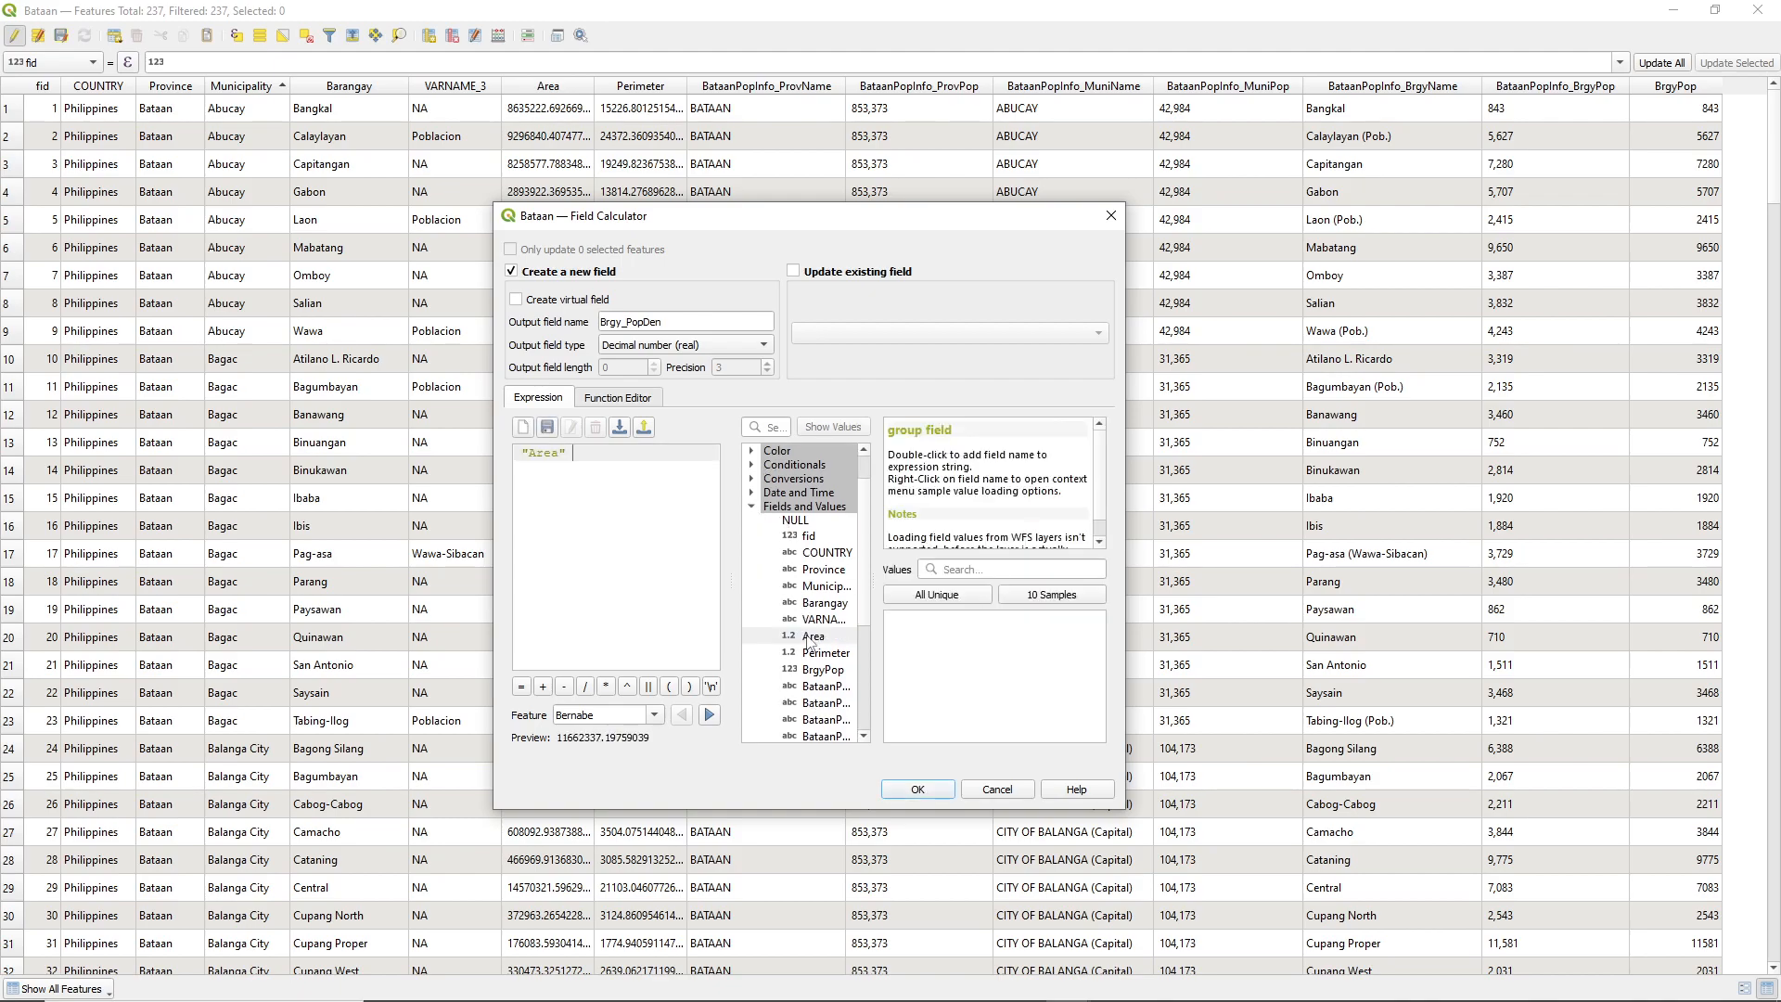
pyautogui.moveTo(577, 453); pyautogui.dragTo(505, 461)
pyautogui.press('BackSpace')
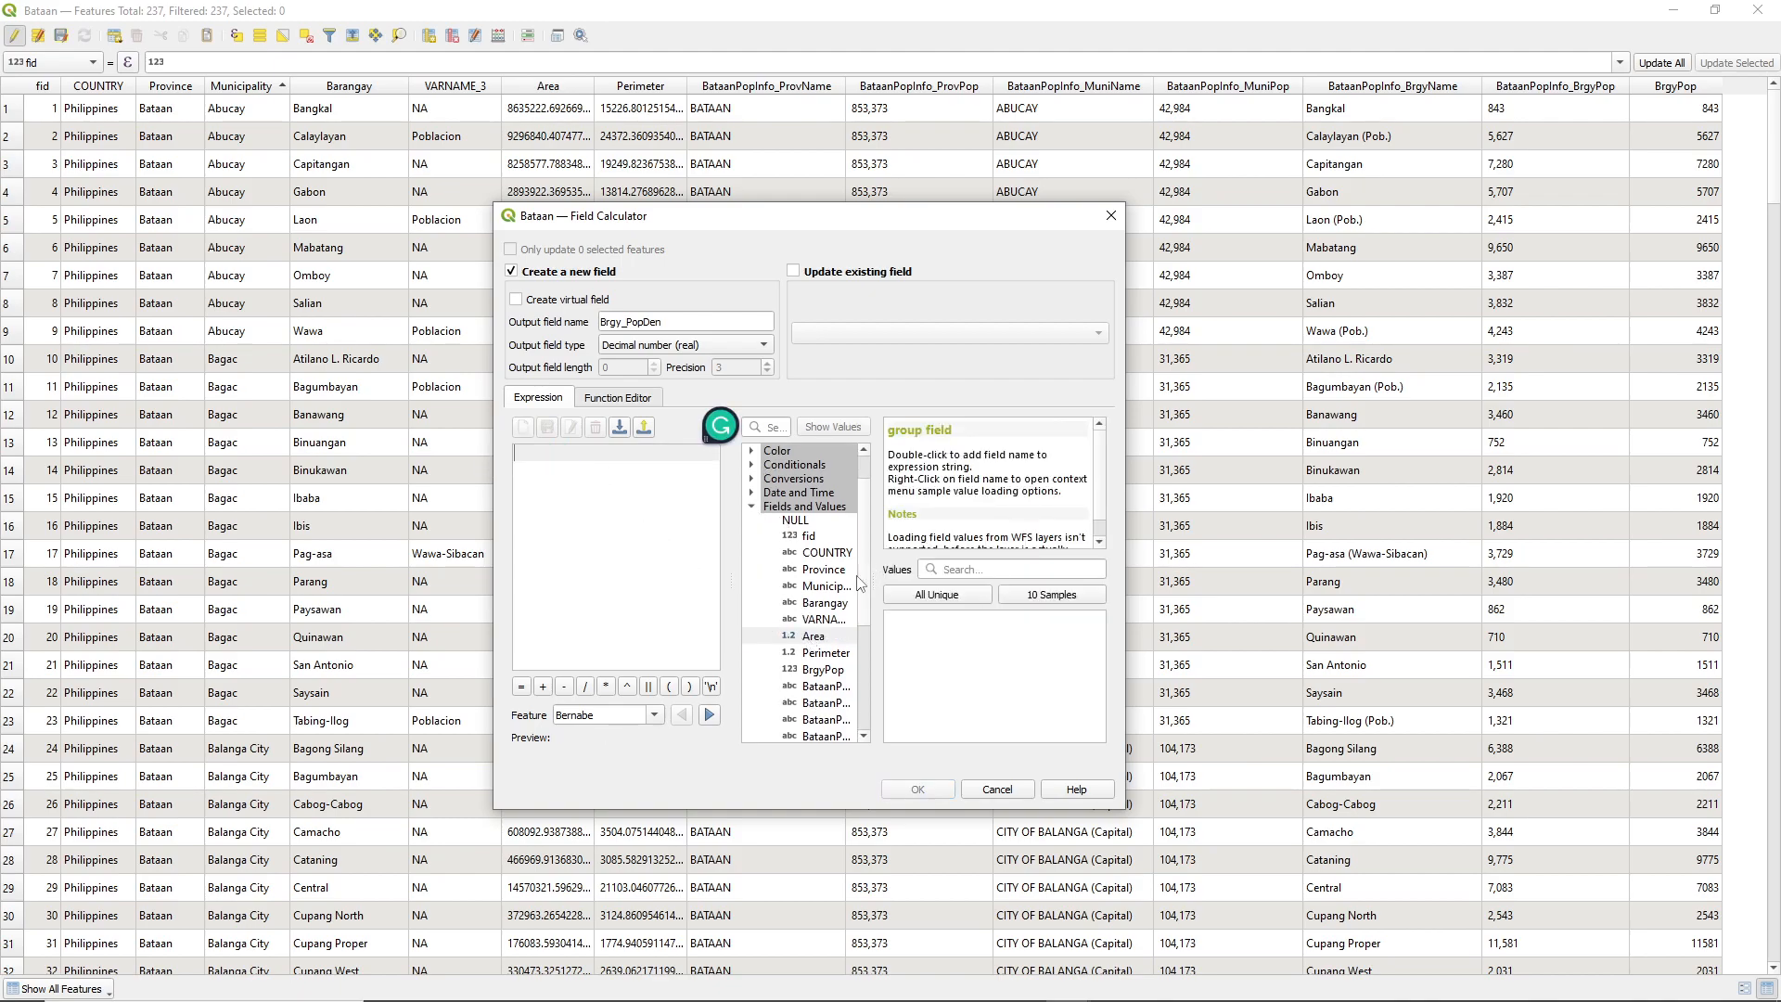
pyautogui.scroll(-3, 807, 603)
pyautogui.doubleClick(822, 636)
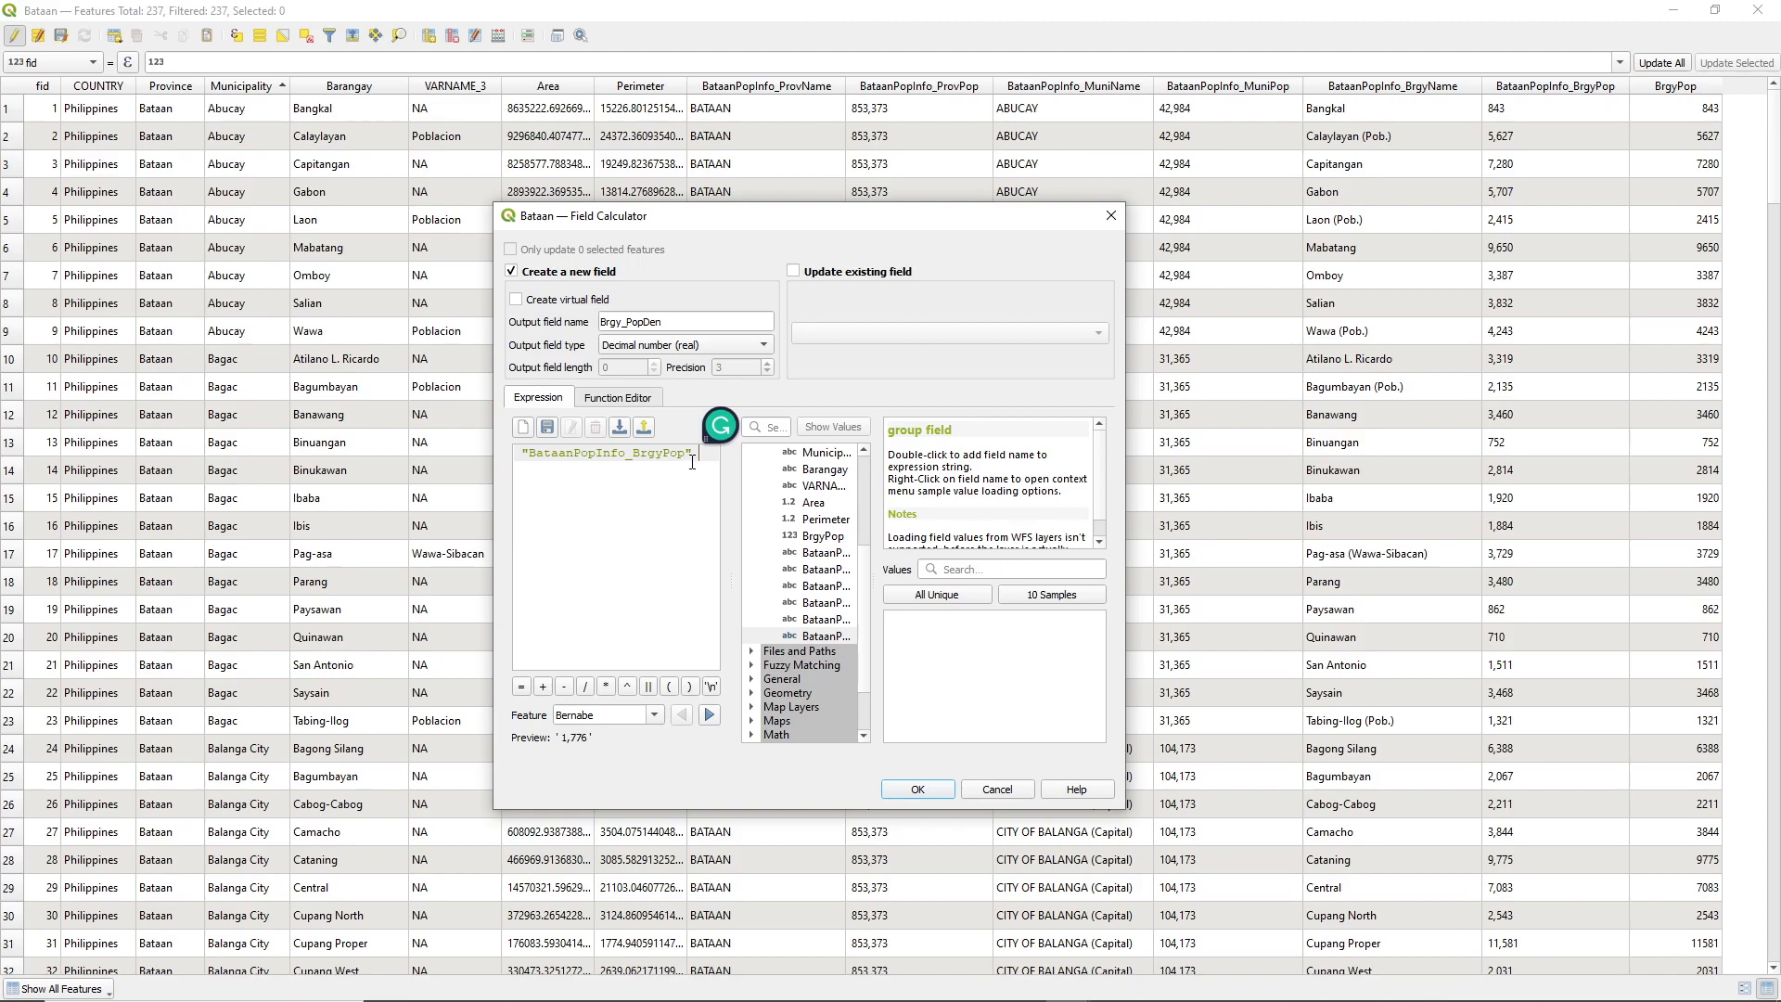
pyautogui.moveTo(692, 455); pyautogui.dragTo(481, 448)
pyautogui.press('BackSpace')
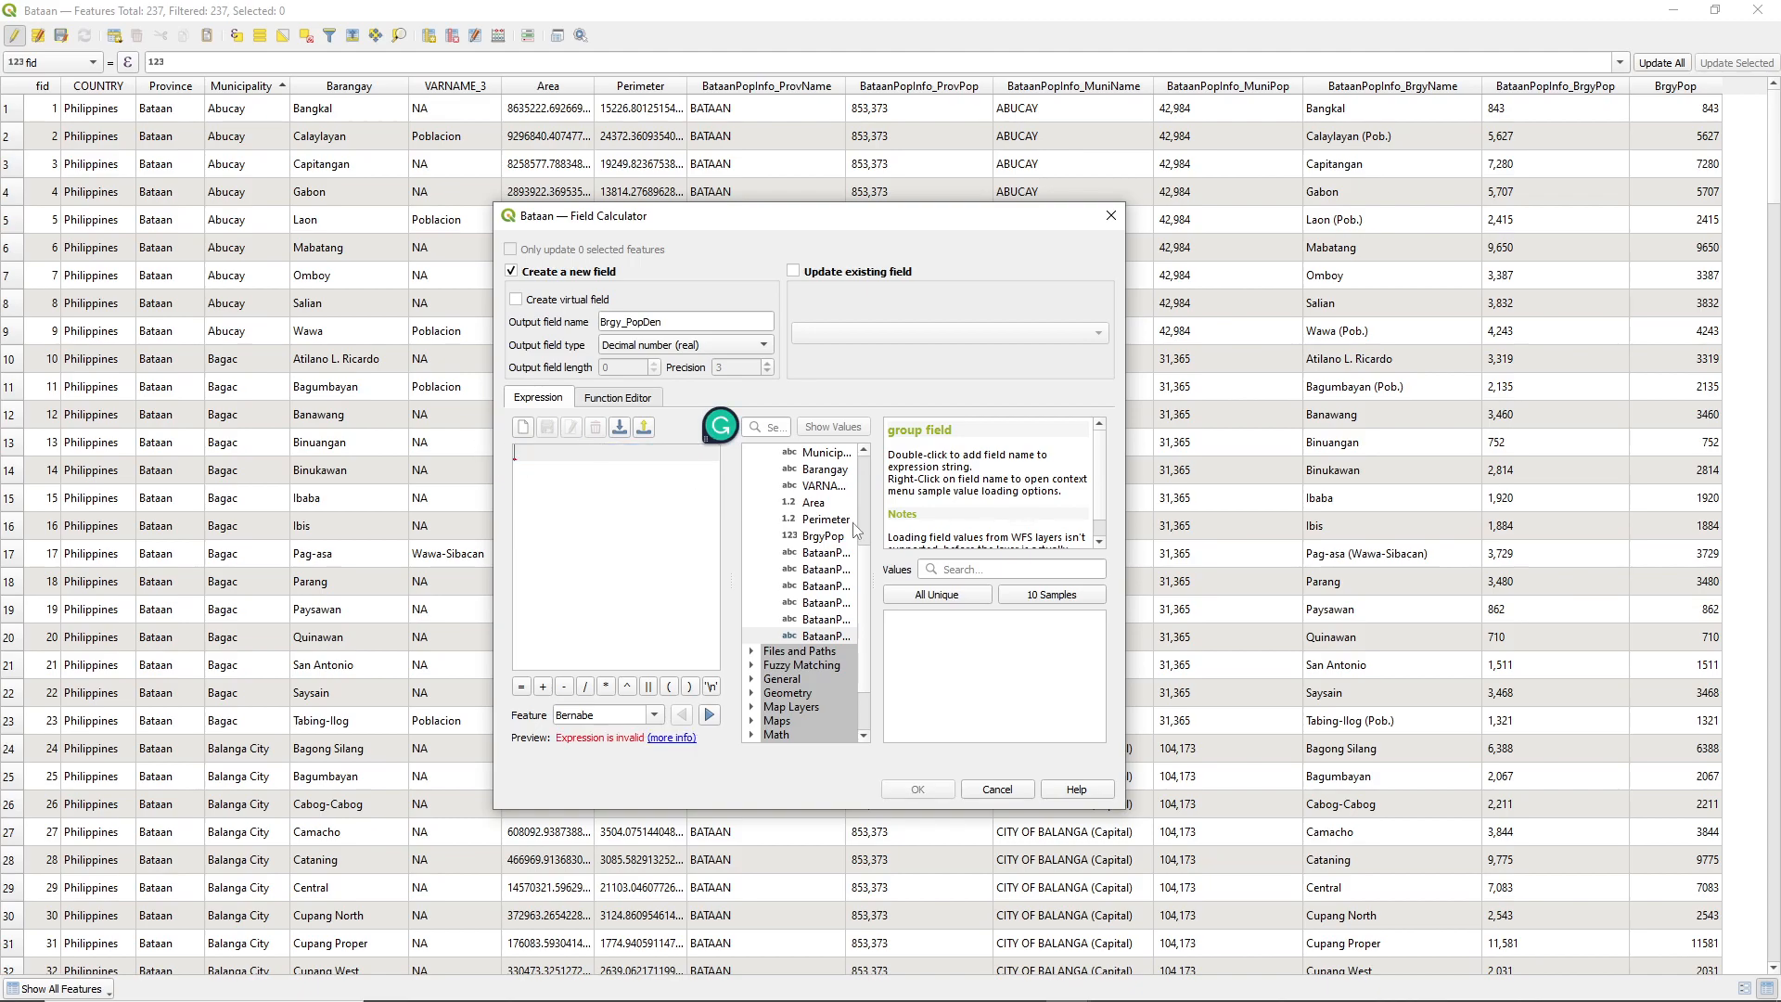
# - Enter the density expression 1000000*"BrgyPop" / "Area" and create the Brgy_PopDen field
pyautogui.doubleClick(834, 538)
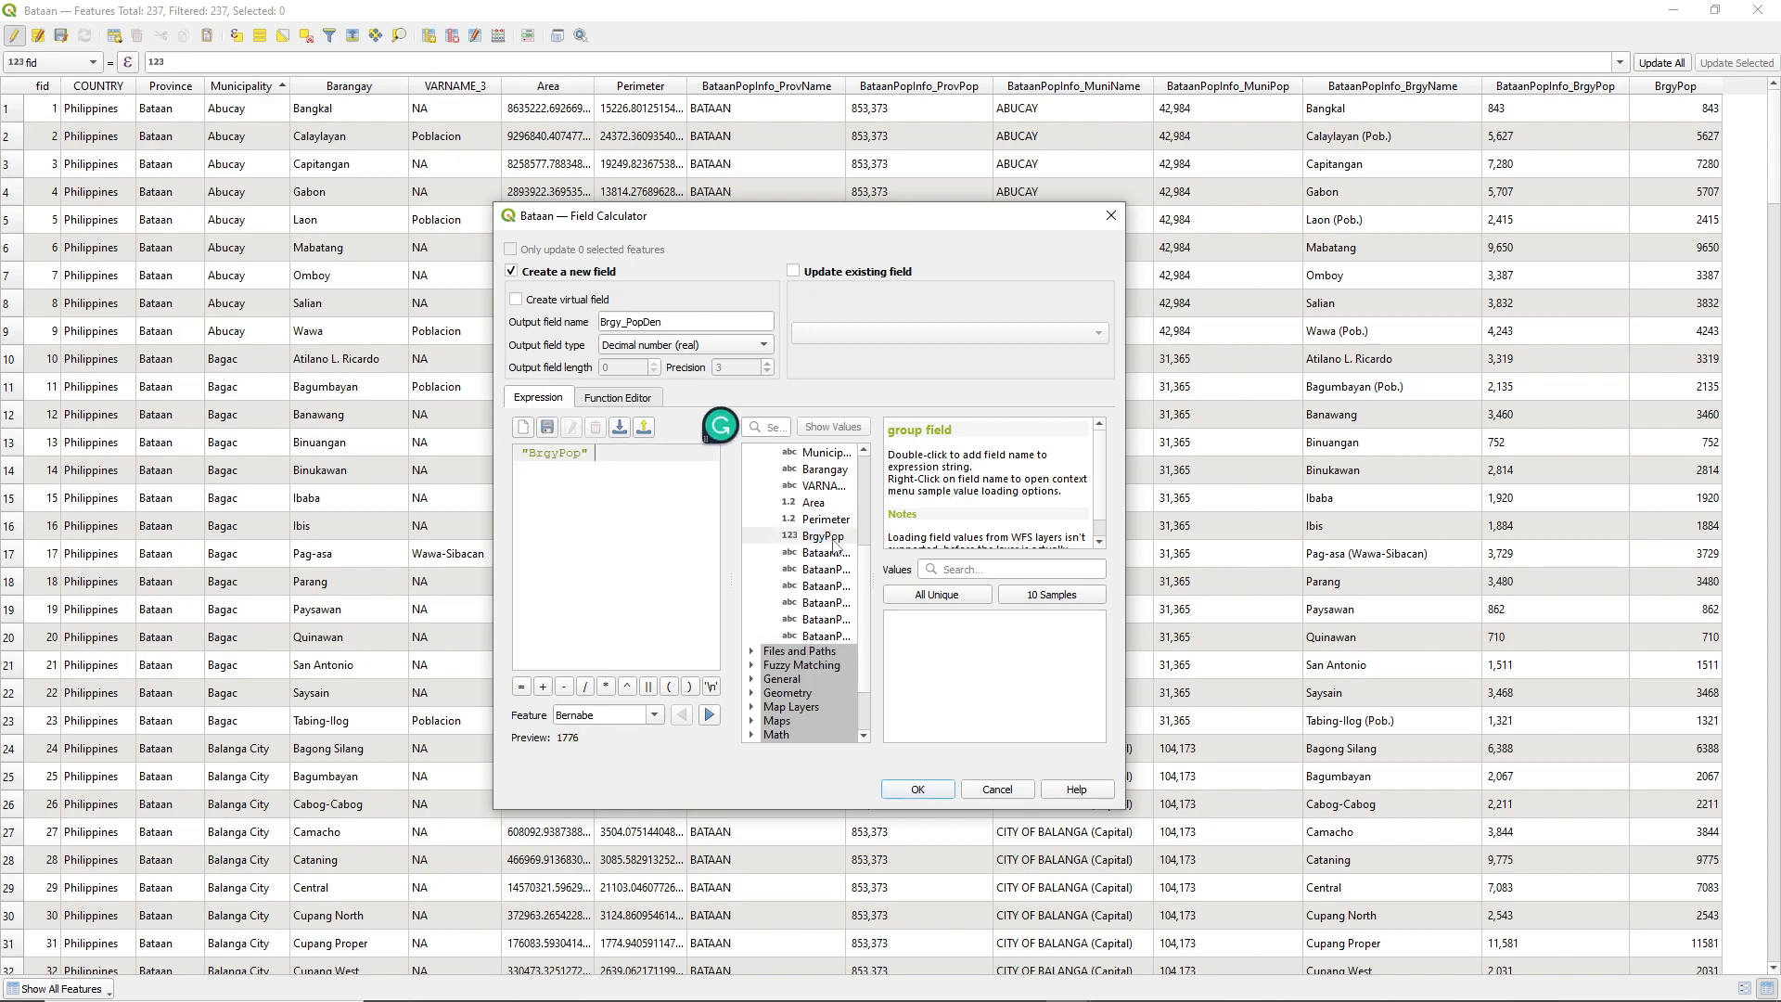
pyautogui.write('/')
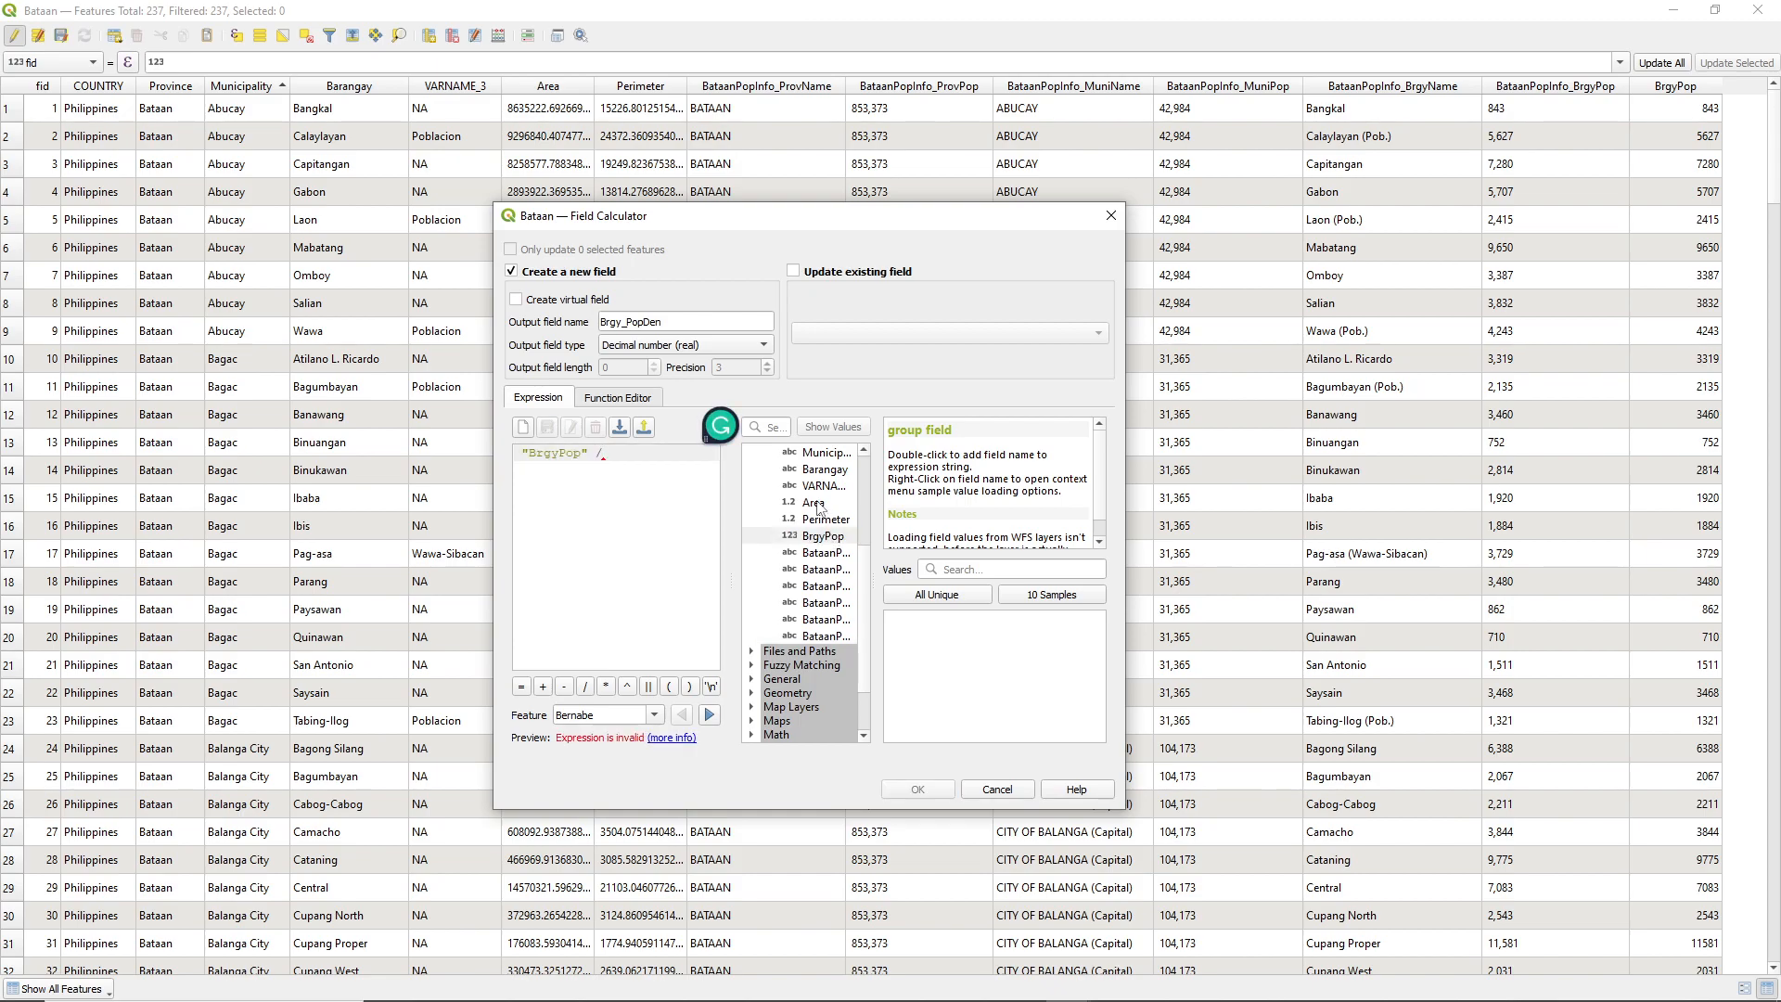
pyautogui.doubleClick(817, 504)
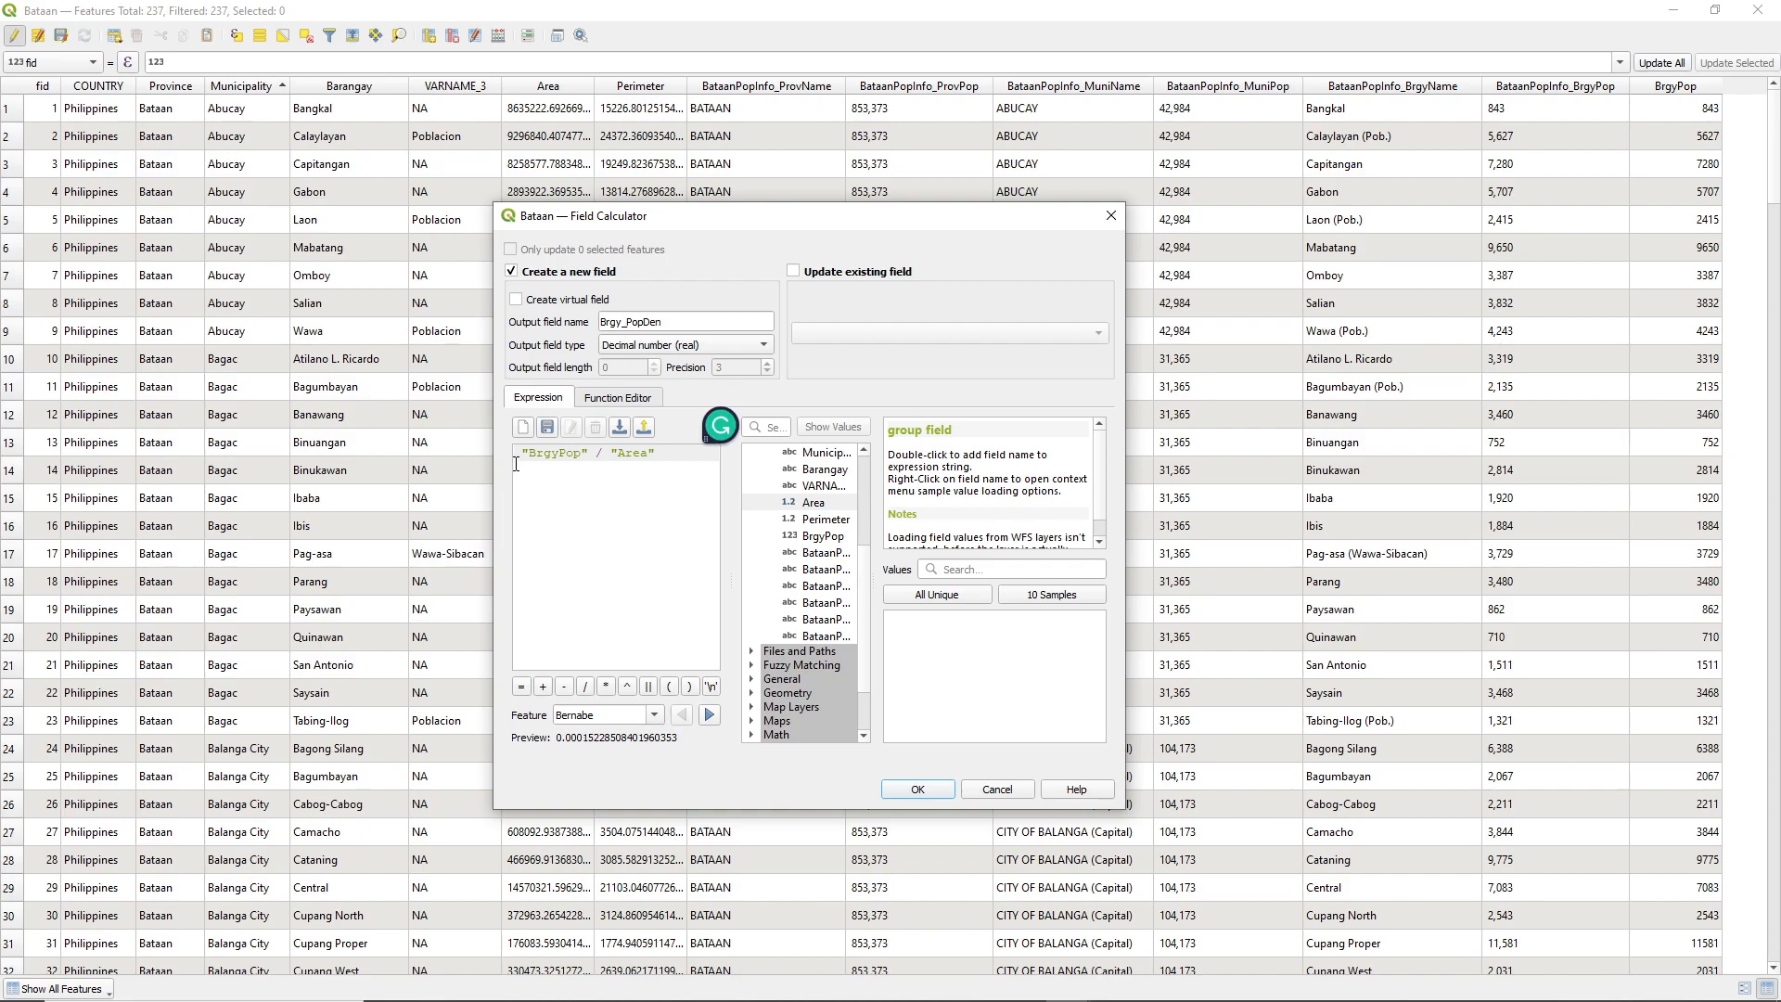
pyautogui.write('1000000')
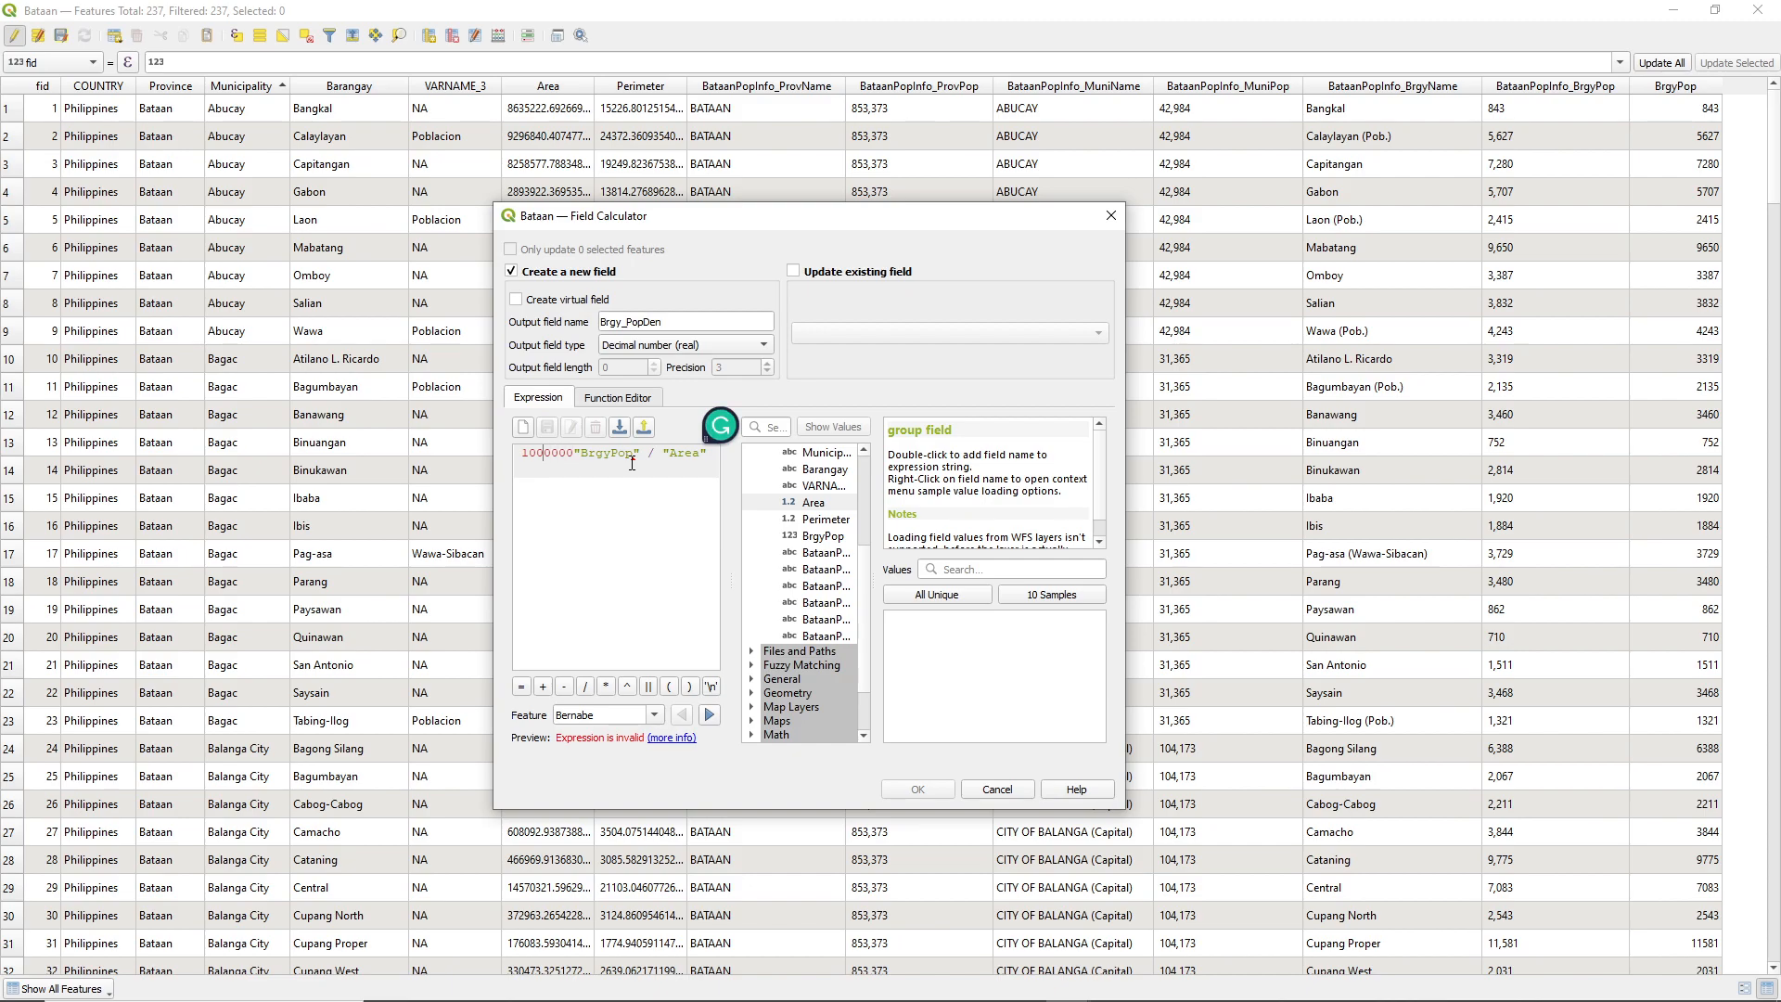
pyautogui.press('Right')
pyautogui.press('Right')
pyautogui.press('Right')
pyautogui.press('Right')
pyautogui.write('*')
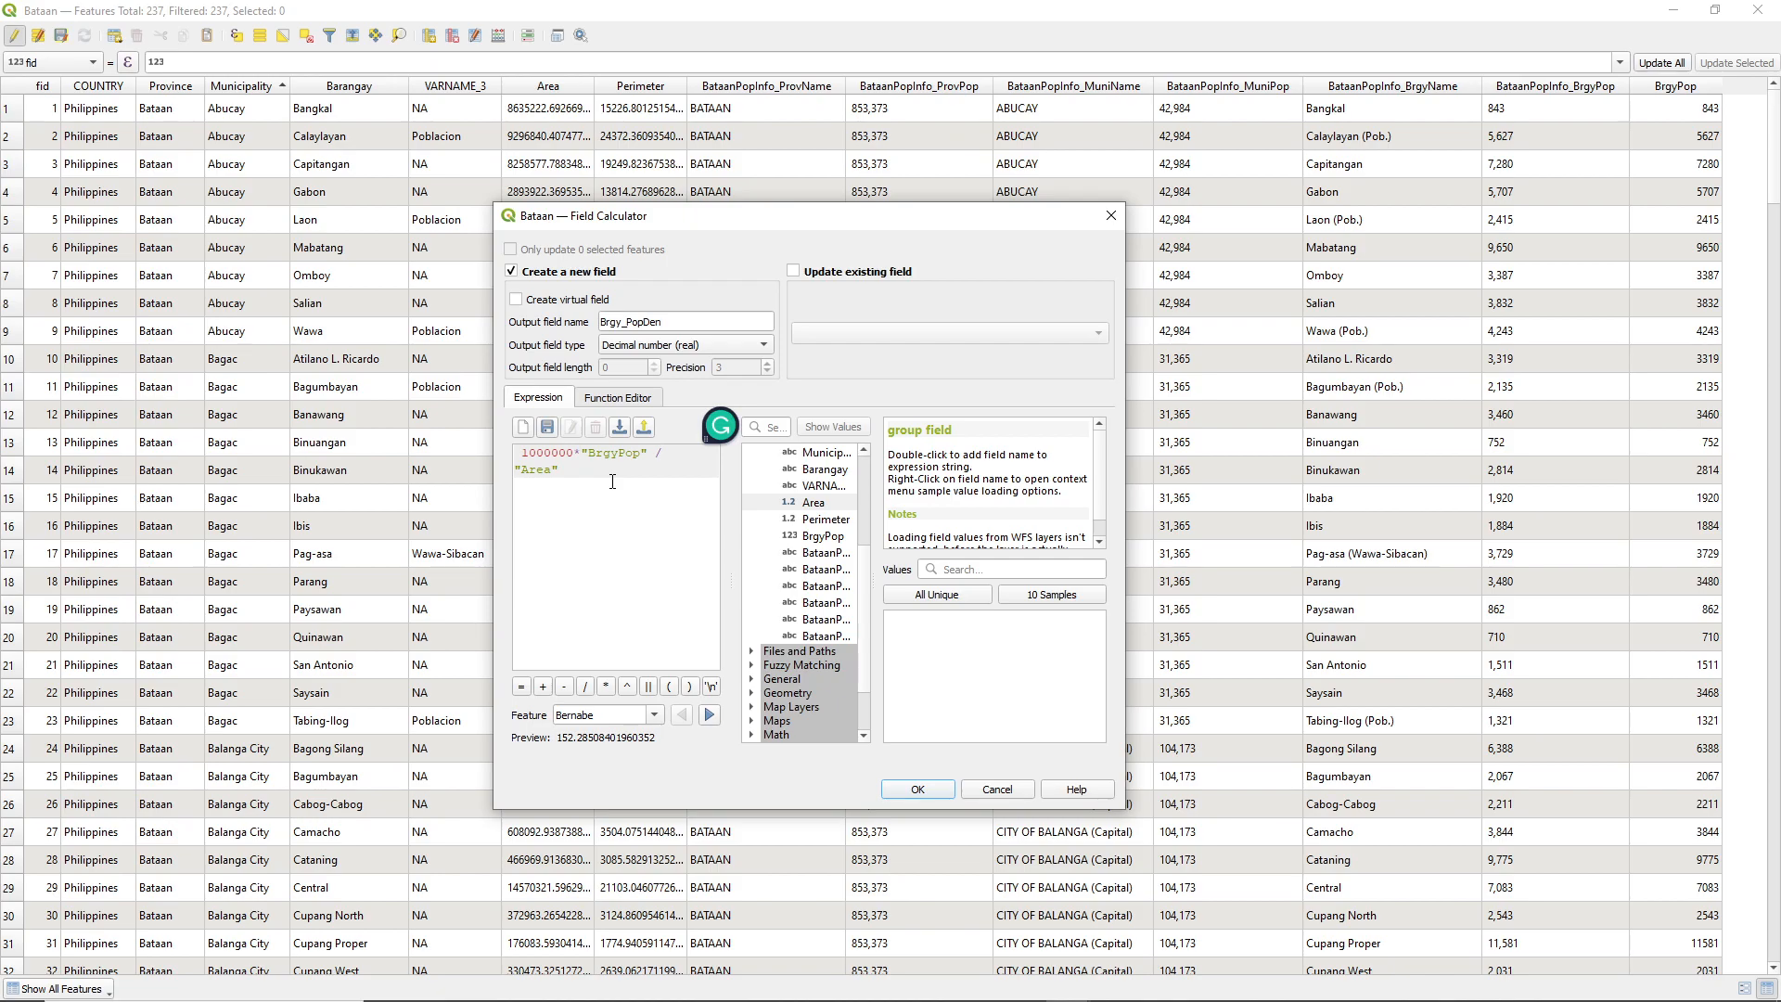
pyautogui.click(901, 796)
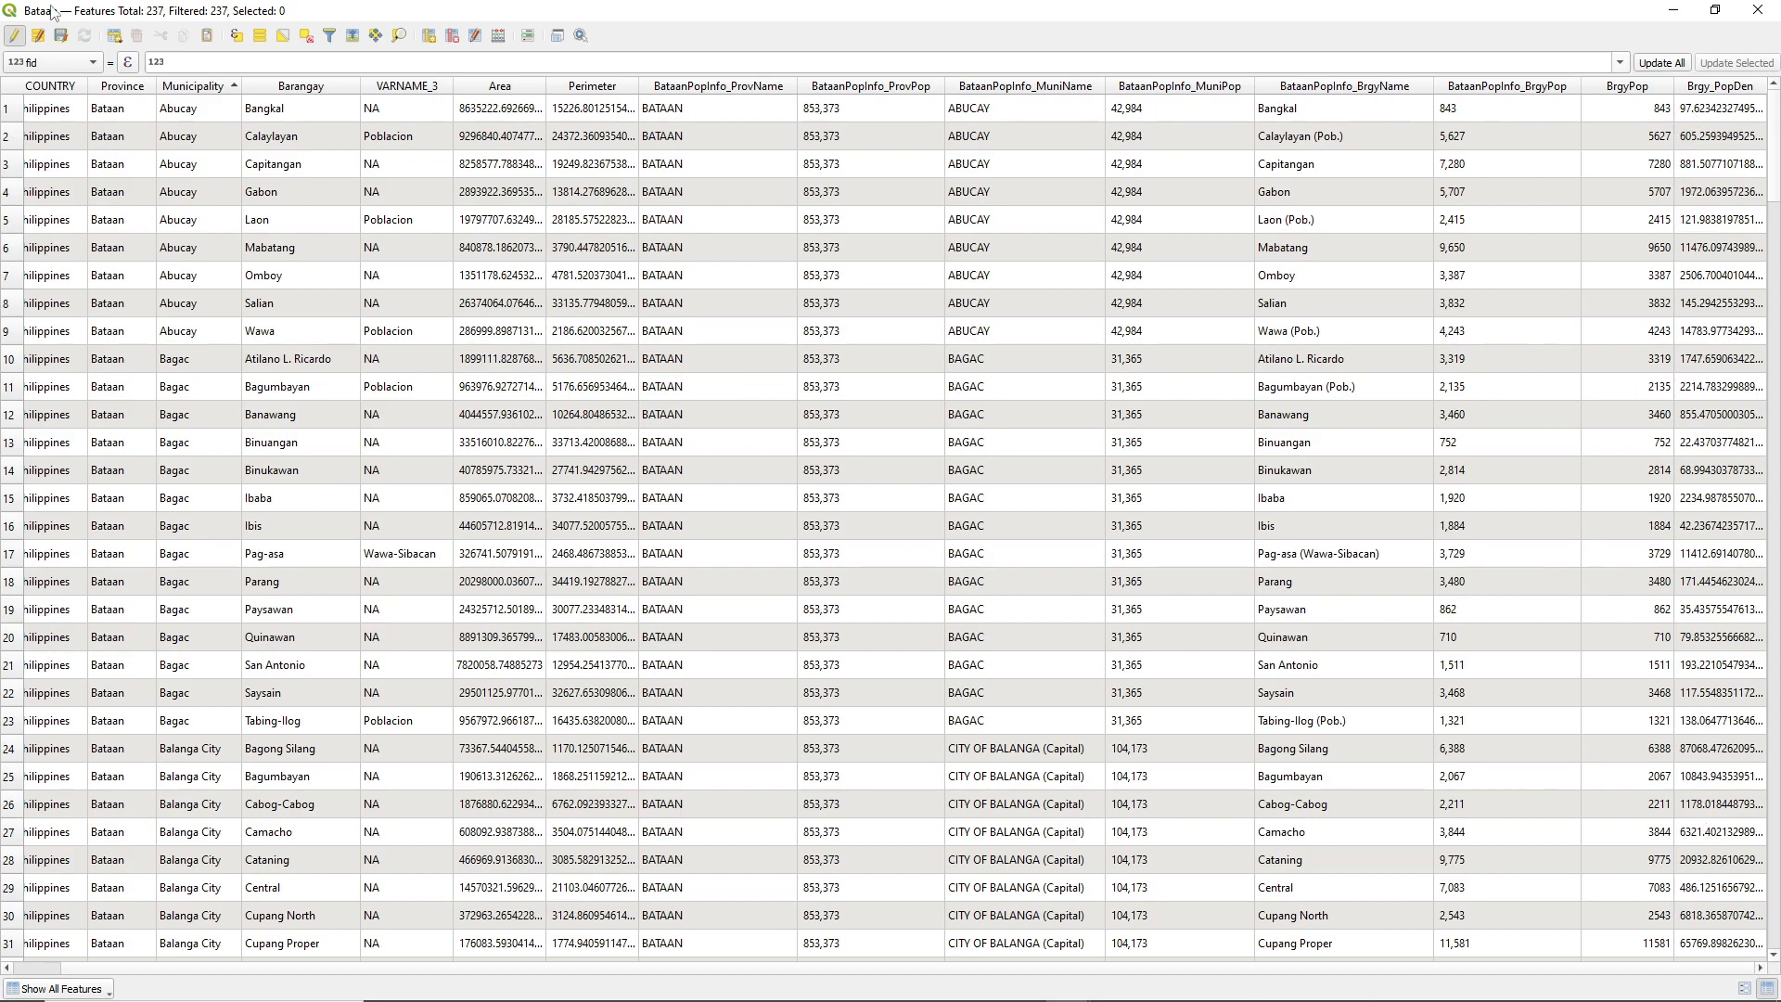
# - Save the Bataan layer edits, turn off editing and close the attribute table
pyautogui.click(63, 40)
pyautogui.click(14, 41)
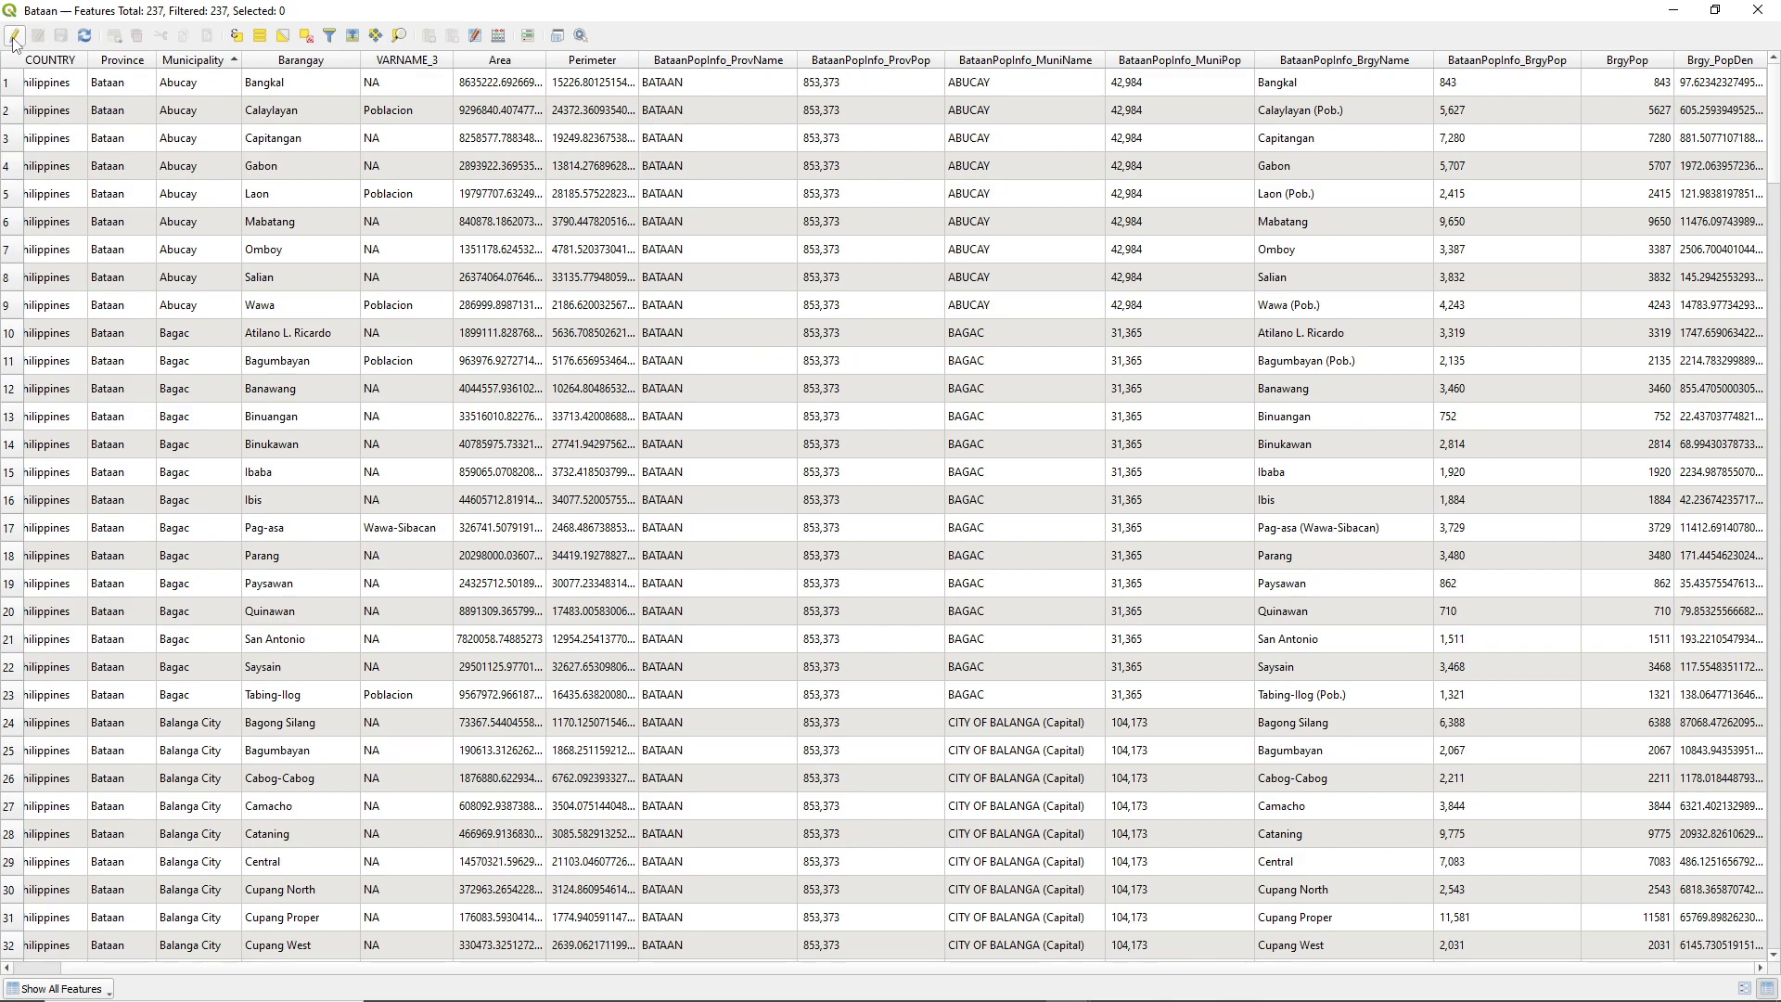
pyautogui.click(1758, 11)
pyautogui.click(1673, 13)
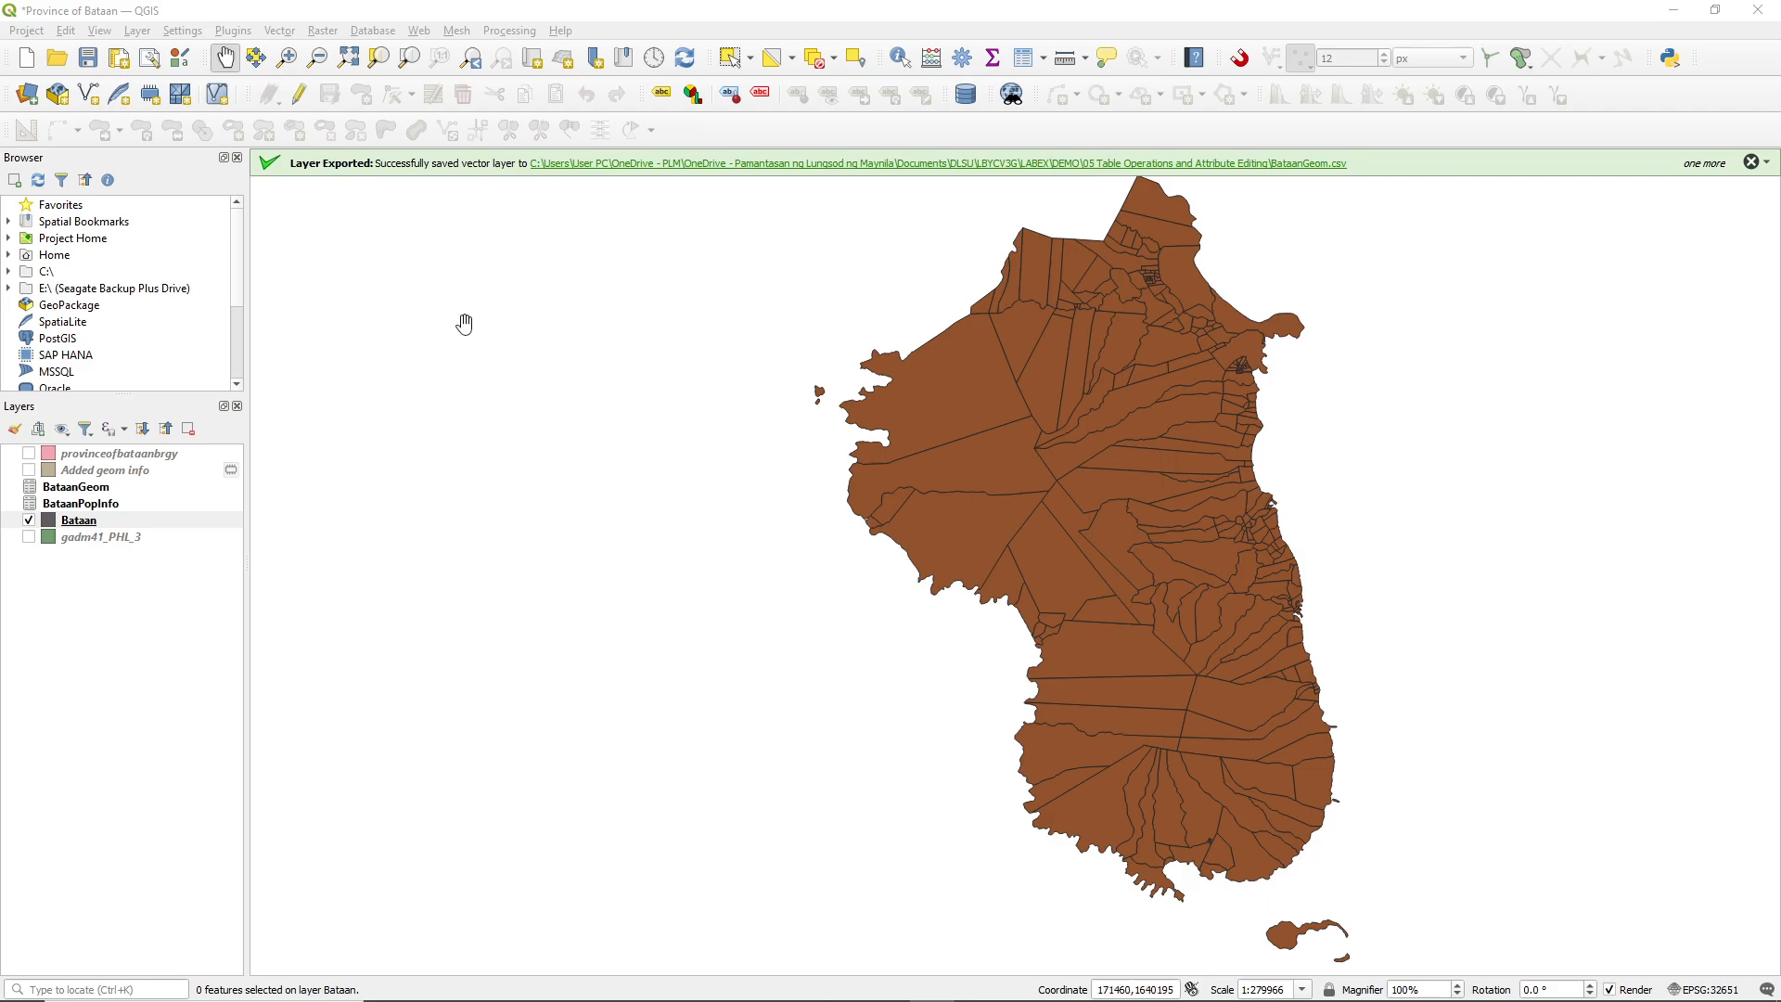
# - Open the Bataan layer's symbology properties and change the renderer to Graduated
pyautogui.rightClick(81, 521)
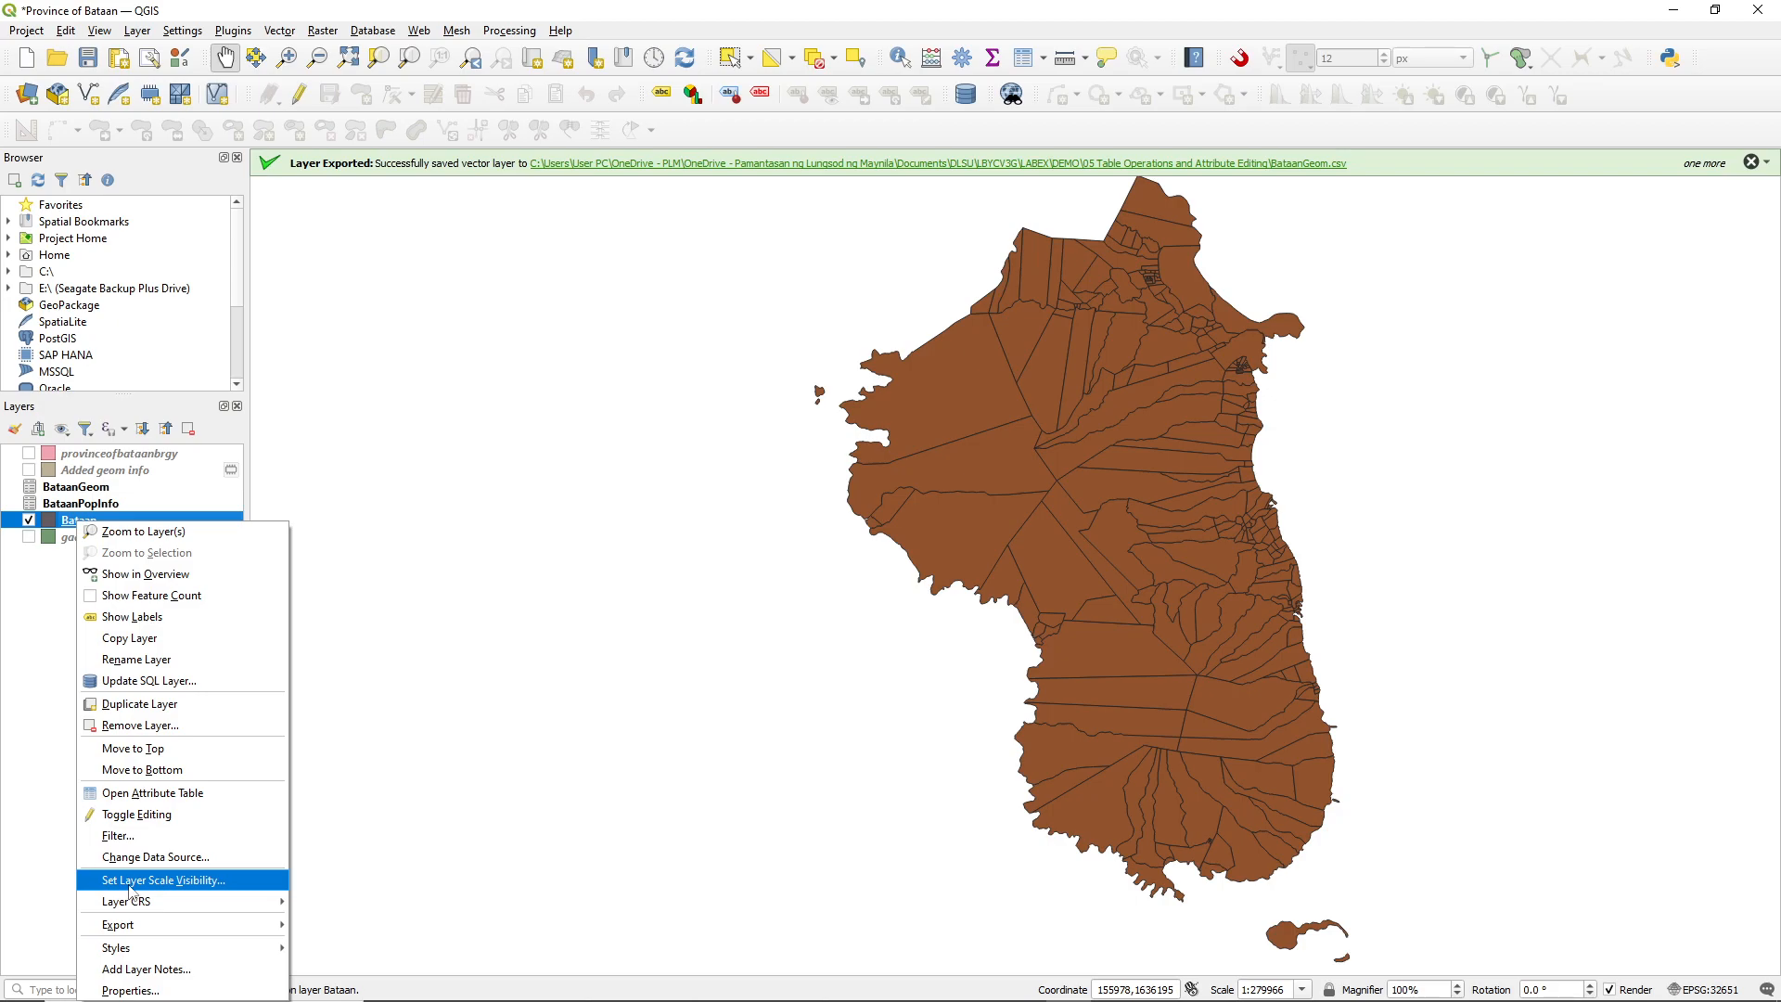
pyautogui.click(125, 989)
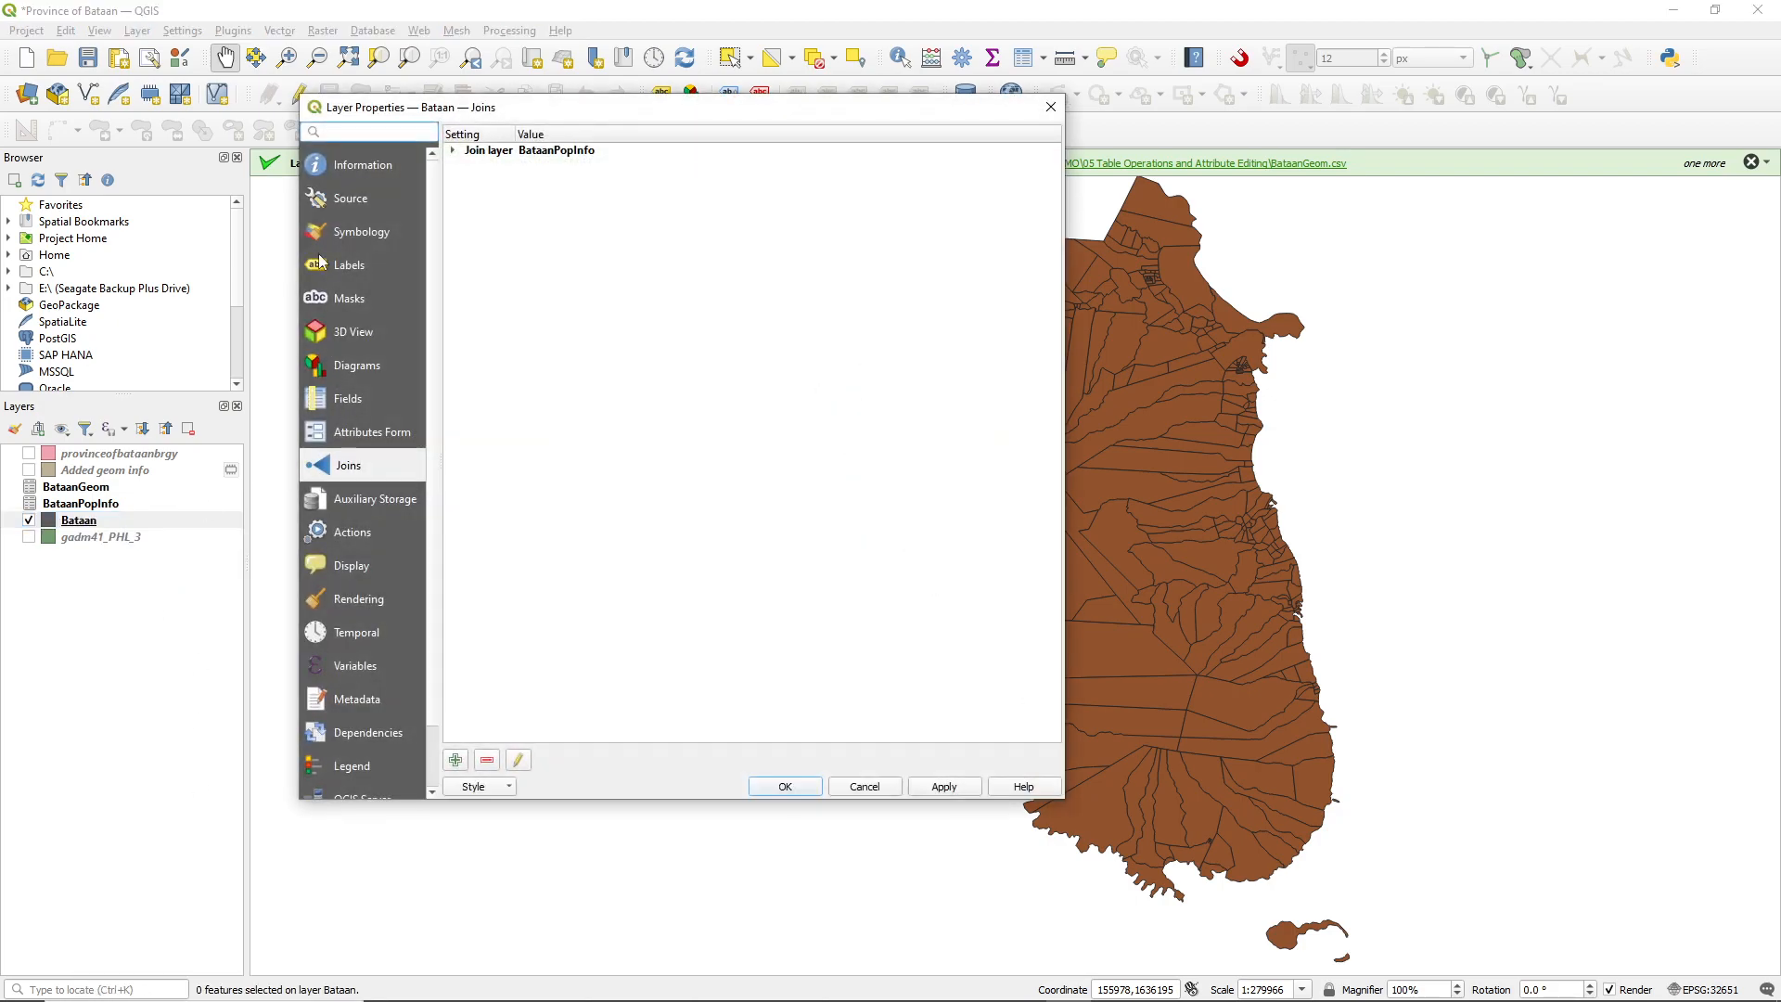
pyautogui.click(327, 233)
pyautogui.click(468, 136)
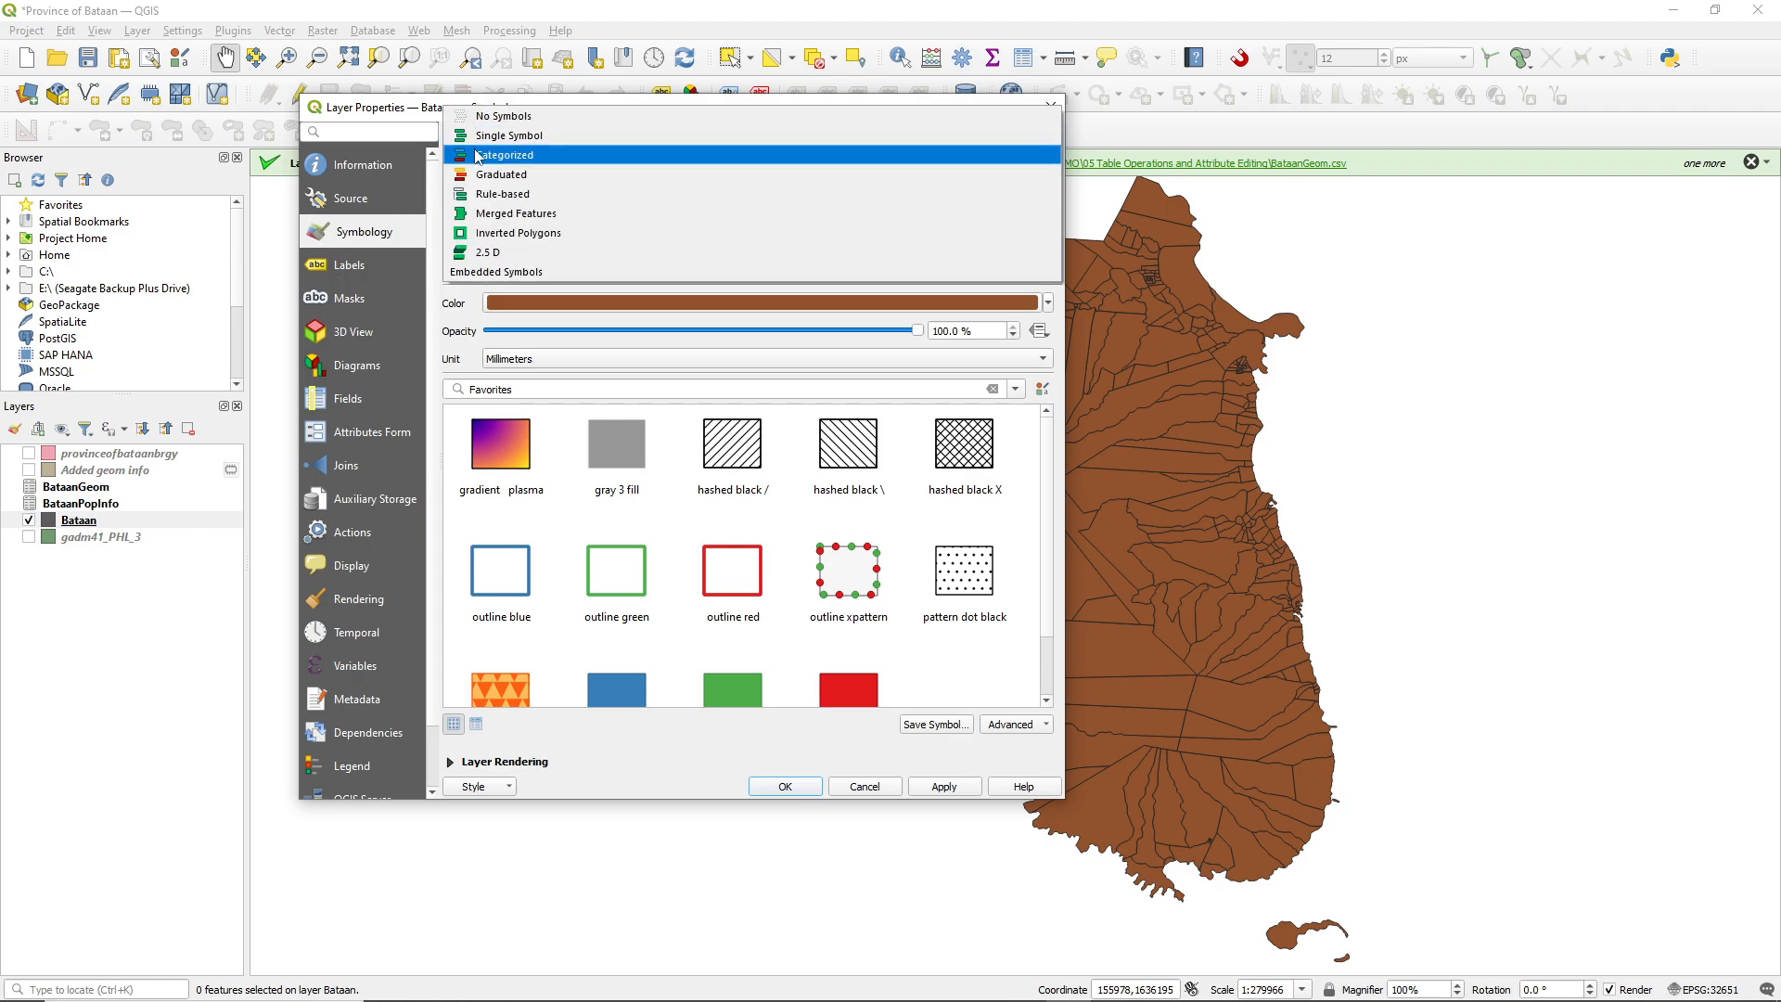
pyautogui.click(501, 135)
pyautogui.click(496, 136)
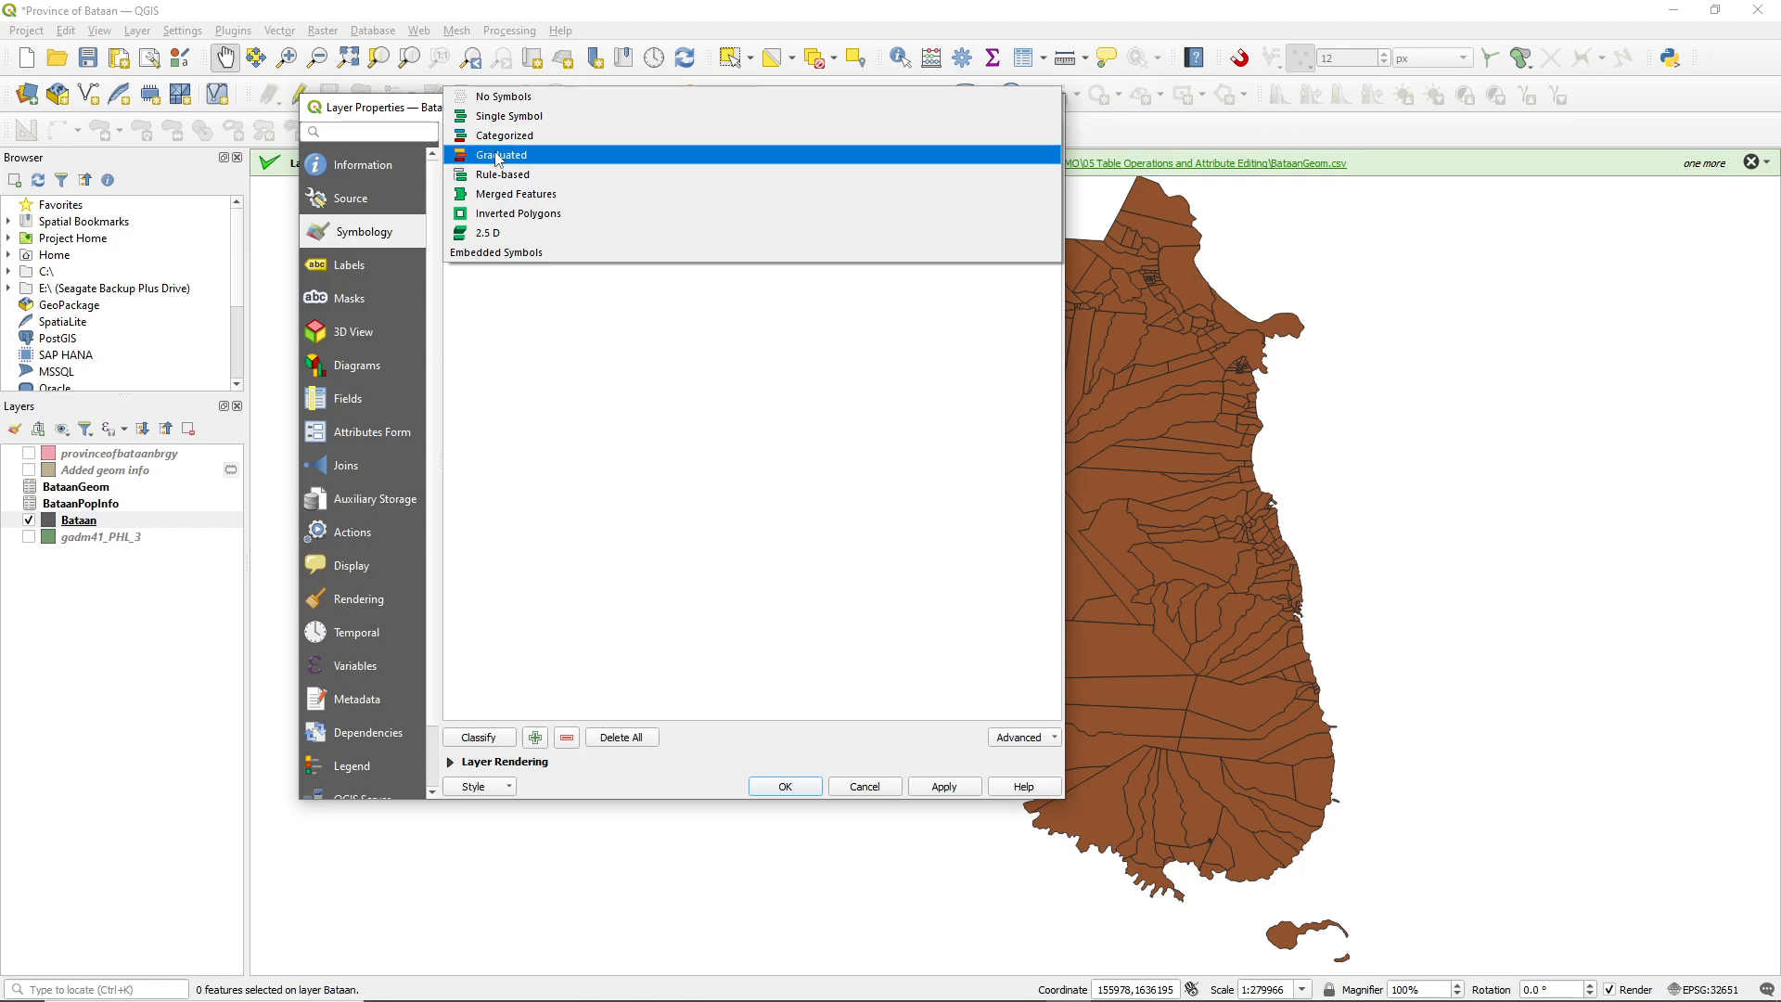
pyautogui.click(498, 156)
# - Grade the Bataan layer by the Area field using 10 Equal Count (Quantile) classes and apply the symbology
pyautogui.click(925, 168)
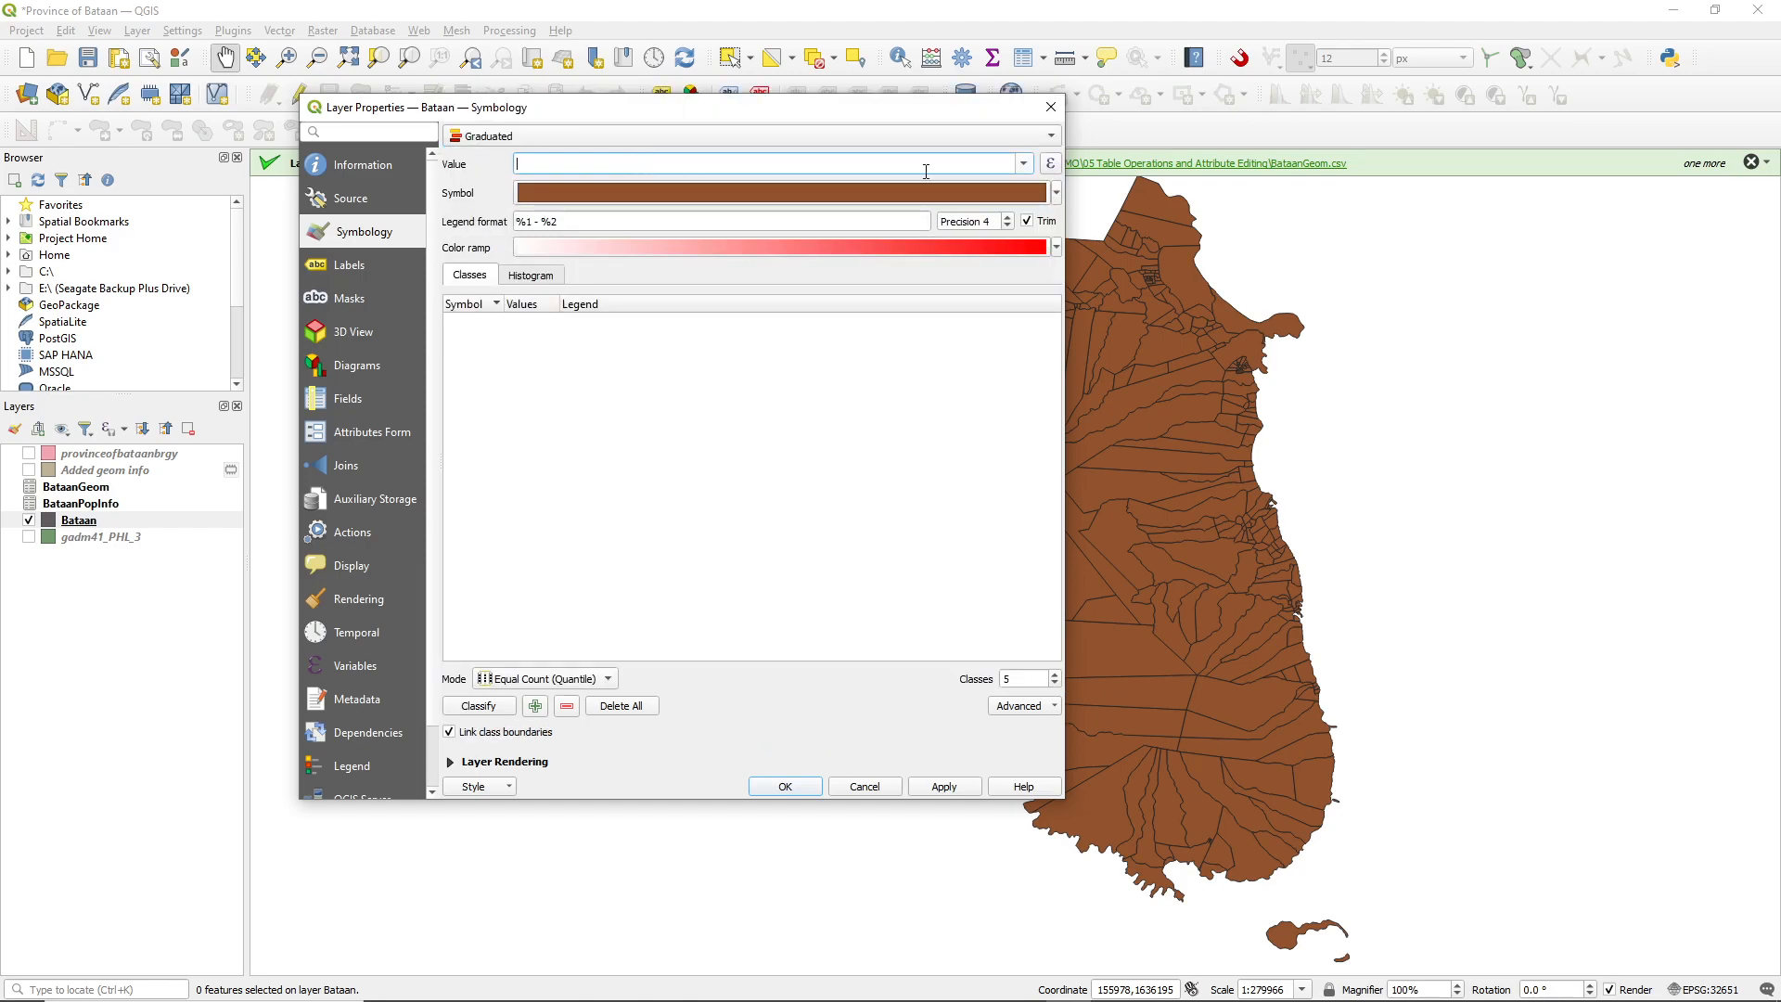
pyautogui.click(1020, 164)
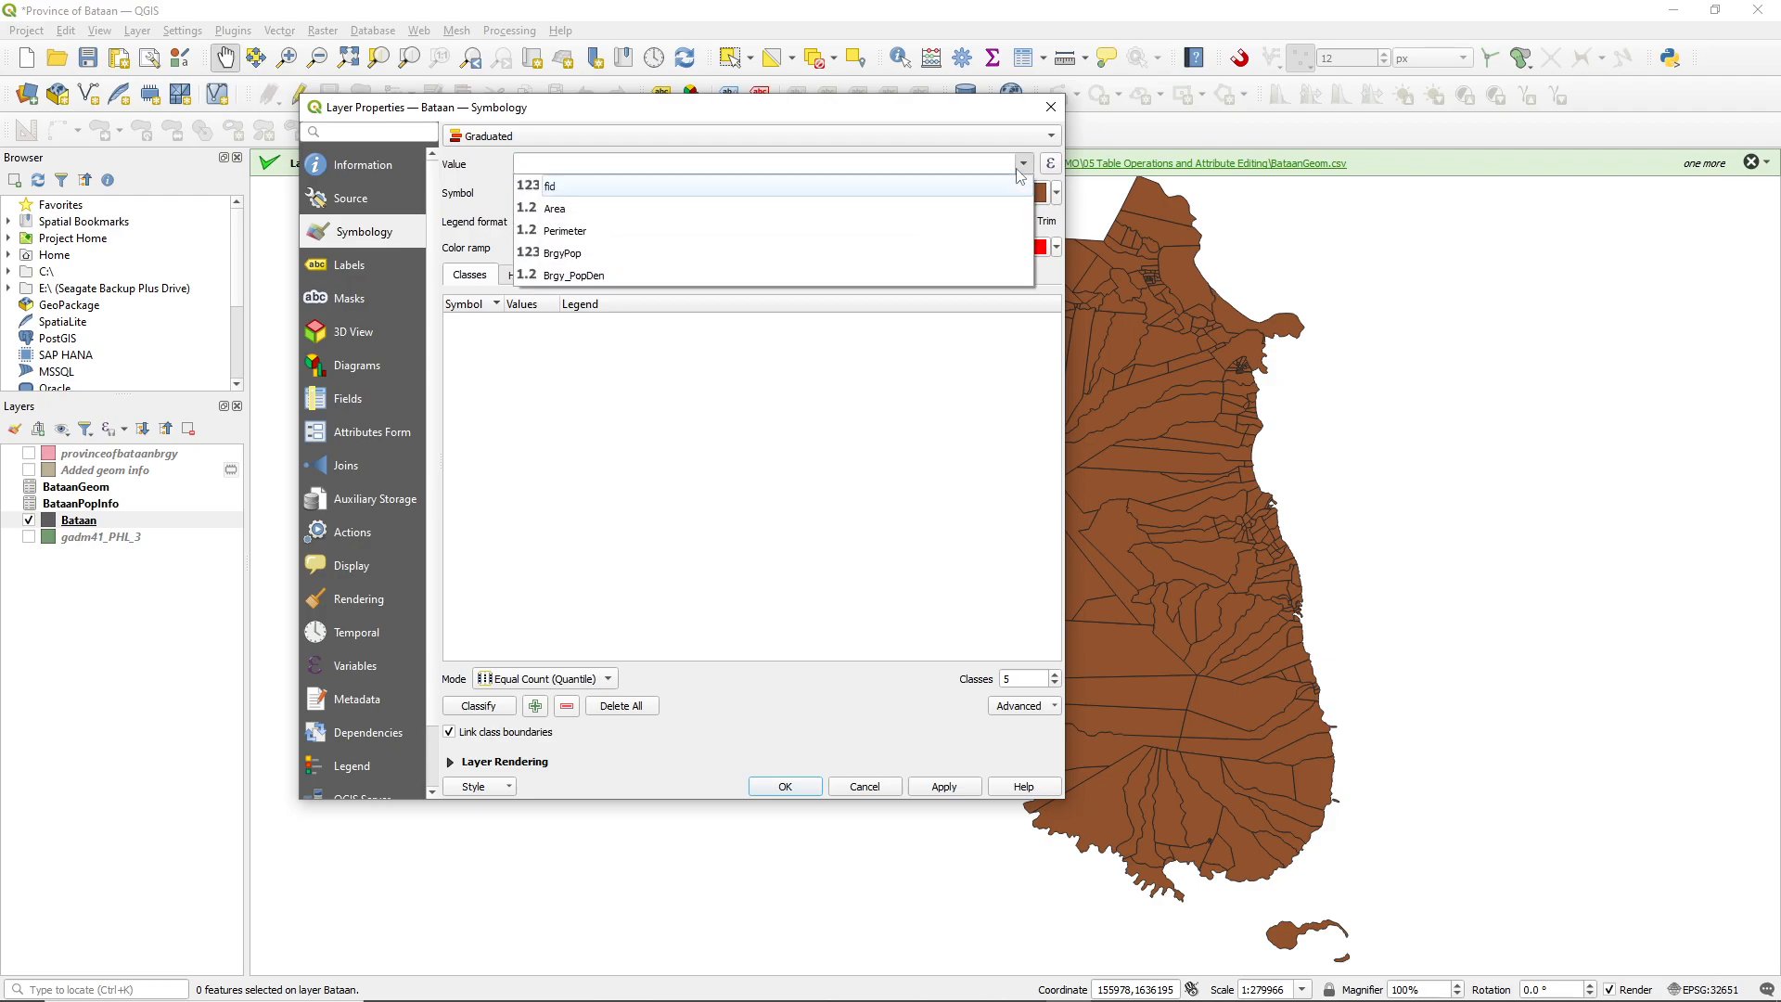
pyautogui.click(649, 208)
pyautogui.moveTo(635, 111); pyautogui.dragTo(383, 138)
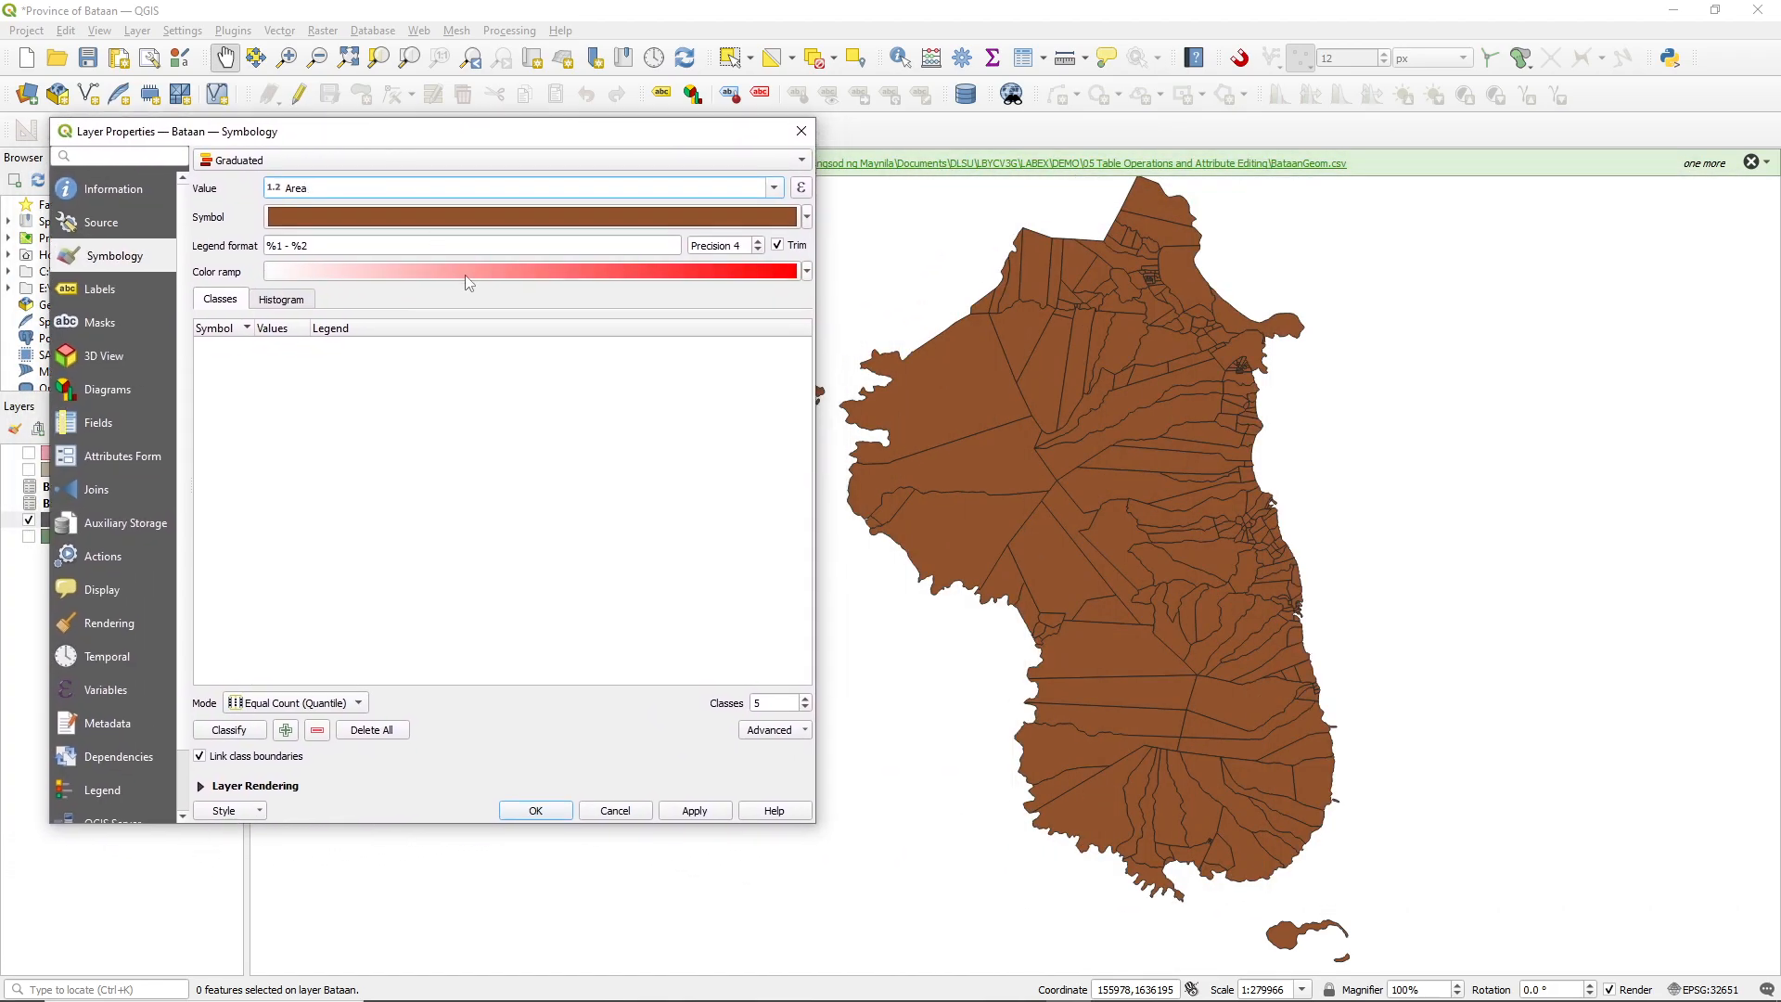
pyautogui.click(275, 711)
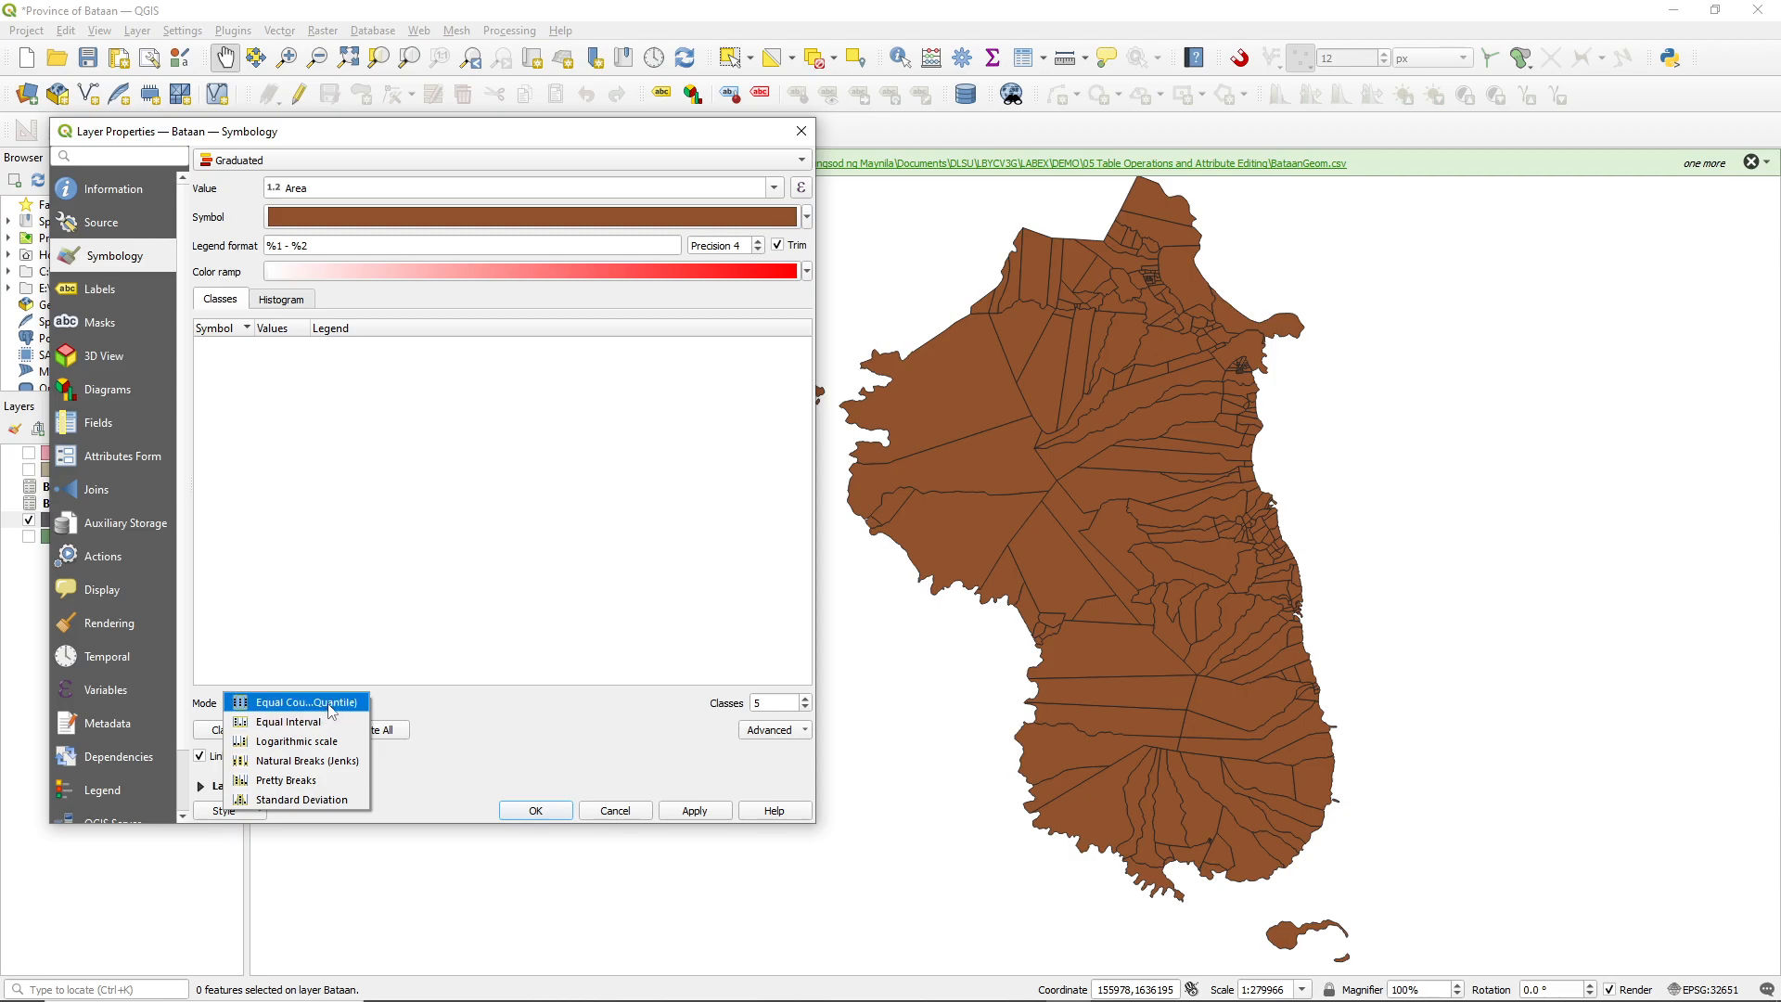
pyautogui.click(331, 710)
pyautogui.click(804, 699)
pyautogui.click(804, 699)
pyautogui.click(804, 698)
pyautogui.click(804, 698)
pyautogui.click(804, 698)
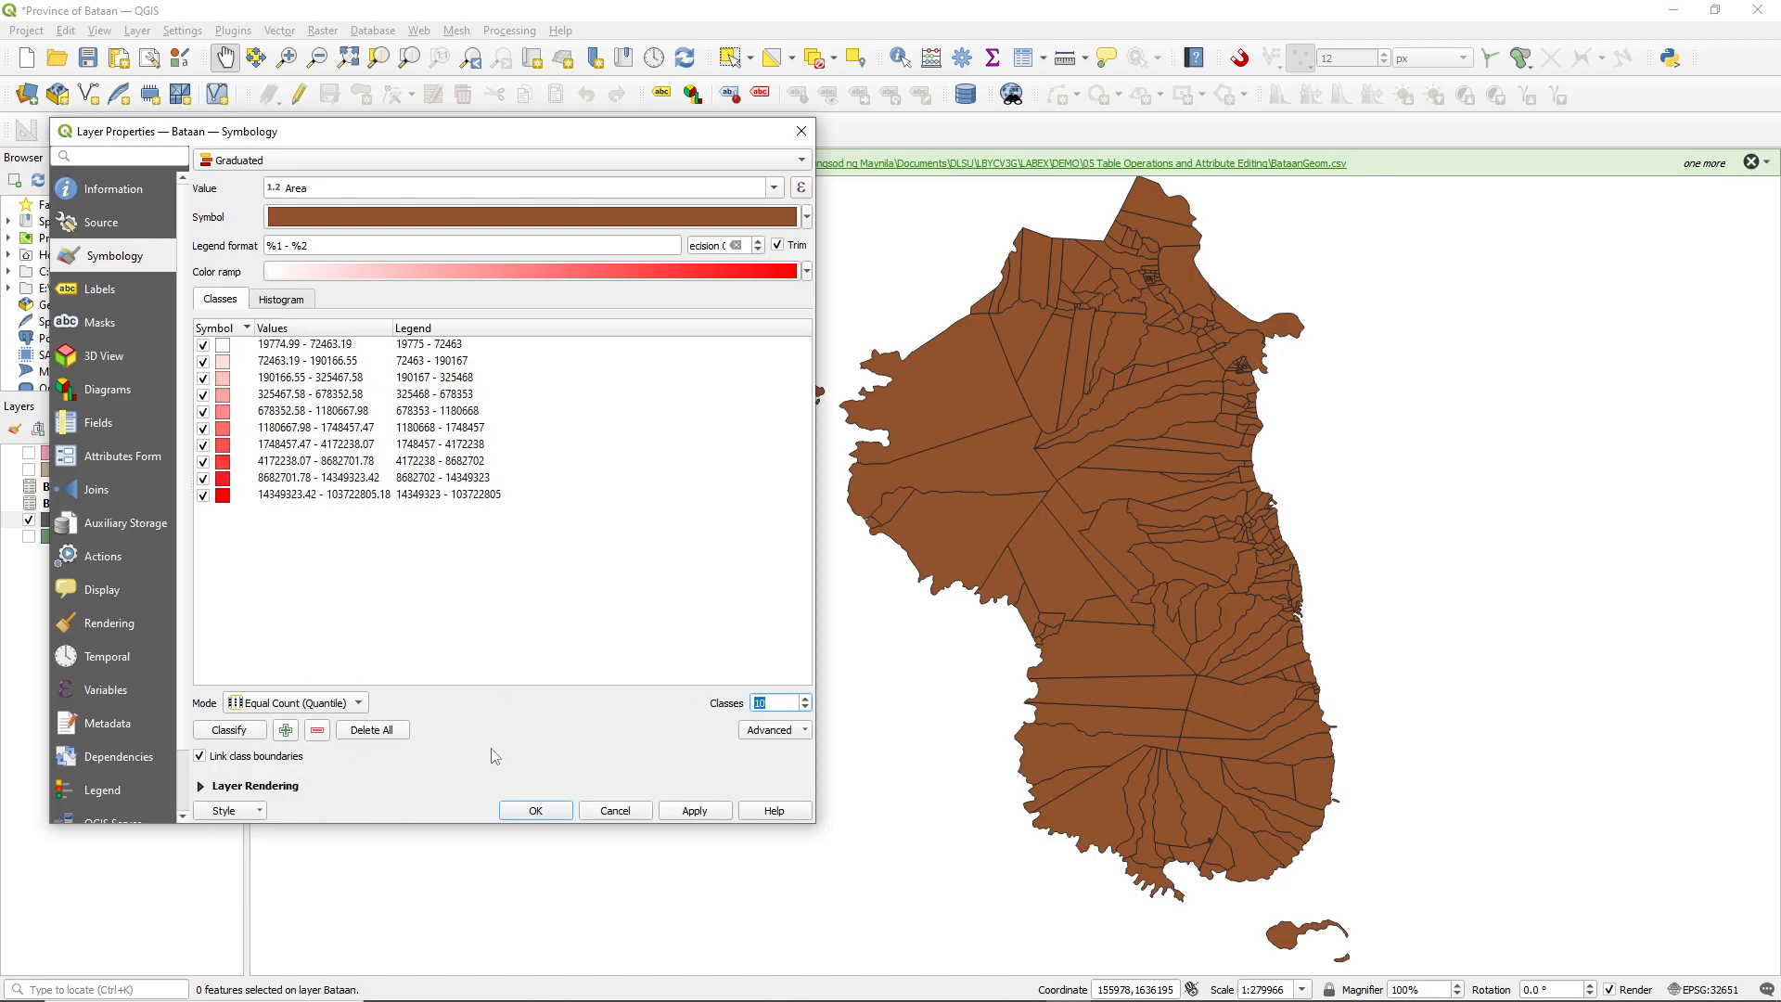
pyautogui.click(694, 811)
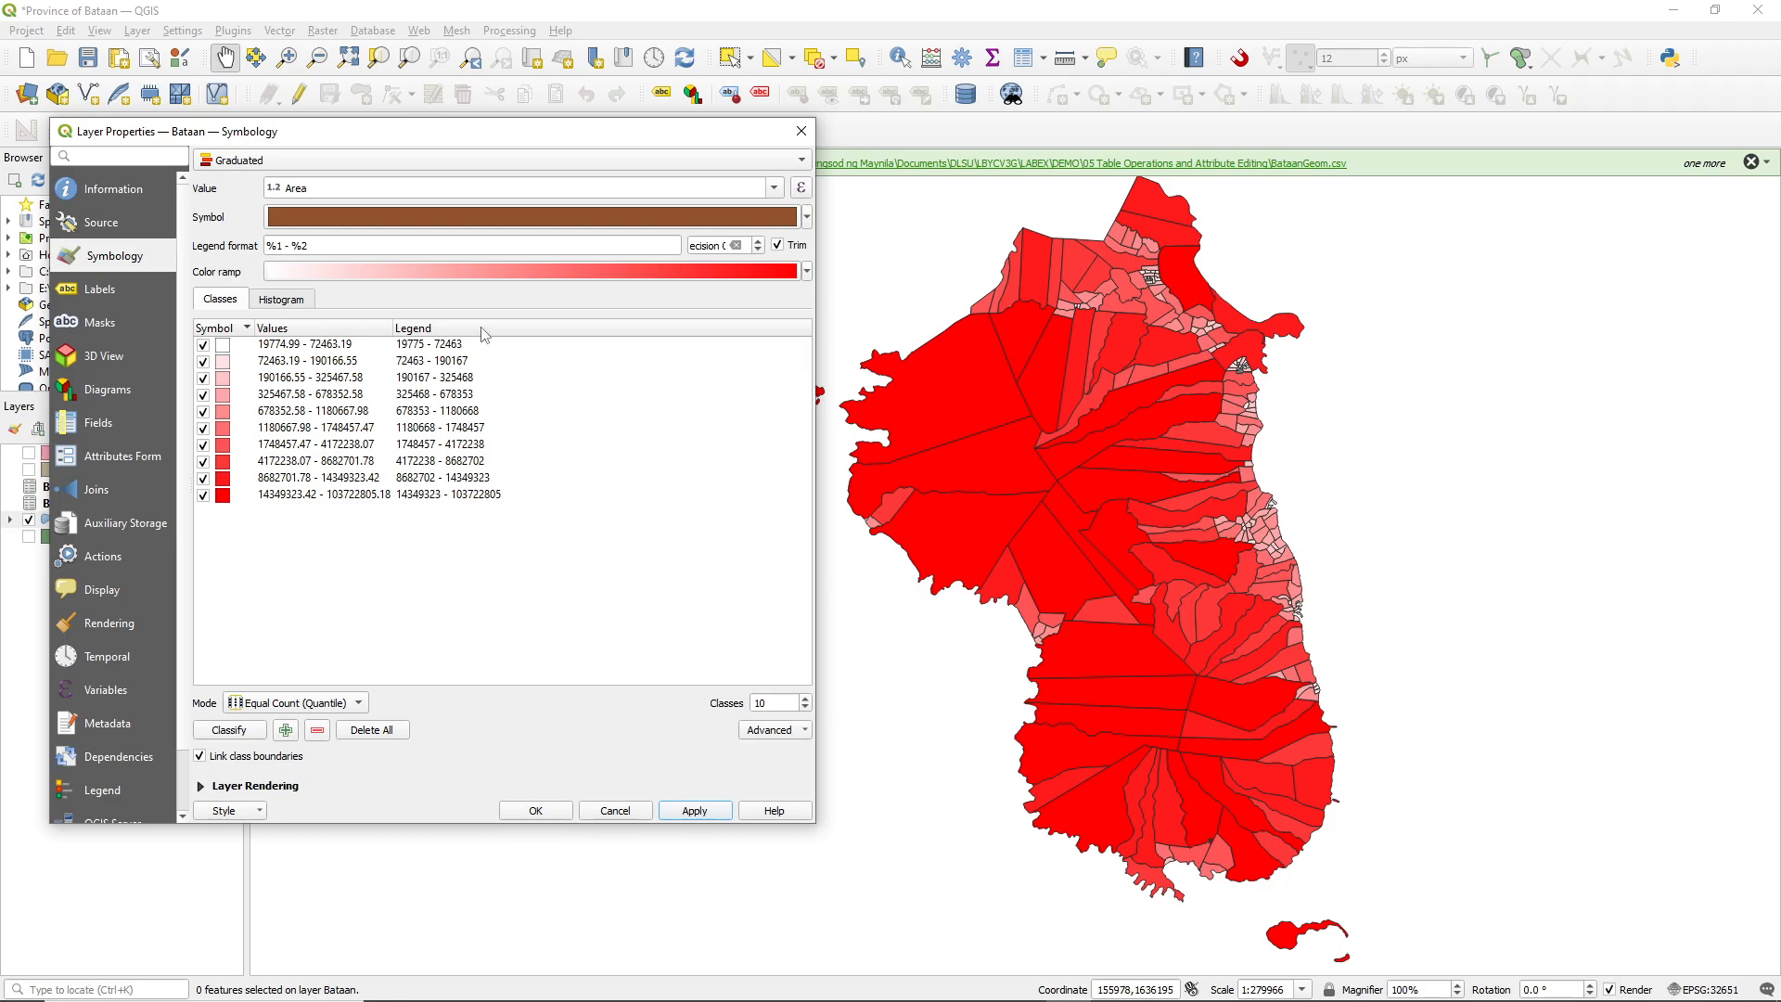
# - Change the graduated value to BrgyPop, delete the existing classes, reclassify and apply the symbology
pyautogui.click(776, 189)
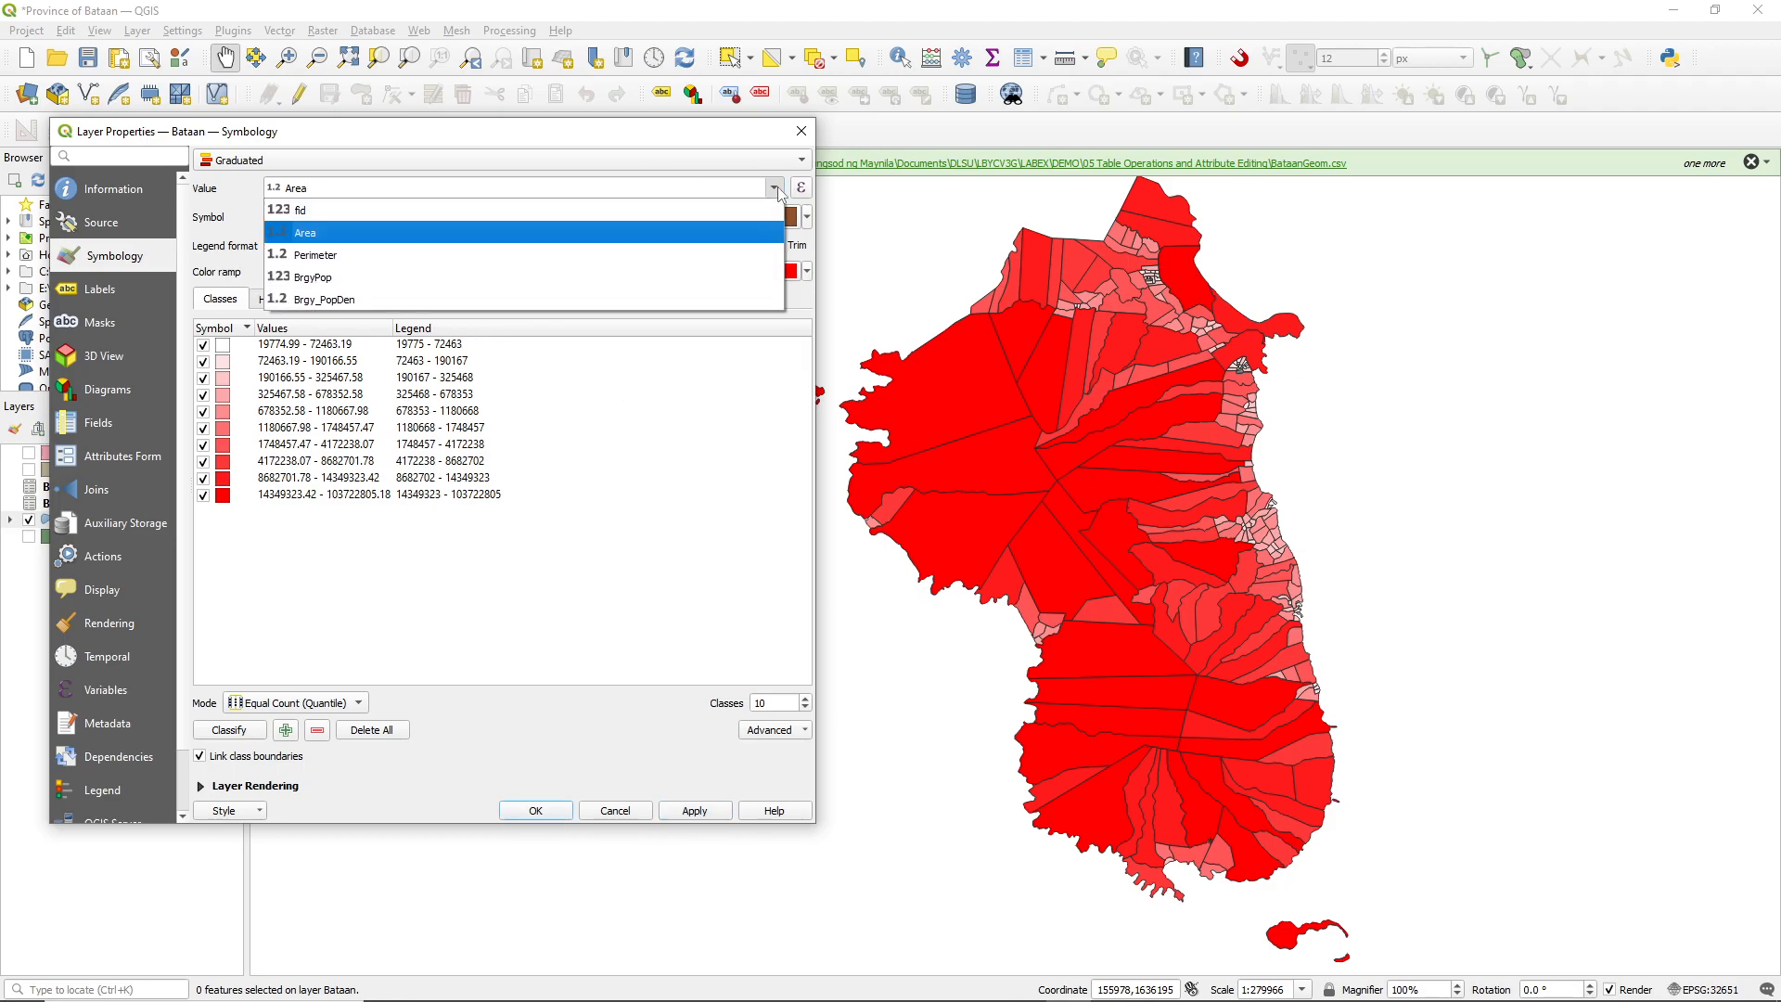
pyautogui.click(665, 277)
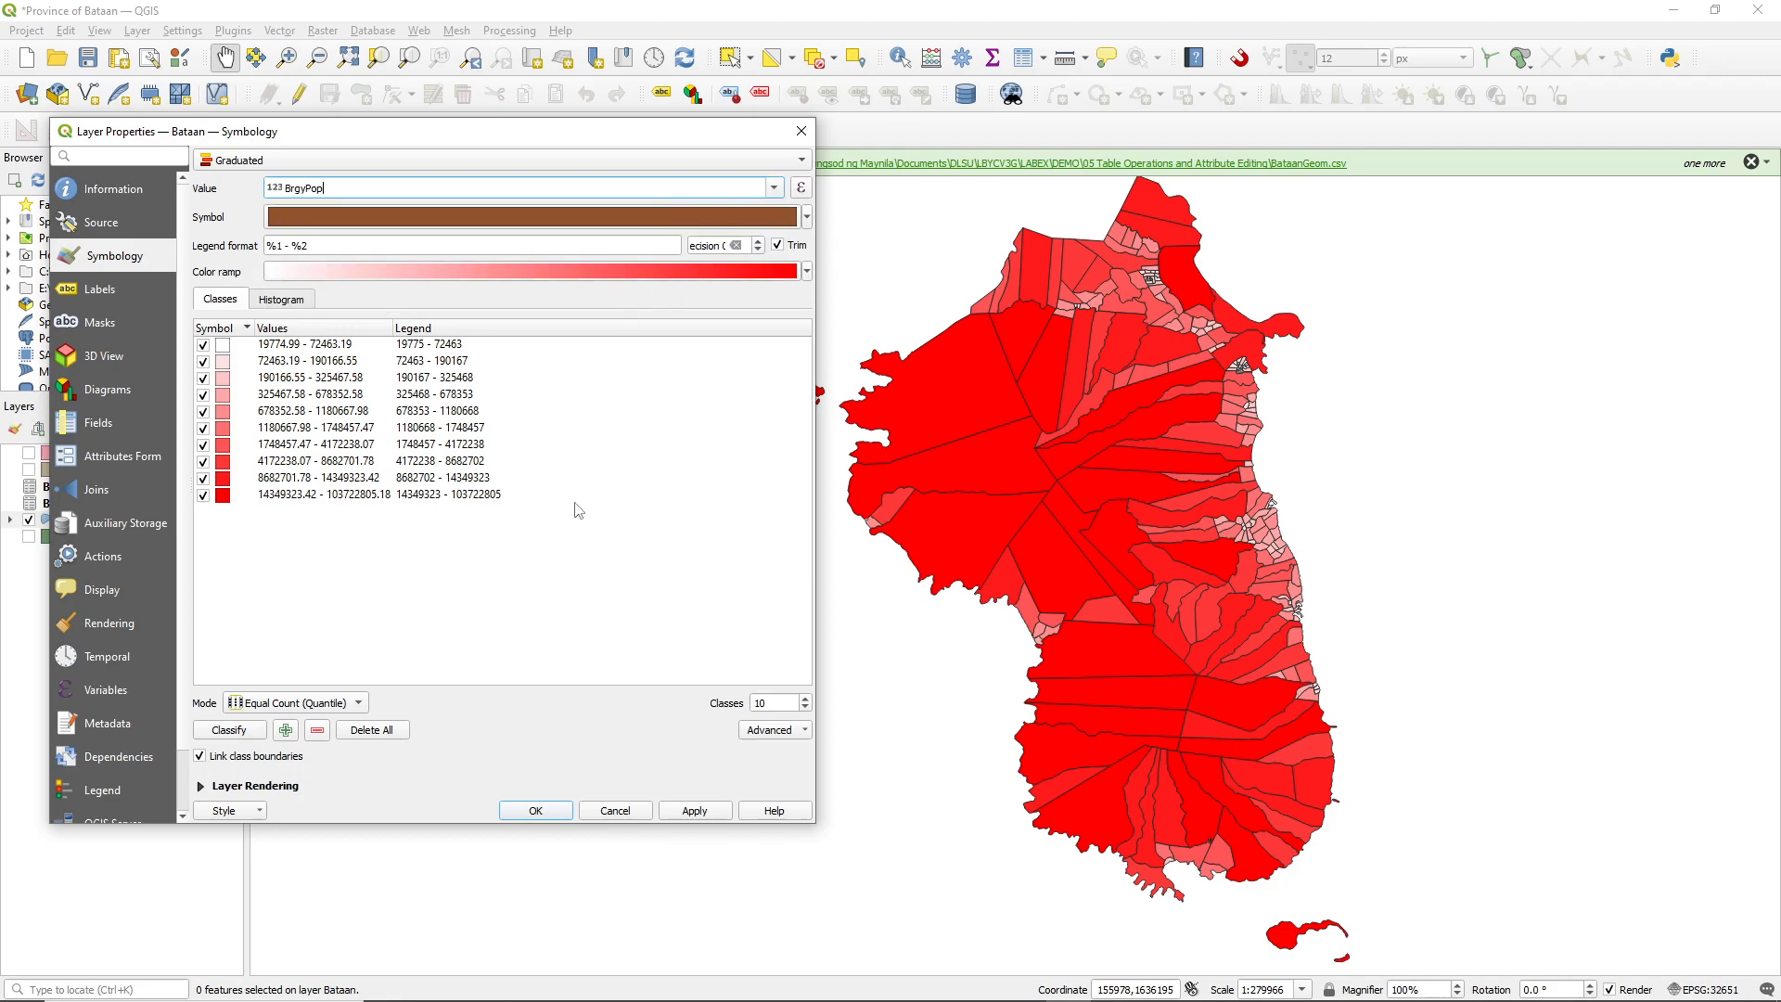
pyautogui.click(359, 732)
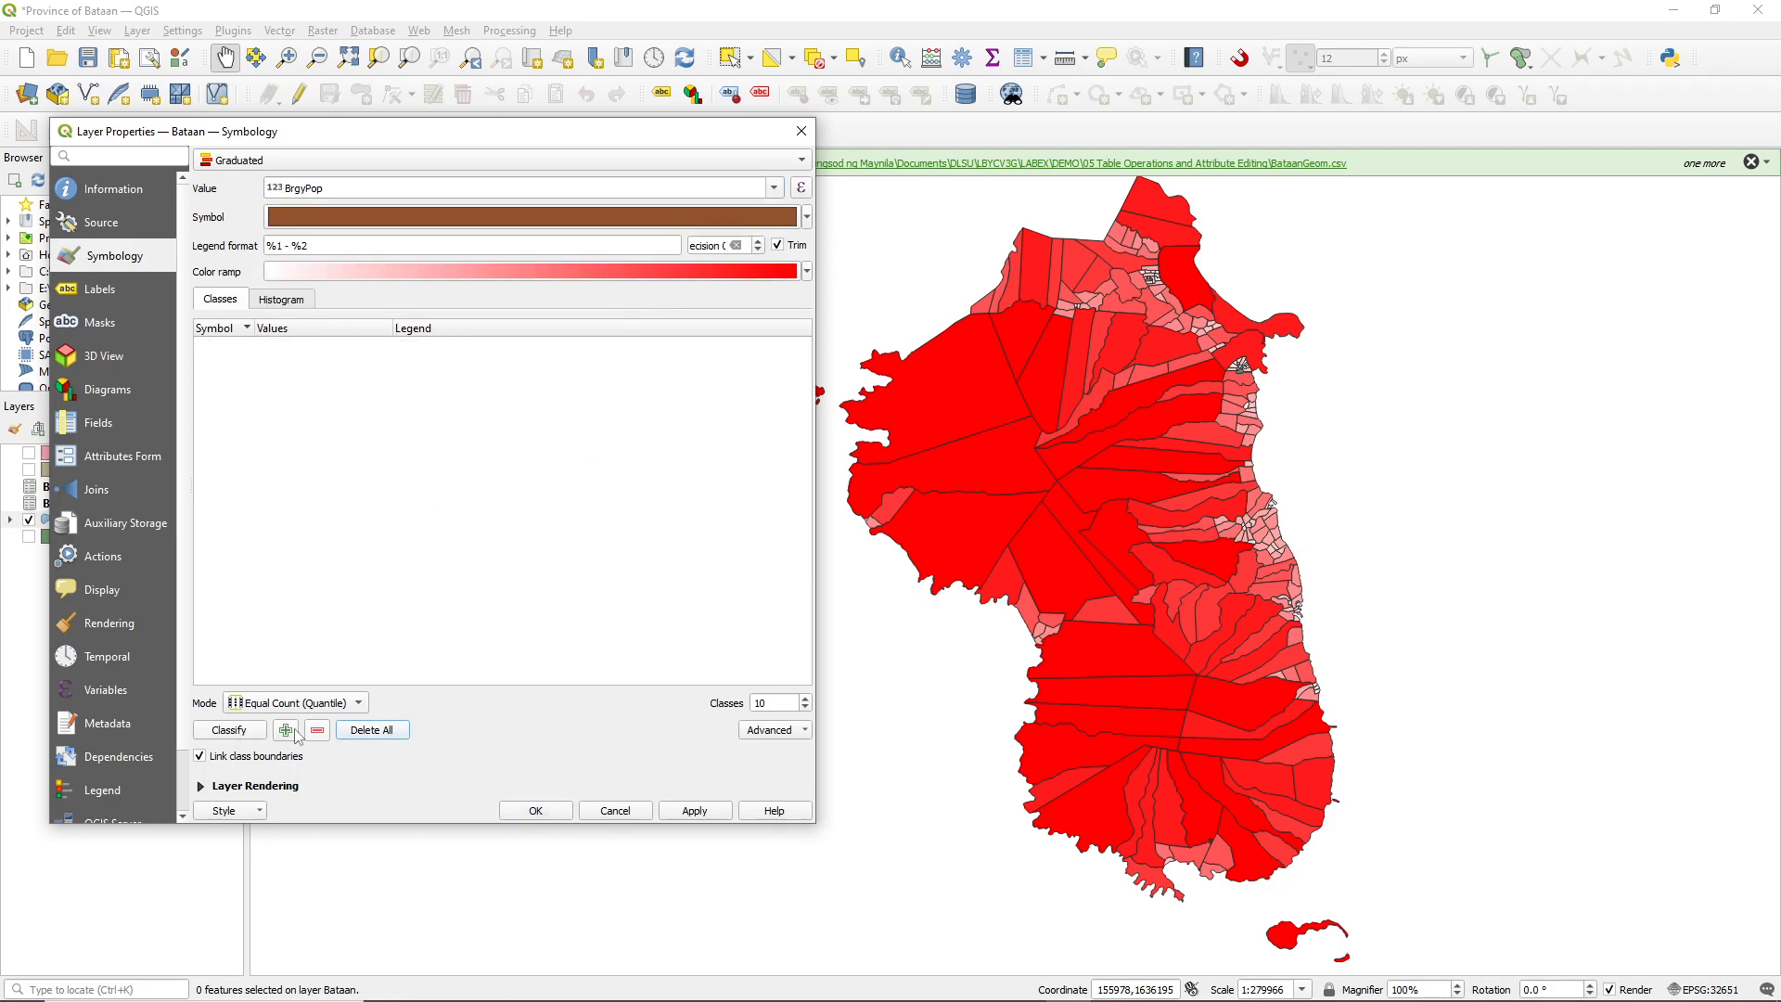
pyautogui.click(230, 730)
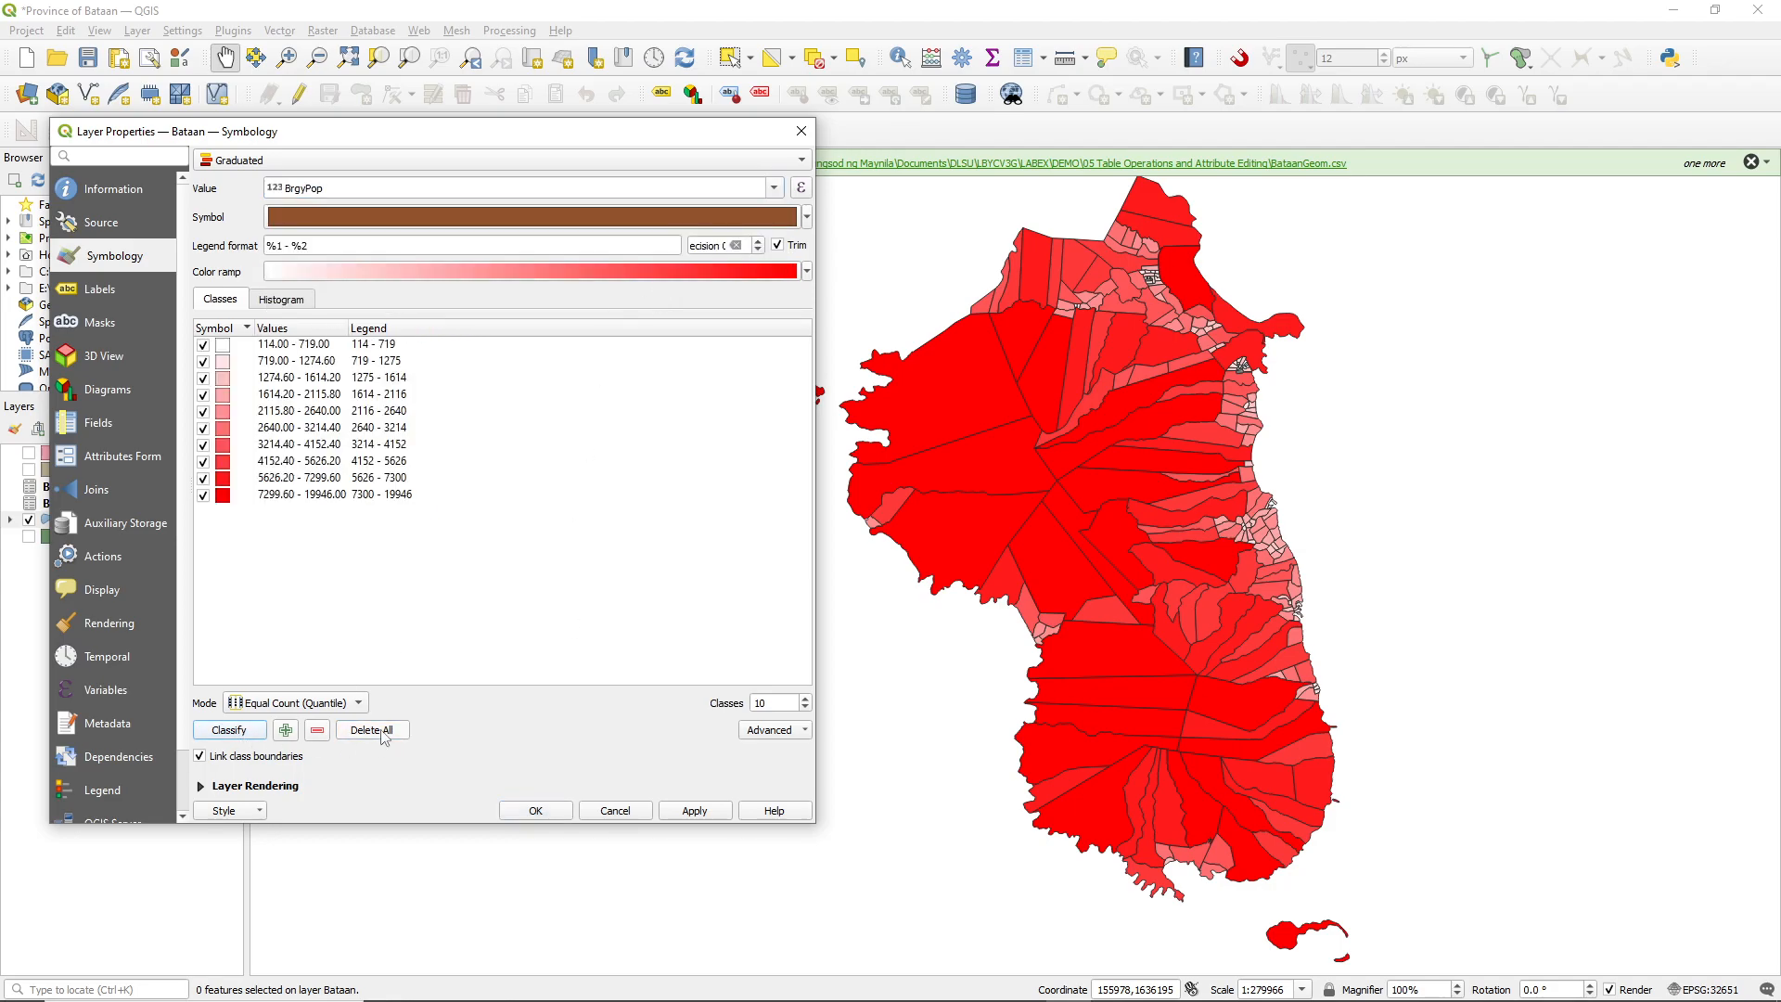
pyautogui.click(685, 812)
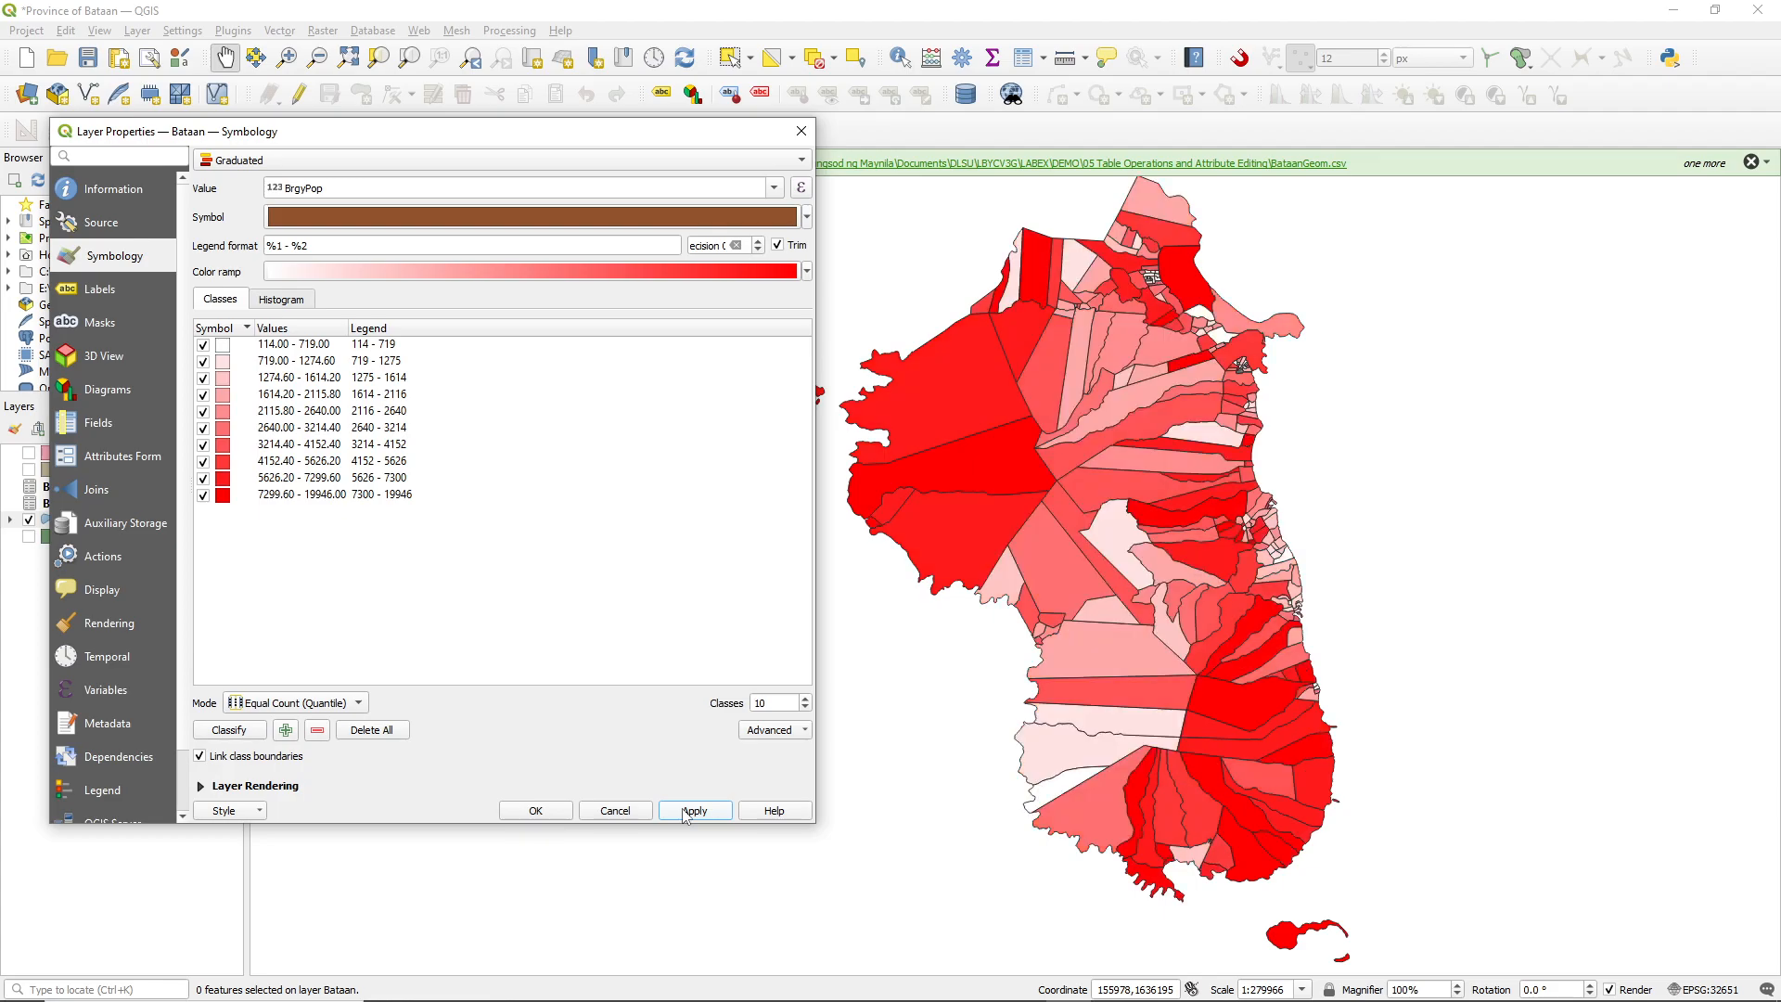
# - Change the graduated value to Brgy_PopDen, clear the old classes, reclassify and apply the density symbology
pyautogui.click(771, 195)
pyautogui.click(670, 297)
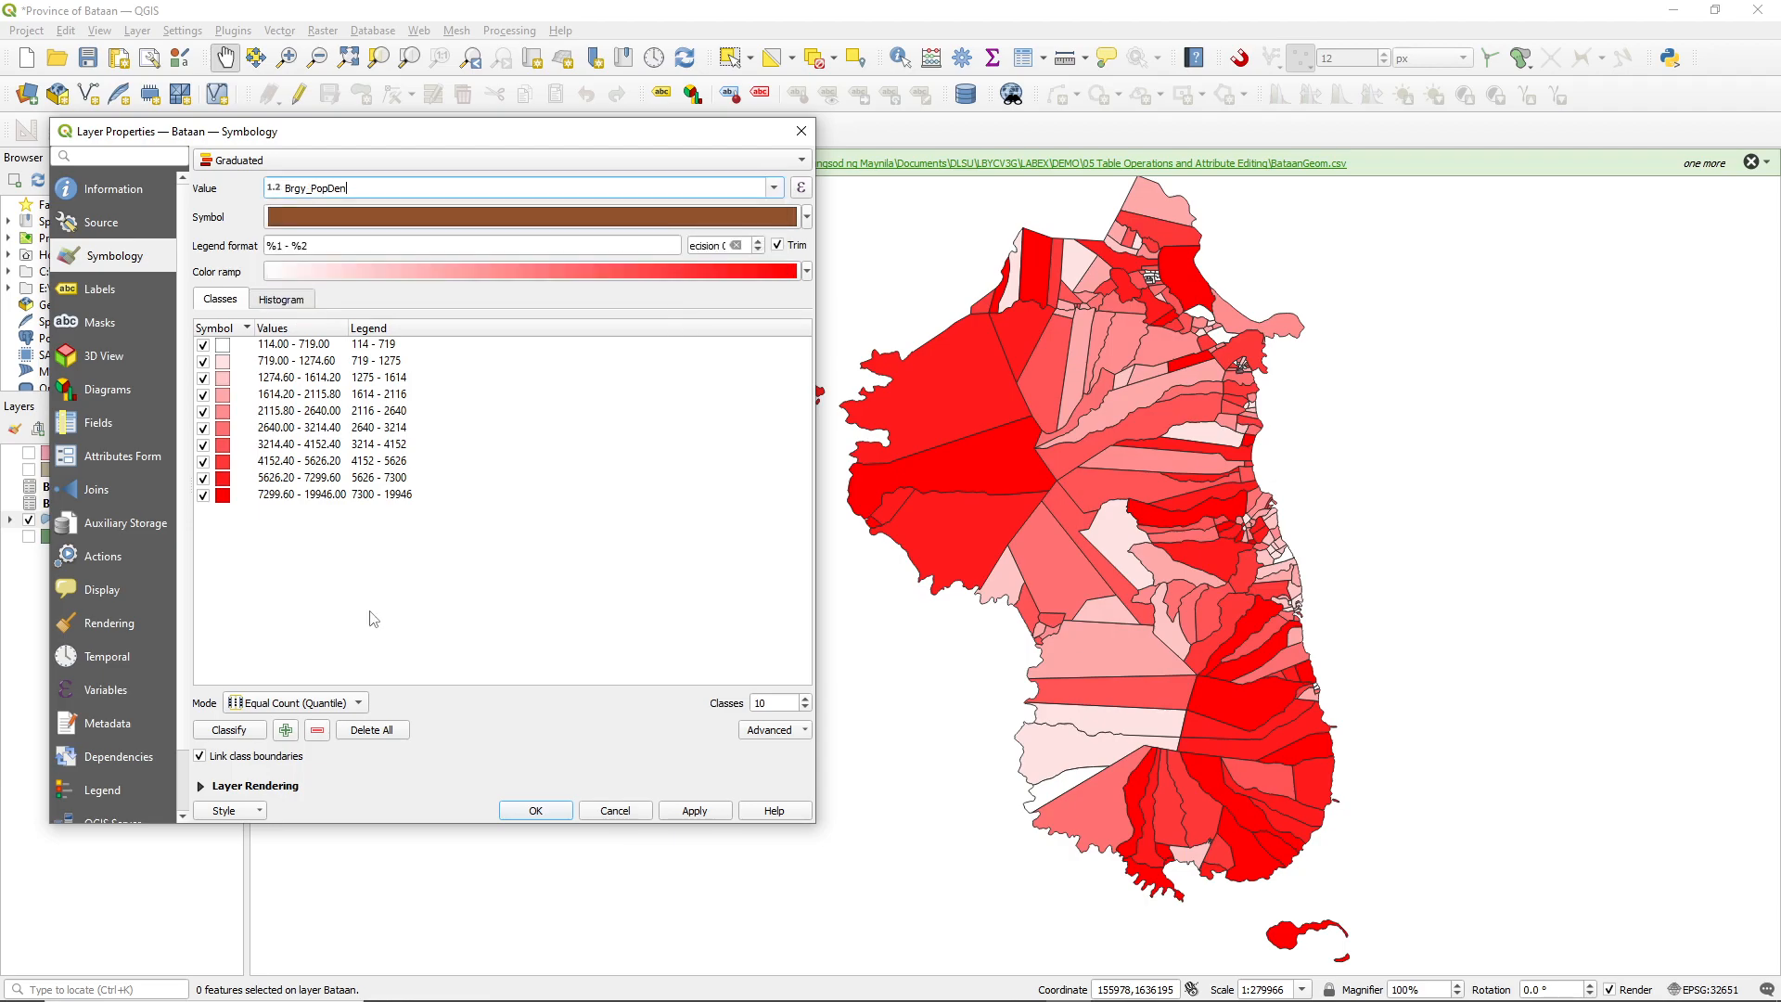
pyautogui.click(371, 730)
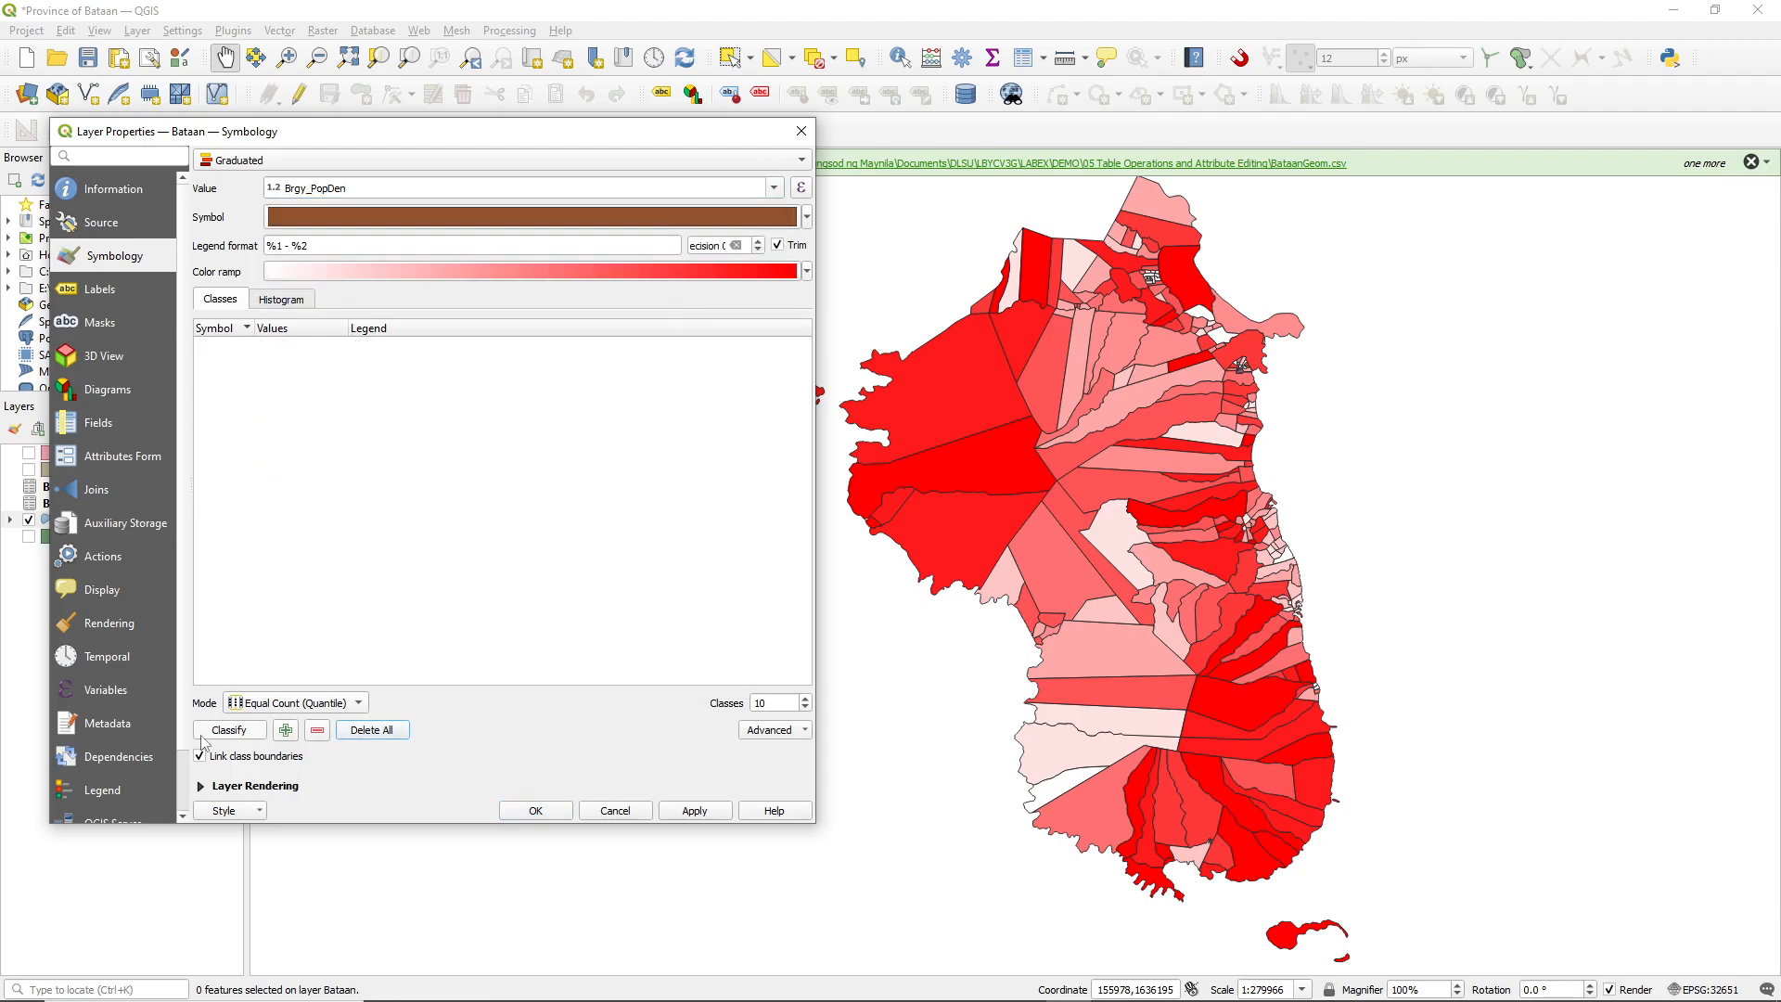
pyautogui.click(230, 731)
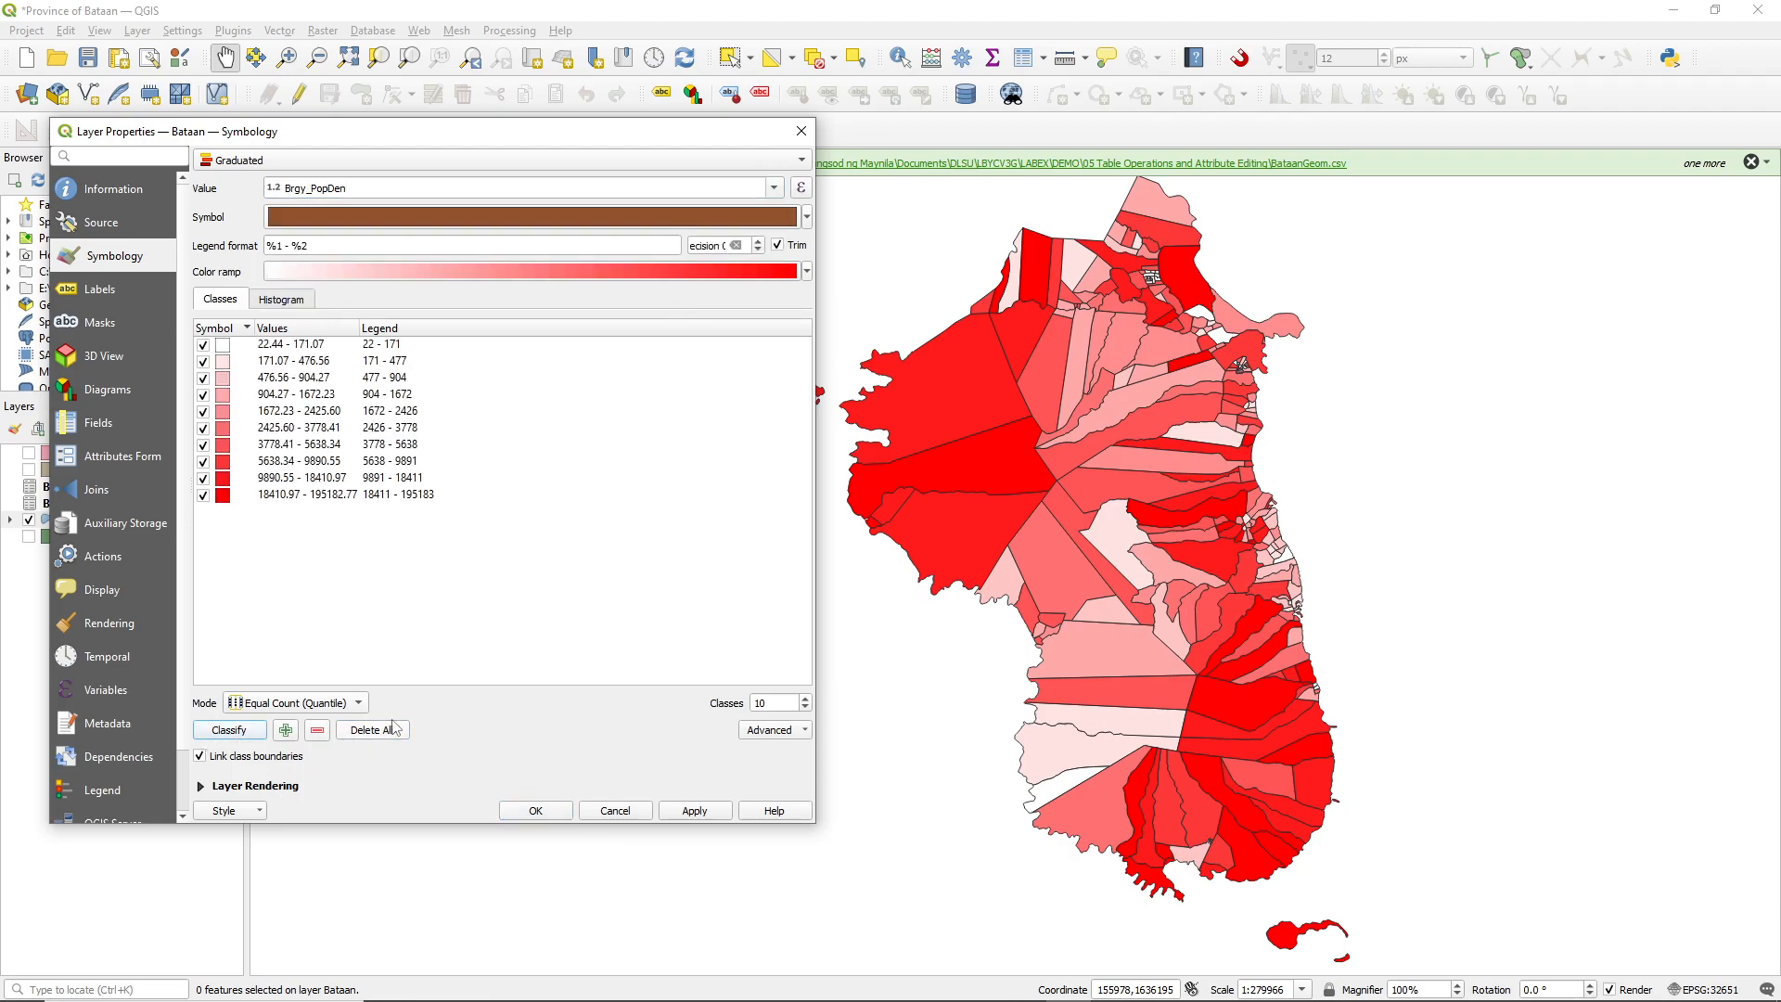
pyautogui.click(667, 812)
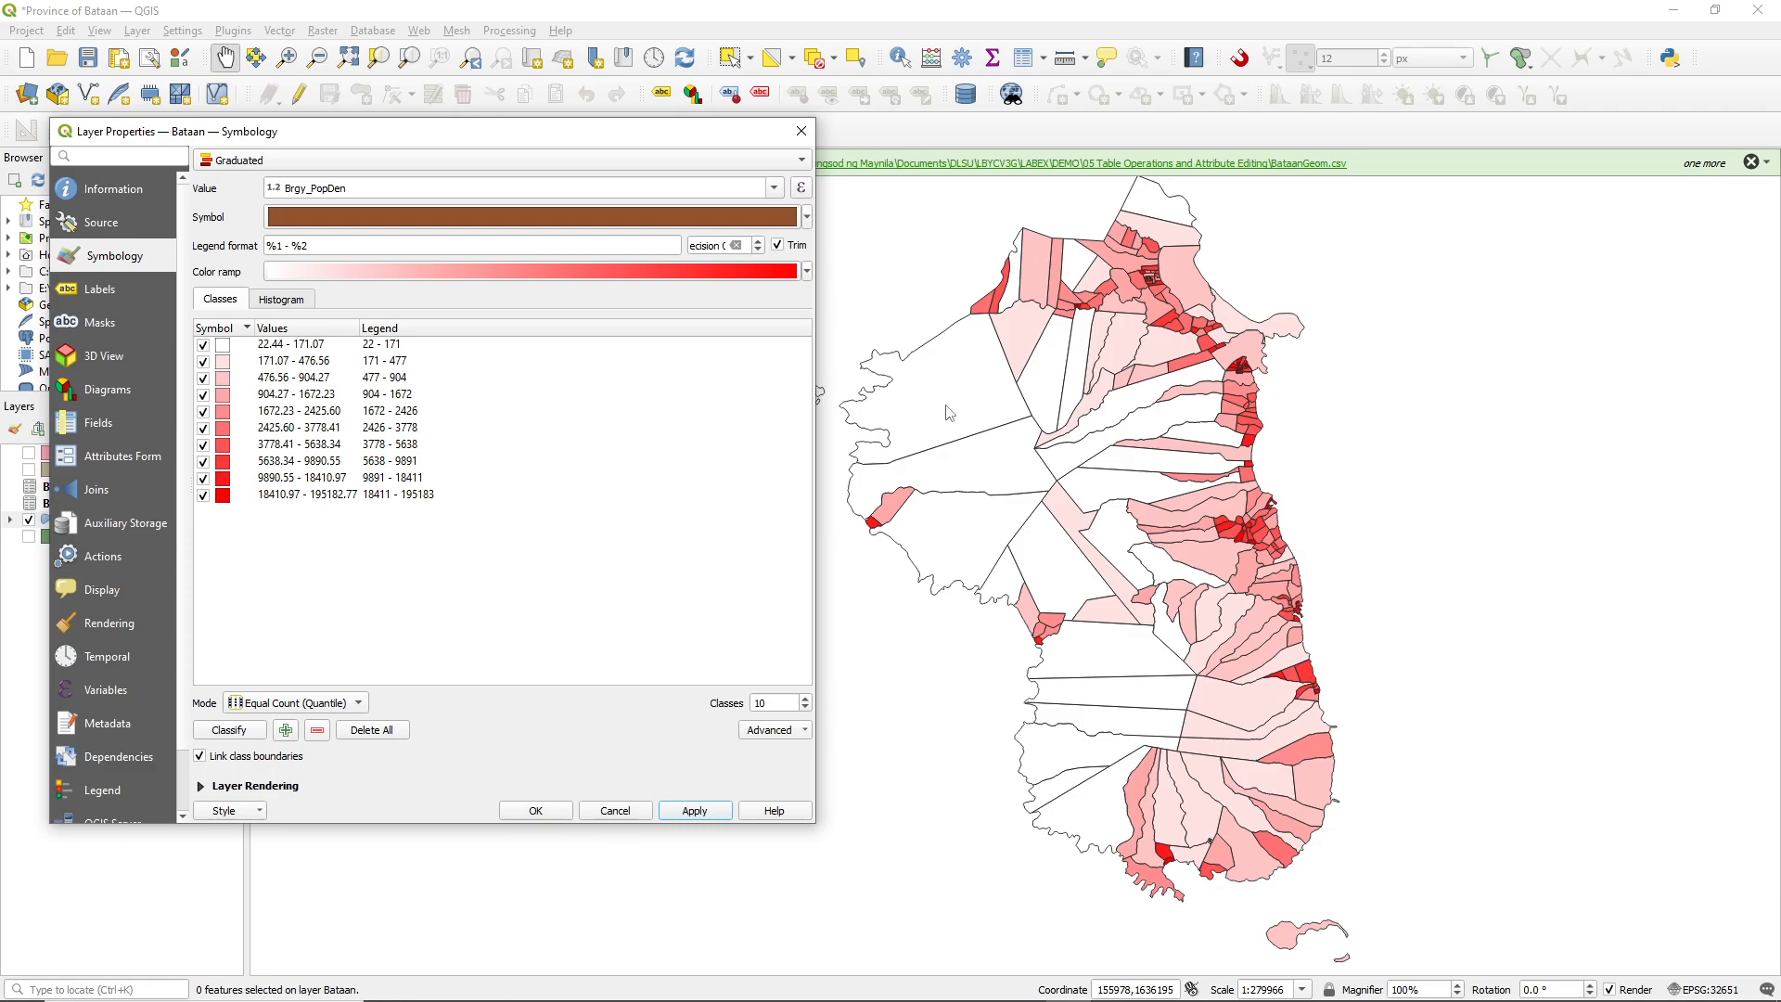
pyautogui.press('ctrl')
pyautogui.press('ctrl')
pyautogui.press('ctrl')
pyautogui.press('ctrl')
pyautogui.press('ctrl')
pyautogui.press('ctrl')
pyautogui.press('ctrl')
pyautogui.press('ctrl')
# - Accept the graduated symbology and close the Bataan layer's properties
pyautogui.click(549, 814)
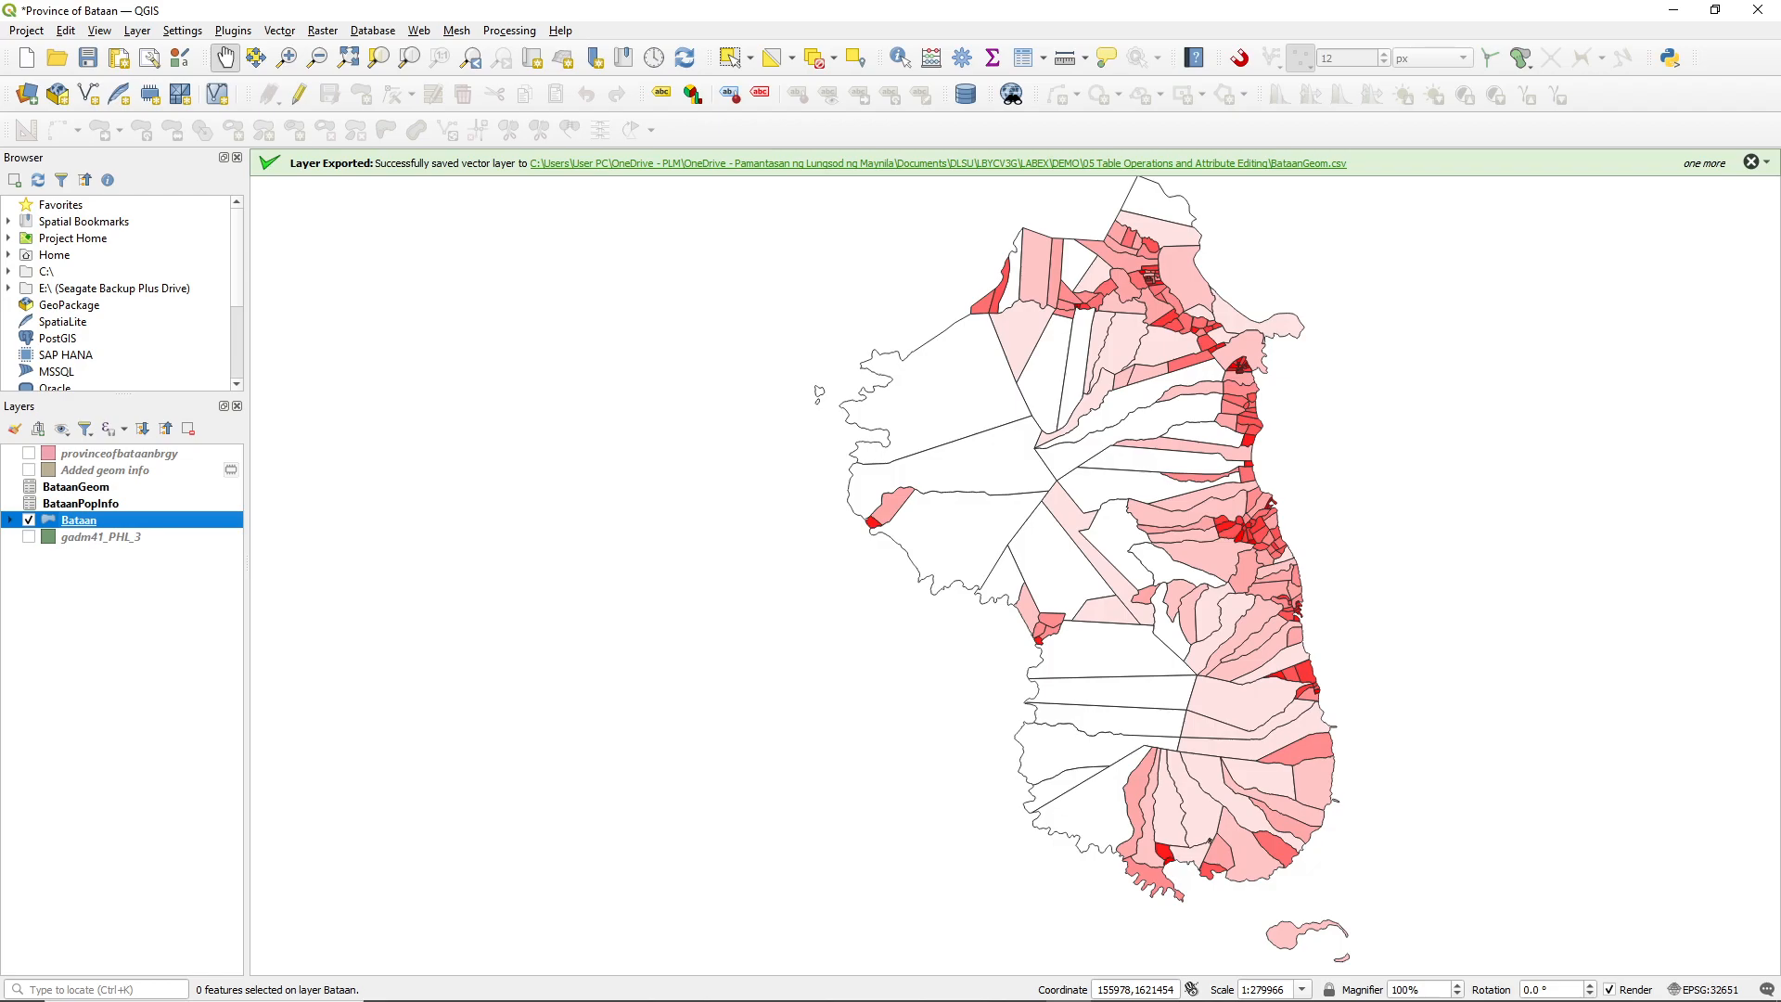
pyautogui.hotkey('alt', 'Tab')
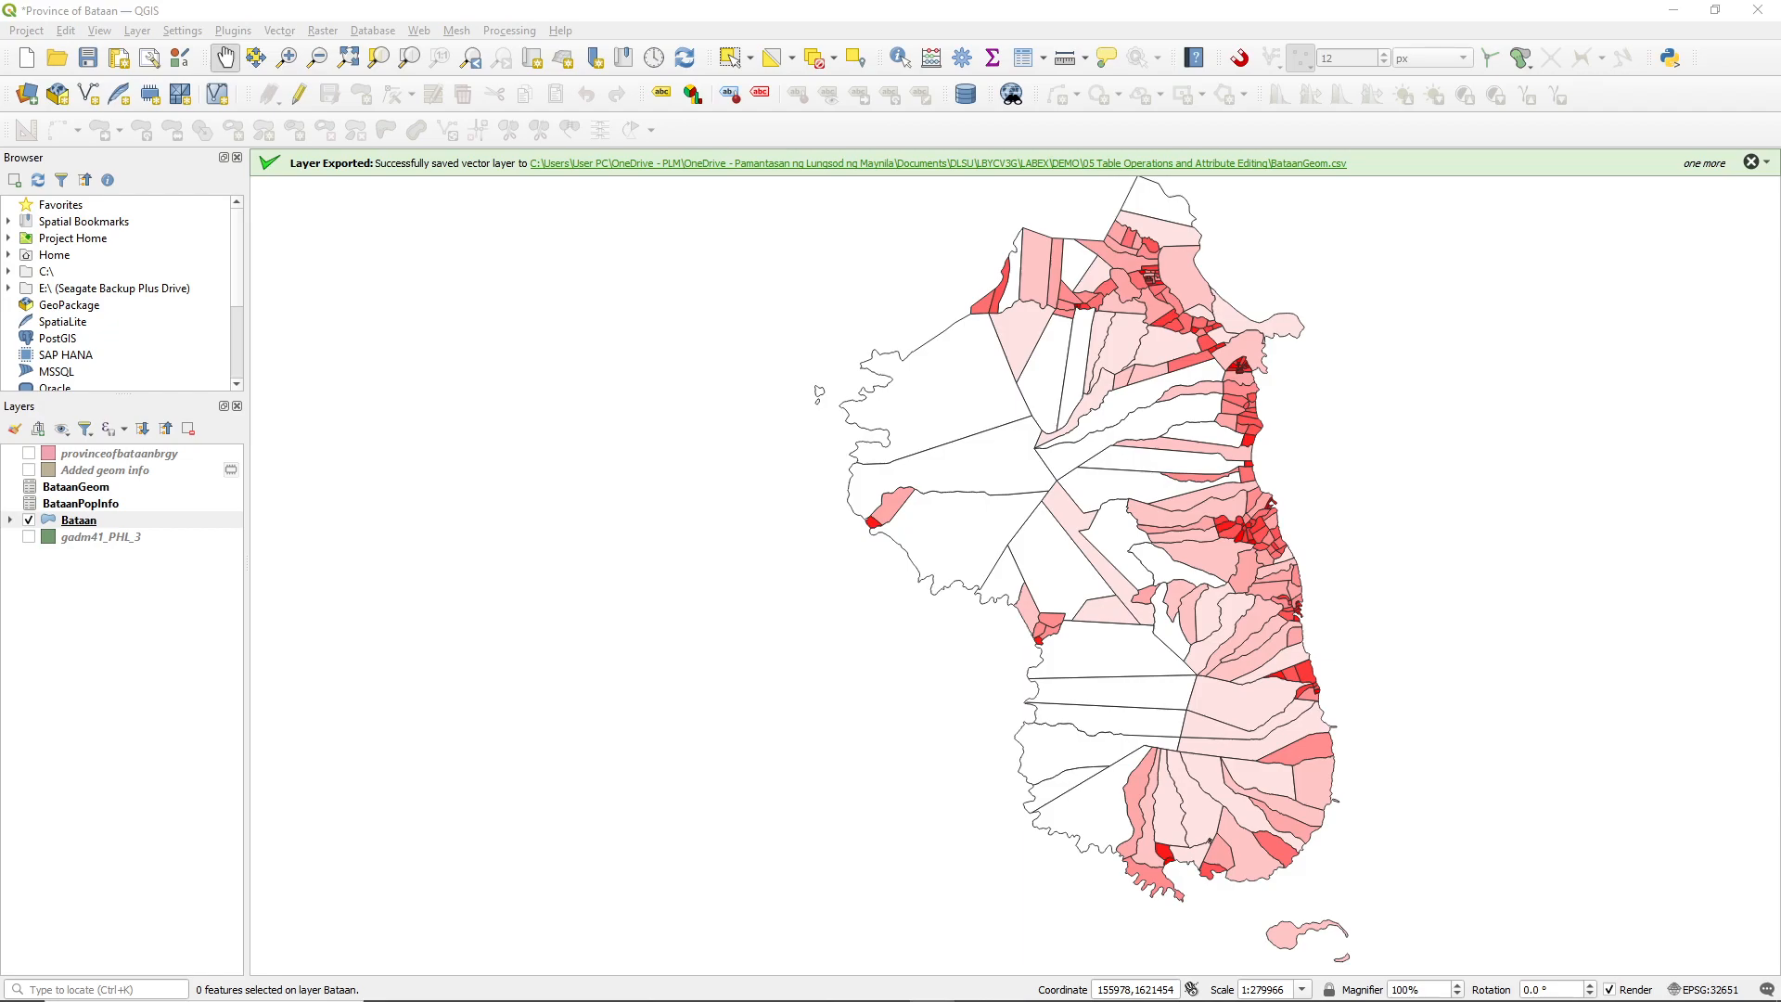